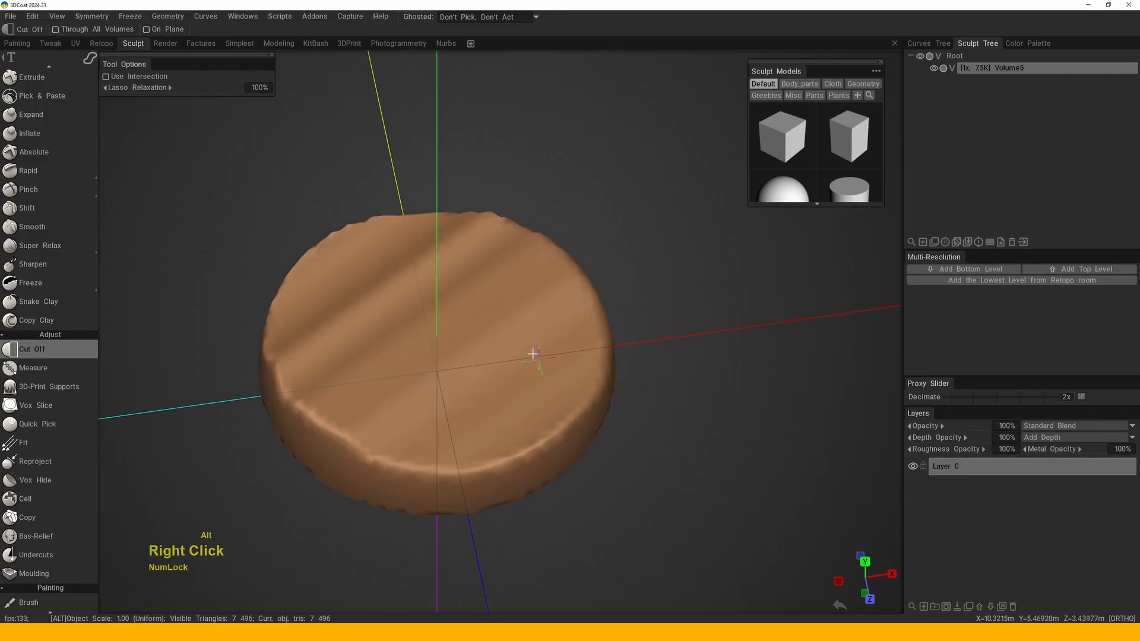
- Activate the voxel Sphere tool and briefly check the disc's surface as a wireframe
{"action": "key", "text": "space"}
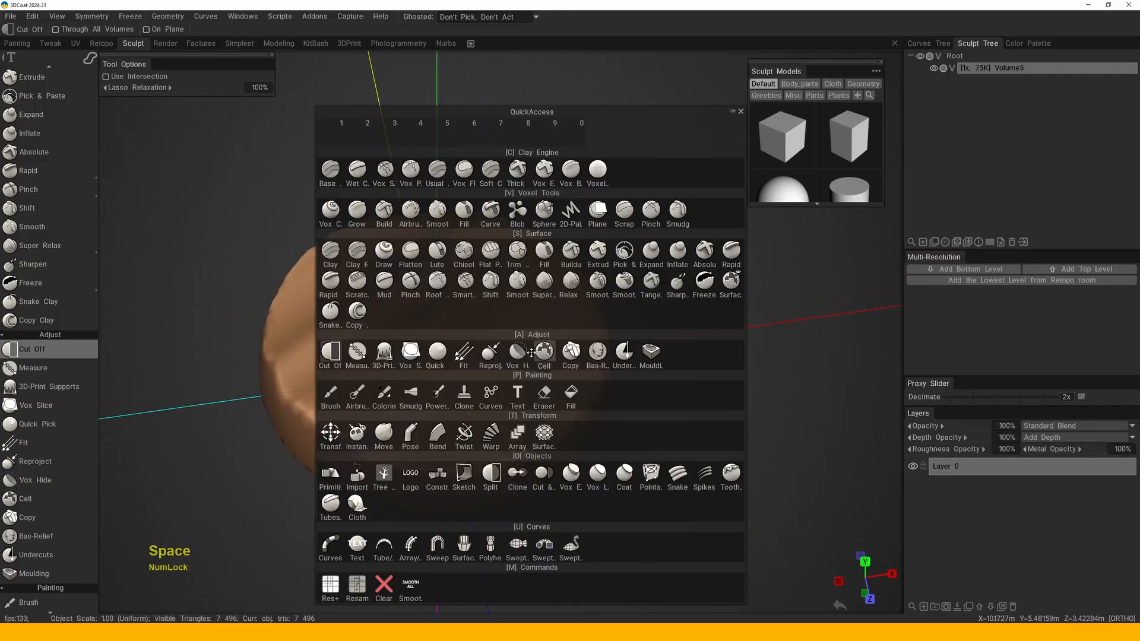
{"action": "left_click", "coordinate": [552, 211]}
{"action": "key", "text": "w"}
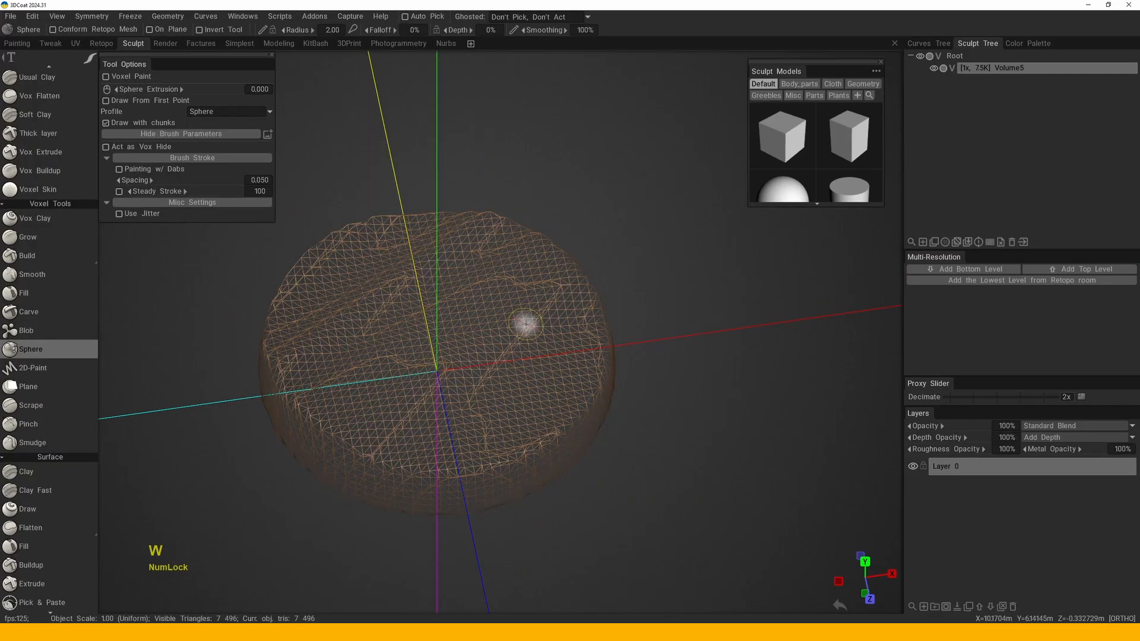
{"action": "key", "text": "w"}
{"action": "middle_click_drag", "start_coordinate": [526, 321], "coordinate": [530, 348], "text": "alt"}
{"action": "left_click_drag", "start_coordinate": [502, 353], "coordinate": [605, 316], "text": "alt"}
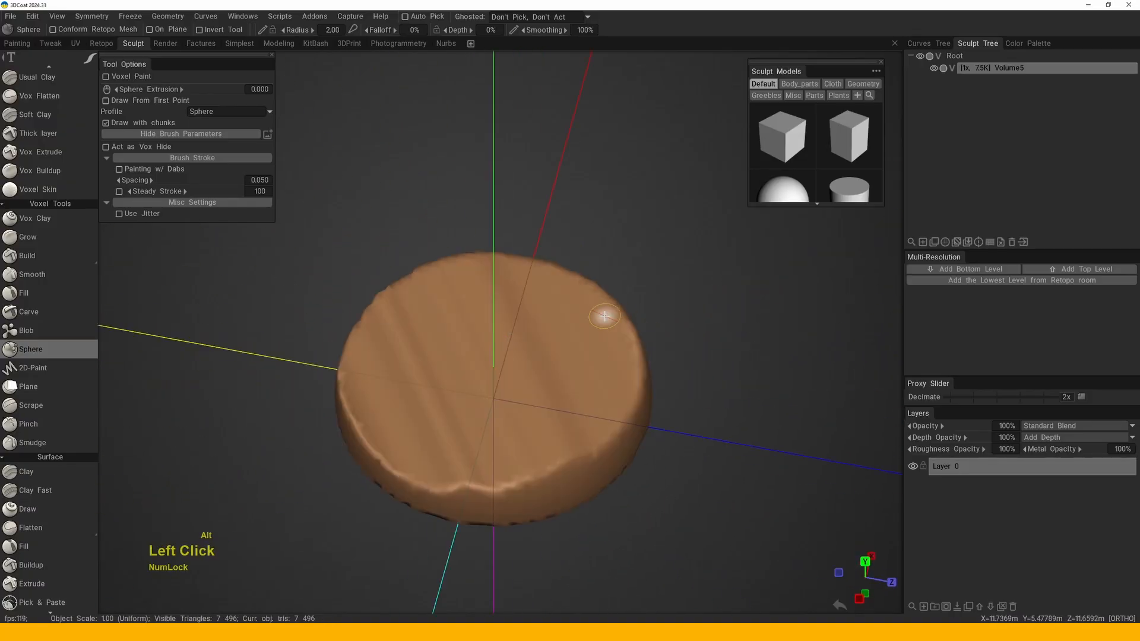
{"action": "key", "text": "KP_7"}
{"action": "middle_click_drag", "start_coordinate": [521, 367], "coordinate": [529, 327], "text": "alt"}
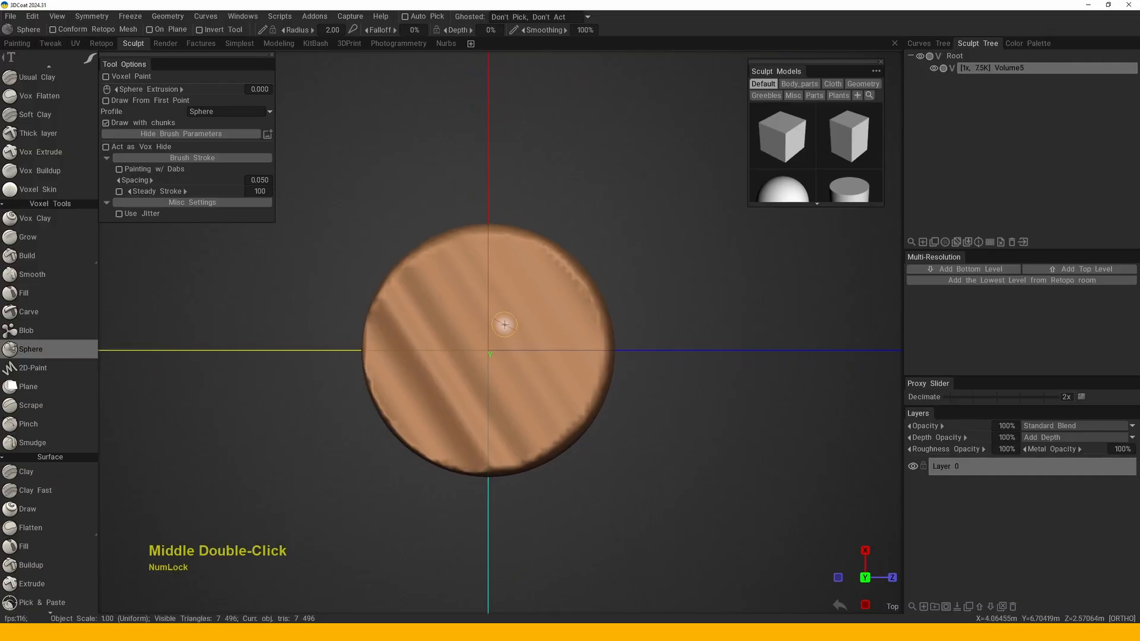
- Block out a branching form in place of the disc, thickening it with freehand Sphere strokes at radius 7.54
{"action": "key", "text": "x"}
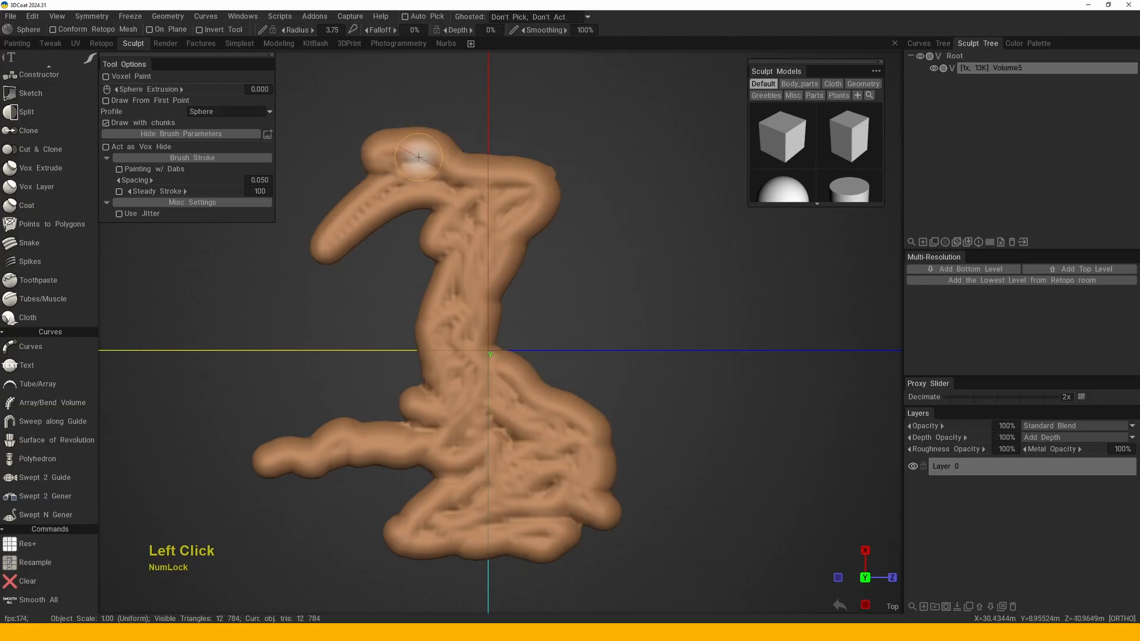
{"action": "right_click_drag", "start_coordinate": [491, 160], "coordinate": [496, 160]}
{"action": "left_click_drag", "start_coordinate": [410, 126], "coordinate": [473, 173]}
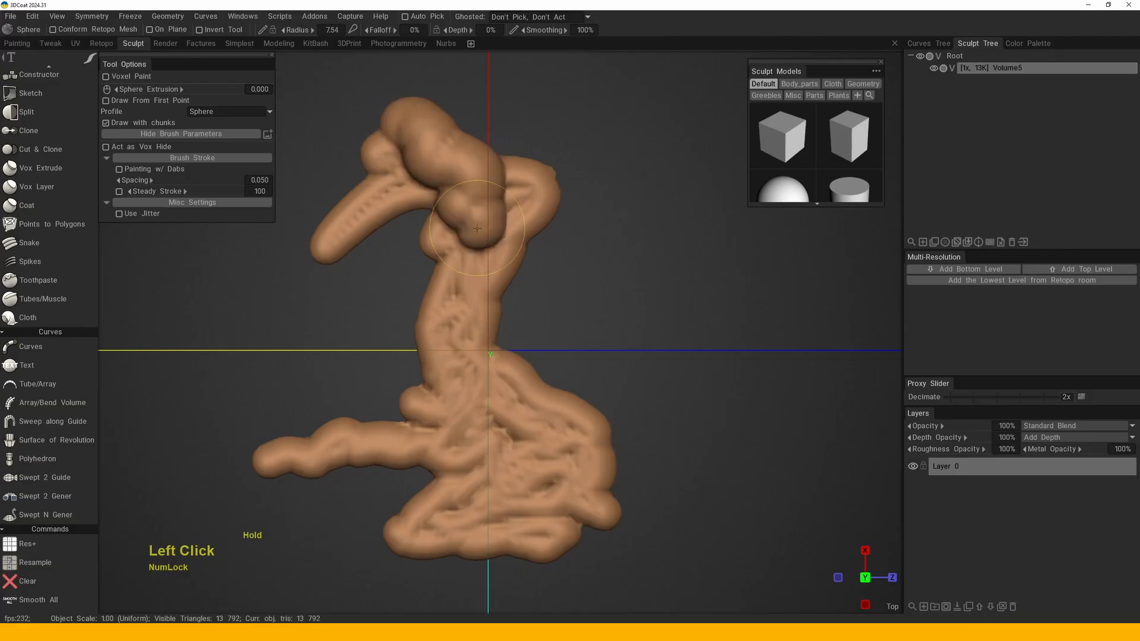
{"action": "mouse_move", "coordinate": [441, 364]}
{"action": "left_mouse_down"}
{"action": "mouse_move", "coordinate": [523, 451]}
{"action": "mouse_move", "coordinate": [491, 519]}
{"action": "left_mouse_up"}
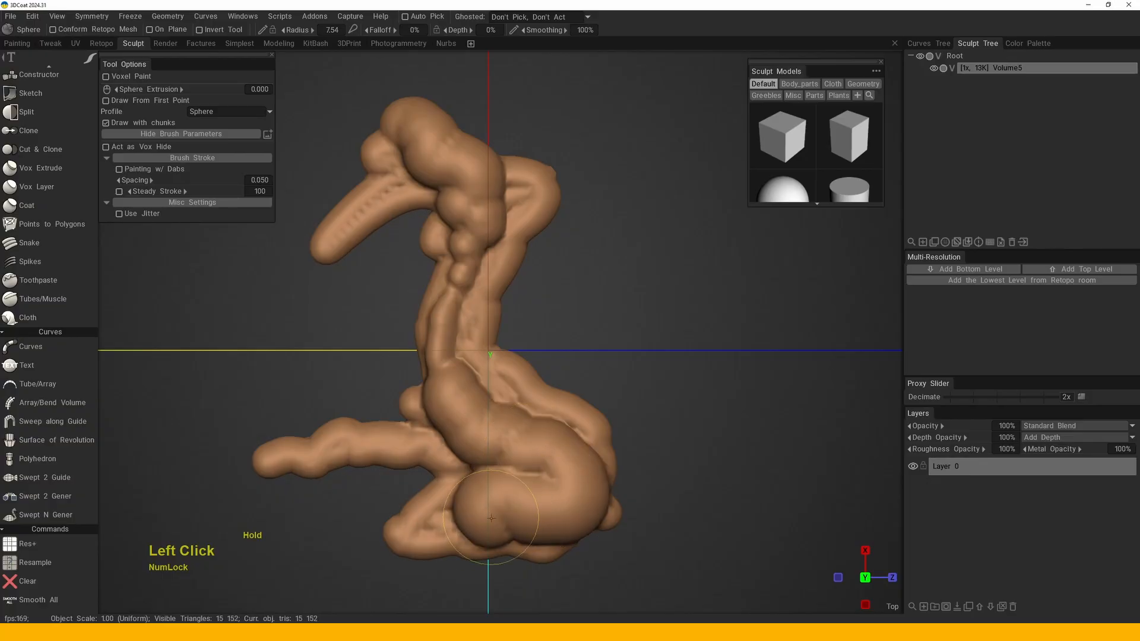
- Add another rounded lump to the branching form with the Sphere brush
{"action": "left_click_drag", "start_coordinate": [493, 423], "coordinate": [639, 325], "text": "alt"}
{"action": "right_click_drag", "start_coordinate": [639, 325], "coordinate": [529, 401], "text": "alt"}
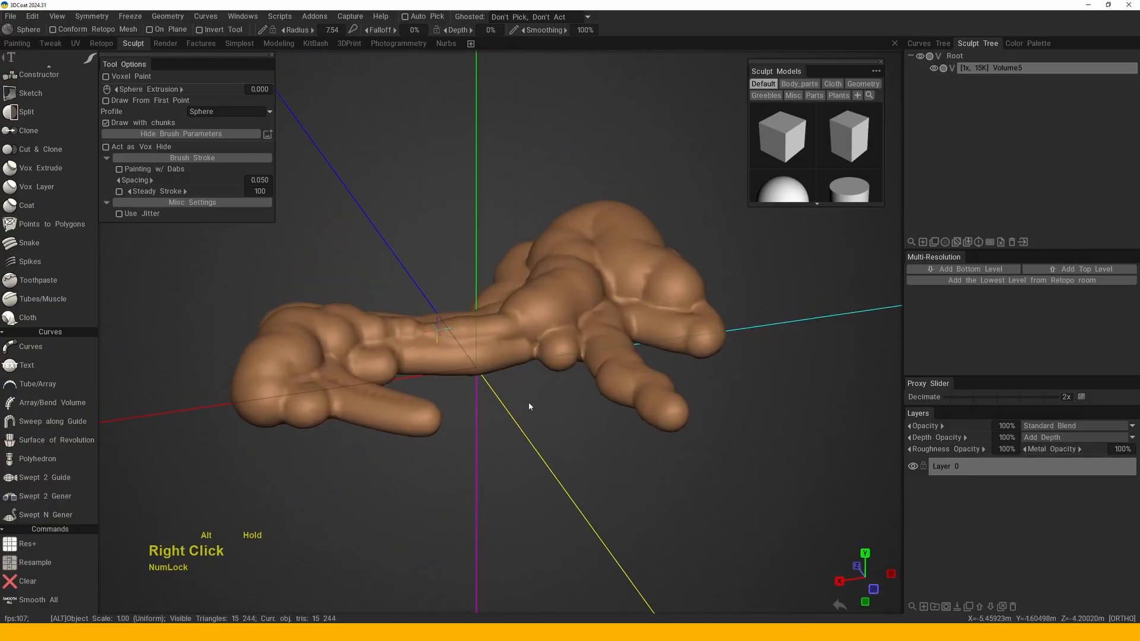
{"action": "mouse_move", "coordinate": [530, 402]}
{"action": "left_mouse_down", "text": "alt"}
{"action": "mouse_move", "coordinate": [666, 333]}
{"action": "mouse_move", "coordinate": [600, 358]}
{"action": "mouse_move", "coordinate": [615, 348]}
{"action": "left_mouse_up", "text": "alt"}
{"action": "middle_click_drag", "start_coordinate": [615, 347], "coordinate": [557, 409], "text": "alt"}
{"action": "mouse_move", "coordinate": [557, 409]}
{"action": "left_mouse_down", "text": "alt"}
{"action": "mouse_move", "coordinate": [612, 314]}
{"action": "mouse_move", "coordinate": [550, 288]}
{"action": "left_mouse_up", "text": "alt"}
{"action": "mouse_move", "coordinate": [549, 288]}
{"action": "left_mouse_down", "text": "alt"}
{"action": "mouse_move", "coordinate": [605, 298]}
{"action": "mouse_move", "coordinate": [587, 279]}
{"action": "left_mouse_up", "text": "alt"}
{"action": "left_click_drag", "start_coordinate": [588, 280], "coordinate": [558, 240]}
{"action": "mouse_move", "coordinate": [558, 240]}
{"action": "left_mouse_down", "text": "alt"}
{"action": "mouse_move", "coordinate": [580, 290]}
{"action": "mouse_move", "coordinate": [689, 237]}
{"action": "left_mouse_up", "text": "alt"}
{"action": "middle_click_drag", "start_coordinate": [689, 237], "coordinate": [555, 273], "text": "alt"}
{"action": "mouse_move", "coordinate": [556, 273]}
{"action": "left_mouse_down", "text": "alt"}
{"action": "mouse_move", "coordinate": [618, 290]}
{"action": "mouse_move", "coordinate": [562, 397]}
{"action": "mouse_move", "coordinate": [504, 368]}
{"action": "left_mouse_up", "text": "alt"}
- Reduce the brush radius to 5.77 and add a small side branch near the form's narrow middle
{"action": "mouse_move", "coordinate": [505, 368]}
{"action": "right_mouse_down"}
{"action": "mouse_move", "coordinate": [479, 362]}
{"action": "mouse_move", "coordinate": [507, 336]}
{"action": "mouse_move", "coordinate": [492, 348]}
{"action": "right_mouse_up"}
{"action": "left_click", "coordinate": [491, 348]}
{"action": "left_click_drag", "start_coordinate": [462, 408], "coordinate": [446, 433]}
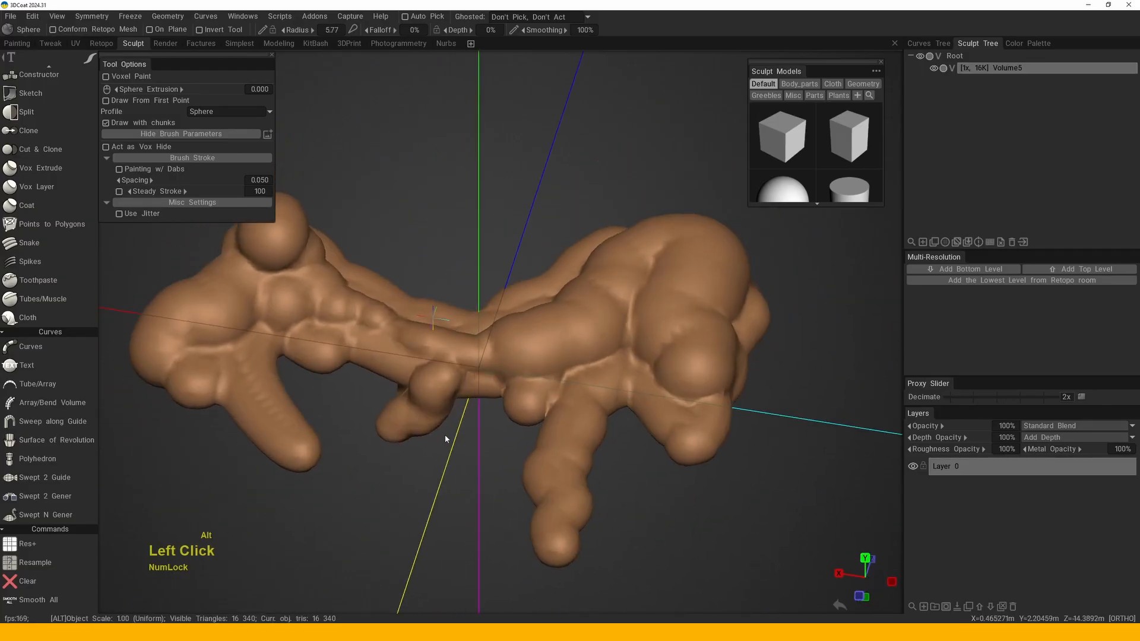
{"action": "middle_click_drag", "start_coordinate": [446, 433], "coordinate": [485, 402]}
{"action": "left_click_drag", "start_coordinate": [411, 405], "coordinate": [430, 411]}
- Extend the form with a tube-like arch linking its two bulky ends
{"action": "mouse_move", "coordinate": [439, 405]}
{"action": "left_mouse_down", "text": "alt"}
{"action": "mouse_move", "coordinate": [404, 358]}
{"action": "mouse_move", "coordinate": [534, 397]}
{"action": "left_mouse_up", "text": "alt"}
{"action": "mouse_move", "coordinate": [535, 397]}
{"action": "middle_mouse_down", "text": "alt"}
{"action": "mouse_move", "coordinate": [448, 412]}
{"action": "mouse_move", "coordinate": [466, 311]}
{"action": "middle_mouse_up", "text": "alt"}
{"action": "mouse_move", "coordinate": [466, 311]}
{"action": "left_mouse_down", "text": "alt"}
{"action": "mouse_move", "coordinate": [669, 321]}
{"action": "mouse_move", "coordinate": [586, 344]}
{"action": "mouse_move", "coordinate": [583, 328]}
{"action": "left_mouse_up", "text": "alt"}
{"action": "right_click_drag", "start_coordinate": [583, 328], "coordinate": [414, 398], "text": "alt"}
{"action": "mouse_move", "coordinate": [414, 398]}
{"action": "left_mouse_down", "text": "alt"}
{"action": "mouse_move", "coordinate": [437, 394]}
{"action": "mouse_move", "coordinate": [418, 366]}
{"action": "left_mouse_up", "text": "alt"}
{"action": "left_click", "coordinate": [417, 366]}
{"action": "left_click_drag", "start_coordinate": [663, 370], "coordinate": [660, 373]}
- Examine the sculpted form and its connecting arch from several sides
{"action": "mouse_move", "coordinate": [660, 373]}
{"action": "left_mouse_down", "text": "alt"}
{"action": "mouse_move", "coordinate": [432, 408]}
{"action": "mouse_move", "coordinate": [476, 399]}
{"action": "left_mouse_up", "text": "alt"}
{"action": "mouse_move", "coordinate": [476, 399]}
{"action": "left_mouse_down", "text": "alt"}
{"action": "mouse_move", "coordinate": [562, 331]}
{"action": "mouse_move", "coordinate": [697, 331]}
{"action": "left_mouse_up", "text": "alt"}
{"action": "mouse_move", "coordinate": [547, 328]}
{"action": "left_mouse_down", "text": "alt"}
{"action": "mouse_move", "coordinate": [616, 332]}
{"action": "mouse_move", "coordinate": [596, 351]}
{"action": "mouse_move", "coordinate": [521, 331]}
{"action": "mouse_move", "coordinate": [451, 373]}
{"action": "left_mouse_up", "text": "alt"}
{"action": "middle_click_drag", "start_coordinate": [452, 373], "coordinate": [454, 392], "text": "alt"}
{"action": "left_click_drag", "start_coordinate": [453, 392], "coordinate": [476, 328], "text": "alt"}
{"action": "middle_click_drag", "start_coordinate": [477, 327], "coordinate": [580, 336], "text": "alt"}
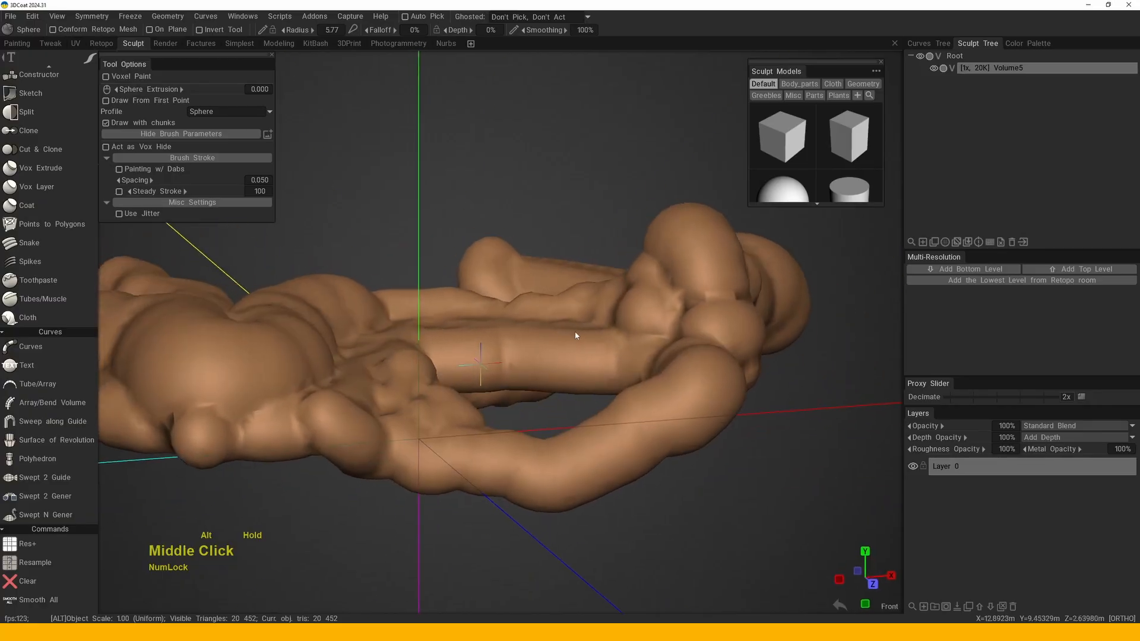
{"action": "left_click_drag", "start_coordinate": [580, 336], "coordinate": [471, 331], "text": "alt"}
{"action": "right_click_drag", "start_coordinate": [471, 330], "coordinate": [473, 307], "text": "alt"}
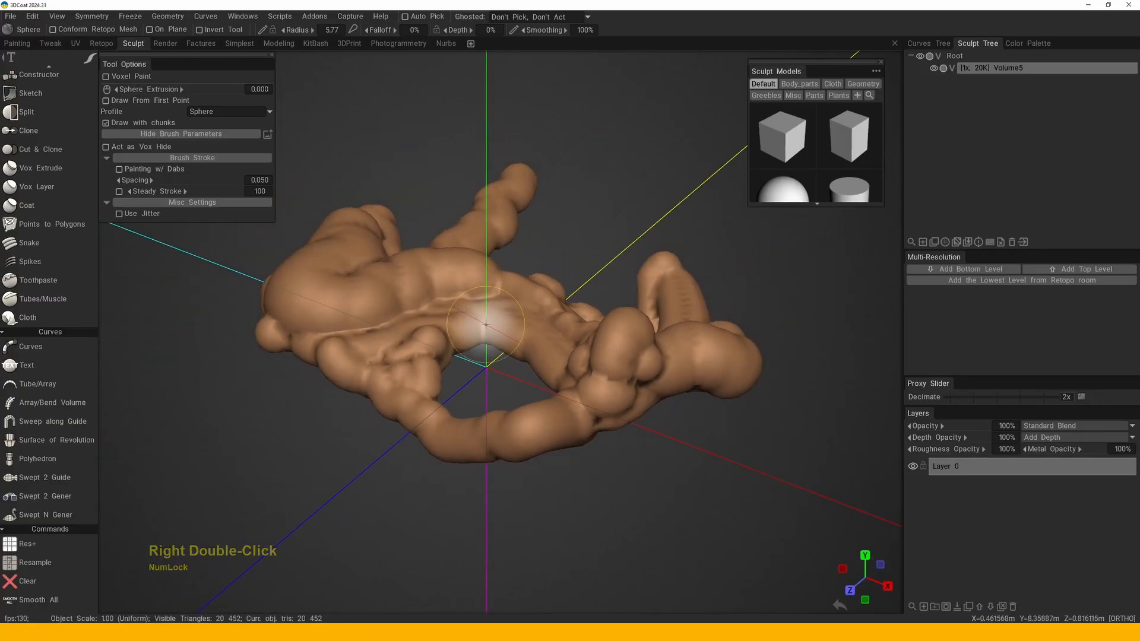
{"action": "mouse_move", "coordinate": [486, 325]}
{"action": "left_mouse_down", "text": "alt"}
{"action": "mouse_move", "coordinate": [669, 298]}
{"action": "mouse_move", "coordinate": [667, 377]}
{"action": "mouse_move", "coordinate": [545, 351]}
{"action": "mouse_move", "coordinate": [534, 333]}
{"action": "mouse_move", "coordinate": [464, 371]}
{"action": "mouse_move", "coordinate": [521, 337]}
{"action": "left_mouse_up", "text": "alt"}
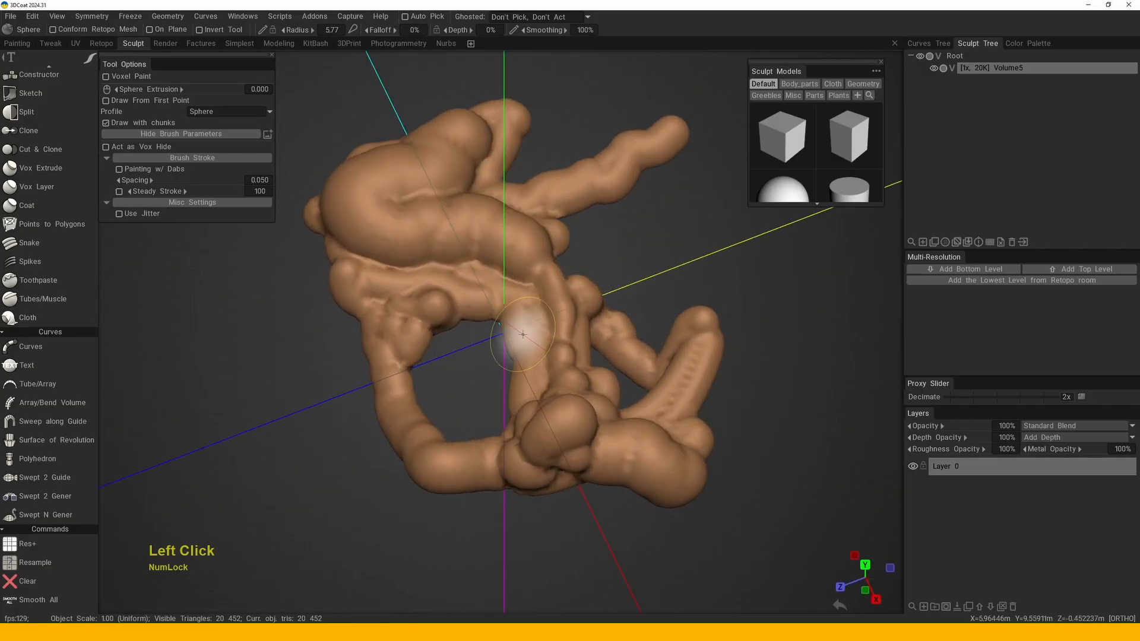
{"action": "double_click", "coordinate": [550, 309]}
- Draw thick limbs outward from the form's end nearest the arch corner, enlarging the brush radius to 9.08
{"action": "key", "text": "KP_7"}
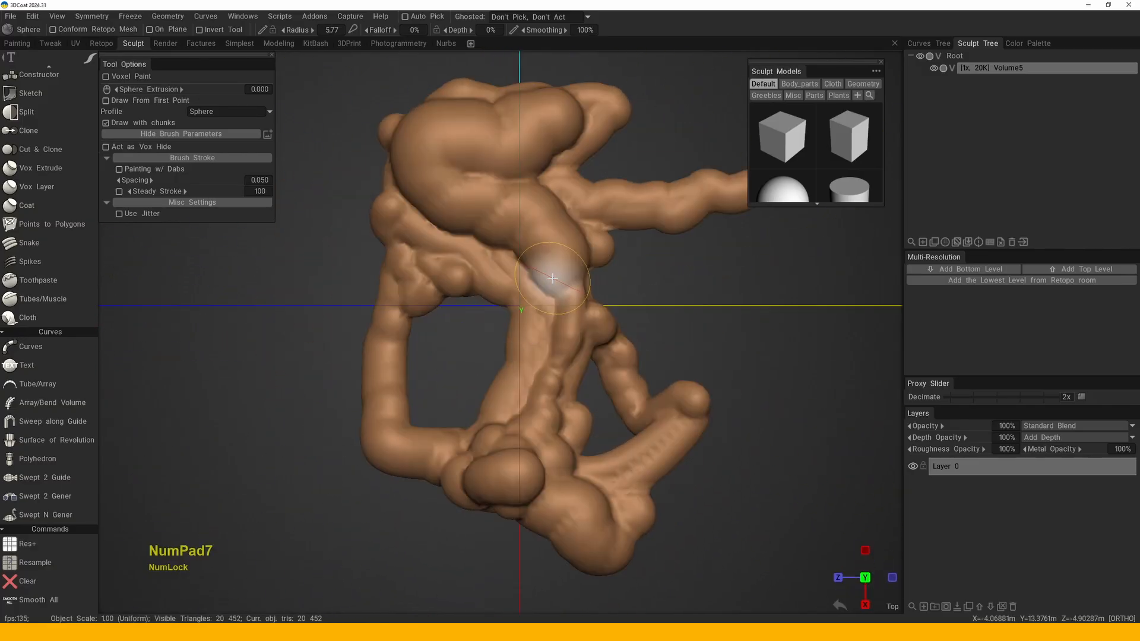
{"action": "middle_click_drag", "start_coordinate": [518, 390], "coordinate": [470, 387]}
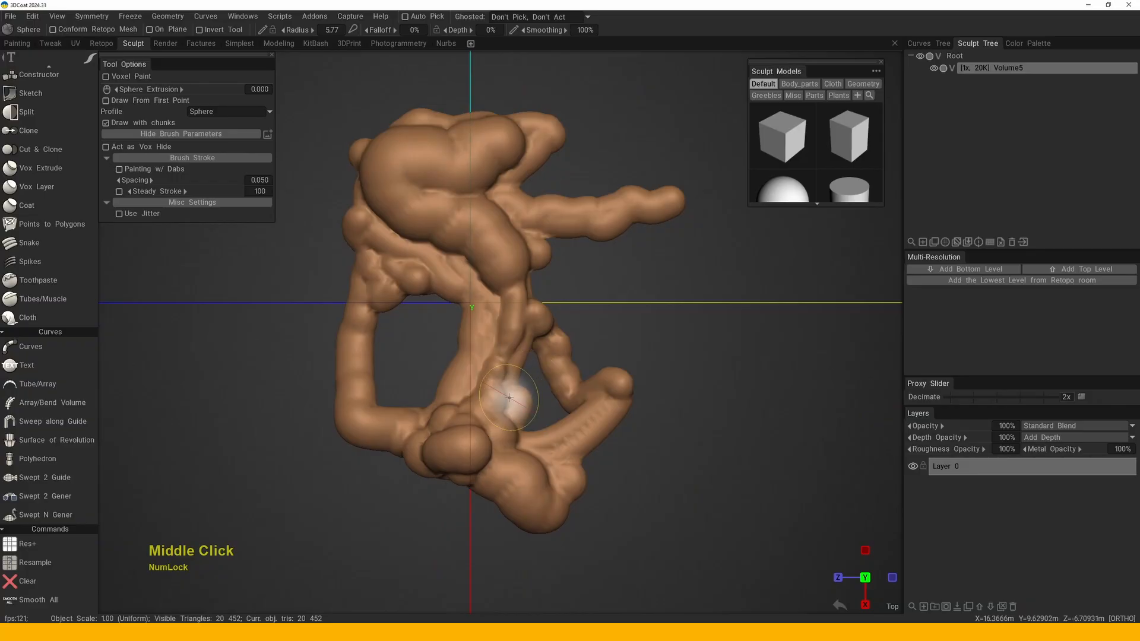
{"action": "left_click_drag", "start_coordinate": [660, 314], "coordinate": [621, 378]}
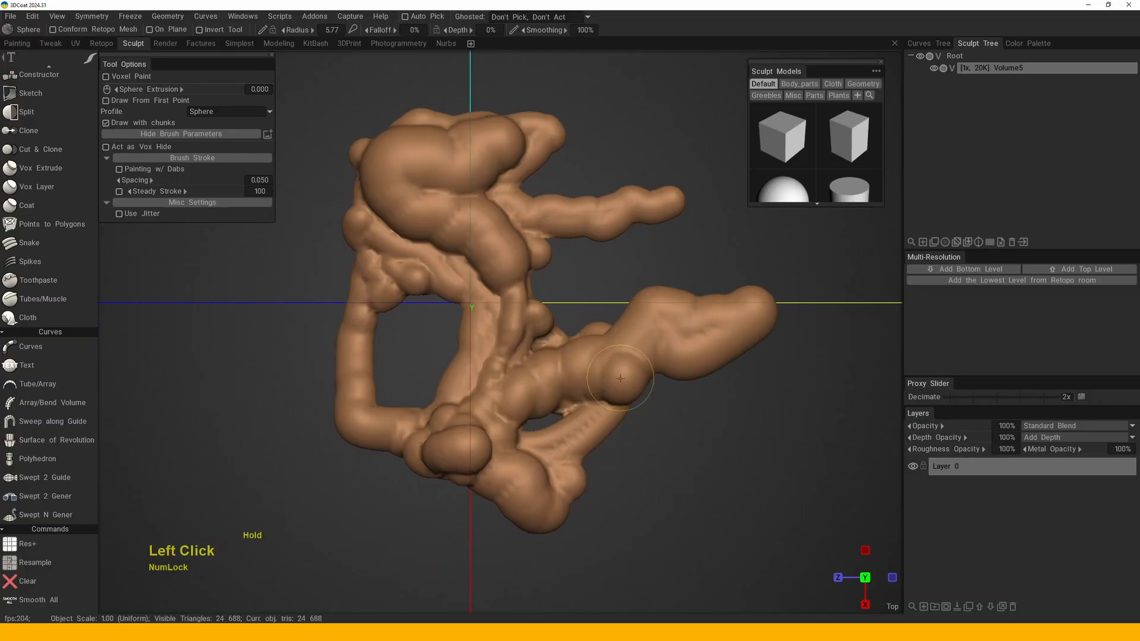
{"action": "right_click_drag", "start_coordinate": [650, 365], "coordinate": [724, 327]}
{"action": "left_click_drag", "start_coordinate": [725, 327], "coordinate": [531, 377]}
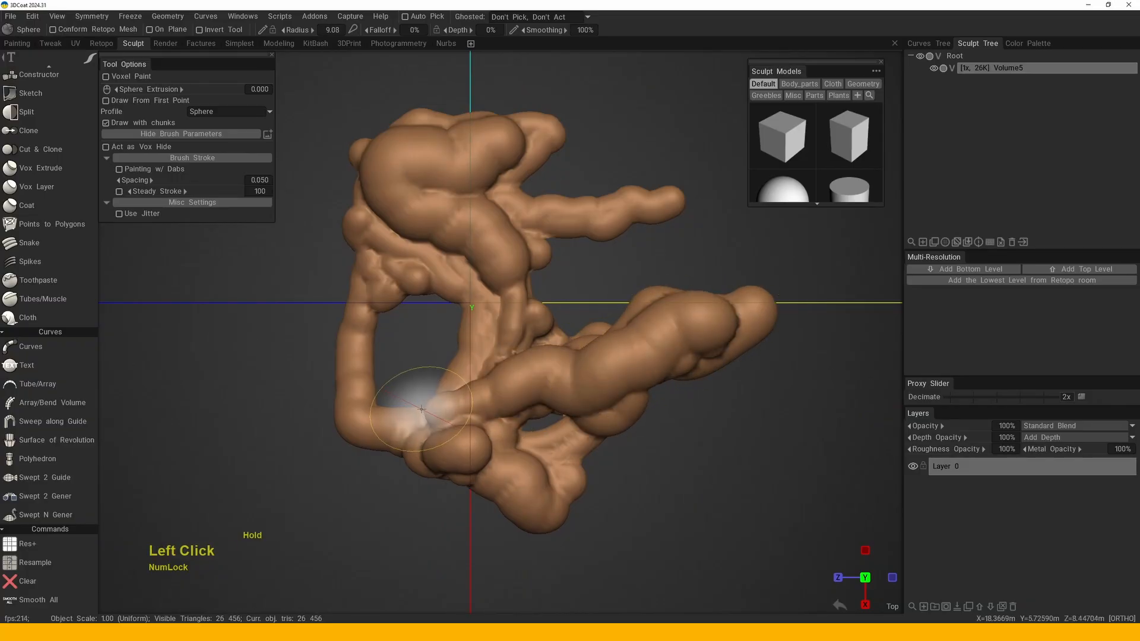
{"action": "double_click", "coordinate": [330, 408]}
{"action": "triple_click", "coordinate": [321, 416]}
- Build up the form's opposite end with large rounded Sphere strokes, including a curved outer limb
{"action": "middle_click_drag", "start_coordinate": [522, 344], "coordinate": [494, 343], "text": "alt"}
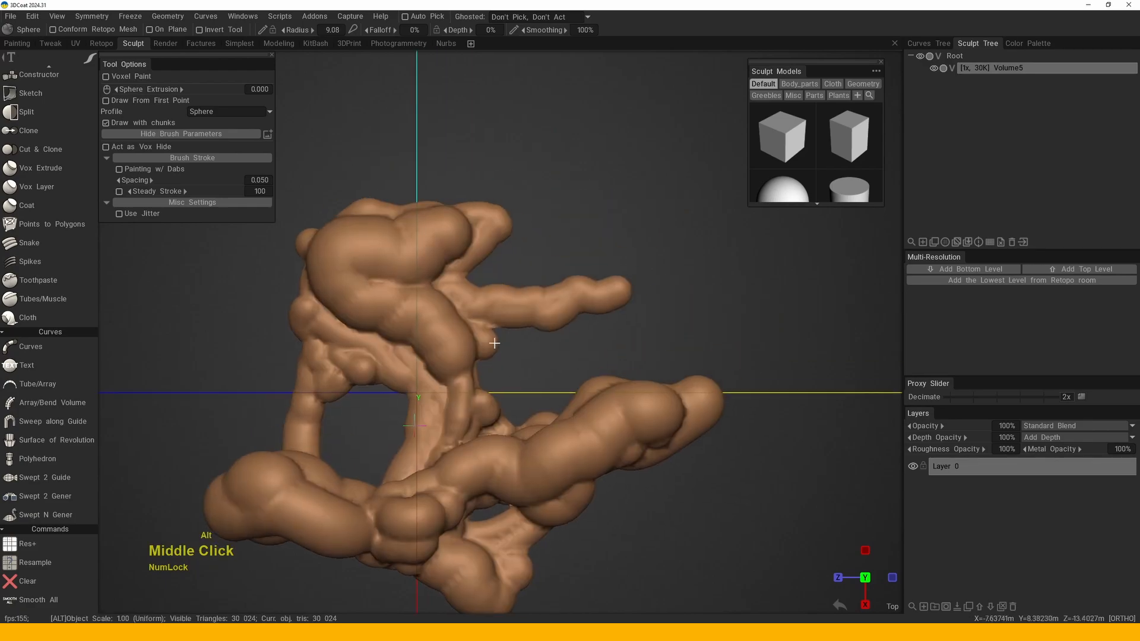
{"action": "mouse_move", "coordinate": [495, 343]}
{"action": "left_mouse_down"}
{"action": "mouse_move", "coordinate": [591, 280]}
{"action": "mouse_move", "coordinate": [484, 141]}
{"action": "mouse_move", "coordinate": [588, 255]}
{"action": "mouse_move", "coordinate": [405, 318]}
{"action": "left_mouse_up"}
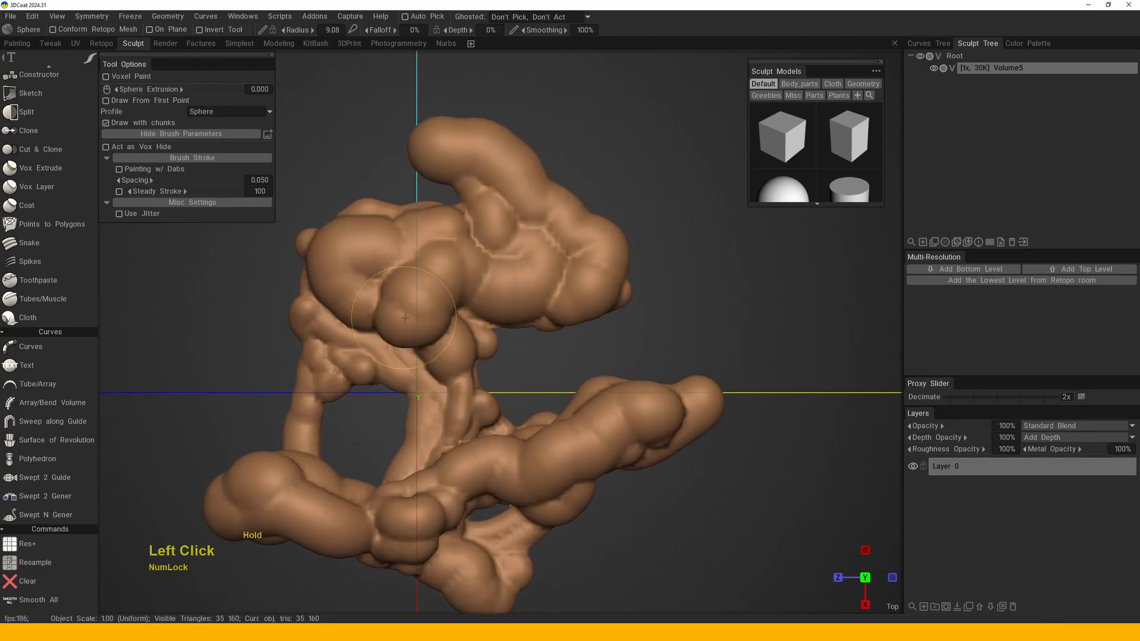
{"action": "left_click_drag", "start_coordinate": [309, 353], "coordinate": [356, 332]}
- Carve material away from the junction between the thick limbs using the Sphere brush in subtract mode
{"action": "middle_click_drag", "start_coordinate": [416, 309], "coordinate": [475, 297], "text": "alt"}
{"action": "mouse_move", "coordinate": [475, 297]}
{"action": "left_mouse_down", "text": "alt"}
{"action": "mouse_move", "coordinate": [614, 260]}
{"action": "mouse_move", "coordinate": [552, 232]}
{"action": "mouse_move", "coordinate": [583, 338]}
{"action": "left_mouse_up", "text": "alt"}
{"action": "right_click_drag", "start_coordinate": [582, 338], "coordinate": [534, 371], "text": "alt"}
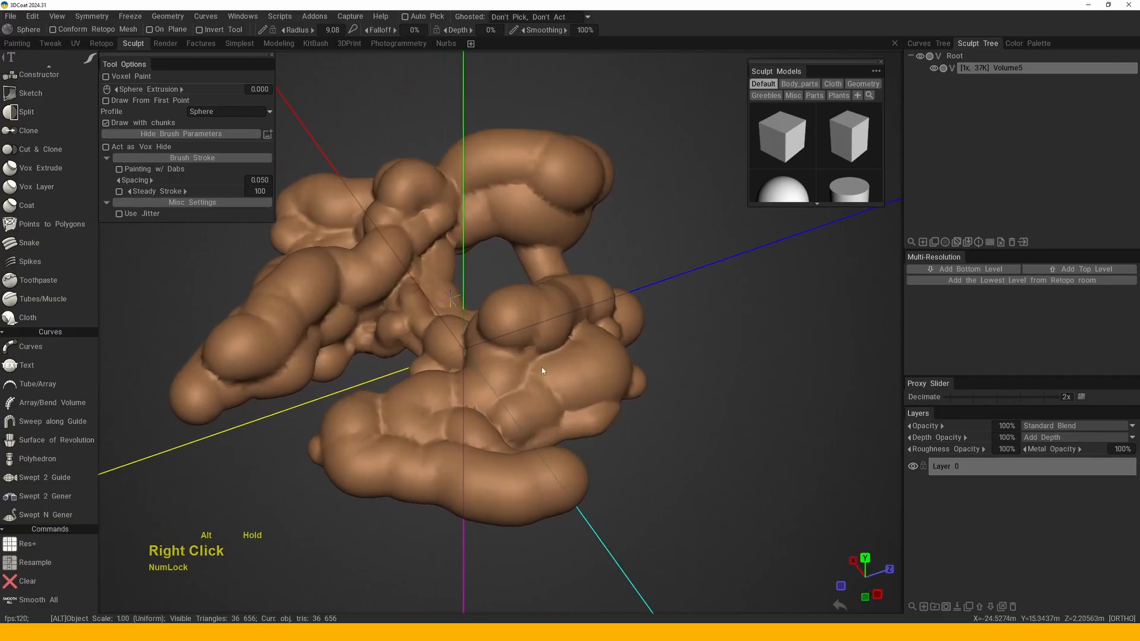
{"action": "mouse_move", "coordinate": [535, 372]}
{"action": "left_mouse_down", "text": "alt"}
{"action": "mouse_move", "coordinate": [633, 307]}
{"action": "mouse_move", "coordinate": [535, 293]}
{"action": "mouse_move", "coordinate": [466, 333]}
{"action": "mouse_move", "coordinate": [387, 303]}
{"action": "mouse_move", "coordinate": [419, 334]}
{"action": "mouse_move", "coordinate": [451, 315]}
{"action": "left_mouse_up", "text": "alt"}
{"action": "left_click", "coordinate": [525, 250], "text": "ctrl"}
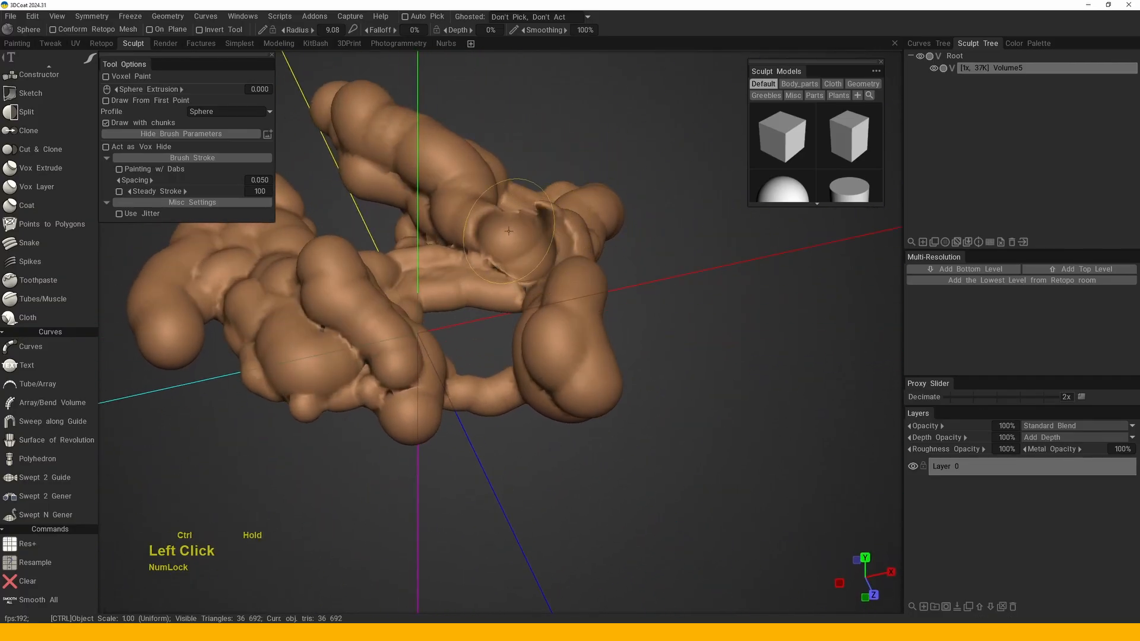
{"action": "mouse_move", "coordinate": [460, 172]}
{"action": "left_mouse_down", "text": "alt"}
{"action": "mouse_move", "coordinate": [624, 271]}
{"action": "mouse_move", "coordinate": [525, 247]}
{"action": "left_mouse_up", "text": "alt"}
{"action": "right_click_drag", "start_coordinate": [525, 247], "coordinate": [624, 253]}
{"action": "left_click_drag", "start_coordinate": [623, 253], "coordinate": [713, 254]}
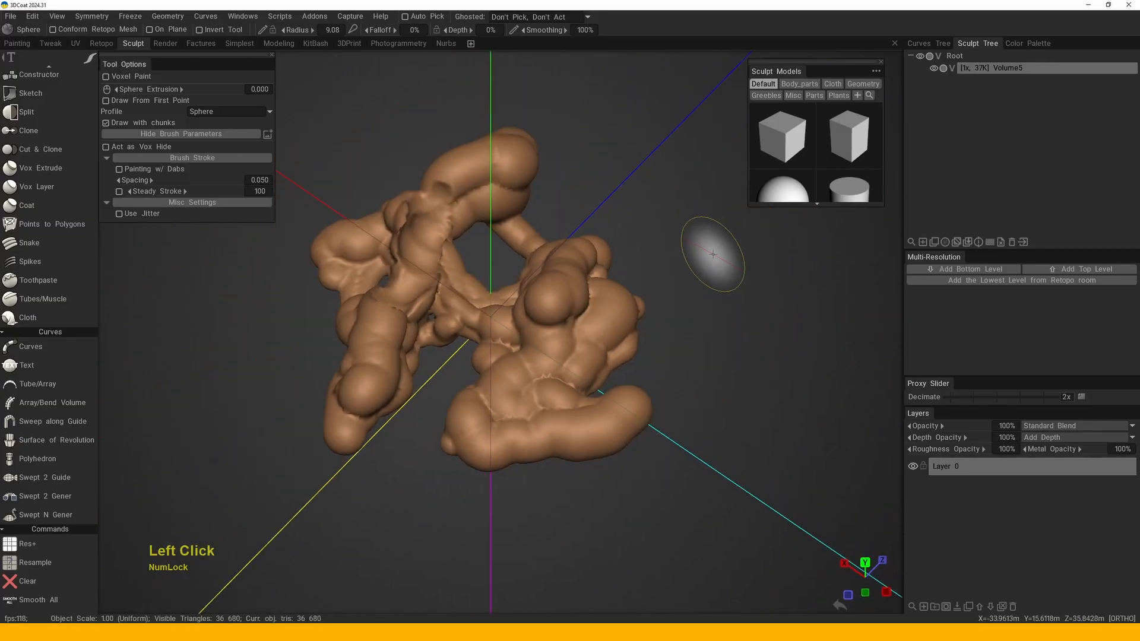
- Create a new volume and set up a cube primitive in it
{"action": "left_click", "coordinate": [924, 242]}
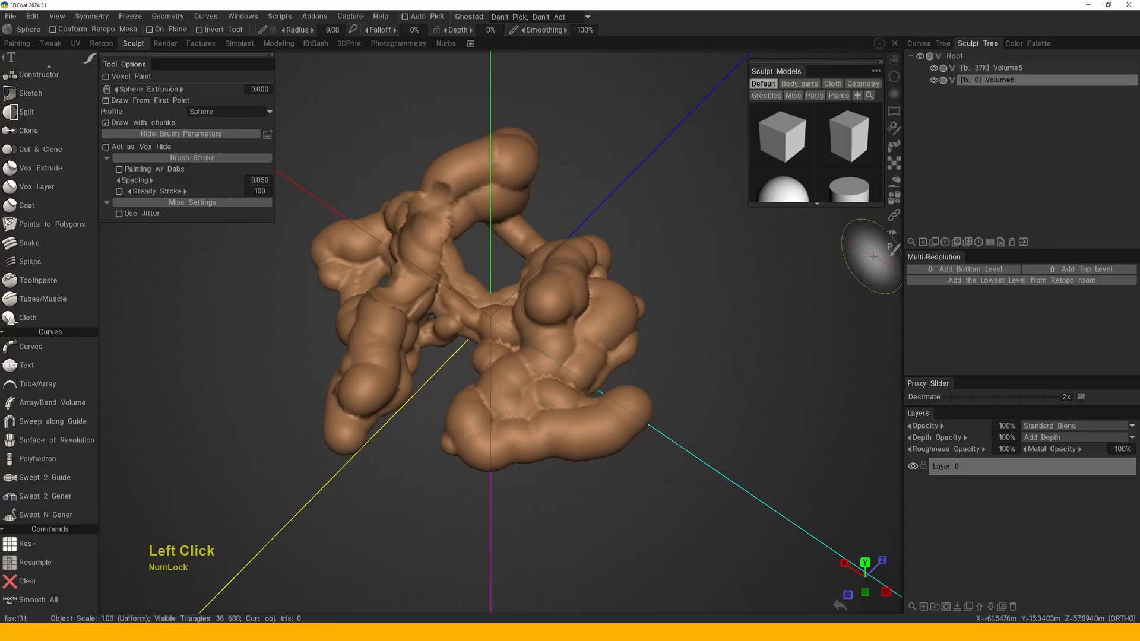
{"action": "key", "text": "space"}
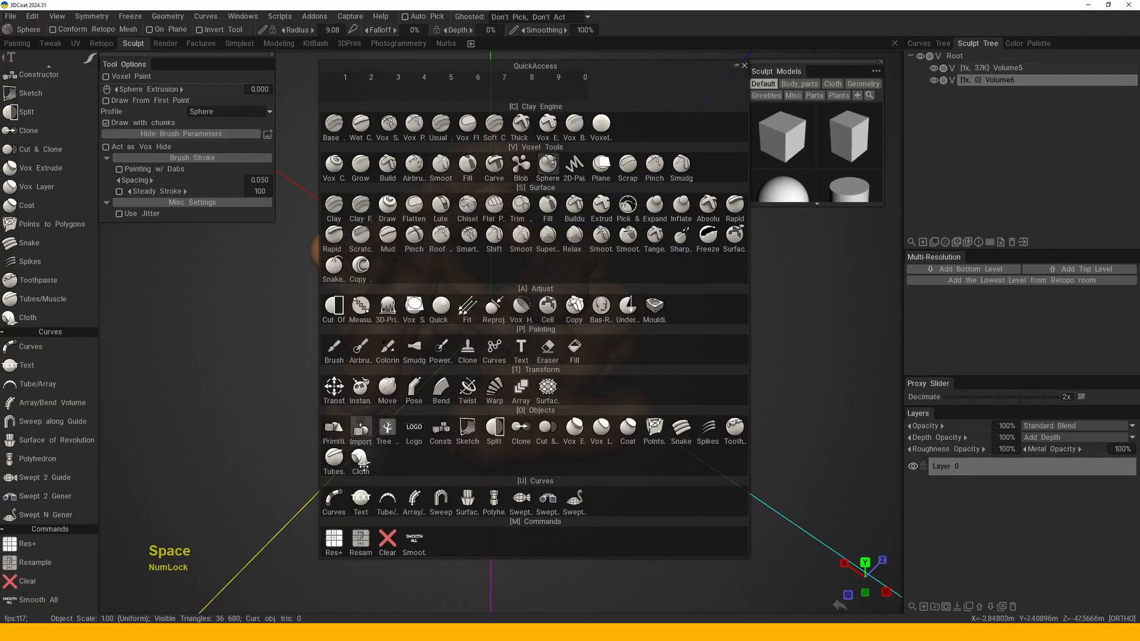
{"action": "left_click", "coordinate": [334, 428]}
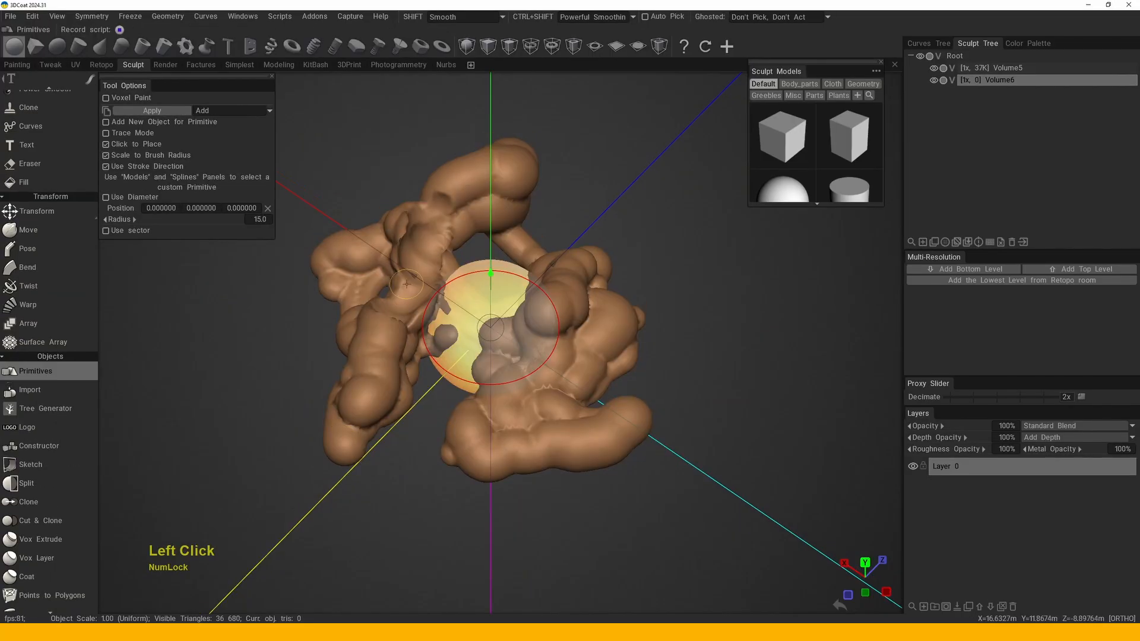
{"action": "left_click", "coordinate": [38, 47]}
{"action": "left_click_drag", "start_coordinate": [501, 355], "coordinate": [522, 316], "text": "alt"}
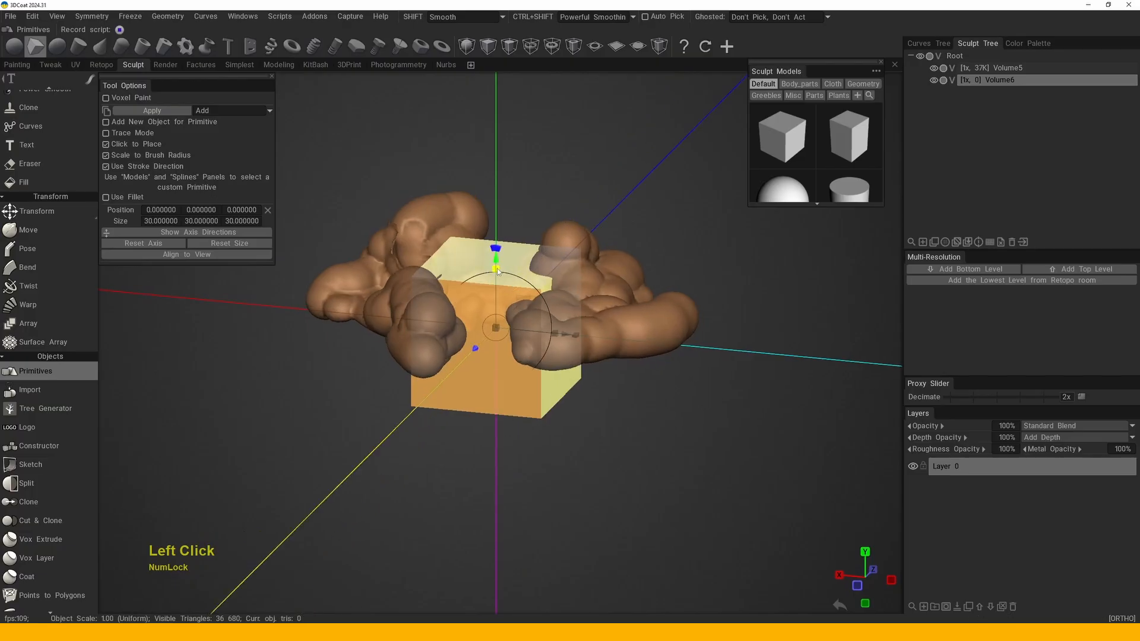
- Stretch the cube into a flat slab of about 51 × 18.2 × 111.4, raise it about 1.74 and apply it
{"action": "left_click_drag", "start_coordinate": [497, 270], "coordinate": [496, 292]}
{"action": "left_click_drag", "start_coordinate": [478, 355], "coordinate": [303, 415], "text": "alt"}
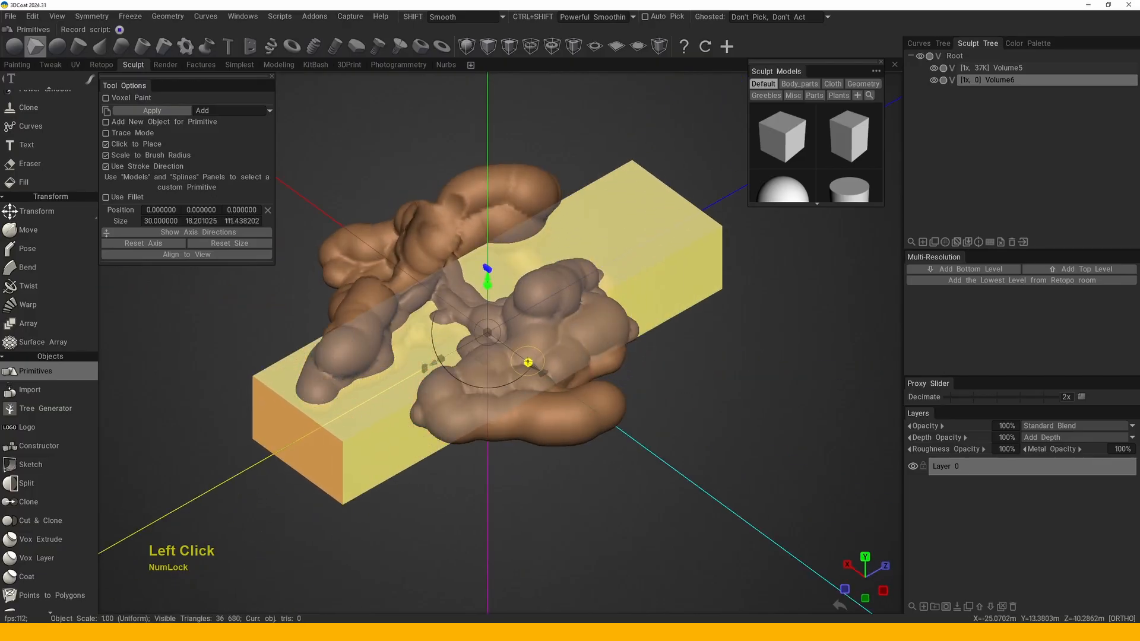
{"action": "left_click_drag", "start_coordinate": [528, 362], "coordinate": [560, 385]}
{"action": "left_click_drag", "start_coordinate": [499, 378], "coordinate": [534, 332], "text": "alt"}
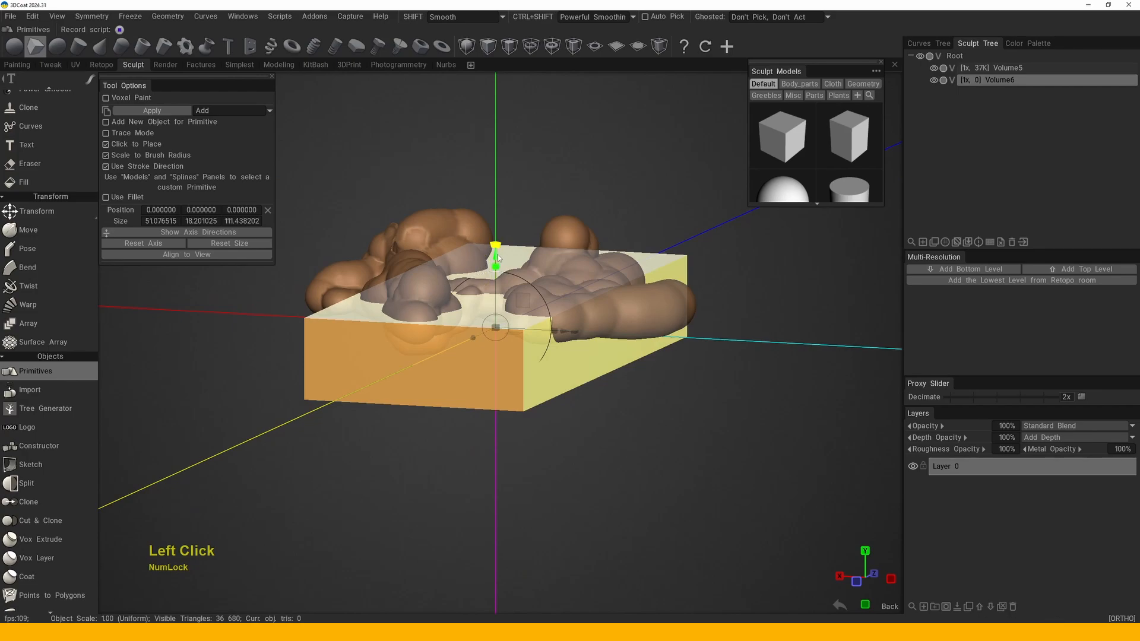
{"action": "left_click_drag", "start_coordinate": [498, 256], "coordinate": [669, 305], "text": "alt"}
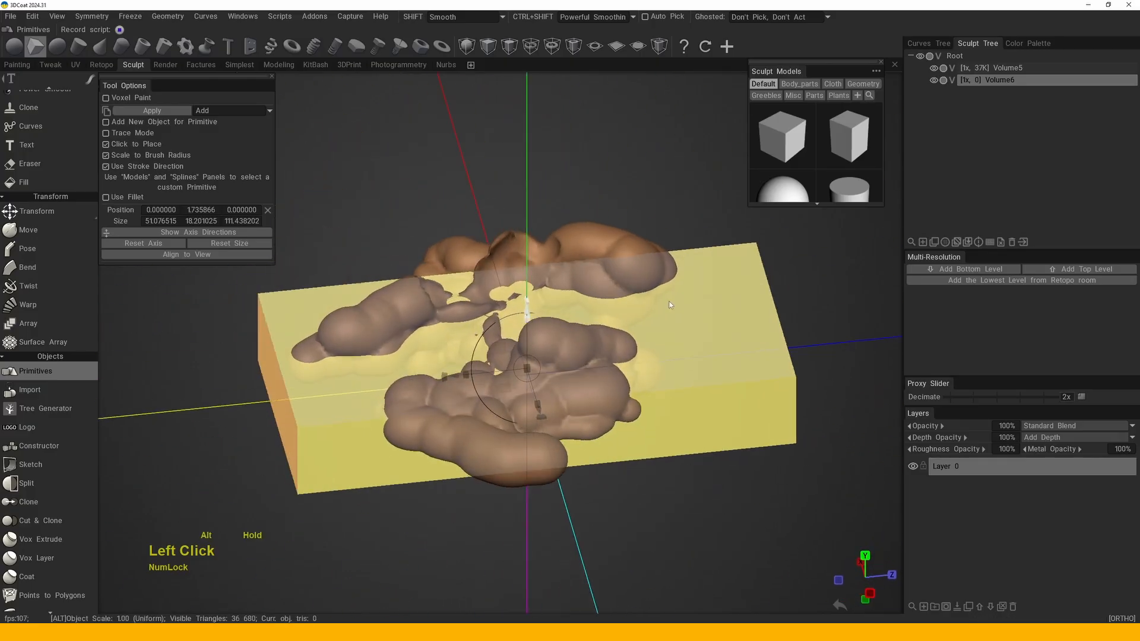
{"action": "key", "text": "Return"}
- Change the slab's shader color modulation to dark blue #273A64
{"action": "key", "text": "space"}
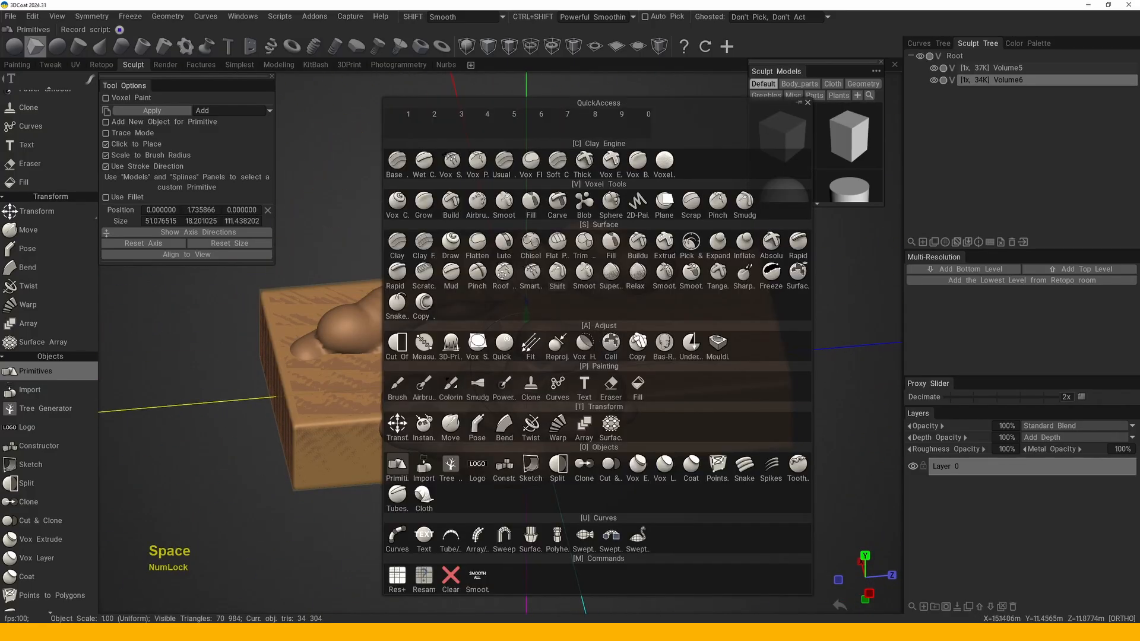
{"action": "right_click", "coordinate": [706, 318]}
{"action": "left_click", "coordinate": [751, 336]}
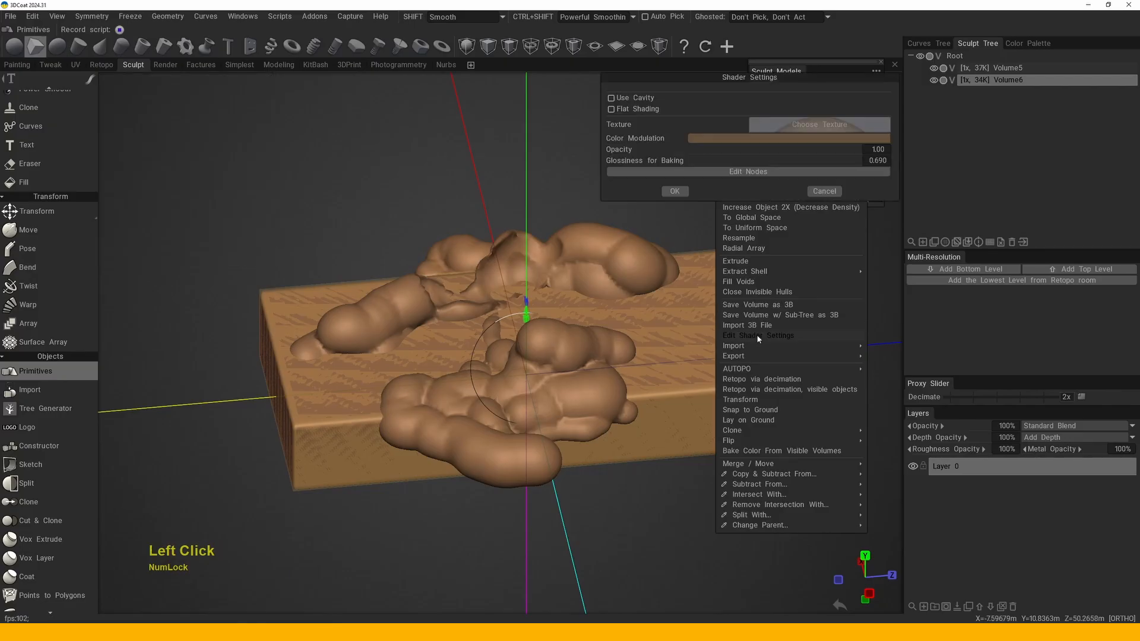
{"action": "left_click", "coordinate": [703, 142]}
{"action": "left_click", "coordinate": [465, 274]}
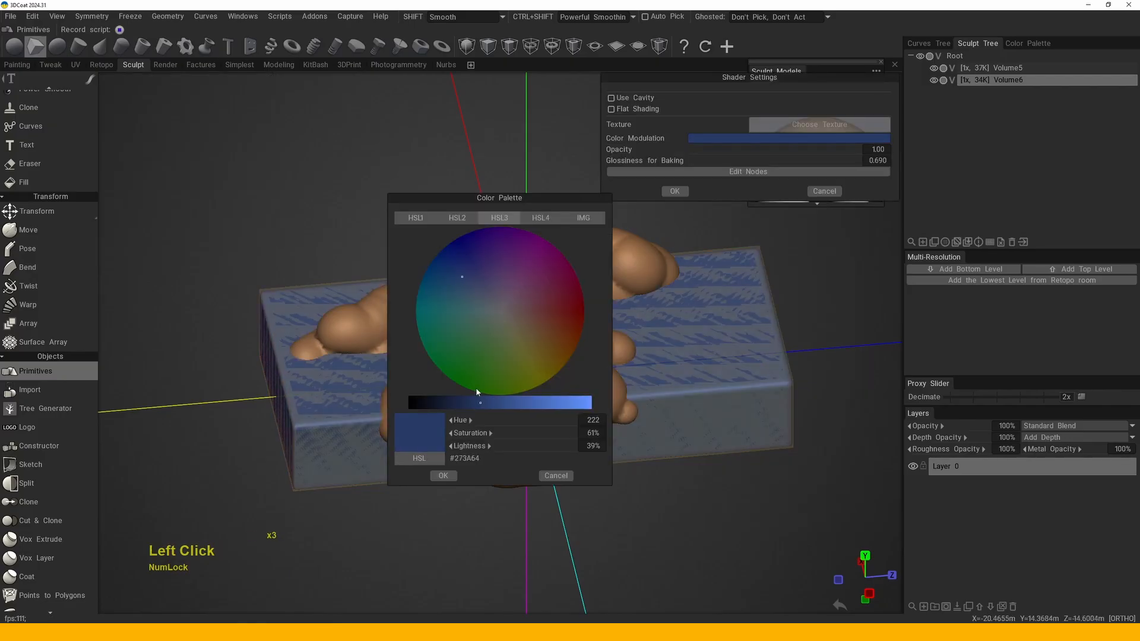
{"action": "left_click", "coordinate": [440, 478]}
{"action": "left_click", "coordinate": [675, 192]}
- Return to the brown volume with the Sphere brush and carve an open channel through its middle
{"action": "middle_click_drag", "start_coordinate": [551, 341], "coordinate": [497, 329]}
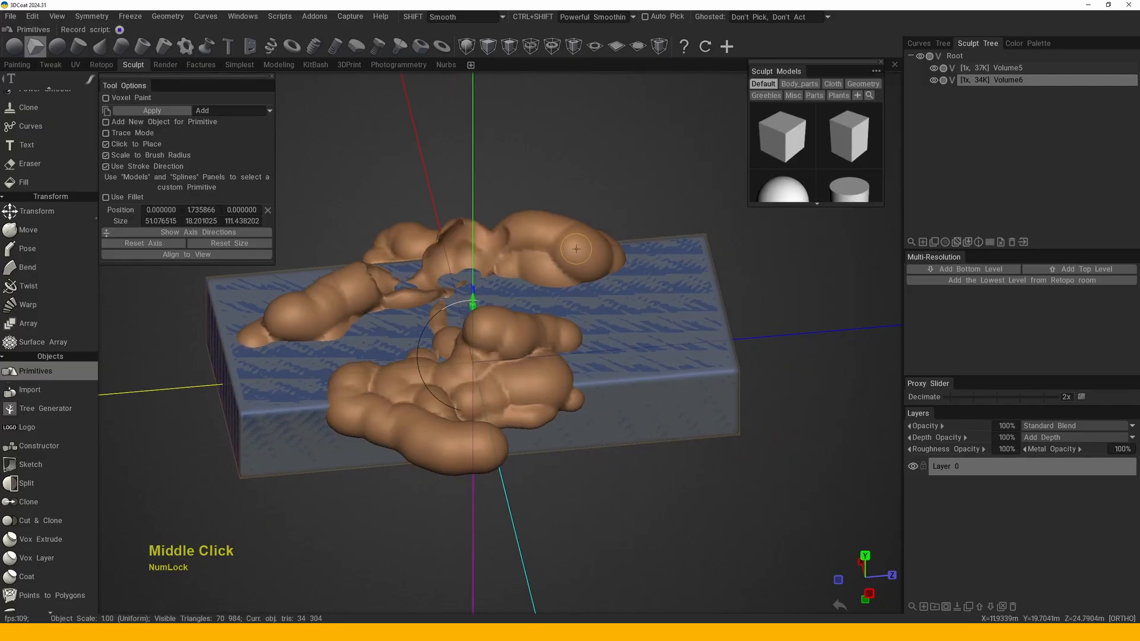
{"action": "key", "text": "h"}
{"action": "key", "text": "space"}
{"action": "left_click", "coordinate": [594, 161]}
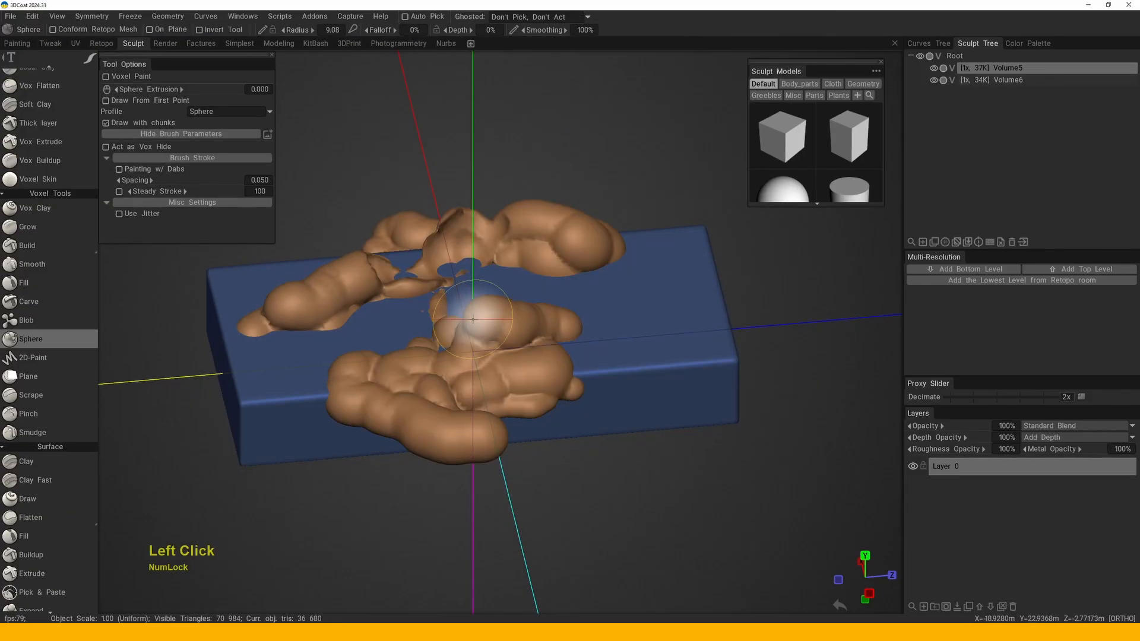
{"action": "left_click_drag", "start_coordinate": [473, 318], "coordinate": [583, 381], "text": "alt"}
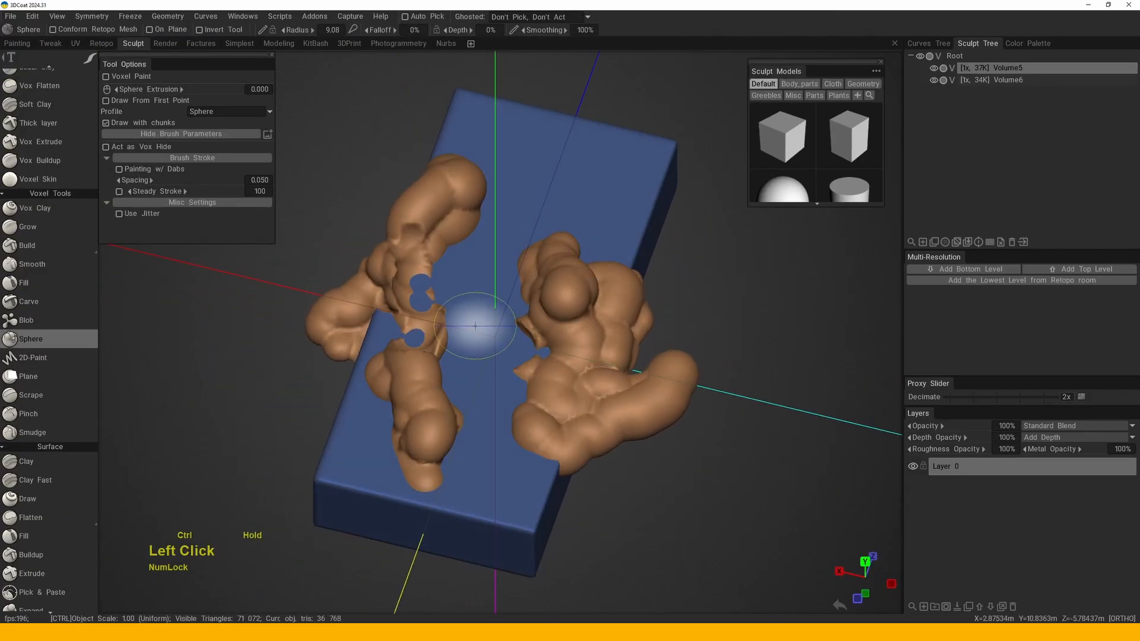
{"action": "mouse_move", "coordinate": [475, 326]}
{"action": "left_mouse_down", "text": "alt"}
{"action": "mouse_move", "coordinate": [406, 342]}
{"action": "mouse_move", "coordinate": [557, 298]}
{"action": "left_mouse_up", "text": "alt"}
- Add more rounded masses to the brown banks on both sides of the blue channel
{"action": "mouse_move", "coordinate": [410, 285]}
{"action": "left_mouse_down", "text": "alt"}
{"action": "mouse_move", "coordinate": [550, 350]}
{"action": "mouse_move", "coordinate": [579, 352]}
{"action": "left_mouse_up", "text": "alt"}
{"action": "left_click", "coordinate": [408, 411]}
{"action": "mouse_move", "coordinate": [384, 402]}
{"action": "left_mouse_down", "text": "alt"}
{"action": "mouse_move", "coordinate": [454, 401]}
{"action": "mouse_move", "coordinate": [438, 377]}
{"action": "left_mouse_up", "text": "alt"}
{"action": "right_click_drag", "start_coordinate": [437, 377], "coordinate": [493, 368], "text": "alt"}
{"action": "mouse_move", "coordinate": [493, 367]}
{"action": "left_mouse_down", "text": "alt"}
{"action": "mouse_move", "coordinate": [468, 332]}
{"action": "mouse_move", "coordinate": [498, 381]}
{"action": "left_mouse_up", "text": "alt"}
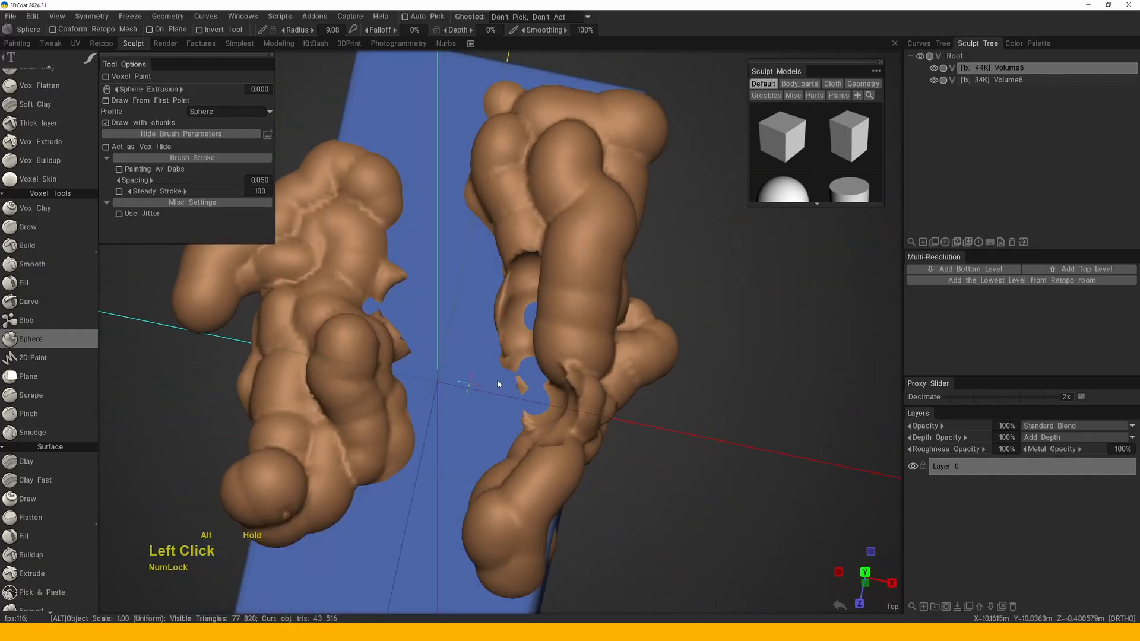
- Reduce the Sphere brush radius to 3.59 and add smaller rounded masses along one bank's channel-side edge
{"action": "right_click_drag", "start_coordinate": [498, 381], "coordinate": [478, 365], "text": "alt"}
{"action": "left_click_drag", "start_coordinate": [478, 365], "coordinate": [589, 372], "text": "alt"}
{"action": "right_click_drag", "start_coordinate": [589, 368], "coordinate": [543, 356], "text": "alt"}
{"action": "left_click_drag", "start_coordinate": [544, 356], "coordinate": [572, 360], "text": "alt"}
{"action": "right_click_drag", "start_coordinate": [571, 360], "coordinate": [501, 326], "text": "alt"}
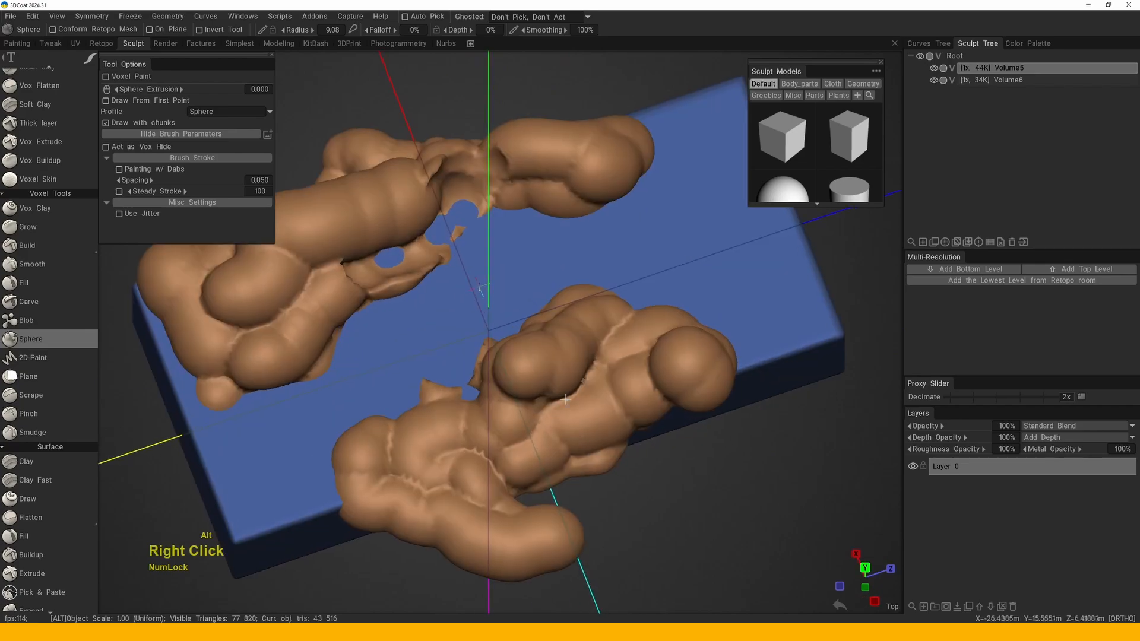
{"action": "left_click_drag", "start_coordinate": [480, 333], "coordinate": [501, 322], "text": "alt"}
{"action": "right_click_drag", "start_coordinate": [501, 322], "coordinate": [496, 311], "text": "alt"}
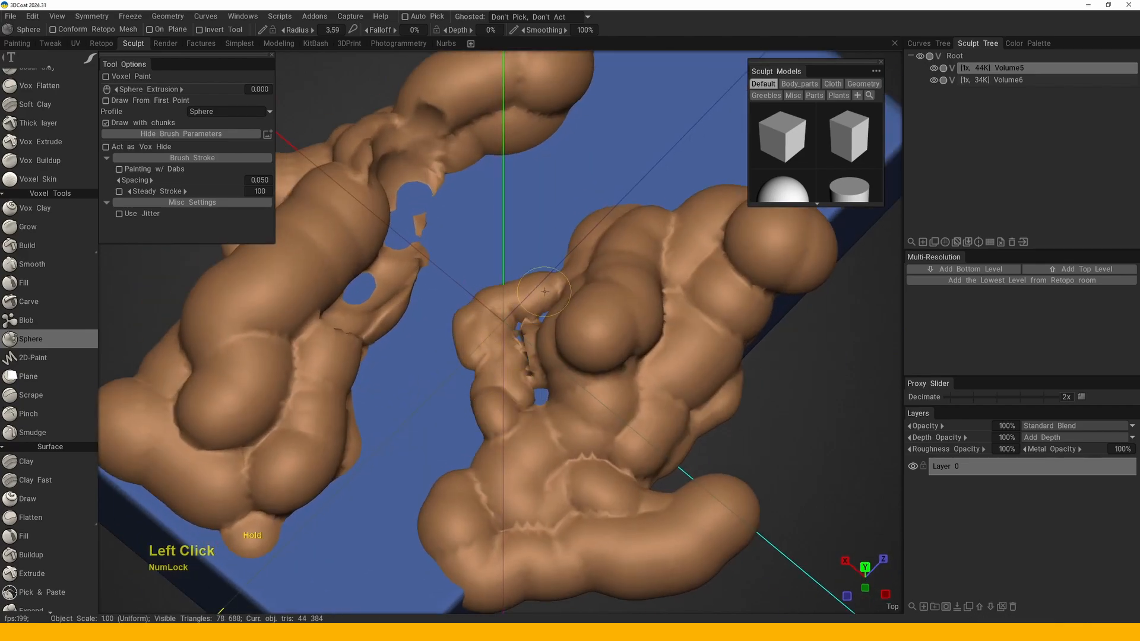
{"action": "left_click_drag", "start_coordinate": [545, 291], "coordinate": [562, 267], "text": "alt"}
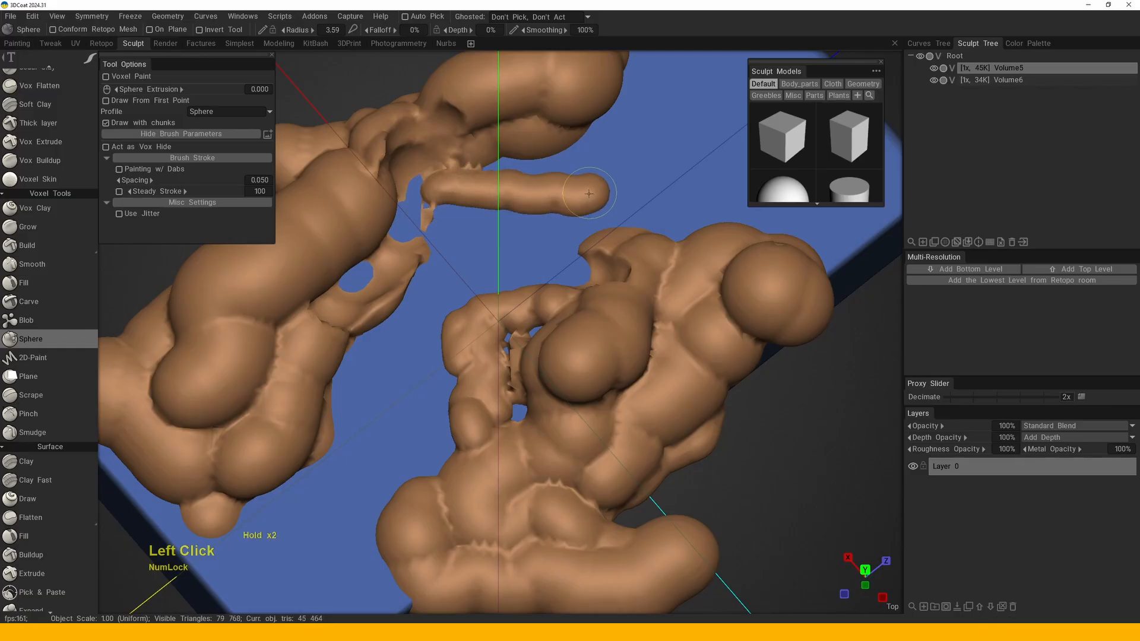
- Add slender rounded ridges along the opposite bank's channel edge, filling in the torn gaps
{"action": "left_click", "coordinate": [463, 164]}
{"action": "middle_click_drag", "start_coordinate": [463, 163], "coordinate": [394, 221]}
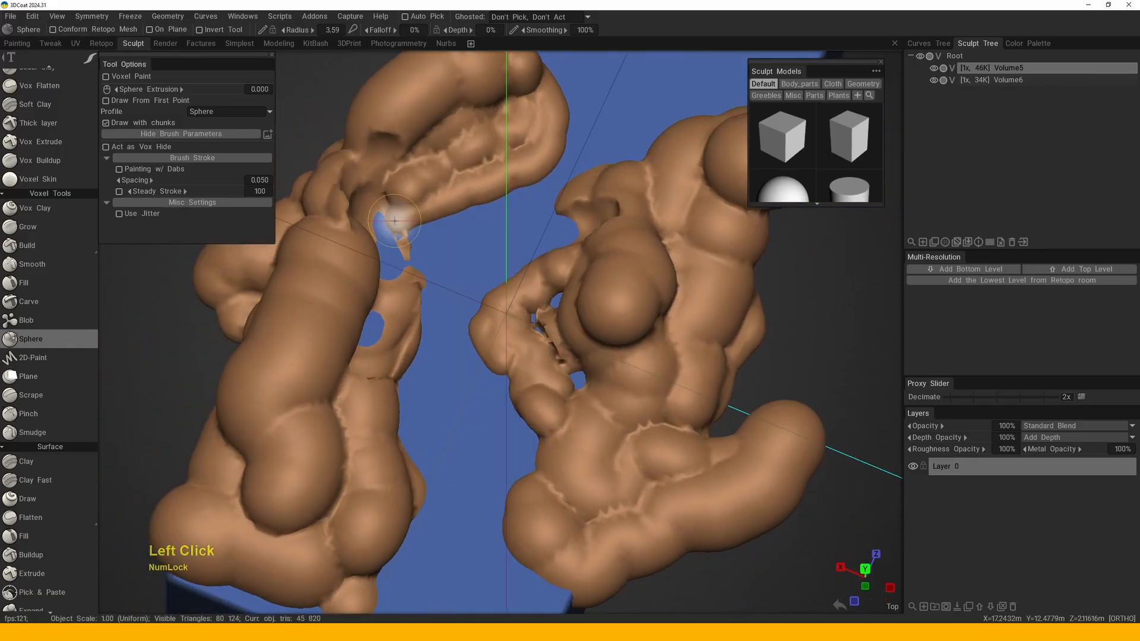
{"action": "right_click_drag", "start_coordinate": [352, 367], "coordinate": [408, 305]}
{"action": "left_click_drag", "start_coordinate": [407, 305], "coordinate": [348, 261]}
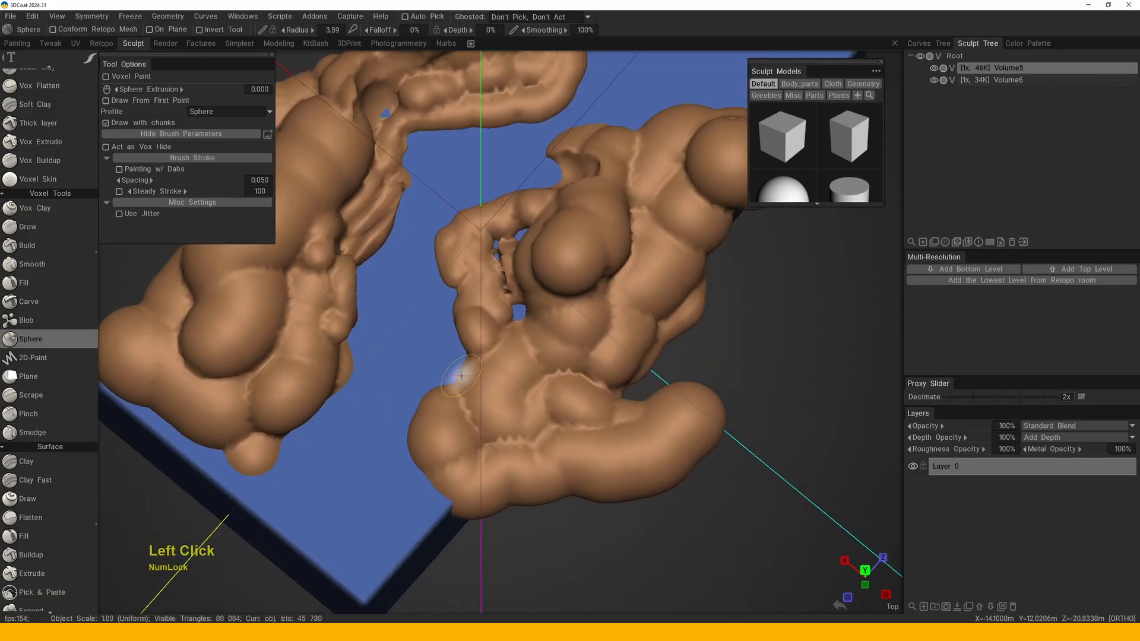
- Carve back the bank's channel-side ends and shape a small rounded island in the channel
{"action": "left_click_drag", "start_coordinate": [440, 452], "coordinate": [440, 404]}
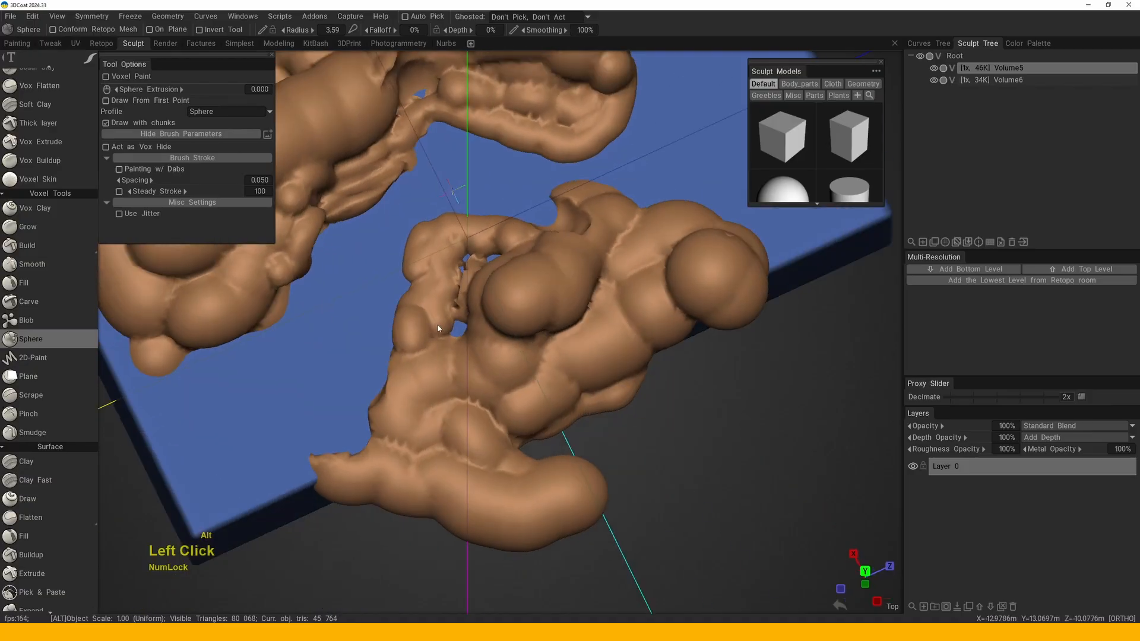
{"action": "middle_click_drag", "start_coordinate": [440, 404], "coordinate": [440, 311]}
{"action": "left_click", "coordinate": [440, 311]}
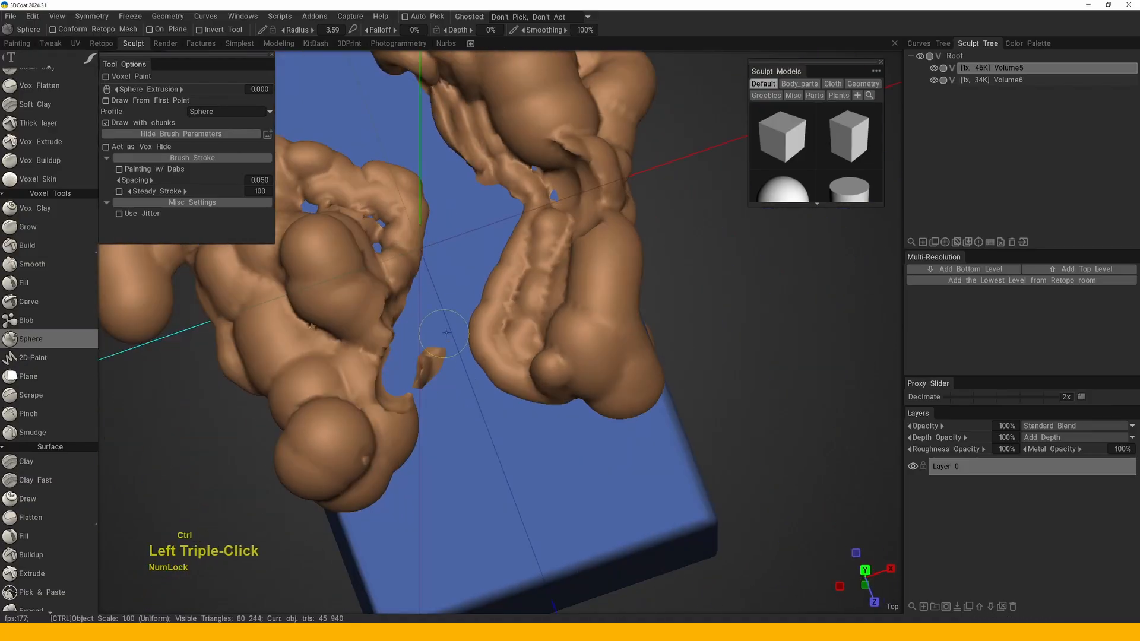
{"action": "left_click_drag", "start_coordinate": [446, 290], "coordinate": [448, 262]}
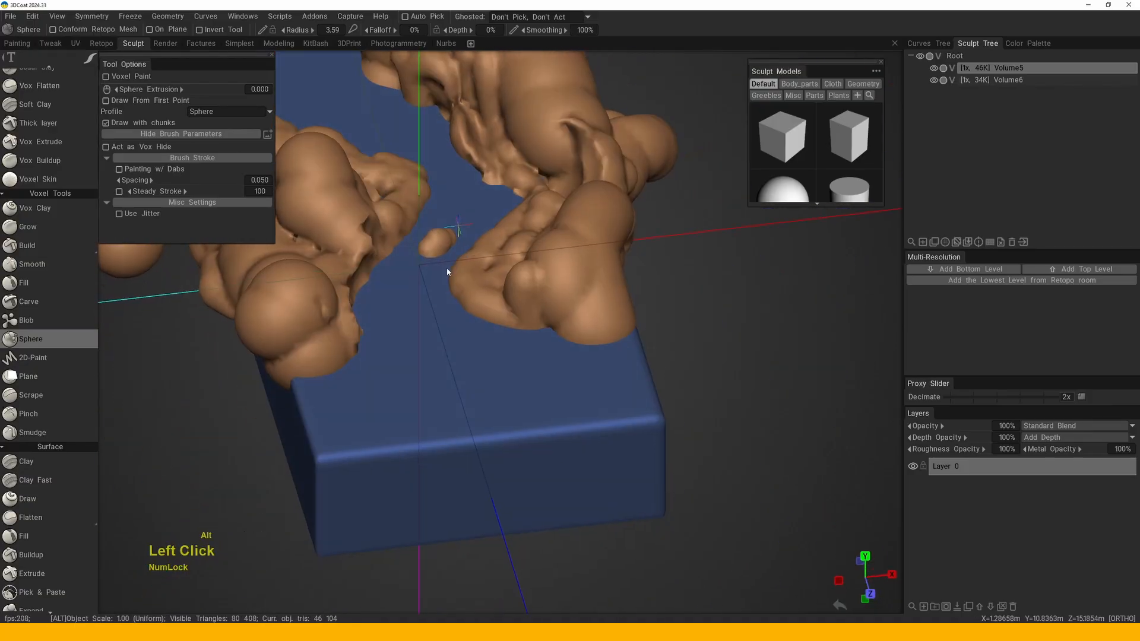
- Carve into the channel-side edge of the bank across from the small island
{"action": "right_click_drag", "start_coordinate": [448, 262], "coordinate": [478, 400]}
{"action": "left_click_drag", "start_coordinate": [479, 400], "coordinate": [535, 369]}
{"action": "left_click", "coordinate": [541, 352], "text": "ctrl"}
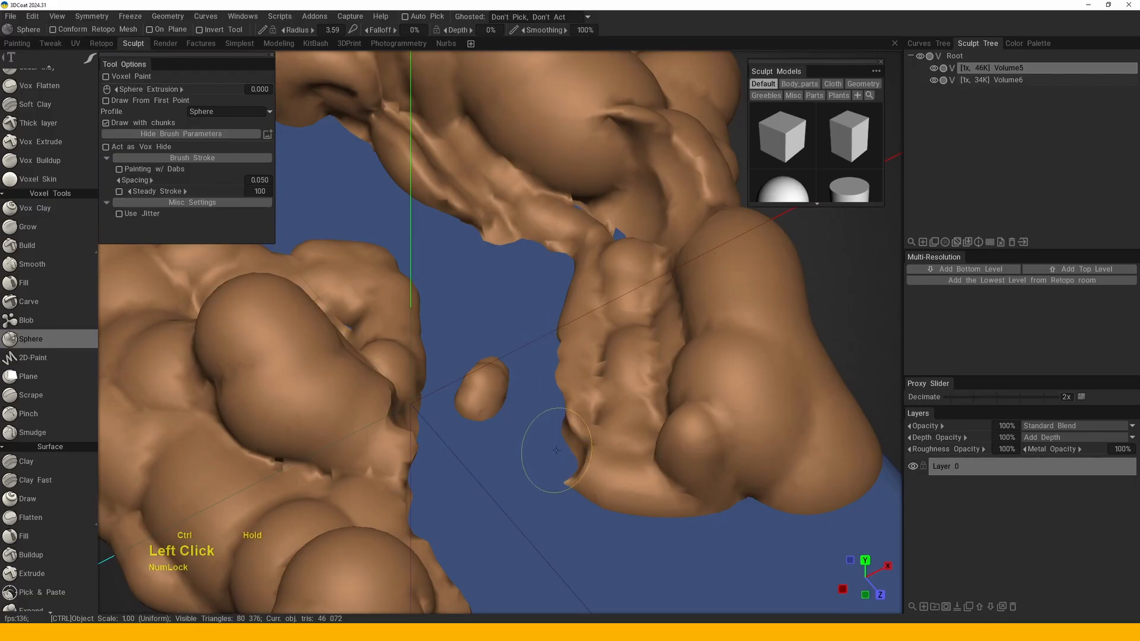
{"action": "mouse_move", "coordinate": [557, 450]}
{"action": "left_mouse_down"}
{"action": "mouse_move", "coordinate": [522, 356]}
{"action": "mouse_move", "coordinate": [479, 331]}
{"action": "mouse_move", "coordinate": [654, 324]}
{"action": "left_mouse_up"}
- Carve grooves and hollows into the upper slope of the larger bank facing the channel
{"action": "right_click_drag", "start_coordinate": [654, 323], "coordinate": [515, 438], "text": "alt"}
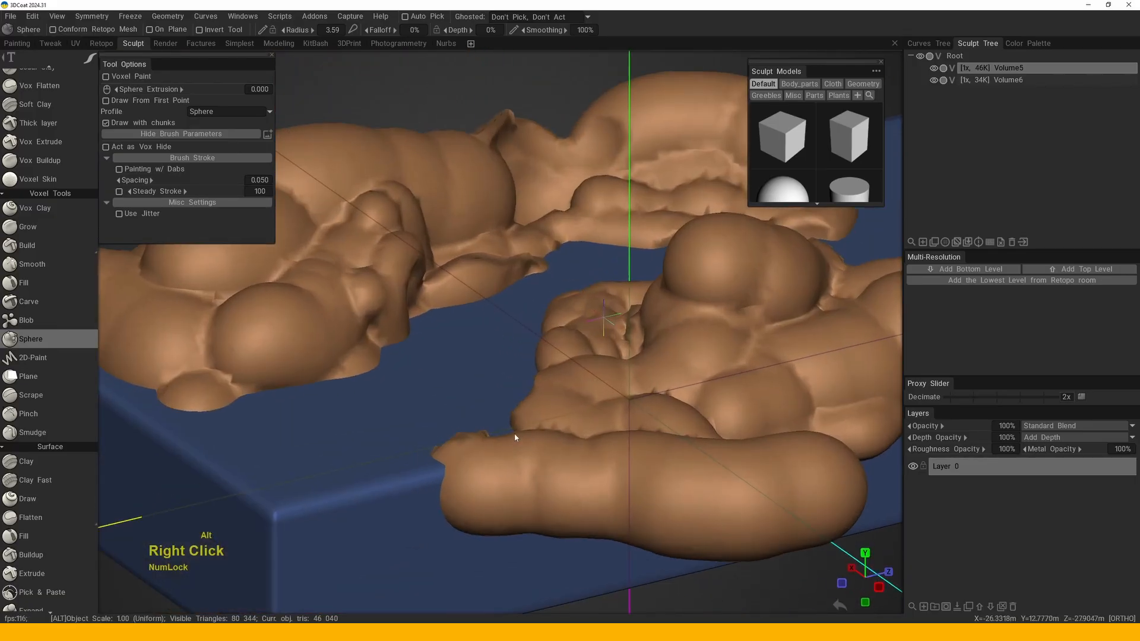
{"action": "left_click_drag", "start_coordinate": [515, 438], "coordinate": [522, 410]}
{"action": "right_click_drag", "start_coordinate": [523, 410], "coordinate": [542, 400]}
{"action": "left_click_drag", "start_coordinate": [542, 400], "coordinate": [615, 392]}
{"action": "mouse_move", "coordinate": [616, 392]}
{"action": "middle_mouse_down", "text": "alt"}
{"action": "mouse_move", "coordinate": [491, 288]}
{"action": "mouse_move", "coordinate": [463, 359]}
{"action": "middle_mouse_up", "text": "alt"}
{"action": "mouse_move", "coordinate": [463, 359]}
{"action": "left_mouse_down"}
{"action": "mouse_move", "coordinate": [499, 321]}
{"action": "mouse_move", "coordinate": [526, 323]}
{"action": "left_mouse_up"}
{"action": "middle_click_drag", "start_coordinate": [526, 323], "coordinate": [538, 322], "text": "alt"}
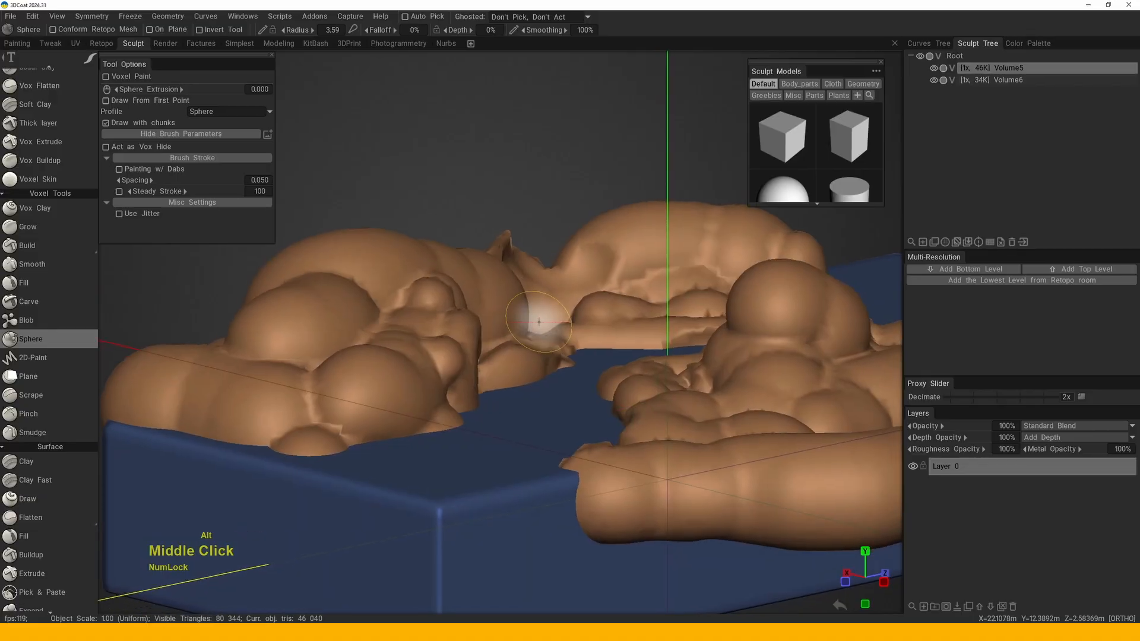
{"action": "left_click_drag", "start_coordinate": [539, 322], "coordinate": [511, 343], "text": "ctrl"}
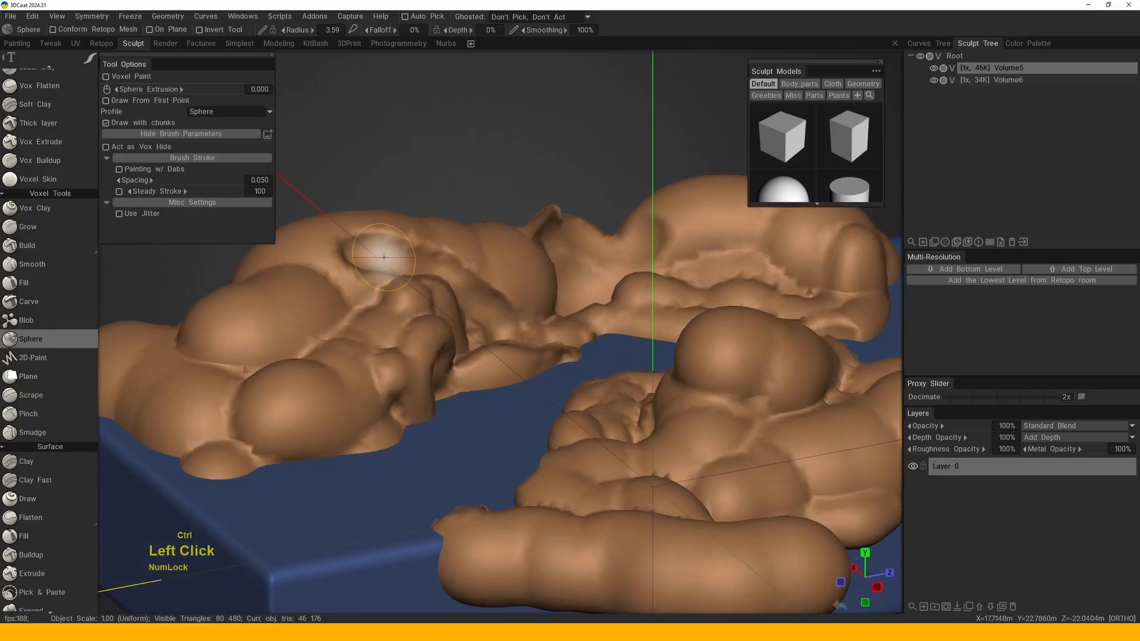
{"action": "mouse_move", "coordinate": [384, 258]}
{"action": "left_mouse_down", "text": "ctrl"}
{"action": "mouse_move", "coordinate": [496, 217]}
{"action": "mouse_move", "coordinate": [416, 318]}
{"action": "left_mouse_up", "text": "ctrl"}
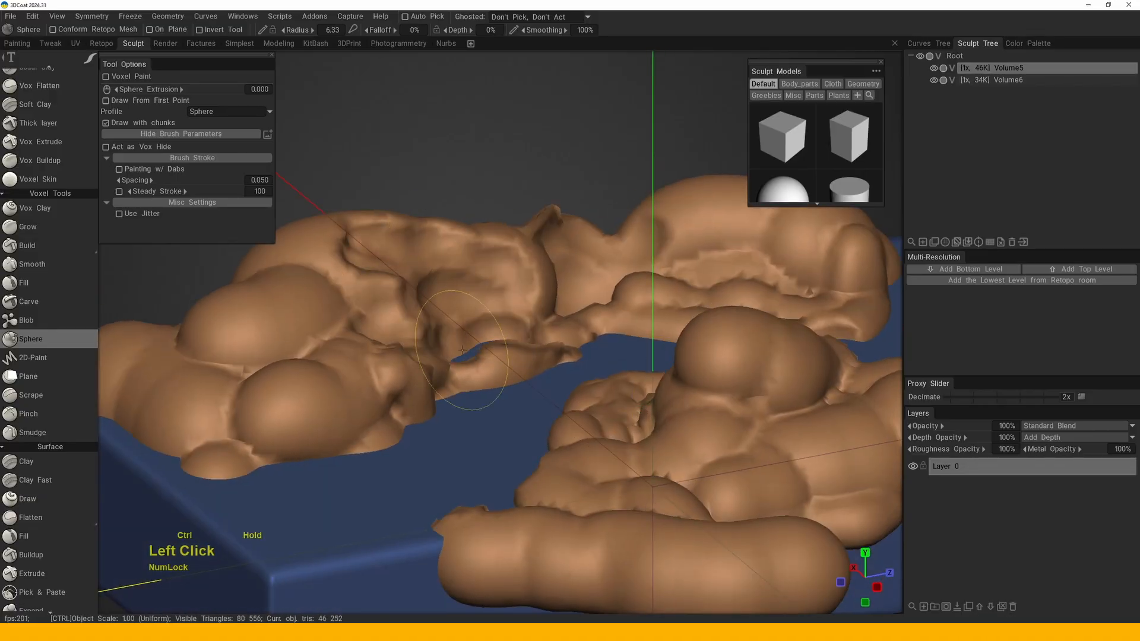
- Carve broader hollows along the larger bank's crest with a brush radius of 6.33
{"action": "mouse_move", "coordinate": [365, 238]}
{"action": "left_mouse_down", "text": "ctrl"}
{"action": "mouse_move", "coordinate": [415, 285]}
{"action": "mouse_move", "coordinate": [533, 327]}
{"action": "mouse_move", "coordinate": [489, 271]}
{"action": "mouse_move", "coordinate": [503, 244]}
{"action": "left_mouse_up", "text": "ctrl"}
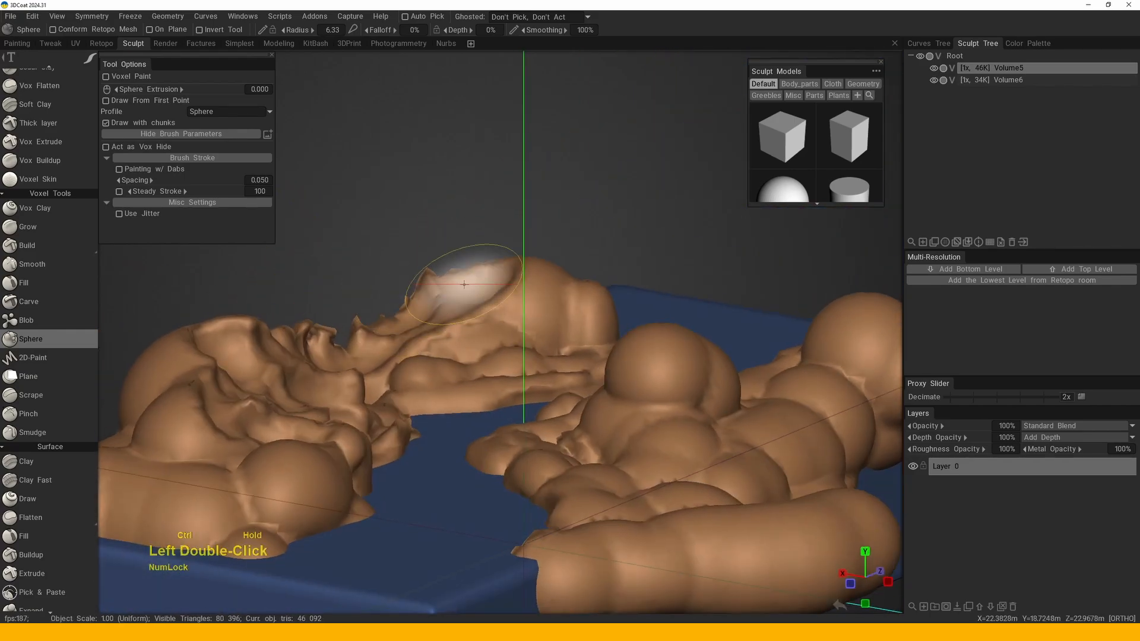
{"action": "mouse_move", "coordinate": [464, 285]}
{"action": "left_mouse_down"}
{"action": "mouse_move", "coordinate": [632, 323]}
{"action": "mouse_move", "coordinate": [410, 341]}
{"action": "mouse_move", "coordinate": [433, 288]}
{"action": "mouse_move", "coordinate": [500, 316]}
{"action": "mouse_move", "coordinate": [608, 333]}
{"action": "left_mouse_up"}
{"action": "double_click", "coordinate": [471, 297]}
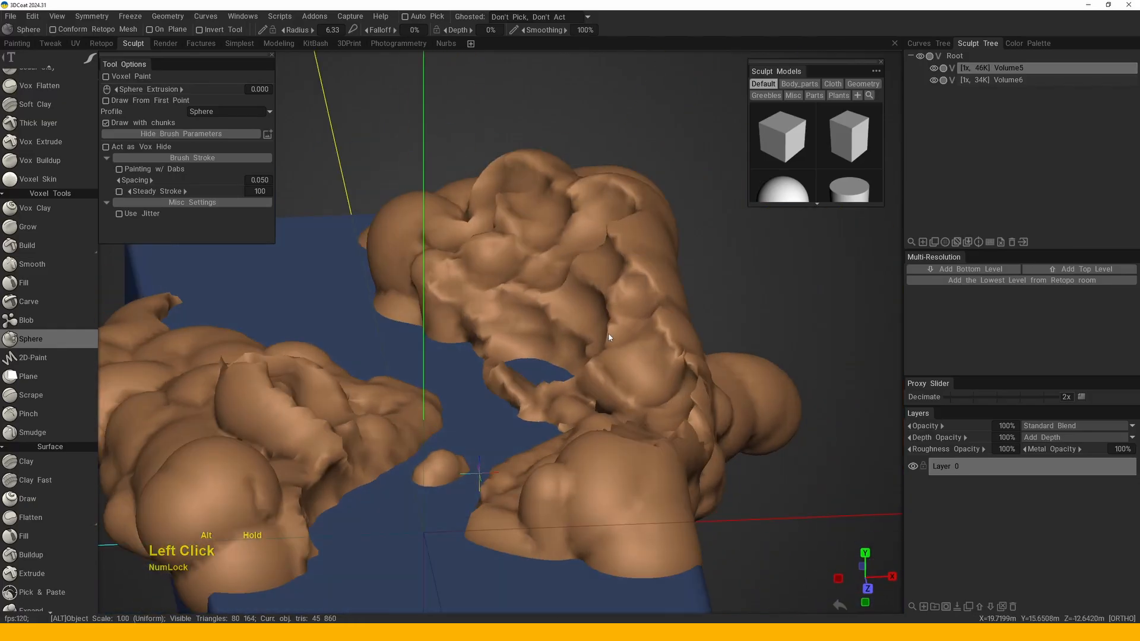
- Set the brush radius to 8.20 and stack large spheres into a tall mound at the larger bank's end
{"action": "middle_click_drag", "start_coordinate": [609, 333], "coordinate": [498, 298], "text": "alt"}
{"action": "left_click_drag", "start_coordinate": [498, 298], "coordinate": [475, 308], "text": "alt"}
{"action": "right_click_drag", "start_coordinate": [475, 309], "coordinate": [463, 332], "text": "alt"}
{"action": "mouse_move", "coordinate": [463, 332]}
{"action": "left_mouse_down", "text": "alt"}
{"action": "mouse_move", "coordinate": [453, 349]}
{"action": "mouse_move", "coordinate": [500, 314]}
{"action": "mouse_move", "coordinate": [457, 253]}
{"action": "left_mouse_up", "text": "alt"}
{"action": "right_click_drag", "start_coordinate": [457, 252], "coordinate": [448, 279]}
{"action": "left_click_drag", "start_coordinate": [448, 279], "coordinate": [442, 294]}
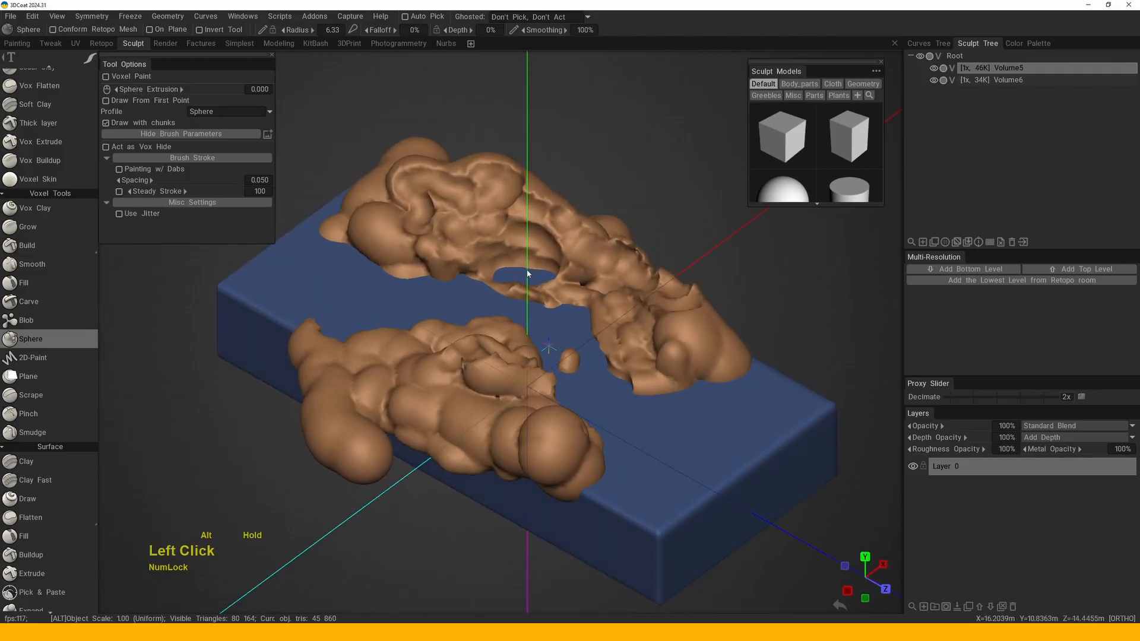
{"action": "right_click_drag", "start_coordinate": [443, 294], "coordinate": [437, 301]}
{"action": "mouse_move", "coordinate": [437, 301]}
{"action": "left_mouse_down"}
{"action": "mouse_move", "coordinate": [518, 357]}
{"action": "mouse_move", "coordinate": [487, 325]}
{"action": "left_mouse_up"}
{"action": "mouse_move", "coordinate": [487, 326]}
{"action": "right_mouse_down"}
{"action": "mouse_move", "coordinate": [382, 351]}
{"action": "mouse_move", "coordinate": [492, 413]}
{"action": "right_mouse_up"}
{"action": "mouse_move", "coordinate": [493, 414]}
{"action": "left_mouse_down"}
{"action": "mouse_move", "coordinate": [473, 420]}
{"action": "mouse_move", "coordinate": [603, 362]}
{"action": "left_mouse_up"}
{"action": "left_click", "coordinate": [471, 412]}
{"action": "mouse_move", "coordinate": [603, 362]}
{"action": "right_mouse_down"}
{"action": "mouse_move", "coordinate": [580, 420]}
{"action": "mouse_move", "coordinate": [553, 356]}
{"action": "right_mouse_up"}
{"action": "middle_click_drag", "start_coordinate": [553, 356], "coordinate": [524, 345], "text": "alt"}
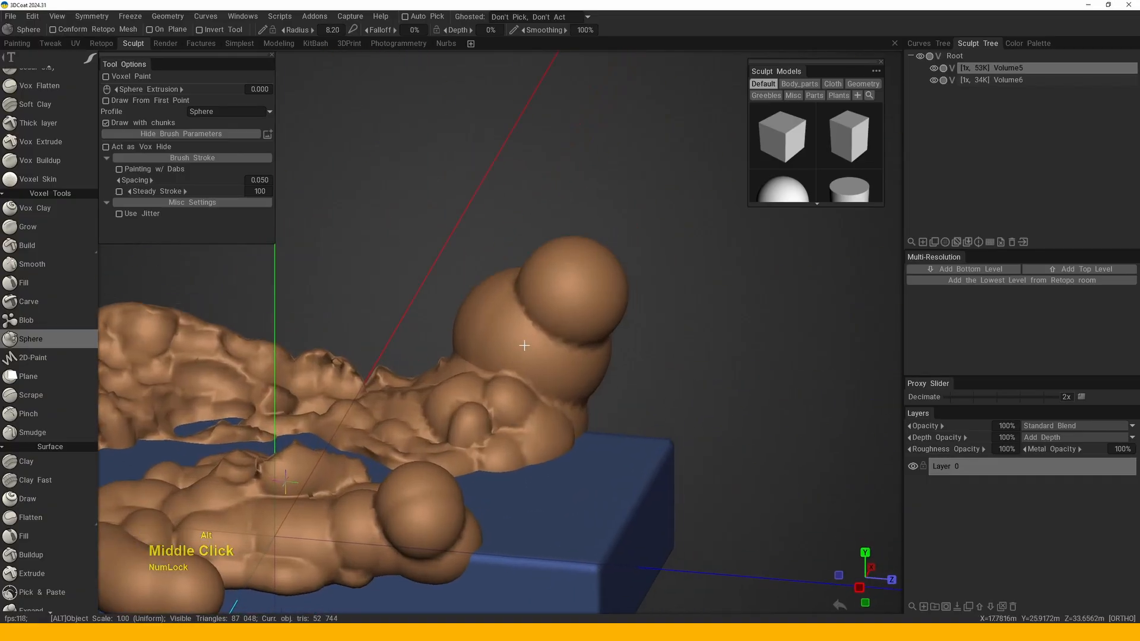
- Reduce the brush radius to 3.22 and layer slender vertical ridges down the mound's channel-facing side
{"action": "right_click_drag", "start_coordinate": [524, 346], "coordinate": [537, 322]}
{"action": "left_click_drag", "start_coordinate": [536, 322], "coordinate": [533, 311]}
{"action": "right_click_drag", "start_coordinate": [533, 311], "coordinate": [509, 259]}
{"action": "left_click", "coordinate": [493, 251]}
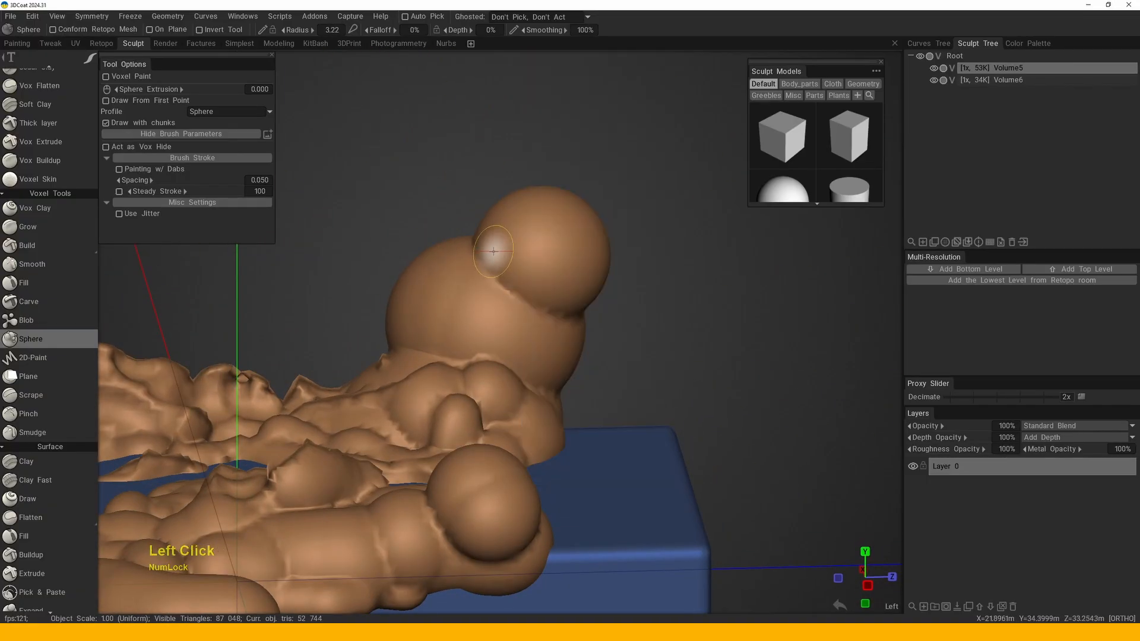
{"action": "left_click_drag", "start_coordinate": [524, 336], "coordinate": [484, 301]}
{"action": "middle_click_drag", "start_coordinate": [484, 300], "coordinate": [475, 279]}
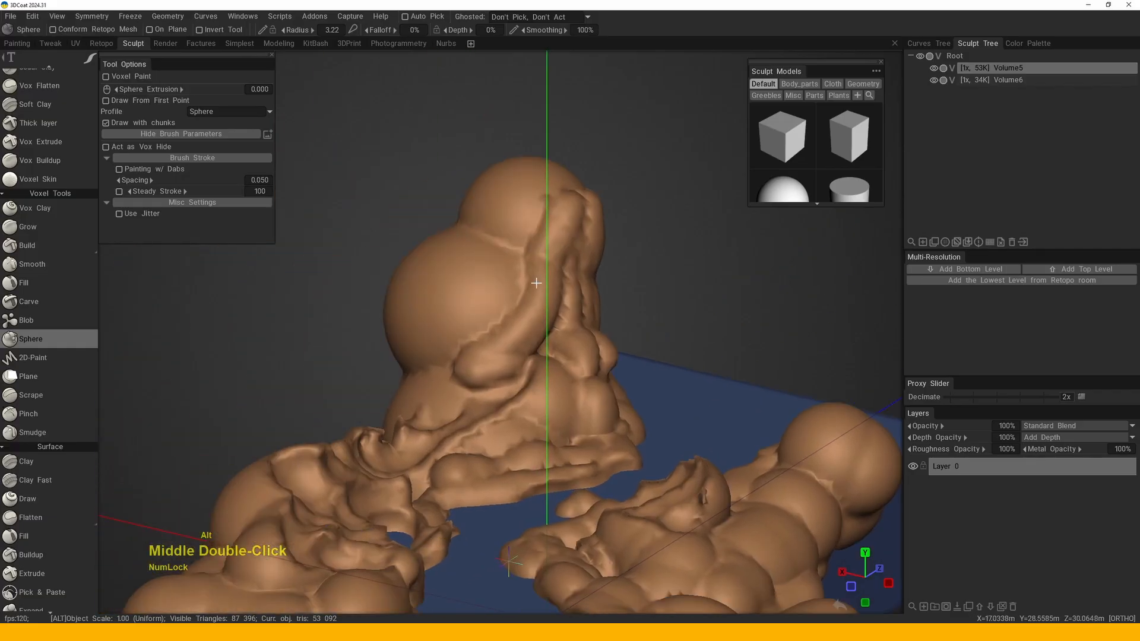
{"action": "left_click", "coordinate": [457, 257]}
{"action": "left_click_drag", "start_coordinate": [457, 257], "coordinate": [482, 349]}
{"action": "double_click", "coordinate": [482, 348]}
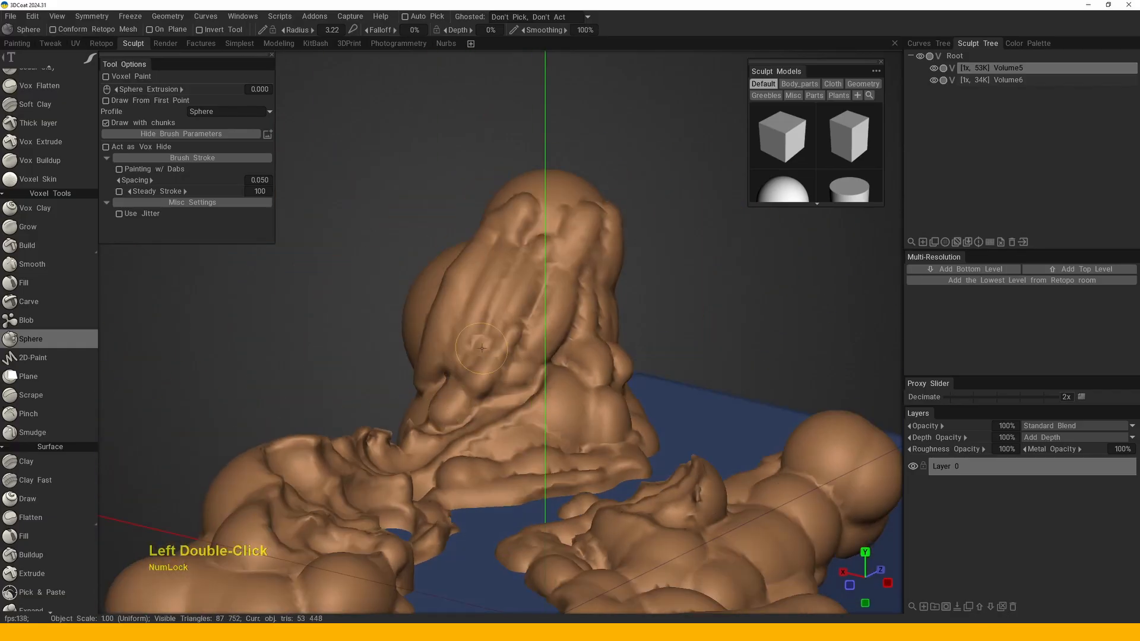
- Add ridges down the mound's end face and extend a rounded limb from its base onto the slab
{"action": "right_click_drag", "start_coordinate": [515, 369], "coordinate": [487, 232]}
{"action": "mouse_move", "coordinate": [487, 231]}
{"action": "left_mouse_down"}
{"action": "mouse_move", "coordinate": [486, 278]}
{"action": "mouse_move", "coordinate": [669, 259]}
{"action": "left_mouse_up"}
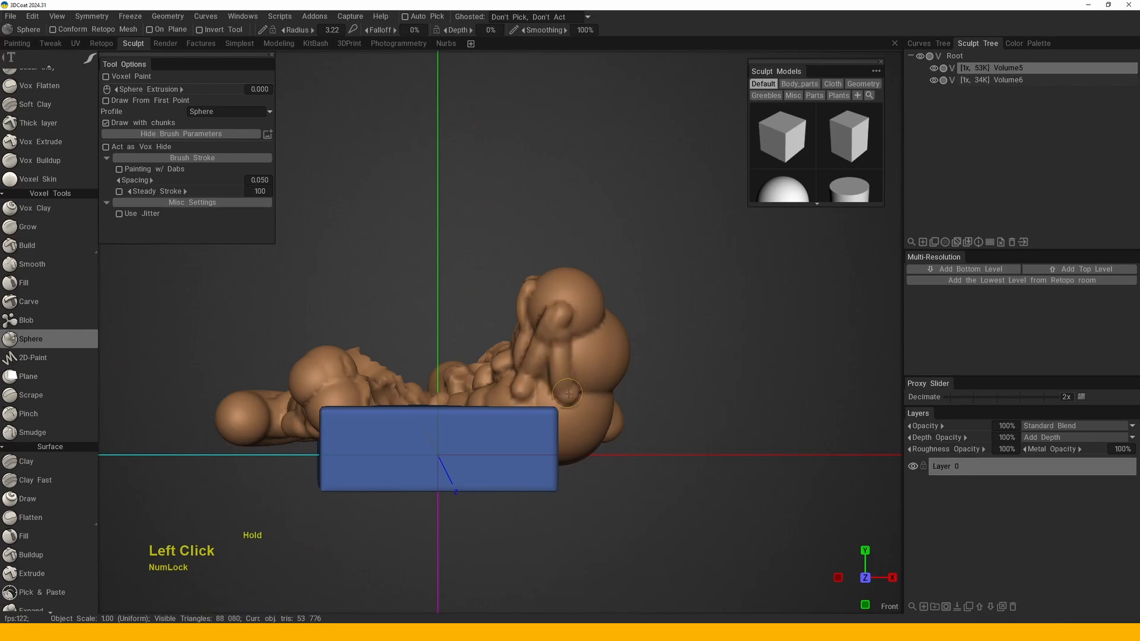
{"action": "middle_click_drag", "start_coordinate": [513, 328], "coordinate": [545, 369], "text": "alt"}
{"action": "left_click_drag", "start_coordinate": [552, 343], "coordinate": [555, 314], "text": "alt"}
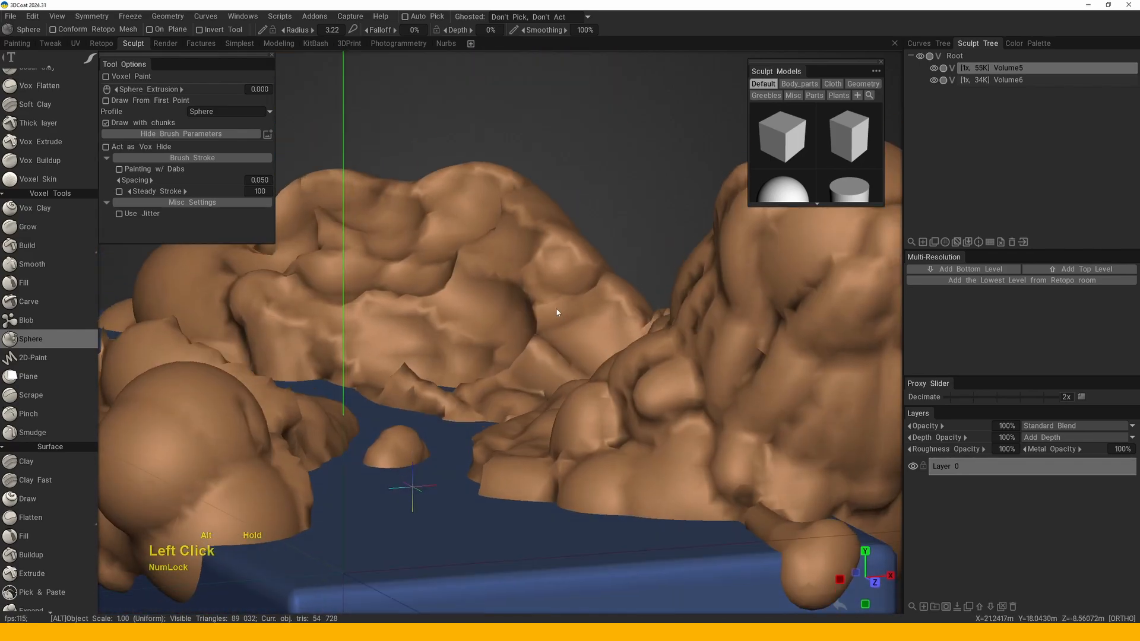
- Examine the mound and both banks from all sides and close up
{"action": "right_click_drag", "start_coordinate": [555, 315], "coordinate": [564, 306], "text": "alt"}
{"action": "mouse_move", "coordinate": [564, 306]}
{"action": "left_mouse_down", "text": "alt"}
{"action": "mouse_move", "coordinate": [692, 279]}
{"action": "mouse_move", "coordinate": [685, 291]}
{"action": "mouse_move", "coordinate": [731, 297]}
{"action": "left_mouse_up", "text": "alt"}
{"action": "right_click_drag", "start_coordinate": [731, 297], "coordinate": [466, 336], "text": "alt"}
{"action": "mouse_move", "coordinate": [466, 336]}
{"action": "left_mouse_down", "text": "alt"}
{"action": "mouse_move", "coordinate": [588, 324]}
{"action": "mouse_move", "coordinate": [564, 330]}
{"action": "left_mouse_up", "text": "alt"}
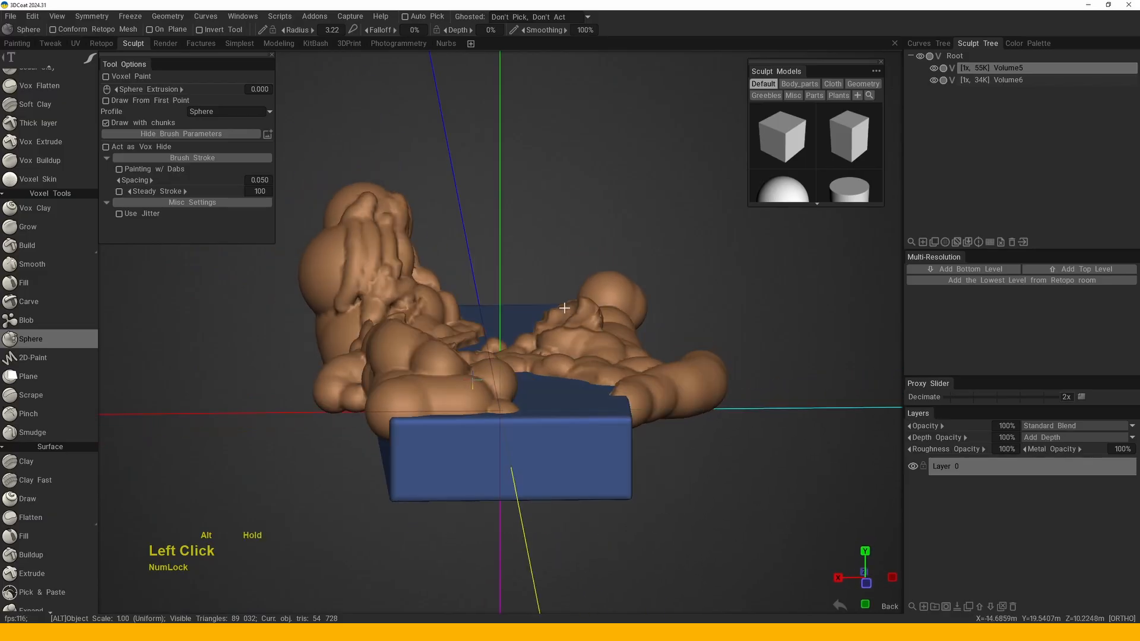
{"action": "middle_click_drag", "start_coordinate": [565, 330], "coordinate": [534, 335], "text": "alt"}
{"action": "left_click_drag", "start_coordinate": [534, 335], "coordinate": [513, 341], "text": "alt"}
{"action": "middle_click_drag", "start_coordinate": [513, 340], "coordinate": [462, 348], "text": "alt"}
{"action": "right_click_drag", "start_coordinate": [461, 348], "coordinate": [623, 350], "text": "alt"}
{"action": "middle_click_drag", "start_coordinate": [624, 350], "coordinate": [605, 353], "text": "alt"}
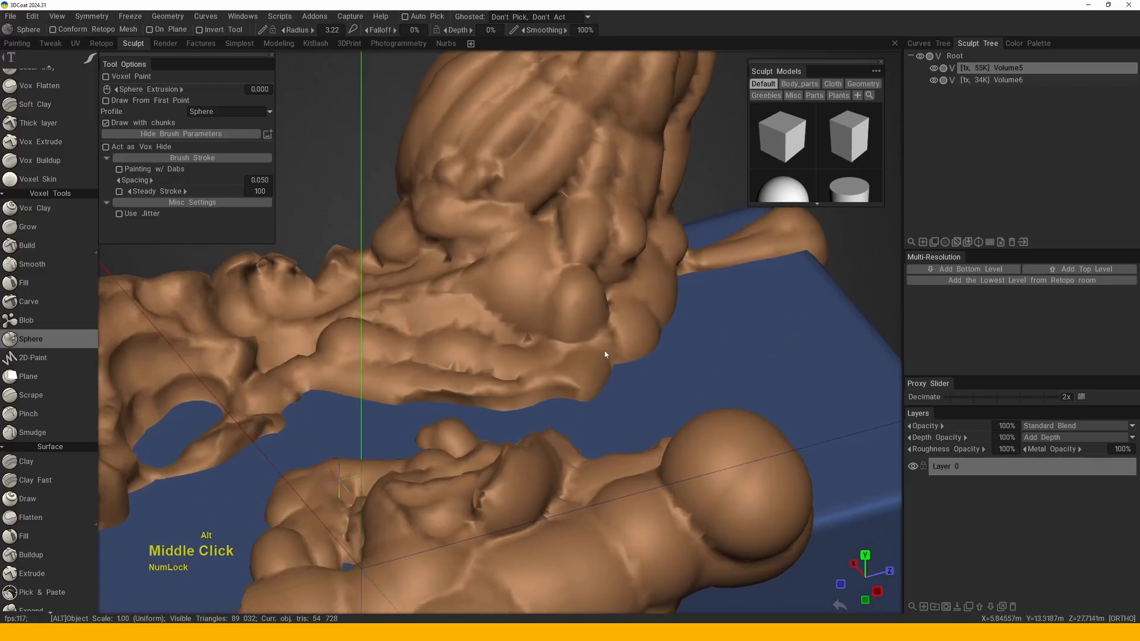
{"action": "left_click_drag", "start_coordinate": [606, 354], "coordinate": [554, 318], "text": "alt"}
{"action": "right_click_drag", "start_coordinate": [555, 318], "coordinate": [415, 327], "text": "alt"}
{"action": "middle_click_drag", "start_coordinate": [415, 327], "coordinate": [484, 338], "text": "alt"}
{"action": "right_click_drag", "start_coordinate": [484, 338], "coordinate": [570, 350], "text": "alt"}
- Add small rounded masses around the limb at the base of the tall mound
{"action": "left_click_drag", "start_coordinate": [570, 350], "coordinate": [455, 380], "text": "alt"}
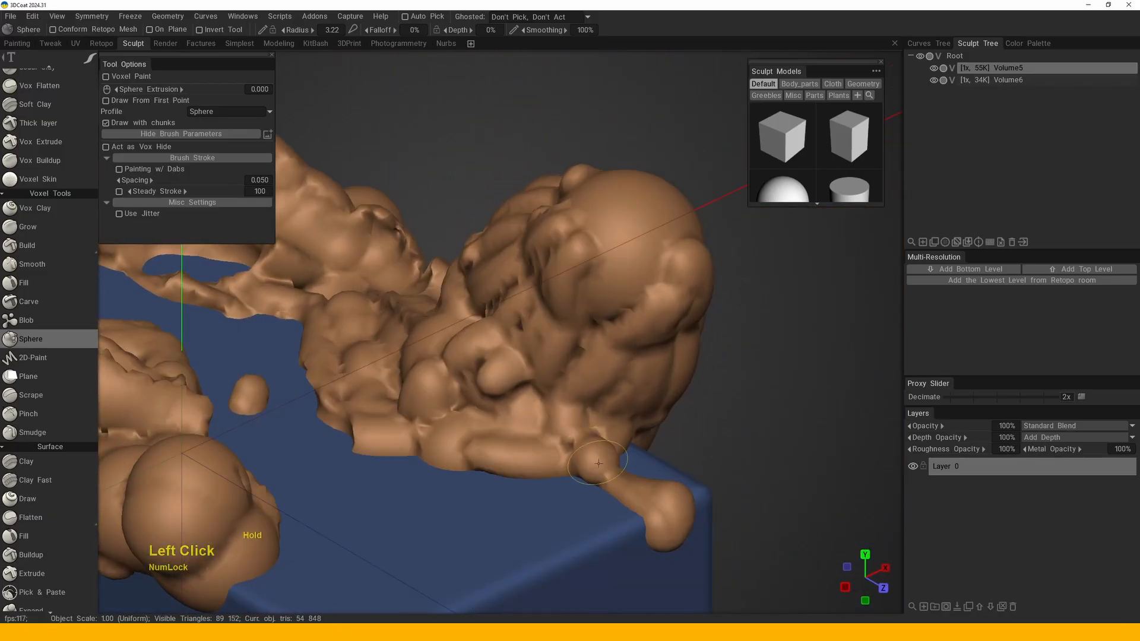
{"action": "left_click_drag", "start_coordinate": [573, 410], "coordinate": [475, 392], "text": "alt"}
{"action": "middle_click_drag", "start_coordinate": [475, 392], "coordinate": [387, 373], "text": "alt"}
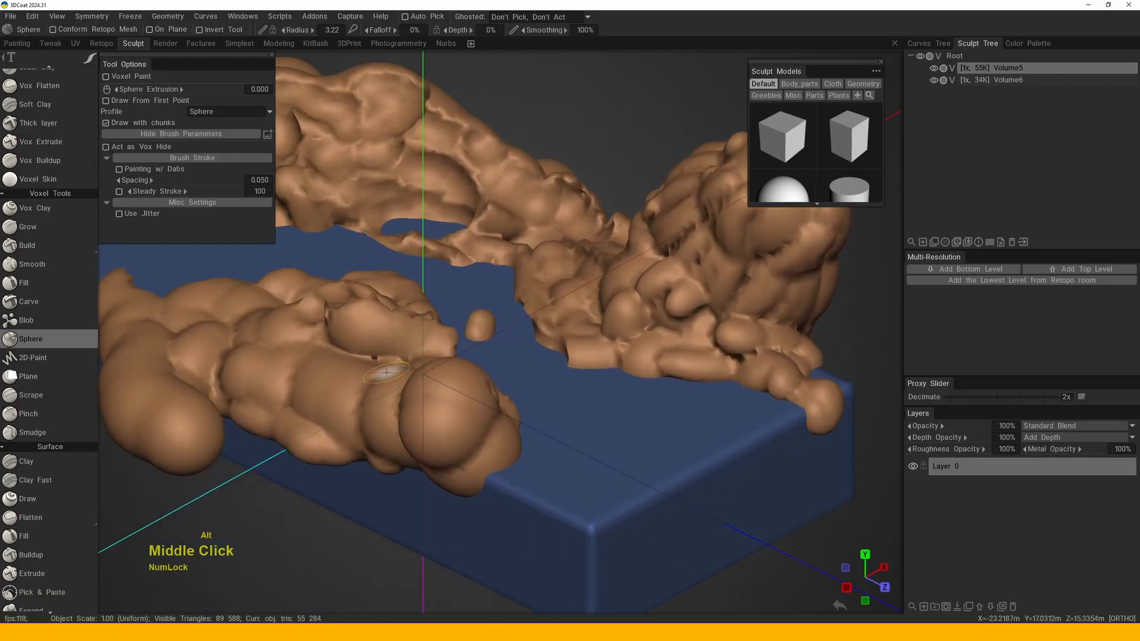
- Extend the lower bank past its large sphere with a forked, rounded tip reaching the slab's end
{"action": "left_click_drag", "start_coordinate": [415, 361], "coordinate": [445, 355]}
{"action": "left_click_drag", "start_coordinate": [444, 355], "coordinate": [410, 357], "text": "alt"}
{"action": "mouse_move", "coordinate": [389, 442]}
{"action": "left_mouse_down"}
{"action": "mouse_move", "coordinate": [359, 446]}
{"action": "mouse_move", "coordinate": [392, 457]}
{"action": "left_mouse_up"}
{"action": "mouse_move", "coordinate": [392, 457]}
{"action": "left_mouse_down", "text": "alt"}
{"action": "mouse_move", "coordinate": [387, 446]}
{"action": "mouse_move", "coordinate": [372, 513]}
{"action": "left_mouse_up", "text": "alt"}
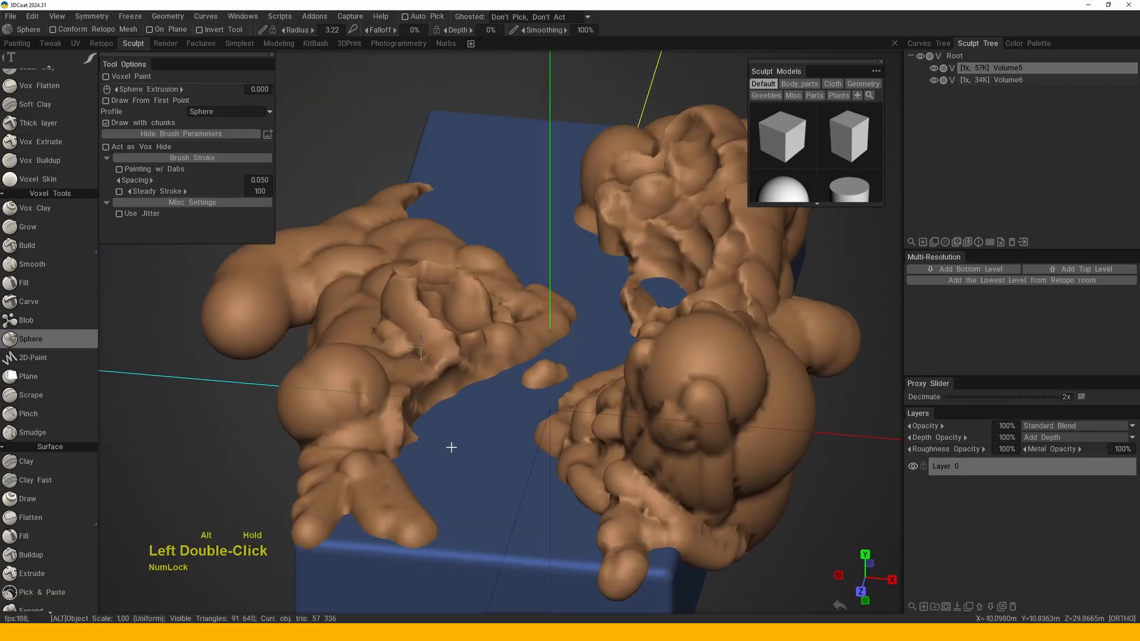
- Try a long winding tube down the middle of the channel and undo it
{"action": "left_click_drag", "start_coordinate": [451, 447], "coordinate": [467, 484], "text": "alt"}
{"action": "right_click_drag", "start_coordinate": [467, 484], "coordinate": [499, 410], "text": "alt"}
{"action": "middle_click_drag", "start_coordinate": [499, 410], "coordinate": [537, 479], "text": "alt"}
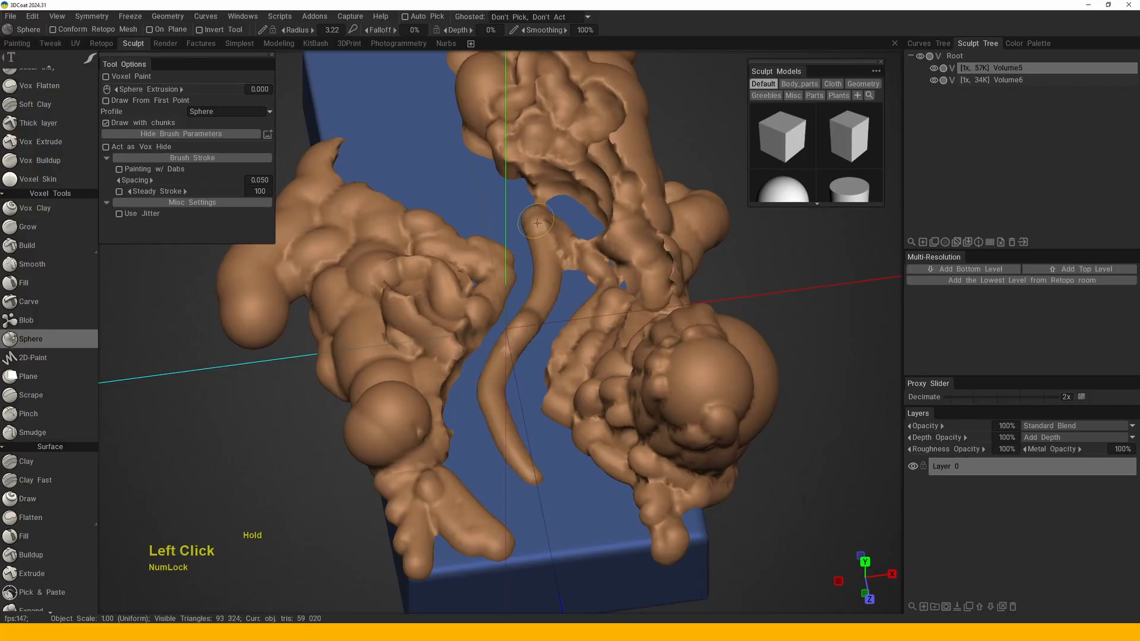
{"action": "key", "text": "ctrl+z"}
- Build branching rounded ridges on the larger bank's end opposite the tall mound, reaching toward the slab's corner
{"action": "middle_click_drag", "start_coordinate": [525, 284], "coordinate": [491, 416]}
{"action": "left_click_drag", "start_coordinate": [491, 415], "coordinate": [570, 308]}
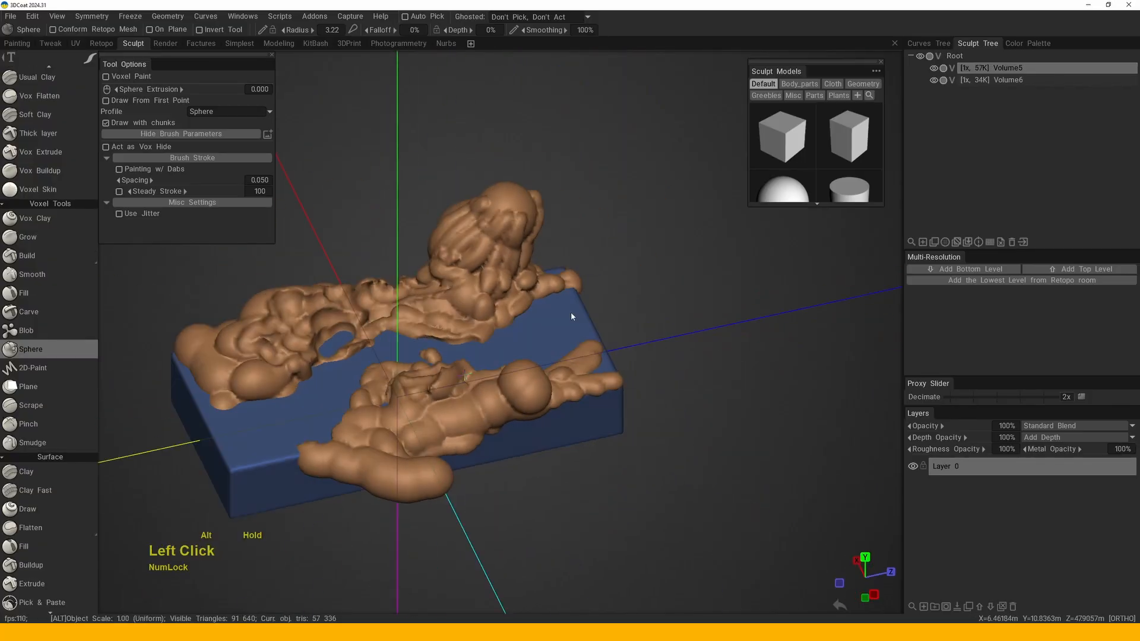
{"action": "right_click_drag", "start_coordinate": [570, 309], "coordinate": [539, 333]}
{"action": "left_click_drag", "start_coordinate": [540, 333], "coordinate": [392, 383]}
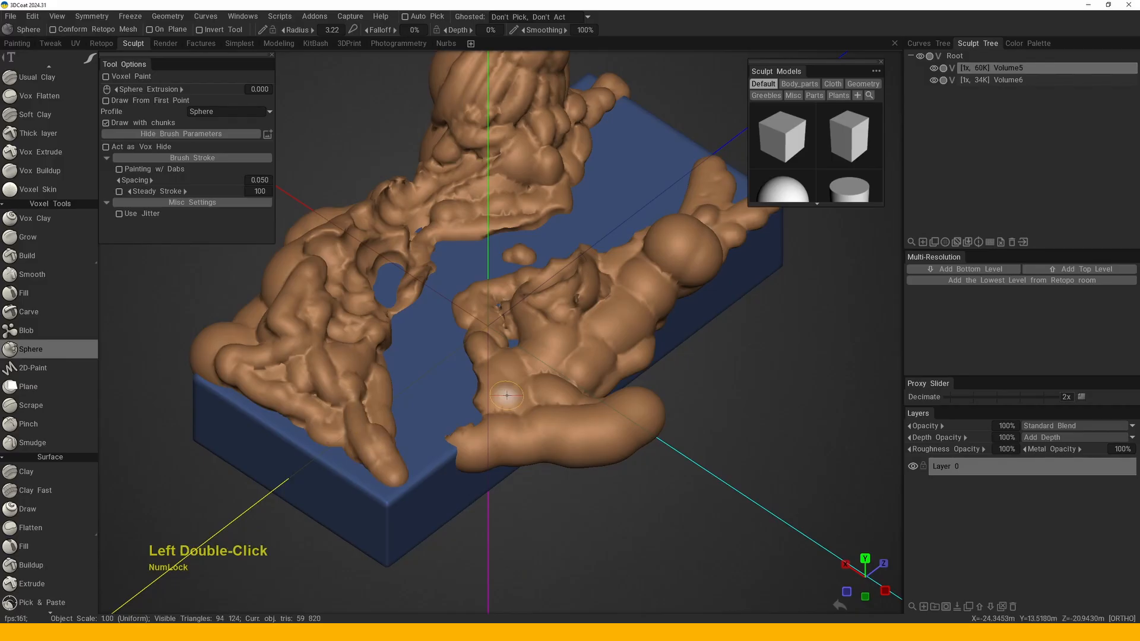
- Add rounded forms along the lower bank's channel edge and carve a hole beside them
{"action": "left_click_drag", "start_coordinate": [507, 395], "coordinate": [443, 310]}
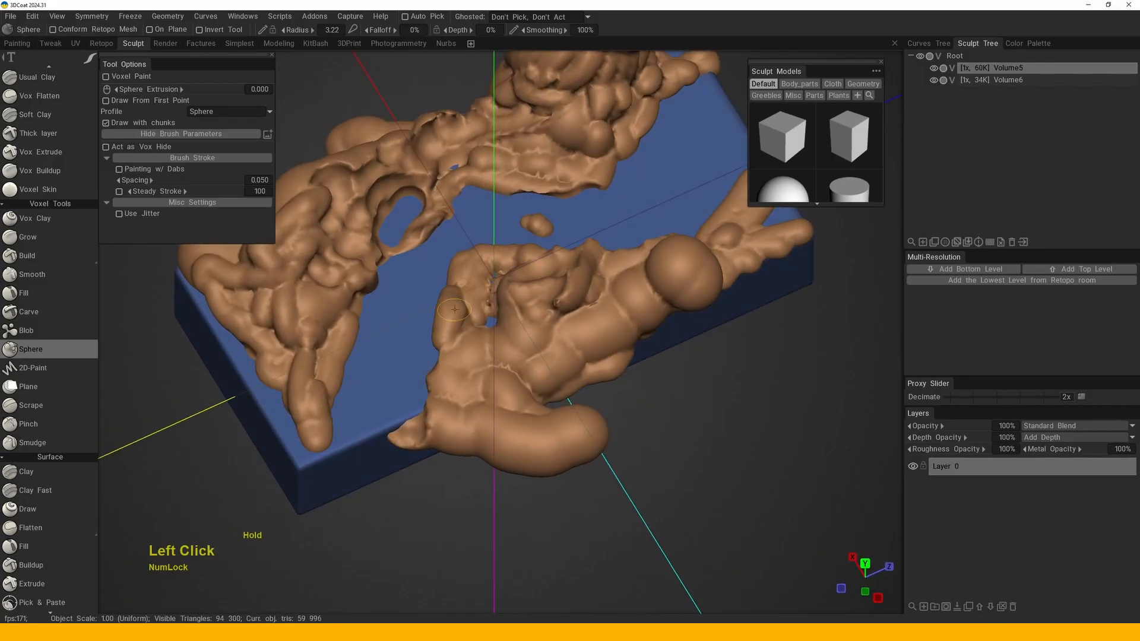
{"action": "left_click_drag", "start_coordinate": [461, 353], "coordinate": [549, 371]}
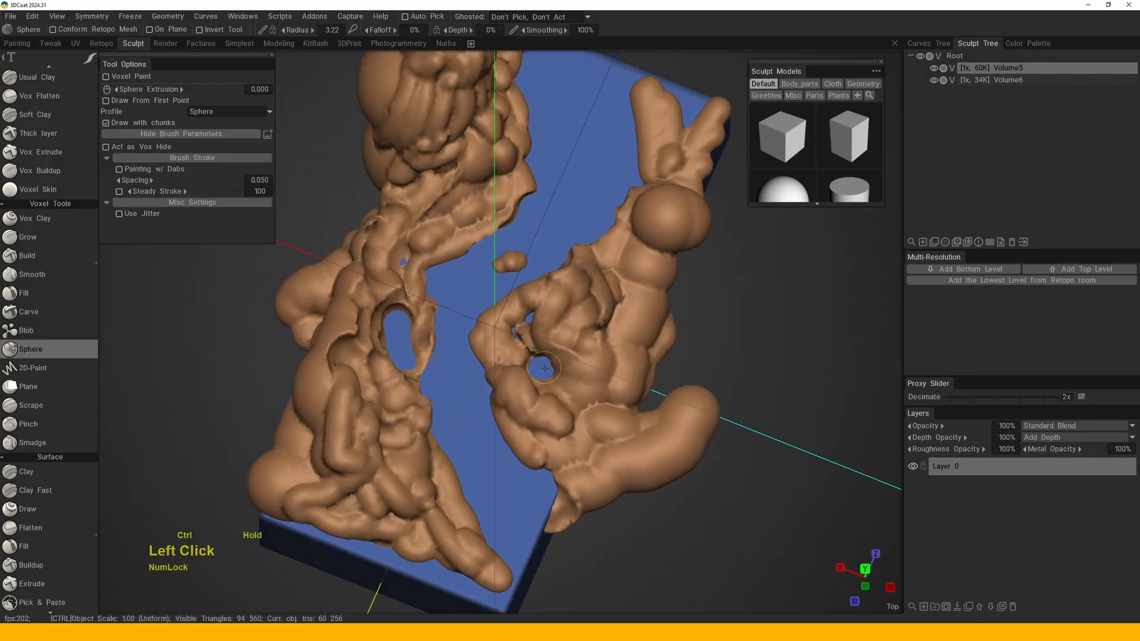
- Reduce the brush radius to 2.59 and carve open the thin strip enclosing the larger bank's water hole
{"action": "right_click_drag", "start_coordinate": [459, 353], "coordinate": [484, 438], "text": "alt"}
{"action": "left_click_drag", "start_coordinate": [483, 438], "coordinate": [467, 335], "text": "alt"}
{"action": "middle_click_drag", "start_coordinate": [466, 336], "coordinate": [486, 351], "text": "alt"}
{"action": "left_click_drag", "start_coordinate": [486, 351], "coordinate": [455, 326], "text": "alt"}
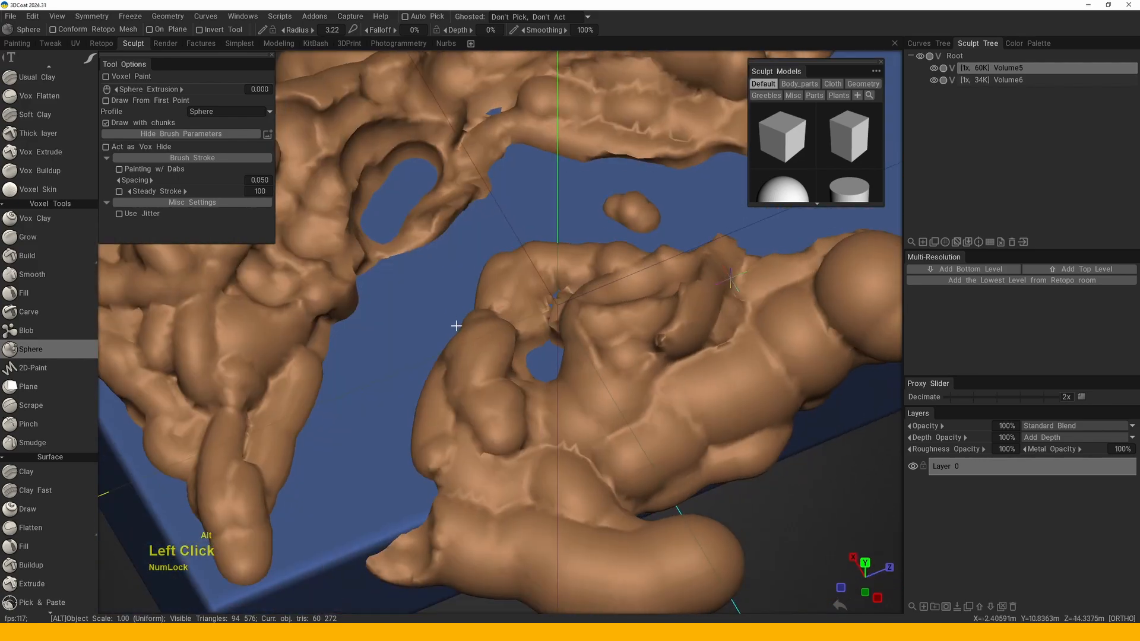
{"action": "middle_click_drag", "start_coordinate": [478, 235], "coordinate": [497, 333], "text": "alt"}
{"action": "right_click_drag", "start_coordinate": [497, 334], "coordinate": [534, 249]}
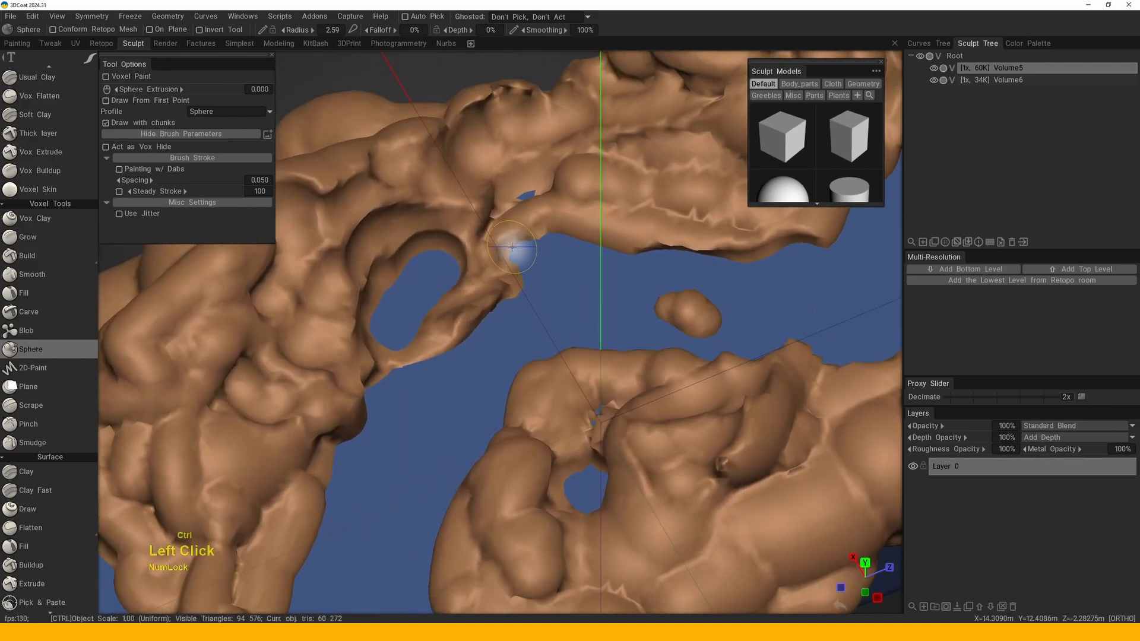
{"action": "middle_click_drag", "start_coordinate": [472, 262], "coordinate": [407, 355]}
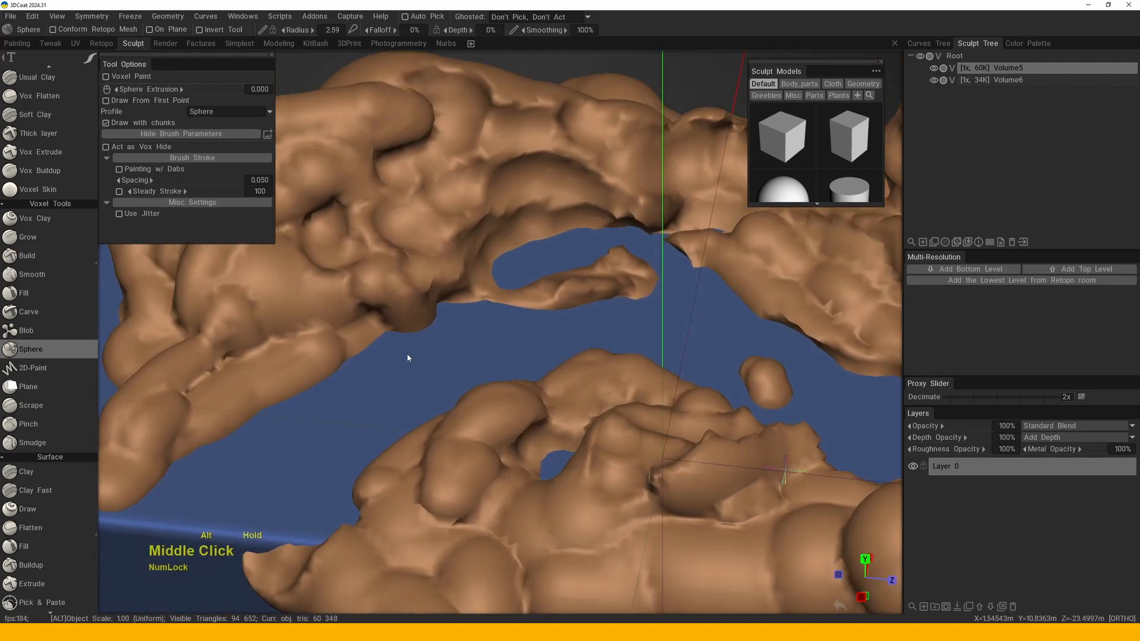
- Carve through the thin strip's remaining attachment to the larger bank, separating it as an islet in the channel
{"action": "right_click_drag", "start_coordinate": [407, 355], "coordinate": [382, 255]}
{"action": "left_click_drag", "start_coordinate": [382, 255], "coordinate": [437, 315]}
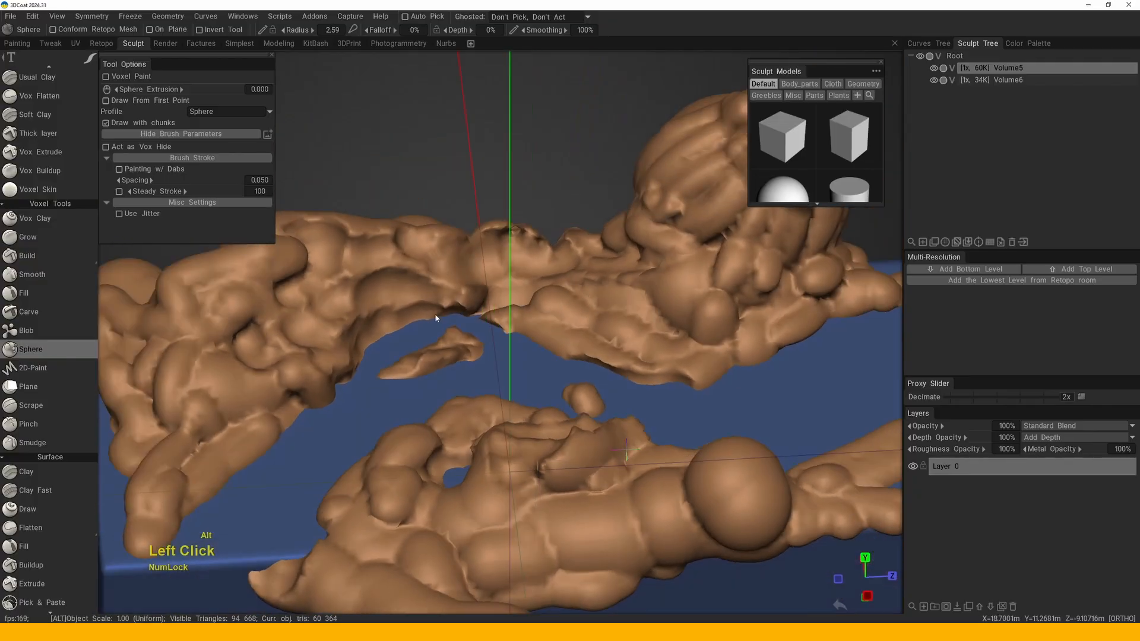
{"action": "middle_click_drag", "start_coordinate": [436, 314], "coordinate": [475, 323]}
{"action": "left_click_drag", "start_coordinate": [475, 323], "coordinate": [509, 331]}
{"action": "mouse_move", "coordinate": [508, 331]}
{"action": "right_mouse_down"}
{"action": "mouse_move", "coordinate": [468, 405]}
{"action": "mouse_move", "coordinate": [499, 391]}
{"action": "right_mouse_up"}
{"action": "middle_click_drag", "start_coordinate": [499, 392], "coordinate": [463, 386]}
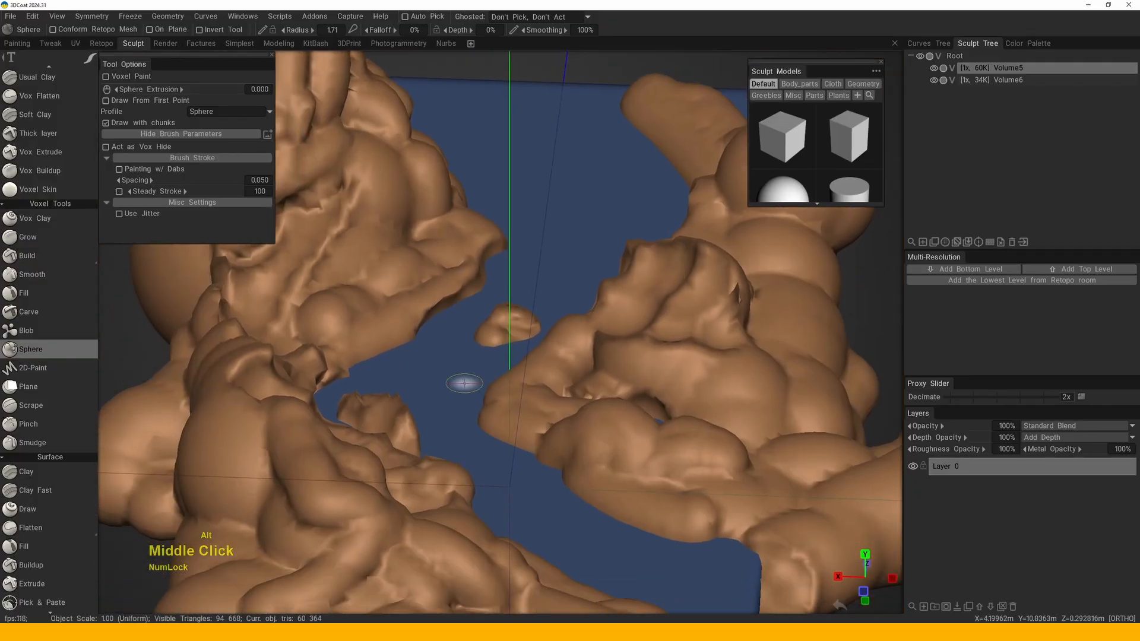
- Set the brush radius to about 2.45 and carve away the remnant between the two water holes on the smaller bank
{"action": "left_click_drag", "start_coordinate": [464, 387], "coordinate": [473, 361]}
{"action": "mouse_move", "coordinate": [473, 361]}
{"action": "right_mouse_down", "text": "alt"}
{"action": "mouse_move", "coordinate": [486, 406]}
{"action": "mouse_move", "coordinate": [451, 347]}
{"action": "right_mouse_up", "text": "alt"}
{"action": "left_click_drag", "start_coordinate": [451, 347], "coordinate": [539, 379], "text": "alt"}
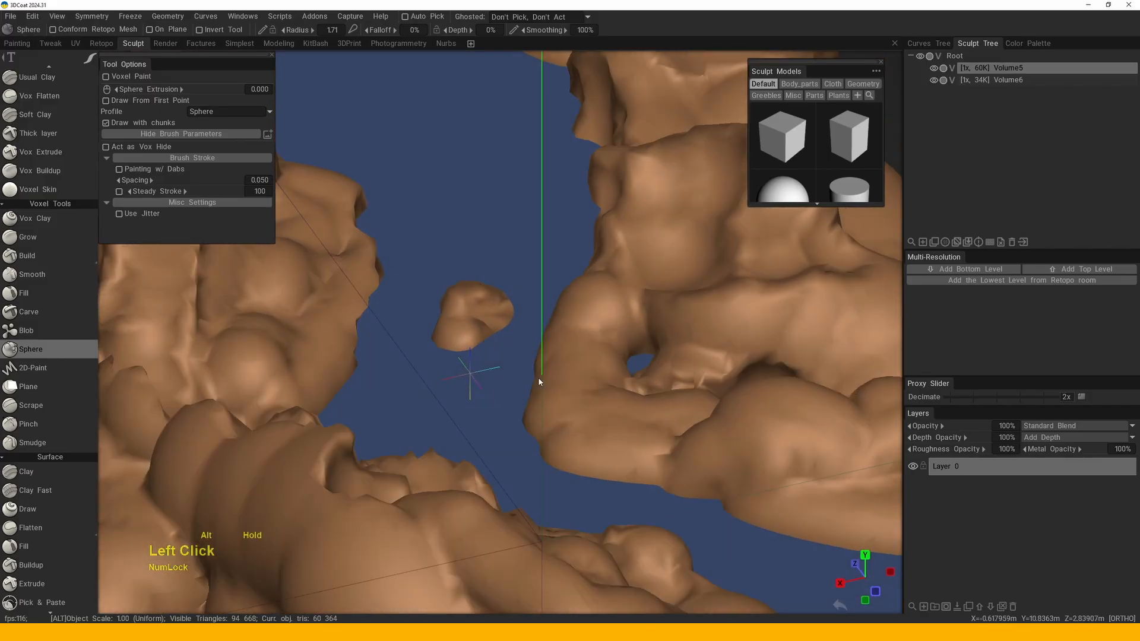
{"action": "right_click_drag", "start_coordinate": [539, 379], "coordinate": [522, 317], "text": "alt"}
{"action": "mouse_move", "coordinate": [522, 317]}
{"action": "left_mouse_down", "text": "alt"}
{"action": "mouse_move", "coordinate": [473, 357]}
{"action": "mouse_move", "coordinate": [468, 342]}
{"action": "left_mouse_up", "text": "alt"}
{"action": "middle_click_drag", "start_coordinate": [478, 390], "coordinate": [478, 283], "text": "alt"}
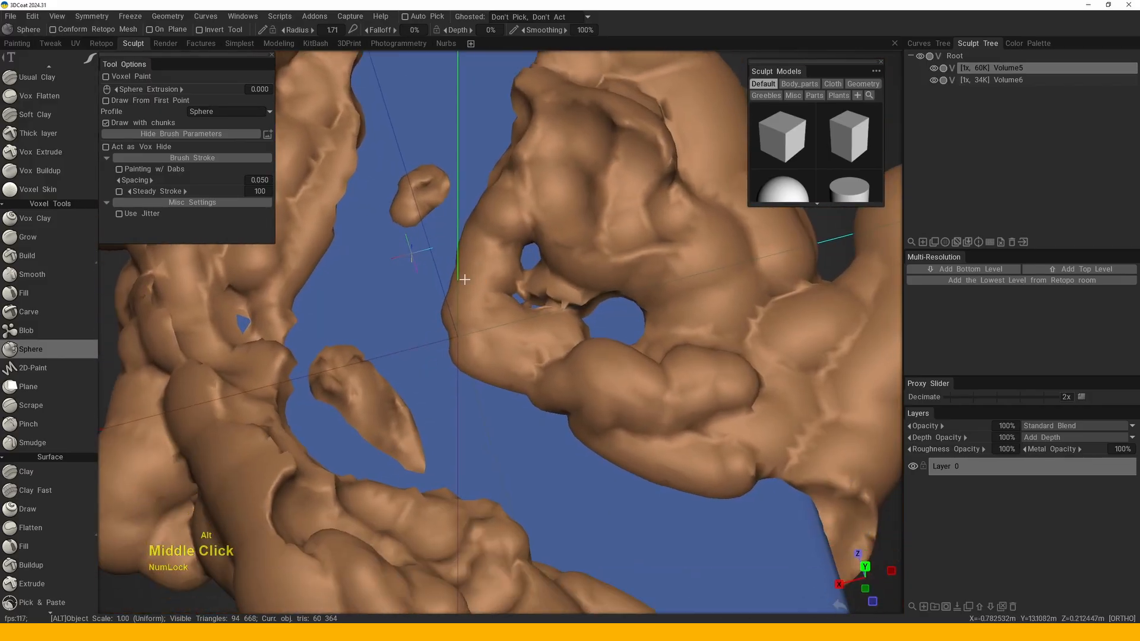
{"action": "mouse_move", "coordinate": [479, 282]}
{"action": "left_mouse_down", "text": "alt"}
{"action": "mouse_move", "coordinate": [529, 293]}
{"action": "mouse_move", "coordinate": [537, 325]}
{"action": "left_mouse_up", "text": "alt"}
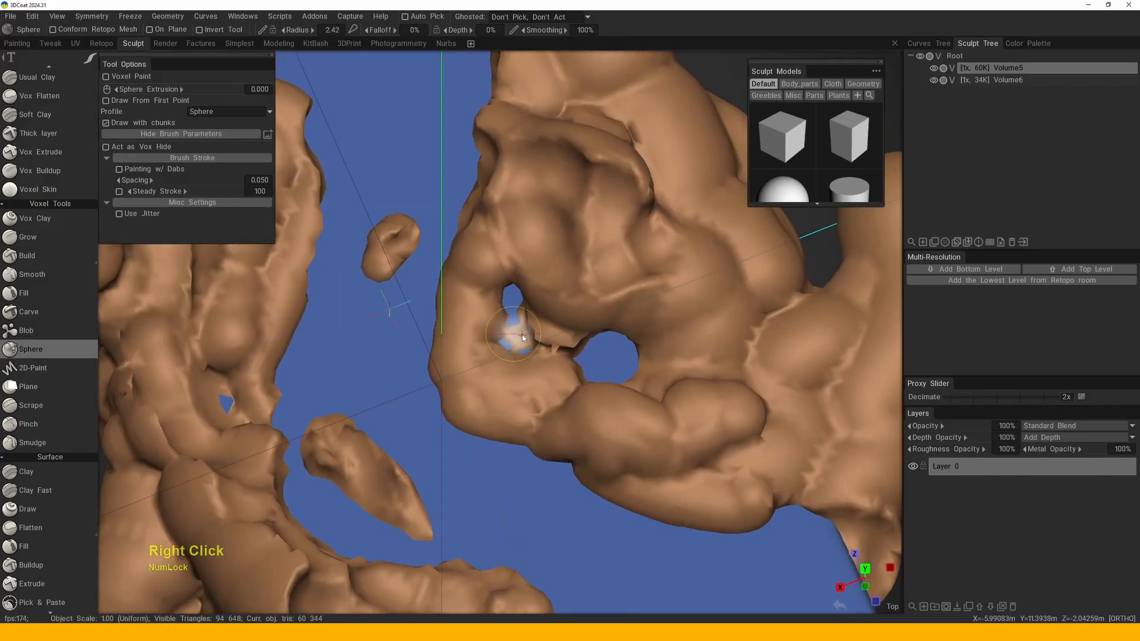
{"action": "left_click", "coordinate": [565, 350], "text": "ctrl"}
{"action": "left_click_drag", "start_coordinate": [483, 384], "coordinate": [420, 331], "text": "alt"}
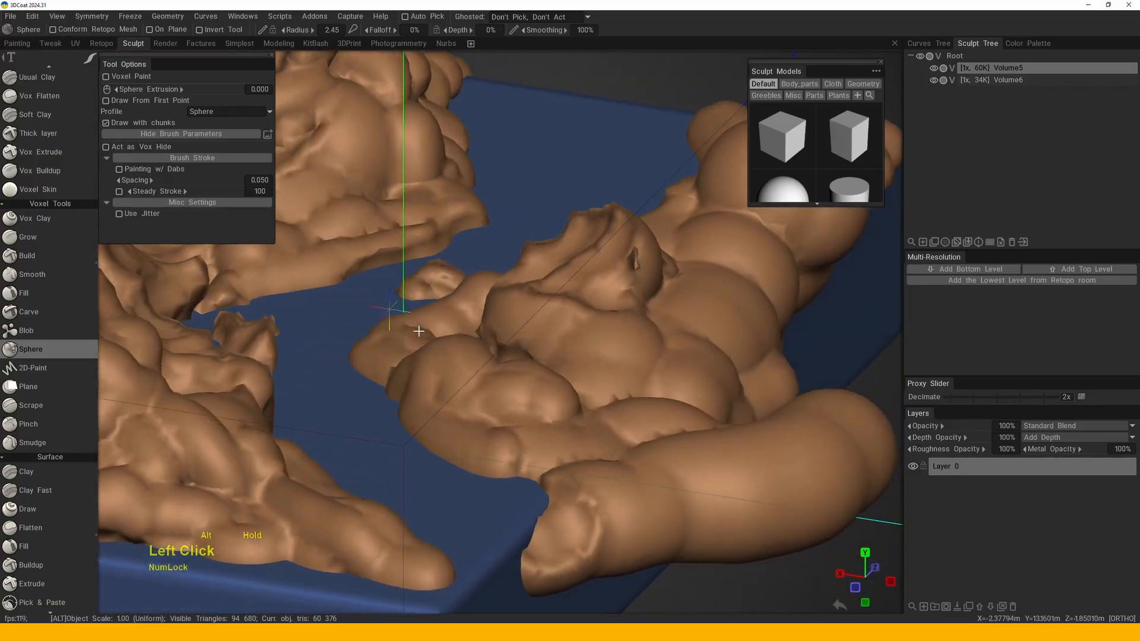
- Create a new volume and draw a small upright stub on the mid-channel islet with the brush radius at 0.558
{"action": "right_click_drag", "start_coordinate": [420, 331], "coordinate": [445, 319], "text": "alt"}
{"action": "middle_click_drag", "start_coordinate": [446, 318], "coordinate": [503, 401], "text": "alt"}
{"action": "mouse_move", "coordinate": [503, 401]}
{"action": "left_mouse_down", "text": "alt"}
{"action": "mouse_move", "coordinate": [439, 331]}
{"action": "mouse_move", "coordinate": [509, 337]}
{"action": "mouse_move", "coordinate": [535, 363]}
{"action": "left_mouse_up", "text": "alt"}
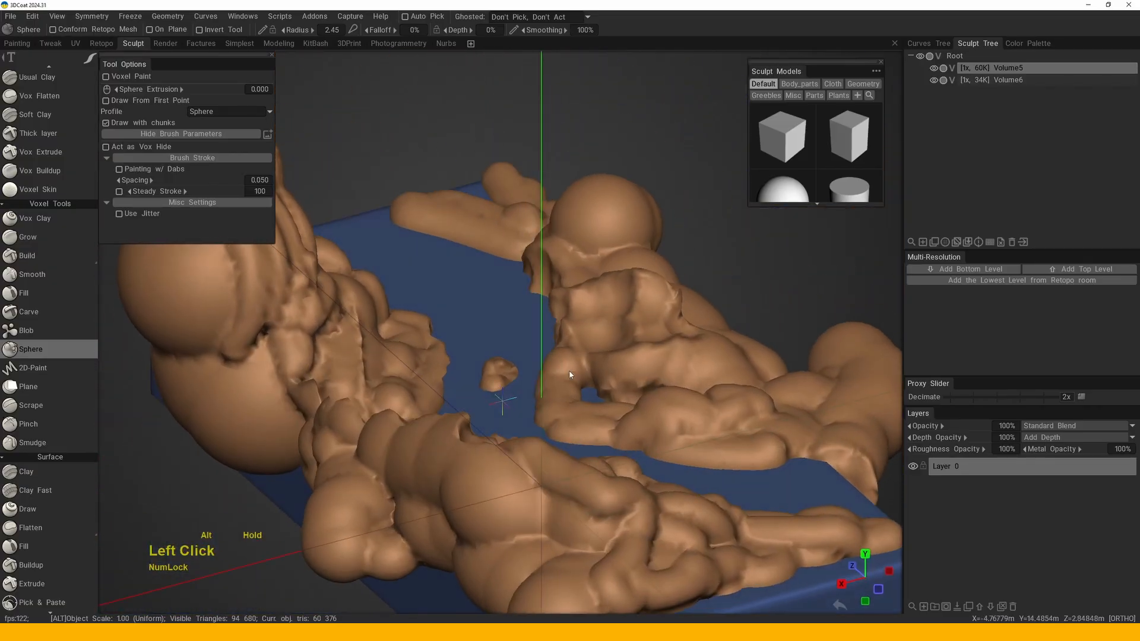
{"action": "right_click_drag", "start_coordinate": [534, 362], "coordinate": [570, 393], "text": "alt"}
{"action": "key", "text": "space"}
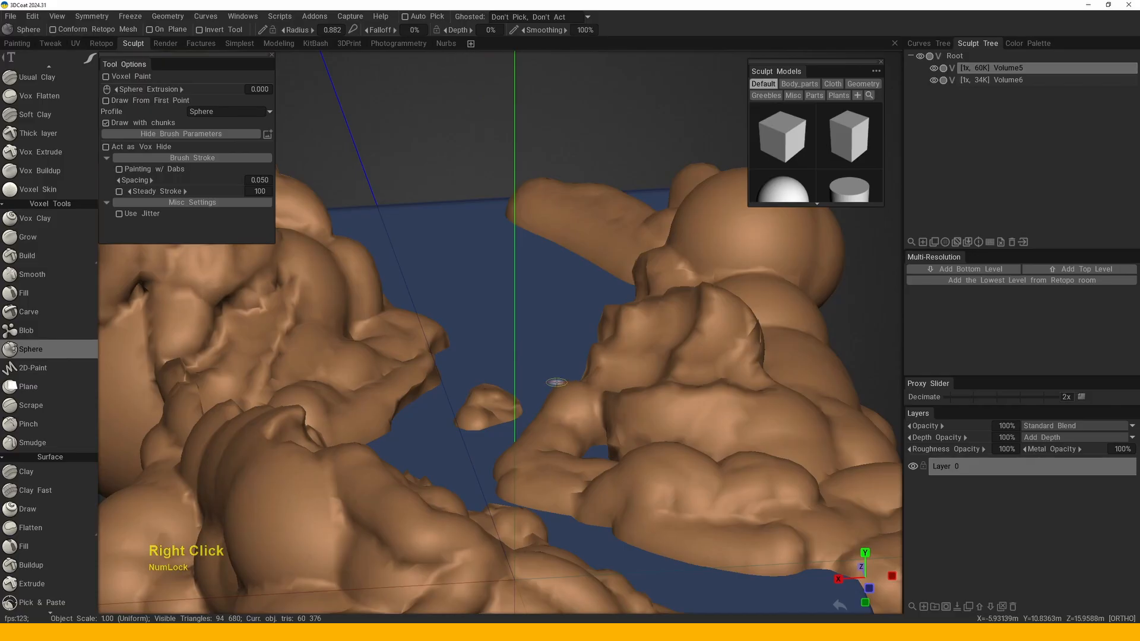
{"action": "left_click_drag", "start_coordinate": [556, 382], "coordinate": [542, 386]}
{"action": "right_click_drag", "start_coordinate": [542, 387], "coordinate": [512, 373]}
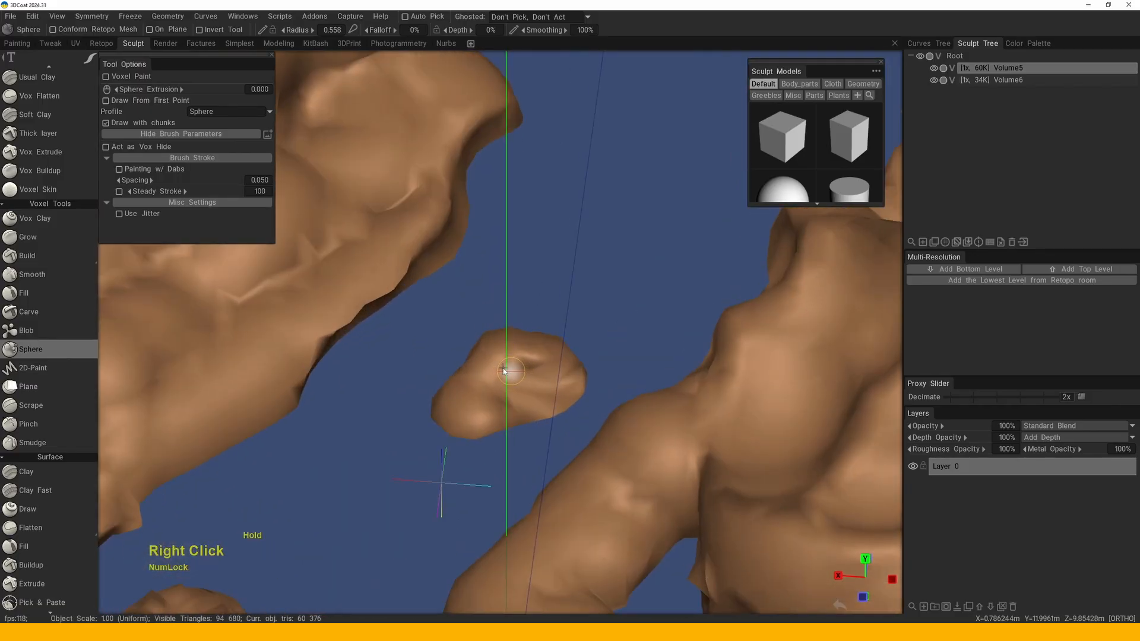
{"action": "left_click_drag", "start_coordinate": [504, 371], "coordinate": [506, 318]}
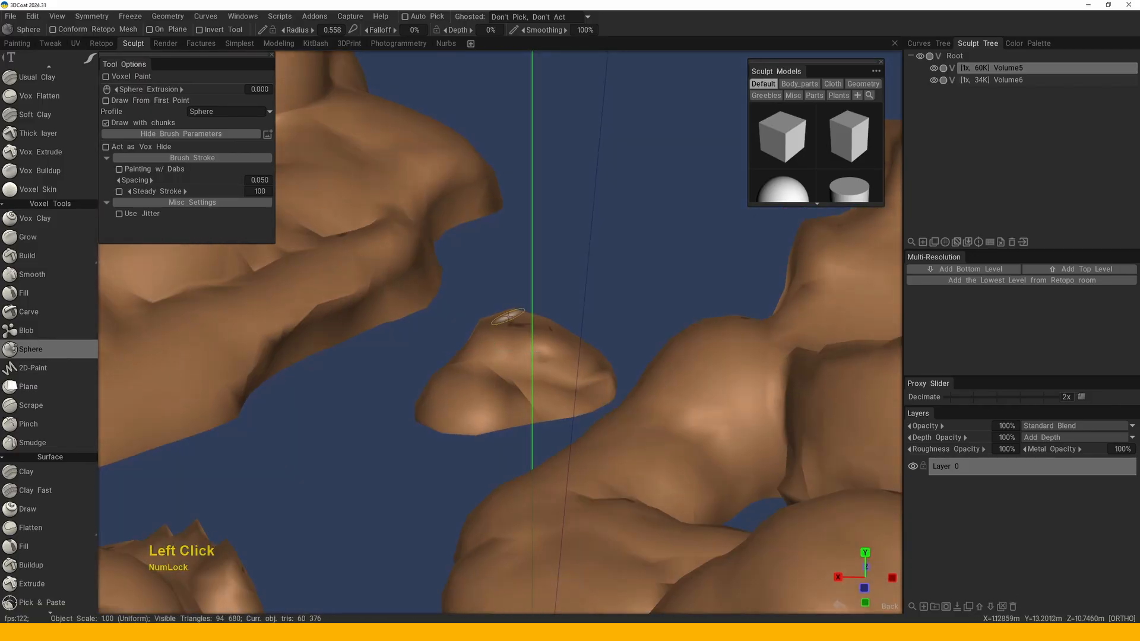
{"action": "left_click_drag", "start_coordinate": [512, 279], "coordinate": [573, 303]}
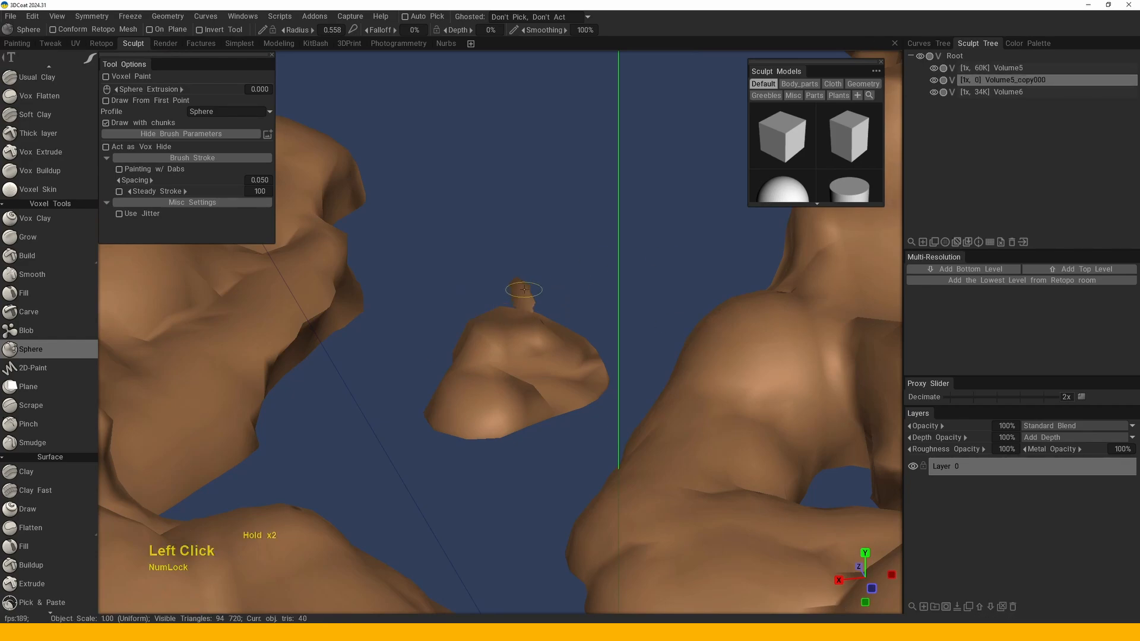
- Clear the stub from the new volume and enable Draw From First Point for the Sphere brush
{"action": "left_click_drag", "start_coordinate": [523, 289], "coordinate": [368, 312], "text": "alt"}
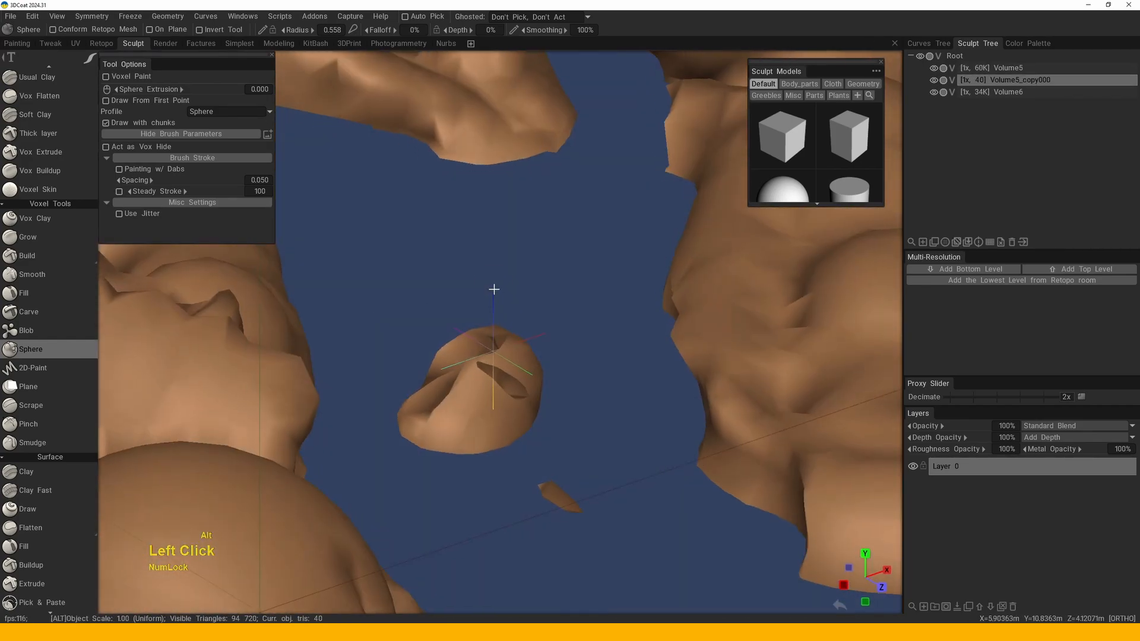
{"action": "left_click_drag", "start_coordinate": [285, 203], "coordinate": [475, 356]}
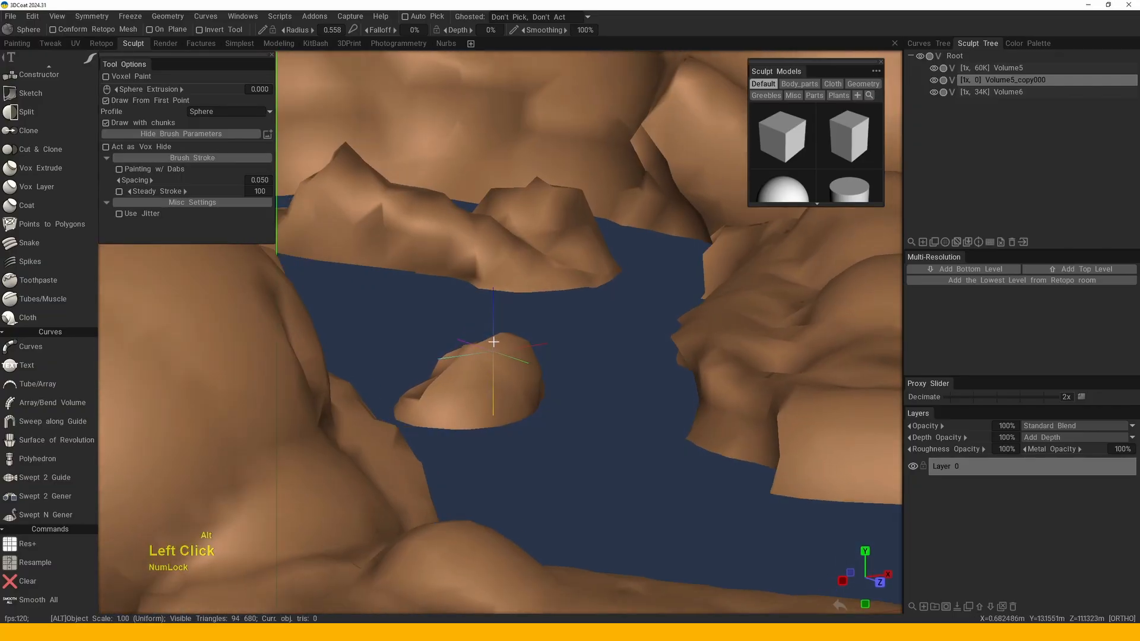
{"action": "right_click_drag", "start_coordinate": [475, 356], "coordinate": [506, 351]}
- Raise the new volume's density to 4x and draw a small upright marker on the islet with radius 0.414
{"action": "left_click_drag", "start_coordinate": [501, 295], "coordinate": [497, 271]}
{"action": "mouse_move", "coordinate": [497, 271]}
{"action": "right_mouse_down", "text": "alt"}
{"action": "mouse_move", "coordinate": [539, 391]}
{"action": "mouse_move", "coordinate": [709, 294]}
{"action": "right_mouse_up", "text": "alt"}
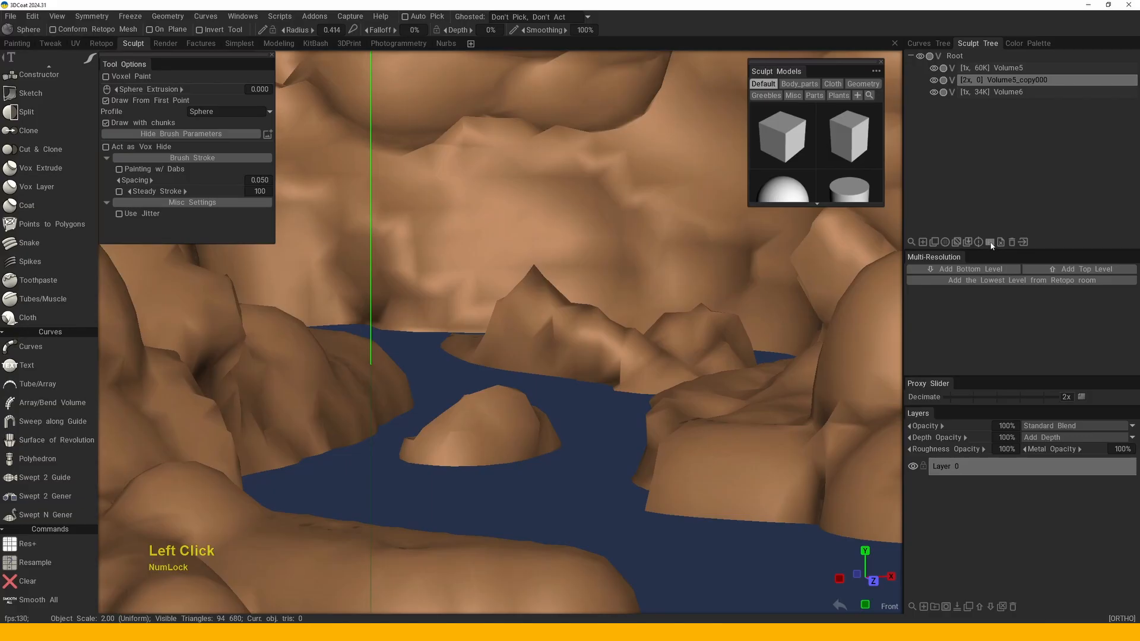
{"action": "right_click_drag", "start_coordinate": [544, 336], "coordinate": [537, 344], "text": "alt"}
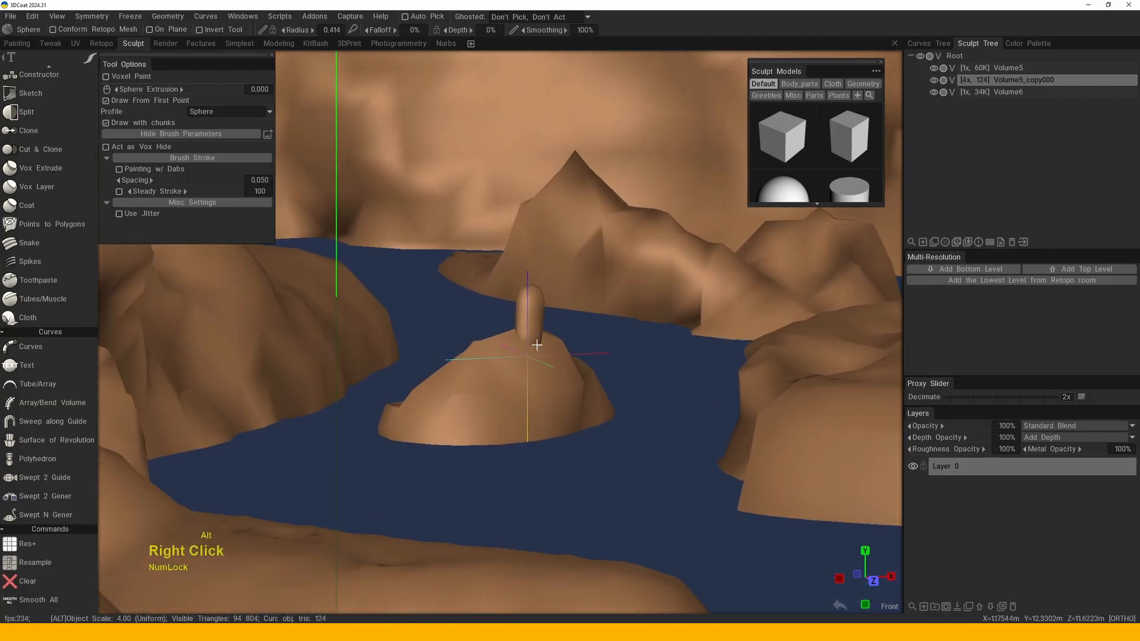
- Examine the islet's marker against the surrounding banks from several distances and angles to judge the scene's scale
{"action": "left_click_drag", "start_coordinate": [533, 310], "coordinate": [586, 382]}
{"action": "right_click_drag", "start_coordinate": [585, 382], "coordinate": [532, 351]}
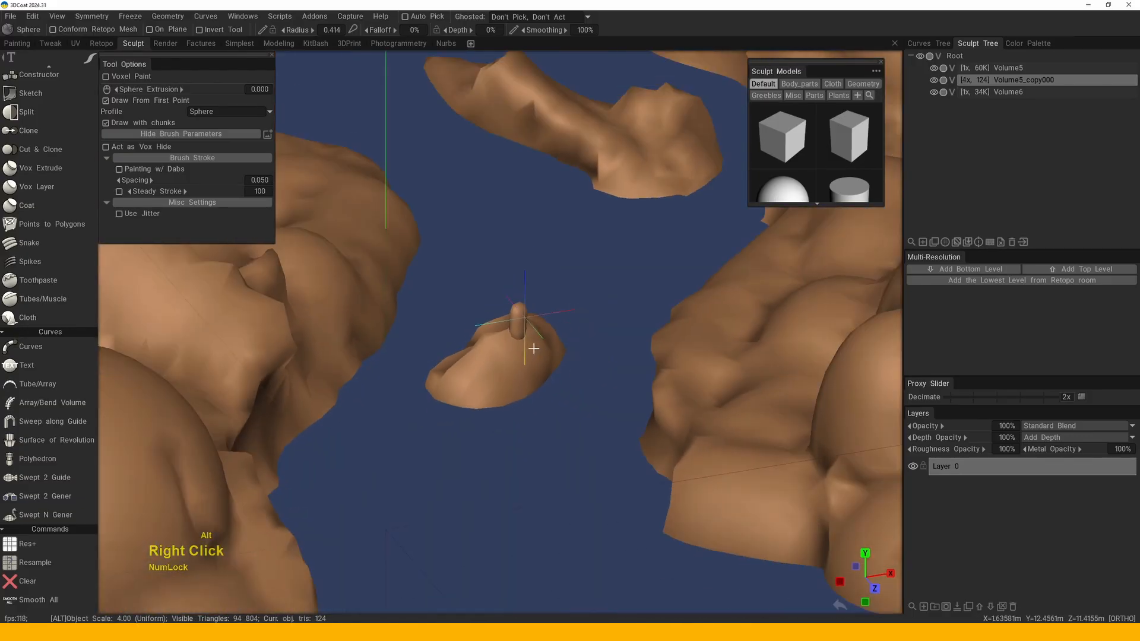
{"action": "left_click_drag", "start_coordinate": [532, 351], "coordinate": [569, 322], "text": "alt"}
{"action": "right_click_drag", "start_coordinate": [569, 322], "coordinate": [590, 451]}
{"action": "left_click_drag", "start_coordinate": [590, 450], "coordinate": [573, 433]}
{"action": "mouse_move", "coordinate": [572, 433]}
{"action": "right_mouse_down"}
{"action": "mouse_move", "coordinate": [540, 323]}
{"action": "mouse_move", "coordinate": [536, 342]}
{"action": "mouse_move", "coordinate": [624, 342]}
{"action": "right_mouse_up"}
{"action": "left_click_drag", "start_coordinate": [623, 341], "coordinate": [719, 343]}
{"action": "mouse_move", "coordinate": [718, 342]}
{"action": "right_mouse_down"}
{"action": "mouse_move", "coordinate": [647, 301]}
{"action": "mouse_move", "coordinate": [645, 344]}
{"action": "right_mouse_up"}
{"action": "mouse_move", "coordinate": [644, 344]}
{"action": "left_mouse_down"}
{"action": "mouse_move", "coordinate": [636, 433]}
{"action": "mouse_move", "coordinate": [621, 428]}
{"action": "left_mouse_up"}
{"action": "right_click_drag", "start_coordinate": [621, 427], "coordinate": [537, 407]}
{"action": "left_click_drag", "start_coordinate": [537, 407], "coordinate": [525, 404]}
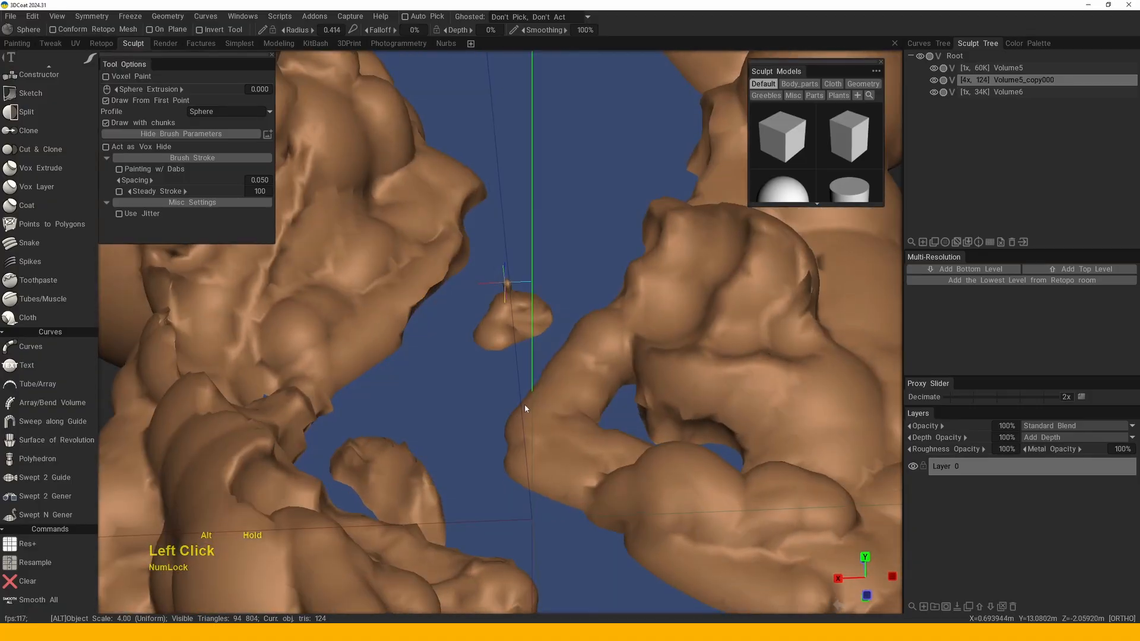
{"action": "mouse_move", "coordinate": [525, 404]}
{"action": "right_mouse_down", "text": "alt"}
{"action": "mouse_move", "coordinate": [526, 362]}
{"action": "mouse_move", "coordinate": [491, 326]}
{"action": "mouse_move", "coordinate": [516, 420]}
{"action": "right_mouse_up", "text": "alt"}
- Try a long thin tube with a hooked end across the channel beside the islet and undo it
{"action": "left_click_drag", "start_coordinate": [516, 420], "coordinate": [552, 414]}
{"action": "middle_click_drag", "start_coordinate": [552, 414], "coordinate": [507, 408], "text": "alt"}
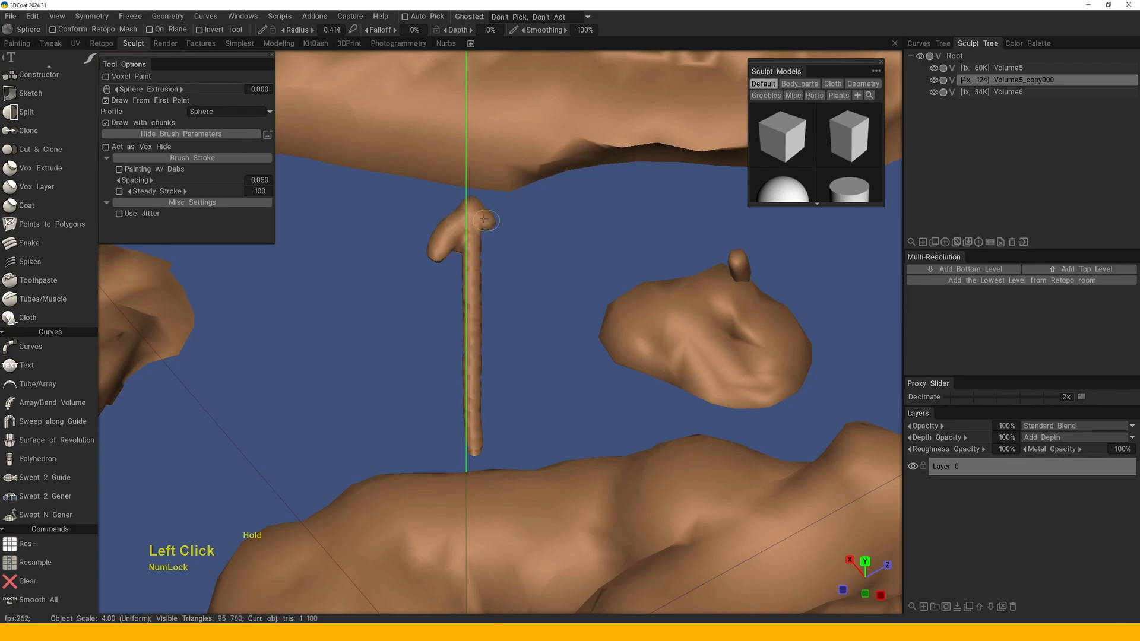
{"action": "left_click_drag", "start_coordinate": [510, 368], "coordinate": [503, 325]}
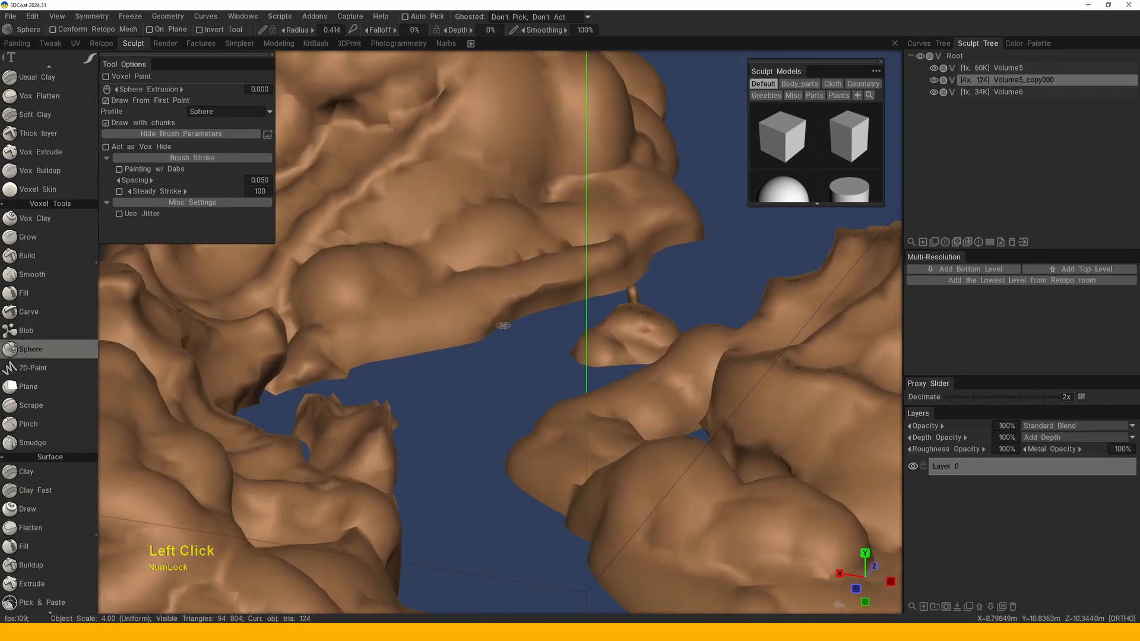
- Change the landform volume's shader color modulation to a darker reddish brown, #533B2F
{"action": "right_click", "coordinate": [475, 252]}
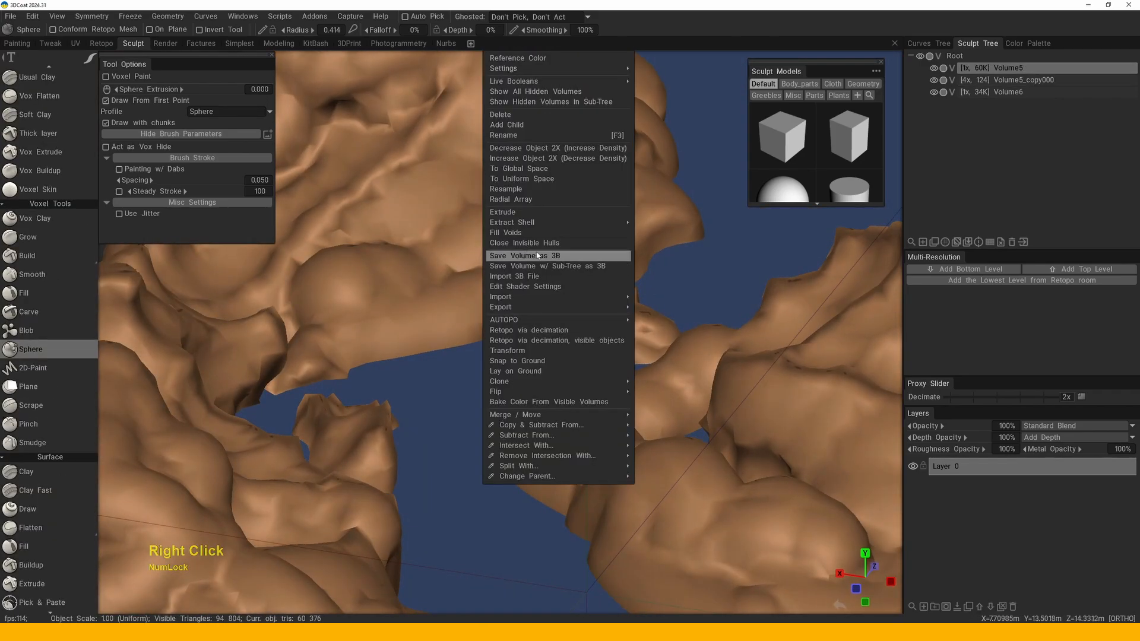
{"action": "left_click", "coordinate": [530, 287]}
{"action": "left_click", "coordinate": [712, 117]}
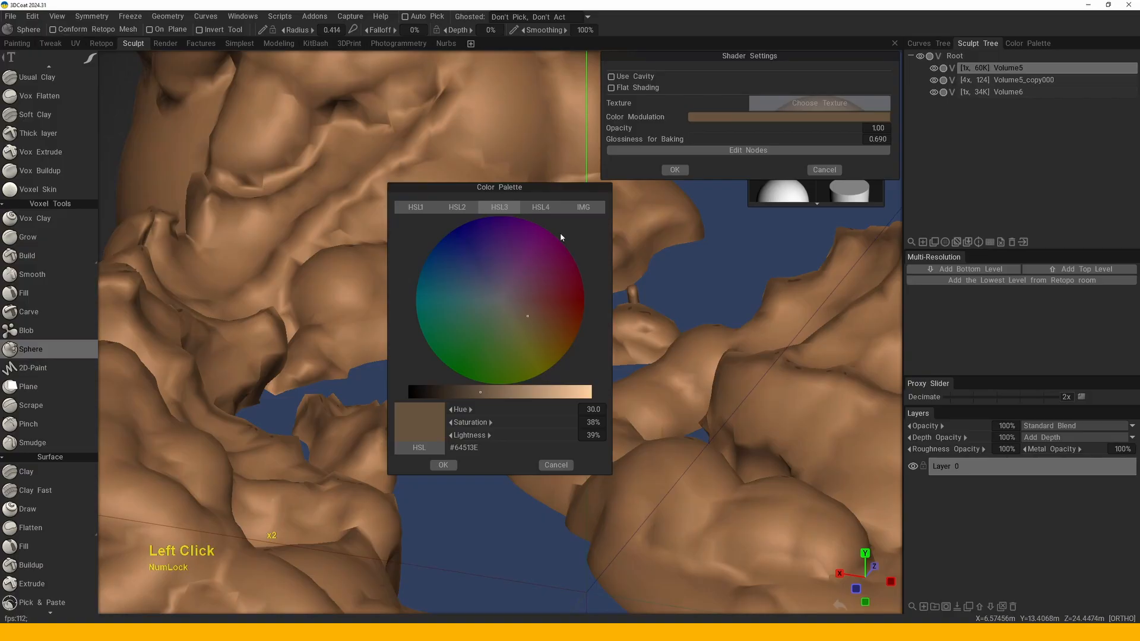
{"action": "left_click", "coordinate": [469, 393]}
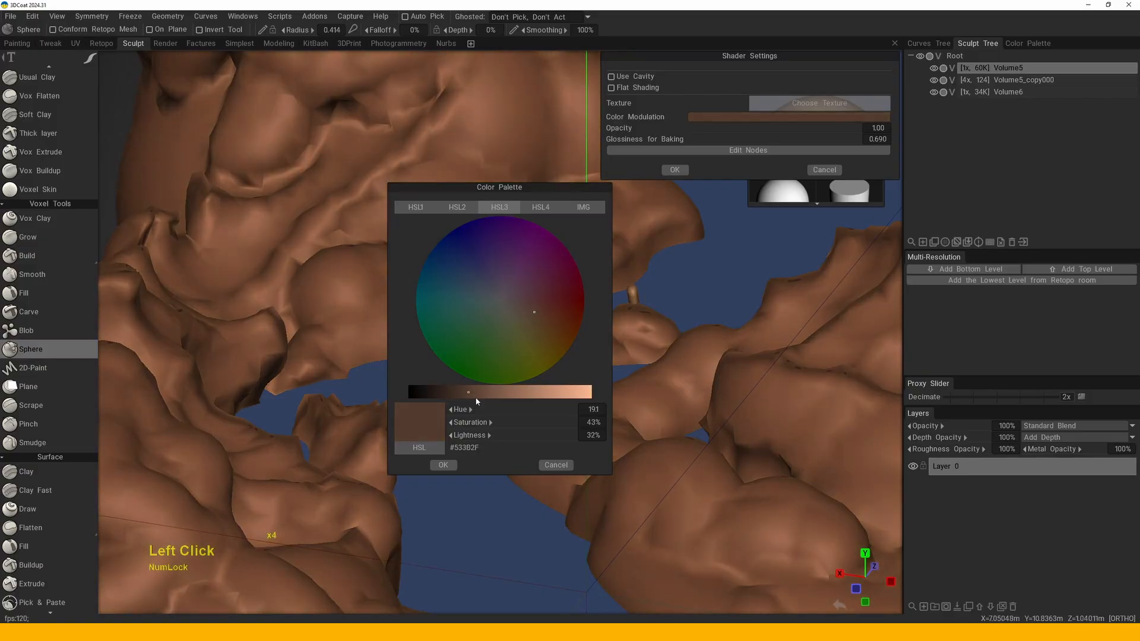
{"action": "left_click", "coordinate": [443, 465]}
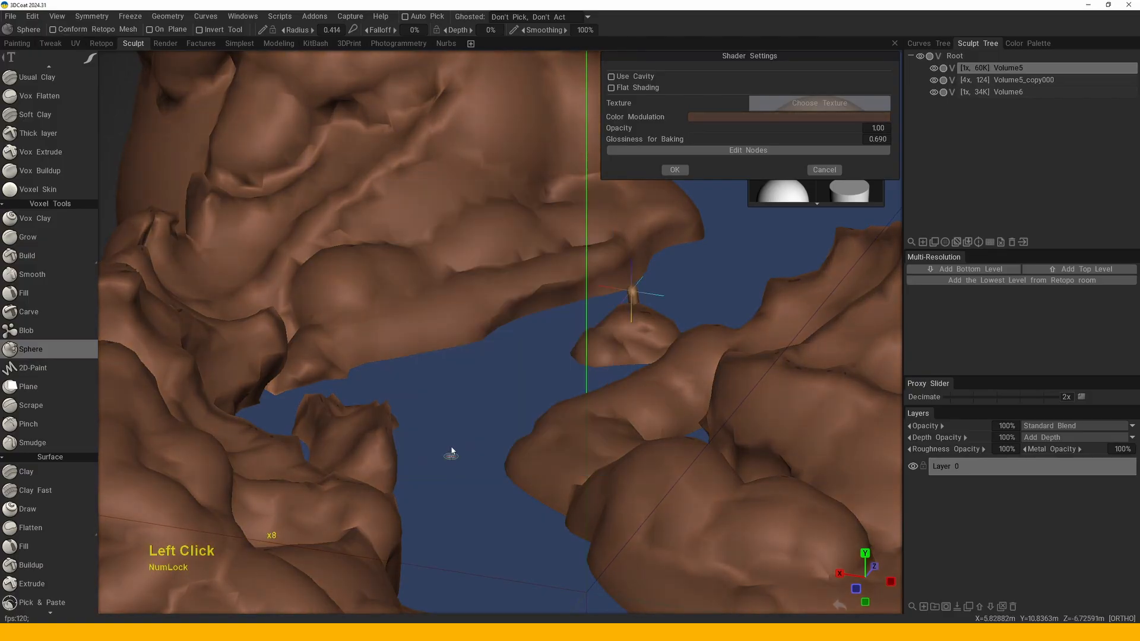
{"action": "left_click", "coordinate": [683, 172]}
- Inspect the recolored landforms on both banks from around the slab and close to the islet
{"action": "right_click_drag", "start_coordinate": [683, 172], "coordinate": [496, 272]}
{"action": "left_click_drag", "start_coordinate": [496, 272], "coordinate": [497, 323]}
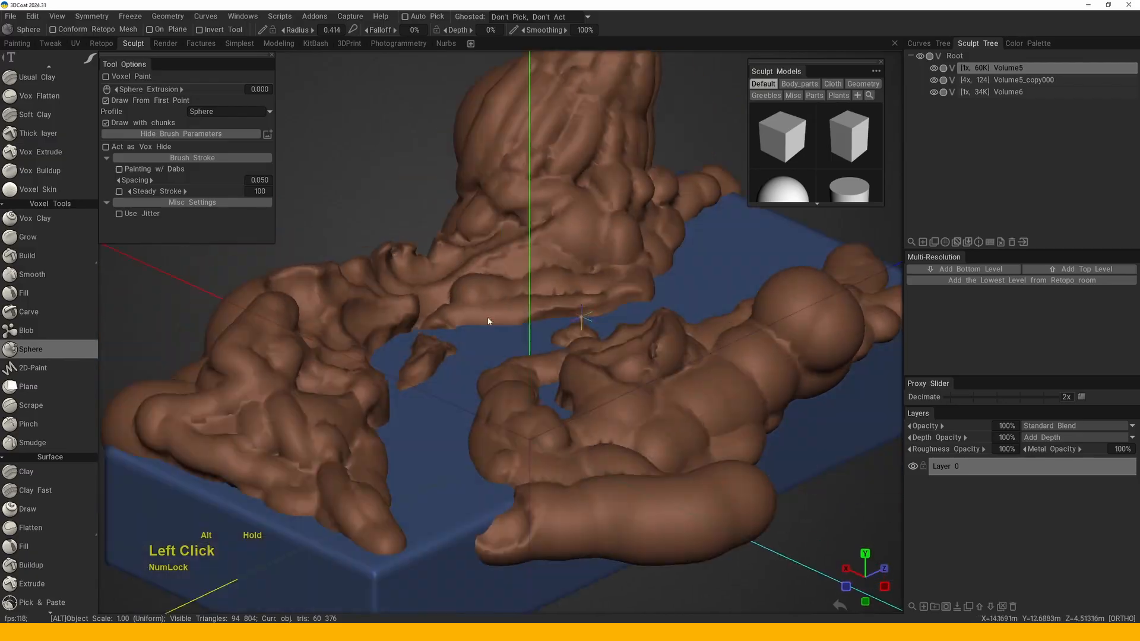
{"action": "right_click_drag", "start_coordinate": [496, 323], "coordinate": [533, 510], "text": "alt"}
{"action": "middle_click_drag", "start_coordinate": [533, 510], "coordinate": [504, 341], "text": "alt"}
{"action": "right_click_drag", "start_coordinate": [505, 341], "coordinate": [499, 316], "text": "alt"}
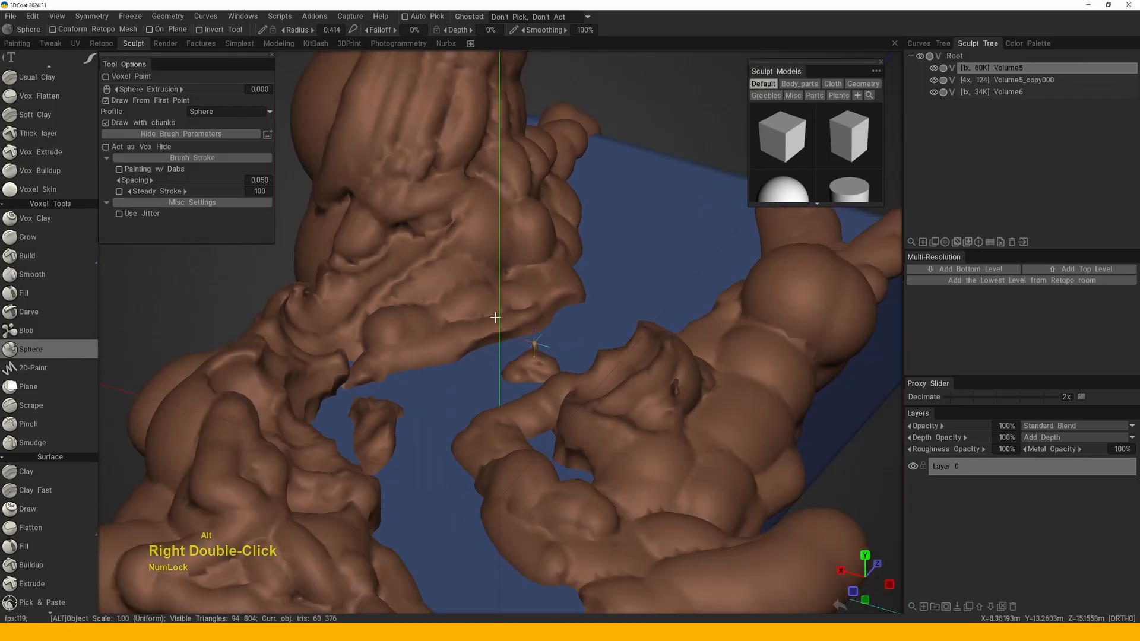
{"action": "mouse_move", "coordinate": [499, 315]}
{"action": "left_mouse_down", "text": "alt"}
{"action": "mouse_move", "coordinate": [569, 313]}
{"action": "mouse_move", "coordinate": [561, 330]}
{"action": "left_mouse_up", "text": "alt"}
{"action": "middle_click_drag", "start_coordinate": [562, 330], "coordinate": [554, 342], "text": "alt"}
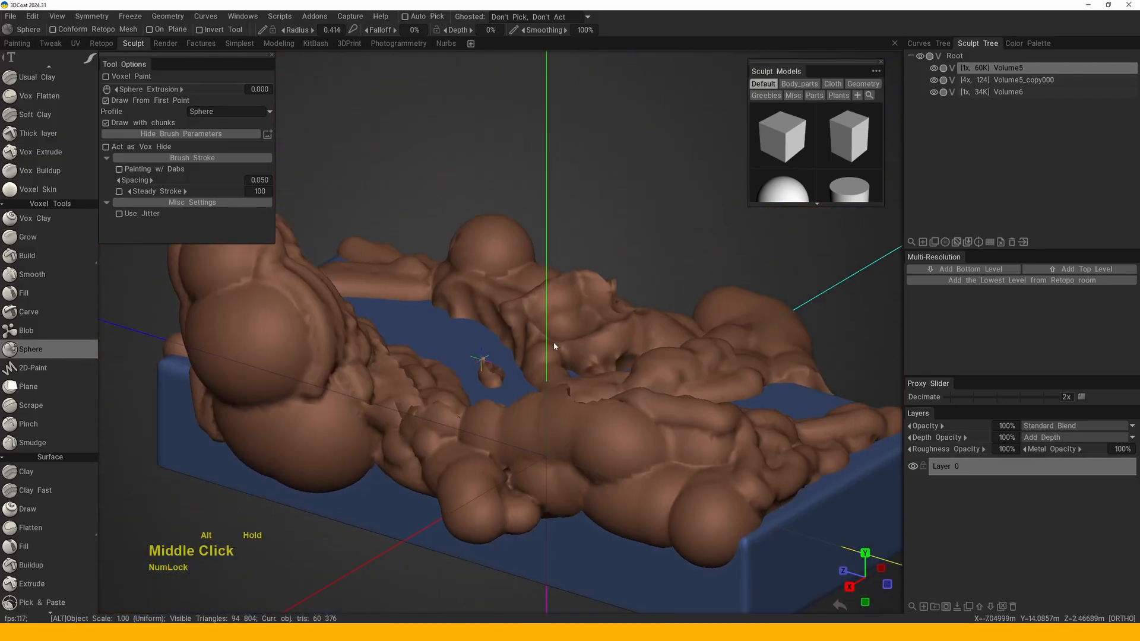
{"action": "left_click_drag", "start_coordinate": [553, 342], "coordinate": [501, 402], "text": "alt"}
{"action": "right_click_drag", "start_coordinate": [500, 402], "coordinate": [509, 387], "text": "alt"}
{"action": "middle_click_drag", "start_coordinate": [509, 387], "coordinate": [760, 239], "text": "alt"}
{"action": "right_click_drag", "start_coordinate": [760, 239], "coordinate": [536, 442], "text": "alt"}
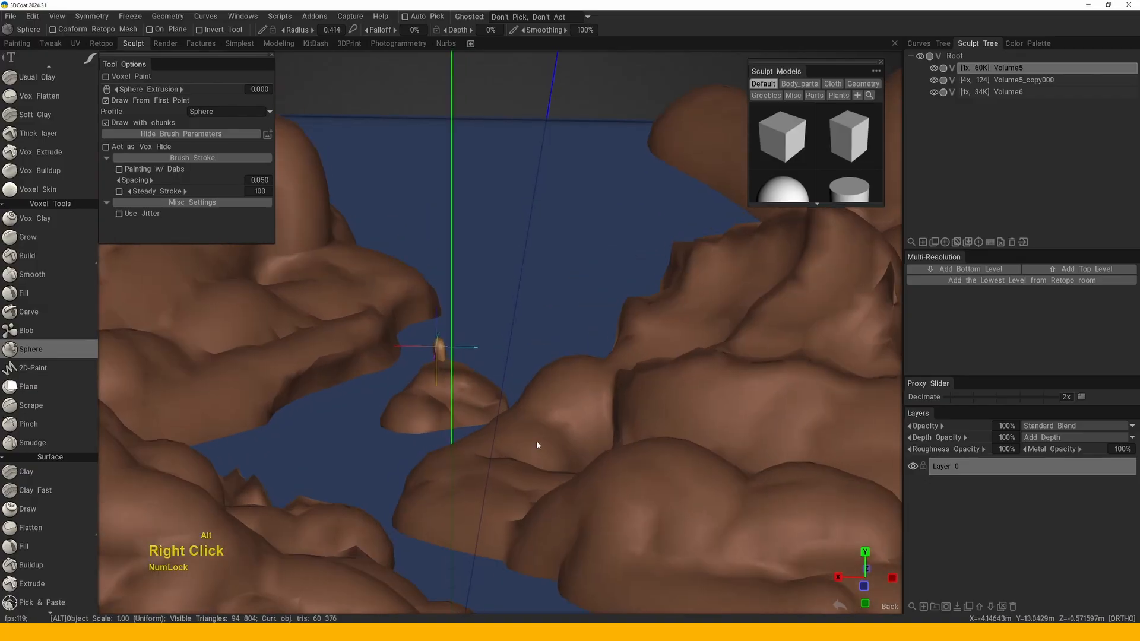
- Make the islet marker's volume active and clear its contents
{"action": "middle_click_drag", "start_coordinate": [536, 442], "coordinate": [510, 440], "text": "alt"}
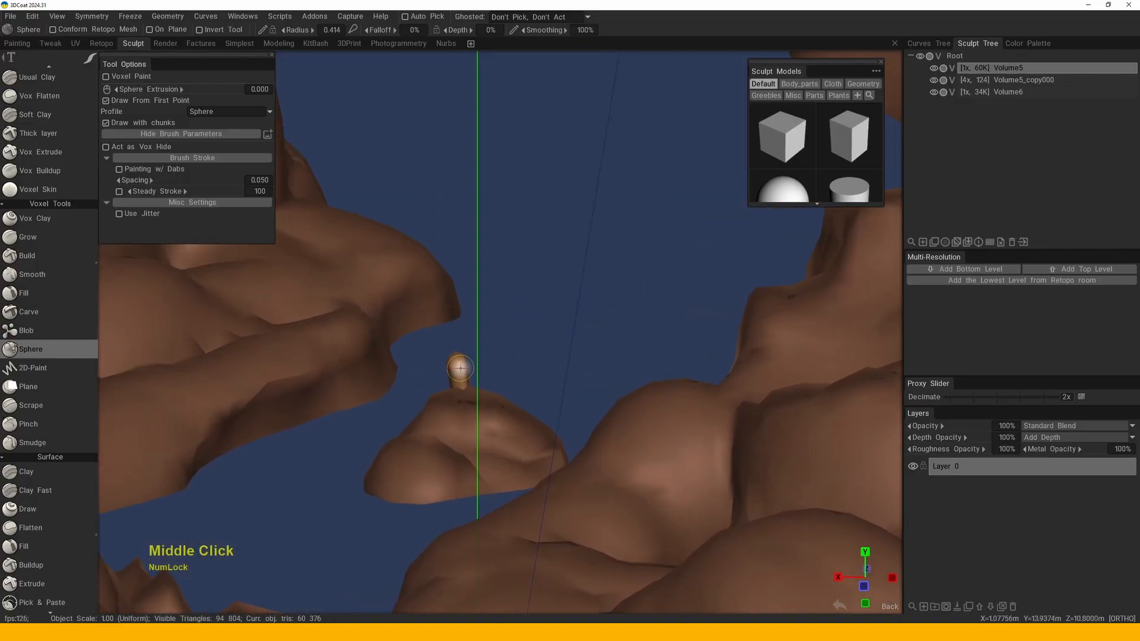
{"action": "key", "text": "space"}
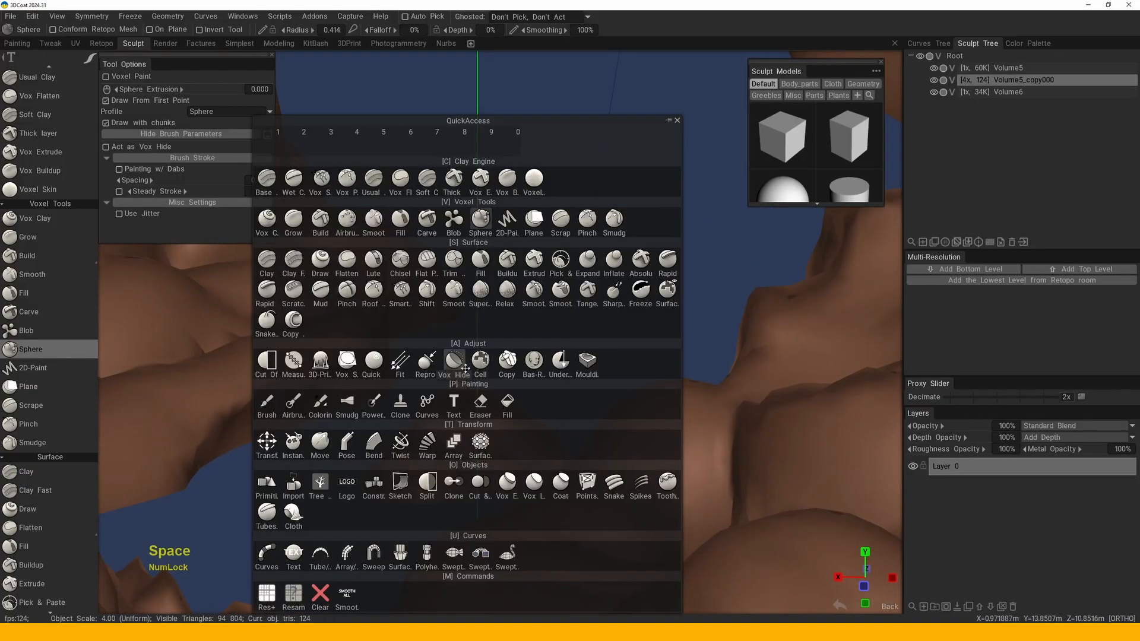
{"action": "middle_click_drag", "start_coordinate": [692, 309], "coordinate": [608, 334]}
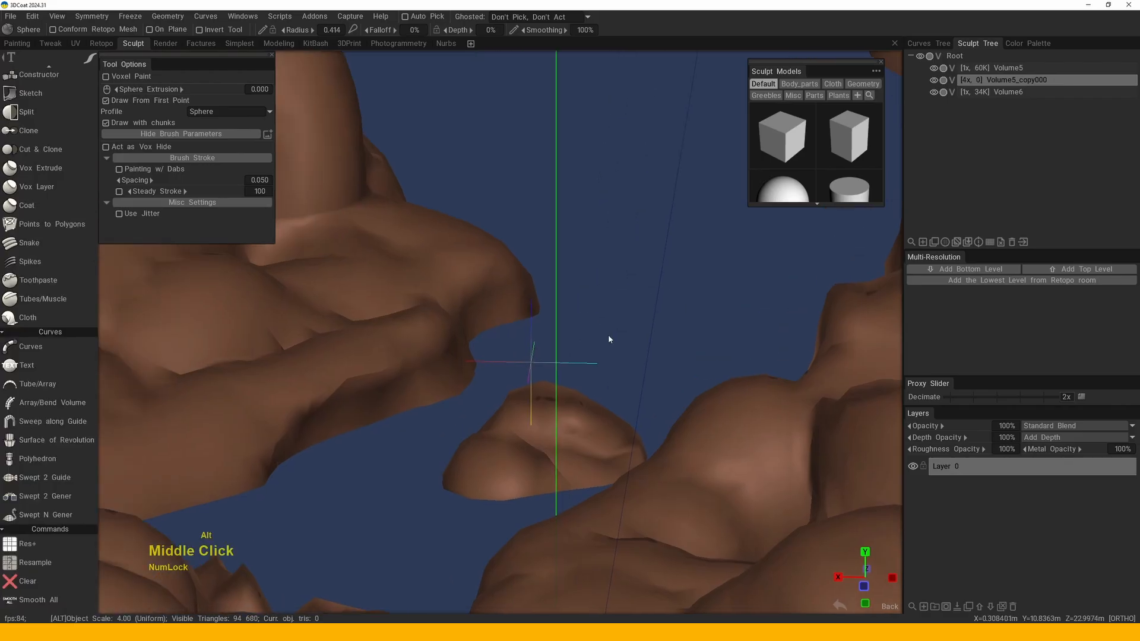
- Draw two tall, thin, slightly curved poles rising from the larger bank's ridges in the 4x volume
{"action": "left_click_drag", "start_coordinate": [608, 334], "coordinate": [243, 191]}
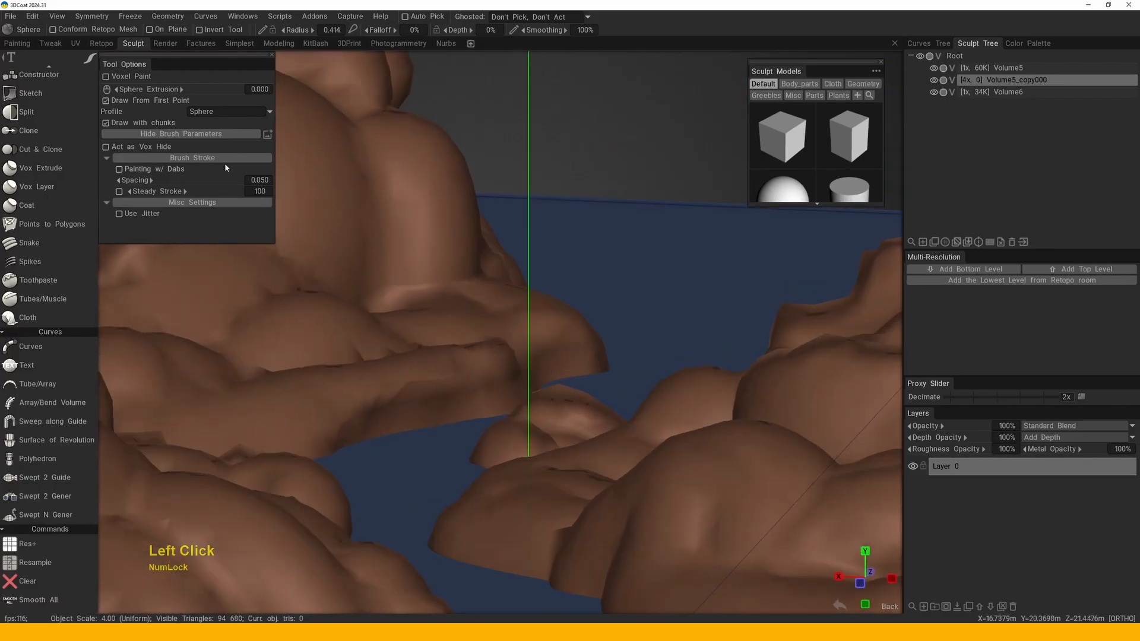
{"action": "mouse_move", "coordinate": [475, 345]}
{"action": "left_mouse_down", "text": "alt"}
{"action": "mouse_move", "coordinate": [511, 303]}
{"action": "mouse_move", "coordinate": [468, 347]}
{"action": "left_mouse_up", "text": "alt"}
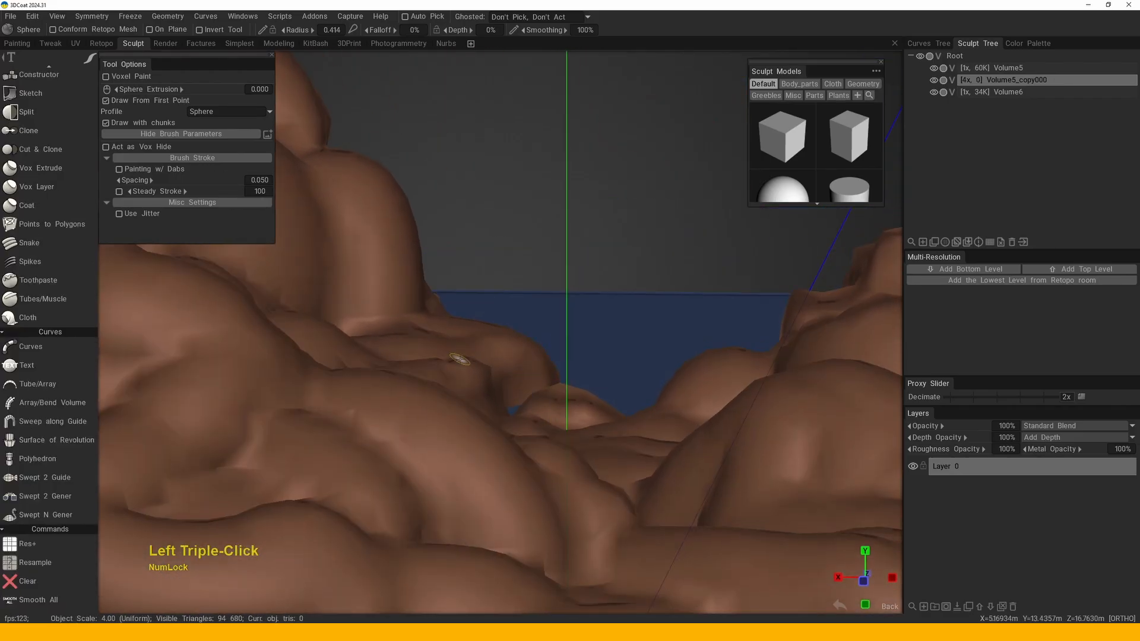
{"action": "left_click_drag", "start_coordinate": [542, 180], "coordinate": [534, 293], "text": "alt"}
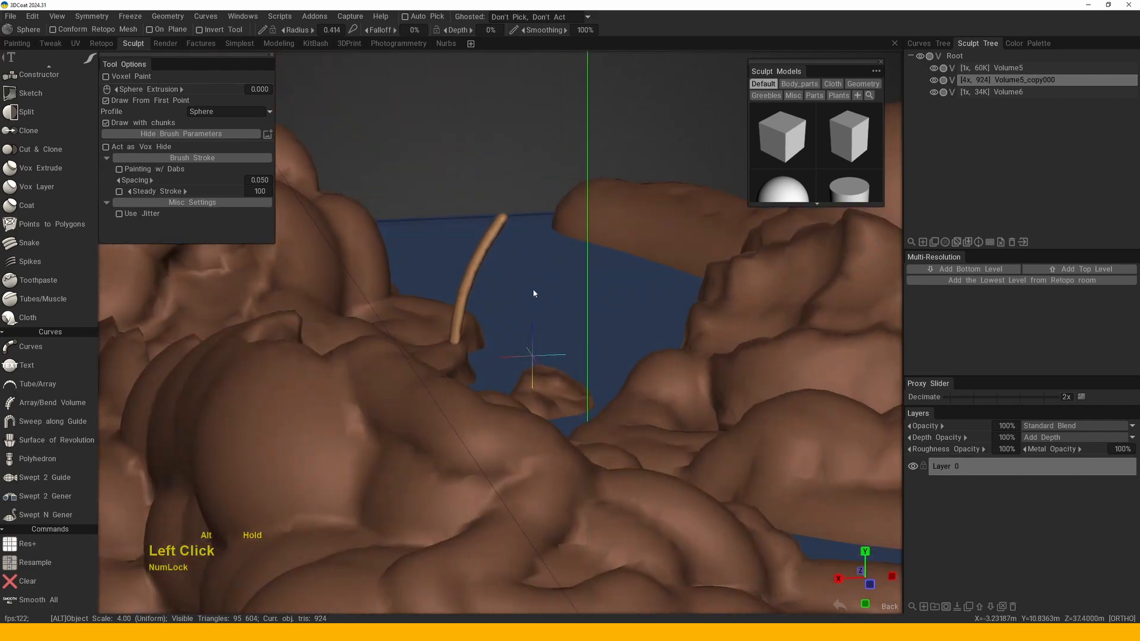
{"action": "middle_click_drag", "start_coordinate": [448, 279], "coordinate": [512, 360], "text": "alt"}
{"action": "left_click_drag", "start_coordinate": [512, 360], "coordinate": [432, 371], "text": "alt"}
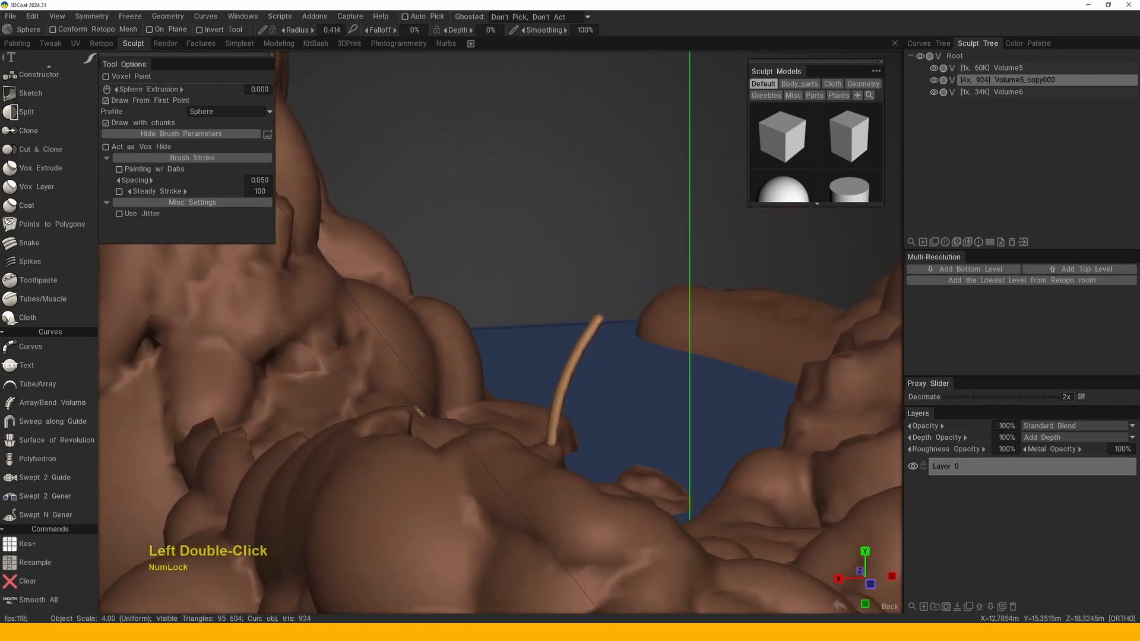
{"action": "left_click_drag", "start_coordinate": [533, 239], "coordinate": [471, 326], "text": "alt"}
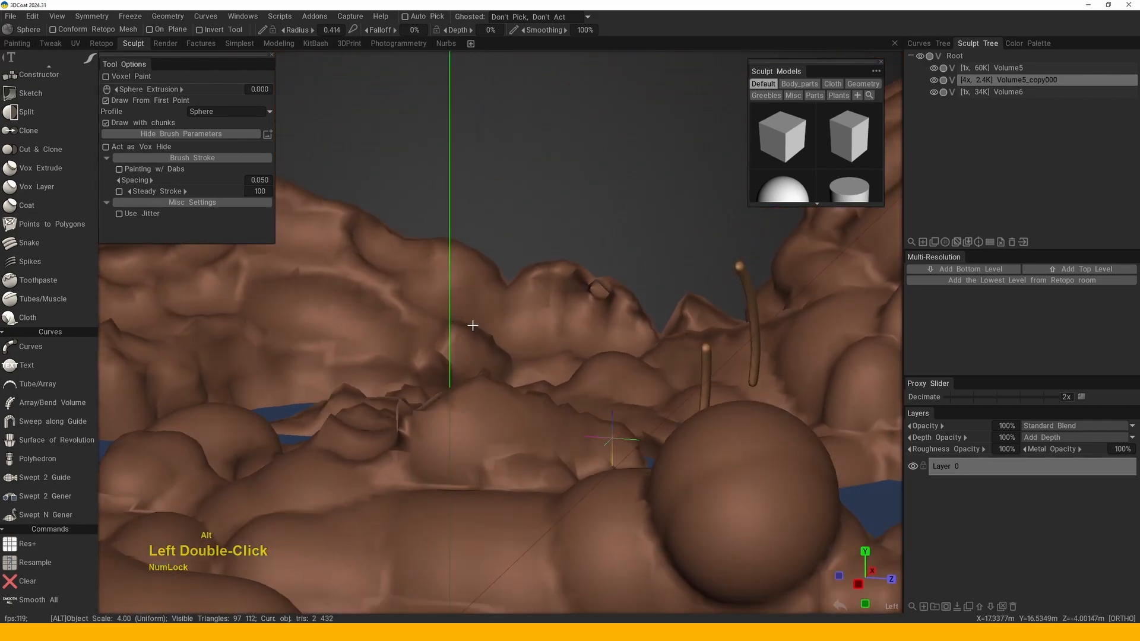
- Draw two more slim, curved poles with the Sphere brush beside the existing pair on the larger bank
{"action": "middle_click_drag", "start_coordinate": [471, 326], "coordinate": [426, 331], "text": "alt"}
{"action": "left_click_drag", "start_coordinate": [425, 330], "coordinate": [552, 336], "text": "alt"}
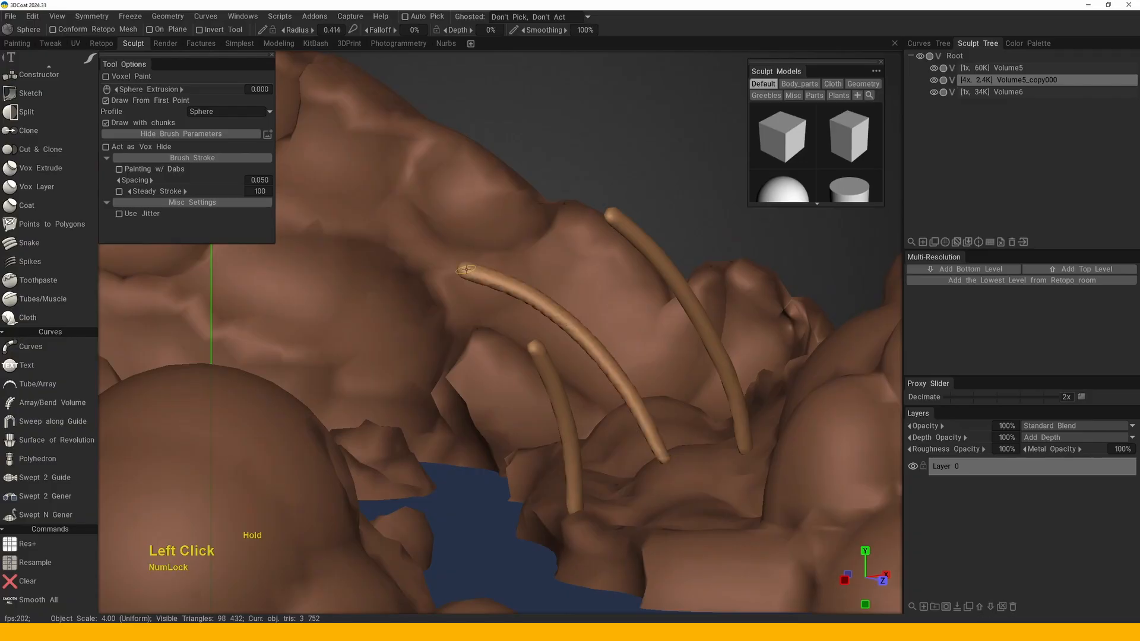
{"action": "left_click_drag", "start_coordinate": [466, 270], "coordinate": [636, 359]}
{"action": "right_click_drag", "start_coordinate": [636, 358], "coordinate": [522, 394]}
{"action": "mouse_move", "coordinate": [522, 394]}
{"action": "left_mouse_down", "text": "alt"}
{"action": "mouse_move", "coordinate": [545, 386]}
{"action": "mouse_move", "coordinate": [509, 305]}
{"action": "left_mouse_up", "text": "alt"}
{"action": "middle_click_drag", "start_coordinate": [509, 305], "coordinate": [553, 318], "text": "alt"}
{"action": "left_click_drag", "start_coordinate": [554, 318], "coordinate": [517, 287], "text": "alt"}
{"action": "middle_click_drag", "start_coordinate": [518, 287], "coordinate": [525, 335], "text": "alt"}
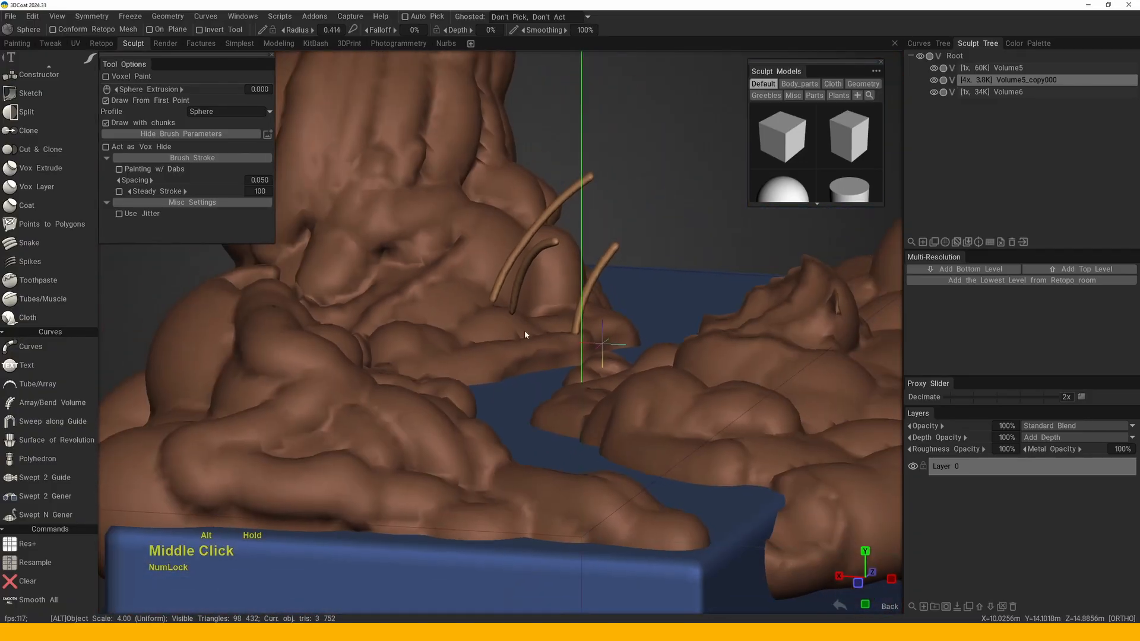
{"action": "mouse_move", "coordinate": [525, 335]}
{"action": "left_mouse_down", "text": "alt"}
{"action": "mouse_move", "coordinate": [543, 317]}
{"action": "mouse_move", "coordinate": [510, 316]}
{"action": "mouse_move", "coordinate": [477, 350]}
{"action": "left_mouse_up", "text": "alt"}
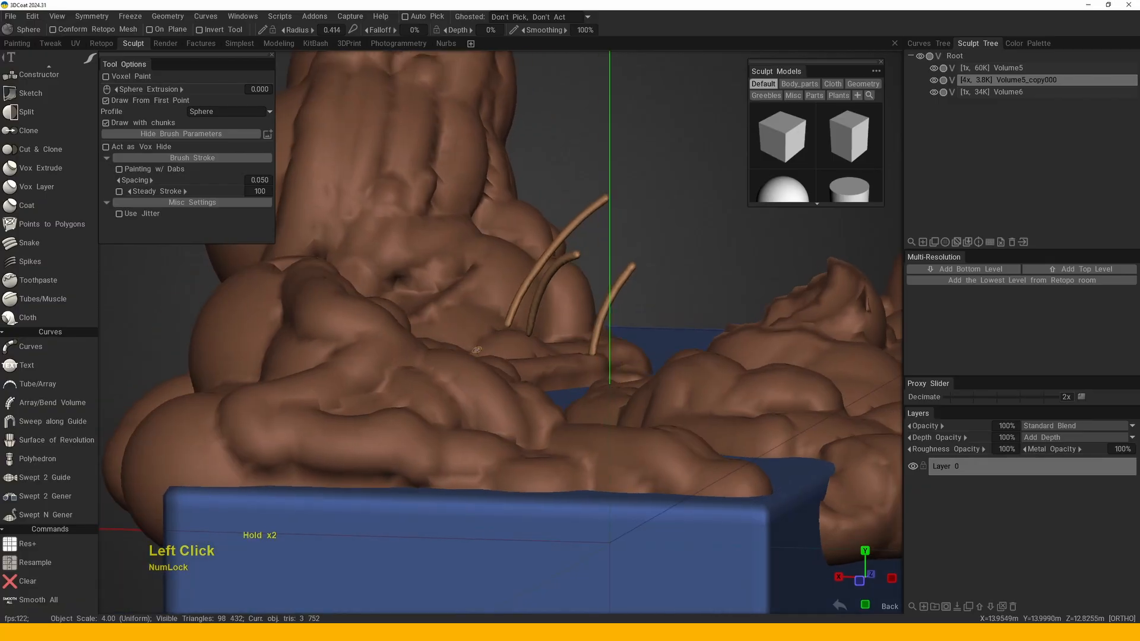
{"action": "left_click_drag", "start_coordinate": [517, 256], "coordinate": [527, 249]}
- Draw another long, arching pole in the 4x volume, set apart from the cluster on the larger bank
{"action": "mouse_move", "coordinate": [527, 250]}
{"action": "left_mouse_down", "text": "alt"}
{"action": "mouse_move", "coordinate": [639, 277]}
{"action": "mouse_move", "coordinate": [616, 313]}
{"action": "left_mouse_up", "text": "alt"}
{"action": "right_click_drag", "start_coordinate": [616, 313], "coordinate": [531, 322], "text": "alt"}
{"action": "left_click_drag", "start_coordinate": [530, 322], "coordinate": [524, 285], "text": "alt"}
{"action": "middle_click_drag", "start_coordinate": [525, 285], "coordinate": [519, 331], "text": "alt"}
{"action": "mouse_move", "coordinate": [519, 331]}
{"action": "left_mouse_down", "text": "alt"}
{"action": "mouse_move", "coordinate": [519, 394]}
{"action": "mouse_move", "coordinate": [513, 385]}
{"action": "left_mouse_up", "text": "alt"}
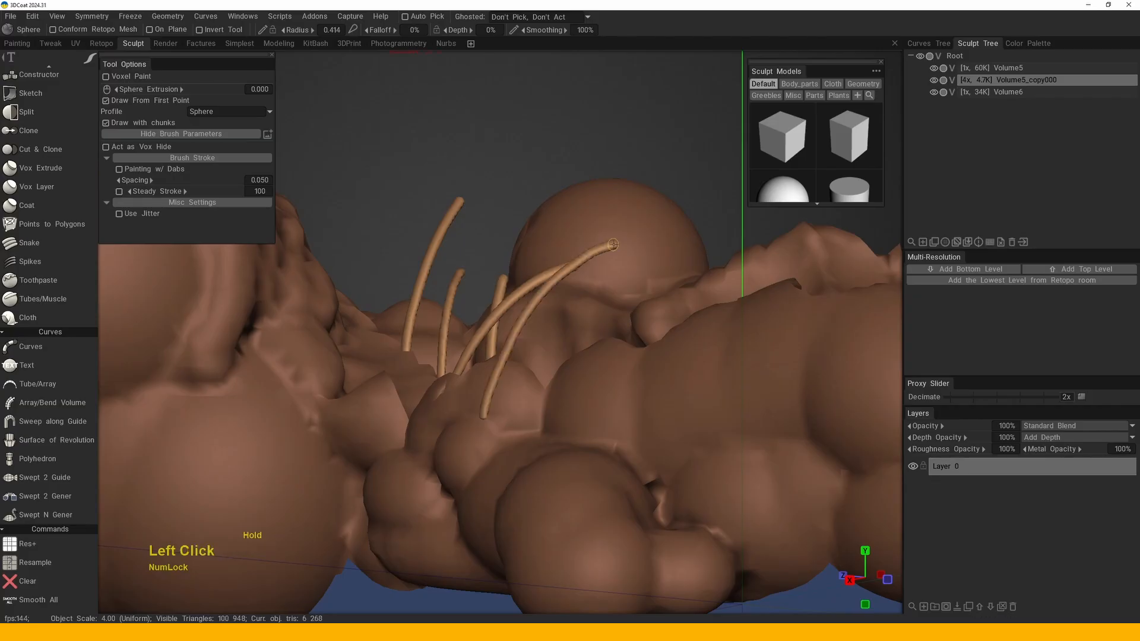
{"action": "right_click_drag", "start_coordinate": [613, 245], "coordinate": [565, 382]}
{"action": "middle_click_drag", "start_coordinate": [564, 382], "coordinate": [618, 400]}
{"action": "right_click_drag", "start_coordinate": [618, 400], "coordinate": [465, 313]}
- Select the isolated pole with the Pose tool, move it next to the larger bank's cluster, and clear the selection
{"action": "key", "text": "space"}
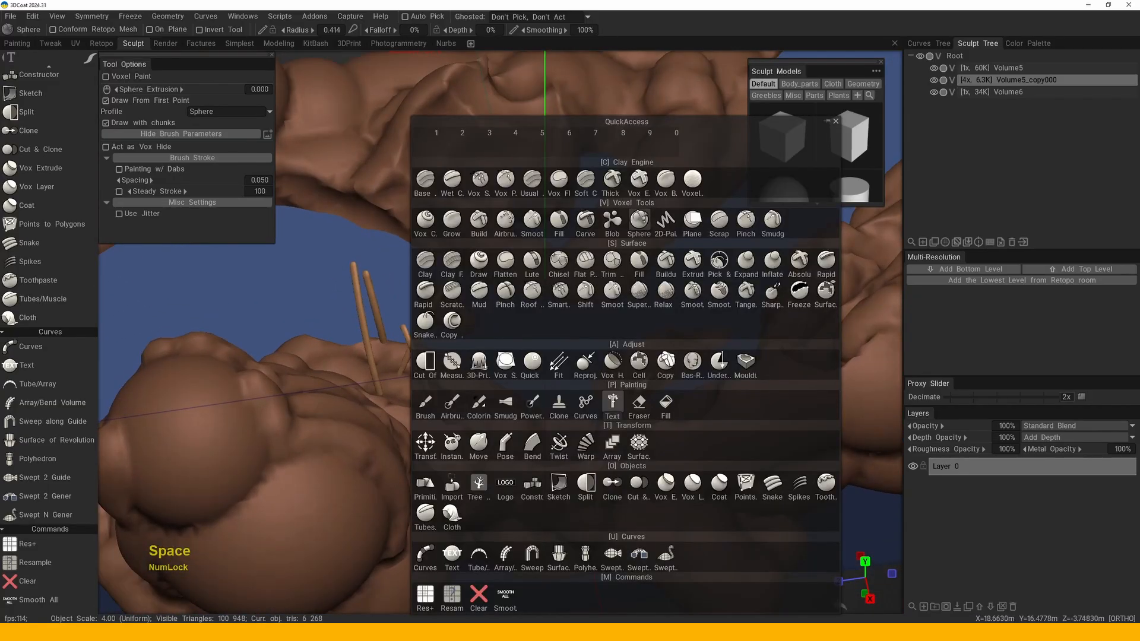
{"action": "left_click", "coordinate": [506, 443]}
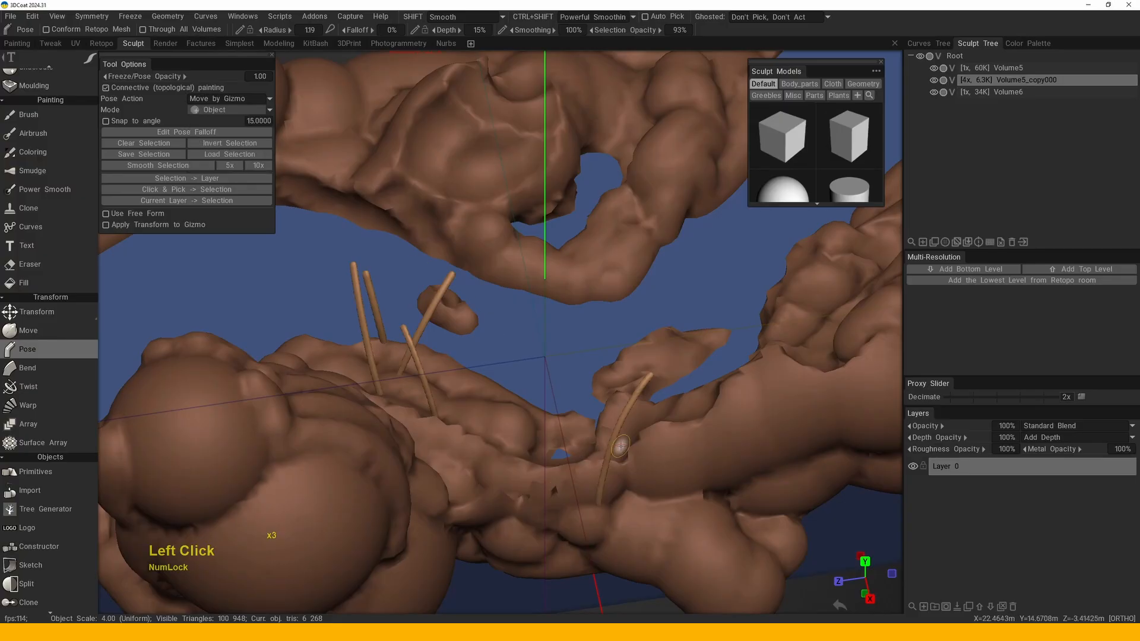
{"action": "left_click", "coordinate": [619, 425]}
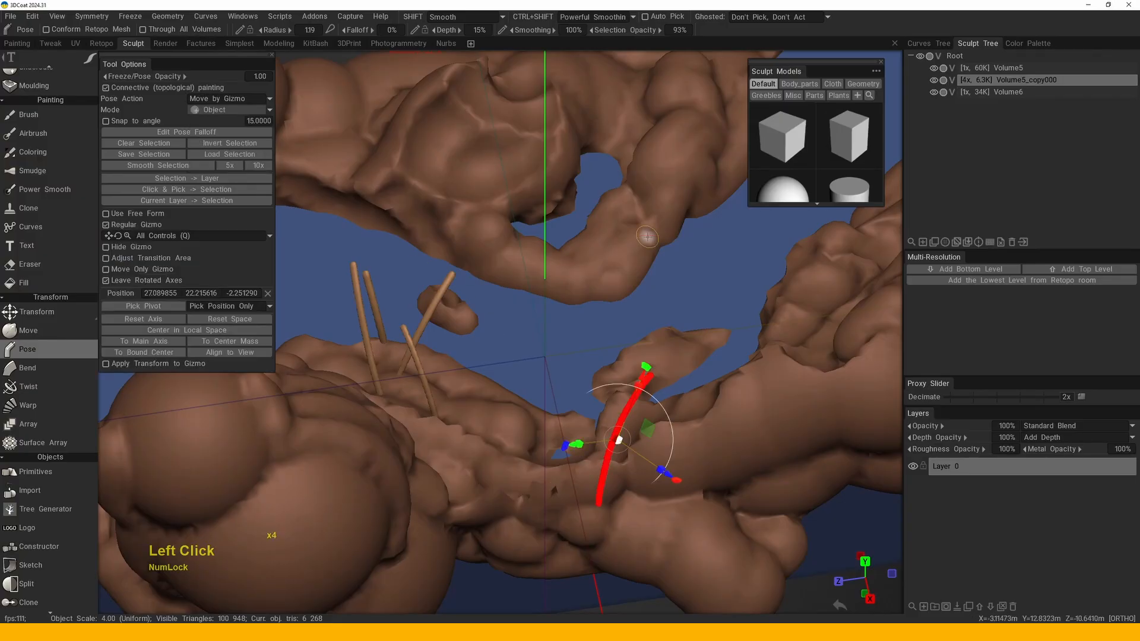
{"action": "key", "text": "KP_7"}
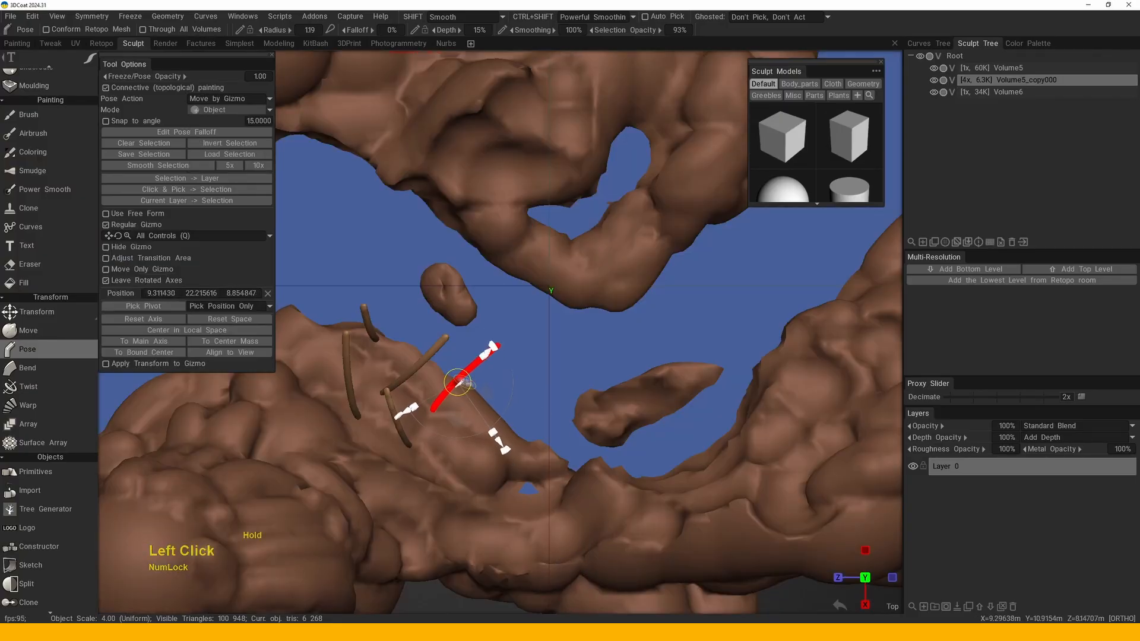
{"action": "left_click_drag", "start_coordinate": [653, 237], "coordinate": [654, 368]}
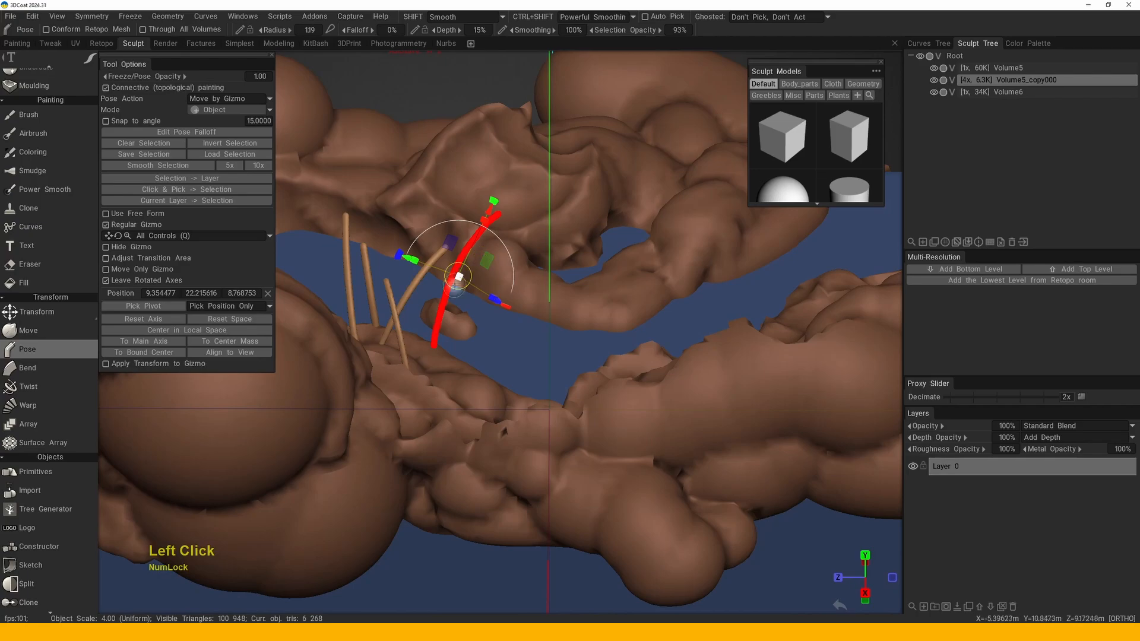
{"action": "left_click_drag", "start_coordinate": [449, 291], "coordinate": [475, 279], "text": "alt"}
{"action": "middle_click_drag", "start_coordinate": [475, 279], "coordinate": [505, 270], "text": "alt"}
{"action": "left_click_drag", "start_coordinate": [505, 270], "coordinate": [534, 267], "text": "alt"}
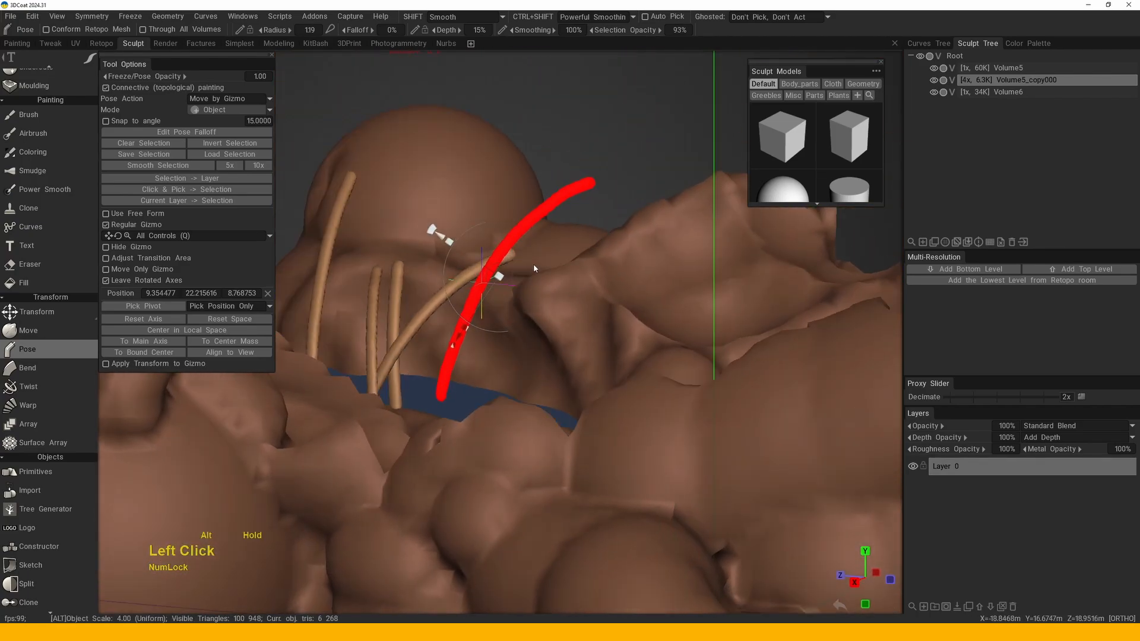
{"action": "left_click_drag", "start_coordinate": [531, 311], "coordinate": [584, 308], "text": "alt"}
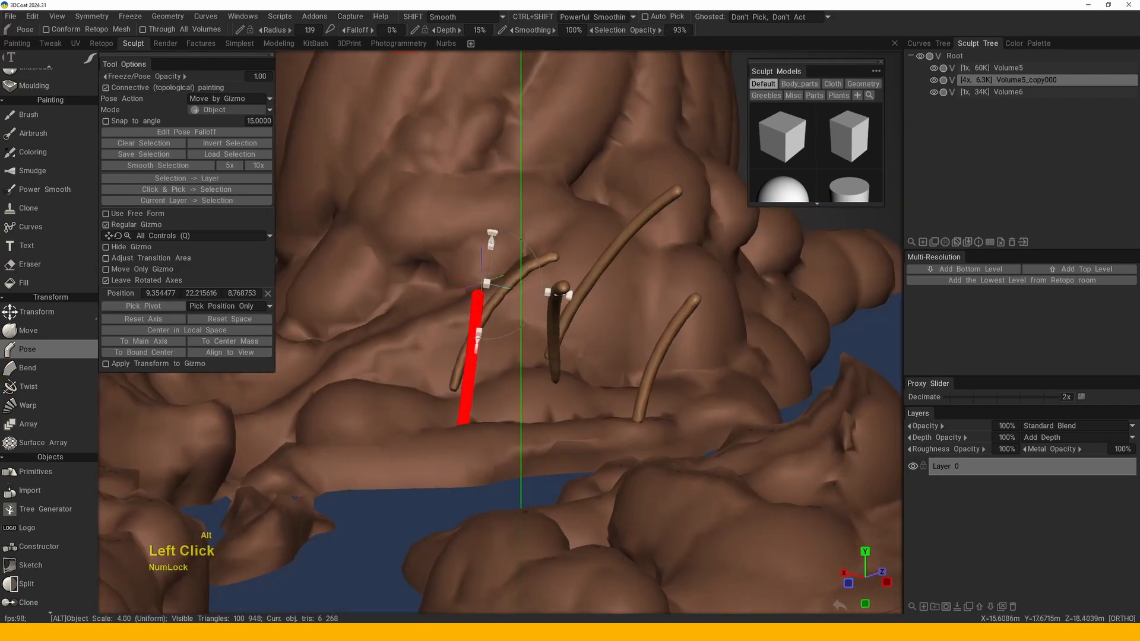
{"action": "left_click_drag", "start_coordinate": [527, 279], "coordinate": [670, 346], "text": "alt"}
{"action": "right_click_drag", "start_coordinate": [669, 346], "coordinate": [573, 287], "text": "alt"}
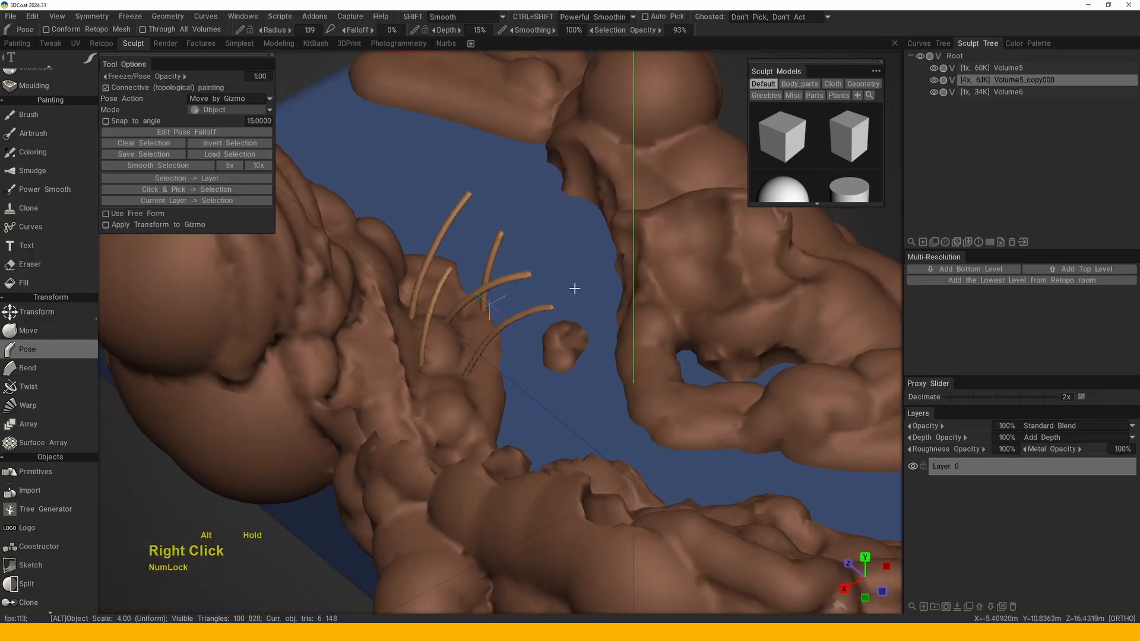
- Draw a curved pole with the Sphere brush on the smaller bank, leaning over the water channel
{"action": "left_click_drag", "start_coordinate": [573, 288], "coordinate": [654, 291], "text": "alt"}
{"action": "right_click_drag", "start_coordinate": [654, 291], "coordinate": [565, 390], "text": "alt"}
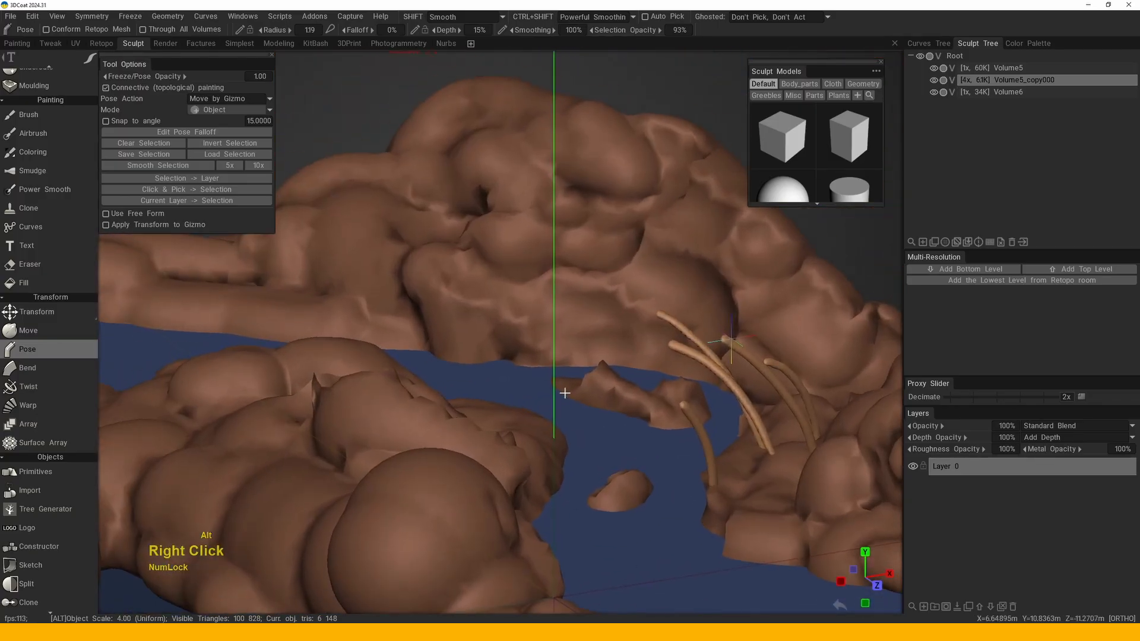
{"action": "key", "text": "space"}
{"action": "left_click", "coordinate": [543, 190]}
{"action": "right_click_drag", "start_coordinate": [493, 348], "coordinate": [514, 397]}
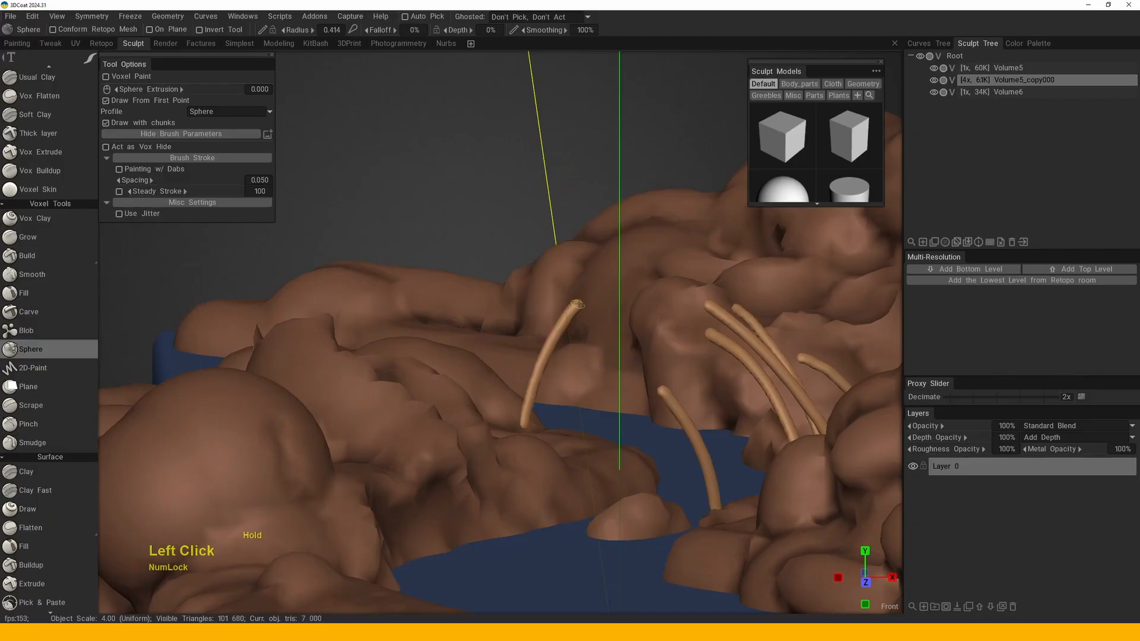
- Draw two taller poles beside each other on the smaller bank's outer end, arching over the channel
{"action": "left_click_drag", "start_coordinate": [507, 375], "coordinate": [603, 382], "text": "alt"}
{"action": "right_click_drag", "start_coordinate": [604, 382], "coordinate": [595, 374], "text": "alt"}
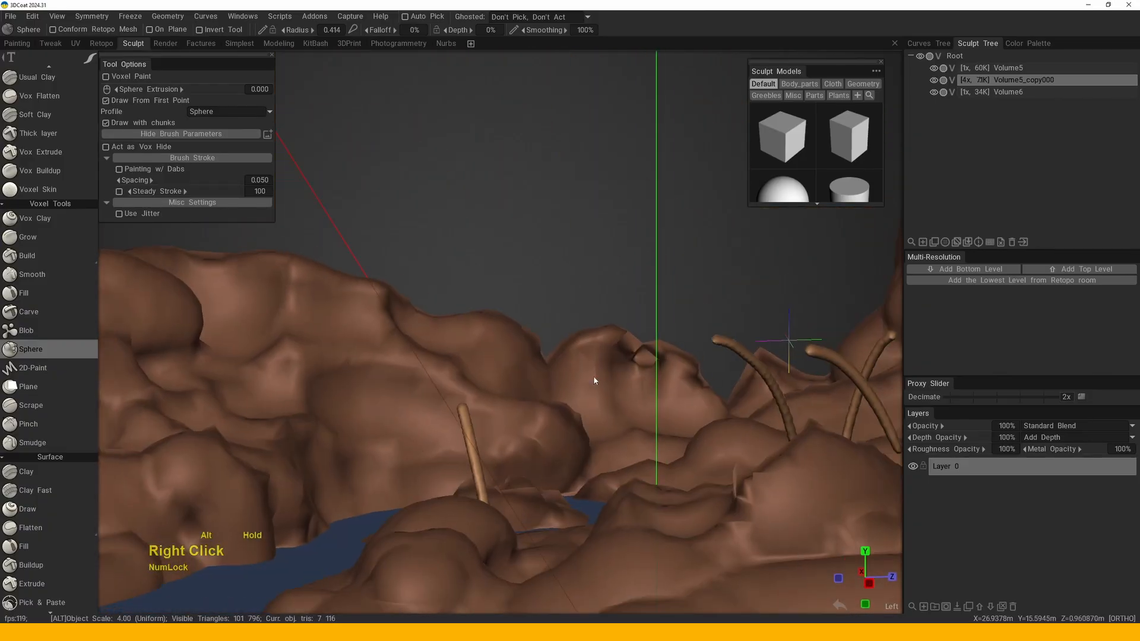
{"action": "mouse_move", "coordinate": [596, 375]}
{"action": "middle_mouse_down"}
{"action": "mouse_move", "coordinate": [588, 392]}
{"action": "mouse_move", "coordinate": [597, 386]}
{"action": "middle_mouse_up"}
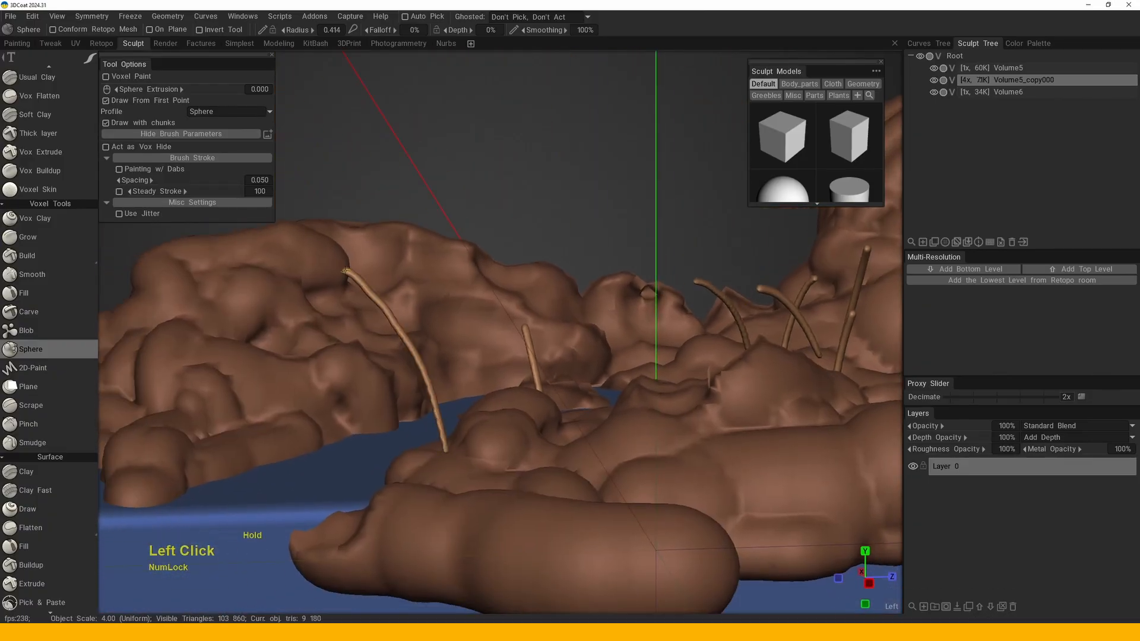
{"action": "left_click_drag", "start_coordinate": [500, 402], "coordinate": [520, 396], "text": "alt"}
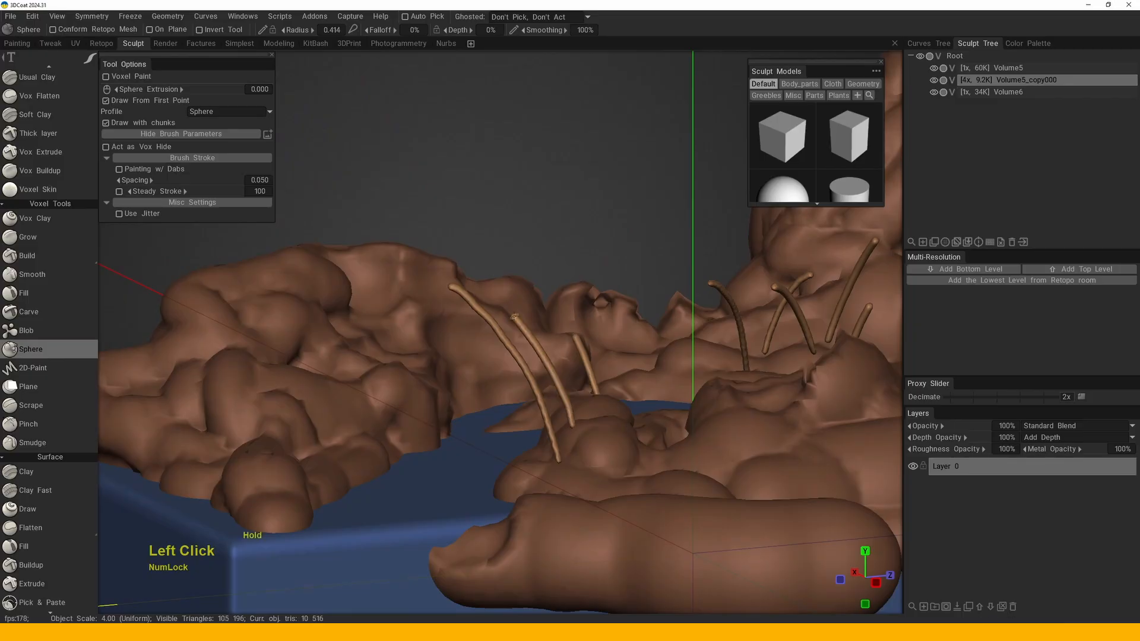
{"action": "left_click_drag", "start_coordinate": [393, 256], "coordinate": [565, 364], "text": "alt"}
{"action": "right_click_drag", "start_coordinate": [565, 364], "coordinate": [458, 381], "text": "alt"}
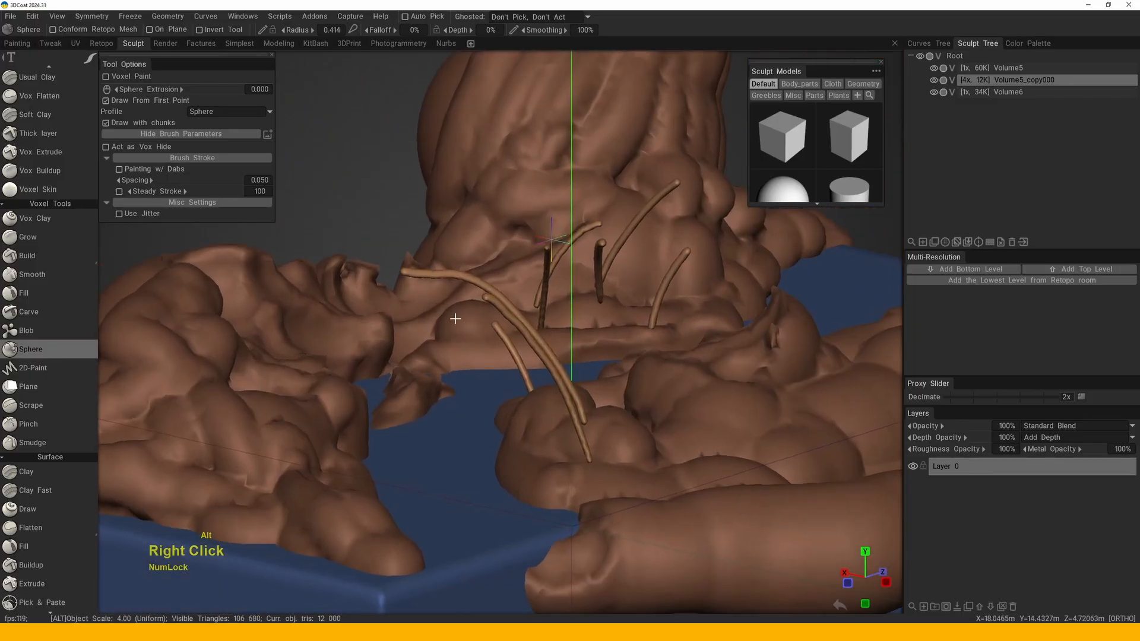
- Draw a single curved pole on the ridge at the foot of the tall landform, apart from the cluster
{"action": "middle_click_drag", "start_coordinate": [458, 382], "coordinate": [483, 371]}
{"action": "right_click_drag", "start_coordinate": [484, 372], "coordinate": [422, 336], "text": "alt"}
{"action": "left_click_drag", "start_coordinate": [430, 341], "coordinate": [451, 347], "text": "alt"}
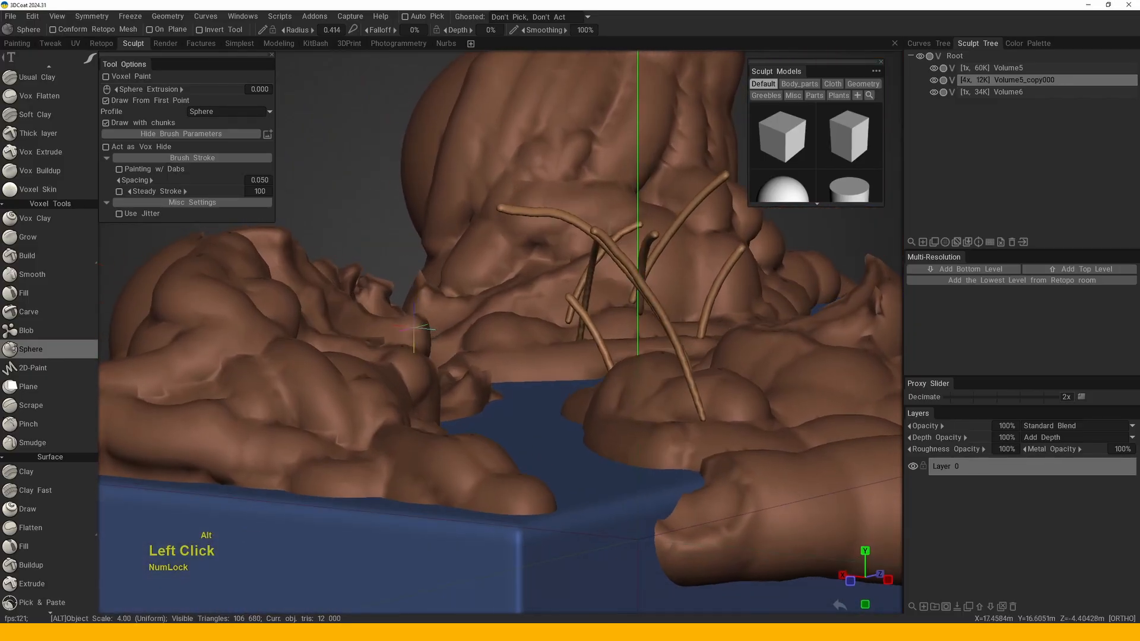
{"action": "left_click_drag", "start_coordinate": [452, 221], "coordinate": [471, 333], "text": "alt"}
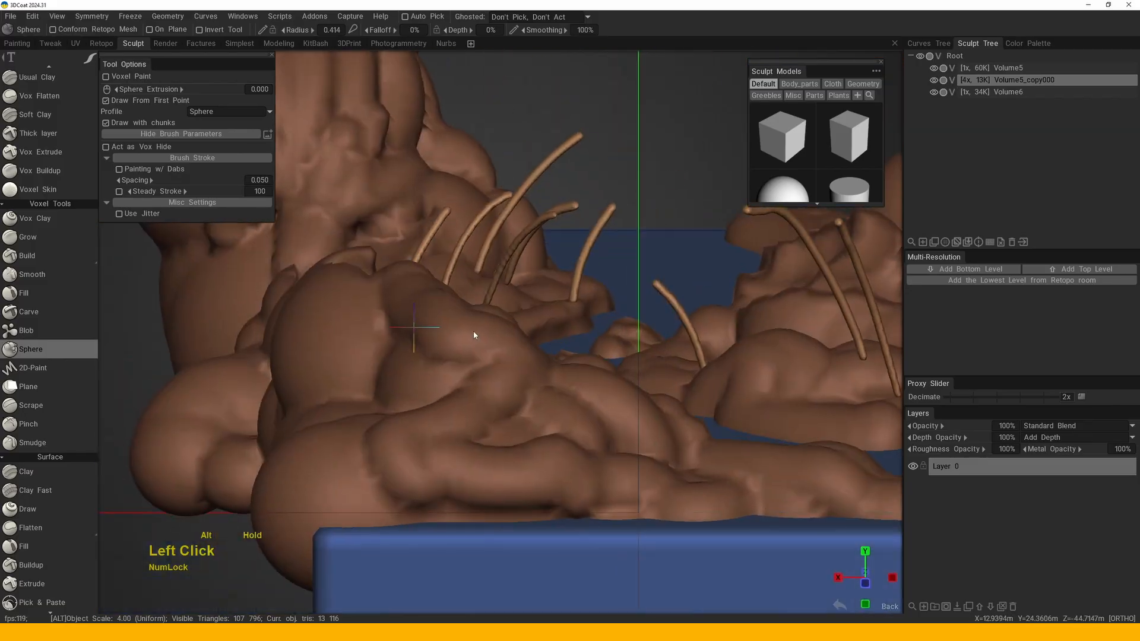
- Draw a thicker trunk with forked branches leaning out over the water from the larger bank's outer end
{"action": "middle_click_drag", "start_coordinate": [471, 333], "coordinate": [483, 331]}
{"action": "mouse_move", "coordinate": [483, 331]}
{"action": "left_mouse_down", "text": "alt"}
{"action": "mouse_move", "coordinate": [404, 289]}
{"action": "mouse_move", "coordinate": [351, 283]}
{"action": "left_mouse_up", "text": "alt"}
{"action": "right_click_drag", "start_coordinate": [352, 283], "coordinate": [492, 359], "text": "alt"}
{"action": "left_click_drag", "start_coordinate": [491, 359], "coordinate": [469, 354], "text": "alt"}
{"action": "right_click_drag", "start_coordinate": [470, 355], "coordinate": [422, 414]}
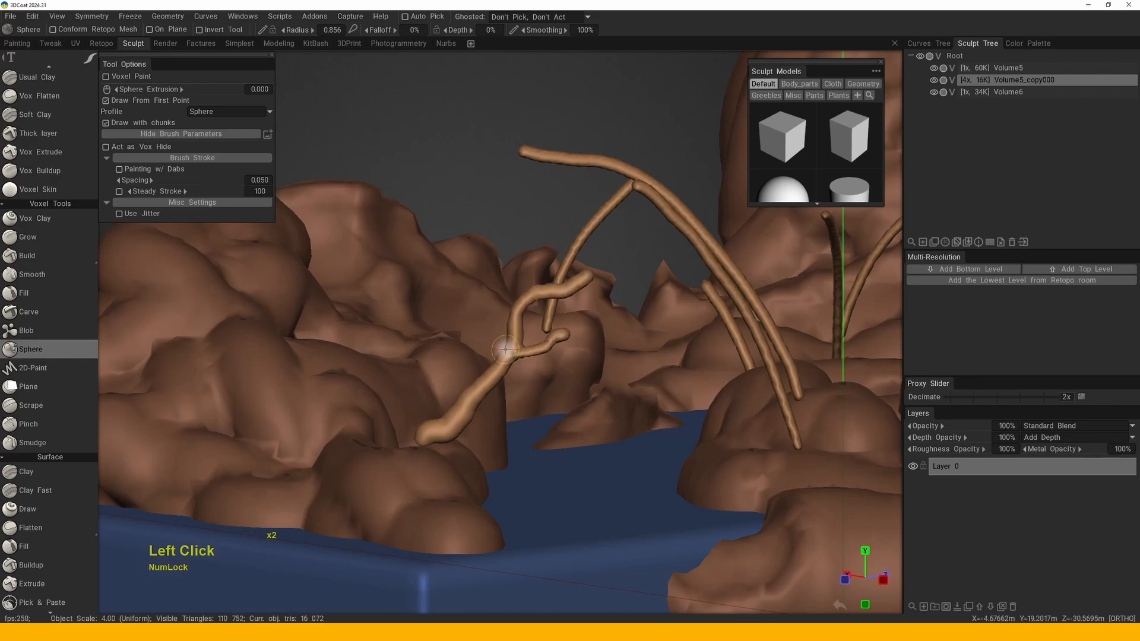
{"action": "mouse_move", "coordinate": [505, 350]}
{"action": "left_mouse_down"}
{"action": "mouse_move", "coordinate": [611, 394]}
{"action": "mouse_move", "coordinate": [570, 400]}
{"action": "left_mouse_up"}
- Bend the forked trunk into a more natural curve with the Move tool
{"action": "key", "text": "space"}
{"action": "left_click", "coordinate": [496, 350]}
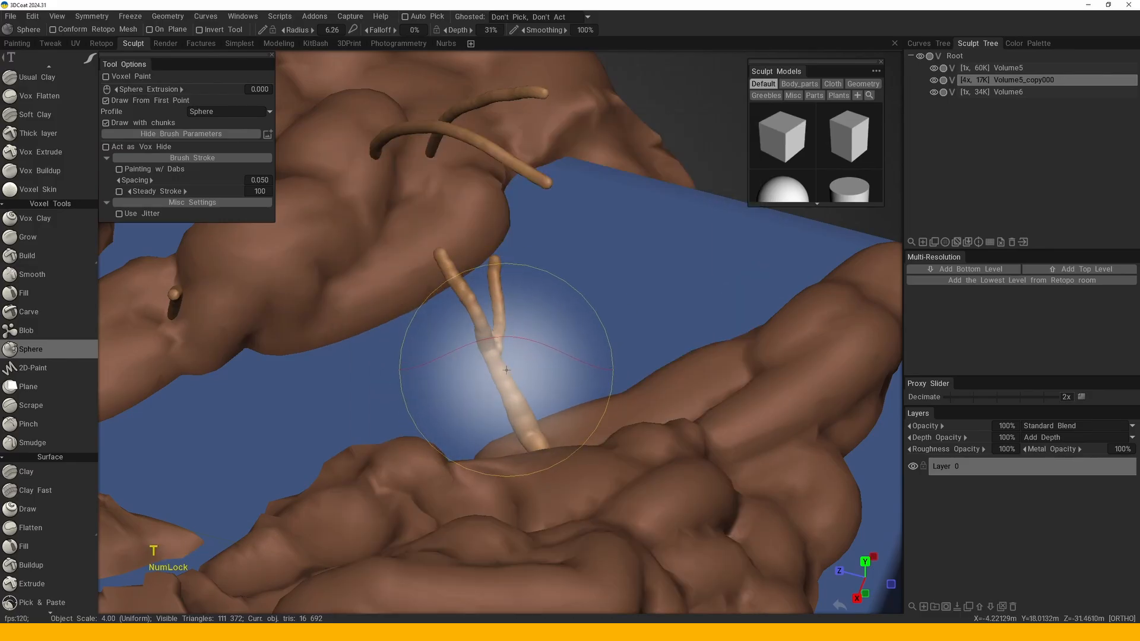
{"action": "key", "text": "space"}
{"action": "left_click", "coordinate": [299, 443]}
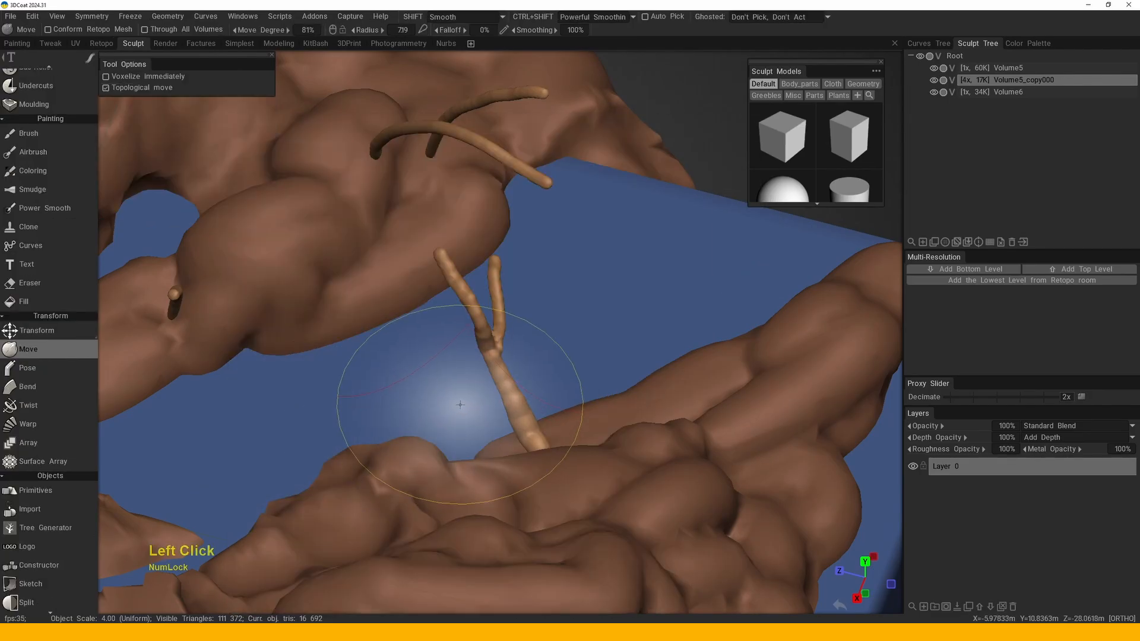
{"action": "left_click_drag", "start_coordinate": [483, 372], "coordinate": [407, 280]}
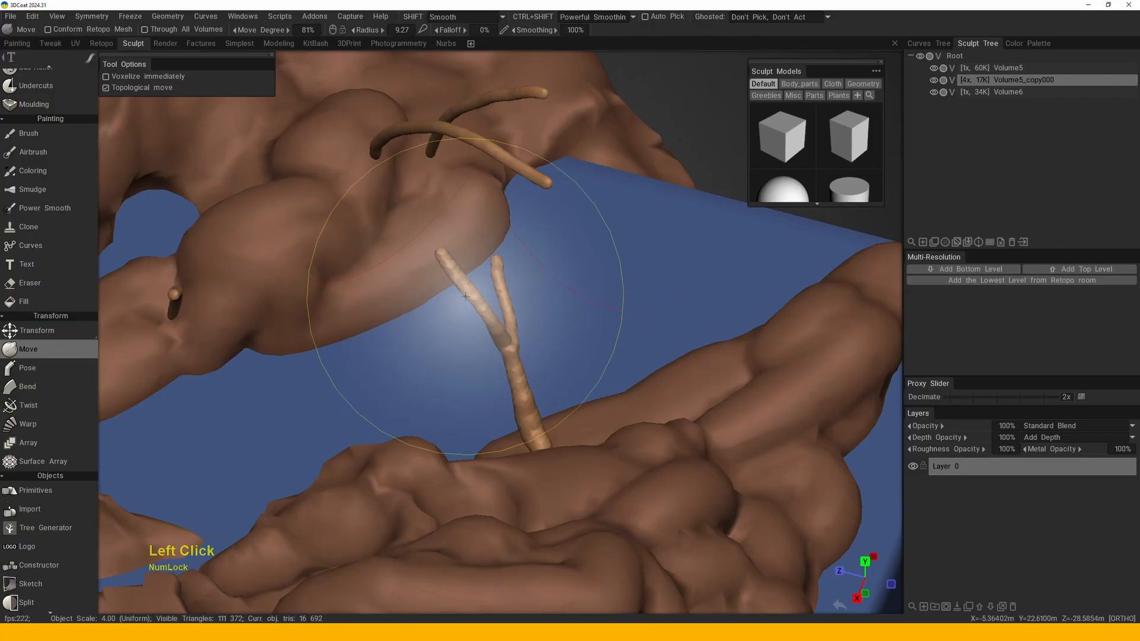
{"action": "left_click_drag", "start_coordinate": [530, 387], "coordinate": [555, 475], "text": "alt"}
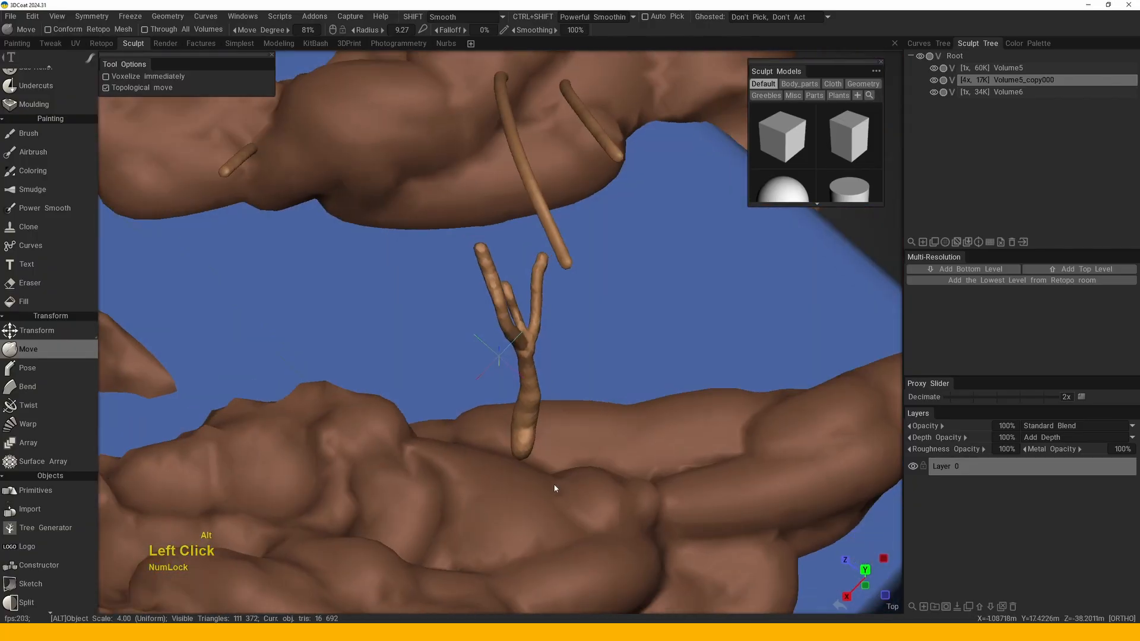
- Bend the two tall poles and the short pole on the smaller bank with a larger Move brush
{"action": "middle_click_drag", "start_coordinate": [556, 475], "coordinate": [523, 297]}
{"action": "right_click_drag", "start_coordinate": [522, 297], "coordinate": [534, 296]}
{"action": "left_click", "coordinate": [523, 267]}
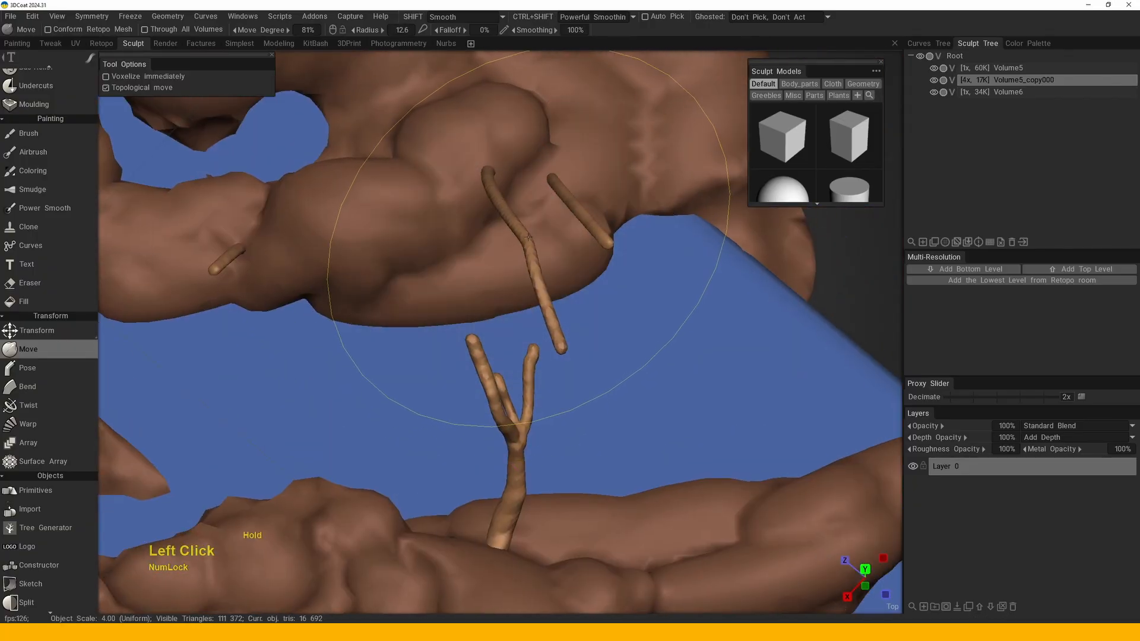
{"action": "left_click", "coordinate": [570, 196]}
{"action": "middle_click_drag", "start_coordinate": [570, 196], "coordinate": [463, 348]}
{"action": "right_click_drag", "start_coordinate": [463, 349], "coordinate": [433, 279]}
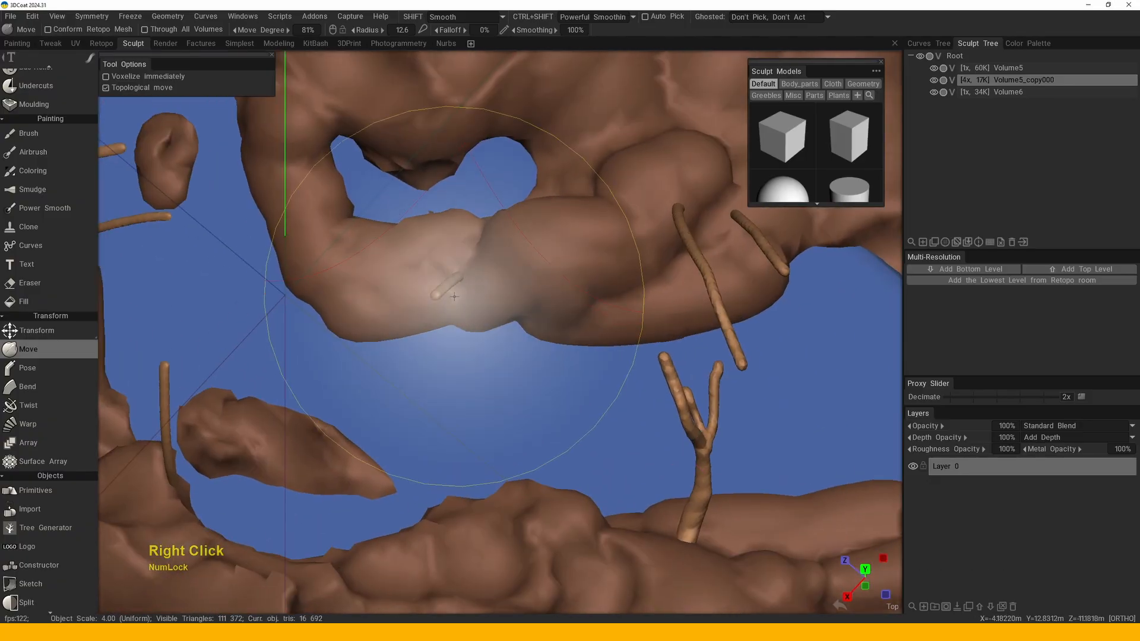
{"action": "left_click", "coordinate": [452, 280]}
- Bend the clustered poles on the larger bank into irregular curves with the Move tool
{"action": "middle_click_drag", "start_coordinate": [458, 292], "coordinate": [285, 305]}
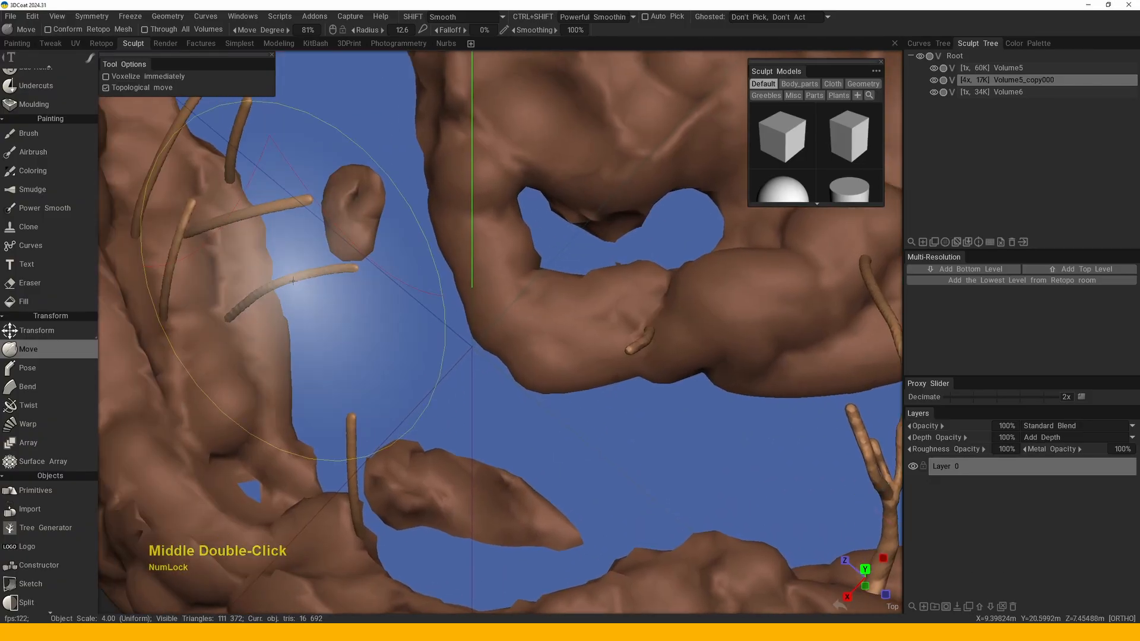
{"action": "key", "text": "f"}
{"action": "left_click_drag", "start_coordinate": [286, 306], "coordinate": [323, 340], "text": "alt"}
{"action": "middle_click_drag", "start_coordinate": [298, 360], "coordinate": [338, 320]}
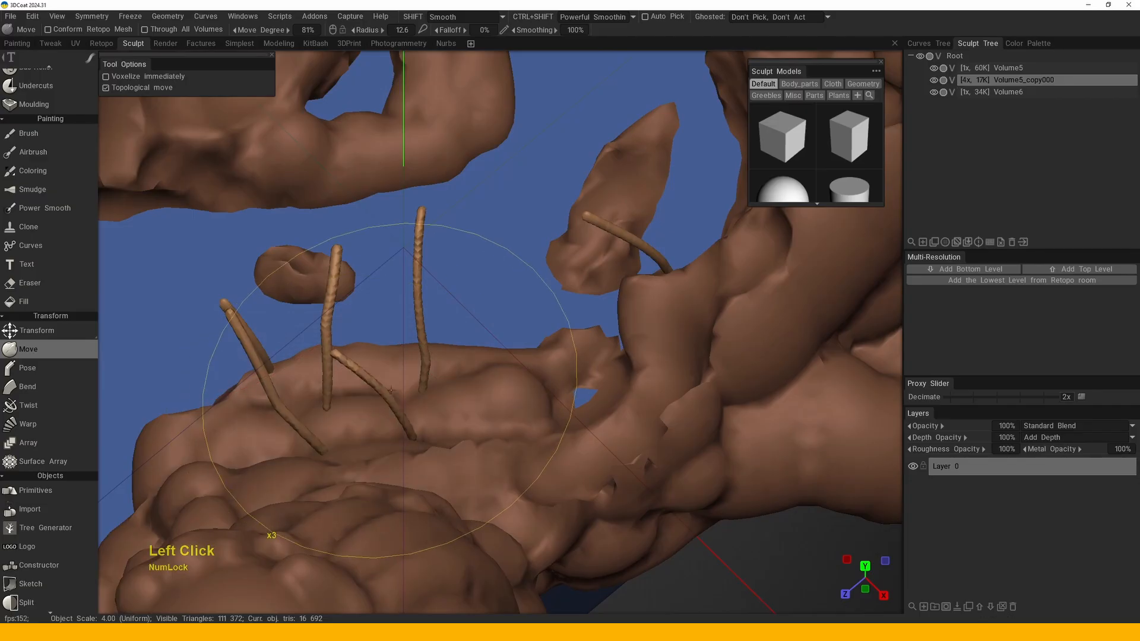
- Inspect the reshaped poles and forked trunk on both banks from around the whole scene
{"action": "right_click_drag", "start_coordinate": [713, 309], "coordinate": [511, 297]}
{"action": "left_click_drag", "start_coordinate": [511, 297], "coordinate": [571, 273], "text": "alt"}
{"action": "middle_click_drag", "start_coordinate": [570, 274], "coordinate": [665, 320]}
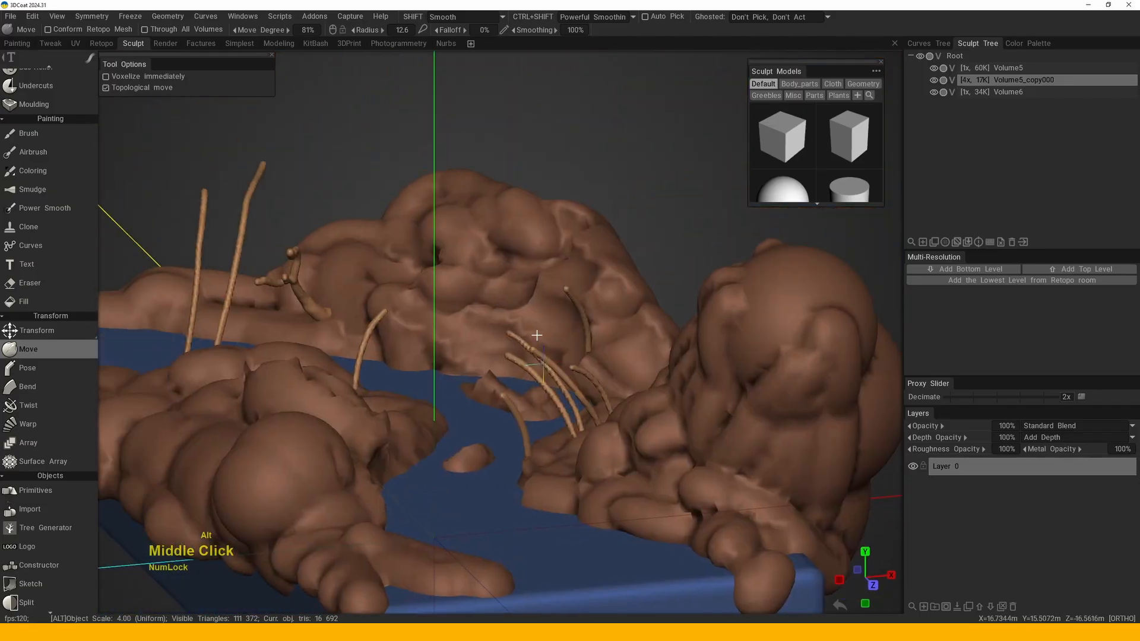
{"action": "middle_click_drag", "start_coordinate": [461, 366], "coordinate": [483, 350], "text": "alt"}
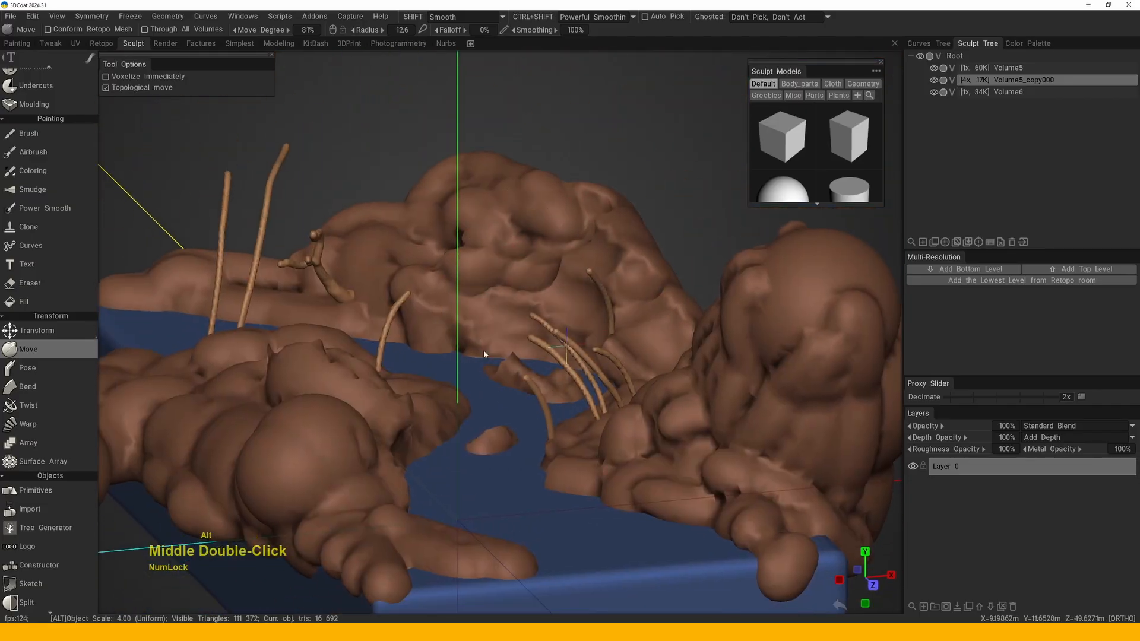
{"action": "mouse_move", "coordinate": [484, 351]}
{"action": "left_mouse_down", "text": "alt"}
{"action": "mouse_move", "coordinate": [535, 293]}
{"action": "mouse_move", "coordinate": [580, 267]}
{"action": "left_mouse_up", "text": "alt"}
{"action": "right_click_drag", "start_coordinate": [580, 267], "coordinate": [474, 306], "text": "alt"}
{"action": "left_click_drag", "start_coordinate": [474, 306], "coordinate": [544, 326]}
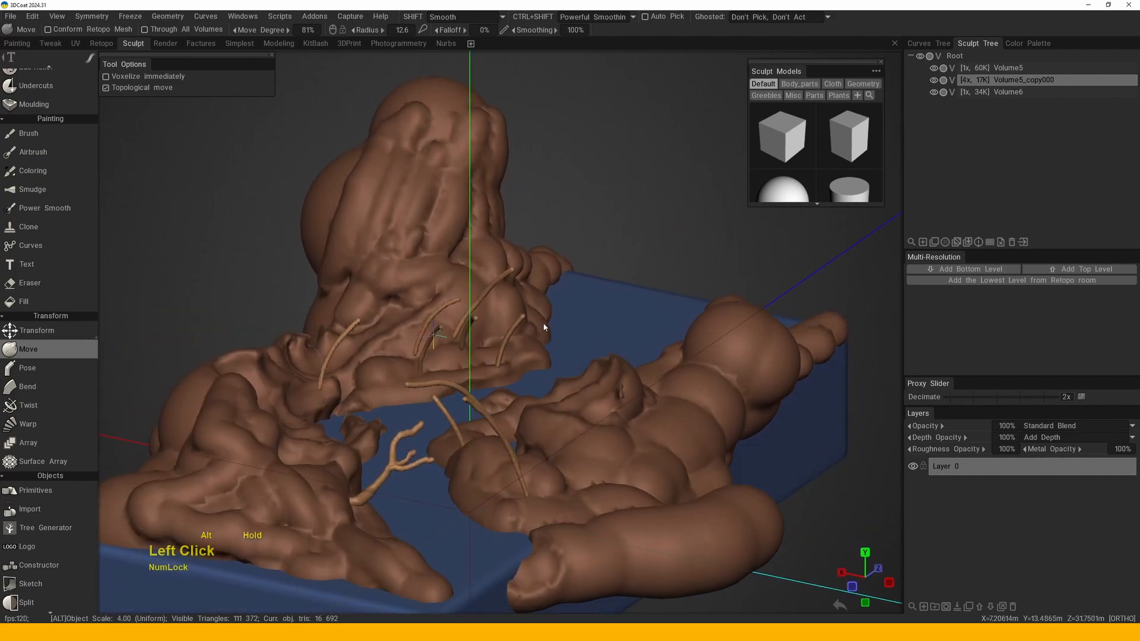
{"action": "middle_click_drag", "start_coordinate": [545, 326], "coordinate": [509, 331]}
{"action": "right_click_drag", "start_coordinate": [509, 331], "coordinate": [509, 356]}
- Draw a thick, wavy branch with the Sphere brush beside the large round boulder on the smaller bank
{"action": "key", "text": "space"}
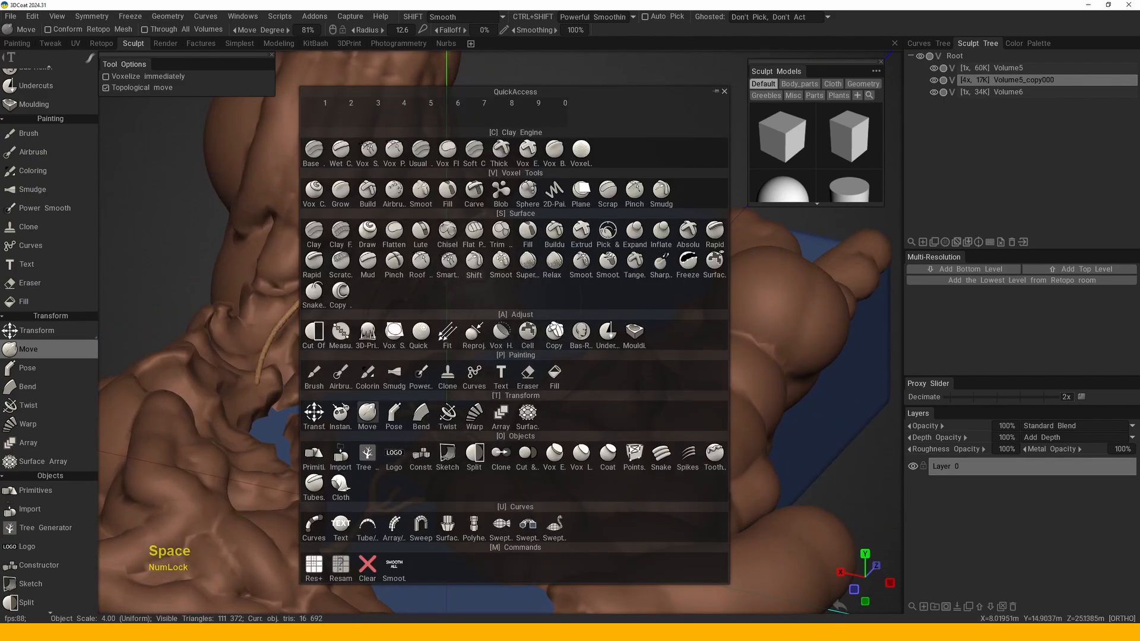
{"action": "left_click", "coordinate": [530, 206]}
{"action": "left_click_drag", "start_coordinate": [530, 206], "coordinate": [523, 376]}
{"action": "right_click_drag", "start_coordinate": [522, 377], "coordinate": [508, 352]}
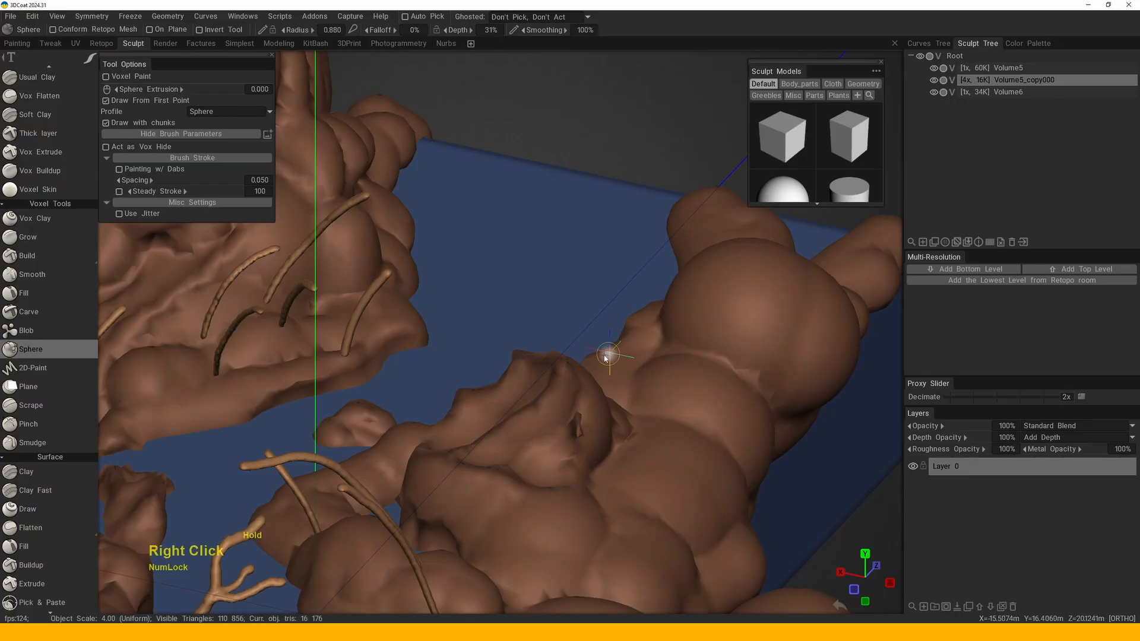
{"action": "mouse_move", "coordinate": [611, 345]}
{"action": "left_mouse_down", "text": "alt"}
{"action": "mouse_move", "coordinate": [588, 361]}
{"action": "mouse_move", "coordinate": [667, 372]}
{"action": "mouse_move", "coordinate": [628, 330]}
{"action": "mouse_move", "coordinate": [594, 330]}
{"action": "left_mouse_up", "text": "alt"}
{"action": "middle_click_drag", "start_coordinate": [593, 330], "coordinate": [493, 354]}
{"action": "left_click", "coordinate": [462, 346]}
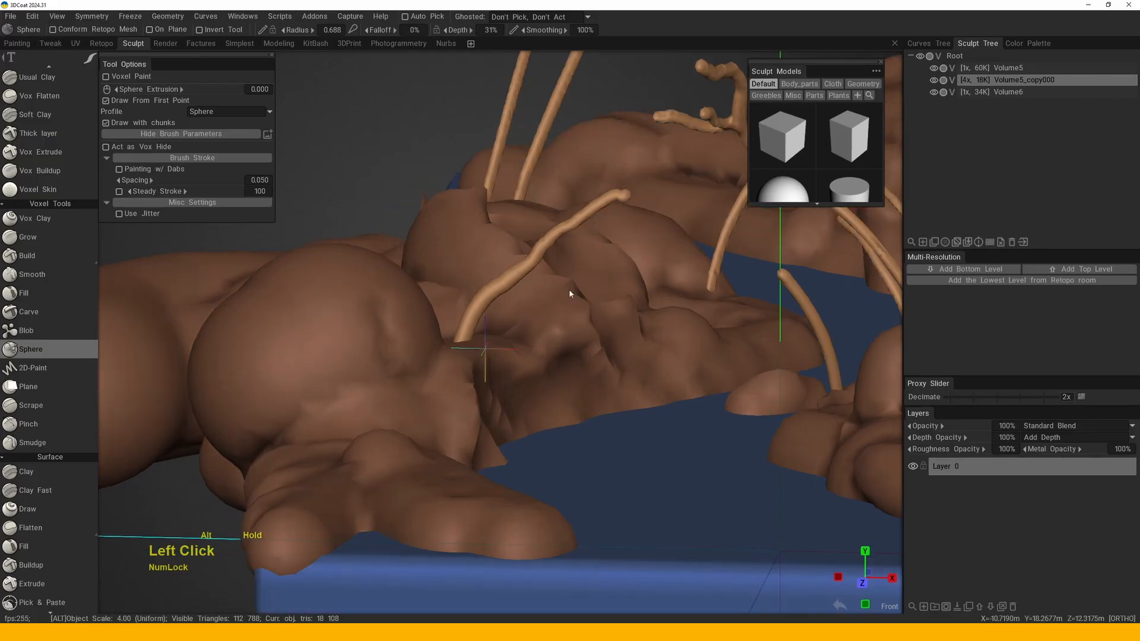
- Add a short side twig to the wavy branch and start a second branch beside the large round boulder with the Sphere brush
{"action": "mouse_move", "coordinate": [573, 292]}
{"action": "left_mouse_down", "text": "alt"}
{"action": "mouse_move", "coordinate": [517, 304]}
{"action": "mouse_move", "coordinate": [539, 335]}
{"action": "mouse_move", "coordinate": [563, 309]}
{"action": "left_mouse_up", "text": "alt"}
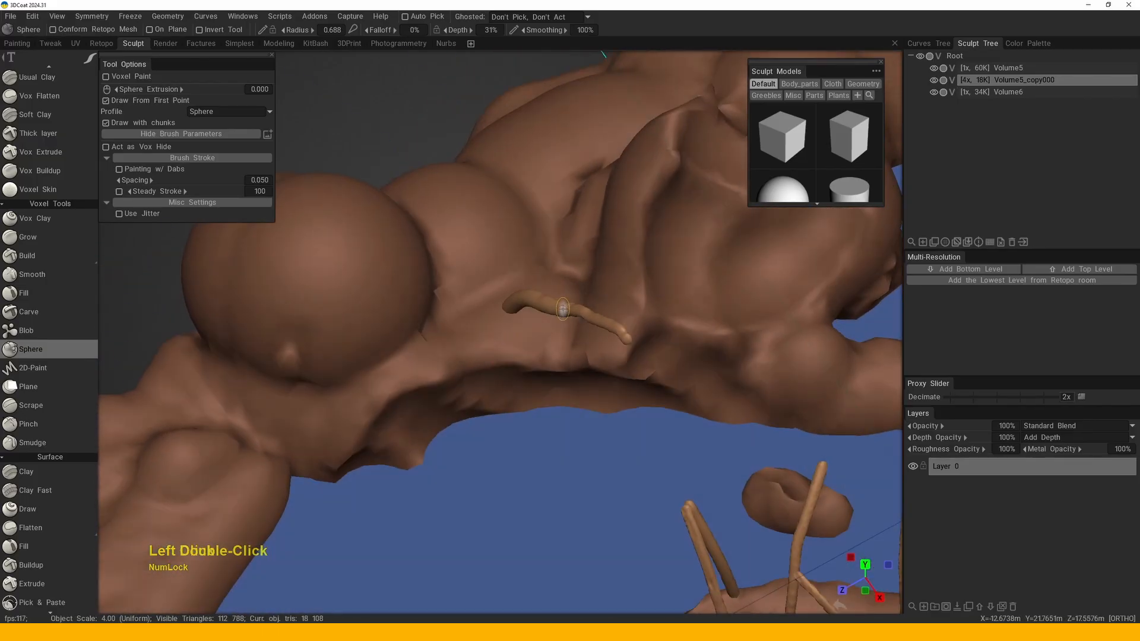
{"action": "left_click_drag", "start_coordinate": [542, 351], "coordinate": [539, 356]}
{"action": "mouse_move", "coordinate": [539, 355]}
{"action": "left_mouse_down", "text": "alt"}
{"action": "mouse_move", "coordinate": [418, 336]}
{"action": "mouse_move", "coordinate": [479, 404]}
{"action": "mouse_move", "coordinate": [479, 442]}
{"action": "left_mouse_up", "text": "alt"}
{"action": "middle_click_drag", "start_coordinate": [481, 442], "coordinate": [517, 416], "text": "alt"}
{"action": "right_click_drag", "start_coordinate": [516, 416], "coordinate": [559, 385], "text": "alt"}
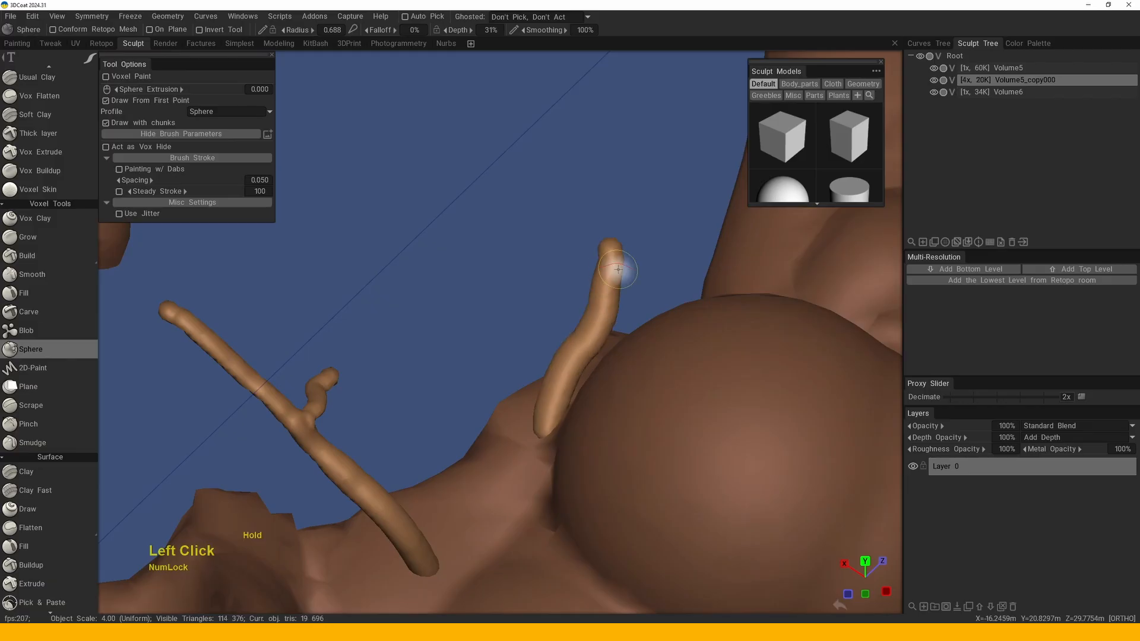
- Extend the second branch beside the large round boulder with a bent, forking end using the Sphere brush
{"action": "left_click_drag", "start_coordinate": [618, 269], "coordinate": [601, 369], "text": "alt"}
{"action": "left_click_drag", "start_coordinate": [679, 363], "coordinate": [676, 242]}
{"action": "mouse_move", "coordinate": [568, 282]}
{"action": "middle_mouse_down"}
{"action": "mouse_move", "coordinate": [611, 376]}
{"action": "mouse_move", "coordinate": [390, 293]}
{"action": "middle_mouse_up"}
{"action": "left_click_drag", "start_coordinate": [328, 223], "coordinate": [509, 265], "text": "alt"}
{"action": "right_click_drag", "start_coordinate": [509, 265], "coordinate": [519, 257], "text": "alt"}
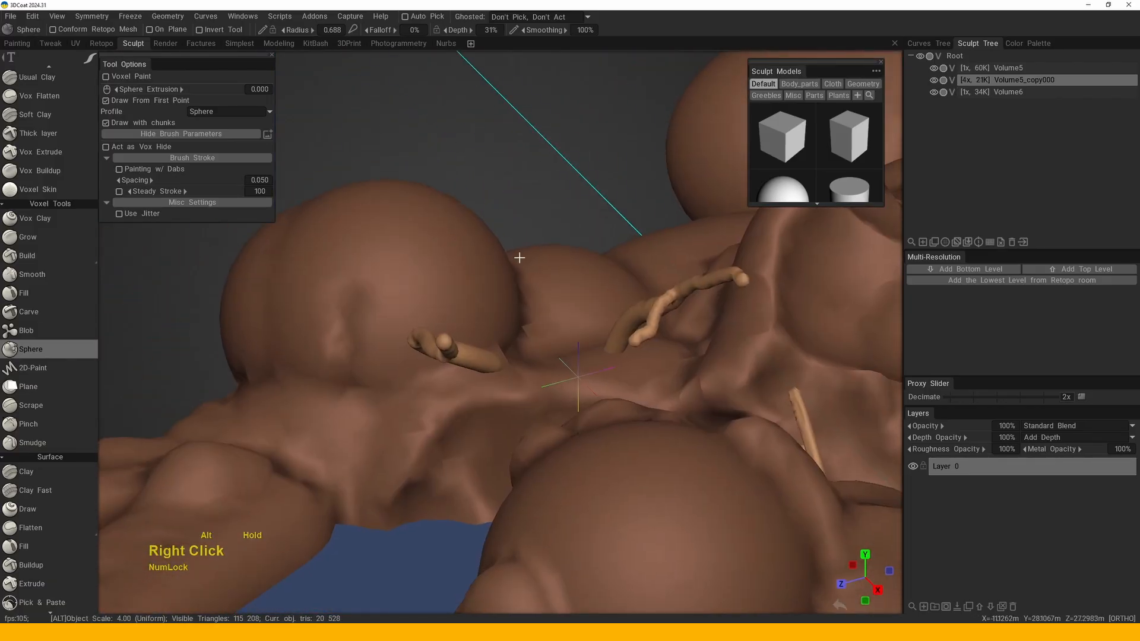
{"action": "left_click_drag", "start_coordinate": [519, 257], "coordinate": [485, 356], "text": "alt"}
{"action": "mouse_move", "coordinate": [485, 356]}
{"action": "left_mouse_down", "text": "alt"}
{"action": "mouse_move", "coordinate": [476, 412]}
{"action": "mouse_move", "coordinate": [410, 416]}
{"action": "left_mouse_up", "text": "alt"}
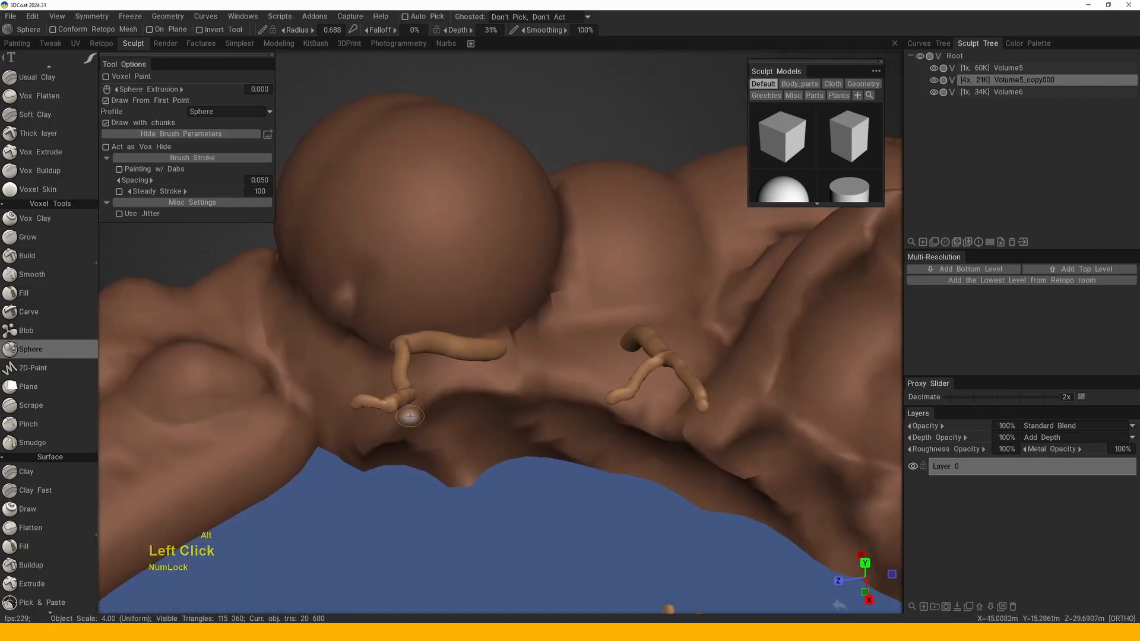
- Add thinner twigs to the end of the boulder-side branch, reducing the Sphere brush radius to 0.507
{"action": "middle_click_drag", "start_coordinate": [402, 469], "coordinate": [555, 387]}
{"action": "right_click_drag", "start_coordinate": [555, 387], "coordinate": [561, 356]}
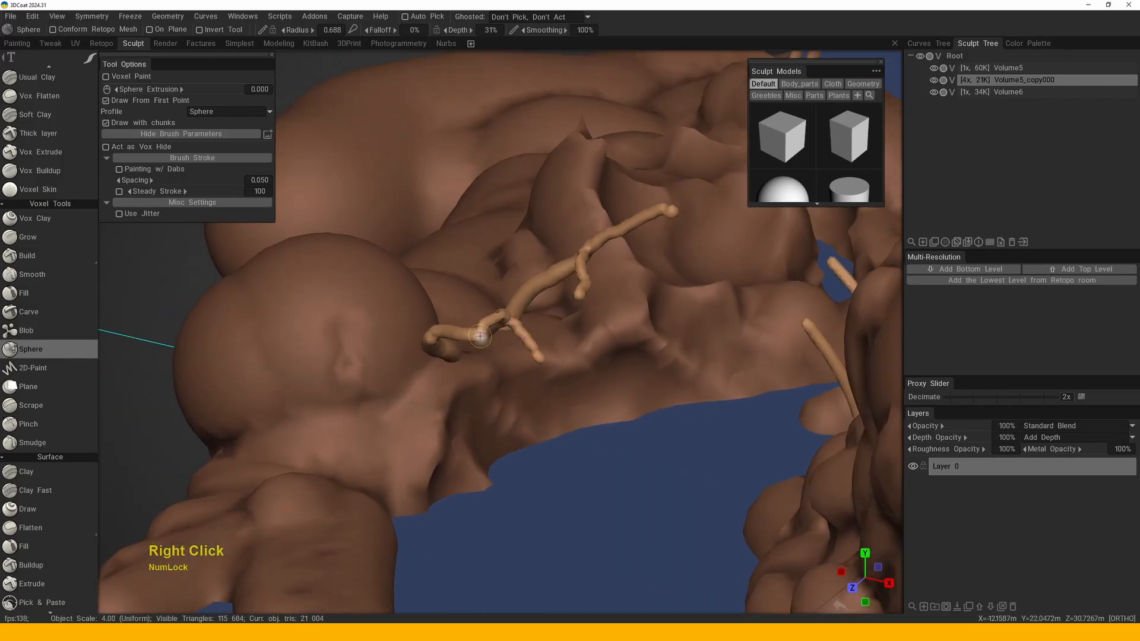
{"action": "mouse_move", "coordinate": [561, 356]}
{"action": "left_mouse_down", "text": "alt"}
{"action": "mouse_move", "coordinate": [572, 326]}
{"action": "mouse_move", "coordinate": [706, 371]}
{"action": "mouse_move", "coordinate": [564, 357]}
{"action": "left_mouse_up", "text": "alt"}
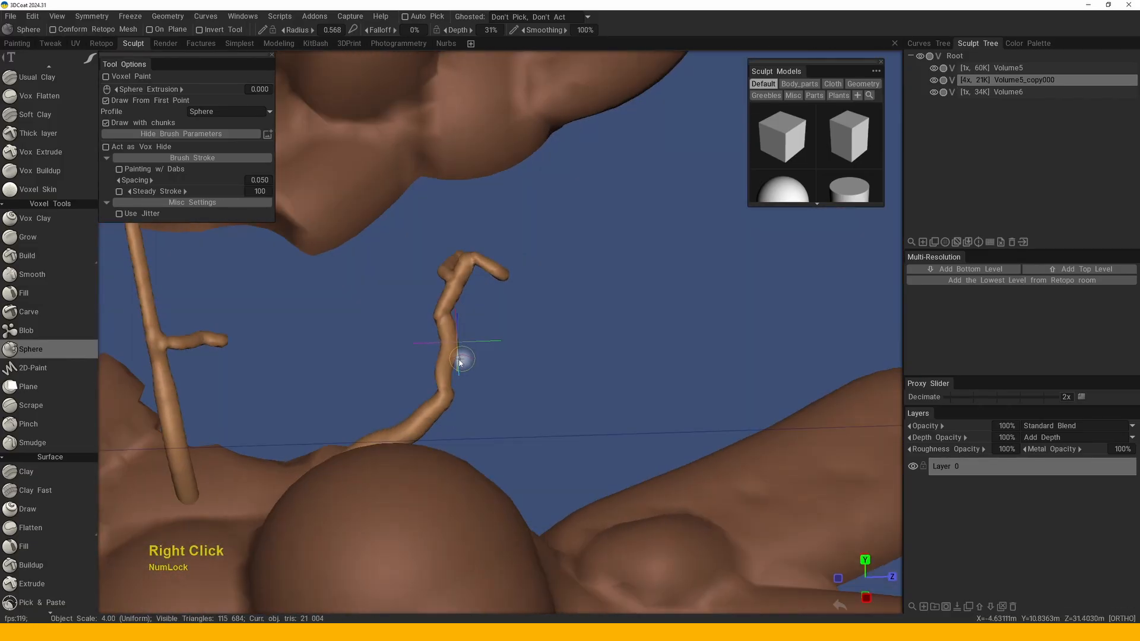
{"action": "left_click_drag", "start_coordinate": [461, 362], "coordinate": [465, 369], "text": "alt"}
{"action": "middle_click_drag", "start_coordinate": [464, 370], "coordinate": [483, 312], "text": "alt"}
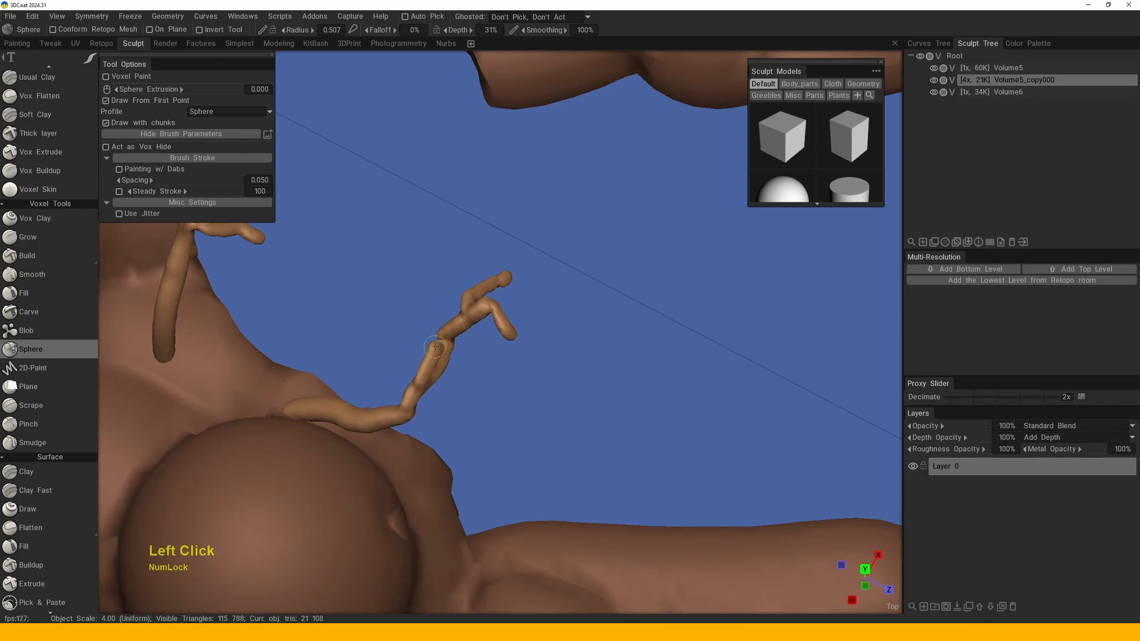
{"action": "mouse_move", "coordinate": [462, 213]}
{"action": "left_mouse_down", "text": "alt"}
{"action": "mouse_move", "coordinate": [461, 255]}
{"action": "mouse_move", "coordinate": [427, 272]}
{"action": "mouse_move", "coordinate": [497, 237]}
{"action": "mouse_move", "coordinate": [573, 270]}
{"action": "left_mouse_up", "text": "alt"}
{"action": "middle_click_drag", "start_coordinate": [572, 270], "coordinate": [550, 309], "text": "alt"}
{"action": "mouse_move", "coordinate": [551, 309]}
{"action": "left_mouse_down", "text": "alt"}
{"action": "mouse_move", "coordinate": [551, 340]}
{"action": "mouse_move", "coordinate": [584, 330]}
{"action": "left_mouse_up", "text": "alt"}
{"action": "right_click_drag", "start_coordinate": [477, 292], "coordinate": [479, 357], "text": "alt"}
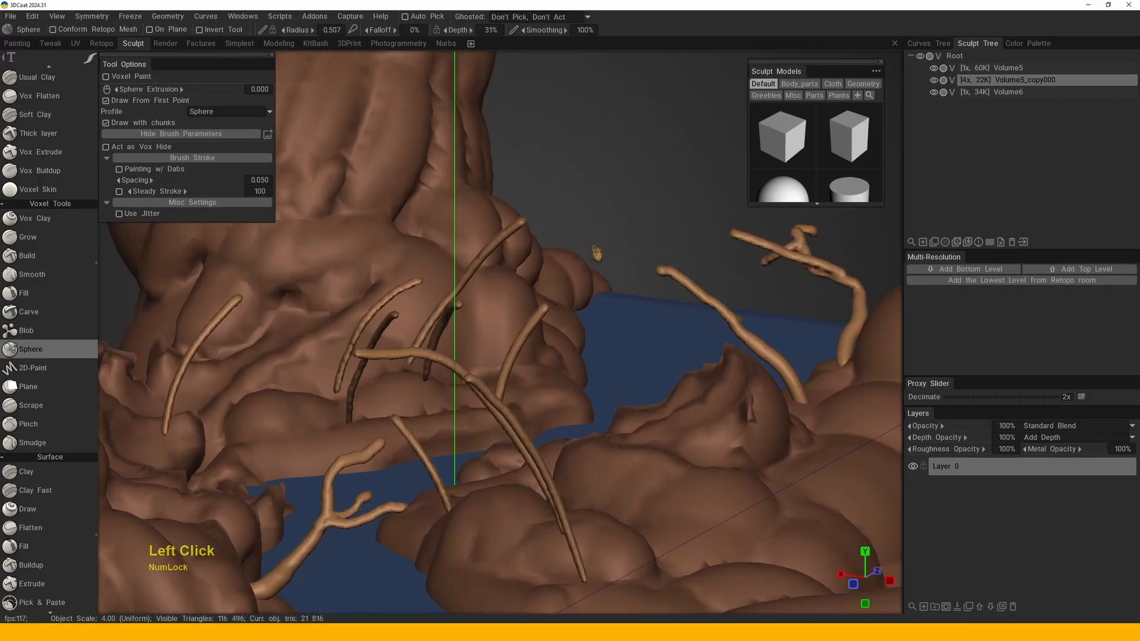
{"action": "mouse_move", "coordinate": [638, 166]}
{"action": "left_mouse_down", "text": "alt"}
{"action": "mouse_move", "coordinate": [564, 211]}
{"action": "mouse_move", "coordinate": [501, 209]}
{"action": "left_mouse_up", "text": "alt"}
{"action": "right_click_drag", "start_coordinate": [501, 209], "coordinate": [582, 333], "text": "alt"}
{"action": "left_click_drag", "start_coordinate": [582, 333], "coordinate": [629, 249], "text": "alt"}
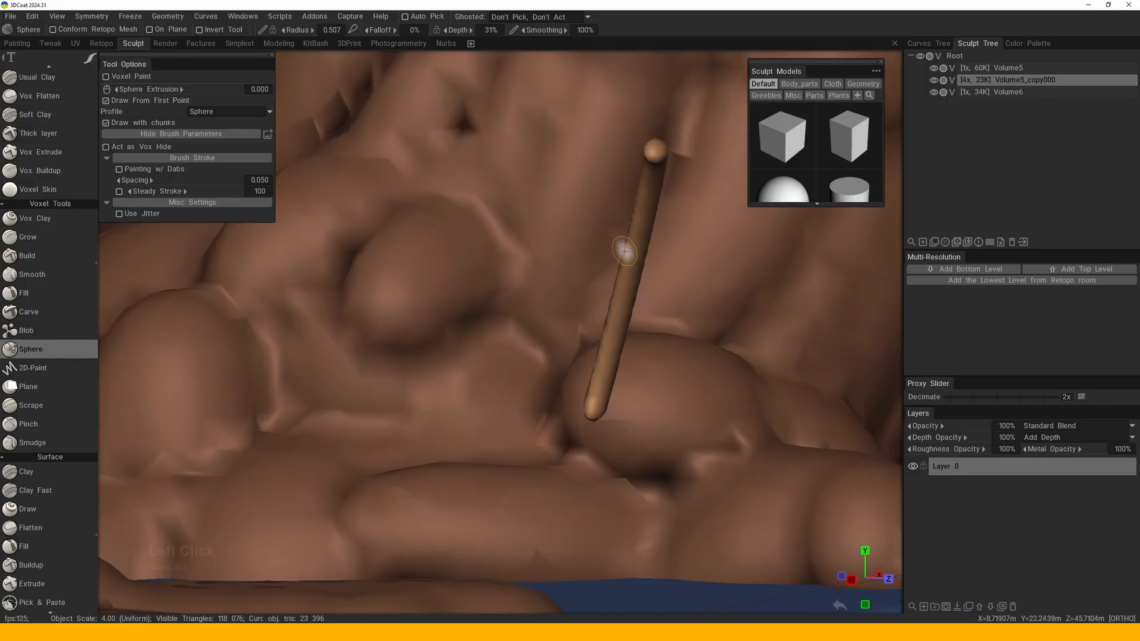
{"action": "right_click_drag", "start_coordinate": [564, 315], "coordinate": [533, 346], "text": "alt"}
{"action": "left_click_drag", "start_coordinate": [511, 346], "coordinate": [530, 384]}
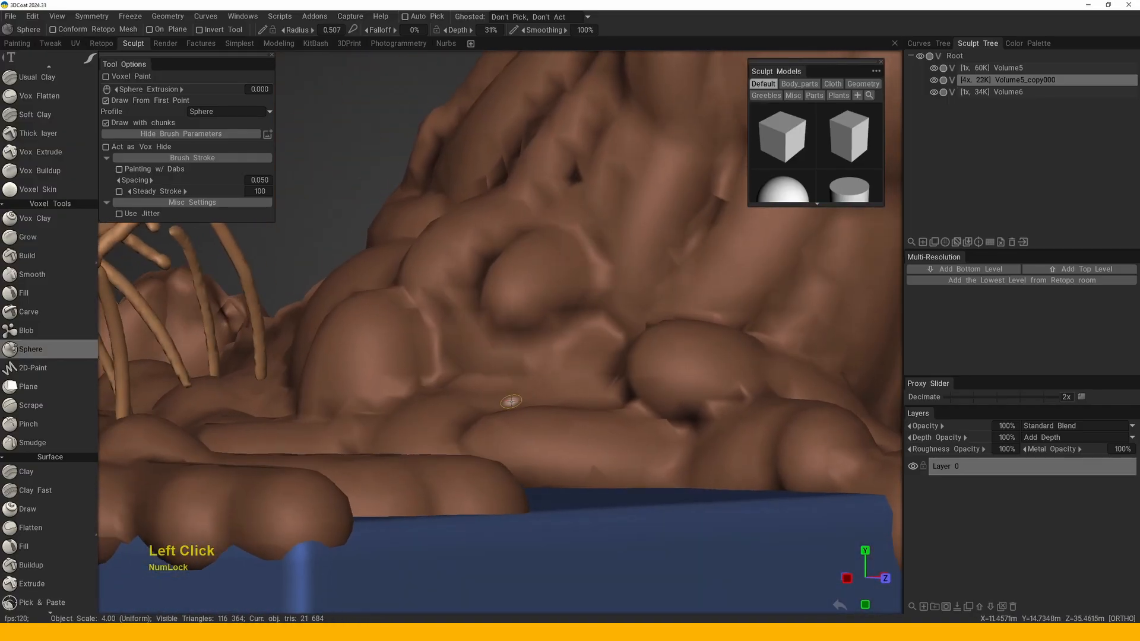
- Build a knobbly, beaded branch out of a bulbous base on the larger bank's lower slope with Sphere brush dabs
{"action": "right_click_drag", "start_coordinate": [530, 384], "coordinate": [520, 402]}
{"action": "mouse_move", "coordinate": [498, 374]}
{"action": "left_mouse_down"}
{"action": "mouse_move", "coordinate": [509, 387]}
{"action": "mouse_move", "coordinate": [497, 390]}
{"action": "left_mouse_up"}
{"action": "mouse_move", "coordinate": [497, 390]}
{"action": "right_mouse_down"}
{"action": "mouse_move", "coordinate": [499, 403]}
{"action": "mouse_move", "coordinate": [486, 369]}
{"action": "right_mouse_up"}
{"action": "mouse_move", "coordinate": [487, 369]}
{"action": "left_mouse_down", "text": "alt"}
{"action": "mouse_move", "coordinate": [502, 389]}
{"action": "mouse_move", "coordinate": [420, 364]}
{"action": "mouse_move", "coordinate": [430, 412]}
{"action": "mouse_move", "coordinate": [520, 441]}
{"action": "mouse_move", "coordinate": [603, 387]}
{"action": "mouse_move", "coordinate": [554, 388]}
{"action": "mouse_move", "coordinate": [428, 479]}
{"action": "mouse_move", "coordinate": [385, 357]}
{"action": "mouse_move", "coordinate": [453, 338]}
{"action": "mouse_move", "coordinate": [537, 376]}
{"action": "mouse_move", "coordinate": [673, 385]}
{"action": "left_mouse_up", "text": "alt"}
{"action": "left_click", "coordinate": [502, 388]}
{"action": "left_click", "coordinate": [461, 374]}
{"action": "left_click", "coordinate": [420, 364]}
{"action": "left_click", "coordinate": [430, 412]}
{"action": "left_click", "coordinate": [429, 418]}
{"action": "left_click", "coordinate": [585, 399]}
{"action": "left_click", "coordinate": [585, 399]}
{"action": "left_click", "coordinate": [554, 388]}
{"action": "left_click", "coordinate": [458, 465]}
{"action": "right_click_drag", "start_coordinate": [673, 384], "coordinate": [493, 330], "text": "alt"}
{"action": "left_click_drag", "start_coordinate": [493, 331], "coordinate": [491, 375], "text": "alt"}
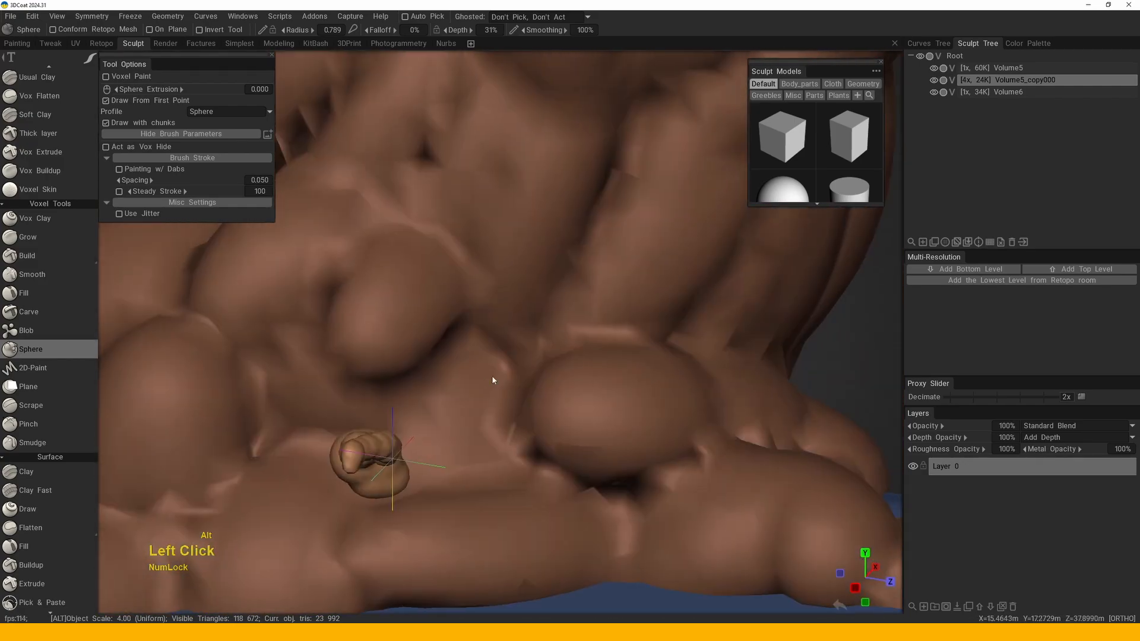
- Start a thick, beaded branch higher on the larger bank's rock face with a larger Sphere brush
{"action": "middle_click_drag", "start_coordinate": [491, 375], "coordinate": [520, 423], "text": "alt"}
{"action": "left_click_drag", "start_coordinate": [520, 423], "coordinate": [479, 374], "text": "alt"}
{"action": "right_click_drag", "start_coordinate": [479, 374], "coordinate": [497, 288], "text": "alt"}
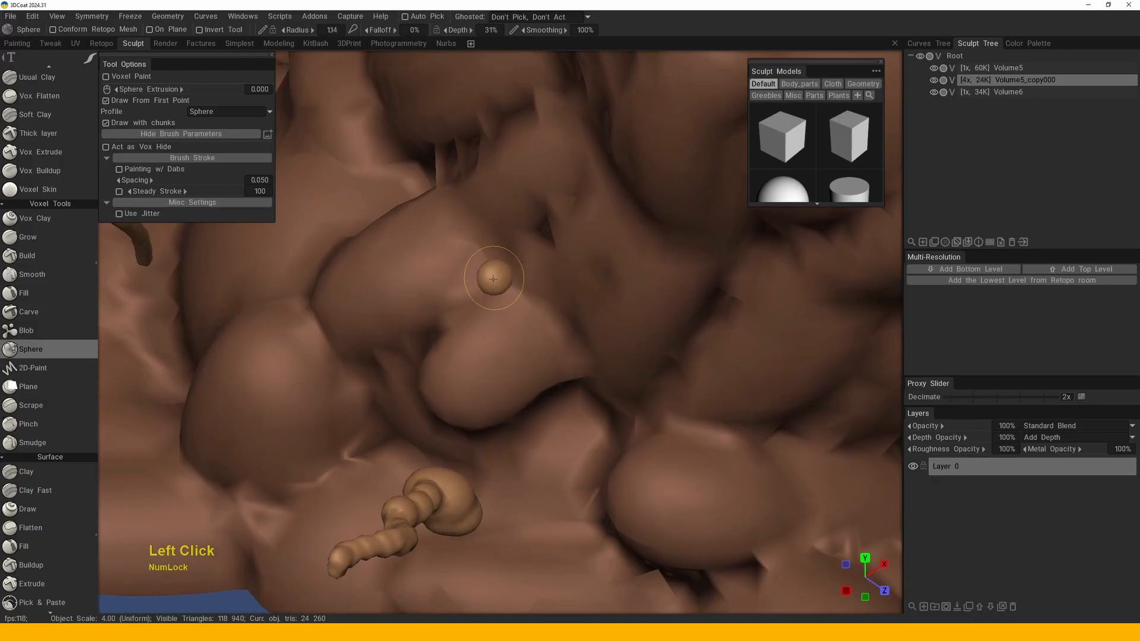
{"action": "left_click", "coordinate": [487, 282]}
{"action": "double_click", "coordinate": [484, 297]}
{"action": "left_click", "coordinate": [451, 302]}
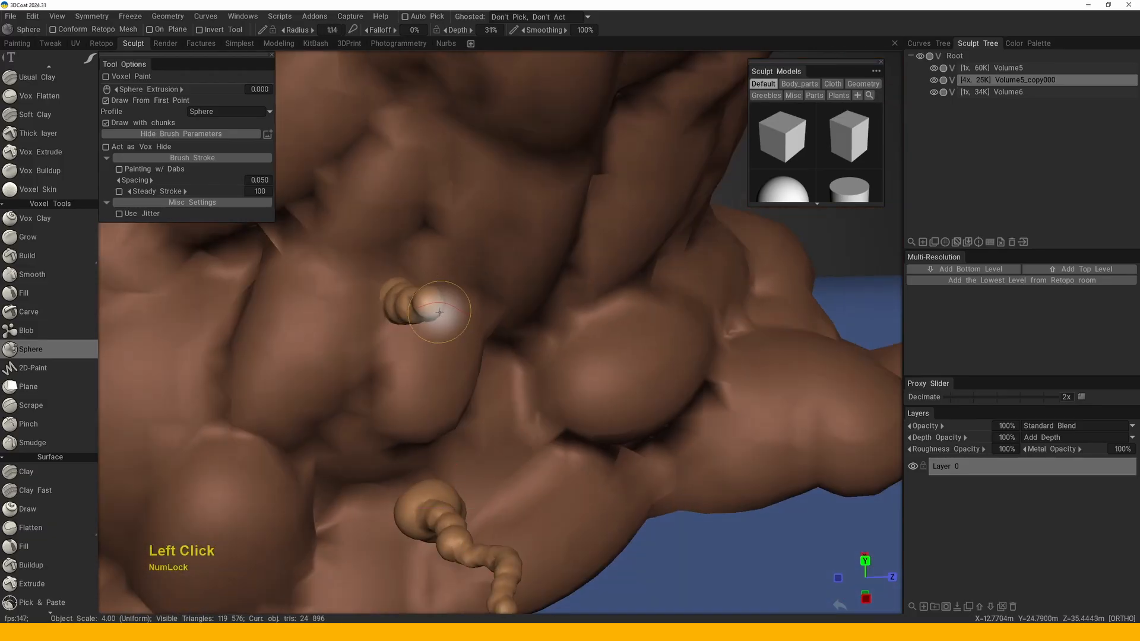
{"action": "mouse_move", "coordinate": [453, 320]}
{"action": "middle_mouse_down", "text": "alt"}
{"action": "mouse_move", "coordinate": [488, 328]}
{"action": "mouse_move", "coordinate": [453, 335]}
{"action": "middle_mouse_up", "text": "alt"}
{"action": "left_click", "coordinate": [452, 334]}
- Extend the upper beaded branch outward from the rock face with more Sphere brush dabs
{"action": "left_click_drag", "start_coordinate": [453, 351], "coordinate": [436, 254], "text": "alt"}
{"action": "left_click", "coordinate": [437, 254]}
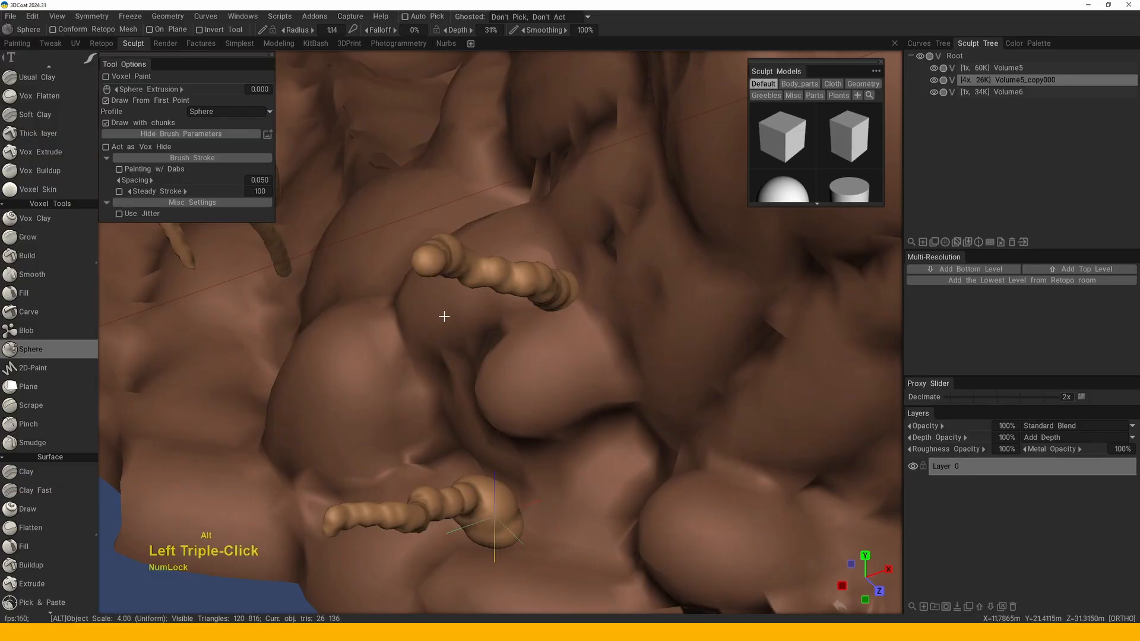
{"action": "left_click_drag", "start_coordinate": [444, 316], "coordinate": [465, 349], "text": "alt"}
{"action": "mouse_move", "coordinate": [440, 297]}
{"action": "left_mouse_down", "text": "alt"}
{"action": "mouse_move", "coordinate": [377, 297]}
{"action": "mouse_move", "coordinate": [430, 261]}
{"action": "mouse_move", "coordinate": [459, 299]}
{"action": "mouse_move", "coordinate": [535, 315]}
{"action": "left_mouse_up", "text": "alt"}
{"action": "left_click", "coordinate": [438, 293]}
{"action": "left_click", "coordinate": [431, 261]}
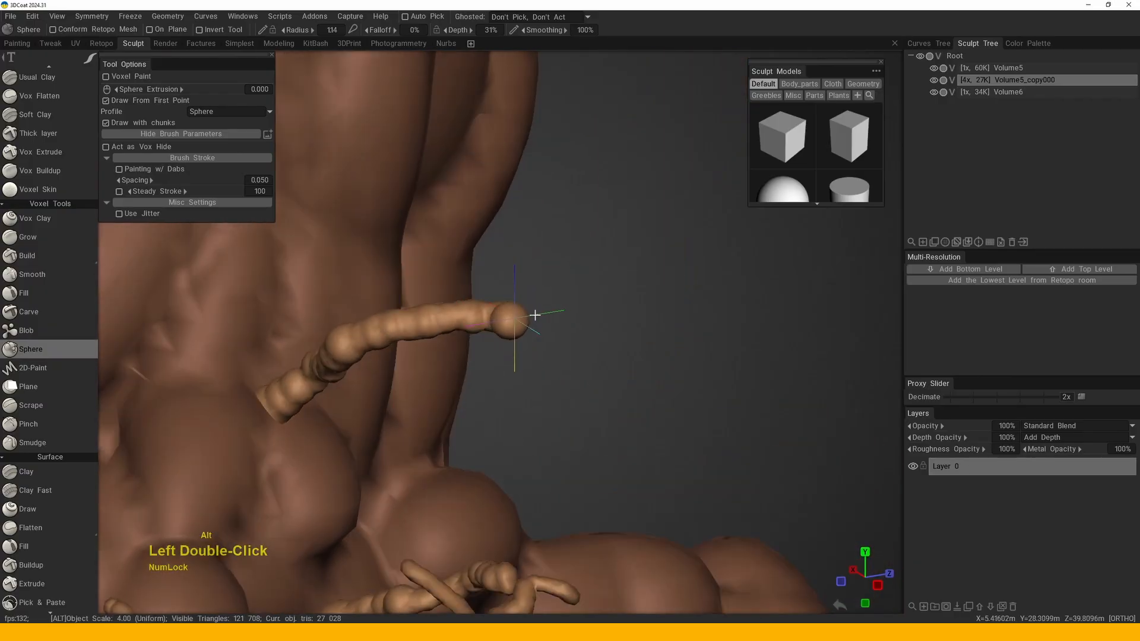
- Fork the upper branch with a thinner beaded side branch using a Sphere brush radius of 0.615
{"action": "left_click", "coordinate": [423, 335]}
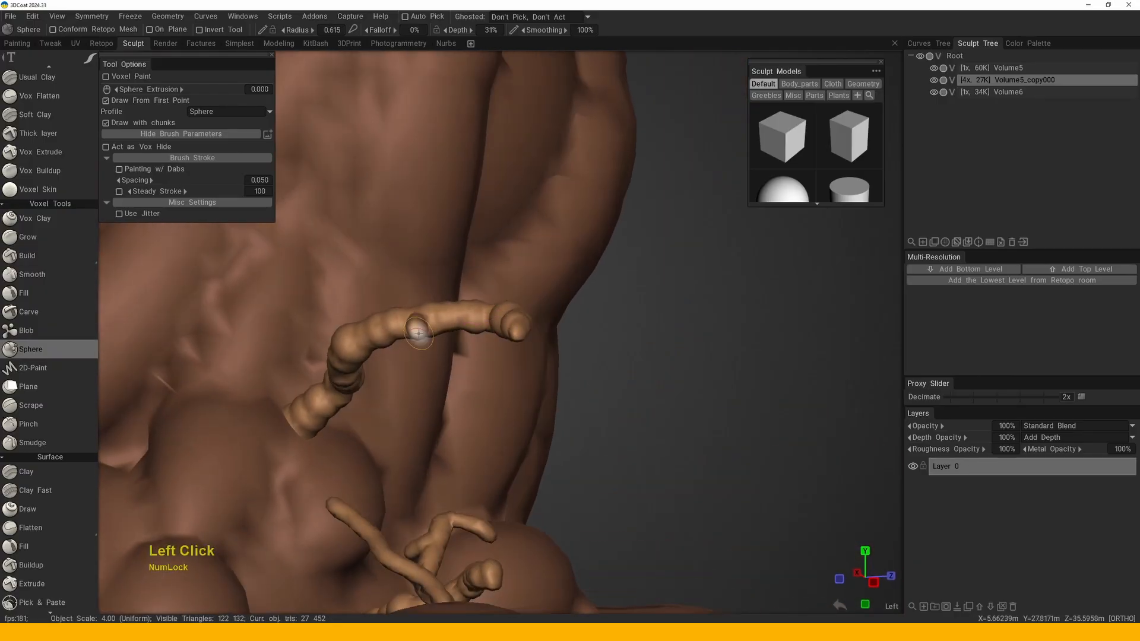
{"action": "left_click_drag", "start_coordinate": [434, 338], "coordinate": [425, 361], "text": "alt"}
{"action": "left_click_drag", "start_coordinate": [425, 361], "coordinate": [433, 380]}
{"action": "left_click_drag", "start_coordinate": [442, 389], "coordinate": [379, 290], "text": "alt"}
{"action": "left_click", "coordinate": [479, 403]}
{"action": "right_click_drag", "start_coordinate": [379, 290], "coordinate": [377, 303], "text": "alt"}
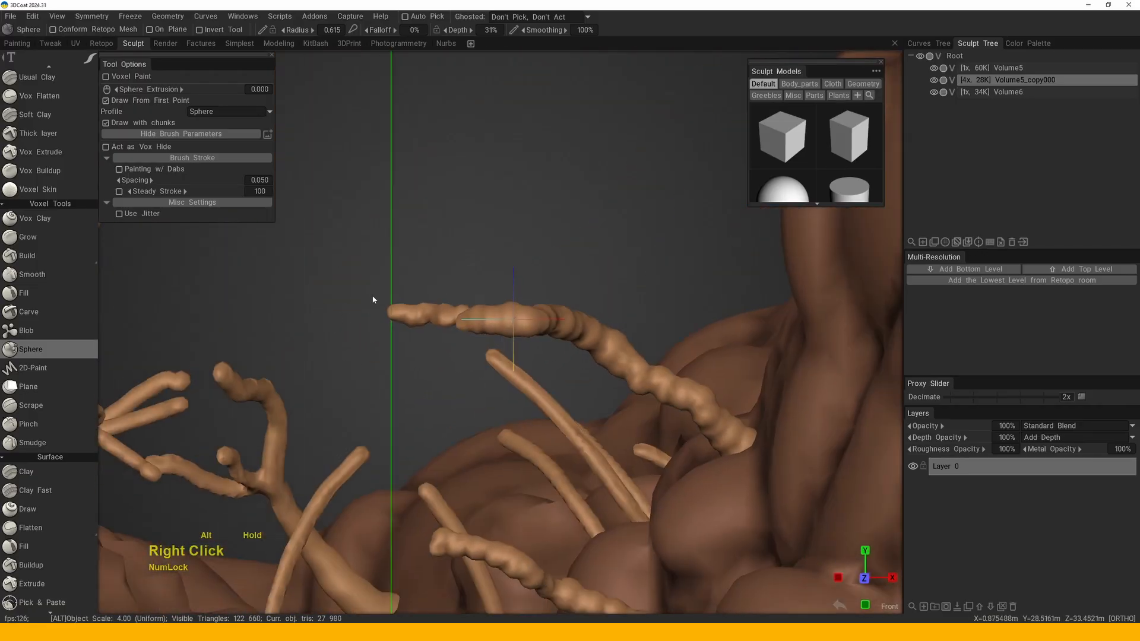
{"action": "left_click_drag", "start_coordinate": [377, 302], "coordinate": [459, 323], "text": "alt"}
{"action": "middle_click_drag", "start_coordinate": [459, 323], "coordinate": [423, 293], "text": "alt"}
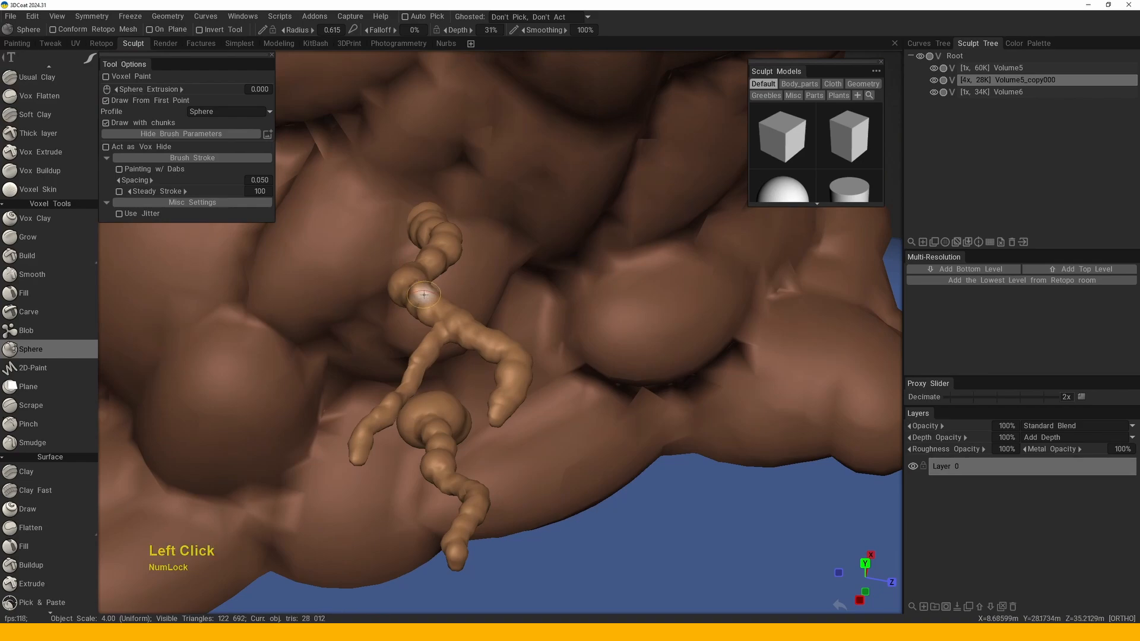
- Grow an upright, slim twig from the middle of the upper branch with small Sphere brush dabs
{"action": "left_click_drag", "start_coordinate": [433, 285], "coordinate": [423, 292], "text": "alt"}
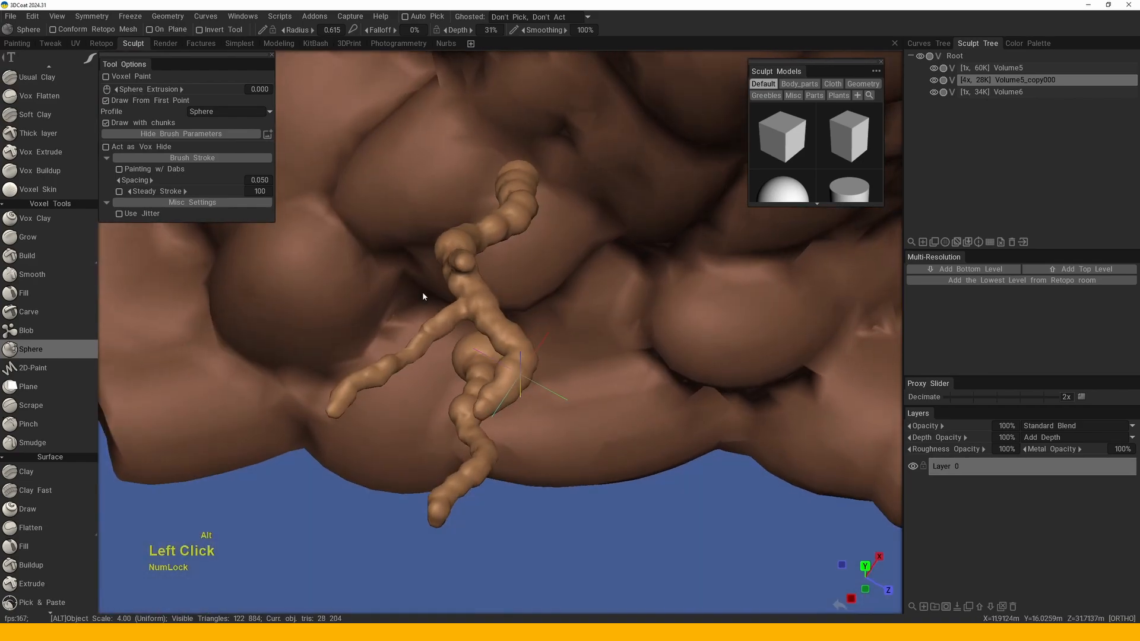
{"action": "left_click", "coordinate": [469, 255]}
{"action": "left_click_drag", "start_coordinate": [469, 255], "coordinate": [480, 270], "text": "alt"}
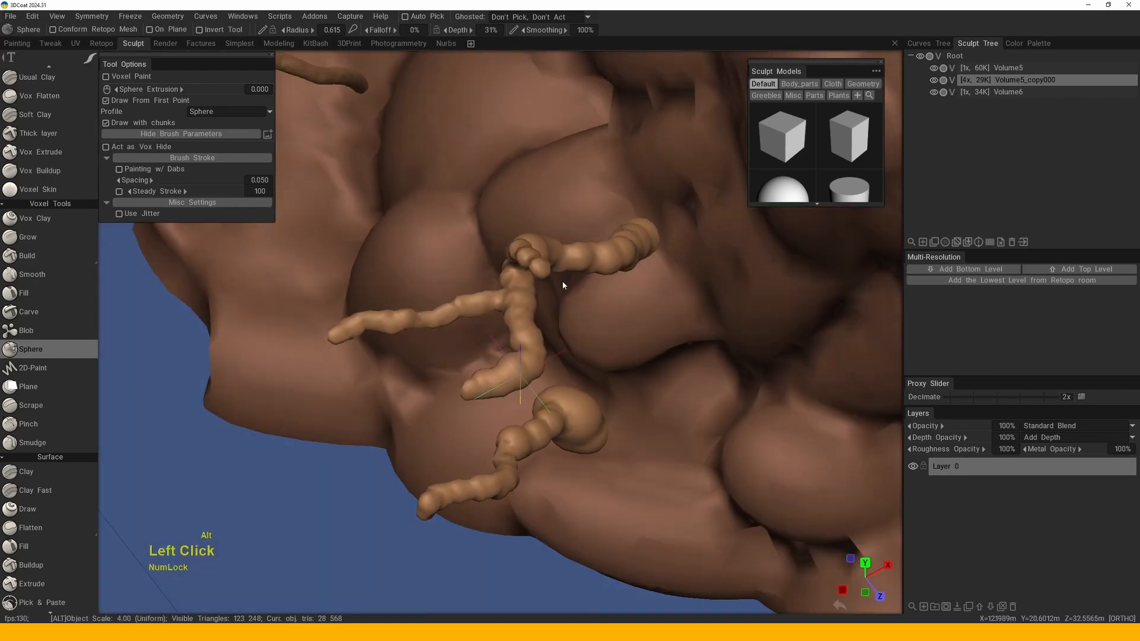
{"action": "left_click", "coordinate": [545, 276]}
{"action": "left_click", "coordinate": [539, 291]}
{"action": "left_click_drag", "start_coordinate": [552, 300], "coordinate": [522, 279], "text": "alt"}
{"action": "left_click", "coordinate": [511, 275]}
{"action": "right_click_drag", "start_coordinate": [523, 279], "coordinate": [528, 368], "text": "alt"}
{"action": "left_click_drag", "start_coordinate": [528, 368], "coordinate": [499, 311], "text": "alt"}
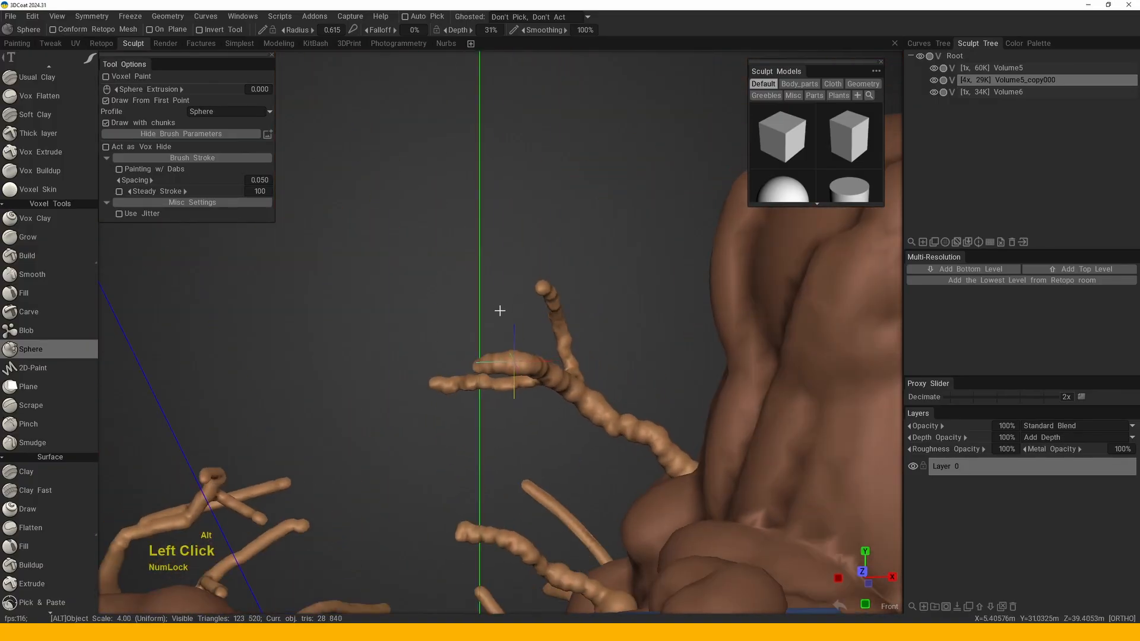
- Thicken the base of the upper branch with the Inflate tool at a radius of about 4.58
{"action": "right_click_drag", "start_coordinate": [499, 310], "coordinate": [527, 344], "text": "alt"}
{"action": "key", "text": "space"}
{"action": "left_click", "coordinate": [677, 242]}
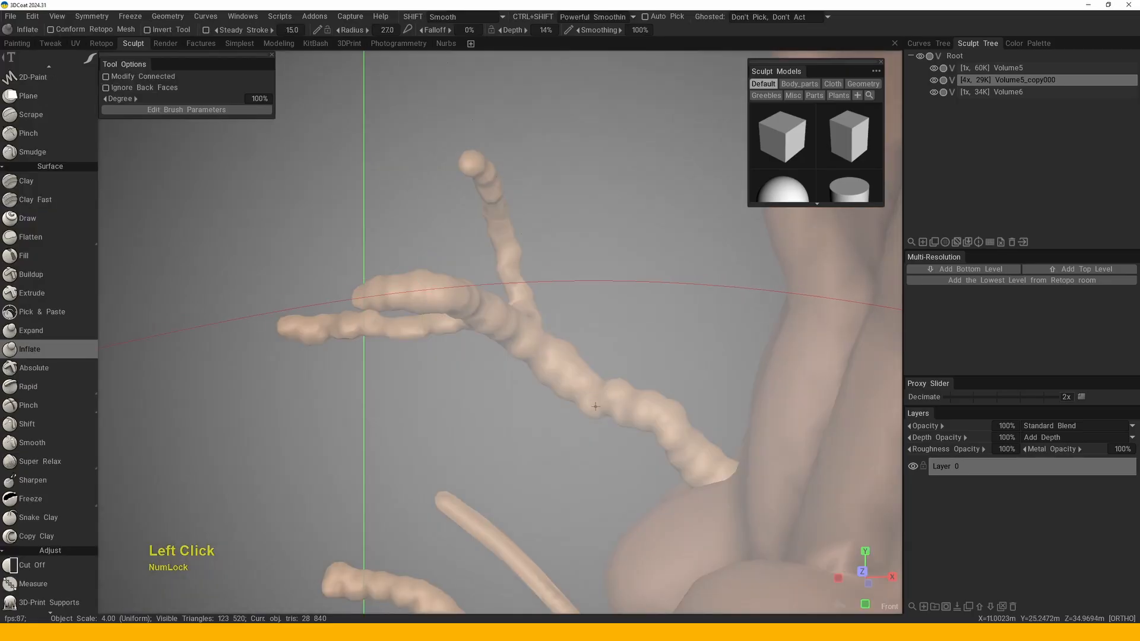
{"action": "right_click", "coordinate": [534, 393]}
{"action": "right_click_drag", "start_coordinate": [599, 380], "coordinate": [527, 376]}
{"action": "right_click_drag", "start_coordinate": [644, 418], "coordinate": [608, 415]}
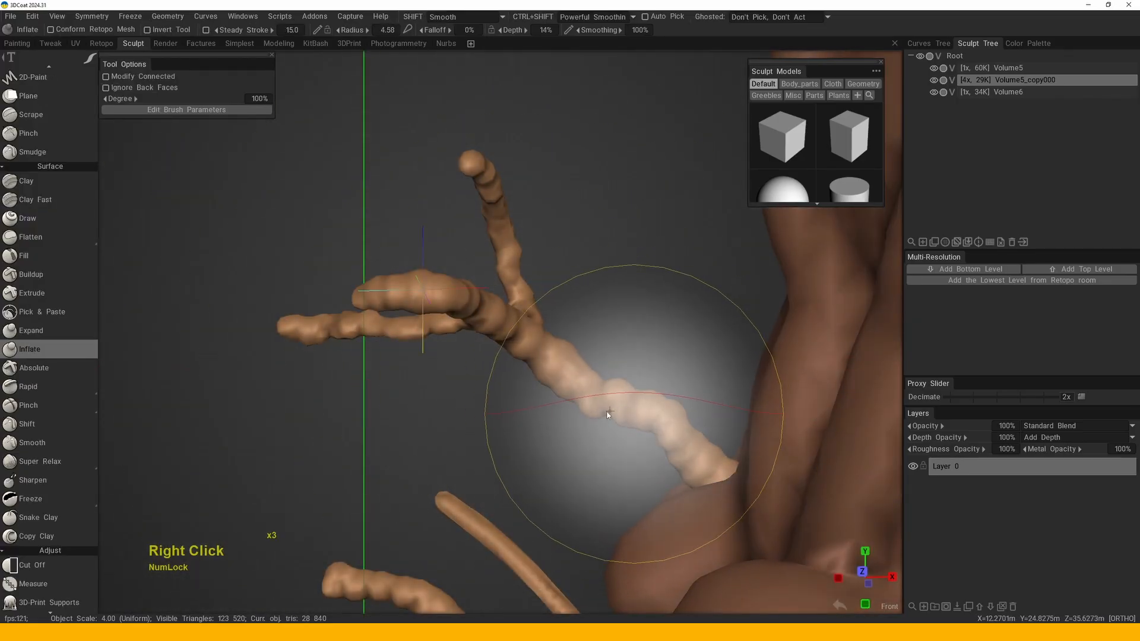
{"action": "mouse_move", "coordinate": [585, 400]}
{"action": "left_mouse_down", "text": "alt"}
{"action": "mouse_move", "coordinate": [570, 385]}
{"action": "mouse_move", "coordinate": [534, 394]}
{"action": "mouse_move", "coordinate": [463, 321]}
{"action": "left_mouse_up", "text": "alt"}
- Thin the tips of the upper branch's forks with inverted Inflate strokes at a radius of 2.42
{"action": "mouse_move", "coordinate": [445, 300]}
{"action": "right_mouse_down"}
{"action": "mouse_move", "coordinate": [392, 291]}
{"action": "mouse_move", "coordinate": [382, 266]}
{"action": "right_mouse_up"}
{"action": "left_click_drag", "start_coordinate": [380, 266], "coordinate": [370, 267], "text": "ctrl"}
{"action": "left_click", "coordinate": [458, 153], "text": "ctrl"}
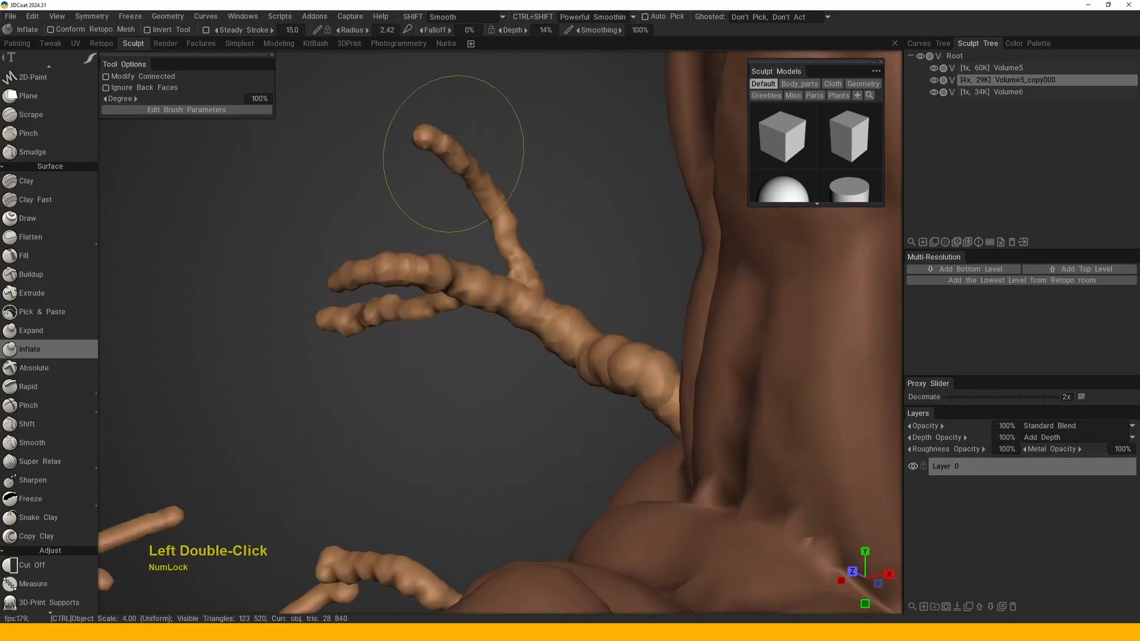
{"action": "left_click_drag", "start_coordinate": [343, 326], "coordinate": [392, 308], "text": "alt"}
{"action": "left_click", "coordinate": [436, 149], "text": "ctrl"}
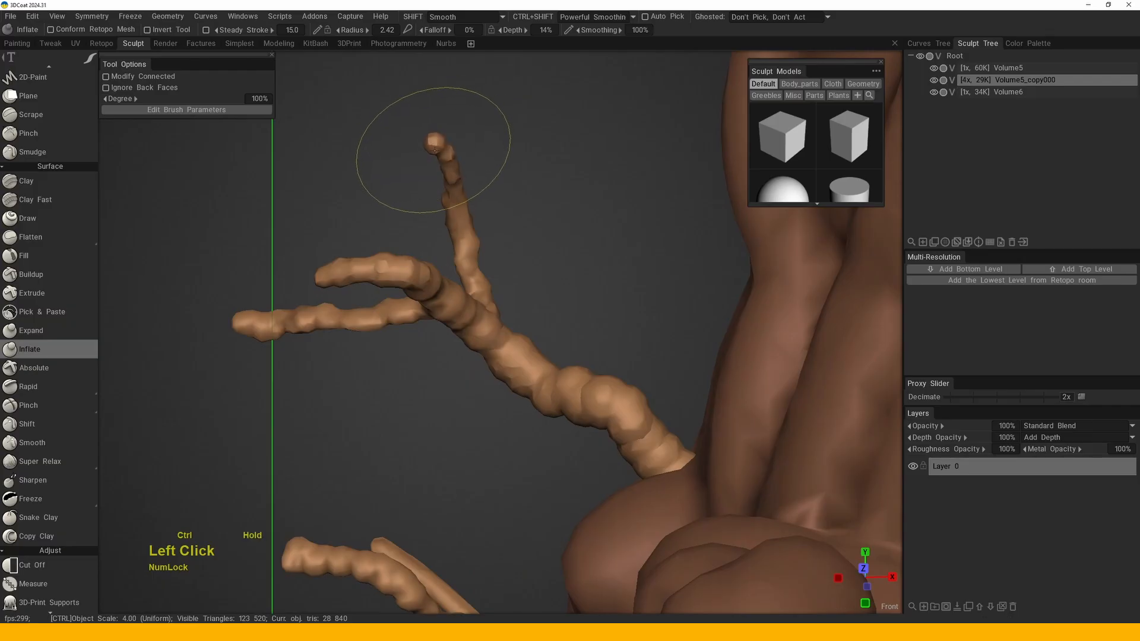
{"action": "left_click_drag", "start_coordinate": [225, 336], "coordinate": [257, 328], "text": "alt"}
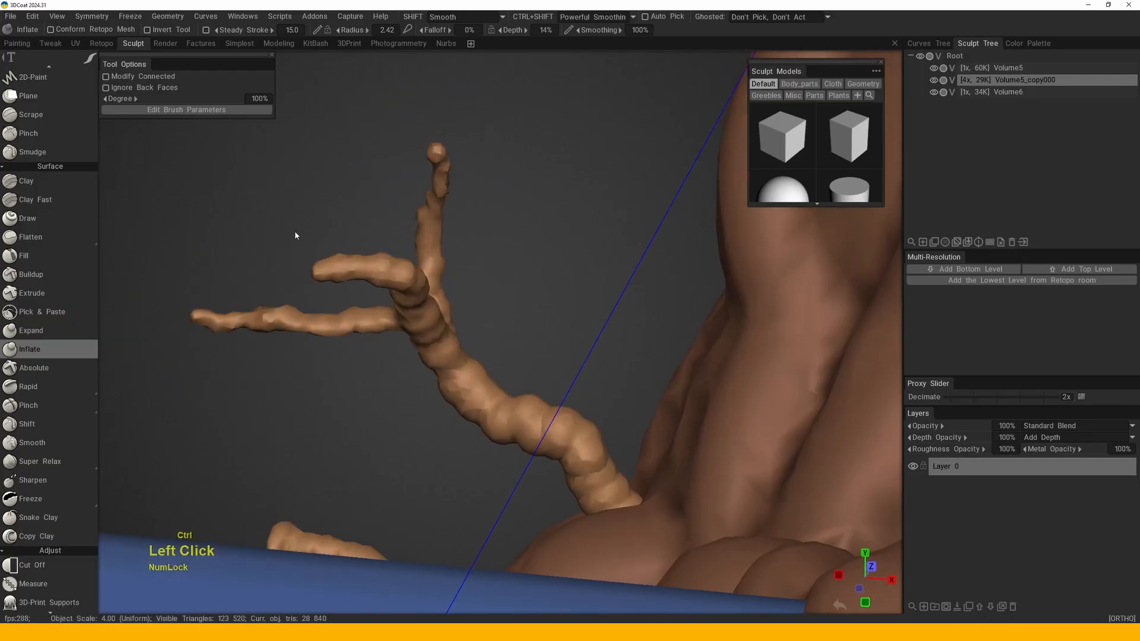
{"action": "key", "text": "Return"}
- Slim the remaining side twigs of the upper branch from the opposite side with inverted Inflate strokes
{"action": "right_click_drag", "start_coordinate": [295, 232], "coordinate": [448, 320], "text": "alt"}
{"action": "left_click_drag", "start_coordinate": [447, 321], "coordinate": [631, 334], "text": "alt"}
{"action": "middle_click_drag", "start_coordinate": [631, 334], "coordinate": [649, 335], "text": "alt"}
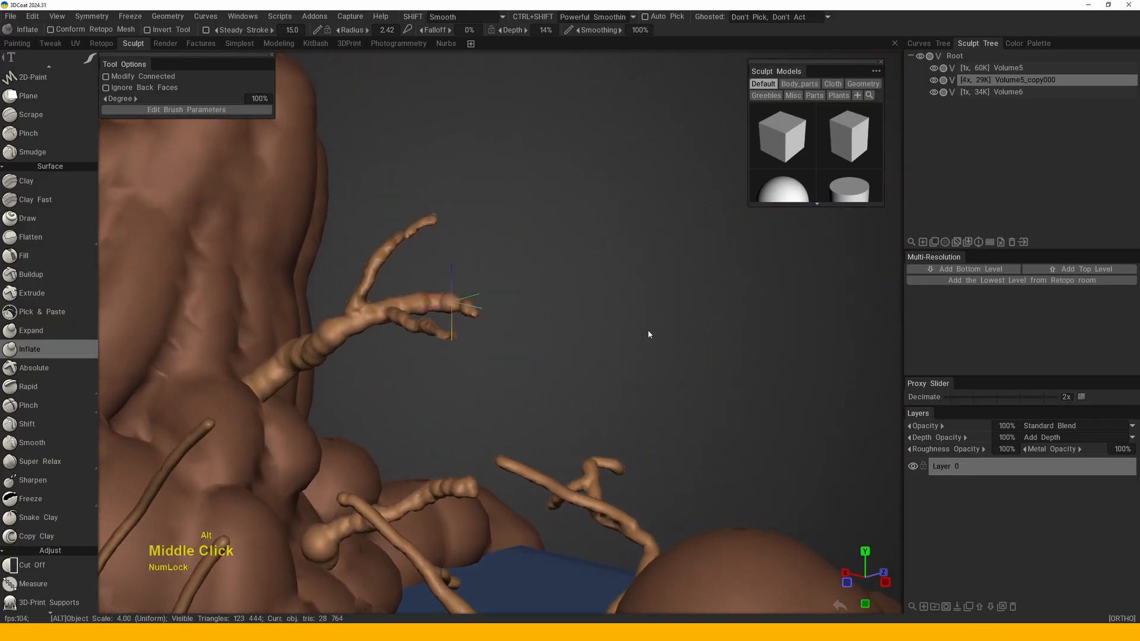
{"action": "left_click_drag", "start_coordinate": [649, 334], "coordinate": [458, 284], "text": "alt"}
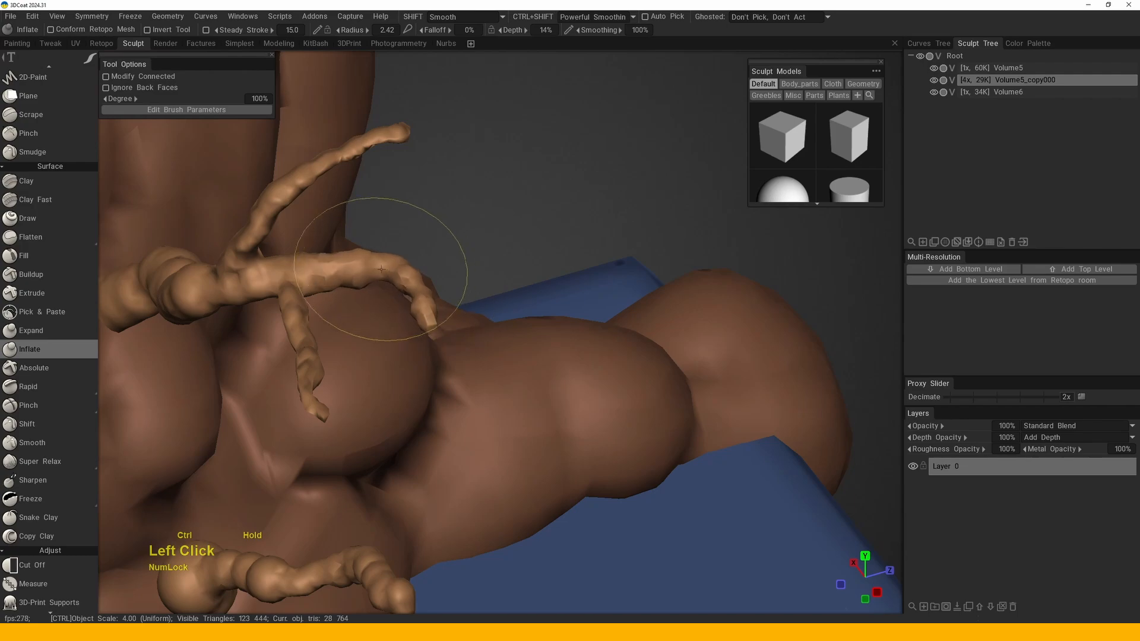
{"action": "mouse_move", "coordinate": [425, 329]}
{"action": "left_mouse_down", "text": "alt"}
{"action": "mouse_move", "coordinate": [496, 295]}
{"action": "mouse_move", "coordinate": [527, 257]}
{"action": "mouse_move", "coordinate": [374, 321]}
{"action": "left_mouse_up", "text": "alt"}
{"action": "mouse_move", "coordinate": [374, 321]}
{"action": "right_mouse_down", "text": "alt"}
{"action": "mouse_move", "coordinate": [341, 330]}
{"action": "mouse_move", "coordinate": [430, 274]}
{"action": "right_mouse_up", "text": "alt"}
- Inspect the branches and poles on both banks from around the whole scene
{"action": "left_click_drag", "start_coordinate": [431, 274], "coordinate": [416, 297], "text": "alt"}
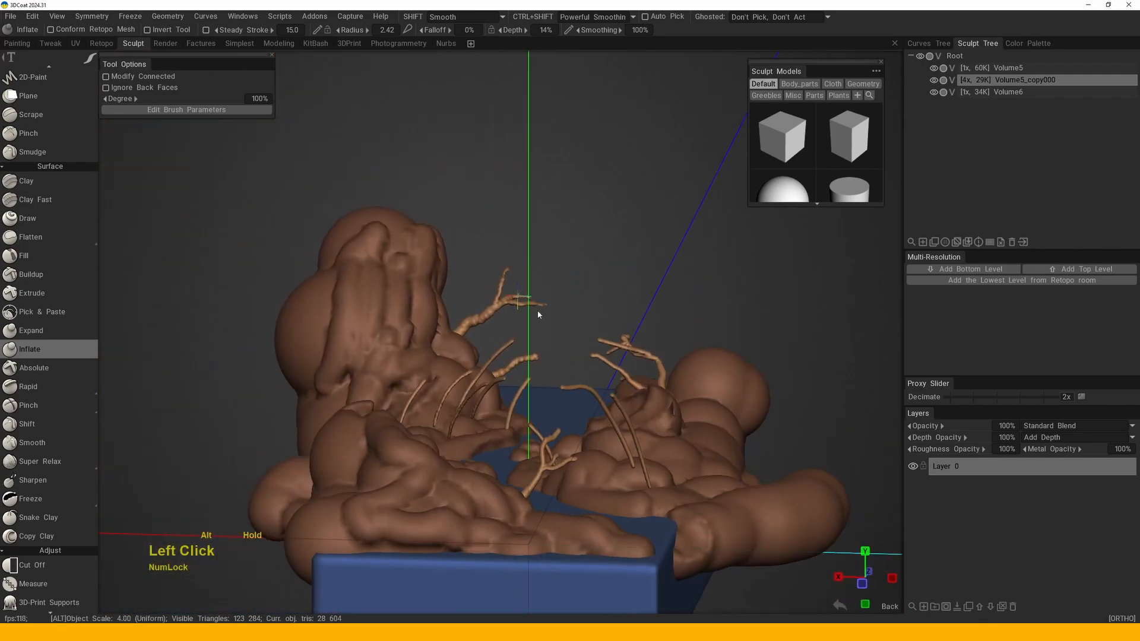
{"action": "right_click_drag", "start_coordinate": [416, 297], "coordinate": [410, 338], "text": "alt"}
{"action": "left_click_drag", "start_coordinate": [410, 338], "coordinate": [406, 359], "text": "alt"}
{"action": "middle_click_drag", "start_coordinate": [406, 359], "coordinate": [433, 335]}
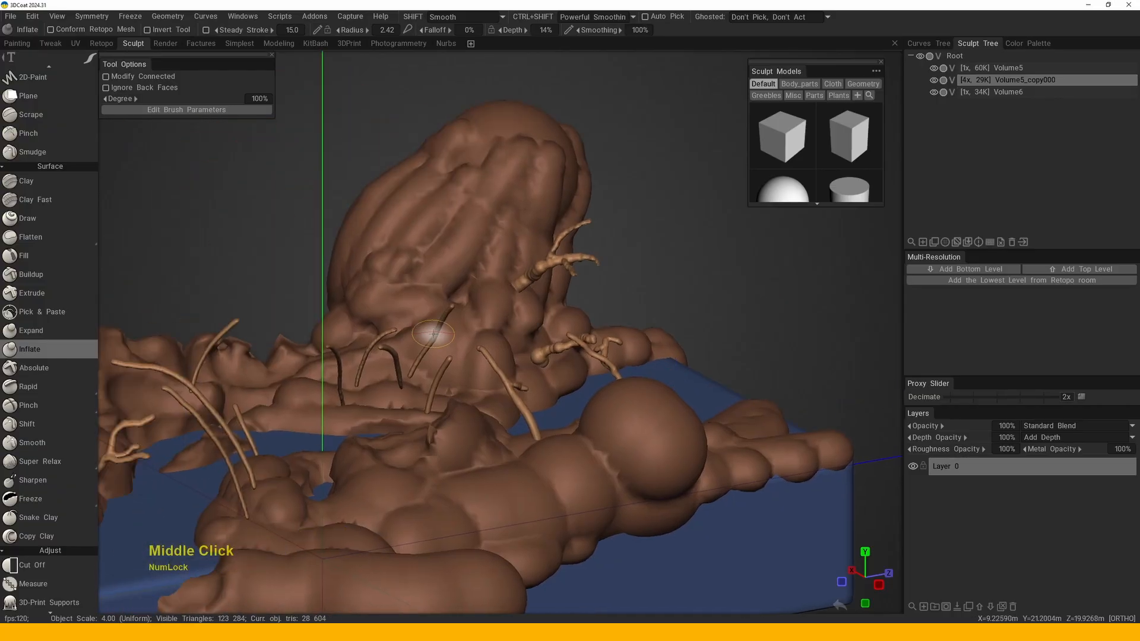
{"action": "right_click_drag", "start_coordinate": [411, 330], "coordinate": [428, 303], "text": "alt"}
{"action": "mouse_move", "coordinate": [428, 303]}
{"action": "left_mouse_down", "text": "alt"}
{"action": "mouse_move", "coordinate": [479, 340]}
{"action": "mouse_move", "coordinate": [412, 311]}
{"action": "left_mouse_up", "text": "alt"}
{"action": "right_click_drag", "start_coordinate": [412, 311], "coordinate": [412, 394], "text": "alt"}
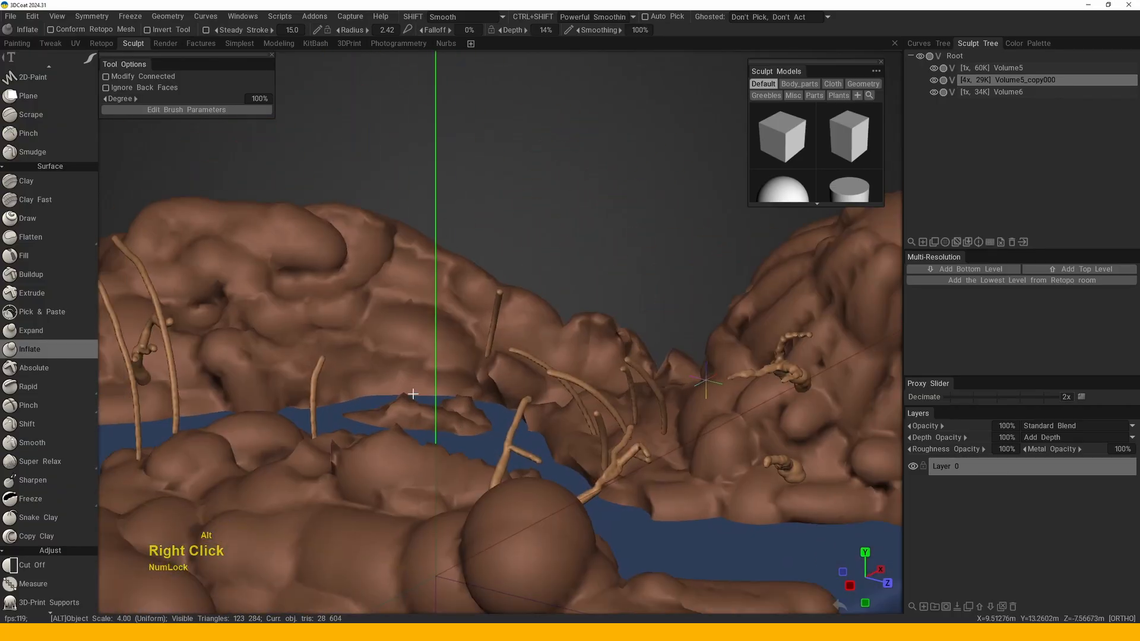
{"action": "middle_click_drag", "start_coordinate": [374, 309], "coordinate": [516, 333], "text": "alt"}
{"action": "right_click_drag", "start_coordinate": [515, 333], "coordinate": [458, 349], "text": "alt"}
{"action": "middle_click_drag", "start_coordinate": [458, 349], "coordinate": [397, 352], "text": "alt"}
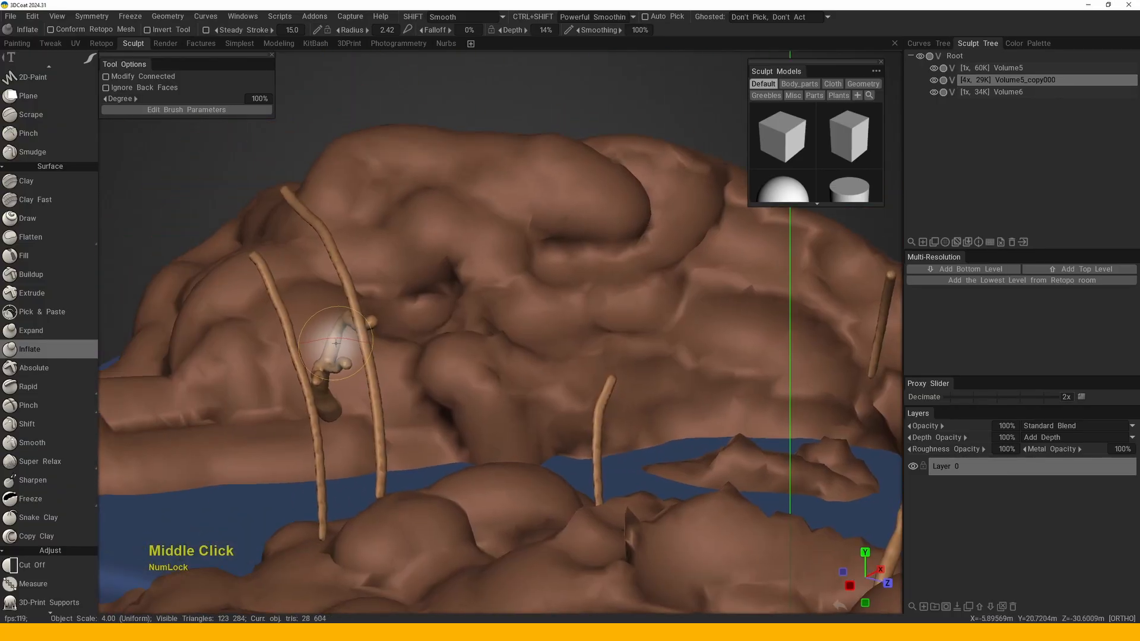
- Thin the fork tips and side twigs of the branch over the water with inverted Inflate strokes at a radius of 2.11
{"action": "mouse_move", "coordinate": [336, 344]}
{"action": "left_mouse_down", "text": "alt"}
{"action": "mouse_move", "coordinate": [399, 376]}
{"action": "mouse_move", "coordinate": [550, 381]}
{"action": "mouse_move", "coordinate": [535, 292]}
{"action": "mouse_move", "coordinate": [364, 355]}
{"action": "left_mouse_up", "text": "alt"}
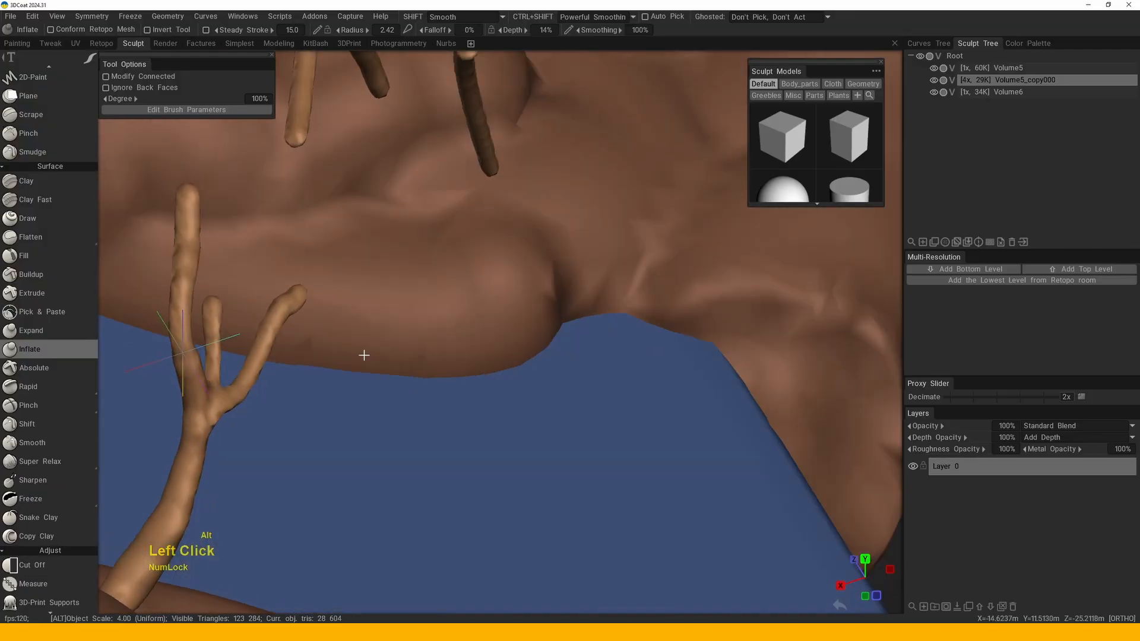
{"action": "middle_click_drag", "start_coordinate": [364, 355], "coordinate": [471, 337]}
{"action": "double_click", "coordinate": [468, 336]}
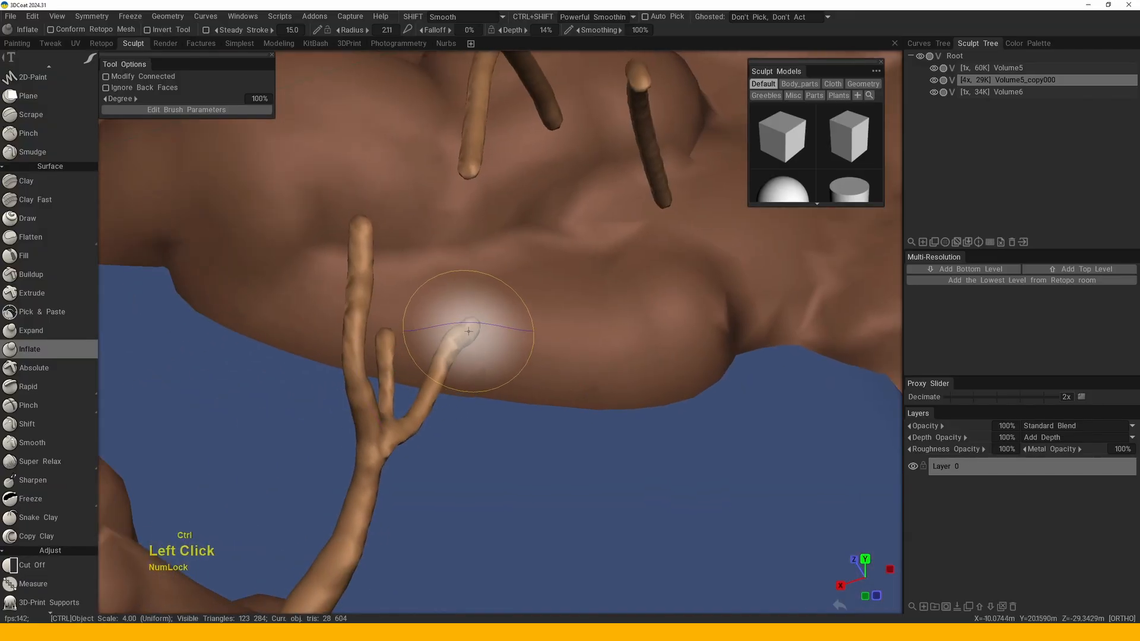
{"action": "left_click", "coordinate": [363, 231], "text": "ctrl"}
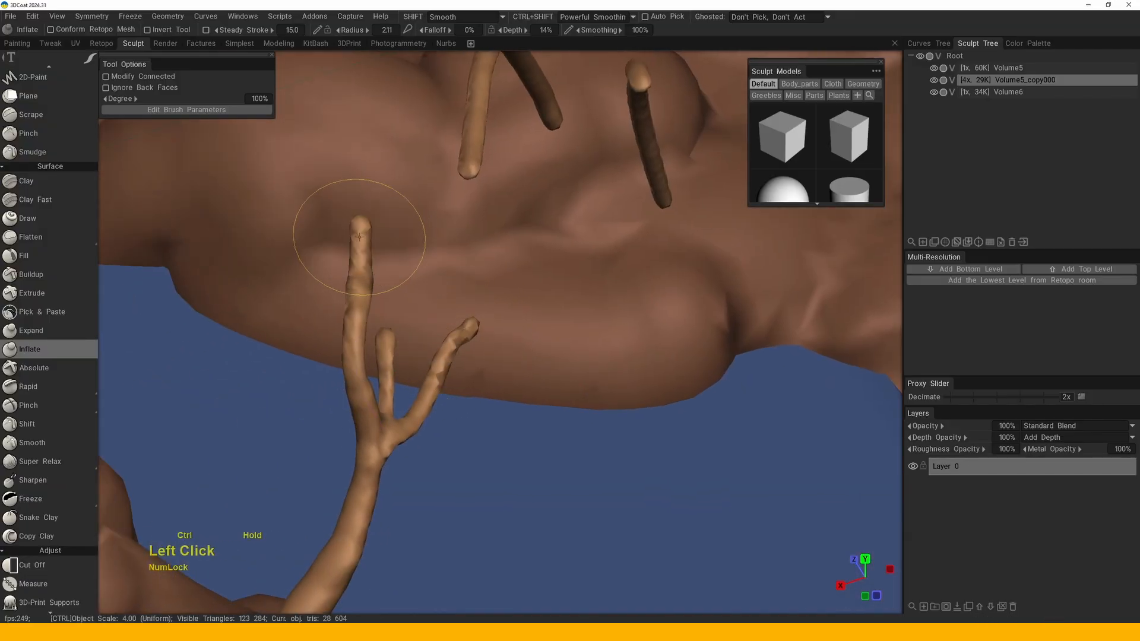
{"action": "left_click_drag", "start_coordinate": [368, 301], "coordinate": [563, 265], "text": "alt"}
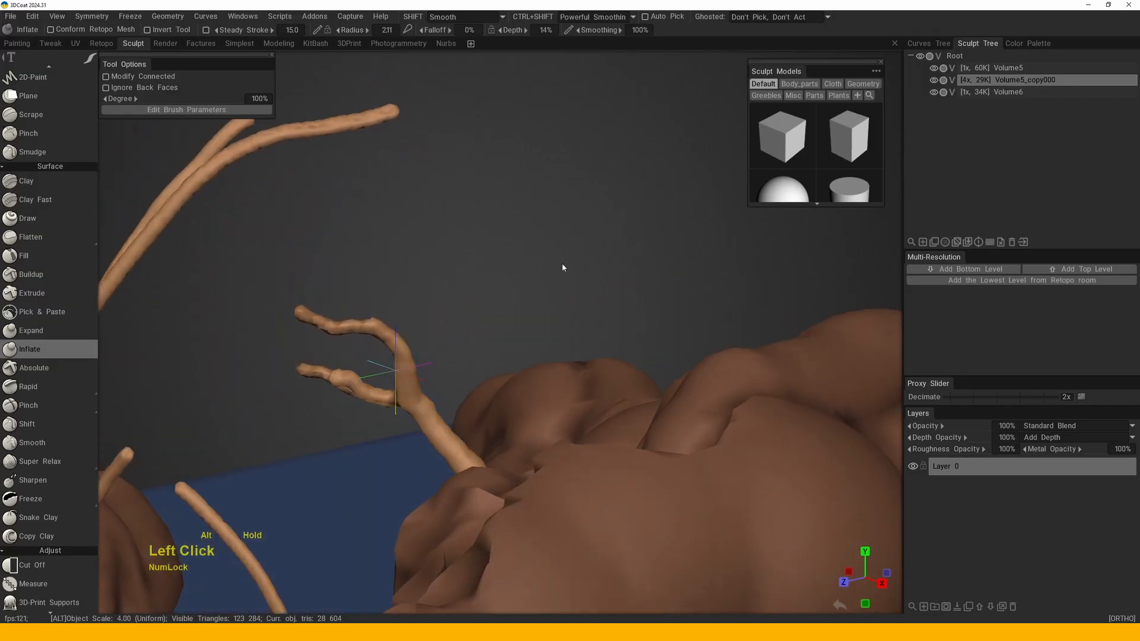
{"action": "right_click_drag", "start_coordinate": [562, 265], "coordinate": [535, 308], "text": "alt"}
{"action": "left_click_drag", "start_coordinate": [535, 308], "coordinate": [523, 339], "text": "alt"}
{"action": "left_click", "coordinate": [331, 318], "text": "ctrl"}
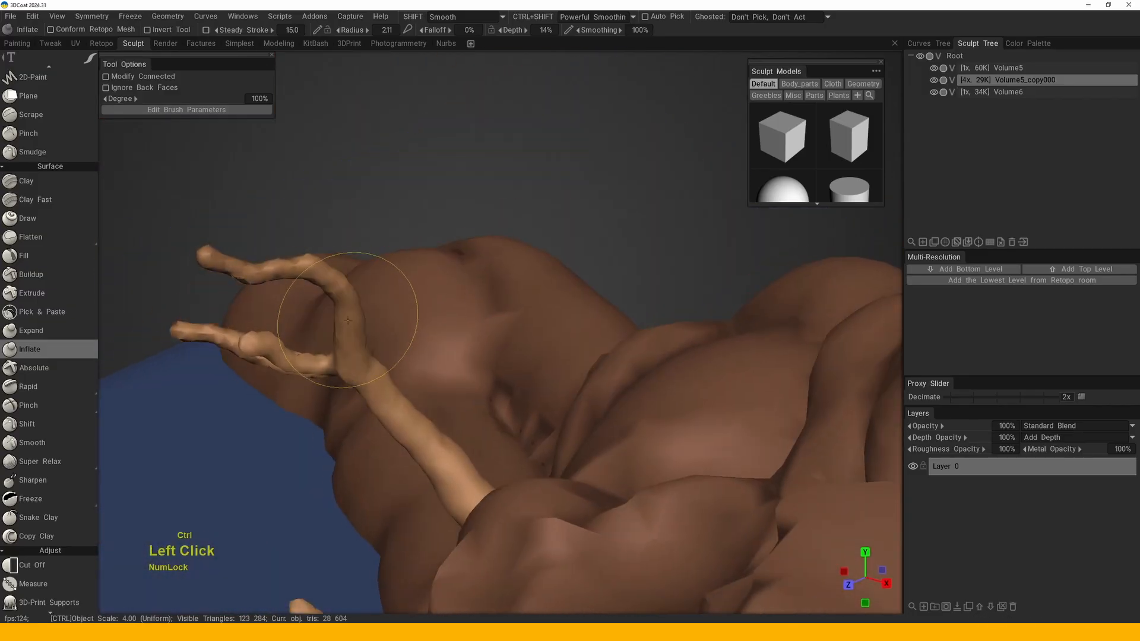
- Thicken the base of the same forked branch with the Inflate tool at a radius of 3.50
{"action": "left_click_drag", "start_coordinate": [206, 252], "coordinate": [471, 326]}
{"action": "right_click_drag", "start_coordinate": [458, 420], "coordinate": [478, 420]}
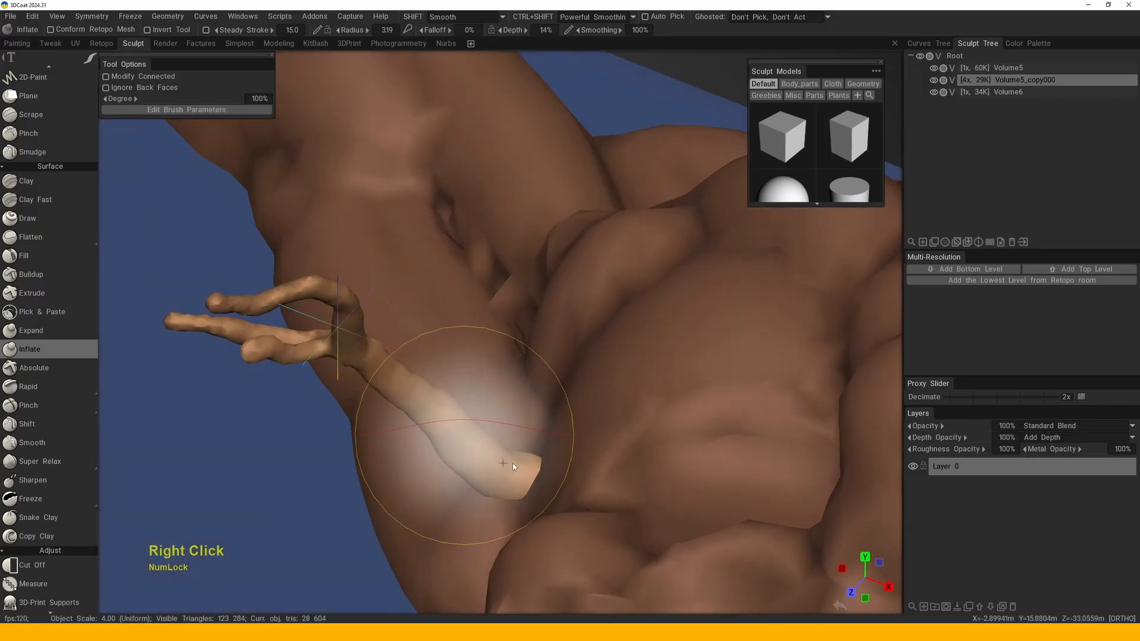
{"action": "left_click", "coordinate": [518, 495]}
- Thicken the lower ends of the two long curved poles and the short pole near the island with Inflate at radius 4.94
{"action": "left_click_drag", "start_coordinate": [490, 471], "coordinate": [712, 412], "text": "alt"}
{"action": "middle_click_drag", "start_coordinate": [712, 412], "coordinate": [634, 344], "text": "alt"}
{"action": "left_click_drag", "start_coordinate": [635, 343], "coordinate": [497, 356], "text": "alt"}
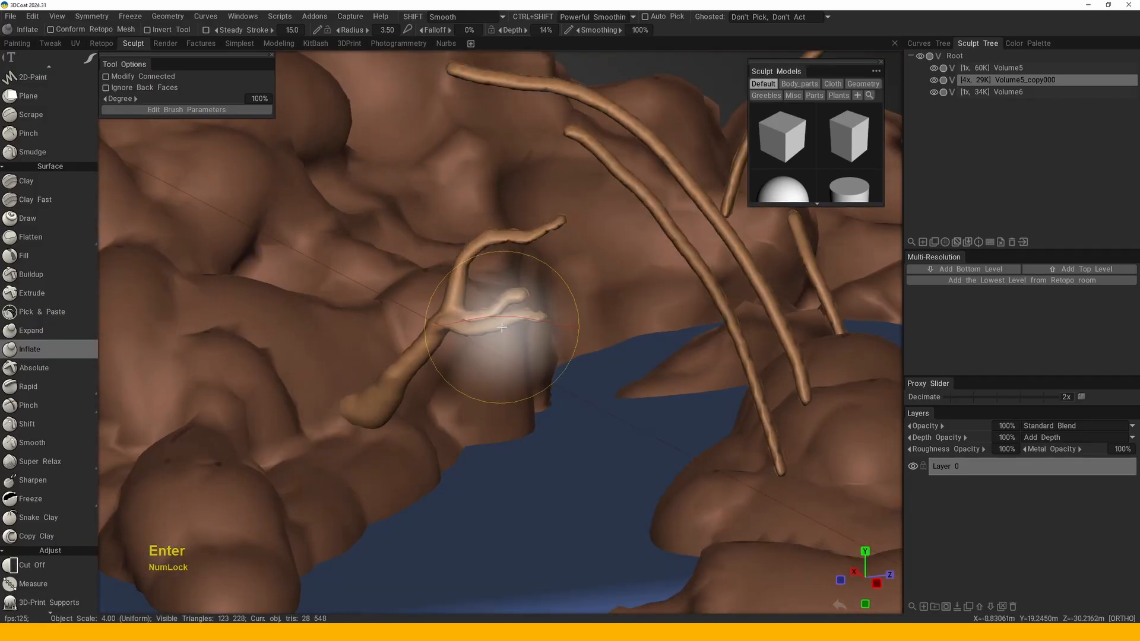
{"action": "middle_click_drag", "start_coordinate": [496, 356], "coordinate": [458, 330], "text": "alt"}
{"action": "mouse_move", "coordinate": [458, 331]}
{"action": "left_mouse_down", "text": "alt"}
{"action": "mouse_move", "coordinate": [521, 376]}
{"action": "mouse_move", "coordinate": [471, 369]}
{"action": "left_mouse_up", "text": "alt"}
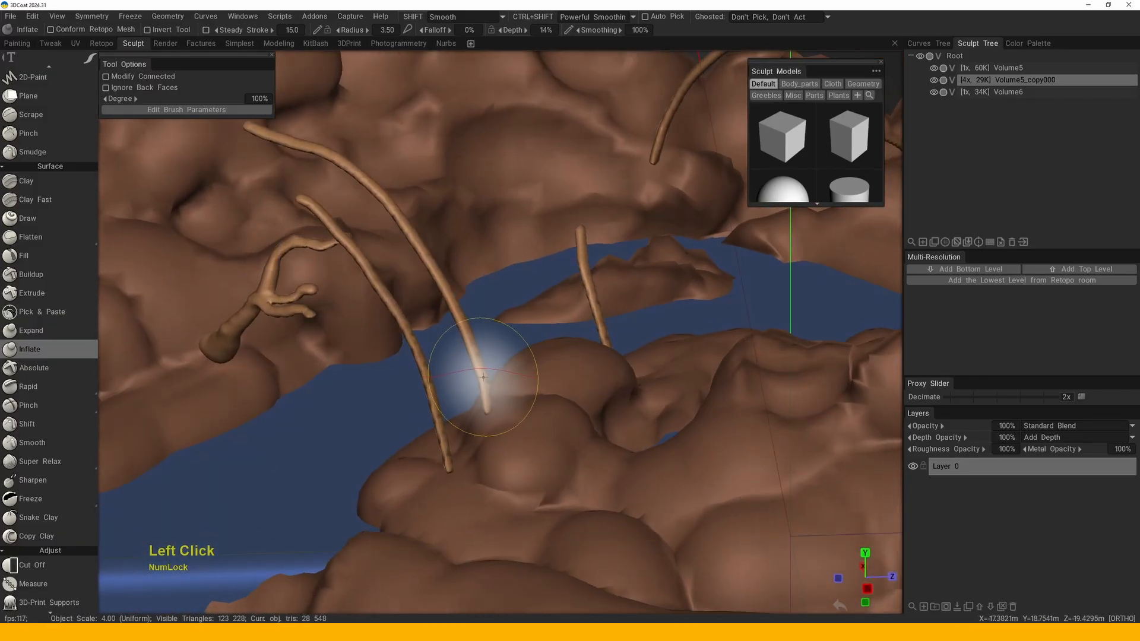
{"action": "right_click_drag", "start_coordinate": [470, 369], "coordinate": [490, 404]}
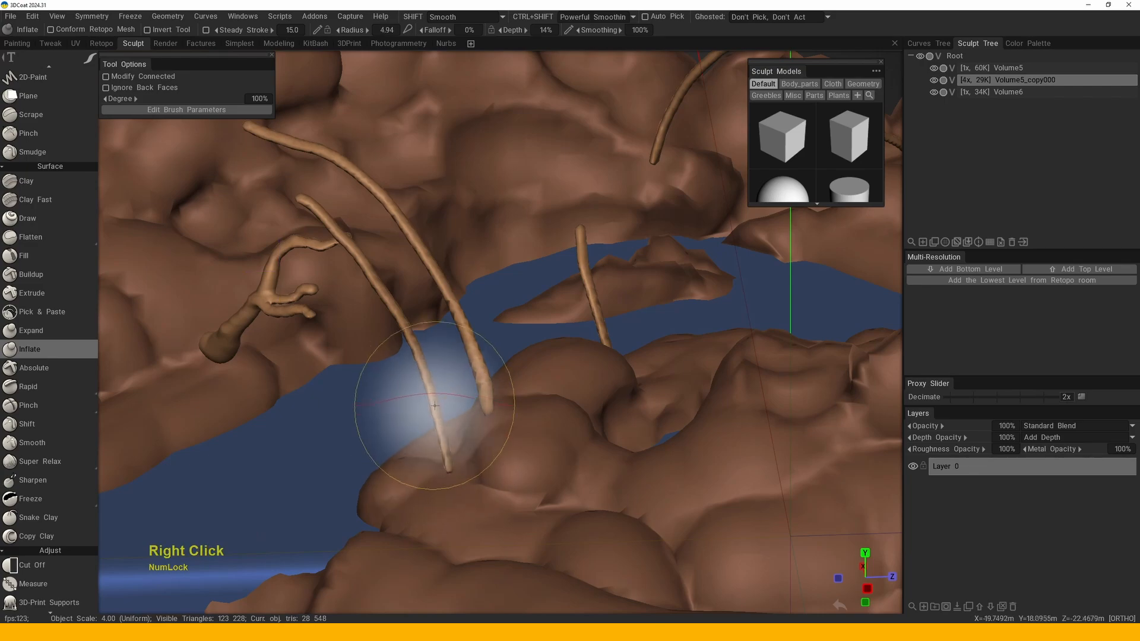
{"action": "left_click_drag", "start_coordinate": [435, 406], "coordinate": [527, 377]}
{"action": "mouse_move", "coordinate": [526, 376]}
{"action": "middle_mouse_down"}
{"action": "mouse_move", "coordinate": [506, 395]}
{"action": "mouse_move", "coordinate": [475, 483]}
{"action": "mouse_move", "coordinate": [501, 369]}
{"action": "middle_mouse_up"}
{"action": "left_click", "coordinate": [542, 415]}
- Inspect the poles, branches and landforms on both banks from several sides of the scene
{"action": "right_click_drag", "start_coordinate": [501, 369], "coordinate": [549, 451], "text": "alt"}
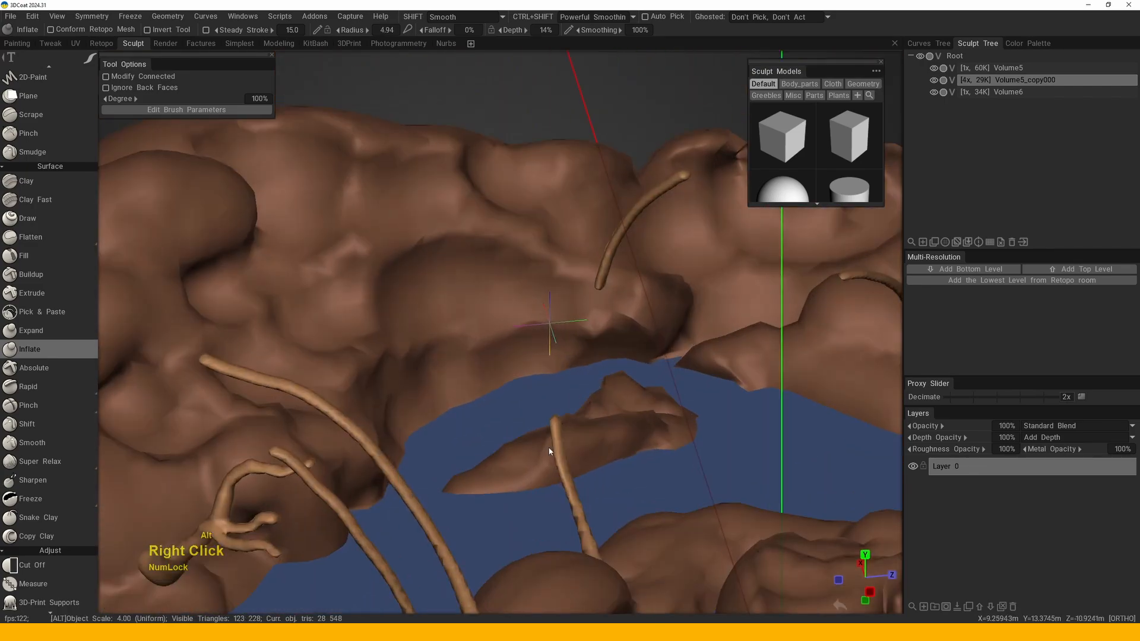
{"action": "left_click_drag", "start_coordinate": [549, 451], "coordinate": [547, 279]}
{"action": "middle_click_drag", "start_coordinate": [547, 279], "coordinate": [426, 311]}
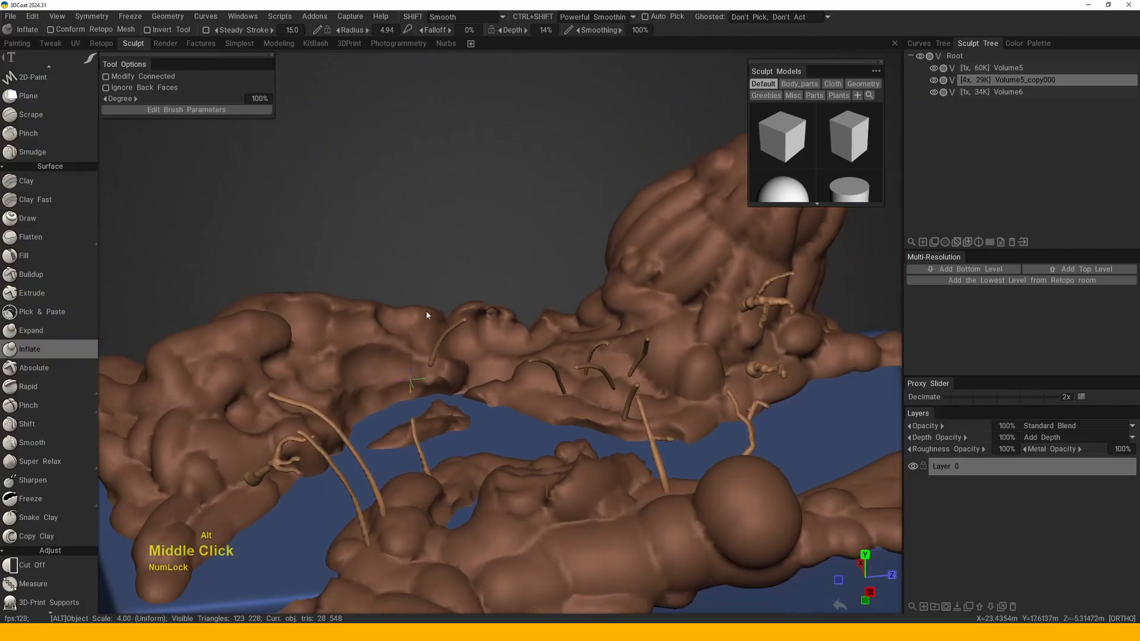
{"action": "left_click_drag", "start_coordinate": [426, 311], "coordinate": [483, 248]}
{"action": "right_click_drag", "start_coordinate": [483, 248], "coordinate": [394, 311]}
{"action": "left_click_drag", "start_coordinate": [394, 311], "coordinate": [533, 311], "text": "alt"}
{"action": "middle_click_drag", "start_coordinate": [533, 311], "coordinate": [527, 338], "text": "alt"}
{"action": "key", "text": "Return"}
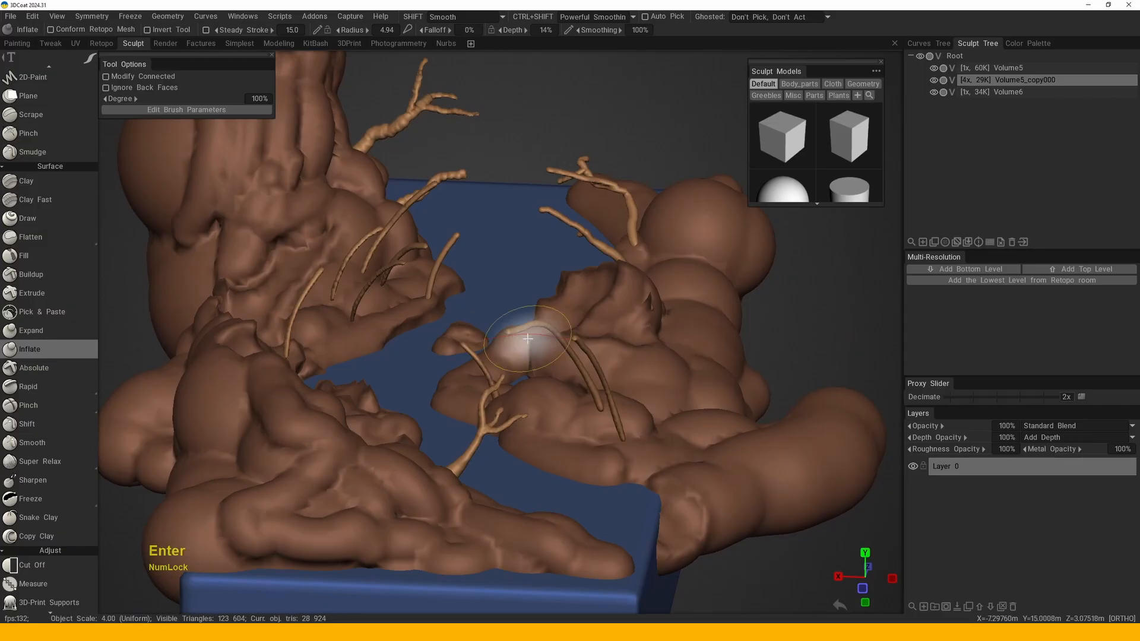
{"action": "right_click_drag", "start_coordinate": [542, 333], "coordinate": [466, 302], "text": "alt"}
{"action": "left_click_drag", "start_coordinate": [466, 303], "coordinate": [499, 321], "text": "alt"}
{"action": "middle_click_drag", "start_coordinate": [499, 321], "coordinate": [537, 349], "text": "alt"}
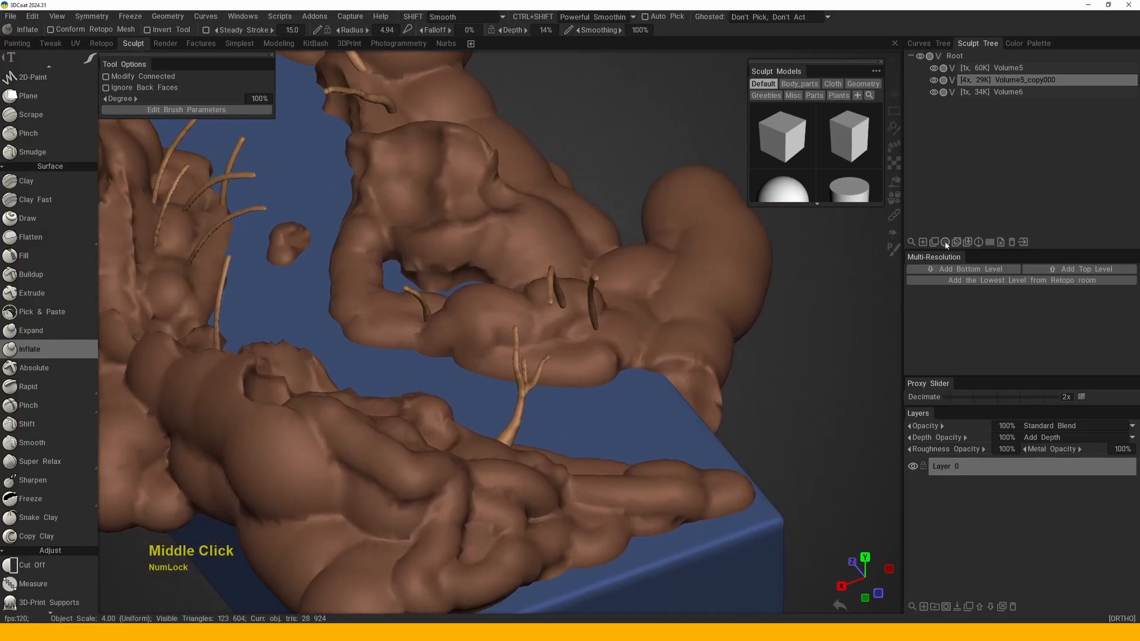
- Add an empty 4x volume to the sculpt tree and activate the voxel Sphere tool
{"action": "key", "text": "space"}
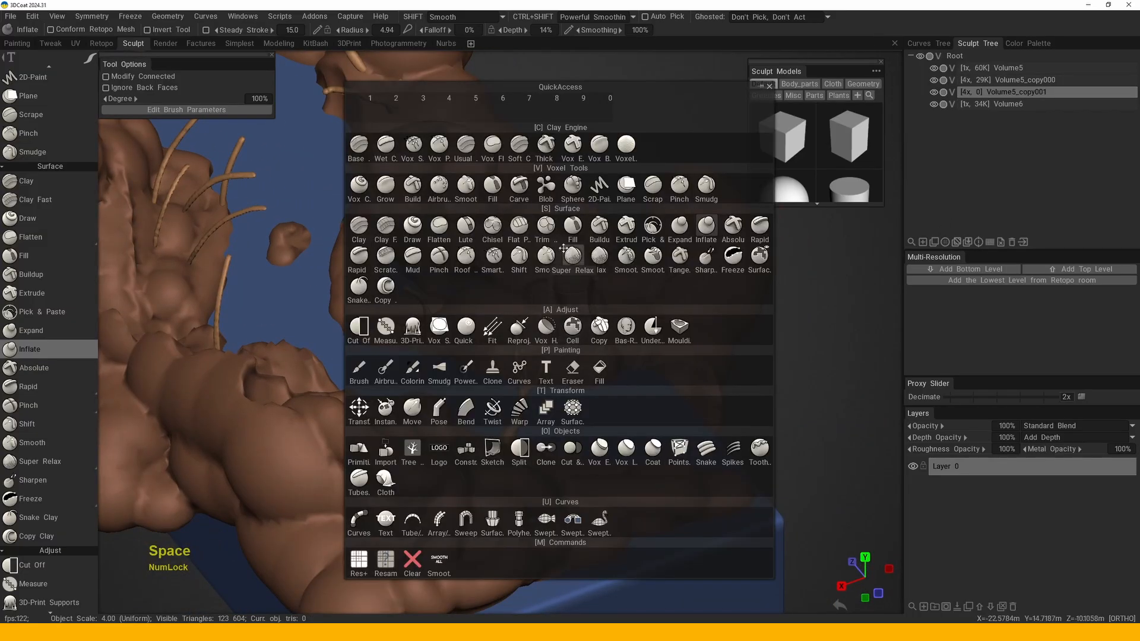
{"action": "left_click", "coordinate": [572, 189]}
{"action": "middle_click_drag", "start_coordinate": [535, 309], "coordinate": [509, 326]}
{"action": "right_click_drag", "start_coordinate": [509, 326], "coordinate": [490, 333]}
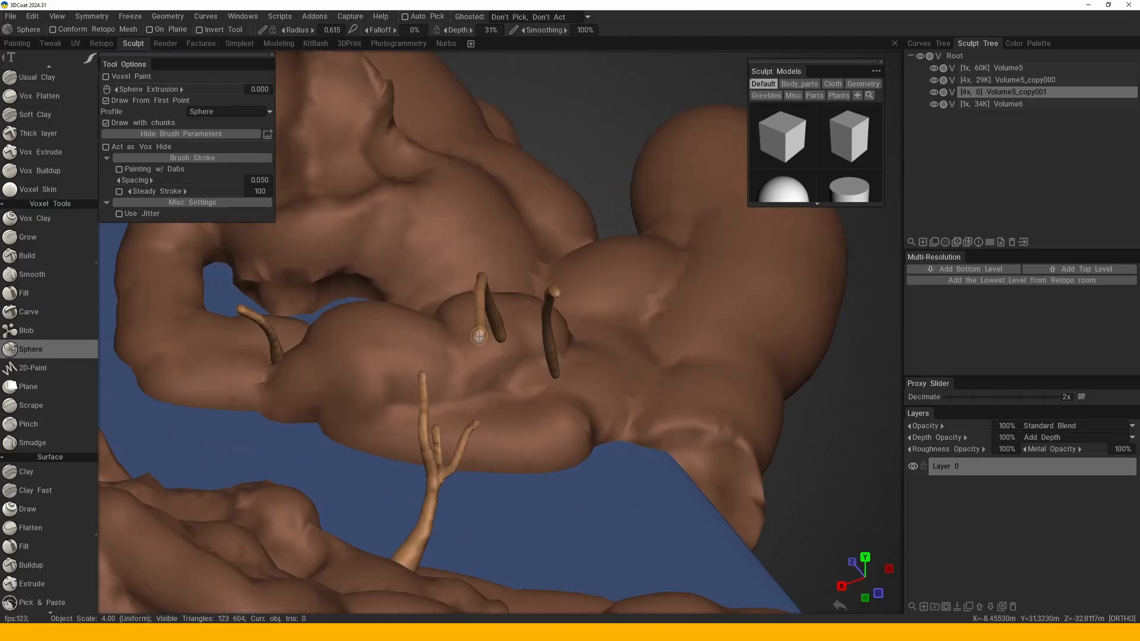
{"action": "middle_click_drag", "start_coordinate": [479, 336], "coordinate": [504, 357]}
{"action": "left_click_drag", "start_coordinate": [504, 357], "coordinate": [505, 360], "text": "alt"}
{"action": "key", "text": "space"}
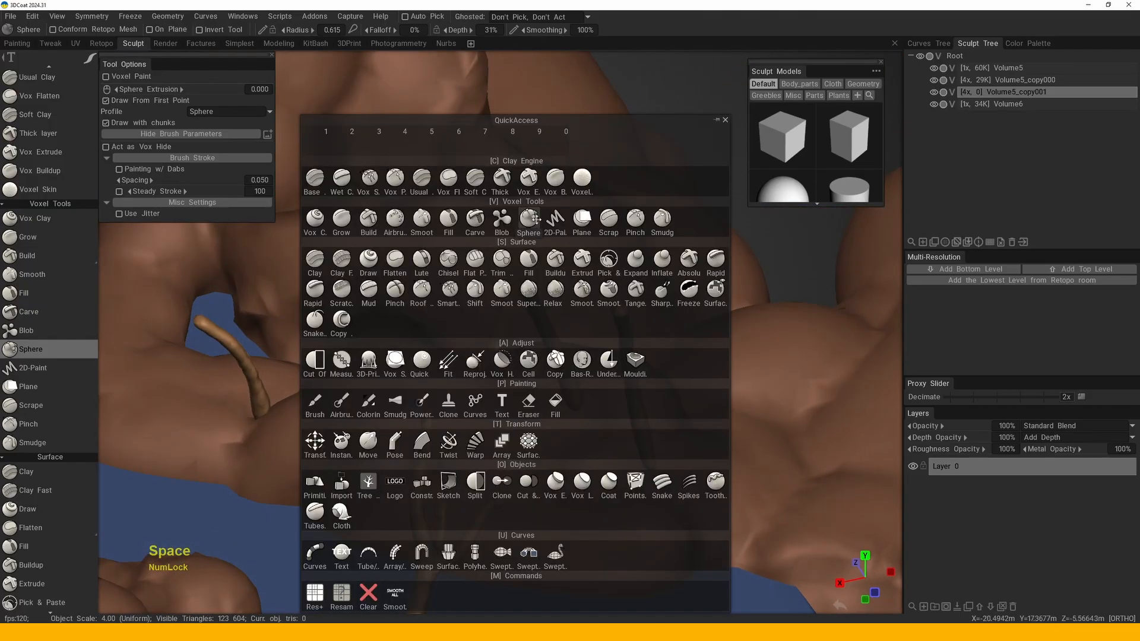
{"action": "left_click", "coordinate": [536, 373]}
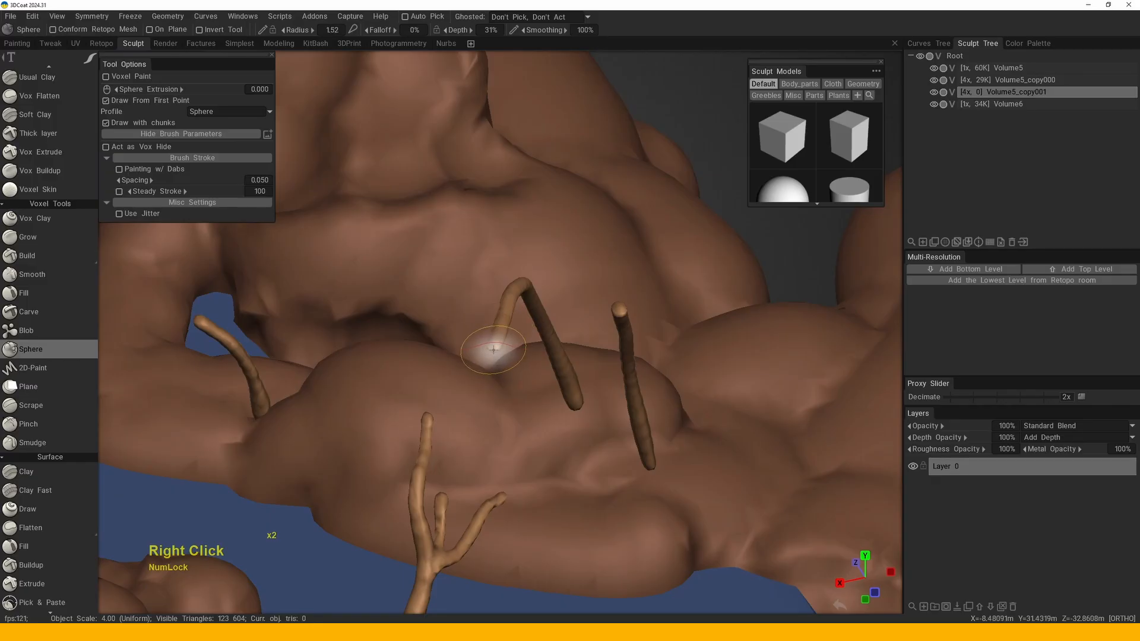
- Cluster overlapping spheres on the tips of the two long curved poles, using brush radii of about 1.5 to 2.03
{"action": "left_click_drag", "start_coordinate": [513, 354], "coordinate": [604, 357]}
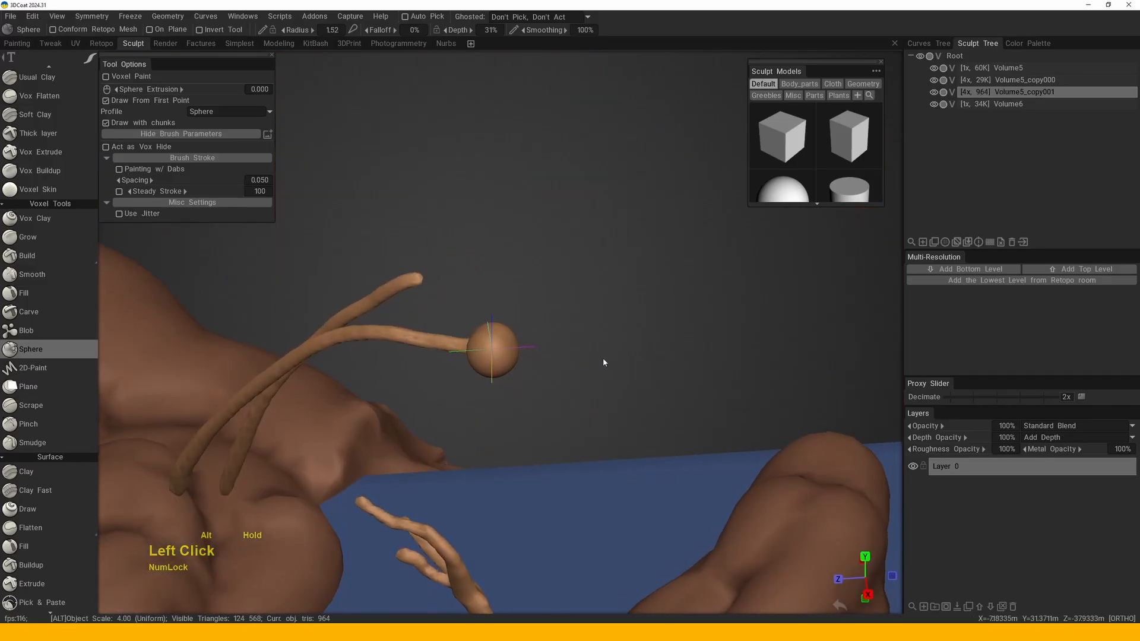
{"action": "right_click_drag", "start_coordinate": [603, 357], "coordinate": [508, 344]}
{"action": "left_click_drag", "start_coordinate": [495, 337], "coordinate": [622, 355], "text": "alt"}
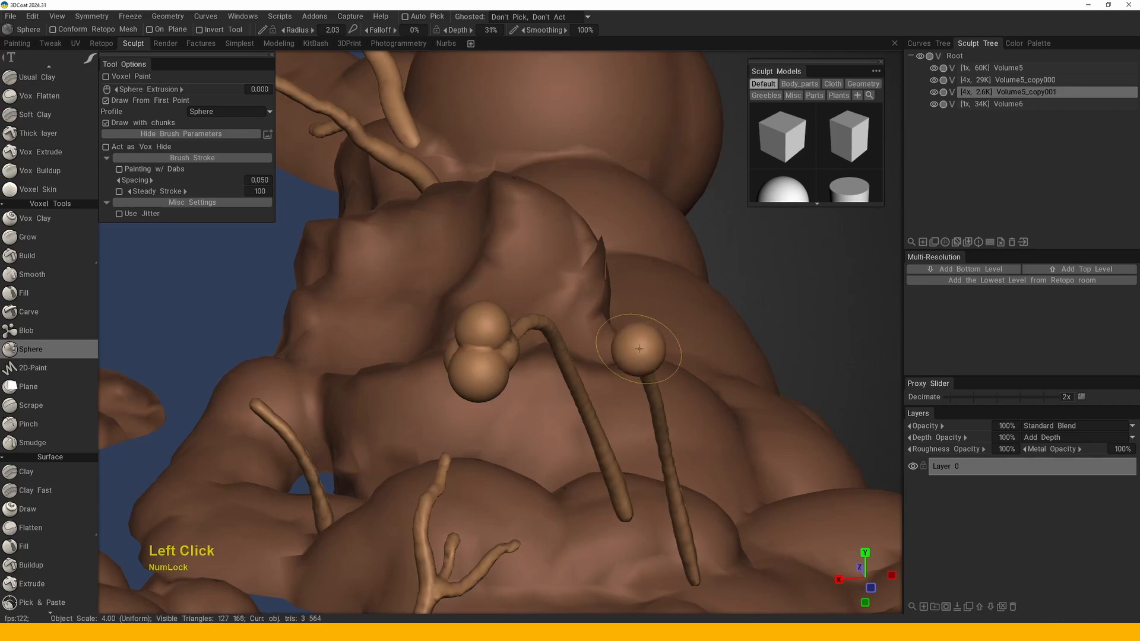
{"action": "left_click", "coordinate": [638, 349]}
{"action": "right_click_drag", "start_coordinate": [639, 349], "coordinate": [618, 359]}
{"action": "mouse_move", "coordinate": [618, 359]}
{"action": "left_mouse_down"}
{"action": "mouse_move", "coordinate": [596, 367]}
{"action": "mouse_move", "coordinate": [598, 333]}
{"action": "left_mouse_up"}
{"action": "left_click_drag", "start_coordinate": [494, 378], "coordinate": [507, 338]}
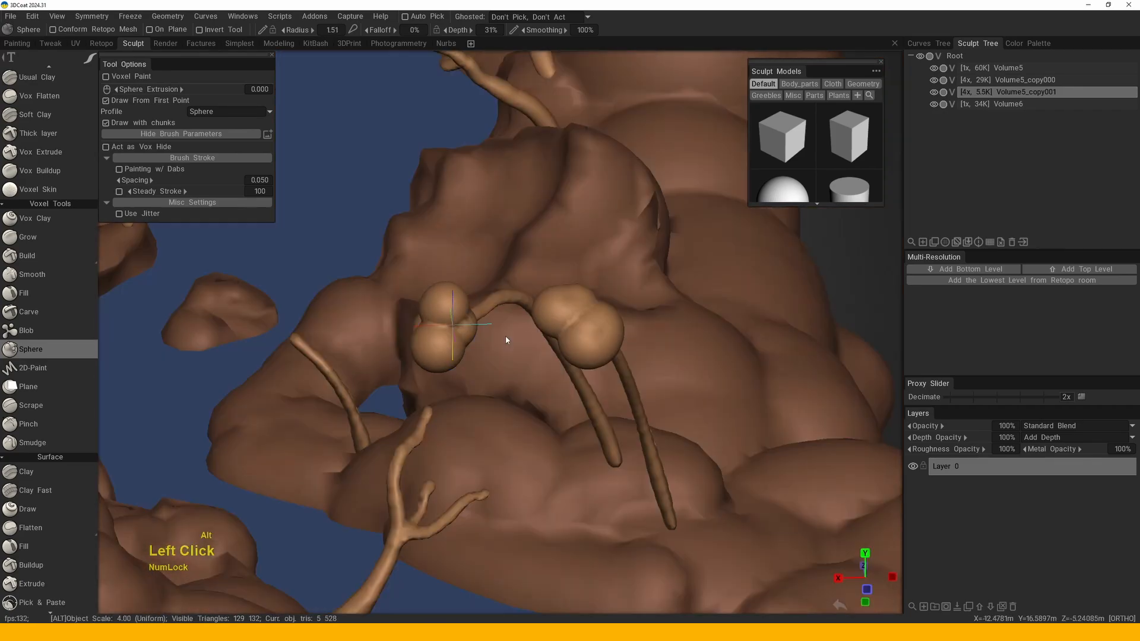
- Add spheres of radius 1.51 to the nearby forked branch's tips and fill in around them with a radius of 0.976
{"action": "middle_click_drag", "start_coordinate": [506, 339], "coordinate": [549, 323]}
{"action": "left_click_drag", "start_coordinate": [550, 323], "coordinate": [456, 369]}
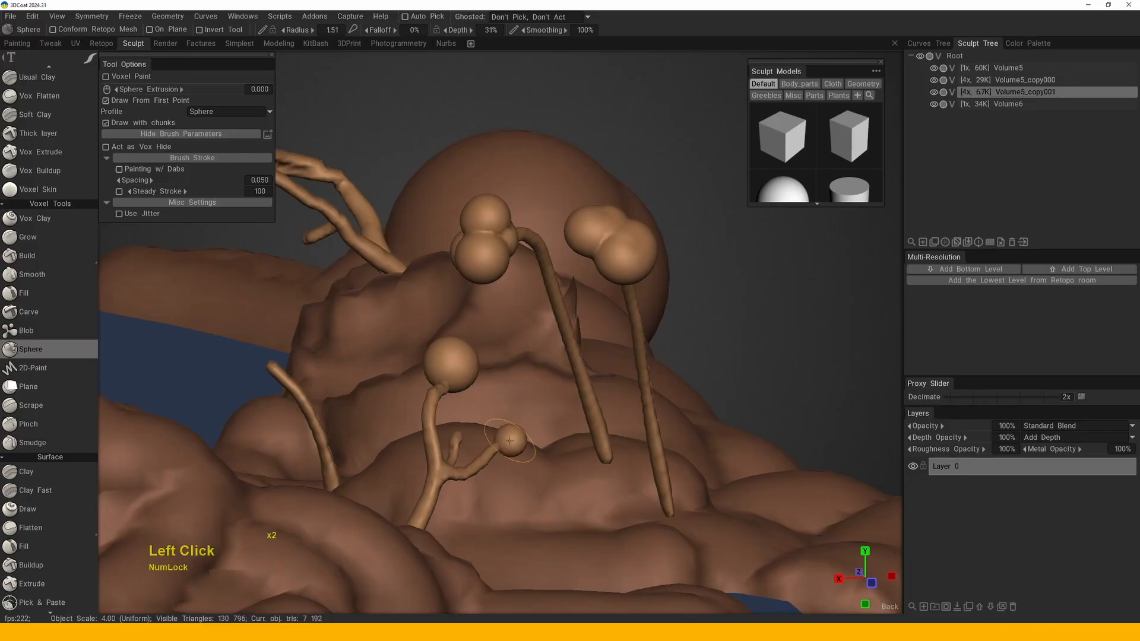
{"action": "left_click", "coordinate": [510, 440]}
{"action": "left_click_drag", "start_coordinate": [510, 441], "coordinate": [441, 467]}
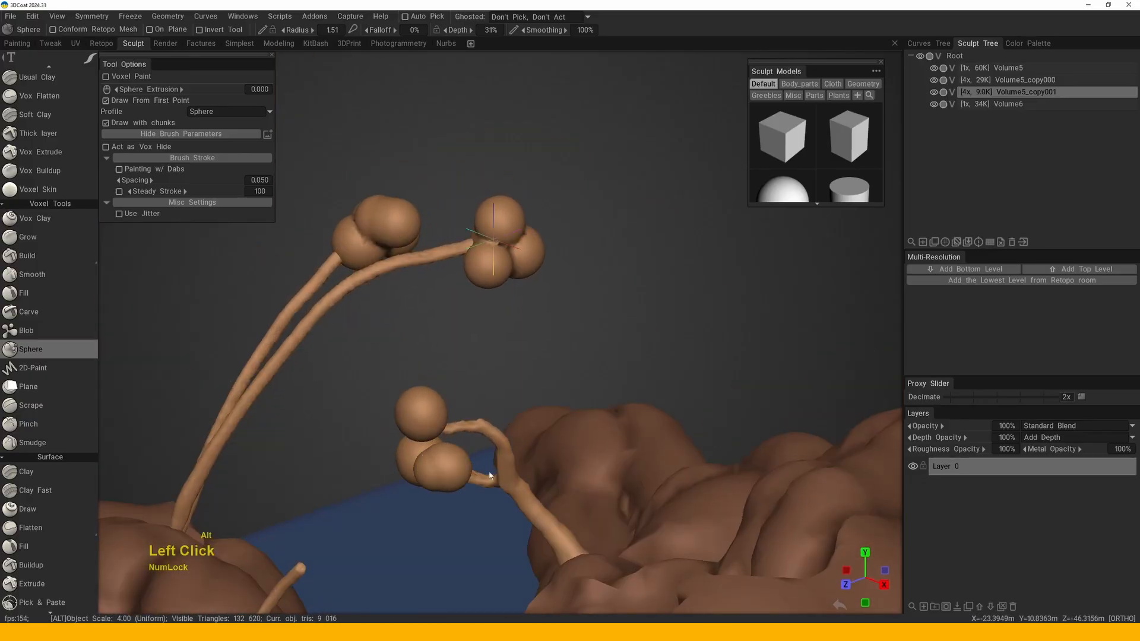
{"action": "middle_click_drag", "start_coordinate": [491, 475], "coordinate": [475, 428]}
{"action": "mouse_move", "coordinate": [475, 428]}
{"action": "left_mouse_down", "text": "alt"}
{"action": "mouse_move", "coordinate": [452, 391]}
{"action": "mouse_move", "coordinate": [499, 407]}
{"action": "mouse_move", "coordinate": [473, 422]}
{"action": "left_mouse_up", "text": "alt"}
{"action": "double_click", "coordinate": [473, 422]}
{"action": "left_click_drag", "start_coordinate": [526, 439], "coordinate": [466, 371], "text": "alt"}
{"action": "right_click_drag", "start_coordinate": [466, 372], "coordinate": [451, 368]}
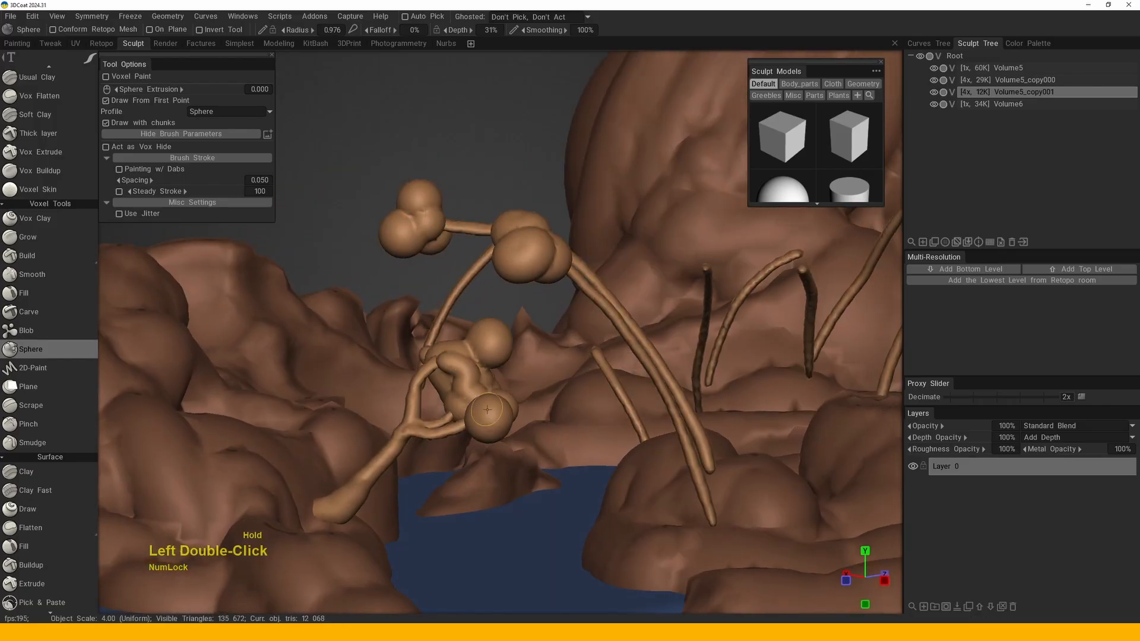
- Undo the stray sphere stroke beside the curved pole on the opposite bank
{"action": "left_click_drag", "start_coordinate": [487, 410], "coordinate": [469, 380], "text": "alt"}
{"action": "middle_click_drag", "start_coordinate": [469, 380], "coordinate": [465, 364], "text": "alt"}
{"action": "left_click_drag", "start_coordinate": [465, 364], "coordinate": [483, 432], "text": "alt"}
{"action": "middle_click_drag", "start_coordinate": [483, 433], "coordinate": [476, 429], "text": "alt"}
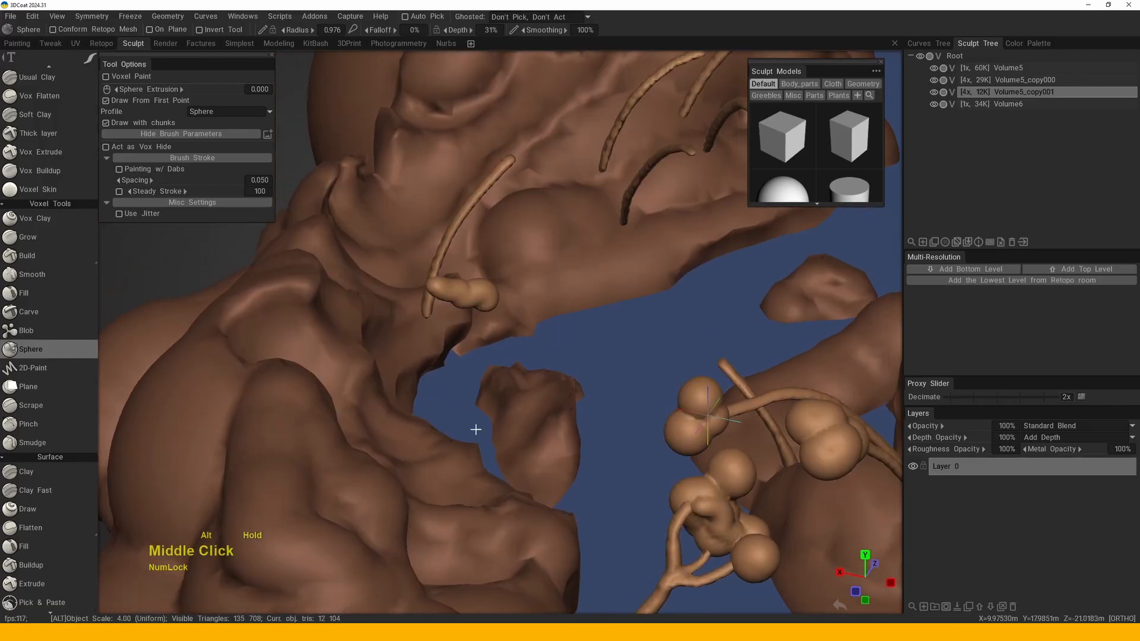
{"action": "key", "text": "ctrl+z"}
- Cap three curved poles on the opposite bank with single spheres at a radius of about 2.68
{"action": "middle_click_drag", "start_coordinate": [502, 183], "coordinate": [464, 337]}
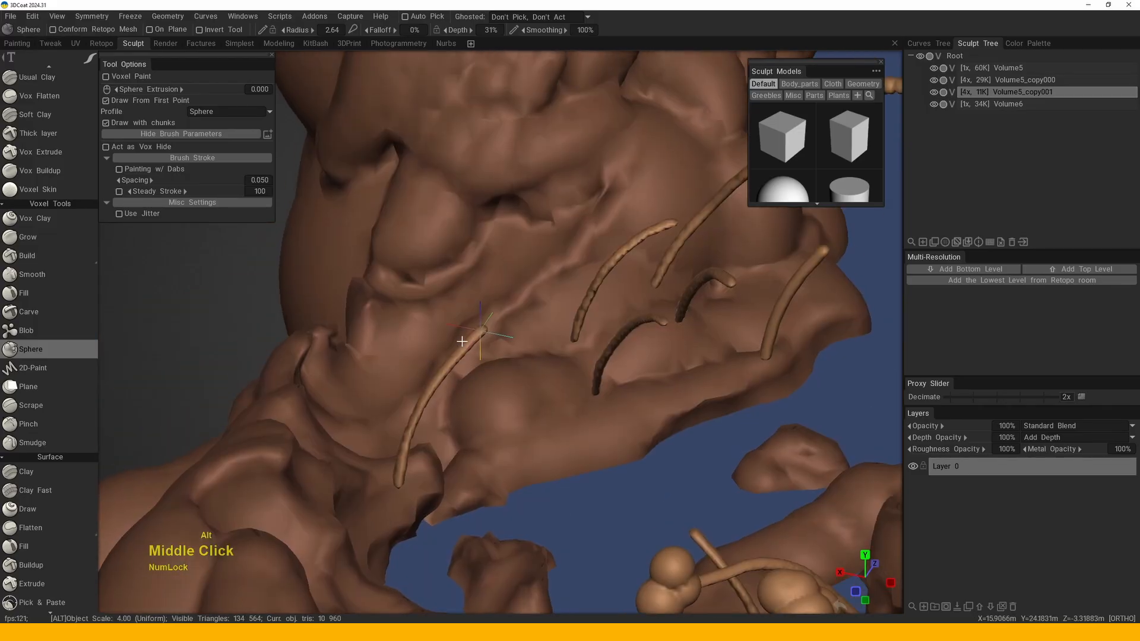
{"action": "right_click_drag", "start_coordinate": [464, 336], "coordinate": [461, 325]}
{"action": "left_click", "coordinate": [464, 325]}
{"action": "left_click_drag", "start_coordinate": [469, 333], "coordinate": [502, 347], "text": "alt"}
{"action": "middle_click_drag", "start_coordinate": [502, 347], "coordinate": [332, 347]}
{"action": "left_click", "coordinate": [300, 344]}
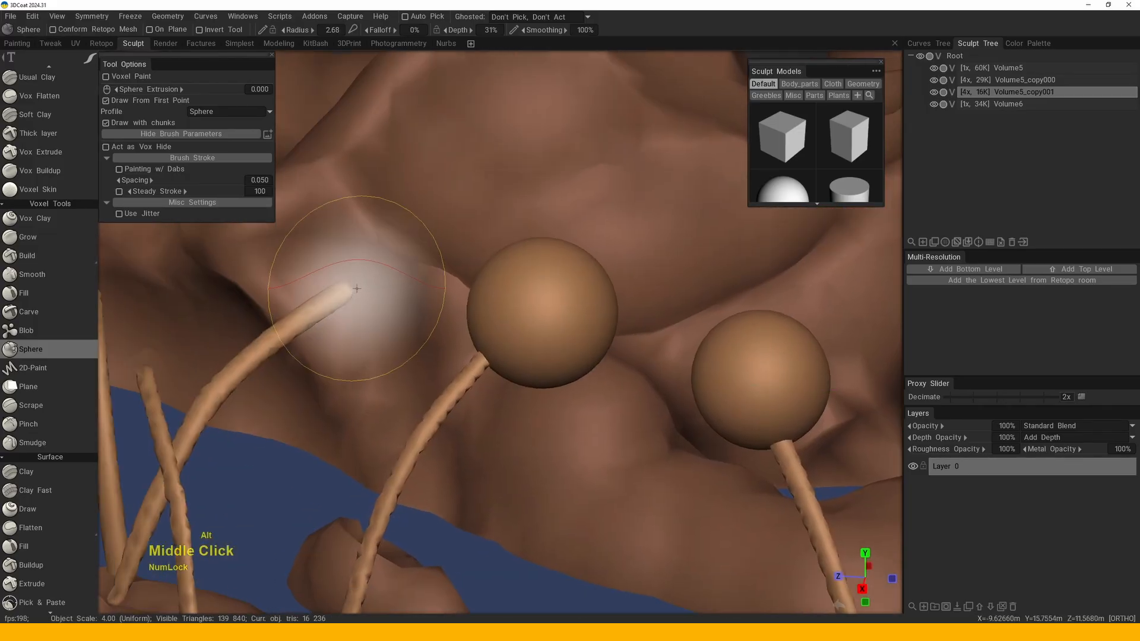
{"action": "left_click", "coordinate": [348, 287]}
- Cap the next three poles along that bank with single spheres at the same 2.68 radius
{"action": "mouse_move", "coordinate": [338, 341]}
{"action": "left_mouse_down", "text": "alt"}
{"action": "mouse_move", "coordinate": [403, 308]}
{"action": "mouse_move", "coordinate": [338, 327]}
{"action": "left_mouse_up", "text": "alt"}
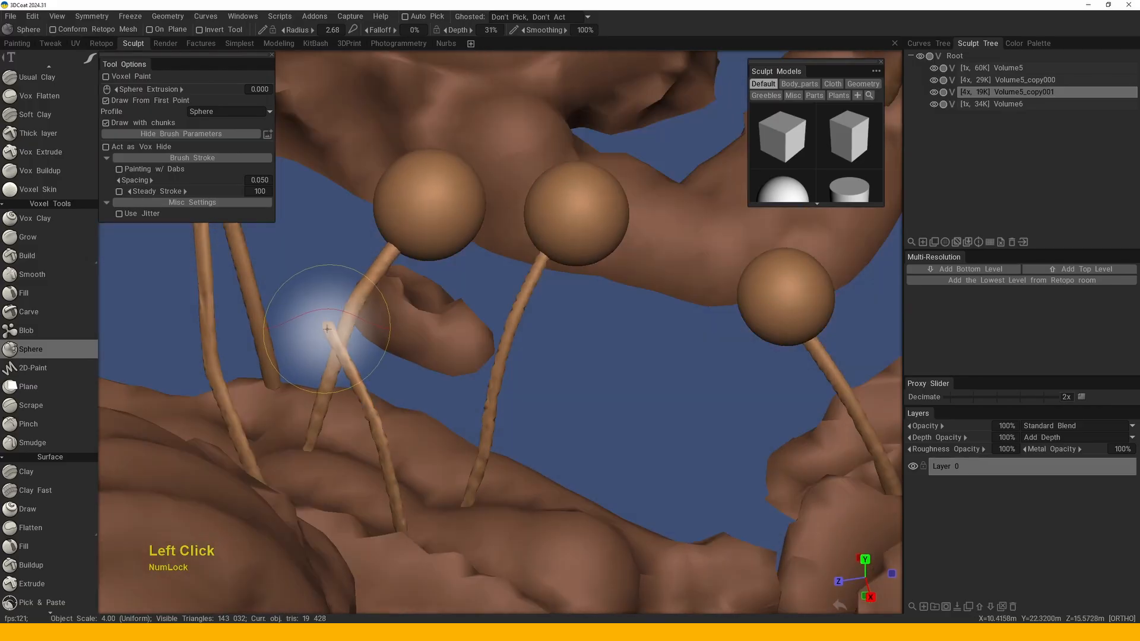
{"action": "left_click", "coordinate": [330, 328]}
{"action": "middle_click_drag", "start_coordinate": [328, 328], "coordinate": [426, 401], "text": "alt"}
{"action": "right_click_drag", "start_coordinate": [426, 401], "coordinate": [348, 292], "text": "alt"}
{"action": "left_click", "coordinate": [322, 274]}
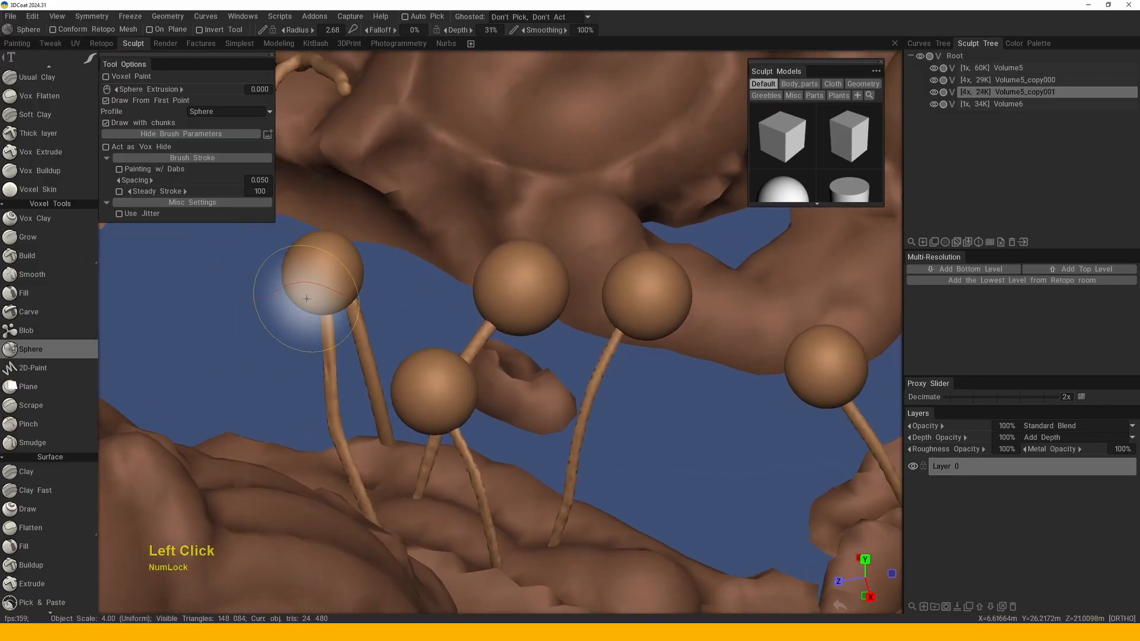
{"action": "left_click_drag", "start_coordinate": [303, 303], "coordinate": [357, 327], "text": "alt"}
{"action": "middle_click_drag", "start_coordinate": [356, 327], "coordinate": [517, 288], "text": "alt"}
{"action": "left_click_drag", "start_coordinate": [517, 288], "coordinate": [513, 369], "text": "alt"}
{"action": "left_click", "coordinate": [394, 383]}
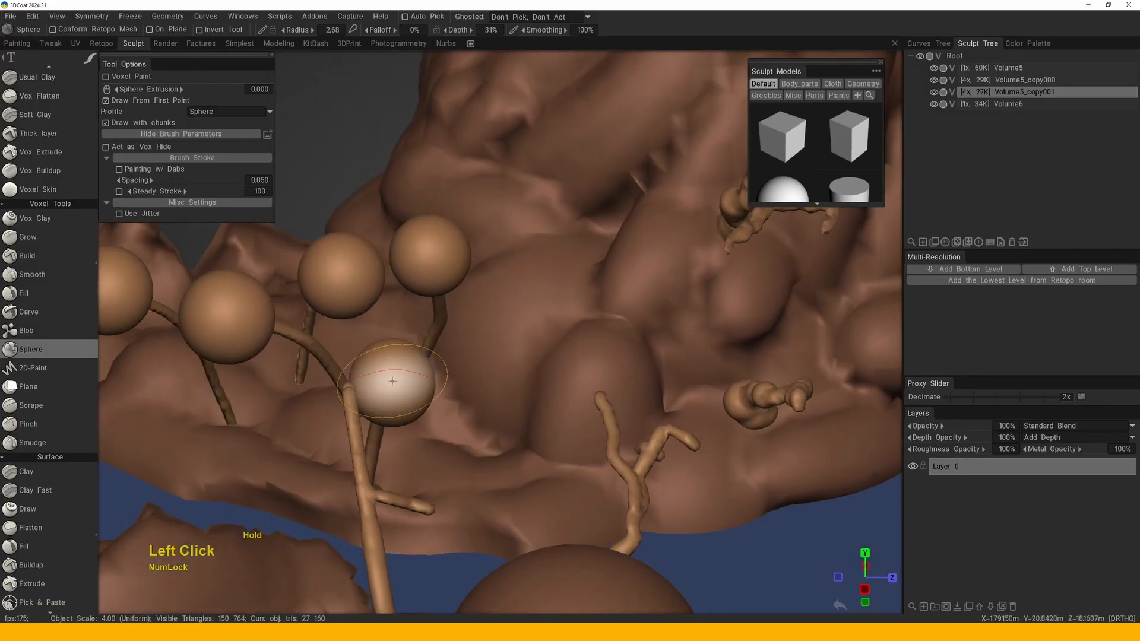
- Place single 2.68-radius spheres on two tips of the tall forked branch and one tip of its neighbouring branch
{"action": "left_click_drag", "start_coordinate": [395, 382], "coordinate": [383, 368], "text": "alt"}
{"action": "right_click_drag", "start_coordinate": [383, 369], "coordinate": [372, 332], "text": "alt"}
{"action": "mouse_move", "coordinate": [371, 333]}
{"action": "left_mouse_down", "text": "alt"}
{"action": "mouse_move", "coordinate": [453, 369]}
{"action": "mouse_move", "coordinate": [428, 368]}
{"action": "mouse_move", "coordinate": [471, 433]}
{"action": "mouse_move", "coordinate": [447, 411]}
{"action": "left_mouse_up", "text": "alt"}
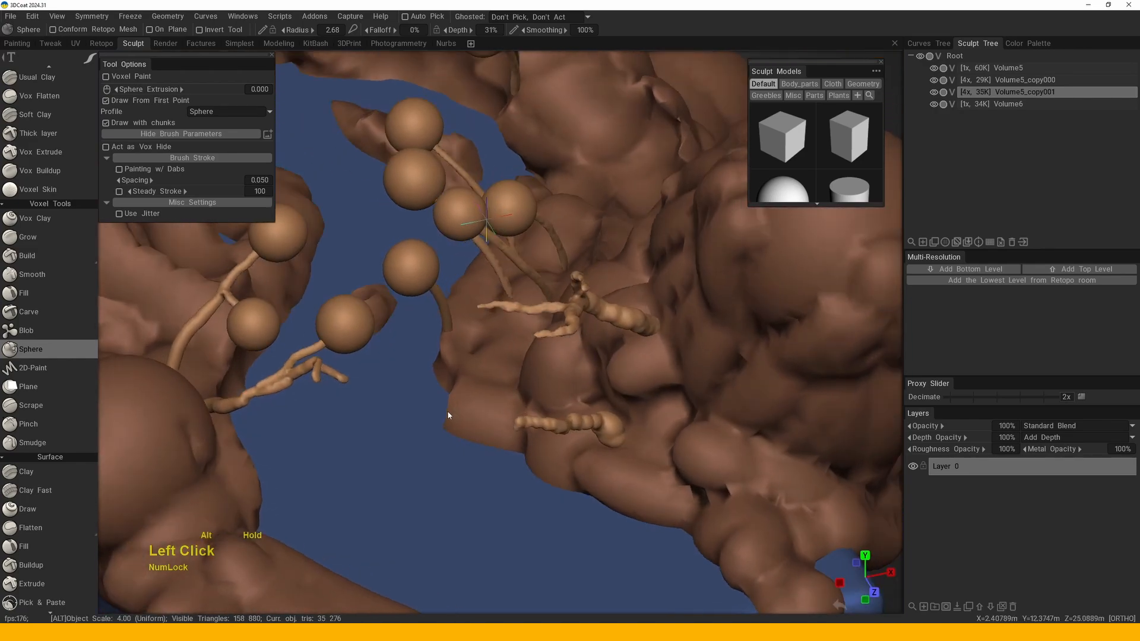
- Place spheres on the tips of the upper forked branch, reducing the radius to 2.18, and undo the extra last one
{"action": "middle_click_drag", "start_coordinate": [447, 411], "coordinate": [507, 351], "text": "alt"}
{"action": "mouse_move", "coordinate": [483, 328]}
{"action": "left_mouse_down", "text": "alt"}
{"action": "mouse_move", "coordinate": [583, 377]}
{"action": "mouse_move", "coordinate": [528, 307]}
{"action": "left_mouse_up", "text": "alt"}
{"action": "left_click", "coordinate": [548, 248]}
{"action": "mouse_move", "coordinate": [549, 247]}
{"action": "left_mouse_down", "text": "alt"}
{"action": "mouse_move", "coordinate": [565, 287]}
{"action": "mouse_move", "coordinate": [554, 267]}
{"action": "left_mouse_up", "text": "alt"}
{"action": "right_click_drag", "start_coordinate": [554, 268], "coordinate": [531, 250], "text": "alt"}
{"action": "left_click", "coordinate": [525, 249]}
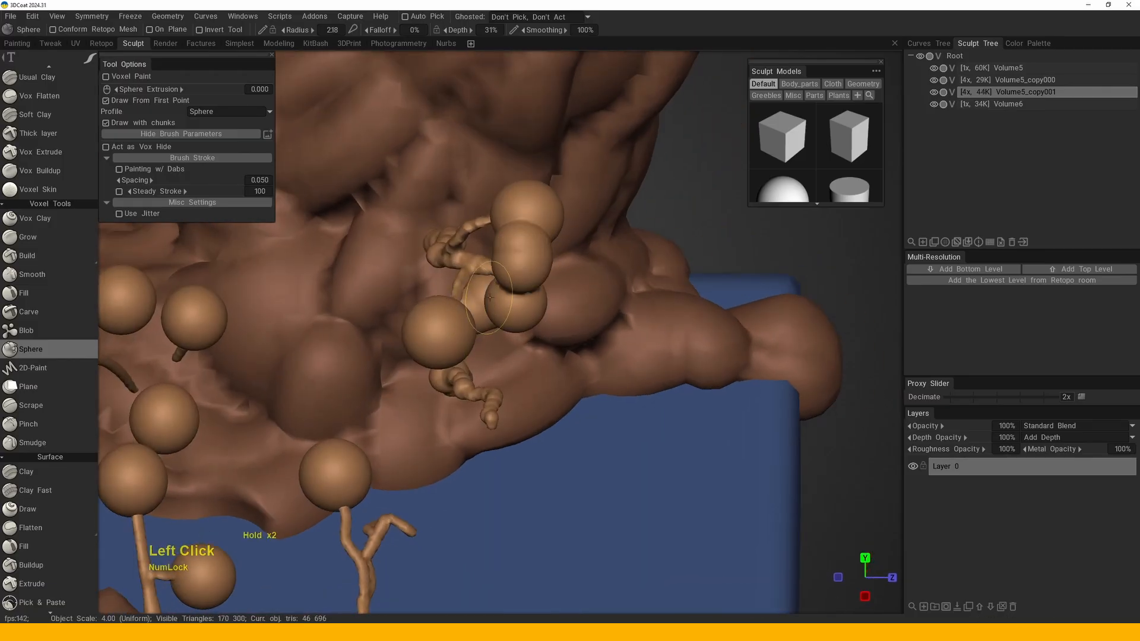
{"action": "key", "text": "ctrl+z"}
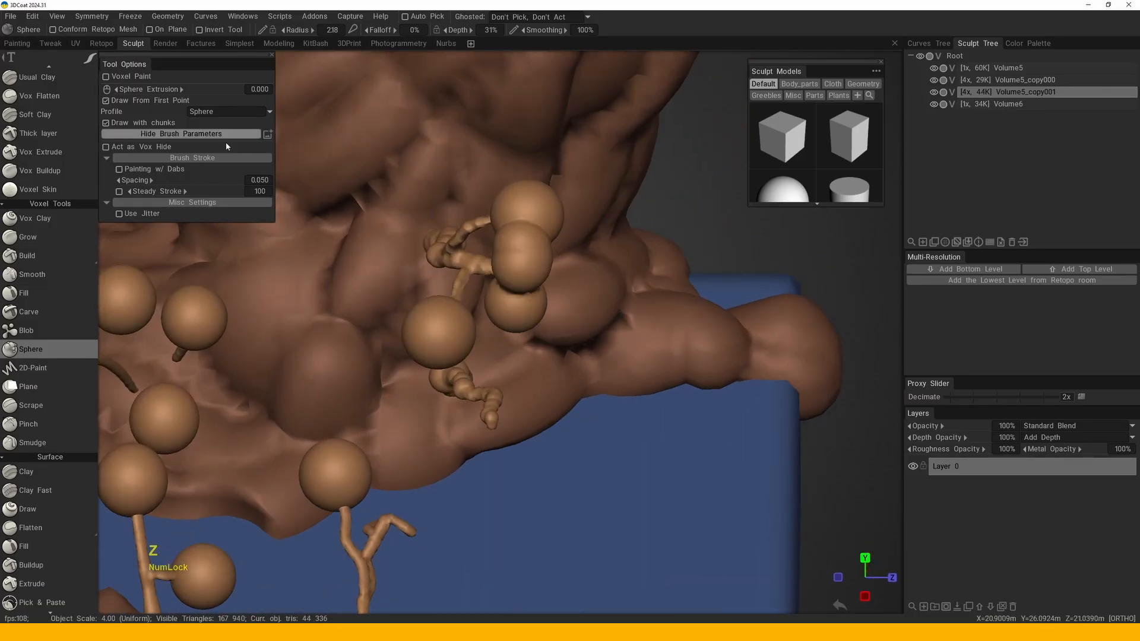
- Fill the gaps between the upper branch's spheres with overlapping sphere strokes at a radius of 1.63
{"action": "mouse_move", "coordinate": [480, 317]}
{"action": "left_mouse_down"}
{"action": "mouse_move", "coordinate": [496, 295]}
{"action": "mouse_move", "coordinate": [644, 290]}
{"action": "mouse_move", "coordinate": [677, 267]}
{"action": "left_mouse_up"}
{"action": "right_click_drag", "start_coordinate": [417, 291], "coordinate": [377, 274]}
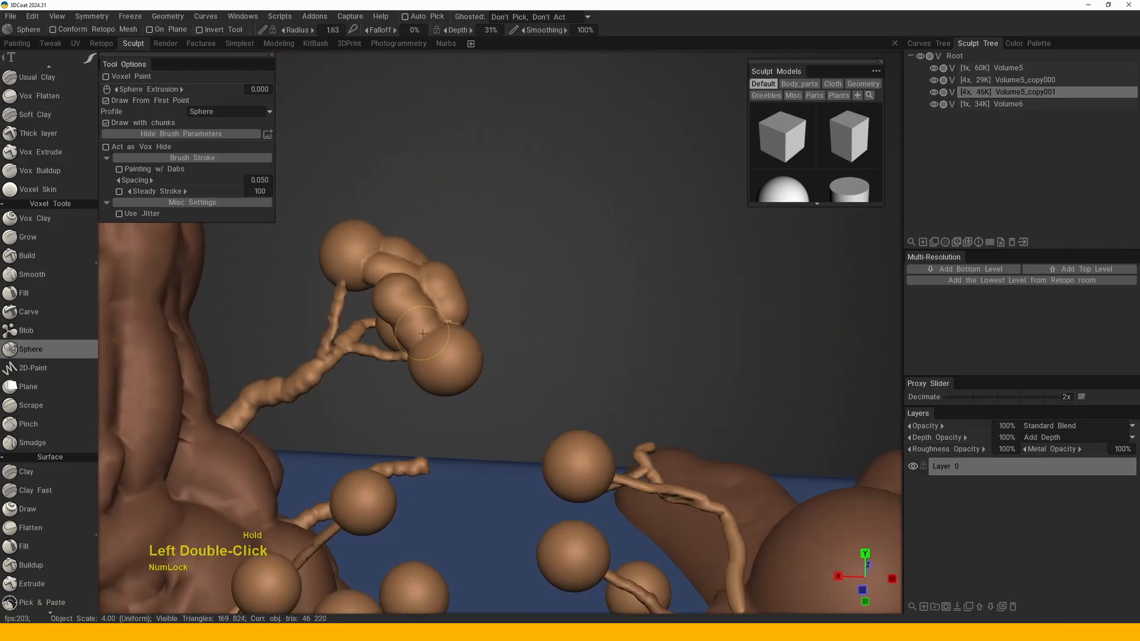
{"action": "left_click_drag", "start_coordinate": [423, 333], "coordinate": [425, 343]}
- Build overlapping spheres over the bare side twigs of the forked branch across the water
{"action": "mouse_move", "coordinate": [475, 350]}
{"action": "left_mouse_down", "text": "alt"}
{"action": "mouse_move", "coordinate": [432, 371]}
{"action": "mouse_move", "coordinate": [436, 410]}
{"action": "left_mouse_up", "text": "alt"}
{"action": "right_click_drag", "start_coordinate": [436, 410], "coordinate": [491, 341], "text": "alt"}
{"action": "left_click_drag", "start_coordinate": [491, 341], "coordinate": [403, 380], "text": "alt"}
{"action": "mouse_move", "coordinate": [404, 380]}
{"action": "middle_mouse_down", "text": "alt"}
{"action": "mouse_move", "coordinate": [422, 415]}
{"action": "mouse_move", "coordinate": [505, 435]}
{"action": "middle_mouse_up", "text": "alt"}
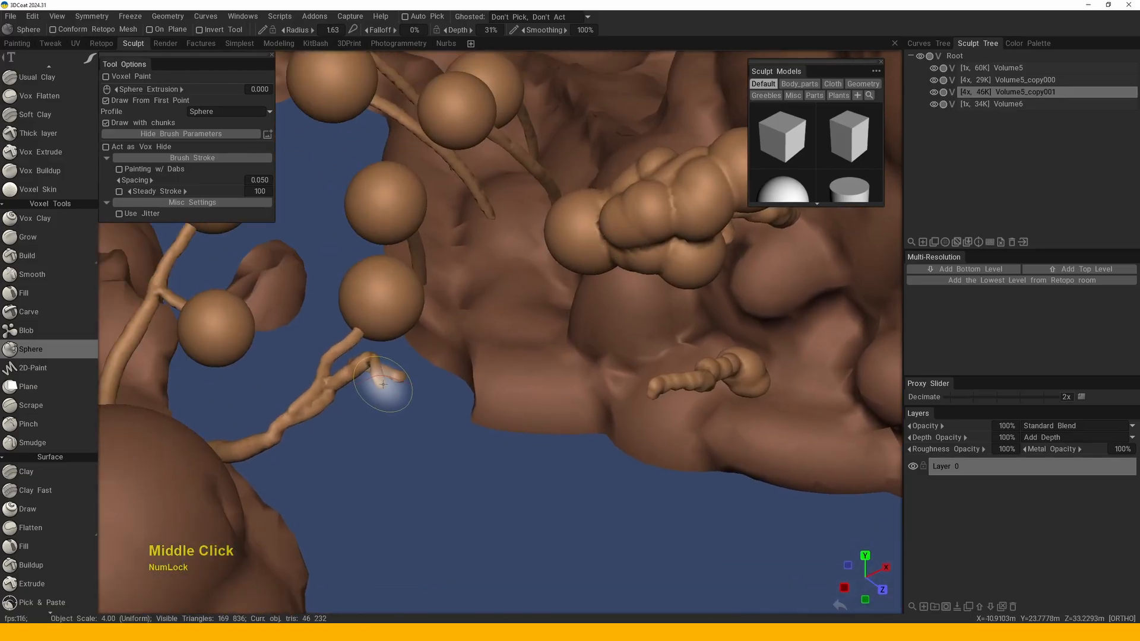
{"action": "left_click_drag", "start_coordinate": [444, 396], "coordinate": [449, 344], "text": "alt"}
{"action": "right_click_drag", "start_coordinate": [449, 344], "coordinate": [452, 332], "text": "alt"}
- Place a single sphere of radius 2.54 on the tip of the short lower branch beneath the upper cluster
{"action": "mouse_move", "coordinate": [428, 336]}
{"action": "left_mouse_down", "text": "alt"}
{"action": "mouse_move", "coordinate": [511, 379]}
{"action": "mouse_move", "coordinate": [551, 358]}
{"action": "left_mouse_up", "text": "alt"}
{"action": "right_click_drag", "start_coordinate": [570, 356], "coordinate": [553, 355]}
{"action": "left_click", "coordinate": [553, 355]}
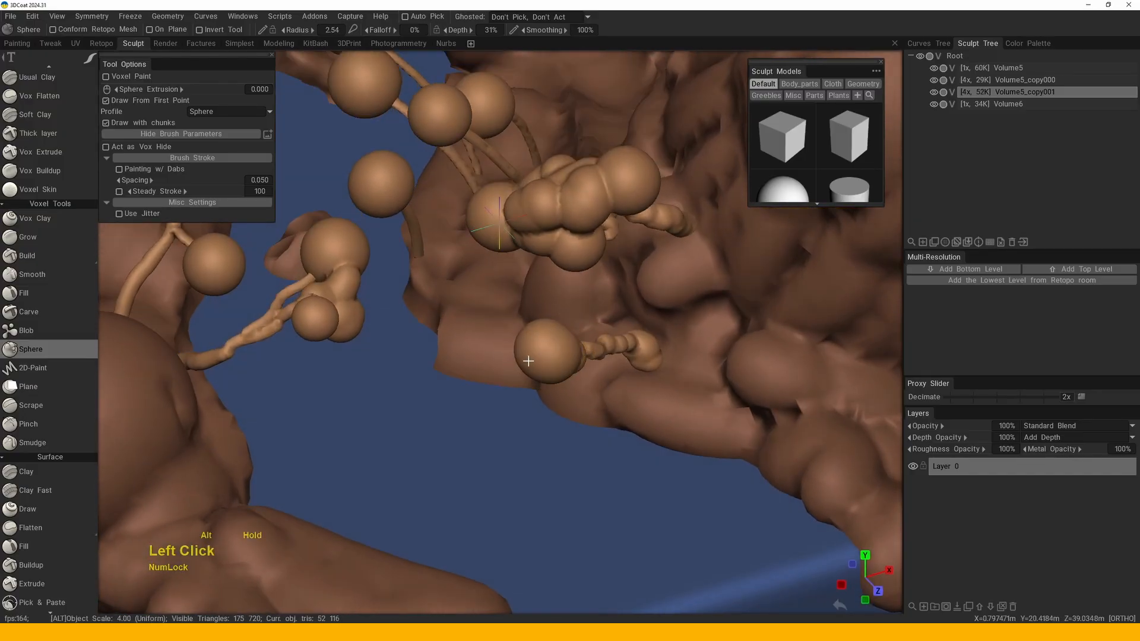
- Place spheres on the bare tips of the curved poles beside the forked branch across the water
{"action": "left_click_drag", "start_coordinate": [553, 355], "coordinate": [691, 350], "text": "alt"}
{"action": "middle_click_drag", "start_coordinate": [692, 350], "coordinate": [647, 329], "text": "alt"}
{"action": "mouse_move", "coordinate": [647, 329]}
{"action": "right_mouse_down"}
{"action": "mouse_move", "coordinate": [593, 313]}
{"action": "mouse_move", "coordinate": [536, 376]}
{"action": "right_mouse_up"}
{"action": "mouse_move", "coordinate": [536, 377]}
{"action": "middle_mouse_down"}
{"action": "mouse_move", "coordinate": [421, 304]}
{"action": "mouse_move", "coordinate": [431, 415]}
{"action": "middle_mouse_up"}
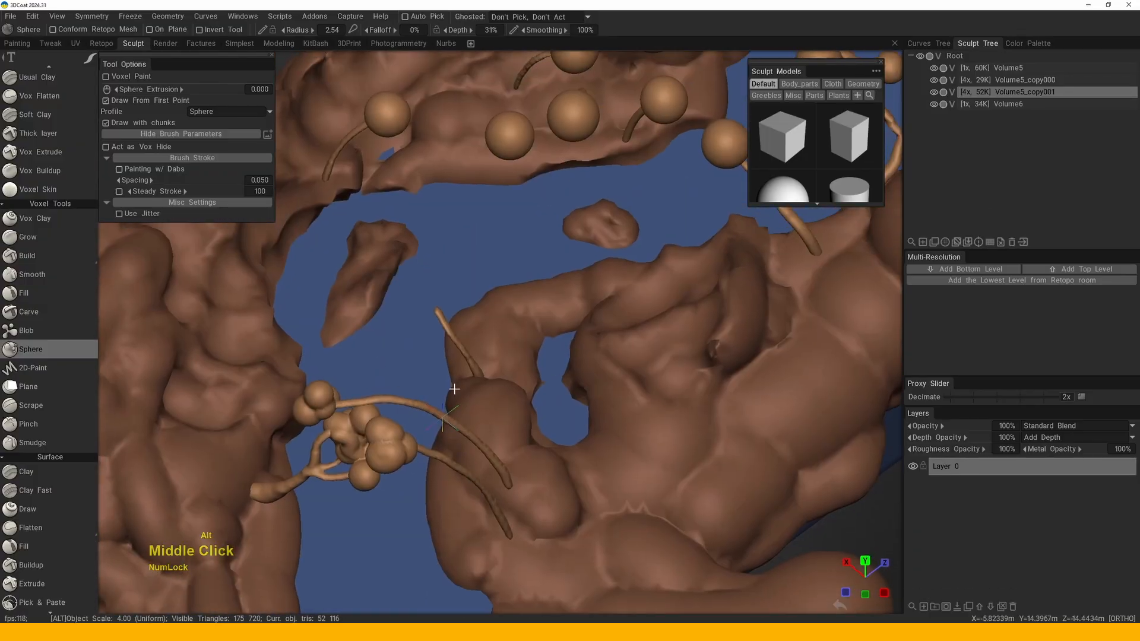
{"action": "right_click_drag", "start_coordinate": [431, 415], "coordinate": [419, 301]}
{"action": "right_click_drag", "start_coordinate": [416, 364], "coordinate": [449, 337], "text": "alt"}
{"action": "mouse_move", "coordinate": [449, 337]}
{"action": "left_mouse_down", "text": "alt"}
{"action": "mouse_move", "coordinate": [509, 287]}
{"action": "mouse_move", "coordinate": [593, 294]}
{"action": "left_mouse_up", "text": "alt"}
{"action": "mouse_move", "coordinate": [593, 293]}
{"action": "right_mouse_down", "text": "alt"}
{"action": "mouse_move", "coordinate": [596, 228]}
{"action": "mouse_move", "coordinate": [588, 326]}
{"action": "right_mouse_up", "text": "alt"}
{"action": "left_click_drag", "start_coordinate": [588, 325], "coordinate": [516, 404], "text": "alt"}
{"action": "middle_click_drag", "start_coordinate": [517, 404], "coordinate": [415, 433]}
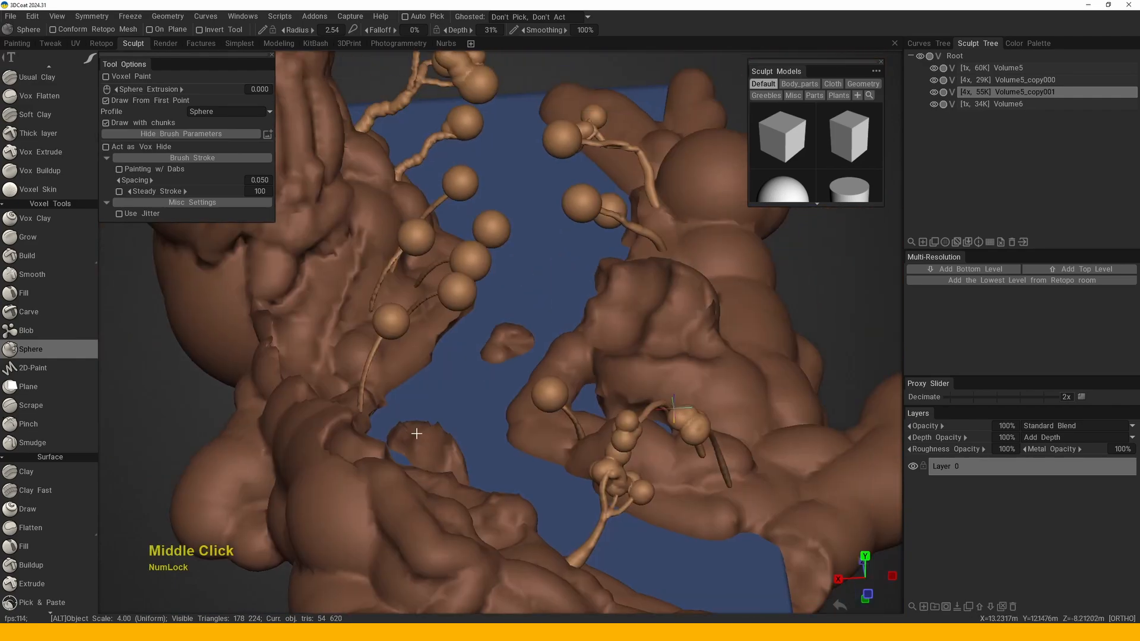
- Add smaller overlapping spheres, starting at a radius of 1.40, to the single spheres topping the curved poles
{"action": "right_click_drag", "start_coordinate": [415, 433], "coordinate": [331, 326]}
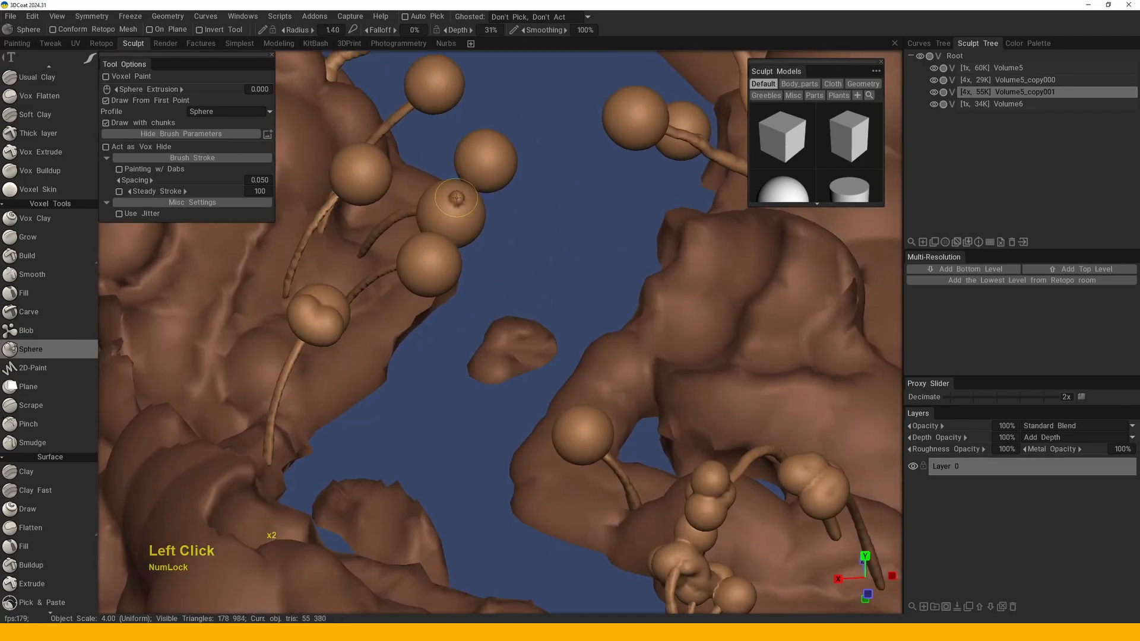
{"action": "middle_click_drag", "start_coordinate": [466, 201], "coordinate": [499, 285]}
{"action": "left_click_drag", "start_coordinate": [499, 285], "coordinate": [401, 253], "text": "alt"}
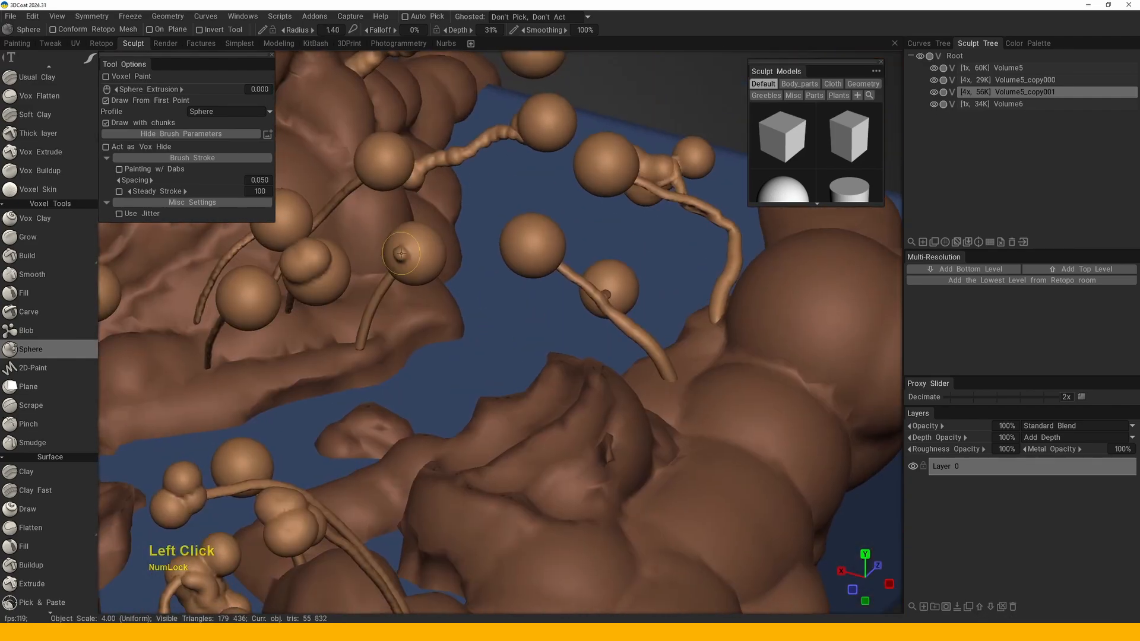
{"action": "left_click", "coordinate": [372, 156]}
{"action": "middle_click_drag", "start_coordinate": [373, 156], "coordinate": [447, 317], "text": "alt"}
{"action": "left_click", "coordinate": [404, 272]}
{"action": "right_click_drag", "start_coordinate": [404, 272], "coordinate": [434, 293], "text": "alt"}
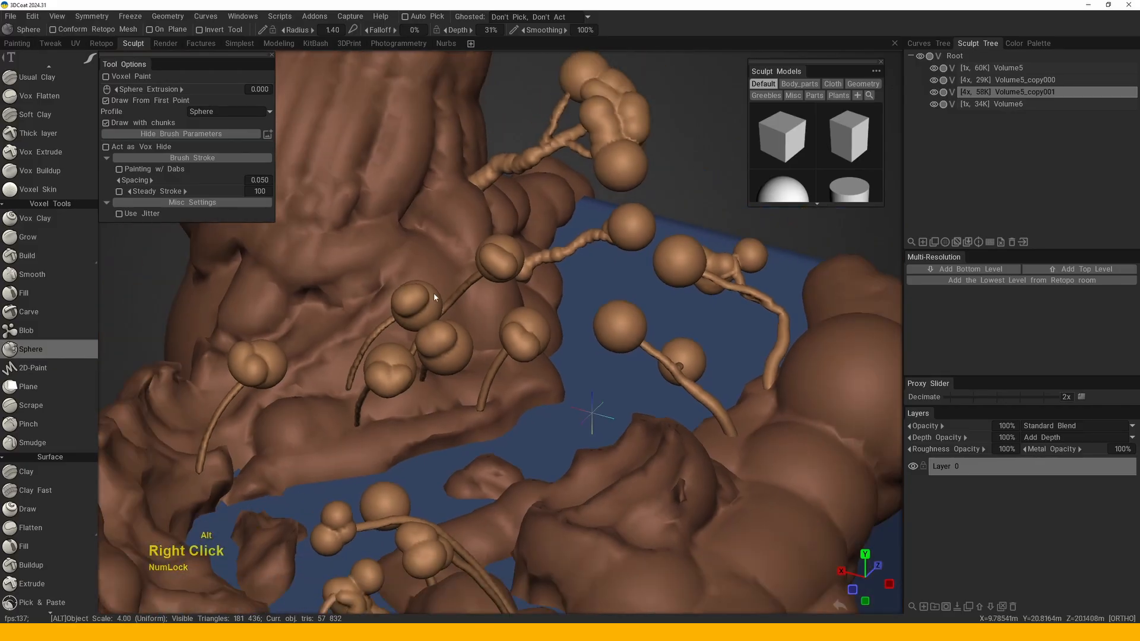
{"action": "left_click_drag", "start_coordinate": [434, 294], "coordinate": [592, 258], "text": "alt"}
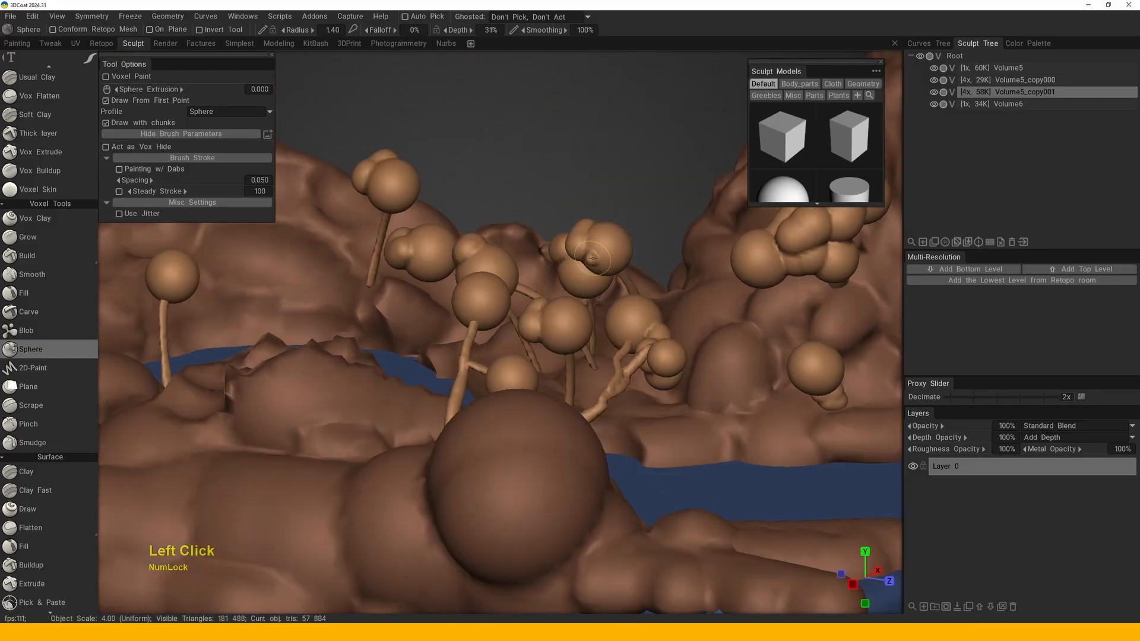
{"action": "right_click", "coordinate": [484, 265]}
{"action": "left_click", "coordinate": [554, 289]}
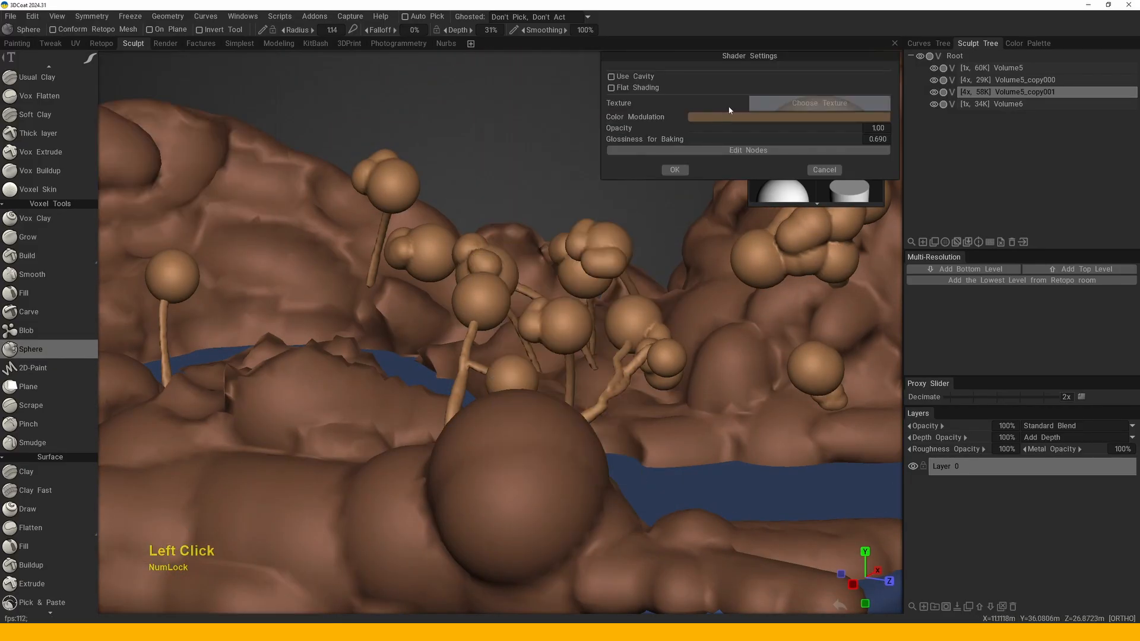
- Set the foliage volume's shader color modulation to a muted green with hue 91.2 and saturation 40%
{"action": "left_click", "coordinate": [790, 117]}
{"action": "left_click_drag", "start_coordinate": [462, 409], "coordinate": [494, 408]}
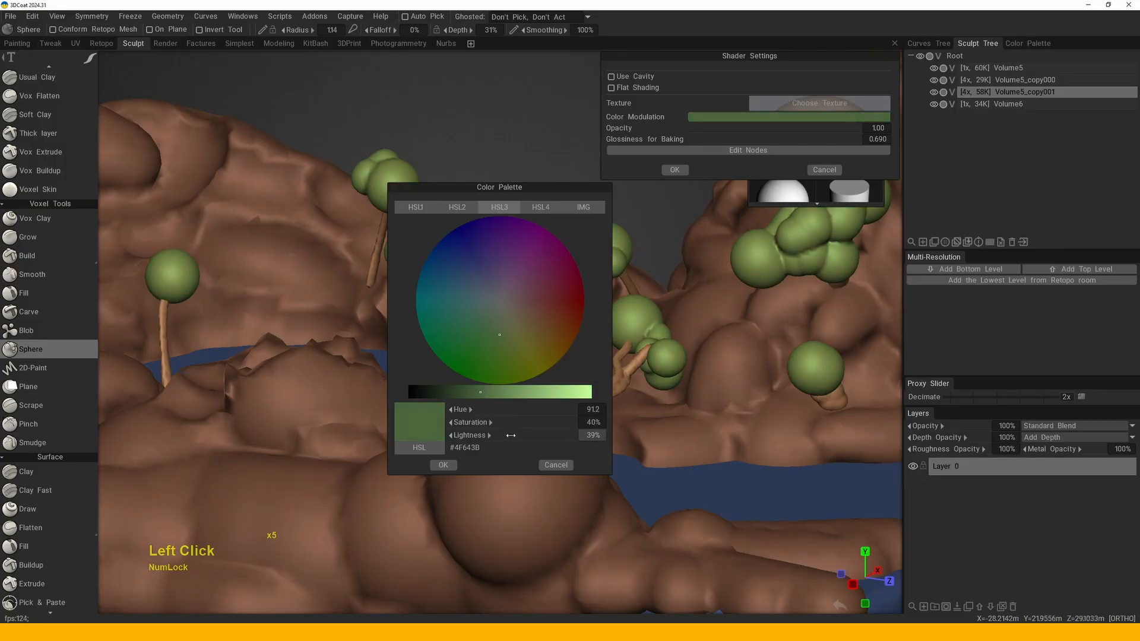
{"action": "left_click_drag", "start_coordinate": [511, 435], "coordinate": [510, 436]}
{"action": "left_click", "coordinate": [449, 466]}
{"action": "left_click", "coordinate": [674, 170]}
- Examine the green foliage against the landforms and water from several angles
{"action": "right_click_drag", "start_coordinate": [523, 279], "coordinate": [415, 351], "text": "alt"}
{"action": "left_click_drag", "start_coordinate": [415, 356], "coordinate": [557, 317], "text": "alt"}
{"action": "middle_click_drag", "start_coordinate": [557, 317], "coordinate": [559, 326], "text": "alt"}
{"action": "left_click_drag", "start_coordinate": [559, 326], "coordinate": [529, 333], "text": "alt"}
{"action": "right_click_drag", "start_coordinate": [528, 332], "coordinate": [522, 310], "text": "alt"}
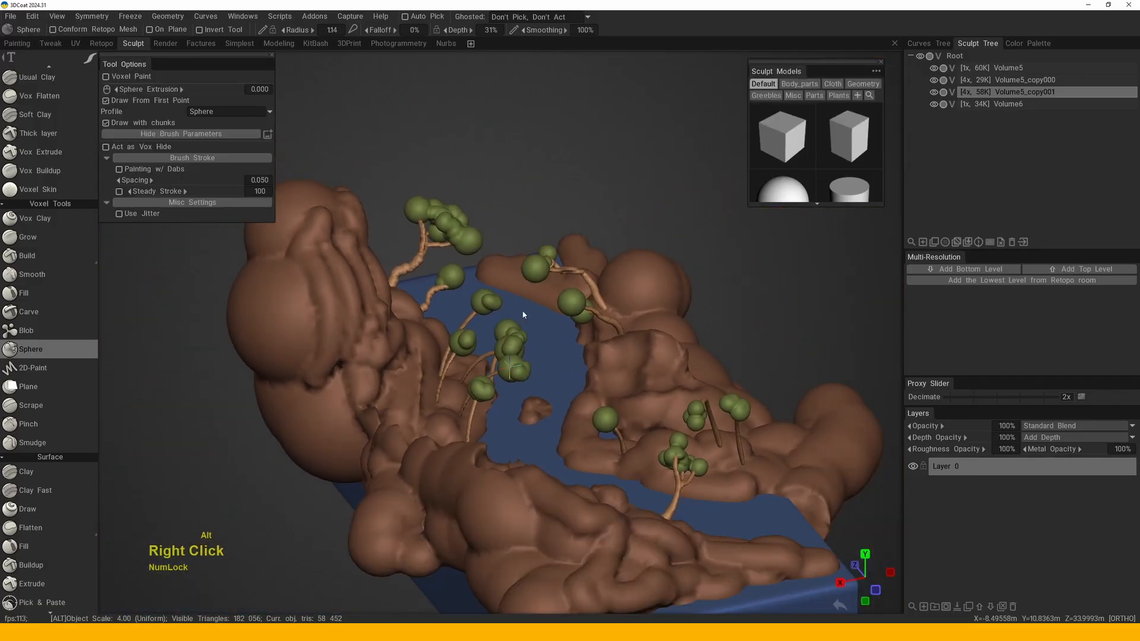
{"action": "mouse_move", "coordinate": [522, 310]}
{"action": "left_mouse_down", "text": "alt"}
{"action": "mouse_move", "coordinate": [508, 373]}
{"action": "mouse_move", "coordinate": [522, 370]}
{"action": "mouse_move", "coordinate": [457, 376]}
{"action": "left_mouse_up", "text": "alt"}
{"action": "right_click_drag", "start_coordinate": [457, 375], "coordinate": [522, 309], "text": "alt"}
{"action": "left_click_drag", "start_coordinate": [523, 308], "coordinate": [545, 271], "text": "alt"}
{"action": "middle_click_drag", "start_coordinate": [544, 272], "coordinate": [540, 212]}
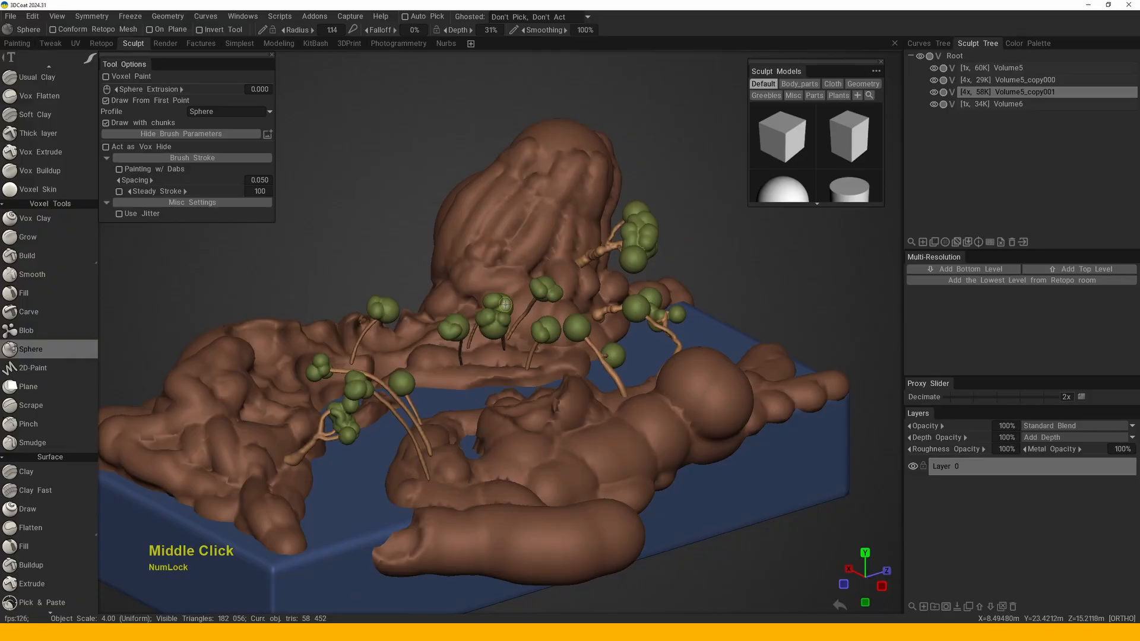
{"action": "right_click_drag", "start_coordinate": [512, 312], "coordinate": [505, 332], "text": "alt"}
{"action": "left_click_drag", "start_coordinate": [504, 333], "coordinate": [475, 368], "text": "alt"}
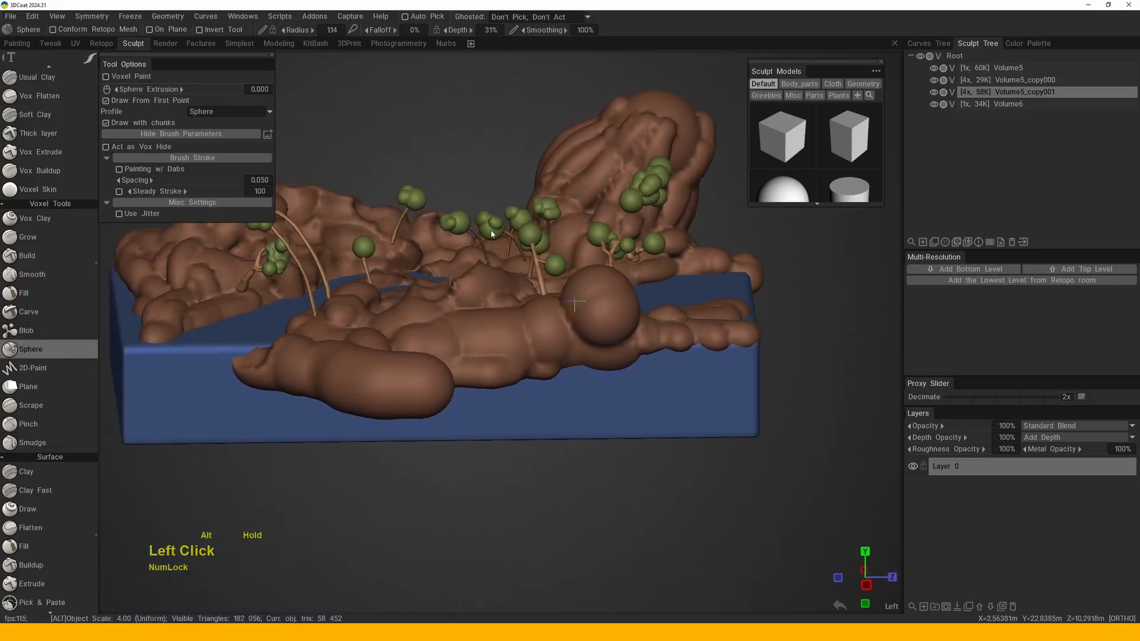
{"action": "right_click_drag", "start_coordinate": [475, 368], "coordinate": [461, 394], "text": "alt"}
{"action": "middle_click_drag", "start_coordinate": [461, 394], "coordinate": [455, 383], "text": "alt"}
{"action": "right_click_drag", "start_coordinate": [455, 383], "coordinate": [509, 400], "text": "alt"}
{"action": "left_click_drag", "start_coordinate": [509, 399], "coordinate": [573, 433], "text": "alt"}
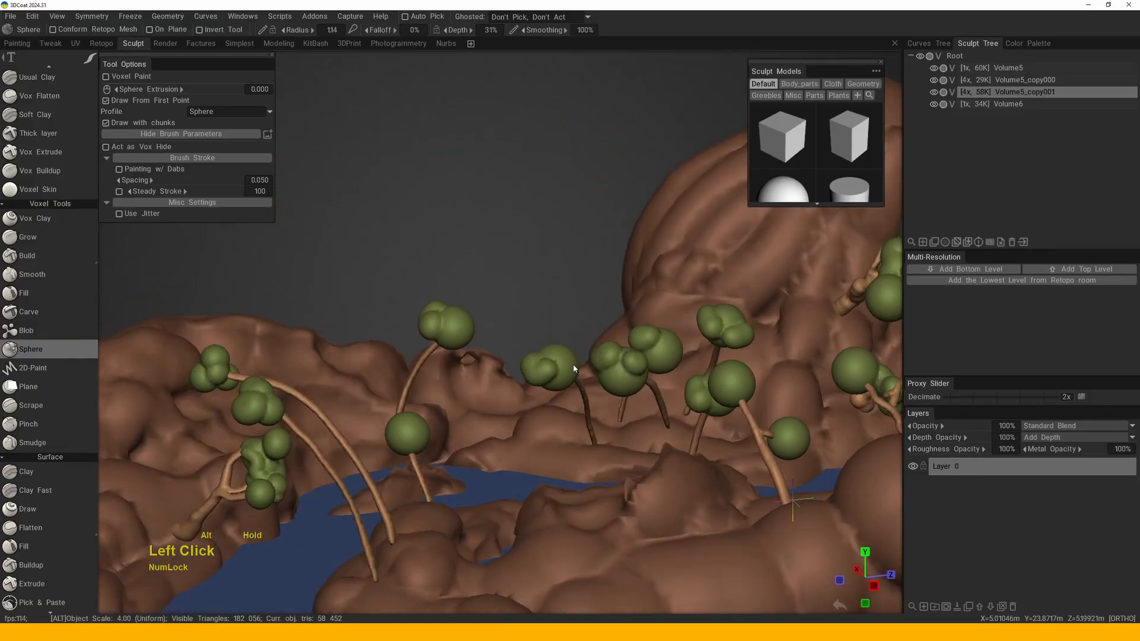
- Activate the branch volume and build a twisted trunk of overlapping spheres on the rocky slope at a radius of 0.684
{"action": "right_click_drag", "start_coordinate": [573, 433], "coordinate": [547, 376], "text": "alt"}
{"action": "mouse_move", "coordinate": [547, 377]}
{"action": "middle_mouse_down"}
{"action": "mouse_move", "coordinate": [416, 345]}
{"action": "mouse_move", "coordinate": [491, 326]}
{"action": "middle_mouse_up"}
{"action": "key", "text": "h"}
{"action": "key", "text": "space"}
{"action": "left_click", "coordinate": [484, 157]}
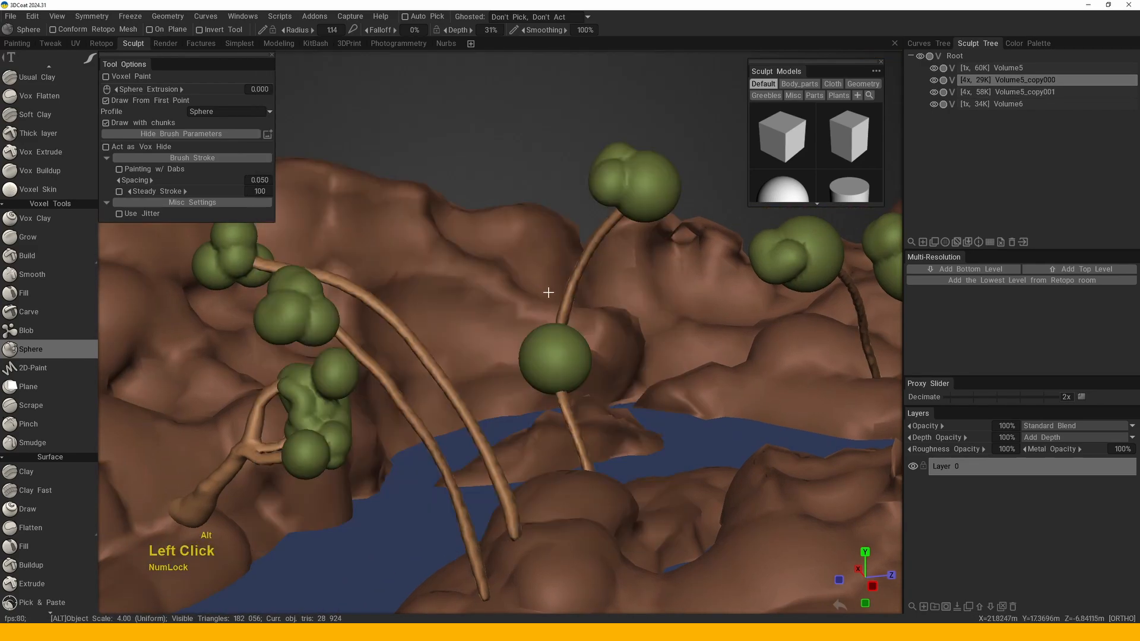
{"action": "mouse_move", "coordinate": [511, 285]}
{"action": "middle_mouse_down"}
{"action": "mouse_move", "coordinate": [522, 287]}
{"action": "mouse_move", "coordinate": [415, 374]}
{"action": "middle_mouse_up"}
{"action": "right_click_drag", "start_coordinate": [415, 374], "coordinate": [516, 321], "text": "alt"}
{"action": "mouse_move", "coordinate": [516, 320]}
{"action": "left_mouse_down", "text": "alt"}
{"action": "mouse_move", "coordinate": [535, 315]}
{"action": "mouse_move", "coordinate": [256, 180]}
{"action": "left_mouse_up", "text": "alt"}
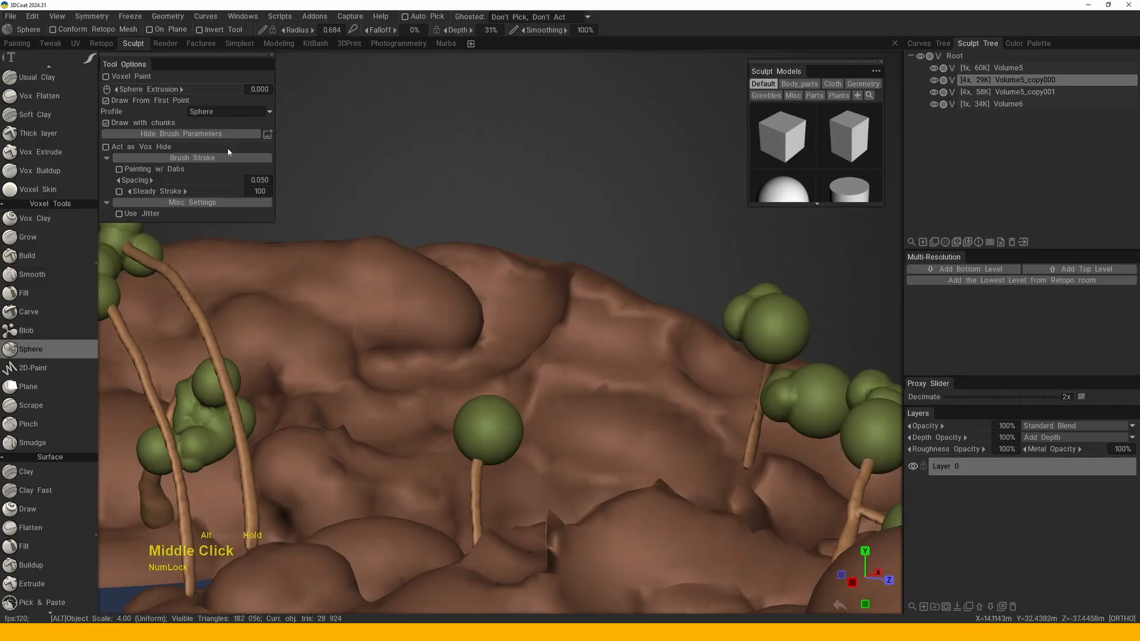
{"action": "middle_click", "coordinate": [445, 316], "text": "alt"}
{"action": "left_click_drag", "start_coordinate": [453, 324], "coordinate": [466, 318], "text": "alt"}
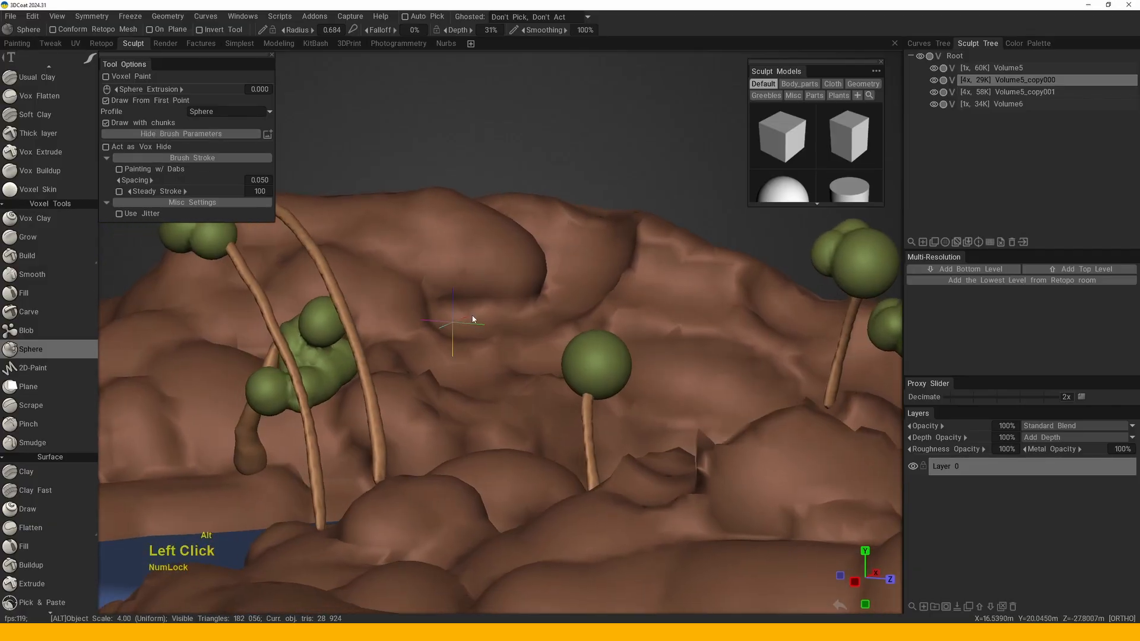
{"action": "middle_click", "coordinate": [440, 323], "text": "alt"}
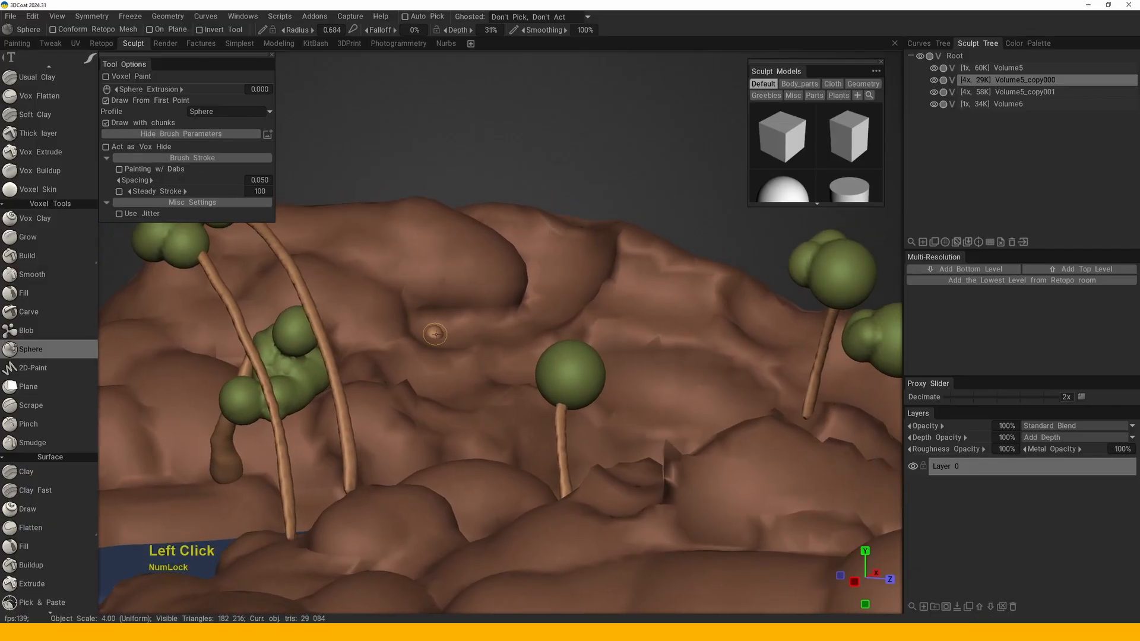
{"action": "mouse_move", "coordinate": [459, 306]}
{"action": "left_mouse_down", "text": "alt"}
{"action": "mouse_move", "coordinate": [445, 319]}
{"action": "mouse_move", "coordinate": [446, 287]}
{"action": "mouse_move", "coordinate": [501, 223]}
{"action": "mouse_move", "coordinate": [463, 241]}
{"action": "mouse_move", "coordinate": [493, 177]}
{"action": "mouse_move", "coordinate": [594, 162]}
{"action": "mouse_move", "coordinate": [492, 237]}
{"action": "left_mouse_up", "text": "alt"}
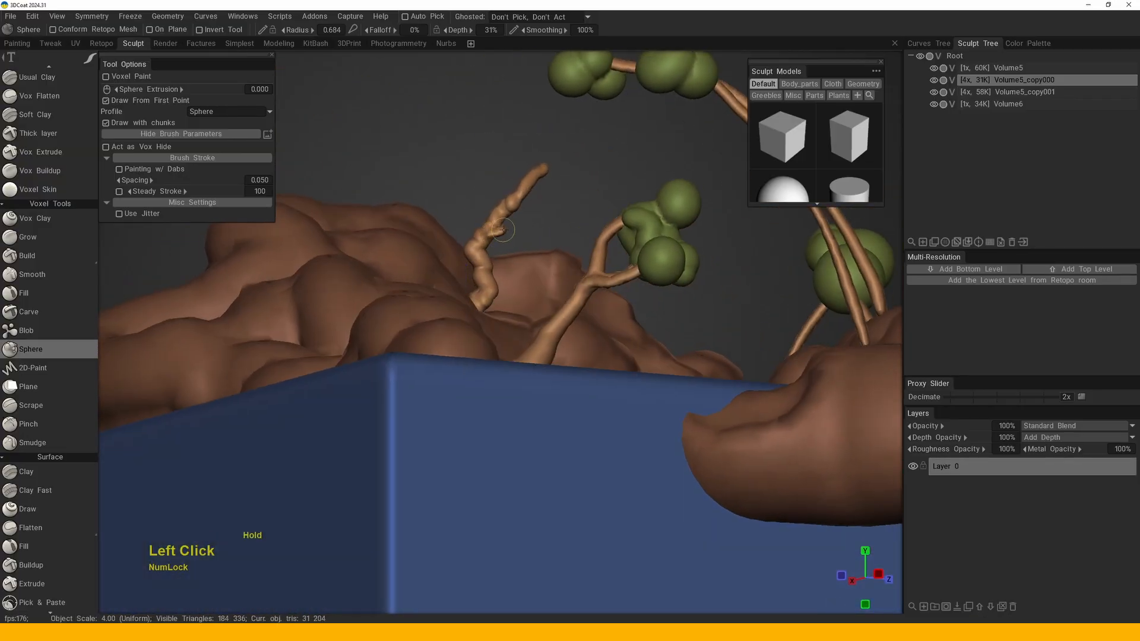
- Add side twigs forking off the new twisted trunk at a radius of 0.684
{"action": "mouse_move", "coordinate": [545, 202]}
{"action": "left_mouse_down", "text": "alt"}
{"action": "mouse_move", "coordinate": [467, 264]}
{"action": "mouse_move", "coordinate": [489, 268]}
{"action": "left_mouse_up", "text": "alt"}
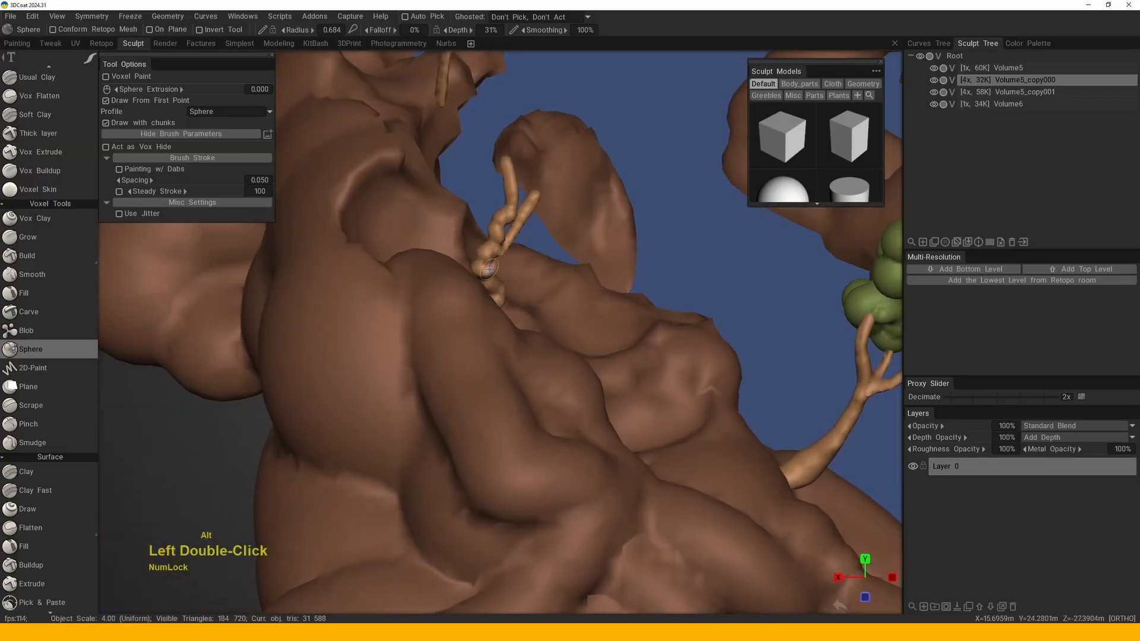
{"action": "right_click_drag", "start_coordinate": [547, 231], "coordinate": [484, 229], "text": "alt"}
{"action": "left_click_drag", "start_coordinate": [484, 230], "coordinate": [471, 267], "text": "alt"}
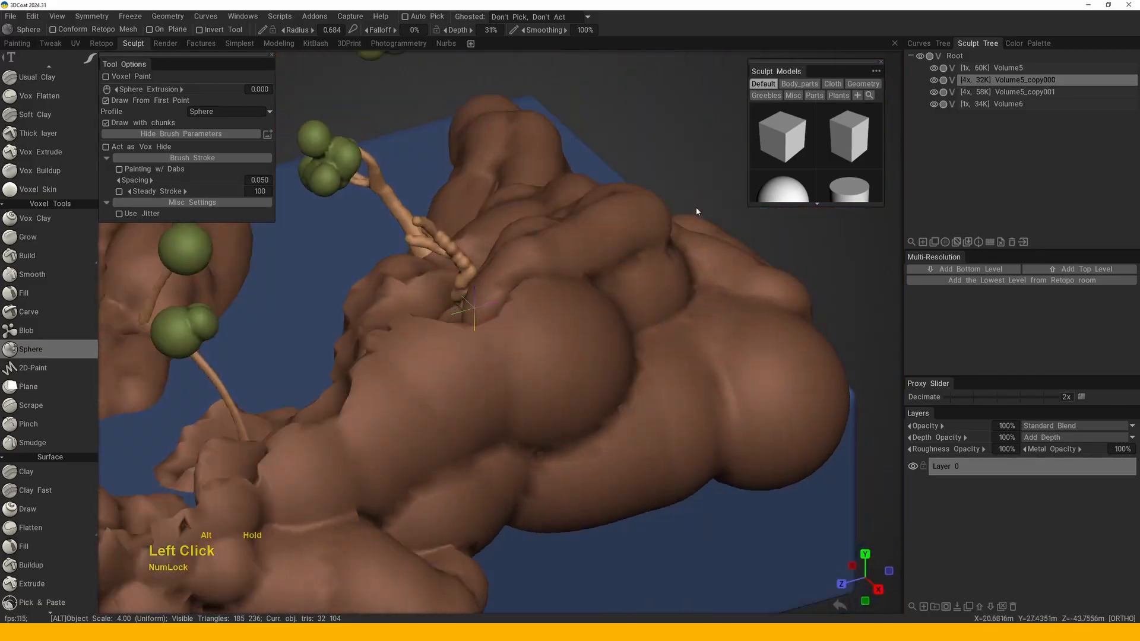
{"action": "middle_click_drag", "start_coordinate": [471, 267], "coordinate": [555, 247], "text": "alt"}
- Build a second bent branch on the slope below the twisted trunk, reducing the radius to 0.406 for its thinner parts
{"action": "mouse_move", "coordinate": [554, 247]}
{"action": "left_mouse_down", "text": "alt"}
{"action": "mouse_move", "coordinate": [594, 305]}
{"action": "mouse_move", "coordinate": [485, 337]}
{"action": "left_mouse_up", "text": "alt"}
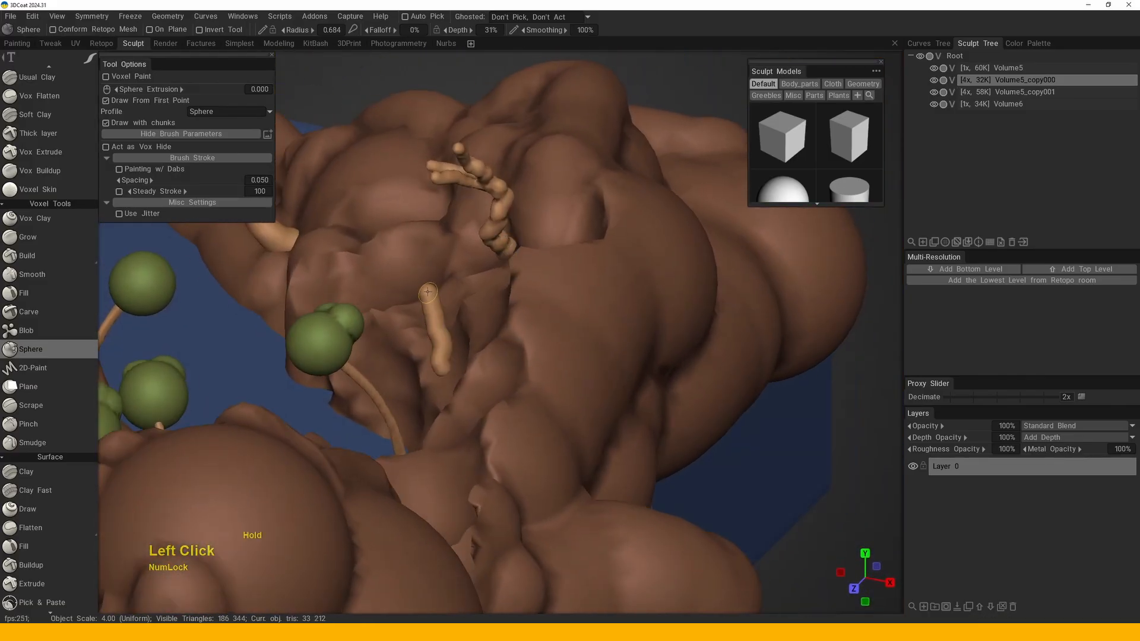
{"action": "mouse_move", "coordinate": [412, 277]}
{"action": "left_mouse_down", "text": "alt"}
{"action": "mouse_move", "coordinate": [409, 299]}
{"action": "mouse_move", "coordinate": [437, 334]}
{"action": "mouse_move", "coordinate": [410, 321]}
{"action": "mouse_move", "coordinate": [386, 330]}
{"action": "mouse_move", "coordinate": [437, 323]}
{"action": "mouse_move", "coordinate": [545, 254]}
{"action": "mouse_move", "coordinate": [550, 272]}
{"action": "left_mouse_up", "text": "alt"}
{"action": "right_click_drag", "start_coordinate": [550, 273], "coordinate": [520, 326], "text": "alt"}
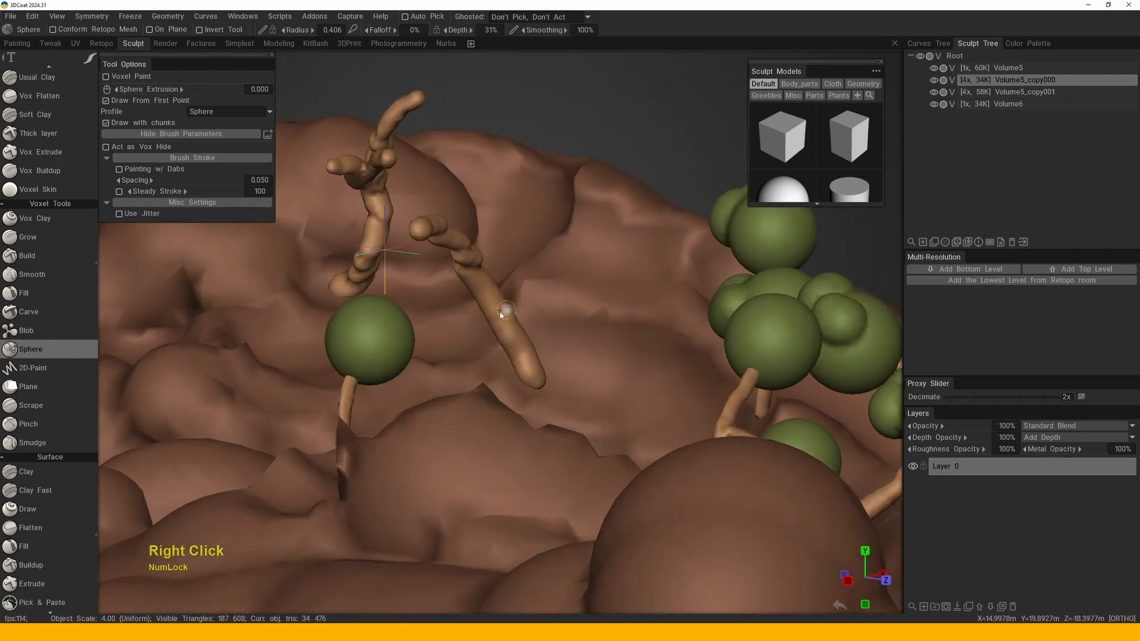
- Add thin root-like twigs around the base of the second bent branch
{"action": "mouse_move", "coordinate": [603, 406]}
{"action": "left_mouse_down", "text": "alt"}
{"action": "mouse_move", "coordinate": [570, 357]}
{"action": "mouse_move", "coordinate": [560, 296]}
{"action": "left_mouse_up", "text": "alt"}
{"action": "double_click", "coordinate": [559, 296]}
{"action": "left_click_drag", "start_coordinate": [574, 372], "coordinate": [527, 287], "text": "alt"}
{"action": "left_click", "coordinate": [537, 314]}
{"action": "mouse_move", "coordinate": [532, 305]}
{"action": "middle_mouse_down"}
{"action": "mouse_move", "coordinate": [544, 310]}
{"action": "mouse_move", "coordinate": [502, 250]}
{"action": "mouse_move", "coordinate": [490, 275]}
{"action": "mouse_move", "coordinate": [522, 293]}
{"action": "middle_mouse_up"}
{"action": "mouse_move", "coordinate": [521, 293]}
{"action": "left_mouse_down", "text": "alt"}
{"action": "mouse_move", "coordinate": [491, 311]}
{"action": "mouse_move", "coordinate": [491, 272]}
{"action": "mouse_move", "coordinate": [464, 315]}
{"action": "left_mouse_up", "text": "alt"}
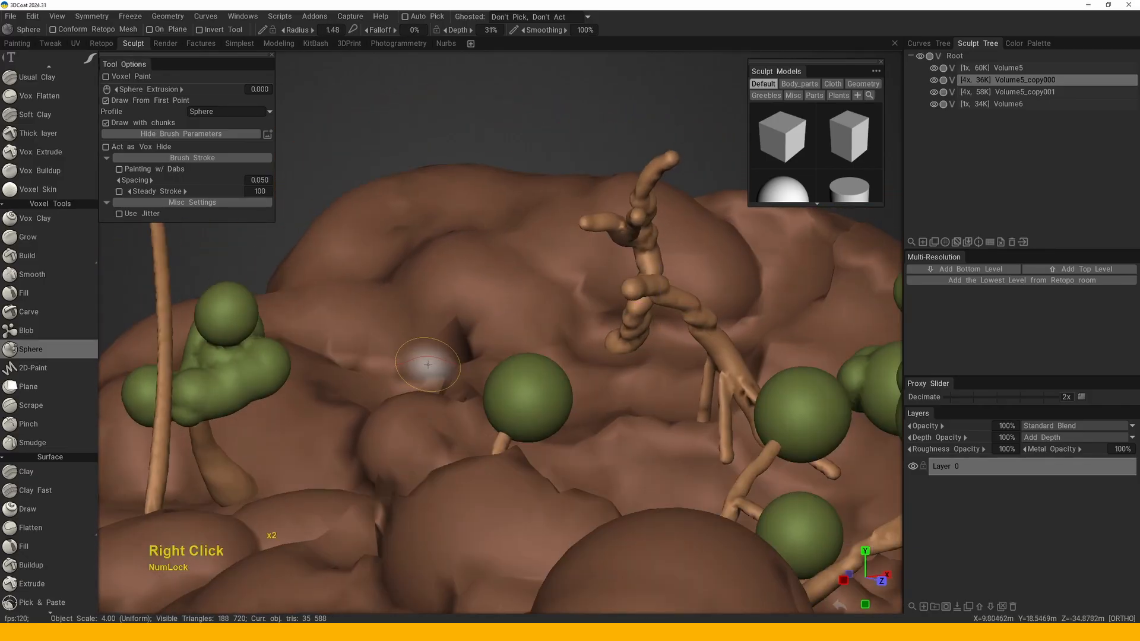
- Build a thicker trunk of overlapping spheres on the slope beside the twisted trunk at a radius of about 1.4
{"action": "mouse_move", "coordinate": [453, 295]}
{"action": "left_mouse_down", "text": "alt"}
{"action": "mouse_move", "coordinate": [445, 277]}
{"action": "mouse_move", "coordinate": [456, 293]}
{"action": "left_mouse_up", "text": "alt"}
{"action": "left_click", "coordinate": [458, 275]}
{"action": "mouse_move", "coordinate": [454, 253]}
{"action": "left_mouse_down", "text": "alt"}
{"action": "mouse_move", "coordinate": [451, 237]}
{"action": "mouse_move", "coordinate": [469, 241]}
{"action": "mouse_move", "coordinate": [453, 221]}
{"action": "mouse_move", "coordinate": [516, 170]}
{"action": "mouse_move", "coordinate": [465, 250]}
{"action": "mouse_move", "coordinate": [452, 244]}
{"action": "left_mouse_up", "text": "alt"}
{"action": "left_click", "coordinate": [458, 232]}
{"action": "left_click", "coordinate": [501, 150]}
{"action": "right_click_drag", "start_coordinate": [599, 189], "coordinate": [594, 190]}
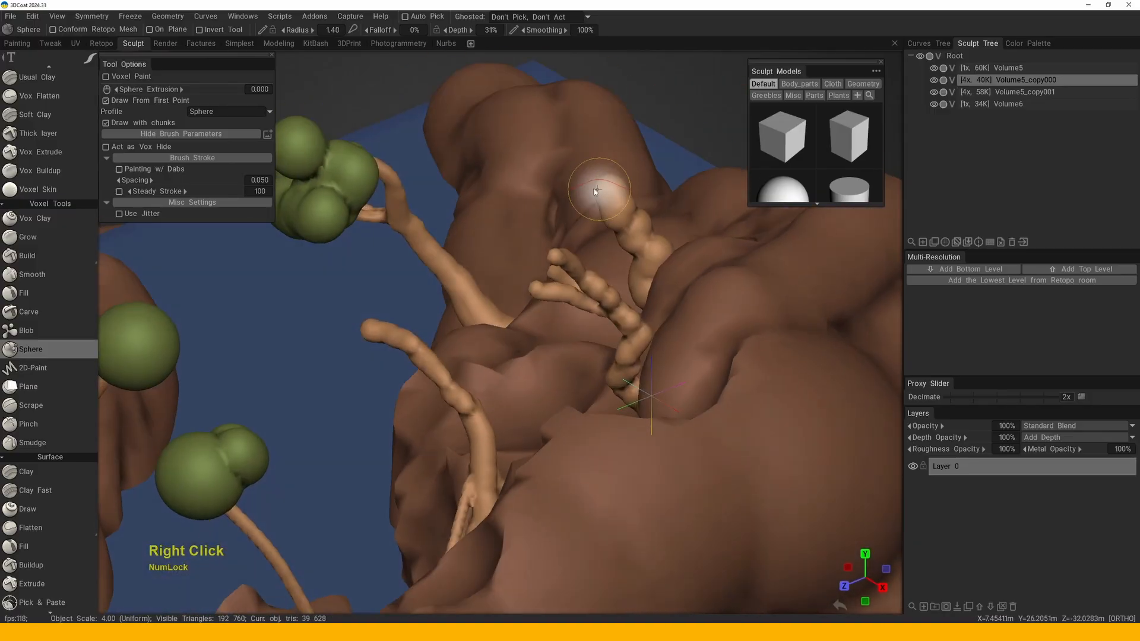
- Extend the top of the thick trunk and fork it into short twigs at a radius of 1.00
{"action": "mouse_move", "coordinate": [582, 155]}
{"action": "left_mouse_down", "text": "alt"}
{"action": "mouse_move", "coordinate": [558, 205]}
{"action": "mouse_move", "coordinate": [469, 196]}
{"action": "left_mouse_up", "text": "alt"}
{"action": "mouse_move", "coordinate": [469, 196]}
{"action": "middle_mouse_down", "text": "alt"}
{"action": "mouse_move", "coordinate": [293, 326]}
{"action": "mouse_move", "coordinate": [452, 309]}
{"action": "middle_mouse_up", "text": "alt"}
{"action": "left_click_drag", "start_coordinate": [452, 308], "coordinate": [514, 325], "text": "alt"}
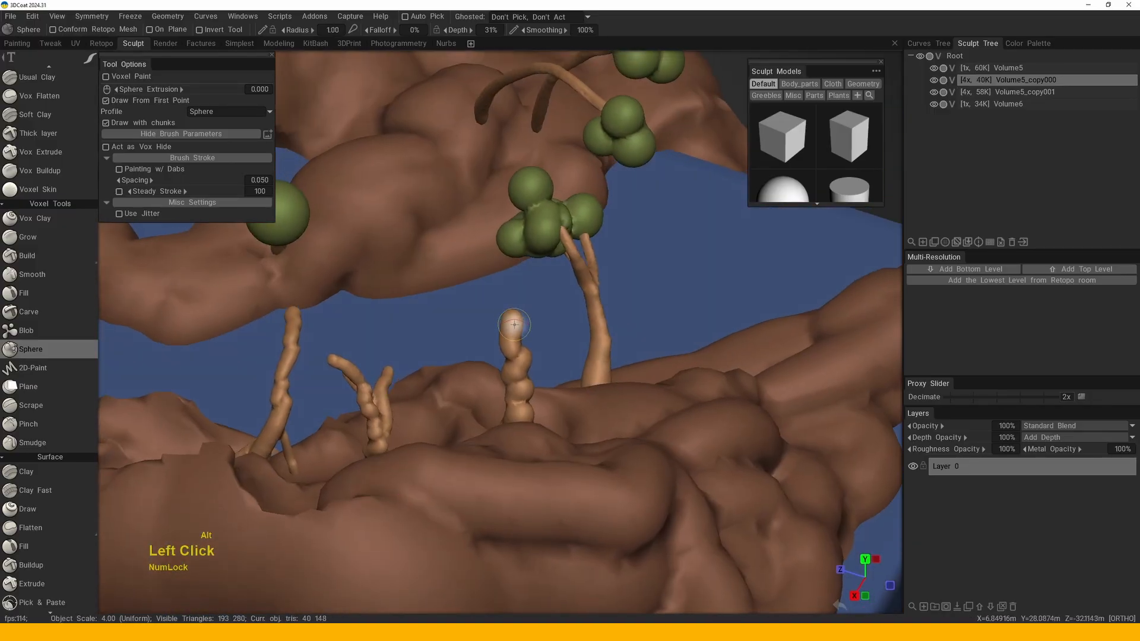
{"action": "left_click", "coordinate": [453, 270]}
{"action": "mouse_move", "coordinate": [453, 270]}
{"action": "left_mouse_down"}
{"action": "mouse_move", "coordinate": [438, 280]}
{"action": "mouse_move", "coordinate": [552, 364]}
{"action": "mouse_move", "coordinate": [595, 295]}
{"action": "left_mouse_up"}
{"action": "left_click", "coordinate": [555, 405]}
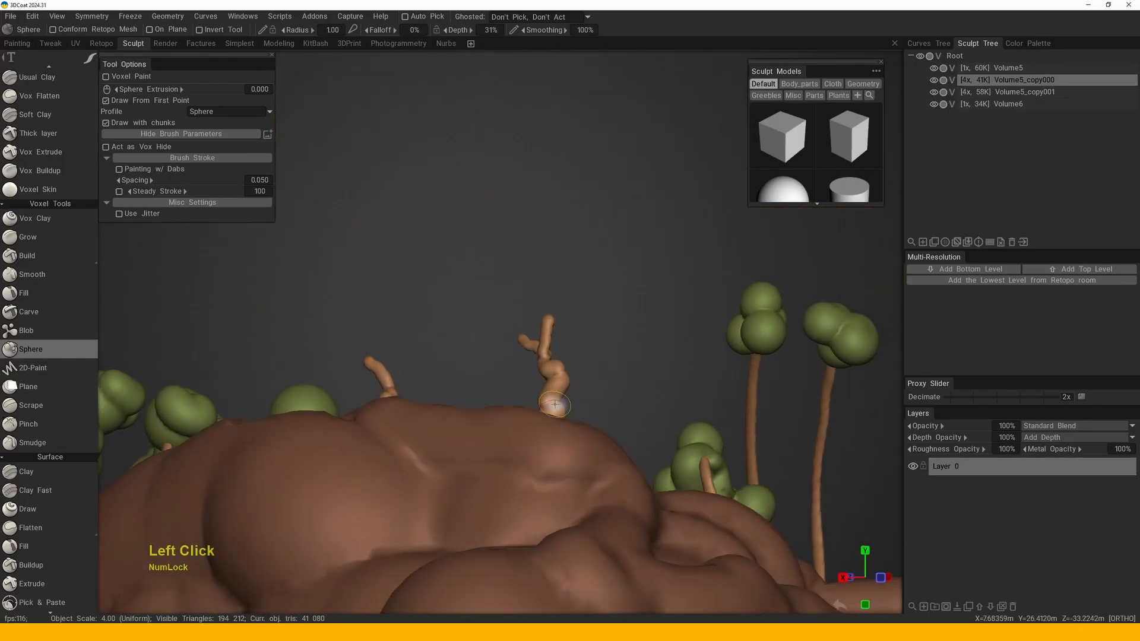
{"action": "left_click", "coordinate": [579, 358]}
- Activate the green foliage volume and cover the twisted trunk's twigs with overlapping spheres at a radius of 1.00
{"action": "left_click_drag", "start_coordinate": [579, 358], "coordinate": [664, 339], "text": "alt"}
{"action": "right_click_drag", "start_coordinate": [664, 338], "coordinate": [461, 247], "text": "alt"}
{"action": "left_click_drag", "start_coordinate": [461, 247], "coordinate": [621, 265], "text": "alt"}
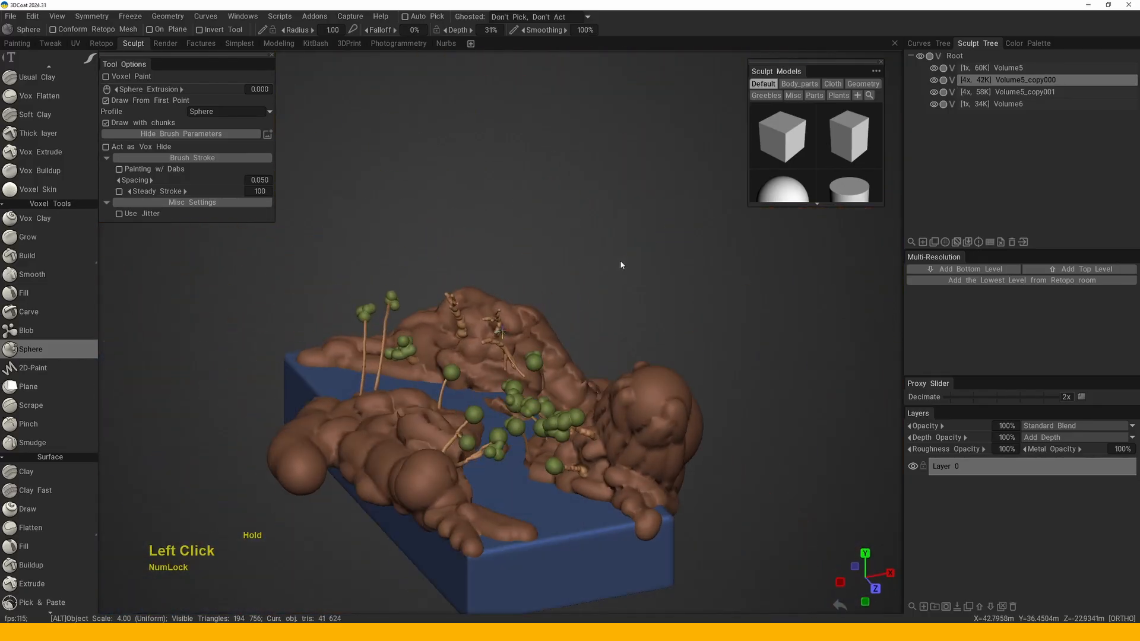
{"action": "right_click_drag", "start_coordinate": [621, 265], "coordinate": [574, 451], "text": "alt"}
{"action": "key", "text": "space"}
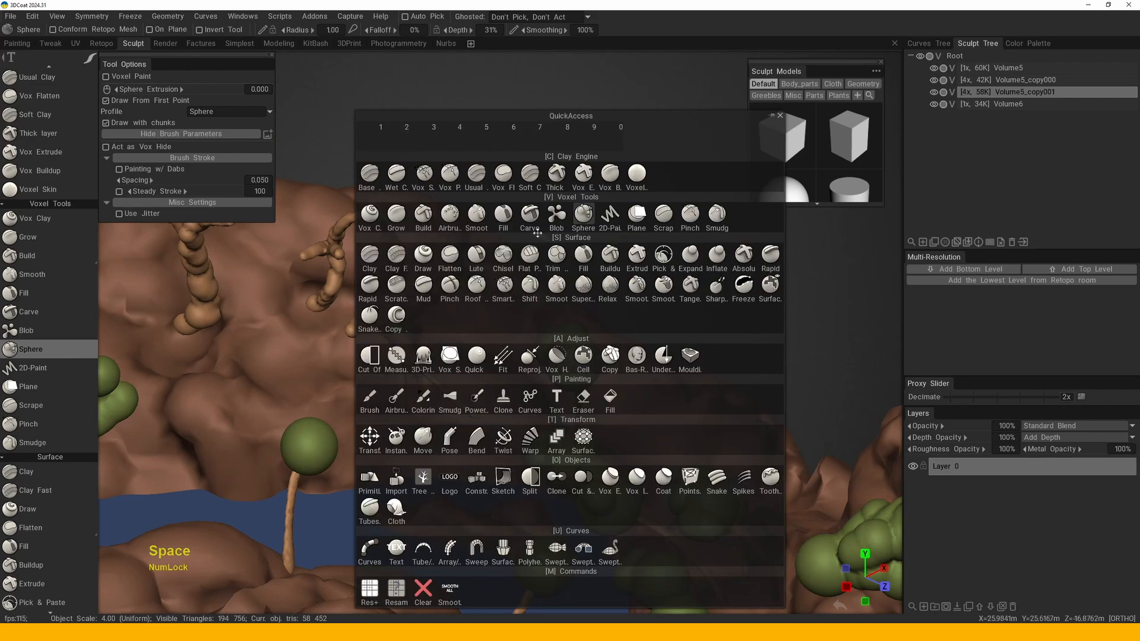
{"action": "left_click", "coordinate": [583, 214]}
{"action": "middle_click_drag", "start_coordinate": [395, 250], "coordinate": [549, 354], "text": "alt"}
{"action": "right_click_drag", "start_coordinate": [549, 353], "coordinate": [437, 357], "text": "alt"}
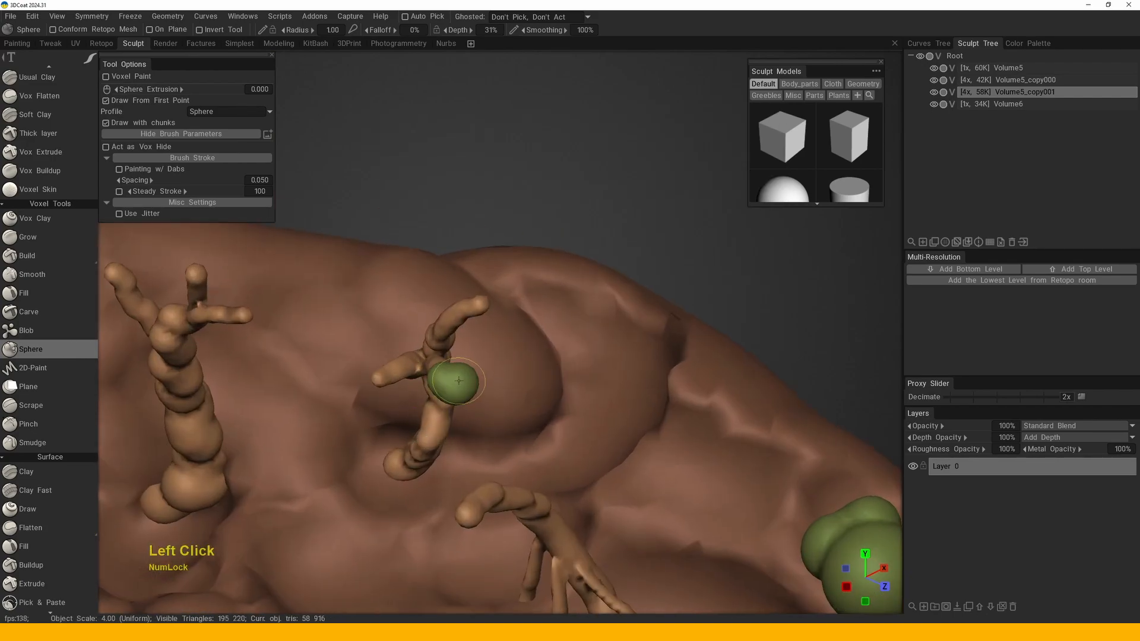
{"action": "mouse_move", "coordinate": [449, 344]}
{"action": "left_mouse_down", "text": "alt"}
{"action": "mouse_move", "coordinate": [494, 336]}
{"action": "mouse_move", "coordinate": [403, 340]}
{"action": "mouse_move", "coordinate": [505, 367]}
{"action": "mouse_move", "coordinate": [559, 404]}
{"action": "left_mouse_up", "text": "alt"}
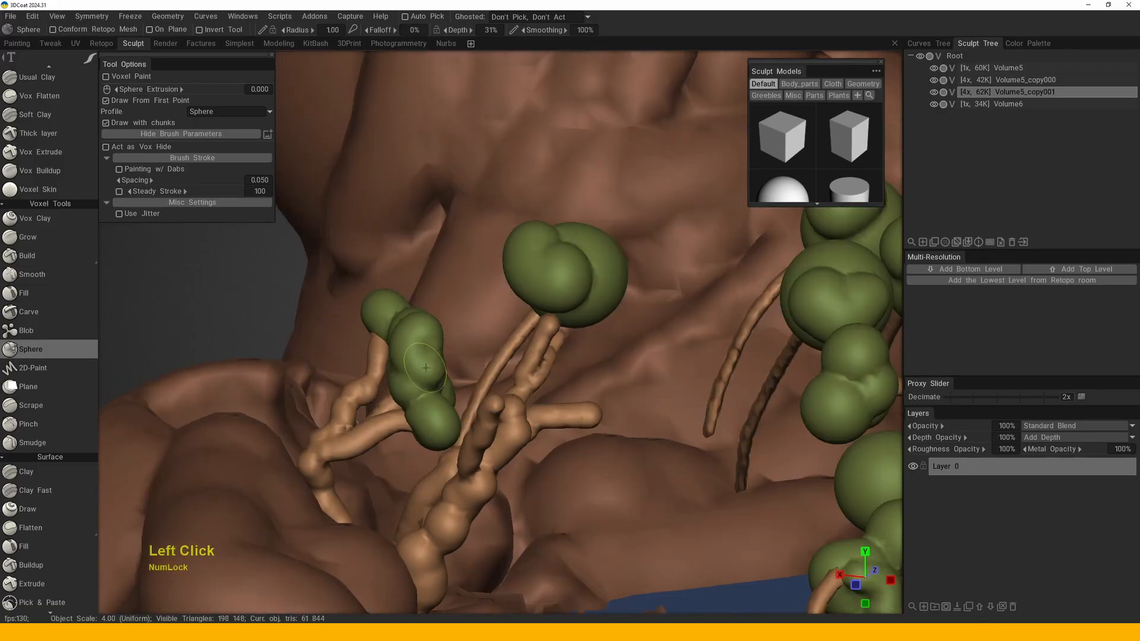
{"action": "mouse_move", "coordinate": [410, 339]}
{"action": "left_mouse_down"}
{"action": "mouse_move", "coordinate": [431, 363]}
{"action": "mouse_move", "coordinate": [356, 323]}
{"action": "mouse_move", "coordinate": [410, 355]}
{"action": "left_mouse_up"}
{"action": "mouse_move", "coordinate": [440, 350]}
{"action": "left_mouse_down", "text": "alt"}
{"action": "mouse_move", "coordinate": [385, 372]}
{"action": "mouse_move", "coordinate": [416, 357]}
{"action": "mouse_move", "coordinate": [385, 319]}
{"action": "mouse_move", "coordinate": [447, 344]}
{"action": "mouse_move", "coordinate": [478, 393]}
{"action": "left_mouse_up", "text": "alt"}
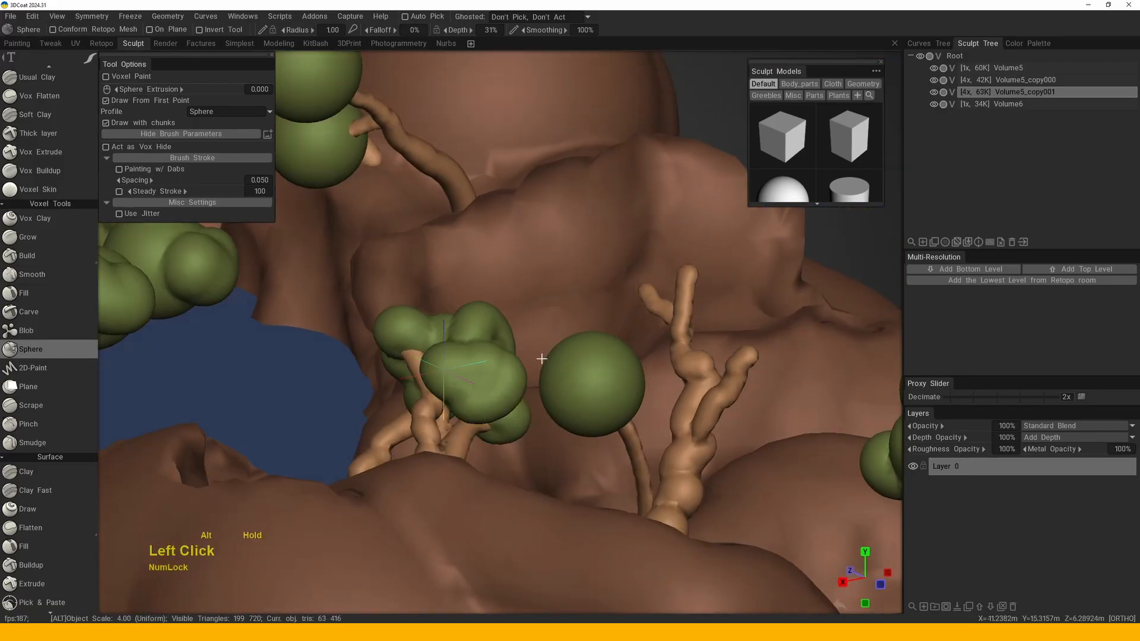
- Cover the thick trunk's forked top with overlapping sphere strokes of foliage at a radius of 1.00
{"action": "left_click_drag", "start_coordinate": [542, 359], "coordinate": [447, 334], "text": "alt"}
{"action": "middle_click_drag", "start_coordinate": [446, 333], "coordinate": [505, 244]}
{"action": "mouse_move", "coordinate": [505, 244]}
{"action": "left_mouse_down"}
{"action": "mouse_move", "coordinate": [392, 265]}
{"action": "mouse_move", "coordinate": [484, 331]}
{"action": "mouse_move", "coordinate": [439, 249]}
{"action": "mouse_move", "coordinate": [463, 351]}
{"action": "left_mouse_up"}
{"action": "mouse_move", "coordinate": [463, 350]}
{"action": "left_mouse_down", "text": "alt"}
{"action": "mouse_move", "coordinate": [451, 309]}
{"action": "mouse_move", "coordinate": [469, 303]}
{"action": "mouse_move", "coordinate": [542, 331]}
{"action": "left_mouse_up", "text": "alt"}
{"action": "middle_click_drag", "start_coordinate": [542, 330], "coordinate": [536, 311], "text": "alt"}
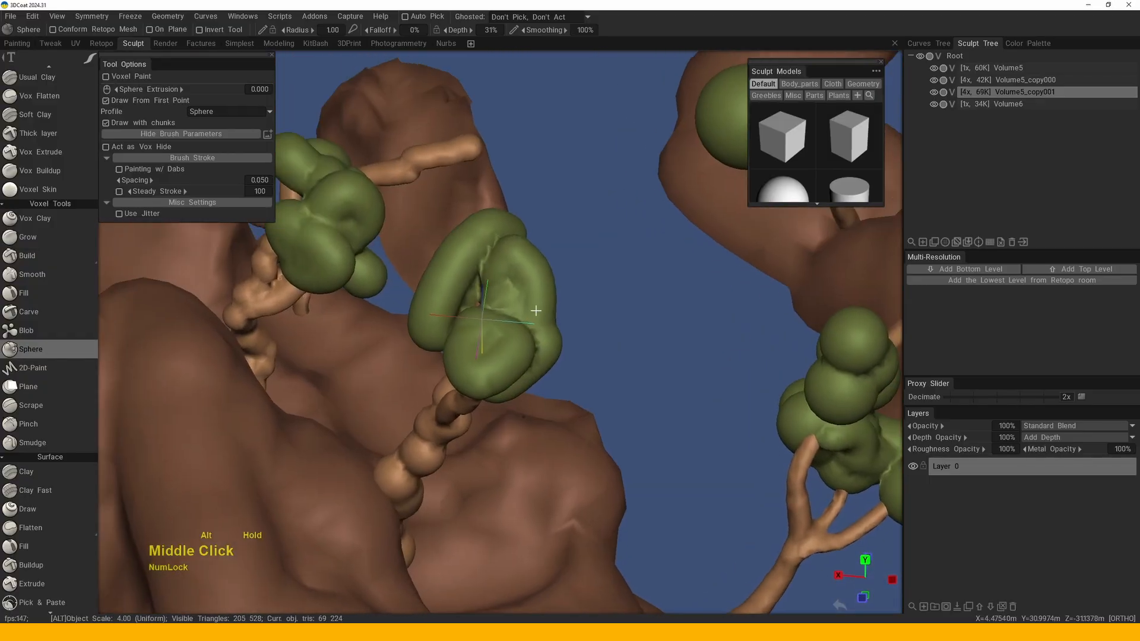
- Build a rounded foliage cluster over the tip of the second bent branch with sphere strokes at a radius of 1.00
{"action": "left_click_drag", "start_coordinate": [536, 310], "coordinate": [458, 234], "text": "alt"}
{"action": "middle_click_drag", "start_coordinate": [458, 235], "coordinate": [423, 244], "text": "alt"}
{"action": "left_click_drag", "start_coordinate": [423, 244], "coordinate": [475, 309], "text": "alt"}
{"action": "right_click_drag", "start_coordinate": [475, 309], "coordinate": [507, 403]}
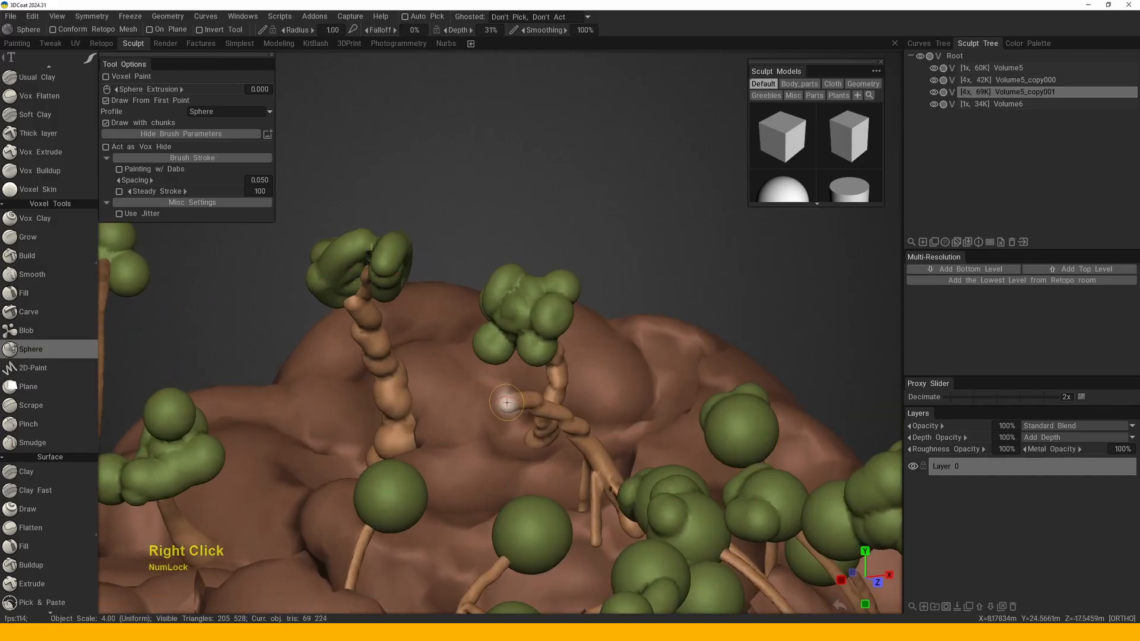
{"action": "left_click_drag", "start_coordinate": [507, 403], "coordinate": [508, 410], "text": "alt"}
{"action": "right_click_drag", "start_coordinate": [508, 410], "coordinate": [507, 340]}
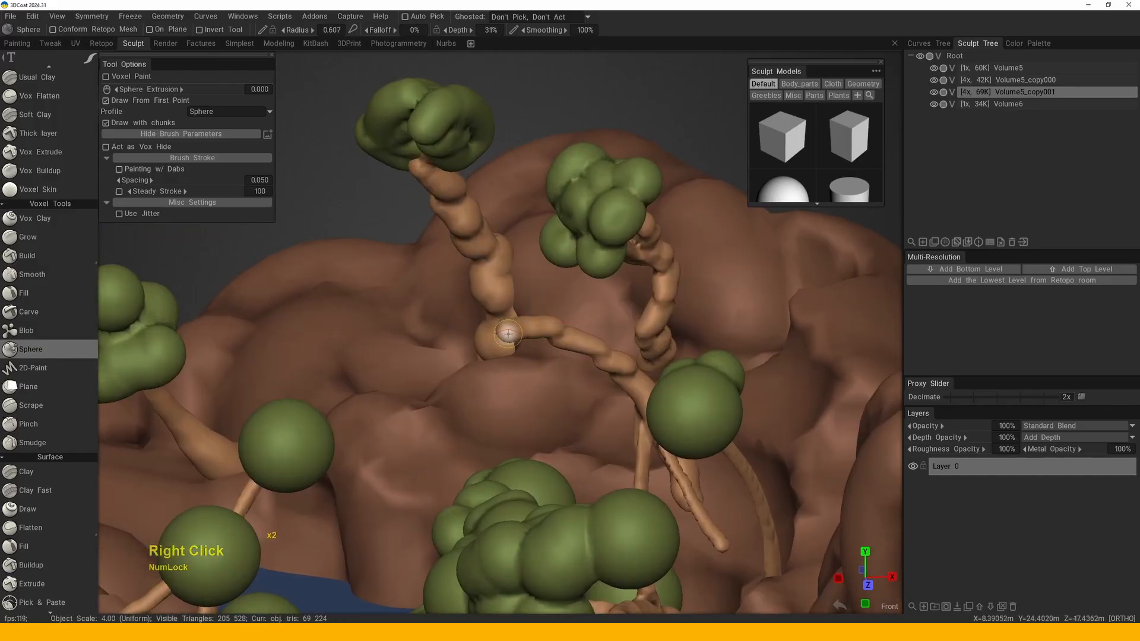
{"action": "left_click_drag", "start_coordinate": [521, 312], "coordinate": [522, 313]}
{"action": "mouse_move", "coordinate": [522, 312]}
{"action": "left_mouse_down", "text": "alt"}
{"action": "mouse_move", "coordinate": [554, 316]}
{"action": "mouse_move", "coordinate": [438, 376]}
{"action": "mouse_move", "coordinate": [484, 316]}
{"action": "mouse_move", "coordinate": [451, 316]}
{"action": "left_mouse_up", "text": "alt"}
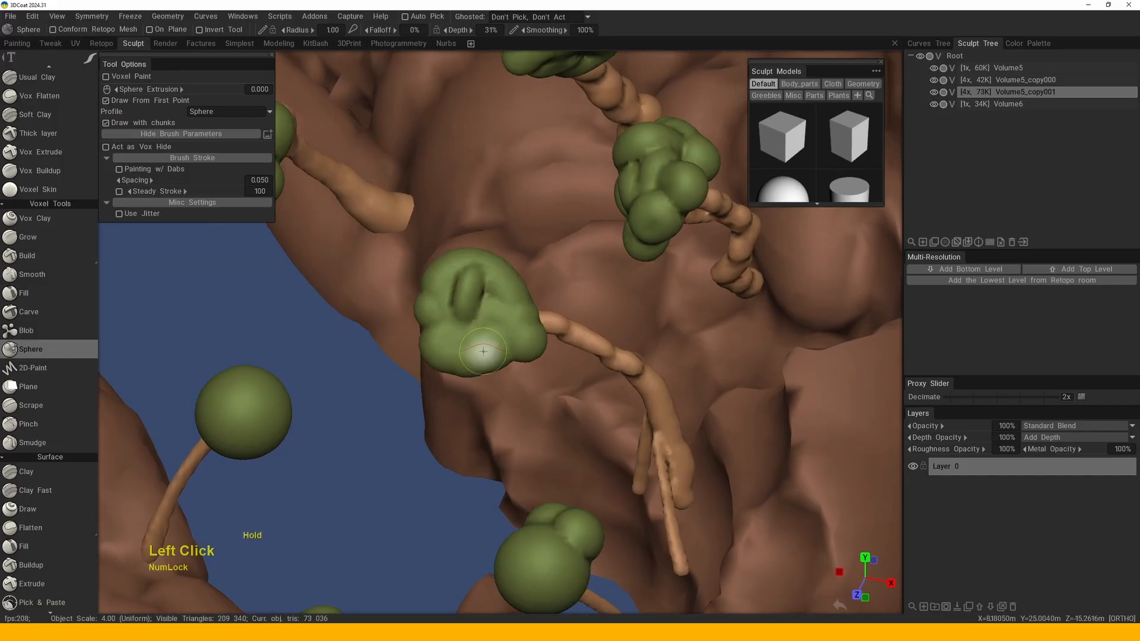
{"action": "left_click_drag", "start_coordinate": [483, 351], "coordinate": [417, 334], "text": "alt"}
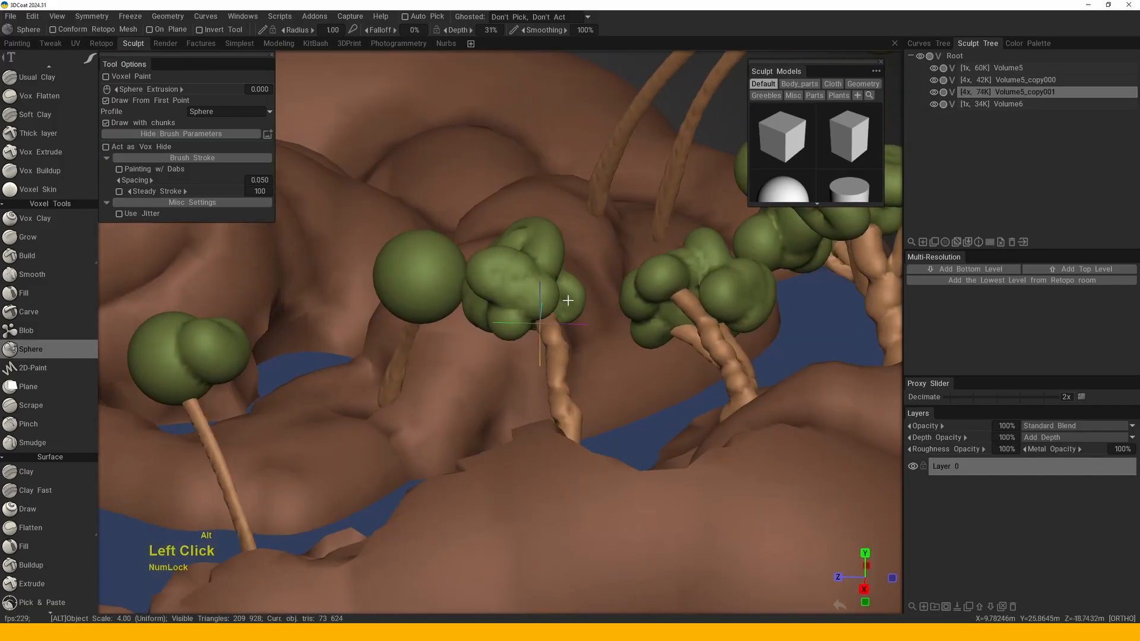
- Add small overlapping sphere bumps to the plain foliage ball on the short trunk beside the channel at a radius of 0.609
{"action": "middle_click_drag", "start_coordinate": [569, 301], "coordinate": [501, 310], "text": "alt"}
{"action": "left_click_drag", "start_coordinate": [501, 311], "coordinate": [631, 310], "text": "alt"}
{"action": "right_click_drag", "start_coordinate": [631, 311], "coordinate": [452, 277], "text": "alt"}
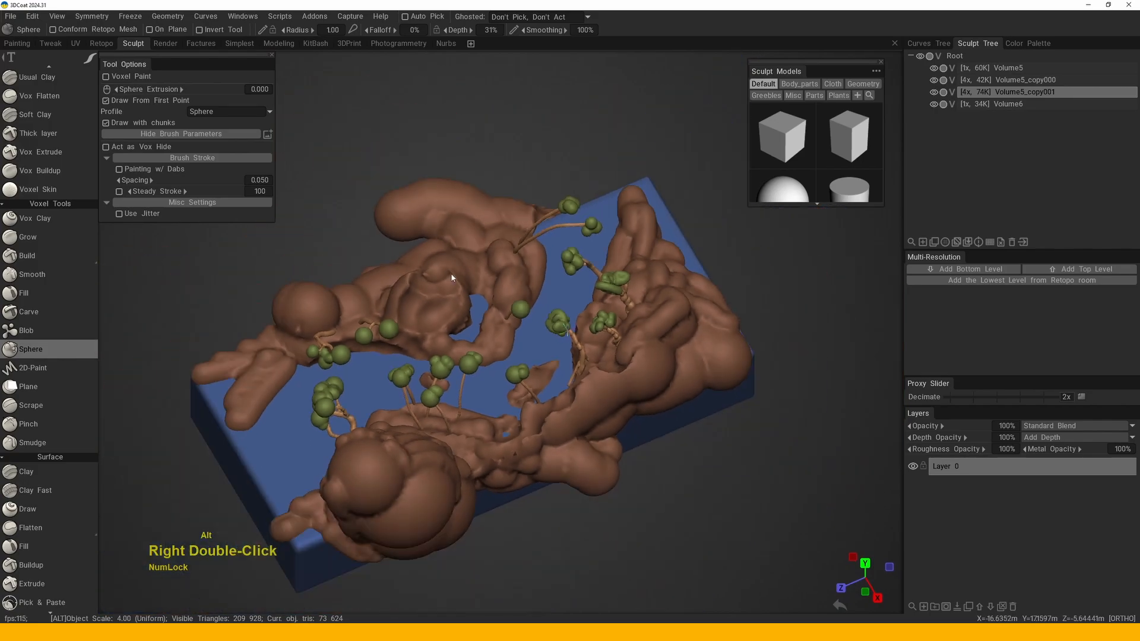
{"action": "left_click_drag", "start_coordinate": [452, 277], "coordinate": [526, 347], "text": "alt"}
{"action": "right_click_drag", "start_coordinate": [526, 346], "coordinate": [468, 321], "text": "alt"}
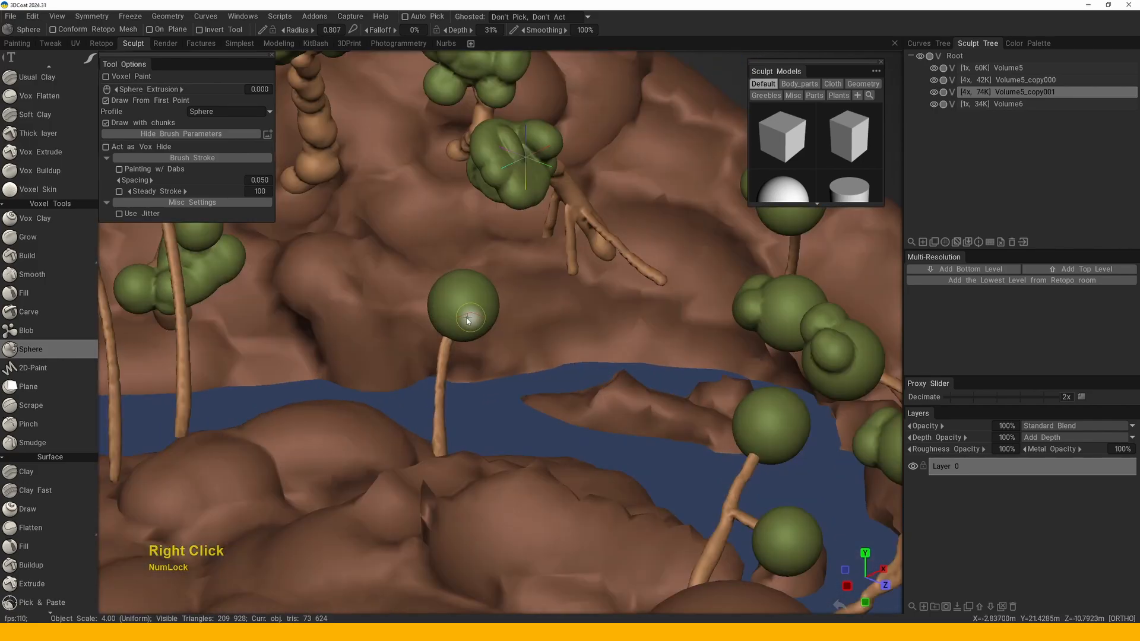
{"action": "left_click_drag", "start_coordinate": [463, 294], "coordinate": [505, 343], "text": "alt"}
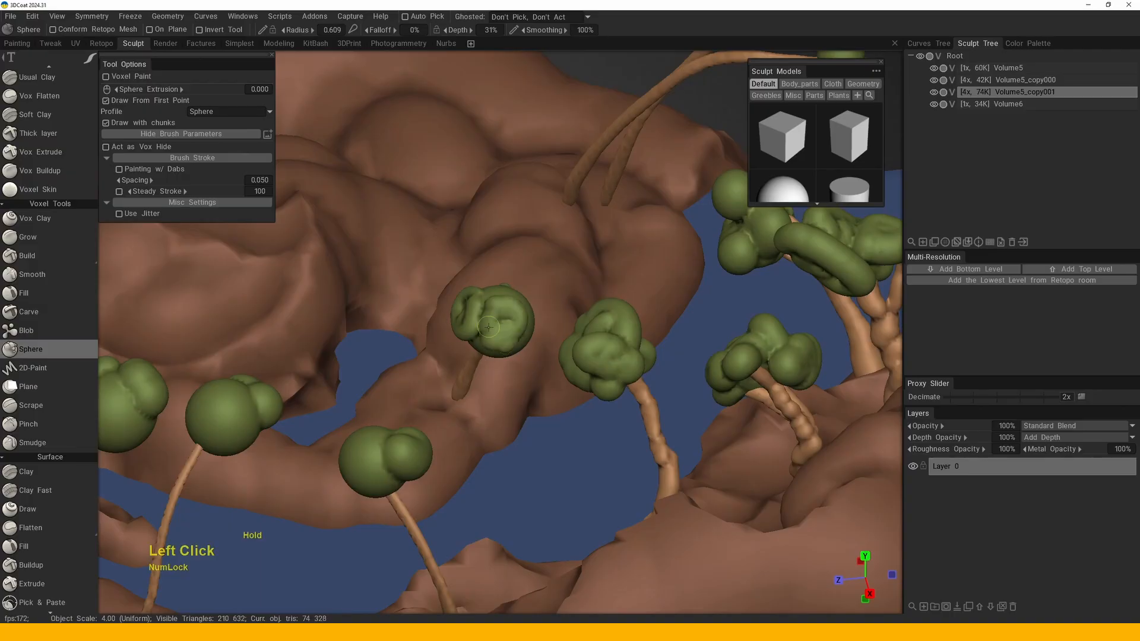
- Thicken the foliage balls on the thin shoreline trees with larger overlapping spheres at a radius of 1.42
{"action": "middle_click_drag", "start_coordinate": [488, 327], "coordinate": [378, 370], "text": "alt"}
{"action": "right_click_drag", "start_coordinate": [378, 369], "coordinate": [415, 356], "text": "alt"}
{"action": "left_click_drag", "start_coordinate": [416, 356], "coordinate": [447, 385], "text": "alt"}
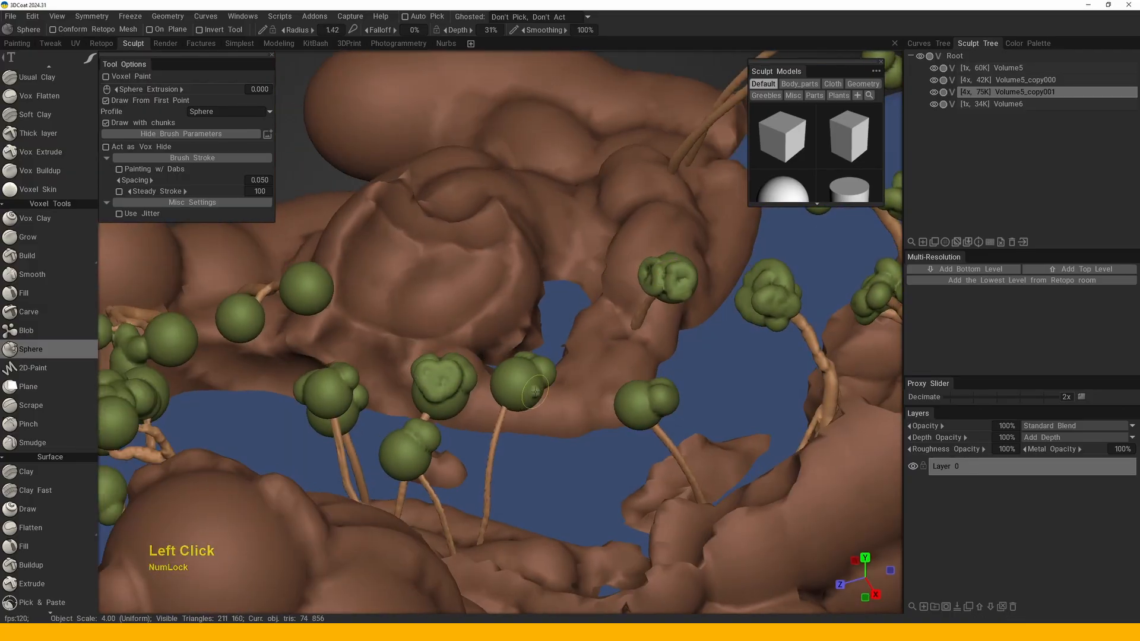
{"action": "left_click", "coordinate": [352, 423]}
{"action": "middle_click_drag", "start_coordinate": [351, 423], "coordinate": [546, 376], "text": "alt"}
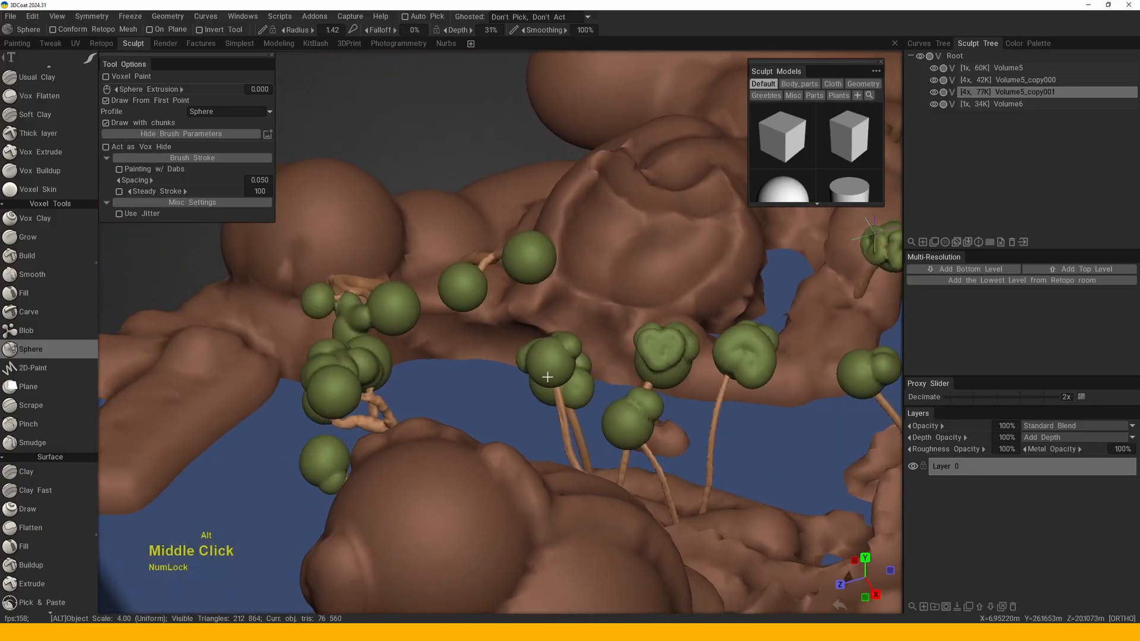
{"action": "left_click_drag", "start_coordinate": [350, 362], "coordinate": [394, 364], "text": "alt"}
{"action": "middle_click_drag", "start_coordinate": [394, 364], "coordinate": [593, 321], "text": "alt"}
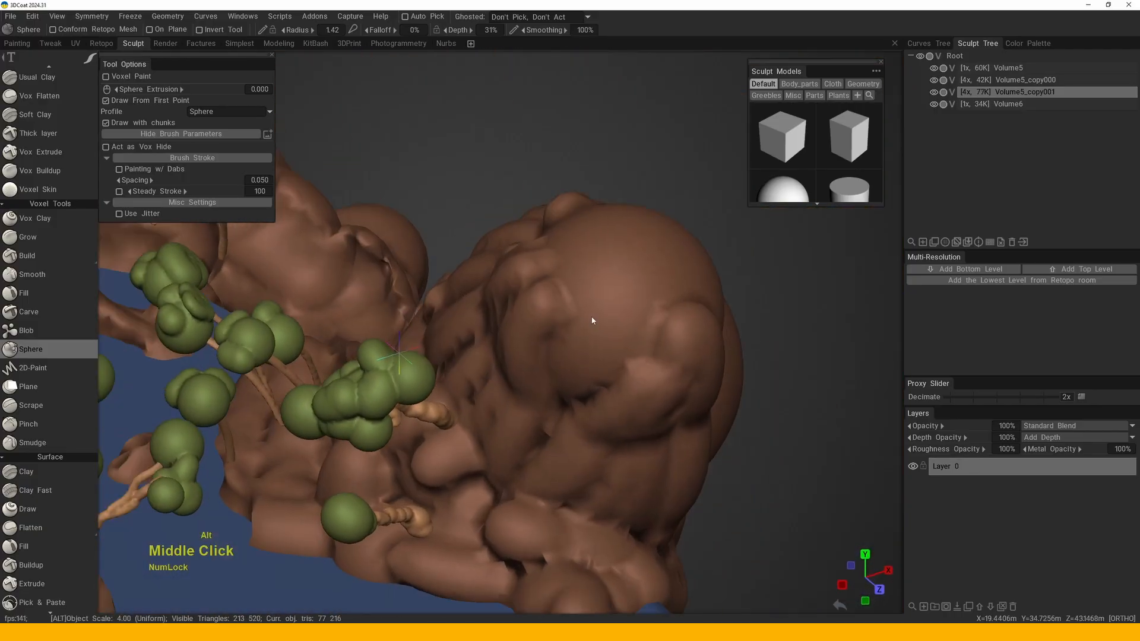
- Wrap curved sphere strokes around the foliage of the tree group on the opposite bank at a radius of 0.929
{"action": "right_click_drag", "start_coordinate": [594, 320], "coordinate": [570, 279], "text": "alt"}
{"action": "left_click_drag", "start_coordinate": [570, 279], "coordinate": [567, 276], "text": "alt"}
{"action": "right_click_drag", "start_coordinate": [568, 275], "coordinate": [521, 400], "text": "alt"}
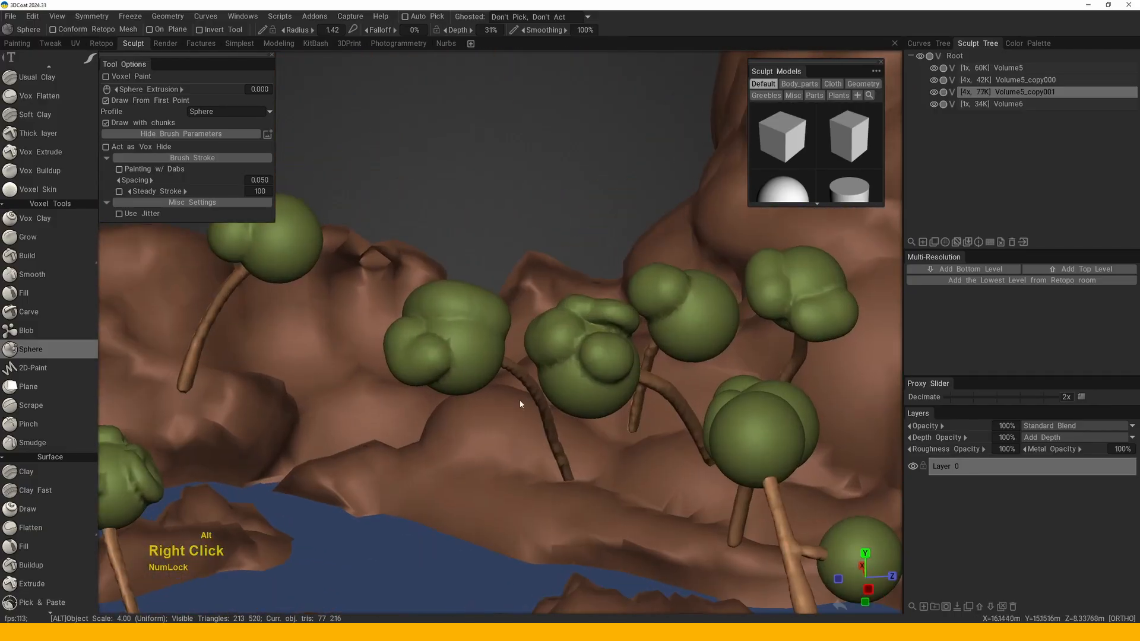
{"action": "left_click_drag", "start_coordinate": [522, 399], "coordinate": [539, 329], "text": "alt"}
{"action": "right_click_drag", "start_coordinate": [540, 329], "coordinate": [519, 355], "text": "alt"}
{"action": "left_click_drag", "start_coordinate": [524, 370], "coordinate": [520, 397], "text": "alt"}
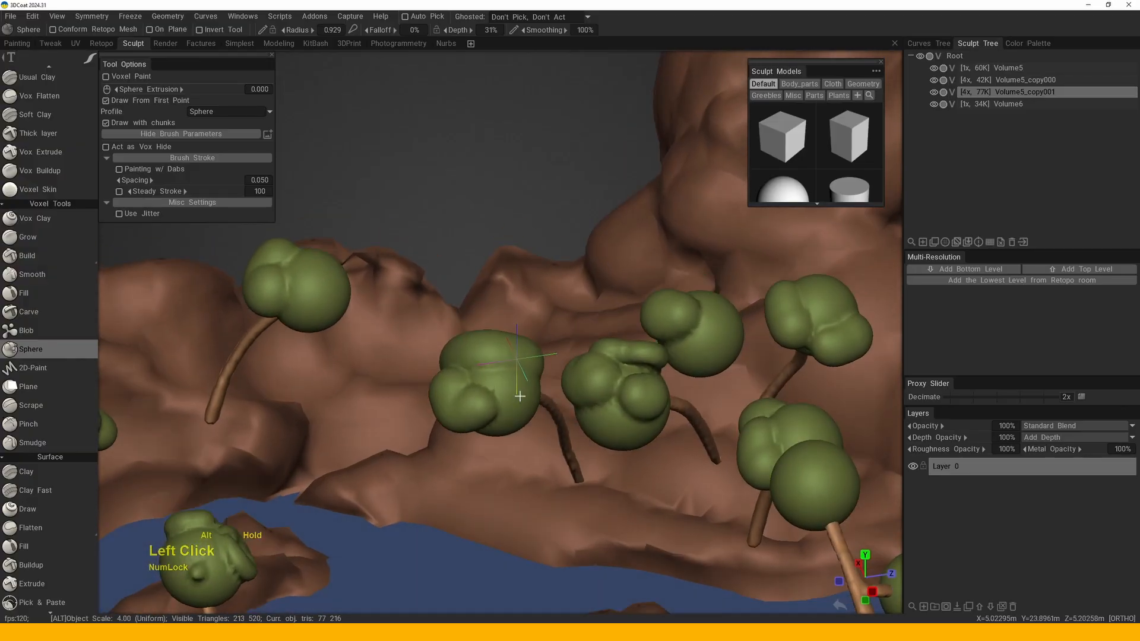
{"action": "left_click_drag", "start_coordinate": [488, 348], "coordinate": [605, 369], "text": "alt"}
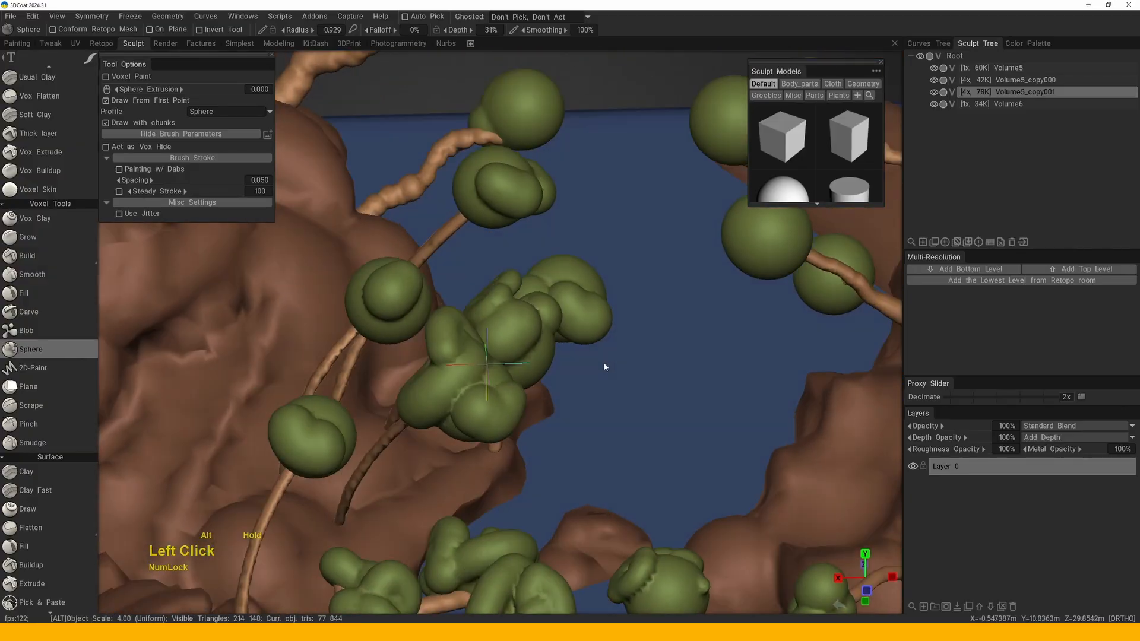
{"action": "double_click", "coordinate": [427, 387], "text": "alt"}
- Inspect the whole landscape and its trees in perspective projection, from close-ups among the trunks to distant overviews
{"action": "right_click_drag", "start_coordinate": [431, 402], "coordinate": [285, 247], "text": "alt"}
{"action": "middle_click_drag", "start_coordinate": [285, 247], "coordinate": [458, 286], "text": "alt"}
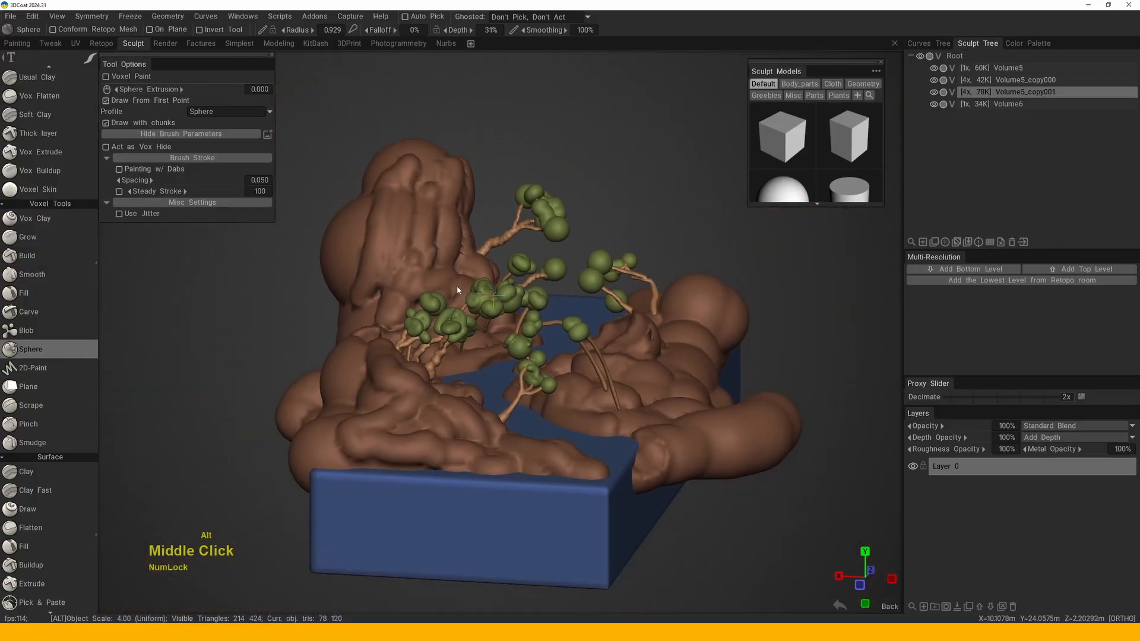
{"action": "left_click_drag", "start_coordinate": [457, 286], "coordinate": [528, 338], "text": "alt"}
{"action": "middle_click_drag", "start_coordinate": [508, 318], "coordinate": [517, 333]}
{"action": "mouse_move", "coordinate": [516, 333]}
{"action": "right_mouse_down"}
{"action": "mouse_move", "coordinate": [522, 309]}
{"action": "mouse_move", "coordinate": [529, 333]}
{"action": "mouse_move", "coordinate": [535, 320]}
{"action": "right_mouse_up"}
{"action": "middle_click_drag", "start_coordinate": [535, 320], "coordinate": [489, 356]}
{"action": "left_click_drag", "start_coordinate": [488, 356], "coordinate": [498, 359]}
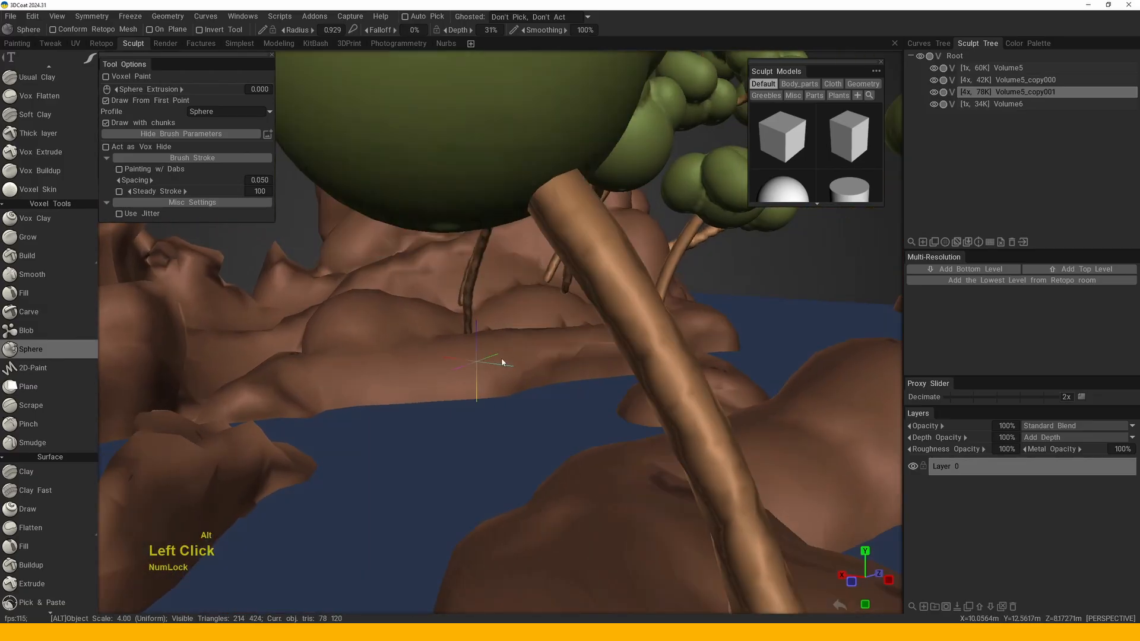
{"action": "middle_click_drag", "start_coordinate": [499, 358], "coordinate": [501, 356]}
{"action": "left_click_drag", "start_coordinate": [501, 356], "coordinate": [501, 332], "text": "alt"}
{"action": "middle_click_drag", "start_coordinate": [501, 332], "coordinate": [491, 283]}
{"action": "left_click_drag", "start_coordinate": [491, 282], "coordinate": [505, 315], "text": "alt"}
{"action": "right_click_drag", "start_coordinate": [505, 314], "coordinate": [481, 323], "text": "alt"}
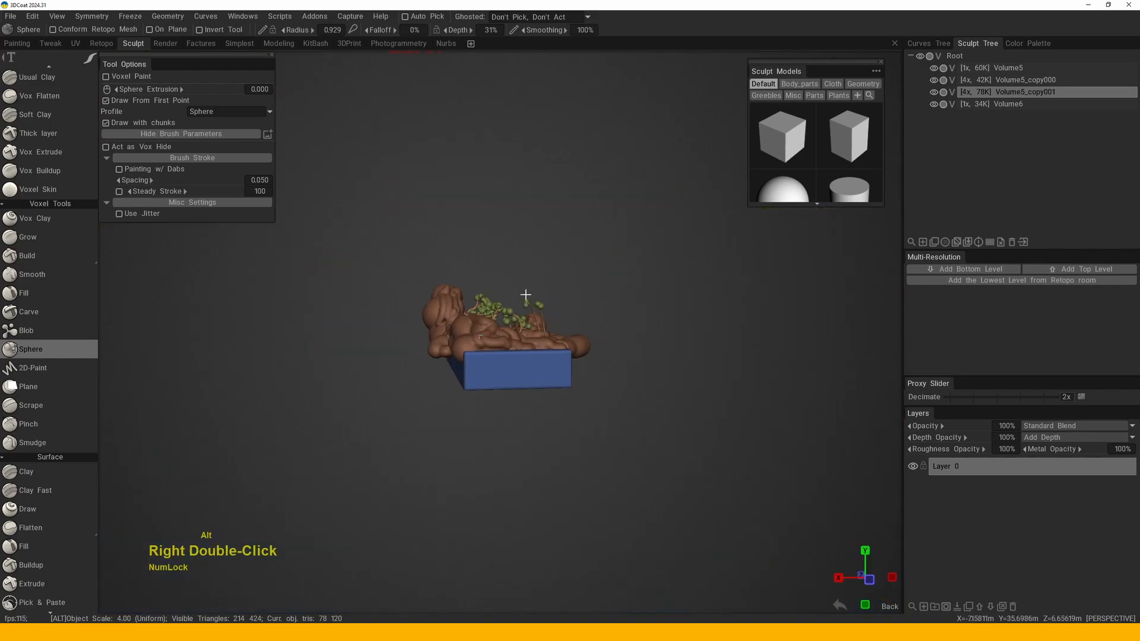
{"action": "left_click_drag", "start_coordinate": [481, 324], "coordinate": [469, 356], "text": "alt"}
{"action": "right_click_drag", "start_coordinate": [469, 356], "coordinate": [461, 391], "text": "alt"}
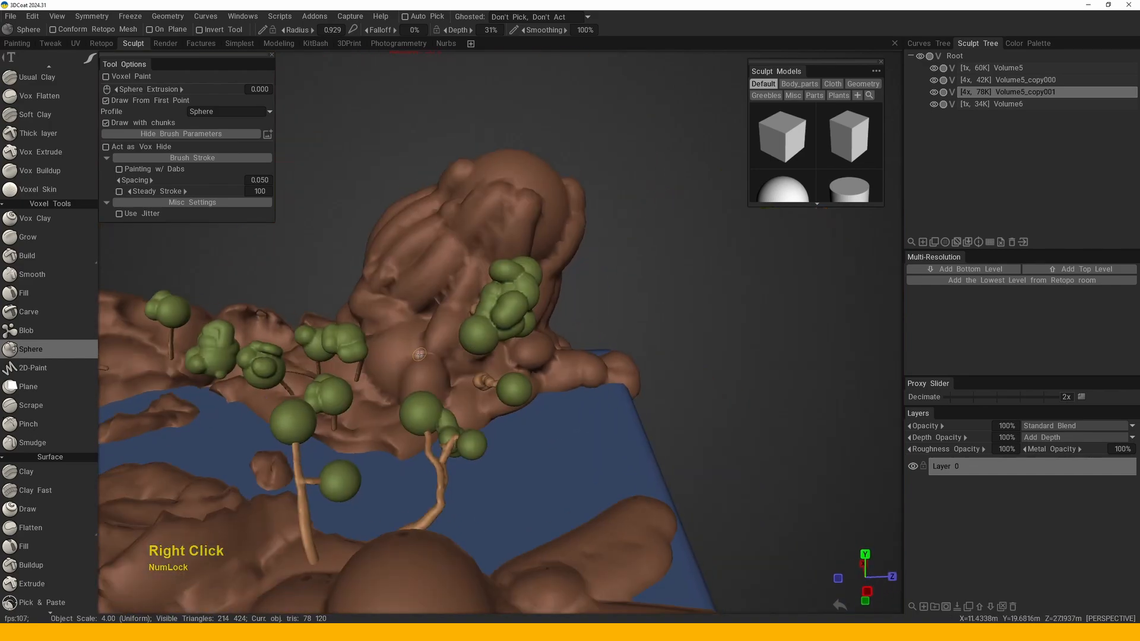
{"action": "right_click_drag", "start_coordinate": [419, 355], "coordinate": [460, 345]}
{"action": "middle_click_drag", "start_coordinate": [461, 344], "coordinate": [543, 248], "text": "alt"}
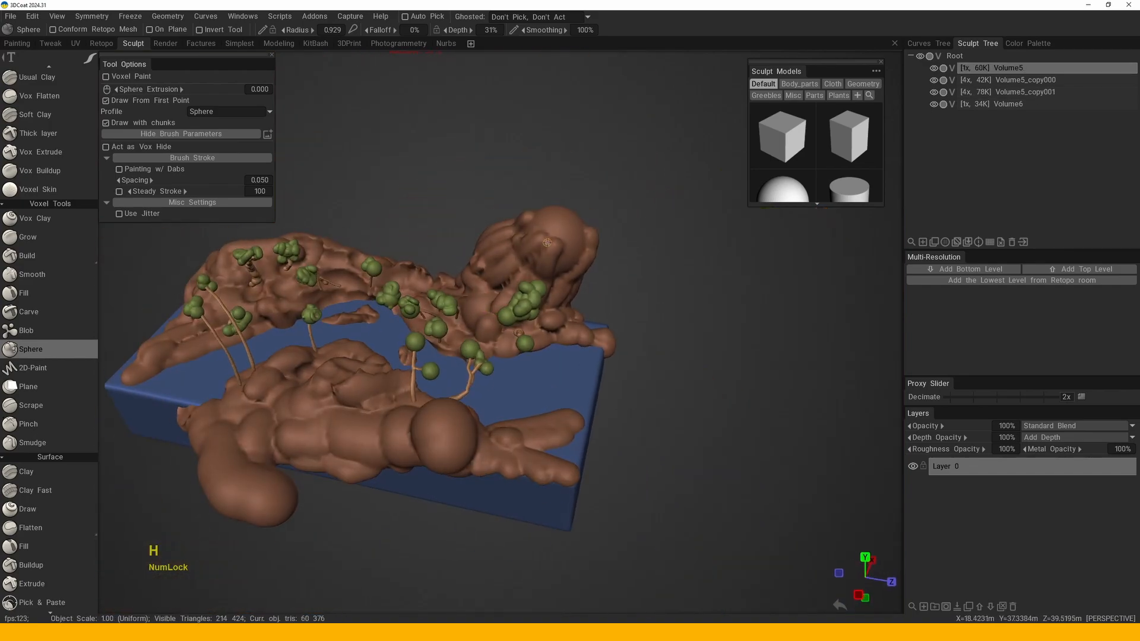
- Activate the brown terrain volume and bridge the slab's open end with sphere strokes at radius 5.18, turning off Draw From First Point
{"action": "key", "text": "space"}
{"action": "left_click", "coordinate": [563, 154]}
{"action": "middle_click_drag", "start_coordinate": [542, 324], "coordinate": [537, 310], "text": "alt"}
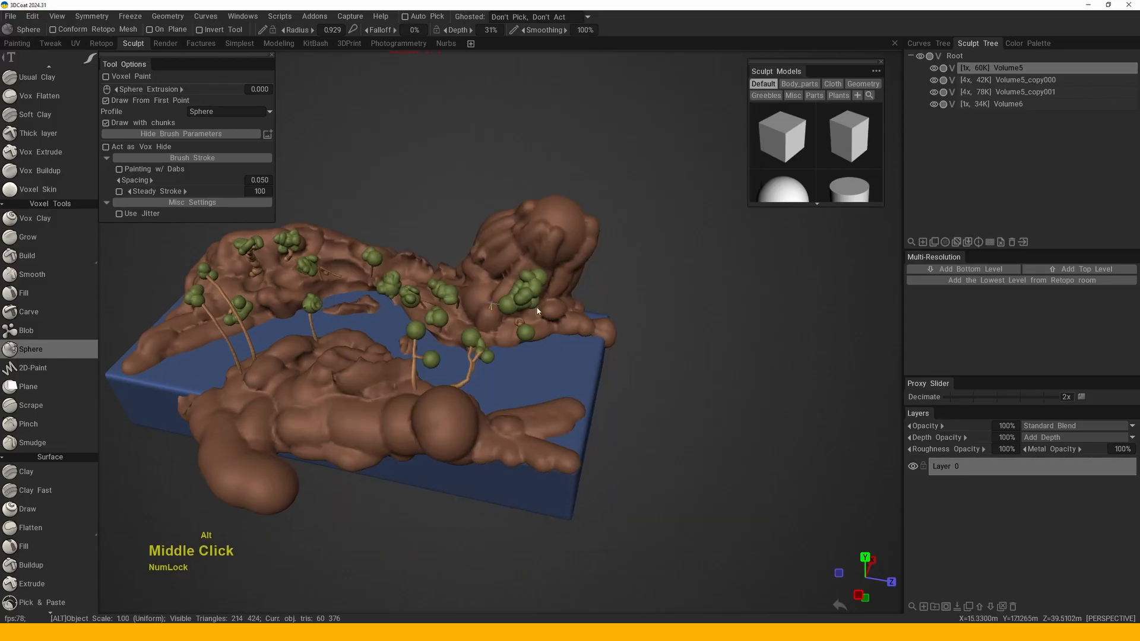
{"action": "right_click_drag", "start_coordinate": [536, 311], "coordinate": [527, 411], "text": "alt"}
{"action": "left_click_drag", "start_coordinate": [533, 431], "coordinate": [532, 397], "text": "alt"}
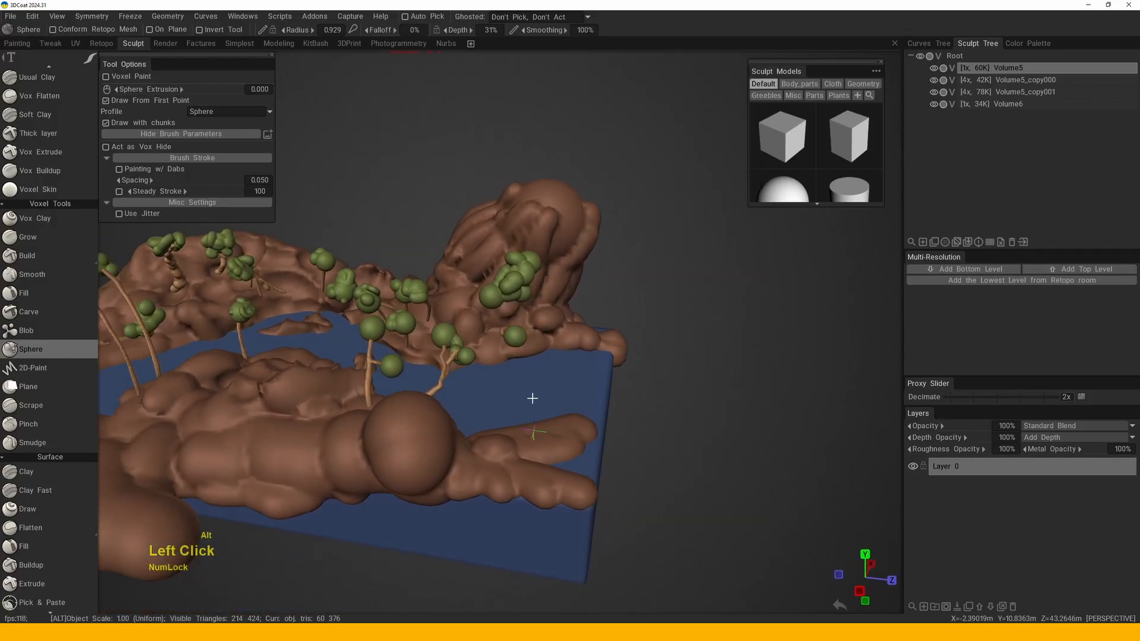
{"action": "scroll", "coordinate": [523, 409], "scroll_direction": "down", "scroll_amount": 3}
{"action": "middle_click_drag", "start_coordinate": [515, 415], "coordinate": [464, 410], "text": "alt"}
{"action": "right_click_drag", "start_coordinate": [464, 410], "coordinate": [461, 401]}
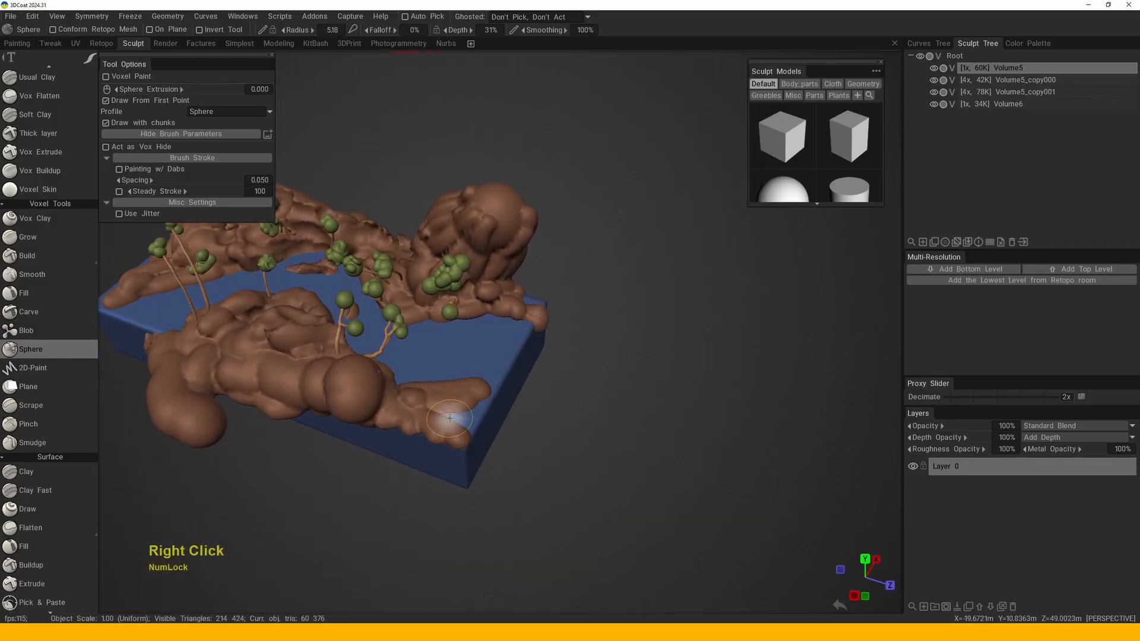
{"action": "left_click_drag", "start_coordinate": [486, 389], "coordinate": [438, 361], "text": "alt"}
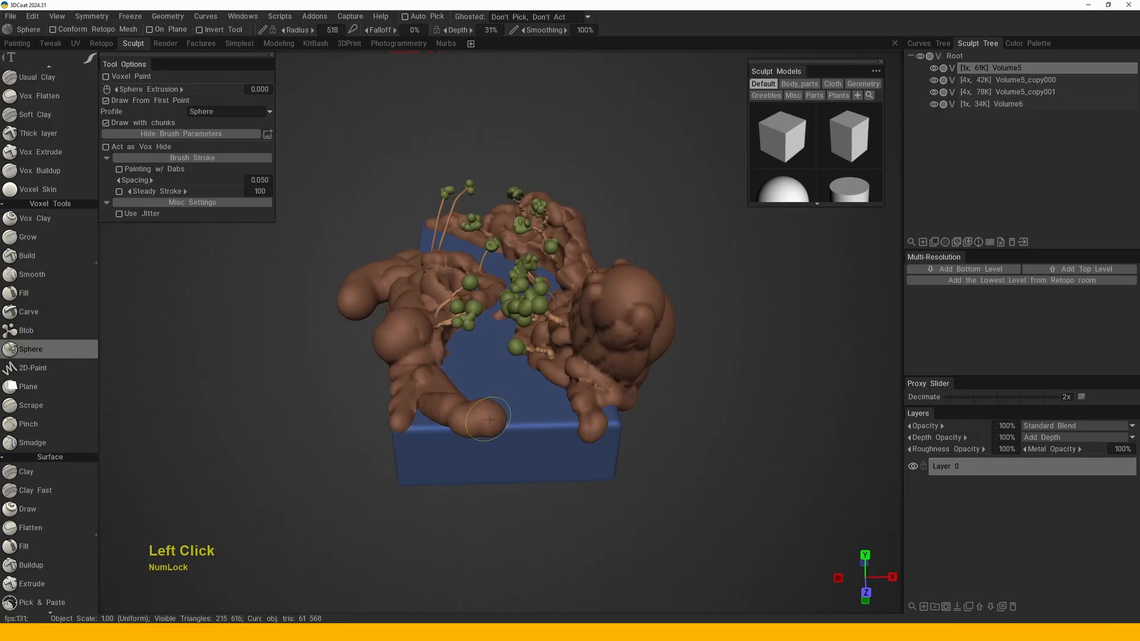
{"action": "left_click_drag", "start_coordinate": [556, 449], "coordinate": [473, 443], "text": "alt"}
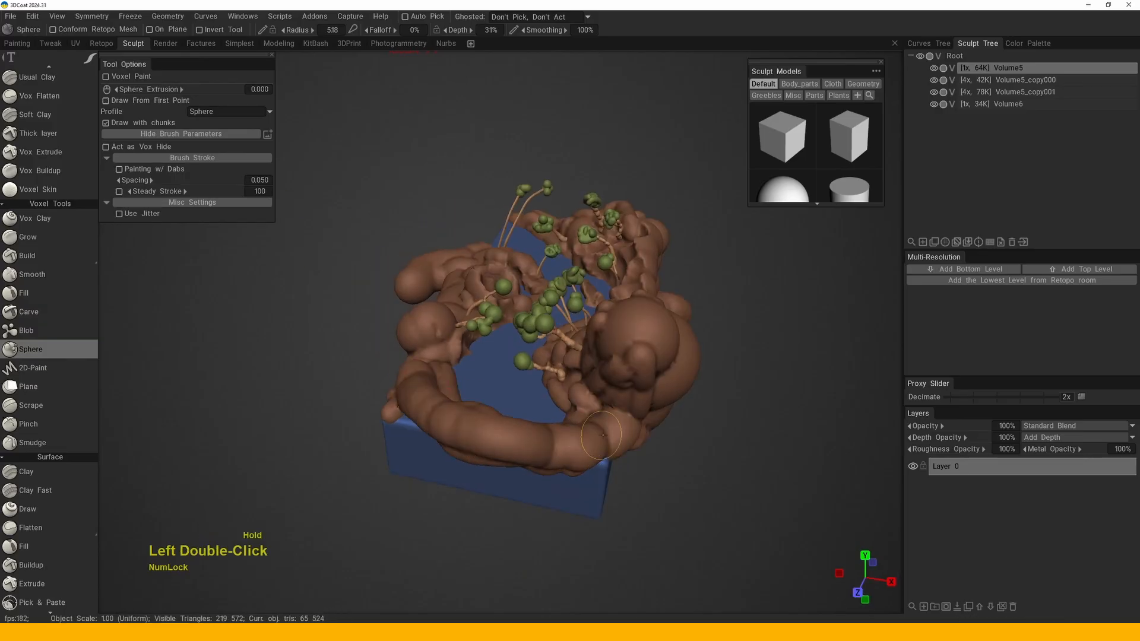
{"action": "left_click_drag", "start_coordinate": [582, 436], "coordinate": [603, 380], "text": "alt"}
- Carve an arched opening through the base of the new land bridge at water level with a radius of 3.56
{"action": "right_click_drag", "start_coordinate": [603, 380], "coordinate": [606, 399], "text": "alt"}
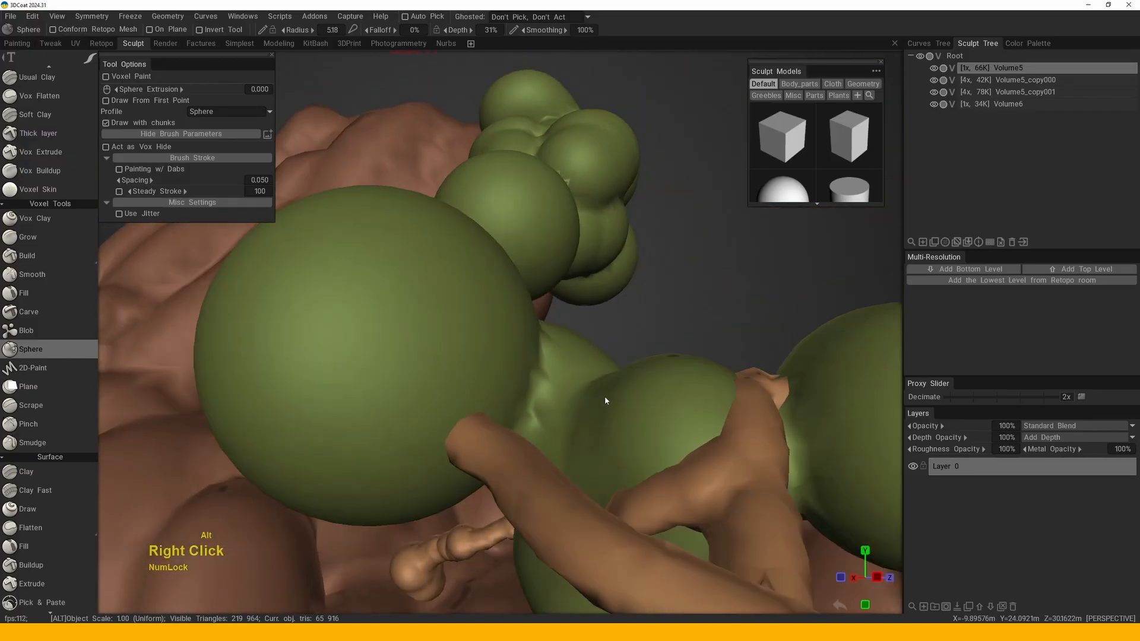
{"action": "middle_click_drag", "start_coordinate": [605, 399], "coordinate": [513, 452], "text": "alt"}
{"action": "key", "text": "f"}
{"action": "left_click_drag", "start_coordinate": [532, 502], "coordinate": [556, 451], "text": "alt"}
{"action": "middle_click_drag", "start_coordinate": [556, 451], "coordinate": [580, 401], "text": "alt+shift"}
{"action": "left_click_drag", "start_coordinate": [579, 401], "coordinate": [571, 372], "text": "alt"}
{"action": "right_click_drag", "start_coordinate": [571, 371], "coordinate": [565, 379], "text": "alt"}
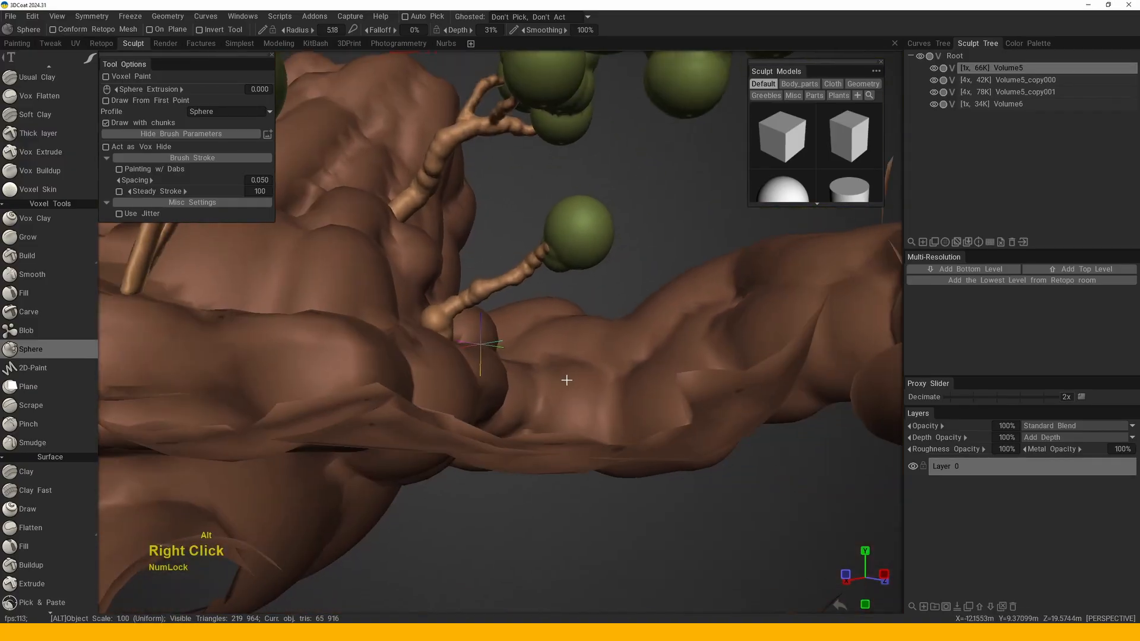
{"action": "mouse_move", "coordinate": [564, 380]}
{"action": "left_mouse_down", "text": "alt"}
{"action": "mouse_move", "coordinate": [586, 383]}
{"action": "mouse_move", "coordinate": [576, 409]}
{"action": "mouse_move", "coordinate": [590, 402]}
{"action": "mouse_move", "coordinate": [583, 394]}
{"action": "left_mouse_up", "text": "alt"}
{"action": "right_click_drag", "start_coordinate": [582, 394], "coordinate": [576, 379], "text": "alt"}
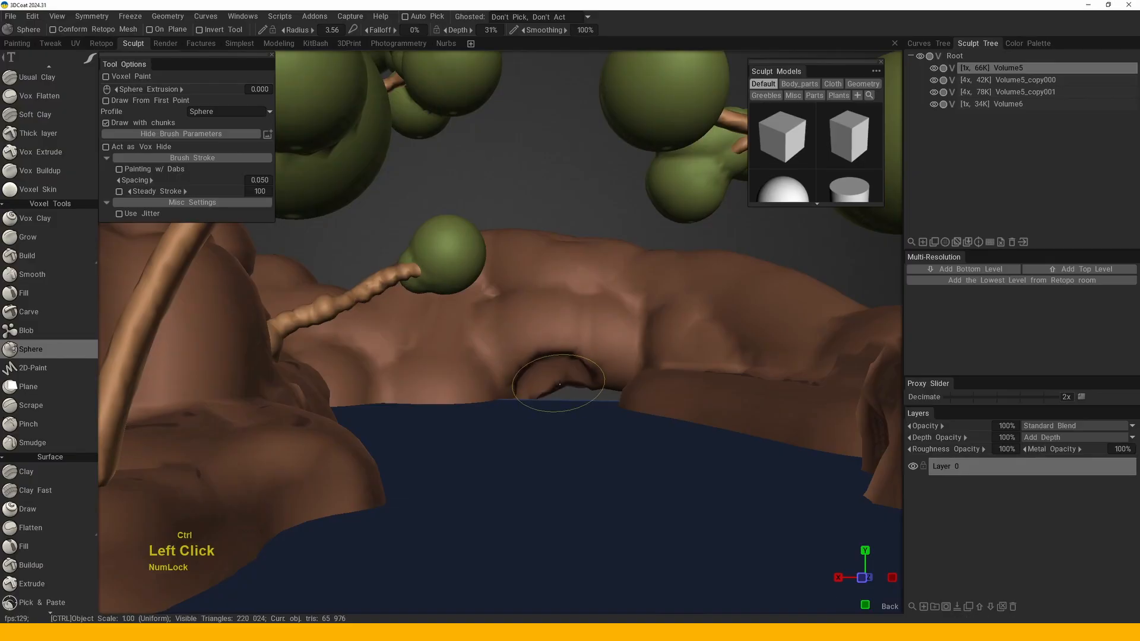
{"action": "mouse_move", "coordinate": [572, 380]}
{"action": "left_mouse_down", "text": "alt"}
{"action": "mouse_move", "coordinate": [539, 390]}
{"action": "mouse_move", "coordinate": [528, 409]}
{"action": "left_mouse_up", "text": "alt"}
- Activate the blue water slab volume, choose the Pose tool, and show the scene in an orthographic top view
{"action": "middle_click_drag", "start_coordinate": [529, 410], "coordinate": [522, 422], "text": "alt"}
{"action": "right_click_drag", "start_coordinate": [522, 422], "coordinate": [544, 374], "text": "alt"}
{"action": "middle_click_drag", "start_coordinate": [543, 374], "coordinate": [544, 367], "text": "alt"}
{"action": "right_click_drag", "start_coordinate": [545, 366], "coordinate": [531, 392], "text": "alt"}
{"action": "mouse_move", "coordinate": [531, 392]}
{"action": "middle_mouse_down", "text": "alt"}
{"action": "mouse_move", "coordinate": [526, 401]}
{"action": "mouse_move", "coordinate": [548, 413]}
{"action": "middle_mouse_up", "text": "alt"}
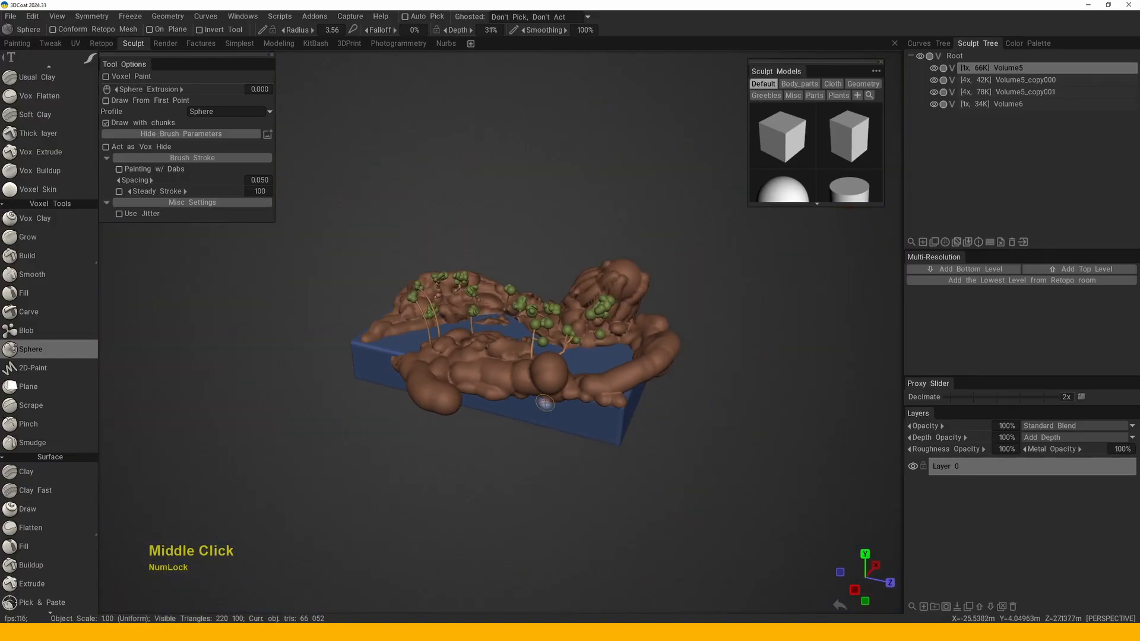
{"action": "key", "text": "h"}
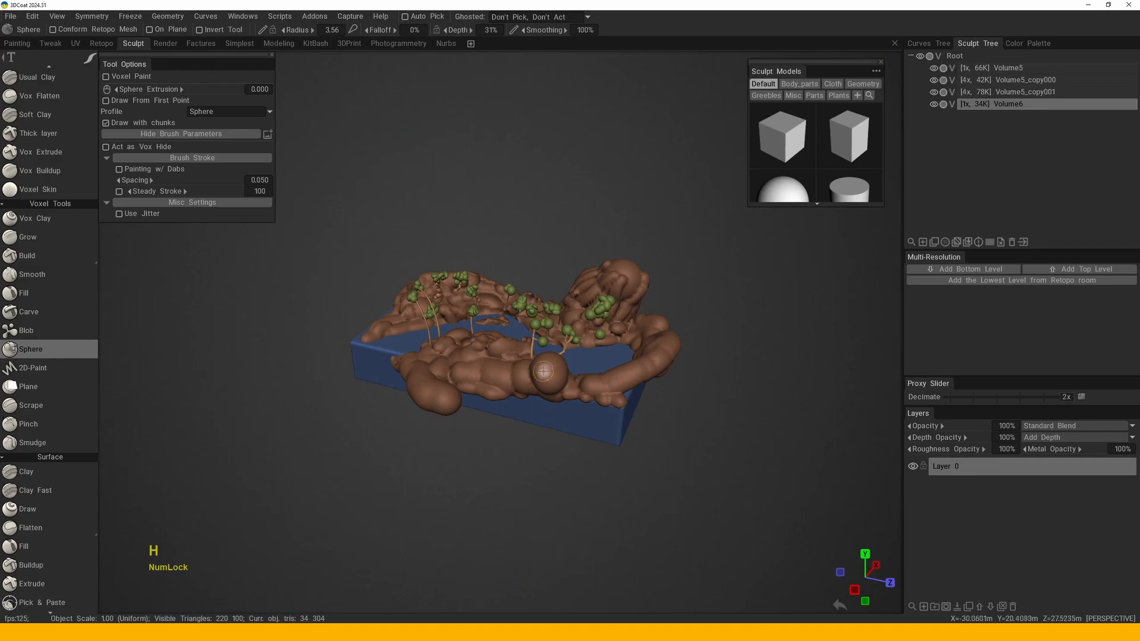
{"action": "middle_click_drag", "start_coordinate": [573, 380], "coordinate": [534, 371], "text": "alt"}
{"action": "key", "text": "space"}
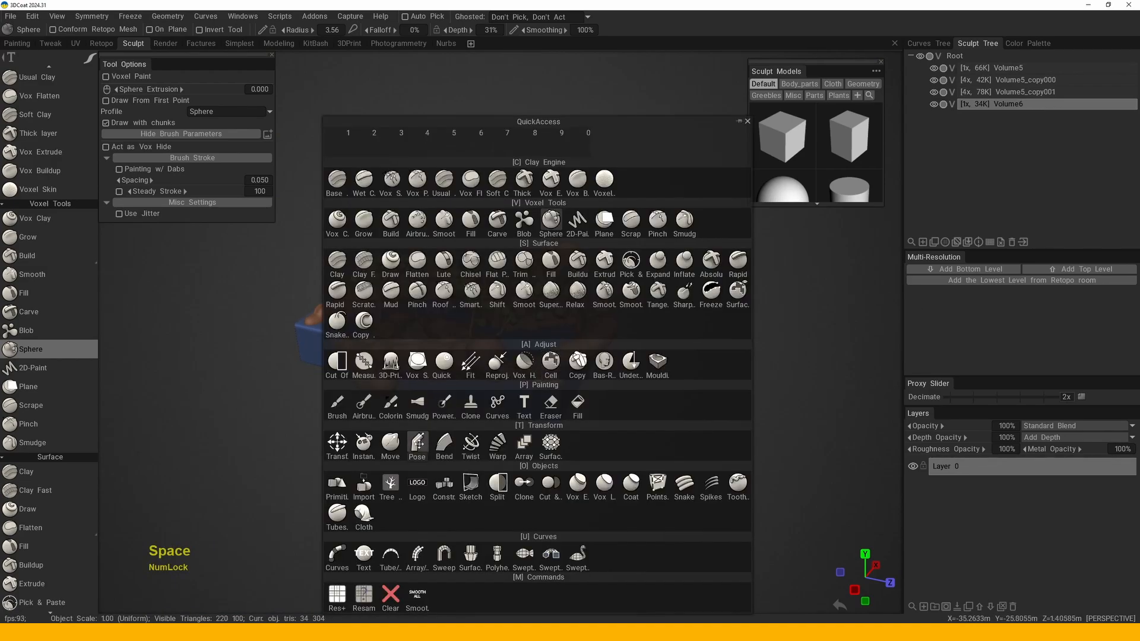
{"action": "left_click", "coordinate": [417, 444]}
{"action": "left_click_drag", "start_coordinate": [504, 376], "coordinate": [536, 394], "text": "alt"}
{"action": "key", "text": "KP_7"}
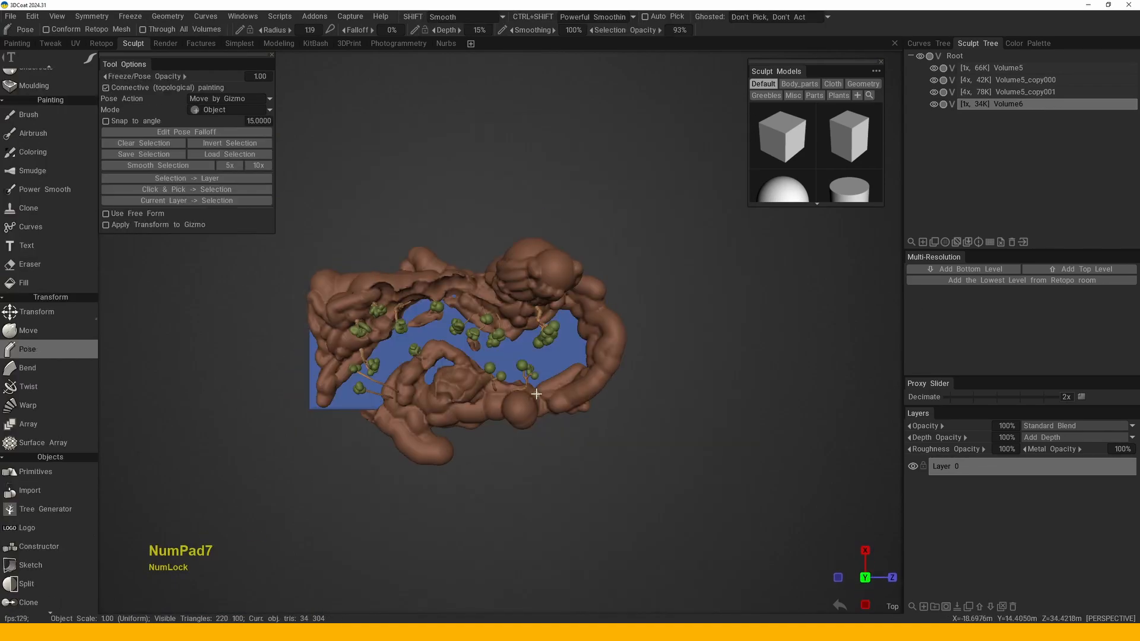
{"action": "key", "text": "KP_5"}
{"action": "middle_click_drag", "start_coordinate": [537, 394], "coordinate": [599, 396]}
- Box-select the water slab's end beneath the land bridge and move it outward to lengthen the slab
{"action": "key", "text": "space"}
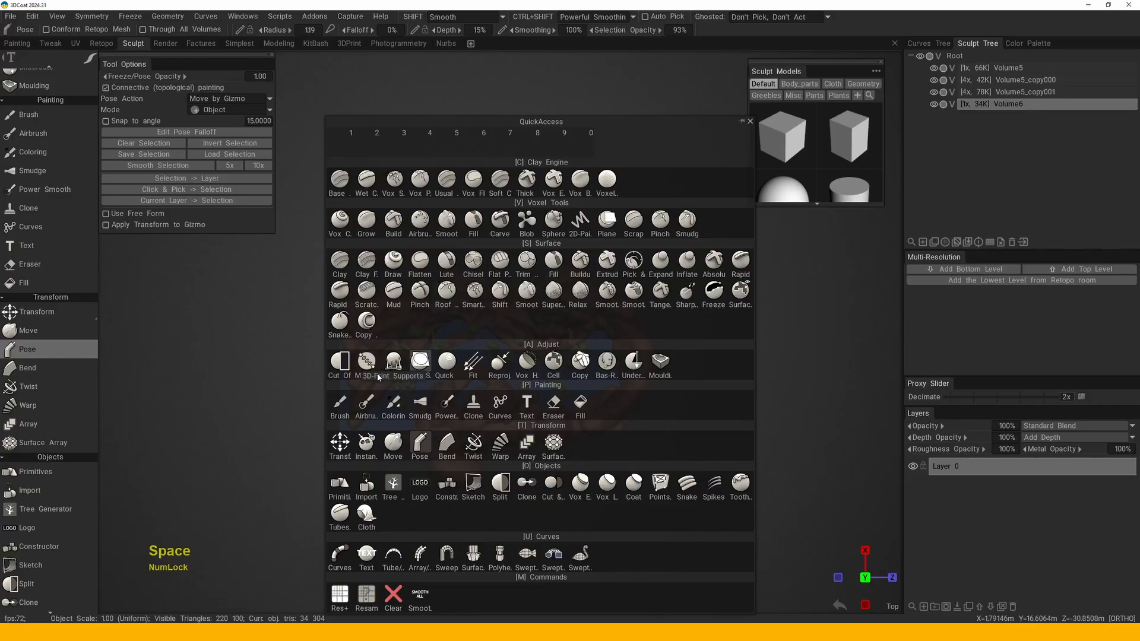
{"action": "left_click", "coordinate": [406, 449]}
{"action": "key", "text": "e"}
{"action": "left_click", "coordinate": [571, 347]}
{"action": "left_click_drag", "start_coordinate": [671, 238], "coordinate": [565, 499]}
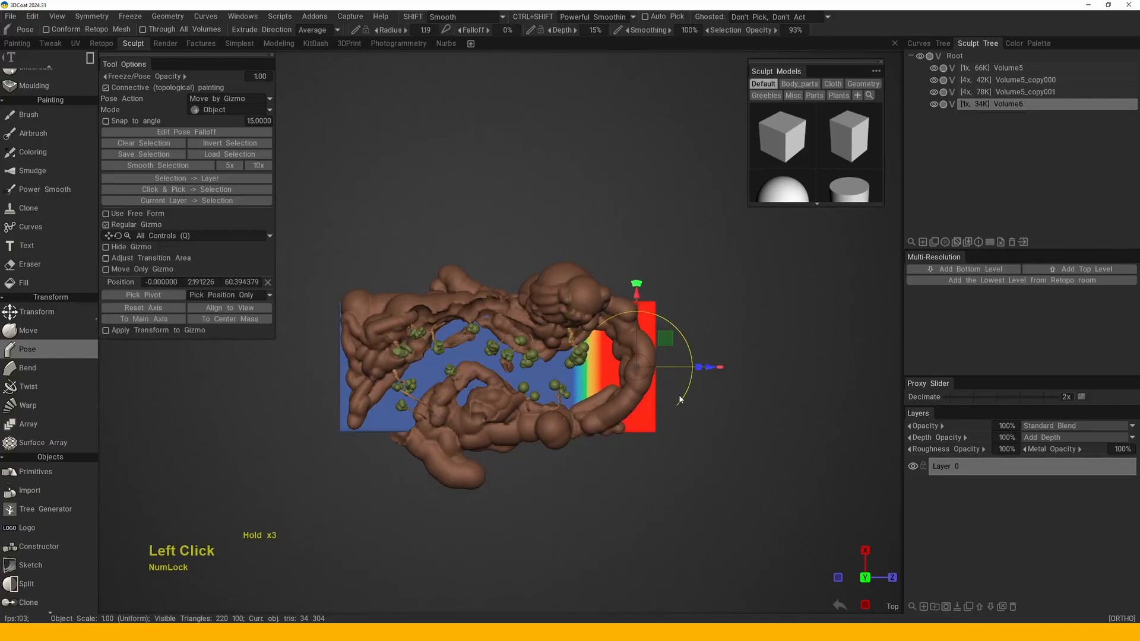
{"action": "middle_click_drag", "start_coordinate": [625, 222], "coordinate": [640, 245]}
- Widen the water slab by box-selecting each of its long sides and moving them outward with the gizmo
{"action": "left_click_drag", "start_coordinate": [688, 245], "coordinate": [385, 325]}
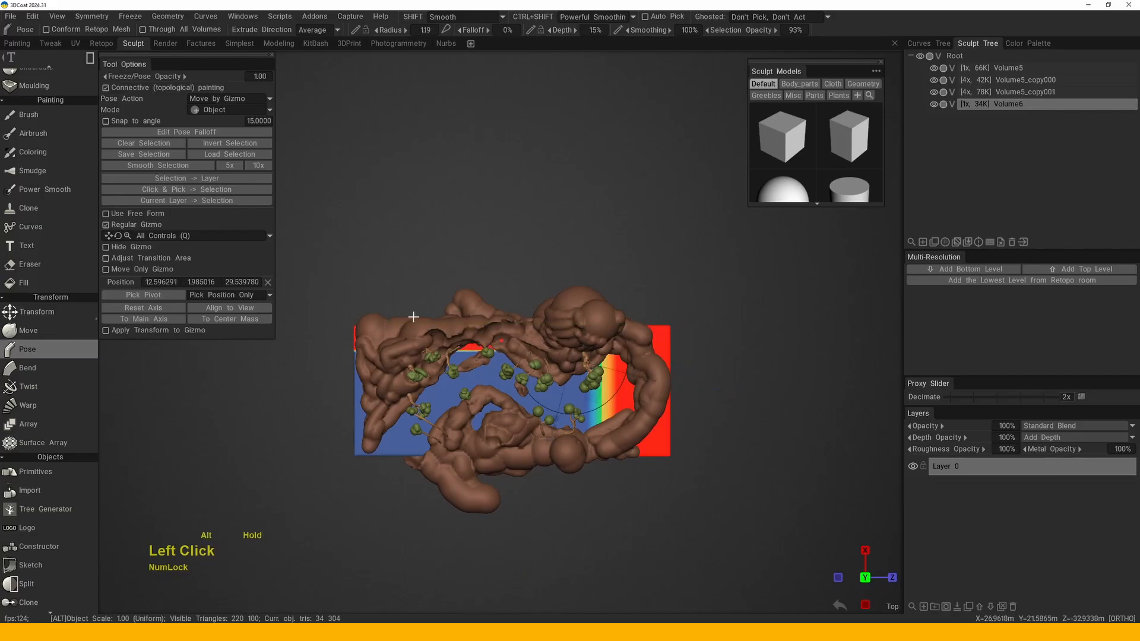
{"action": "middle_click_drag", "start_coordinate": [414, 317], "coordinate": [433, 351]}
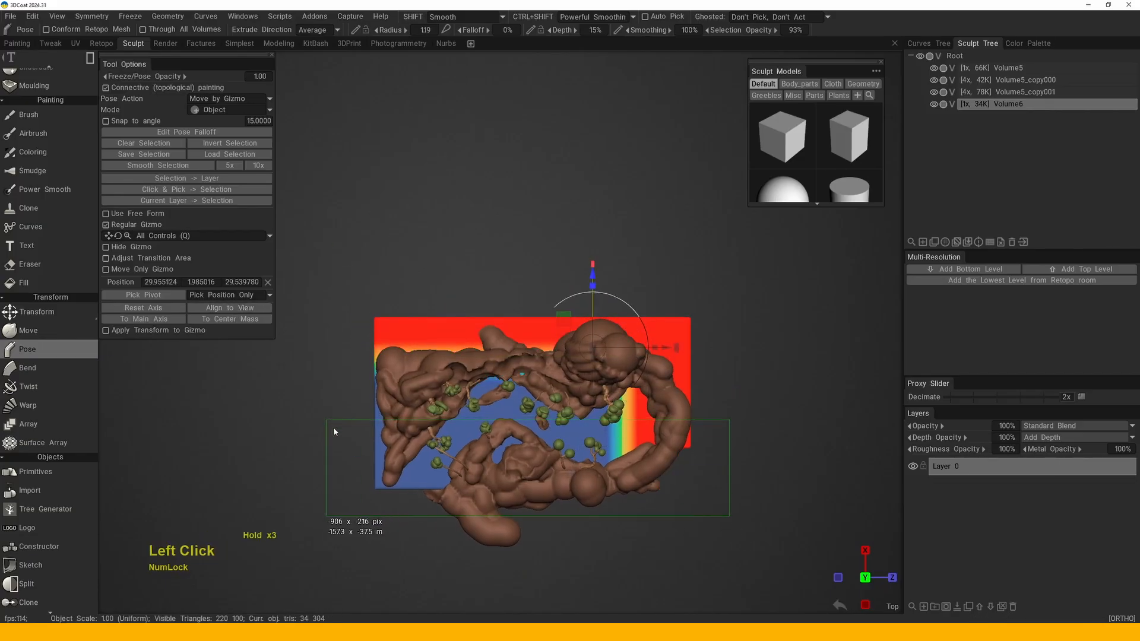
{"action": "left_click_drag", "start_coordinate": [334, 431], "coordinate": [335, 432]}
{"action": "right_click_drag", "start_coordinate": [334, 431], "coordinate": [481, 359], "text": "alt"}
{"action": "left_click_drag", "start_coordinate": [709, 476], "coordinate": [367, 368]}
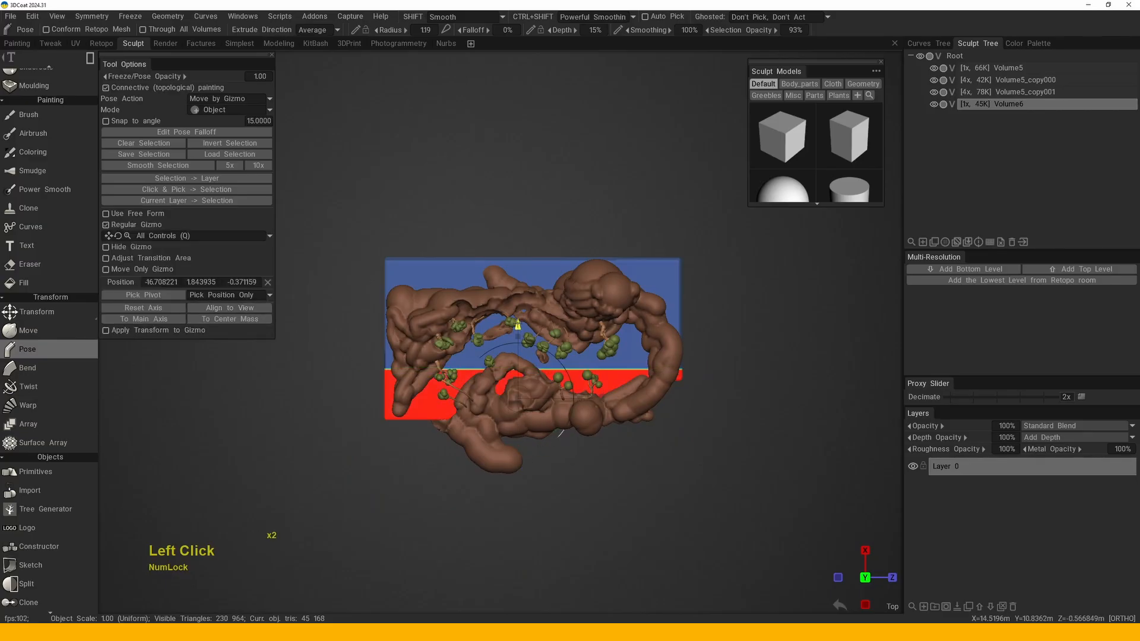
{"action": "left_click_drag", "start_coordinate": [518, 325], "coordinate": [518, 380]}
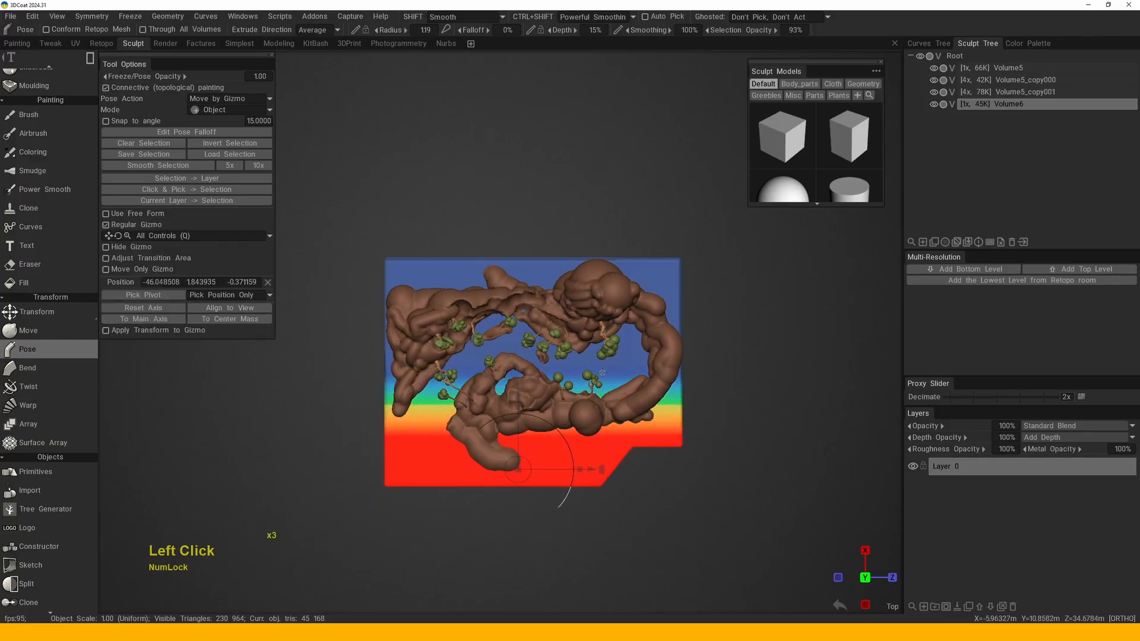
- Lengthen the water slab by box-selecting each of its short ends in turn and moving them outward past the terrain
{"action": "middle_click_drag", "start_coordinate": [649, 338], "coordinate": [588, 359]}
{"action": "left_click_drag", "start_coordinate": [663, 243], "coordinate": [622, 489]}
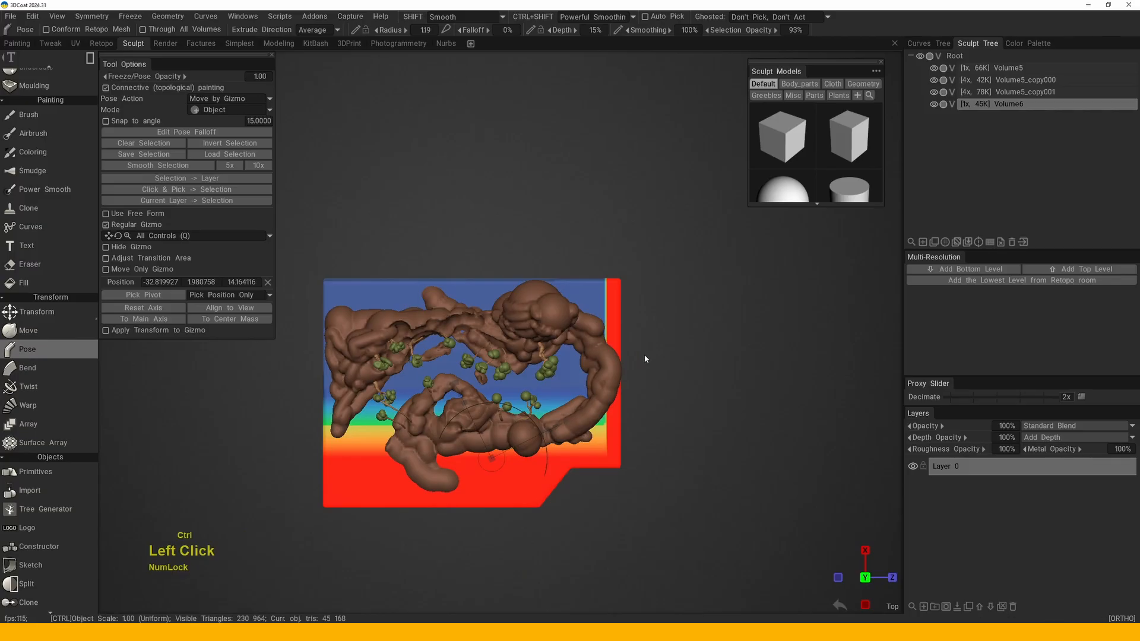
{"action": "left_click_drag", "start_coordinate": [664, 241], "coordinate": [594, 491]}
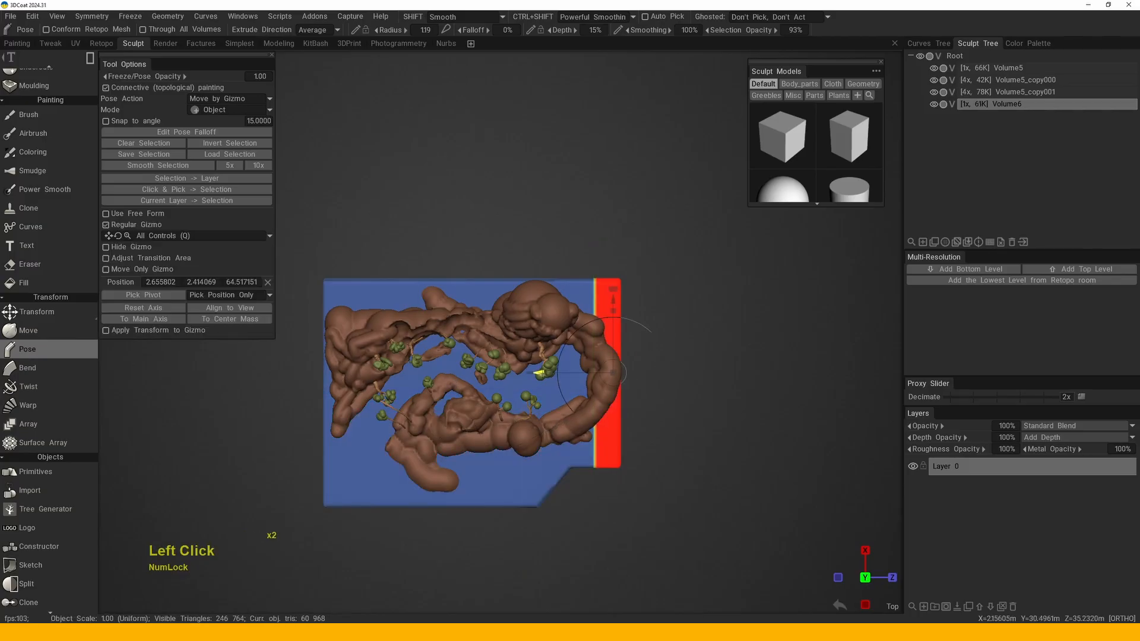
{"action": "middle_click_drag", "start_coordinate": [363, 360], "coordinate": [458, 349], "text": "alt"}
{"action": "left_click_drag", "start_coordinate": [387, 234], "coordinate": [475, 491]}
{"action": "middle_click_drag", "start_coordinate": [498, 381], "coordinate": [493, 383]}
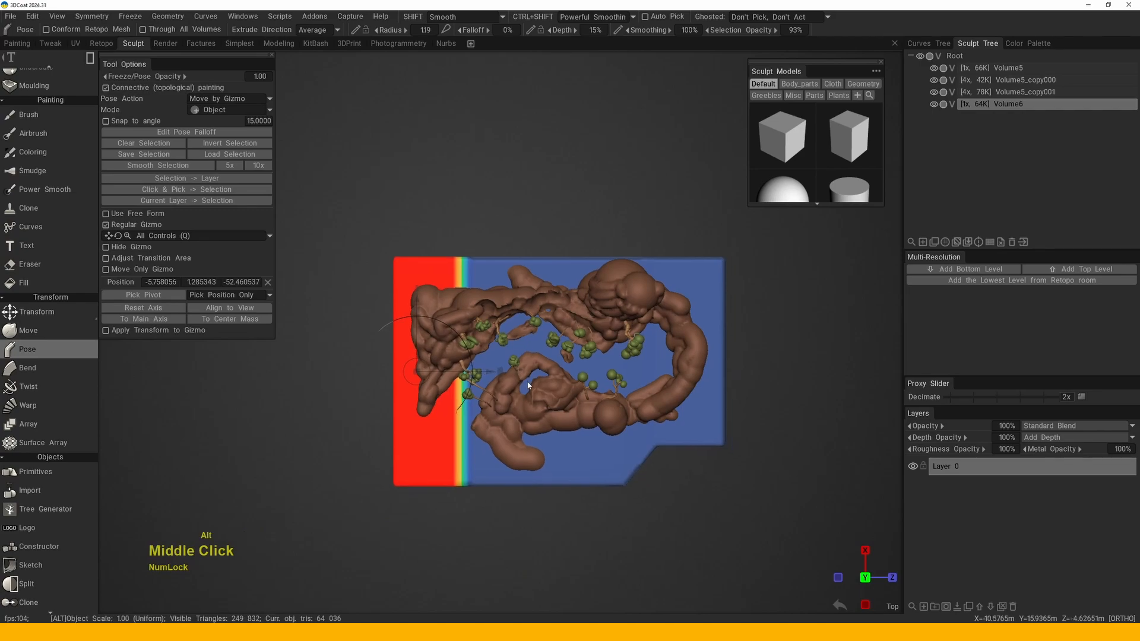
- Clear the end selection, then box-select the water slab's long side behind the large rock and move it outward
{"action": "right_click_drag", "start_coordinate": [493, 383], "coordinate": [502, 372]}
{"action": "key", "text": "d"}
{"action": "middle_click_drag", "start_coordinate": [512, 404], "coordinate": [489, 404], "text": "alt"}
{"action": "right_click_drag", "start_coordinate": [490, 403], "coordinate": [501, 355], "text": "alt"}
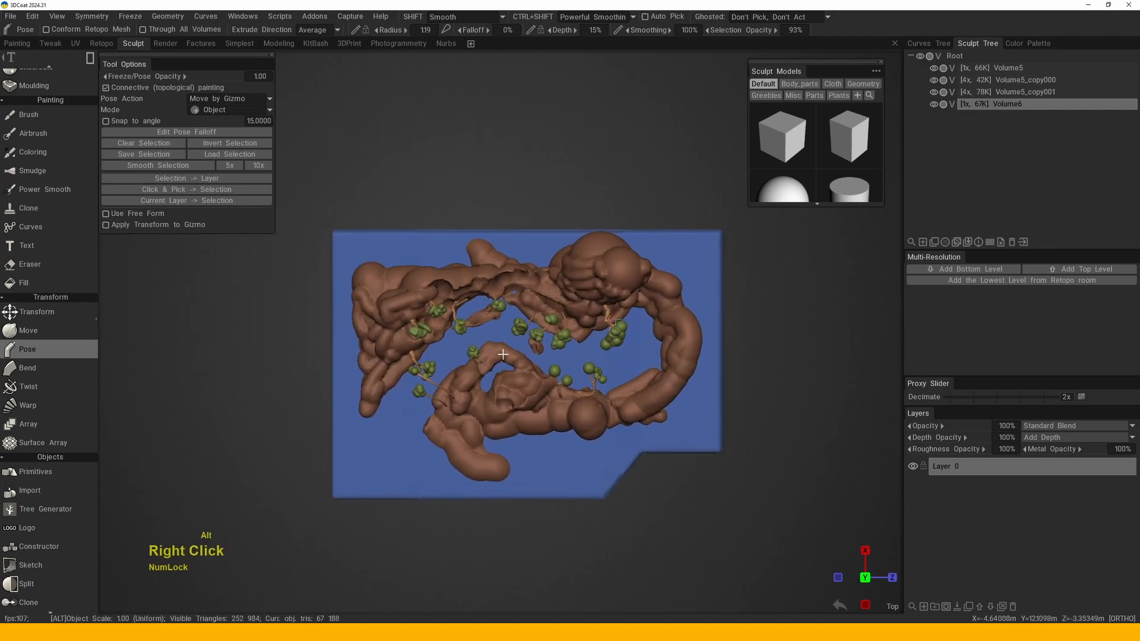
{"action": "middle_click_drag", "start_coordinate": [502, 355], "coordinate": [515, 368], "text": "alt"}
{"action": "middle_click_drag", "start_coordinate": [428, 289], "coordinate": [446, 329], "text": "alt"}
{"action": "left_click_drag", "start_coordinate": [309, 255], "coordinate": [723, 333]}
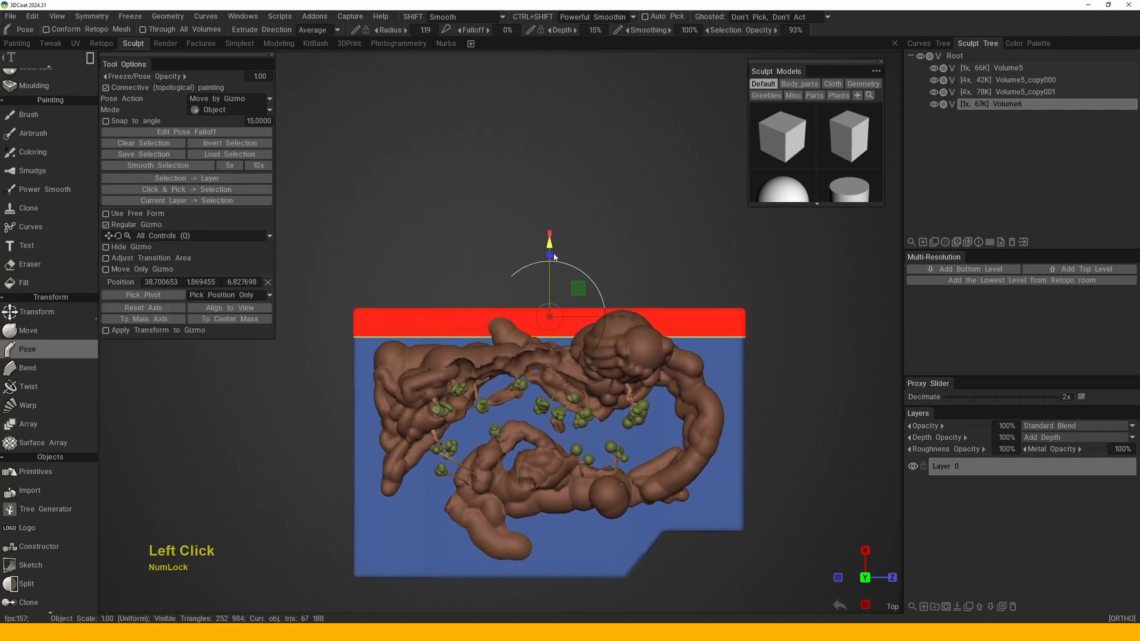
{"action": "left_click_drag", "start_coordinate": [554, 256], "coordinate": [556, 231]}
- Examine the enlarged water slab and its mesh density in perspective, with the wireframe display switched on and off
{"action": "right_click_drag", "start_coordinate": [559, 293], "coordinate": [506, 349], "text": "alt"}
{"action": "left_click_drag", "start_coordinate": [499, 380], "coordinate": [511, 344], "text": "alt"}
{"action": "middle_click_drag", "start_coordinate": [511, 344], "coordinate": [522, 356], "text": "alt"}
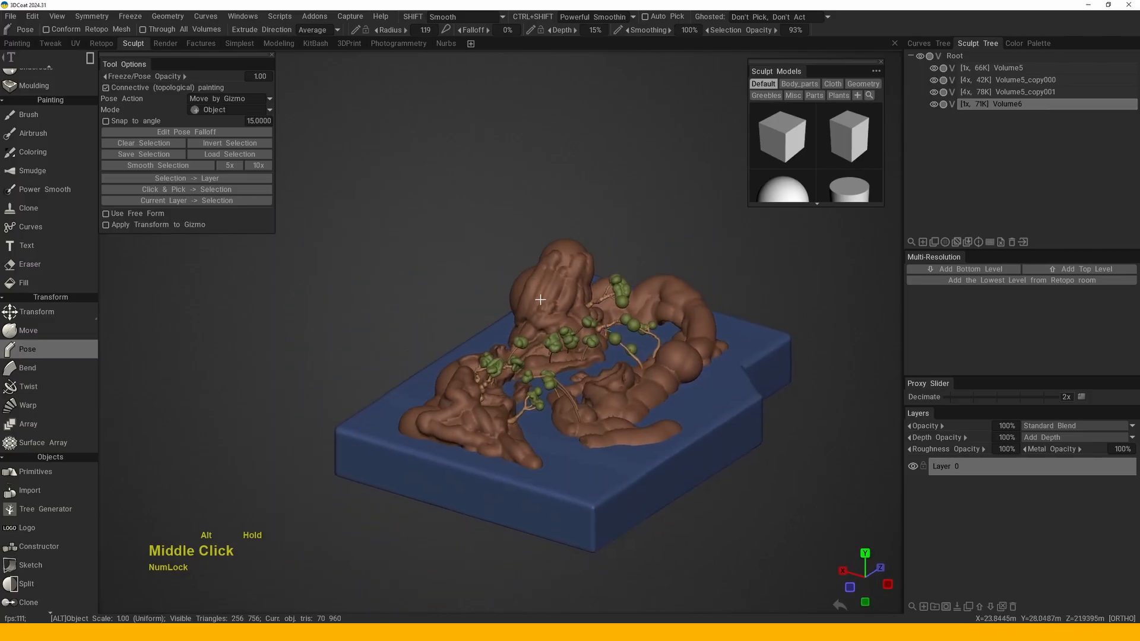
{"action": "left_click_drag", "start_coordinate": [523, 357], "coordinate": [537, 365], "text": "alt"}
{"action": "mouse_move", "coordinate": [537, 365]}
{"action": "right_mouse_down", "text": "alt"}
{"action": "mouse_move", "coordinate": [557, 368]}
{"action": "mouse_move", "coordinate": [552, 380]}
{"action": "right_mouse_up", "text": "alt"}
{"action": "middle_click_drag", "start_coordinate": [552, 380], "coordinate": [533, 429], "text": "alt"}
{"action": "key", "text": "w"}
{"action": "right_click_drag", "start_coordinate": [534, 427], "coordinate": [520, 405], "text": "alt"}
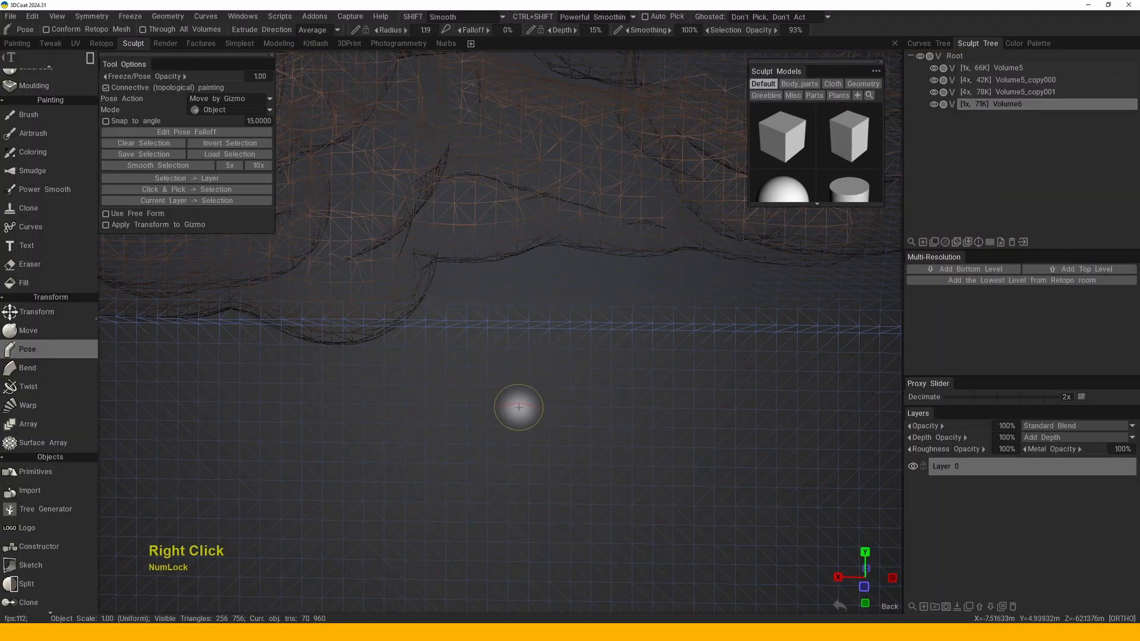
{"action": "mouse_move", "coordinate": [538, 421]}
{"action": "left_mouse_down", "text": "alt"}
{"action": "mouse_move", "coordinate": [555, 400]}
{"action": "mouse_move", "coordinate": [539, 374]}
{"action": "left_mouse_up", "text": "alt"}
{"action": "key", "text": "w"}
{"action": "right_click_drag", "start_coordinate": [539, 374], "coordinate": [441, 380], "text": "alt"}
{"action": "right_click", "coordinate": [442, 381]}
{"action": "right_click", "coordinate": [441, 381]}
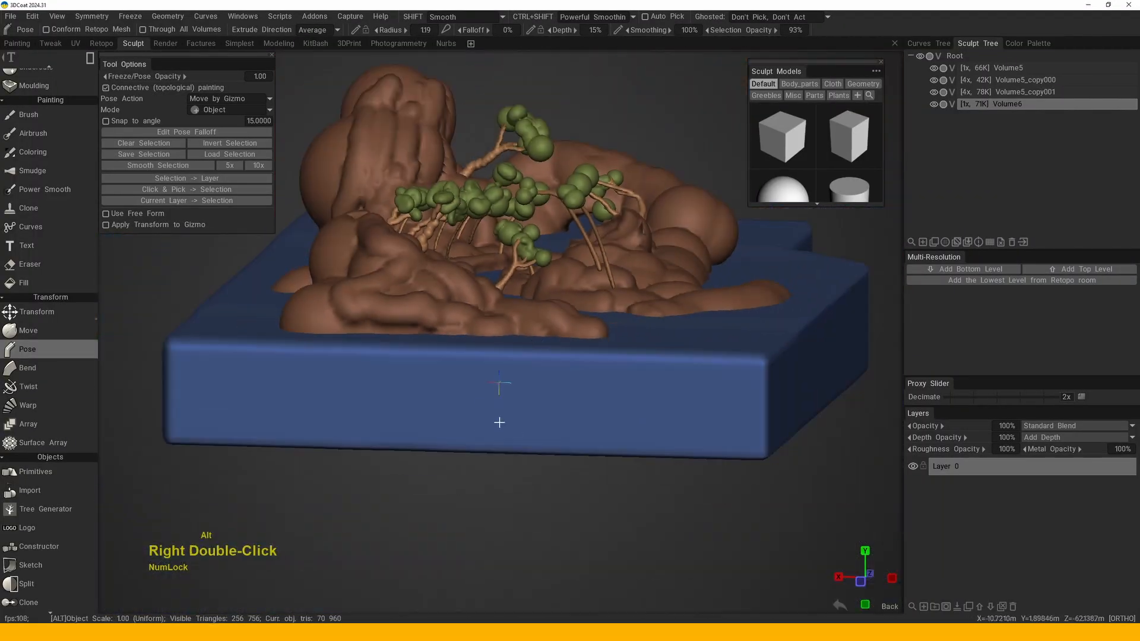
- Duplicate the terrain volume Volume5, clear the copy's geometry, and choose the Sphere voxel tool
{"action": "middle_click_drag", "start_coordinate": [496, 392], "coordinate": [492, 378], "text": "alt"}
{"action": "key", "text": "space"}
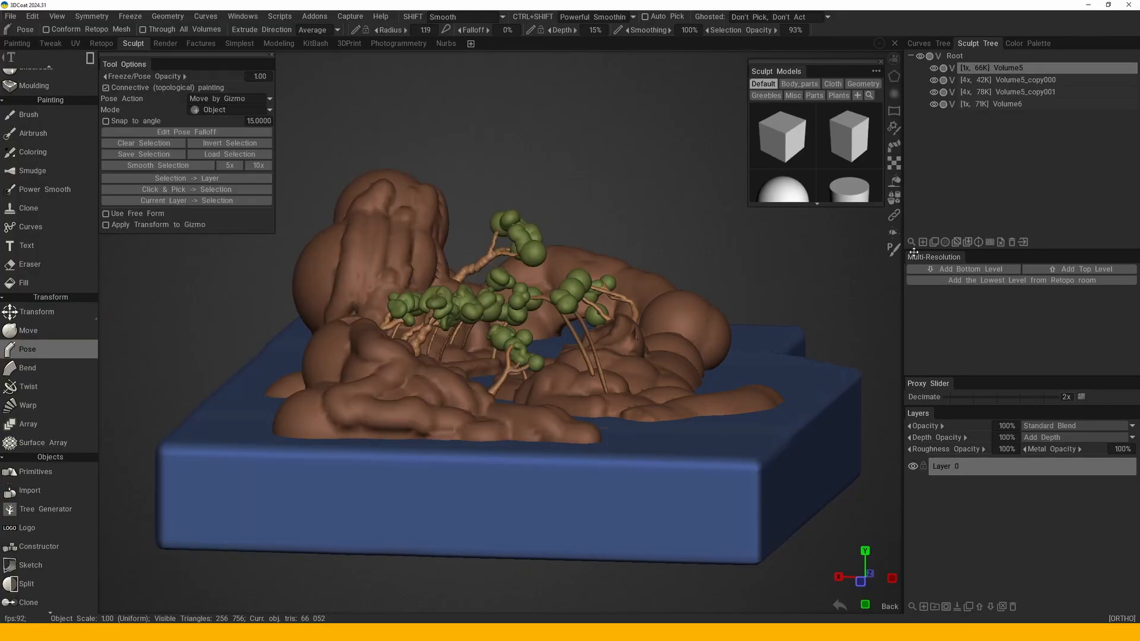
{"action": "left_click", "coordinate": [935, 243]}
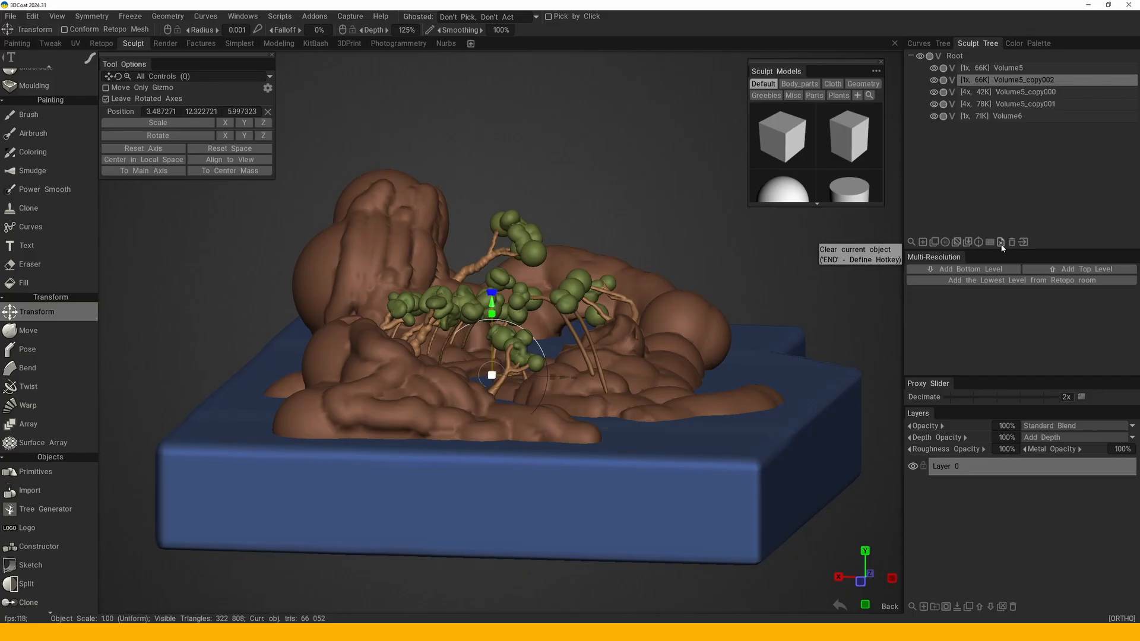
{"action": "key", "text": "space"}
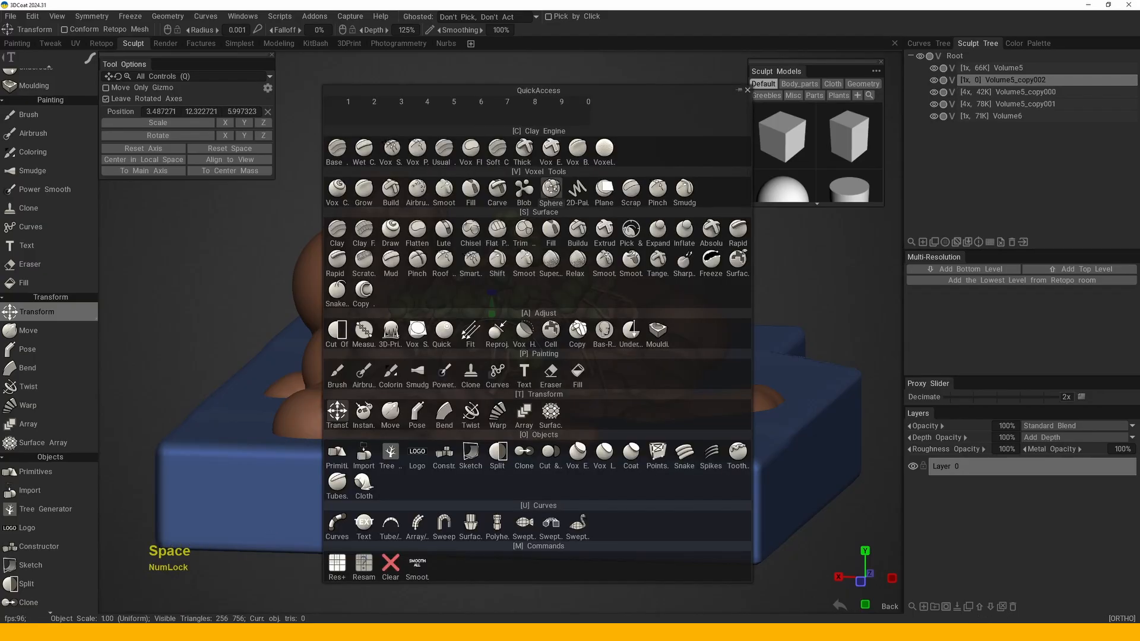
{"action": "left_click", "coordinate": [552, 188]}
- Draw a ridge of large rounded background hills along the slab's long side behind the tall rock, with sphere radii of 12.8 and 10.8
{"action": "left_click_drag", "start_coordinate": [551, 187], "coordinate": [496, 355], "text": "alt"}
{"action": "right_click_drag", "start_coordinate": [497, 355], "coordinate": [452, 363], "text": "alt"}
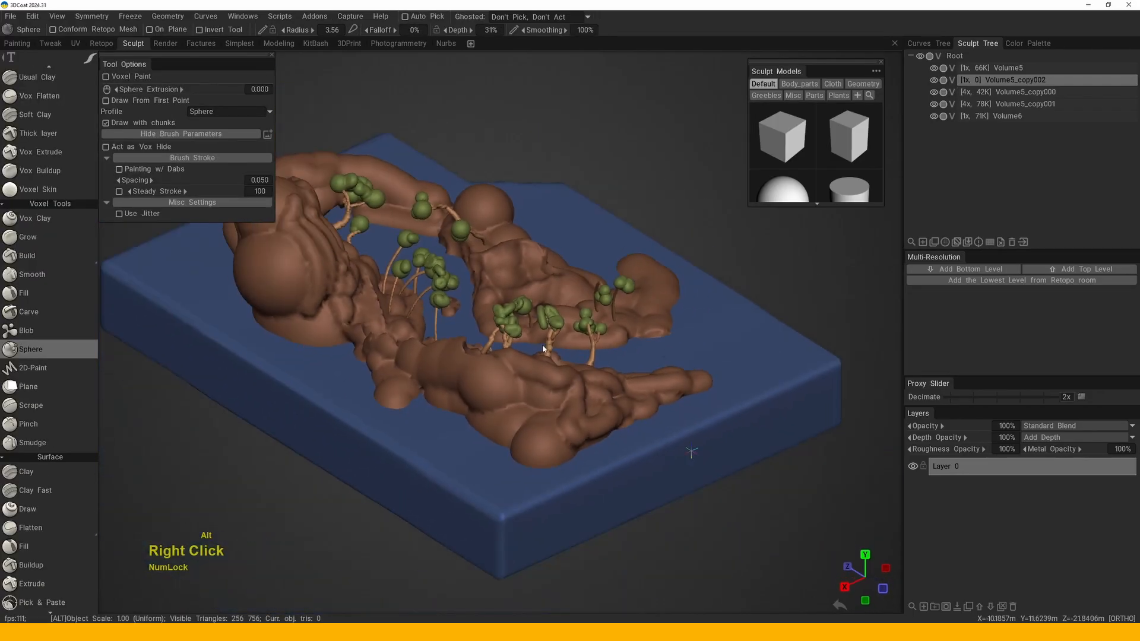
{"action": "middle_click_drag", "start_coordinate": [451, 362], "coordinate": [407, 373], "text": "alt"}
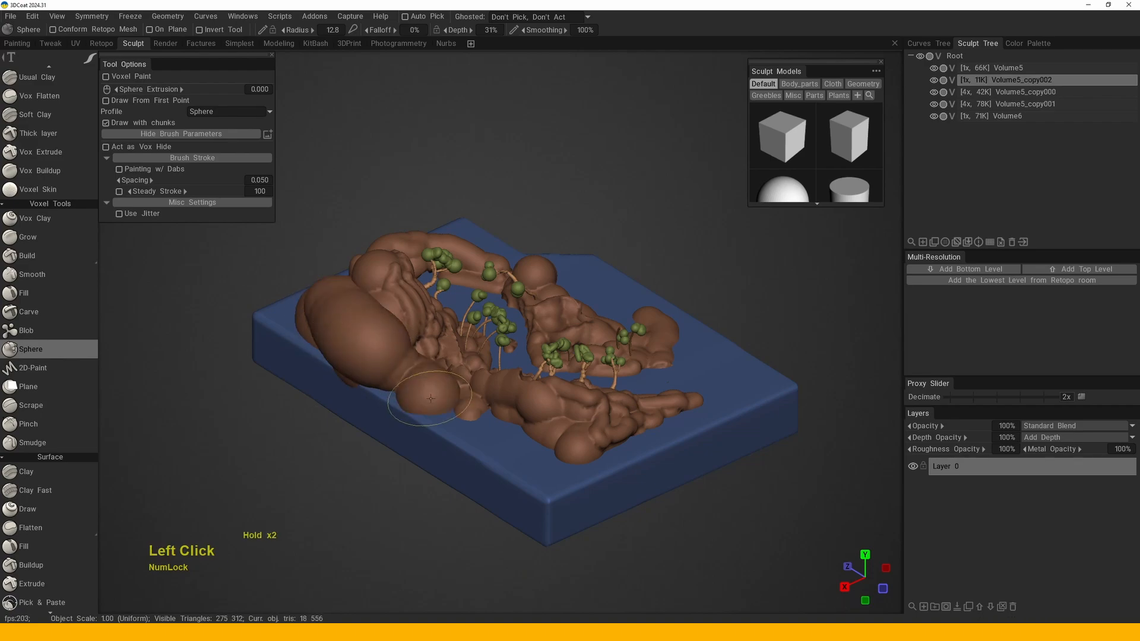
{"action": "left_click", "coordinate": [604, 464]}
{"action": "left_click_drag", "start_coordinate": [604, 464], "coordinate": [558, 469], "text": "alt"}
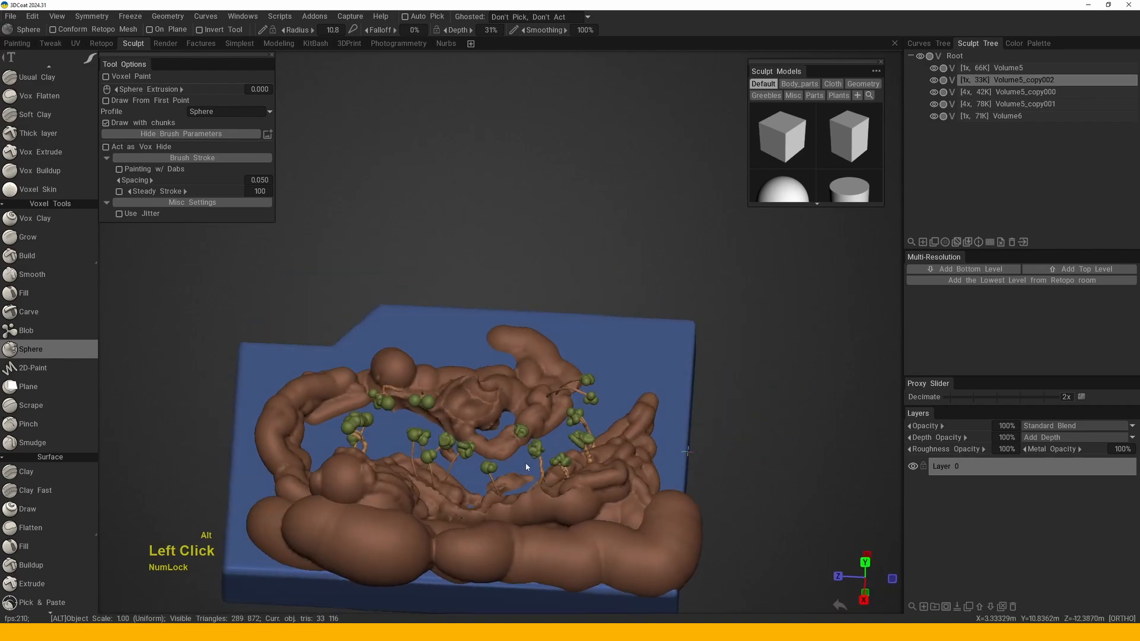
{"action": "middle_click_drag", "start_coordinate": [558, 469], "coordinate": [519, 467], "text": "alt"}
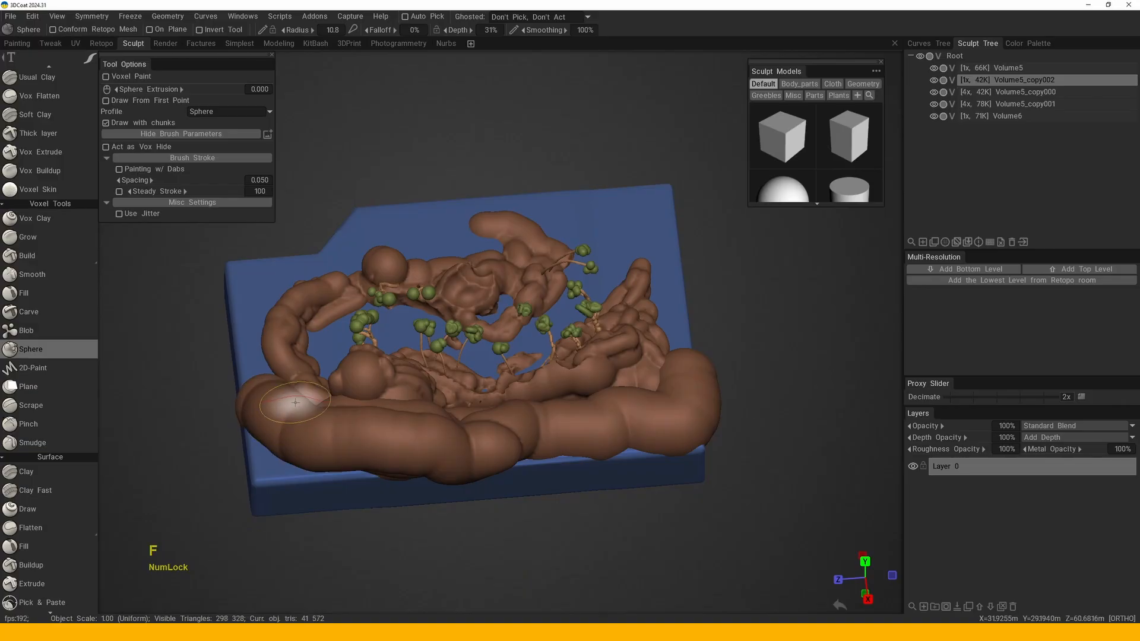
- Draw rounded sphere hills on the opposite side of the slab behind the terrain, with brush radii of 10.8 and 7.05
{"action": "left_click_drag", "start_coordinate": [296, 403], "coordinate": [428, 412], "text": "alt"}
{"action": "middle_click_drag", "start_coordinate": [427, 412], "coordinate": [366, 388], "text": "alt"}
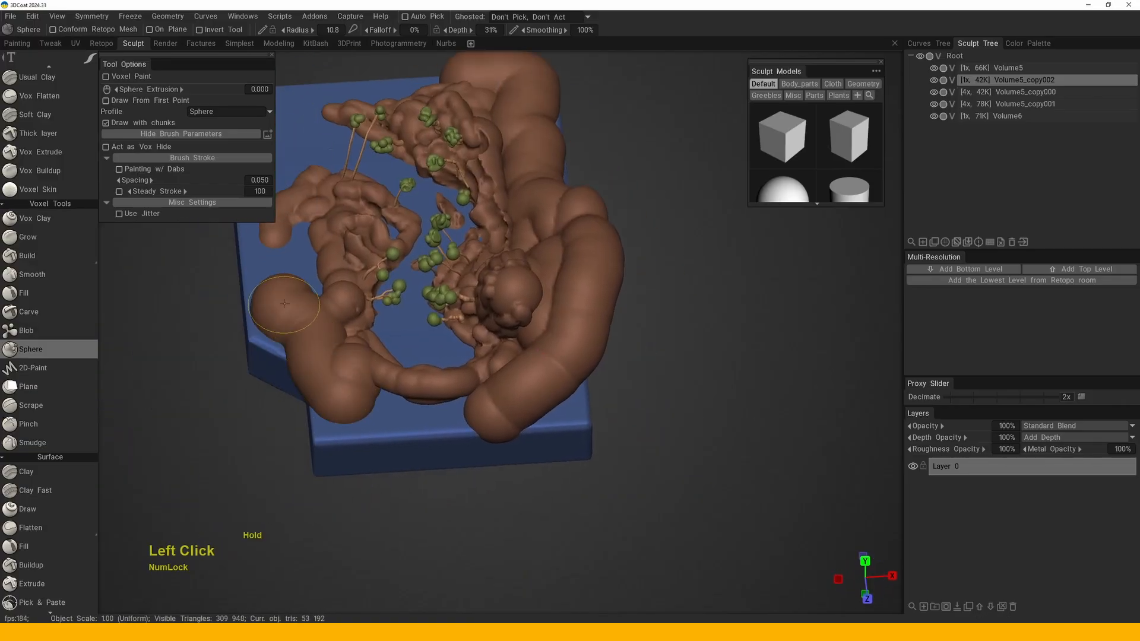
{"action": "left_click", "coordinate": [284, 304]}
{"action": "left_click_drag", "start_coordinate": [284, 303], "coordinate": [339, 321], "text": "alt"}
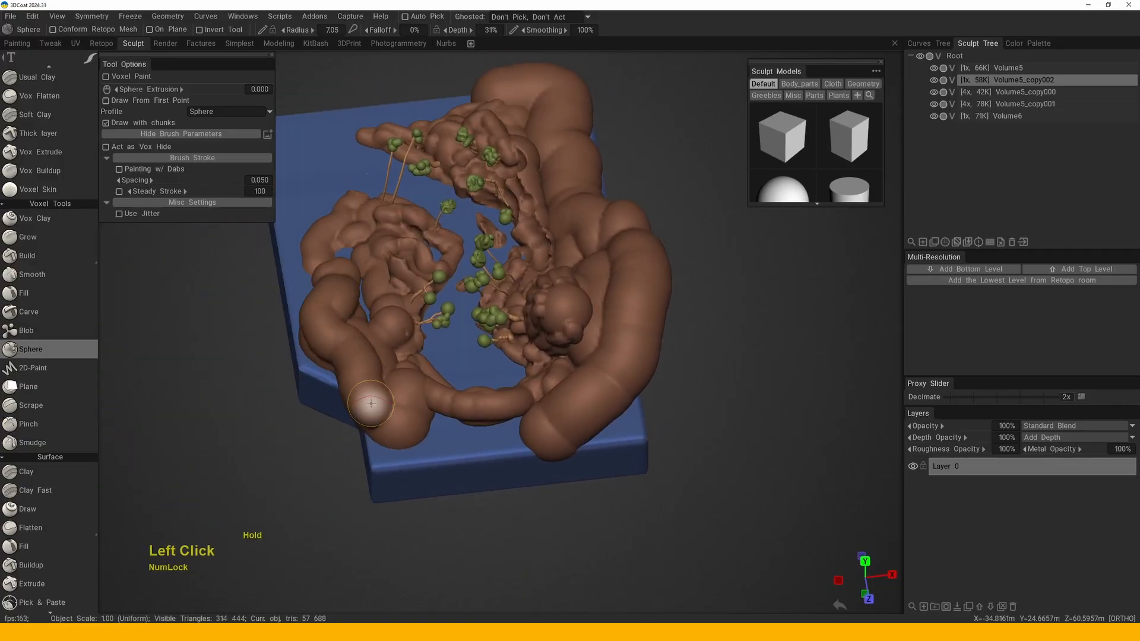
- Resample the background hills to a poly count of 13015, density factor 0.475, with Smooth resampling quality
{"action": "key", "text": "space"}
{"action": "left_click", "coordinate": [431, 594]}
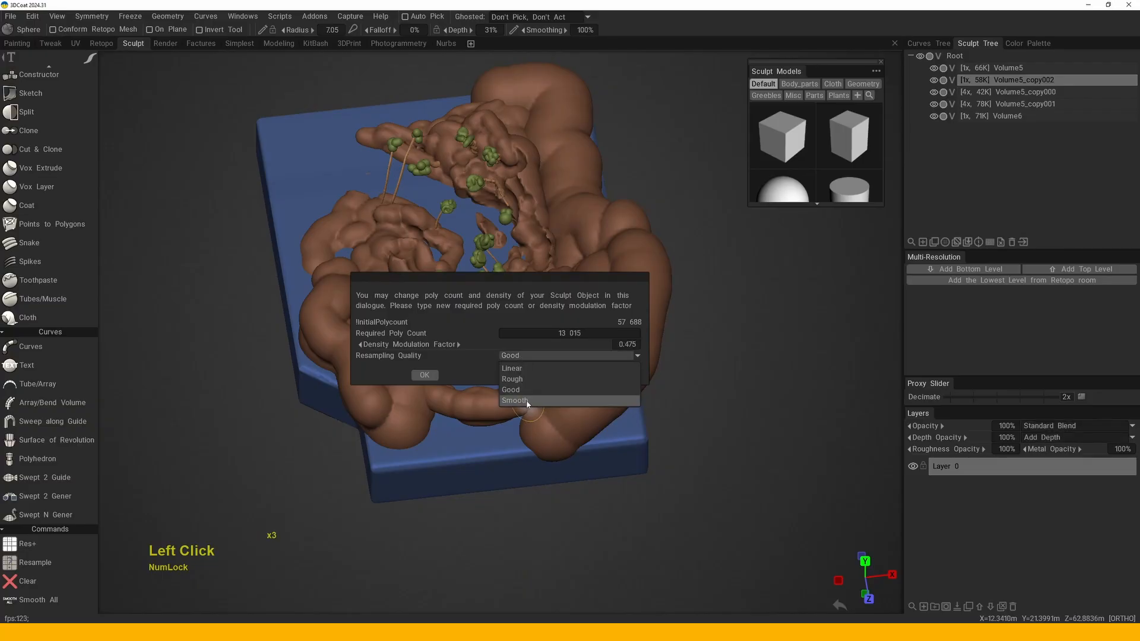
{"action": "left_click", "coordinate": [423, 375]}
- Set the background hills' shader colour to a greyer, lighter brown with saturation 19% and lightness 32% (#524742)
{"action": "left_click_drag", "start_coordinate": [423, 374], "coordinate": [589, 324], "text": "alt"}
{"action": "middle_click_drag", "start_coordinate": [589, 324], "coordinate": [440, 204]}
{"action": "right_click", "coordinate": [440, 204]}
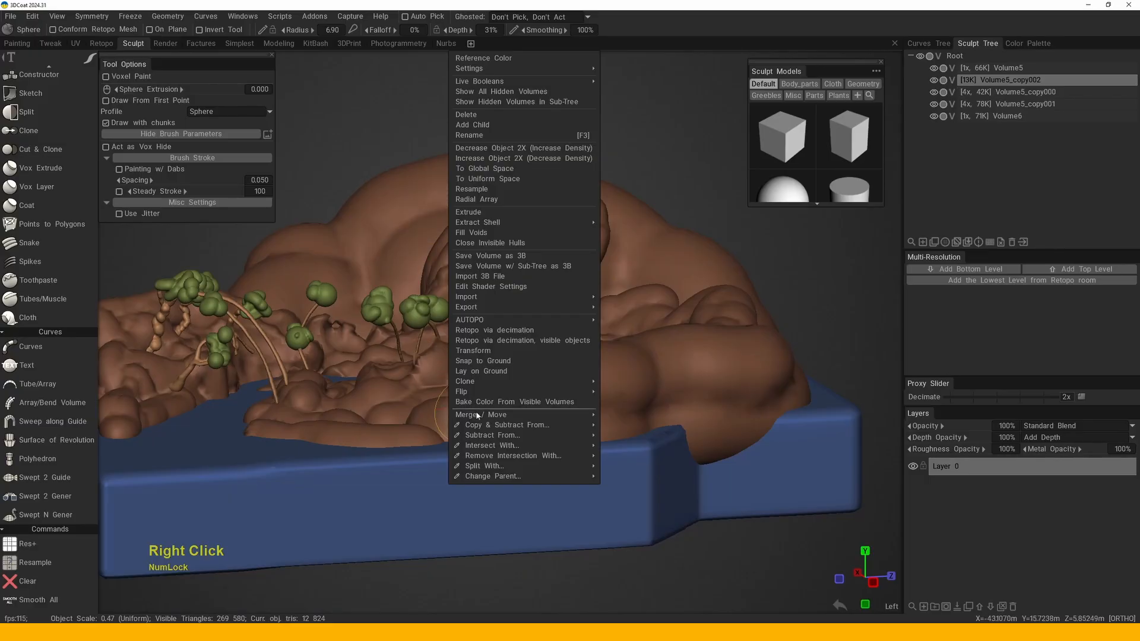
{"action": "left_click", "coordinate": [501, 286]}
{"action": "left_click", "coordinate": [736, 117]}
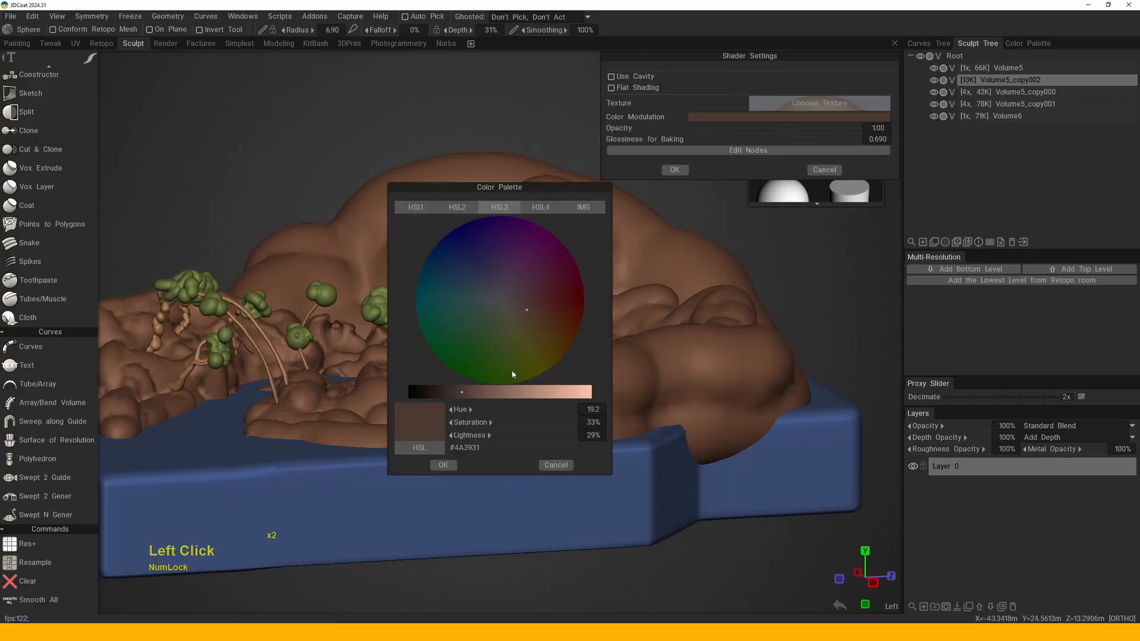
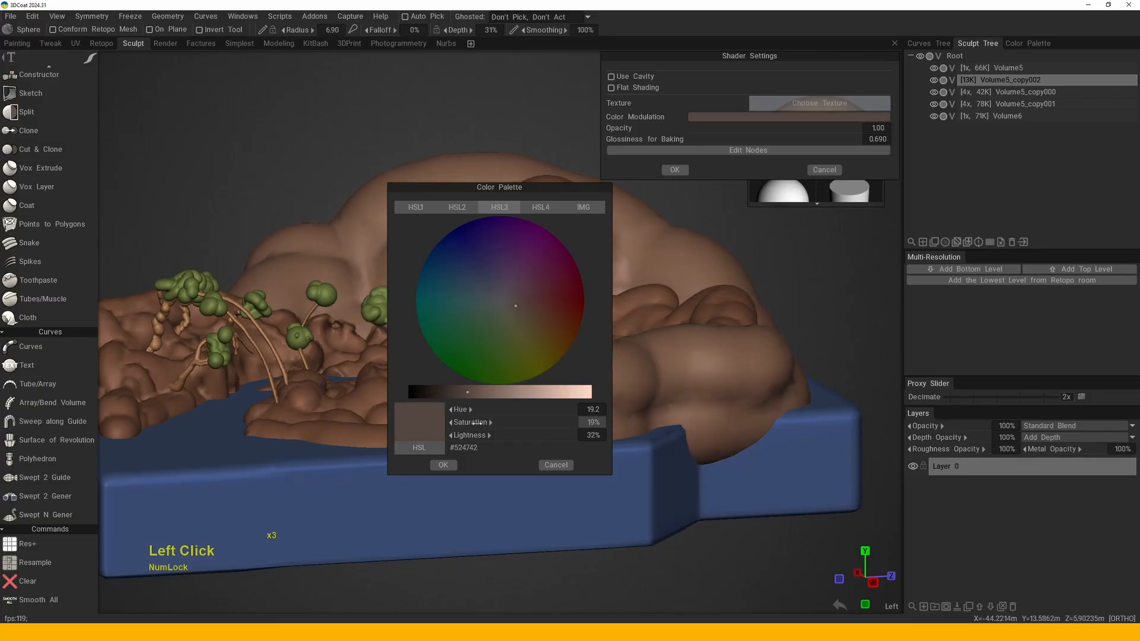
{"action": "left_click", "coordinate": [443, 465]}
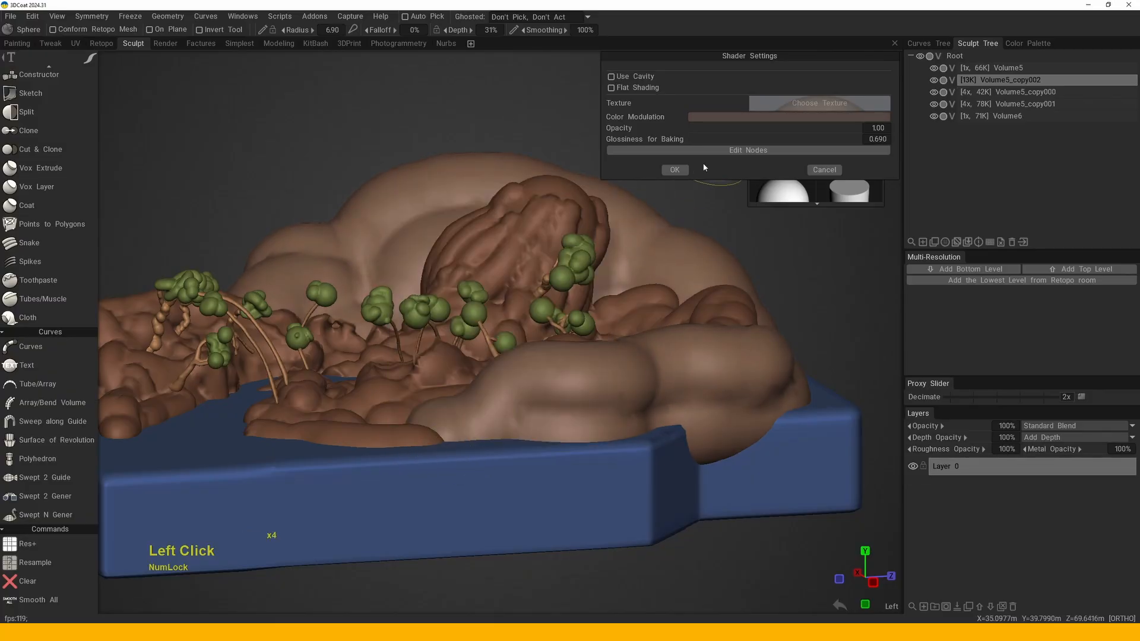
{"action": "left_click", "coordinate": [674, 170]}
- Add a tall rounded peak to the background ridge behind the large rock, using a sphere radius of 10.2
{"action": "middle_click_drag", "start_coordinate": [535, 297], "coordinate": [564, 332]}
{"action": "left_click_drag", "start_coordinate": [564, 332], "coordinate": [582, 357], "text": "alt"}
{"action": "middle_click_drag", "start_coordinate": [581, 356], "coordinate": [552, 333], "text": "alt"}
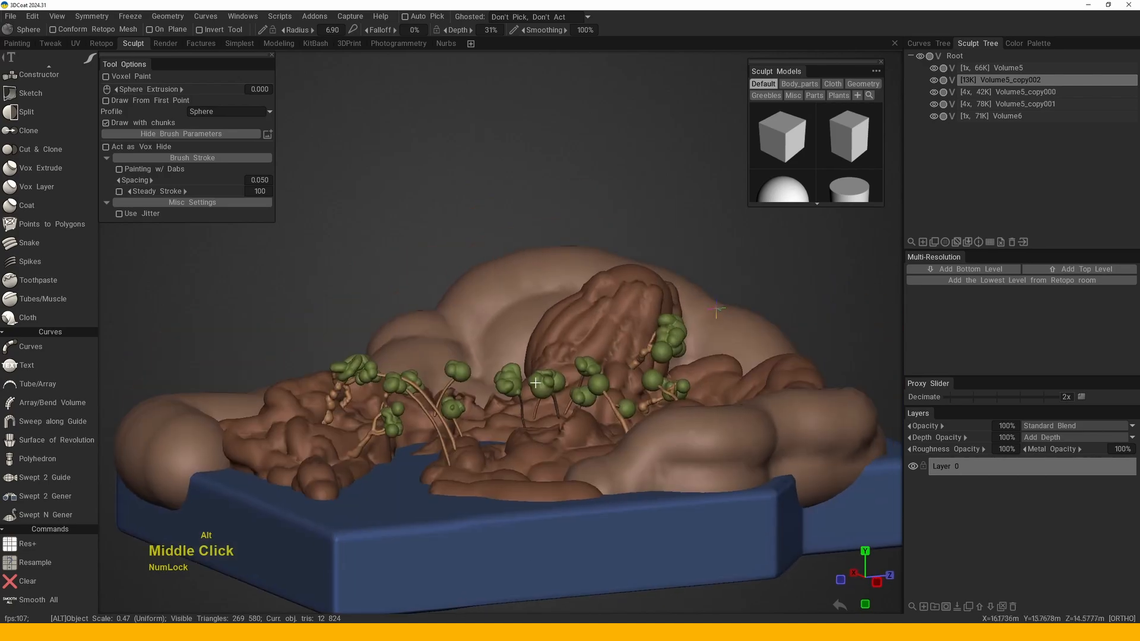
{"action": "left_click_drag", "start_coordinate": [552, 333], "coordinate": [501, 273], "text": "alt"}
{"action": "middle_click_drag", "start_coordinate": [501, 273], "coordinate": [441, 339], "text": "alt"}
{"action": "left_click_drag", "start_coordinate": [441, 339], "coordinate": [529, 272], "text": "alt"}
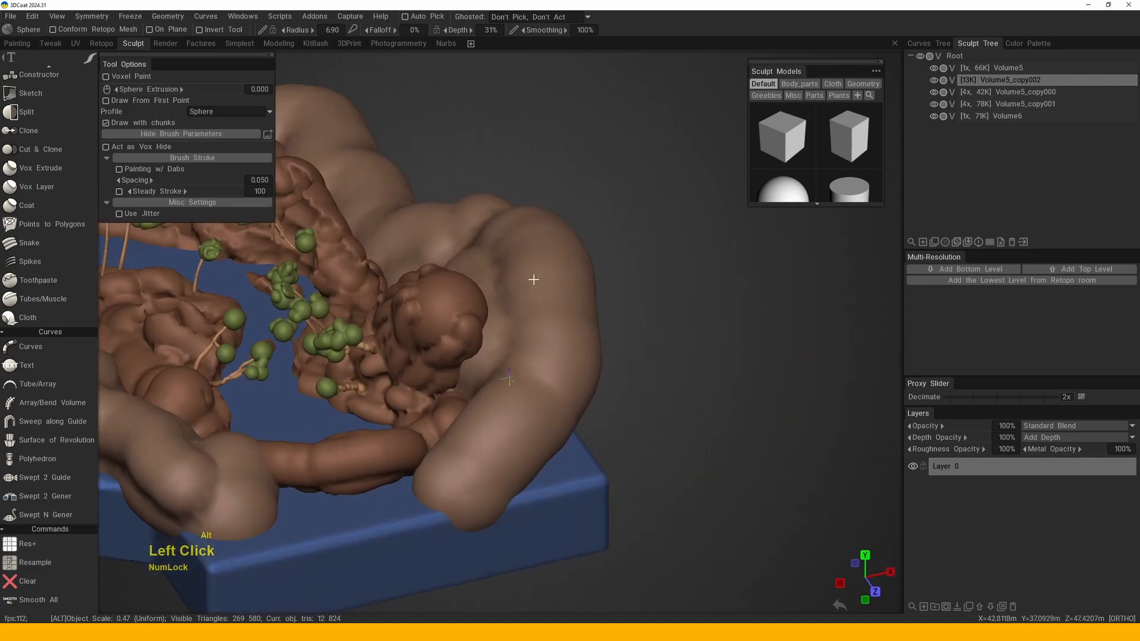
{"action": "middle_click_drag", "start_coordinate": [529, 272], "coordinate": [552, 331], "text": "alt"}
{"action": "mouse_move", "coordinate": [553, 331]}
{"action": "left_mouse_down", "text": "alt"}
{"action": "mouse_move", "coordinate": [519, 306]}
{"action": "mouse_move", "coordinate": [582, 321]}
{"action": "left_mouse_up", "text": "alt"}
{"action": "left_click", "coordinate": [519, 306]}
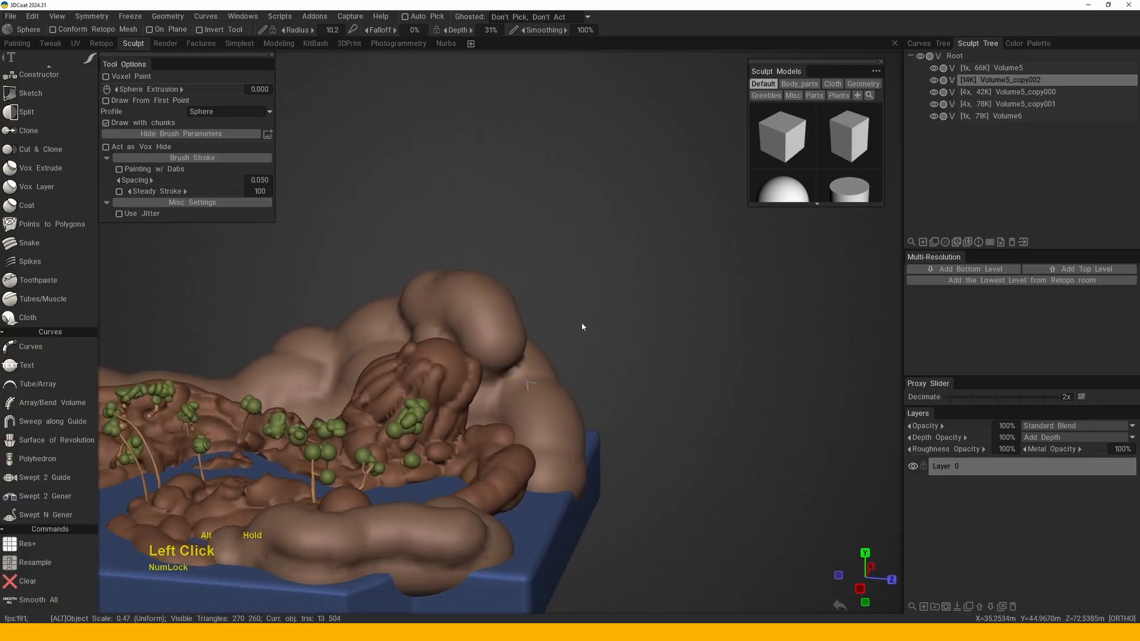
- Build up a large rounded mass on the background hills opposite the tall ridge, using the 10.2 sphere brush
{"action": "middle_click_drag", "start_coordinate": [582, 322], "coordinate": [564, 303]}
{"action": "left_click_drag", "start_coordinate": [564, 303], "coordinate": [557, 285]}
{"action": "mouse_move", "coordinate": [558, 285]}
{"action": "middle_mouse_down", "text": "alt"}
{"action": "mouse_move", "coordinate": [478, 268]}
{"action": "mouse_move", "coordinate": [499, 232]}
{"action": "middle_mouse_up", "text": "alt"}
{"action": "mouse_move", "coordinate": [499, 233]}
{"action": "left_mouse_down", "text": "alt"}
{"action": "mouse_move", "coordinate": [533, 301]}
{"action": "mouse_move", "coordinate": [604, 255]}
{"action": "mouse_move", "coordinate": [547, 269]}
{"action": "mouse_move", "coordinate": [458, 262]}
{"action": "mouse_move", "coordinate": [486, 260]}
{"action": "left_mouse_up", "text": "alt"}
{"action": "mouse_move", "coordinate": [486, 260]}
{"action": "right_mouse_down", "text": "alt"}
{"action": "mouse_move", "coordinate": [509, 305]}
{"action": "mouse_move", "coordinate": [501, 297]}
{"action": "right_mouse_up", "text": "alt"}
{"action": "middle_click_drag", "start_coordinate": [501, 297], "coordinate": [595, 288], "text": "alt"}
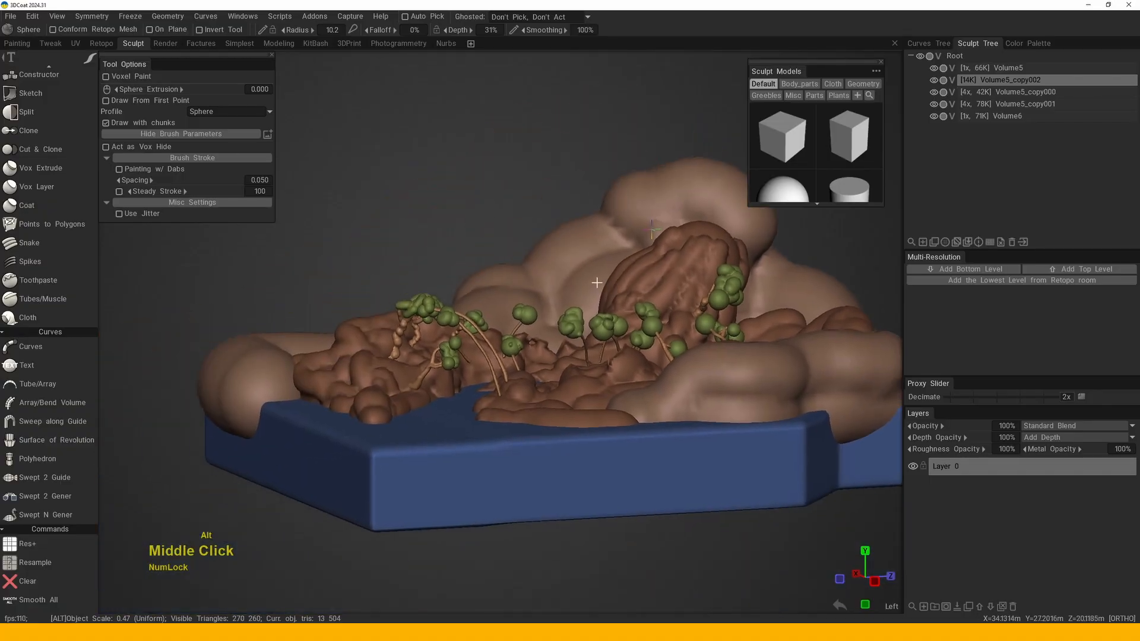
{"action": "mouse_move", "coordinate": [595, 288]}
{"action": "left_mouse_down", "text": "alt"}
{"action": "mouse_move", "coordinate": [550, 308]}
{"action": "mouse_move", "coordinate": [481, 273]}
{"action": "mouse_move", "coordinate": [558, 279]}
{"action": "left_mouse_up", "text": "alt"}
{"action": "mouse_move", "coordinate": [558, 279]}
{"action": "middle_mouse_down", "text": "alt"}
{"action": "mouse_move", "coordinate": [345, 296]}
{"action": "mouse_move", "coordinate": [392, 288]}
{"action": "middle_mouse_up", "text": "alt"}
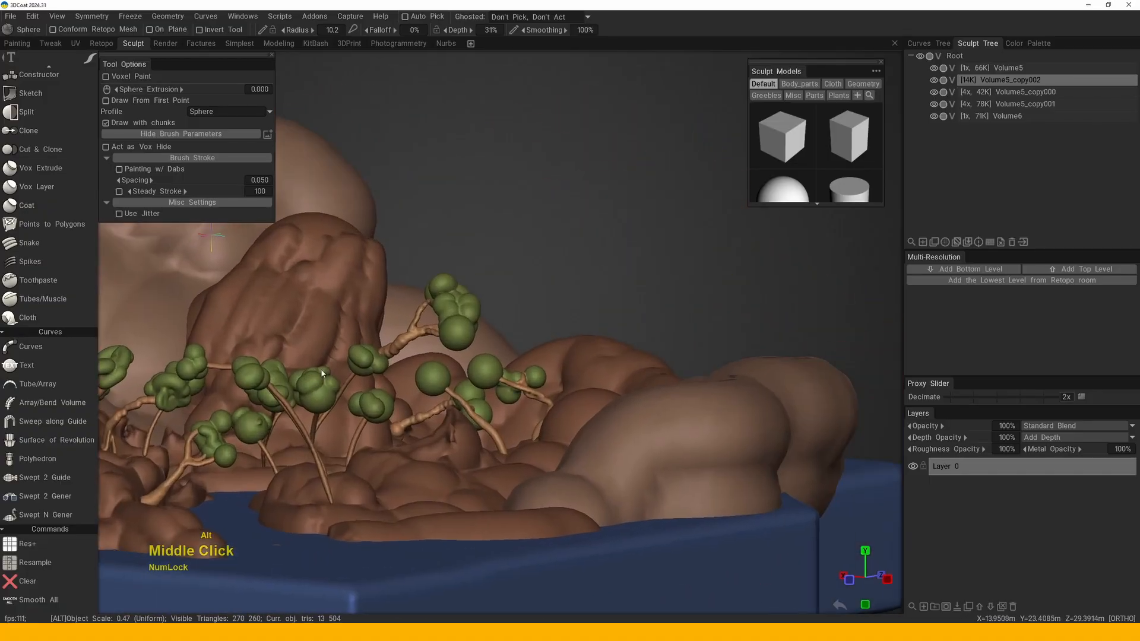
{"action": "left_click_drag", "start_coordinate": [392, 288], "coordinate": [451, 279], "text": "alt"}
{"action": "middle_click_drag", "start_coordinate": [451, 279], "coordinate": [481, 294], "text": "alt"}
{"action": "right_click_drag", "start_coordinate": [481, 294], "coordinate": [501, 301], "text": "alt"}
{"action": "mouse_move", "coordinate": [501, 302]}
{"action": "left_mouse_down", "text": "alt"}
{"action": "mouse_move", "coordinate": [555, 316]}
{"action": "mouse_move", "coordinate": [556, 351]}
{"action": "mouse_move", "coordinate": [592, 415]}
{"action": "left_mouse_up", "text": "alt"}
{"action": "right_click_drag", "start_coordinate": [626, 363], "coordinate": [526, 344], "text": "alt"}
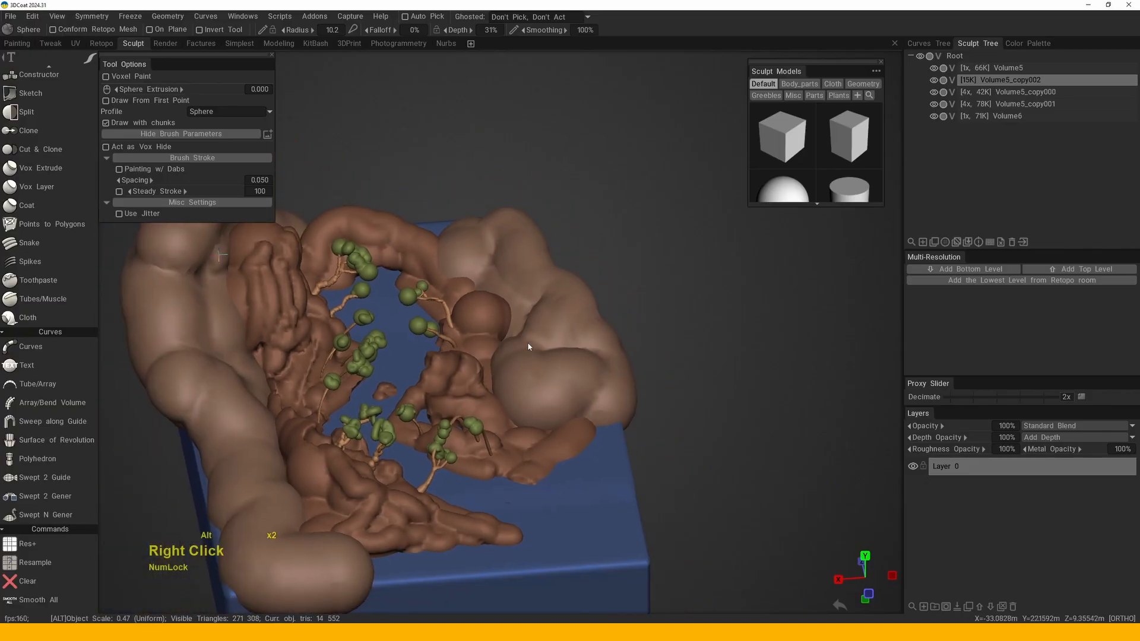
- Add more rounded spheres to both ends of the background hills opposite the tall ridge
{"action": "left_click_drag", "start_coordinate": [527, 344], "coordinate": [572, 361], "text": "alt"}
{"action": "middle_click_drag", "start_coordinate": [572, 361], "coordinate": [611, 340], "text": "alt"}
{"action": "left_click_drag", "start_coordinate": [611, 340], "coordinate": [556, 279], "text": "alt"}
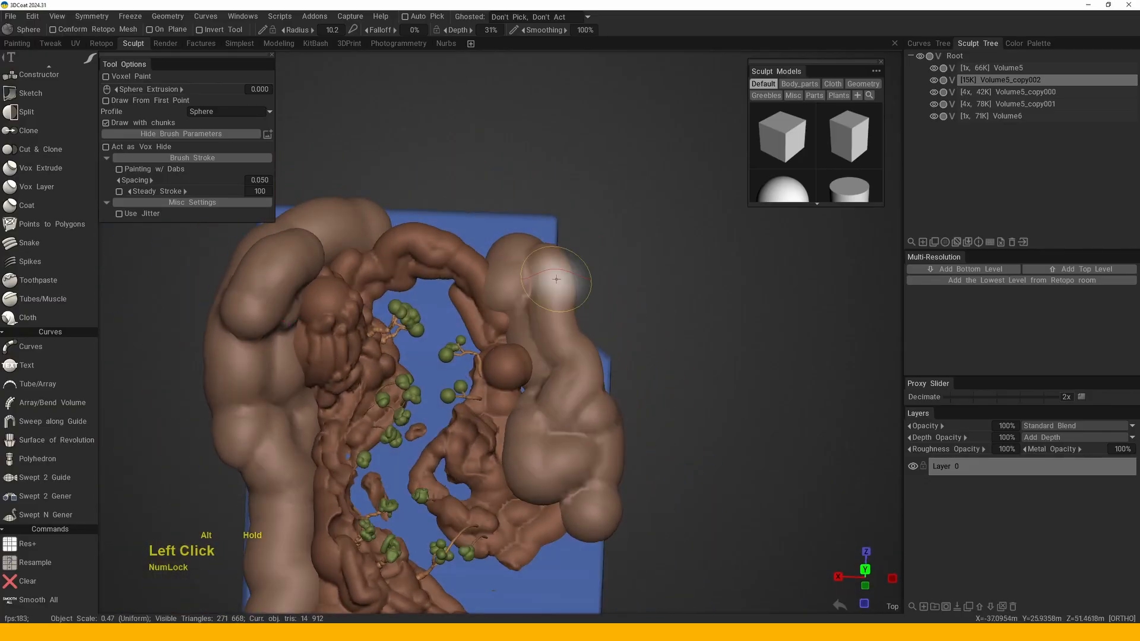
{"action": "left_click_drag", "start_coordinate": [587, 369], "coordinate": [564, 275], "text": "alt"}
{"action": "middle_click_drag", "start_coordinate": [565, 275], "coordinate": [537, 270], "text": "alt"}
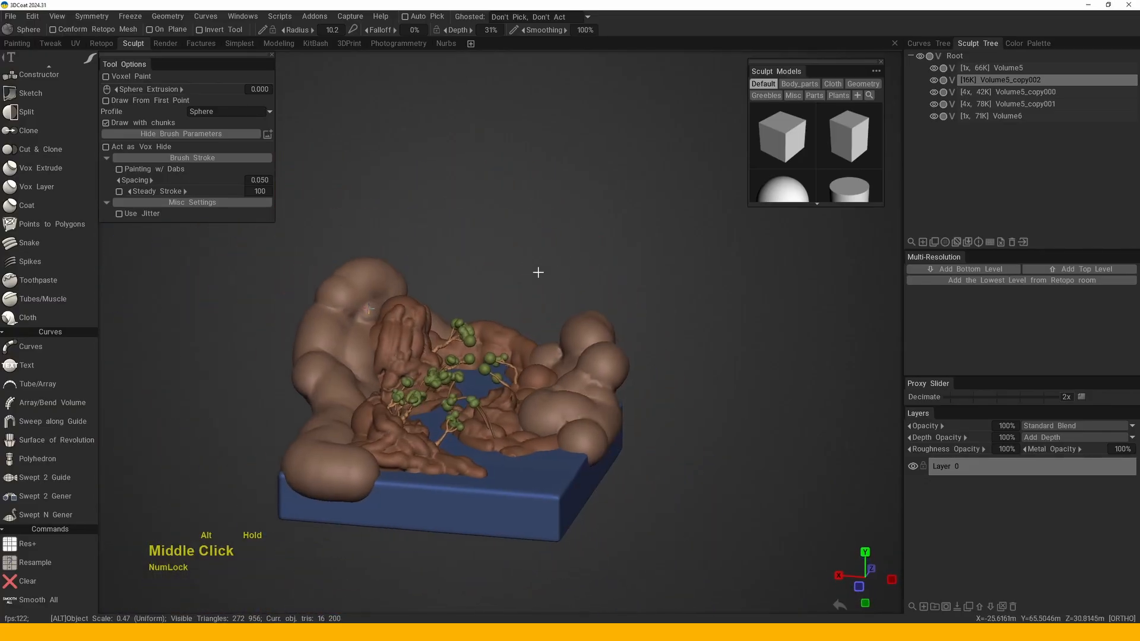
- Bring the tall rock behind the trees into close view and make its terrain volume, Volume5, active
{"action": "mouse_move", "coordinate": [537, 270]}
{"action": "left_mouse_down", "text": "alt"}
{"action": "mouse_move", "coordinate": [564, 305]}
{"action": "mouse_move", "coordinate": [596, 300]}
{"action": "left_mouse_up", "text": "alt"}
{"action": "mouse_move", "coordinate": [597, 300]}
{"action": "middle_mouse_down", "text": "alt"}
{"action": "mouse_move", "coordinate": [608, 310]}
{"action": "mouse_move", "coordinate": [582, 301]}
{"action": "middle_mouse_up", "text": "alt"}
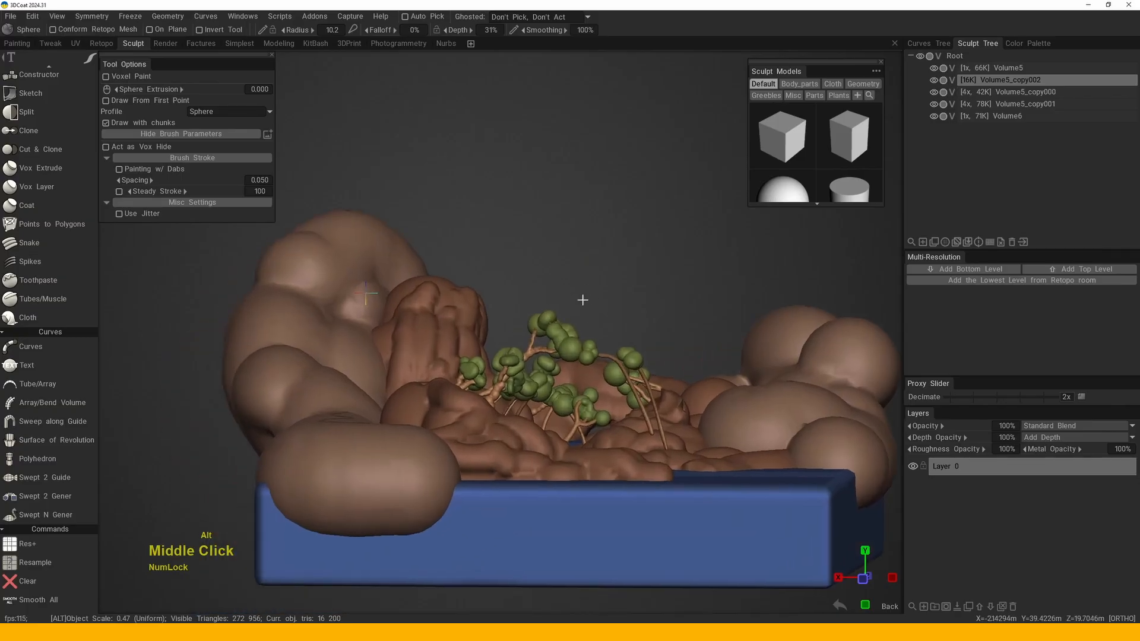
{"action": "left_click_drag", "start_coordinate": [582, 300], "coordinate": [535, 350], "text": "alt"}
{"action": "mouse_move", "coordinate": [535, 351]}
{"action": "right_mouse_down", "text": "alt"}
{"action": "mouse_move", "coordinate": [556, 337]}
{"action": "mouse_move", "coordinate": [538, 351]}
{"action": "right_mouse_up", "text": "alt"}
{"action": "key", "text": "h"}
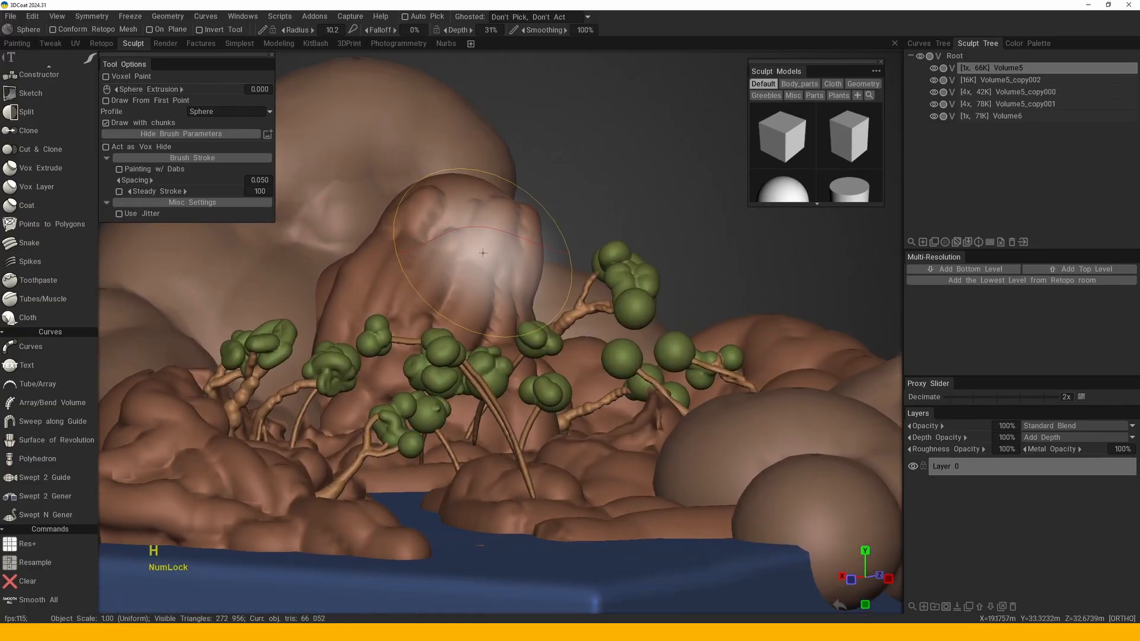
- Reshape the top of the brown central rock (Volume5) using the Move tool with a brush radius of 12.6
{"action": "key", "text": "space"}
{"action": "left_click", "coordinate": [333, 382]}
{"action": "middle_click_drag", "start_coordinate": [515, 245], "coordinate": [515, 281]}
{"action": "left_click_drag", "start_coordinate": [514, 281], "coordinate": [500, 279], "text": "alt"}
{"action": "right_click_drag", "start_coordinate": [499, 249], "coordinate": [501, 237]}
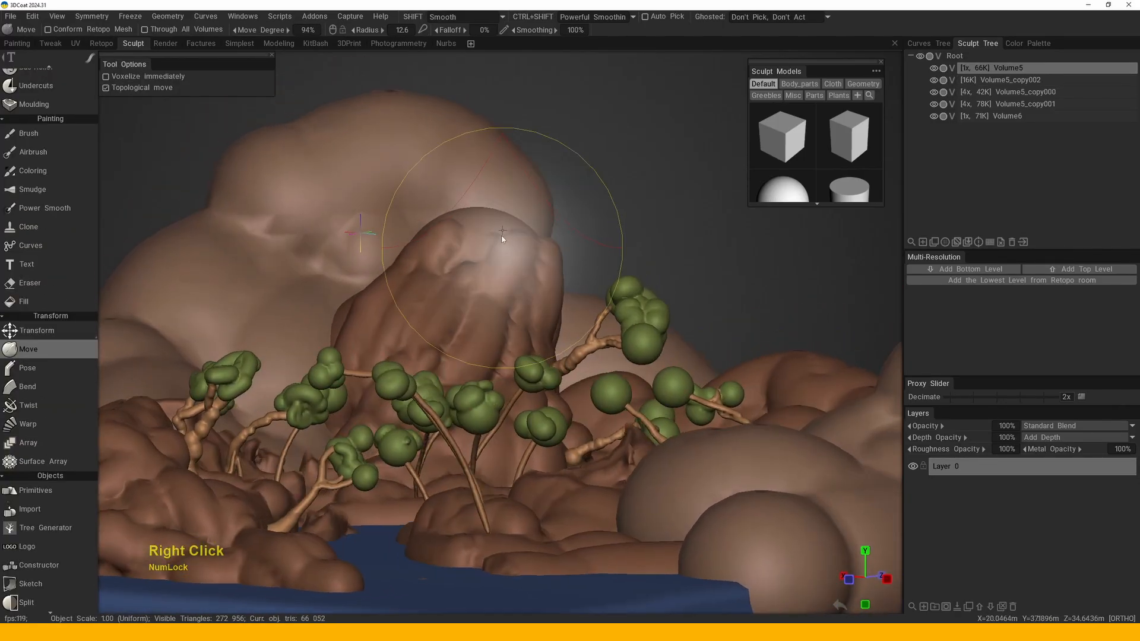
{"action": "left_click_drag", "start_coordinate": [501, 237], "coordinate": [508, 240]}
- Push and pull the upper flank of the brown central rock into a sharper peak and voxelize the deformation
{"action": "mouse_move", "coordinate": [523, 283]}
{"action": "left_mouse_down"}
{"action": "mouse_move", "coordinate": [519, 238]}
{"action": "mouse_move", "coordinate": [493, 316]}
{"action": "mouse_move", "coordinate": [538, 320]}
{"action": "left_mouse_up"}
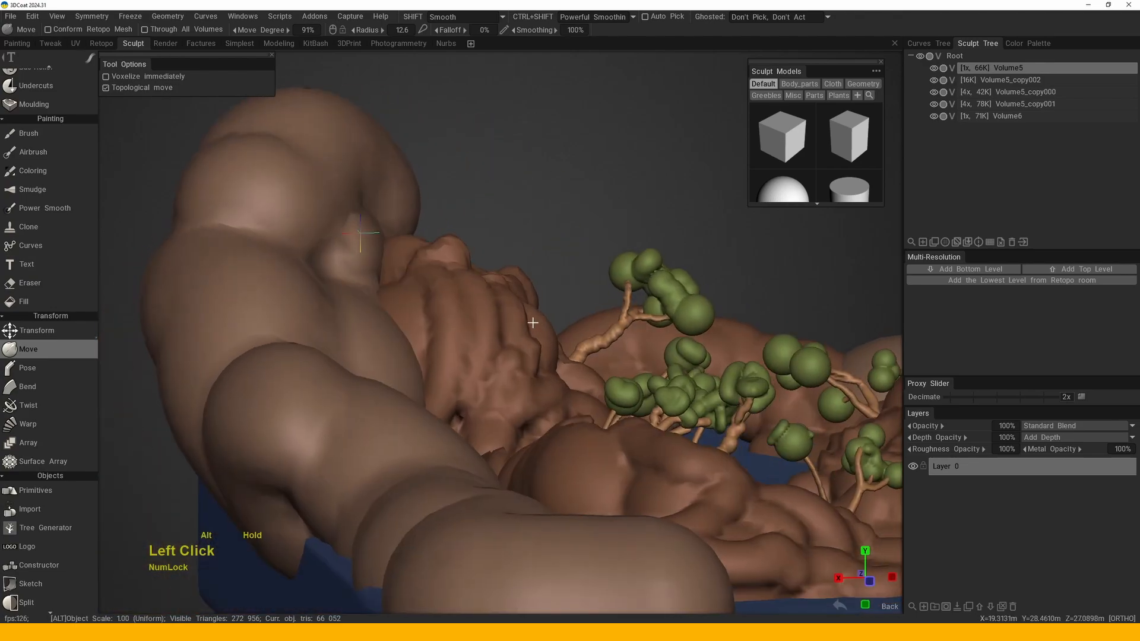
{"action": "right_click_drag", "start_coordinate": [541, 322], "coordinate": [523, 324]}
{"action": "mouse_move", "coordinate": [514, 338]}
{"action": "left_mouse_down"}
{"action": "mouse_move", "coordinate": [496, 355]}
{"action": "mouse_move", "coordinate": [499, 294]}
{"action": "mouse_move", "coordinate": [517, 279]}
{"action": "left_mouse_up"}
{"action": "key", "text": "Return"}
{"action": "mouse_move", "coordinate": [517, 279]}
{"action": "right_mouse_down", "text": "alt"}
{"action": "mouse_move", "coordinate": [523, 272]}
{"action": "mouse_move", "coordinate": [386, 232]}
{"action": "mouse_move", "coordinate": [564, 189]}
{"action": "right_mouse_up", "text": "alt"}
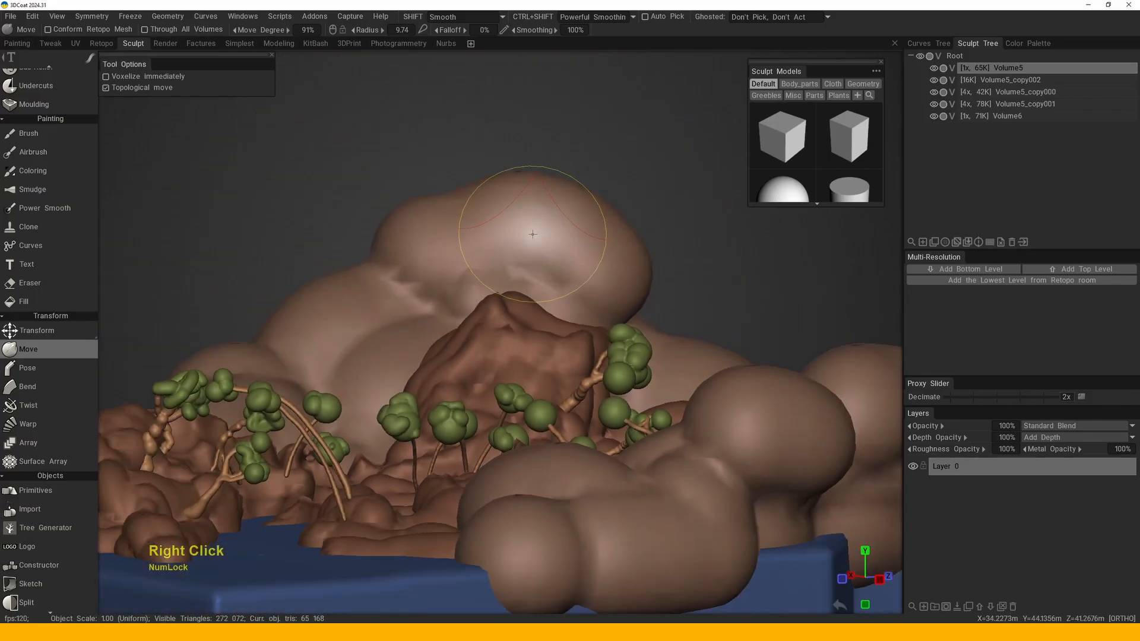
- Make the large rear rock mass (Volume5_copy002) the active volume and reshape its upper part with the Move tool
{"action": "key", "text": "h"}
{"action": "right_click", "coordinate": [565, 189]}
{"action": "left_click", "coordinate": [565, 189]}
{"action": "left_click_drag", "start_coordinate": [565, 189], "coordinate": [404, 223]}
{"action": "mouse_move", "coordinate": [772, 249]}
{"action": "left_mouse_down"}
{"action": "mouse_move", "coordinate": [573, 281]}
{"action": "mouse_move", "coordinate": [593, 279]}
{"action": "mouse_move", "coordinate": [546, 268]}
{"action": "mouse_move", "coordinate": [522, 242]}
{"action": "mouse_move", "coordinate": [619, 261]}
{"action": "mouse_move", "coordinate": [546, 269]}
{"action": "mouse_move", "coordinate": [563, 278]}
{"action": "left_mouse_up"}
{"action": "middle_click_drag", "start_coordinate": [563, 278], "coordinate": [464, 315]}
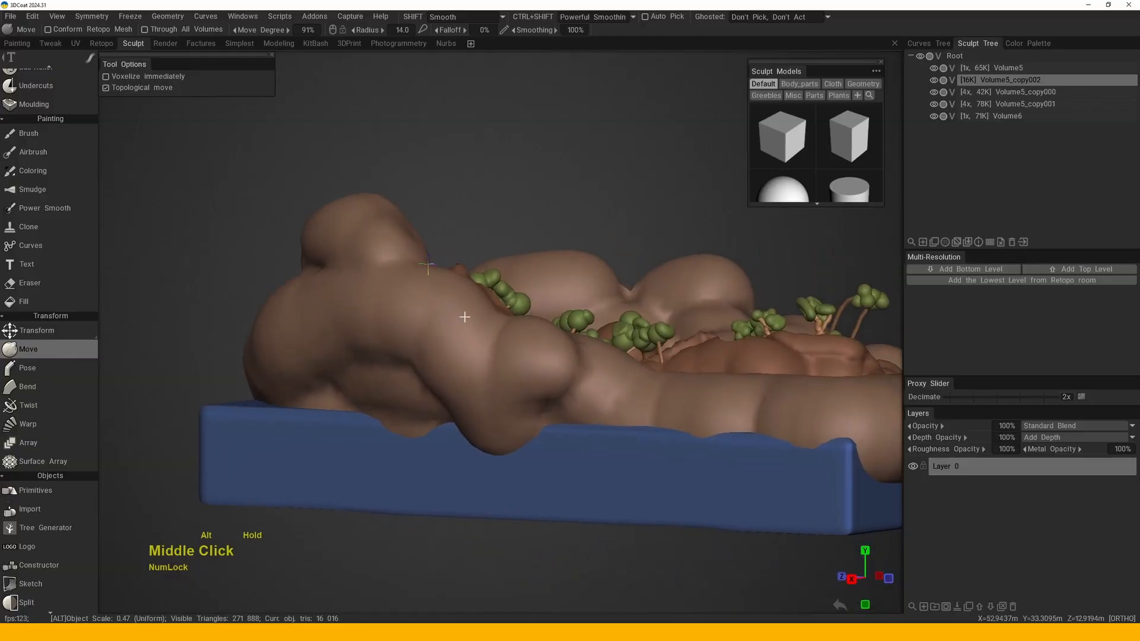
- Push and pull the summit and shoulder of the tall rear mound using a Move radius of 14.0
{"action": "mouse_move", "coordinate": [463, 315]}
{"action": "left_mouse_down", "text": "alt"}
{"action": "mouse_move", "coordinate": [306, 369]}
{"action": "mouse_move", "coordinate": [348, 351]}
{"action": "left_mouse_up", "text": "alt"}
{"action": "right_click_drag", "start_coordinate": [349, 352], "coordinate": [333, 320]}
{"action": "middle_click_drag", "start_coordinate": [333, 321], "coordinate": [254, 238]}
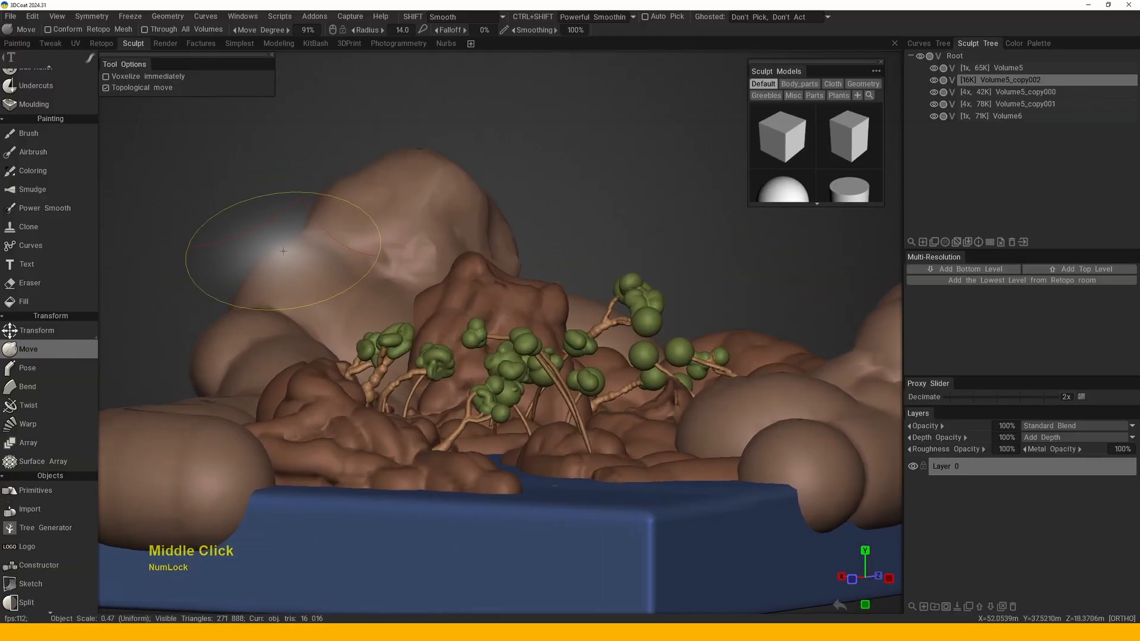
{"action": "left_click", "coordinate": [318, 191]}
{"action": "left_click", "coordinate": [382, 170]}
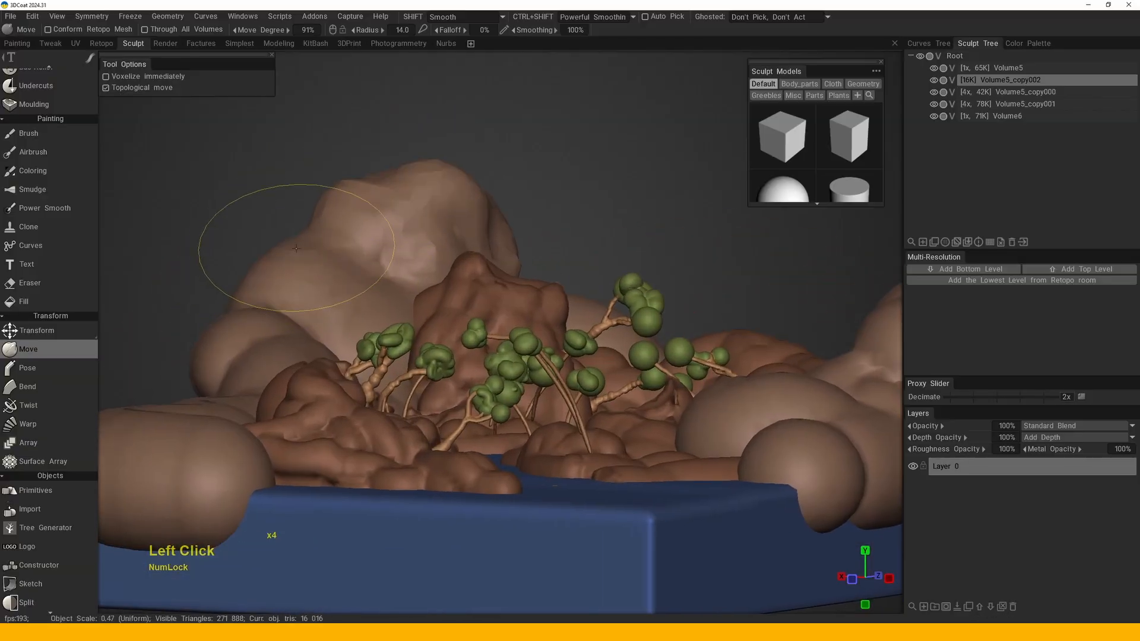
{"action": "mouse_move", "coordinate": [256, 264]}
{"action": "left_mouse_down"}
{"action": "mouse_move", "coordinate": [223, 328]}
{"action": "mouse_move", "coordinate": [364, 323]}
{"action": "left_mouse_up"}
{"action": "middle_click_drag", "start_coordinate": [364, 323], "coordinate": [483, 330]}
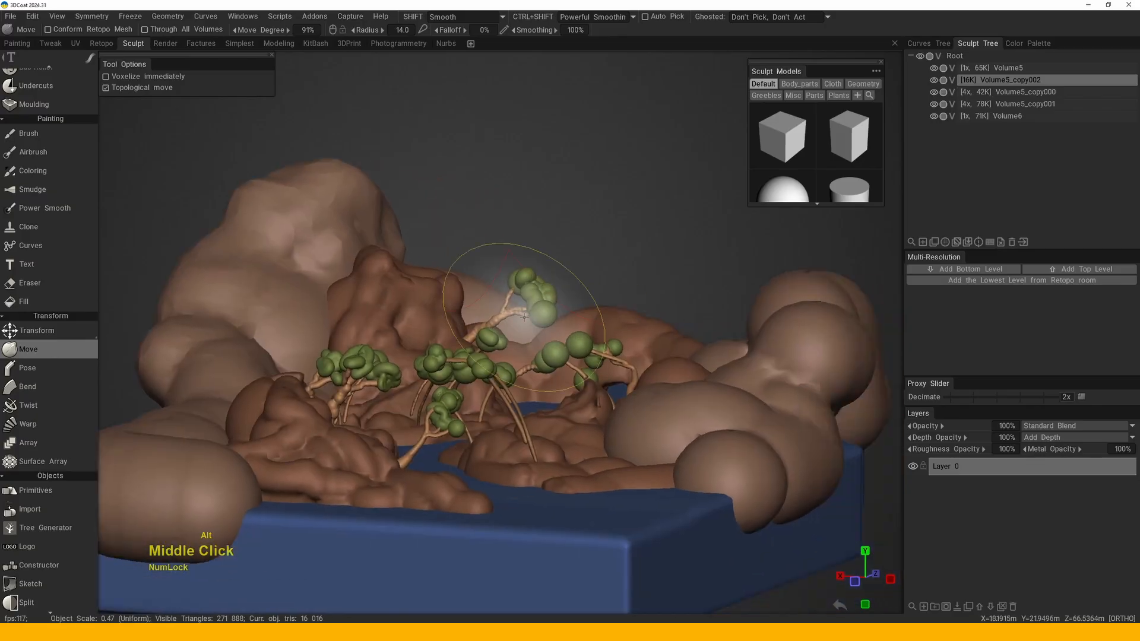
- Reshape the two rounded mounds on the opposite side of the base using a Move radius of 12.2
{"action": "left_click_drag", "start_coordinate": [483, 331], "coordinate": [681, 330]}
{"action": "mouse_move", "coordinate": [682, 331]}
{"action": "middle_mouse_down", "text": "alt"}
{"action": "mouse_move", "coordinate": [413, 328]}
{"action": "mouse_move", "coordinate": [554, 271]}
{"action": "middle_mouse_up", "text": "alt"}
{"action": "right_click_drag", "start_coordinate": [528, 243], "coordinate": [552, 244]}
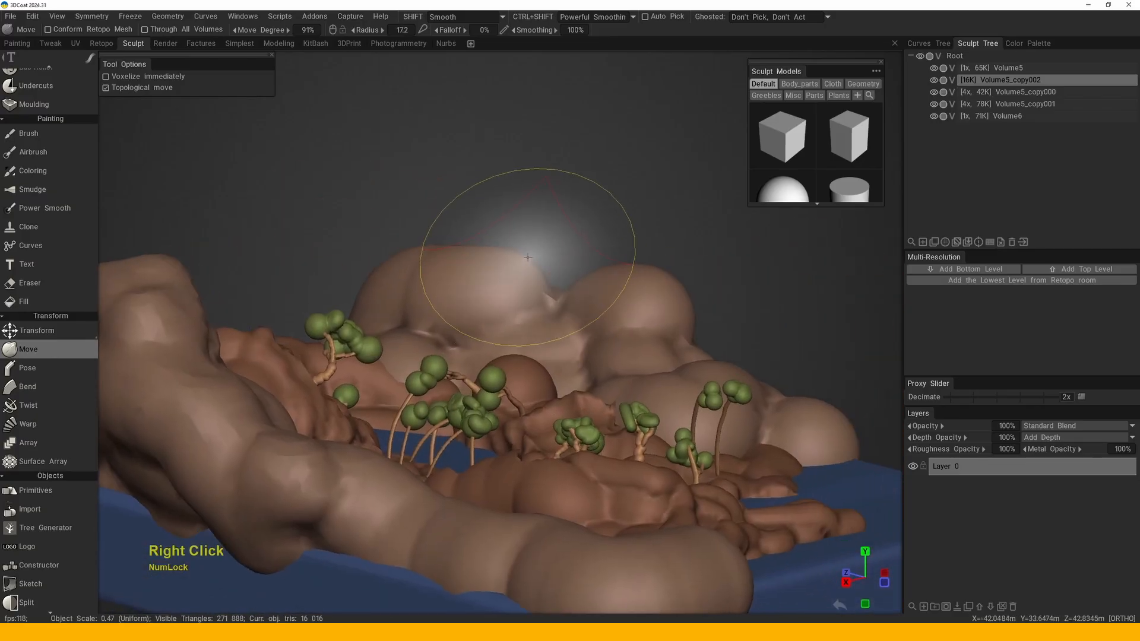
{"action": "left_click", "coordinate": [522, 255]}
{"action": "left_click", "coordinate": [649, 276]}
{"action": "double_click", "coordinate": [649, 275]}
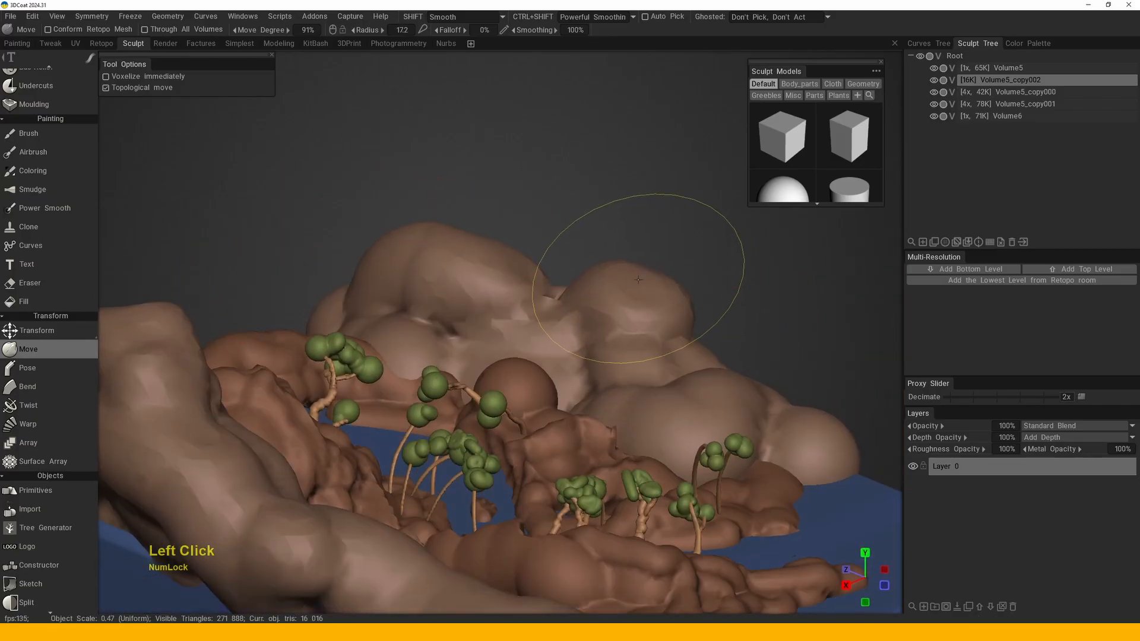
- Refine the slopes and saddle of the two opposite mounds using a Move radius of 11.6 and voxelize the deformation
{"action": "mouse_move", "coordinate": [636, 287]}
{"action": "left_mouse_down", "text": "alt"}
{"action": "mouse_move", "coordinate": [600, 280]}
{"action": "mouse_move", "coordinate": [504, 302]}
{"action": "mouse_move", "coordinate": [516, 262]}
{"action": "left_mouse_up", "text": "alt"}
{"action": "right_click_drag", "start_coordinate": [516, 261], "coordinate": [481, 262]}
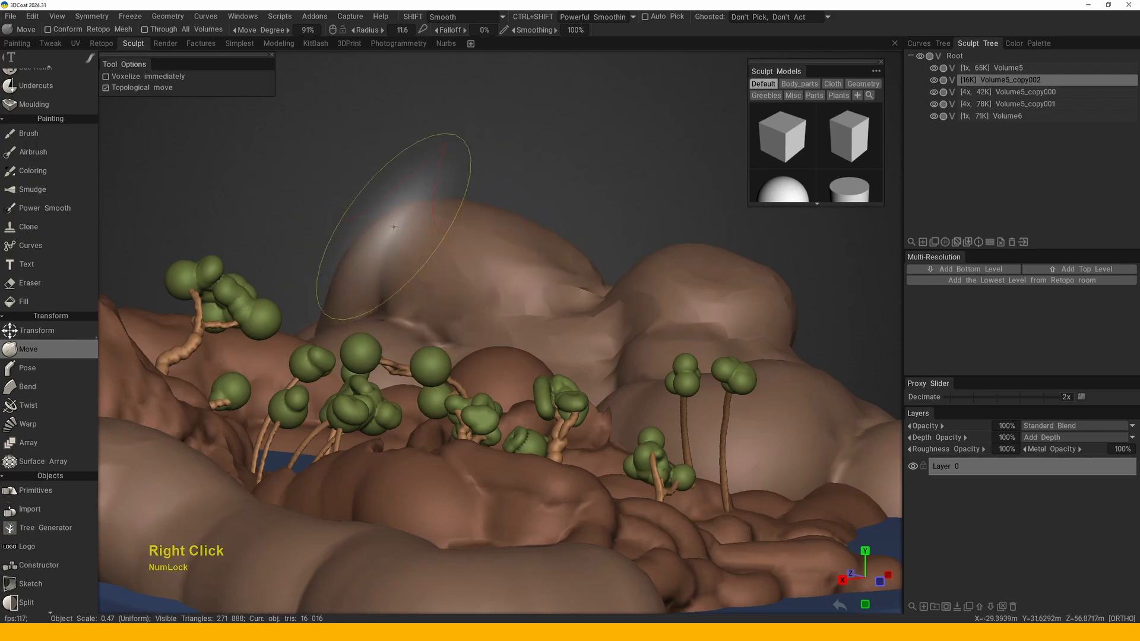
{"action": "left_click", "coordinate": [526, 260]}
{"action": "left_click", "coordinate": [526, 260]}
{"action": "left_click_drag", "start_coordinate": [526, 260], "coordinate": [517, 251]}
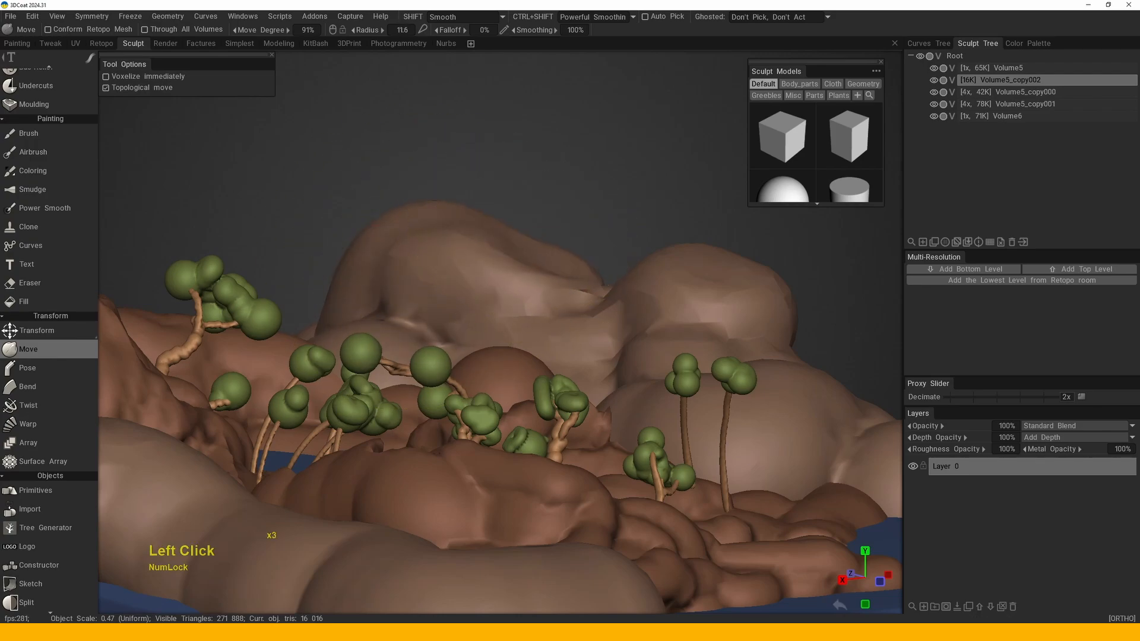
{"action": "right_click_drag", "start_coordinate": [517, 251], "coordinate": [415, 226]}
{"action": "middle_click_drag", "start_coordinate": [415, 226], "coordinate": [359, 201]}
{"action": "left_click_drag", "start_coordinate": [359, 201], "coordinate": [584, 278]}
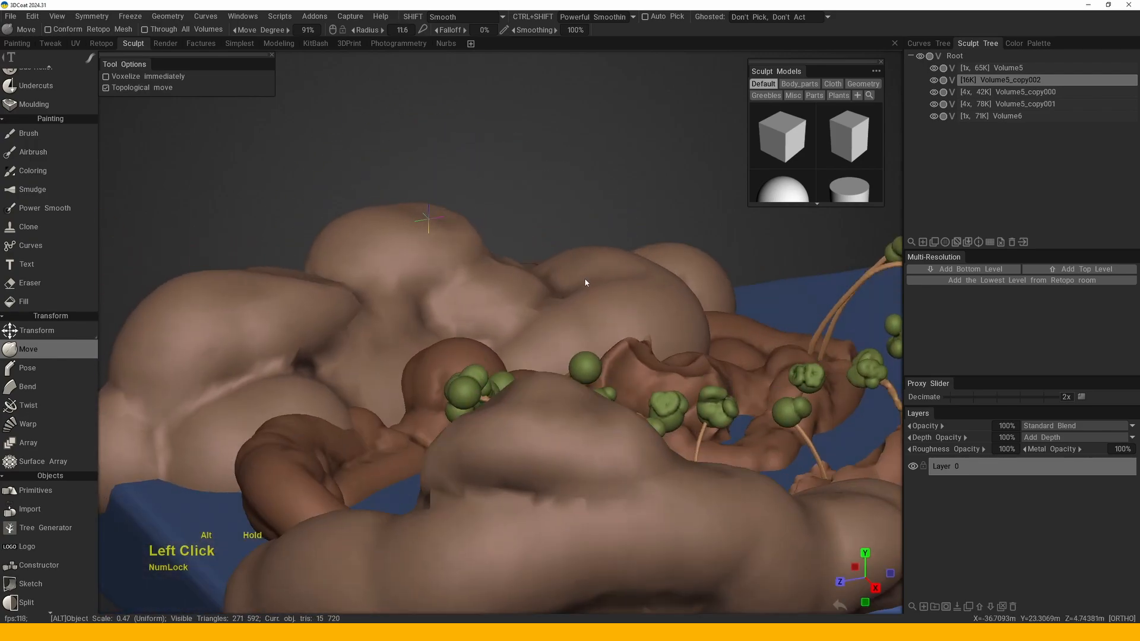
- Adjust the backs and sides of the pale mounds near the base's edge with the Move tool, then voxelize
{"action": "right_click_drag", "start_coordinate": [584, 278], "coordinate": [661, 299]}
{"action": "mouse_move", "coordinate": [661, 299]}
{"action": "left_mouse_down"}
{"action": "mouse_move", "coordinate": [572, 289]}
{"action": "mouse_move", "coordinate": [636, 291]}
{"action": "left_mouse_up"}
{"action": "right_click_drag", "start_coordinate": [637, 291], "coordinate": [587, 314]}
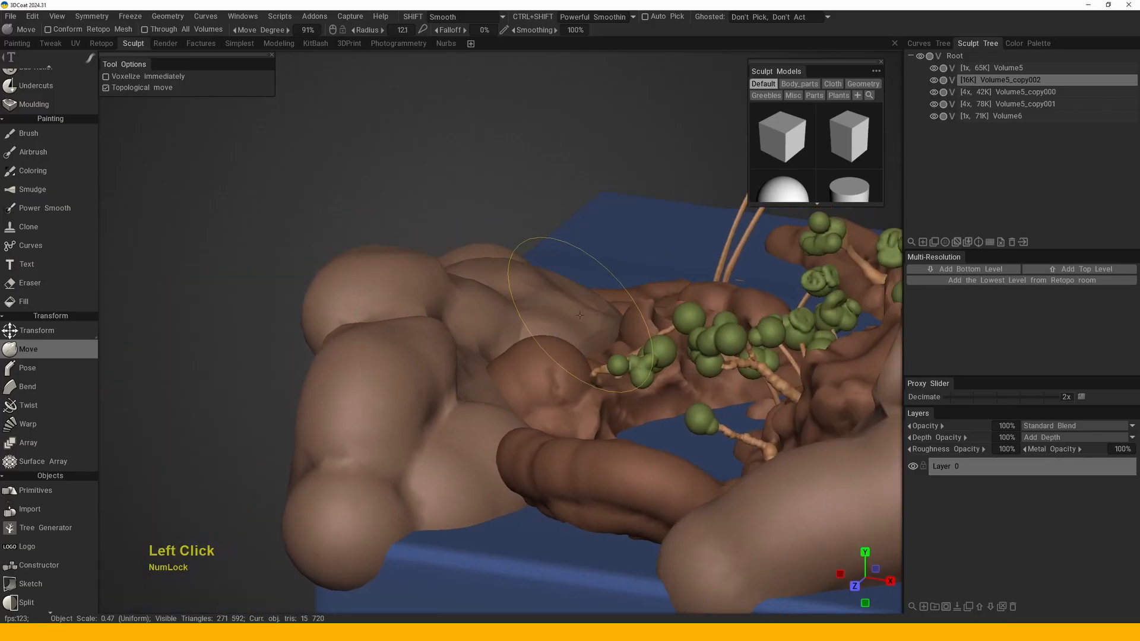
{"action": "mouse_move", "coordinate": [587, 315]}
{"action": "left_mouse_down", "text": "alt"}
{"action": "mouse_move", "coordinate": [586, 352]}
{"action": "mouse_move", "coordinate": [517, 333]}
{"action": "mouse_move", "coordinate": [506, 392]}
{"action": "mouse_move", "coordinate": [550, 356]}
{"action": "mouse_move", "coordinate": [549, 368]}
{"action": "mouse_move", "coordinate": [519, 300]}
{"action": "left_mouse_up", "text": "alt"}
{"action": "right_click_drag", "start_coordinate": [518, 299], "coordinate": [540, 301]}
{"action": "left_click_drag", "start_coordinate": [541, 301], "coordinate": [532, 305], "text": "alt"}
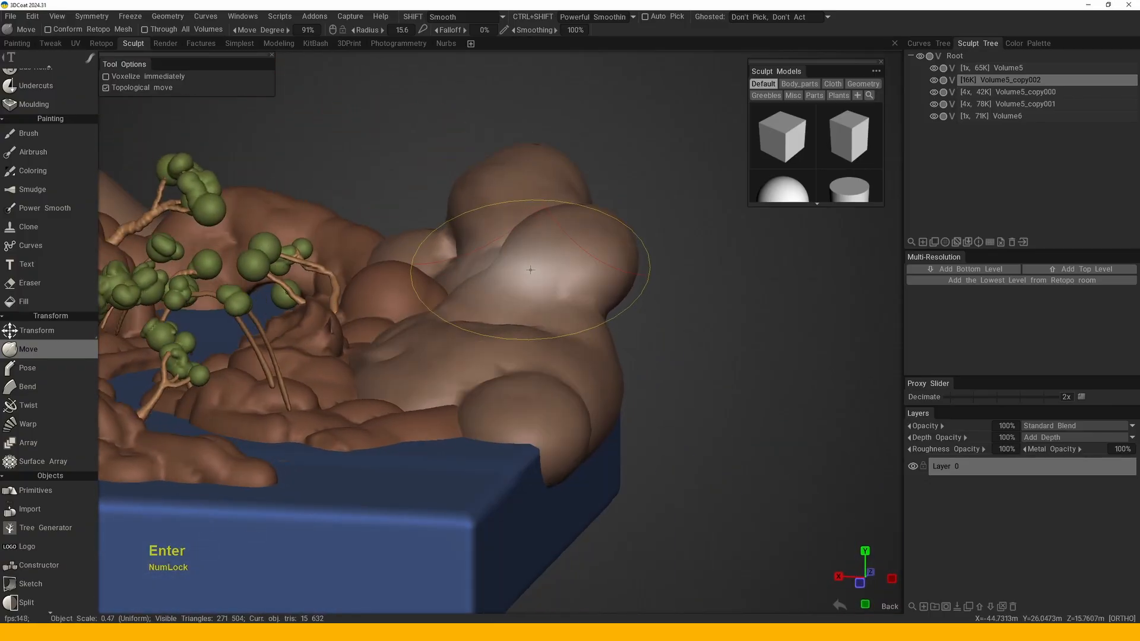
- Reshape the long pale ridge beside the brown rocks from above, then set the Move radius to 12.7 and degree to 139%
{"action": "middle_click_drag", "start_coordinate": [504, 285], "coordinate": [445, 264], "text": "alt"}
{"action": "right_click_drag", "start_coordinate": [445, 264], "coordinate": [427, 279], "text": "alt"}
{"action": "middle_click_drag", "start_coordinate": [428, 279], "coordinate": [505, 320], "text": "alt"}
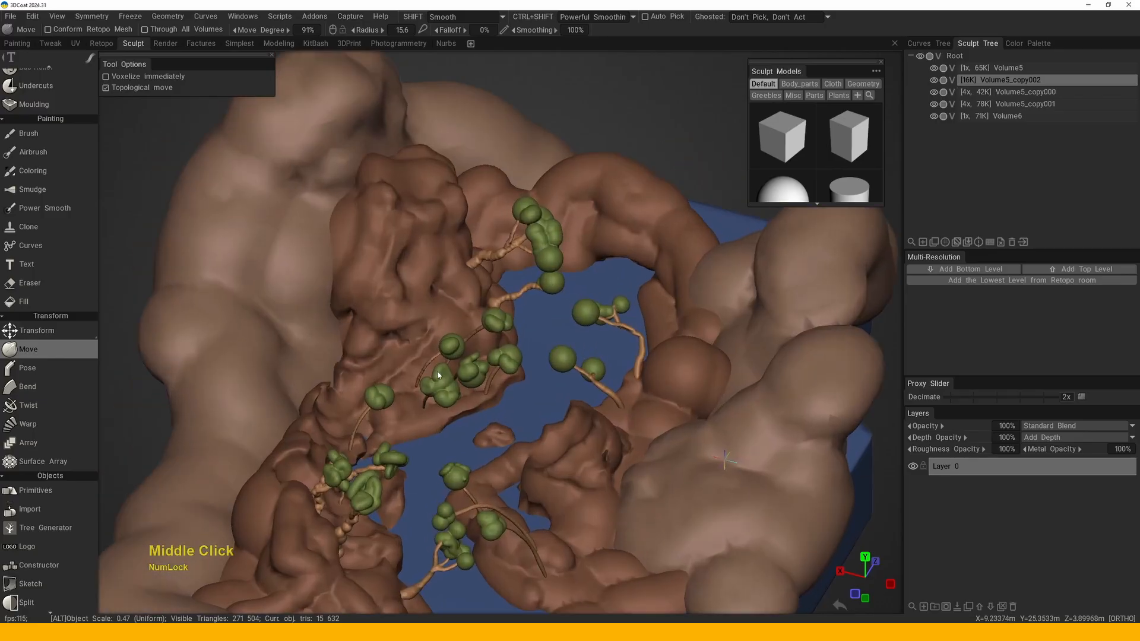
{"action": "mouse_move", "coordinate": [505, 321]}
{"action": "left_mouse_down", "text": "alt"}
{"action": "mouse_move", "coordinate": [454, 307]}
{"action": "mouse_move", "coordinate": [437, 344]}
{"action": "left_mouse_up", "text": "alt"}
{"action": "double_click", "coordinate": [436, 344]}
{"action": "left_click", "coordinate": [434, 350]}
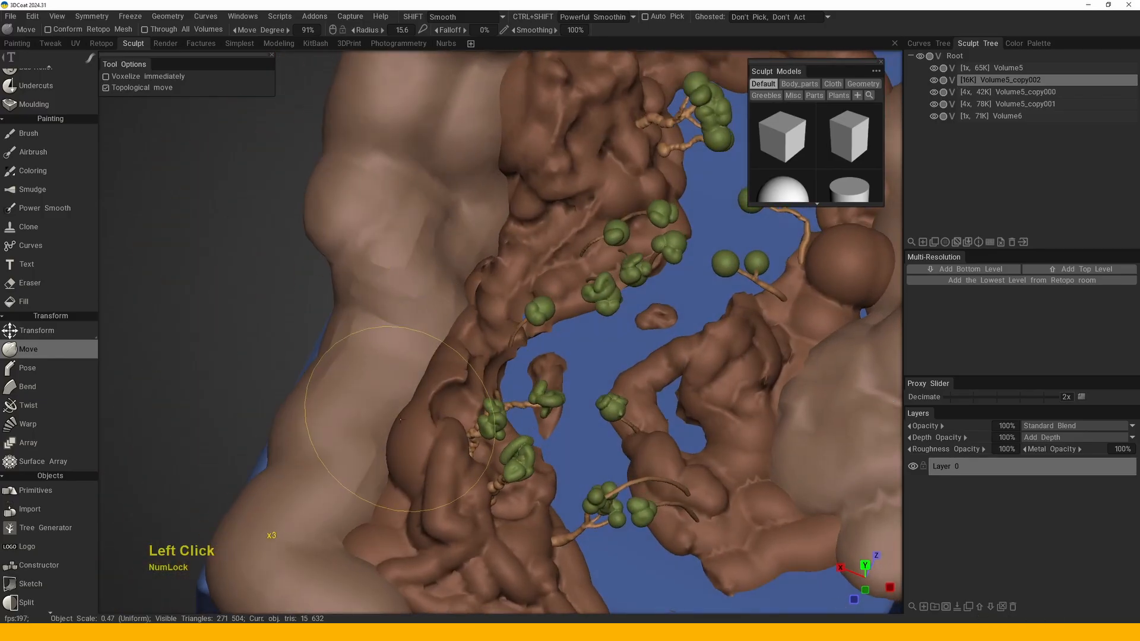
{"action": "left_click_drag", "start_coordinate": [401, 419], "coordinate": [457, 343]}
{"action": "right_click_drag", "start_coordinate": [458, 343], "coordinate": [398, 303]}
{"action": "right_click_drag", "start_coordinate": [435, 283], "coordinate": [403, 288]}
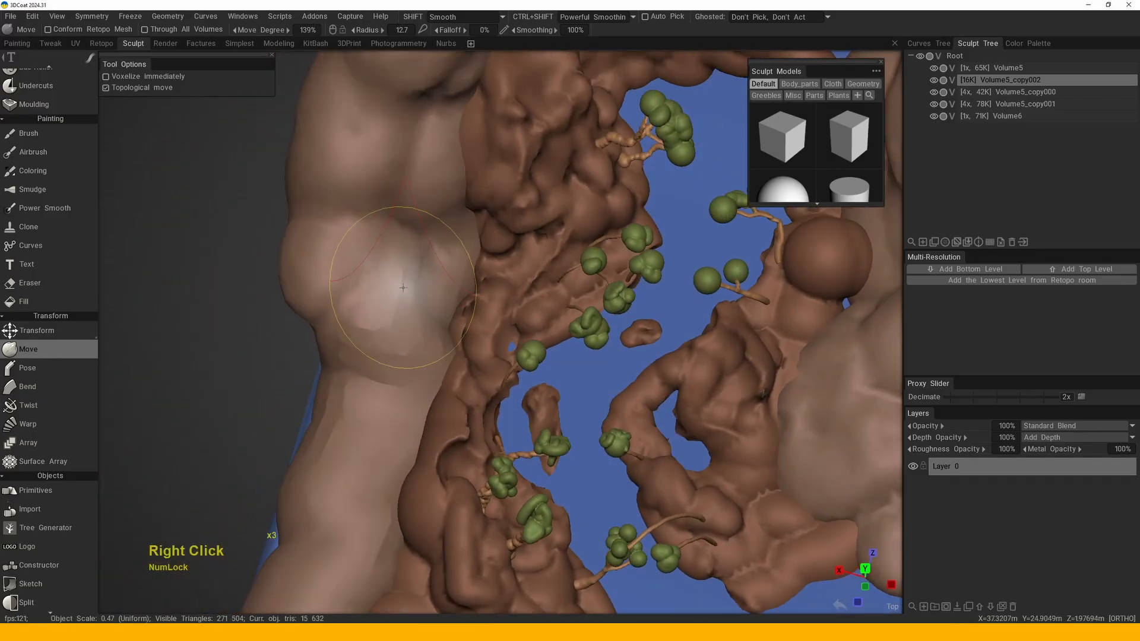
- Push the pale ridge and its outer end at the base's corner into a more irregular shape with the Move tool
{"action": "mouse_move", "coordinate": [432, 343]}
{"action": "middle_mouse_down", "text": "alt"}
{"action": "mouse_move", "coordinate": [387, 326]}
{"action": "mouse_move", "coordinate": [457, 390]}
{"action": "mouse_move", "coordinate": [421, 358]}
{"action": "middle_mouse_up", "text": "alt"}
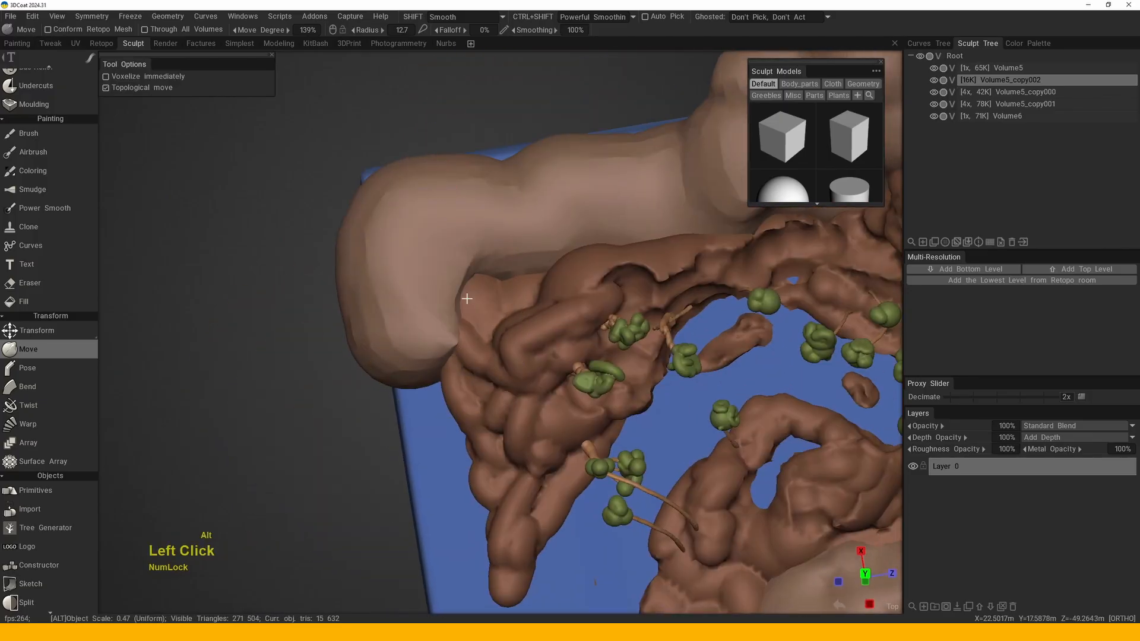
{"action": "left_click_drag", "start_coordinate": [467, 299], "coordinate": [433, 410], "text": "alt"}
{"action": "right_click_drag", "start_coordinate": [409, 459], "coordinate": [346, 285], "text": "alt"}
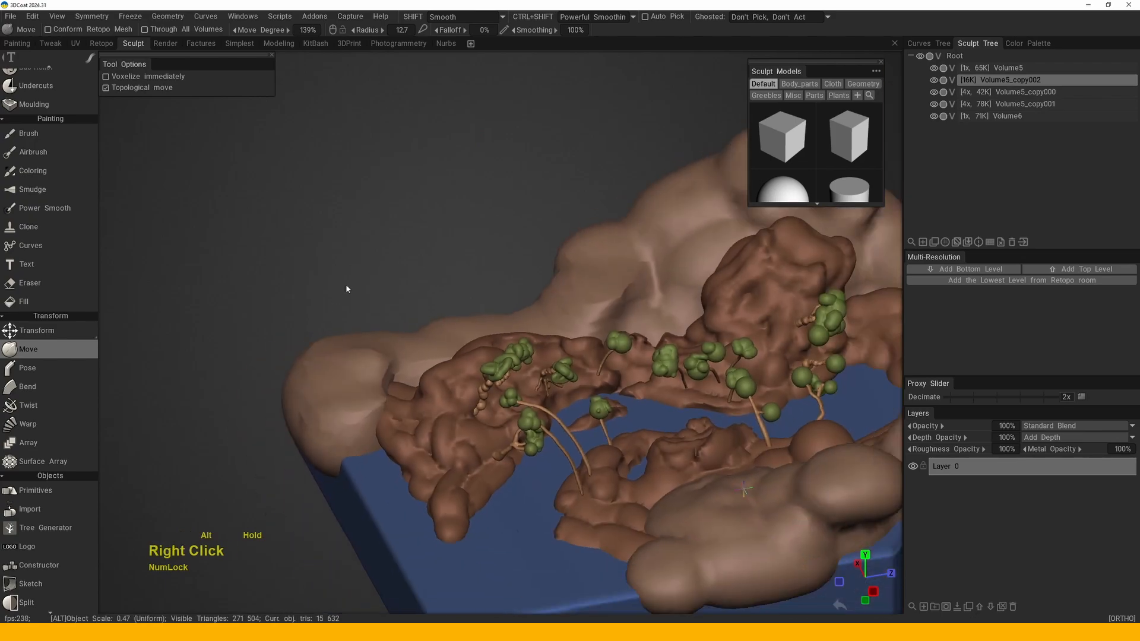
{"action": "left_click_drag", "start_coordinate": [345, 285], "coordinate": [428, 338], "text": "alt"}
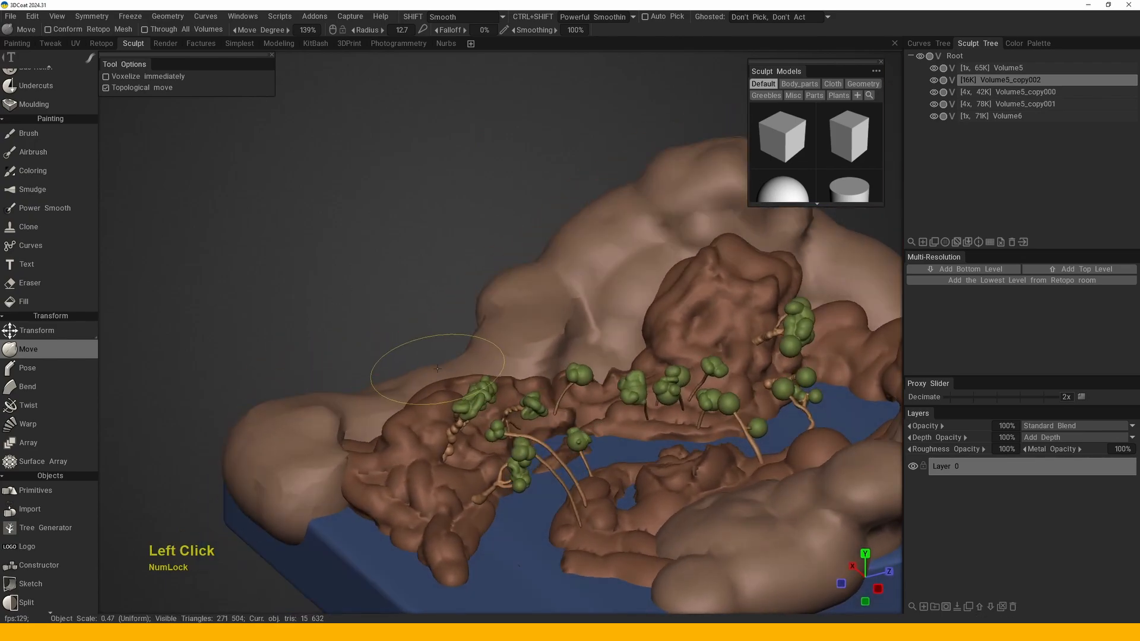
{"action": "middle_click_drag", "start_coordinate": [428, 338], "coordinate": [403, 343]}
{"action": "mouse_move", "coordinate": [403, 343]}
{"action": "left_mouse_down", "text": "alt"}
{"action": "mouse_move", "coordinate": [493, 322]}
{"action": "mouse_move", "coordinate": [323, 399]}
{"action": "mouse_move", "coordinate": [267, 374]}
{"action": "left_mouse_up", "text": "alt"}
{"action": "left_click_drag", "start_coordinate": [285, 356], "coordinate": [371, 436], "text": "alt"}
{"action": "left_click_drag", "start_coordinate": [300, 290], "coordinate": [279, 279]}
- Examine the tall rear mound and the ridge joining it from above, the front and the side
{"action": "middle_click_drag", "start_coordinate": [332, 337], "coordinate": [347, 358], "text": "alt"}
{"action": "left_click_drag", "start_coordinate": [346, 359], "coordinate": [398, 276], "text": "alt"}
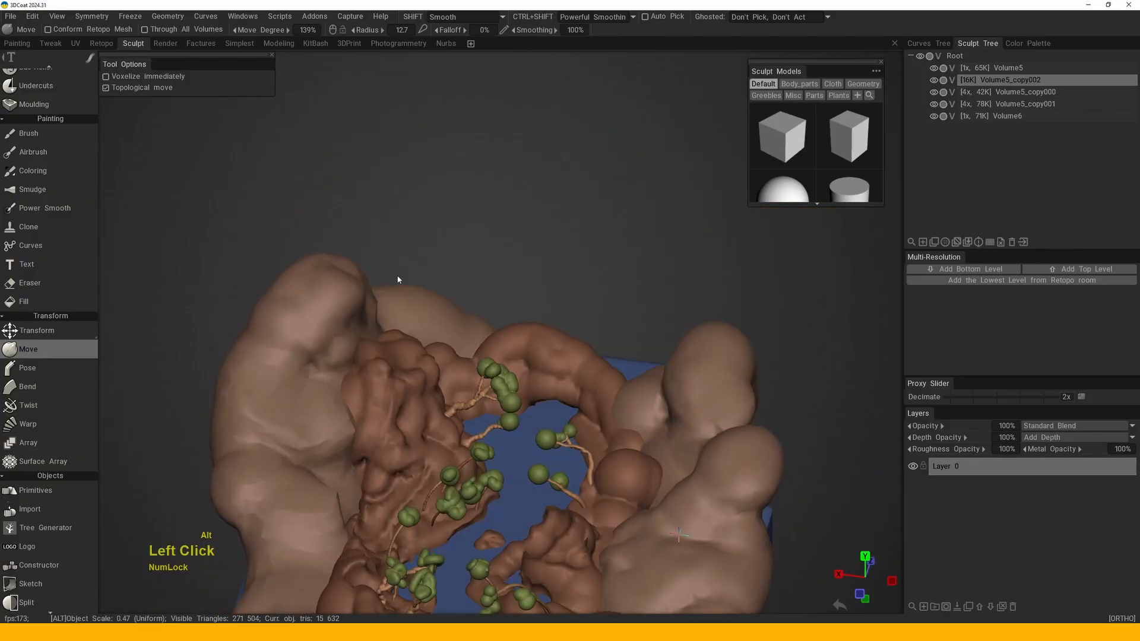
{"action": "right_click_drag", "start_coordinate": [398, 280], "coordinate": [410, 270], "text": "alt"}
{"action": "middle_click_drag", "start_coordinate": [409, 270], "coordinate": [457, 252]}
{"action": "right_click_drag", "start_coordinate": [458, 251], "coordinate": [469, 290], "text": "alt"}
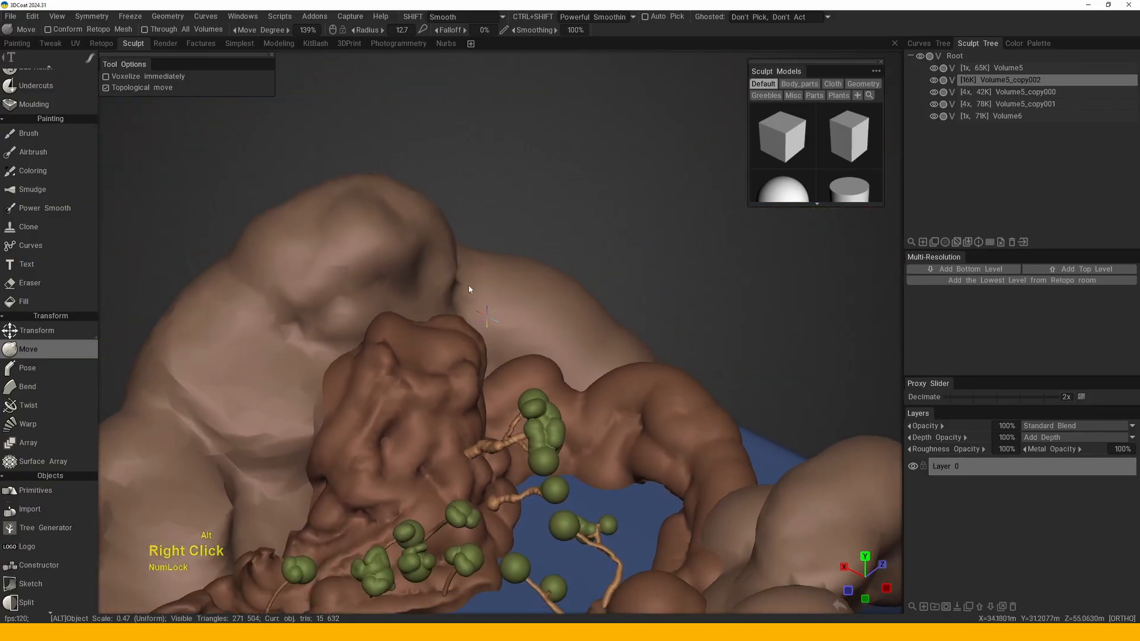
{"action": "middle_click_drag", "start_coordinate": [469, 290], "coordinate": [511, 287]}
{"action": "right_click_drag", "start_coordinate": [511, 288], "coordinate": [570, 349], "text": "alt"}
{"action": "left_click_drag", "start_coordinate": [571, 348], "coordinate": [619, 287], "text": "alt"}
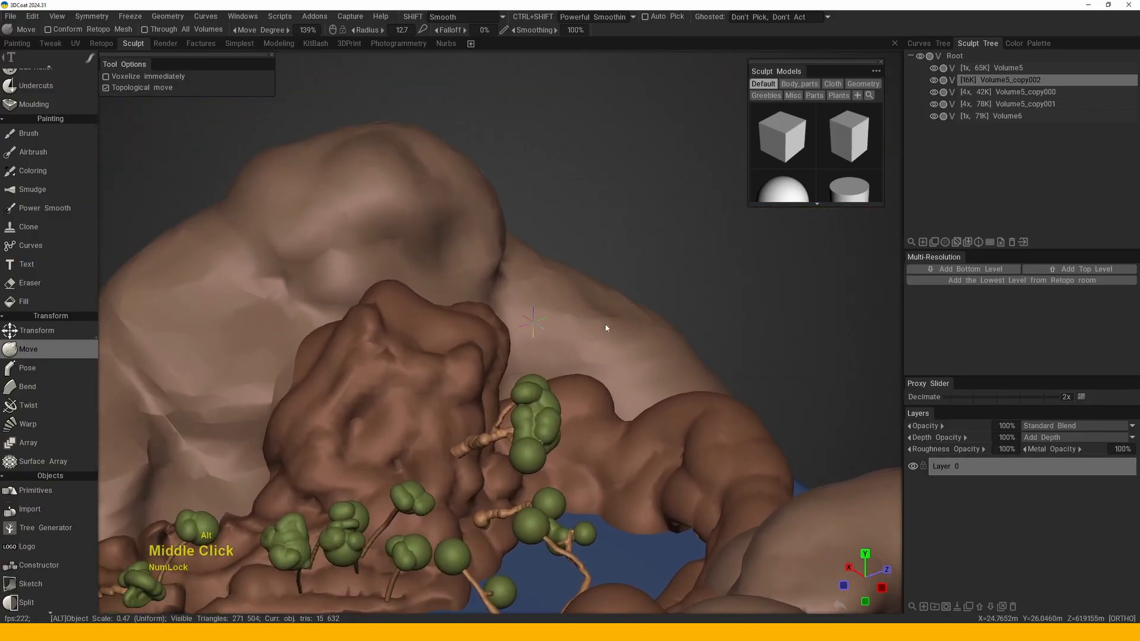
{"action": "right_click_drag", "start_coordinate": [606, 328], "coordinate": [532, 262], "text": "alt"}
{"action": "left_click_drag", "start_coordinate": [532, 262], "coordinate": [581, 300], "text": "alt"}
{"action": "right_click_drag", "start_coordinate": [580, 300], "coordinate": [472, 252]}
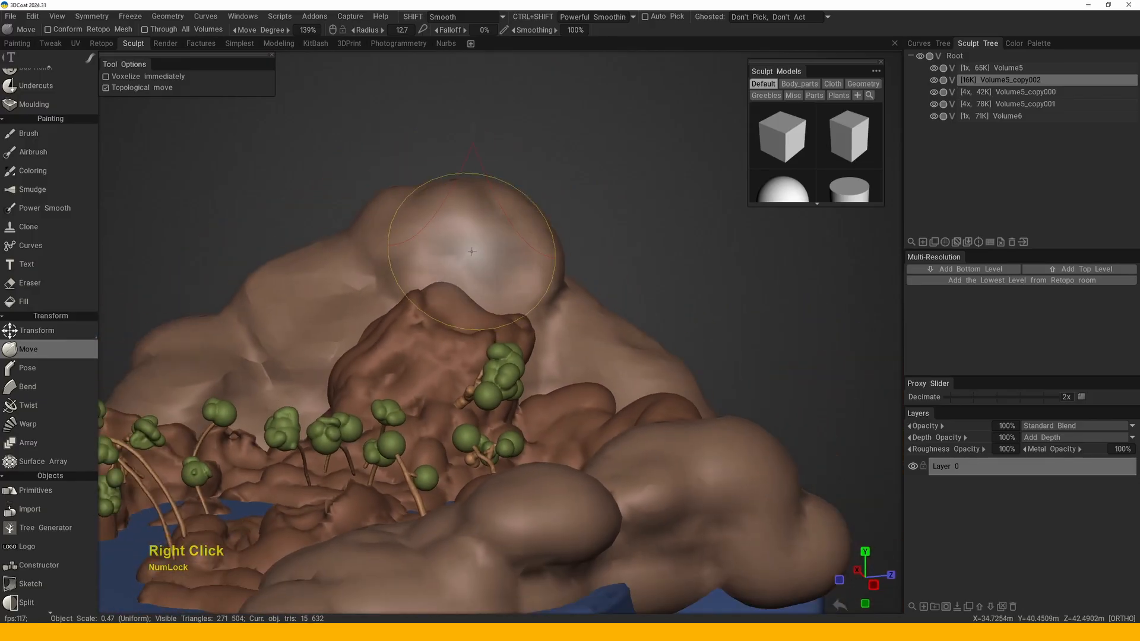
- Reshape and broaden the summit of the tall rear mound with the Move tool, using radii of 14.2 and 22.4
{"action": "right_click_drag", "start_coordinate": [497, 359], "coordinate": [455, 345], "text": "alt"}
{"action": "middle_click_drag", "start_coordinate": [454, 345], "coordinate": [453, 300], "text": "alt"}
{"action": "left_click_drag", "start_coordinate": [453, 301], "coordinate": [471, 240], "text": "alt"}
{"action": "right_click_drag", "start_coordinate": [483, 241], "coordinate": [502, 300]}
{"action": "left_click", "coordinate": [479, 196]}
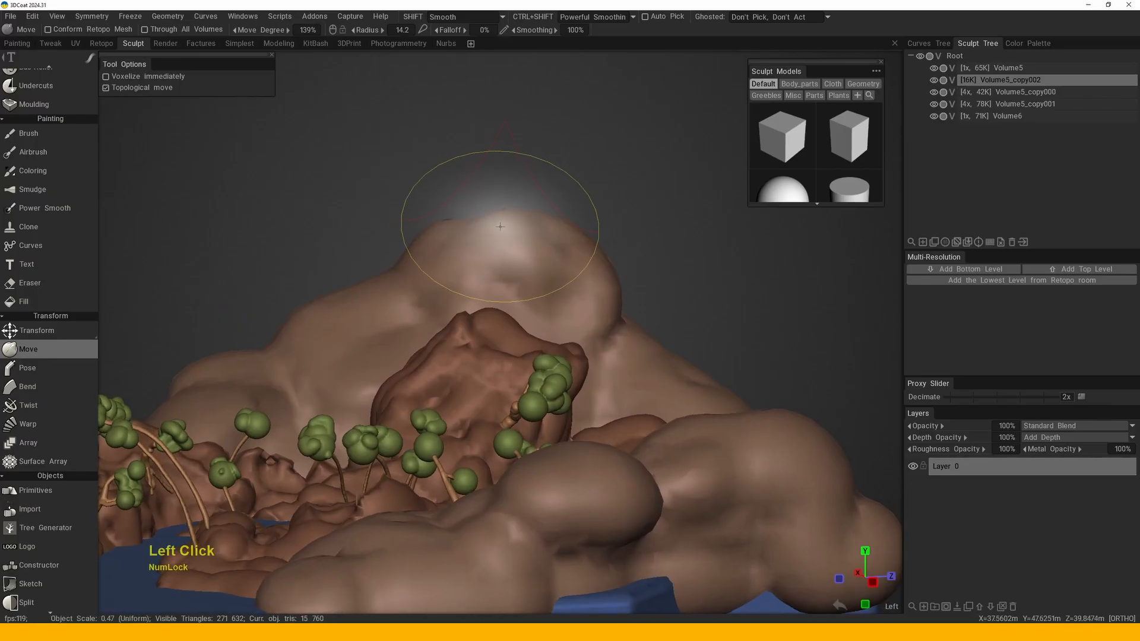
{"action": "right_click_drag", "start_coordinate": [462, 224], "coordinate": [527, 230]}
{"action": "mouse_move", "coordinate": [516, 211]}
{"action": "left_mouse_down"}
{"action": "mouse_move", "coordinate": [517, 230]}
{"action": "mouse_move", "coordinate": [542, 240]}
{"action": "left_mouse_up"}
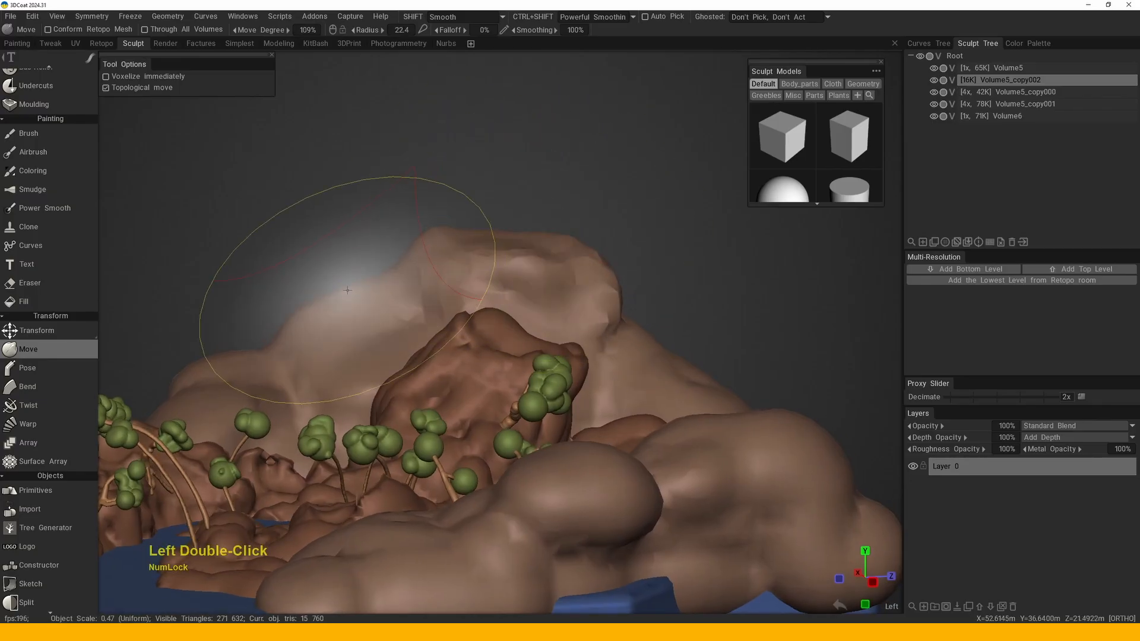
- Carve a stepped shoulder into the rear mound's slope using Move radii of 13.8 and 20.6, then voxelize
{"action": "right_click_drag", "start_coordinate": [389, 290], "coordinate": [374, 286]}
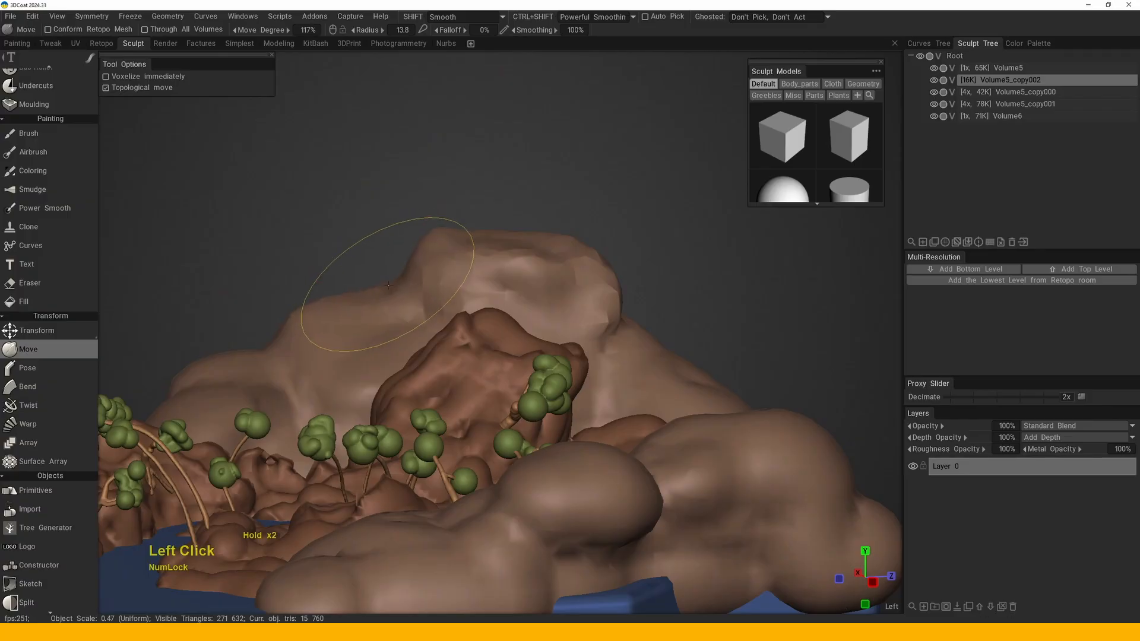
{"action": "right_click_drag", "start_coordinate": [298, 330], "coordinate": [318, 331]}
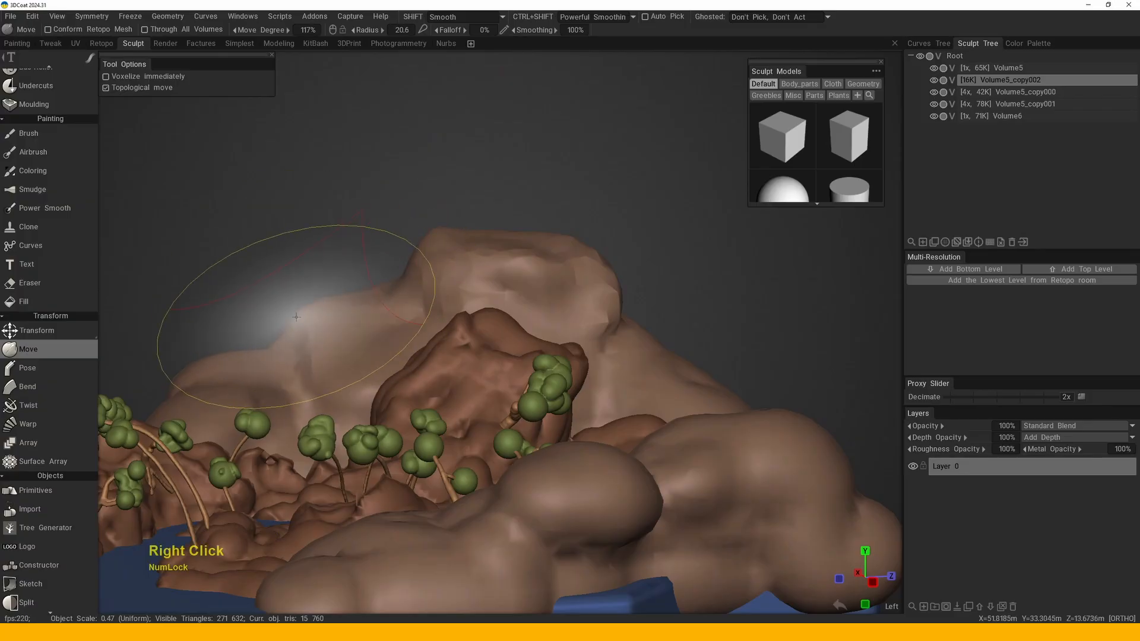
{"action": "left_click_drag", "start_coordinate": [299, 324], "coordinate": [314, 345]}
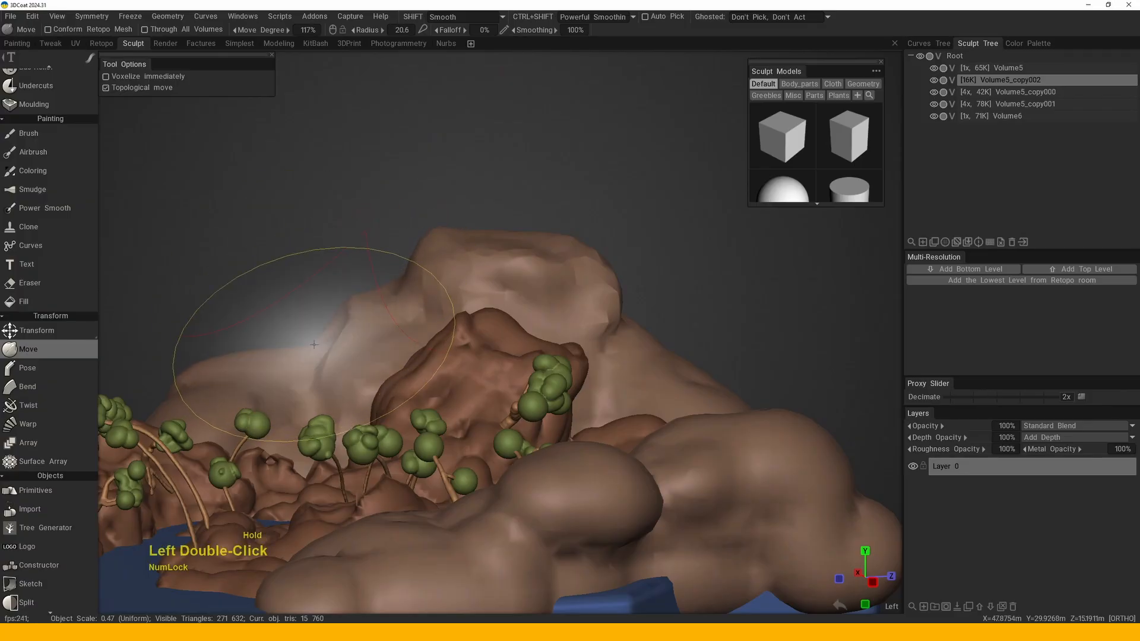
{"action": "key", "text": "Return"}
- Make the brown central rock (Volume5) active and reshape its peak using a Move radius of 13.9
{"action": "scroll", "coordinate": [329, 255], "scroll_direction": "down", "scroll_amount": 3}
{"action": "left_click_drag", "start_coordinate": [329, 254], "coordinate": [517, 309]}
{"action": "middle_click_drag", "start_coordinate": [415, 285], "coordinate": [392, 257], "text": "alt"}
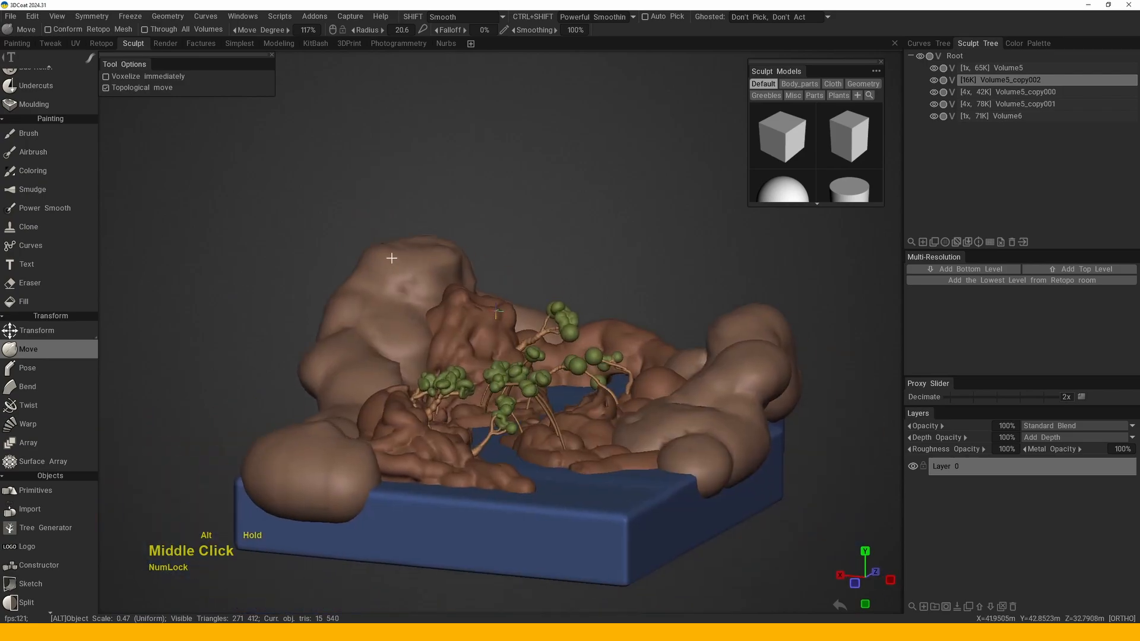
{"action": "scroll", "coordinate": [392, 257], "scroll_direction": "up", "scroll_amount": 2}
{"action": "left_click_drag", "start_coordinate": [440, 350], "coordinate": [465, 364], "text": "alt"}
{"action": "mouse_move", "coordinate": [466, 364]}
{"action": "right_mouse_down"}
{"action": "mouse_move", "coordinate": [501, 408]}
{"action": "mouse_move", "coordinate": [472, 338]}
{"action": "right_mouse_up"}
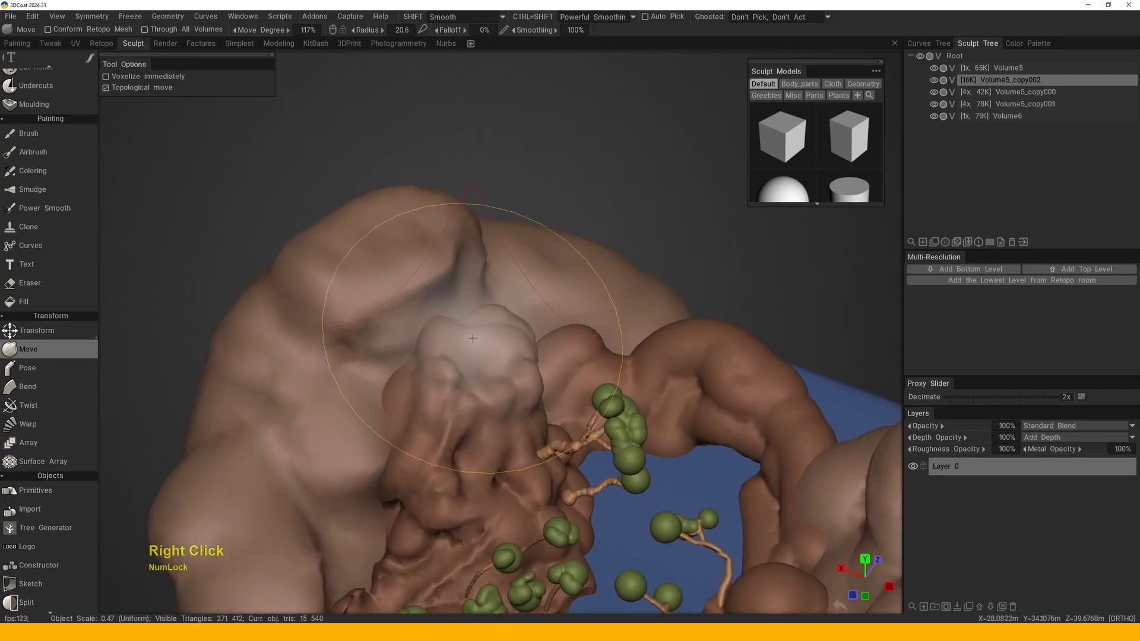
{"action": "key", "text": "h"}
{"action": "left_click_drag", "start_coordinate": [471, 339], "coordinate": [468, 380], "text": "alt"}
{"action": "right_click_drag", "start_coordinate": [465, 369], "coordinate": [412, 341]}
{"action": "left_click_drag", "start_coordinate": [468, 341], "coordinate": [460, 321]}
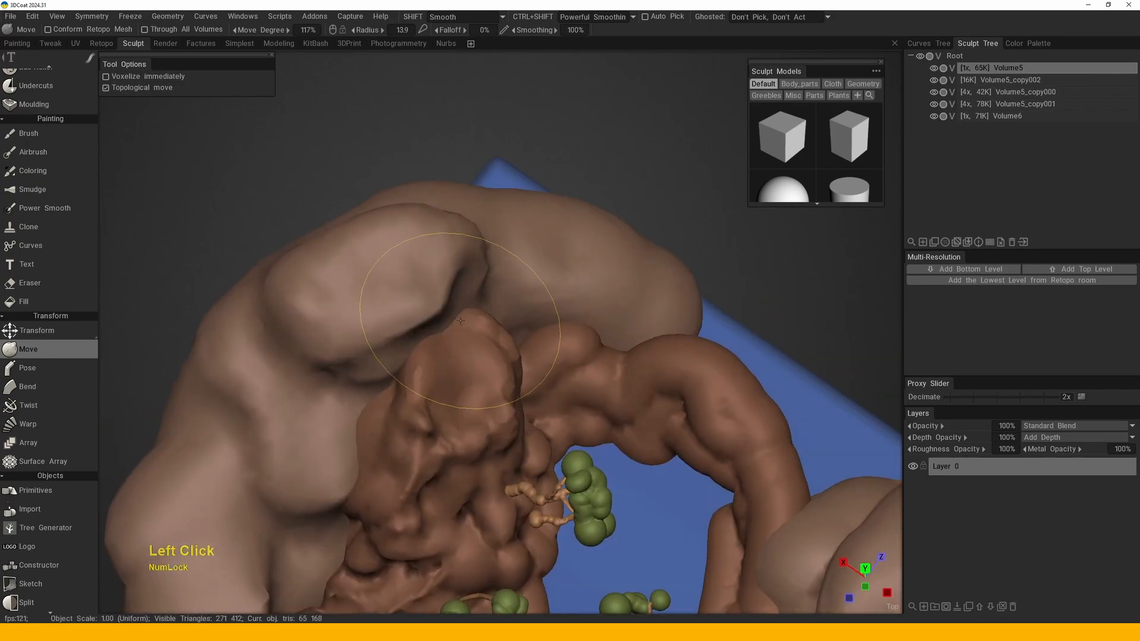
- Refine the crest of the brown central rock with the Move tool and voxelize the deformation
{"action": "left_click_drag", "start_coordinate": [442, 418], "coordinate": [442, 356], "text": "alt"}
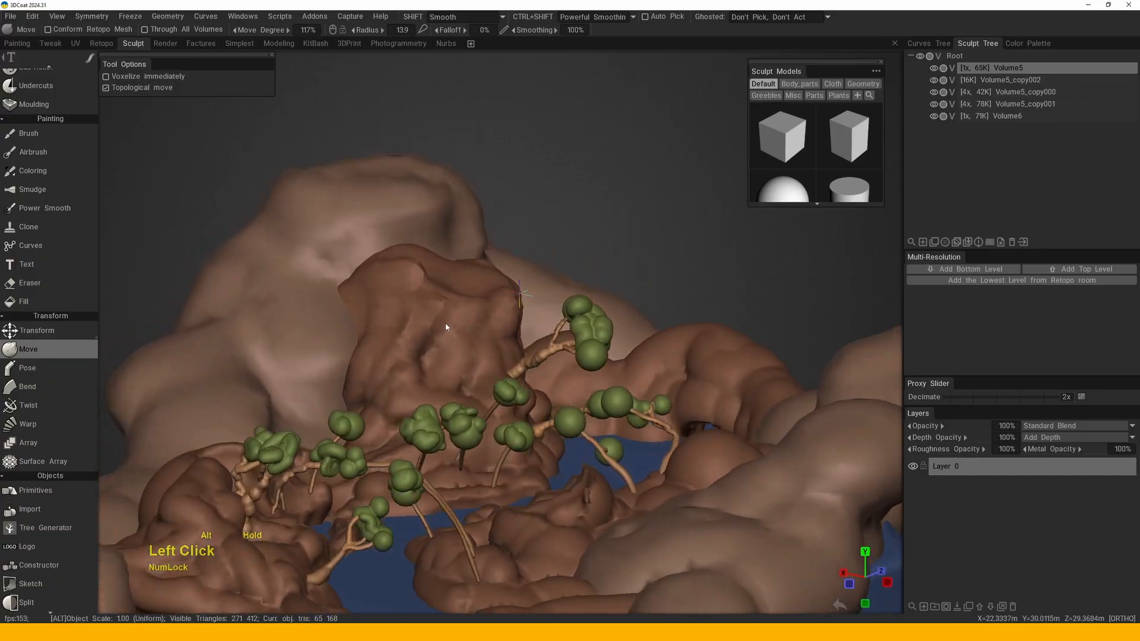
{"action": "right_click_drag", "start_coordinate": [442, 356], "coordinate": [443, 271], "text": "alt"}
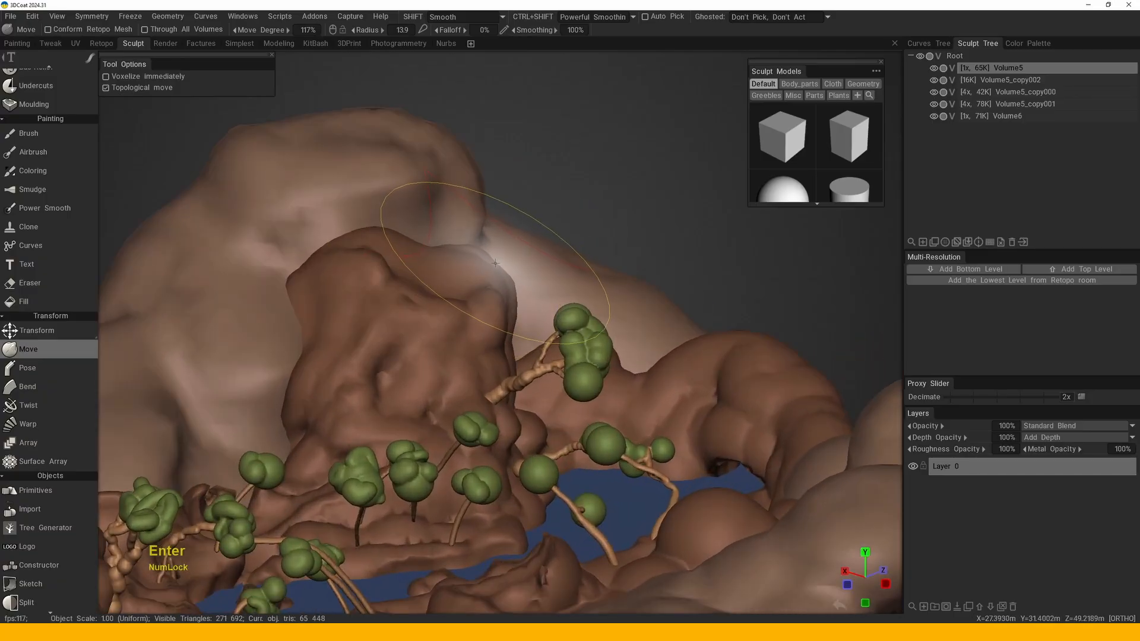
{"action": "right_click_drag", "start_coordinate": [507, 306], "coordinate": [545, 326], "text": "alt"}
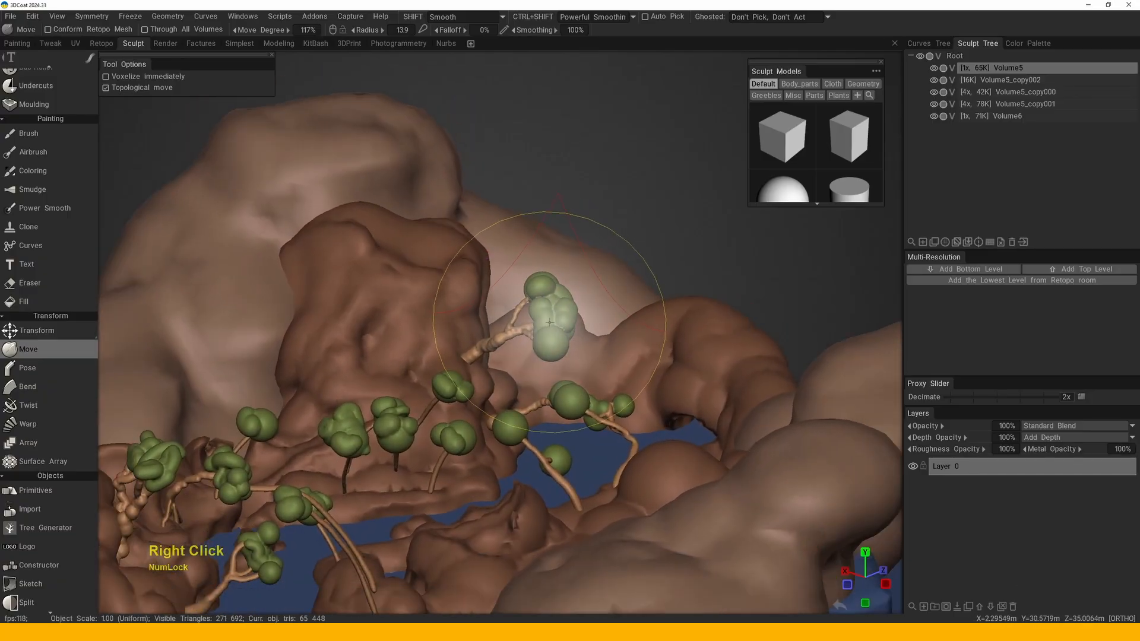
- Make the green foliage volume (Volume5_copy001) active and reshape the large tree crown beside the central rock using a Move radius of 5.59
{"action": "key", "text": "h"}
{"action": "middle_click_drag", "start_coordinate": [547, 315], "coordinate": [463, 309]}
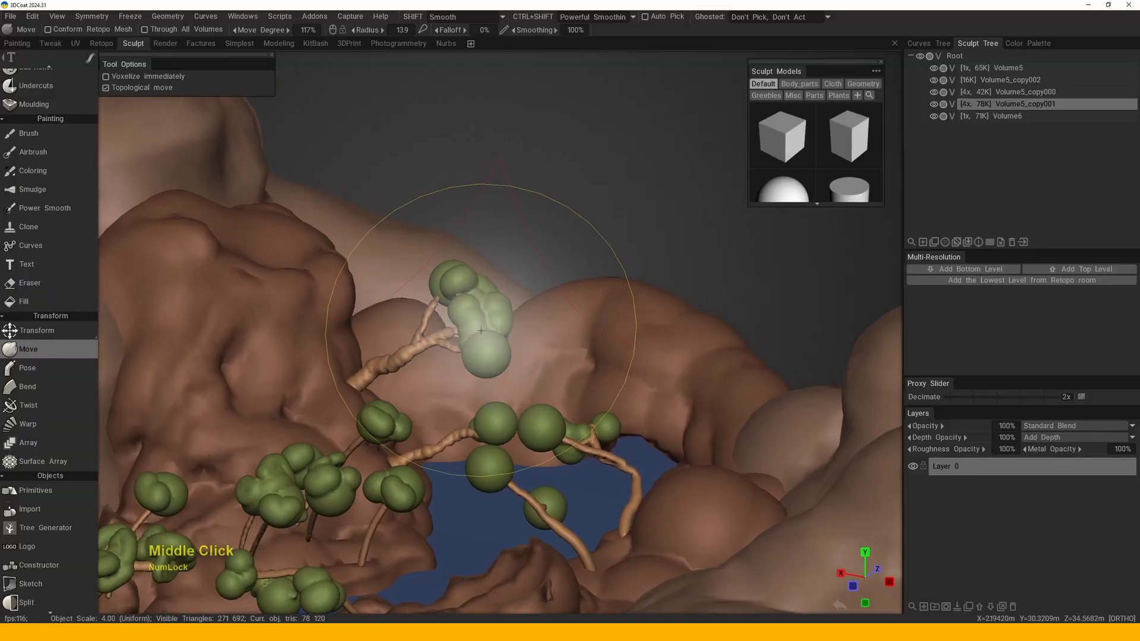
{"action": "mouse_move", "coordinate": [463, 309]}
{"action": "left_mouse_down", "text": "alt"}
{"action": "mouse_move", "coordinate": [501, 333]}
{"action": "mouse_move", "coordinate": [514, 371]}
{"action": "left_mouse_up", "text": "alt"}
{"action": "right_click_drag", "start_coordinate": [514, 356], "coordinate": [475, 346]}
{"action": "left_click_drag", "start_coordinate": [493, 346], "coordinate": [511, 358], "text": "alt"}
{"action": "right_click_drag", "start_coordinate": [484, 350], "coordinate": [462, 346]}
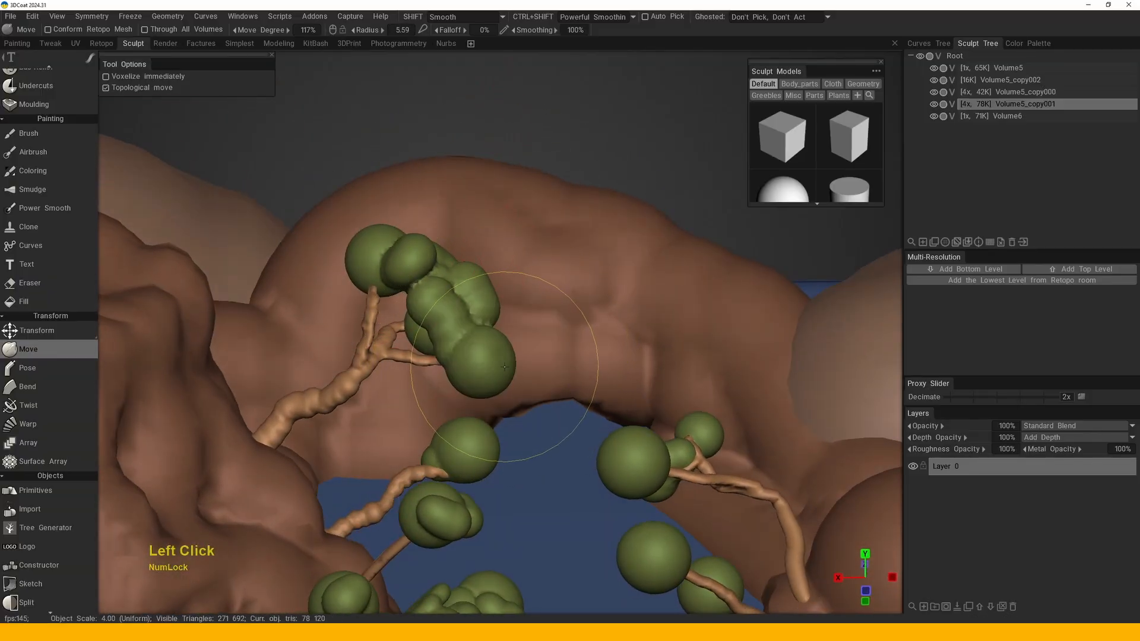
- Refine the same tree crown's rounded clumps from several sides with the Move tool, using a radius of 5.41
{"action": "left_click_drag", "start_coordinate": [513, 374], "coordinate": [521, 357], "text": "alt"}
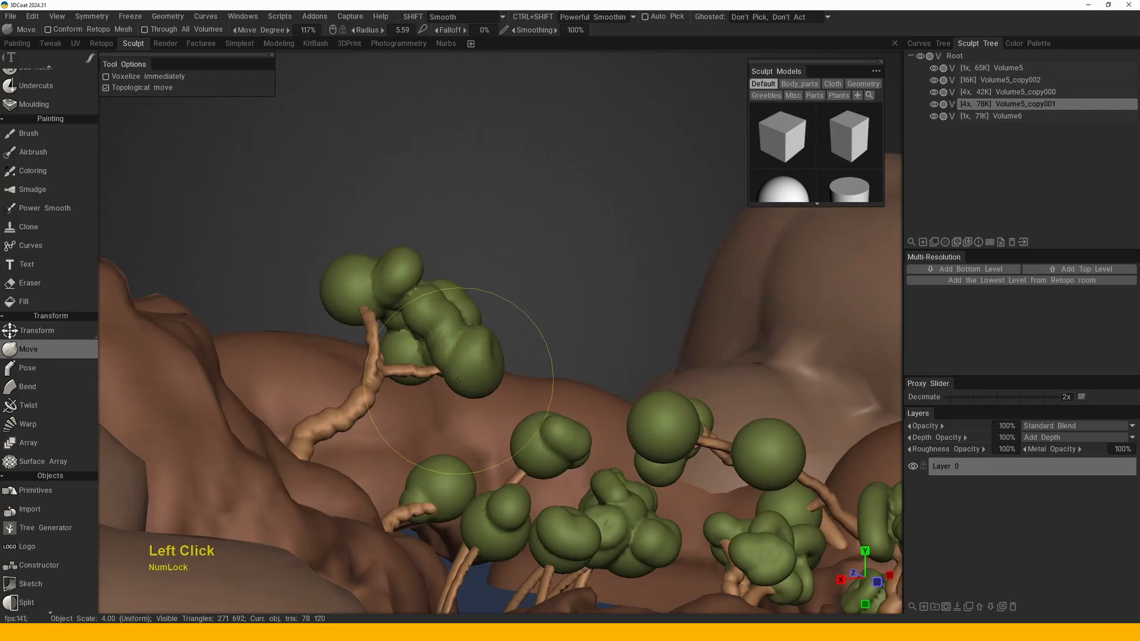
{"action": "mouse_move", "coordinate": [458, 380]}
{"action": "left_mouse_down", "text": "alt"}
{"action": "mouse_move", "coordinate": [393, 355]}
{"action": "mouse_move", "coordinate": [519, 381]}
{"action": "mouse_move", "coordinate": [529, 331]}
{"action": "left_mouse_up", "text": "alt"}
{"action": "right_click_drag", "start_coordinate": [529, 331], "coordinate": [568, 358]}
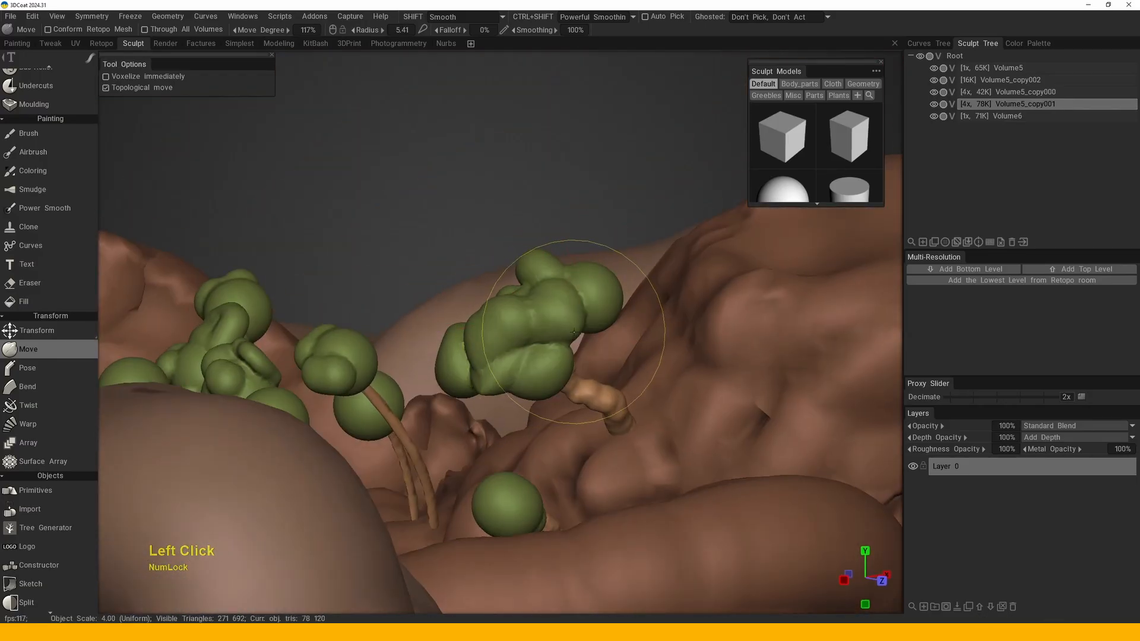
{"action": "left_click_drag", "start_coordinate": [527, 370], "coordinate": [510, 328], "text": "alt"}
{"action": "right_click_drag", "start_coordinate": [509, 328], "coordinate": [484, 315]}
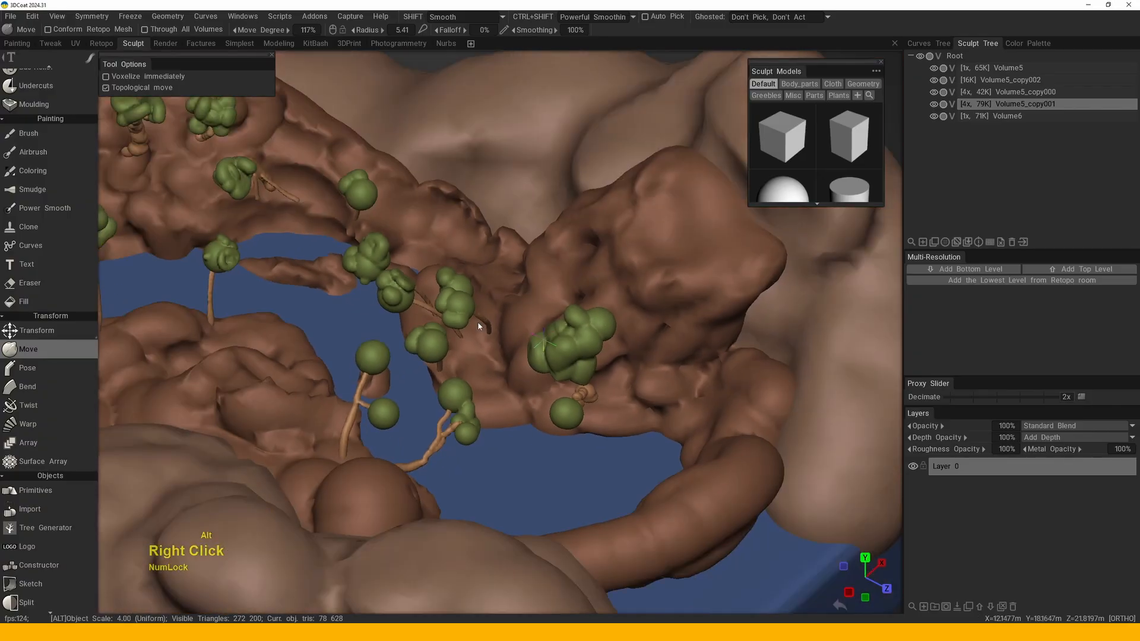
- Duplicate the foliage volume (Volume5_copy001), clear the copy's geometry and choose the voxel Sphere tool
{"action": "left_click_drag", "start_coordinate": [484, 314], "coordinate": [523, 296], "text": "alt"}
{"action": "right_click_drag", "start_coordinate": [523, 297], "coordinate": [552, 279]}
{"action": "left_click_drag", "start_coordinate": [552, 280], "coordinate": [577, 317], "text": "alt"}
{"action": "right_click_drag", "start_coordinate": [577, 317], "coordinate": [522, 314]}
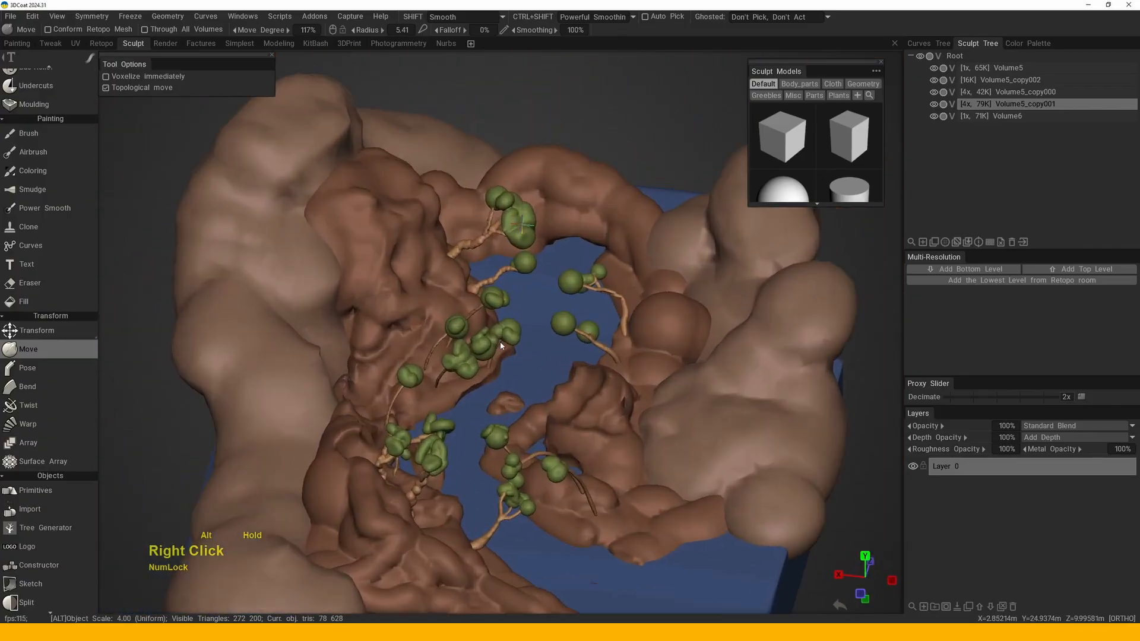
{"action": "middle_click_drag", "start_coordinate": [523, 315], "coordinate": [478, 318]}
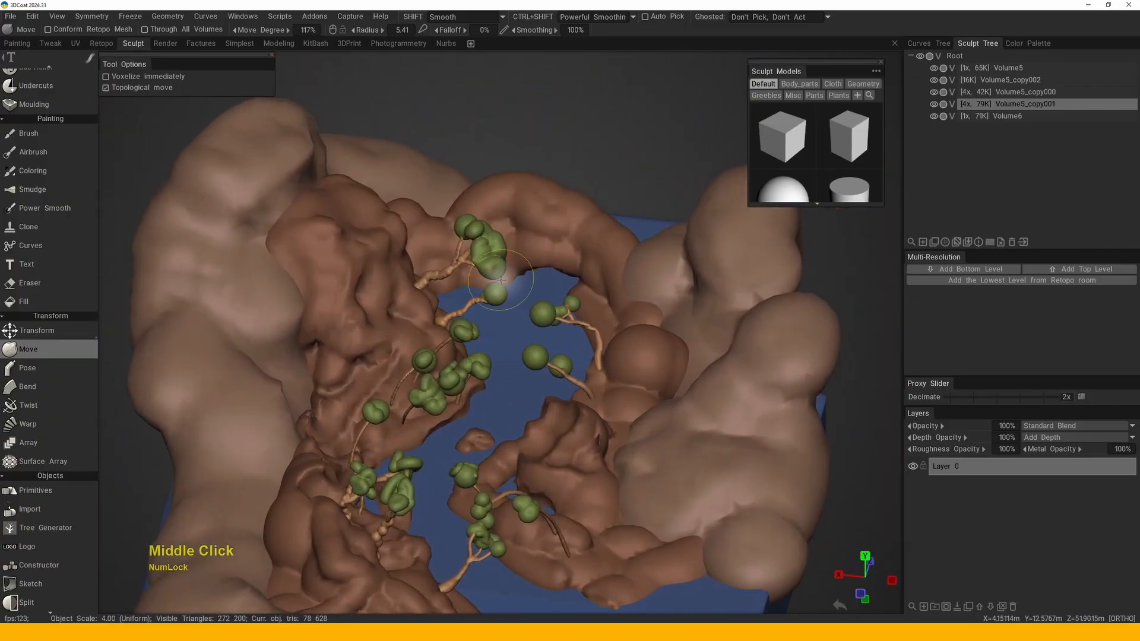
{"action": "right_click_drag", "start_coordinate": [495, 327], "coordinate": [596, 298], "text": "alt"}
{"action": "left_click", "coordinate": [937, 243]}
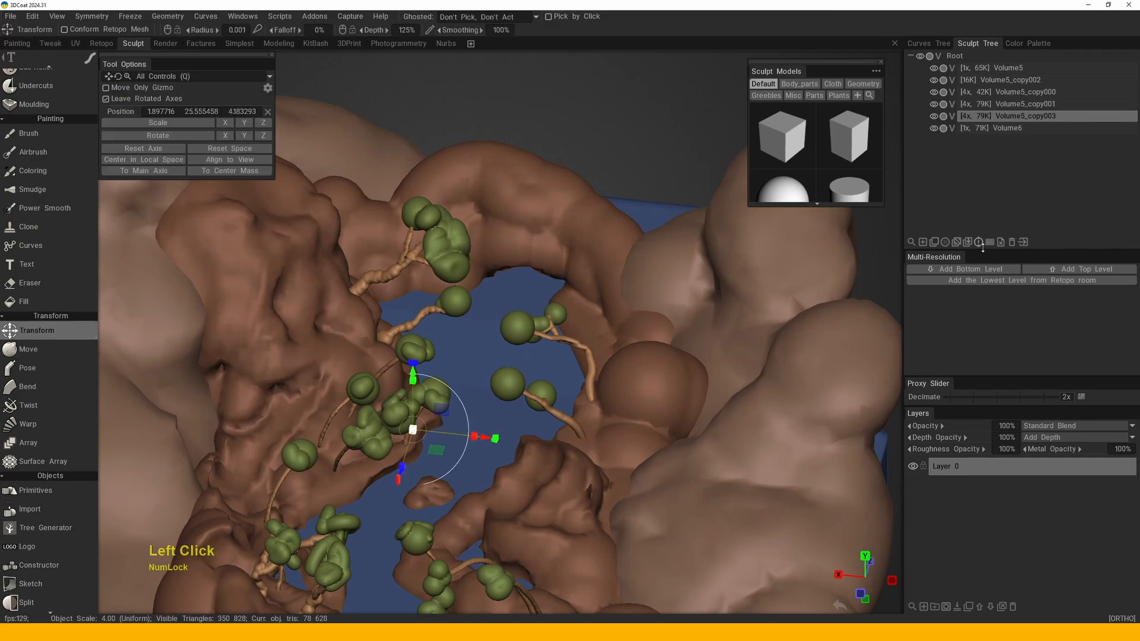
{"action": "key", "text": "space"}
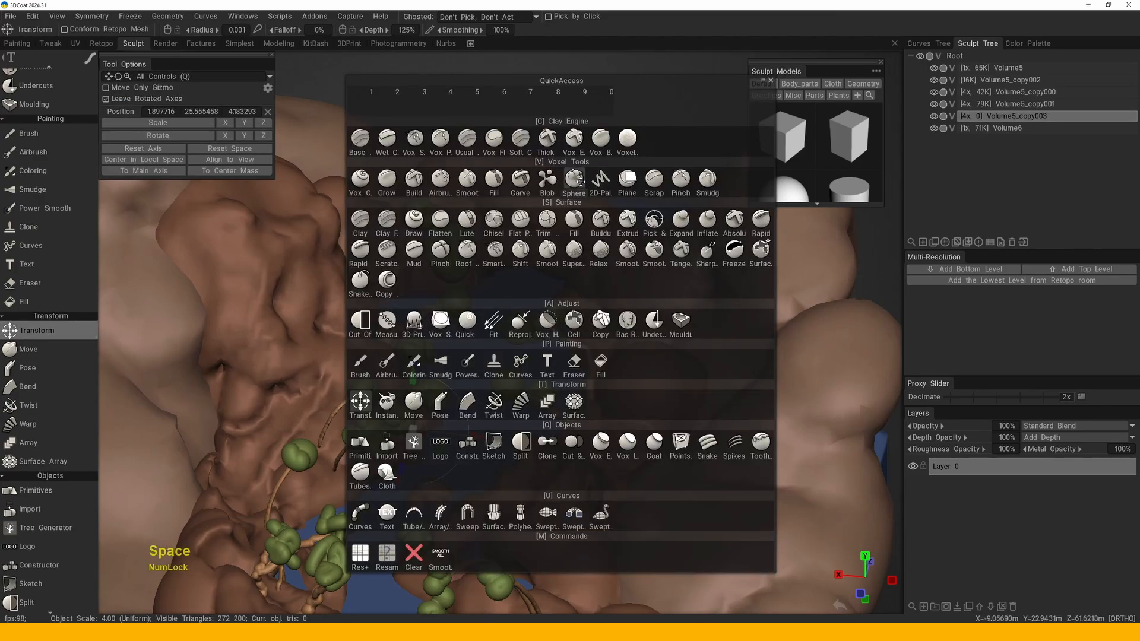
{"action": "left_click", "coordinate": [581, 181]}
- Draw a thin winding vine down the face of the central rock with the Sphere tool at a radius of 0.674
{"action": "mouse_move", "coordinate": [580, 182]}
{"action": "right_mouse_down"}
{"action": "mouse_move", "coordinate": [484, 345]}
{"action": "mouse_move", "coordinate": [491, 353]}
{"action": "right_mouse_up"}
{"action": "middle_click_drag", "start_coordinate": [491, 354], "coordinate": [472, 365]}
{"action": "mouse_move", "coordinate": [473, 365]}
{"action": "right_mouse_down"}
{"action": "mouse_move", "coordinate": [491, 330]}
{"action": "mouse_move", "coordinate": [479, 306]}
{"action": "mouse_move", "coordinate": [552, 298]}
{"action": "right_mouse_up"}
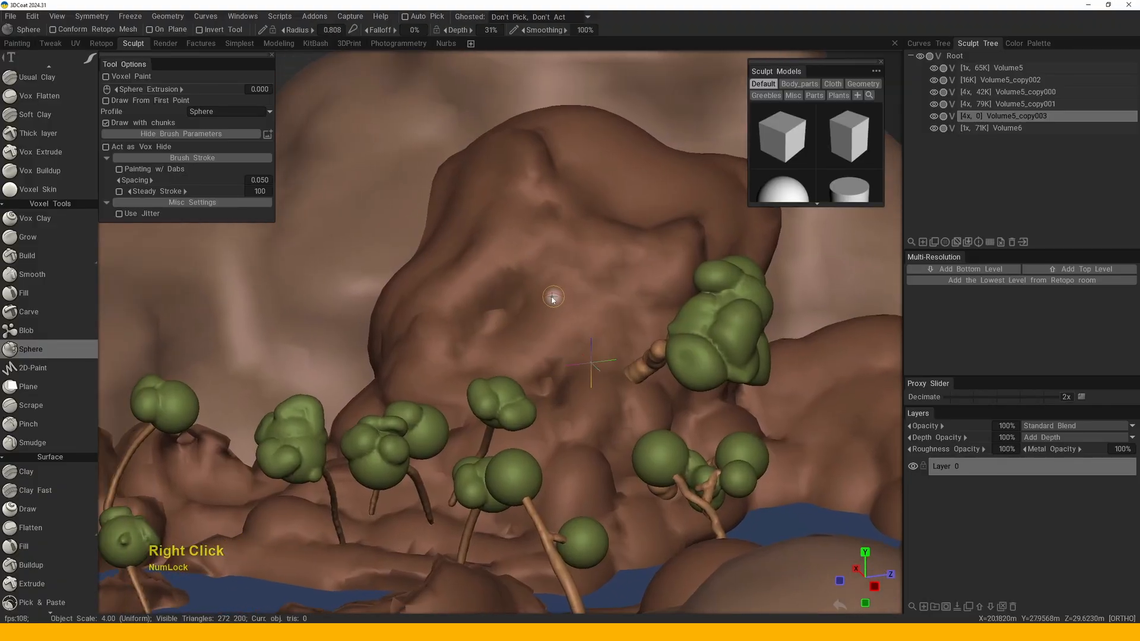
{"action": "left_click_drag", "start_coordinate": [556, 367], "coordinate": [555, 367]}
{"action": "mouse_move", "coordinate": [556, 367]}
{"action": "right_mouse_down"}
{"action": "mouse_move", "coordinate": [565, 318]}
{"action": "mouse_move", "coordinate": [517, 374]}
{"action": "right_mouse_up"}
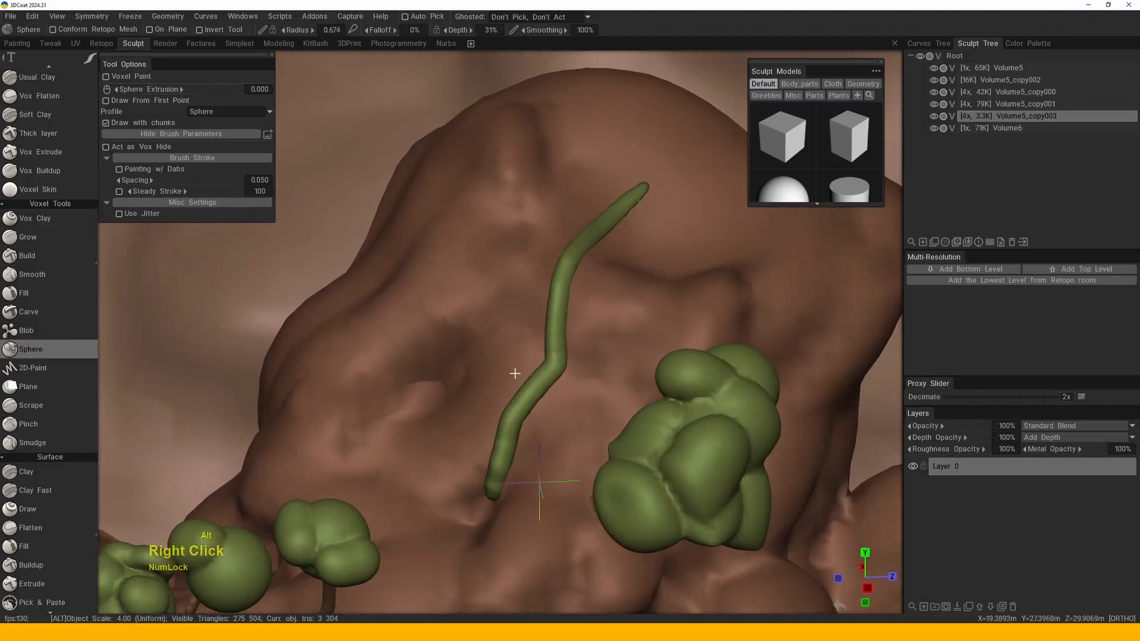
- Hide the tree volumes Volume5_copy000 and Volume5_copy001 so that only the rocks, water and vine layer show
{"action": "middle_click_drag", "start_coordinate": [516, 374], "coordinate": [453, 333]}
{"action": "left_click_drag", "start_coordinate": [453, 333], "coordinate": [537, 361], "text": "alt"}
{"action": "right_click_drag", "start_coordinate": [537, 362], "coordinate": [547, 291], "text": "alt"}
{"action": "left_click_drag", "start_coordinate": [548, 291], "coordinate": [527, 299], "text": "alt"}
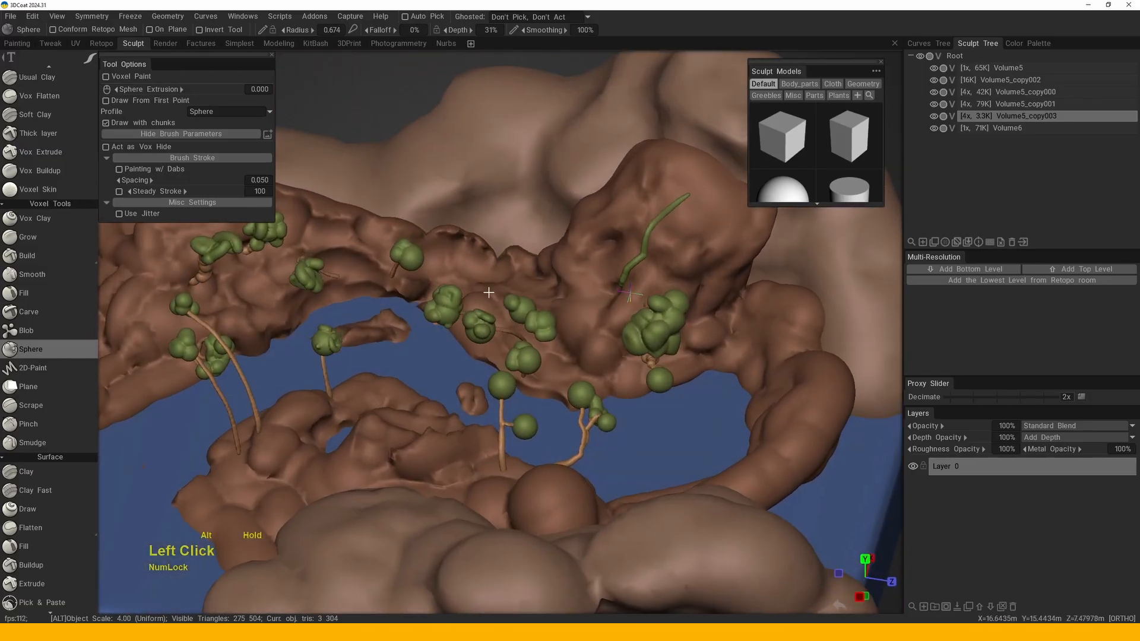
{"action": "right_click_drag", "start_coordinate": [527, 299], "coordinate": [519, 305], "text": "alt"}
{"action": "left_click_drag", "start_coordinate": [520, 305], "coordinate": [514, 308], "text": "alt"}
{"action": "right_click_drag", "start_coordinate": [515, 308], "coordinate": [509, 267]}
{"action": "middle_click_drag", "start_coordinate": [509, 267], "coordinate": [547, 279]}
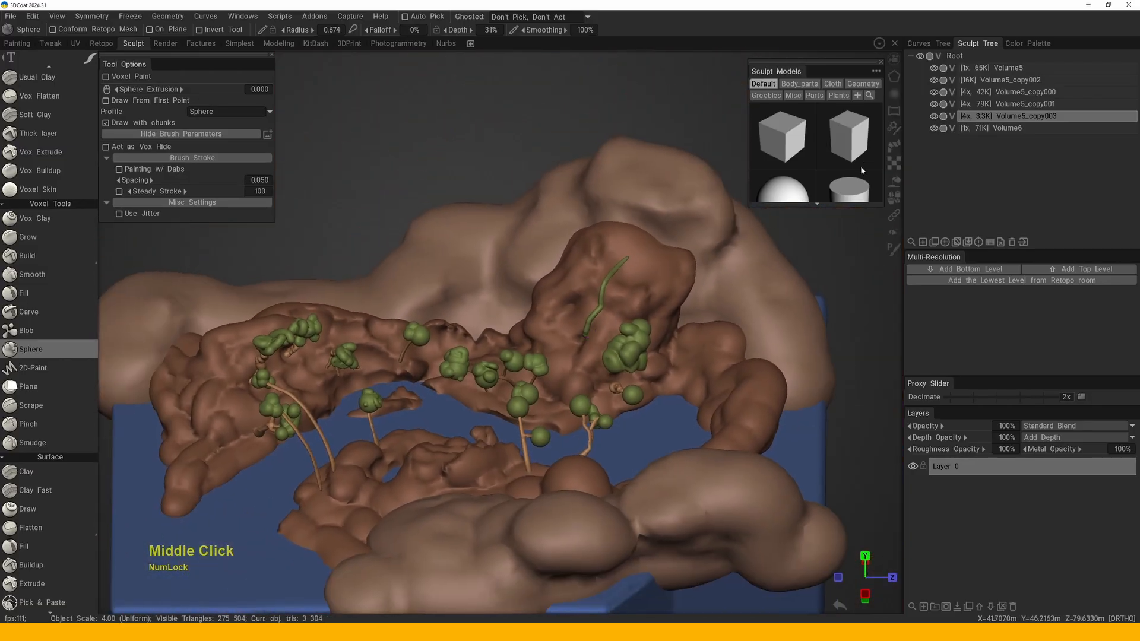
{"action": "left_click", "coordinate": [934, 128]}
{"action": "left_click", "coordinate": [934, 129]}
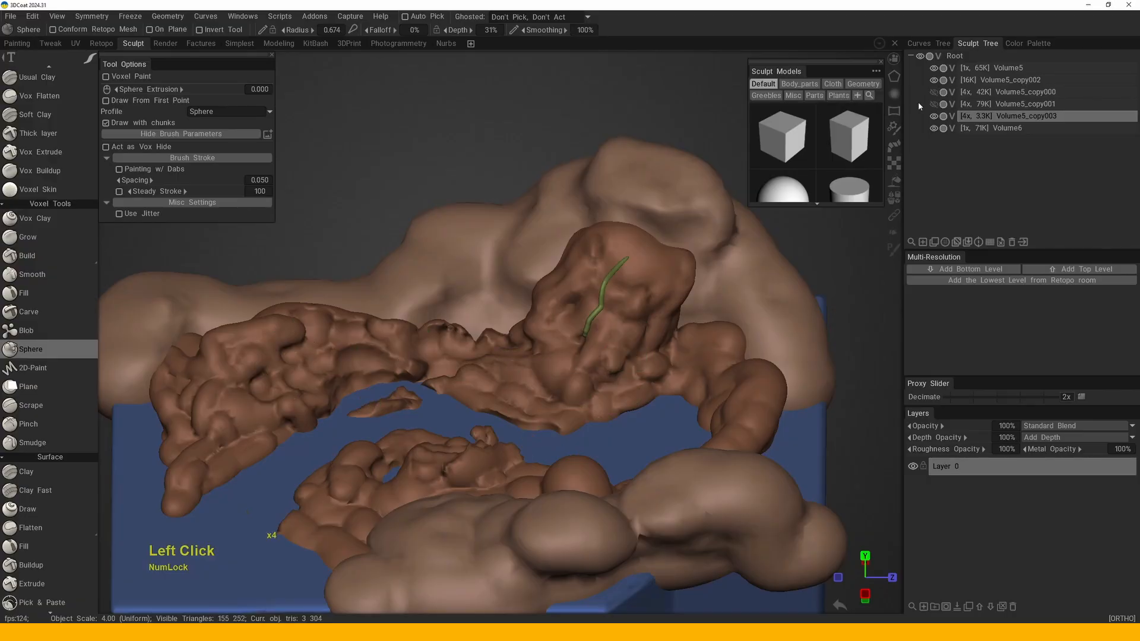
- Draw a row of short vines hanging over the crest of the long ridge beside the central rock
{"action": "mouse_move", "coordinate": [516, 410]}
{"action": "right_mouse_down", "text": "alt"}
{"action": "mouse_move", "coordinate": [509, 400]}
{"action": "mouse_move", "coordinate": [569, 351]}
{"action": "right_mouse_up", "text": "alt"}
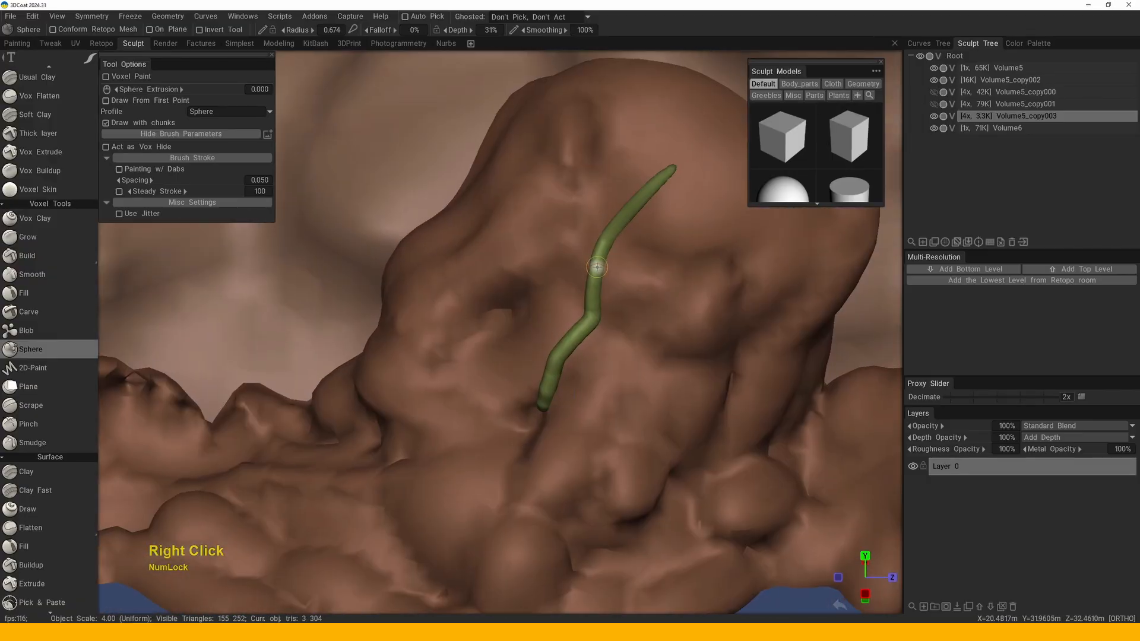
{"action": "right_click_drag", "start_coordinate": [597, 267], "coordinate": [557, 252]}
{"action": "mouse_move", "coordinate": [557, 252]}
{"action": "middle_mouse_down"}
{"action": "mouse_move", "coordinate": [503, 294]}
{"action": "mouse_move", "coordinate": [586, 313]}
{"action": "middle_mouse_up"}
{"action": "left_click_drag", "start_coordinate": [586, 313], "coordinate": [475, 373], "text": "alt"}
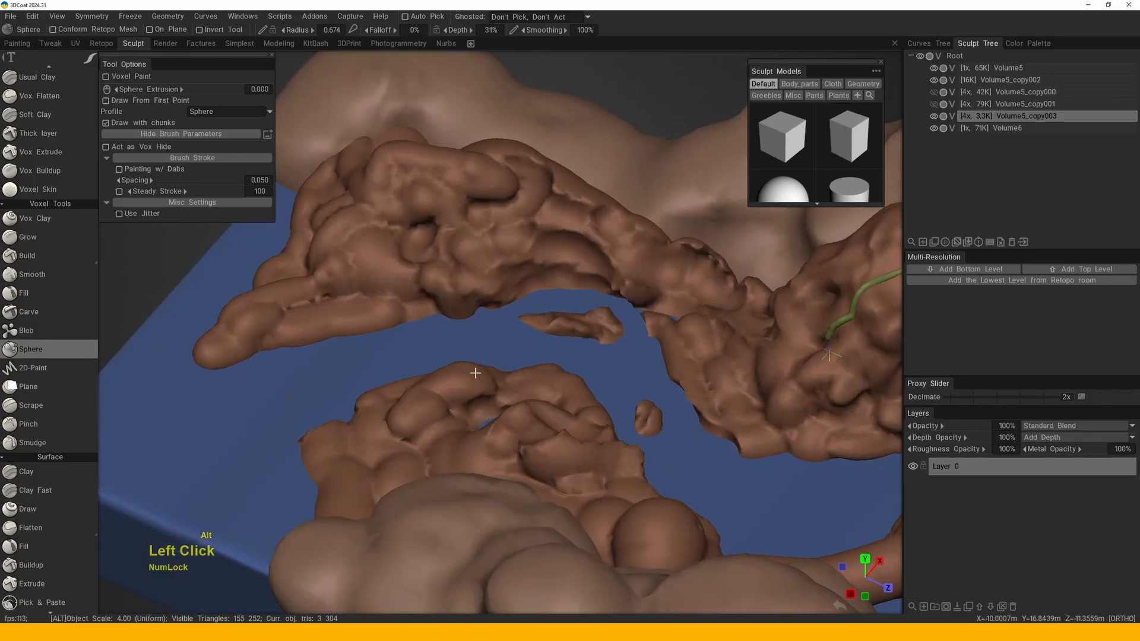
{"action": "middle_click", "coordinate": [452, 386]}
{"action": "middle_click", "coordinate": [451, 386]}
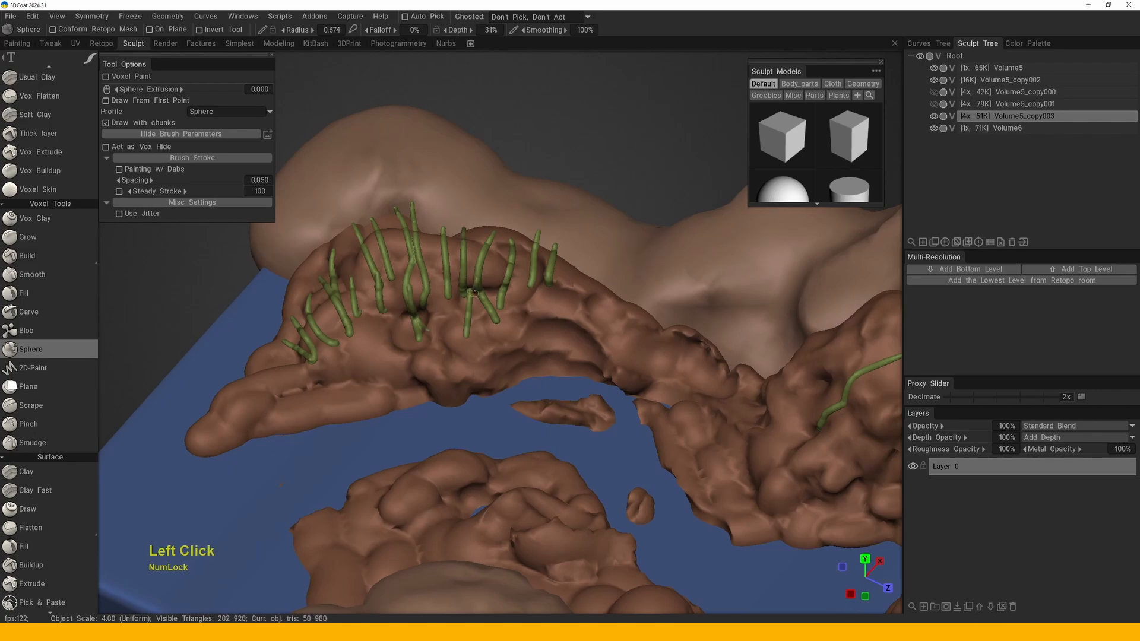
{"action": "left_click", "coordinate": [473, 292]}
- Extend the vines along the low crest toward the central rock and up its side and summit
{"action": "right_click_drag", "start_coordinate": [474, 293], "coordinate": [350, 335]}
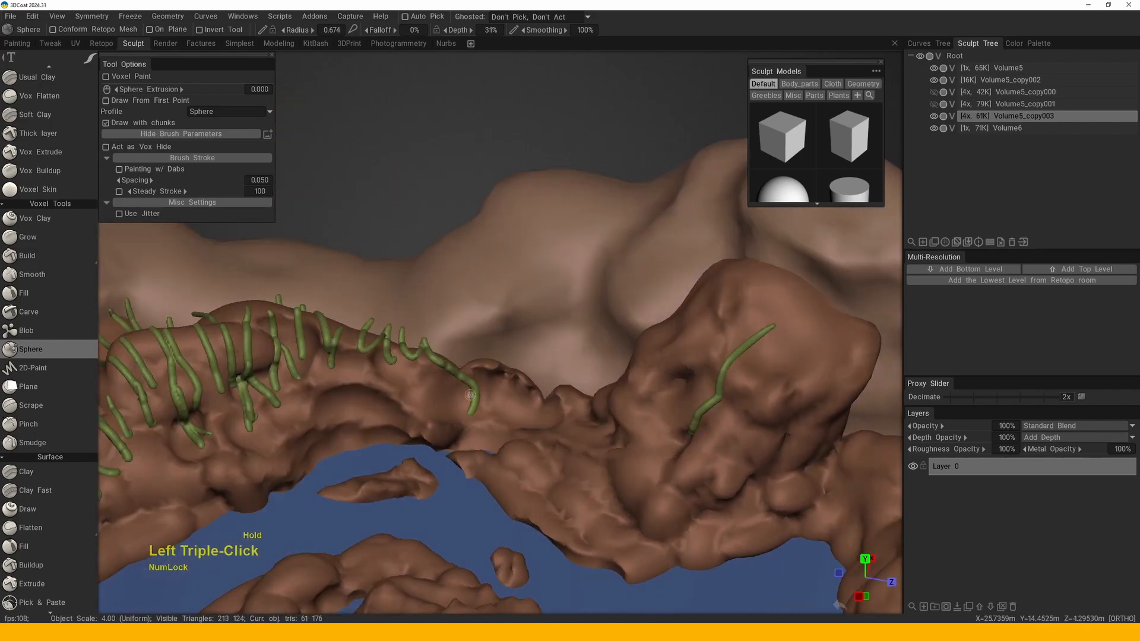
{"action": "right_click_drag", "start_coordinate": [641, 389], "coordinate": [515, 355], "text": "alt"}
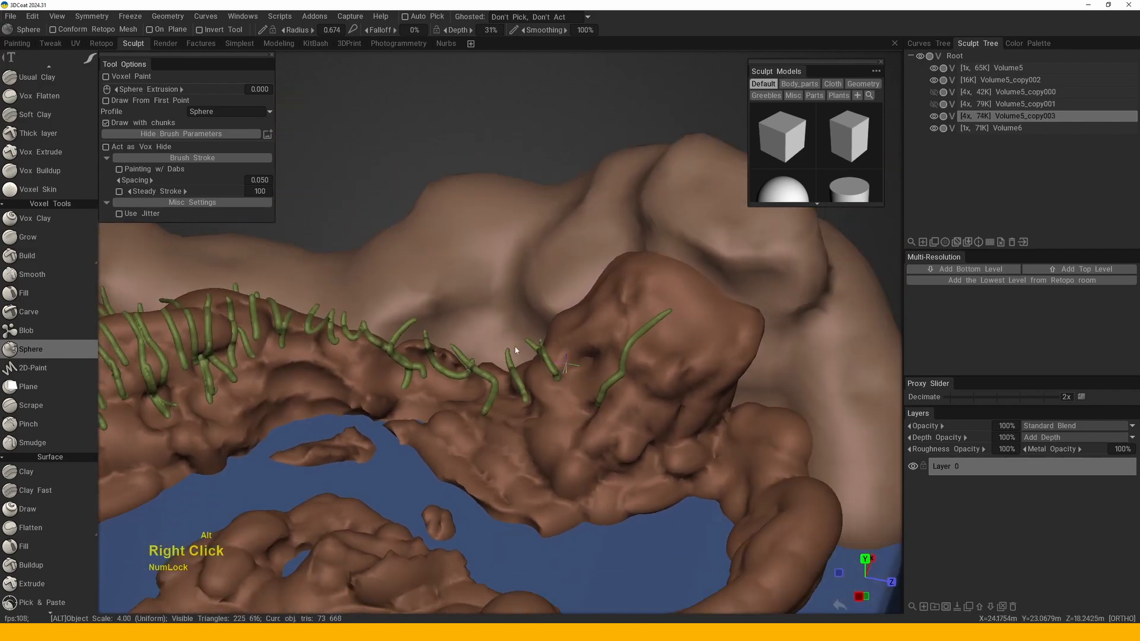
{"action": "left_click_drag", "start_coordinate": [514, 355], "coordinate": [589, 329], "text": "alt"}
{"action": "right_click_drag", "start_coordinate": [589, 329], "coordinate": [568, 358], "text": "alt"}
{"action": "middle_click_drag", "start_coordinate": [554, 208], "coordinate": [541, 238], "text": "alt"}
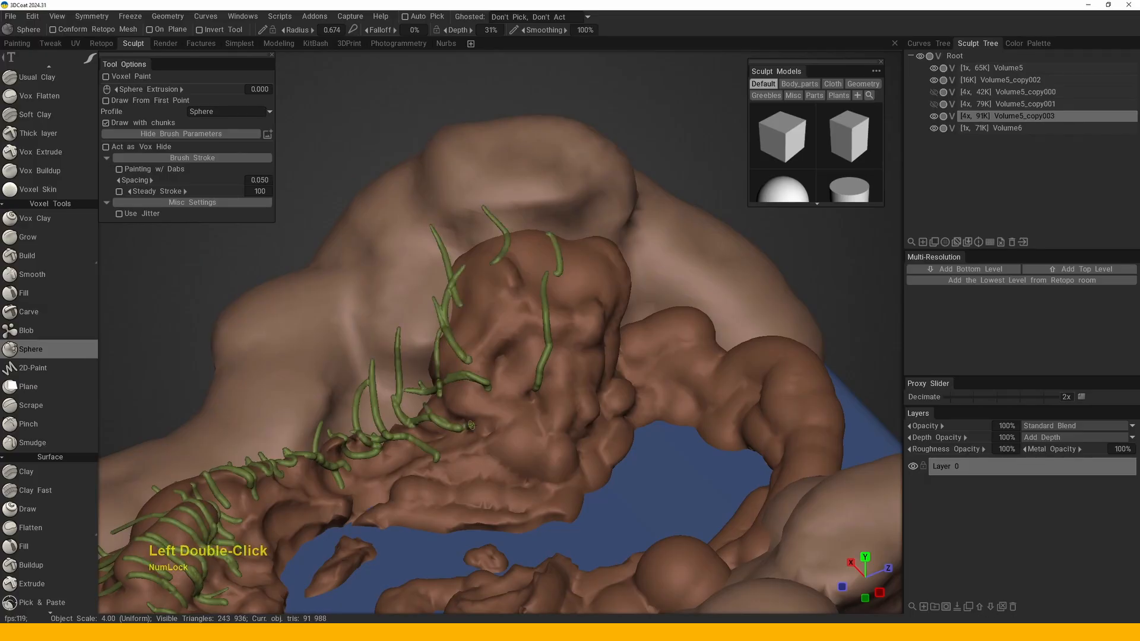
- Add a long vine down the base of the central rock and hide the blue water volume (Volume6)
{"action": "left_click_drag", "start_coordinate": [471, 425], "coordinate": [458, 338], "text": "alt"}
{"action": "left_click_drag", "start_coordinate": [520, 392], "coordinate": [483, 349], "text": "alt"}
{"action": "left_click", "coordinate": [933, 128]}
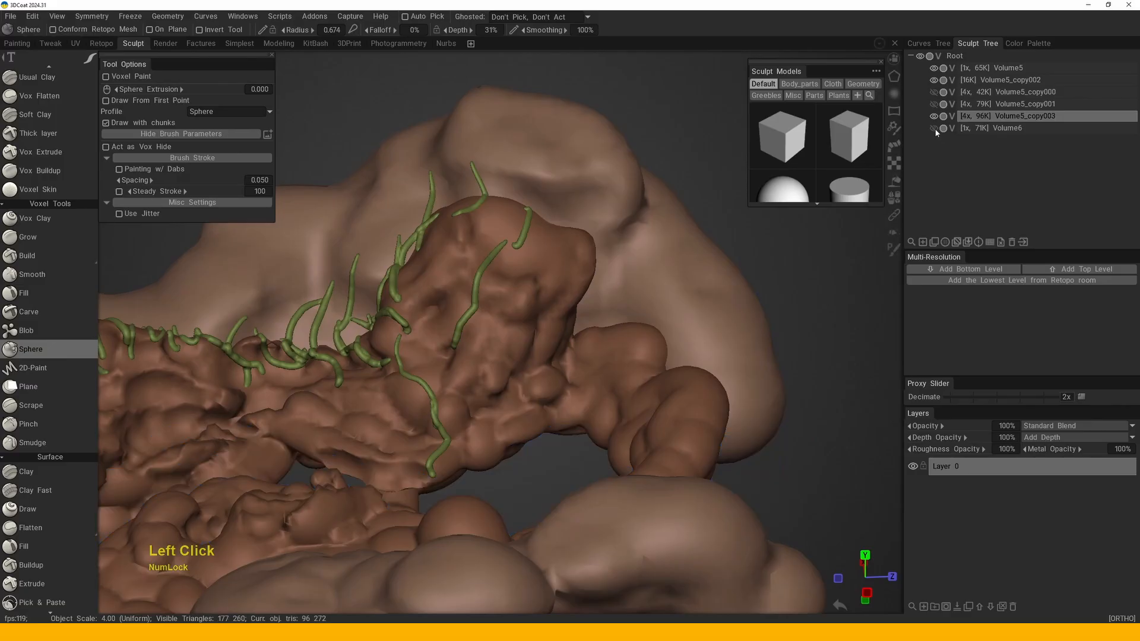
- Draw more vines over the lower slopes of the central rock and the rounded ledge beside it
{"action": "right_click_drag", "start_coordinate": [588, 333], "coordinate": [580, 303], "text": "alt"}
{"action": "left_click_drag", "start_coordinate": [580, 303], "coordinate": [572, 309], "text": "alt"}
{"action": "left_click_drag", "start_coordinate": [532, 357], "coordinate": [528, 347], "text": "alt"}
{"action": "left_click_drag", "start_coordinate": [478, 386], "coordinate": [493, 427]}
{"action": "left_click_drag", "start_coordinate": [488, 427], "coordinate": [550, 410], "text": "alt"}
{"action": "right_click_drag", "start_coordinate": [549, 409], "coordinate": [529, 399], "text": "alt"}
{"action": "mouse_move", "coordinate": [475, 404]}
{"action": "middle_mouse_down", "text": "alt"}
{"action": "mouse_move", "coordinate": [430, 402]}
{"action": "mouse_move", "coordinate": [477, 438]}
{"action": "middle_mouse_up", "text": "alt"}
- Draw long winding vines trailing from the crest down the face of the long ridge
{"action": "left_click", "coordinate": [520, 261]}
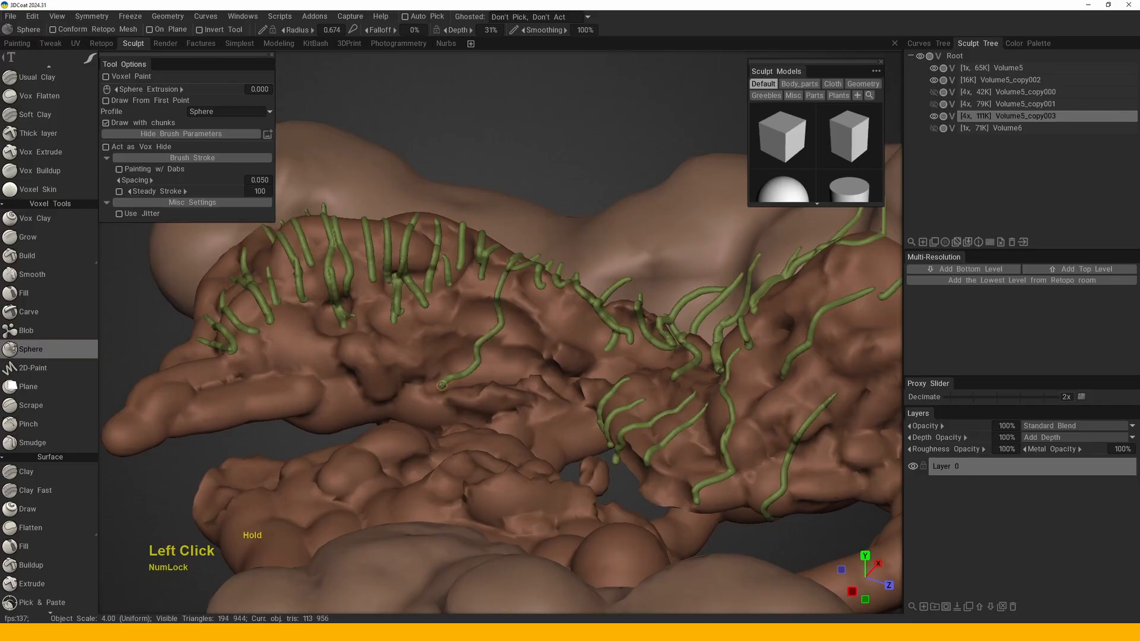
{"action": "left_click_drag", "start_coordinate": [442, 386], "coordinate": [441, 415]}
{"action": "middle_click_drag", "start_coordinate": [441, 416], "coordinate": [612, 254], "text": "alt"}
{"action": "left_click_drag", "start_coordinate": [488, 313], "coordinate": [456, 289], "text": "alt"}
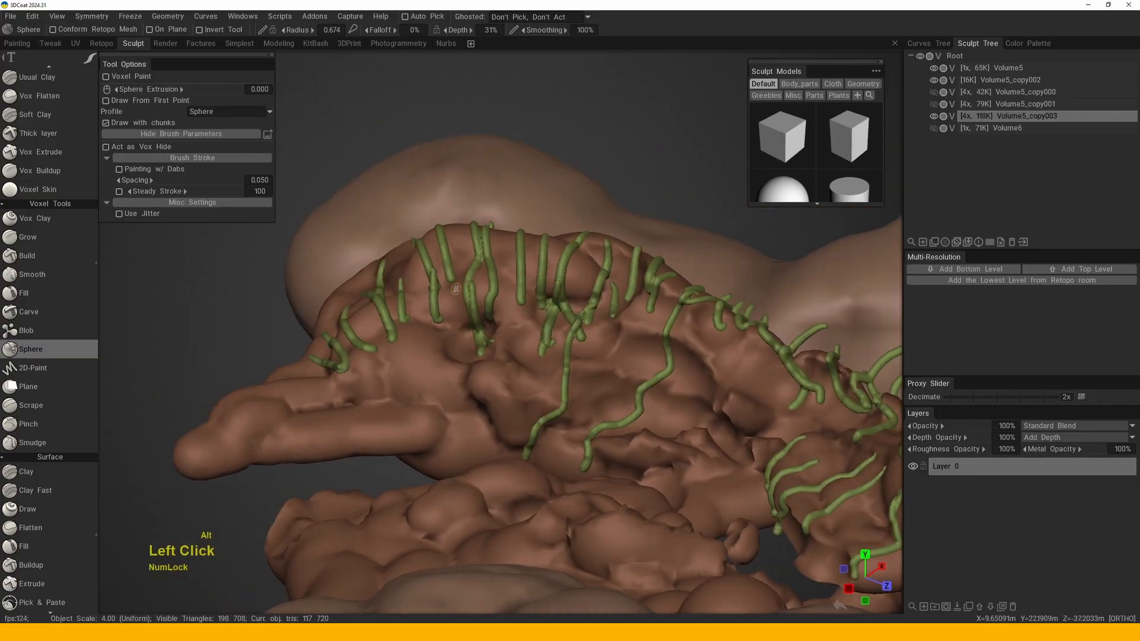
{"action": "middle_click_drag", "start_coordinate": [421, 369], "coordinate": [470, 380], "text": "alt"}
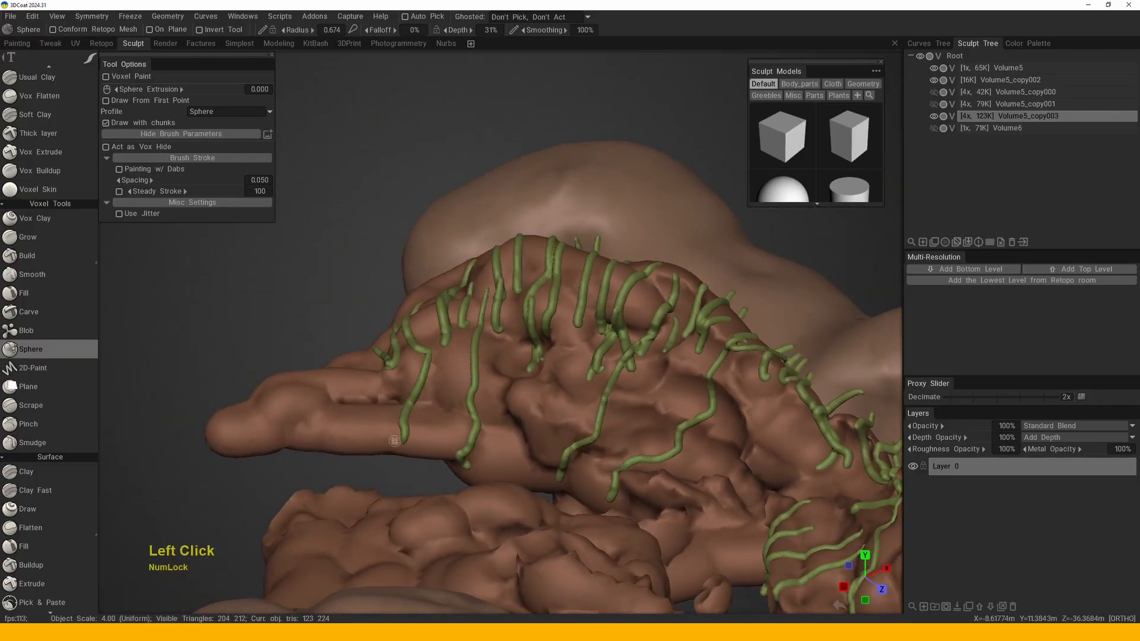
- Add further trailing vines near the outer end of the long ridge
{"action": "mouse_move", "coordinate": [395, 442]}
{"action": "left_mouse_down"}
{"action": "mouse_move", "coordinate": [525, 389]}
{"action": "mouse_move", "coordinate": [491, 374]}
{"action": "mouse_move", "coordinate": [506, 438]}
{"action": "left_mouse_up"}
{"action": "left_click_drag", "start_coordinate": [465, 399], "coordinate": [494, 472]}
{"action": "mouse_move", "coordinate": [494, 472]}
{"action": "left_mouse_down", "text": "alt"}
{"action": "mouse_move", "coordinate": [525, 374]}
{"action": "mouse_move", "coordinate": [475, 356]}
{"action": "left_mouse_up", "text": "alt"}
- Draw downward vines across the stepped ledge at the foot of the central rock with the Sphere tool
{"action": "left_click_drag", "start_coordinate": [416, 259], "coordinate": [406, 333]}
{"action": "mouse_move", "coordinate": [406, 332]}
{"action": "left_mouse_down", "text": "alt"}
{"action": "mouse_move", "coordinate": [420, 420]}
{"action": "mouse_move", "coordinate": [445, 409]}
{"action": "left_mouse_up", "text": "alt"}
{"action": "mouse_move", "coordinate": [464, 278]}
{"action": "left_mouse_down"}
{"action": "mouse_move", "coordinate": [476, 382]}
{"action": "mouse_move", "coordinate": [440, 368]}
{"action": "mouse_move", "coordinate": [436, 320]}
{"action": "mouse_move", "coordinate": [428, 392]}
{"action": "left_mouse_up"}
{"action": "middle_click_drag", "start_coordinate": [389, 279], "coordinate": [396, 371], "text": "alt"}
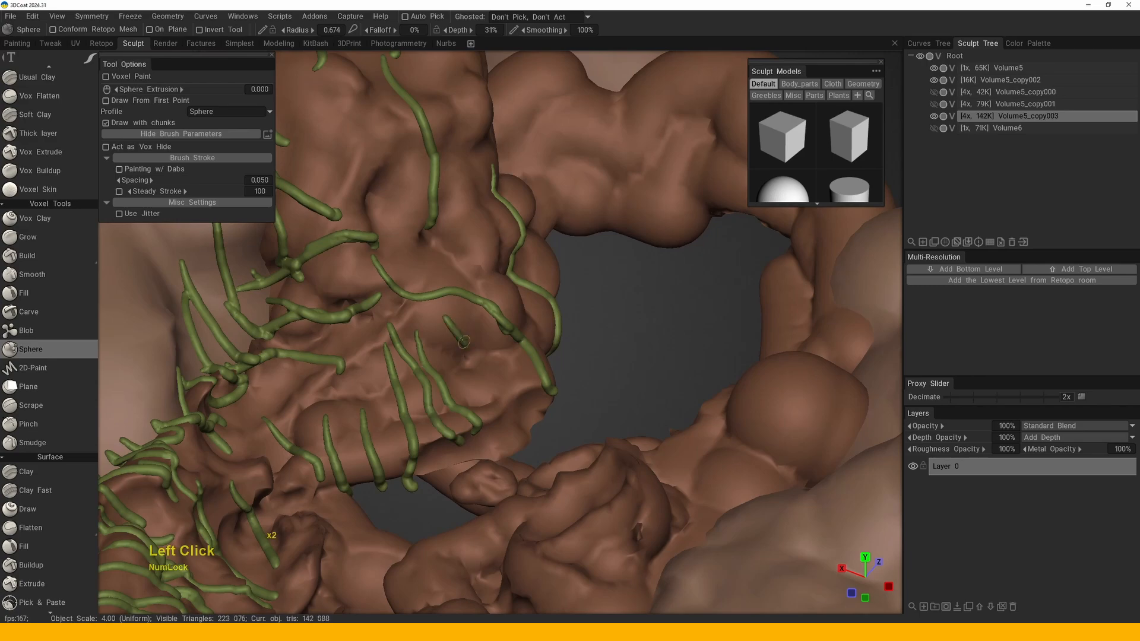
{"action": "left_click_drag", "start_coordinate": [464, 342], "coordinate": [533, 429]}
- Thicken the vine growth at the ledge's outer corner with overlapping and branching strands
{"action": "middle_click_drag", "start_coordinate": [533, 429], "coordinate": [508, 439], "text": "alt"}
{"action": "right_click_drag", "start_coordinate": [507, 439], "coordinate": [521, 308], "text": "alt"}
{"action": "middle_click_drag", "start_coordinate": [548, 307], "coordinate": [531, 298], "text": "alt"}
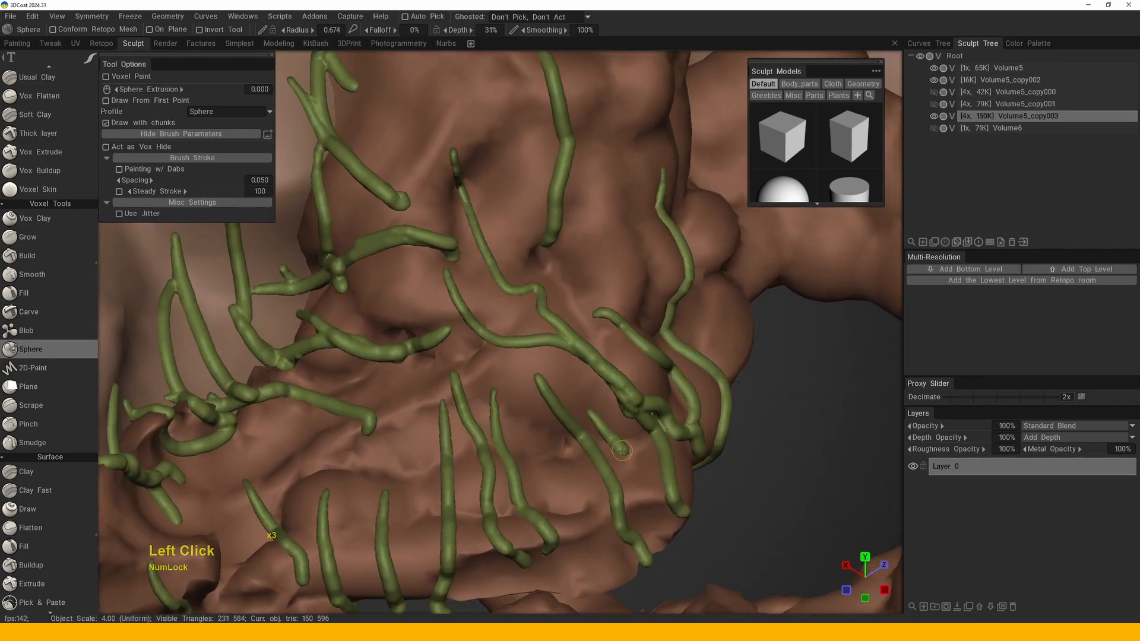
{"action": "right_click_drag", "start_coordinate": [613, 432], "coordinate": [585, 380], "text": "alt"}
{"action": "middle_click_drag", "start_coordinate": [585, 380], "coordinate": [550, 350], "text": "alt"}
{"action": "mouse_move", "coordinate": [549, 351]}
{"action": "right_mouse_down", "text": "alt"}
{"action": "mouse_move", "coordinate": [570, 377]}
{"action": "mouse_move", "coordinate": [532, 402]}
{"action": "right_mouse_up", "text": "alt"}
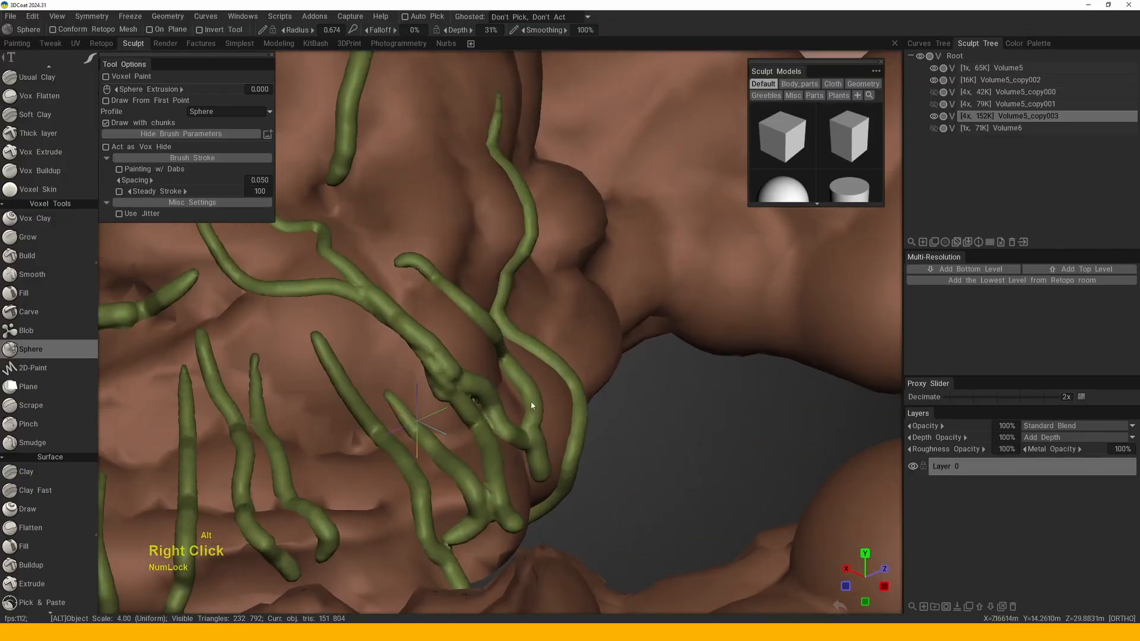
- Make the brown rock volume (Volume5) active and switch from the Sphere tool to the Move tool
{"action": "left_click_drag", "start_coordinate": [532, 402], "coordinate": [443, 392], "text": "alt"}
{"action": "middle_click_drag", "start_coordinate": [443, 391], "coordinate": [461, 377]}
{"action": "right_click_drag", "start_coordinate": [461, 376], "coordinate": [466, 280]}
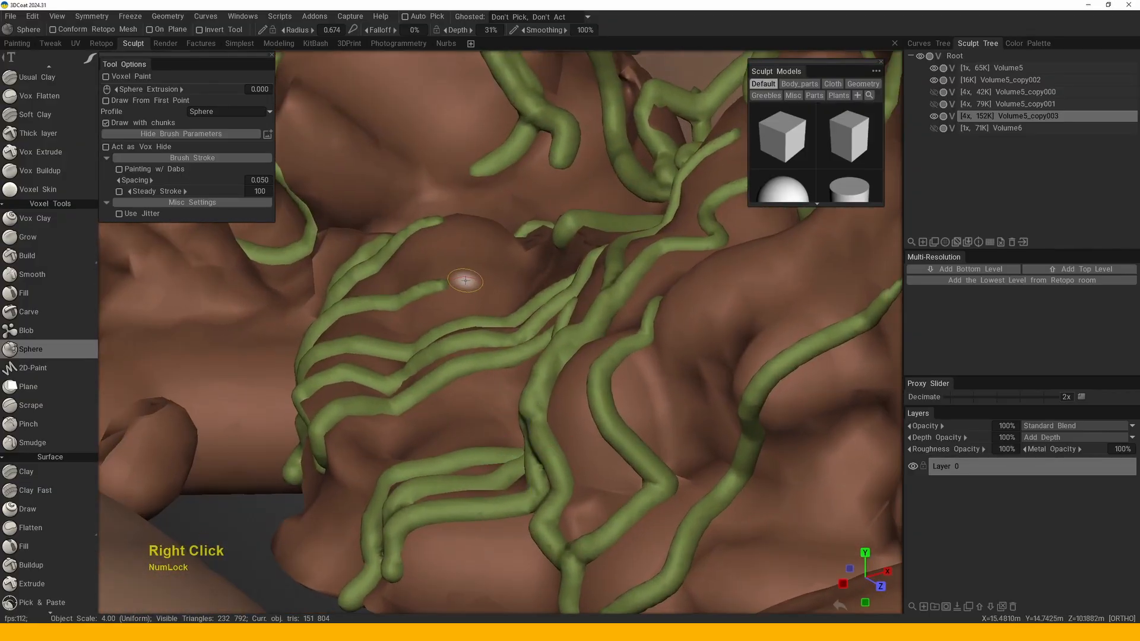
{"action": "key", "text": "space"}
{"action": "left_click", "coordinate": [451, 357]}
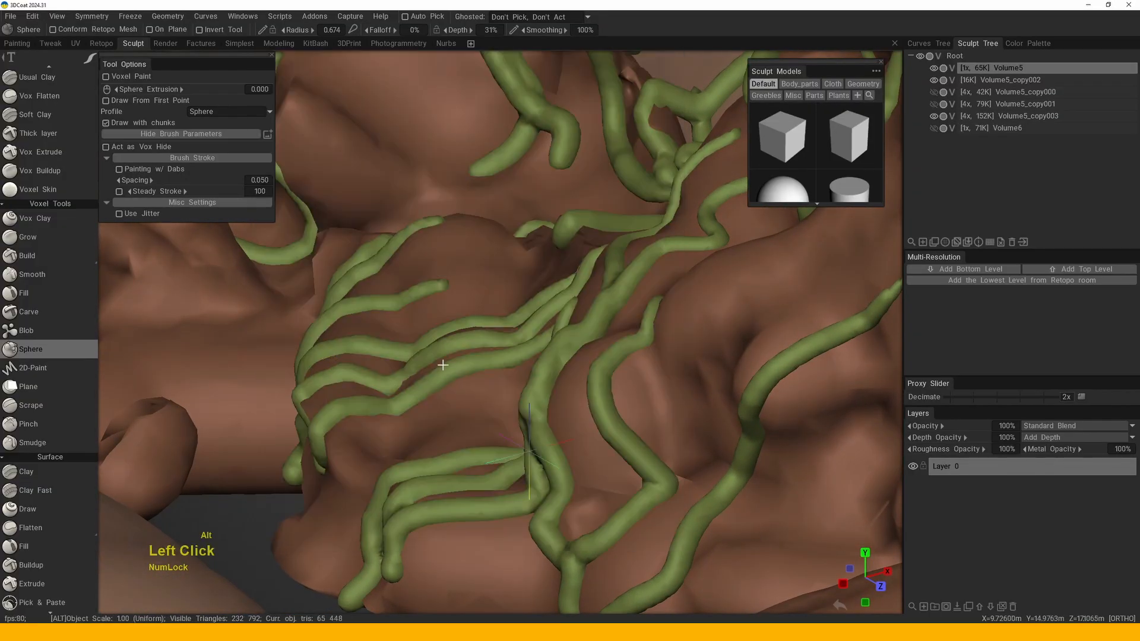
{"action": "right_click_drag", "start_coordinate": [452, 356], "coordinate": [510, 413]}
{"action": "key", "text": "space"}
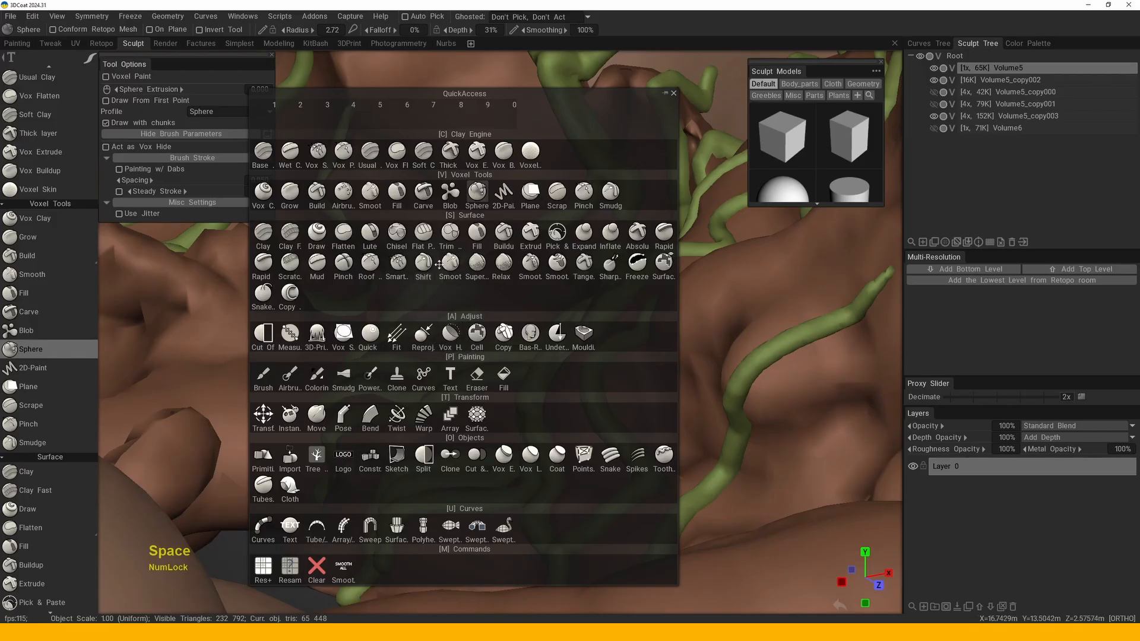
{"action": "left_click", "coordinate": [316, 416]}
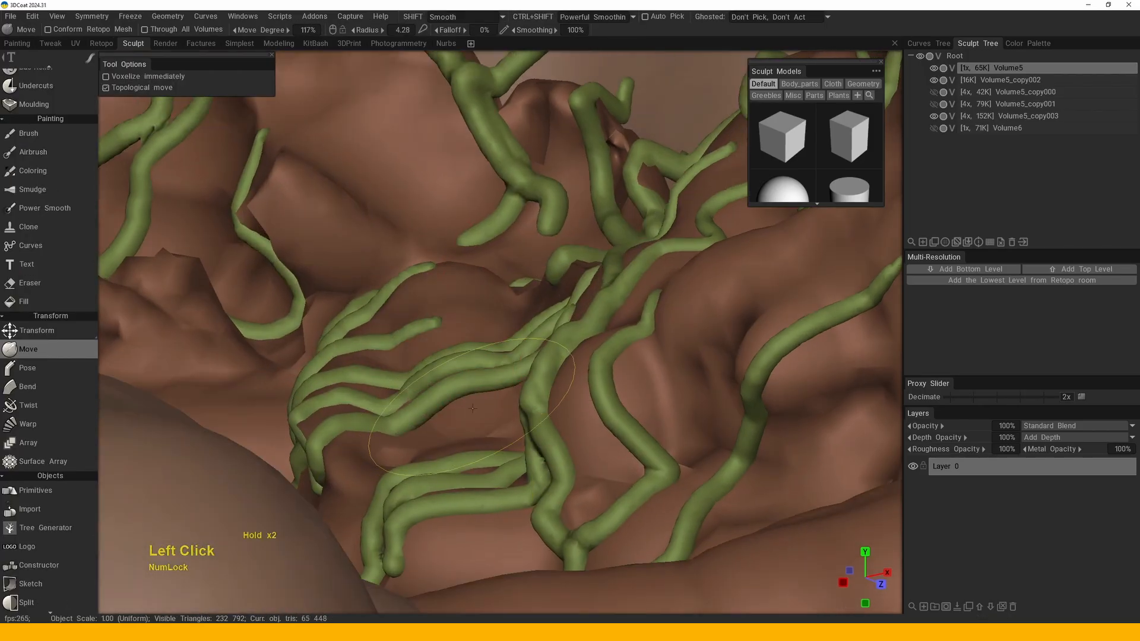
- Reshape the rock ledge beneath the vines using a Move radius of 4.28 so its surface follows the strands
{"action": "mouse_move", "coordinate": [472, 408]}
{"action": "left_mouse_down"}
{"action": "mouse_move", "coordinate": [458, 395]}
{"action": "mouse_move", "coordinate": [615, 402]}
{"action": "left_mouse_up"}
{"action": "middle_click_drag", "start_coordinate": [615, 402], "coordinate": [578, 348]}
{"action": "mouse_move", "coordinate": [577, 349]}
{"action": "left_mouse_down", "text": "alt"}
{"action": "mouse_move", "coordinate": [498, 414]}
{"action": "mouse_move", "coordinate": [582, 394]}
{"action": "mouse_move", "coordinate": [584, 469]}
{"action": "mouse_move", "coordinate": [594, 434]}
{"action": "left_mouse_up", "text": "alt"}
{"action": "middle_click_drag", "start_coordinate": [593, 434], "coordinate": [521, 363], "text": "alt"}
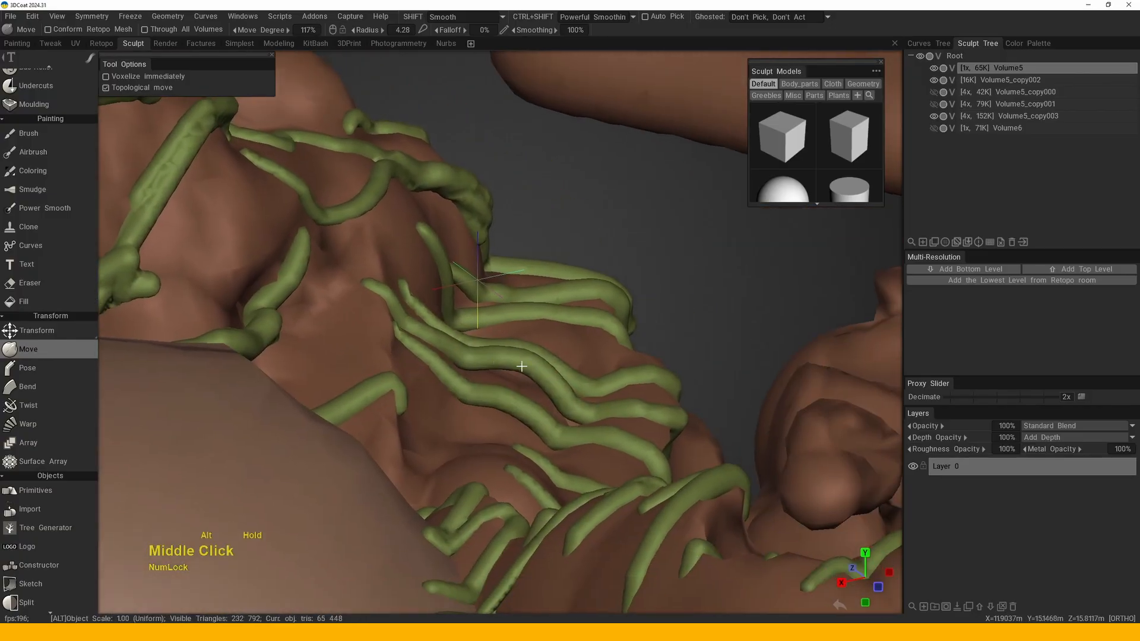
{"action": "left_click_drag", "start_coordinate": [522, 363], "coordinate": [578, 449], "text": "alt"}
- Adjust the rock surface around the ledge's outer edge and between the central vines with the Move tool
{"action": "double_click", "coordinate": [609, 420]}
{"action": "middle_click_drag", "start_coordinate": [610, 404], "coordinate": [596, 464]}
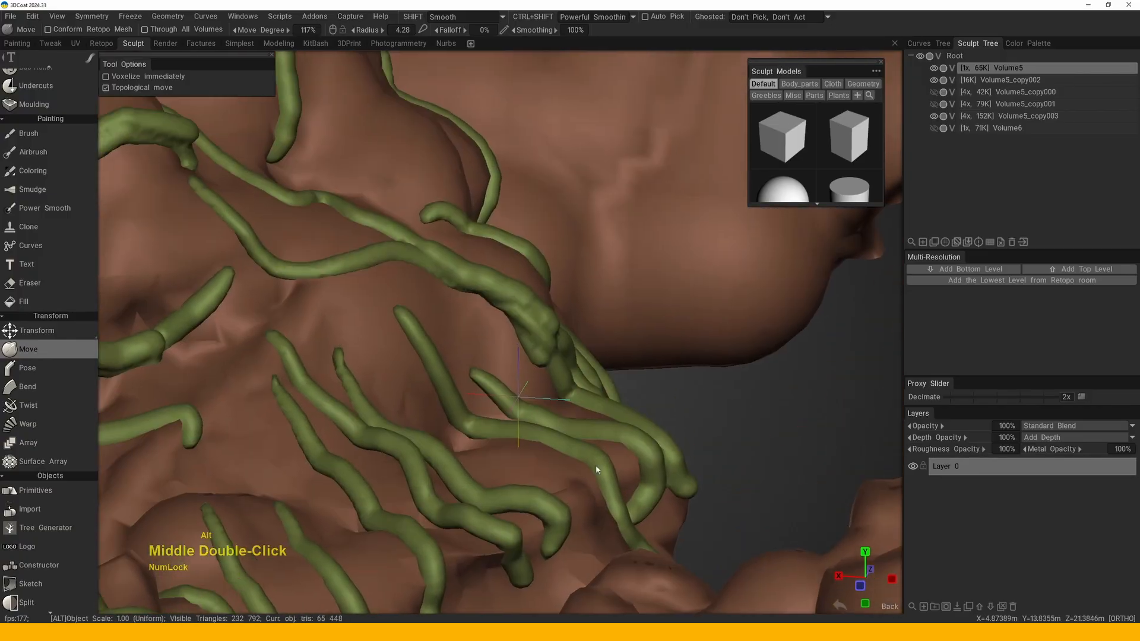
{"action": "mouse_move", "coordinate": [596, 465]}
{"action": "left_mouse_down", "text": "alt"}
{"action": "mouse_move", "coordinate": [522, 382]}
{"action": "mouse_move", "coordinate": [430, 328]}
{"action": "mouse_move", "coordinate": [466, 344]}
{"action": "left_mouse_up", "text": "alt"}
{"action": "double_click", "coordinate": [466, 345]}
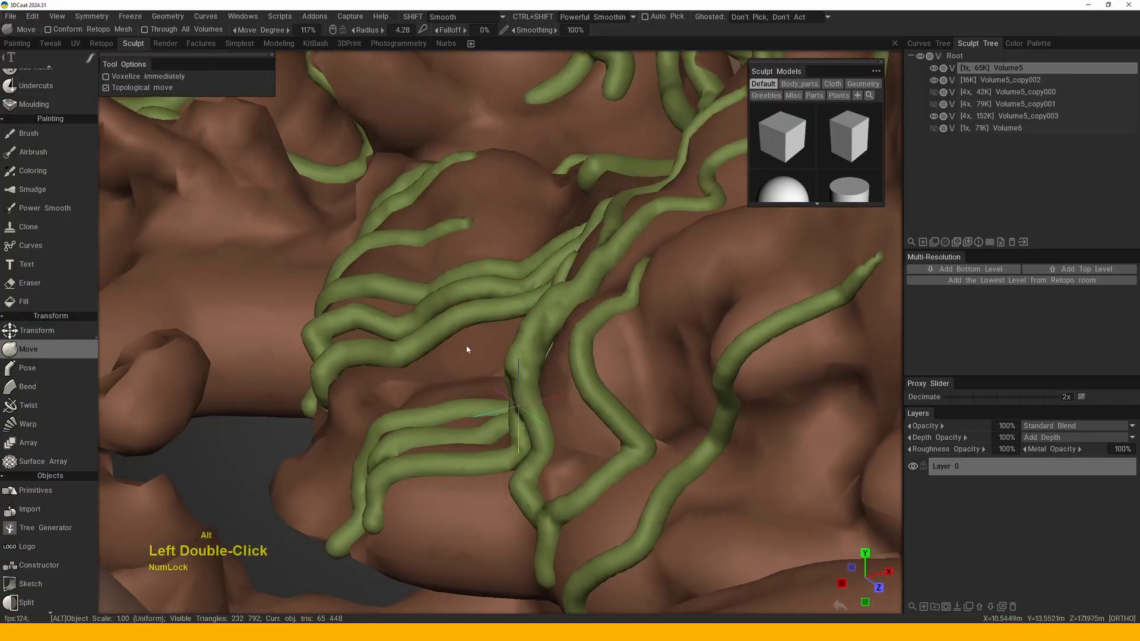
{"action": "left_click_drag", "start_coordinate": [556, 390], "coordinate": [537, 394], "text": "alt"}
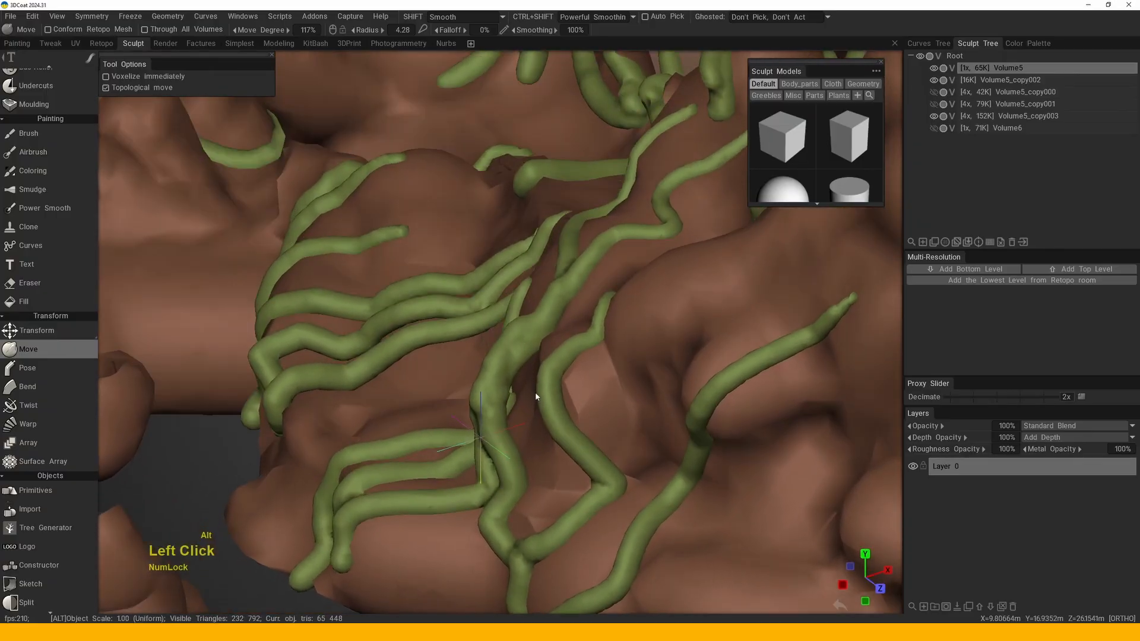
- Refine the rock surface around the vines on the ledge's outer corner with the Move tool at a radius of 4.28
{"action": "right_click_drag", "start_coordinate": [537, 394], "coordinate": [517, 357], "text": "alt"}
{"action": "mouse_move", "coordinate": [517, 356]}
{"action": "left_mouse_down", "text": "alt"}
{"action": "mouse_move", "coordinate": [540, 349]}
{"action": "mouse_move", "coordinate": [534, 333]}
{"action": "left_mouse_up", "text": "alt"}
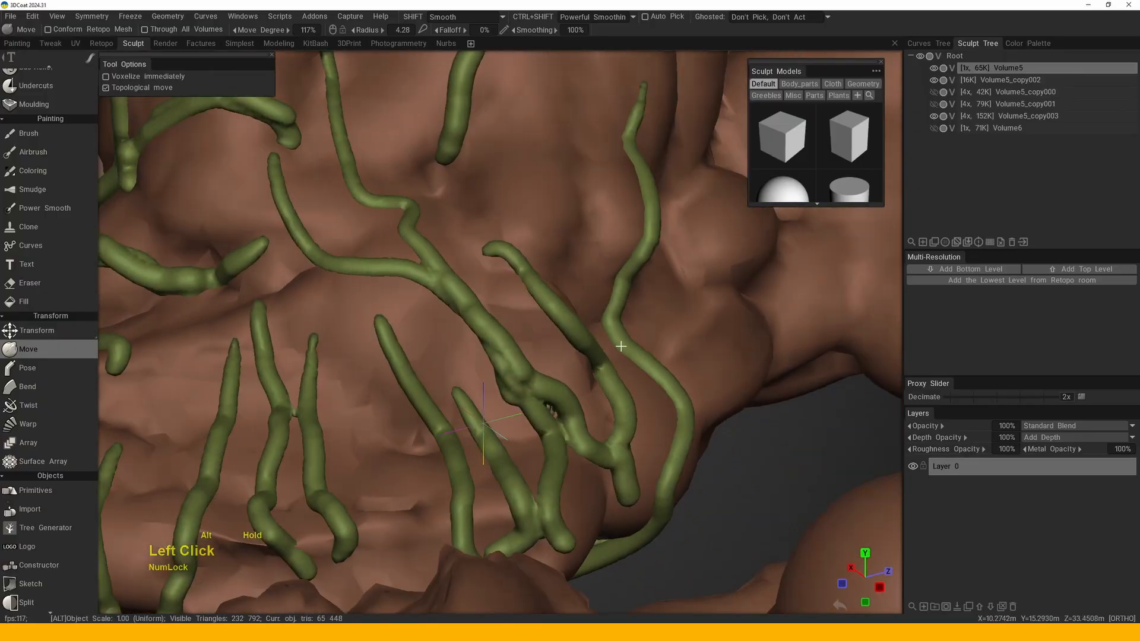
{"action": "middle_click_drag", "start_coordinate": [535, 332], "coordinate": [527, 285], "text": "alt"}
{"action": "left_click_drag", "start_coordinate": [527, 285], "coordinate": [525, 297], "text": "alt"}
{"action": "right_click_drag", "start_coordinate": [526, 297], "coordinate": [522, 315], "text": "alt"}
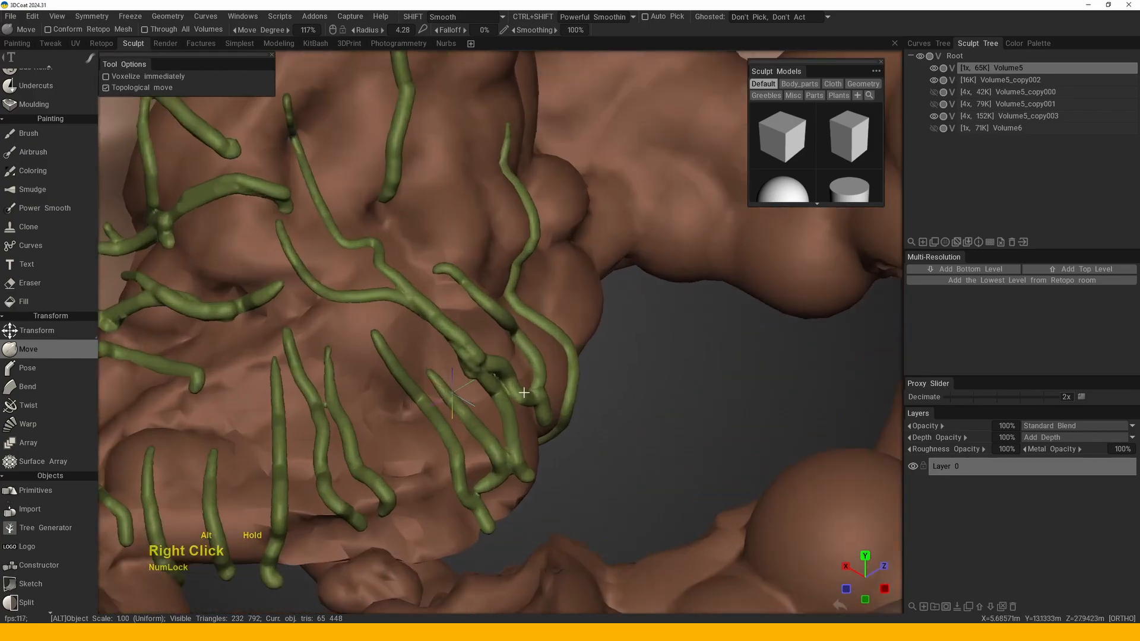
{"action": "middle_click_drag", "start_coordinate": [522, 314], "coordinate": [592, 311], "text": "alt"}
{"action": "left_click_drag", "start_coordinate": [593, 311], "coordinate": [504, 330], "text": "alt"}
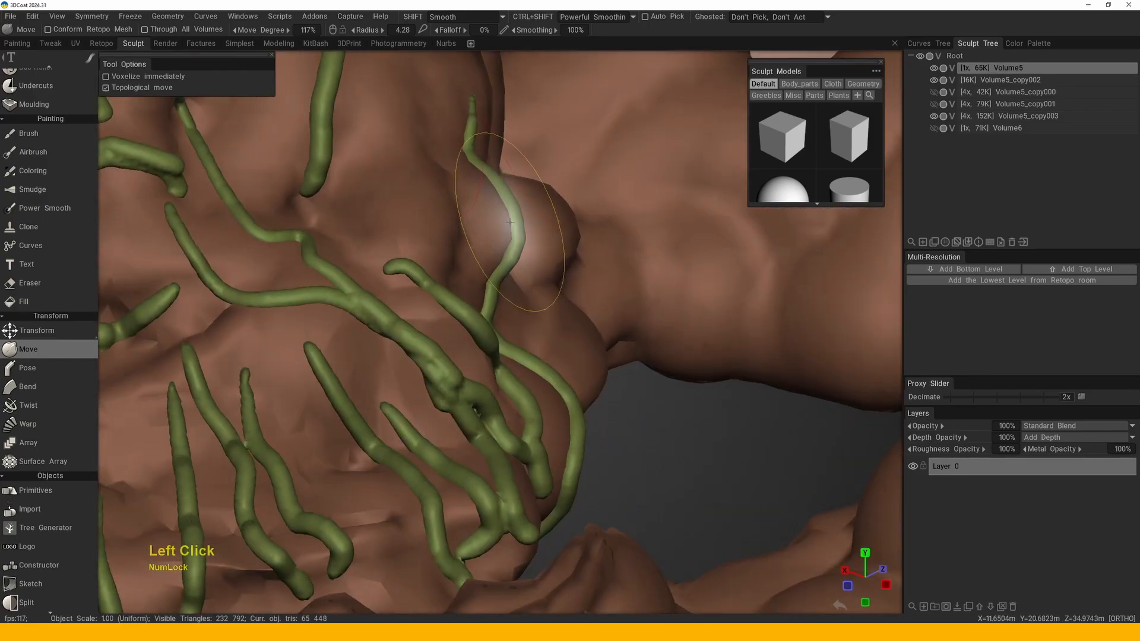
{"action": "mouse_move", "coordinate": [500, 235]}
{"action": "left_mouse_down", "text": "alt"}
{"action": "mouse_move", "coordinate": [466, 233]}
{"action": "mouse_move", "coordinate": [505, 333]}
{"action": "left_mouse_up", "text": "alt"}
{"action": "middle_click_drag", "start_coordinate": [504, 332], "coordinate": [544, 396], "text": "alt"}
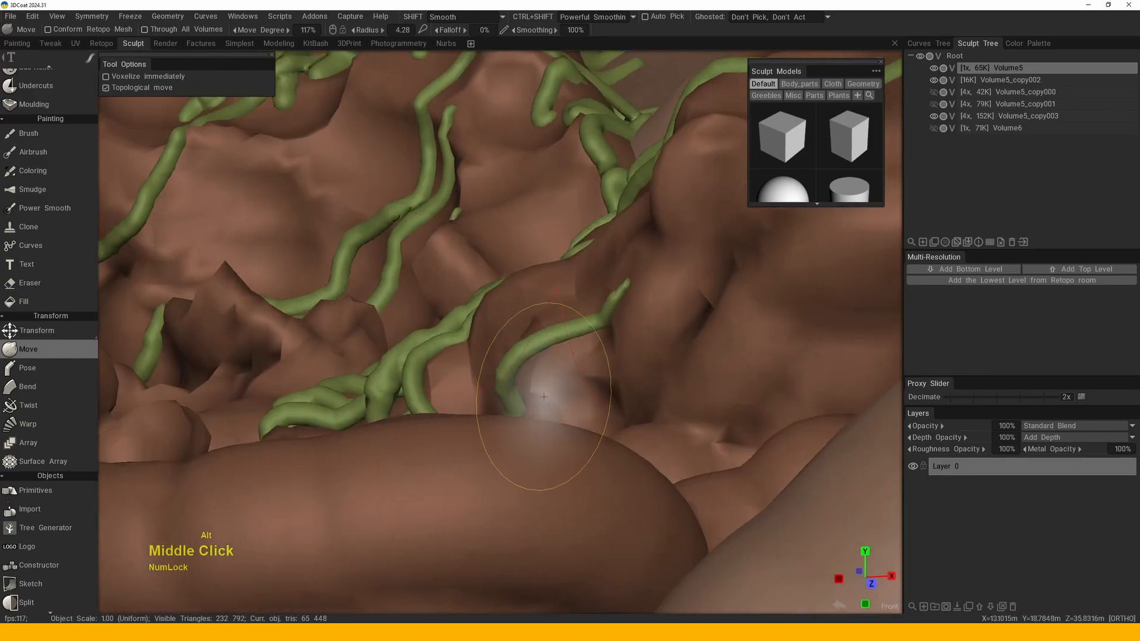
- Show the water base (Volume6) and reshape the ledge's waterside edge beneath the vine tips using a Move radius of 7.21
{"action": "left_click_drag", "start_coordinate": [525, 377], "coordinate": [593, 394], "text": "alt"}
{"action": "right_click_drag", "start_coordinate": [592, 393], "coordinate": [585, 362], "text": "alt"}
{"action": "left_click_drag", "start_coordinate": [585, 363], "coordinate": [568, 317], "text": "alt"}
{"action": "right_click_drag", "start_coordinate": [568, 317], "coordinate": [557, 453], "text": "alt"}
{"action": "left_click_drag", "start_coordinate": [557, 453], "coordinate": [493, 320], "text": "alt"}
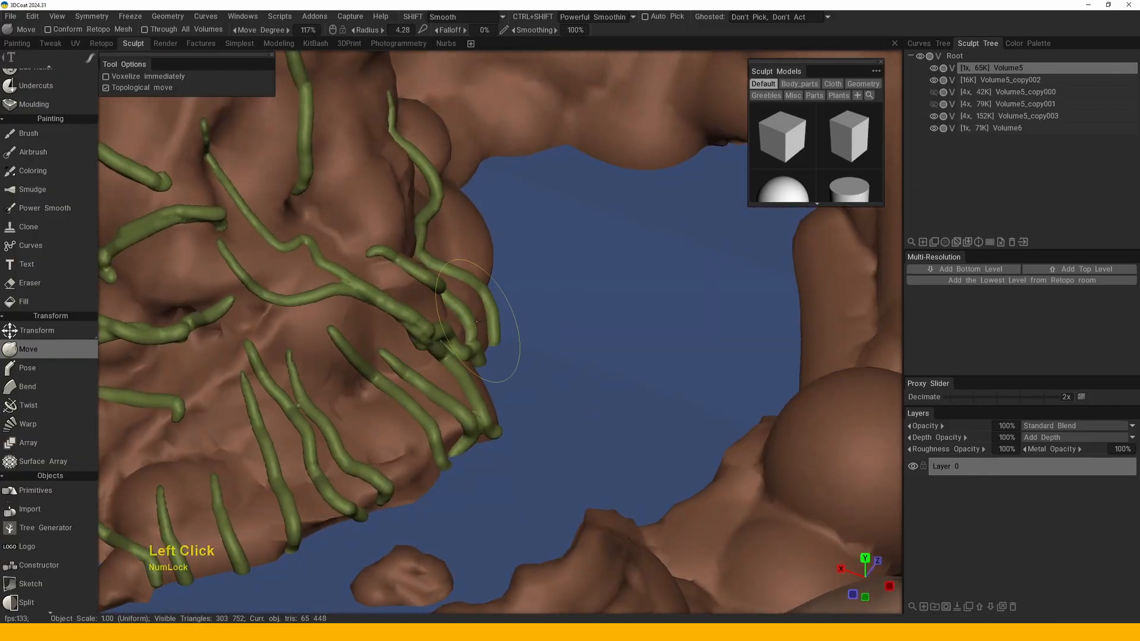
{"action": "right_click_drag", "start_coordinate": [476, 321], "coordinate": [483, 318]}
{"action": "left_click_drag", "start_coordinate": [471, 331], "coordinate": [437, 368], "text": "alt"}
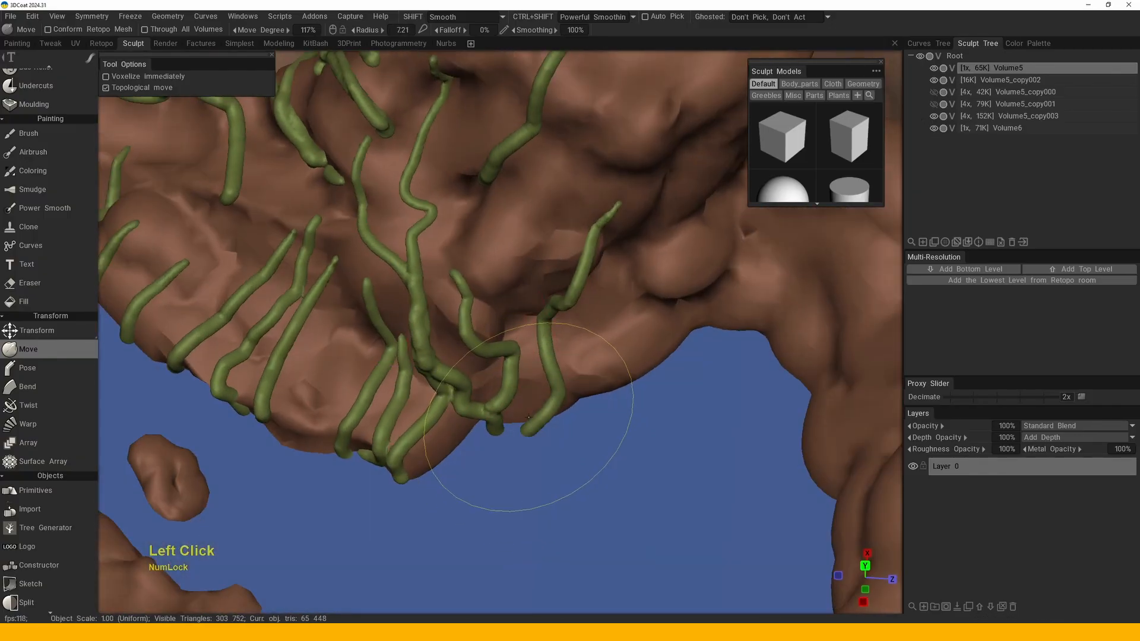
{"action": "middle_click_drag", "start_coordinate": [529, 417], "coordinate": [522, 415]}
{"action": "left_click_drag", "start_coordinate": [522, 415], "coordinate": [438, 446]}
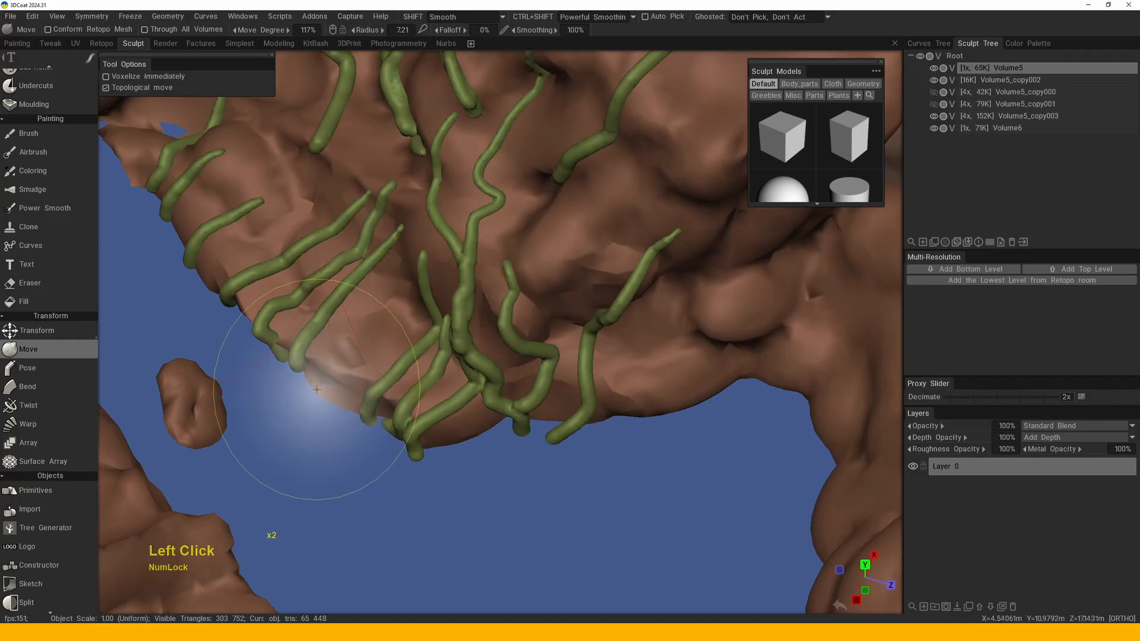
{"action": "left_click_drag", "start_coordinate": [317, 389], "coordinate": [450, 377]}
- Adjust the rock edge beneath the hanging vines along the ridge using Move radii of 3.84 and 5.38
{"action": "right_click_drag", "start_coordinate": [450, 378], "coordinate": [350, 328]}
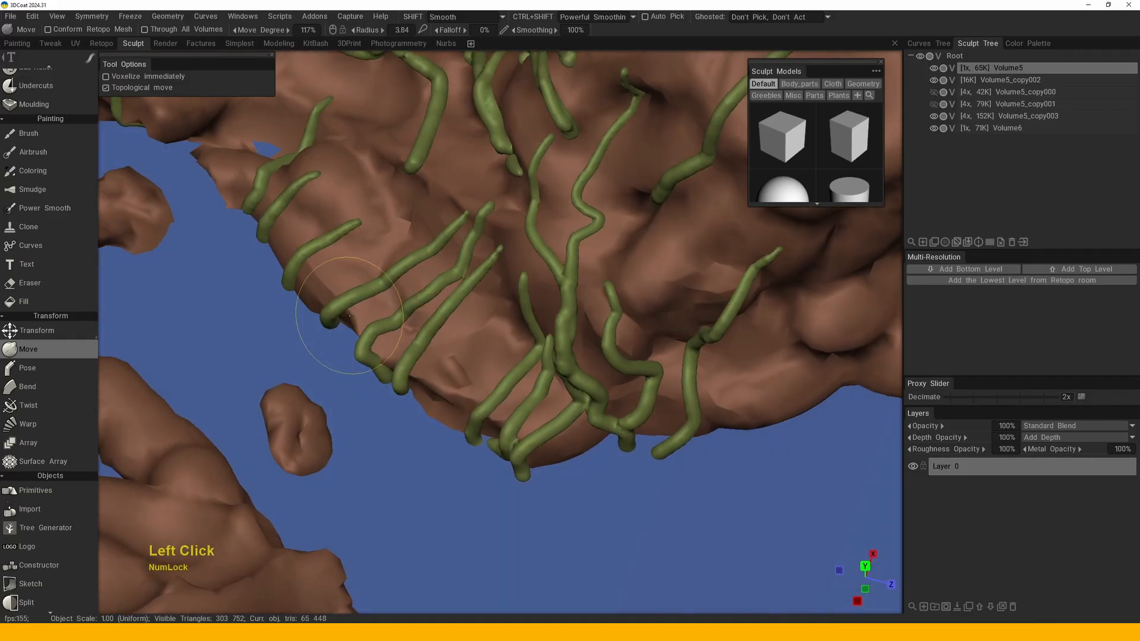
{"action": "mouse_move", "coordinate": [381, 349]}
{"action": "left_mouse_down", "text": "alt"}
{"action": "mouse_move", "coordinate": [400, 364]}
{"action": "mouse_move", "coordinate": [469, 326]}
{"action": "mouse_move", "coordinate": [608, 395]}
{"action": "mouse_move", "coordinate": [585, 377]}
{"action": "left_mouse_up", "text": "alt"}
{"action": "middle_click_drag", "start_coordinate": [585, 377], "coordinate": [618, 321], "text": "alt"}
{"action": "right_click_drag", "start_coordinate": [618, 320], "coordinate": [583, 400], "text": "alt"}
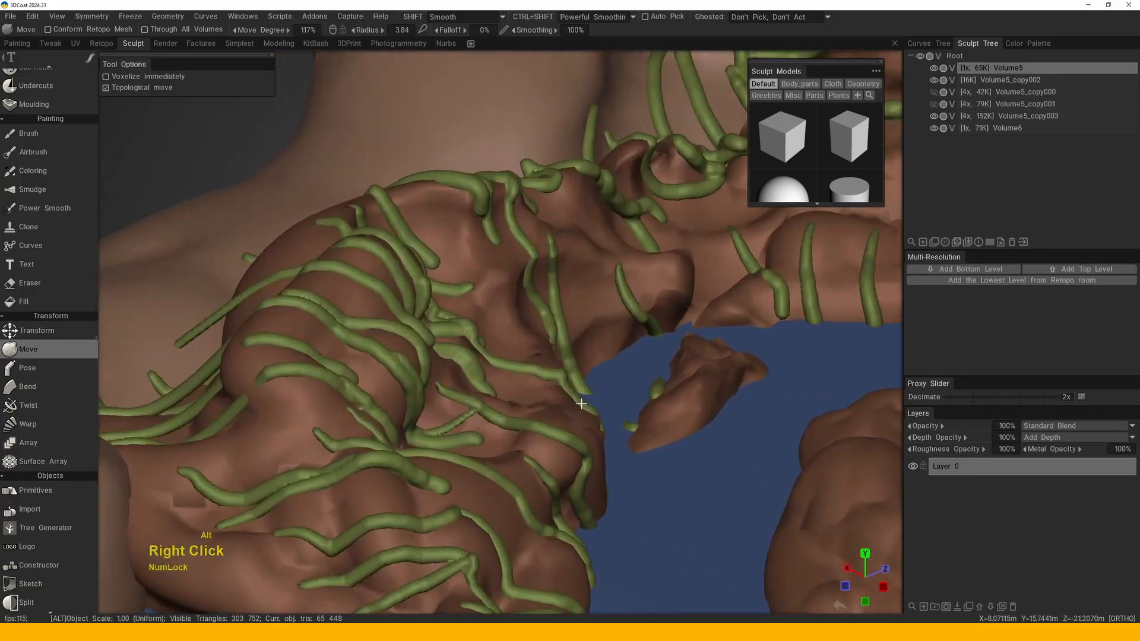
{"action": "mouse_move", "coordinate": [583, 400]}
{"action": "left_mouse_down", "text": "alt"}
{"action": "mouse_move", "coordinate": [446, 293]}
{"action": "mouse_move", "coordinate": [508, 374]}
{"action": "left_mouse_up", "text": "alt"}
{"action": "middle_click_drag", "start_coordinate": [508, 374], "coordinate": [480, 370], "text": "alt"}
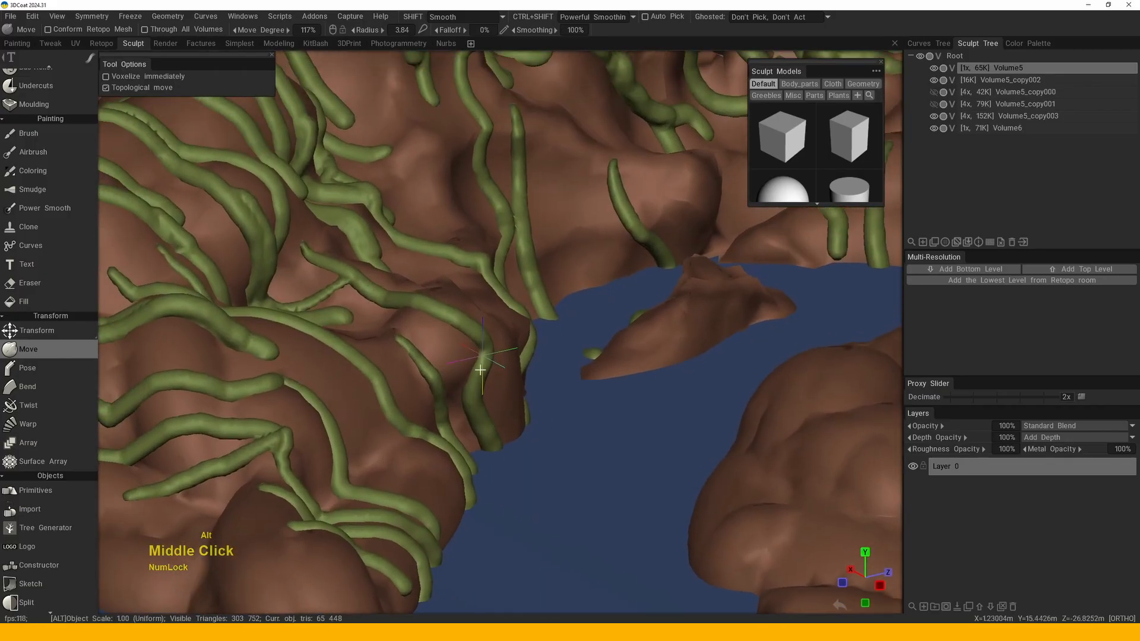
{"action": "mouse_move", "coordinate": [493, 348]}
{"action": "left_mouse_down", "text": "alt"}
{"action": "mouse_move", "coordinate": [509, 382]}
{"action": "mouse_move", "coordinate": [540, 375]}
{"action": "mouse_move", "coordinate": [574, 290]}
{"action": "mouse_move", "coordinate": [472, 361]}
{"action": "mouse_move", "coordinate": [524, 311]}
{"action": "mouse_move", "coordinate": [534, 377]}
{"action": "mouse_move", "coordinate": [636, 316]}
{"action": "left_mouse_up", "text": "alt"}
{"action": "middle_click_drag", "start_coordinate": [636, 316], "coordinate": [414, 323], "text": "alt"}
{"action": "mouse_move", "coordinate": [414, 323]}
{"action": "left_mouse_down", "text": "alt"}
{"action": "mouse_move", "coordinate": [496, 364]}
{"action": "mouse_move", "coordinate": [483, 350]}
{"action": "left_mouse_up", "text": "alt"}
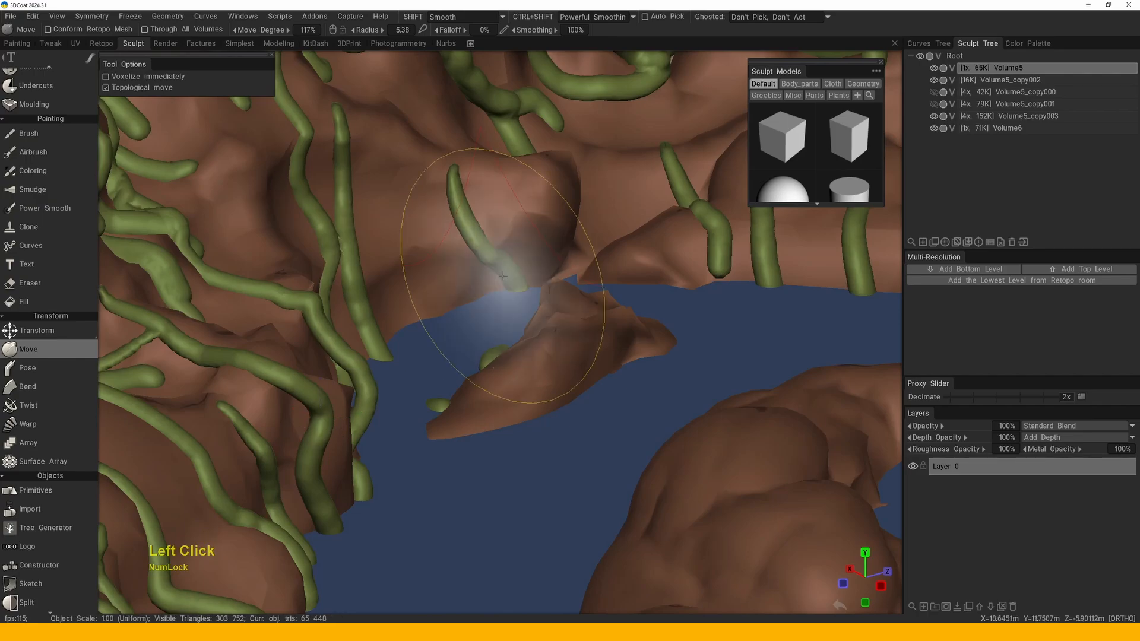
- Switch the viewport to perspective projection and inspect the vine-covered ledge against the whole diorama
{"action": "key", "text": "KP_5"}
{"action": "right_click_drag", "start_coordinate": [497, 280], "coordinate": [491, 299], "text": "alt"}
{"action": "left_click_drag", "start_coordinate": [488, 343], "coordinate": [544, 346]}
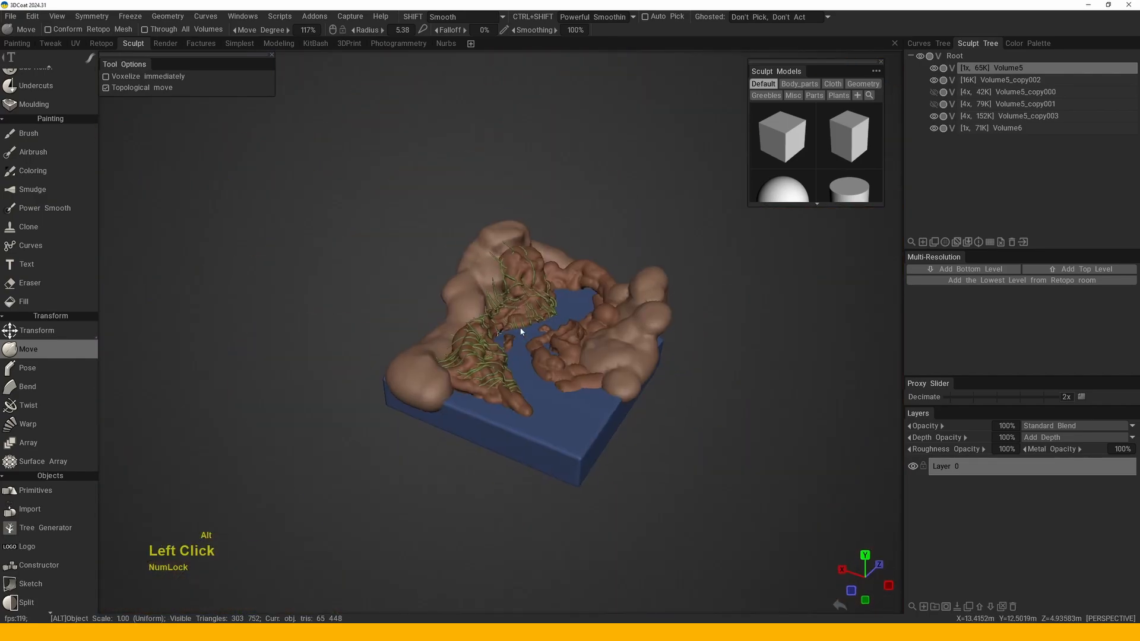
{"action": "right_click_drag", "start_coordinate": [543, 346], "coordinate": [498, 392]}
{"action": "middle_click_drag", "start_coordinate": [499, 392], "coordinate": [567, 360]}
{"action": "left_click_drag", "start_coordinate": [567, 360], "coordinate": [515, 308], "text": "alt"}
{"action": "right_click_drag", "start_coordinate": [514, 308], "coordinate": [507, 382]}
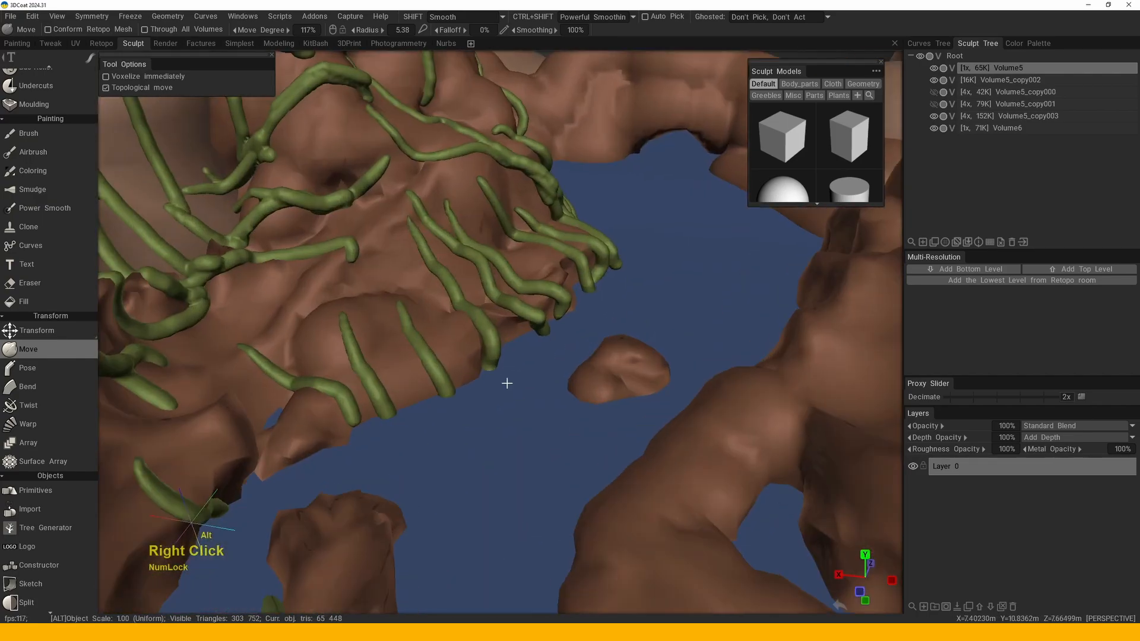
- Reshape the ledge's waterside rock under the short hanging vines, reducing the Move radius to 4.52
{"action": "left_click_drag", "start_coordinate": [453, 344], "coordinate": [475, 368]}
{"action": "double_click", "coordinate": [475, 368], "text": "alt"}
{"action": "right_click_drag", "start_coordinate": [475, 368], "coordinate": [430, 352]}
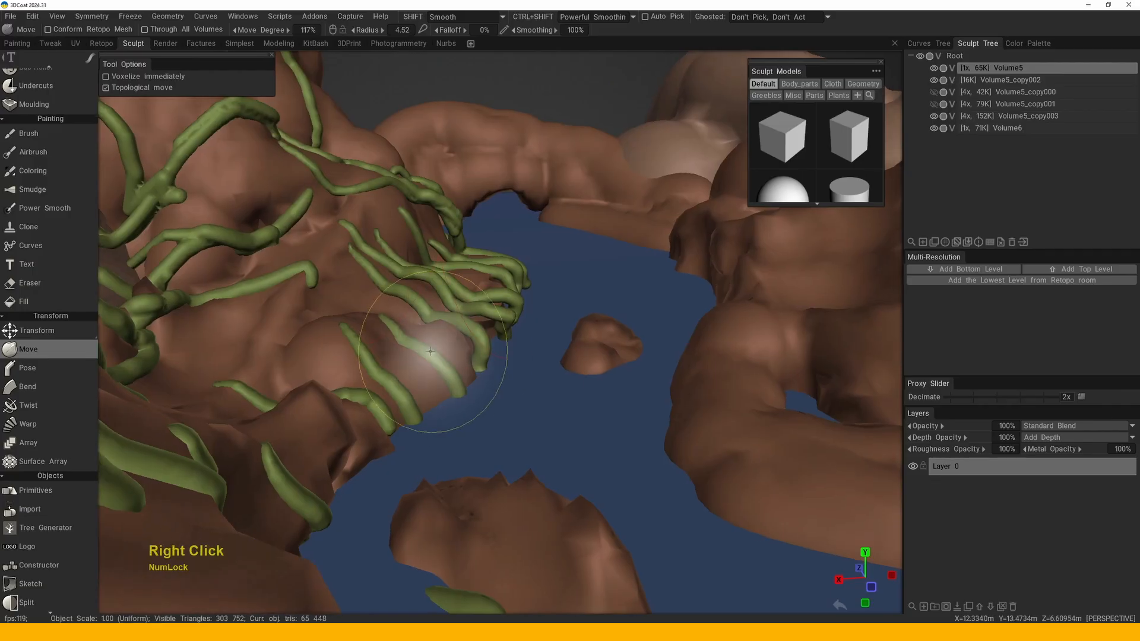
{"action": "left_click_drag", "start_coordinate": [429, 367], "coordinate": [435, 375]}
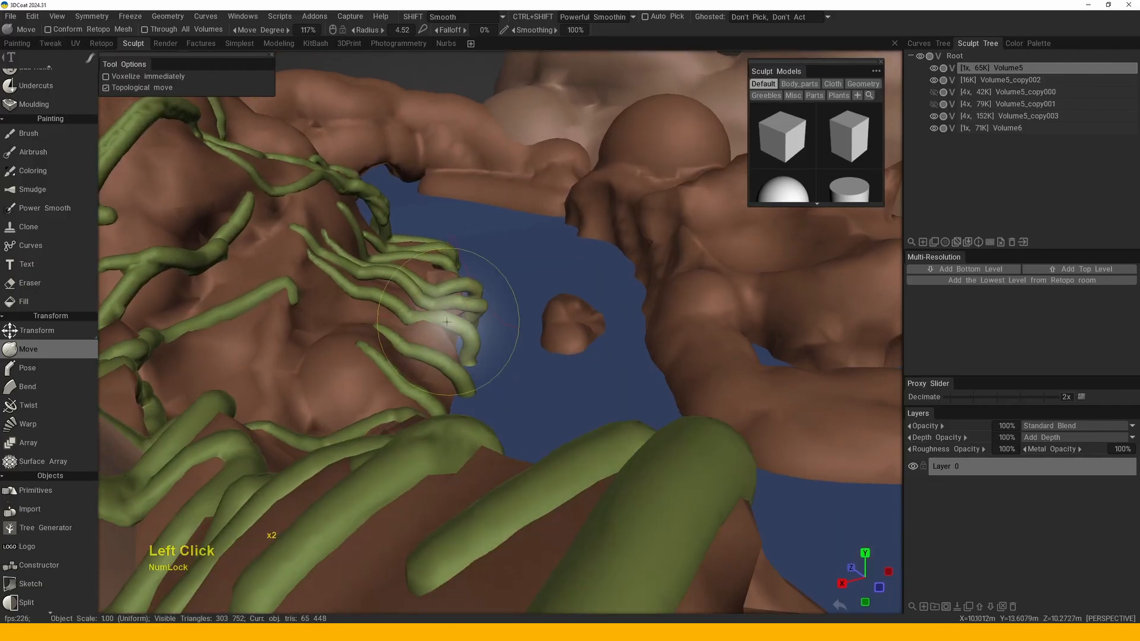
{"action": "mouse_move", "coordinate": [446, 322]}
{"action": "left_mouse_down"}
{"action": "mouse_move", "coordinate": [432, 344]}
{"action": "mouse_move", "coordinate": [480, 351]}
{"action": "mouse_move", "coordinate": [492, 370]}
{"action": "left_mouse_up"}
- Make the vine volume (Volume5_copy003) active for the Sphere tool and hide the water base (Volume6)
{"action": "key", "text": "h"}
{"action": "mouse_move", "coordinate": [531, 379]}
{"action": "left_mouse_down", "text": "alt"}
{"action": "mouse_move", "coordinate": [415, 339]}
{"action": "mouse_move", "coordinate": [558, 333]}
{"action": "mouse_move", "coordinate": [661, 350]}
{"action": "left_mouse_up", "text": "alt"}
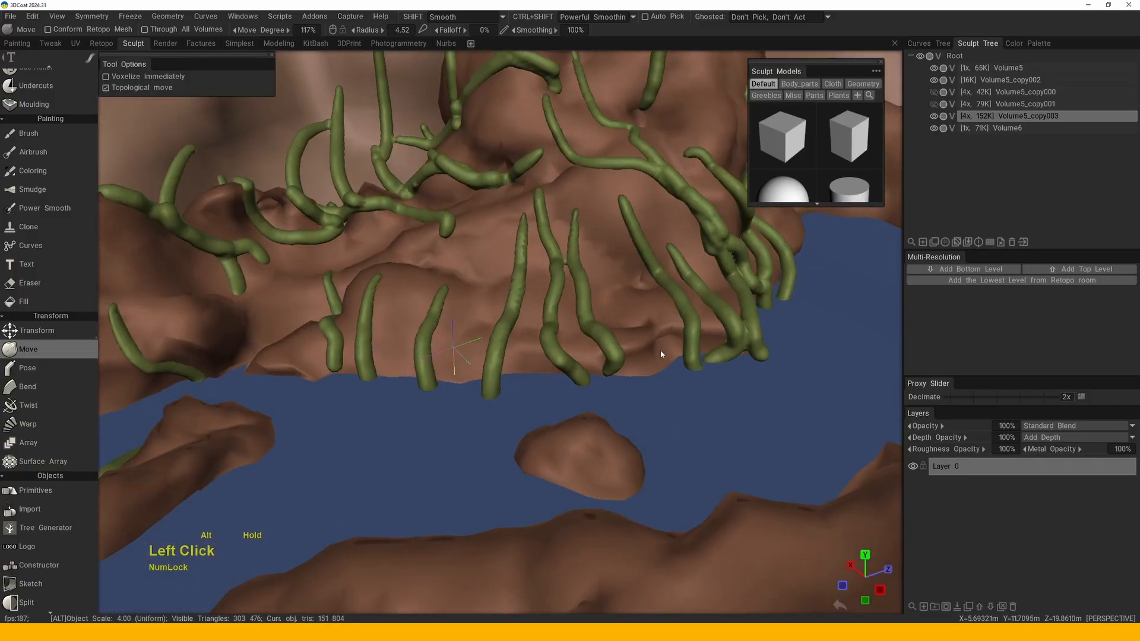
{"action": "middle_click_drag", "start_coordinate": [588, 208], "coordinate": [568, 348], "text": "alt"}
{"action": "scroll", "coordinate": [564, 332], "scroll_direction": "down", "scroll_amount": 4}
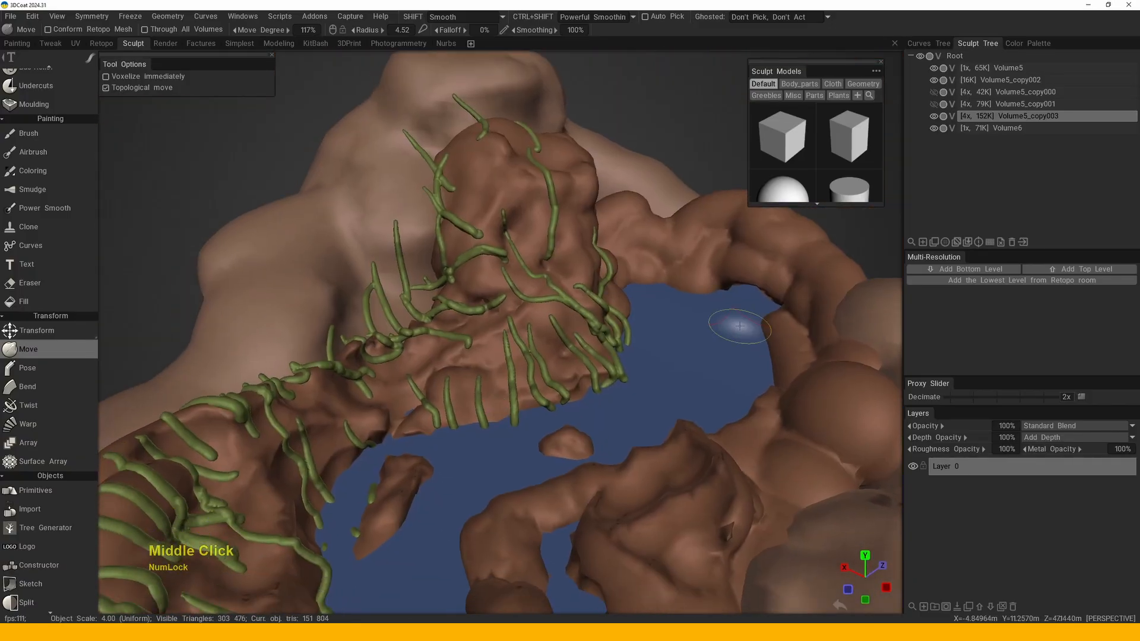
{"action": "left_click", "coordinate": [934, 128]}
{"action": "left_click_drag", "start_coordinate": [600, 330], "coordinate": [530, 337]}
{"action": "middle_click_drag", "start_coordinate": [530, 337], "coordinate": [498, 239]}
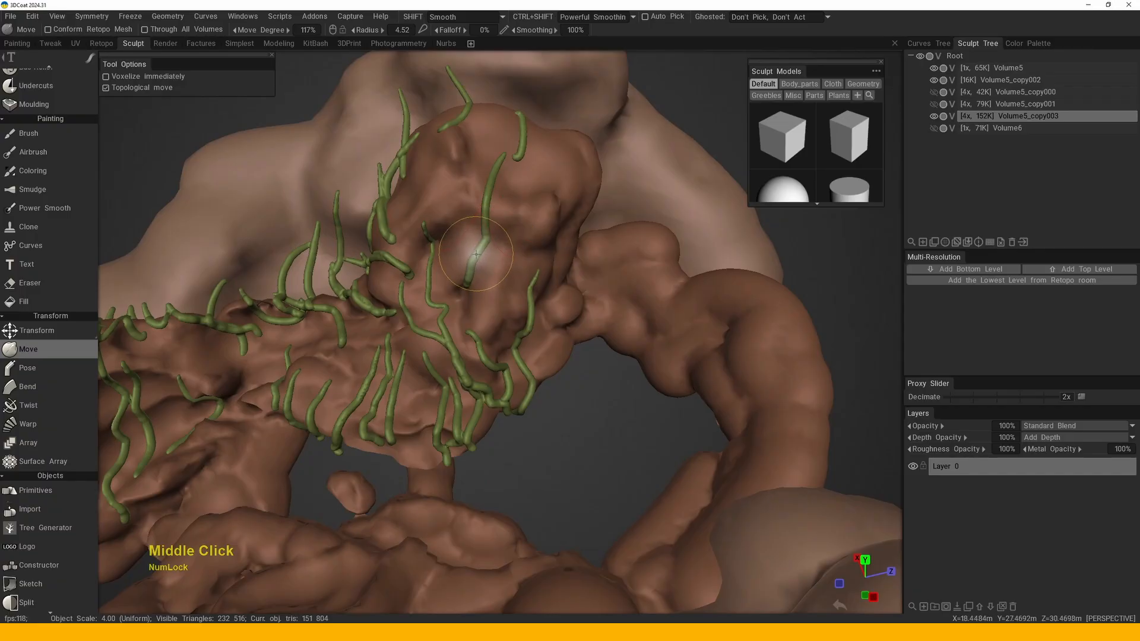
{"action": "key", "text": "space"}
{"action": "left_click", "coordinate": [486, 154]}
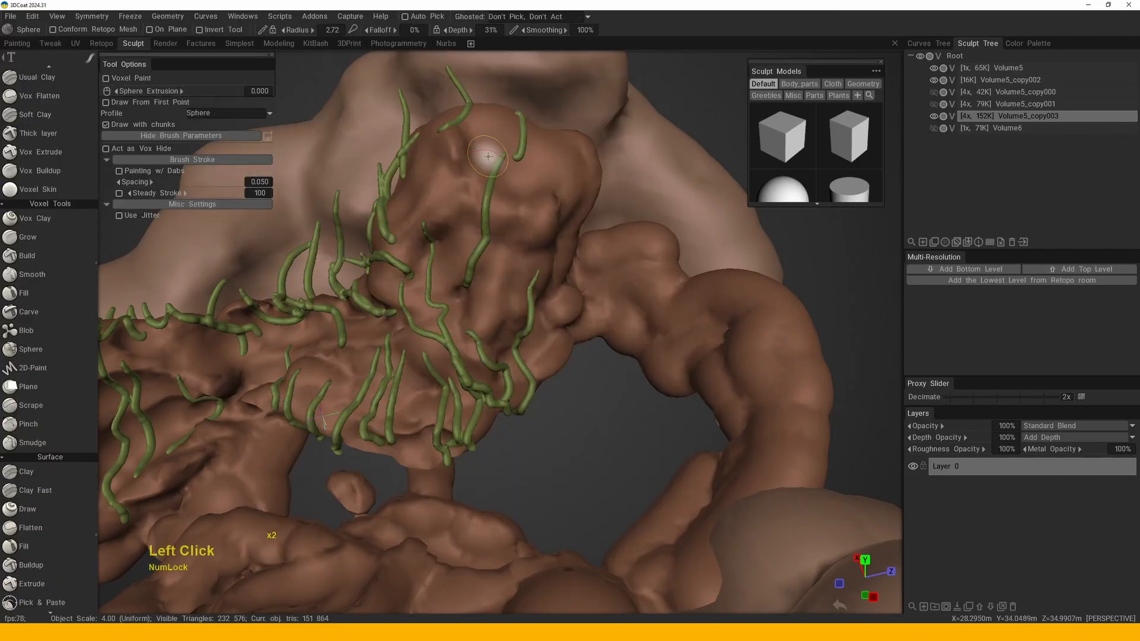
- Draw vines over the rock bulges where the arch meets the central rock, using a Sphere radius of 0.874 and 46% depth
{"action": "middle_click_drag", "start_coordinate": [483, 153], "coordinate": [509, 310]}
{"action": "left_click_drag", "start_coordinate": [509, 311], "coordinate": [451, 285]}
{"action": "right_click", "coordinate": [434, 284]}
{"action": "left_click_drag", "start_coordinate": [372, 226], "coordinate": [401, 277]}
{"action": "right_click_drag", "start_coordinate": [418, 240], "coordinate": [404, 239]}
{"action": "left_click_drag", "start_coordinate": [402, 207], "coordinate": [445, 309]}
{"action": "mouse_move", "coordinate": [324, 231]}
{"action": "left_mouse_down", "text": "alt"}
{"action": "mouse_move", "coordinate": [381, 222]}
{"action": "mouse_move", "coordinate": [493, 303]}
{"action": "left_mouse_up", "text": "alt"}
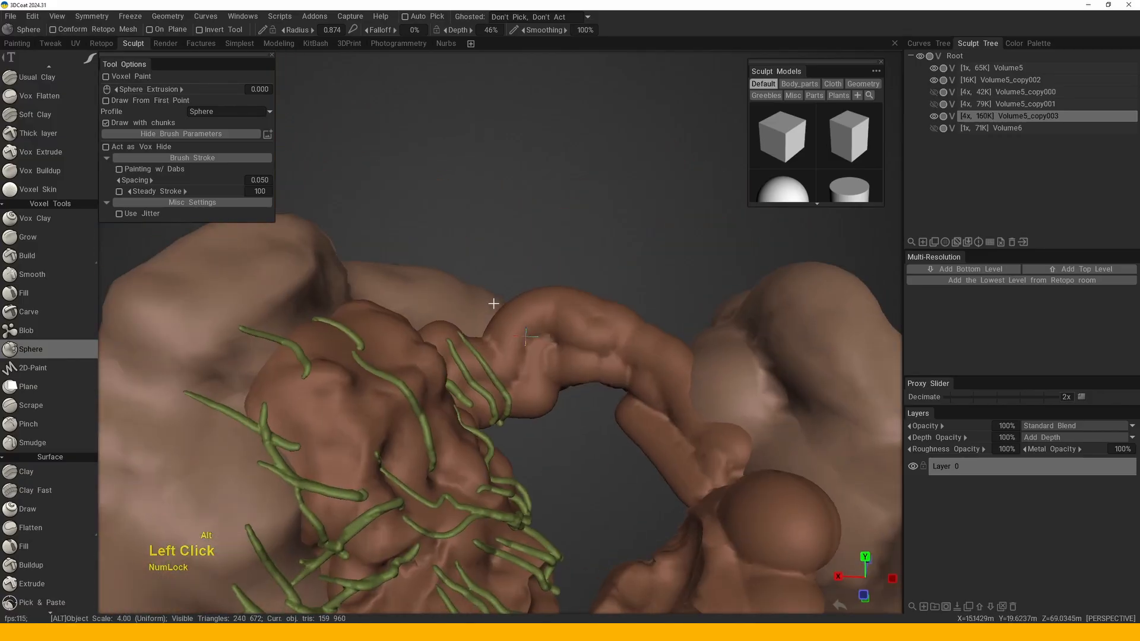
- Draw a row of vines hanging over the rock arch, continuing along it to the round boulder
{"action": "mouse_move", "coordinate": [528, 381]}
{"action": "left_mouse_down"}
{"action": "mouse_move", "coordinate": [541, 412]}
{"action": "mouse_move", "coordinate": [517, 326]}
{"action": "left_mouse_up"}
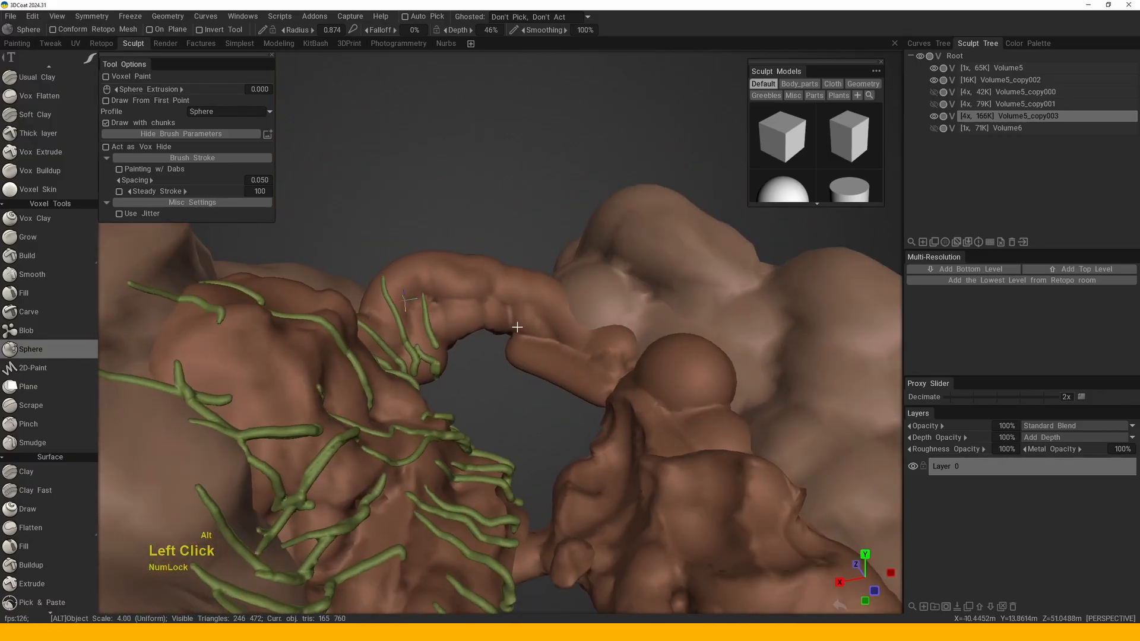
{"action": "mouse_move", "coordinate": [451, 282]}
{"action": "left_mouse_down"}
{"action": "mouse_move", "coordinate": [461, 340]}
{"action": "mouse_move", "coordinate": [478, 338]}
{"action": "left_mouse_up"}
{"action": "left_click_drag", "start_coordinate": [502, 298], "coordinate": [493, 327]}
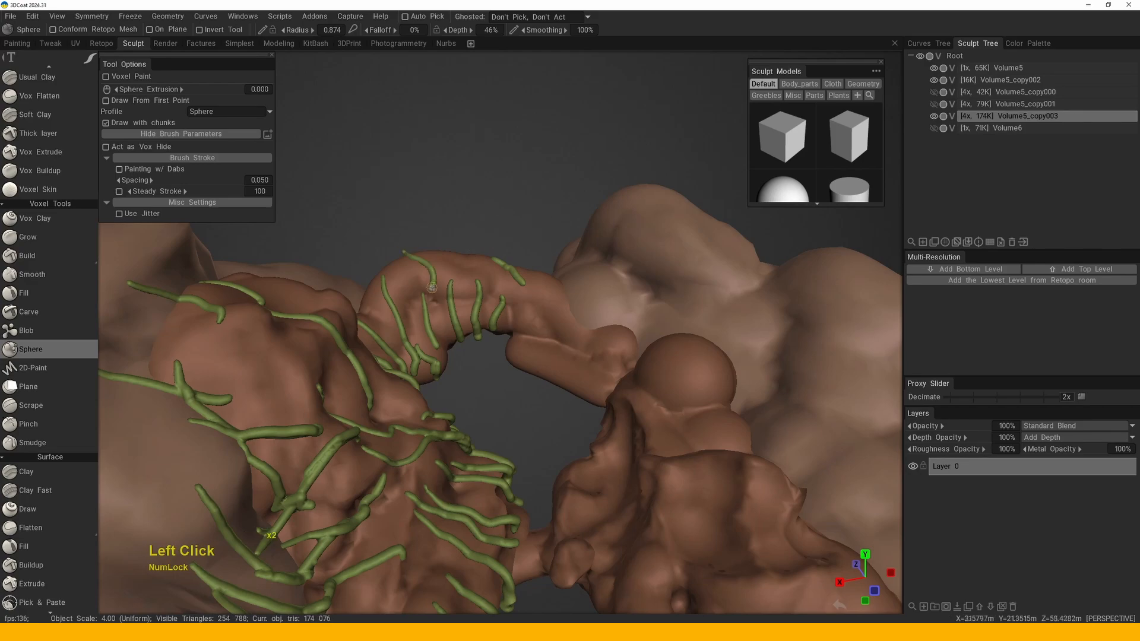
{"action": "left_click_drag", "start_coordinate": [460, 221], "coordinate": [445, 295]}
{"action": "left_click_drag", "start_coordinate": [457, 224], "coordinate": [457, 221]}
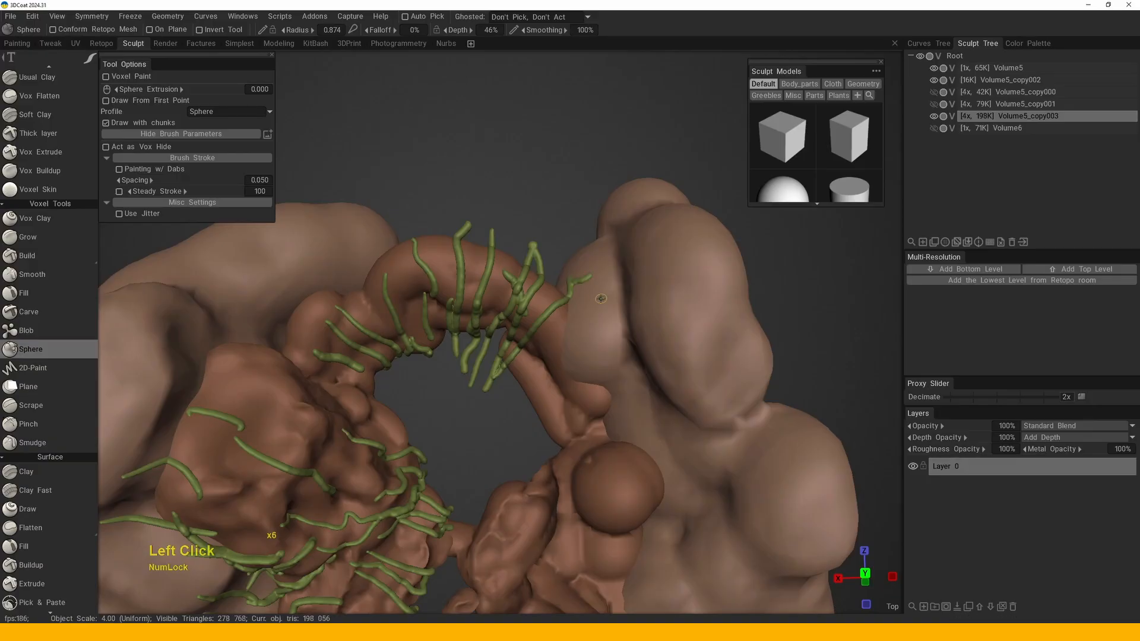
{"action": "mouse_move", "coordinate": [475, 404]}
{"action": "left_mouse_down"}
{"action": "mouse_move", "coordinate": [627, 322]}
{"action": "mouse_move", "coordinate": [579, 362]}
{"action": "left_mouse_up"}
{"action": "mouse_move", "coordinate": [554, 207]}
{"action": "left_mouse_down"}
{"action": "mouse_move", "coordinate": [531, 239]}
{"action": "mouse_move", "coordinate": [513, 359]}
{"action": "mouse_move", "coordinate": [544, 422]}
{"action": "left_mouse_up"}
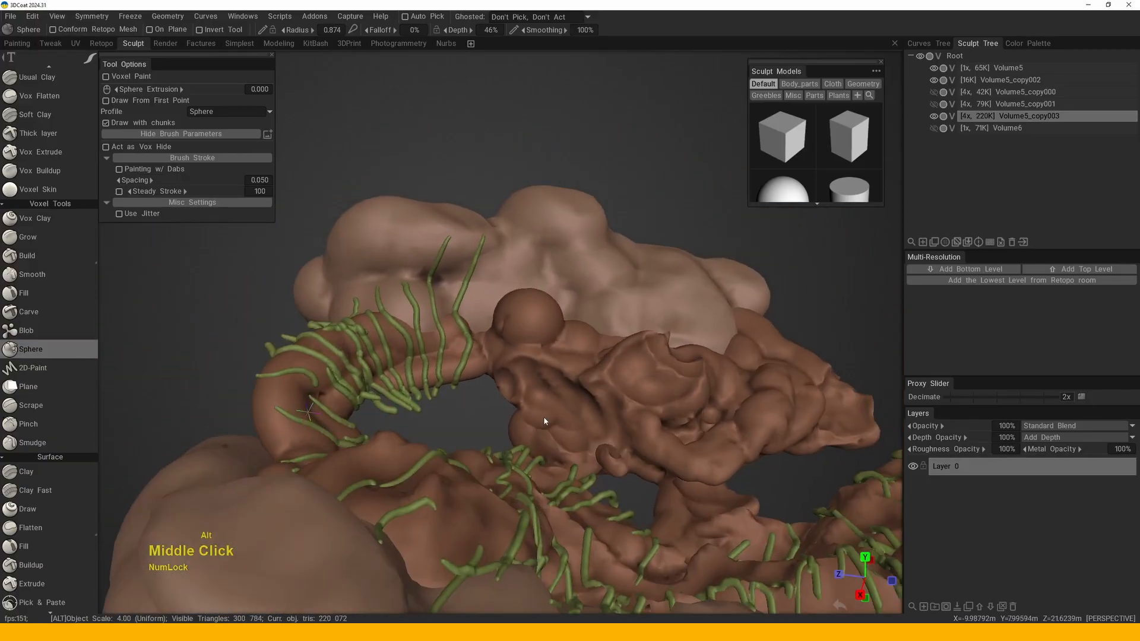
- Draw long hanging vines over the round boulder and the craggy rocks on the opposite bank
{"action": "middle_click_drag", "start_coordinate": [545, 422], "coordinate": [500, 370]}
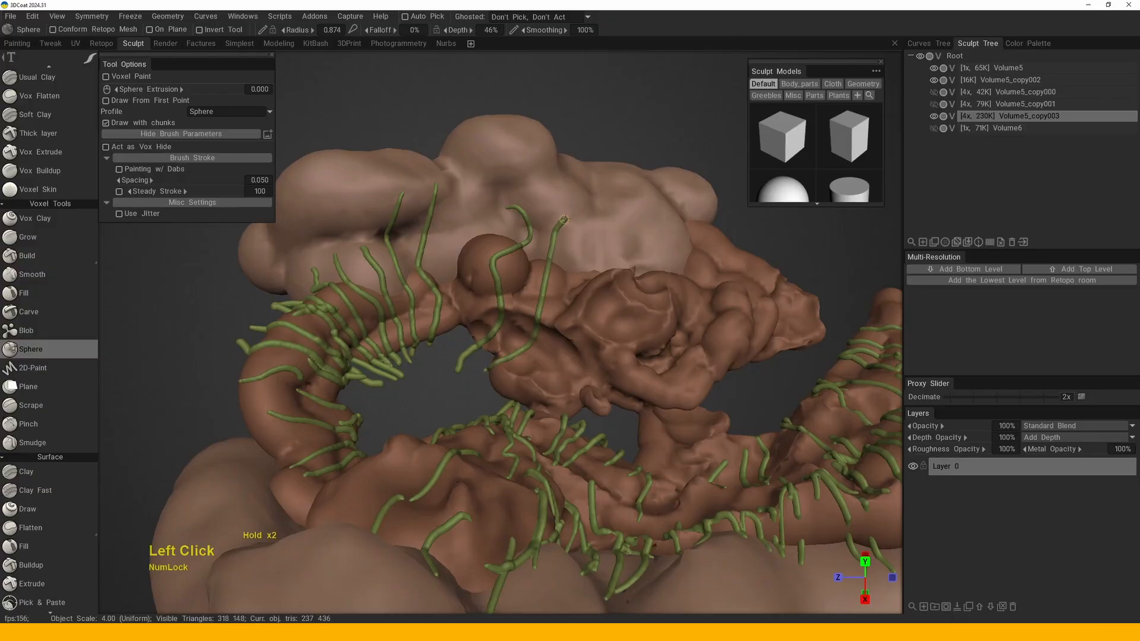
{"action": "middle_click_drag", "start_coordinate": [497, 386], "coordinate": [595, 228]}
{"action": "left_click", "coordinate": [595, 229]}
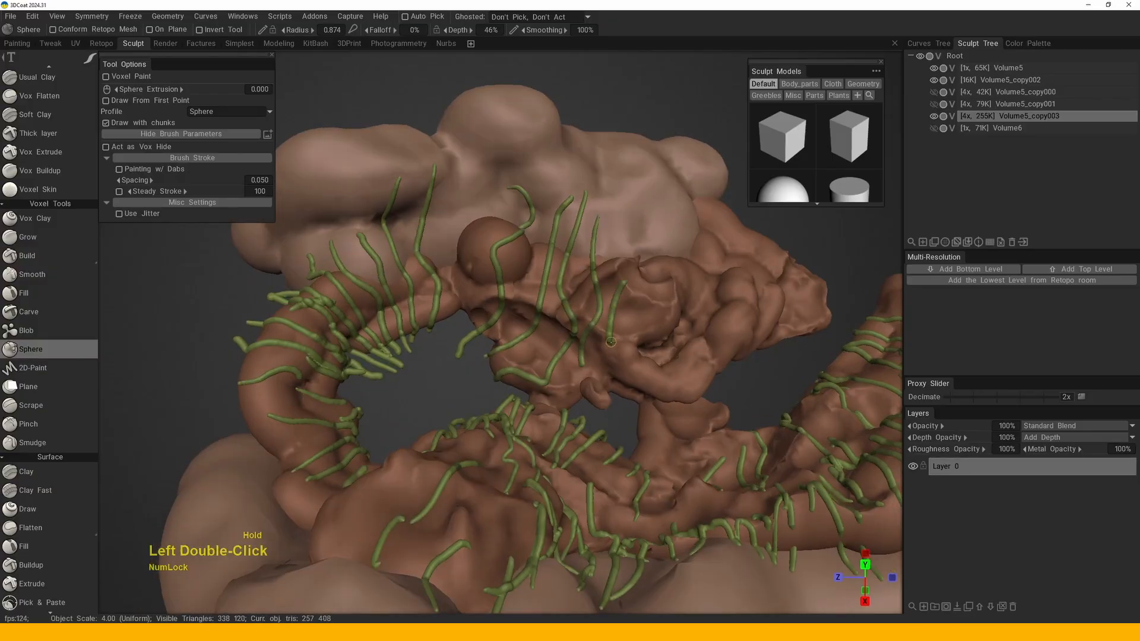
{"action": "left_click", "coordinate": [689, 356]}
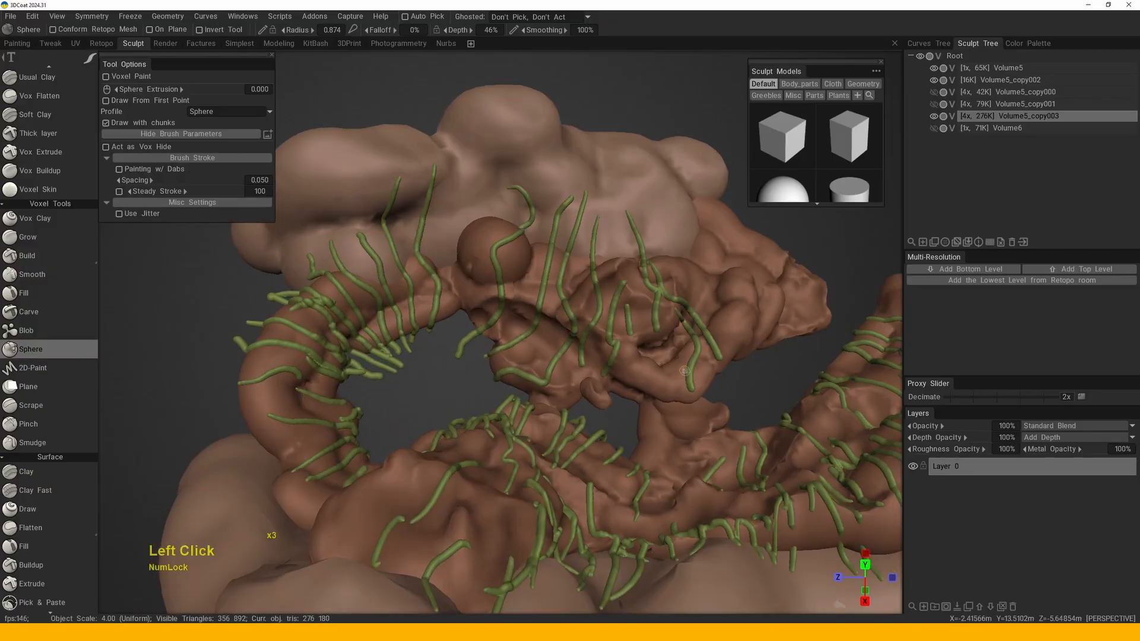
{"action": "double_click", "coordinate": [653, 380]}
- Cover the far end of the opposite bank's rocks with branching vines that hang over the edge
{"action": "right_click_drag", "start_coordinate": [653, 380], "coordinate": [451, 333], "text": "alt"}
{"action": "left_click_drag", "start_coordinate": [508, 258], "coordinate": [439, 354]}
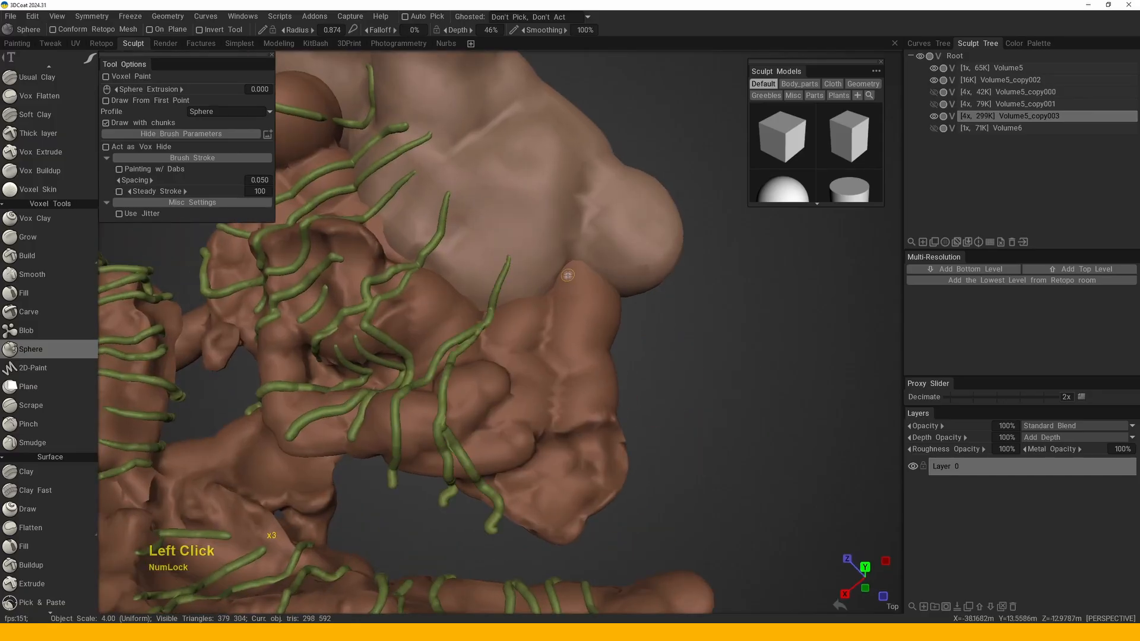
{"action": "left_click_drag", "start_coordinate": [600, 517], "coordinate": [548, 304]}
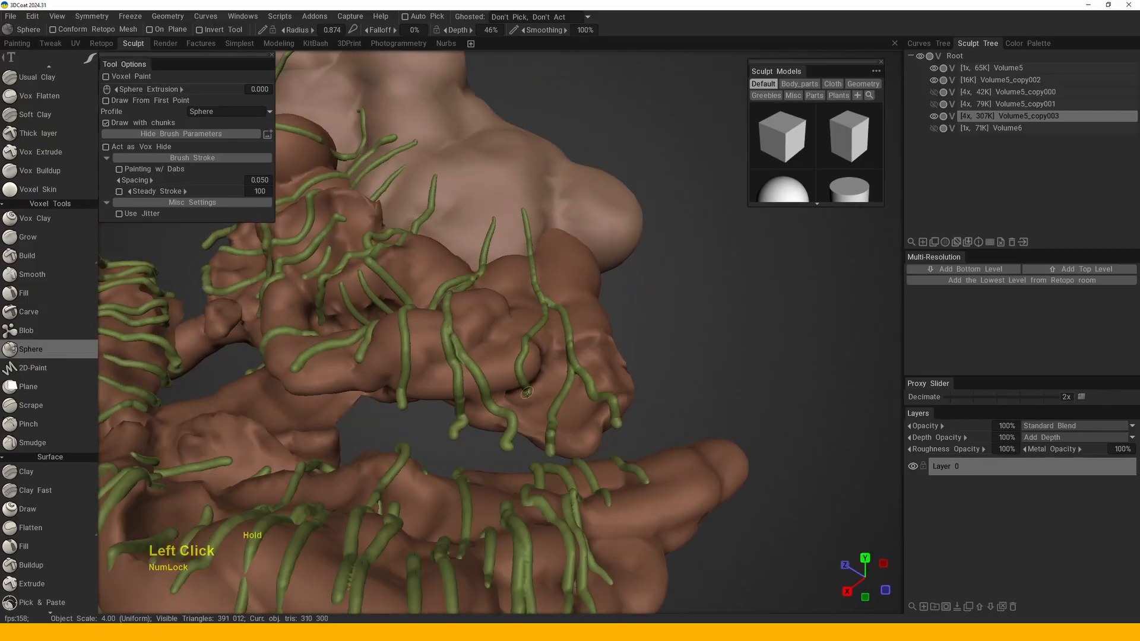
{"action": "left_click_drag", "start_coordinate": [527, 392], "coordinate": [540, 412]}
{"action": "mouse_move", "coordinate": [540, 412]}
{"action": "right_mouse_down", "text": "alt"}
{"action": "mouse_move", "coordinate": [535, 344]}
{"action": "mouse_move", "coordinate": [537, 362]}
{"action": "right_mouse_up", "text": "alt"}
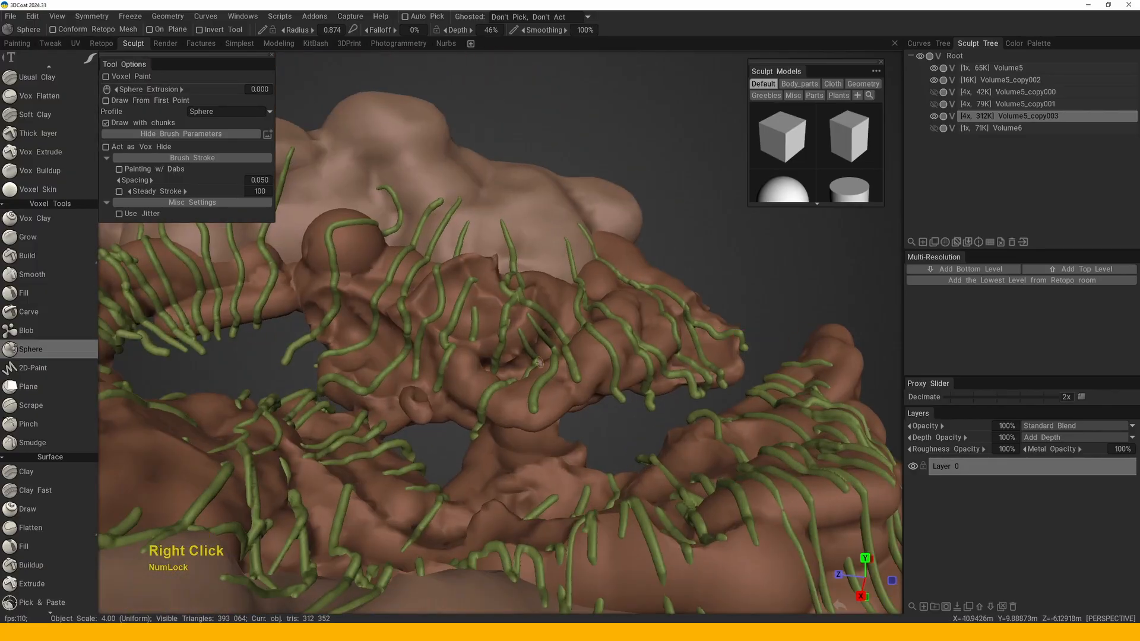
- Show the water base and the tree volumes again (Volume6, Volume5_copy001 and Volume5_copy000)
{"action": "left_click_drag", "start_coordinate": [538, 362], "coordinate": [574, 298], "text": "alt"}
{"action": "right_click_drag", "start_coordinate": [574, 299], "coordinate": [612, 285]}
{"action": "left_click", "coordinate": [934, 104]}
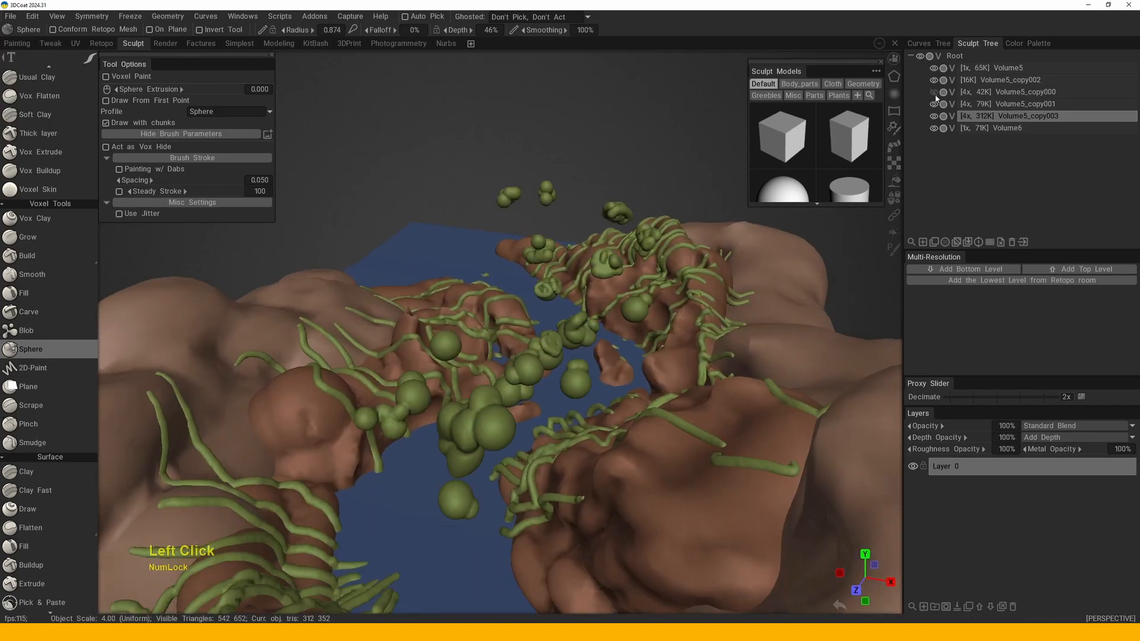
{"action": "left_click", "coordinate": [934, 92]}
- Examine the complete diorama from several sides with its rocks, vines, trees and water visible
{"action": "left_click_drag", "start_coordinate": [522, 297], "coordinate": [576, 305], "text": "alt"}
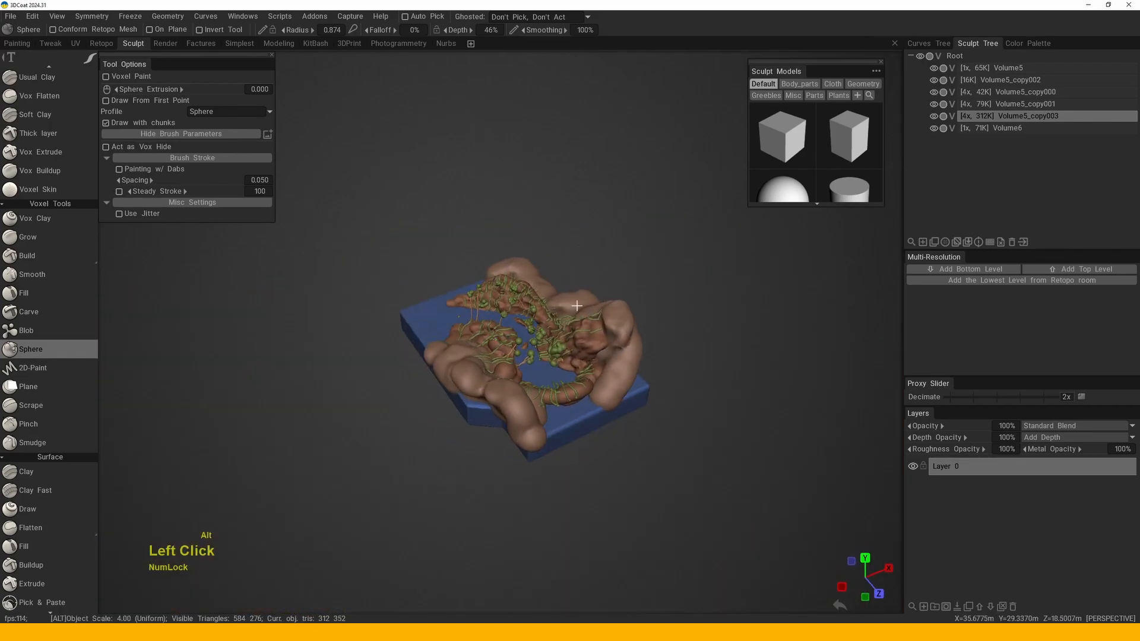
{"action": "middle_click_drag", "start_coordinate": [577, 306], "coordinate": [584, 306], "text": "alt"}
{"action": "left_click_drag", "start_coordinate": [585, 306], "coordinate": [592, 308], "text": "alt"}
{"action": "middle_click_drag", "start_coordinate": [593, 307], "coordinate": [599, 309], "text": "alt"}
{"action": "mouse_move", "coordinate": [599, 309]}
{"action": "left_mouse_down", "text": "alt"}
{"action": "mouse_move", "coordinate": [609, 309]}
{"action": "mouse_move", "coordinate": [522, 301]}
{"action": "left_mouse_up", "text": "alt"}
{"action": "middle_click_drag", "start_coordinate": [522, 300], "coordinate": [641, 298], "text": "alt"}
{"action": "mouse_move", "coordinate": [641, 297]}
{"action": "left_mouse_down", "text": "alt"}
{"action": "mouse_move", "coordinate": [655, 293]}
{"action": "mouse_move", "coordinate": [643, 283]}
{"action": "left_mouse_up", "text": "alt"}
- Examine the river channel at water level, following it between the trees and hanging vines to the rock arch
{"action": "right_click_drag", "start_coordinate": [643, 282], "coordinate": [631, 306]}
{"action": "mouse_move", "coordinate": [631, 305]}
{"action": "left_mouse_down"}
{"action": "mouse_move", "coordinate": [516, 407]}
{"action": "mouse_move", "coordinate": [486, 381]}
{"action": "left_mouse_up"}
{"action": "right_click_drag", "start_coordinate": [486, 381], "coordinate": [534, 408]}
{"action": "left_click_drag", "start_coordinate": [535, 408], "coordinate": [511, 392]}
{"action": "right_click_drag", "start_coordinate": [510, 392], "coordinate": [504, 385], "text": "alt"}
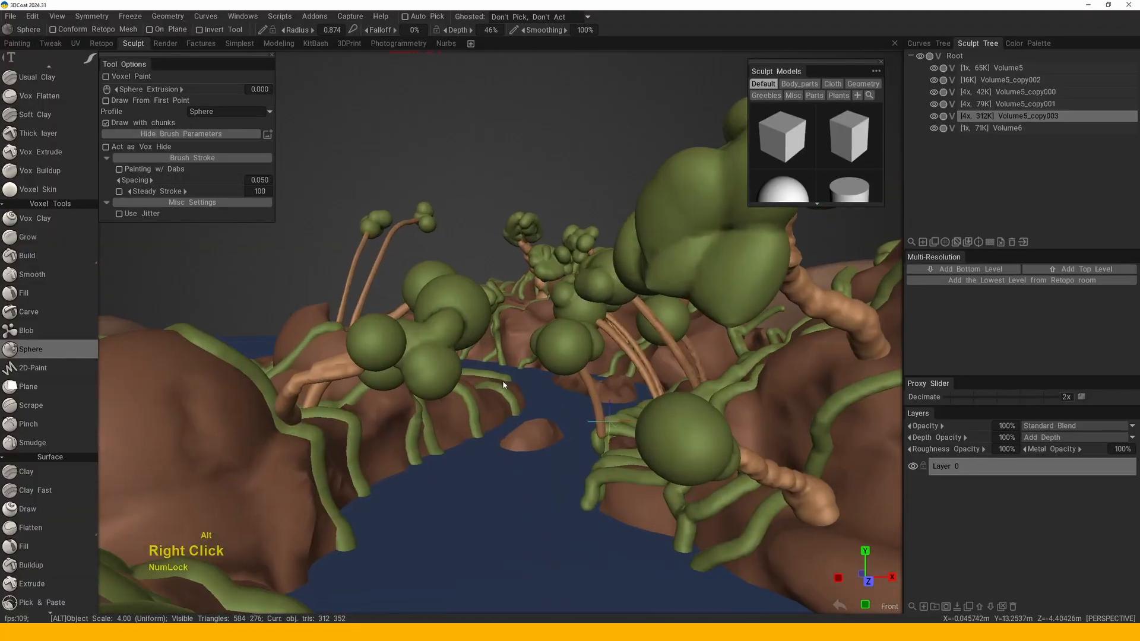
{"action": "left_click_drag", "start_coordinate": [503, 385], "coordinate": [510, 375]}
{"action": "right_click_drag", "start_coordinate": [510, 375], "coordinate": [512, 360]}
{"action": "left_click_drag", "start_coordinate": [512, 360], "coordinate": [515, 347]}
{"action": "right_click_drag", "start_coordinate": [515, 347], "coordinate": [517, 336], "text": "alt"}
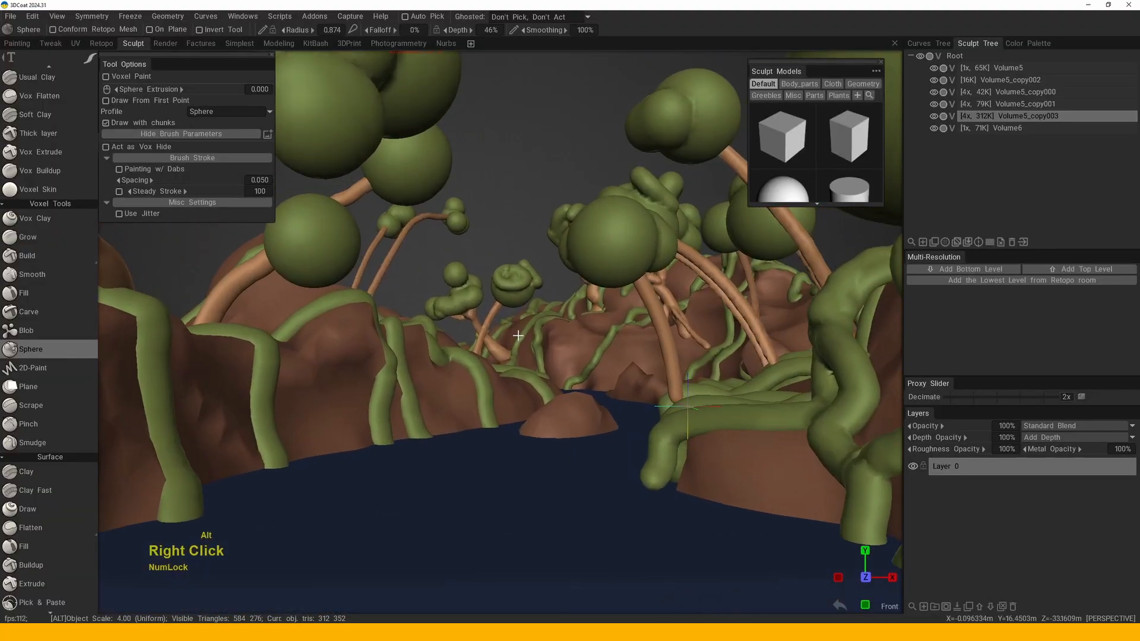
{"action": "left_click_drag", "start_coordinate": [518, 335], "coordinate": [534, 340]}
{"action": "right_click_drag", "start_coordinate": [535, 339], "coordinate": [527, 352], "text": "alt"}
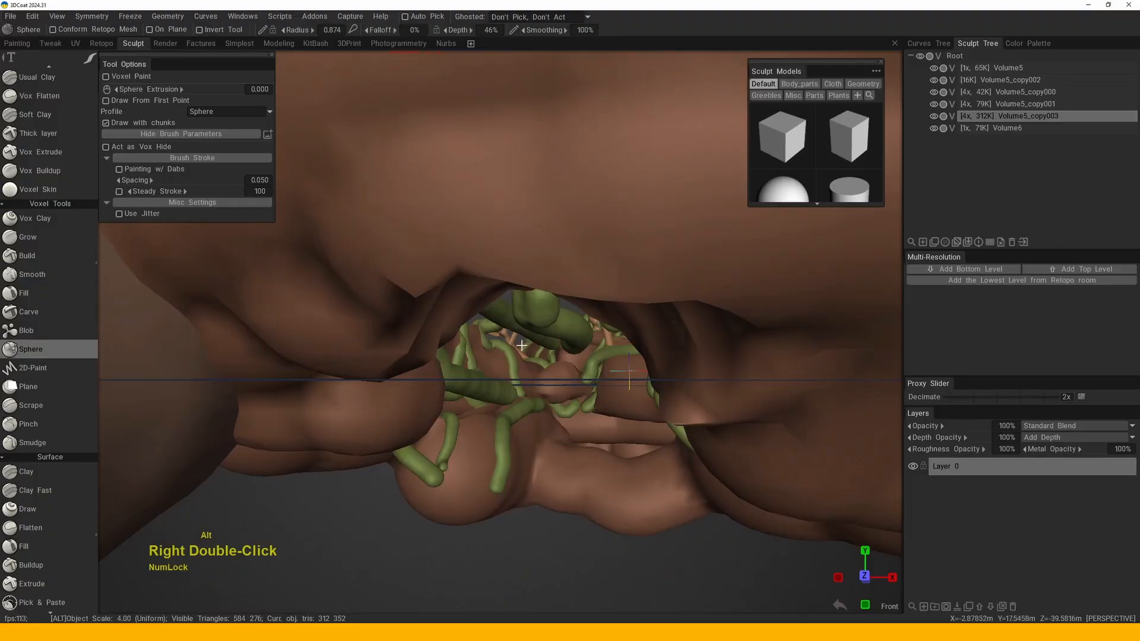
- Raise the roof of the rock arch's low opening on Volume5 with the Move tool
{"action": "right_click", "coordinate": [521, 345]}
{"action": "mouse_move", "coordinate": [521, 345]}
{"action": "middle_mouse_down"}
{"action": "mouse_move", "coordinate": [519, 387]}
{"action": "mouse_move", "coordinate": [556, 351]}
{"action": "middle_mouse_up"}
{"action": "key", "text": "h"}
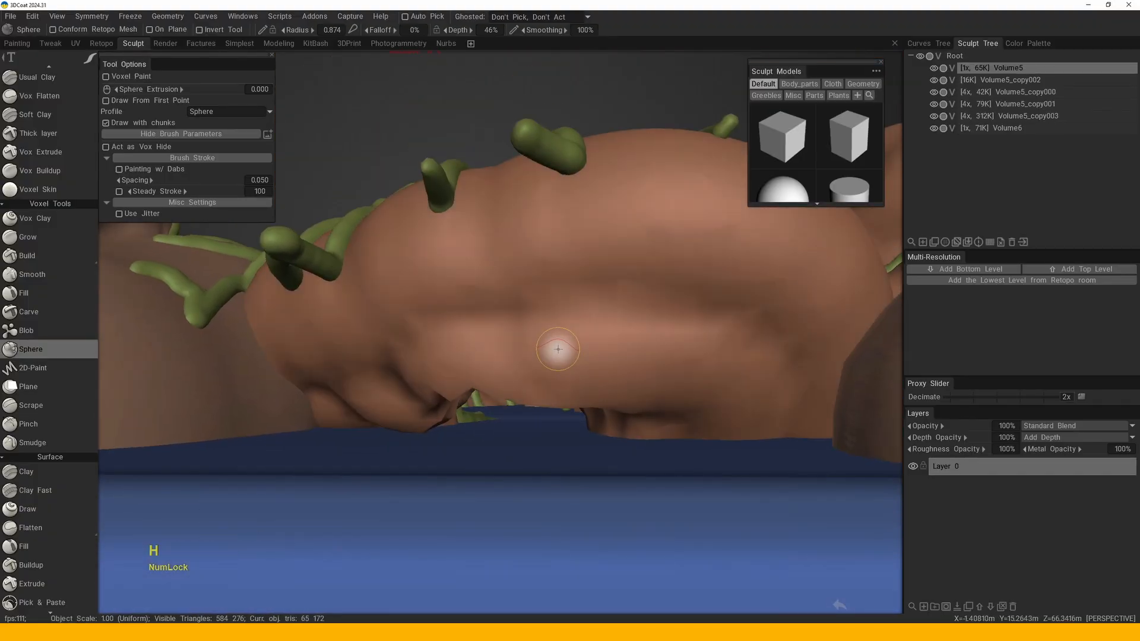
{"action": "key", "text": "space"}
{"action": "left_click", "coordinate": [535, 374]}
{"action": "mouse_move", "coordinate": [535, 377]}
{"action": "left_mouse_down"}
{"action": "mouse_move", "coordinate": [536, 363]}
{"action": "mouse_move", "coordinate": [570, 386]}
{"action": "left_mouse_up"}
{"action": "right_click_drag", "start_coordinate": [570, 386], "coordinate": [604, 389]}
{"action": "mouse_move", "coordinate": [604, 388]}
{"action": "left_mouse_down"}
{"action": "mouse_move", "coordinate": [585, 378]}
{"action": "mouse_move", "coordinate": [611, 359]}
{"action": "left_mouse_up"}
{"action": "right_click_drag", "start_coordinate": [611, 360], "coordinate": [630, 360]}
{"action": "mouse_move", "coordinate": [623, 360]}
{"action": "left_mouse_down"}
{"action": "mouse_move", "coordinate": [671, 322]}
{"action": "mouse_move", "coordinate": [605, 343]}
{"action": "mouse_move", "coordinate": [606, 328]}
{"action": "left_mouse_up"}
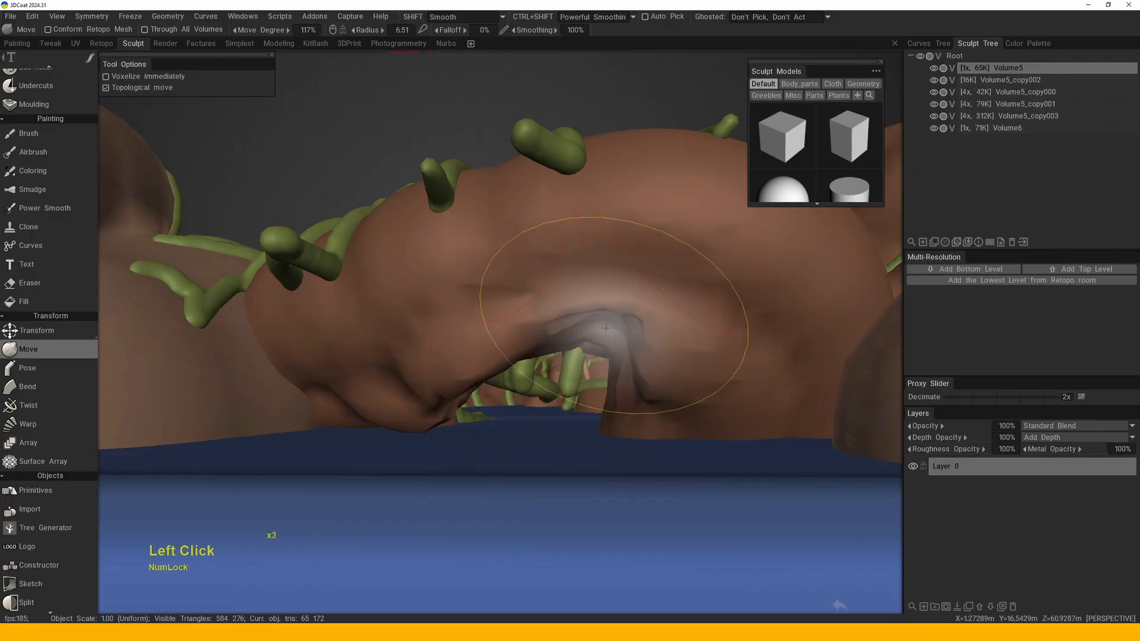
- Pull the arch's foot down to the water and widen the opening beside it
{"action": "mouse_move", "coordinate": [410, 386]}
{"action": "left_mouse_down"}
{"action": "mouse_move", "coordinate": [407, 374]}
{"action": "mouse_move", "coordinate": [422, 417]}
{"action": "left_mouse_up"}
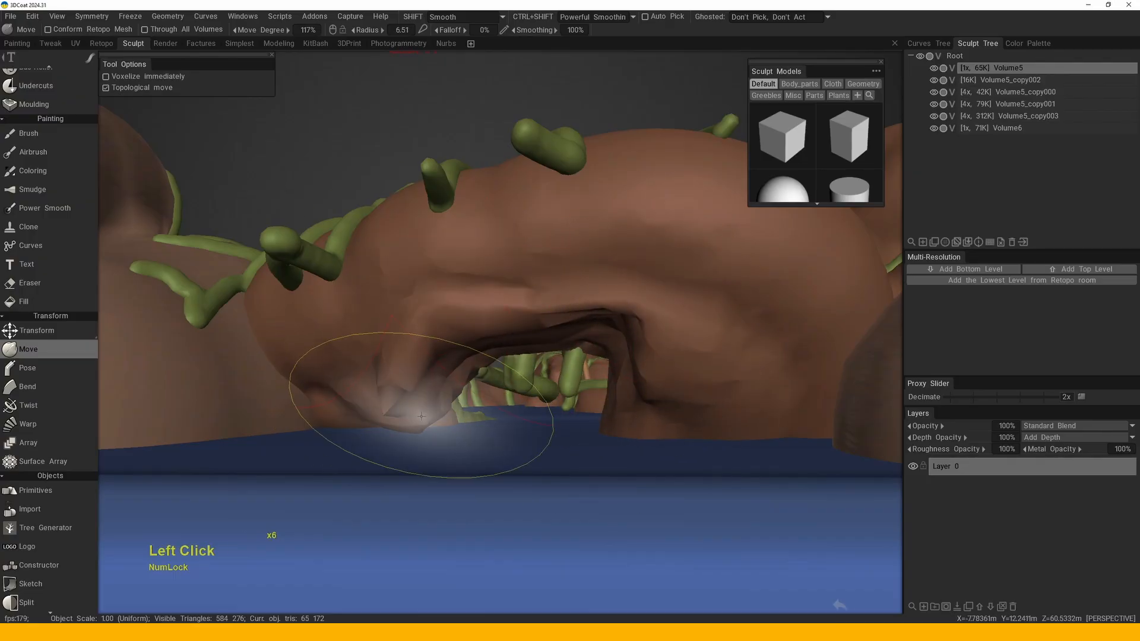
{"action": "right_click_drag", "start_coordinate": [422, 417], "coordinate": [394, 403]}
{"action": "mouse_move", "coordinate": [395, 404]}
{"action": "left_mouse_down"}
{"action": "mouse_move", "coordinate": [285, 404]}
{"action": "mouse_move", "coordinate": [344, 322]}
{"action": "mouse_move", "coordinate": [592, 400]}
{"action": "mouse_move", "coordinate": [509, 254]}
{"action": "mouse_move", "coordinate": [585, 305]}
{"action": "left_mouse_up"}
{"action": "key", "text": "Return"}
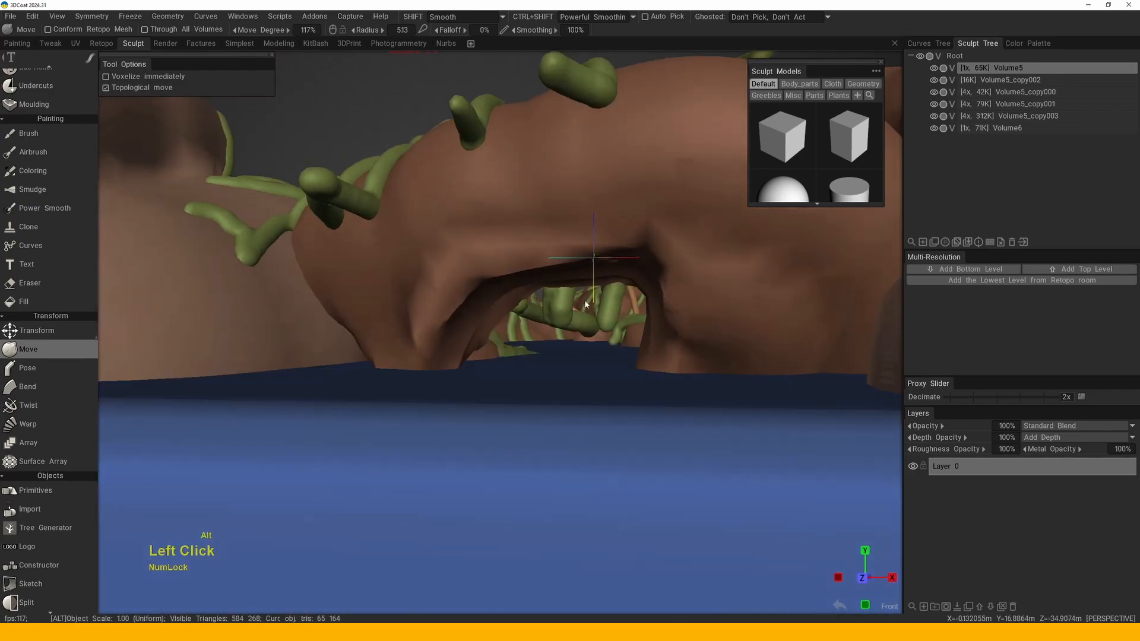
- Reshape the underside of the arch around its other foot, working from the outer side
{"action": "middle_click_drag", "start_coordinate": [585, 305], "coordinate": [558, 331], "text": "alt"}
{"action": "left_click_drag", "start_coordinate": [559, 330], "coordinate": [565, 376], "text": "alt"}
{"action": "right_click_drag", "start_coordinate": [565, 377], "coordinate": [589, 357], "text": "alt"}
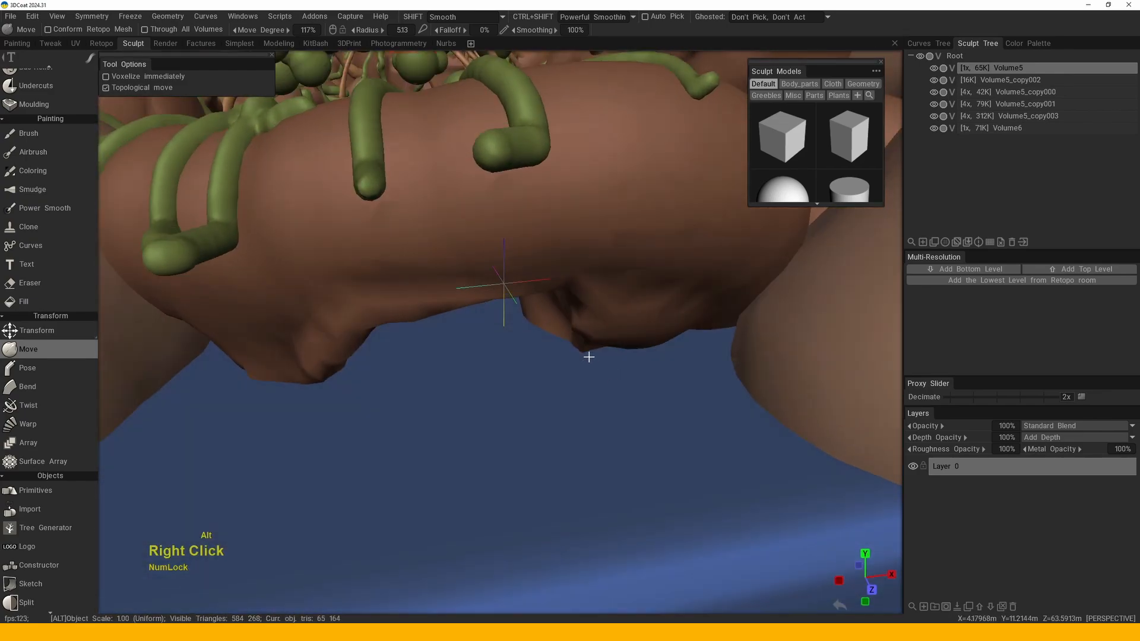
{"action": "left_click", "coordinate": [612, 344]}
{"action": "key", "text": "f"}
{"action": "right_click_drag", "start_coordinate": [665, 323], "coordinate": [694, 326]}
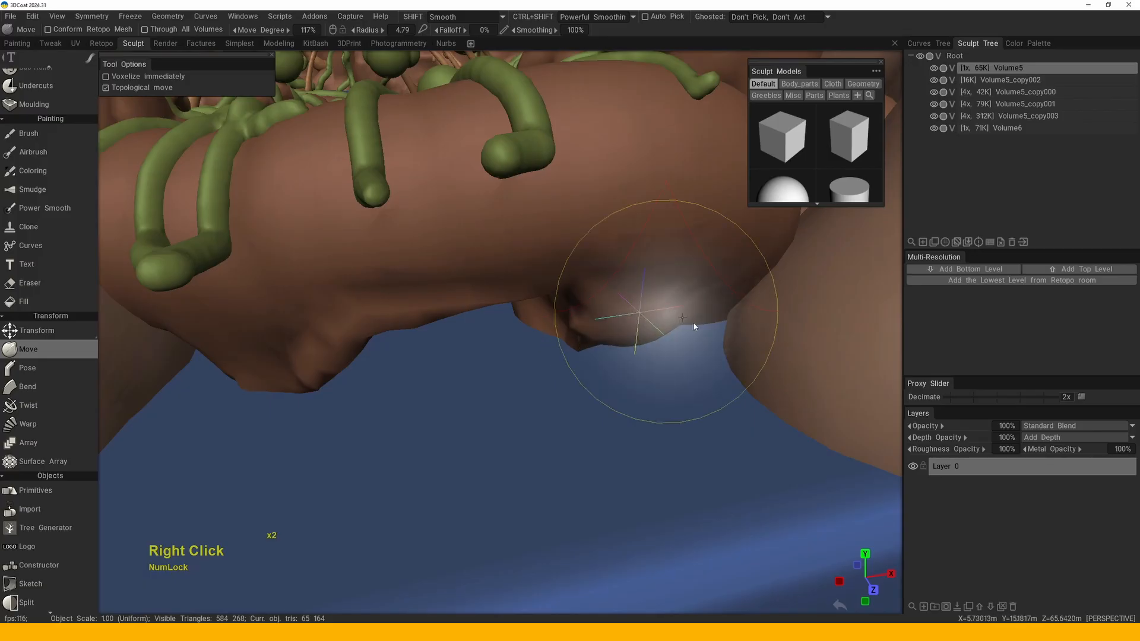
{"action": "mouse_move", "coordinate": [693, 326]}
{"action": "left_mouse_down"}
{"action": "mouse_move", "coordinate": [700, 380]}
{"action": "mouse_move", "coordinate": [725, 380]}
{"action": "mouse_move", "coordinate": [690, 345]}
{"action": "mouse_move", "coordinate": [632, 341]}
{"action": "left_mouse_up"}
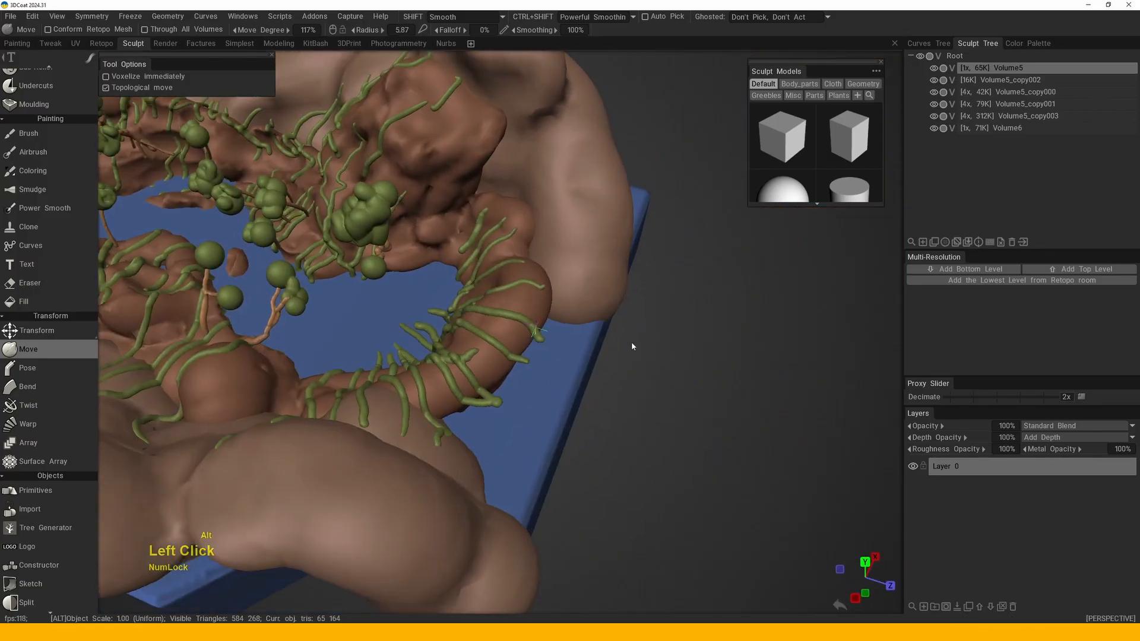
- Refine the curve of the arch ridge and its inner edge with larger Move strokes
{"action": "right_click_drag", "start_coordinate": [632, 347], "coordinate": [585, 374], "text": "alt"}
{"action": "left_click_drag", "start_coordinate": [584, 374], "coordinate": [565, 392]}
{"action": "mouse_move", "coordinate": [564, 392]}
{"action": "right_mouse_down", "text": "alt"}
{"action": "mouse_move", "coordinate": [501, 357]}
{"action": "mouse_move", "coordinate": [562, 323]}
{"action": "right_mouse_up", "text": "alt"}
{"action": "mouse_move", "coordinate": [562, 324]}
{"action": "left_mouse_down", "text": "alt"}
{"action": "mouse_move", "coordinate": [483, 349]}
{"action": "mouse_move", "coordinate": [428, 348]}
{"action": "left_mouse_up", "text": "alt"}
{"action": "mouse_move", "coordinate": [451, 386]}
{"action": "left_mouse_down", "text": "alt"}
{"action": "mouse_move", "coordinate": [490, 376]}
{"action": "mouse_move", "coordinate": [500, 385]}
{"action": "left_mouse_up", "text": "alt"}
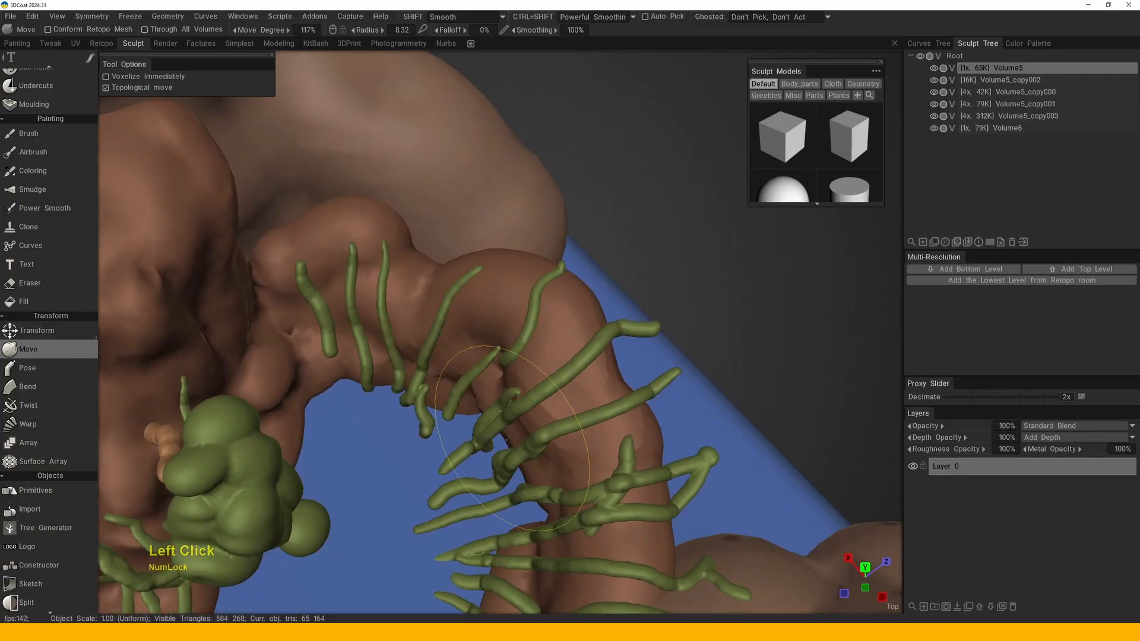
{"action": "left_click_drag", "start_coordinate": [505, 439], "coordinate": [542, 376], "text": "alt"}
{"action": "middle_click_drag", "start_coordinate": [542, 376], "coordinate": [522, 326], "text": "alt"}
{"action": "right_click_drag", "start_coordinate": [522, 327], "coordinate": [534, 262], "text": "alt"}
{"action": "key", "text": "Return"}
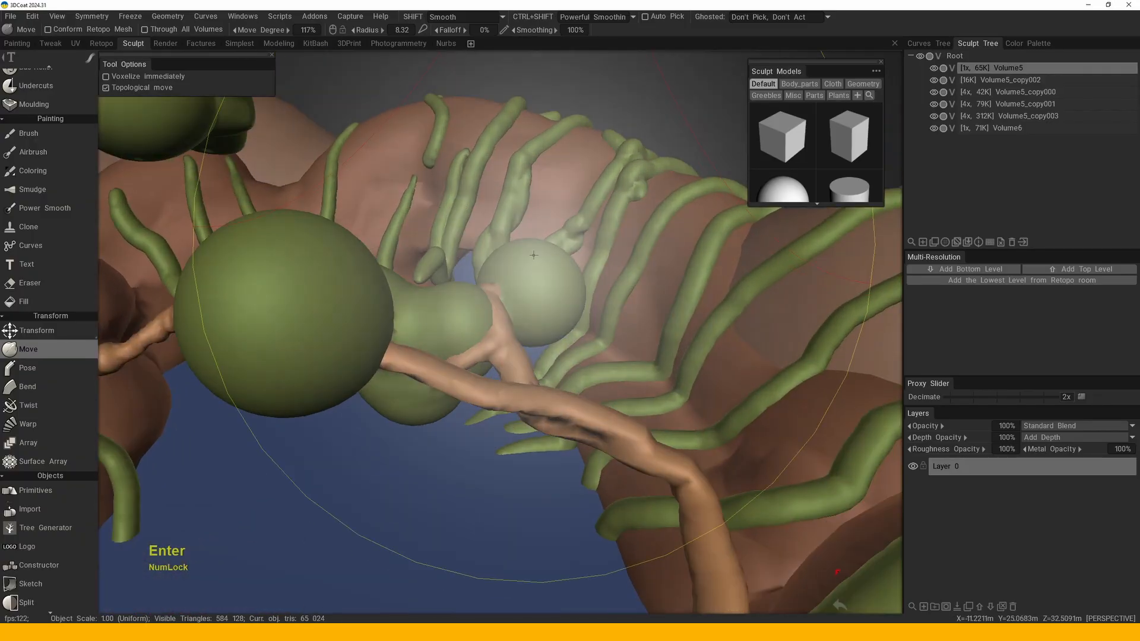
- Reshape the arch's inner face and the rock beside its opening, as seen from the river
{"action": "left_click_drag", "start_coordinate": [533, 255], "coordinate": [475, 297], "text": "alt"}
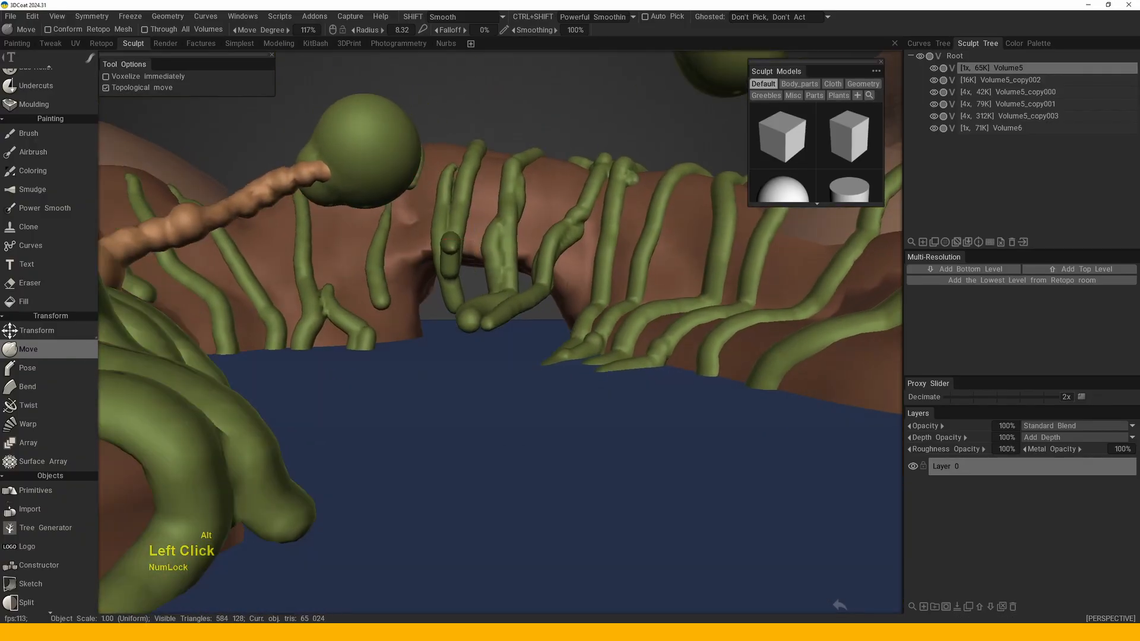
{"action": "mouse_move", "coordinate": [392, 371]}
{"action": "left_mouse_down"}
{"action": "mouse_move", "coordinate": [382, 380]}
{"action": "mouse_move", "coordinate": [369, 356]}
{"action": "mouse_move", "coordinate": [325, 332]}
{"action": "mouse_move", "coordinate": [347, 303]}
{"action": "left_mouse_up"}
{"action": "right_click_drag", "start_coordinate": [346, 303], "coordinate": [332, 303]}
{"action": "left_click_drag", "start_coordinate": [402, 285], "coordinate": [386, 279], "text": "alt"}
{"action": "middle_click_drag", "start_coordinate": [385, 279], "coordinate": [385, 318], "text": "alt"}
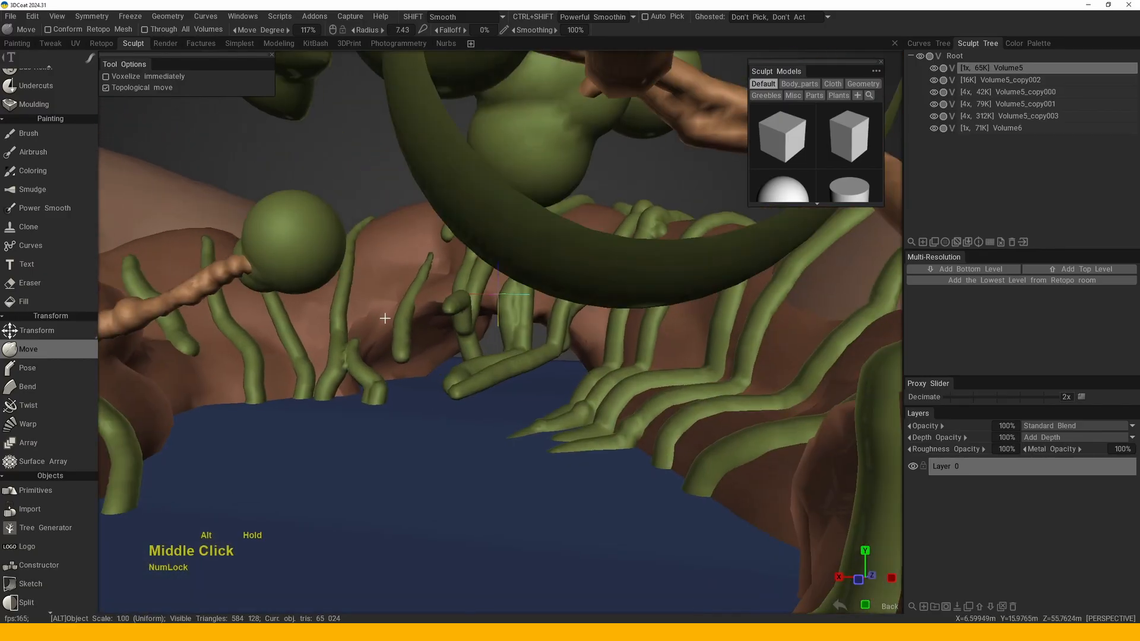
{"action": "right_click_drag", "start_coordinate": [414, 337], "coordinate": [387, 329]}
{"action": "mouse_move", "coordinate": [420, 350]}
{"action": "left_mouse_down"}
{"action": "mouse_move", "coordinate": [426, 303]}
{"action": "mouse_move", "coordinate": [446, 273]}
{"action": "mouse_move", "coordinate": [424, 243]}
{"action": "left_mouse_up"}
{"action": "right_click_drag", "start_coordinate": [475, 196], "coordinate": [507, 178]}
{"action": "left_click_drag", "start_coordinate": [501, 190], "coordinate": [487, 205]}
{"action": "key", "text": "Return"}
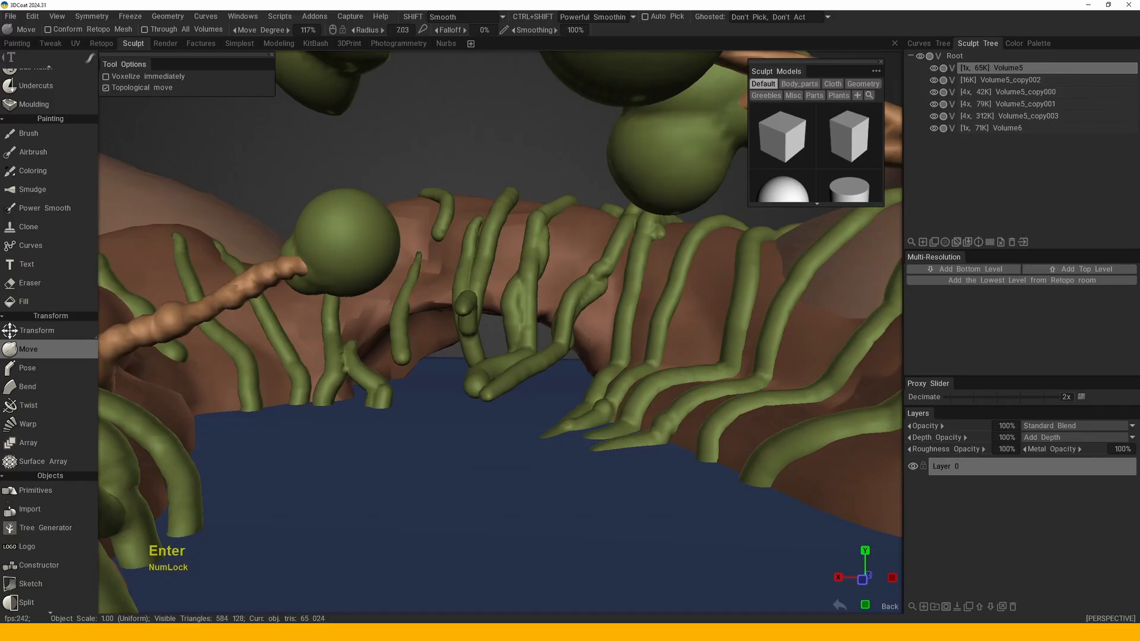
- Examine the whole diorama from above and from several sides with the reshaped arch
{"action": "middle_click_drag", "start_coordinate": [521, 337], "coordinate": [545, 311], "text": "alt"}
{"action": "mouse_move", "coordinate": [544, 310]}
{"action": "left_mouse_down", "text": "alt"}
{"action": "mouse_move", "coordinate": [479, 290]}
{"action": "mouse_move", "coordinate": [488, 350]}
{"action": "left_mouse_up", "text": "alt"}
{"action": "middle_click_drag", "start_coordinate": [488, 350], "coordinate": [499, 331], "text": "alt"}
{"action": "right_click_drag", "start_coordinate": [499, 331], "coordinate": [547, 297], "text": "alt"}
{"action": "middle_click_drag", "start_coordinate": [546, 296], "coordinate": [570, 275], "text": "alt"}
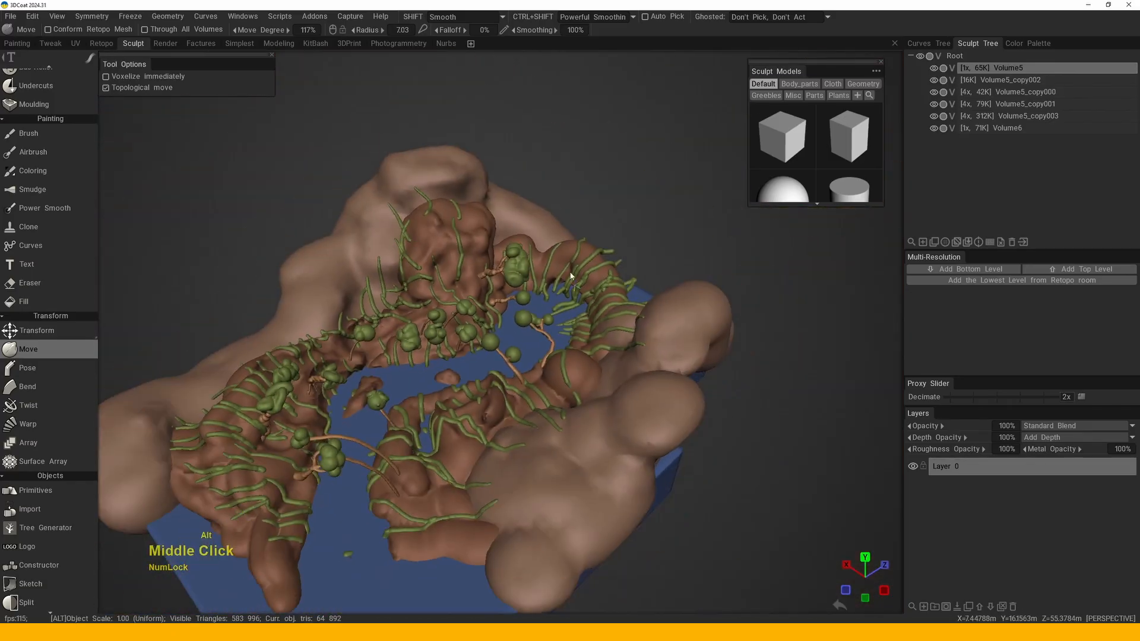
{"action": "right_click_drag", "start_coordinate": [570, 275], "coordinate": [552, 297], "text": "alt"}
{"action": "left_click_drag", "start_coordinate": [552, 297], "coordinate": [533, 323], "text": "alt"}
{"action": "mouse_move", "coordinate": [533, 324]}
{"action": "middle_mouse_down", "text": "alt"}
{"action": "mouse_move", "coordinate": [514, 335]}
{"action": "mouse_move", "coordinate": [515, 320]}
{"action": "middle_mouse_up", "text": "alt"}
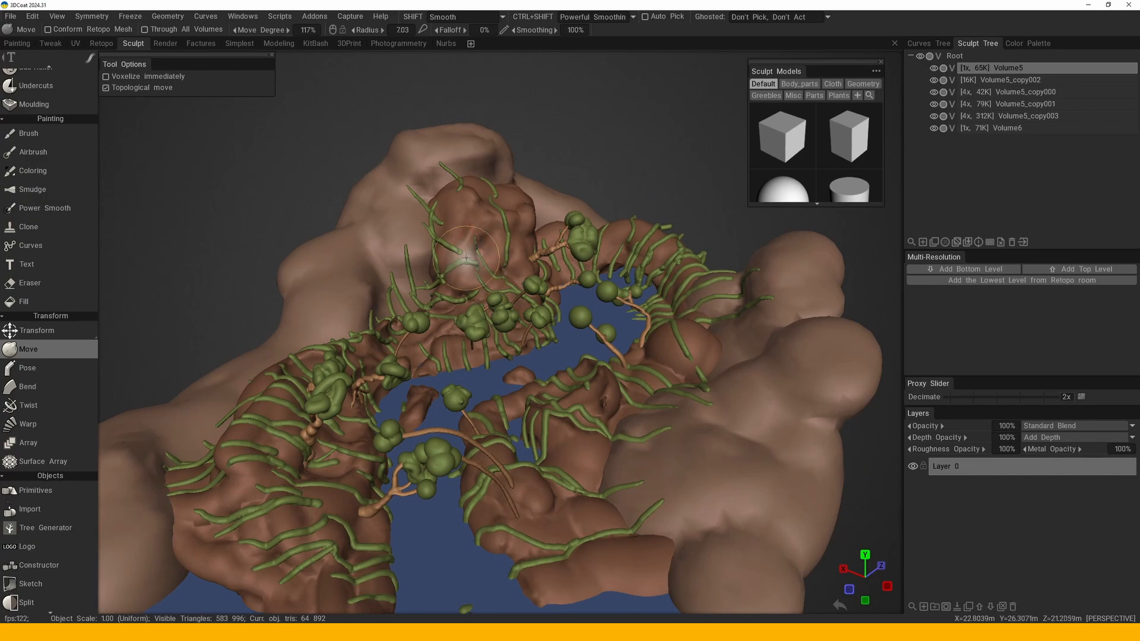
{"action": "mouse_move", "coordinate": [467, 258]}
{"action": "left_mouse_down", "text": "alt"}
{"action": "mouse_move", "coordinate": [457, 273]}
{"action": "mouse_move", "coordinate": [475, 265]}
{"action": "left_mouse_up", "text": "alt"}
{"action": "right_click_drag", "start_coordinate": [475, 264], "coordinate": [473, 288], "text": "alt"}
{"action": "middle_click_drag", "start_coordinate": [472, 288], "coordinate": [486, 282], "text": "alt"}
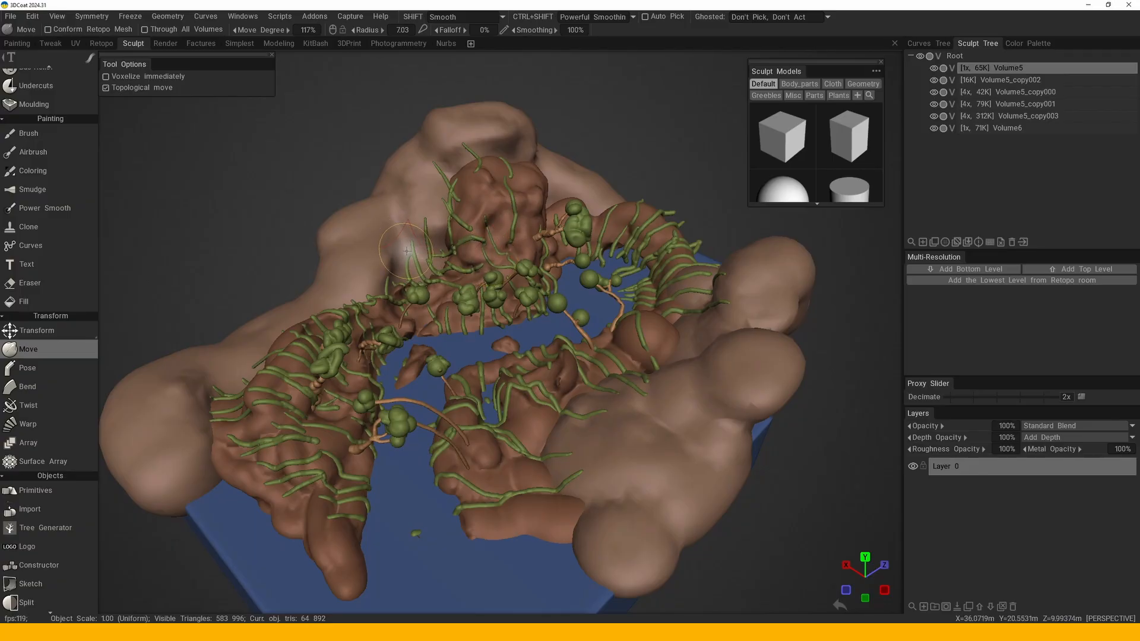
{"action": "left_click_drag", "start_coordinate": [403, 253], "coordinate": [420, 262], "text": "alt"}
{"action": "mouse_move", "coordinate": [420, 262]}
{"action": "middle_mouse_down", "text": "alt"}
{"action": "mouse_move", "coordinate": [429, 252]}
{"action": "mouse_move", "coordinate": [556, 348]}
{"action": "mouse_move", "coordinate": [415, 373]}
{"action": "middle_mouse_up", "text": "alt"}
- Add an empty volume based on the foliage volume Volume5_copy001, and hide Volume5_copy001 and Volume5_copy000
{"action": "key", "text": "h"}
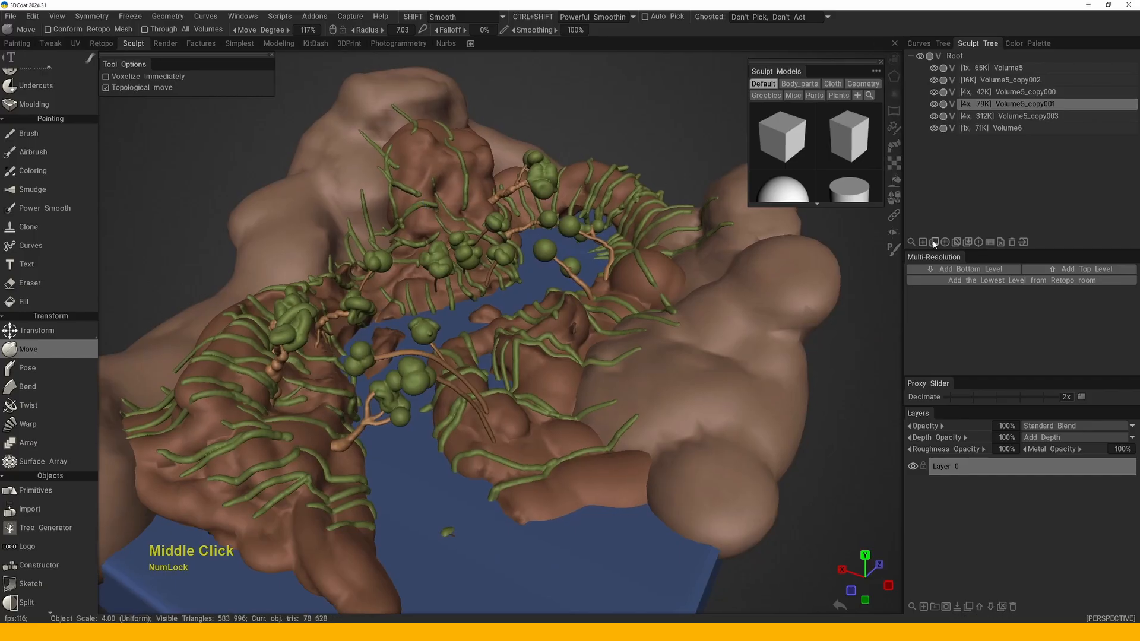
{"action": "left_click", "coordinate": [935, 243]}
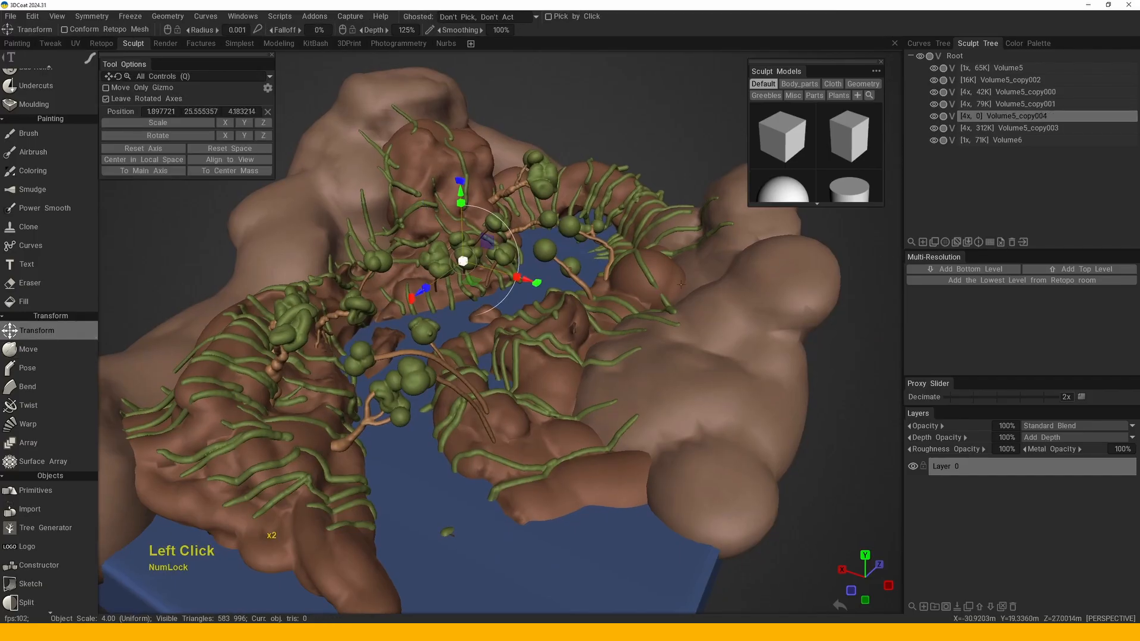
{"action": "middle_click_drag", "start_coordinate": [681, 284], "coordinate": [790, 296]}
{"action": "left_click", "coordinate": [934, 104]}
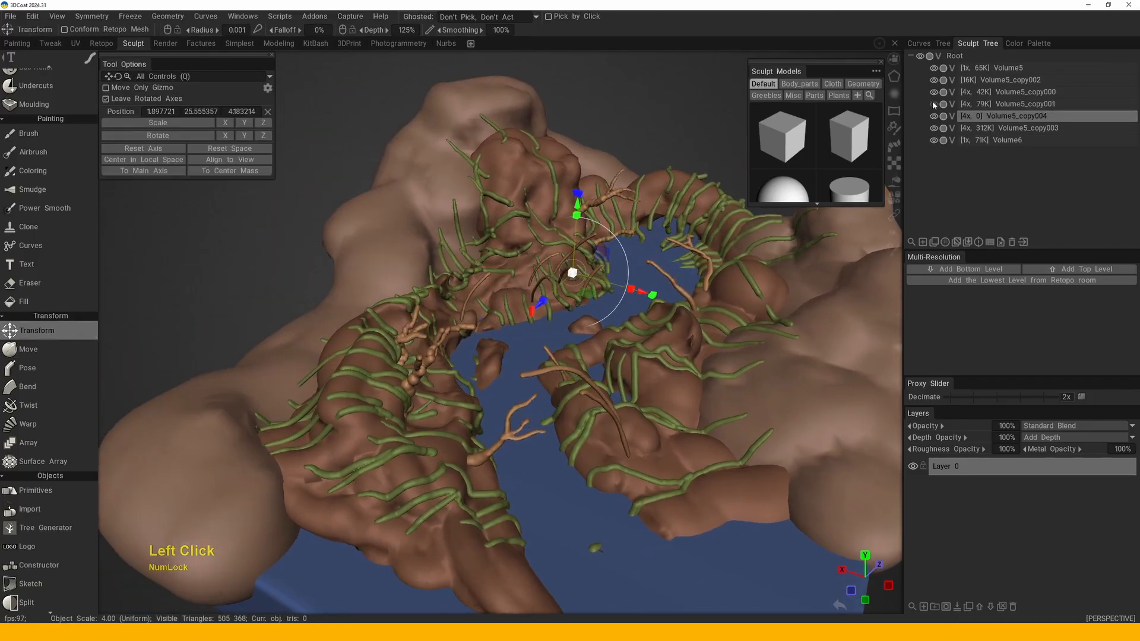
{"action": "left_click", "coordinate": [935, 92]}
{"action": "middle_click_drag", "start_coordinate": [790, 249], "coordinate": [795, 278]}
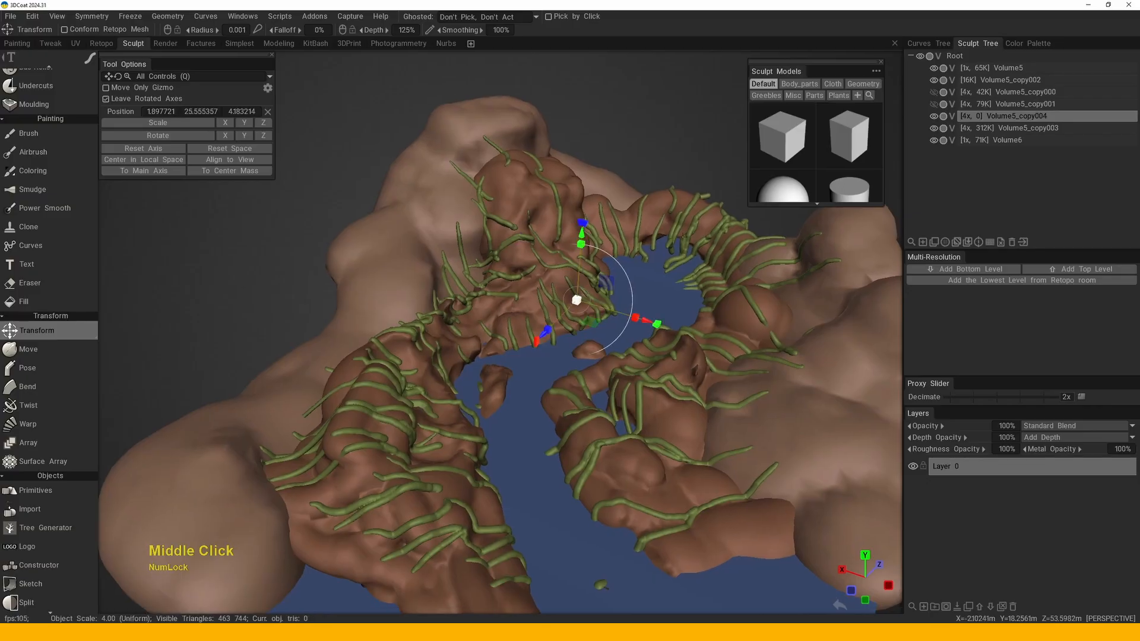
- Set up the Sphere brush on the empty volume with a spacing of 10 and without dabs or chunk drawing
{"action": "left_click", "coordinate": [1010, 116]}
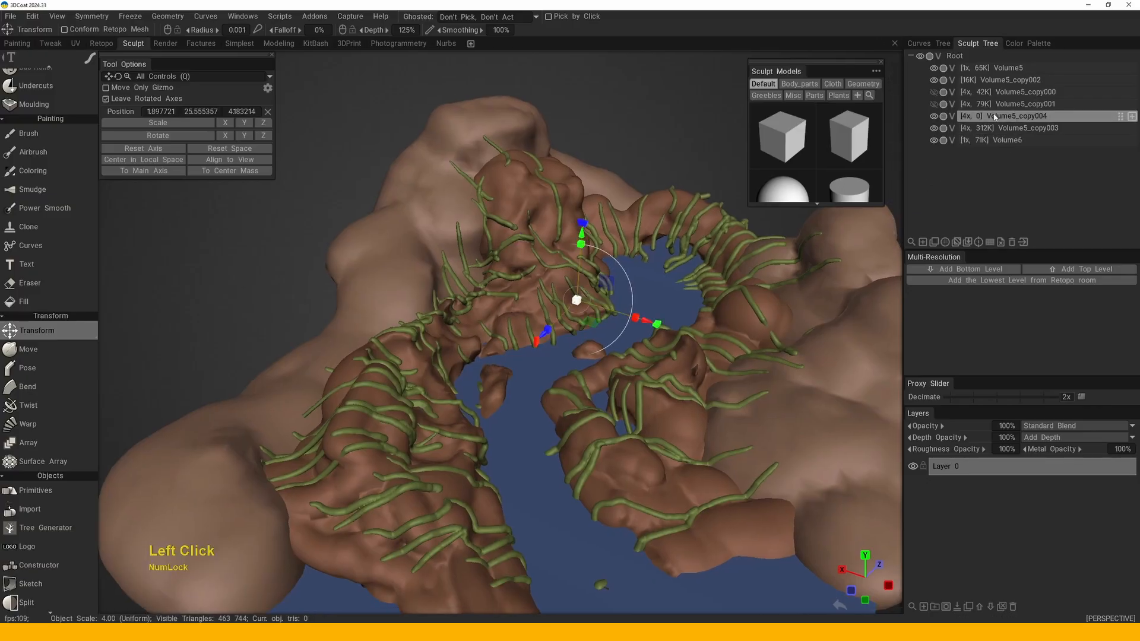
{"action": "middle_click_drag", "start_coordinate": [558, 271], "coordinate": [530, 286]}
{"action": "key", "text": "space"}
{"action": "left_click", "coordinate": [544, 169]}
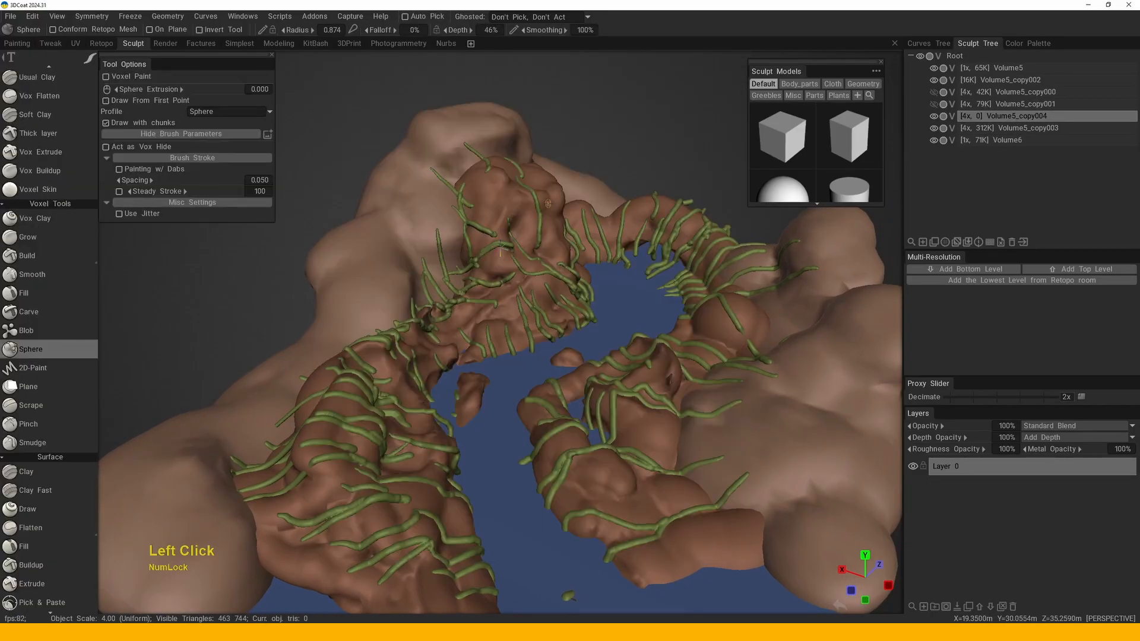
{"action": "left_click_drag", "start_coordinate": [153, 181], "coordinate": [186, 180]}
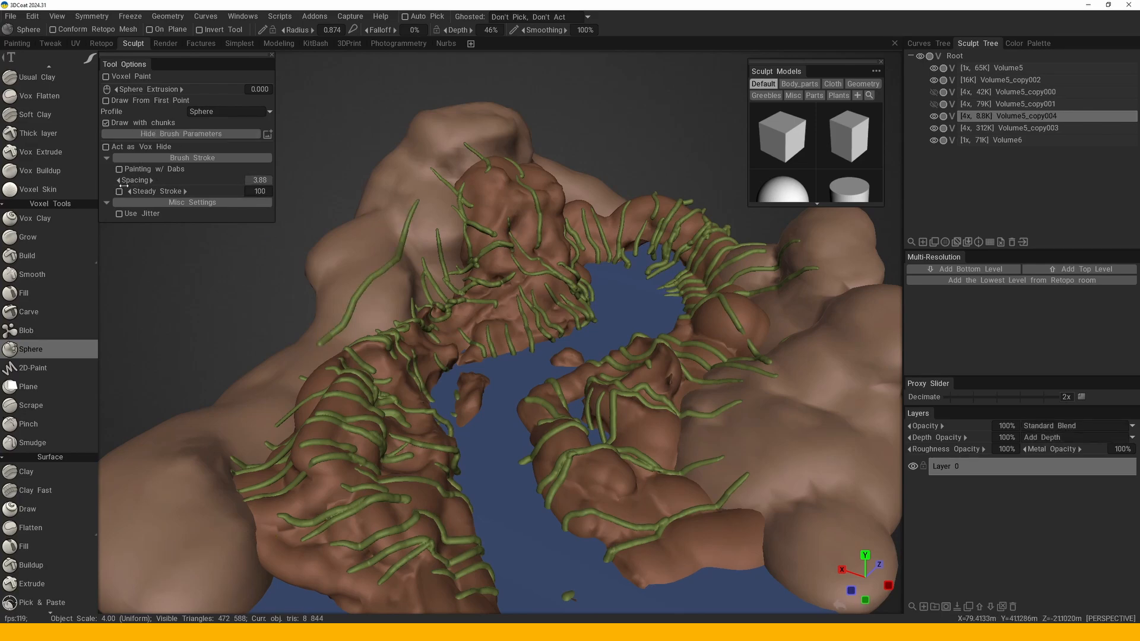
{"action": "left_click", "coordinate": [266, 185]}
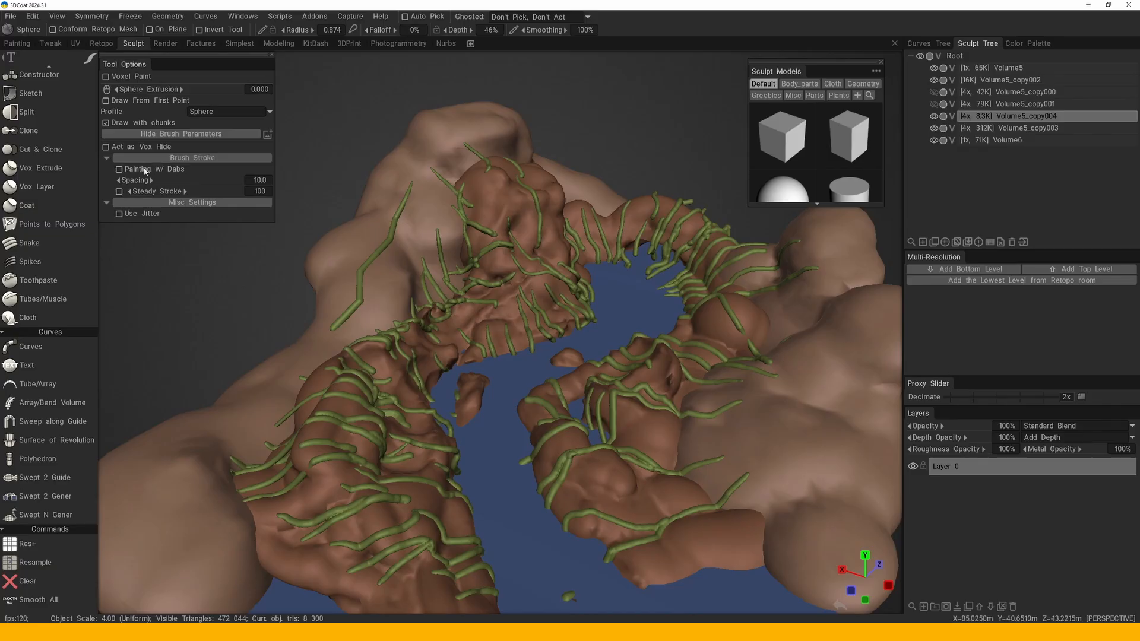
{"action": "left_click", "coordinate": [119, 169]}
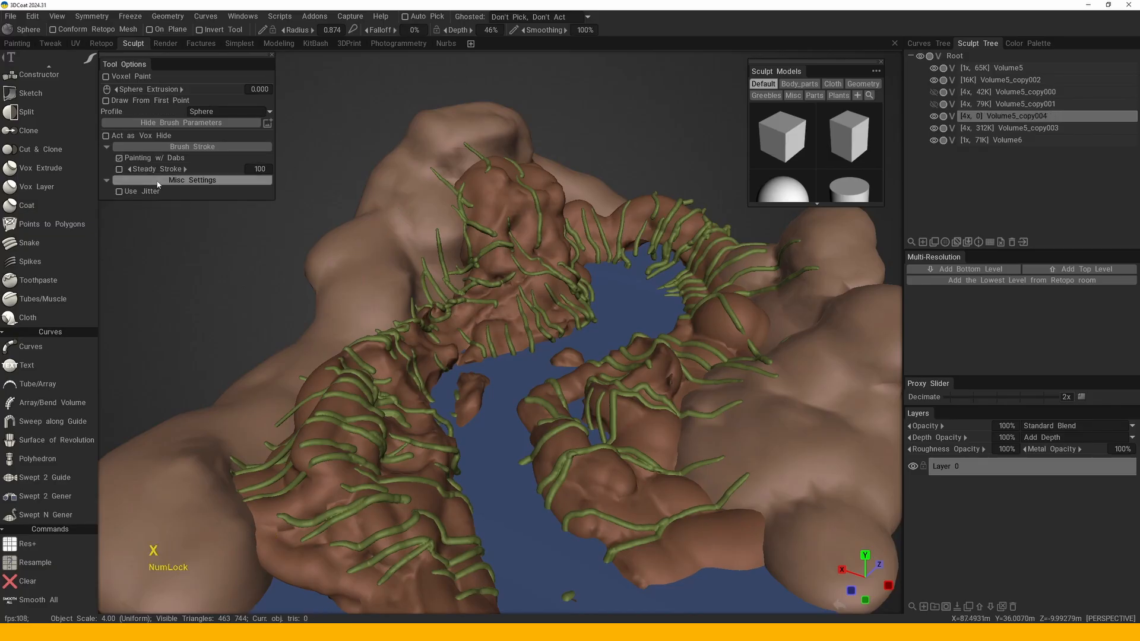
{"action": "left_click", "coordinate": [119, 158]}
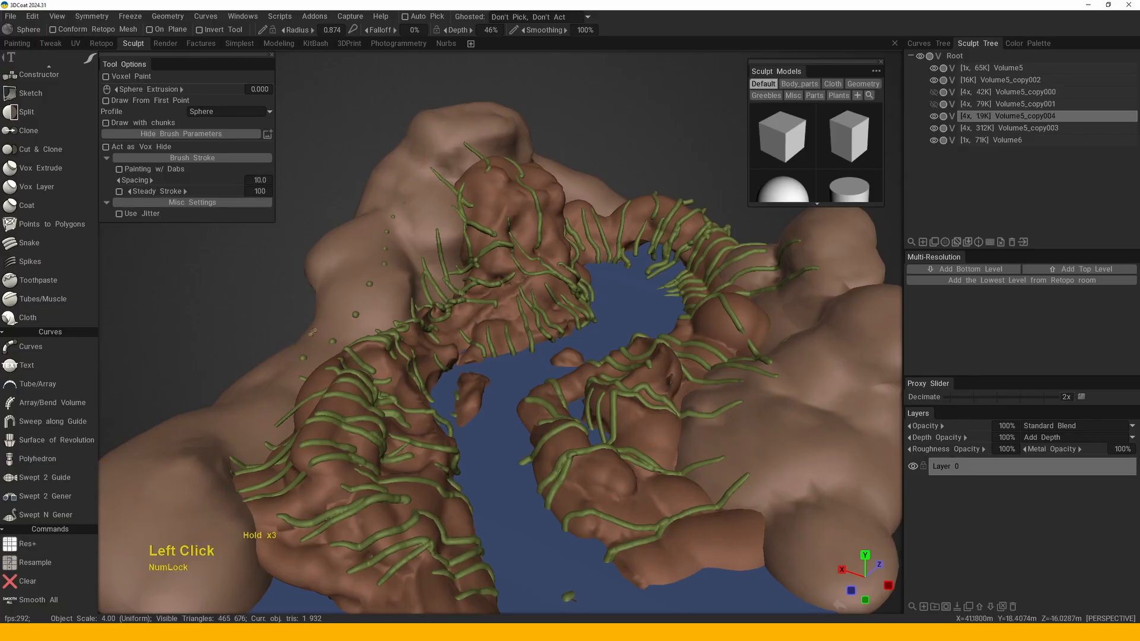
- Scatter small separate foliage spheres along the slope of the pale background hills beside the central rock
{"action": "middle_click_drag", "start_coordinate": [312, 331], "coordinate": [356, 297]}
{"action": "left_click_drag", "start_coordinate": [356, 297], "coordinate": [416, 273]}
{"action": "middle_click_drag", "start_coordinate": [416, 272], "coordinate": [411, 272], "text": "alt"}
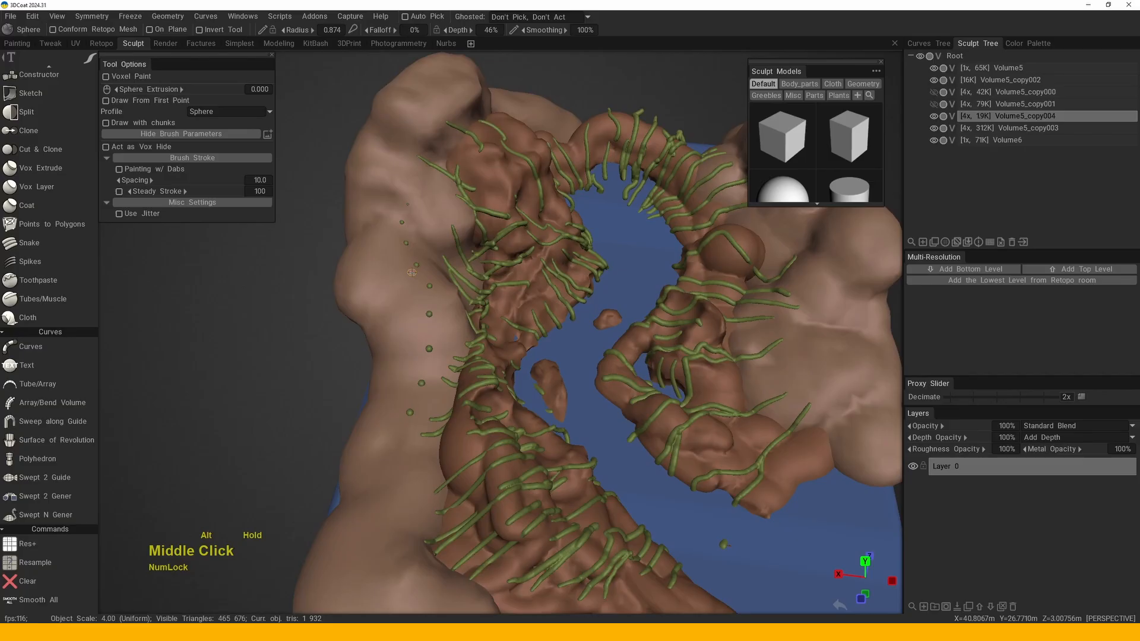
{"action": "left_click", "coordinate": [397, 223]}
{"action": "double_click", "coordinate": [397, 223]}
{"action": "left_click", "coordinate": [396, 223]}
{"action": "left_click_drag", "start_coordinate": [397, 223], "coordinate": [397, 258], "text": "alt"}
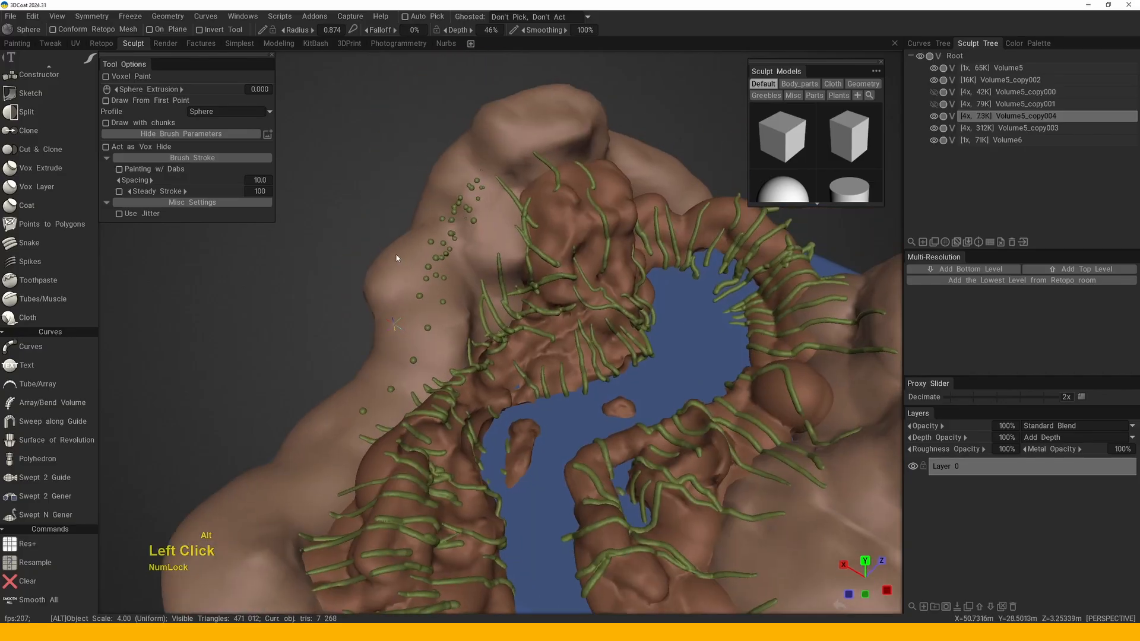
{"action": "right_click_drag", "start_coordinate": [396, 258], "coordinate": [390, 252]}
- Extend the scattered foliage spheres over the background hills' peak and along to their rounded far end
{"action": "left_click", "coordinate": [597, 259]}
{"action": "double_click", "coordinate": [597, 259]}
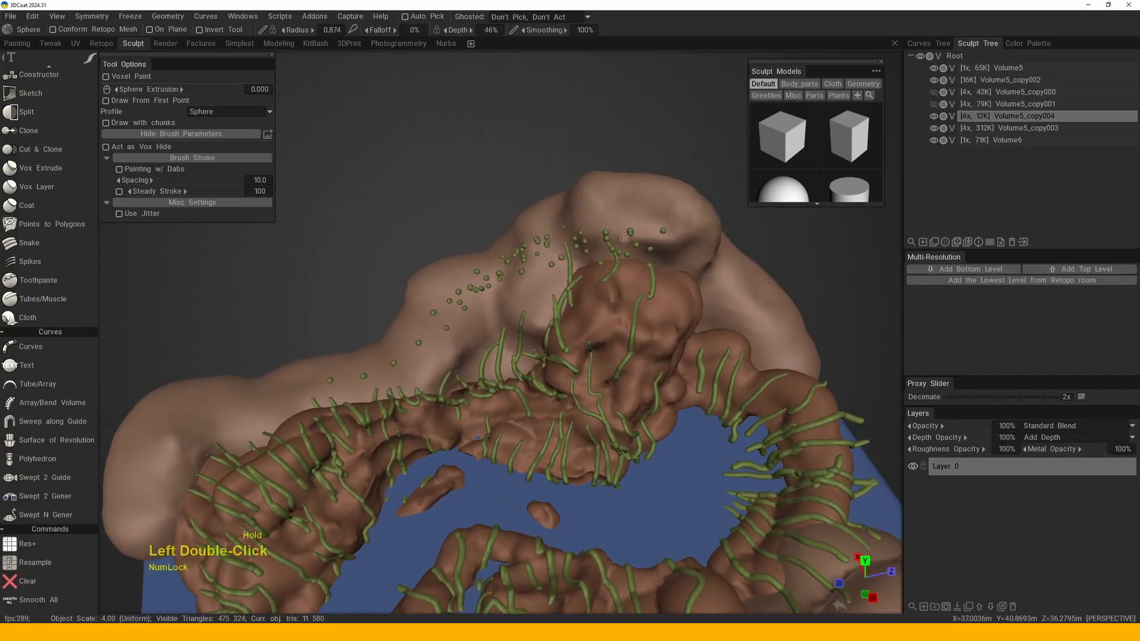
{"action": "mouse_move", "coordinate": [625, 238]}
{"action": "left_mouse_down"}
{"action": "mouse_move", "coordinate": [577, 215]}
{"action": "mouse_move", "coordinate": [415, 267]}
{"action": "left_mouse_up"}
{"action": "left_click", "coordinate": [356, 297]}
{"action": "double_click", "coordinate": [288, 318]}
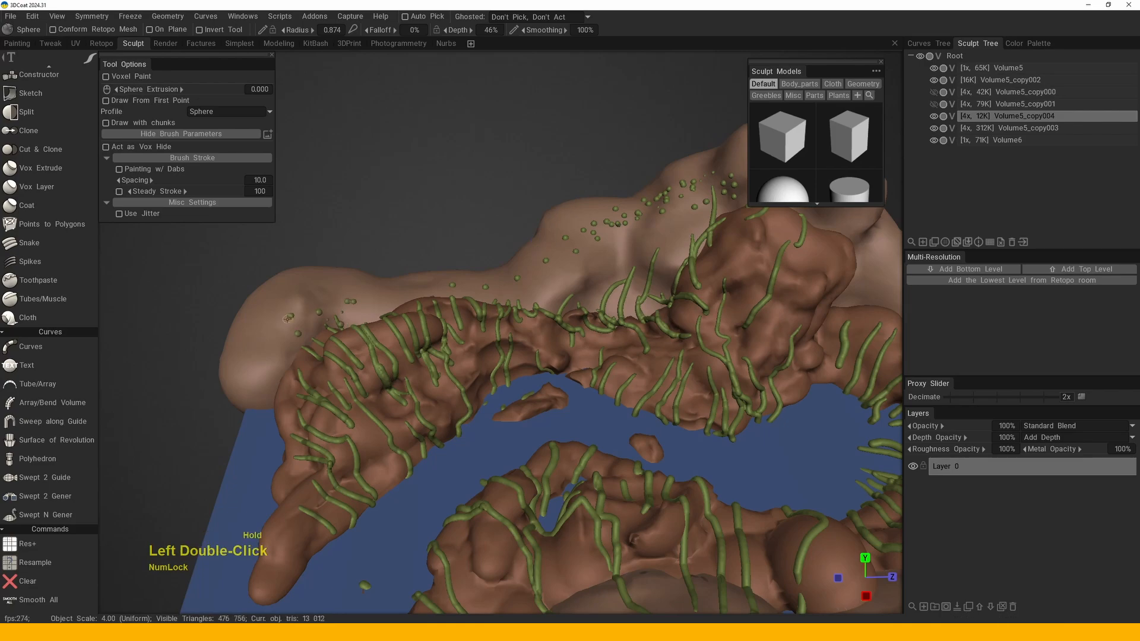
{"action": "double_click", "coordinate": [327, 308]}
{"action": "left_click", "coordinate": [302, 336]}
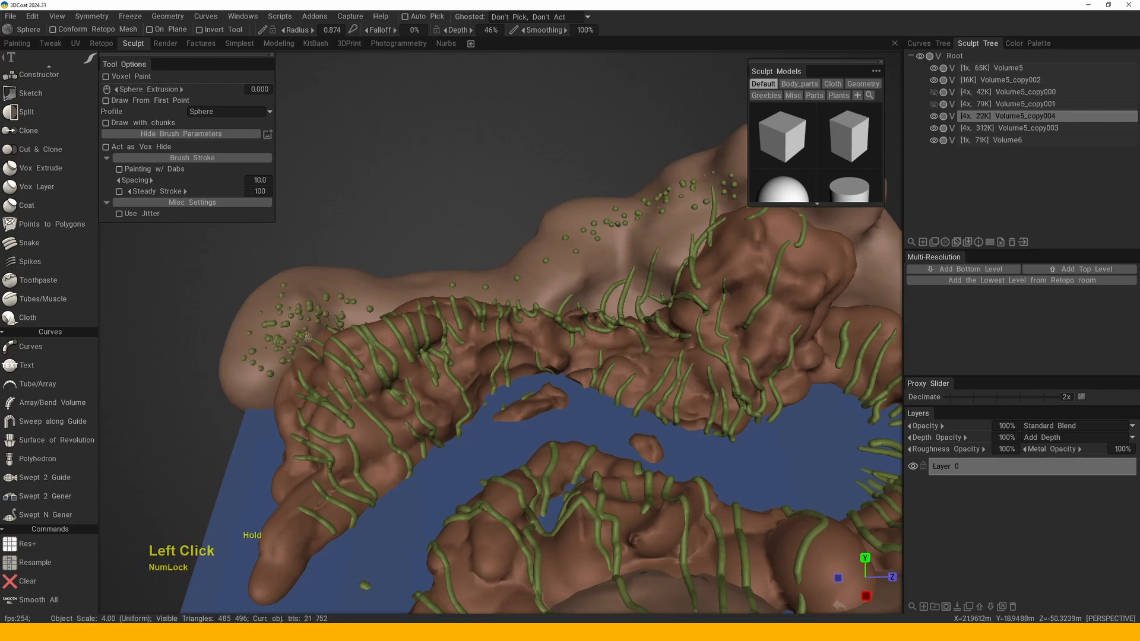
{"action": "middle_click_drag", "start_coordinate": [302, 336], "coordinate": [297, 430]}
{"action": "double_click", "coordinate": [296, 429]}
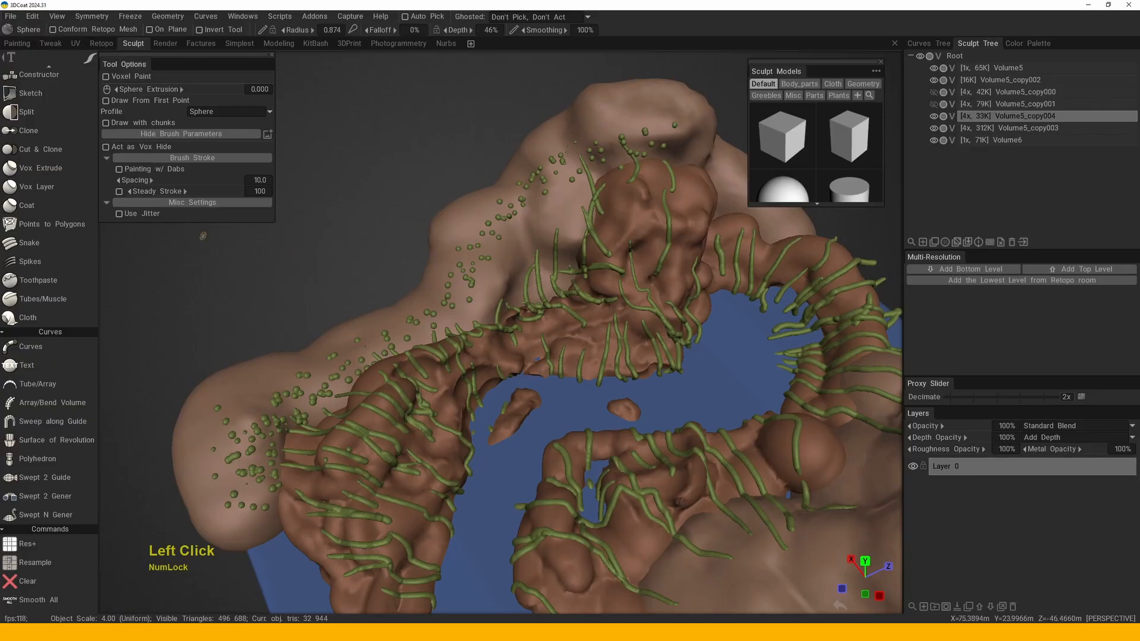
- Enable brush jitter, add spheres of varied size over the background hills, and set the radius variation to 100
{"action": "left_click", "coordinate": [119, 214]}
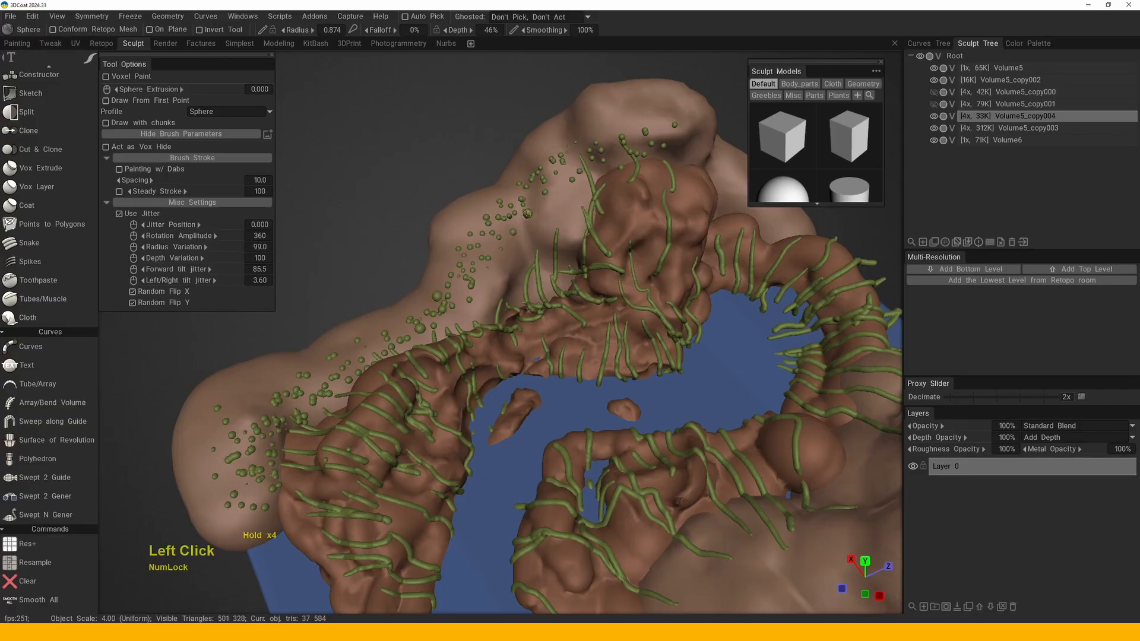
{"action": "left_click_drag", "start_coordinate": [591, 158], "coordinate": [461, 184]}
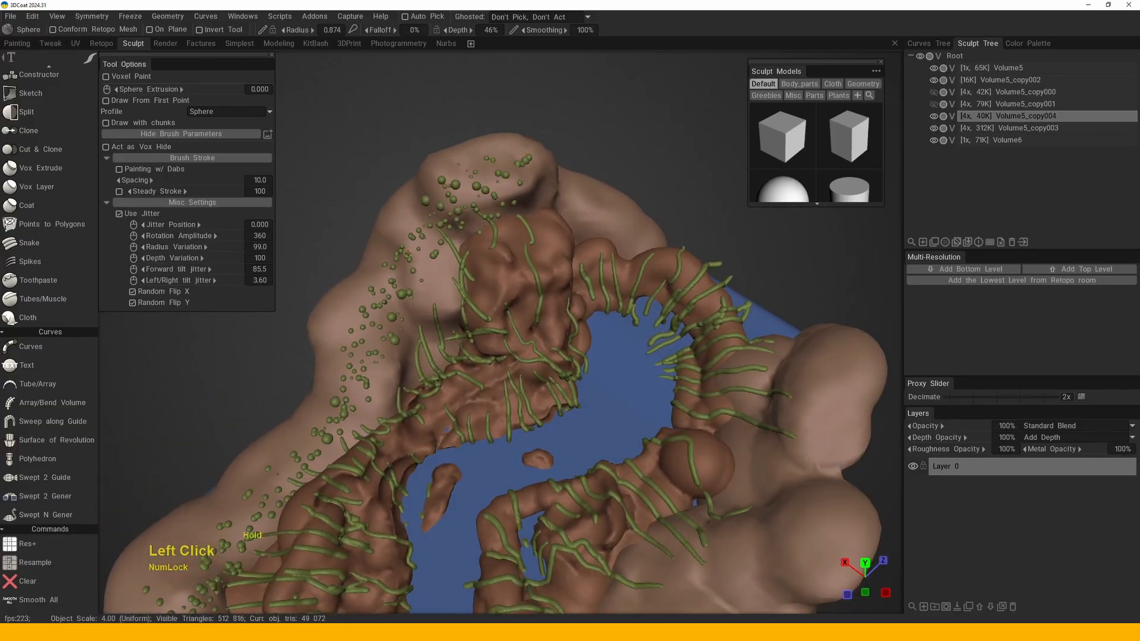
{"action": "left_click_drag", "start_coordinate": [407, 253], "coordinate": [315, 268]}
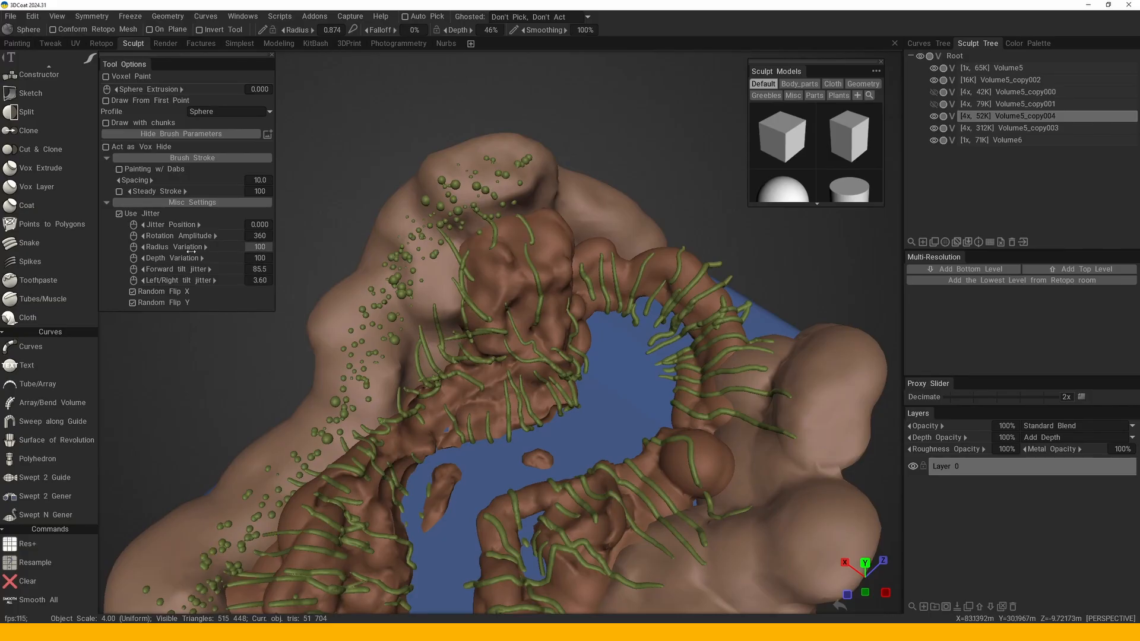
{"action": "middle_click_drag", "start_coordinate": [415, 297], "coordinate": [418, 309]}
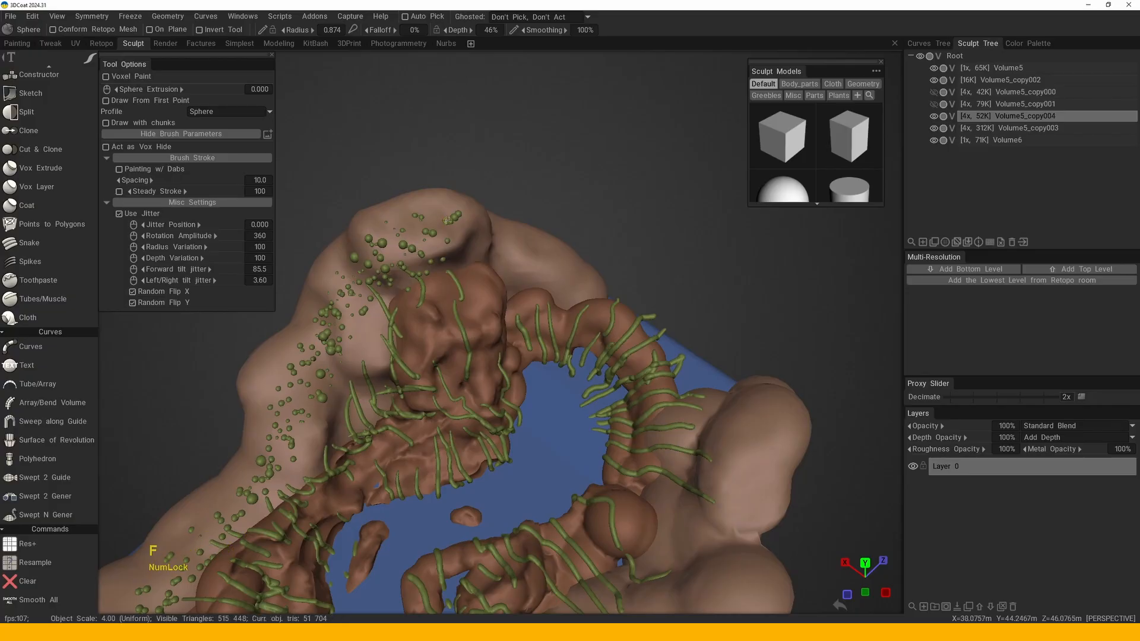
- Scatter more varied foliage spheres over the background peak behind the central rock and down its far slope
{"action": "left_click_drag", "start_coordinate": [417, 309], "coordinate": [417, 221]}
{"action": "left_click_drag", "start_coordinate": [512, 267], "coordinate": [477, 276]}
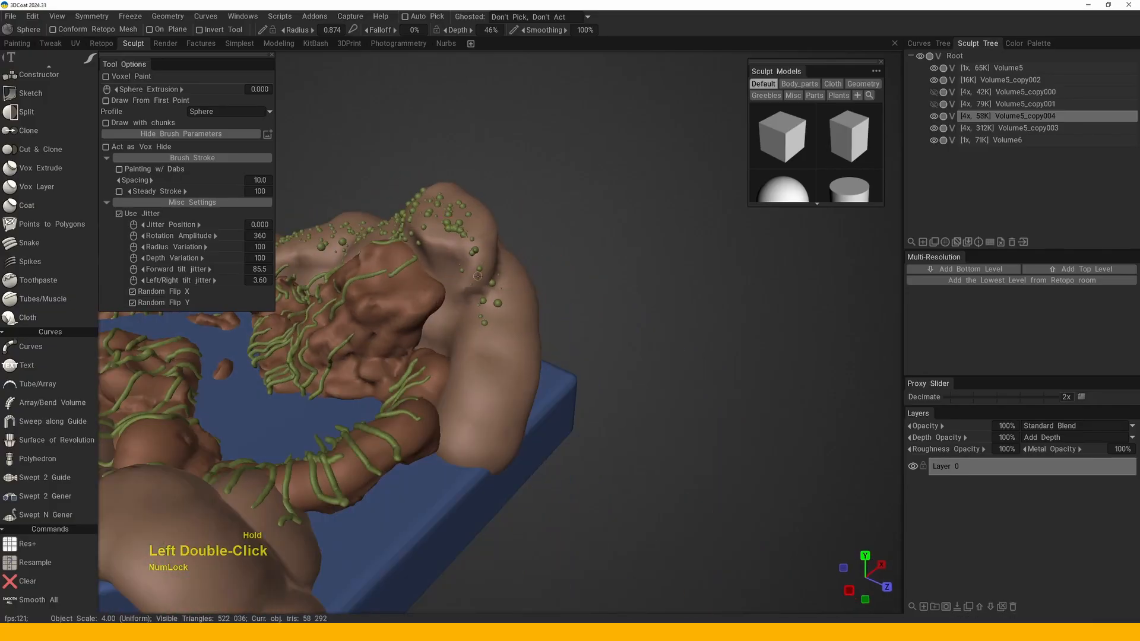
{"action": "mouse_move", "coordinate": [488, 319]}
{"action": "left_mouse_down"}
{"action": "mouse_move", "coordinate": [557, 369]}
{"action": "mouse_move", "coordinate": [540, 395]}
{"action": "mouse_move", "coordinate": [469, 398]}
{"action": "mouse_move", "coordinate": [369, 304]}
{"action": "left_mouse_up"}
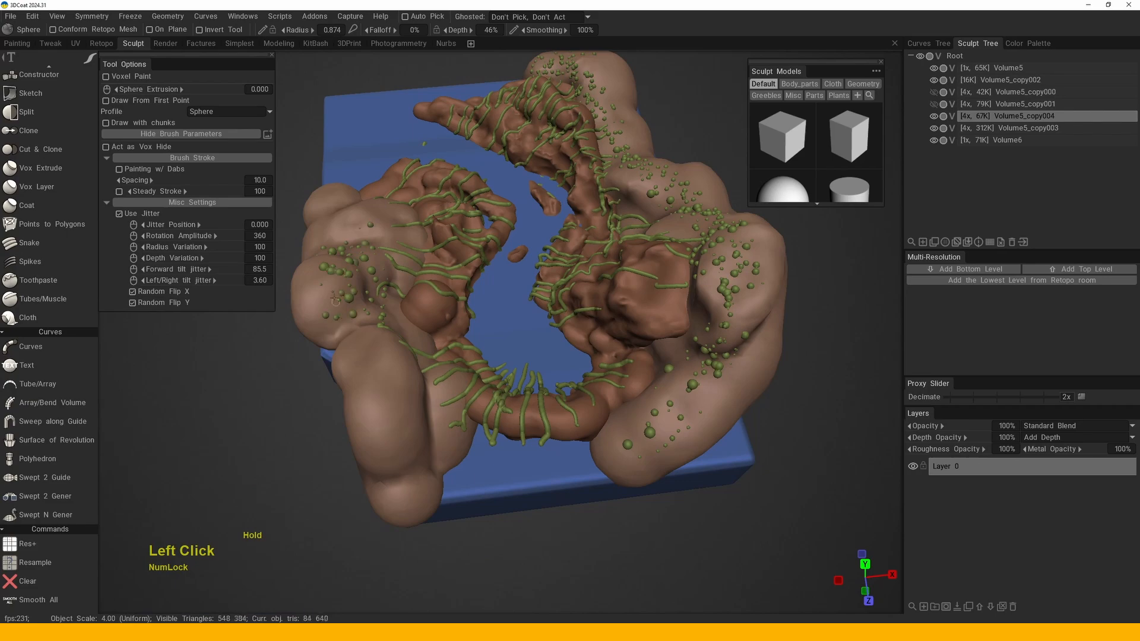
- Scatter foliage spheres over the pale hills on the opposite bank, beside the end of the rock arch
{"action": "key", "text": "f"}
{"action": "mouse_move", "coordinate": [418, 480]}
{"action": "left_mouse_down"}
{"action": "mouse_move", "coordinate": [410, 427]}
{"action": "mouse_move", "coordinate": [570, 386]}
{"action": "left_mouse_up"}
{"action": "middle_click_drag", "start_coordinate": [570, 386], "coordinate": [618, 362], "text": "alt"}
{"action": "left_click_drag", "start_coordinate": [618, 362], "coordinate": [481, 394], "text": "alt"}
{"action": "right_click_drag", "start_coordinate": [481, 395], "coordinate": [535, 345], "text": "alt"}
{"action": "mouse_move", "coordinate": [534, 344]}
{"action": "left_mouse_down", "text": "alt"}
{"action": "mouse_move", "coordinate": [550, 330]}
{"action": "mouse_move", "coordinate": [590, 367]}
{"action": "left_mouse_up", "text": "alt"}
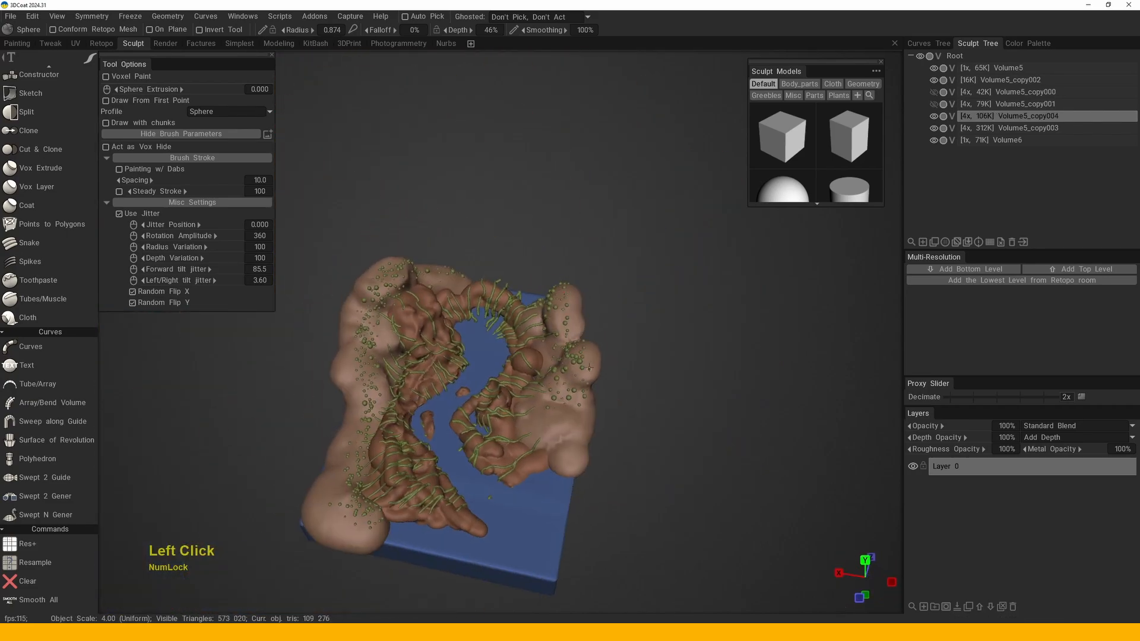
- Extend the foliage spheres down the opposite bank's lower hills and fill sparse spots on the peak side
{"action": "right_click_drag", "start_coordinate": [552, 421], "coordinate": [522, 374], "text": "alt"}
{"action": "left_click_drag", "start_coordinate": [523, 374], "coordinate": [580, 427], "text": "alt"}
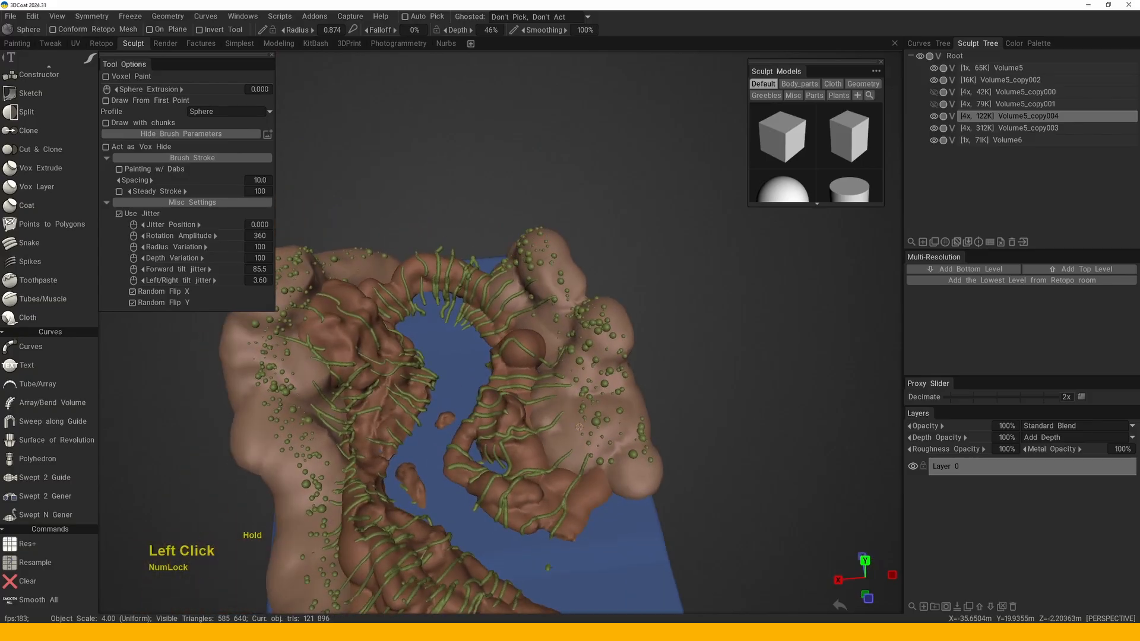
{"action": "left_click_drag", "start_coordinate": [502, 282], "coordinate": [551, 265]}
{"action": "mouse_move", "coordinate": [551, 266]}
{"action": "middle_mouse_down", "text": "alt"}
{"action": "mouse_move", "coordinate": [536, 303]}
{"action": "mouse_move", "coordinate": [595, 282]}
{"action": "middle_mouse_up", "text": "alt"}
{"action": "right_click_drag", "start_coordinate": [595, 282], "coordinate": [570, 321], "text": "alt"}
{"action": "middle_click_drag", "start_coordinate": [570, 321], "coordinate": [552, 333], "text": "alt"}
{"action": "left_click_drag", "start_coordinate": [433, 393], "coordinate": [437, 398]}
{"action": "middle_click_drag", "start_coordinate": [438, 398], "coordinate": [469, 362], "text": "alt"}
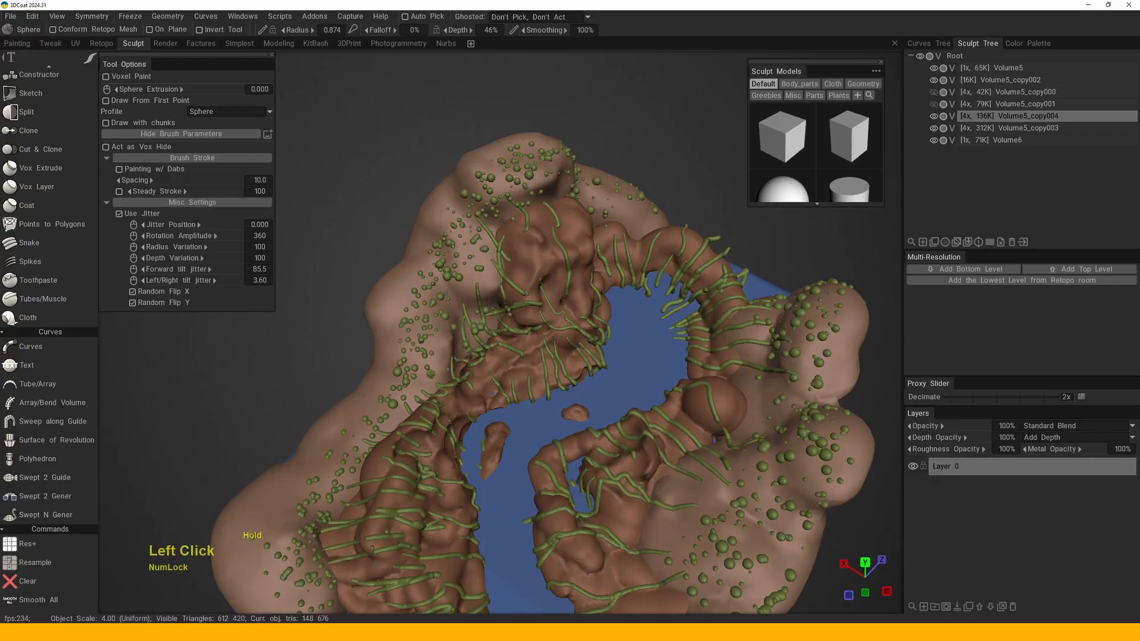
- Fill the long background ridge and its rounded far end with more foliage spheres
{"action": "left_click_drag", "start_coordinate": [432, 374], "coordinate": [432, 375]}
{"action": "mouse_move", "coordinate": [432, 376]}
{"action": "middle_mouse_down", "text": "alt"}
{"action": "mouse_move", "coordinate": [454, 339]}
{"action": "mouse_move", "coordinate": [358, 425]}
{"action": "middle_mouse_up", "text": "alt"}
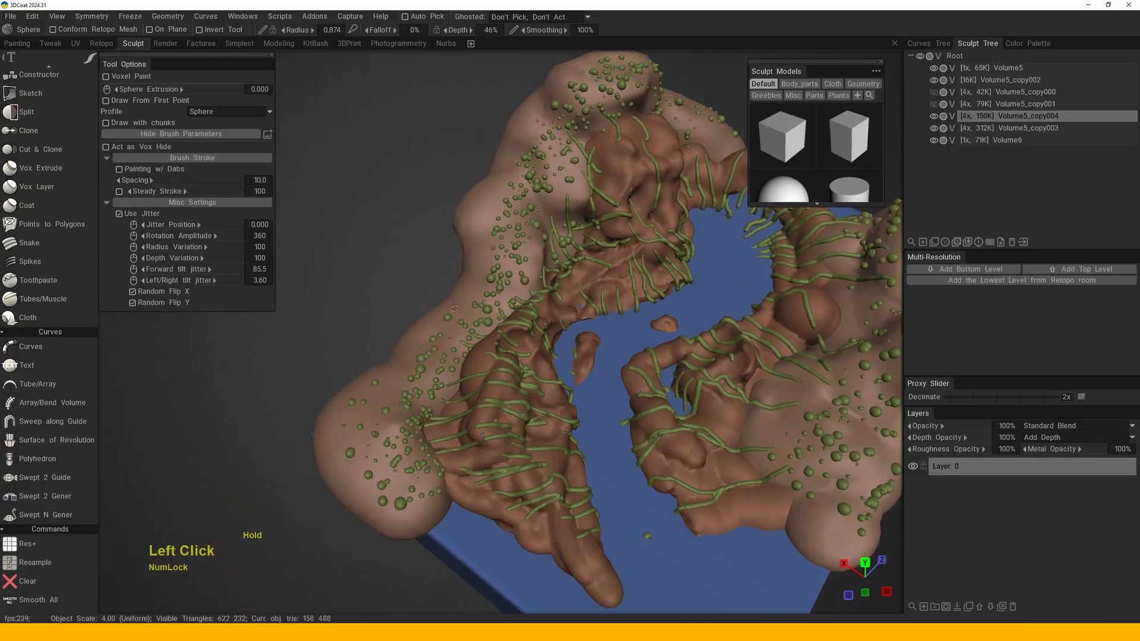
{"action": "left_click_drag", "start_coordinate": [481, 213], "coordinate": [521, 159]}
{"action": "mouse_move", "coordinate": [521, 160]}
{"action": "middle_mouse_down", "text": "alt"}
{"action": "mouse_move", "coordinate": [456, 237]}
{"action": "mouse_move", "coordinate": [364, 275]}
{"action": "middle_mouse_up", "text": "alt"}
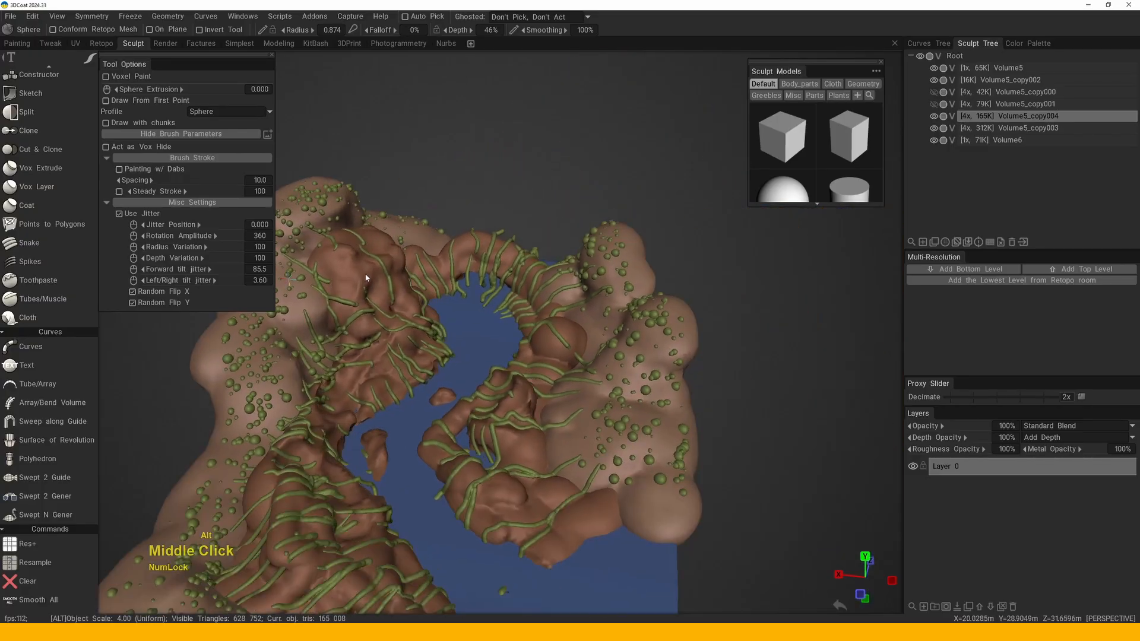
- Thicken the foliage spheres across the hills of the opposite bank, up to the one beside the arch
{"action": "mouse_move", "coordinate": [364, 275]}
{"action": "right_mouse_down", "text": "alt"}
{"action": "mouse_move", "coordinate": [489, 320]}
{"action": "mouse_move", "coordinate": [544, 378]}
{"action": "right_mouse_up", "text": "alt"}
{"action": "left_click", "coordinate": [544, 377]}
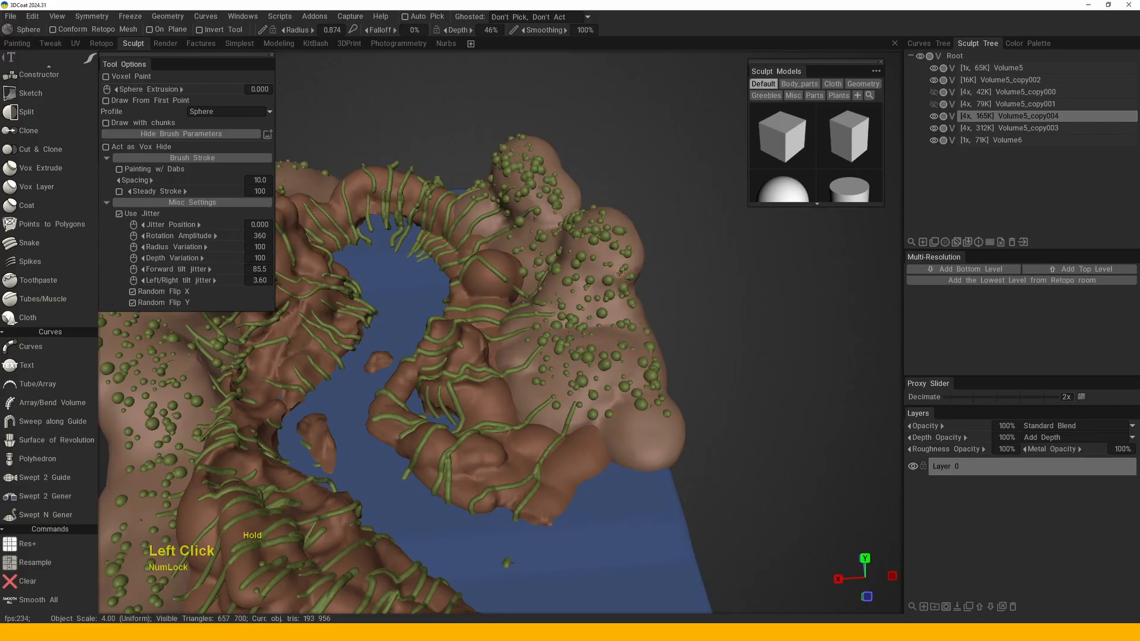
{"action": "left_click_drag", "start_coordinate": [619, 273], "coordinate": [611, 238]}
{"action": "mouse_move", "coordinate": [612, 237]}
{"action": "middle_mouse_down"}
{"action": "mouse_move", "coordinate": [570, 303]}
{"action": "mouse_move", "coordinate": [641, 362]}
{"action": "mouse_move", "coordinate": [653, 357]}
{"action": "middle_mouse_up"}
- Enlarge the brush and add bigger foliage spheres on the background hill peak behind the central rock
{"action": "left_click", "coordinate": [457, 237]}
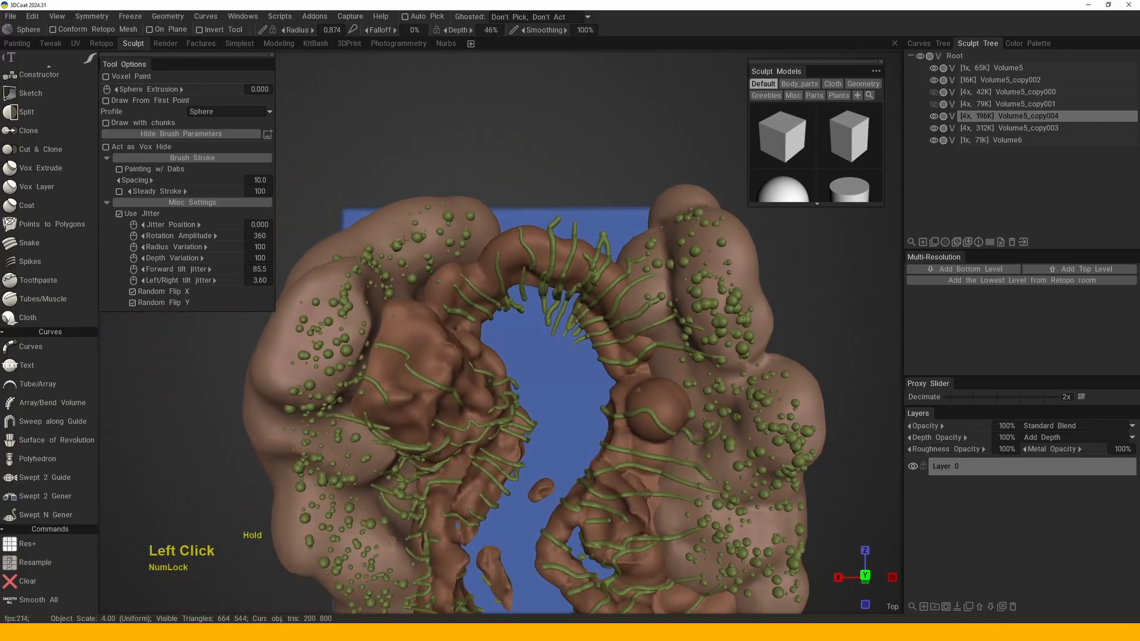
{"action": "right_click_drag", "start_coordinate": [304, 335], "coordinate": [294, 353]}
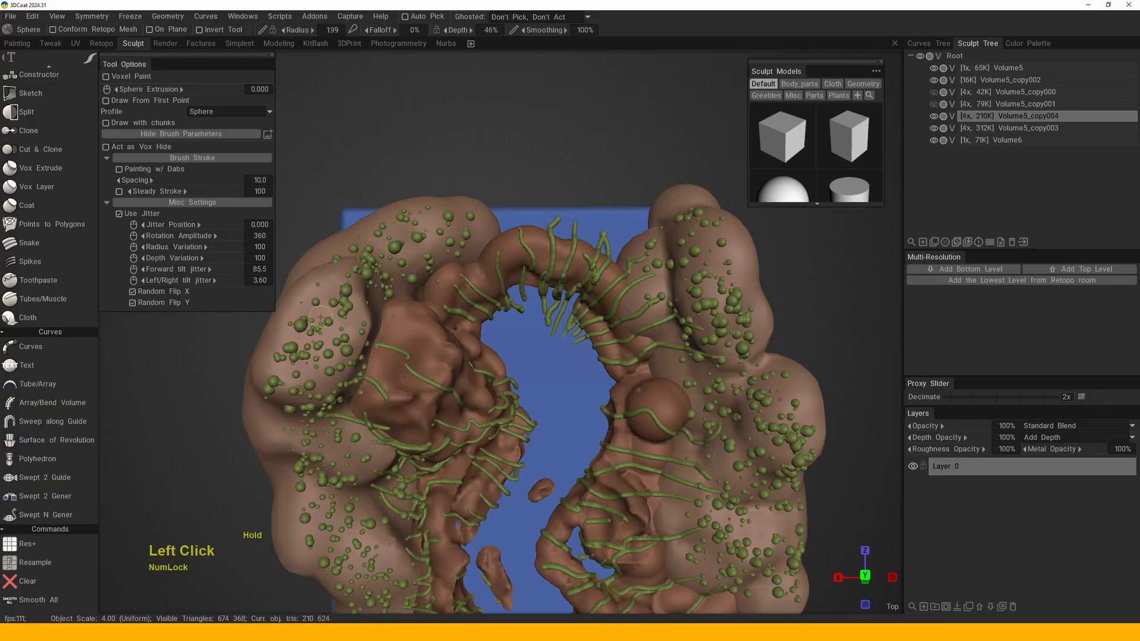
{"action": "left_click_drag", "start_coordinate": [294, 353], "coordinate": [387, 232]}
{"action": "middle_click_drag", "start_coordinate": [323, 374], "coordinate": [286, 200], "text": "alt"}
- Switch the brush profile to Cylinder and scatter foliage pieces along the ridge beside the central rock
{"action": "left_click", "coordinate": [225, 113]}
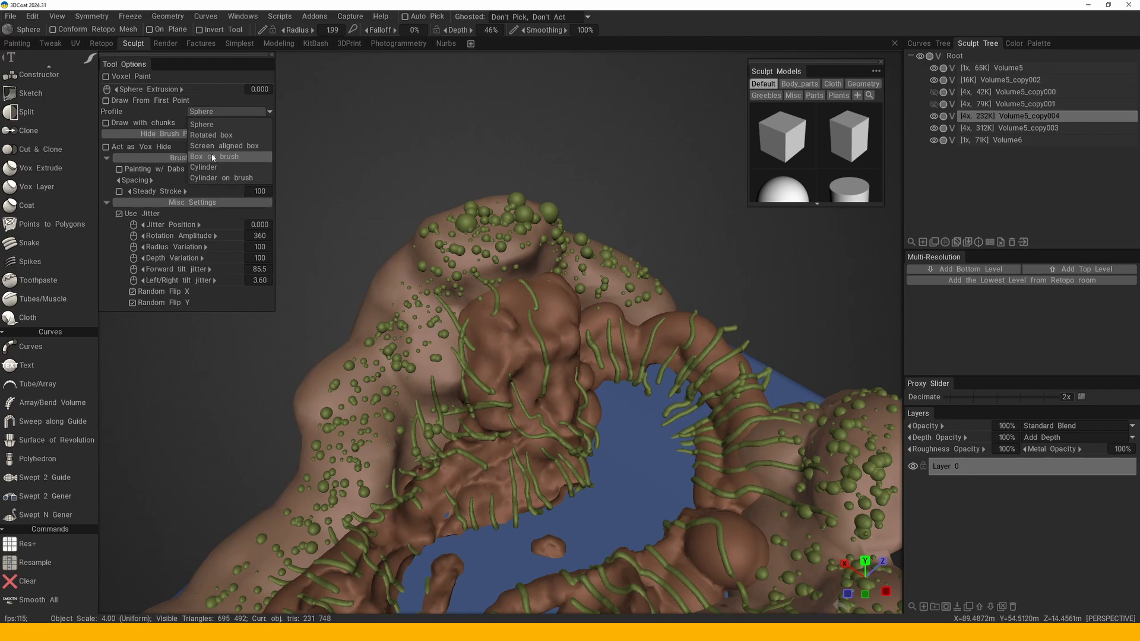
{"action": "left_click", "coordinate": [207, 168]}
{"action": "middle_click_drag", "start_coordinate": [414, 249], "coordinate": [494, 237], "text": "alt"}
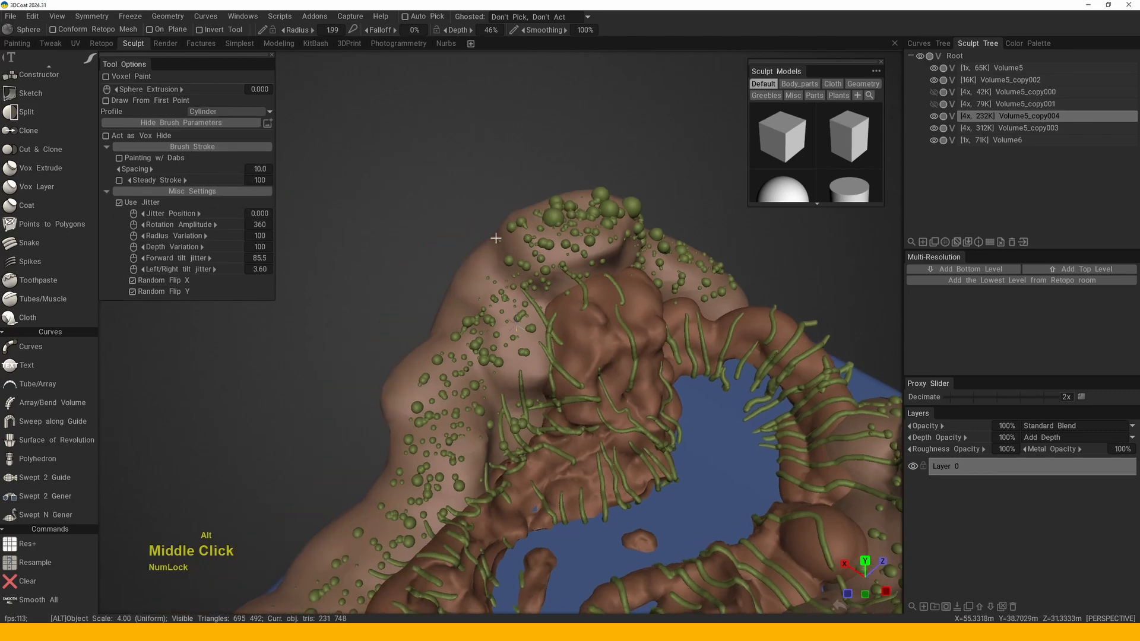
{"action": "left_click_drag", "start_coordinate": [493, 237], "coordinate": [496, 262], "text": "alt"}
{"action": "double_click", "coordinate": [442, 385]}
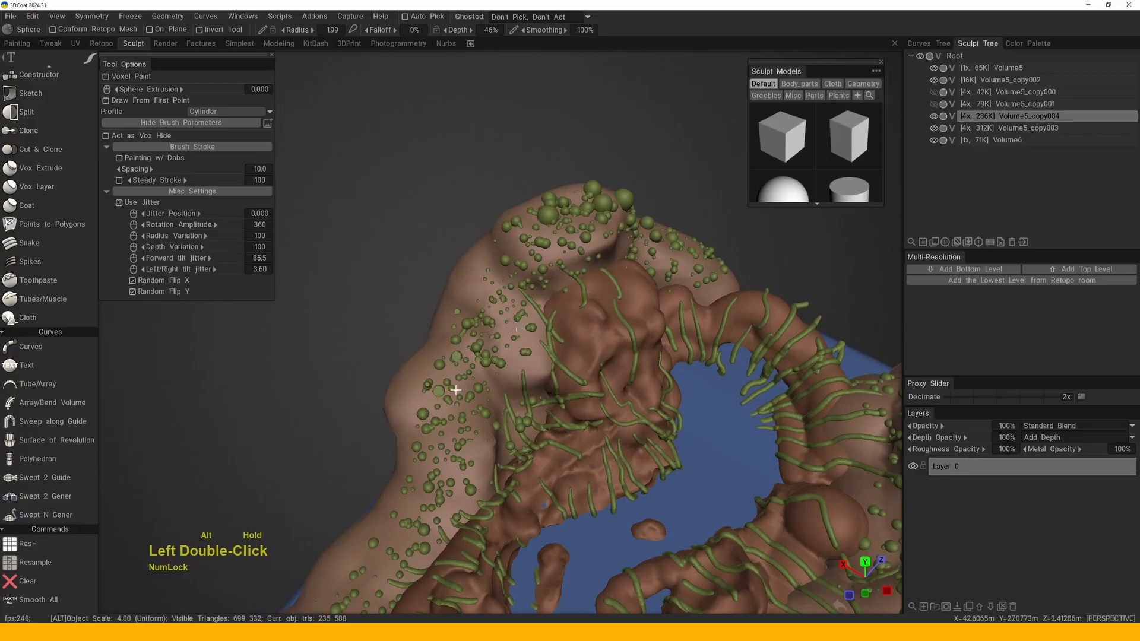
{"action": "left_click_drag", "start_coordinate": [457, 404], "coordinate": [322, 411], "text": "alt"}
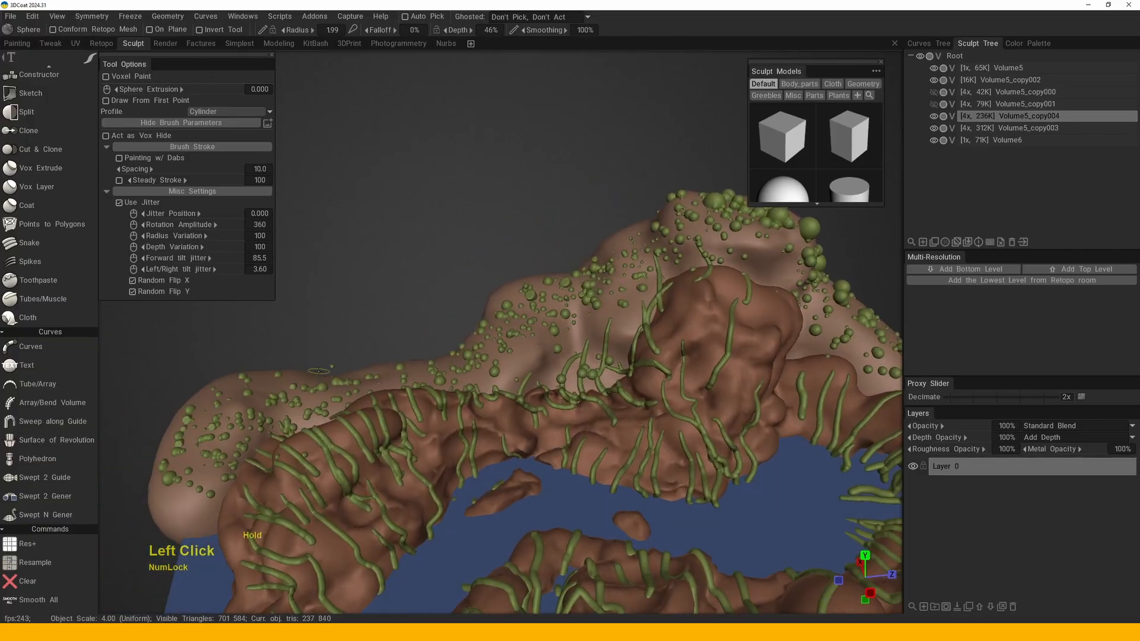
- Enlarge the brush and dot bigger cylindrical foliage pieces over the ridge and the peak behind the central rock
{"action": "right_click_drag", "start_coordinate": [485, 353], "coordinate": [525, 321]}
{"action": "left_click", "coordinate": [530, 323]}
{"action": "left_click_drag", "start_coordinate": [664, 254], "coordinate": [588, 255], "text": "alt"}
{"action": "left_click", "coordinate": [588, 255]}
{"action": "left_click", "coordinate": [606, 273]}
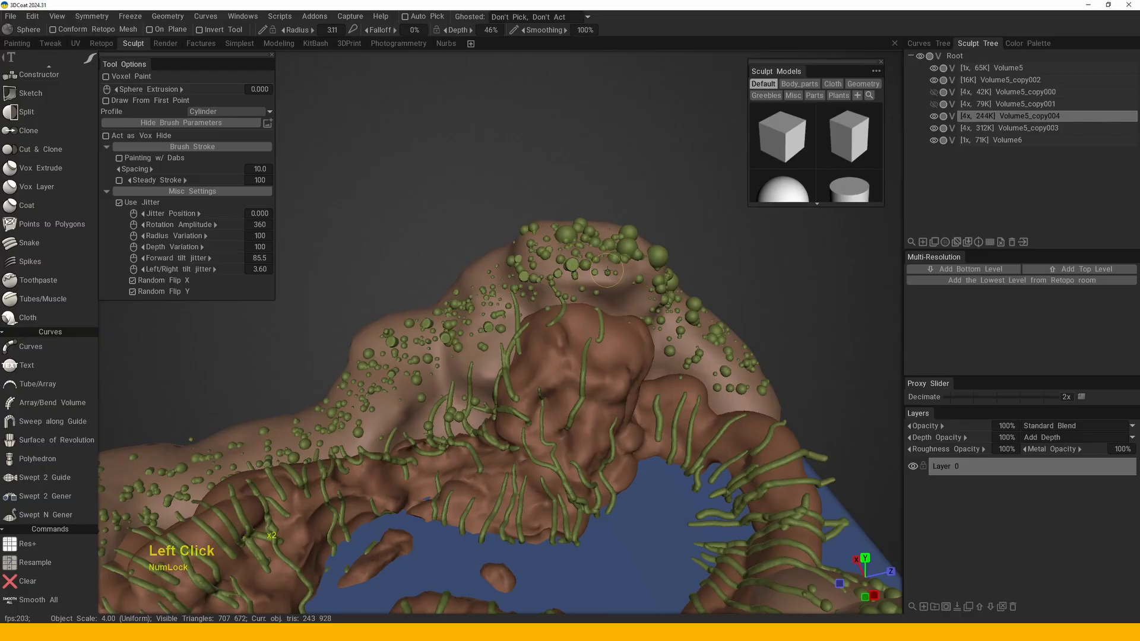
{"action": "mouse_move", "coordinate": [705, 256]}
{"action": "left_mouse_down"}
{"action": "mouse_move", "coordinate": [629, 249]}
{"action": "mouse_move", "coordinate": [612, 335]}
{"action": "left_mouse_up"}
{"action": "left_click", "coordinate": [611, 335]}
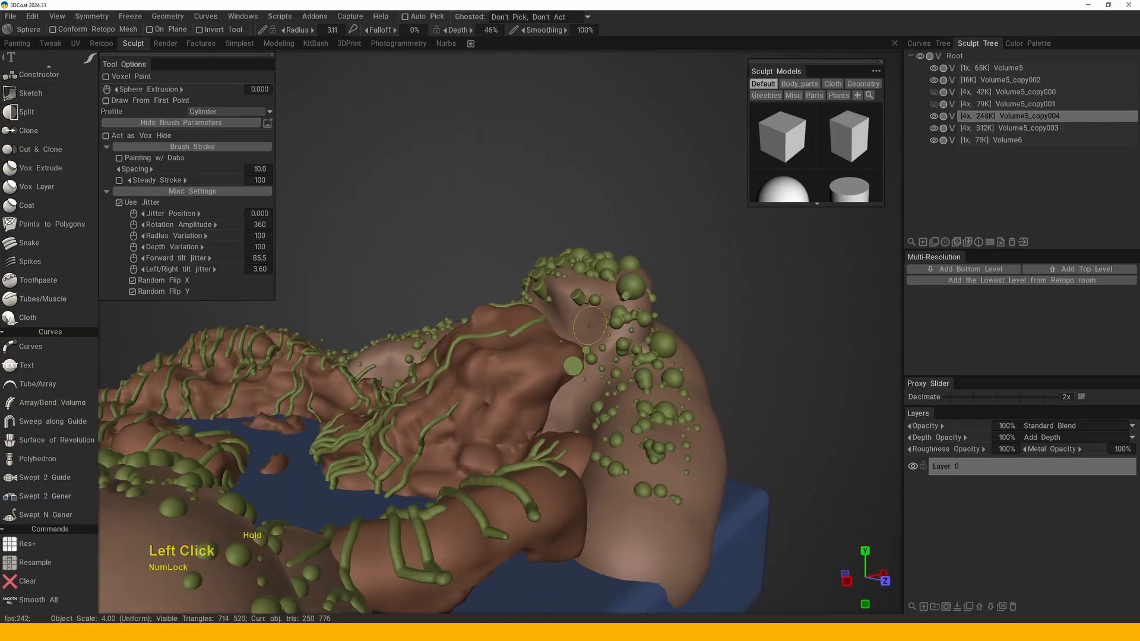
- Reduce the brush radius and scatter small foliage cylinders on the peak's side and the central rock's face
{"action": "right_click_drag", "start_coordinate": [581, 374], "coordinate": [578, 374]}
{"action": "mouse_move", "coordinate": [578, 375]}
{"action": "left_mouse_down"}
{"action": "mouse_move", "coordinate": [546, 309]}
{"action": "mouse_move", "coordinate": [579, 278]}
{"action": "left_mouse_up"}
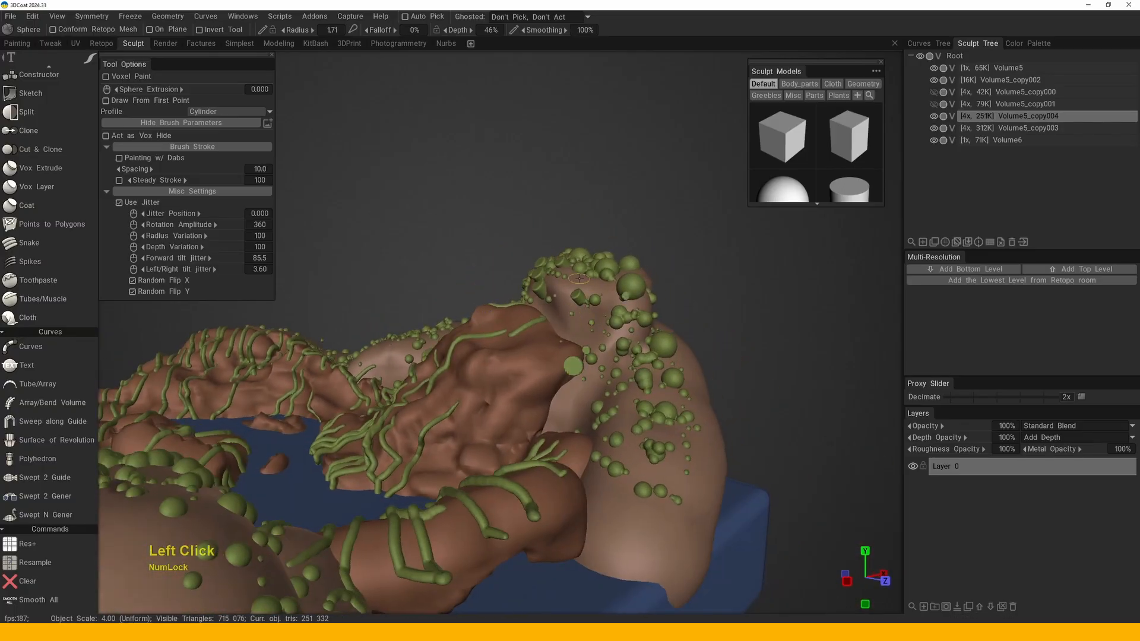
{"action": "mouse_move", "coordinate": [586, 402]}
{"action": "left_mouse_down"}
{"action": "mouse_move", "coordinate": [555, 387]}
{"action": "mouse_move", "coordinate": [531, 413]}
{"action": "left_mouse_up"}
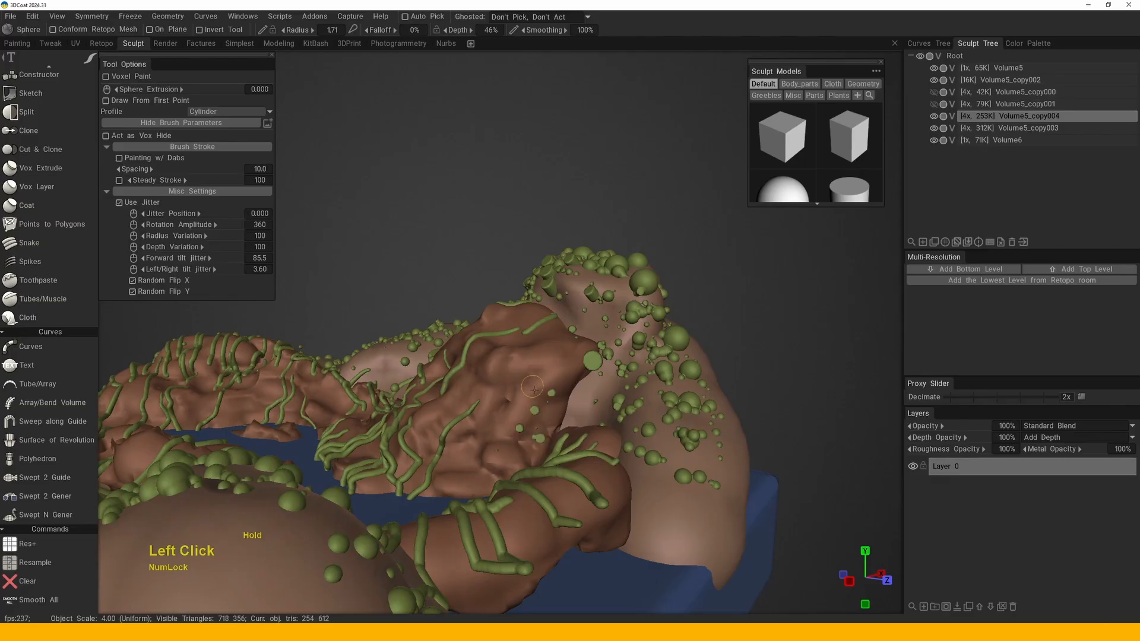
{"action": "left_click_drag", "start_coordinate": [548, 362], "coordinate": [526, 380]}
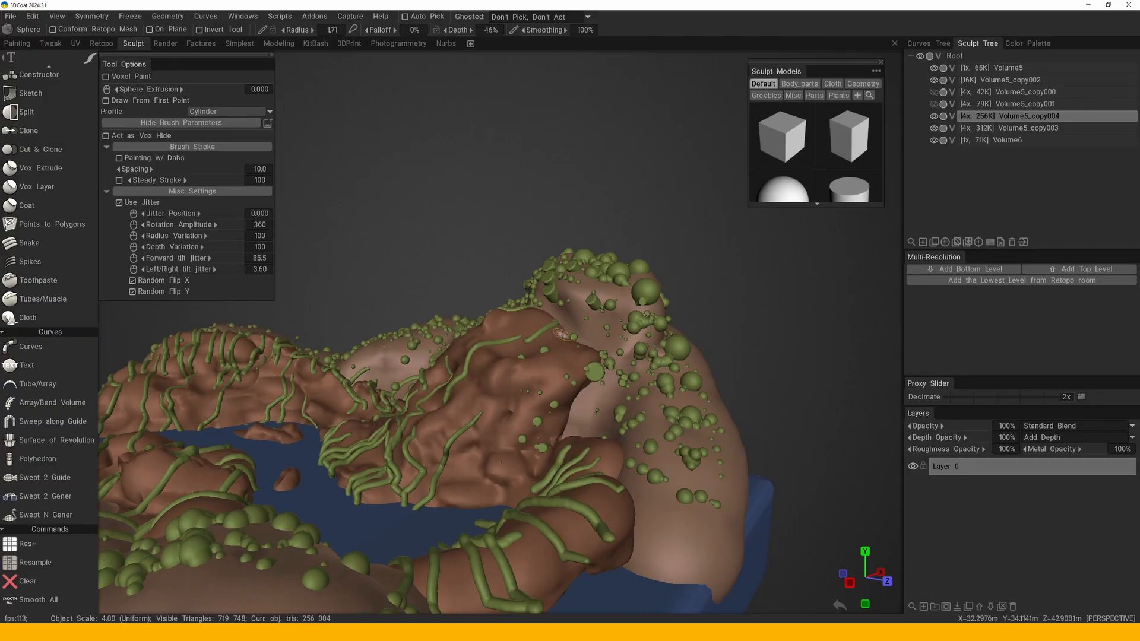
{"action": "mouse_move", "coordinate": [561, 334]}
{"action": "left_mouse_down"}
{"action": "mouse_move", "coordinate": [542, 326]}
{"action": "mouse_move", "coordinate": [551, 411]}
{"action": "left_mouse_up"}
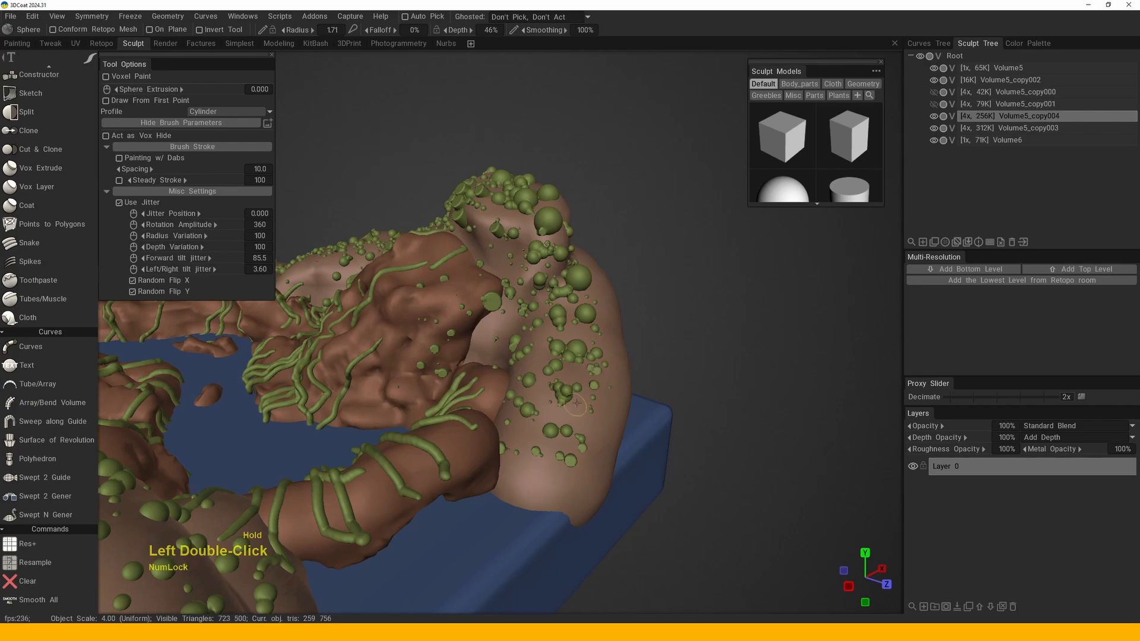
- Dot foliage cylinders over the peak's back slope, its top and the edge leading down to the ridge
{"action": "left_click", "coordinate": [554, 344]}
{"action": "mouse_move", "coordinate": [554, 344]}
{"action": "left_mouse_down"}
{"action": "mouse_move", "coordinate": [416, 283]}
{"action": "mouse_move", "coordinate": [465, 287]}
{"action": "left_mouse_up"}
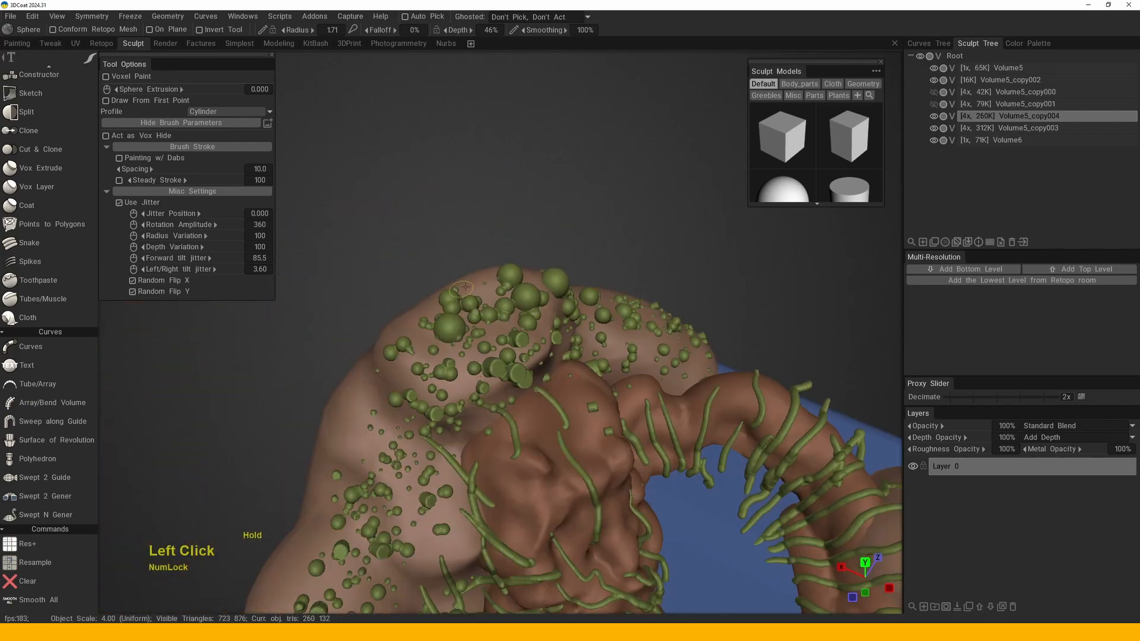
{"action": "left_click", "coordinate": [465, 289]}
{"action": "left_click", "coordinate": [508, 275]}
{"action": "left_click", "coordinate": [471, 302]}
{"action": "left_click", "coordinate": [449, 328]}
{"action": "left_click", "coordinate": [405, 343]}
{"action": "left_click", "coordinate": [400, 394]}
{"action": "left_click", "coordinate": [402, 396]}
{"action": "left_click_drag", "start_coordinate": [401, 396], "coordinate": [404, 345]}
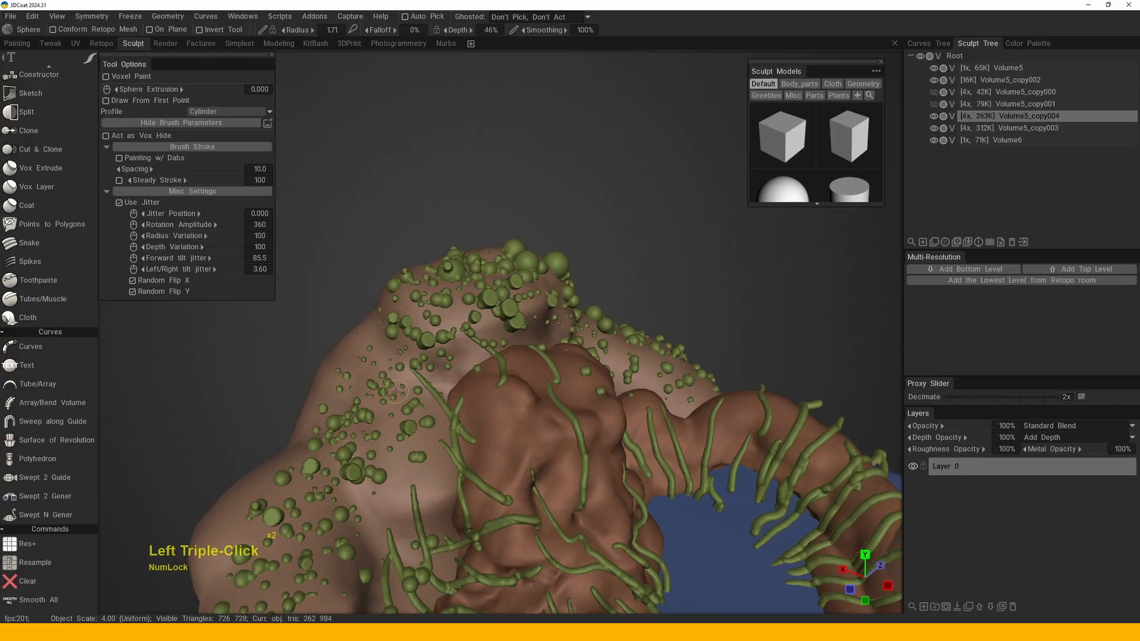
- Add foliage cylinders on the ridge slope between the peak and the vines beside the central rock
{"action": "left_click_drag", "start_coordinate": [429, 504], "coordinate": [416, 376]}
{"action": "left_click", "coordinate": [339, 451]}
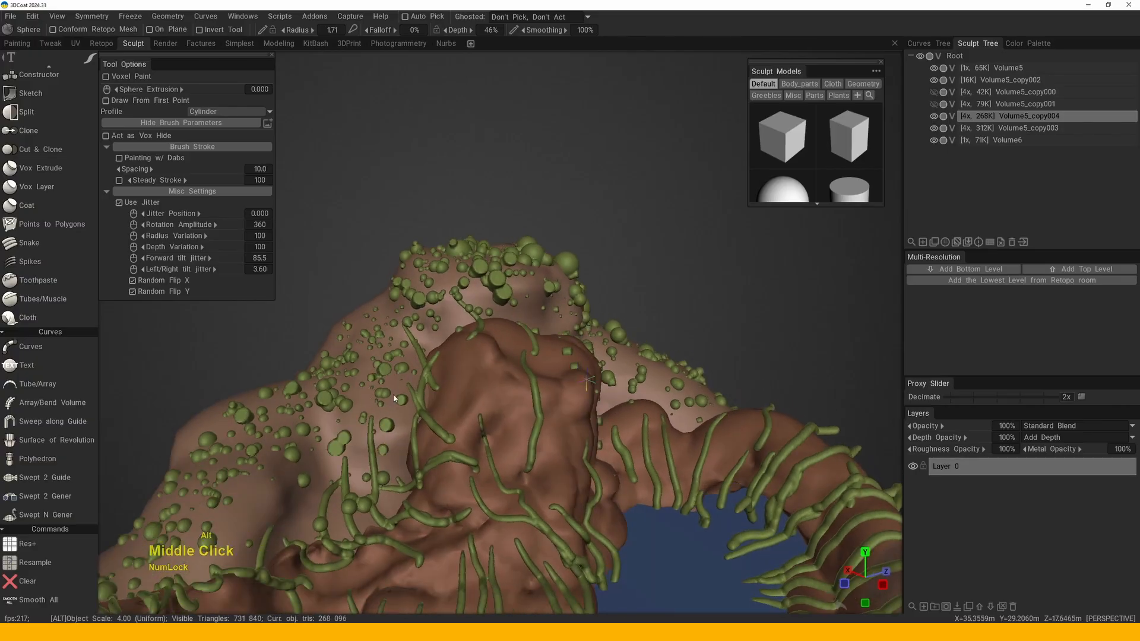
{"action": "middle_click_drag", "start_coordinate": [267, 505], "coordinate": [330, 436]}
{"action": "left_click", "coordinate": [330, 436]}
{"action": "left_click", "coordinate": [306, 386]}
{"action": "left_click", "coordinate": [314, 381]}
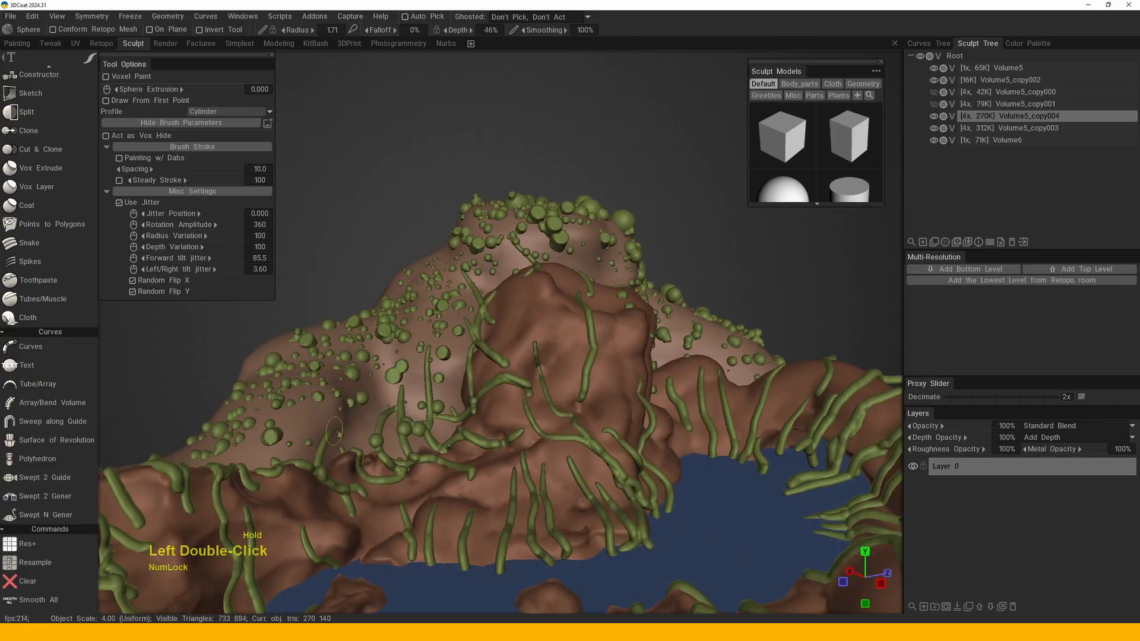
{"action": "left_click", "coordinate": [342, 409]}
- Fill gaps with foliage cylinders on the peak above the central rock, and cut into the foliage on its crest
{"action": "middle_click", "coordinate": [425, 375], "text": "alt"}
{"action": "middle_click_drag", "start_coordinate": [425, 375], "coordinate": [442, 269], "text": "alt"}
{"action": "left_click", "coordinate": [442, 268]}
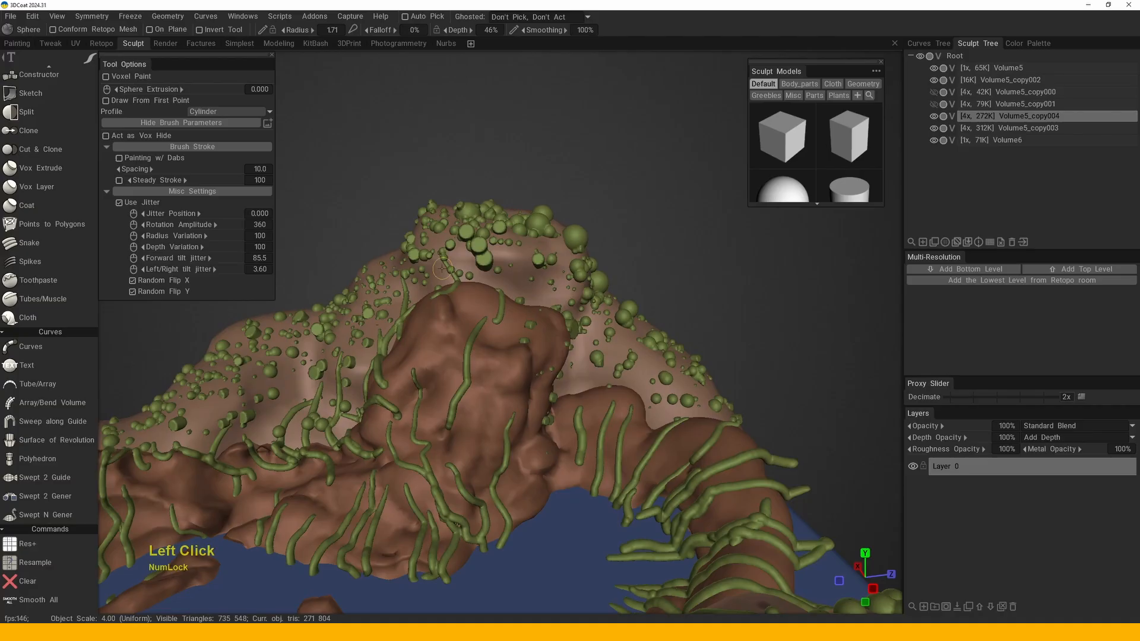
{"action": "double_click", "coordinate": [493, 285]}
{"action": "middle_click_drag", "start_coordinate": [533, 274], "coordinate": [608, 241], "text": "alt"}
{"action": "left_click", "coordinate": [568, 205], "text": "ctrl"}
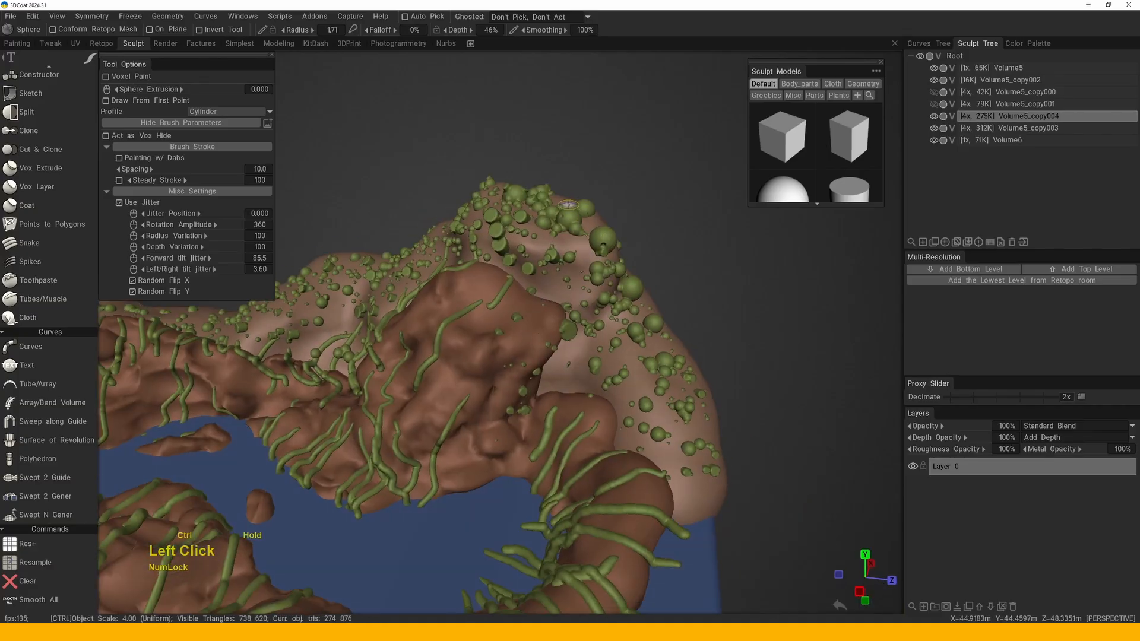
{"action": "left_click", "coordinate": [572, 244]}
{"action": "middle_click_drag", "start_coordinate": [542, 292], "coordinate": [585, 275]}
{"action": "left_click", "coordinate": [585, 276]}
{"action": "double_click", "coordinate": [584, 275]}
- Scatter foliage cylinders along the long ridge and onto its rounded far end
{"action": "left_click_drag", "start_coordinate": [552, 302], "coordinate": [252, 422]}
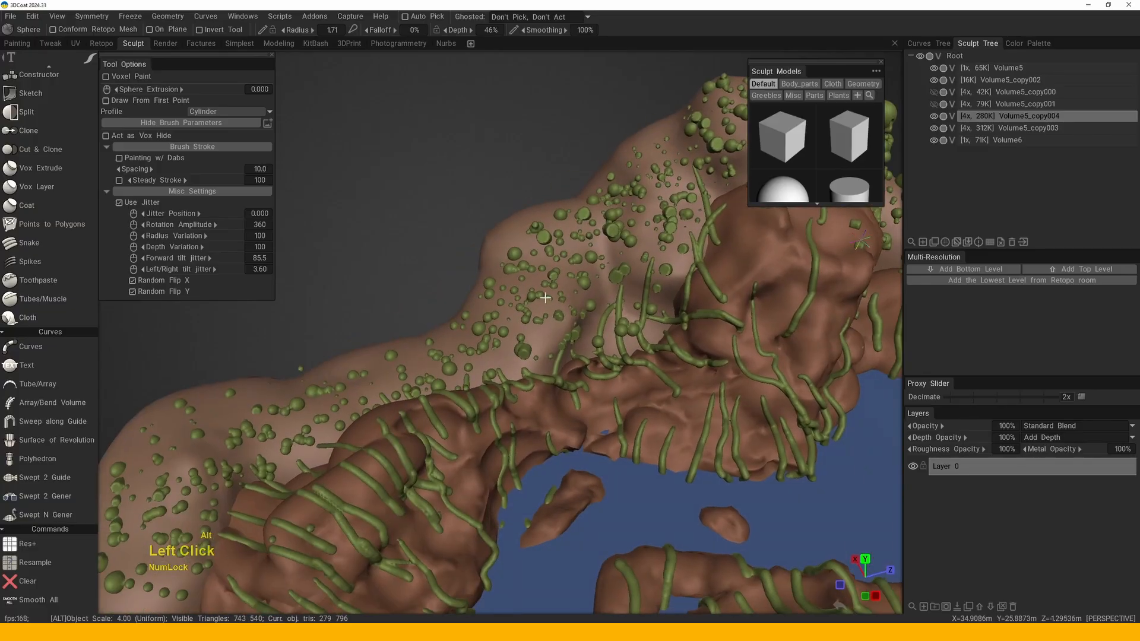
{"action": "double_click", "coordinate": [252, 421]}
{"action": "mouse_move", "coordinate": [253, 421]}
{"action": "middle_mouse_down", "text": "alt"}
{"action": "mouse_move", "coordinate": [421, 355]}
{"action": "mouse_move", "coordinate": [405, 298]}
{"action": "middle_mouse_up", "text": "alt"}
{"action": "double_click", "coordinate": [405, 298]}
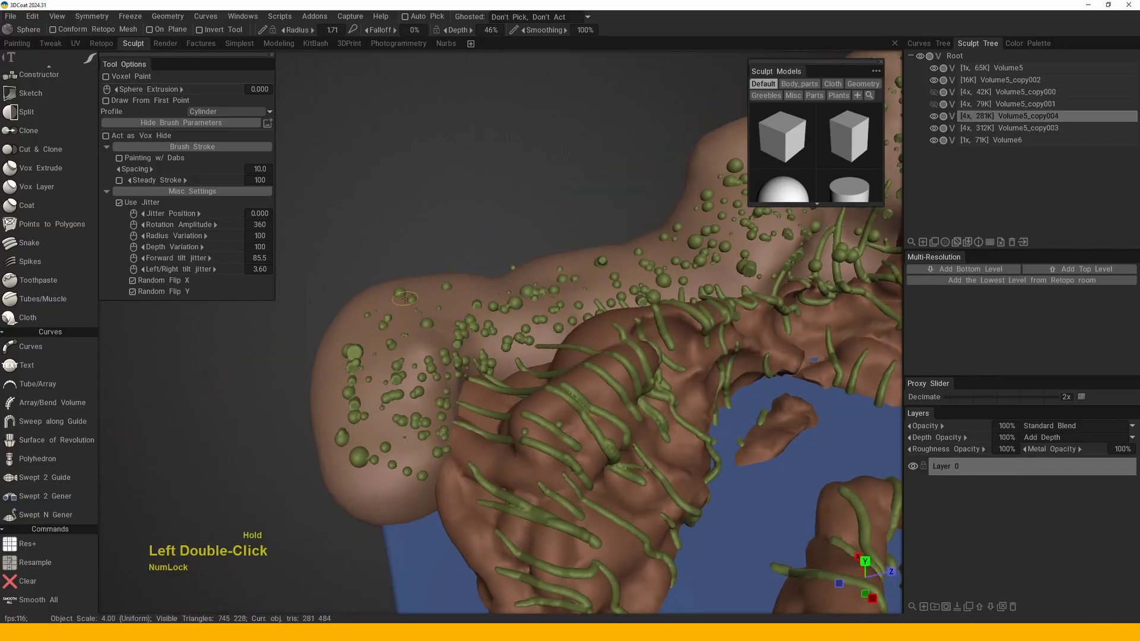
- Set the brush spacing to 5 and add denser foliage cylinders on the ridge's rounded far end
{"action": "left_click", "coordinate": [270, 171]}
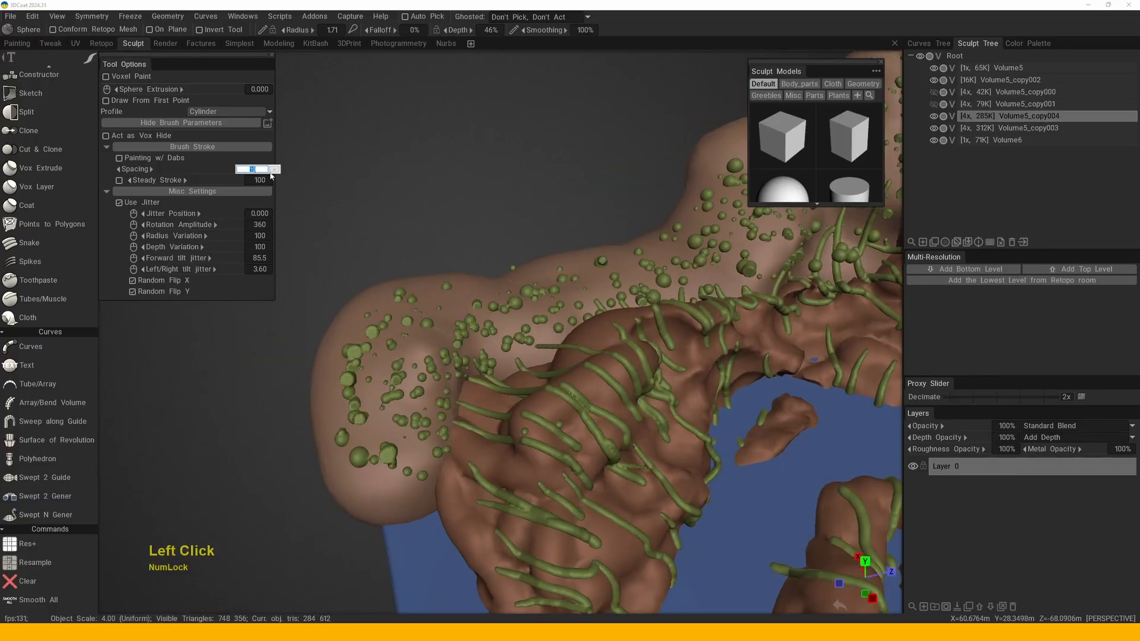
{"action": "type", "text": "5"}
{"action": "key", "text": "KP_Enter"}
{"action": "left_click", "coordinate": [393, 366]}
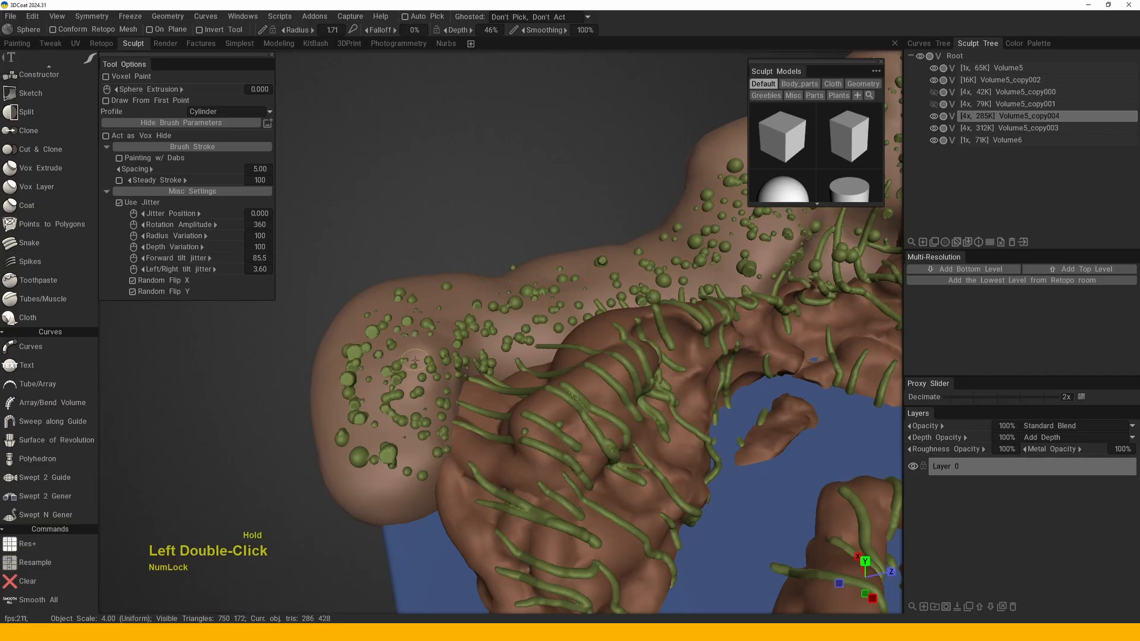
{"action": "left_click", "coordinate": [422, 444]}
{"action": "left_click", "coordinate": [424, 351]}
- Cover the top and outer side of the ridge's rounded end with closely spaced foliage cylinders
{"action": "mouse_move", "coordinate": [422, 444]}
{"action": "middle_mouse_down", "text": "alt"}
{"action": "mouse_move", "coordinate": [424, 351]}
{"action": "mouse_move", "coordinate": [332, 320]}
{"action": "middle_mouse_up", "text": "alt"}
{"action": "left_click", "coordinate": [442, 337]}
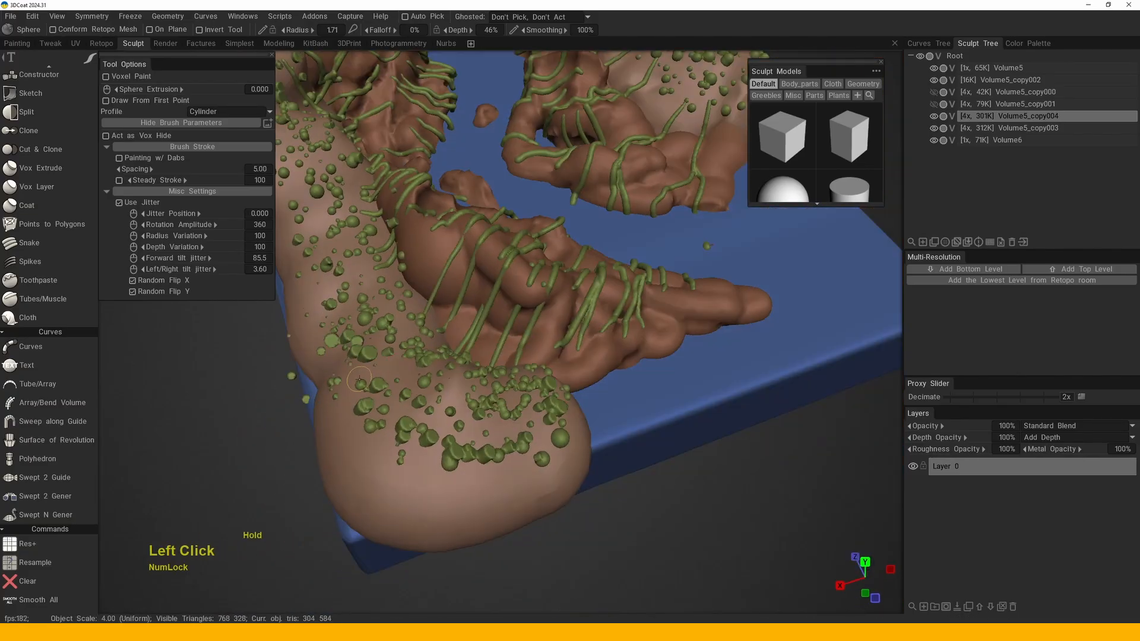
{"action": "left_click", "coordinate": [355, 449]}
{"action": "left_click_drag", "start_coordinate": [355, 448], "coordinate": [510, 365], "text": "alt"}
{"action": "double_click", "coordinate": [511, 365]}
{"action": "middle_click_drag", "start_coordinate": [511, 365], "coordinate": [512, 366]}
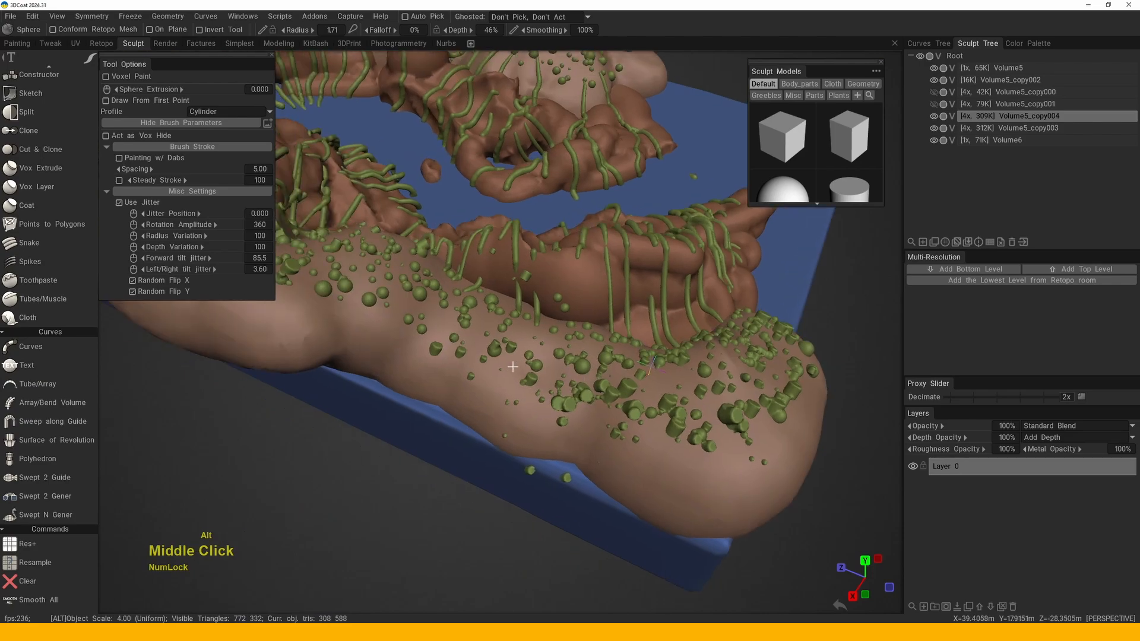
- Continue the dense foliage cylinders along the ridge's outer slope up to the background peak
{"action": "left_click_drag", "start_coordinate": [512, 365], "coordinate": [502, 399], "text": "alt"}
{"action": "middle_click_drag", "start_coordinate": [503, 399], "coordinate": [447, 411], "text": "alt"}
{"action": "left_click", "coordinate": [477, 382]}
{"action": "left_click", "coordinate": [447, 411]}
{"action": "left_click", "coordinate": [368, 373]}
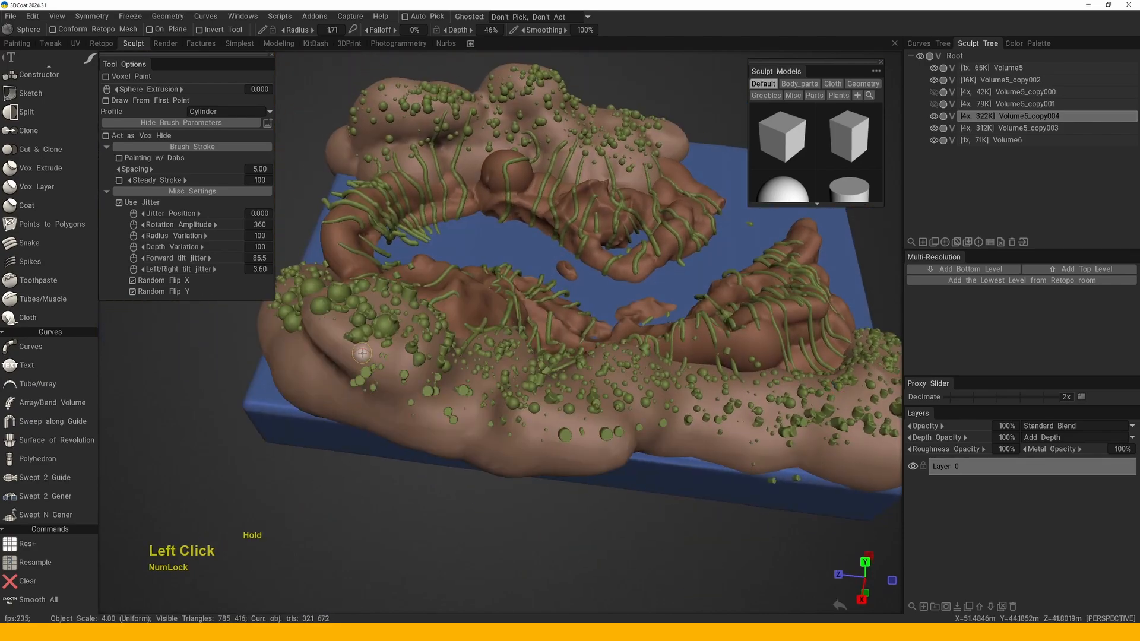
- Cut into the oversized foliage spheres on the peak behind the central rock
{"action": "middle_click_drag", "start_coordinate": [369, 372], "coordinate": [380, 383], "text": "alt"}
{"action": "left_click_drag", "start_coordinate": [380, 383], "coordinate": [391, 394], "text": "alt"}
{"action": "middle_click_drag", "start_coordinate": [391, 393], "coordinate": [530, 326], "text": "alt"}
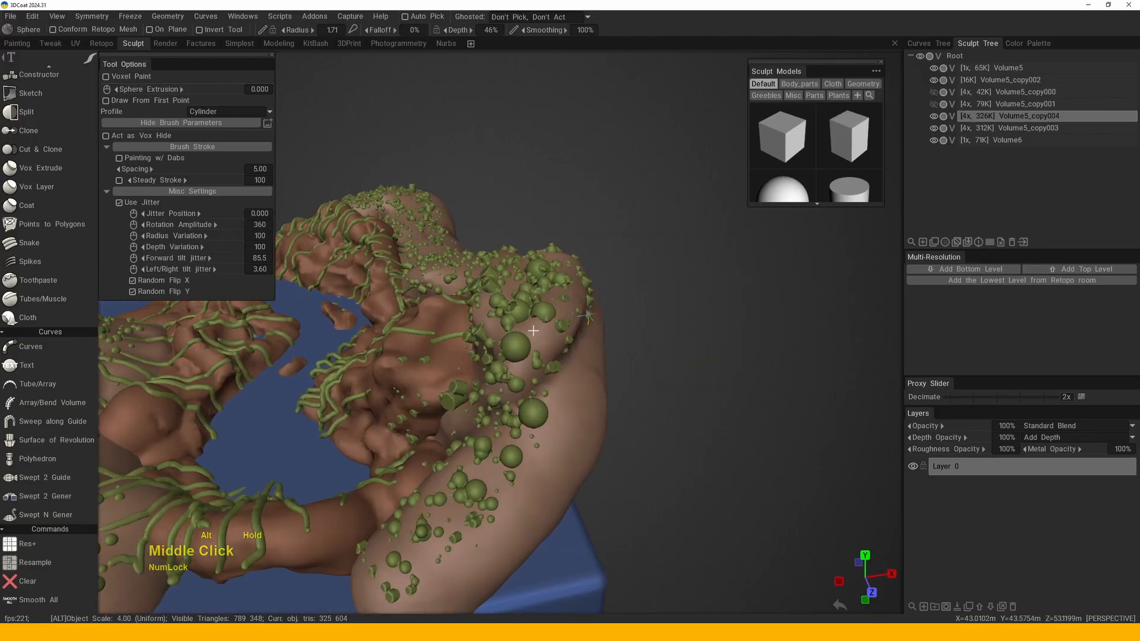
{"action": "left_click", "coordinate": [541, 311], "text": "ctrl"}
{"action": "double_click", "coordinate": [514, 305], "text": "ctrl"}
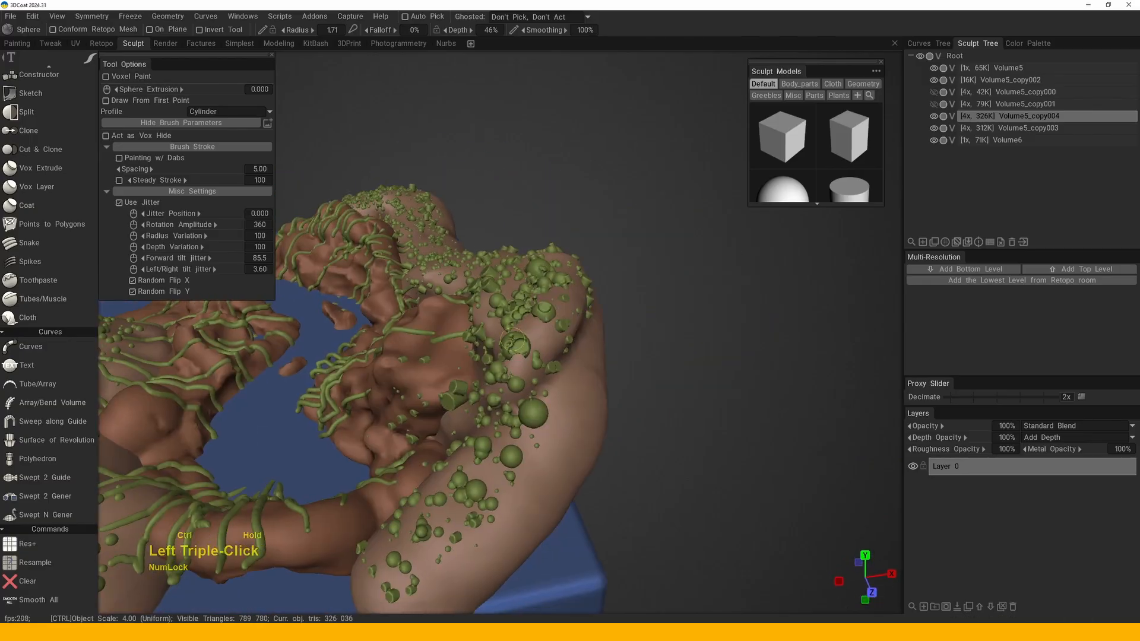
- Carve into the remaining oversized foliage on the slope just behind the central rock
{"action": "left_click_drag", "start_coordinate": [513, 400], "coordinate": [598, 357], "text": "alt"}
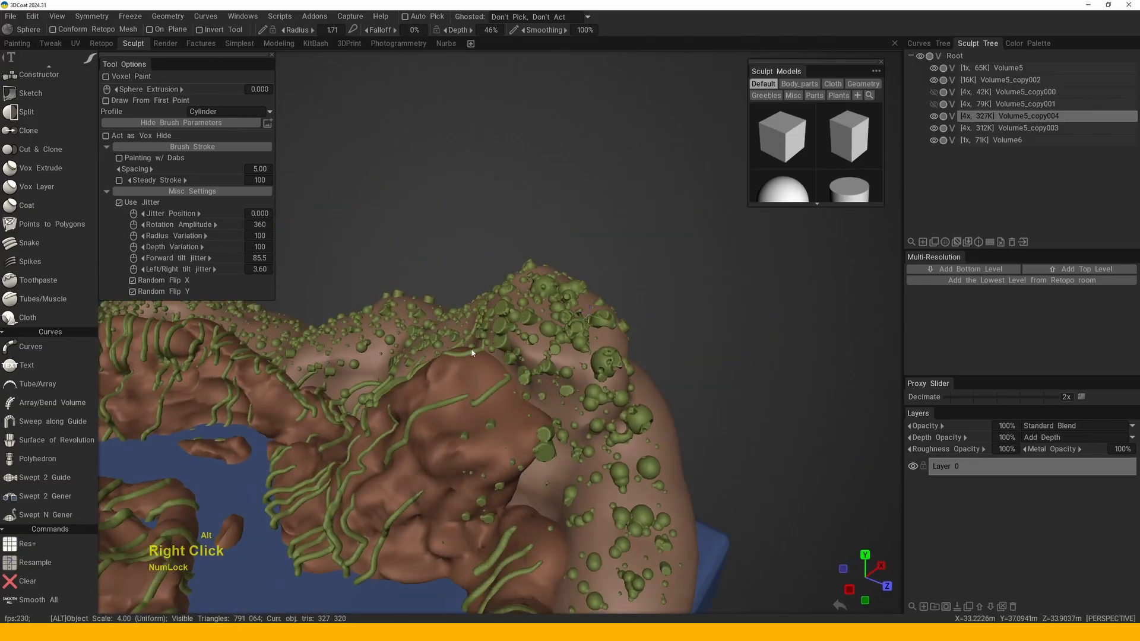
{"action": "right_click_drag", "start_coordinate": [472, 348], "coordinate": [504, 349], "text": "alt"}
{"action": "left_click", "coordinate": [505, 349], "text": "ctrl"}
{"action": "double_click", "coordinate": [535, 325], "text": "ctrl"}
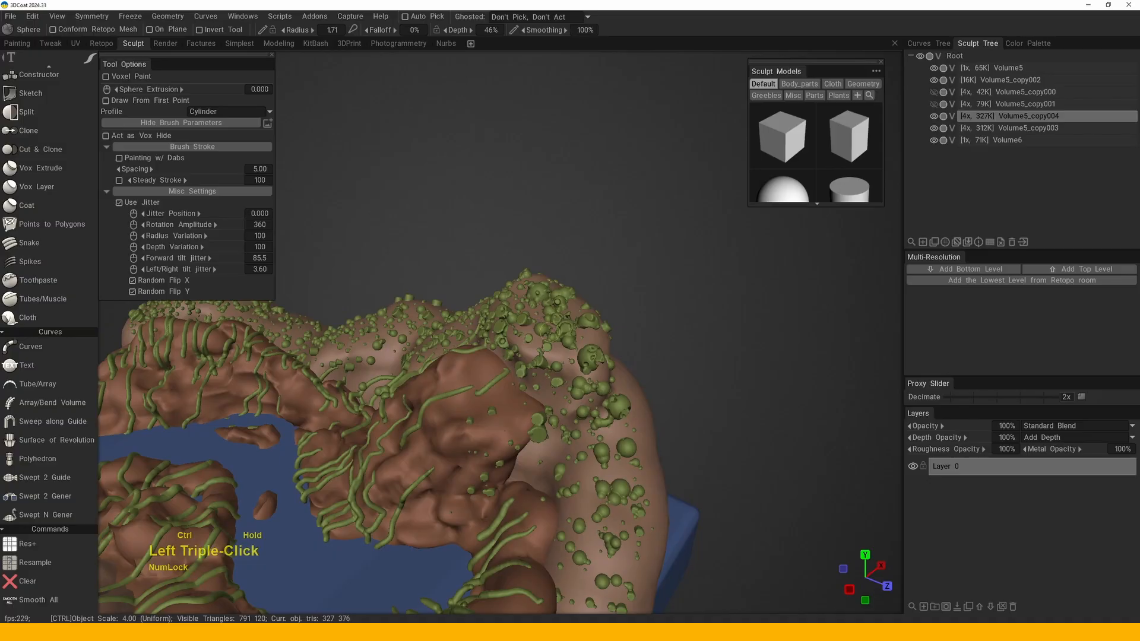
- Scatter more foliage cylinders down the peak's outer slope and around its summit behind the central rock
{"action": "left_click_drag", "start_coordinate": [538, 325], "coordinate": [549, 350]}
{"action": "double_click", "coordinate": [552, 355]}
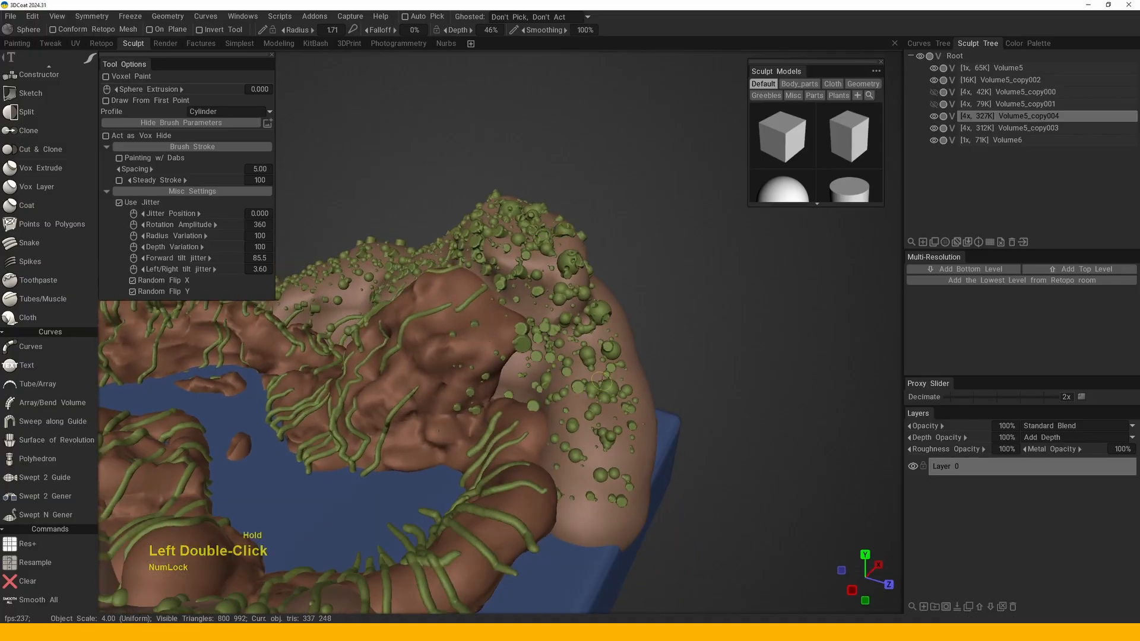
{"action": "left_click_drag", "start_coordinate": [601, 380], "coordinate": [572, 485]}
{"action": "left_click_drag", "start_coordinate": [597, 318], "coordinate": [573, 303], "text": "alt"}
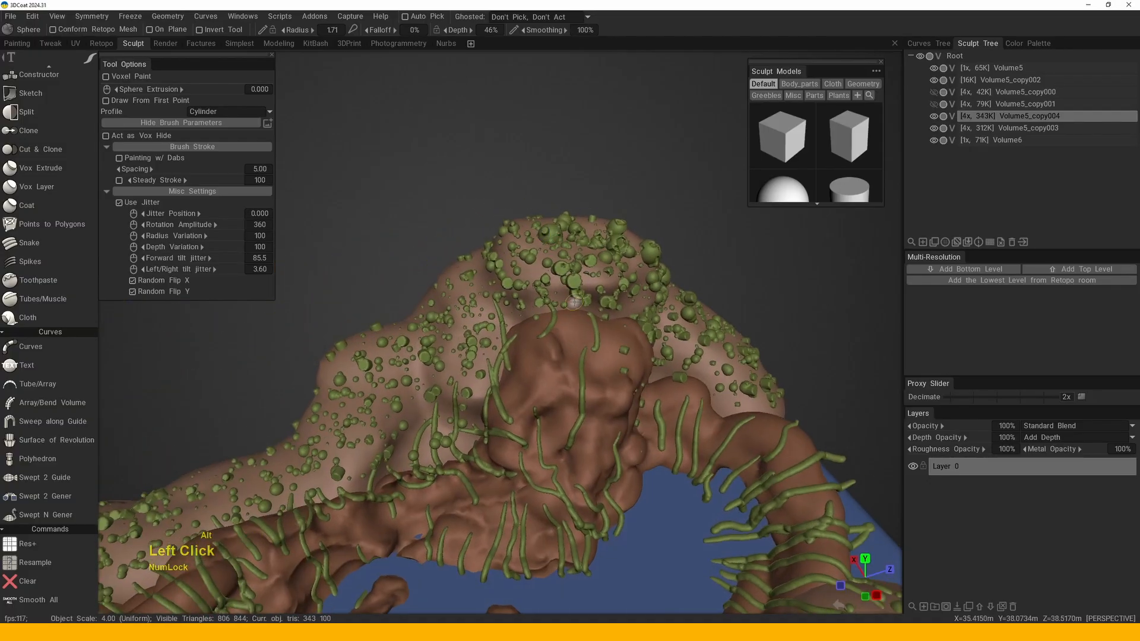
{"action": "left_click_drag", "start_coordinate": [539, 267], "coordinate": [538, 269]}
{"action": "middle_click_drag", "start_coordinate": [538, 268], "coordinate": [483, 315], "text": "alt"}
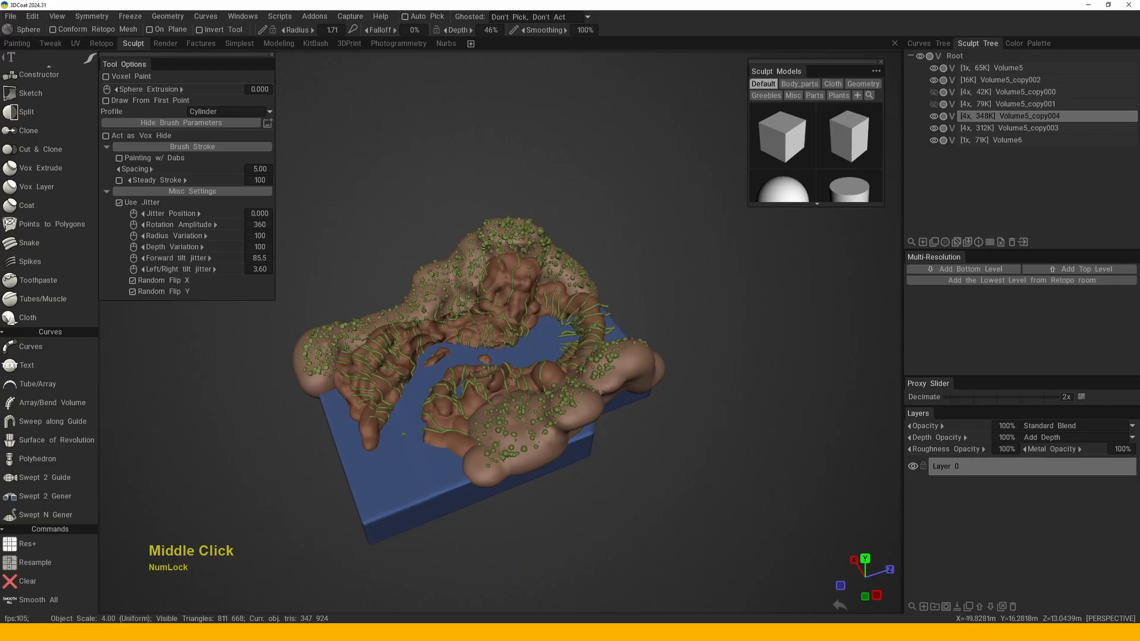
- Add foliage cylinders over the rounded twin hills on the opposite side of the water, above the round boulder
{"action": "left_click_drag", "start_coordinate": [512, 382], "coordinate": [557, 346], "text": "alt"}
{"action": "mouse_move", "coordinate": [598, 398]}
{"action": "right_mouse_down", "text": "alt"}
{"action": "mouse_move", "coordinate": [561, 291]}
{"action": "mouse_move", "coordinate": [538, 392]}
{"action": "right_mouse_up", "text": "alt"}
{"action": "middle_click_drag", "start_coordinate": [538, 392], "coordinate": [567, 359], "text": "alt"}
{"action": "mouse_move", "coordinate": [562, 337]}
{"action": "left_mouse_down"}
{"action": "mouse_move", "coordinate": [514, 376]}
{"action": "mouse_move", "coordinate": [512, 455]}
{"action": "left_mouse_up"}
{"action": "mouse_move", "coordinate": [577, 408]}
{"action": "left_mouse_down", "text": "alt"}
{"action": "mouse_move", "coordinate": [550, 405]}
{"action": "mouse_move", "coordinate": [505, 324]}
{"action": "mouse_move", "coordinate": [396, 375]}
{"action": "mouse_move", "coordinate": [418, 333]}
{"action": "mouse_move", "coordinate": [475, 304]}
{"action": "mouse_move", "coordinate": [493, 368]}
{"action": "mouse_move", "coordinate": [566, 414]}
{"action": "left_mouse_up", "text": "alt"}
{"action": "left_click_drag", "start_coordinate": [518, 271], "coordinate": [455, 284], "text": "alt"}
{"action": "middle_click_drag", "start_coordinate": [522, 408], "coordinate": [544, 323]}
{"action": "left_click", "coordinate": [626, 334]}
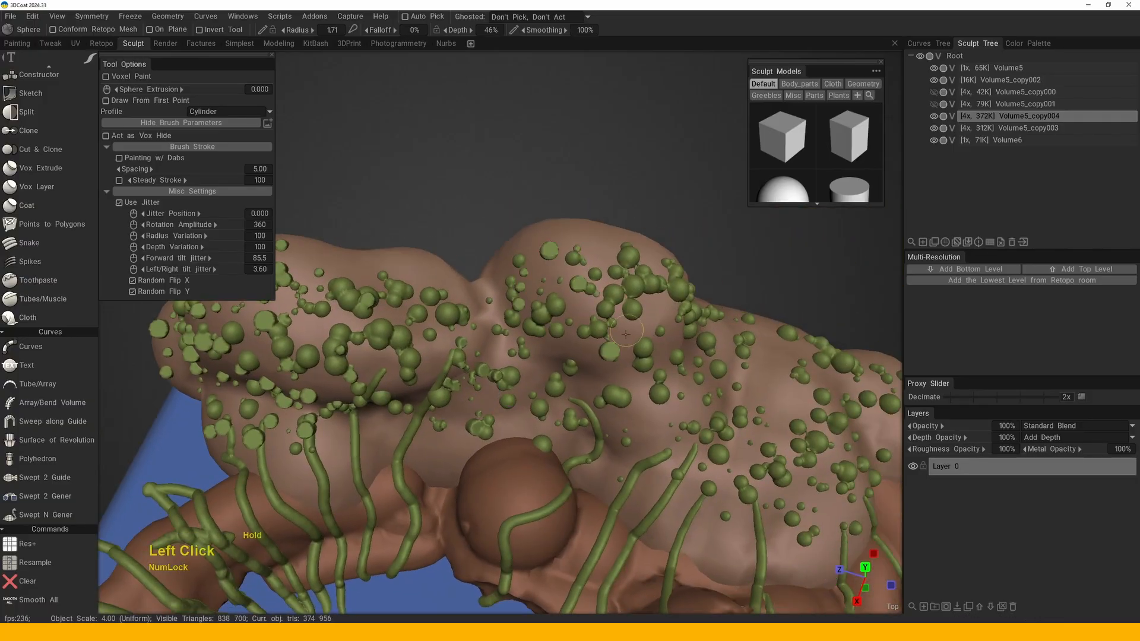
{"action": "right_click_drag", "start_coordinate": [564, 368], "coordinate": [523, 362], "text": "alt"}
{"action": "left_click_drag", "start_coordinate": [522, 363], "coordinate": [499, 350], "text": "alt"}
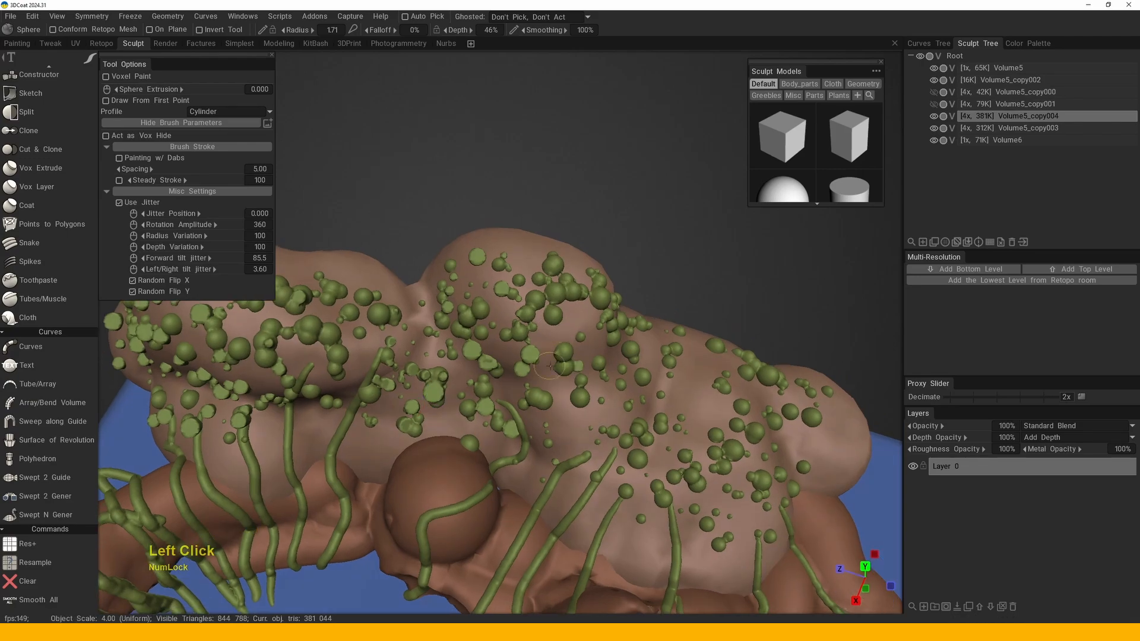
- Cut into the oversized foliage spheres on the twin rounded hills to break up their shapes
{"action": "middle_click_drag", "start_coordinate": [357, 341], "coordinate": [517, 335]}
{"action": "left_click_drag", "start_coordinate": [512, 335], "coordinate": [459, 330], "text": "ctrl"}
{"action": "left_click", "coordinate": [455, 325], "text": "ctrl"}
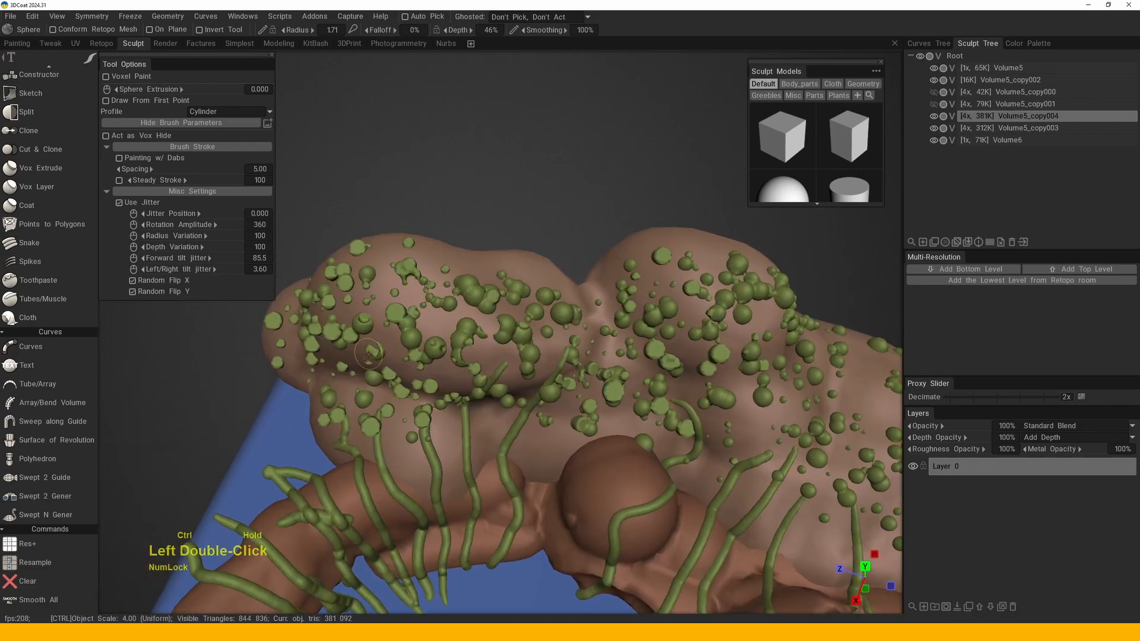
{"action": "left_click", "coordinate": [453, 319], "text": "ctrl"}
{"action": "left_click", "coordinate": [480, 324], "text": "ctrl"}
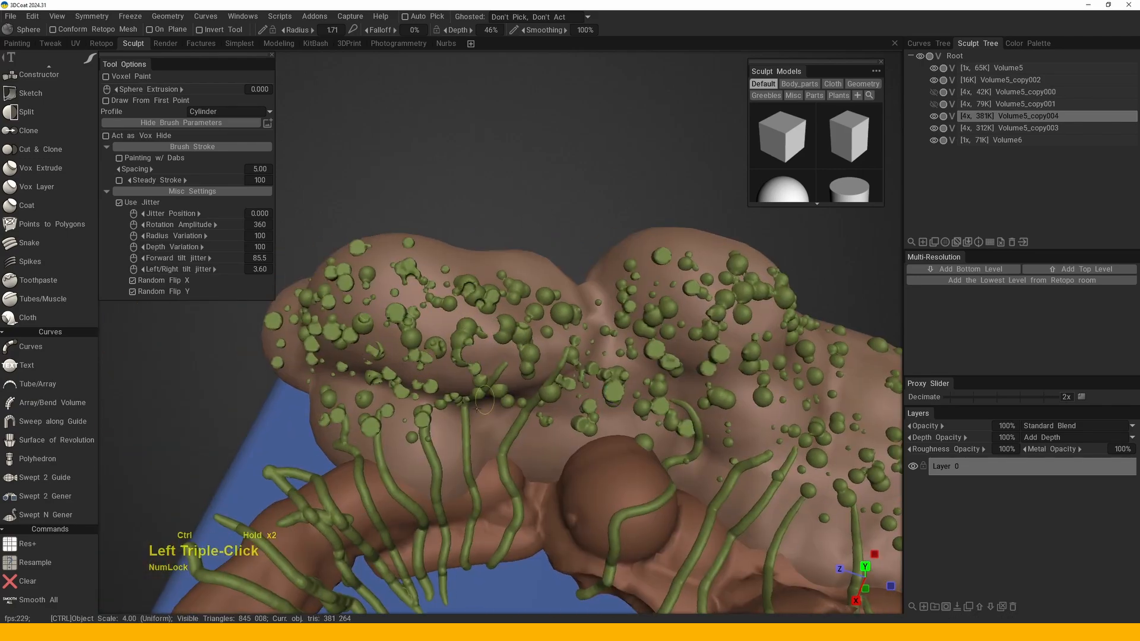
{"action": "left_click", "coordinate": [649, 362], "text": "ctrl"}
{"action": "right_click_drag", "start_coordinate": [298, 344], "coordinate": [603, 395], "text": "alt"}
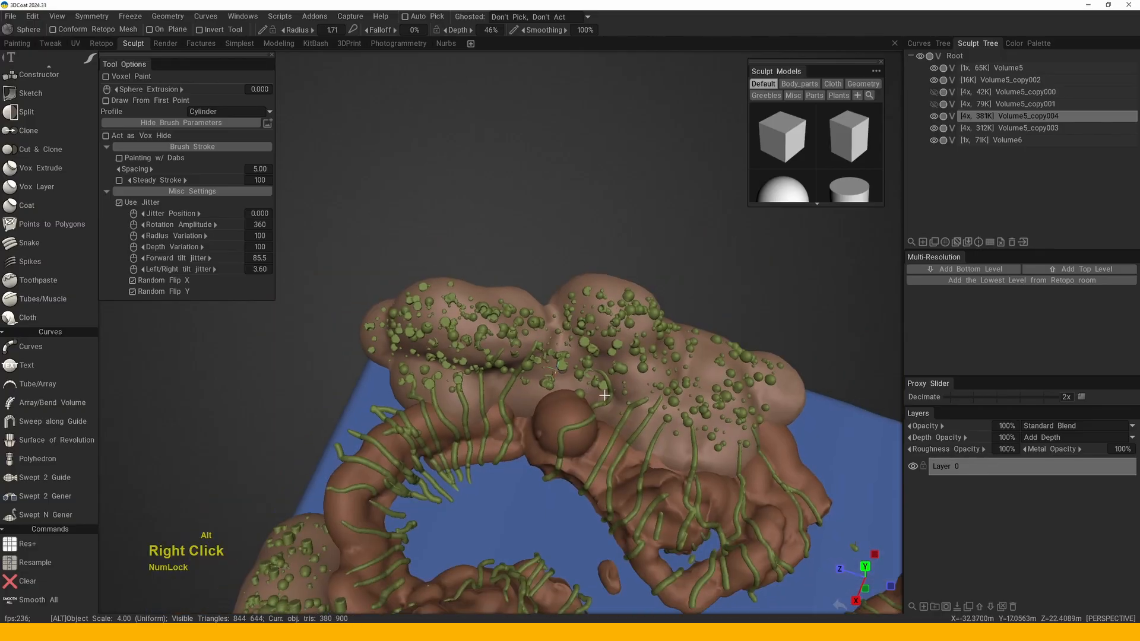
{"action": "middle_click_drag", "start_coordinate": [603, 395], "coordinate": [466, 359], "text": "alt"}
{"action": "left_click", "coordinate": [478, 258], "text": "ctrl"}
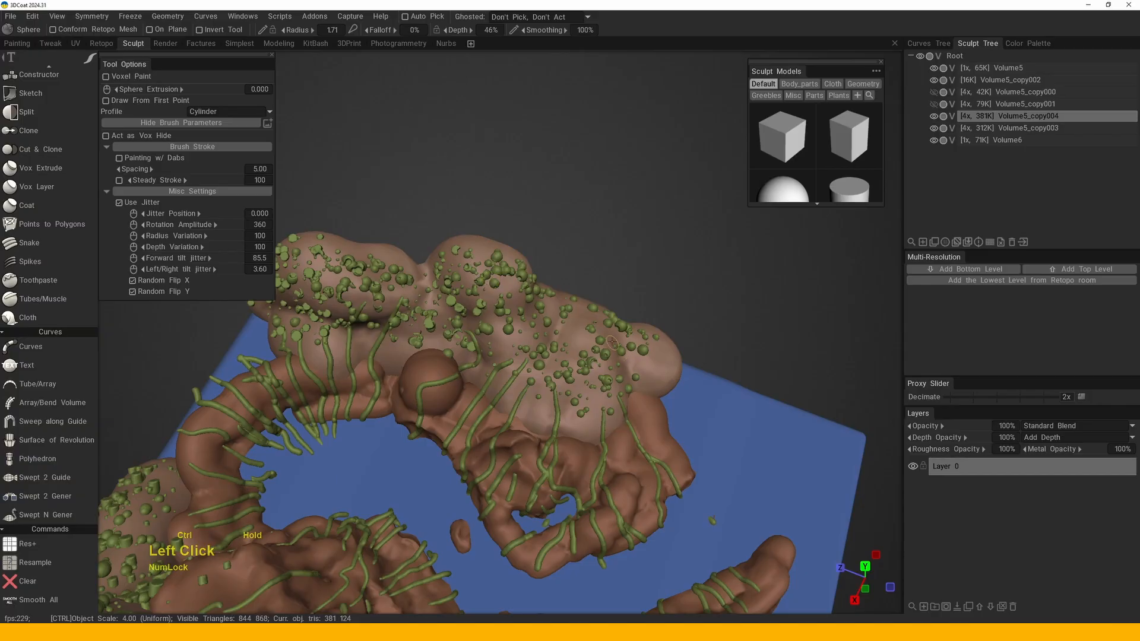
- Fill the sparse outer slopes and bare rounded end of the hills across the water with foliage cylinders
{"action": "mouse_move", "coordinate": [649, 334]}
{"action": "left_mouse_down", "text": "alt"}
{"action": "mouse_move", "coordinate": [591, 397]}
{"action": "mouse_move", "coordinate": [504, 417]}
{"action": "mouse_move", "coordinate": [565, 458]}
{"action": "left_mouse_up", "text": "alt"}
{"action": "mouse_move", "coordinate": [600, 398]}
{"action": "left_mouse_down", "text": "alt"}
{"action": "mouse_move", "coordinate": [537, 441]}
{"action": "mouse_move", "coordinate": [487, 446]}
{"action": "left_mouse_up", "text": "alt"}
{"action": "left_click_drag", "start_coordinate": [487, 446], "coordinate": [475, 449]}
{"action": "left_click_drag", "start_coordinate": [429, 528], "coordinate": [462, 488]}
{"action": "mouse_move", "coordinate": [462, 489]}
{"action": "left_mouse_down", "text": "alt"}
{"action": "mouse_move", "coordinate": [447, 386]}
{"action": "mouse_move", "coordinate": [513, 333]}
{"action": "left_mouse_up", "text": "alt"}
{"action": "mouse_move", "coordinate": [513, 333]}
{"action": "left_mouse_down", "text": "alt"}
{"action": "mouse_move", "coordinate": [479, 379]}
{"action": "mouse_move", "coordinate": [578, 237]}
{"action": "left_mouse_up", "text": "alt"}
{"action": "left_click", "coordinate": [578, 237]}
{"action": "middle_click_drag", "start_coordinate": [577, 237], "coordinate": [520, 300], "text": "alt"}
{"action": "left_click_drag", "start_coordinate": [520, 301], "coordinate": [513, 307], "text": "alt"}
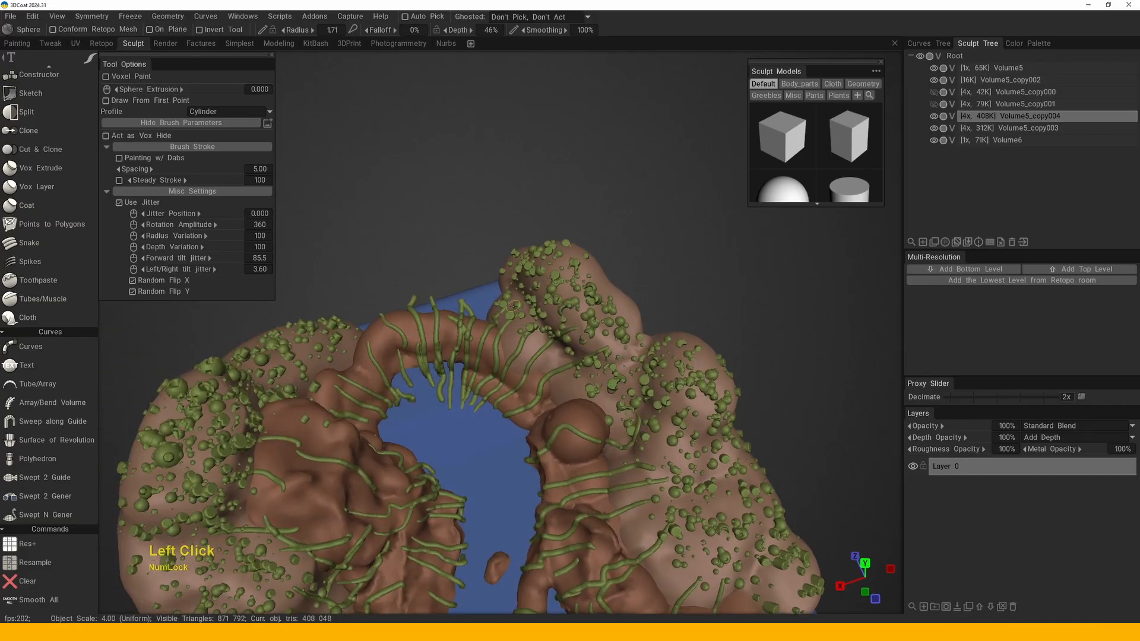
{"action": "left_click", "coordinate": [513, 307]}
- Thicken the foliage cylinders along the long ridge's outer slope and its rounded front end
{"action": "right_click_drag", "start_coordinate": [513, 306], "coordinate": [493, 429], "text": "alt"}
{"action": "left_click_drag", "start_coordinate": [611, 294], "coordinate": [475, 300], "text": "alt"}
{"action": "middle_click_drag", "start_coordinate": [475, 300], "coordinate": [565, 323], "text": "alt"}
{"action": "right_click_drag", "start_coordinate": [565, 323], "coordinate": [573, 279], "text": "alt"}
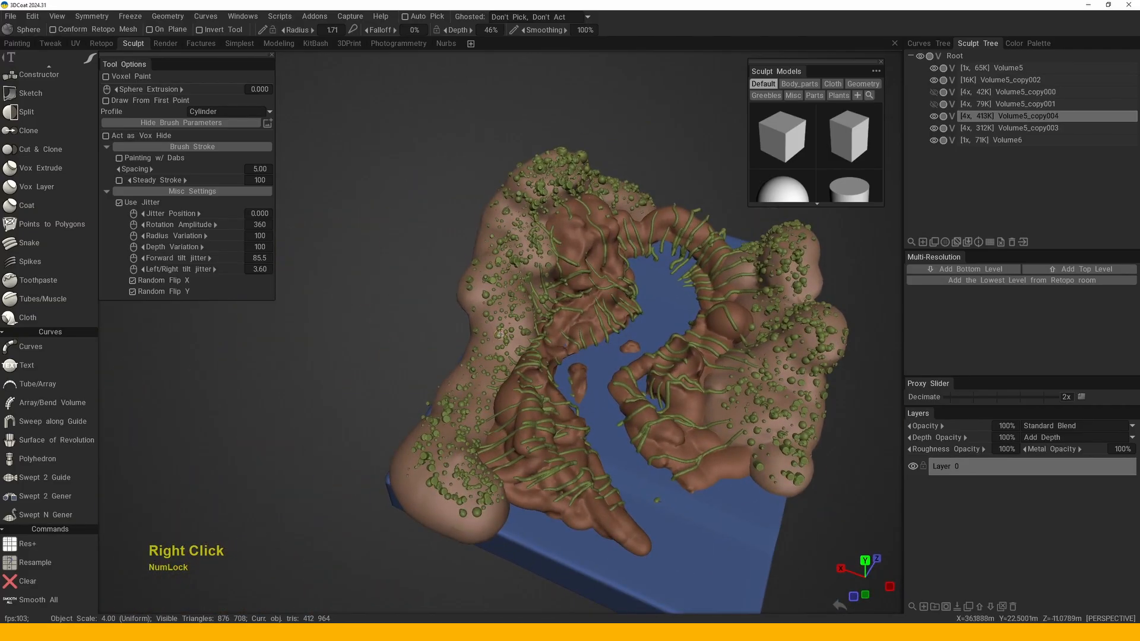
{"action": "left_click_drag", "start_coordinate": [573, 279], "coordinate": [523, 303], "text": "alt"}
{"action": "middle_click_drag", "start_coordinate": [523, 303], "coordinate": [487, 315], "text": "alt"}
{"action": "left_click_drag", "start_coordinate": [487, 314], "coordinate": [449, 309]}
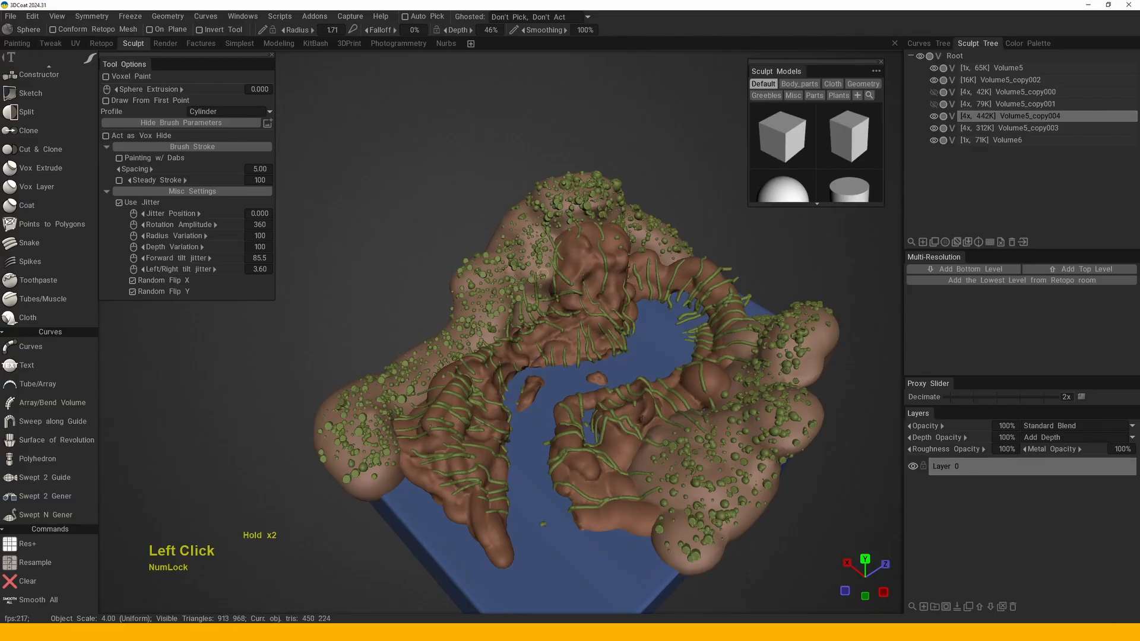
- Add more foliage cylinders to the ridge slopes leading up to the peak beside the central rock
{"action": "mouse_move", "coordinate": [522, 245]}
{"action": "left_mouse_down", "text": "alt"}
{"action": "mouse_move", "coordinate": [529, 280]}
{"action": "mouse_move", "coordinate": [564, 303]}
{"action": "left_mouse_up", "text": "alt"}
{"action": "mouse_move", "coordinate": [475, 223]}
{"action": "left_mouse_down"}
{"action": "mouse_move", "coordinate": [529, 326]}
{"action": "mouse_move", "coordinate": [617, 298]}
{"action": "mouse_move", "coordinate": [593, 318]}
{"action": "mouse_move", "coordinate": [514, 288]}
{"action": "left_mouse_up"}
{"action": "middle_click_drag", "start_coordinate": [514, 288], "coordinate": [489, 315], "text": "alt"}
{"action": "left_click_drag", "start_coordinate": [489, 315], "coordinate": [415, 319], "text": "alt"}
{"action": "mouse_move", "coordinate": [415, 318]}
{"action": "middle_mouse_down", "text": "alt"}
{"action": "mouse_move", "coordinate": [446, 349]}
{"action": "mouse_move", "coordinate": [518, 352]}
{"action": "mouse_move", "coordinate": [525, 362]}
{"action": "mouse_move", "coordinate": [517, 352]}
{"action": "middle_mouse_up", "text": "alt"}
{"action": "right_click_drag", "start_coordinate": [516, 352], "coordinate": [516, 348], "text": "alt"}
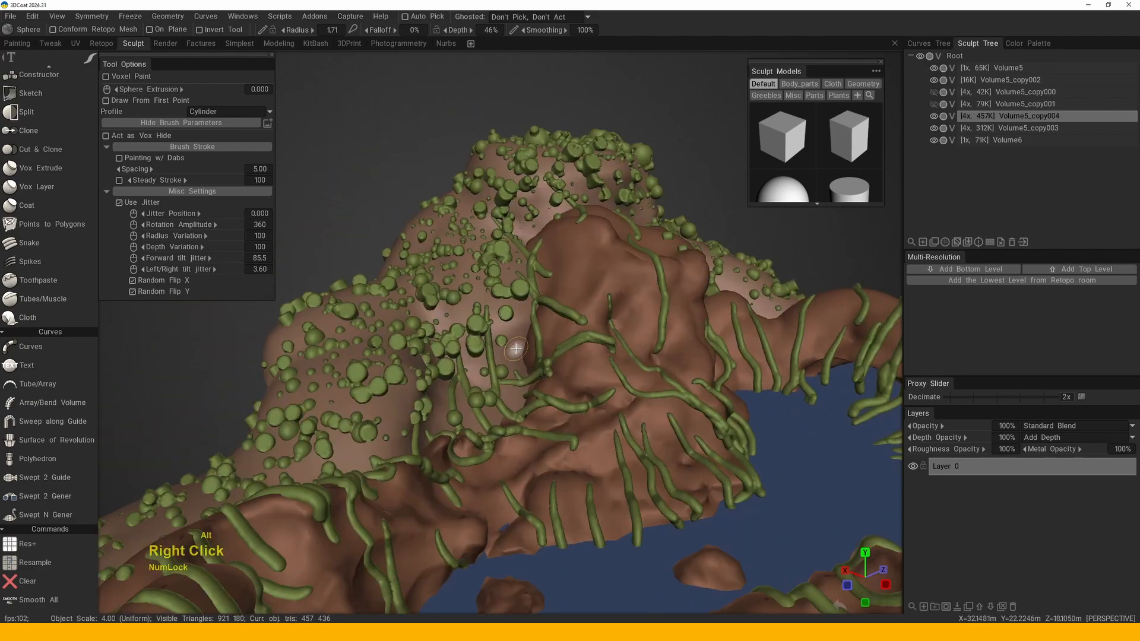
- Duplicate the background hills volume Volume5_copy002 and clear the duplicate's contents
{"action": "key", "text": "h"}
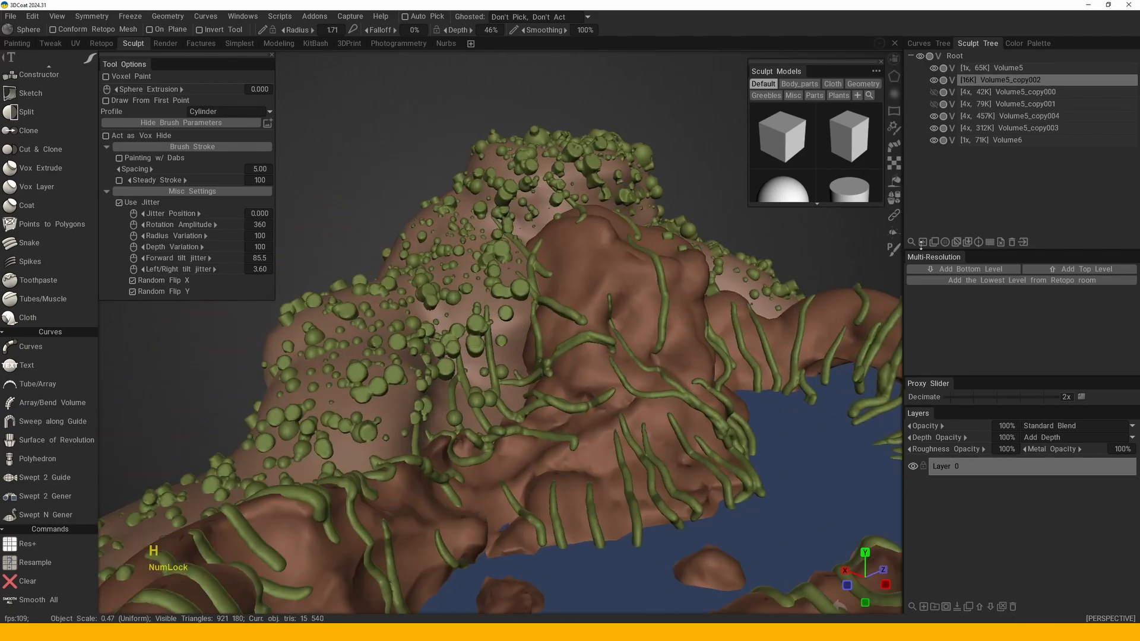
{"action": "left_click", "coordinate": [934, 243]}
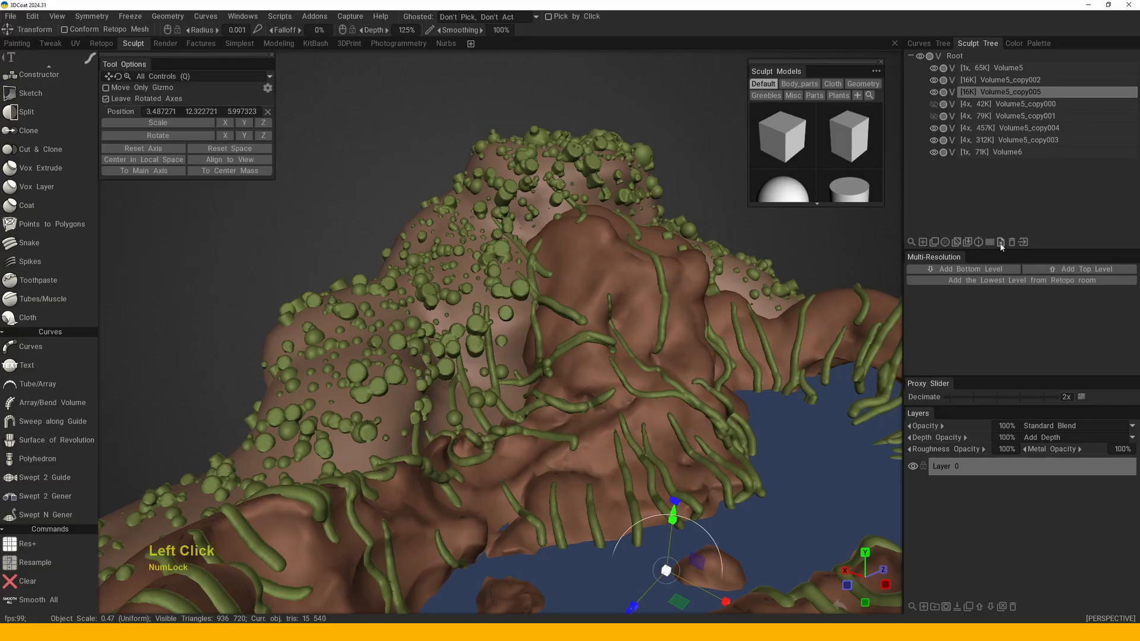
{"action": "left_click", "coordinate": [1002, 243]}
{"action": "left_click_drag", "start_coordinate": [535, 350], "coordinate": [550, 346], "text": "alt"}
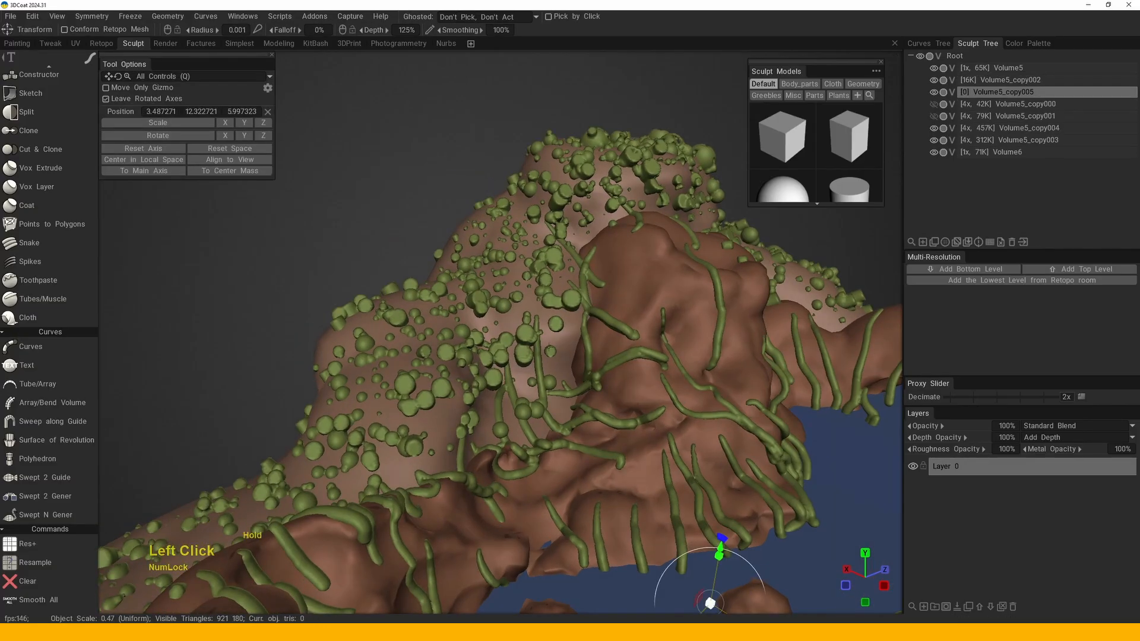
- Stamp small rock cylinders near the peak with the Sphere tool on the emptied volume and increase its resolution to scale 1.90
{"action": "right_click", "coordinate": [552, 349]}
{"action": "key", "text": "space"}
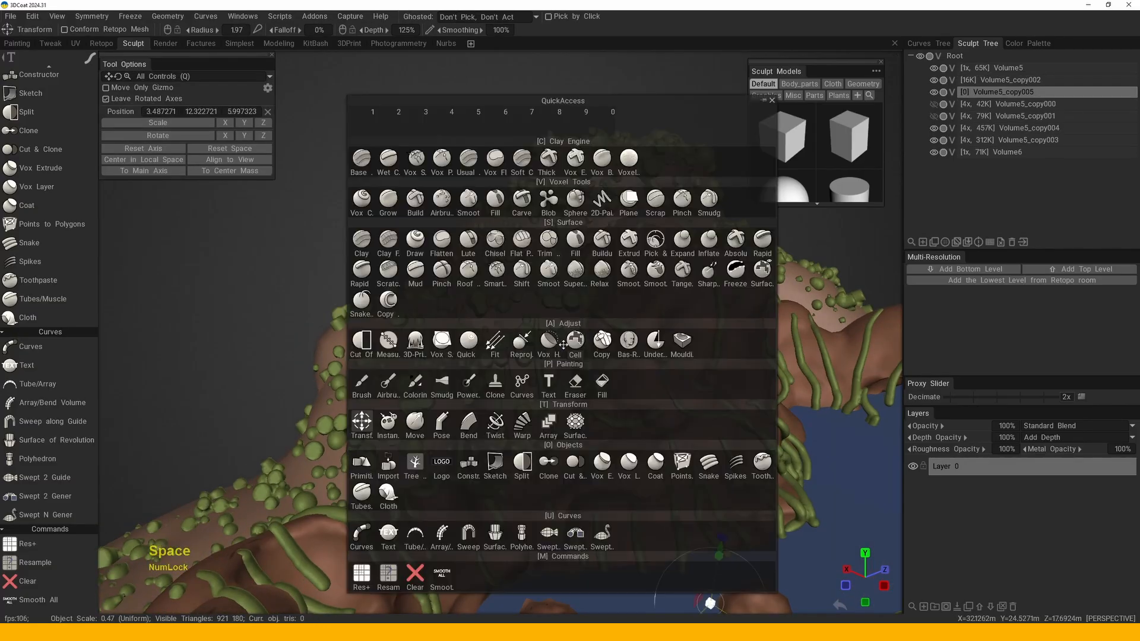
{"action": "left_click", "coordinate": [579, 203]}
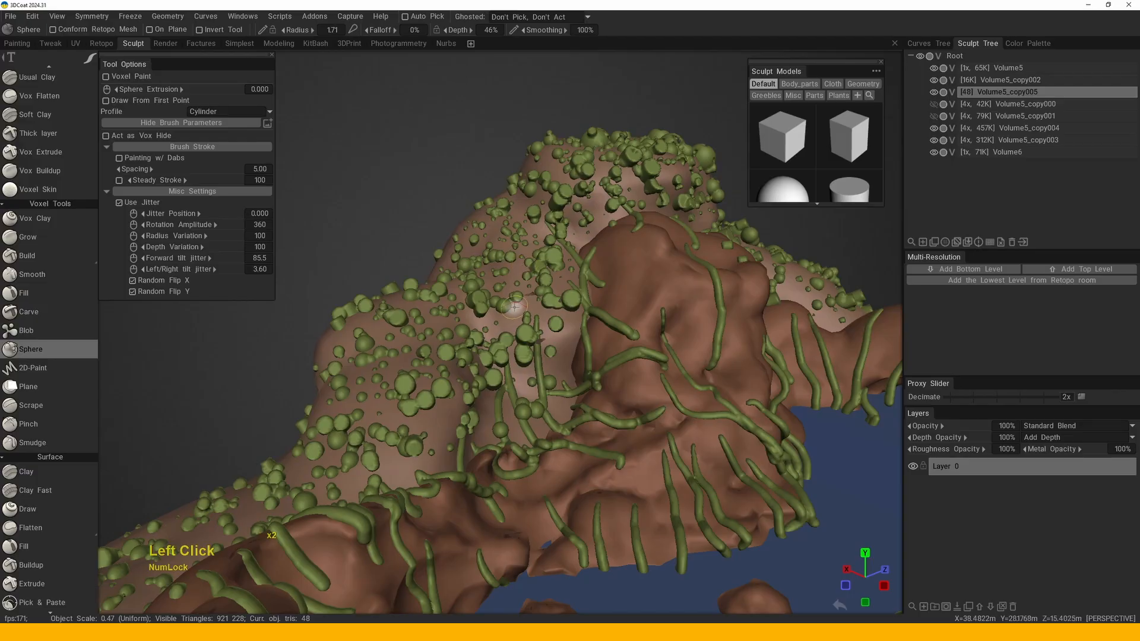
{"action": "double_click", "coordinate": [575, 301]}
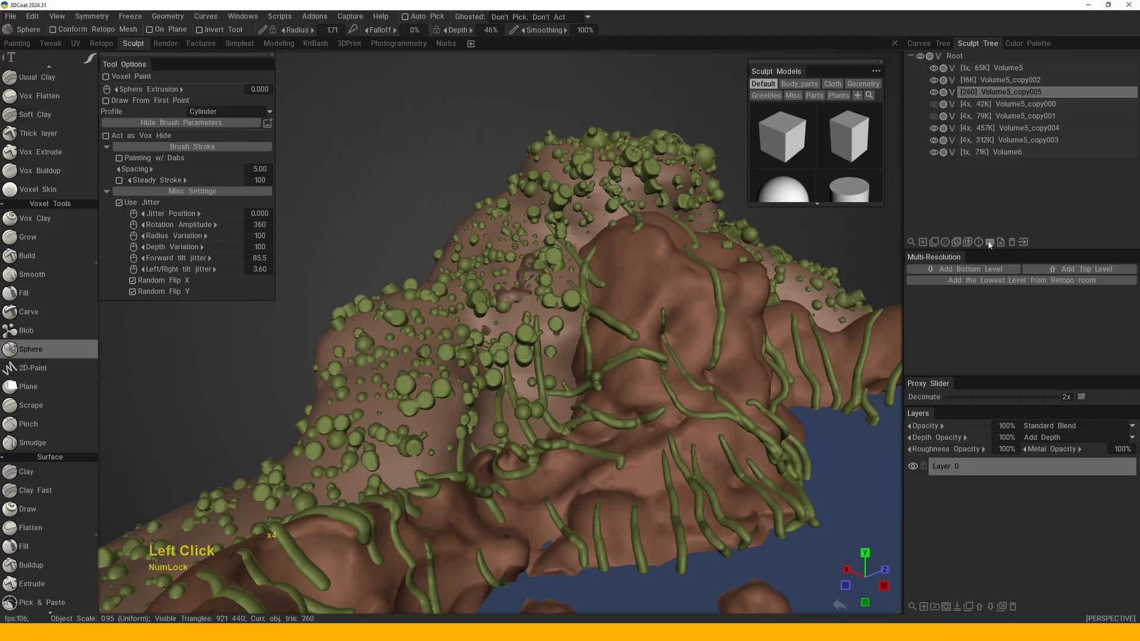
{"action": "left_click", "coordinate": [567, 306]}
{"action": "left_click", "coordinate": [555, 324]}
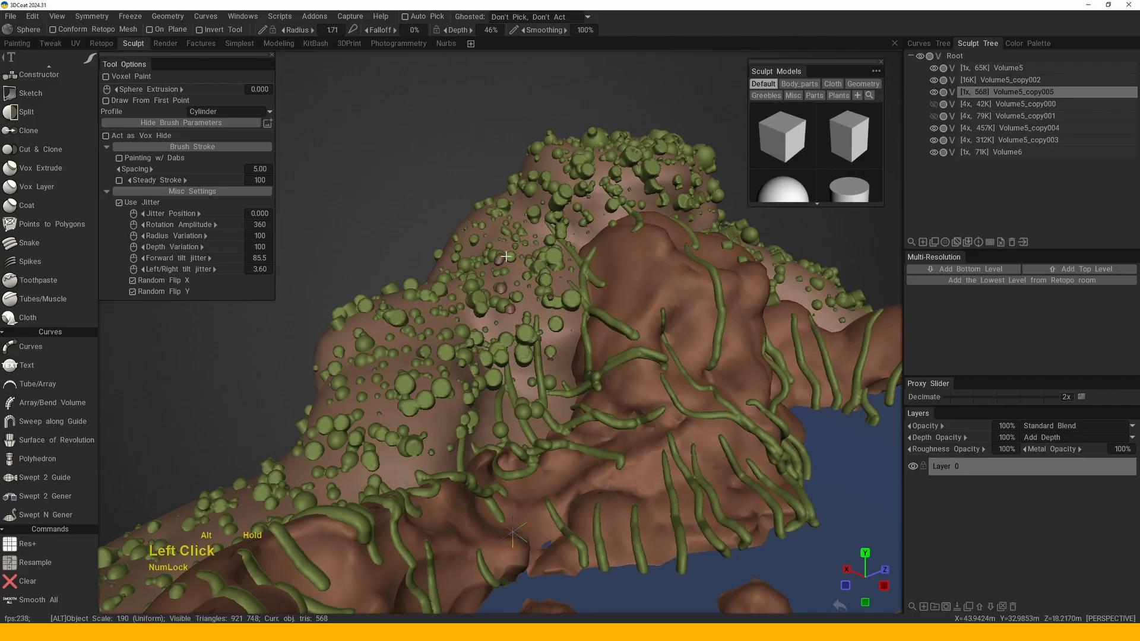
- Scatter rock cylinders with a larger brush among the foliage along the long ridge and peak
{"action": "left_click_drag", "start_coordinate": [499, 258], "coordinate": [595, 340], "text": "alt"}
{"action": "middle_click_drag", "start_coordinate": [633, 429], "coordinate": [416, 380]}
{"action": "left_click", "coordinate": [385, 369]}
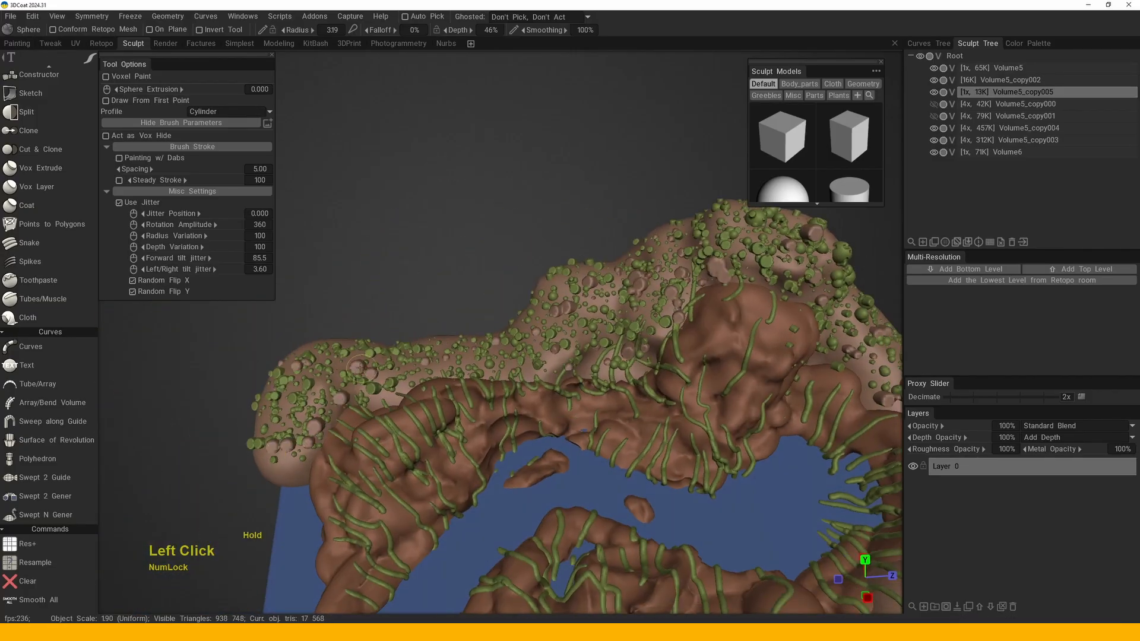
{"action": "left_click_drag", "start_coordinate": [409, 369], "coordinate": [420, 458]}
{"action": "double_click", "coordinate": [420, 458]}
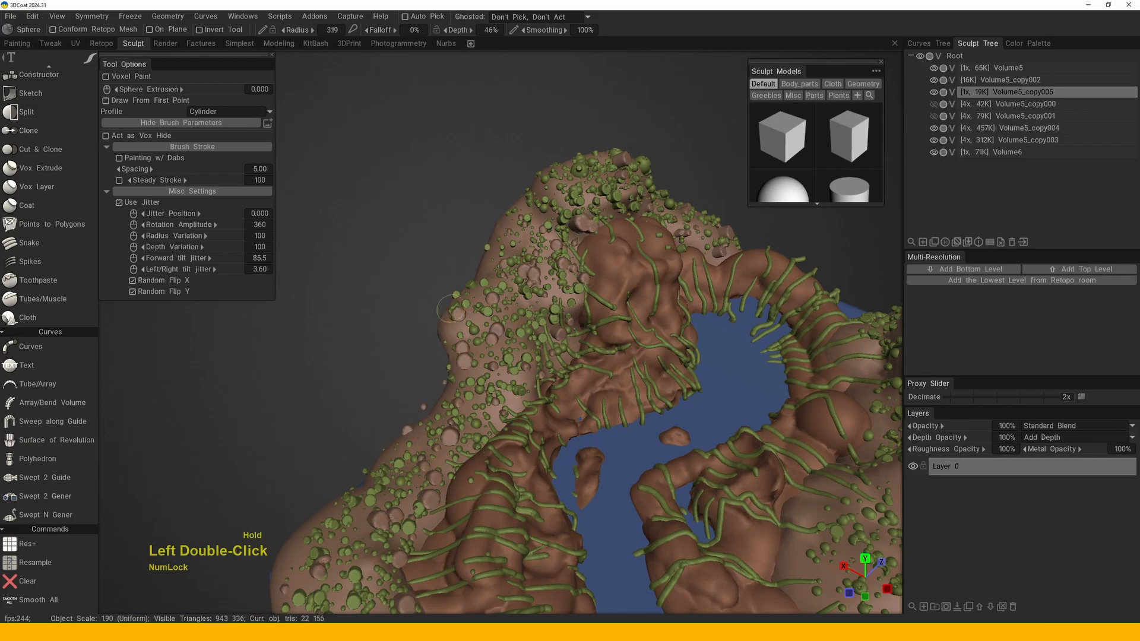
{"action": "mouse_move", "coordinate": [451, 310]}
{"action": "left_mouse_down"}
{"action": "mouse_move", "coordinate": [398, 273]}
{"action": "mouse_move", "coordinate": [361, 396]}
{"action": "left_mouse_up"}
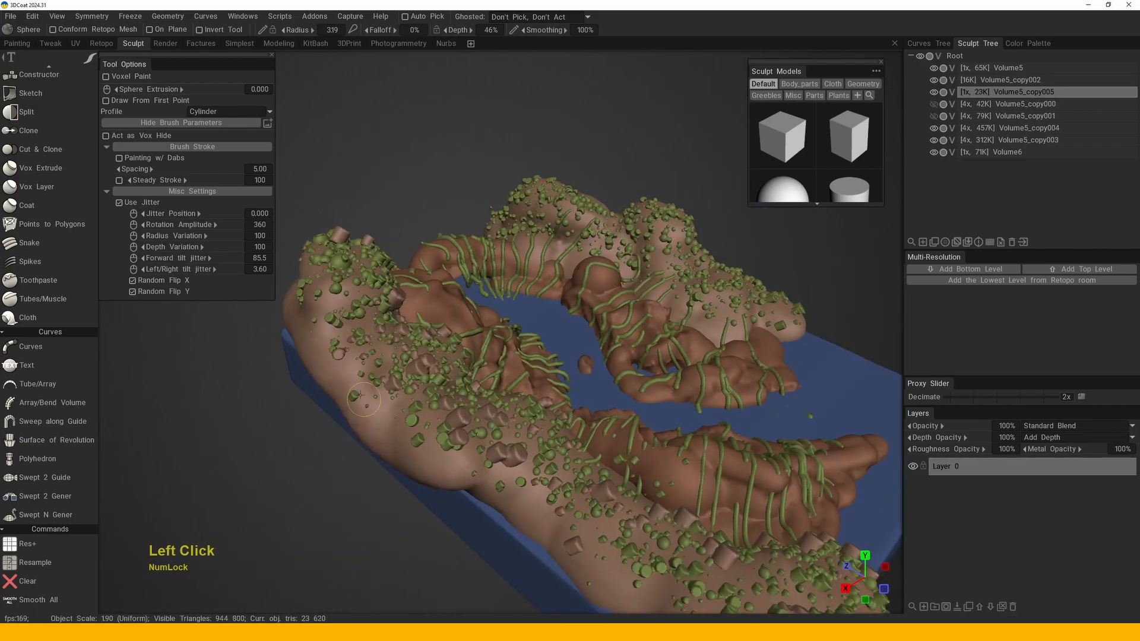
- Add more rock cylinders on the ridge's outer slope and around the peak behind the central rock
{"action": "left_click", "coordinate": [361, 396]}
{"action": "middle_click_drag", "start_coordinate": [360, 396], "coordinate": [409, 368]}
{"action": "left_click_drag", "start_coordinate": [409, 368], "coordinate": [451, 356]}
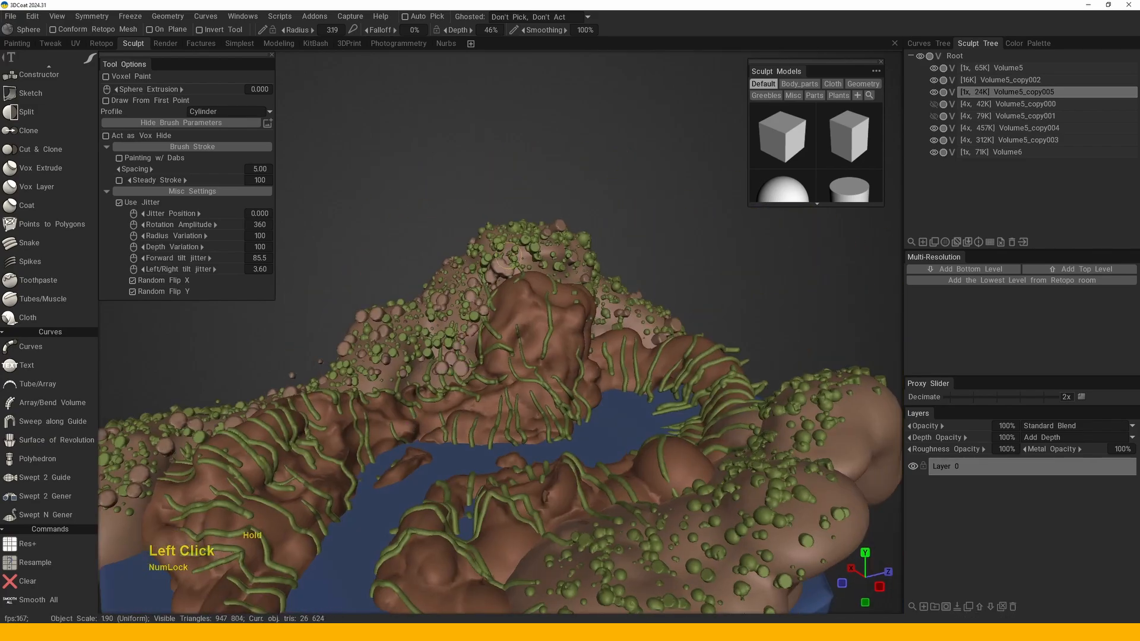
{"action": "left_click", "coordinate": [596, 315]}
{"action": "right_click_drag", "start_coordinate": [597, 315], "coordinate": [535, 333]}
{"action": "left_click_drag", "start_coordinate": [534, 332], "coordinate": [518, 343]}
{"action": "middle_click_drag", "start_coordinate": [518, 344], "coordinate": [502, 368]}
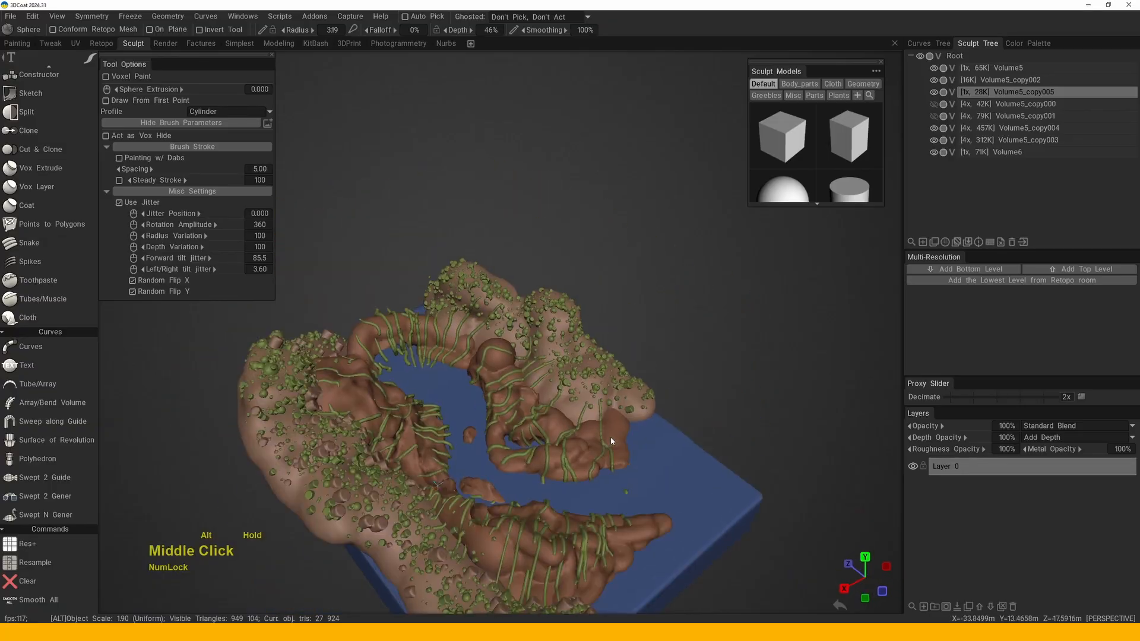
- Place rock cylinders among the foliage on the twin rounded hills behind the round boulder
{"action": "right_click_drag", "start_coordinate": [501, 368], "coordinate": [498, 375], "text": "alt"}
{"action": "mouse_move", "coordinate": [498, 376]}
{"action": "middle_mouse_down"}
{"action": "mouse_move", "coordinate": [530, 388]}
{"action": "mouse_move", "coordinate": [502, 356]}
{"action": "middle_mouse_up"}
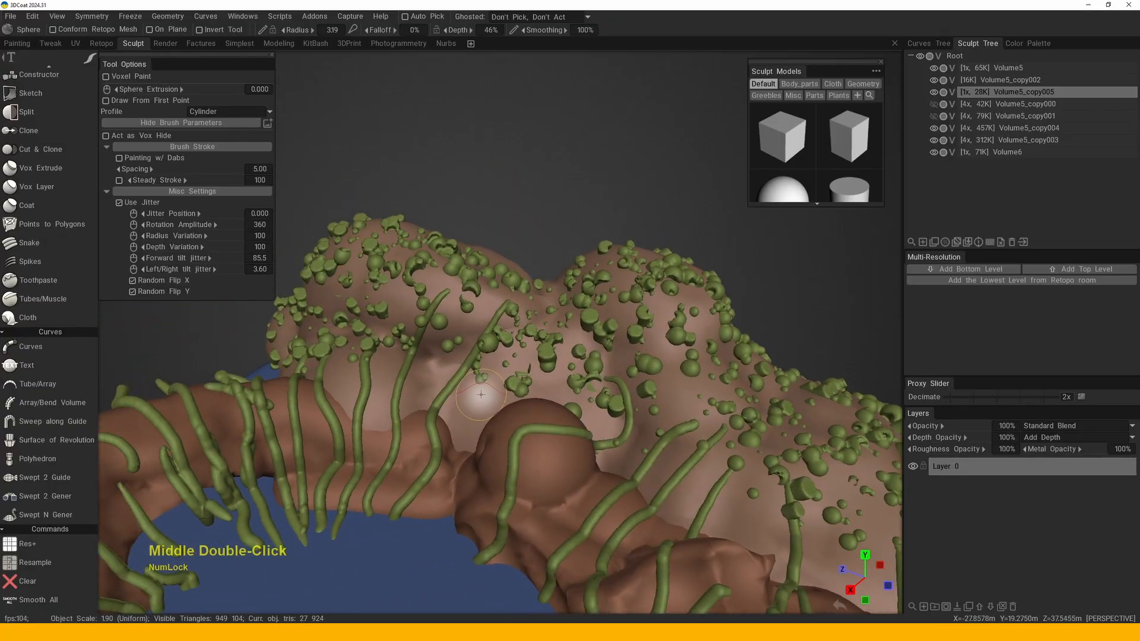
{"action": "right_click_drag", "start_coordinate": [502, 356], "coordinate": [502, 334], "text": "alt"}
{"action": "left_click", "coordinate": [502, 333]}
{"action": "mouse_move", "coordinate": [452, 294]}
{"action": "left_mouse_down"}
{"action": "mouse_move", "coordinate": [463, 374]}
{"action": "mouse_move", "coordinate": [494, 460]}
{"action": "left_mouse_up"}
{"action": "double_click", "coordinate": [463, 374]}
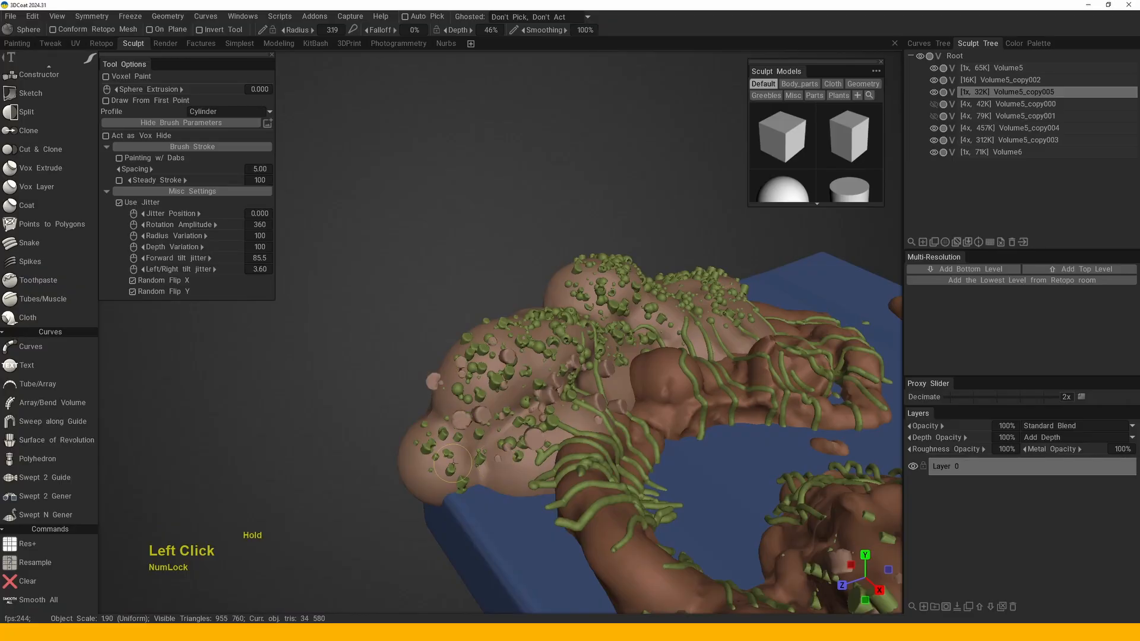
{"action": "middle_click_drag", "start_coordinate": [453, 462], "coordinate": [471, 402]}
{"action": "left_click", "coordinate": [472, 402]}
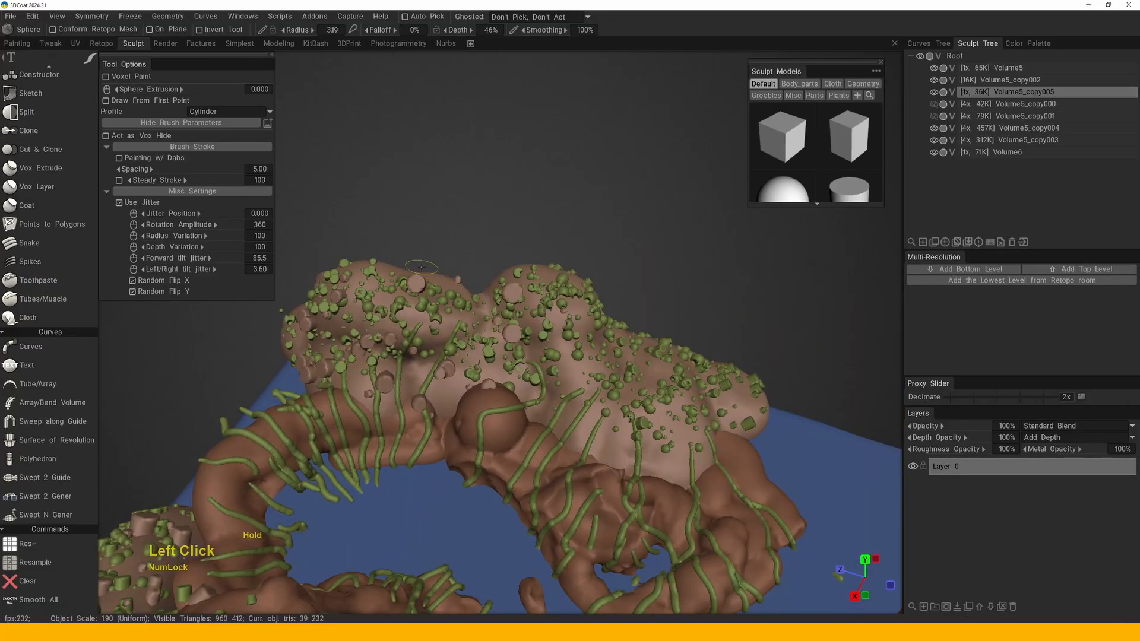
- Continue the rock cylinders around the round boulder and along the slopes of the hills across the water
{"action": "left_click", "coordinate": [414, 419]}
{"action": "left_click_drag", "start_coordinate": [415, 419], "coordinate": [440, 371]}
{"action": "left_click_drag", "start_coordinate": [527, 348], "coordinate": [518, 408]}
{"action": "left_click", "coordinate": [518, 408]}
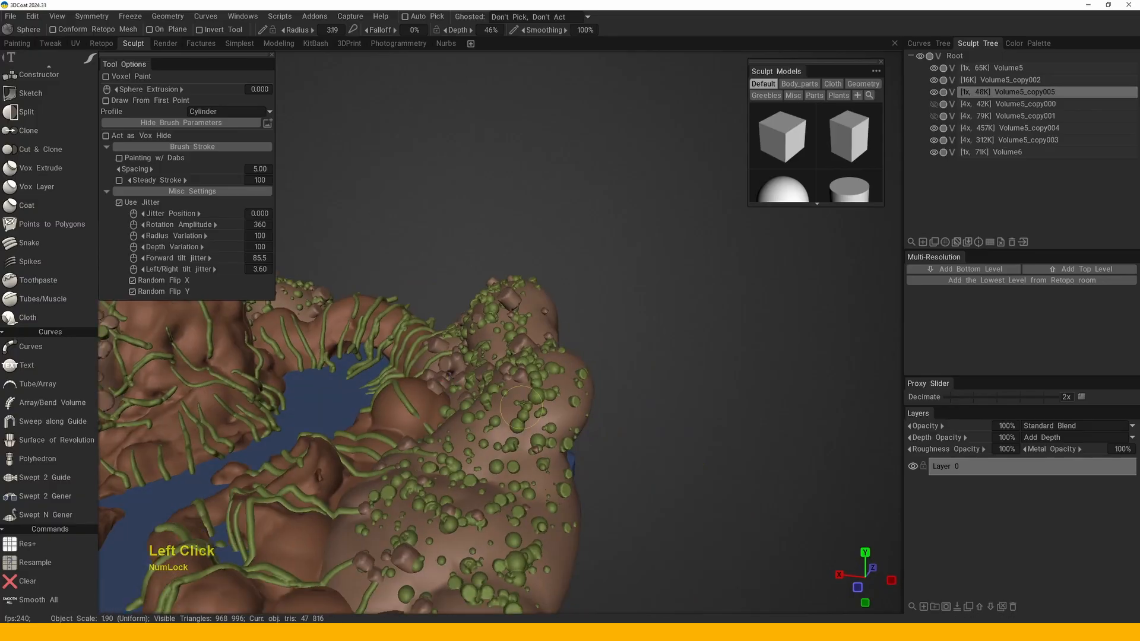
{"action": "middle_click_drag", "start_coordinate": [569, 444], "coordinate": [461, 353]}
{"action": "left_click", "coordinate": [460, 352]}
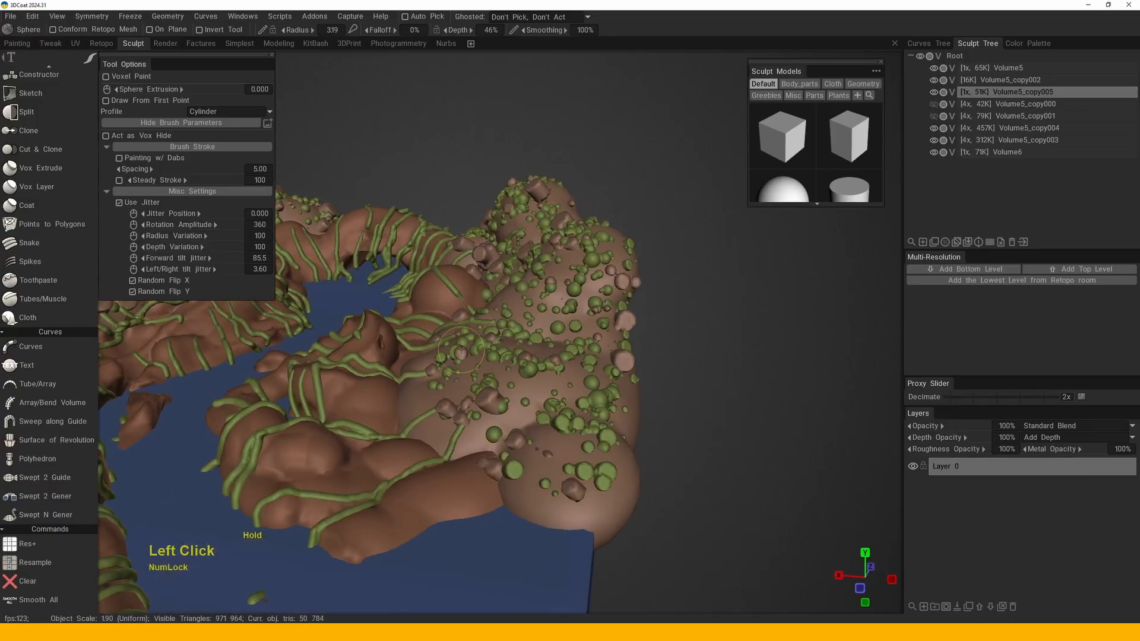
- Add rock cylinders to the rounded front end of the hills across the water
{"action": "left_click", "coordinate": [620, 474]}
{"action": "middle_click_drag", "start_coordinate": [621, 473], "coordinate": [618, 406]}
{"action": "right_click_drag", "start_coordinate": [583, 393], "coordinate": [497, 343], "text": "alt"}
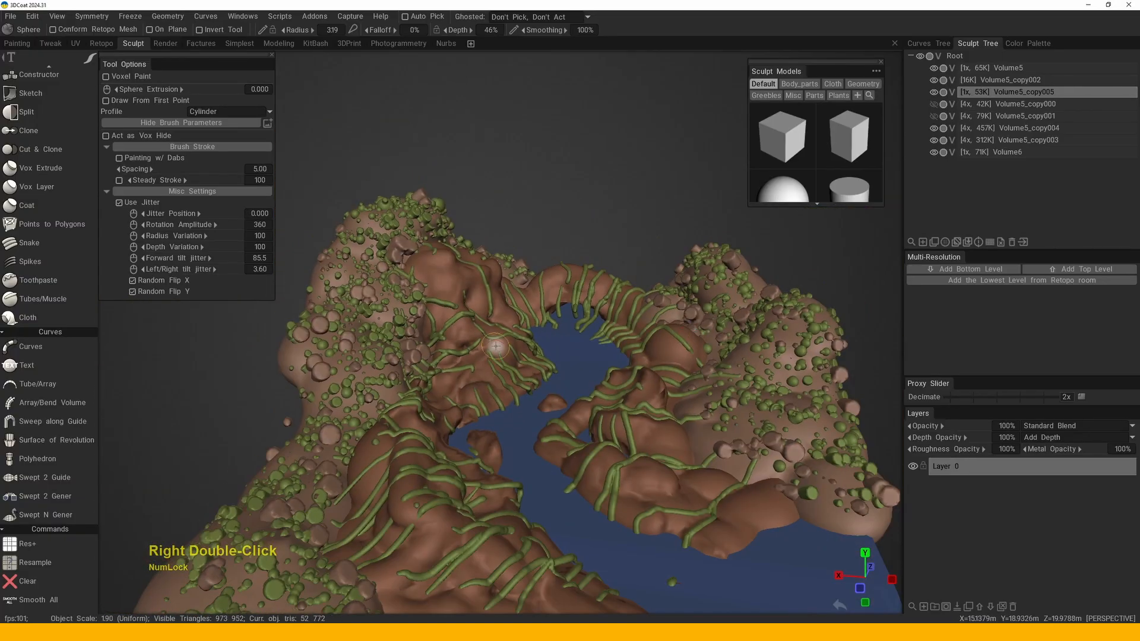
- Examine the scattered foliage and rock cylinders around the central rock and the peak behind it
{"action": "left_click_drag", "start_coordinate": [508, 363], "coordinate": [499, 339], "text": "alt"}
{"action": "middle_click_drag", "start_coordinate": [499, 339], "coordinate": [493, 349], "text": "alt"}
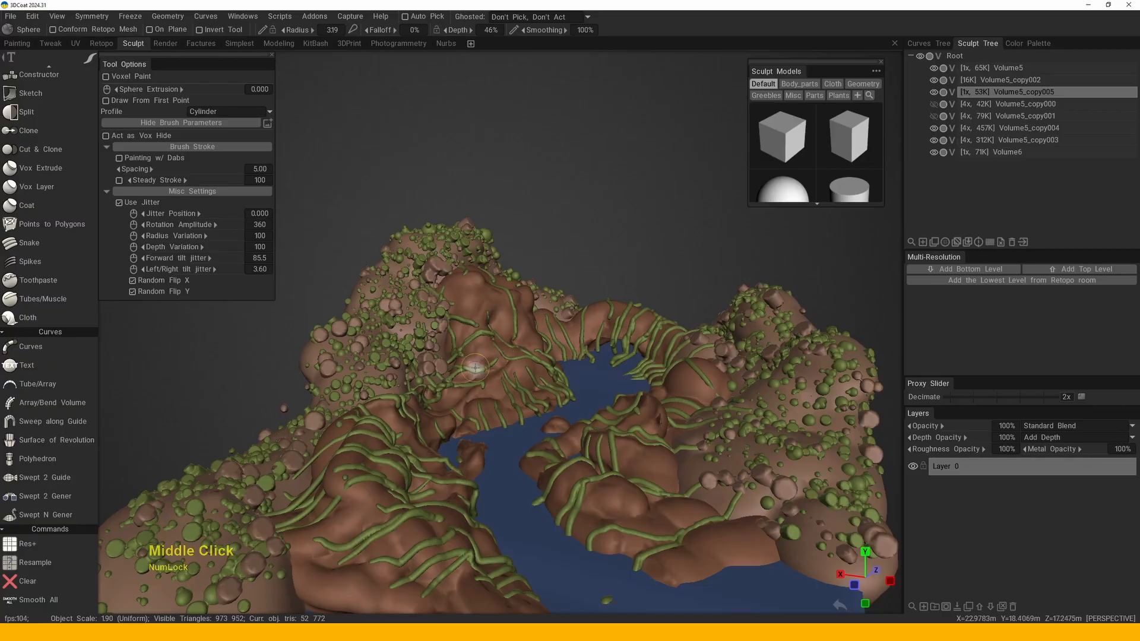
{"action": "middle_click", "coordinate": [496, 337], "text": "alt"}
{"action": "middle_click", "coordinate": [496, 337], "text": "alt"}
{"action": "key", "text": "space"}
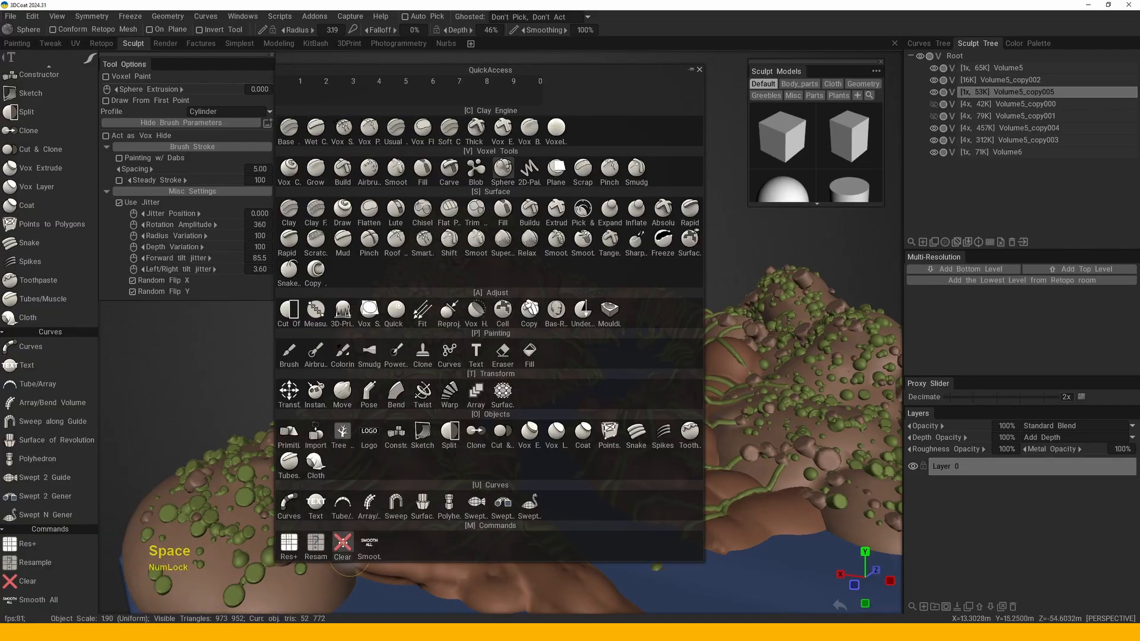
{"action": "key", "text": "space"}
{"action": "middle_click", "coordinate": [517, 345], "text": "alt"}
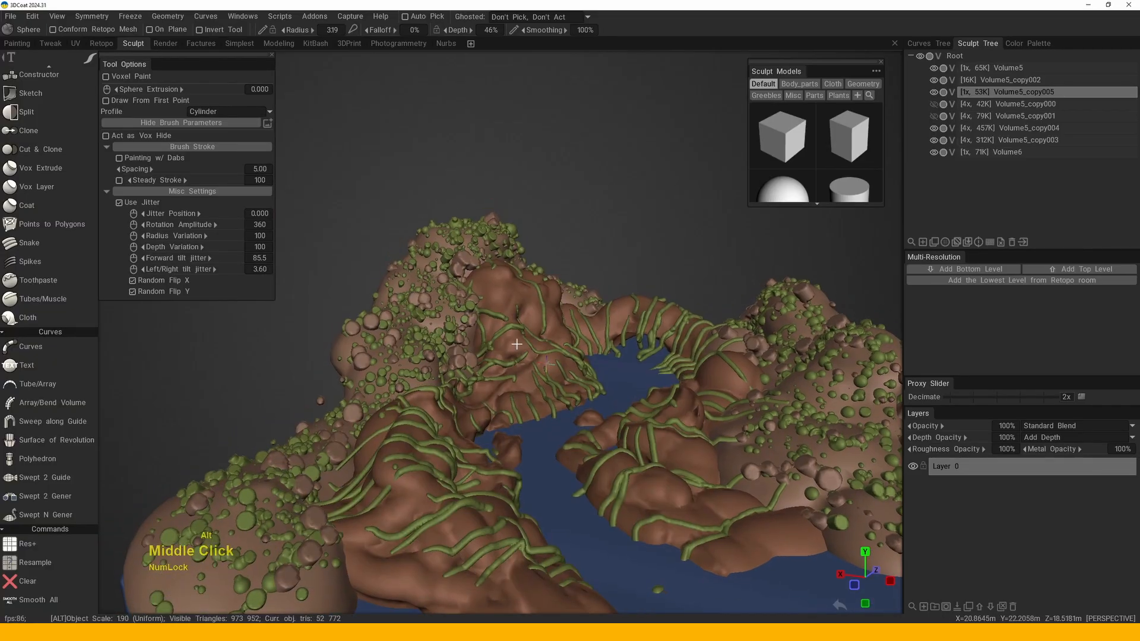
{"action": "middle_click_drag", "start_coordinate": [530, 341], "coordinate": [447, 282], "text": "alt"}
{"action": "right_click_drag", "start_coordinate": [448, 282], "coordinate": [451, 295], "text": "alt"}
{"action": "left_click_drag", "start_coordinate": [451, 296], "coordinate": [491, 308], "text": "alt"}
{"action": "right_click_drag", "start_coordinate": [491, 308], "coordinate": [547, 400], "text": "alt"}
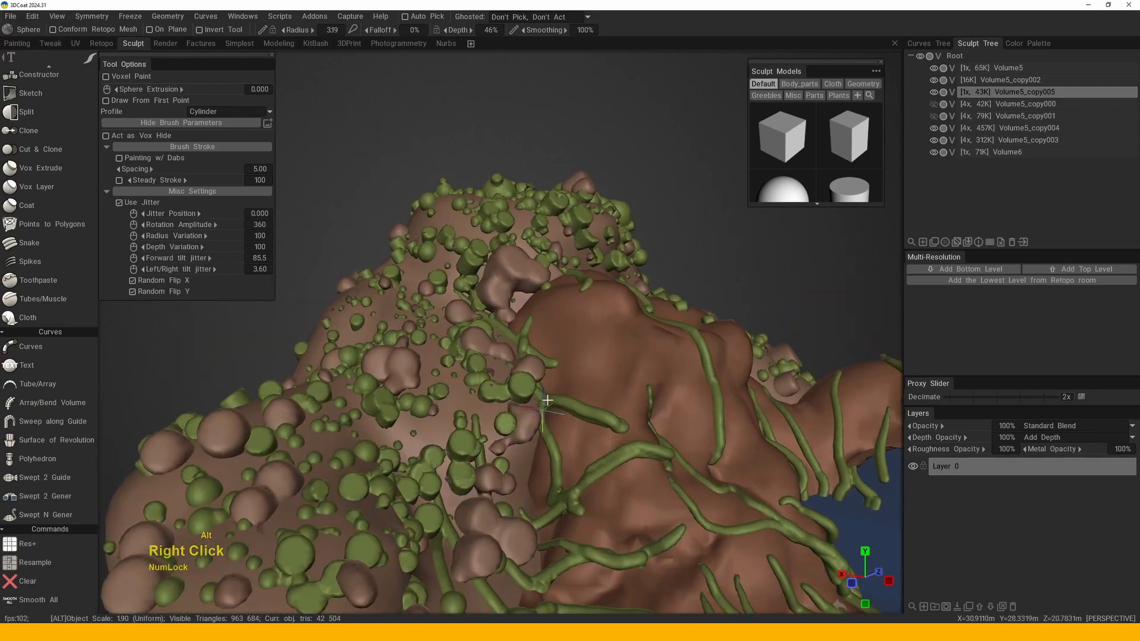
{"action": "middle_click_drag", "start_coordinate": [473, 330], "coordinate": [497, 322], "text": "alt"}
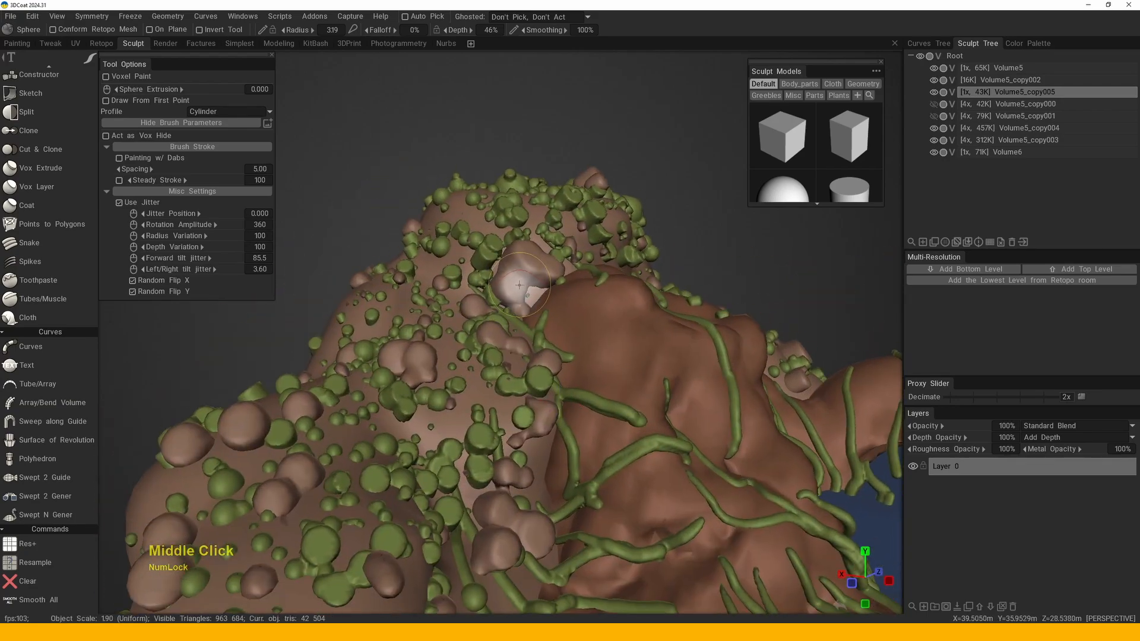
{"action": "right_click_drag", "start_coordinate": [508, 320], "coordinate": [452, 413], "text": "alt"}
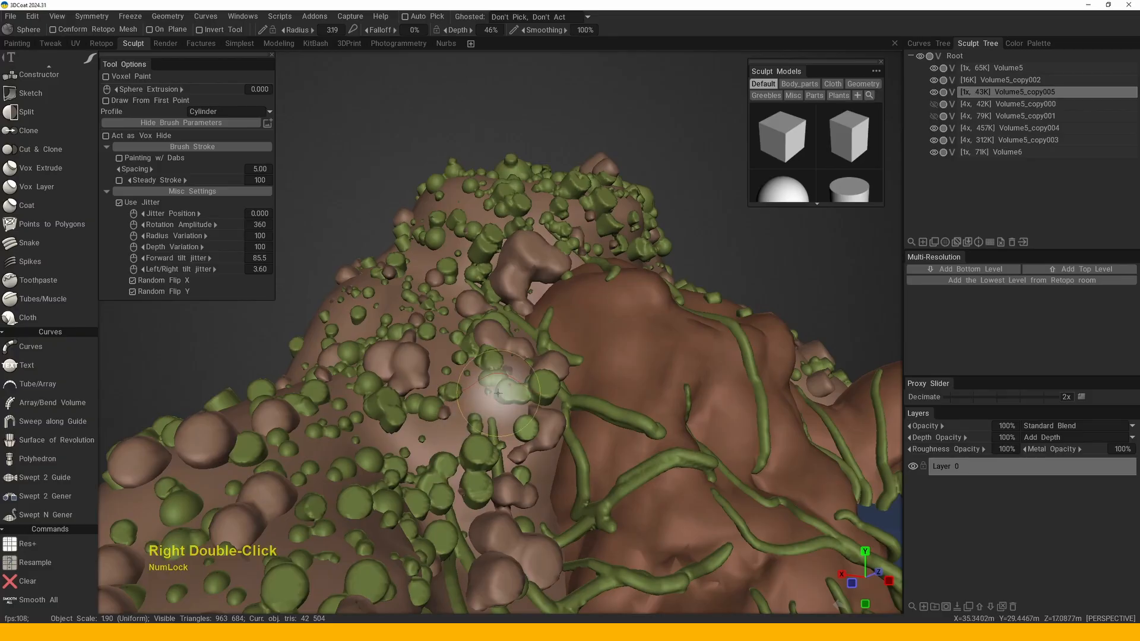
- Select the main rock volume, duplicate it, and clear the copy to get an empty volume at 2x density
{"action": "key", "text": "h"}
{"action": "right_click_drag", "start_coordinate": [627, 360], "coordinate": [558, 303], "text": "alt"}
{"action": "middle_click_drag", "start_coordinate": [558, 309], "coordinate": [533, 338], "text": "alt"}
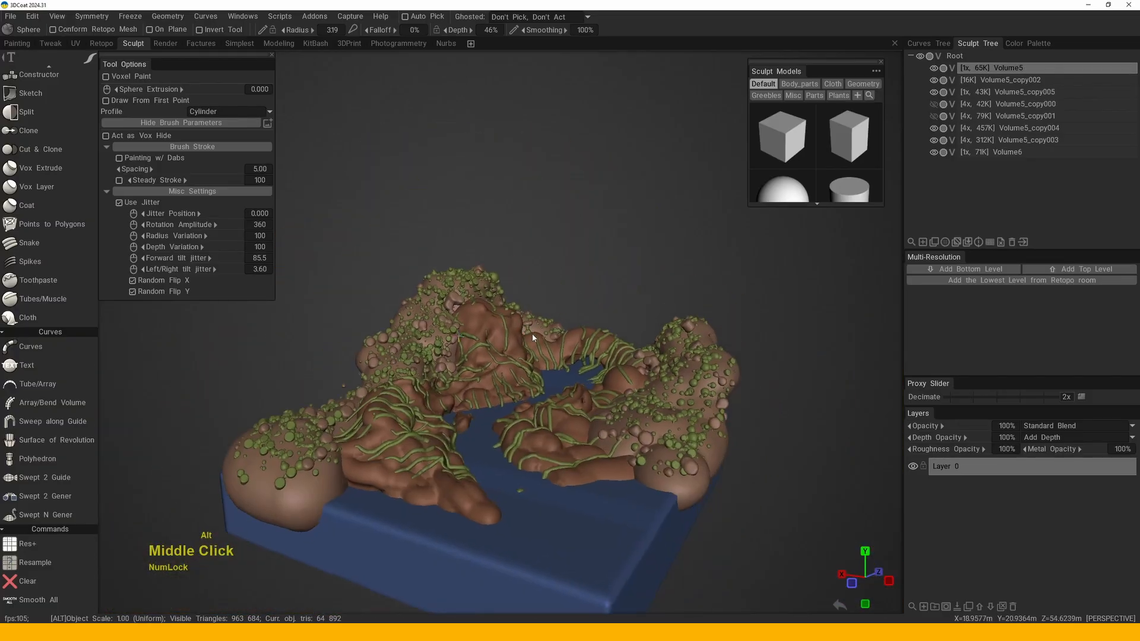
{"action": "right_click_drag", "start_coordinate": [533, 337], "coordinate": [541, 361], "text": "alt"}
{"action": "left_click_drag", "start_coordinate": [542, 361], "coordinate": [536, 364], "text": "alt"}
{"action": "left_click", "coordinate": [936, 242]}
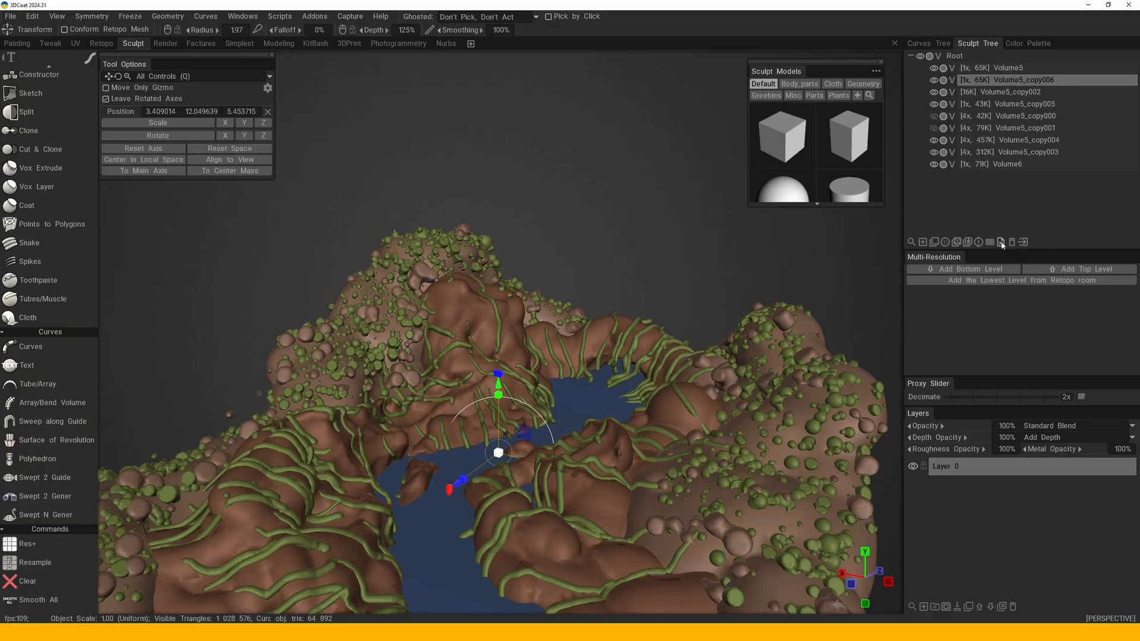
- With the Sphere tool and a smaller brush, scatter the first rock cylinders on the central rock in the new volume
{"action": "key", "text": "space"}
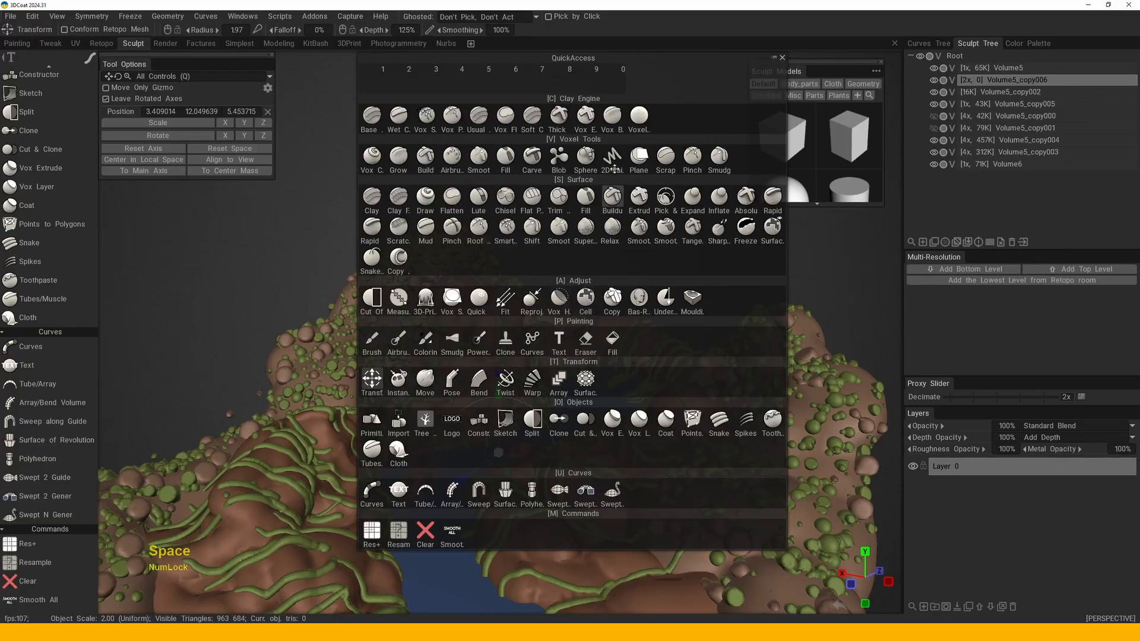
{"action": "left_click", "coordinate": [588, 162]}
{"action": "middle_click_drag", "start_coordinate": [529, 257], "coordinate": [522, 327]}
{"action": "right_click_drag", "start_coordinate": [522, 327], "coordinate": [545, 316]}
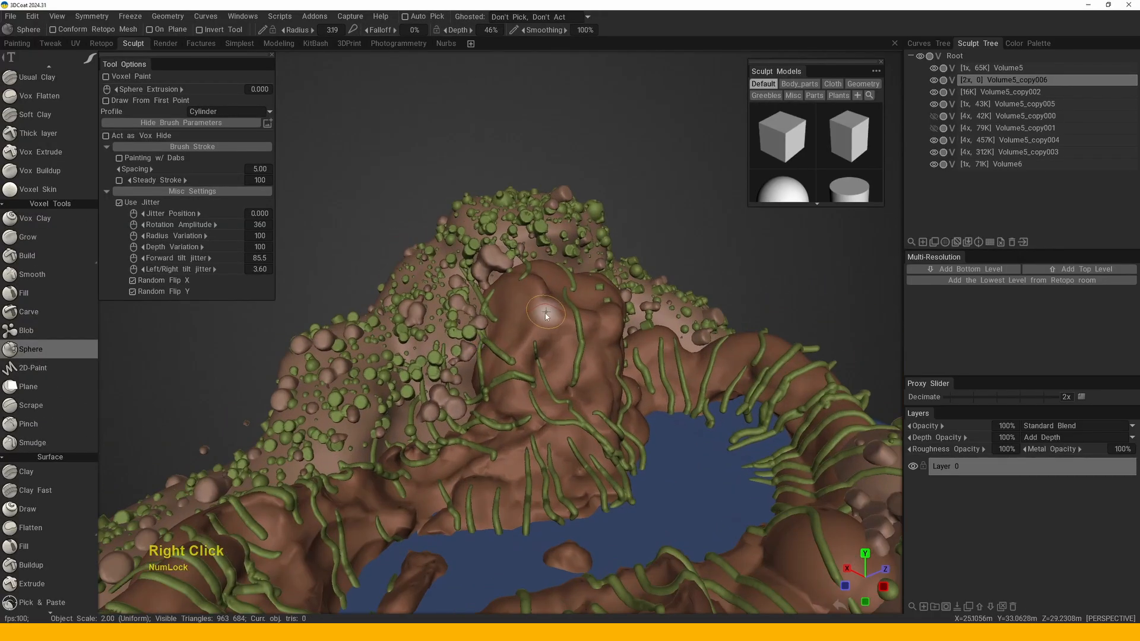
{"action": "mouse_move", "coordinate": [538, 311]}
{"action": "left_mouse_down", "text": "alt"}
{"action": "mouse_move", "coordinate": [553, 295]}
{"action": "mouse_move", "coordinate": [524, 318]}
{"action": "left_mouse_up", "text": "alt"}
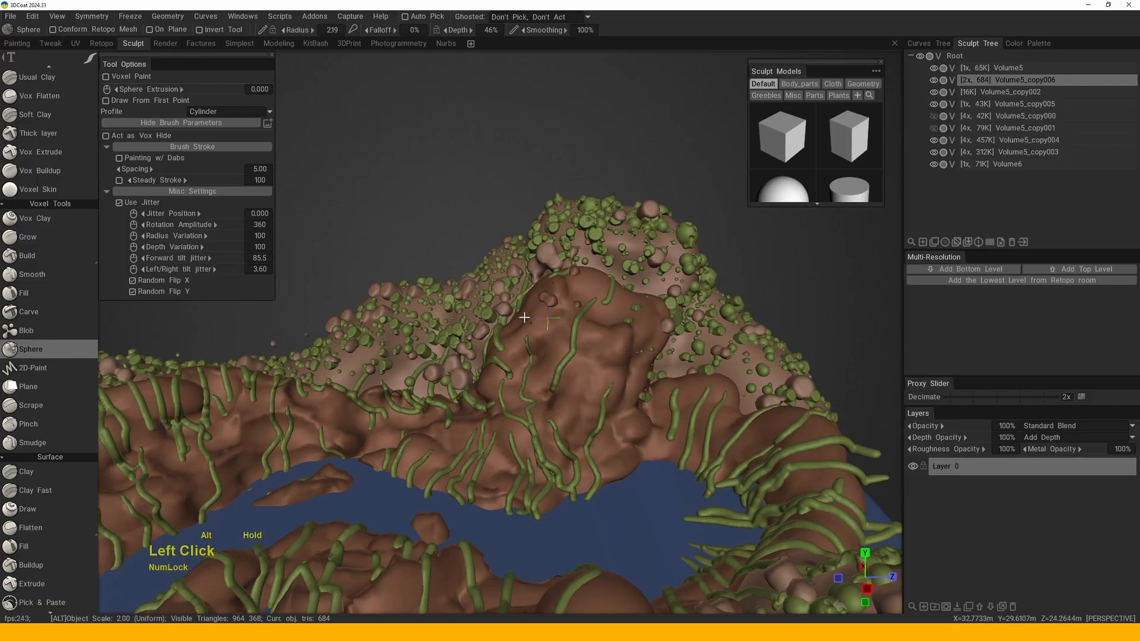
- Add small rock cylinders among the vines along the bank and the rocky ridge beside the central rock
{"action": "left_click_drag", "start_coordinate": [583, 404], "coordinate": [579, 422]}
{"action": "left_click_drag", "start_coordinate": [579, 423], "coordinate": [554, 429], "text": "alt"}
{"action": "left_click_drag", "start_coordinate": [433, 397], "coordinate": [500, 397], "text": "alt"}
{"action": "left_click_drag", "start_coordinate": [448, 360], "coordinate": [402, 362]}
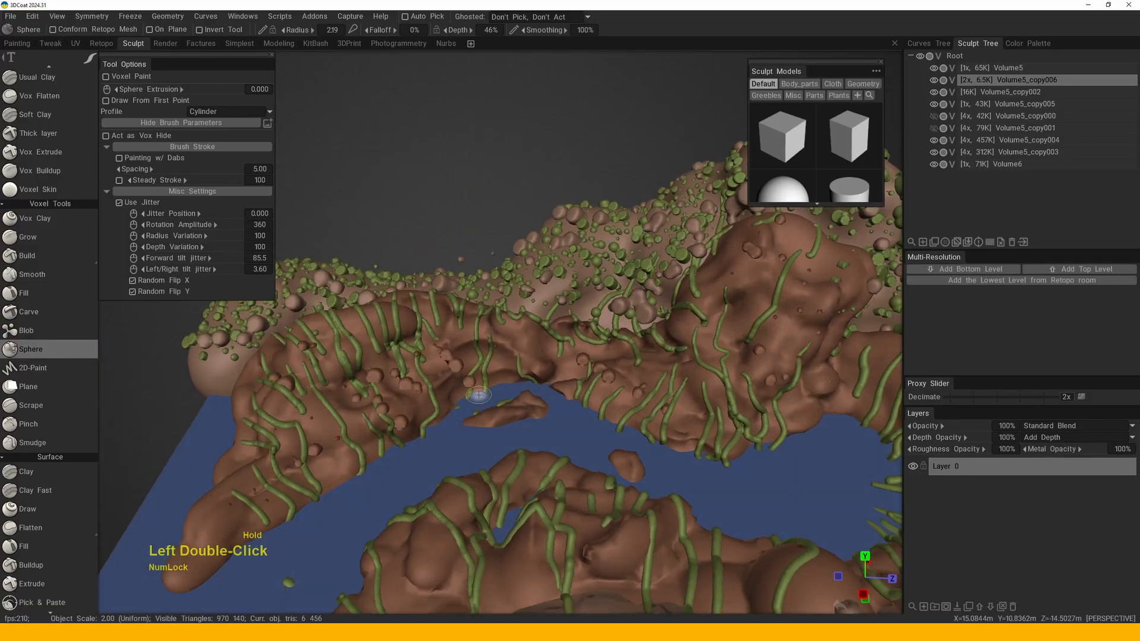
- Darken and desaturate the new volume's shader color modulation to #413732
{"action": "middle_click_drag", "start_coordinate": [479, 395], "coordinate": [561, 356]}
{"action": "right_click", "coordinate": [562, 354]}
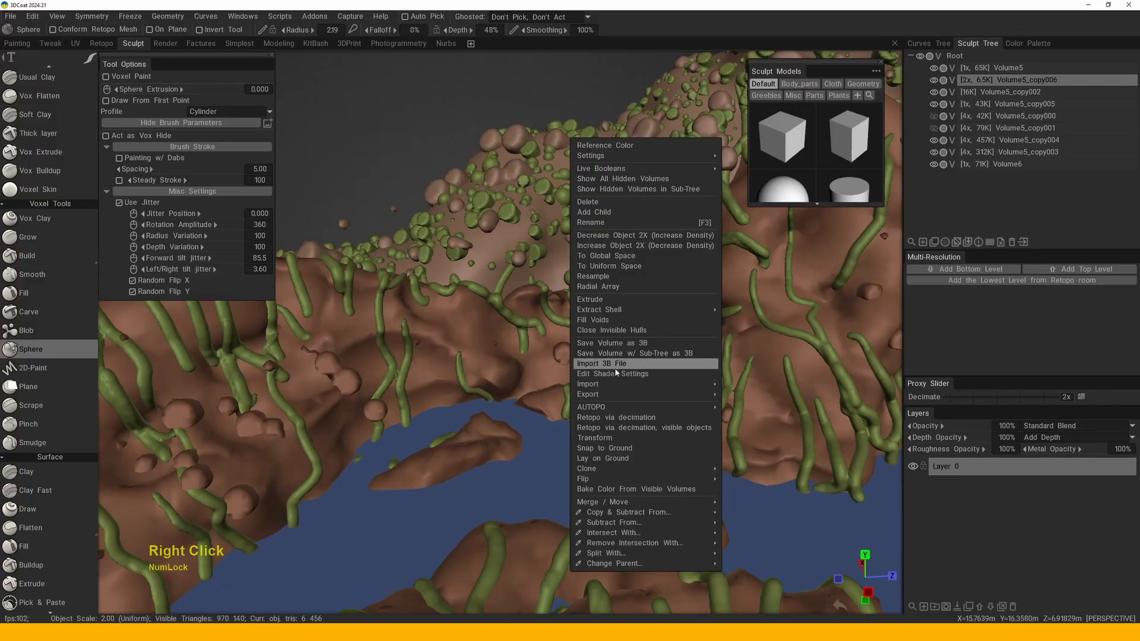
{"action": "left_click", "coordinate": [617, 372]}
{"action": "left_click", "coordinate": [790, 117]}
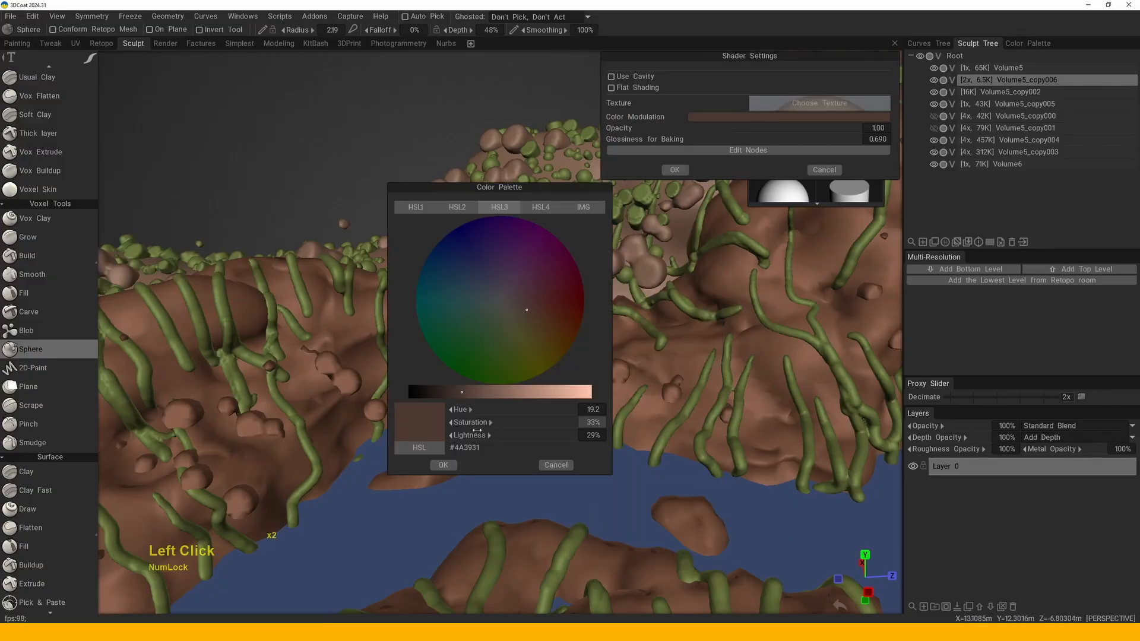
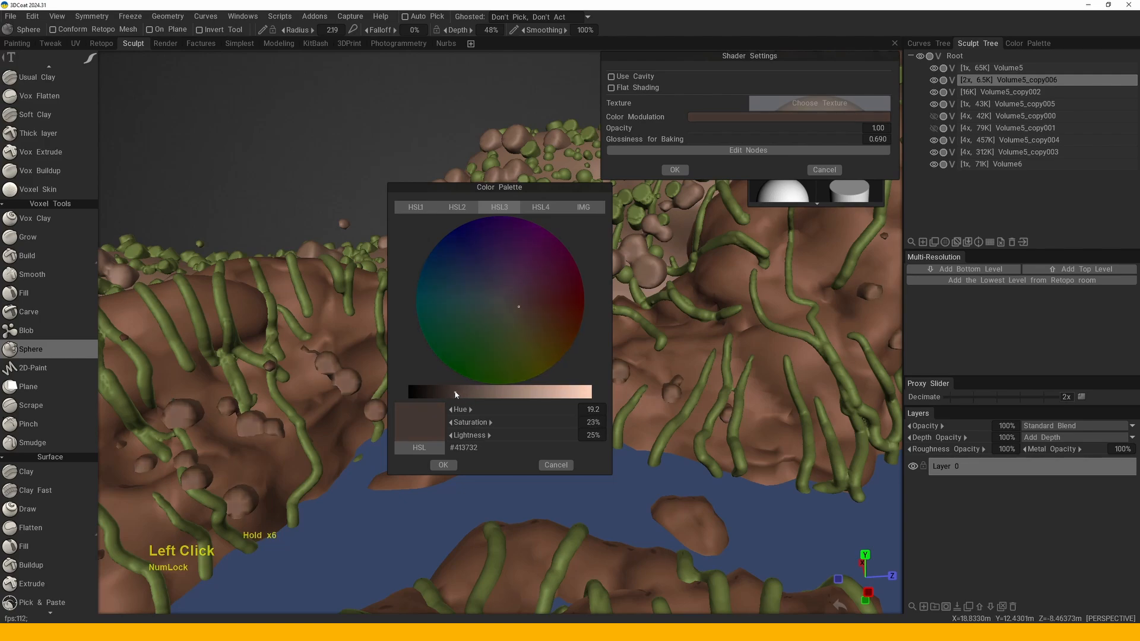
{"action": "left_click", "coordinate": [442, 465]}
{"action": "left_click", "coordinate": [677, 171]}
- Scatter dark rock cylinders over the central rock and the vine-covered bank at its base
{"action": "right_click_drag", "start_coordinate": [584, 261], "coordinate": [560, 305]}
{"action": "mouse_move", "coordinate": [558, 314]}
{"action": "left_mouse_down"}
{"action": "mouse_move", "coordinate": [510, 341]}
{"action": "mouse_move", "coordinate": [593, 321]}
{"action": "left_mouse_up"}
{"action": "middle_click_drag", "start_coordinate": [594, 321], "coordinate": [517, 310]}
{"action": "left_click_drag", "start_coordinate": [516, 310], "coordinate": [487, 327]}
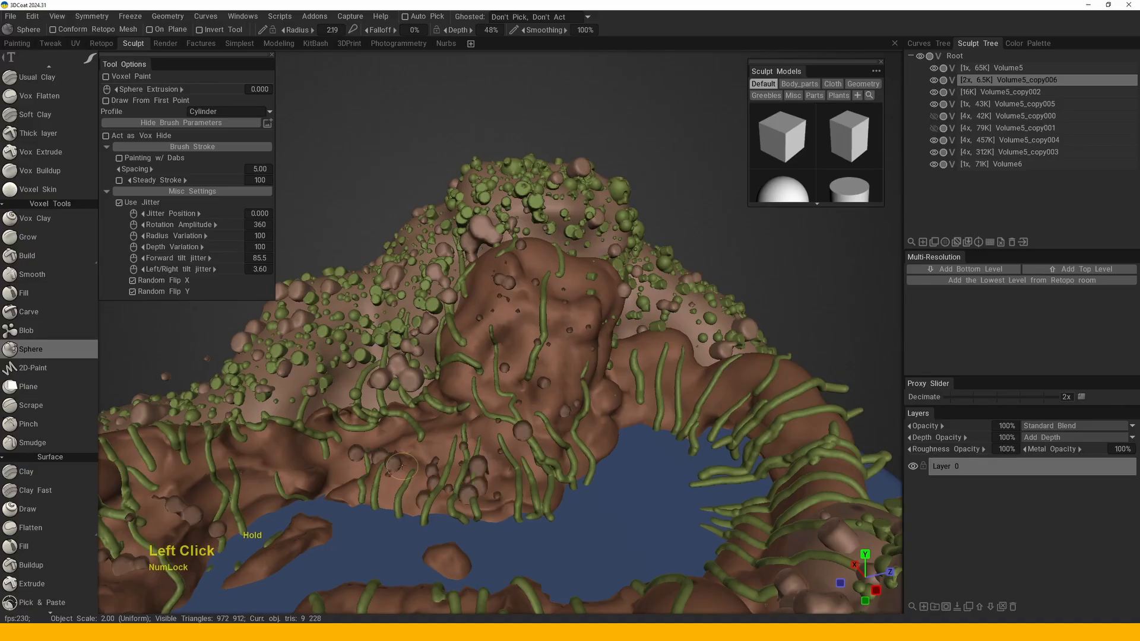
- Spread dark rock cylinders across the vine-covered ridge beside the central rock, down to its low tip
{"action": "middle_click_drag", "start_coordinate": [209, 491], "coordinate": [332, 452]}
{"action": "left_click_drag", "start_coordinate": [333, 451], "coordinate": [475, 416]}
{"action": "middle_click_drag", "start_coordinate": [475, 415], "coordinate": [547, 404], "text": "alt"}
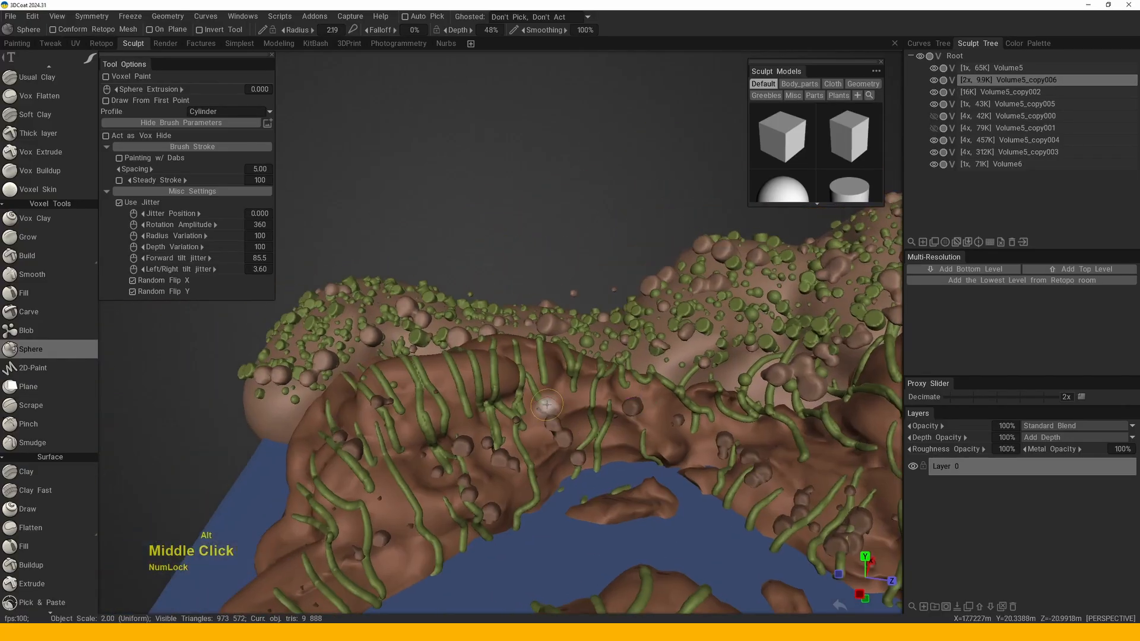
{"action": "left_click_drag", "start_coordinate": [395, 528], "coordinate": [424, 431], "text": "alt"}
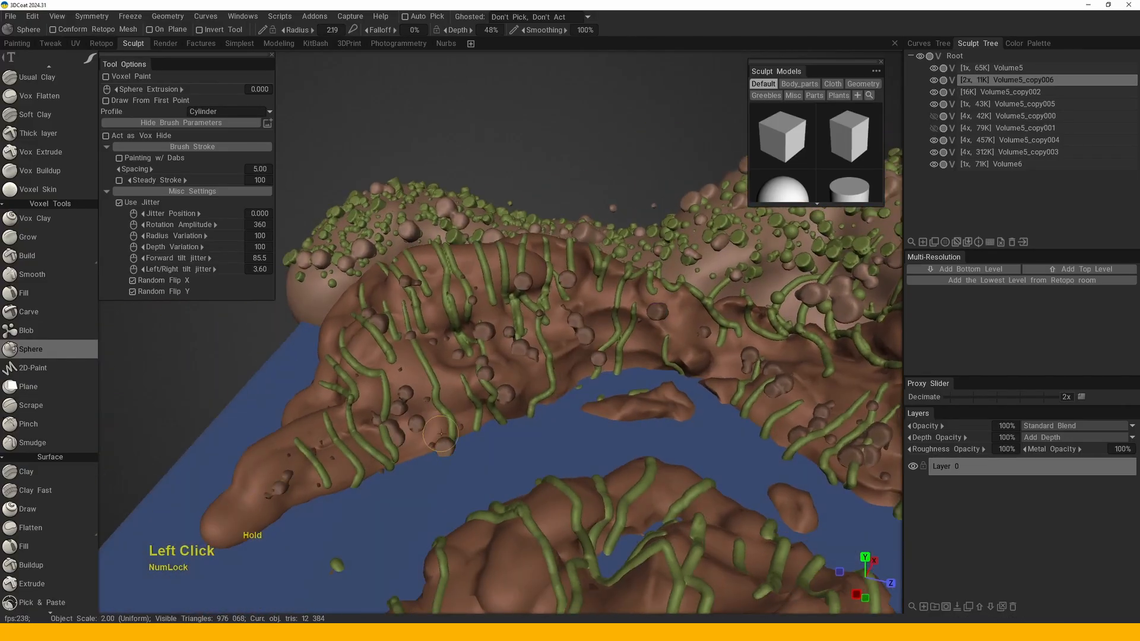
{"action": "left_click_drag", "start_coordinate": [460, 298], "coordinate": [383, 380]}
{"action": "middle_click_drag", "start_coordinate": [383, 380], "coordinate": [357, 356]}
{"action": "left_click_drag", "start_coordinate": [356, 356], "coordinate": [509, 369]}
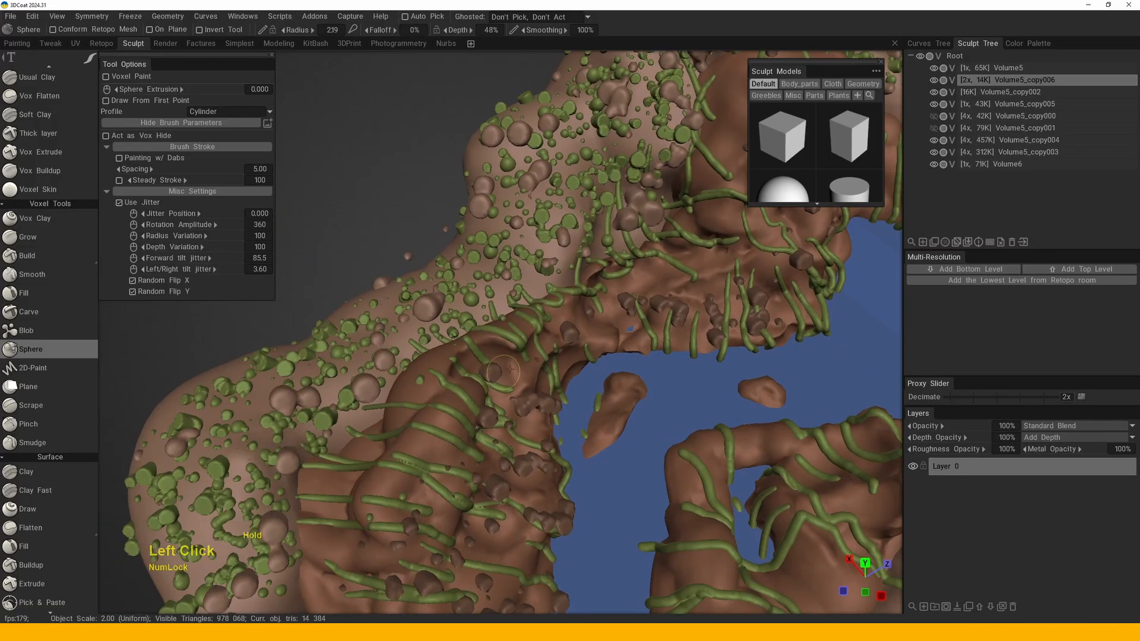
- Add more dark cylinders to the inner side of the ridge and the face of the central rock
{"action": "middle_click_drag", "start_coordinate": [391, 480], "coordinate": [279, 522]}
{"action": "double_click", "coordinate": [487, 286]}
{"action": "middle_click_drag", "start_coordinate": [594, 178], "coordinate": [487, 287]}
{"action": "left_click", "coordinate": [487, 287]}
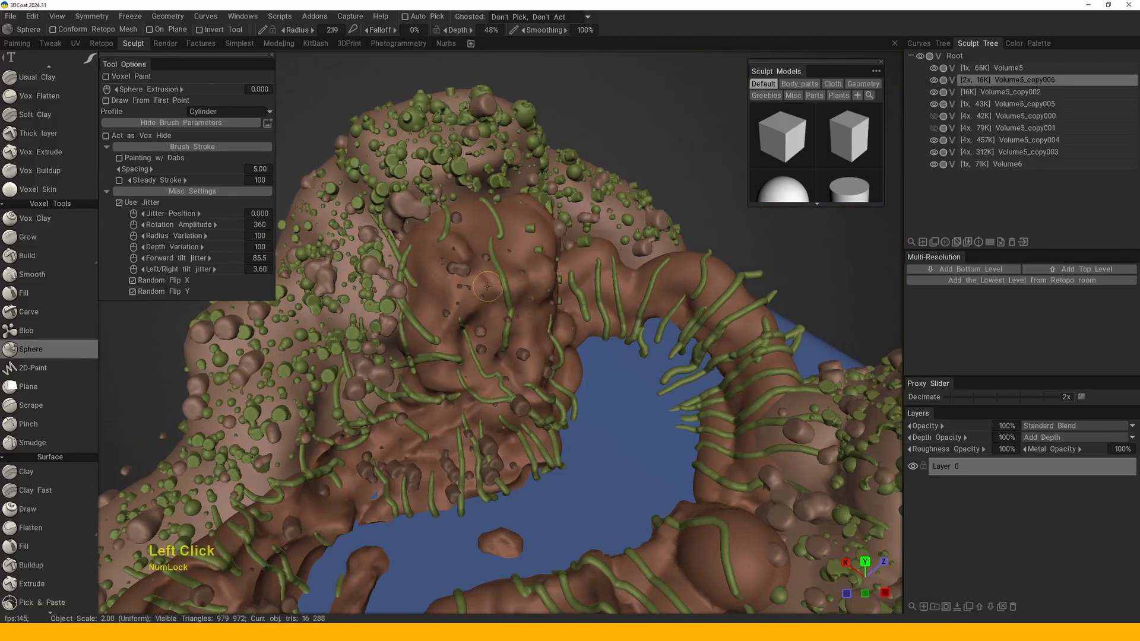
{"action": "double_click", "coordinate": [453, 285]}
- Continue the dark rock cylinders along the curved rock arch at the back of the pond
{"action": "mouse_move", "coordinate": [568, 254]}
{"action": "left_mouse_down", "text": "alt"}
{"action": "mouse_move", "coordinate": [454, 286]}
{"action": "mouse_move", "coordinate": [617, 296]}
{"action": "left_mouse_up", "text": "alt"}
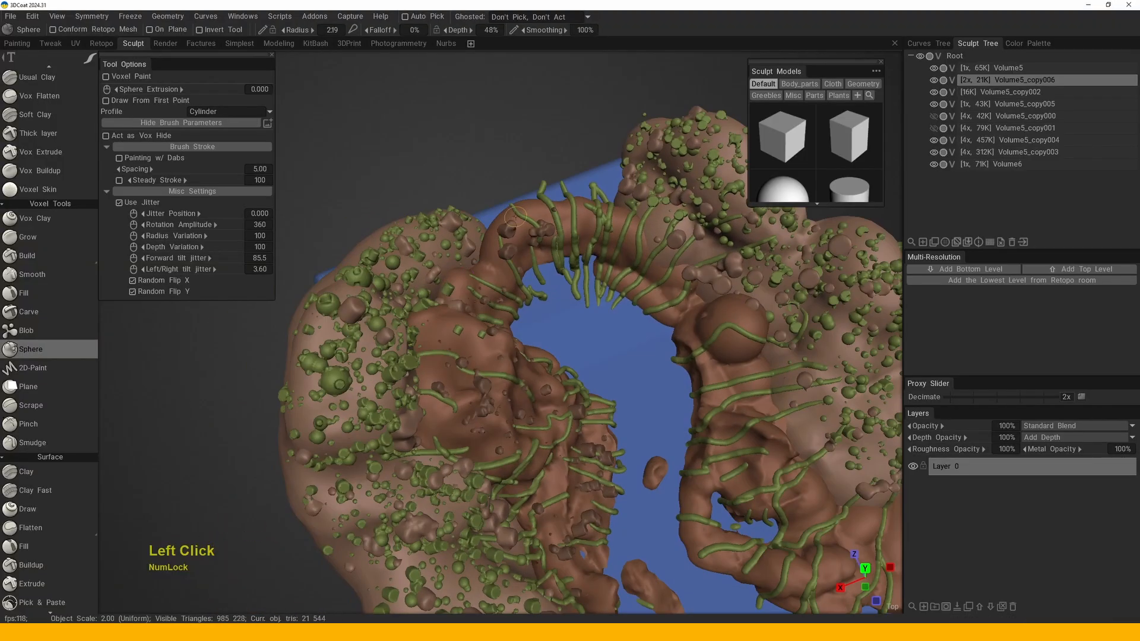
{"action": "left_click_drag", "start_coordinate": [467, 294], "coordinate": [494, 264], "text": "alt"}
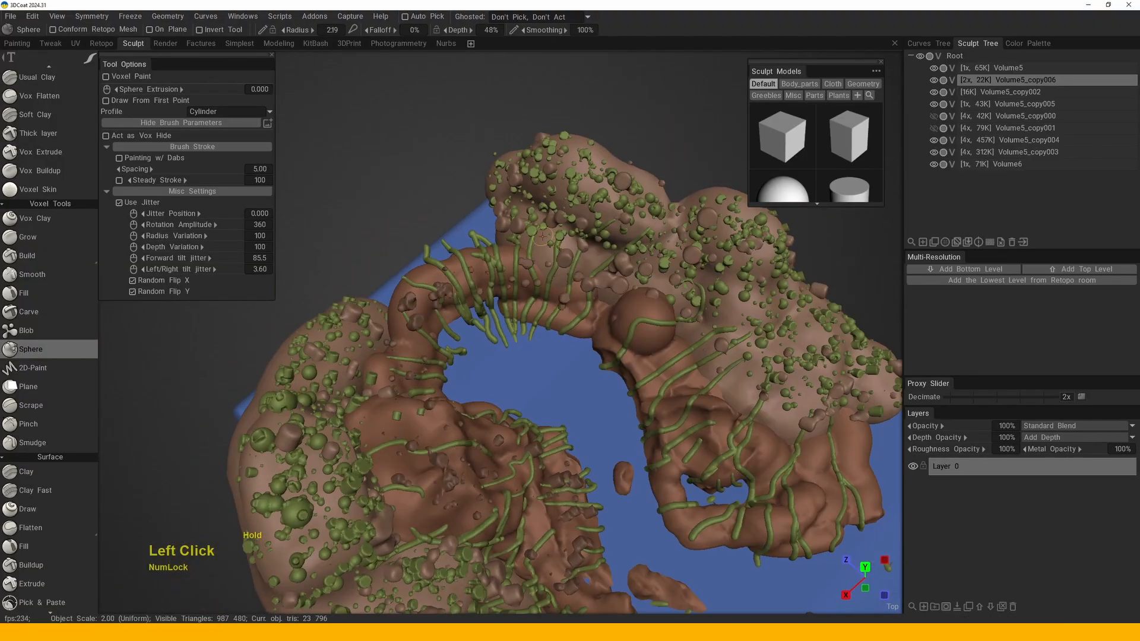
{"action": "middle_click_drag", "start_coordinate": [518, 259], "coordinate": [419, 284], "text": "alt"}
{"action": "right_click_drag", "start_coordinate": [418, 284], "coordinate": [535, 360], "text": "alt"}
{"action": "left_click_drag", "start_coordinate": [534, 360], "coordinate": [596, 331], "text": "alt"}
- Scatter dark cylinders around the round boulder and over the folded cliffs across the water
{"action": "middle_click_drag", "start_coordinate": [422, 119], "coordinate": [452, 310], "text": "alt"}
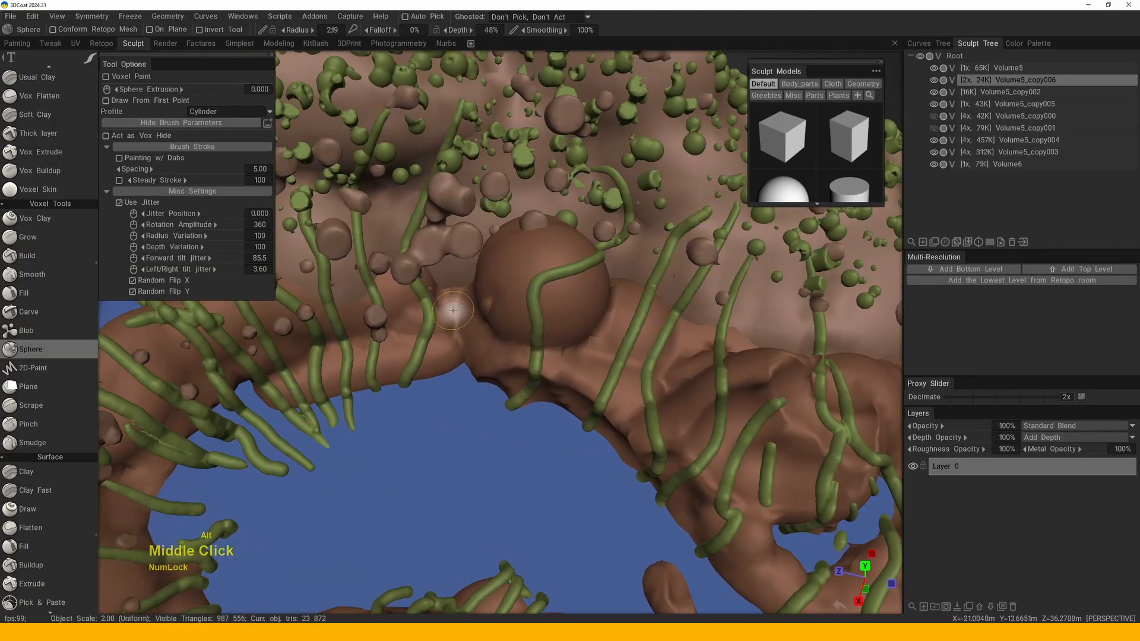
{"action": "mouse_move", "coordinate": [620, 311]}
{"action": "middle_mouse_down"}
{"action": "mouse_move", "coordinate": [565, 340]}
{"action": "mouse_move", "coordinate": [554, 376]}
{"action": "middle_mouse_up"}
{"action": "left_click", "coordinate": [554, 376]}
{"action": "mouse_move", "coordinate": [637, 437]}
{"action": "right_mouse_down"}
{"action": "mouse_move", "coordinate": [626, 409]}
{"action": "mouse_move", "coordinate": [539, 323]}
{"action": "right_mouse_up"}
{"action": "left_click", "coordinate": [540, 322]}
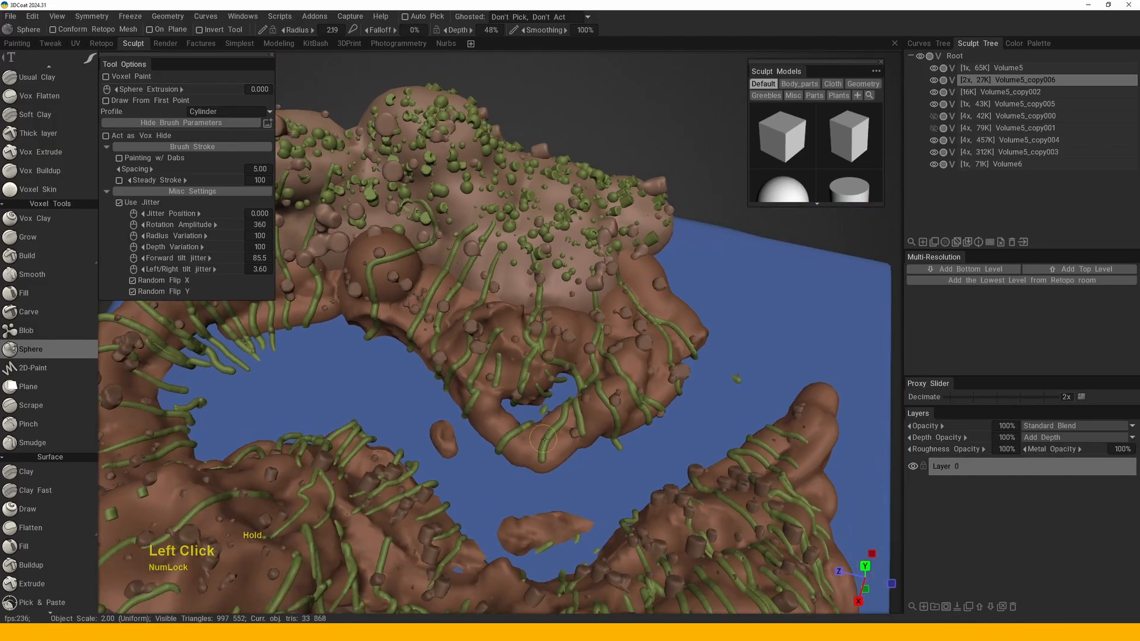
{"action": "right_click_drag", "start_coordinate": [492, 419], "coordinate": [522, 344]}
{"action": "middle_click_drag", "start_coordinate": [522, 343], "coordinate": [522, 331]}
{"action": "right_click_drag", "start_coordinate": [522, 331], "coordinate": [769, 196]}
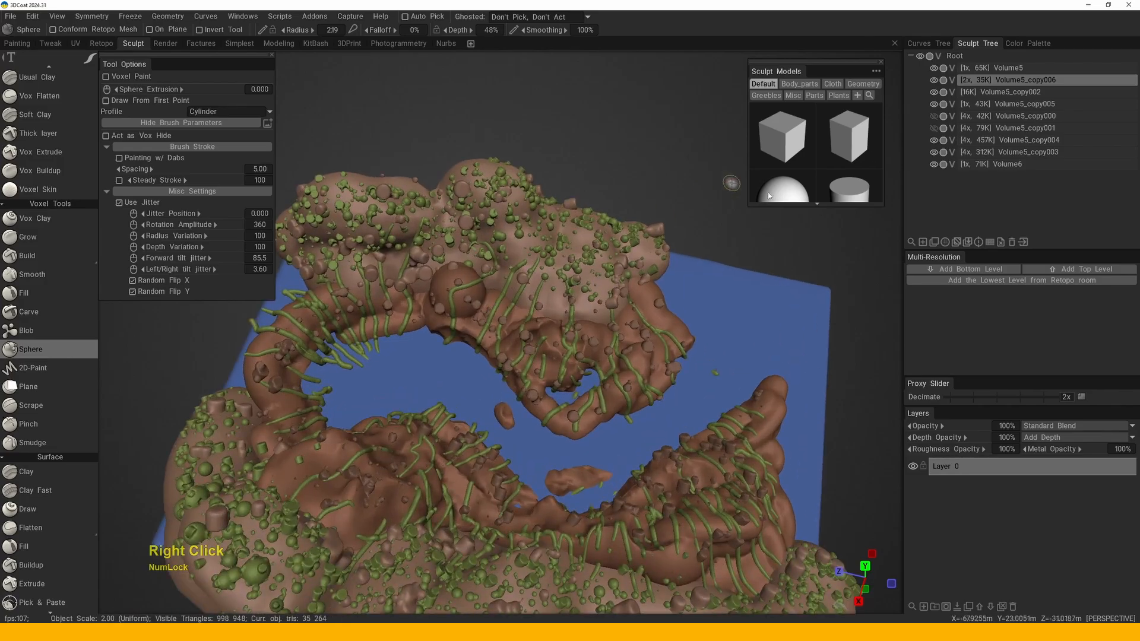
- Unhide the tree volumes Volume5_copy001 and Volume5_copy000
{"action": "left_click", "coordinate": [934, 128]}
{"action": "left_click", "coordinate": [934, 116]}
{"action": "middle_click_drag", "start_coordinate": [401, 349], "coordinate": [423, 339]}
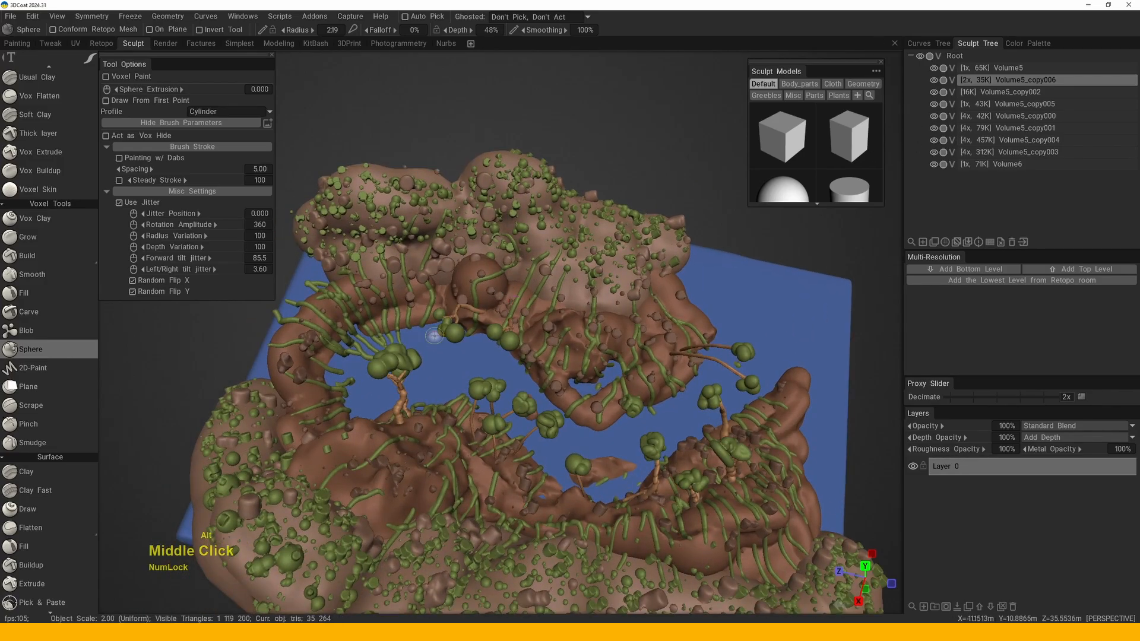
- Examine the trees around the pond together with the new rock details from several angles
{"action": "left_click_drag", "start_coordinate": [423, 340], "coordinate": [488, 336], "text": "alt"}
{"action": "middle_click_drag", "start_coordinate": [488, 336], "coordinate": [534, 339]}
{"action": "left_click_drag", "start_coordinate": [534, 339], "coordinate": [597, 343], "text": "alt"}
{"action": "mouse_move", "coordinate": [597, 343]}
{"action": "right_mouse_down"}
{"action": "mouse_move", "coordinate": [594, 362]}
{"action": "mouse_move", "coordinate": [589, 329]}
{"action": "right_mouse_up"}
{"action": "mouse_move", "coordinate": [589, 329]}
{"action": "left_mouse_down", "text": "alt"}
{"action": "mouse_move", "coordinate": [588, 302]}
{"action": "mouse_move", "coordinate": [603, 329]}
{"action": "left_mouse_up", "text": "alt"}
{"action": "middle_click_drag", "start_coordinate": [603, 330], "coordinate": [611, 339]}
{"action": "left_click_drag", "start_coordinate": [612, 340], "coordinate": [622, 349], "text": "alt"}
{"action": "right_click_drag", "start_coordinate": [622, 349], "coordinate": [617, 357]}
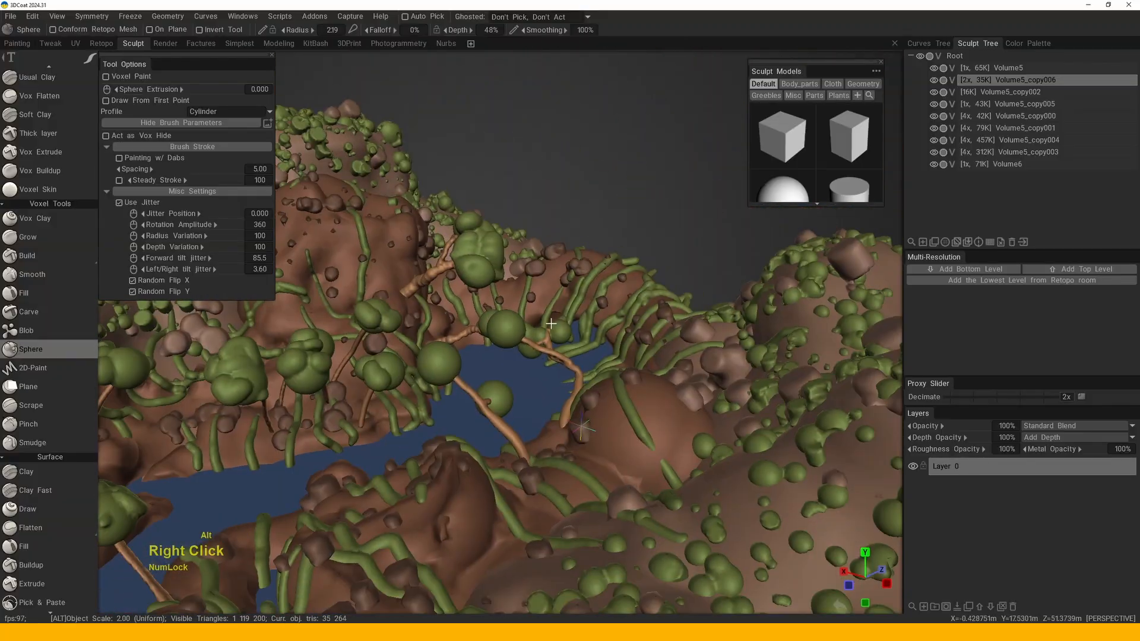
{"action": "left_click_drag", "start_coordinate": [617, 356], "coordinate": [564, 309], "text": "alt"}
{"action": "mouse_move", "coordinate": [564, 309]}
{"action": "middle_mouse_down"}
{"action": "mouse_move", "coordinate": [551, 279]}
{"action": "mouse_move", "coordinate": [547, 291]}
{"action": "middle_mouse_up"}
- Select the tree foliage volume and add small cylinders to the canopy beside the central rock with a smaller brush
{"action": "key", "text": "h"}
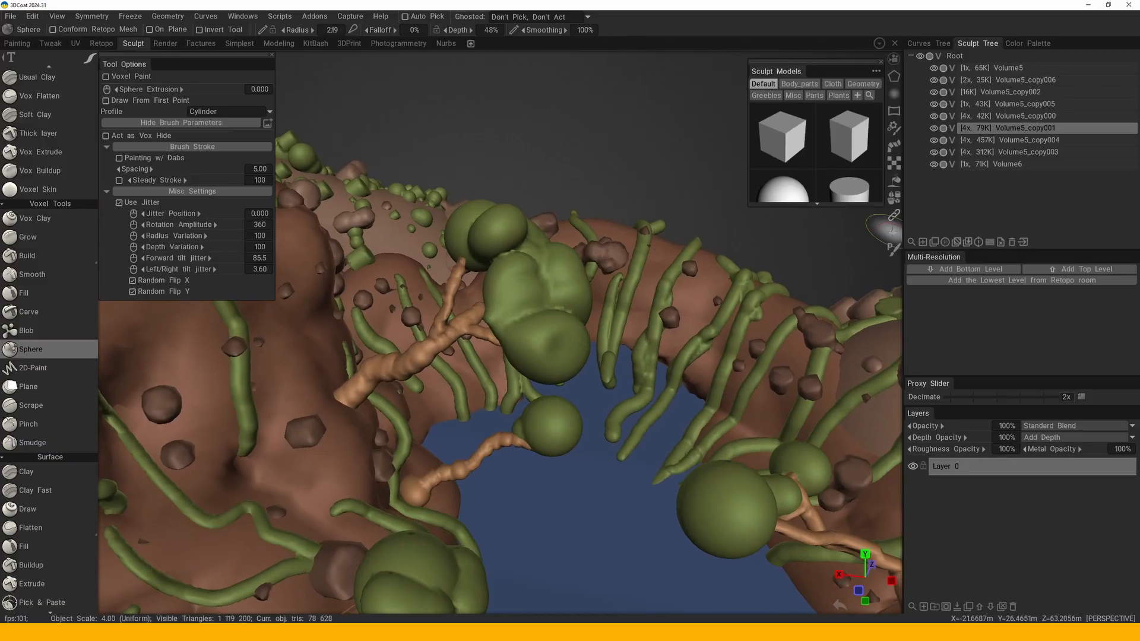
{"action": "key", "text": "space"}
{"action": "left_click", "coordinate": [505, 333]}
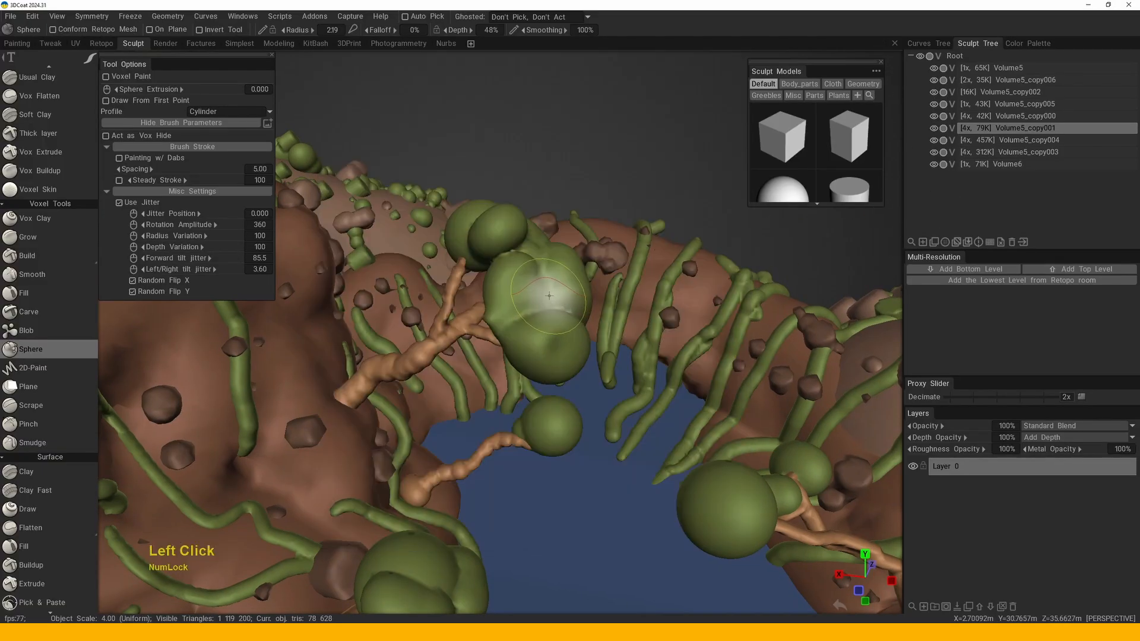
{"action": "middle_click_drag", "start_coordinate": [505, 333], "coordinate": [510, 356]}
{"action": "left_click_drag", "start_coordinate": [511, 356], "coordinate": [505, 360], "text": "alt"}
{"action": "right_click_drag", "start_coordinate": [497, 358], "coordinate": [502, 353]}
{"action": "mouse_move", "coordinate": [502, 354]}
{"action": "left_mouse_down", "text": "alt"}
{"action": "mouse_move", "coordinate": [511, 349]}
{"action": "mouse_move", "coordinate": [499, 388]}
{"action": "left_mouse_up", "text": "alt"}
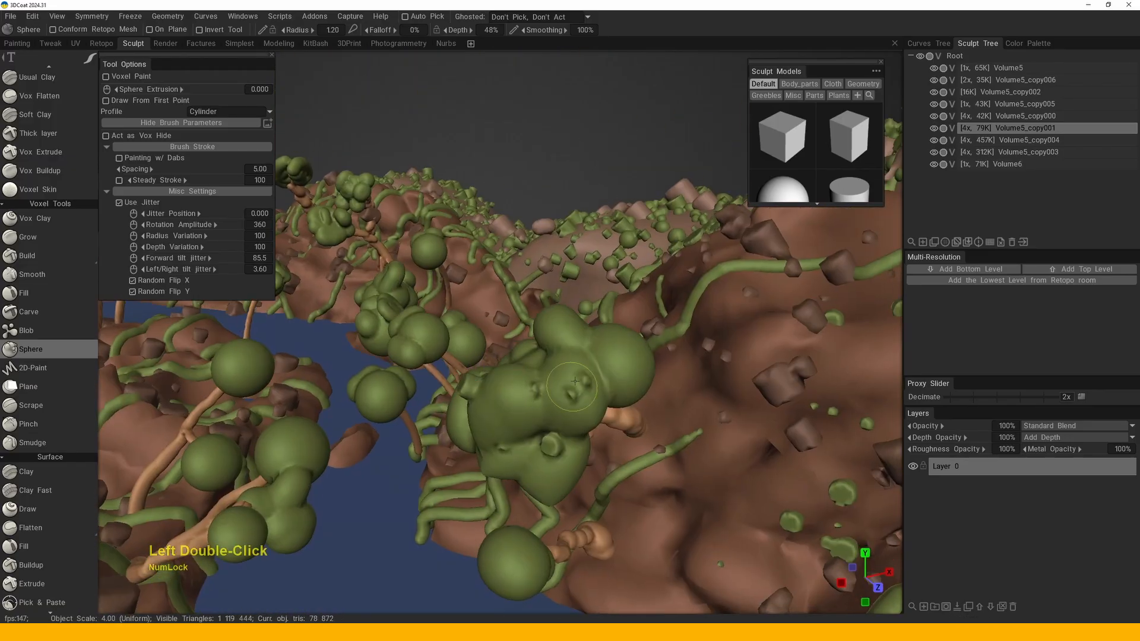
{"action": "triple_click", "coordinate": [520, 374]}
{"action": "left_click", "coordinate": [490, 385]}
- Try covering the same tree canopy with more and larger foliage cylinders
{"action": "left_click_drag", "start_coordinate": [620, 359], "coordinate": [509, 432], "text": "alt"}
{"action": "double_click", "coordinate": [509, 432]}
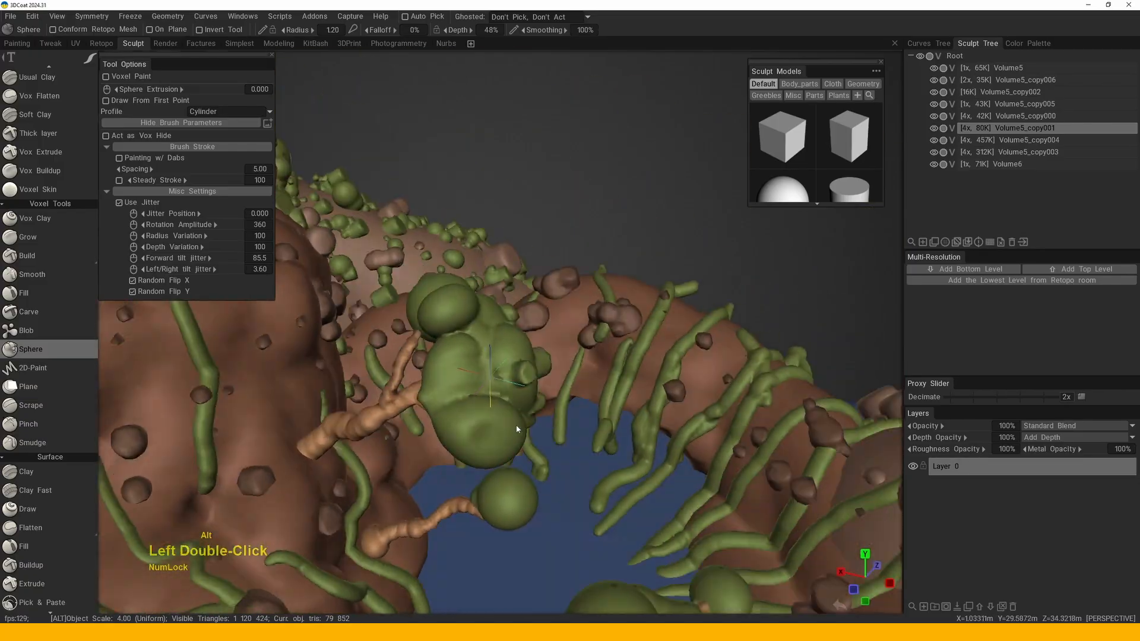
{"action": "right_click_drag", "start_coordinate": [453, 363], "coordinate": [458, 366]}
{"action": "left_click", "coordinate": [469, 428]}
{"action": "mouse_move", "coordinate": [470, 428]}
{"action": "left_mouse_down", "text": "alt"}
{"action": "mouse_move", "coordinate": [404, 346]}
{"action": "mouse_move", "coordinate": [469, 362]}
{"action": "mouse_move", "coordinate": [555, 326]}
{"action": "mouse_move", "coordinate": [619, 340]}
{"action": "mouse_move", "coordinate": [599, 332]}
{"action": "left_mouse_up", "text": "alt"}
{"action": "middle_click_drag", "start_coordinate": [599, 331], "coordinate": [624, 330], "text": "alt"}
{"action": "left_click_drag", "start_coordinate": [624, 330], "coordinate": [655, 329], "text": "alt"}
{"action": "right_click_drag", "start_coordinate": [655, 329], "coordinate": [618, 339], "text": "alt"}
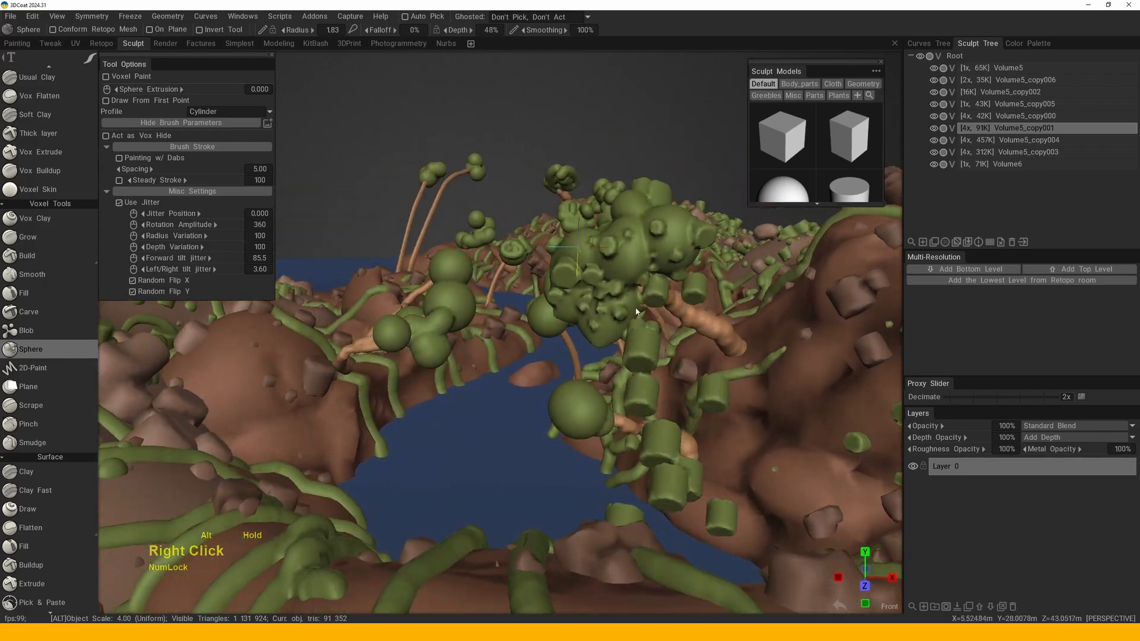
{"action": "left_click_drag", "start_coordinate": [617, 338], "coordinate": [581, 346], "text": "alt"}
{"action": "right_click_drag", "start_coordinate": [581, 345], "coordinate": [573, 339], "text": "alt"}
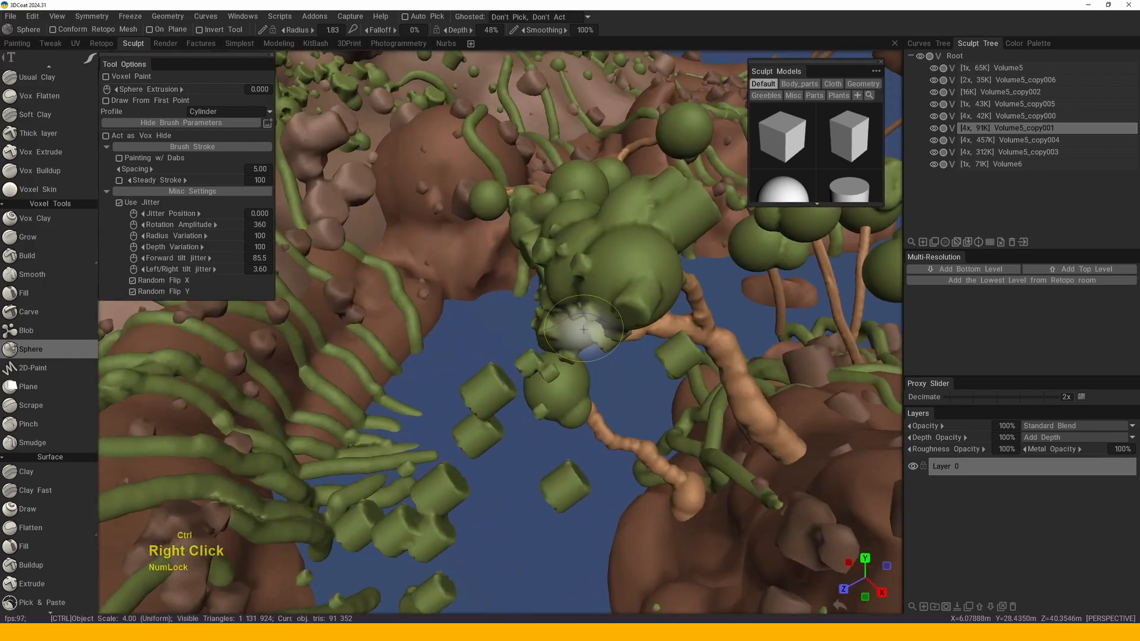
- Try subtracting the stray foliage cylinders over the water, and undo the recent large foliage strokes
{"action": "left_click", "coordinate": [583, 329], "text": "ctrl"}
{"action": "mouse_move", "coordinate": [584, 330]}
{"action": "left_mouse_down"}
{"action": "mouse_move", "coordinate": [513, 328]}
{"action": "mouse_move", "coordinate": [523, 306]}
{"action": "mouse_move", "coordinate": [632, 318]}
{"action": "mouse_move", "coordinate": [608, 322]}
{"action": "left_mouse_up"}
{"action": "left_click", "coordinate": [591, 240]}
{"action": "mouse_move", "coordinate": [498, 294]}
{"action": "left_mouse_down"}
{"action": "mouse_move", "coordinate": [484, 255]}
{"action": "mouse_move", "coordinate": [446, 287]}
{"action": "mouse_move", "coordinate": [608, 321]}
{"action": "mouse_move", "coordinate": [652, 302]}
{"action": "mouse_move", "coordinate": [642, 295]}
{"action": "left_mouse_up"}
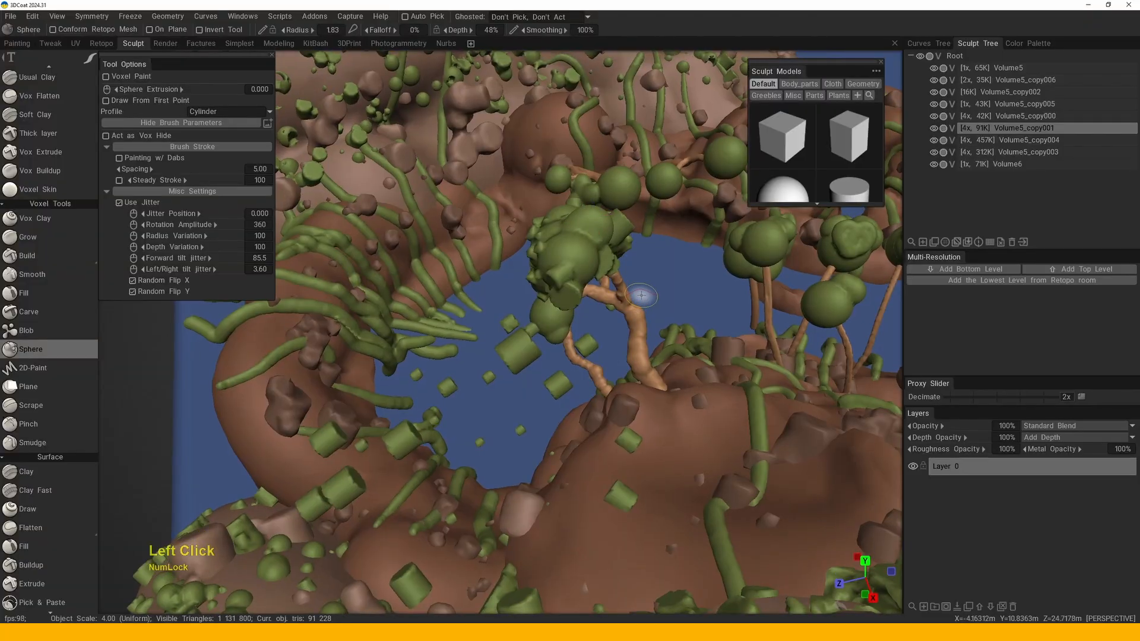
{"action": "mouse_move", "coordinate": [636, 298]}
{"action": "middle_mouse_down"}
{"action": "mouse_move", "coordinate": [580, 326]}
{"action": "mouse_move", "coordinate": [526, 391]}
{"action": "middle_mouse_up"}
{"action": "mouse_move", "coordinate": [525, 390]}
{"action": "right_mouse_down", "text": "alt"}
{"action": "mouse_move", "coordinate": [420, 416]}
{"action": "mouse_move", "coordinate": [442, 398]}
{"action": "right_mouse_up", "text": "alt"}
{"action": "left_click_drag", "start_coordinate": [443, 398], "coordinate": [466, 394]}
{"action": "right_click_drag", "start_coordinate": [466, 394], "coordinate": [490, 392]}
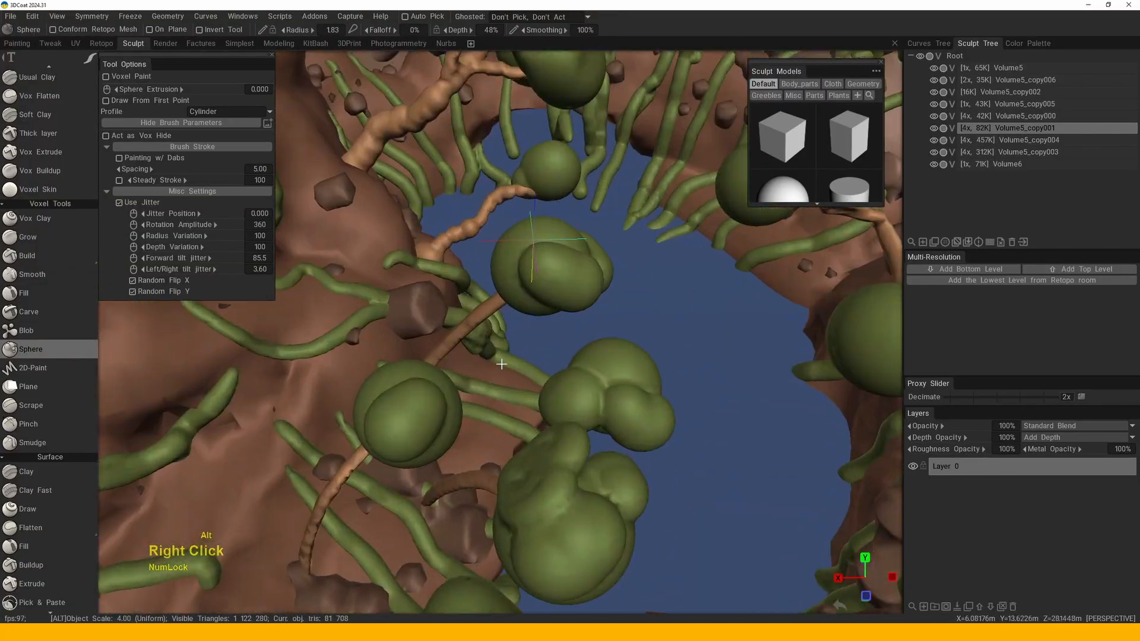
- Add foliage cylinders to the round canopies on the rocky bank beside the pond with a brush radius of 1.42
{"action": "mouse_move", "coordinate": [490, 392]}
{"action": "middle_mouse_down", "text": "alt"}
{"action": "mouse_move", "coordinate": [508, 389]}
{"action": "mouse_move", "coordinate": [541, 416]}
{"action": "middle_mouse_up", "text": "alt"}
{"action": "right_click_drag", "start_coordinate": [541, 416], "coordinate": [543, 391], "text": "alt"}
{"action": "left_click_drag", "start_coordinate": [543, 392], "coordinate": [509, 372], "text": "alt"}
{"action": "right_click_drag", "start_coordinate": [543, 372], "coordinate": [526, 373]}
{"action": "left_click", "coordinate": [534, 394]}
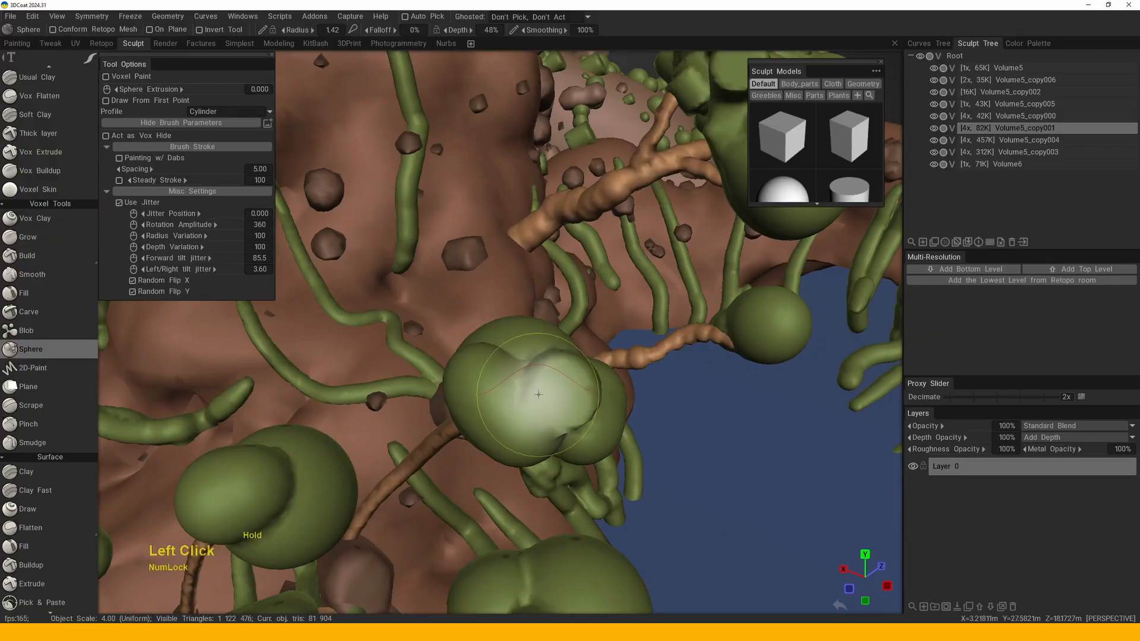
{"action": "left_click", "coordinate": [530, 358]}
{"action": "mouse_move", "coordinate": [530, 359]}
{"action": "middle_mouse_down"}
{"action": "mouse_move", "coordinate": [547, 318]}
{"action": "mouse_move", "coordinate": [447, 323]}
{"action": "middle_mouse_up"}
{"action": "left_click", "coordinate": [447, 324]}
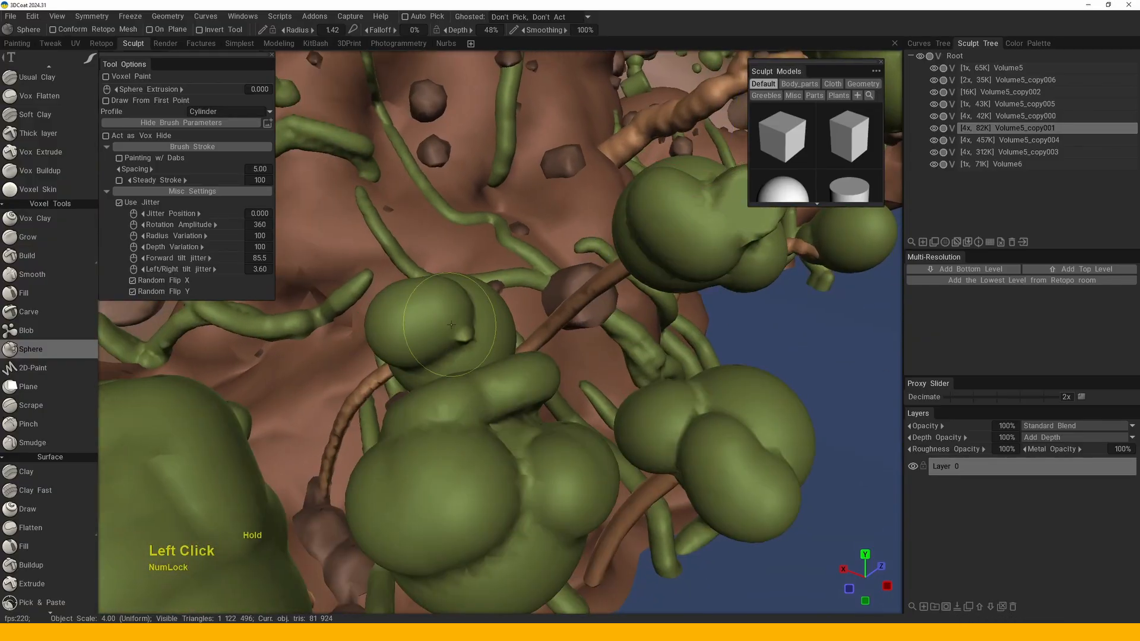
- Build up the clustered canopies further along the same bank with more foliage cylinders
{"action": "right_click_drag", "start_coordinate": [451, 325], "coordinate": [495, 413], "text": "alt"}
{"action": "mouse_move", "coordinate": [520, 422]}
{"action": "left_mouse_down"}
{"action": "mouse_move", "coordinate": [492, 424]}
{"action": "mouse_move", "coordinate": [537, 422]}
{"action": "mouse_move", "coordinate": [497, 445]}
{"action": "mouse_move", "coordinate": [574, 438]}
{"action": "mouse_move", "coordinate": [479, 386]}
{"action": "mouse_move", "coordinate": [495, 324]}
{"action": "left_mouse_up"}
{"action": "left_click", "coordinate": [496, 445]}
{"action": "left_click", "coordinate": [479, 386]}
{"action": "left_click_drag", "start_coordinate": [456, 390], "coordinate": [465, 396]}
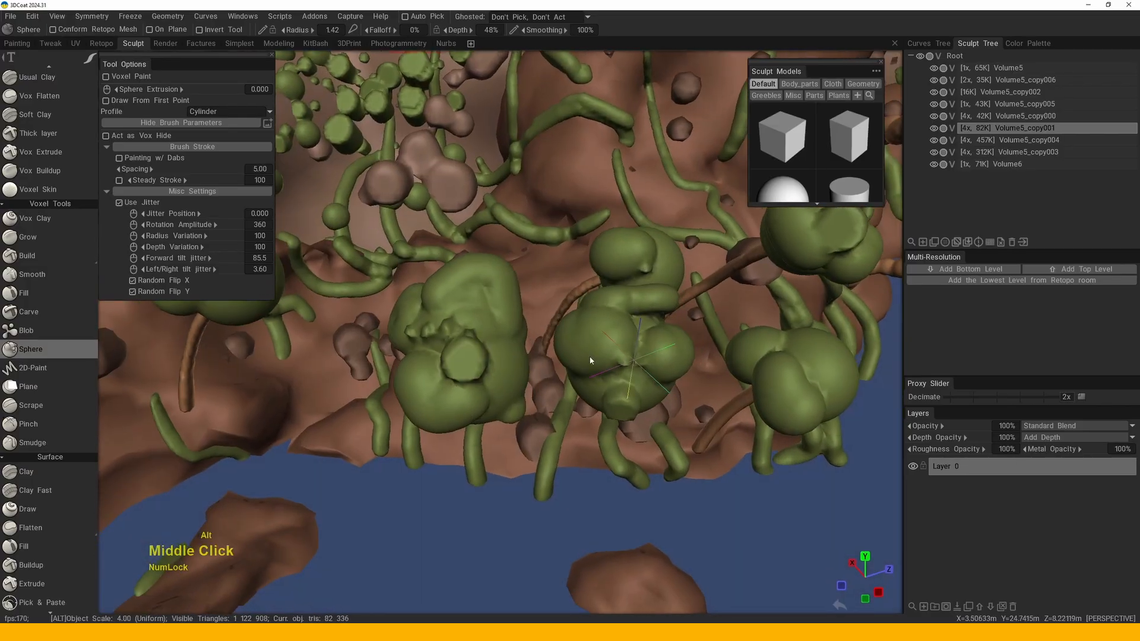
- Place small foliage cylinders on the canopies hanging over the shoreline below the central rock
{"action": "mouse_move", "coordinate": [590, 362]}
{"action": "middle_mouse_down", "text": "alt"}
{"action": "mouse_move", "coordinate": [430, 313]}
{"action": "mouse_move", "coordinate": [463, 332]}
{"action": "middle_mouse_up", "text": "alt"}
{"action": "left_click", "coordinate": [465, 330]}
{"action": "left_click_drag", "start_coordinate": [465, 330], "coordinate": [475, 291], "text": "alt"}
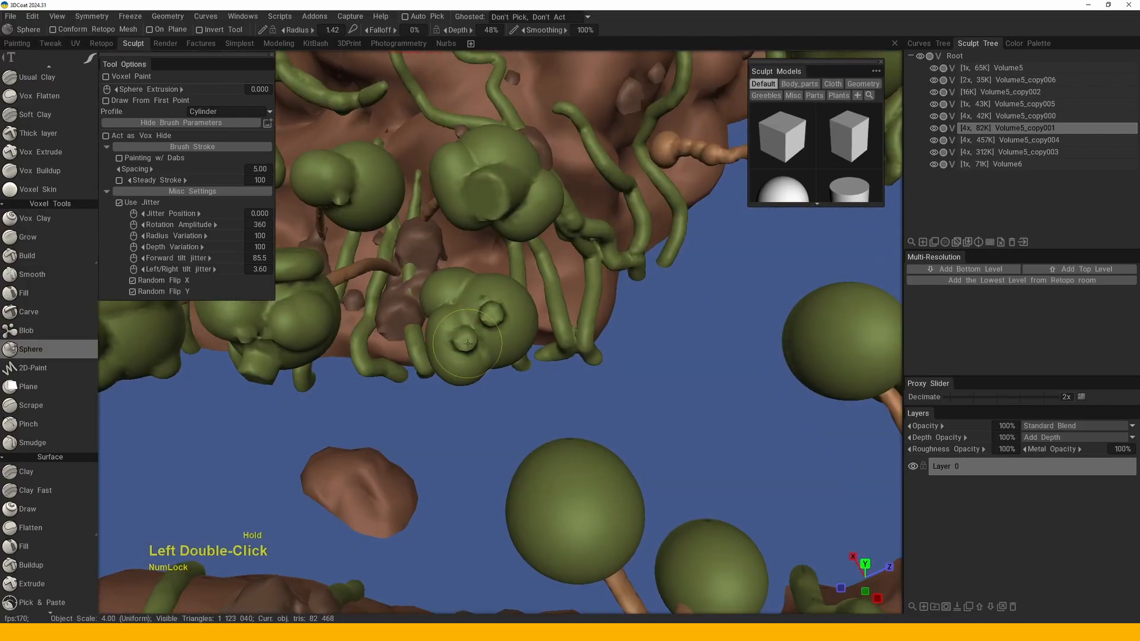
{"action": "right_click_drag", "start_coordinate": [468, 344], "coordinate": [463, 416], "text": "alt"}
{"action": "left_click_drag", "start_coordinate": [436, 450], "coordinate": [537, 362]}
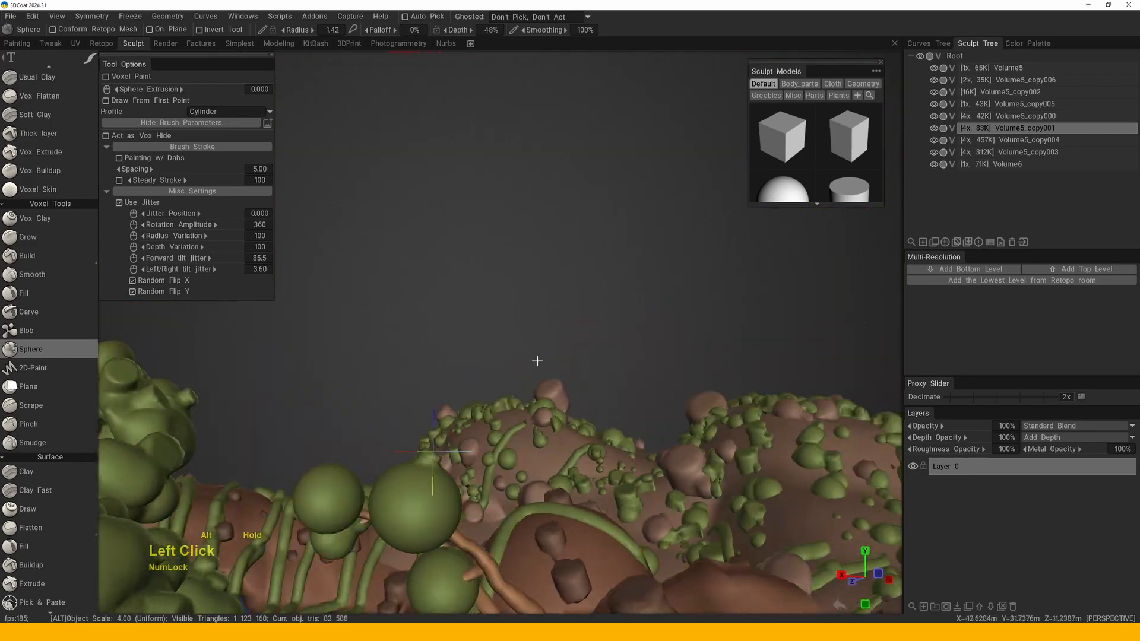
- Enlarge the brush radius to 2.21 and add cylinders to the round canopy of the tree leaning over the water
{"action": "middle_click_drag", "start_coordinate": [413, 504], "coordinate": [549, 364]}
{"action": "left_click_drag", "start_coordinate": [565, 367], "coordinate": [559, 349]}
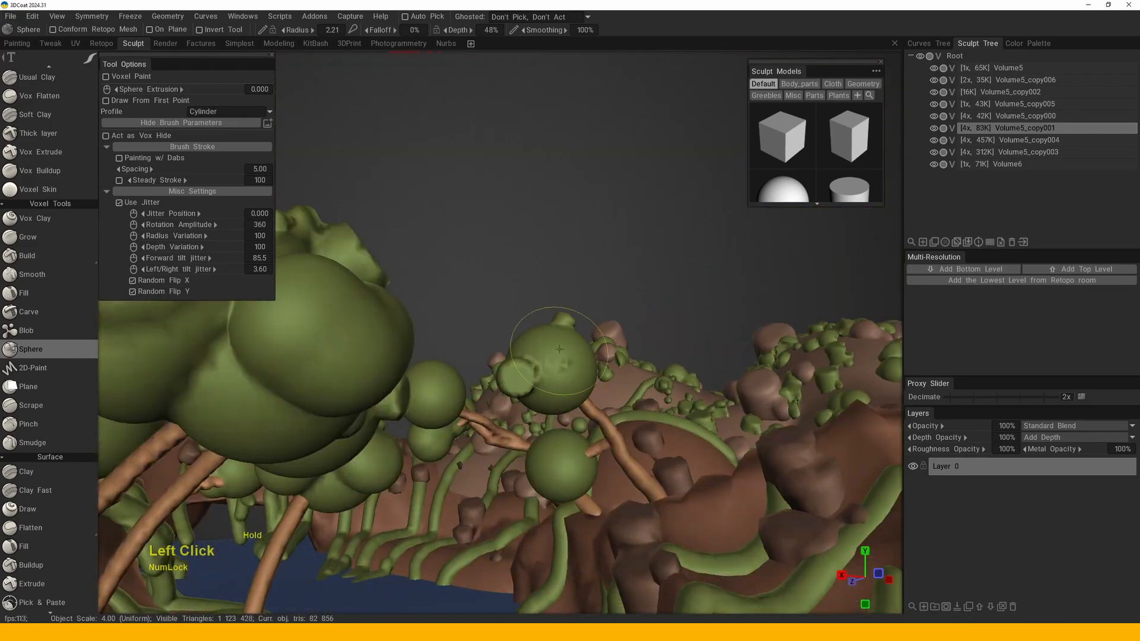
{"action": "left_click", "coordinate": [550, 381]}
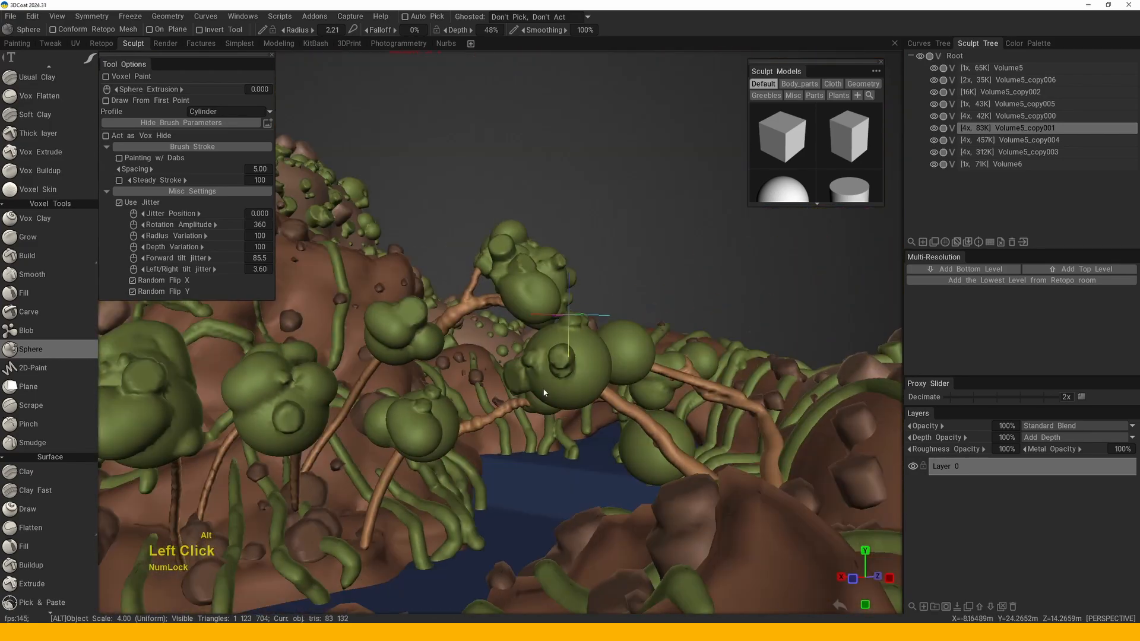
{"action": "double_click", "coordinate": [571, 386]}
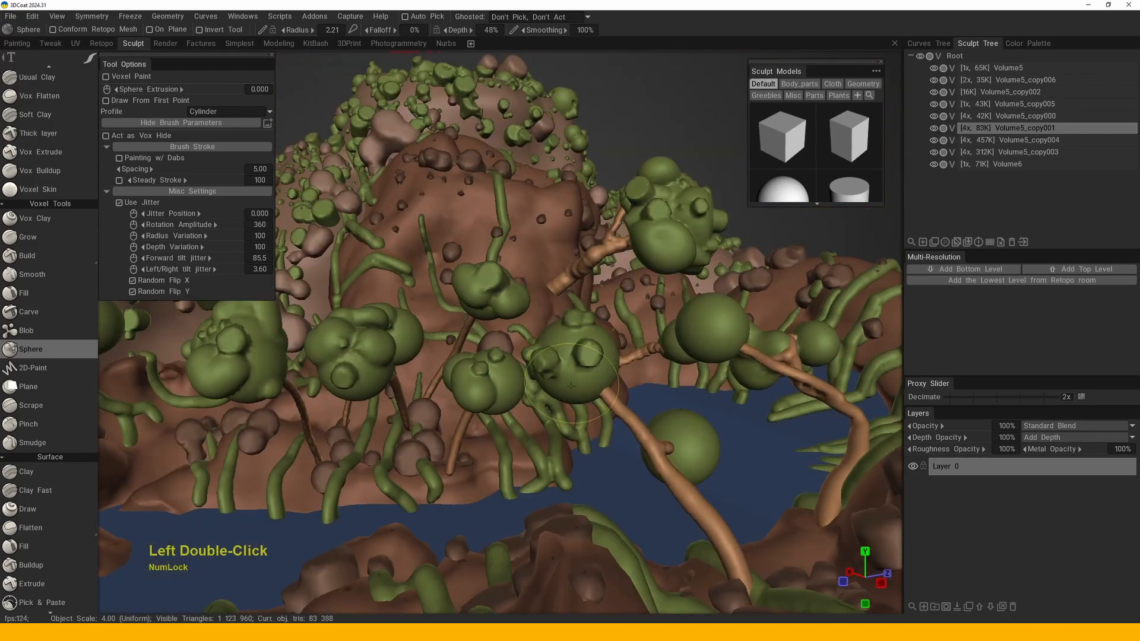
- Add foliage cylinders to the smooth canopies of the forked tree overhanging the pond
{"action": "middle_click_drag", "start_coordinate": [571, 386], "coordinate": [506, 438]}
{"action": "left_click", "coordinate": [506, 439]}
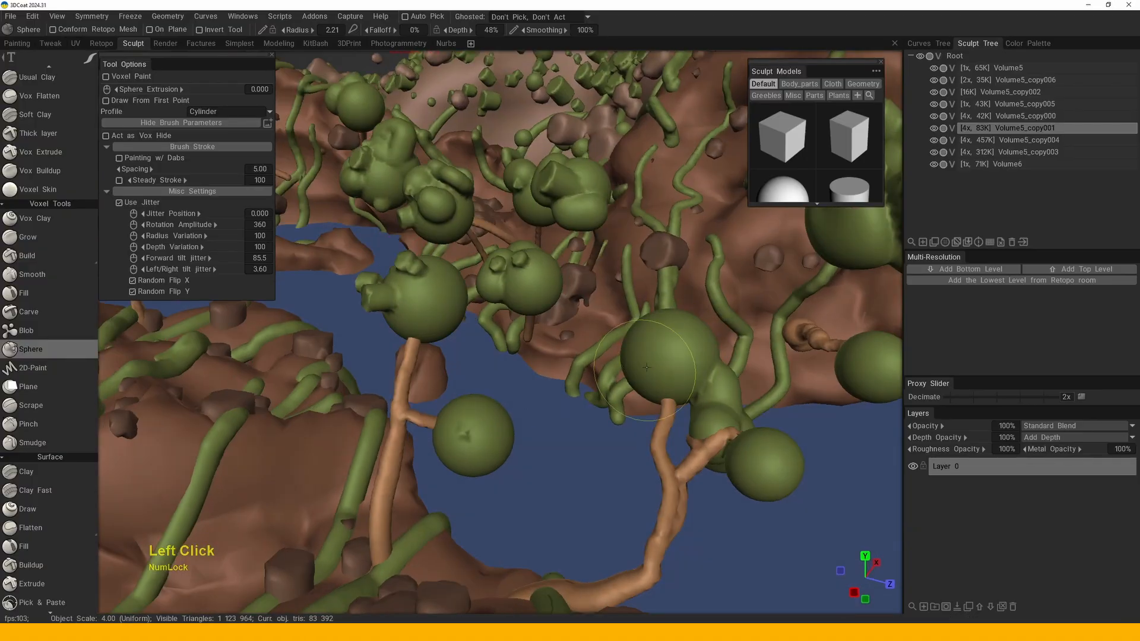
{"action": "left_click", "coordinate": [660, 351]}
{"action": "left_click", "coordinate": [710, 388]}
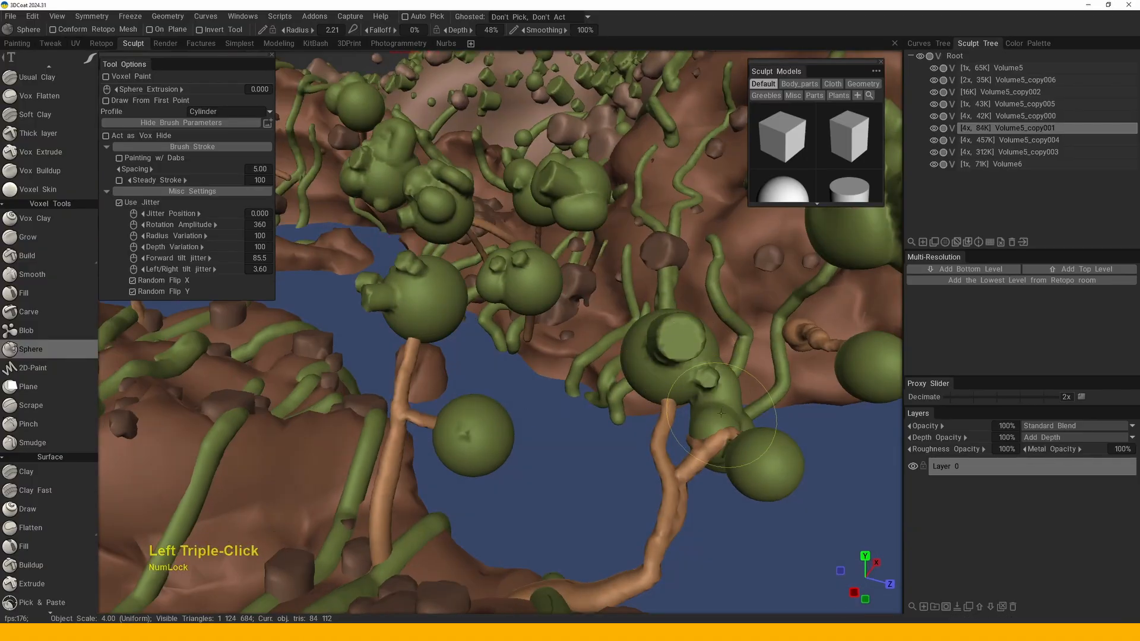
- Set the brush spacing to 0.4 and add cylinders to the low side-branch canopy above the water
{"action": "left_click", "coordinate": [326, 238]}
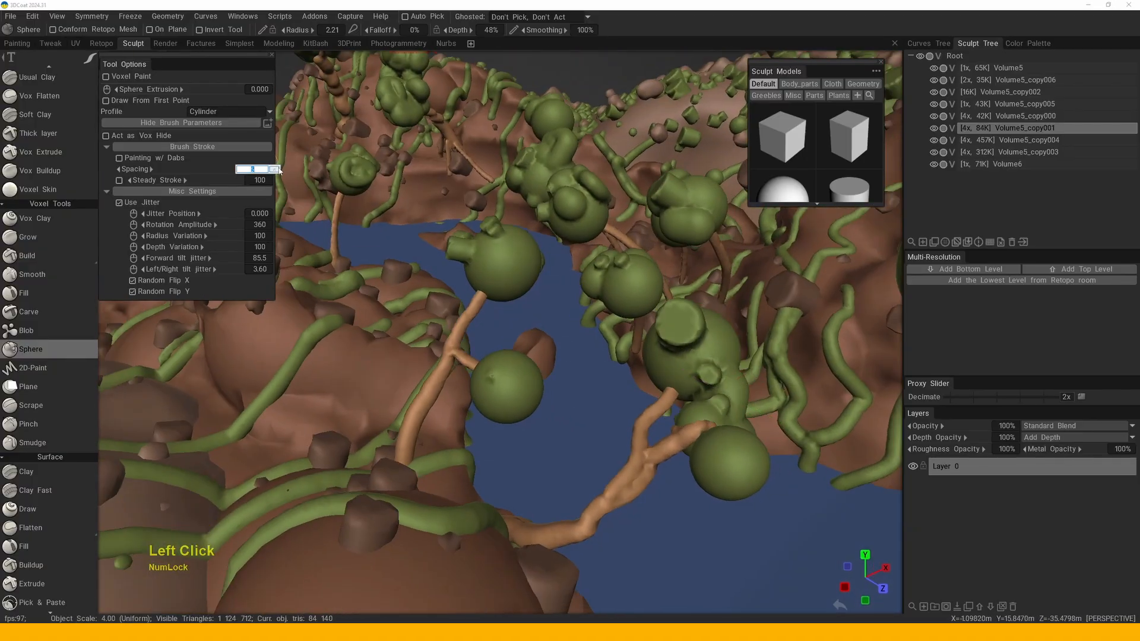
{"action": "left_click", "coordinate": [503, 397]}
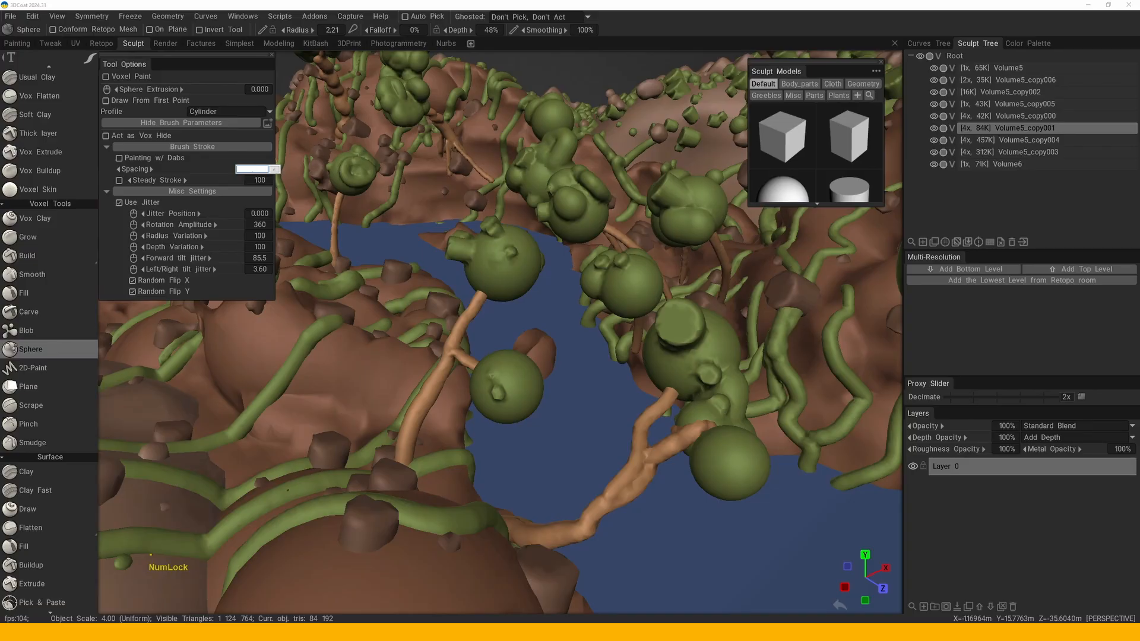
{"action": "left_click", "coordinate": [506, 389]}
{"action": "left_click_drag", "start_coordinate": [506, 388], "coordinate": [580, 356], "text": "alt"}
{"action": "middle_click_drag", "start_coordinate": [579, 356], "coordinate": [594, 297], "text": "alt"}
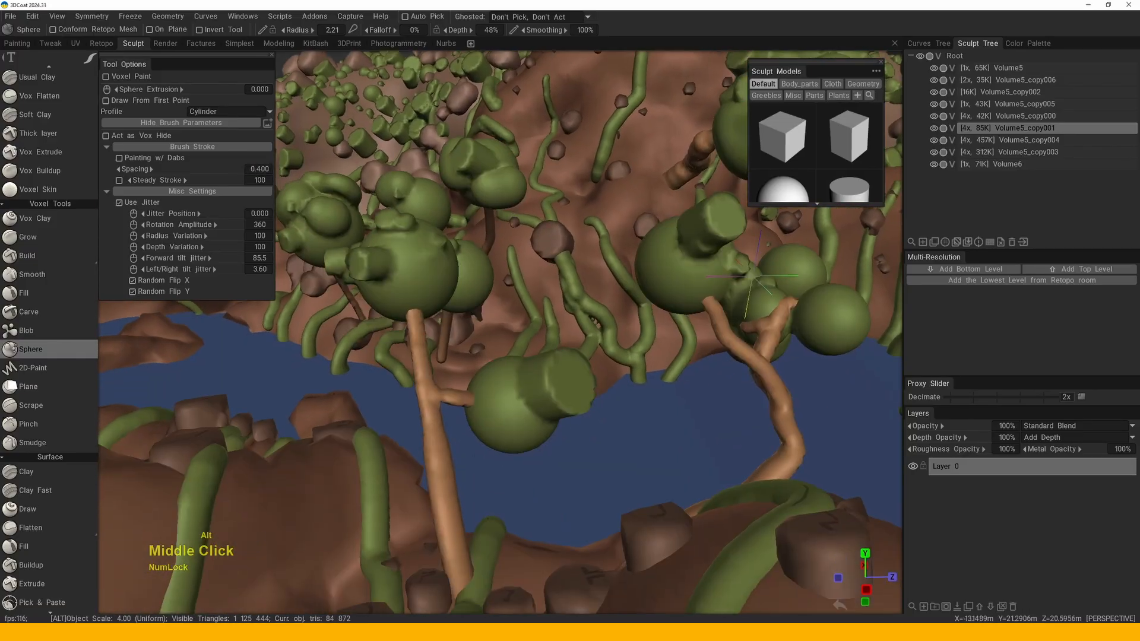
- Add more cylinders to both canopies of the leaning tree, reducing the brush radius to 1.68
{"action": "left_click", "coordinate": [514, 402]}
{"action": "left_click", "coordinate": [418, 271]}
{"action": "left_click_drag", "start_coordinate": [417, 263], "coordinate": [451, 267], "text": "alt"}
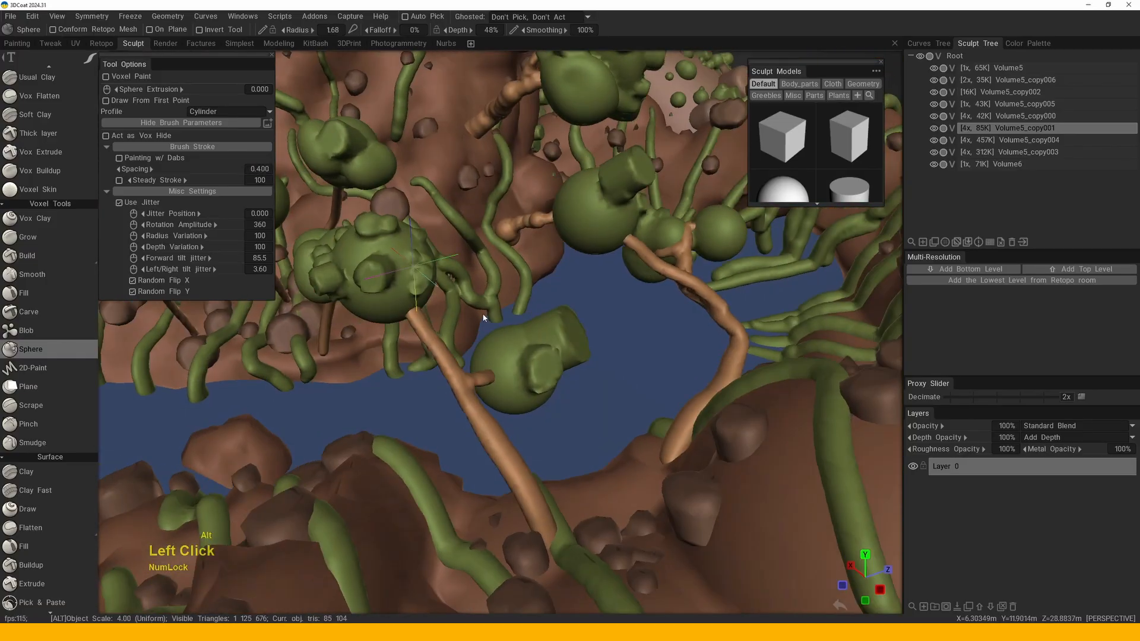
{"action": "middle_click_drag", "start_coordinate": [452, 267], "coordinate": [486, 271], "text": "alt"}
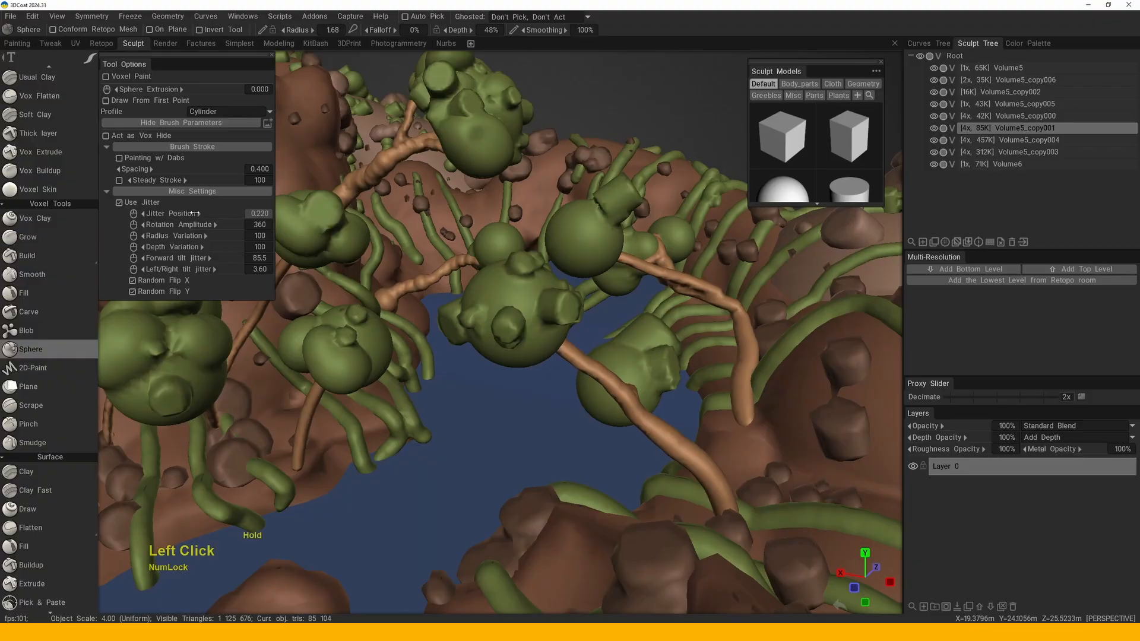
- Set the position jitter to 0.55 and scatter foliage cylinders over the canopies overhanging the water
{"action": "left_click_drag", "start_coordinate": [208, 214], "coordinate": [215, 213]}
{"action": "left_click", "coordinate": [517, 310]}
{"action": "left_click_drag", "start_coordinate": [516, 309], "coordinate": [475, 344], "text": "alt"}
{"action": "left_click", "coordinate": [573, 333]}
{"action": "double_click", "coordinate": [588, 374]}
{"action": "left_click", "coordinate": [332, 309]}
{"action": "left_click", "coordinate": [463, 332]}
- Cover the neighbouring canopies along the pond with jittered foliage cylinders at a brush radius of 1.41
{"action": "mouse_move", "coordinate": [476, 345]}
{"action": "right_mouse_down", "text": "alt"}
{"action": "mouse_move", "coordinate": [487, 356]}
{"action": "mouse_move", "coordinate": [484, 332]}
{"action": "right_mouse_up", "text": "alt"}
{"action": "left_click_drag", "start_coordinate": [487, 344], "coordinate": [523, 380], "text": "alt"}
{"action": "left_click", "coordinate": [464, 335]}
{"action": "left_click", "coordinate": [534, 362]}
{"action": "middle_click_drag", "start_coordinate": [522, 380], "coordinate": [585, 317], "text": "alt"}
{"action": "left_click", "coordinate": [586, 316]}
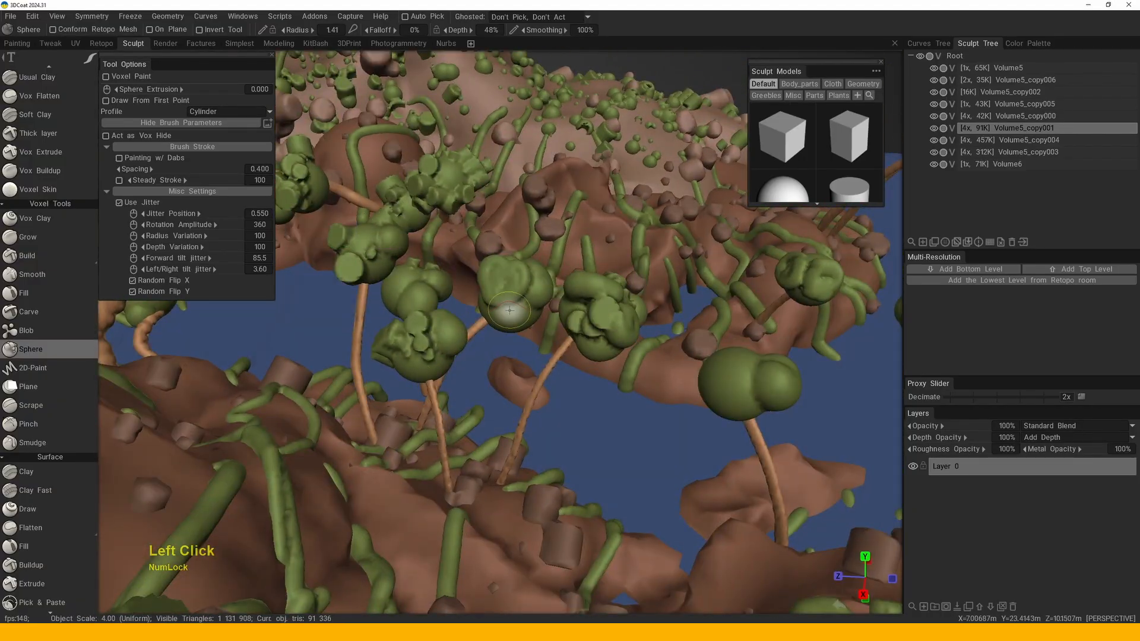
- Roughen the remaining smooth canopies across the water with scattered foliage cylinders
{"action": "middle_click_drag", "start_coordinate": [510, 310], "coordinate": [543, 243]}
{"action": "left_click", "coordinate": [543, 243]}
{"action": "left_click_drag", "start_coordinate": [535, 240], "coordinate": [523, 332], "text": "alt"}
{"action": "right_click_drag", "start_coordinate": [523, 333], "coordinate": [571, 376]}
{"action": "left_click", "coordinate": [548, 404]}
- Add large foliage cylinders to the canopy clusters of the trees on the near bank
{"action": "left_click_drag", "start_coordinate": [547, 404], "coordinate": [534, 385], "text": "alt"}
{"action": "middle_click_drag", "start_coordinate": [534, 385], "coordinate": [560, 381], "text": "alt"}
{"action": "middle_click", "coordinate": [522, 354]}
{"action": "middle_click", "coordinate": [521, 354]}
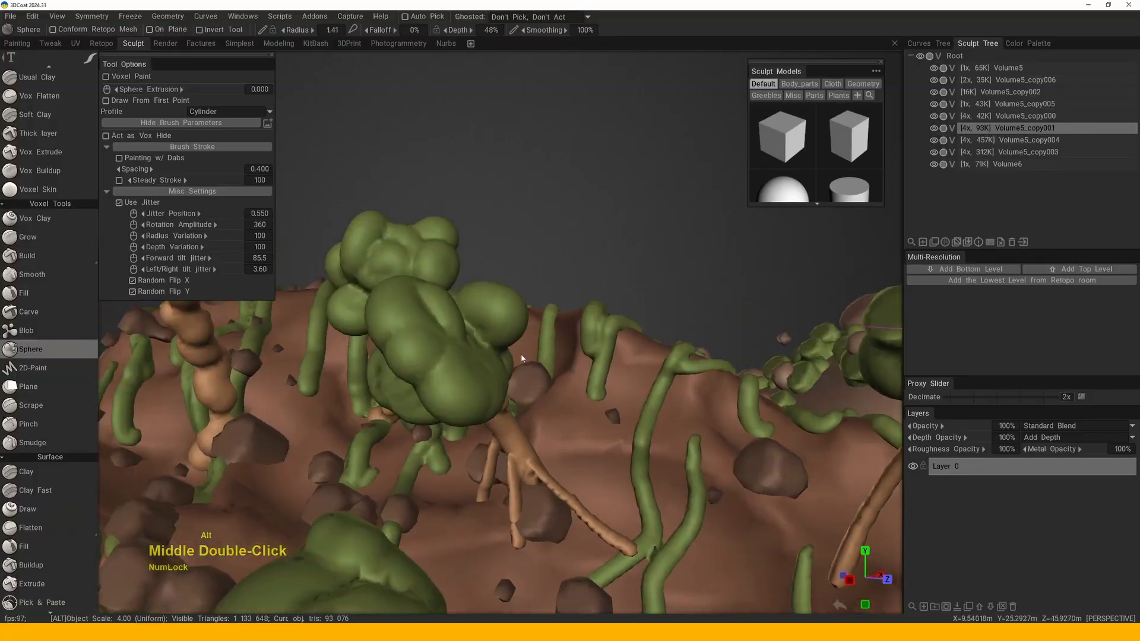
{"action": "left_click_drag", "start_coordinate": [521, 354], "coordinate": [606, 426], "text": "alt"}
{"action": "right_click_drag", "start_coordinate": [606, 426], "coordinate": [547, 383]}
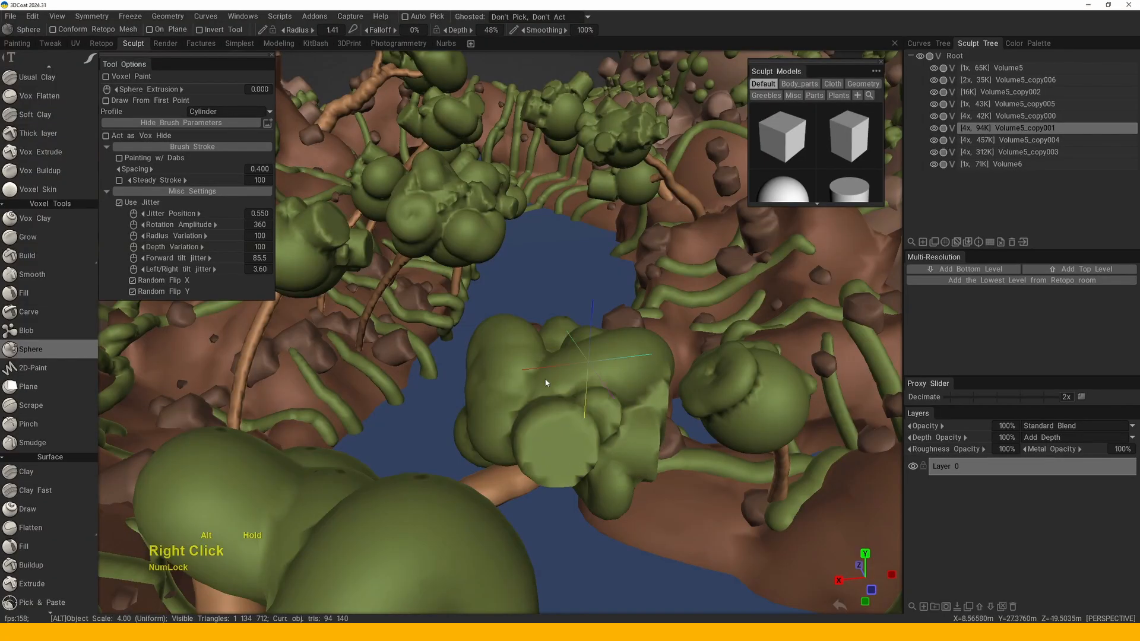
{"action": "middle_click_drag", "start_coordinate": [547, 383], "coordinate": [488, 381]}
- Reduce the brush radius to 1.05 and add finer cylinders to the twisted tree's canopies
{"action": "right_click_drag", "start_coordinate": [491, 383], "coordinate": [522, 401], "text": "alt"}
{"action": "left_click_drag", "start_coordinate": [523, 401], "coordinate": [572, 369], "text": "alt"}
{"action": "middle_click_drag", "start_coordinate": [573, 369], "coordinate": [466, 440]}
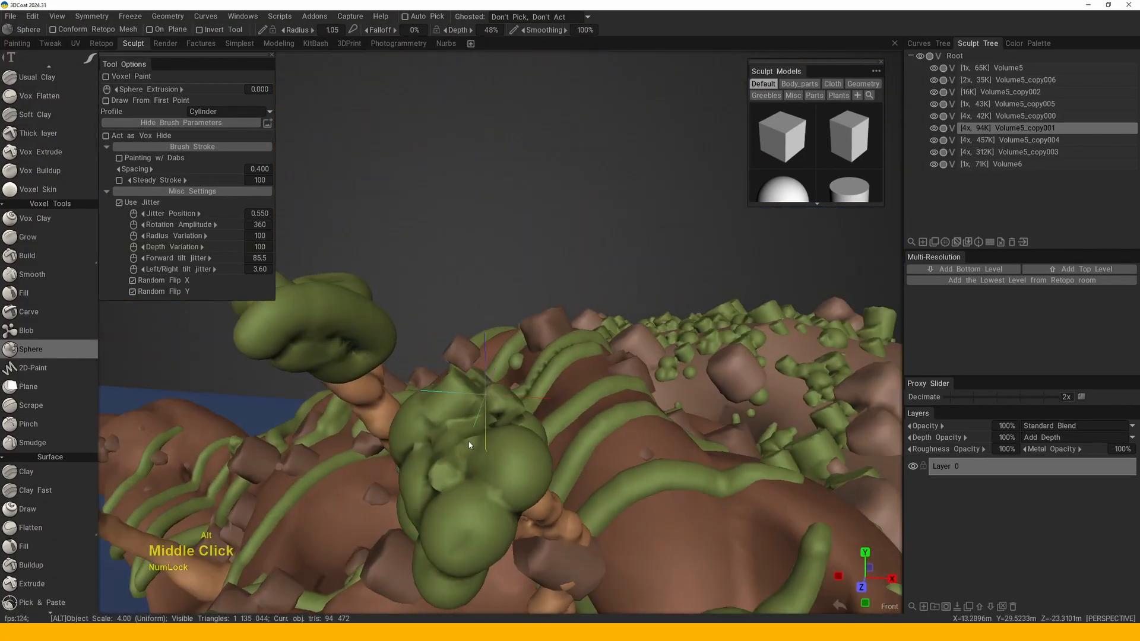
{"action": "left_click_drag", "start_coordinate": [465, 440], "coordinate": [538, 362], "text": "alt"}
{"action": "middle_click_drag", "start_coordinate": [537, 362], "coordinate": [517, 332]}
{"action": "left_click_drag", "start_coordinate": [517, 332], "coordinate": [535, 308], "text": "alt"}
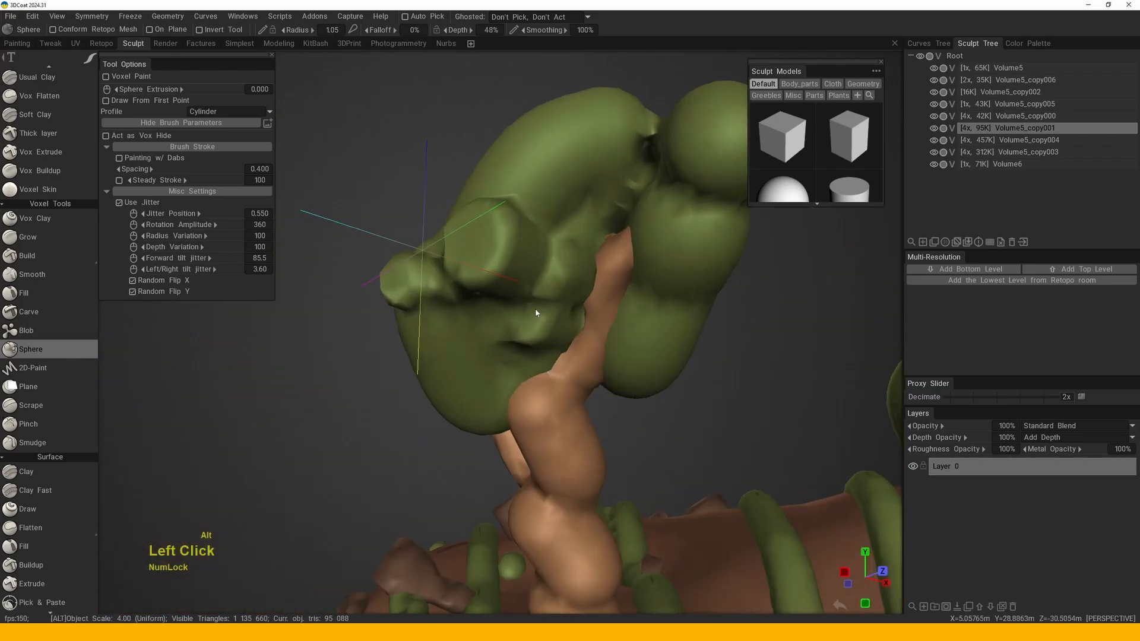
- Cover the underside and far side of the twisted tree's canopy with small foliage cylinders
{"action": "double_click", "coordinate": [555, 317], "text": "alt"}
{"action": "middle_click_drag", "start_coordinate": [555, 318], "coordinate": [576, 328]}
{"action": "left_click_drag", "start_coordinate": [577, 328], "coordinate": [579, 328], "text": "alt"}
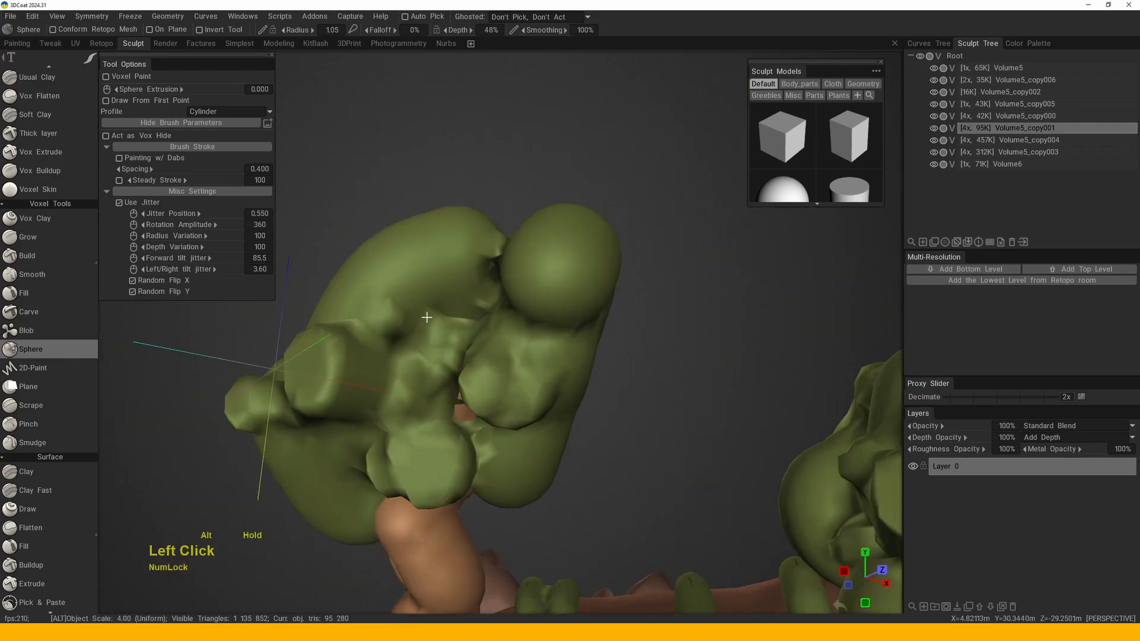
{"action": "middle_click_drag", "start_coordinate": [580, 329], "coordinate": [585, 329]}
{"action": "mouse_move", "coordinate": [585, 329]}
{"action": "left_mouse_down", "text": "alt"}
{"action": "mouse_move", "coordinate": [497, 430]}
{"action": "mouse_move", "coordinate": [608, 388]}
{"action": "mouse_move", "coordinate": [654, 417]}
{"action": "mouse_move", "coordinate": [594, 380]}
{"action": "left_mouse_up", "text": "alt"}
{"action": "double_click", "coordinate": [591, 329], "text": "alt"}
{"action": "right_click_drag", "start_coordinate": [594, 380], "coordinate": [521, 348], "text": "alt"}
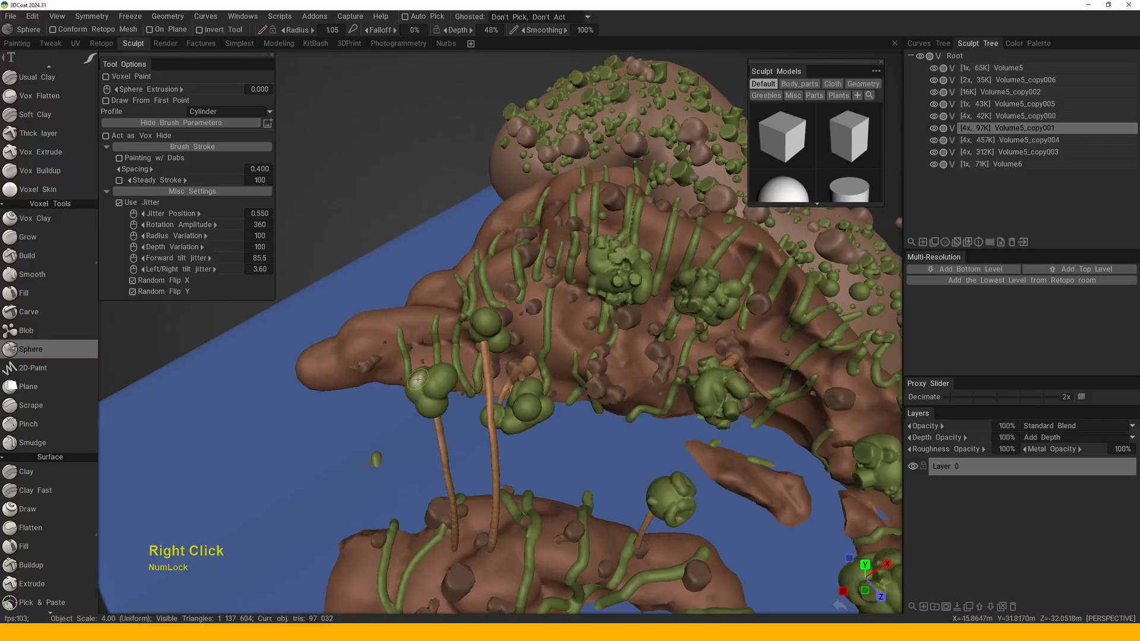
- Add foliage cylinders to the canopies of the two tall thin trees on the outer peninsula
{"action": "left_click_drag", "start_coordinate": [418, 423], "coordinate": [489, 384], "text": "alt"}
{"action": "right_click_drag", "start_coordinate": [489, 384], "coordinate": [580, 331], "text": "alt"}
{"action": "mouse_move", "coordinate": [580, 331]}
{"action": "left_mouse_down", "text": "alt"}
{"action": "mouse_move", "coordinate": [666, 292]}
{"action": "mouse_move", "coordinate": [534, 321]}
{"action": "mouse_move", "coordinate": [463, 368]}
{"action": "mouse_move", "coordinate": [475, 344]}
{"action": "left_mouse_up", "text": "alt"}
{"action": "mouse_move", "coordinate": [487, 347]}
{"action": "left_mouse_down"}
{"action": "mouse_move", "coordinate": [450, 375]}
{"action": "mouse_move", "coordinate": [492, 351]}
{"action": "mouse_move", "coordinate": [475, 392]}
{"action": "left_mouse_up"}
{"action": "mouse_move", "coordinate": [475, 392]}
{"action": "left_mouse_down", "text": "alt"}
{"action": "mouse_move", "coordinate": [416, 357]}
{"action": "mouse_move", "coordinate": [665, 352]}
{"action": "left_mouse_up", "text": "alt"}
{"action": "left_click", "coordinate": [419, 336]}
{"action": "left_click", "coordinate": [665, 352]}
{"action": "left_click_drag", "start_coordinate": [792, 356], "coordinate": [534, 356]}
{"action": "middle_click_drag", "start_coordinate": [534, 356], "coordinate": [572, 366]}
{"action": "left_click_drag", "start_coordinate": [573, 366], "coordinate": [489, 326]}
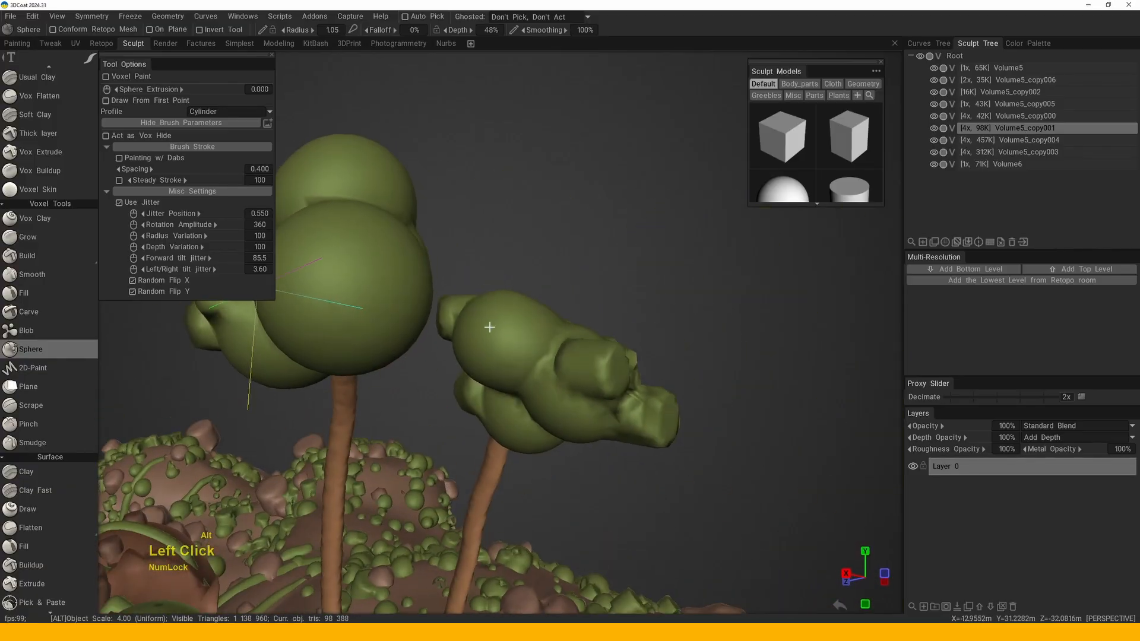
- Fill the remaining smooth sides of the tall trees' canopies with foliage cylinders from several angles
{"action": "left_click_drag", "start_coordinate": [352, 293], "coordinate": [445, 321], "text": "alt"}
{"action": "left_click", "coordinate": [472, 351]}
{"action": "left_click", "coordinate": [525, 312]}
{"action": "left_click_drag", "start_coordinate": [560, 356], "coordinate": [665, 273], "text": "alt"}
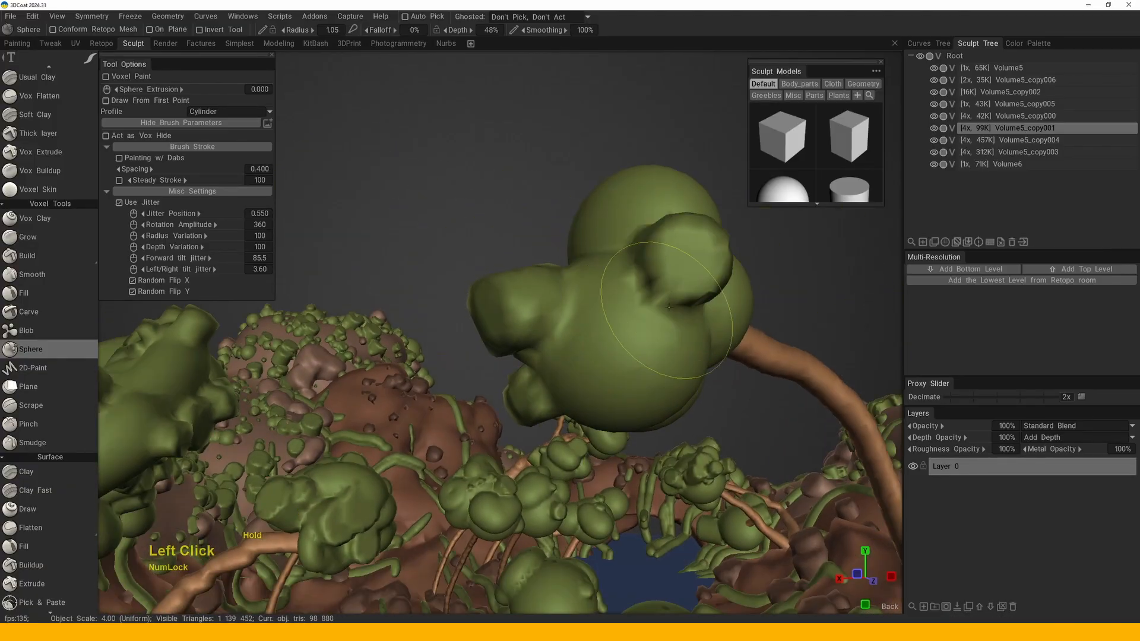
{"action": "left_click", "coordinate": [682, 285]}
{"action": "mouse_move", "coordinate": [579, 279]}
{"action": "left_mouse_down", "text": "alt"}
{"action": "mouse_move", "coordinate": [616, 290]}
{"action": "mouse_move", "coordinate": [647, 332]}
{"action": "left_mouse_up", "text": "alt"}
{"action": "left_click", "coordinate": [648, 333]}
{"action": "left_click_drag", "start_coordinate": [600, 392], "coordinate": [636, 382], "text": "alt"}
{"action": "right_click_drag", "start_coordinate": [636, 382], "coordinate": [522, 370], "text": "alt"}
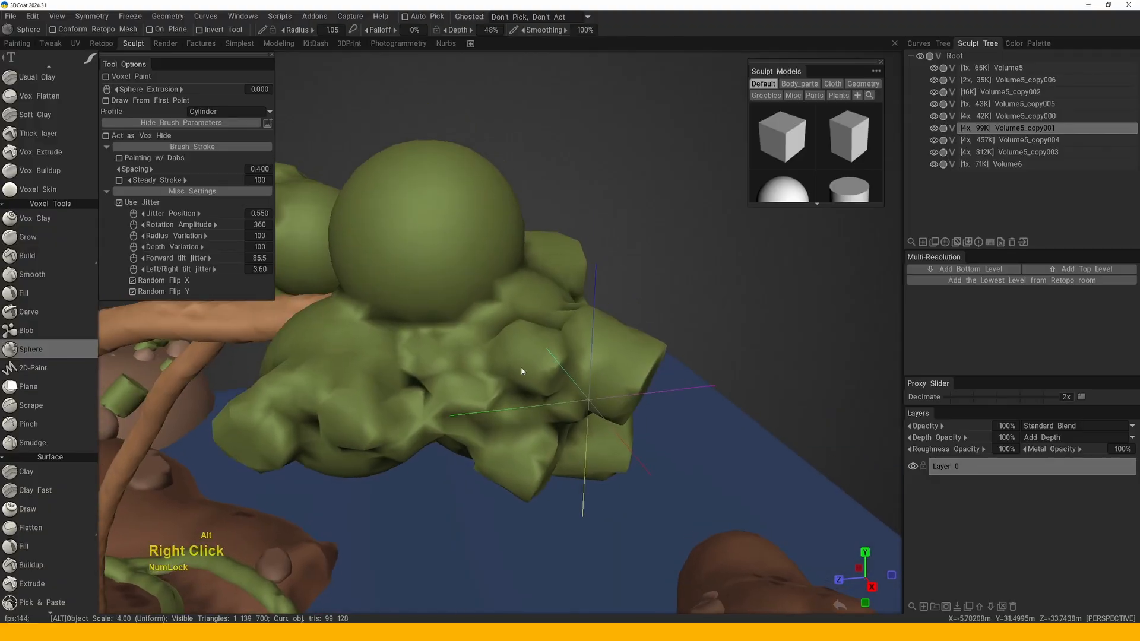
- Break up the smooth sphere on top of the overhanging canopy with foliage cylinders
{"action": "mouse_move", "coordinate": [521, 369]}
{"action": "left_mouse_down", "text": "alt"}
{"action": "mouse_move", "coordinate": [456, 306]}
{"action": "mouse_move", "coordinate": [565, 377]}
{"action": "mouse_move", "coordinate": [522, 374]}
{"action": "left_mouse_up", "text": "alt"}
{"action": "left_click", "coordinate": [456, 307]}
{"action": "left_click", "coordinate": [505, 368]}
{"action": "right_click_drag", "start_coordinate": [612, 371], "coordinate": [541, 364], "text": "alt"}
{"action": "left_click_drag", "start_coordinate": [542, 364], "coordinate": [525, 329], "text": "alt"}
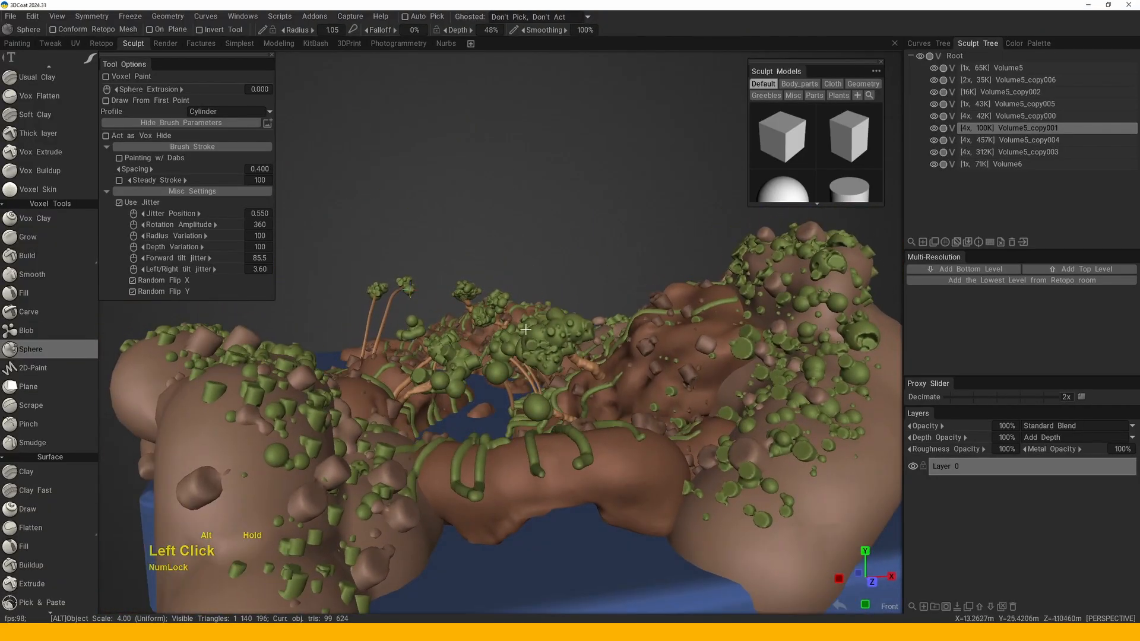
- Cover the small canopy at the pond's edge below the central rock with foliage cylinders
{"action": "middle_click_drag", "start_coordinate": [538, 405], "coordinate": [558, 403], "text": "alt"}
{"action": "right_click_drag", "start_coordinate": [557, 402], "coordinate": [585, 407], "text": "alt"}
{"action": "mouse_move", "coordinate": [585, 407]}
{"action": "left_mouse_down", "text": "alt"}
{"action": "mouse_move", "coordinate": [606, 412]}
{"action": "mouse_move", "coordinate": [598, 431]}
{"action": "left_mouse_up", "text": "alt"}
{"action": "left_click", "coordinate": [607, 416]}
{"action": "left_click", "coordinate": [596, 415]}
{"action": "left_click_drag", "start_coordinate": [557, 390], "coordinate": [571, 428], "text": "alt"}
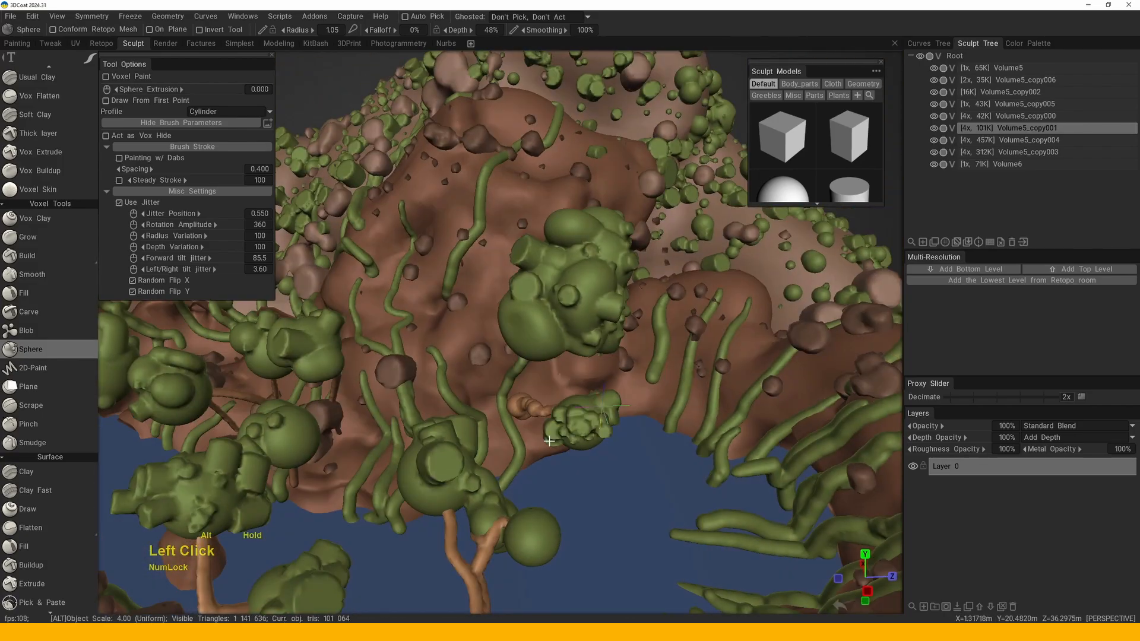
- Touch up the sparsely covered canopies along the bank with a few more small foliage cylinders
{"action": "middle_click_drag", "start_coordinate": [550, 441], "coordinate": [629, 380], "text": "alt"}
{"action": "left_click_drag", "start_coordinate": [629, 380], "coordinate": [650, 383], "text": "alt"}
{"action": "middle_click_drag", "start_coordinate": [650, 383], "coordinate": [599, 373], "text": "alt"}
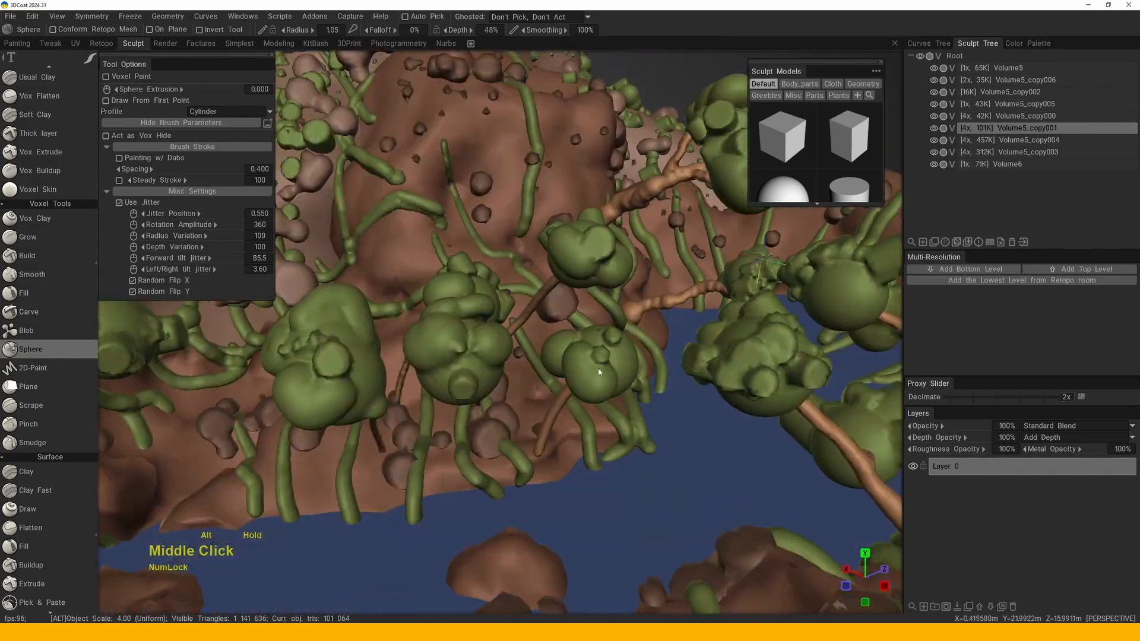
{"action": "right_click_drag", "start_coordinate": [598, 372], "coordinate": [618, 374], "text": "alt"}
{"action": "left_click_drag", "start_coordinate": [617, 374], "coordinate": [677, 401]}
{"action": "right_click_drag", "start_coordinate": [677, 401], "coordinate": [644, 374], "text": "alt"}
{"action": "mouse_move", "coordinate": [644, 374]}
{"action": "left_mouse_down", "text": "alt"}
{"action": "mouse_move", "coordinate": [607, 361]}
{"action": "mouse_move", "coordinate": [500, 428]}
{"action": "left_mouse_up", "text": "alt"}
{"action": "right_click_drag", "start_coordinate": [408, 438], "coordinate": [452, 440]}
{"action": "middle_click_drag", "start_coordinate": [451, 439], "coordinate": [487, 440]}
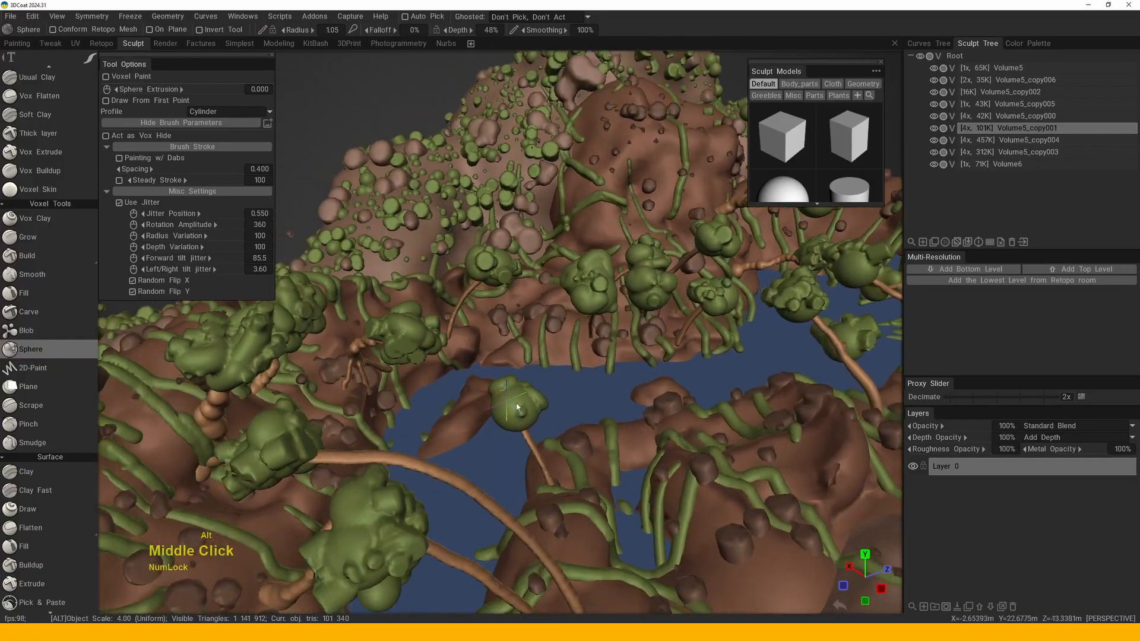
- Cover the lone small tree's canopy beside the channel with foliage cylinders
{"action": "right_click_drag", "start_coordinate": [487, 439], "coordinate": [502, 439]}
{"action": "left_click", "coordinate": [502, 440]}
{"action": "mouse_move", "coordinate": [502, 439]}
{"action": "left_mouse_down", "text": "alt"}
{"action": "mouse_move", "coordinate": [558, 415]}
{"action": "mouse_move", "coordinate": [522, 433]}
{"action": "mouse_move", "coordinate": [517, 475]}
{"action": "left_mouse_up", "text": "alt"}
{"action": "left_click", "coordinate": [498, 436]}
{"action": "left_click", "coordinate": [497, 464]}
- Examine the tree canopies and rocks across the whole diorama from above and close up
{"action": "right_click_drag", "start_coordinate": [517, 475], "coordinate": [515, 416], "text": "alt"}
{"action": "middle_click_drag", "start_coordinate": [515, 416], "coordinate": [522, 411], "text": "alt"}
{"action": "right_click_drag", "start_coordinate": [522, 411], "coordinate": [524, 440], "text": "alt"}
{"action": "middle_click_drag", "start_coordinate": [523, 439], "coordinate": [524, 444], "text": "alt"}
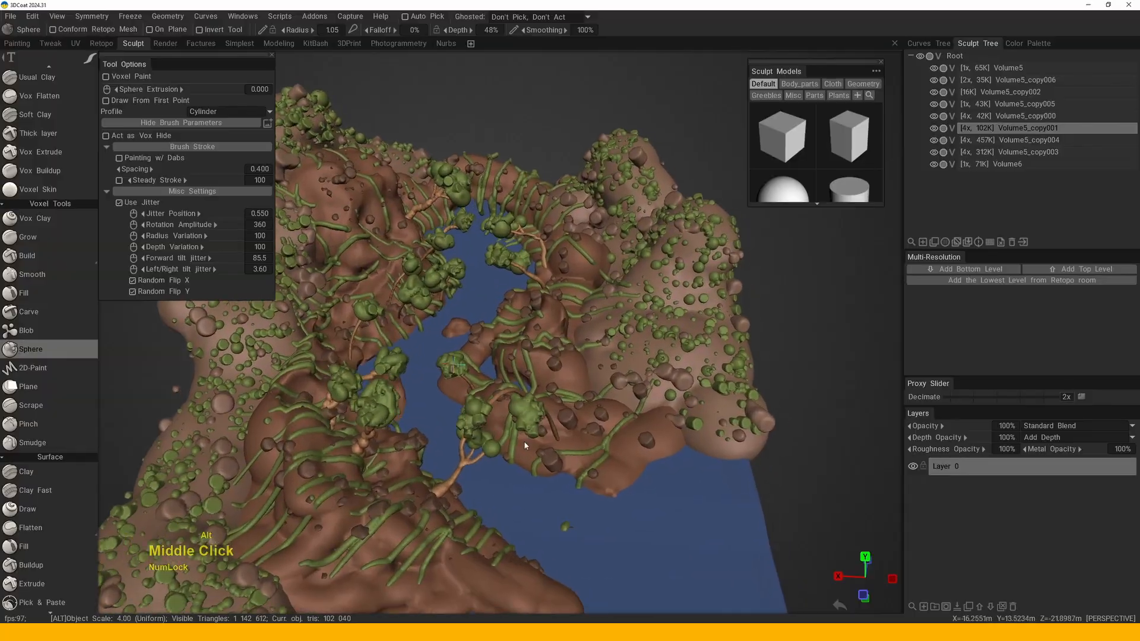
{"action": "right_click_drag", "start_coordinate": [525, 445], "coordinate": [579, 419], "text": "alt"}
{"action": "middle_click_drag", "start_coordinate": [579, 419], "coordinate": [606, 464], "text": "alt"}
{"action": "middle_click_drag", "start_coordinate": [599, 409], "coordinate": [558, 372], "text": "alt"}
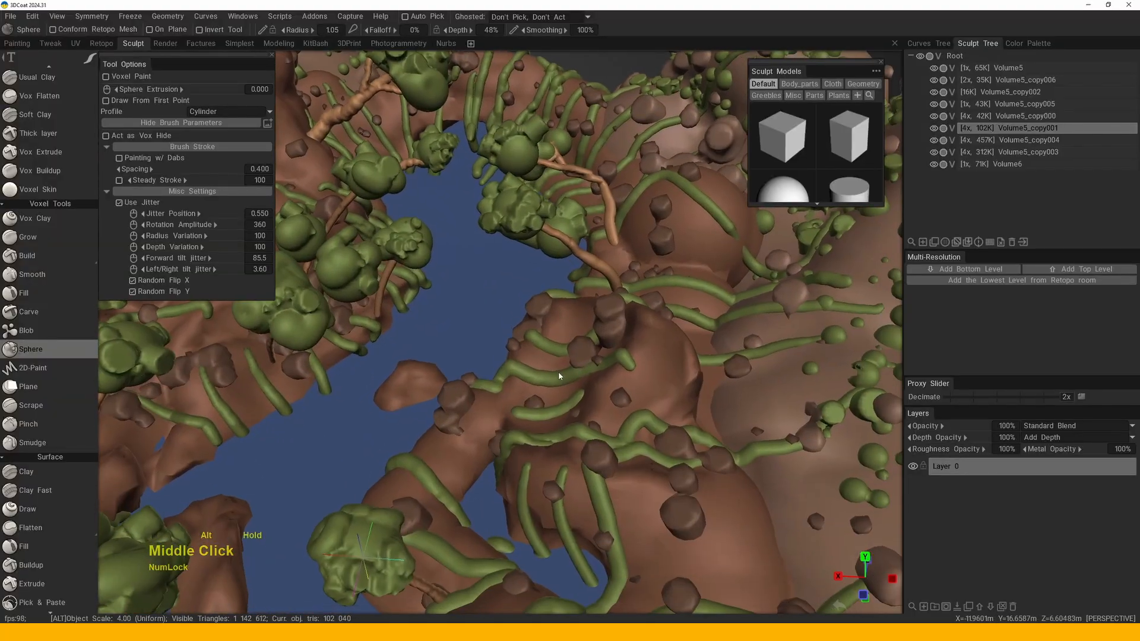
- Select the small rocks volume Volume5_copy006 and scatter rock cylinders over the outer peninsula with a brush radius of 2.18
{"action": "right_click_drag", "start_coordinate": [559, 372], "coordinate": [624, 392], "text": "alt"}
{"action": "key", "text": "h"}
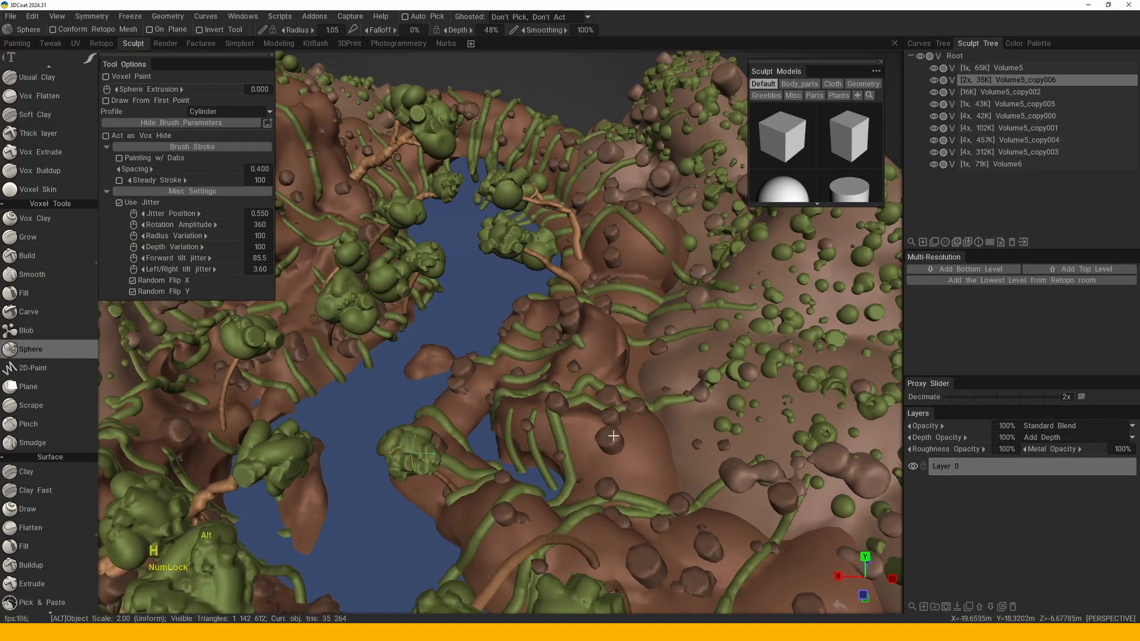
{"action": "middle_click_drag", "start_coordinate": [611, 438], "coordinate": [586, 391], "text": "alt"}
{"action": "right_click_drag", "start_coordinate": [586, 391], "coordinate": [598, 395]}
{"action": "middle_click_drag", "start_coordinate": [645, 429], "coordinate": [617, 438], "text": "alt"}
{"action": "left_click", "coordinate": [618, 439]}
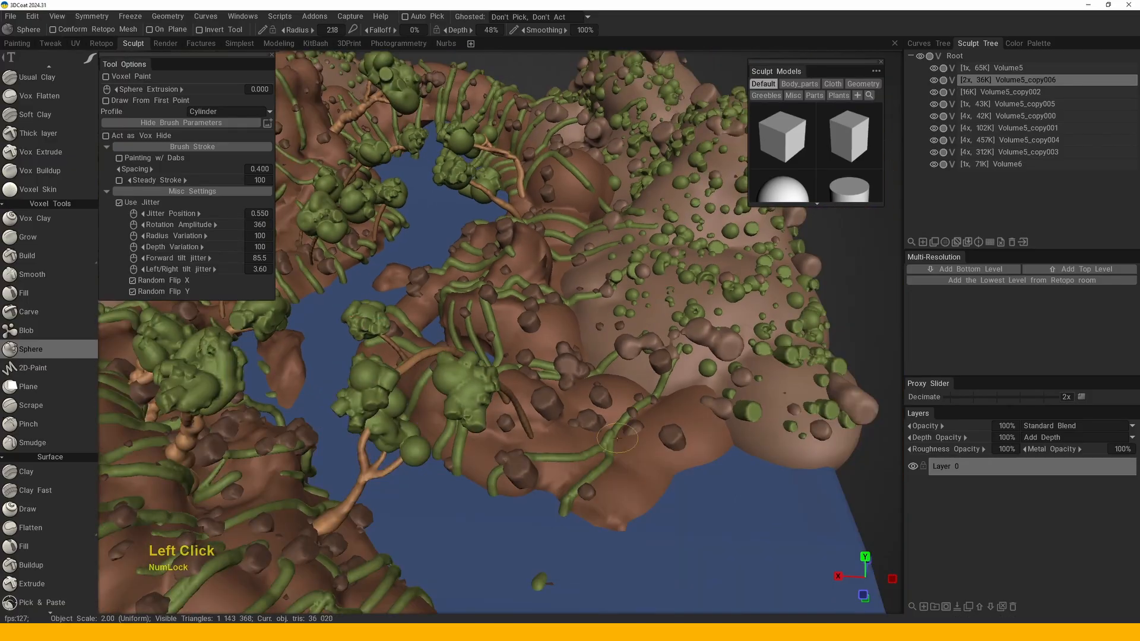
{"action": "left_click_drag", "start_coordinate": [679, 403], "coordinate": [670, 419], "text": "alt"}
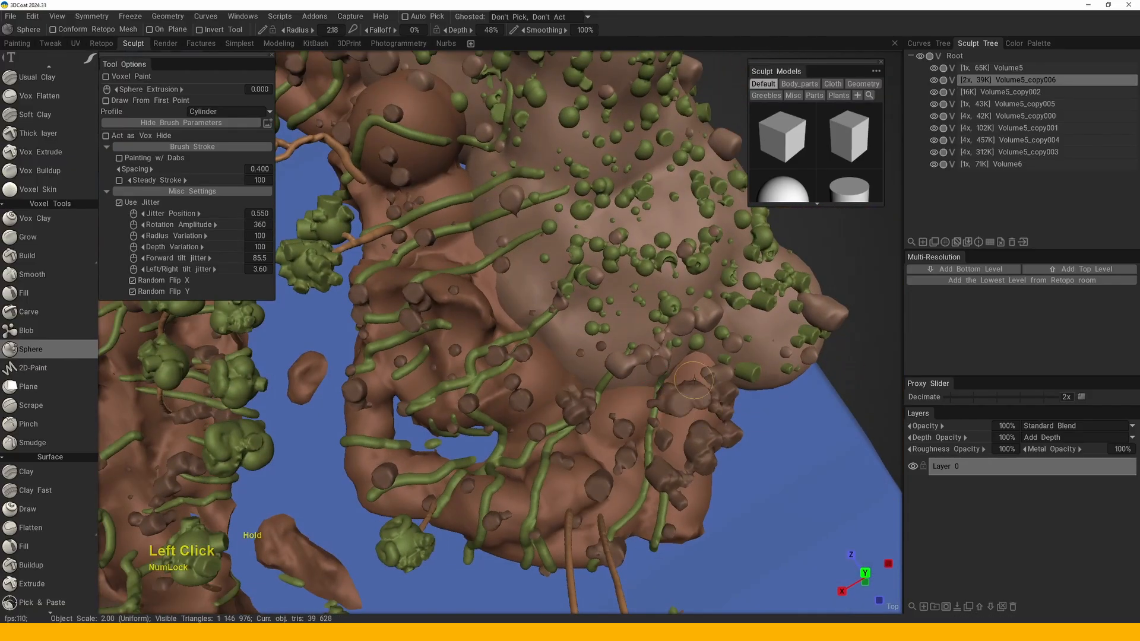
- Scatter more rock cylinders over the rocky slopes further inland along the water
{"action": "middle_click_drag", "start_coordinate": [529, 353], "coordinate": [525, 294], "text": "alt"}
{"action": "mouse_move", "coordinate": [501, 217]}
{"action": "middle_mouse_down"}
{"action": "mouse_move", "coordinate": [505, 202]}
{"action": "mouse_move", "coordinate": [481, 240]}
{"action": "middle_mouse_up"}
{"action": "double_click", "coordinate": [481, 240]}
{"action": "mouse_move", "coordinate": [481, 239]}
{"action": "left_mouse_down", "text": "alt"}
{"action": "mouse_move", "coordinate": [503, 273]}
{"action": "mouse_move", "coordinate": [466, 247]}
{"action": "left_mouse_up", "text": "alt"}
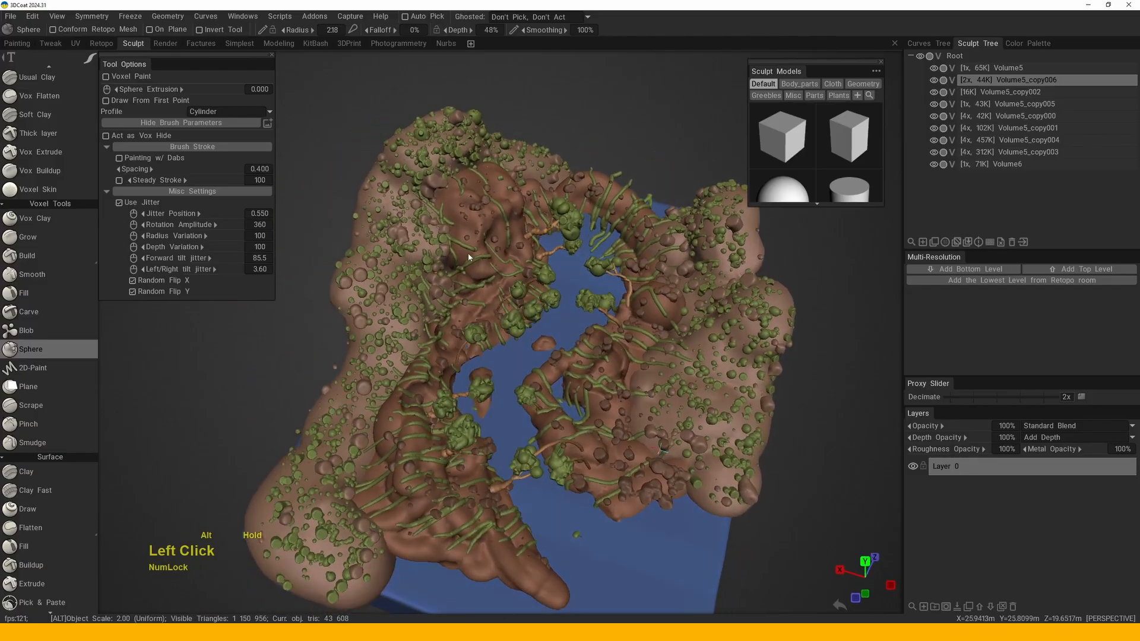
- Examine the vines, trees and scattered rocks across the diorama from several angles and close to the rocky slopes
{"action": "middle_click_drag", "start_coordinate": [465, 247], "coordinate": [521, 250], "text": "alt"}
{"action": "left_click_drag", "start_coordinate": [521, 249], "coordinate": [586, 297], "text": "alt"}
{"action": "middle_click_drag", "start_coordinate": [586, 297], "coordinate": [570, 285], "text": "alt"}
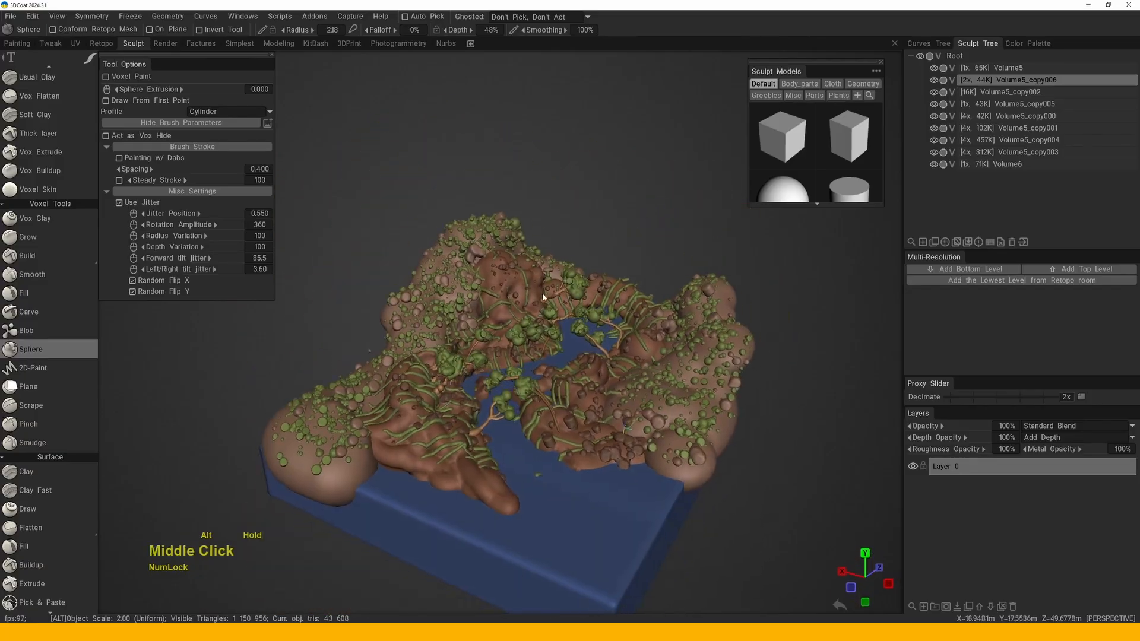
{"action": "mouse_move", "coordinate": [570, 285]}
{"action": "left_mouse_down", "text": "alt"}
{"action": "mouse_move", "coordinate": [540, 266]}
{"action": "mouse_move", "coordinate": [565, 291]}
{"action": "left_mouse_up", "text": "alt"}
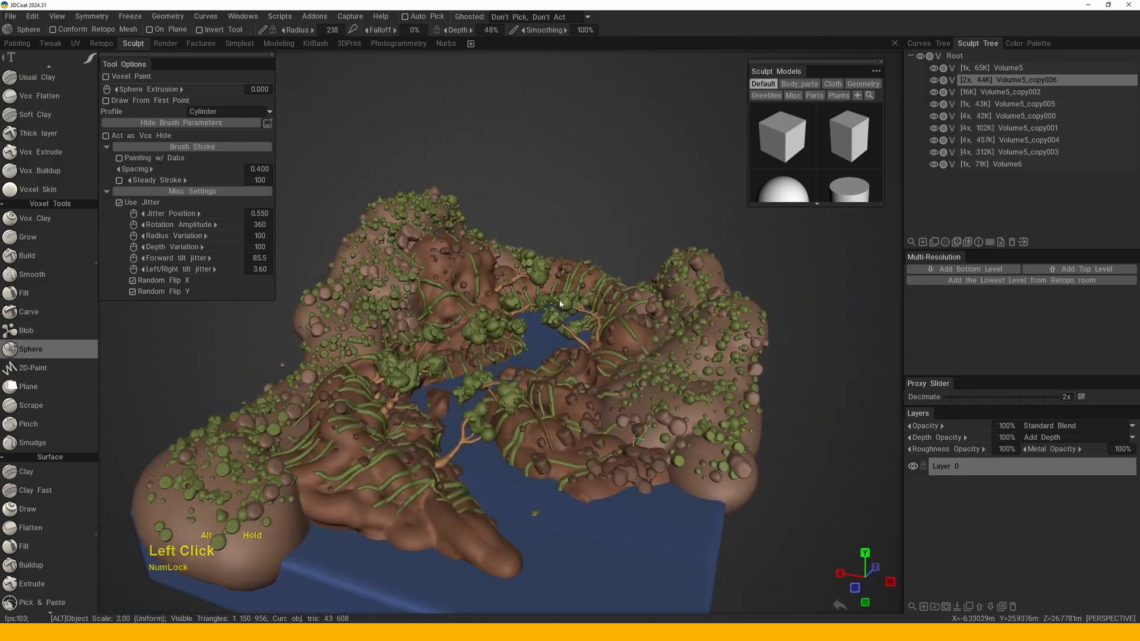
{"action": "right_click_drag", "start_coordinate": [565, 291], "coordinate": [573, 309], "text": "alt"}
{"action": "left_click_drag", "start_coordinate": [574, 309], "coordinate": [575, 301], "text": "alt"}
{"action": "middle_click_drag", "start_coordinate": [575, 301], "coordinate": [576, 284], "text": "alt"}
{"action": "left_click_drag", "start_coordinate": [576, 284], "coordinate": [623, 302], "text": "alt"}
{"action": "middle_click_drag", "start_coordinate": [622, 301], "coordinate": [595, 308], "text": "alt"}
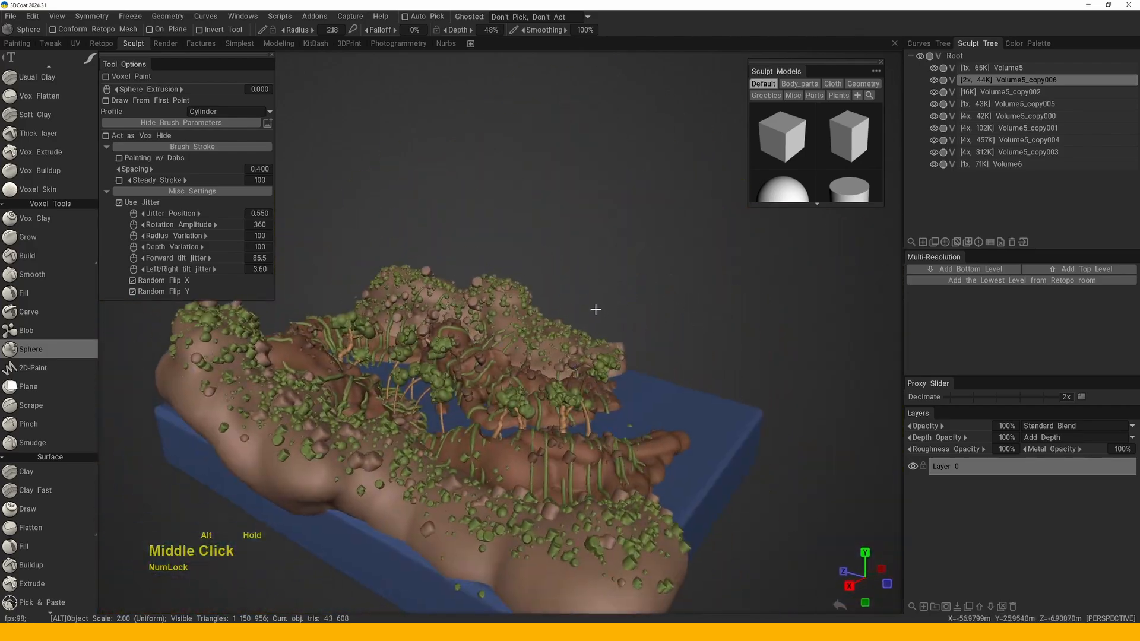
{"action": "right_click_drag", "start_coordinate": [596, 308], "coordinate": [600, 350], "text": "alt"}
{"action": "left_click_drag", "start_coordinate": [600, 350], "coordinate": [585, 343], "text": "alt"}
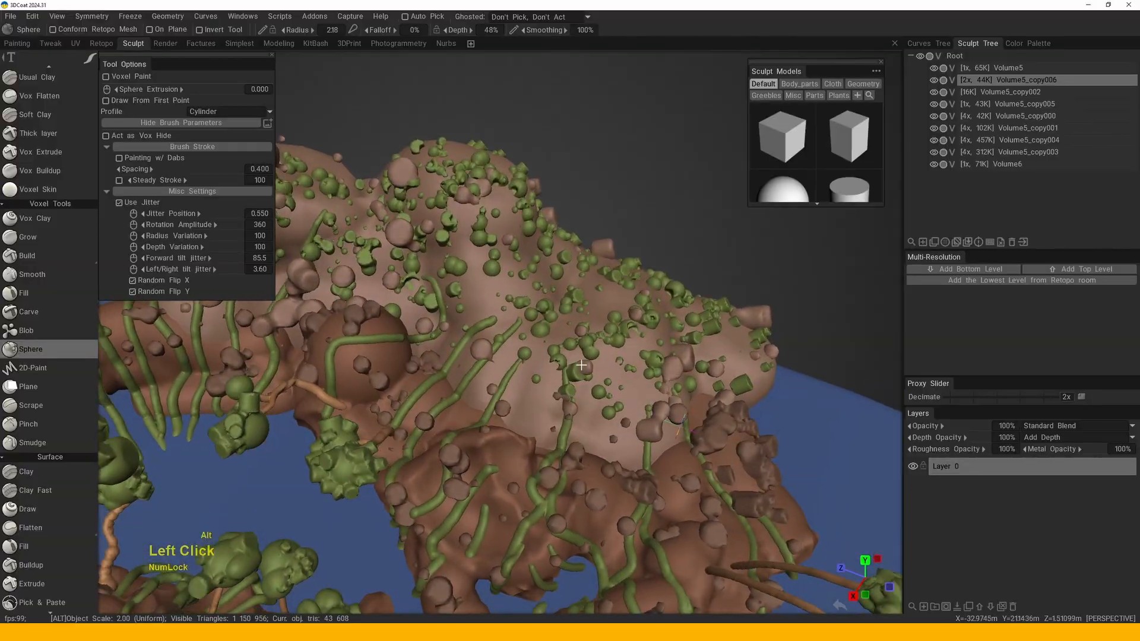
{"action": "middle_click_drag", "start_coordinate": [585, 343], "coordinate": [573, 337], "text": "alt"}
{"action": "left_click_drag", "start_coordinate": [573, 338], "coordinate": [550, 332], "text": "alt"}
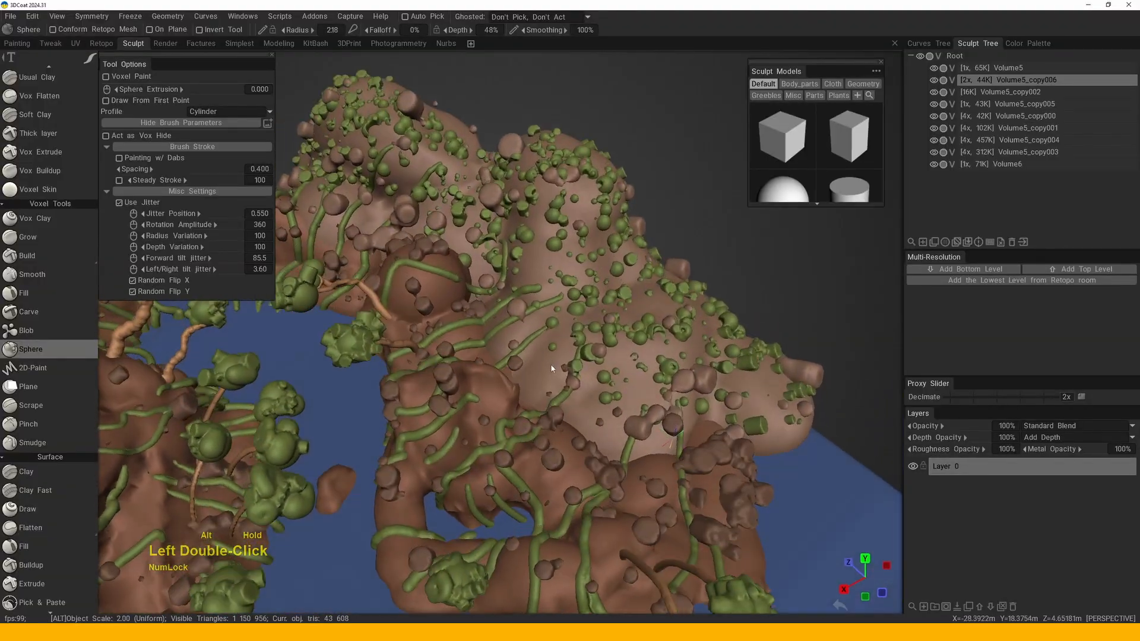
{"action": "right_click_drag", "start_coordinate": [549, 332], "coordinate": [547, 338], "text": "alt"}
- Switch to an orthographic top view of the slope and activate the 2D-Paint tool on Volume5_copy000
{"action": "key", "text": "KP_8"}
{"action": "middle_click_drag", "start_coordinate": [552, 331], "coordinate": [537, 337], "text": "alt"}
{"action": "right_click_drag", "start_coordinate": [537, 338], "coordinate": [524, 333], "text": "alt"}
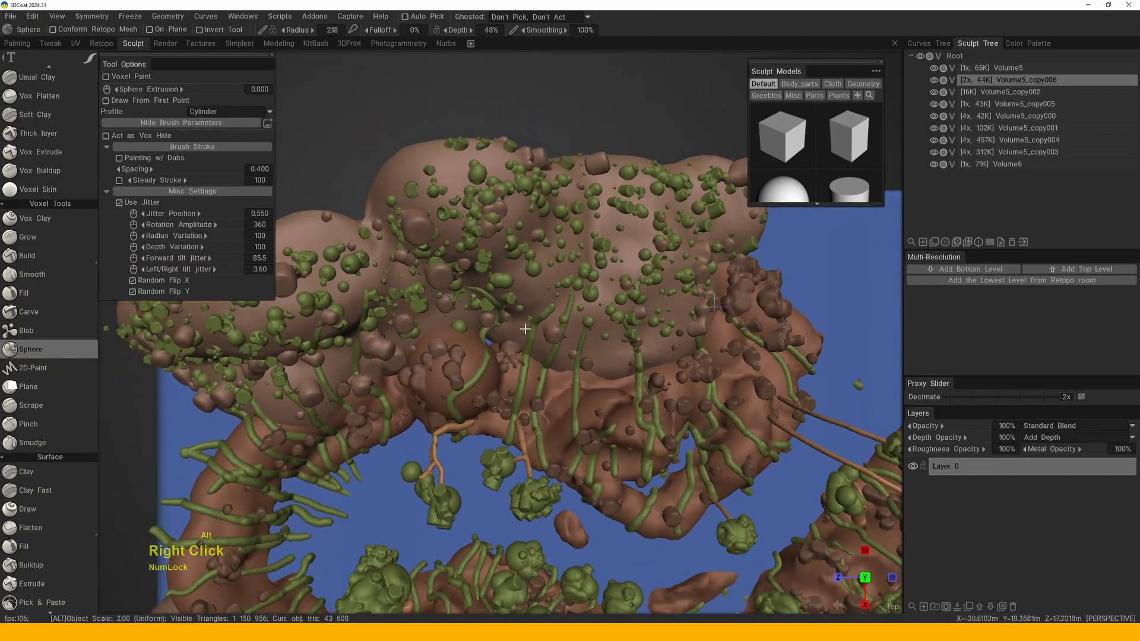
{"action": "key", "text": "KP_5"}
{"action": "middle_click_drag", "start_coordinate": [537, 339], "coordinate": [548, 343], "text": "alt"}
{"action": "right_click", "coordinate": [388, 441]}
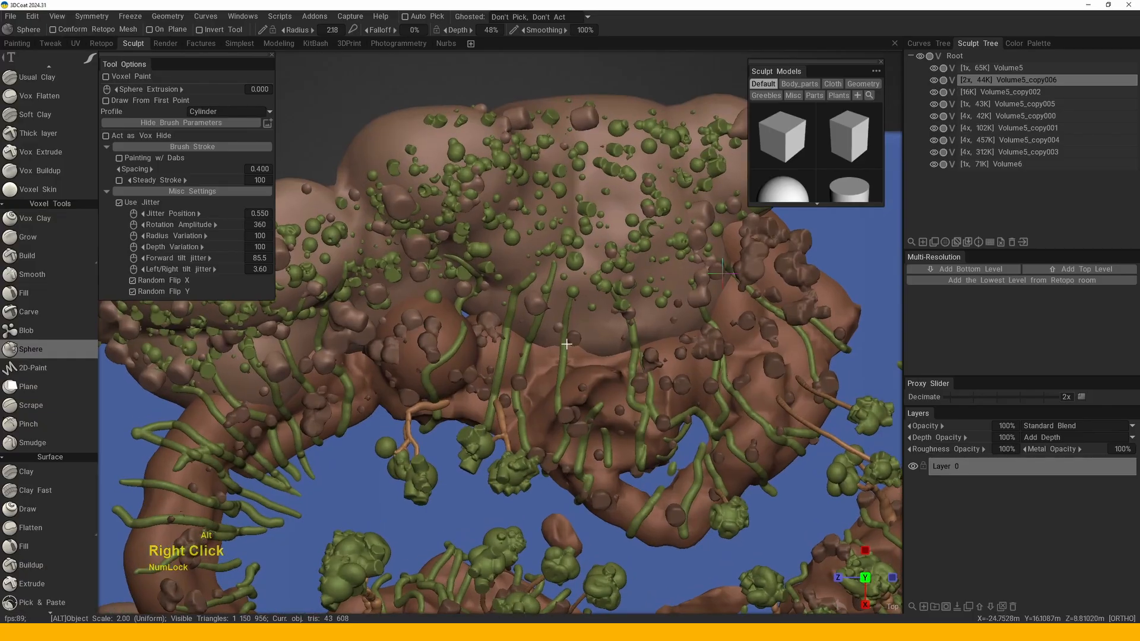
{"action": "right_click", "coordinate": [387, 441]}
{"action": "right_click_drag", "start_coordinate": [393, 445], "coordinate": [510, 342], "text": "alt"}
{"action": "key", "text": "space"}
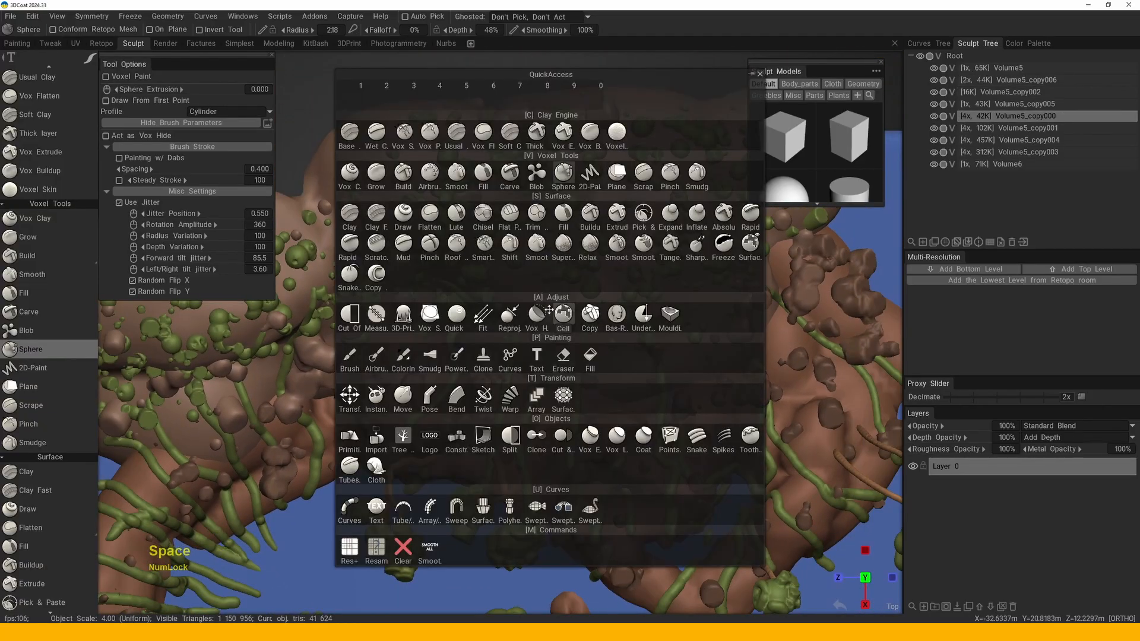
{"action": "left_click", "coordinate": [592, 173]}
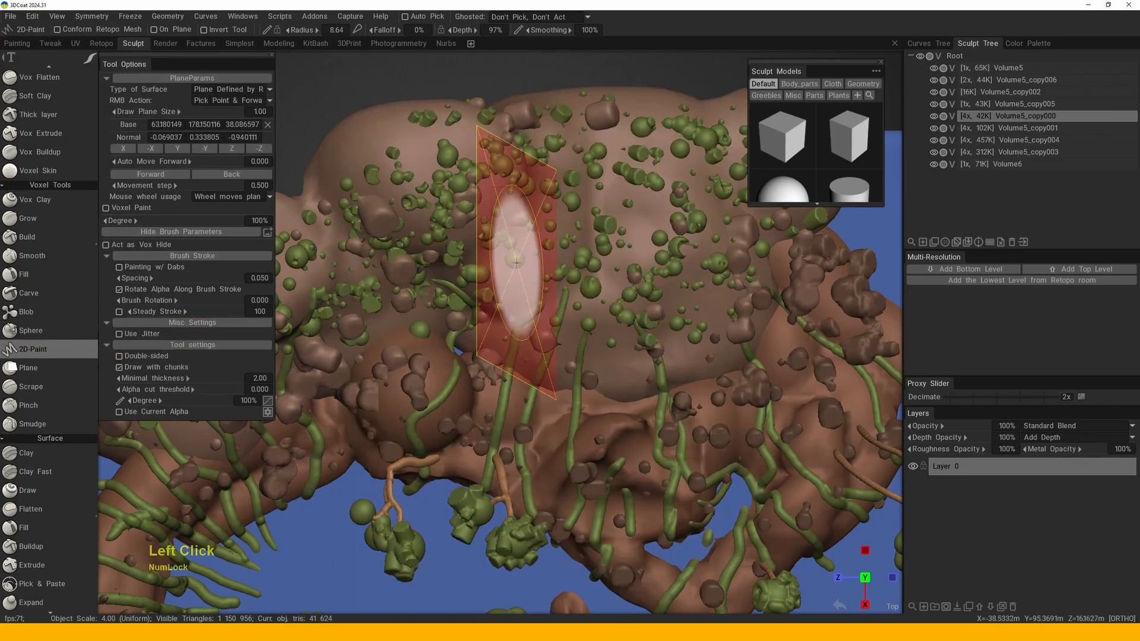
- Configure 2D-Paint with surface type Plane Defined Before Painting, RMB action Pick Point & Direction, and a brush radius of 1.22
{"action": "left_click", "coordinate": [228, 94]}
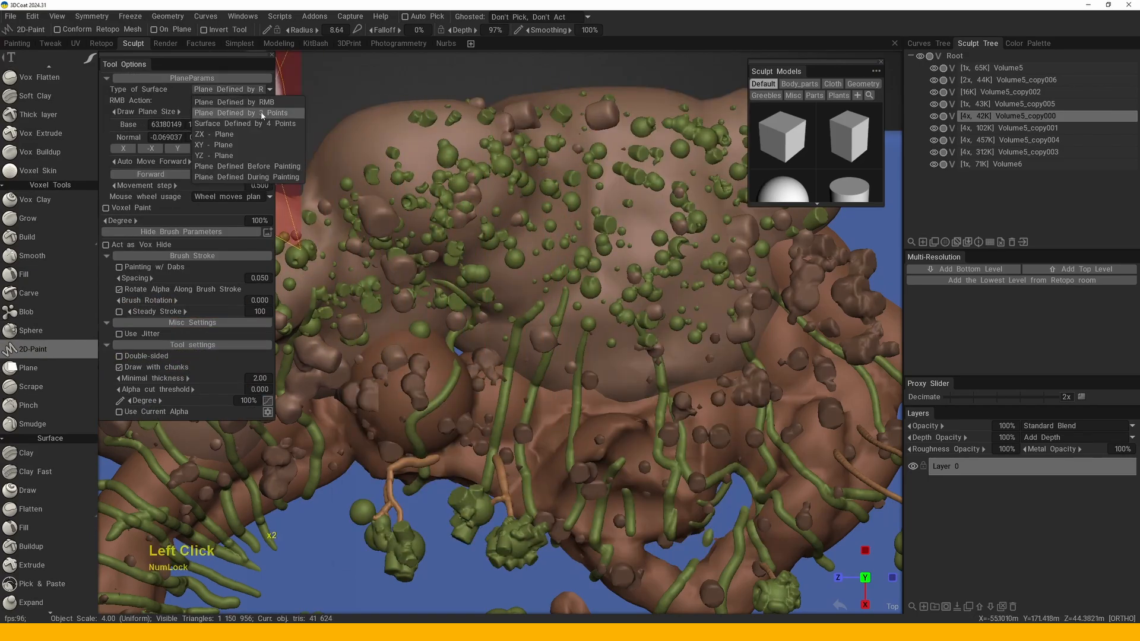
{"action": "left_click", "coordinate": [247, 168]}
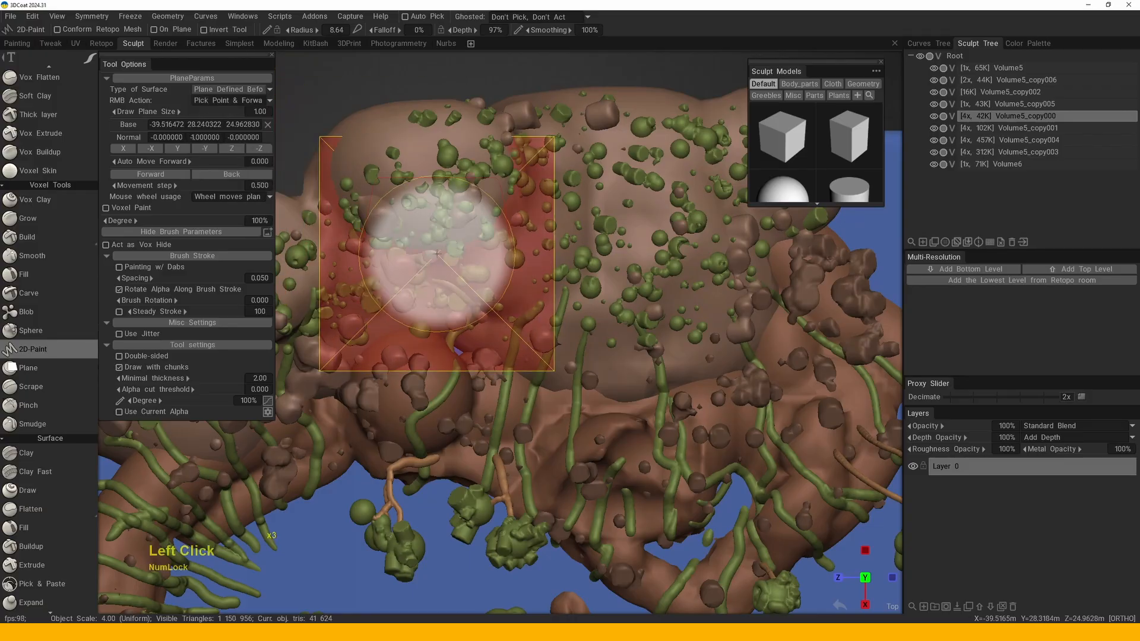
{"action": "left_click", "coordinate": [232, 100]}
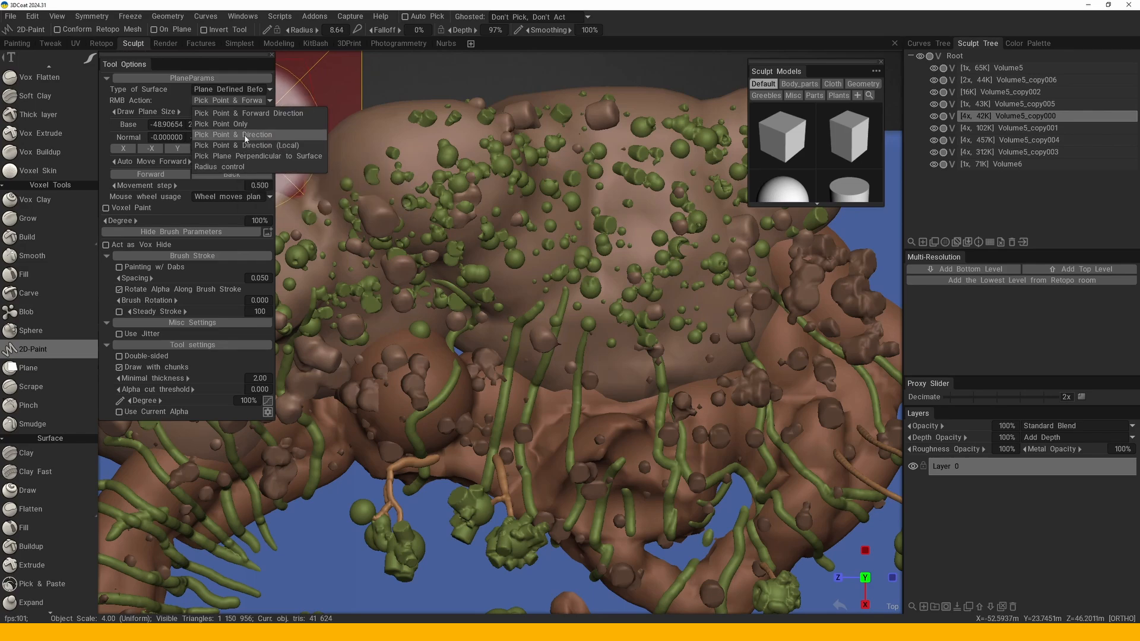
{"action": "left_click", "coordinate": [238, 136]}
{"action": "right_click", "coordinate": [513, 275]}
{"action": "right_click", "coordinate": [539, 290]}
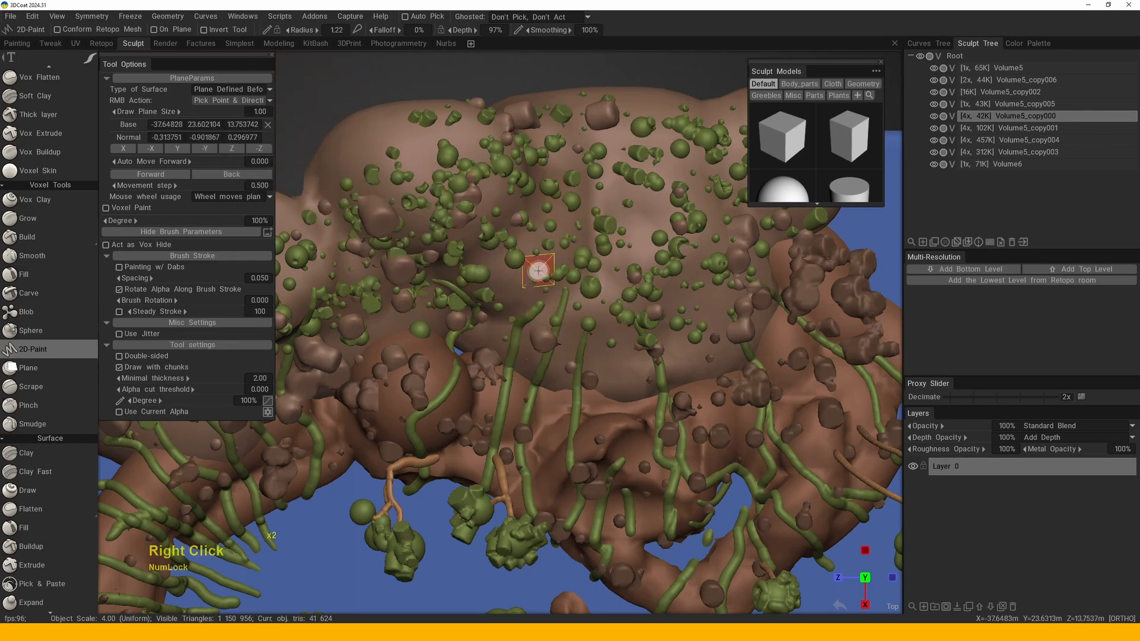
- Add an empty volume next to Volume5_copy000 and paint a test ridge on the slope with 2D-Paint at radius 0.532 and depth 914%
{"action": "left_click", "coordinate": [935, 242]}
{"action": "middle_click_drag", "start_coordinate": [648, 286], "coordinate": [584, 257]}
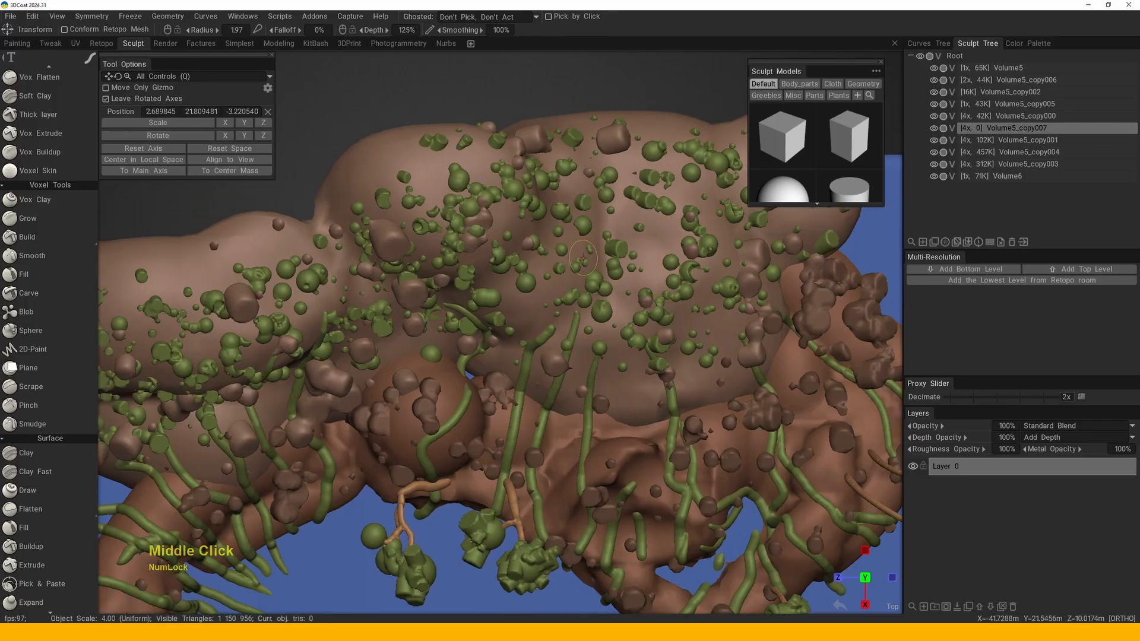
{"action": "key", "text": "space"}
{"action": "left_click", "coordinate": [555, 163]}
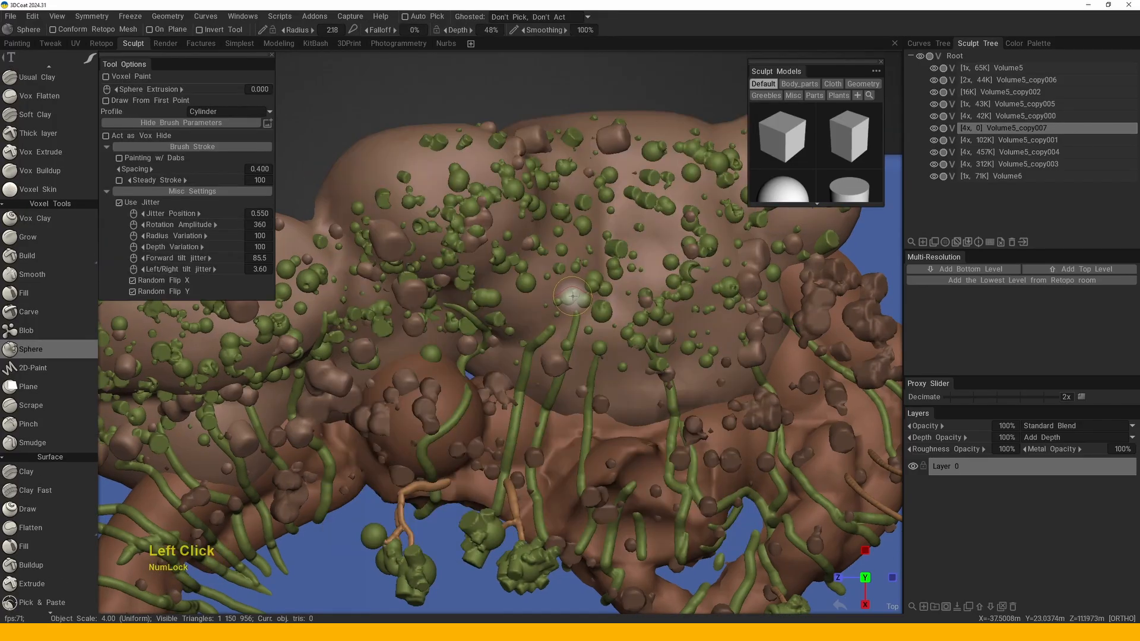
{"action": "key", "text": "space"}
{"action": "left_click", "coordinate": [578, 163]}
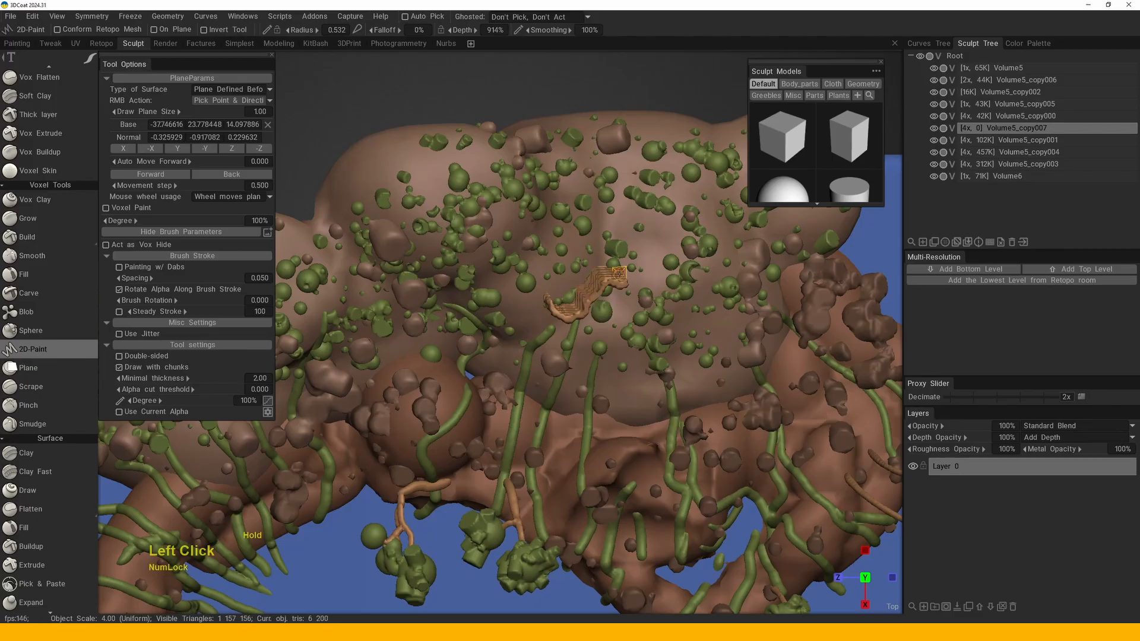
{"action": "left_click_drag", "start_coordinate": [595, 255], "coordinate": [606, 351], "text": "alt"}
{"action": "right_click", "coordinate": [606, 350]}
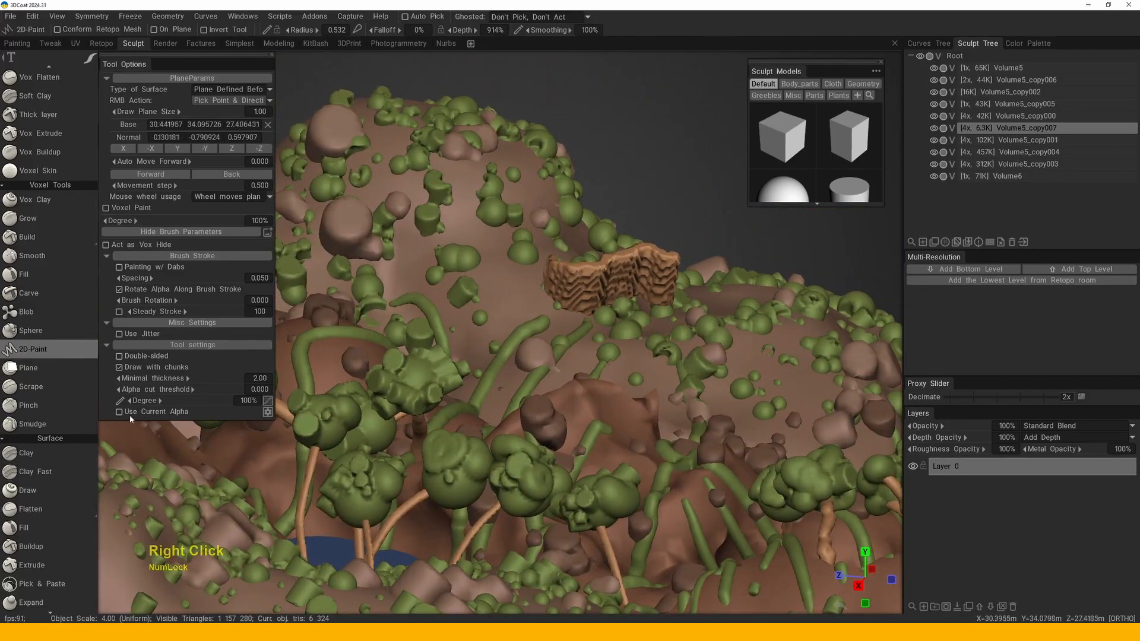
- Enable brush jitter, raise Spacing and Jitter Position to 4.00 while painting test strokes on the slope, and clear them from Volume5_copy007
{"action": "left_click", "coordinate": [145, 334]}
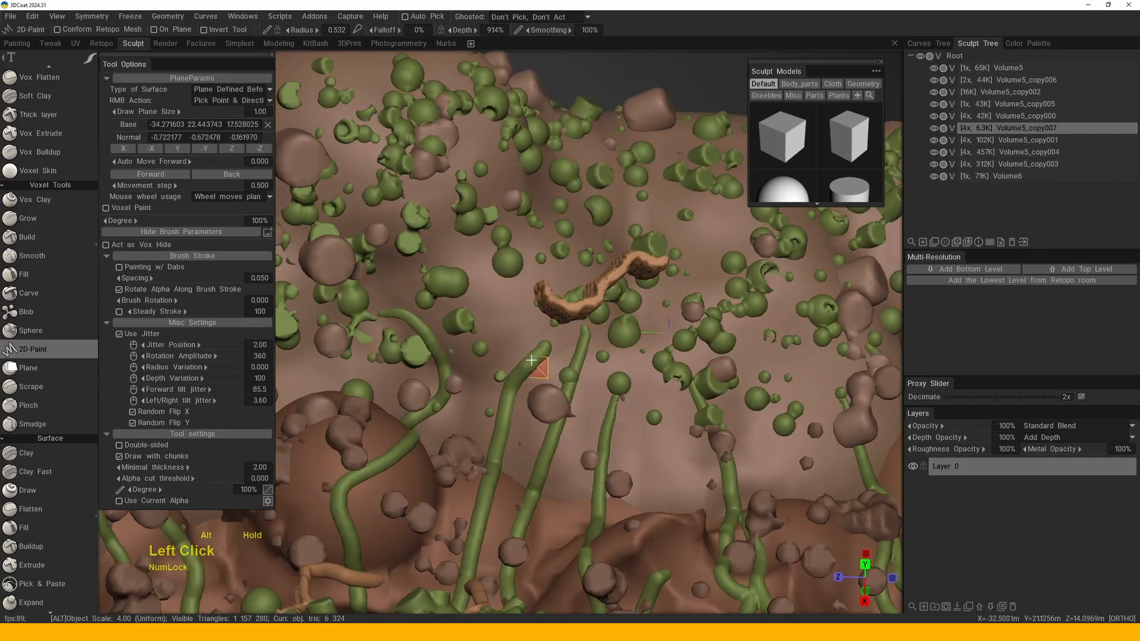
{"action": "left_click_drag", "start_coordinate": [522, 345], "coordinate": [472, 327]}
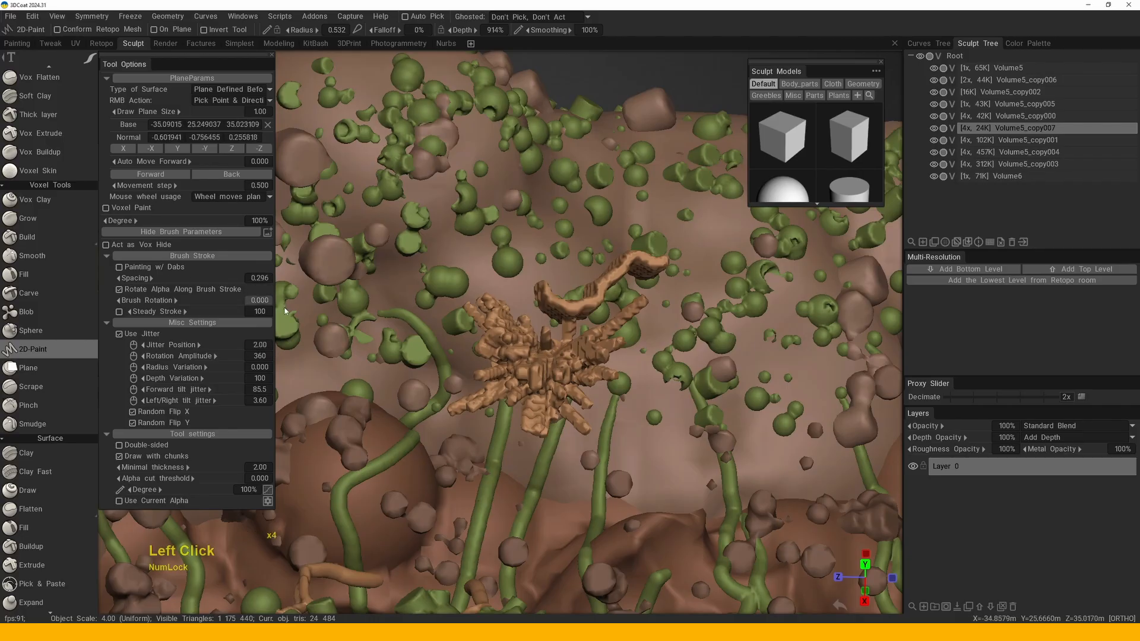
{"action": "left_click", "coordinate": [322, 261]}
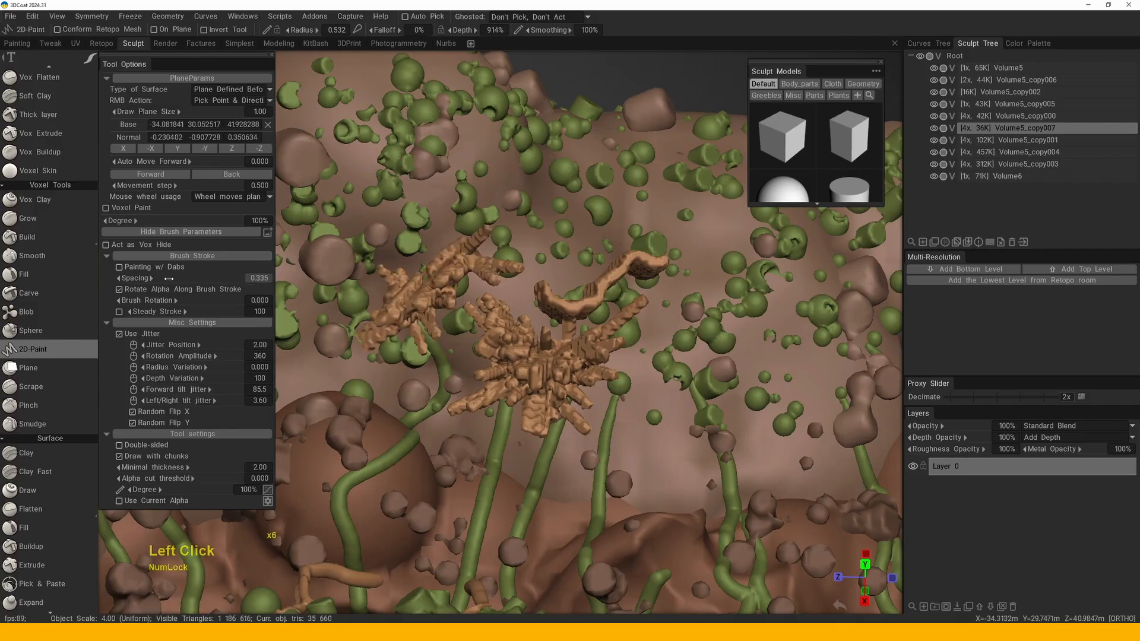
{"action": "left_click_drag", "start_coordinate": [508, 216], "coordinate": [615, 236]}
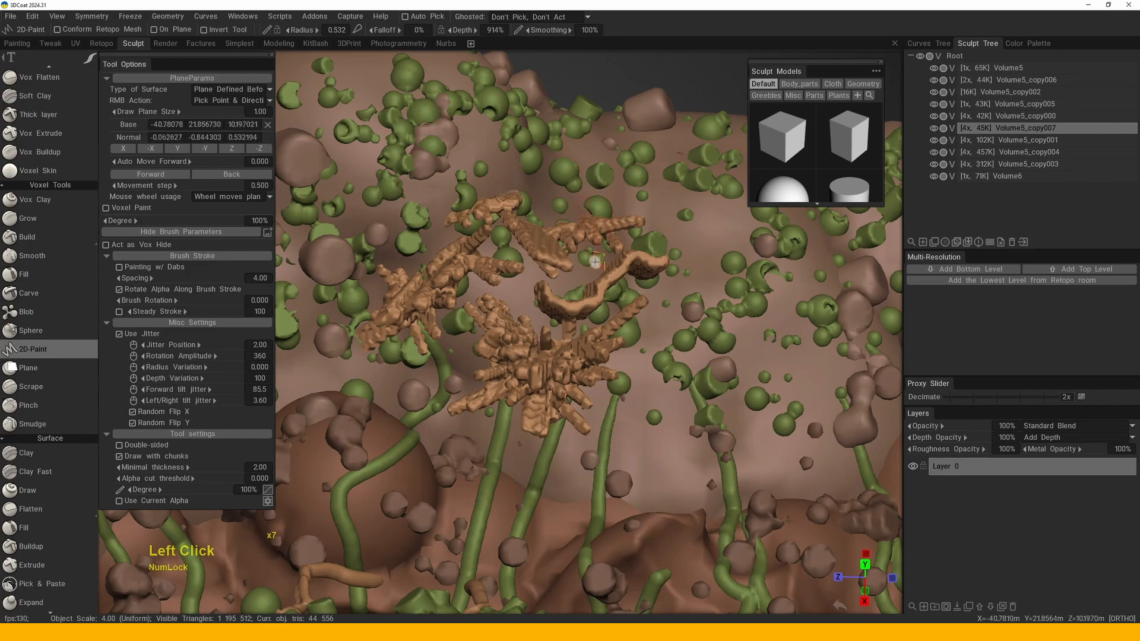
{"action": "key", "text": "x"}
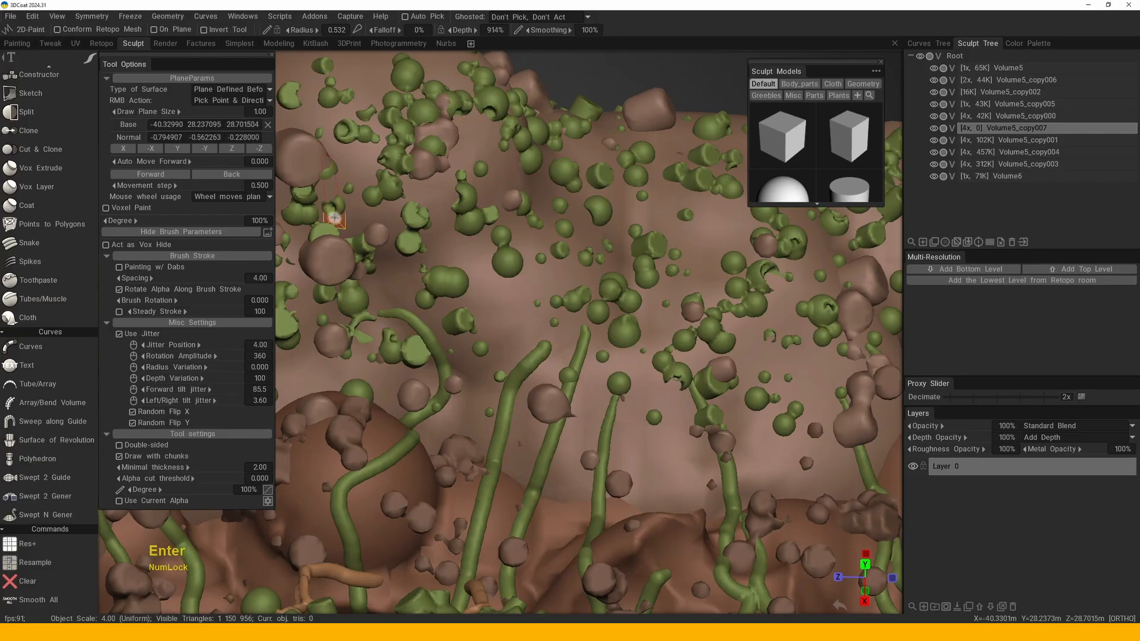
- Set the jitter's Rotation Amplitude to 10.0 and paint test strokes across the slope above the vines
{"action": "left_click", "coordinate": [526, 304]}
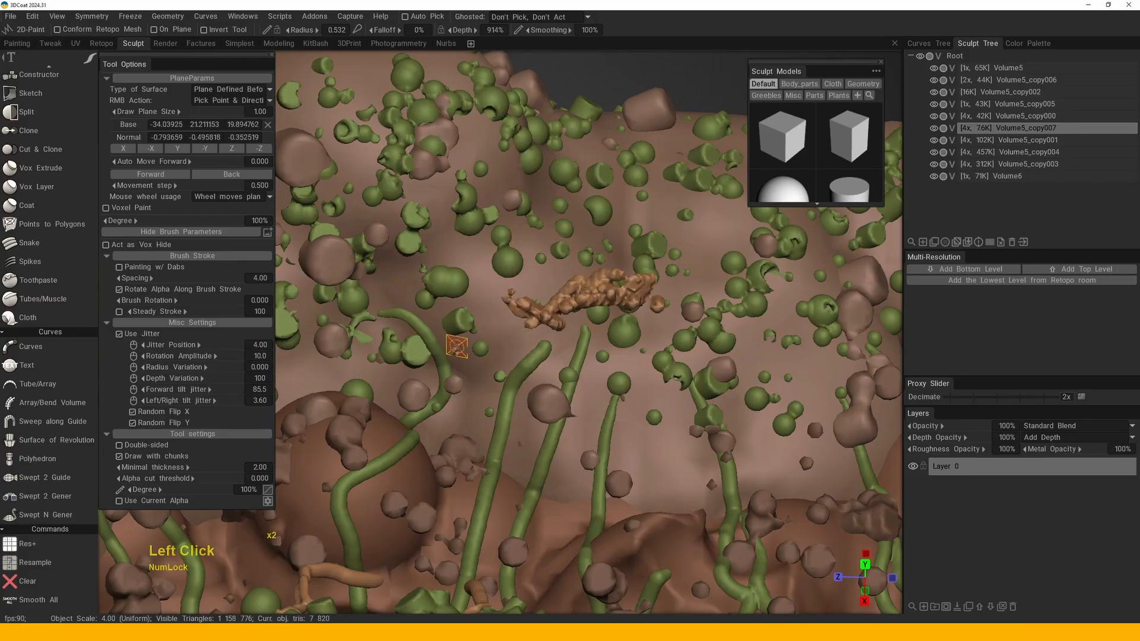
{"action": "mouse_move", "coordinate": [457, 347]}
{"action": "left_mouse_down"}
{"action": "mouse_move", "coordinate": [618, 377]}
{"action": "mouse_move", "coordinate": [606, 334]}
{"action": "mouse_move", "coordinate": [511, 262]}
{"action": "left_mouse_up"}
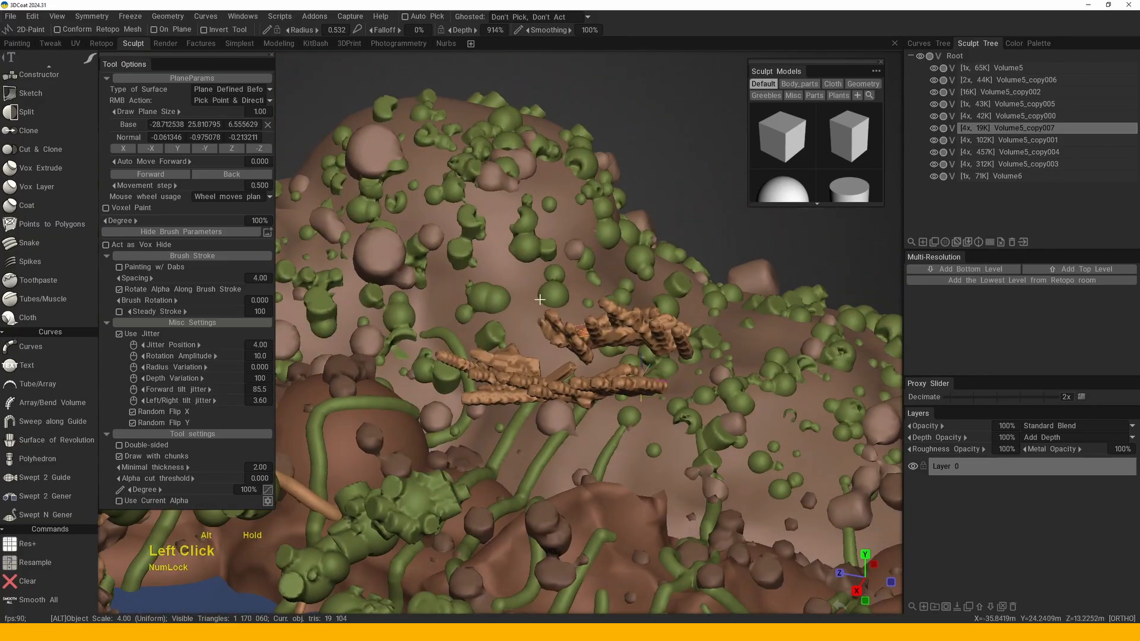
- Change the surface type to Plane Defined During Painting, paint a test stroke along the slope, and clear Volume5_copy007
{"action": "left_click", "coordinate": [229, 89]}
{"action": "left_click", "coordinate": [247, 177]}
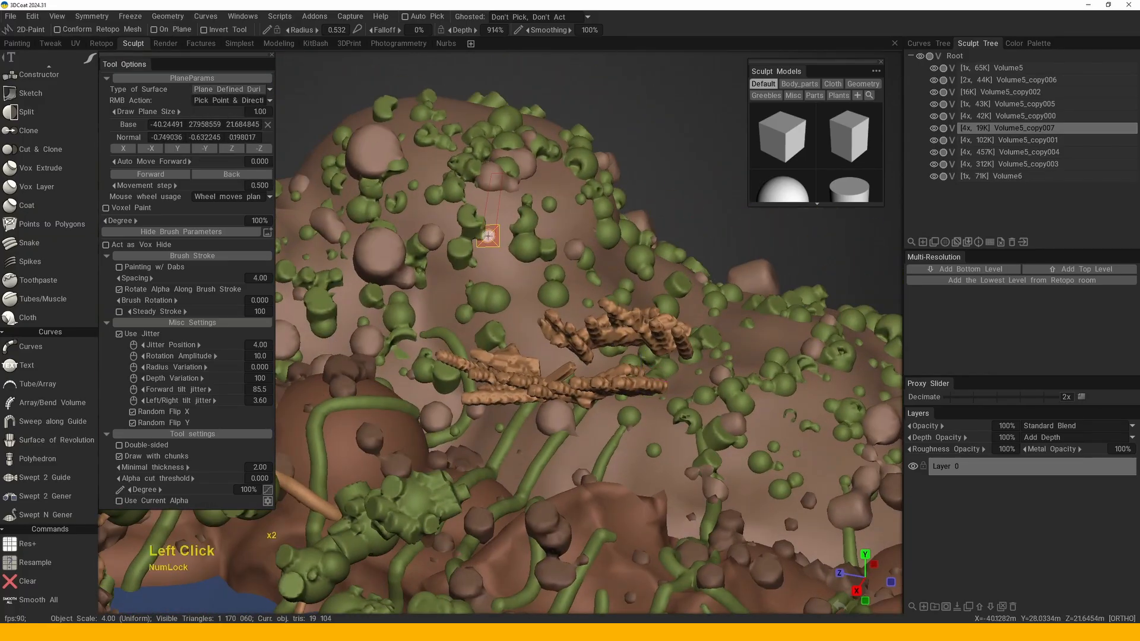
{"action": "key", "text": "ctrl+z"}
{"action": "mouse_move", "coordinate": [469, 344]}
{"action": "left_mouse_down"}
{"action": "mouse_move", "coordinate": [528, 353]}
{"action": "mouse_move", "coordinate": [614, 332]}
{"action": "mouse_move", "coordinate": [757, 329]}
{"action": "left_mouse_up"}
{"action": "middle_click_drag", "start_coordinate": [757, 330], "coordinate": [694, 347], "text": "alt"}
{"action": "mouse_move", "coordinate": [695, 347]}
{"action": "left_mouse_down", "text": "alt"}
{"action": "mouse_move", "coordinate": [494, 287]}
{"action": "mouse_move", "coordinate": [521, 331]}
{"action": "mouse_move", "coordinate": [642, 332]}
{"action": "left_mouse_up", "text": "alt"}
{"action": "right_click_drag", "start_coordinate": [641, 332], "coordinate": [632, 311], "text": "alt"}
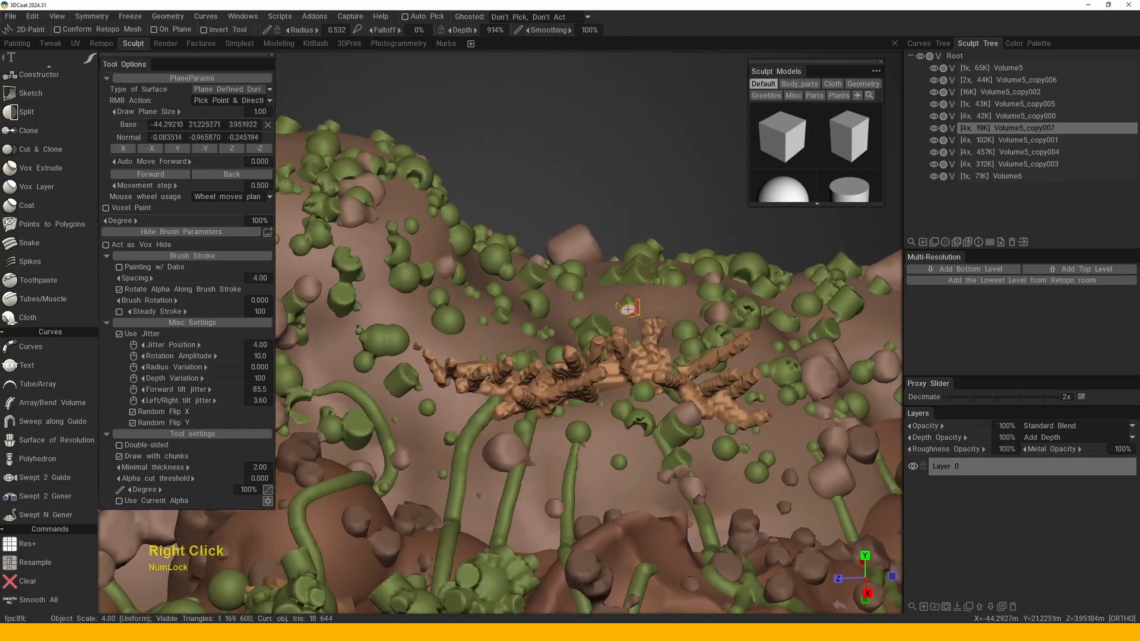
{"action": "key", "text": "x"}
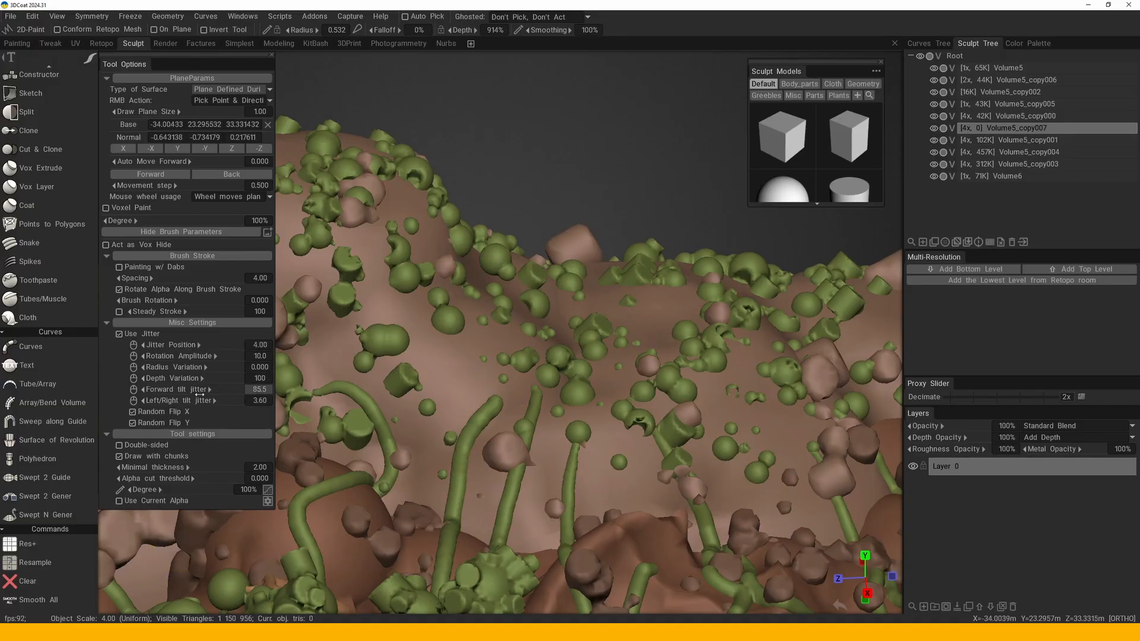
- Set the forward tilt and left/right tilt jitter to 0 and paint a test stroke across the hillside, clearing it again
{"action": "left_click", "coordinate": [262, 403]}
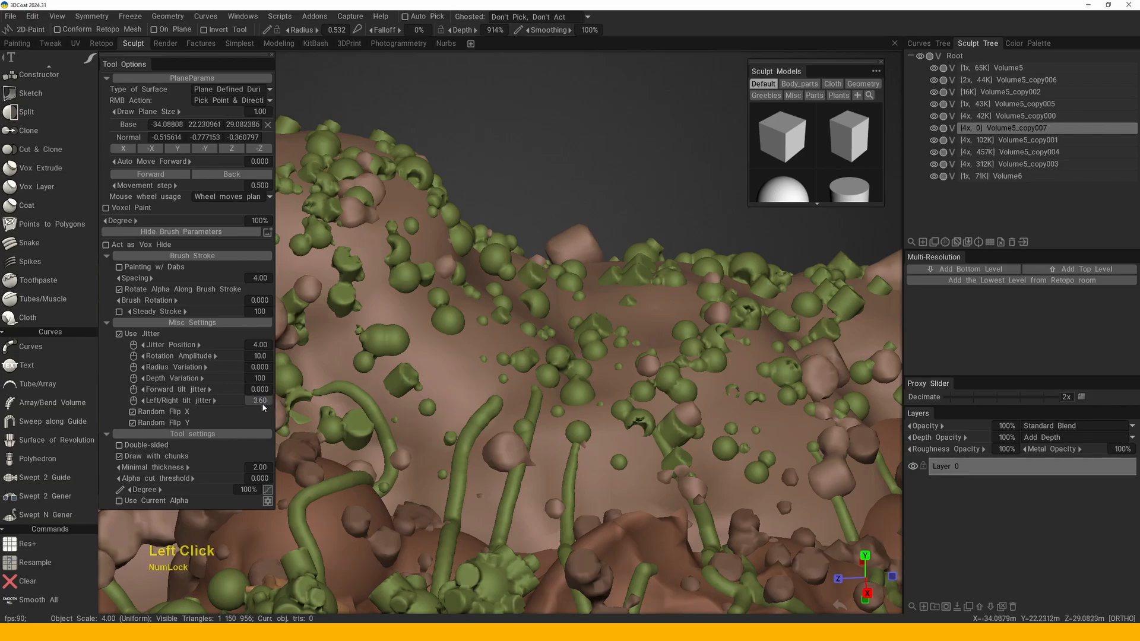
{"action": "left_click", "coordinate": [263, 402]}
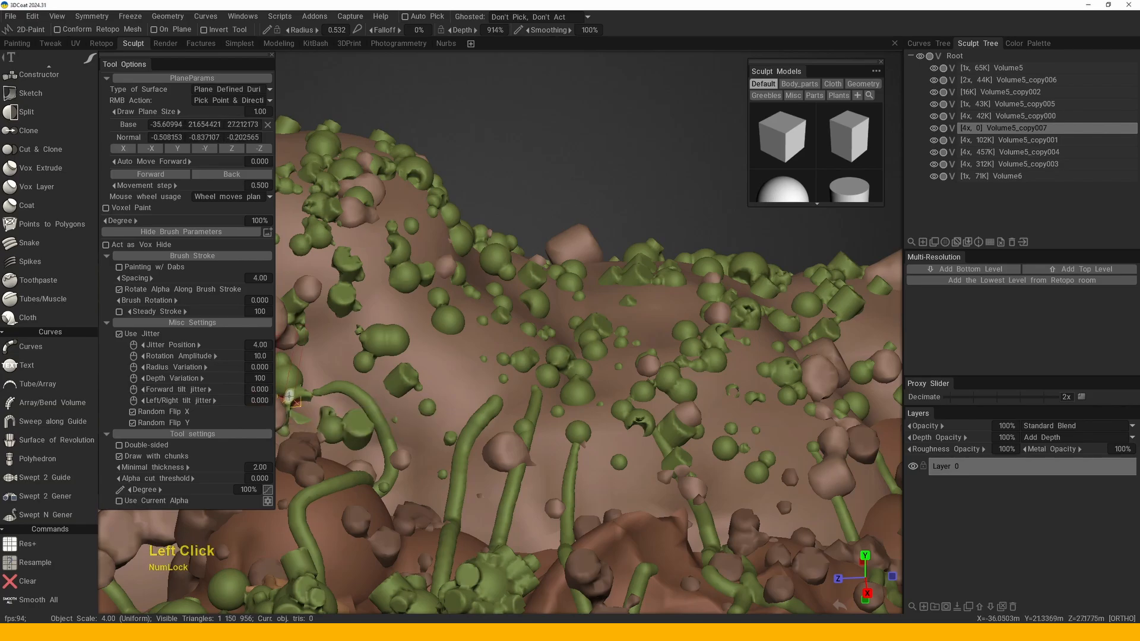
{"action": "mouse_move", "coordinate": [483, 357]}
{"action": "left_mouse_down"}
{"action": "mouse_move", "coordinate": [695, 336]}
{"action": "mouse_move", "coordinate": [451, 309]}
{"action": "mouse_move", "coordinate": [420, 357]}
{"action": "mouse_move", "coordinate": [641, 345]}
{"action": "left_mouse_up"}
{"action": "key", "text": "x"}
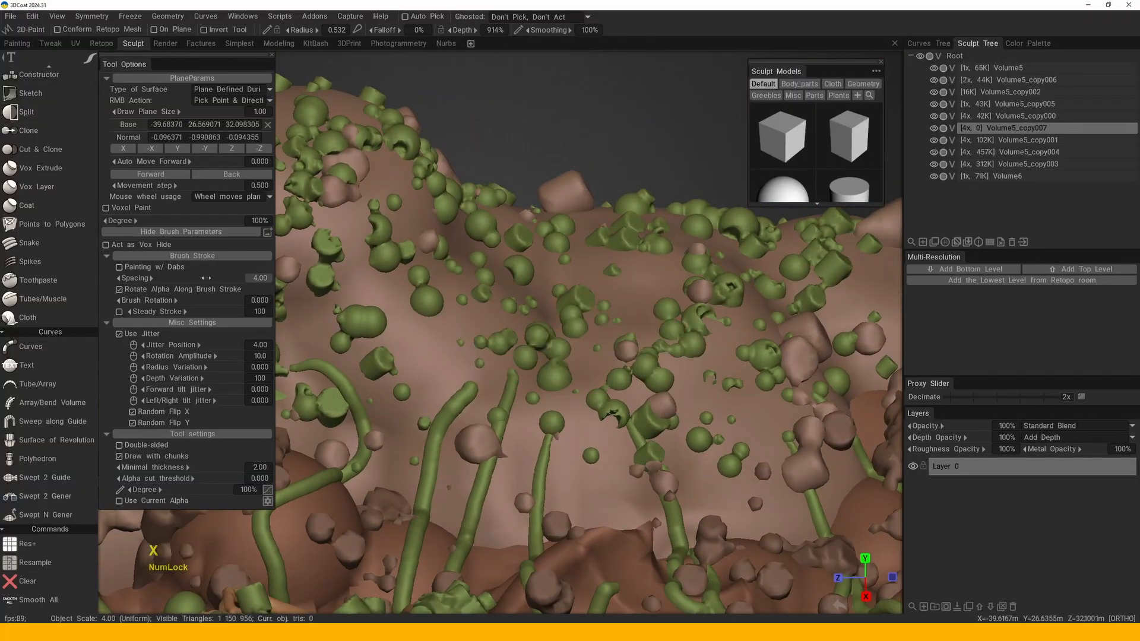
- Set the stroke spacing to 10, turn off Rotate Alpha Along Brush Stroke, and paint test strokes across the hillside
{"action": "mouse_move", "coordinate": [391, 336]}
{"action": "left_mouse_down"}
{"action": "mouse_move", "coordinate": [663, 348]}
{"action": "mouse_move", "coordinate": [665, 333]}
{"action": "mouse_move", "coordinate": [647, 333]}
{"action": "left_mouse_up"}
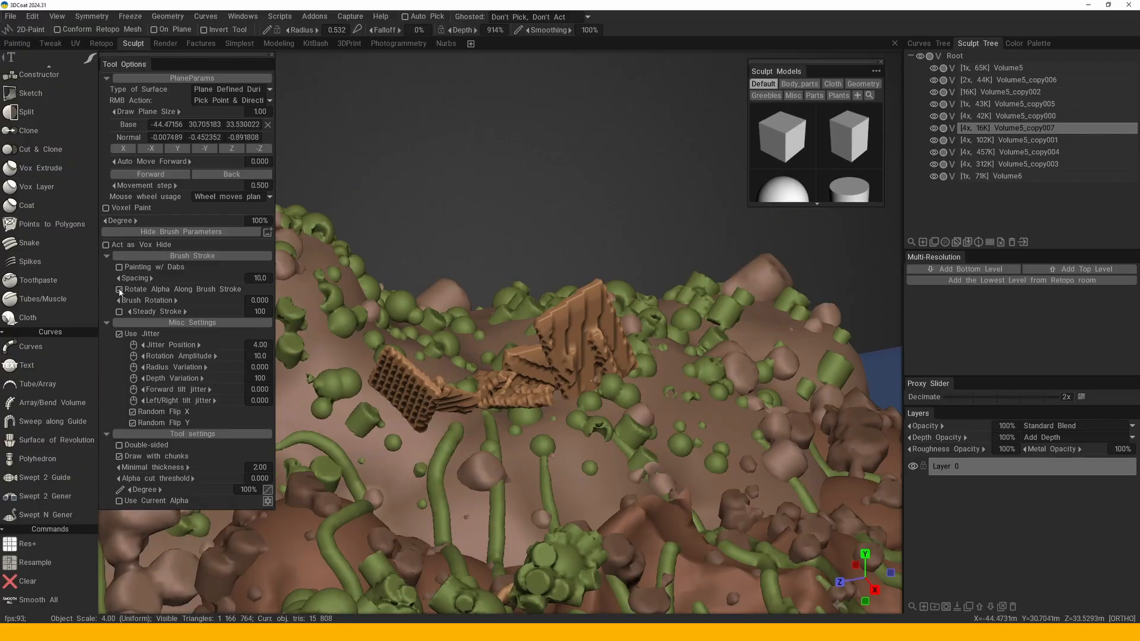
{"action": "key", "text": "x"}
{"action": "left_click_drag", "start_coordinate": [436, 337], "coordinate": [398, 365], "text": "alt"}
{"action": "mouse_move", "coordinate": [398, 365]}
{"action": "left_mouse_down"}
{"action": "mouse_move", "coordinate": [511, 356]}
{"action": "mouse_move", "coordinate": [600, 373]}
{"action": "left_mouse_up"}
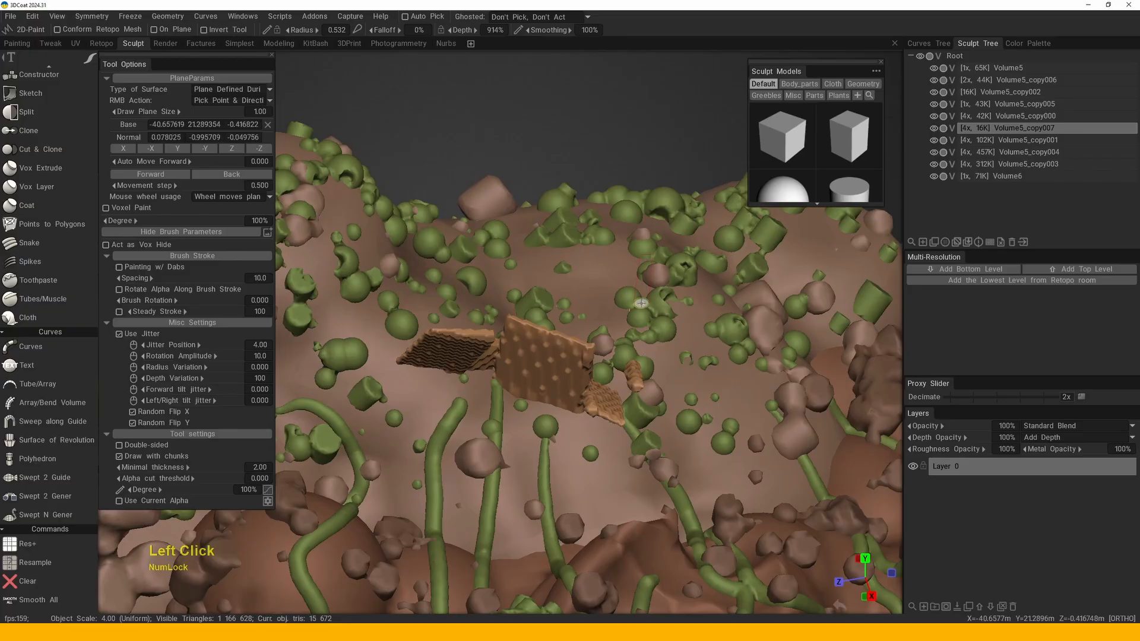
{"action": "mouse_move", "coordinate": [641, 303]}
{"action": "left_mouse_down"}
{"action": "mouse_move", "coordinate": [700, 272]}
{"action": "mouse_move", "coordinate": [605, 332]}
{"action": "left_mouse_up"}
- Raise the resolution of Volume5_copy007 to 8x and try further strokes on the hillside, clearing the volume at the end
{"action": "key", "text": "space"}
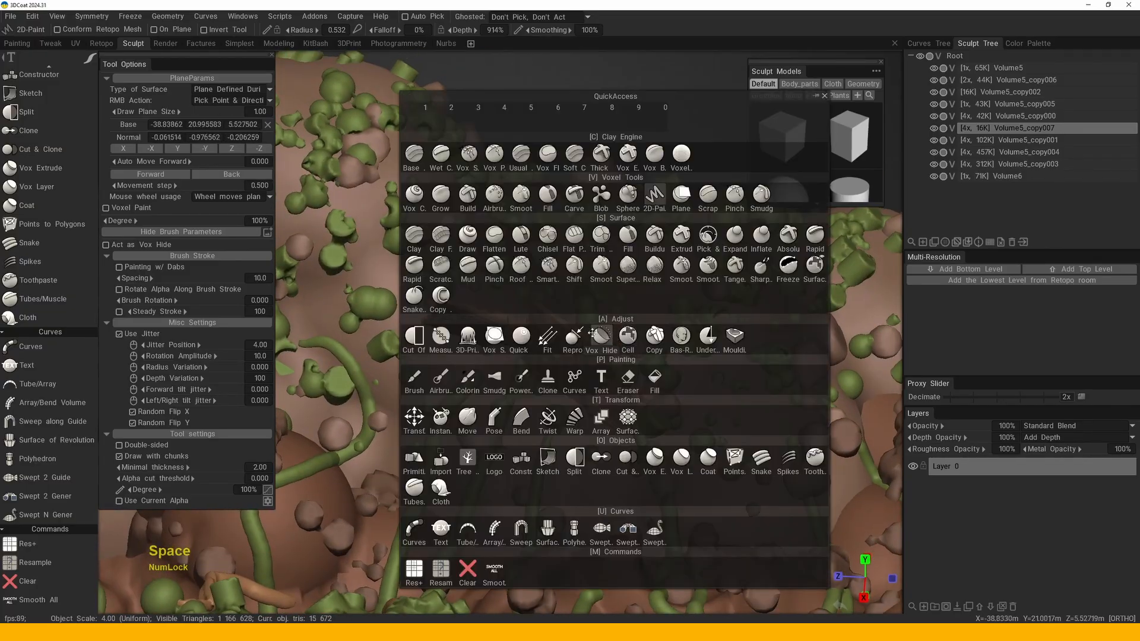
{"action": "left_click", "coordinate": [471, 362]}
{"action": "left_click_drag", "start_coordinate": [464, 357], "coordinate": [503, 368]}
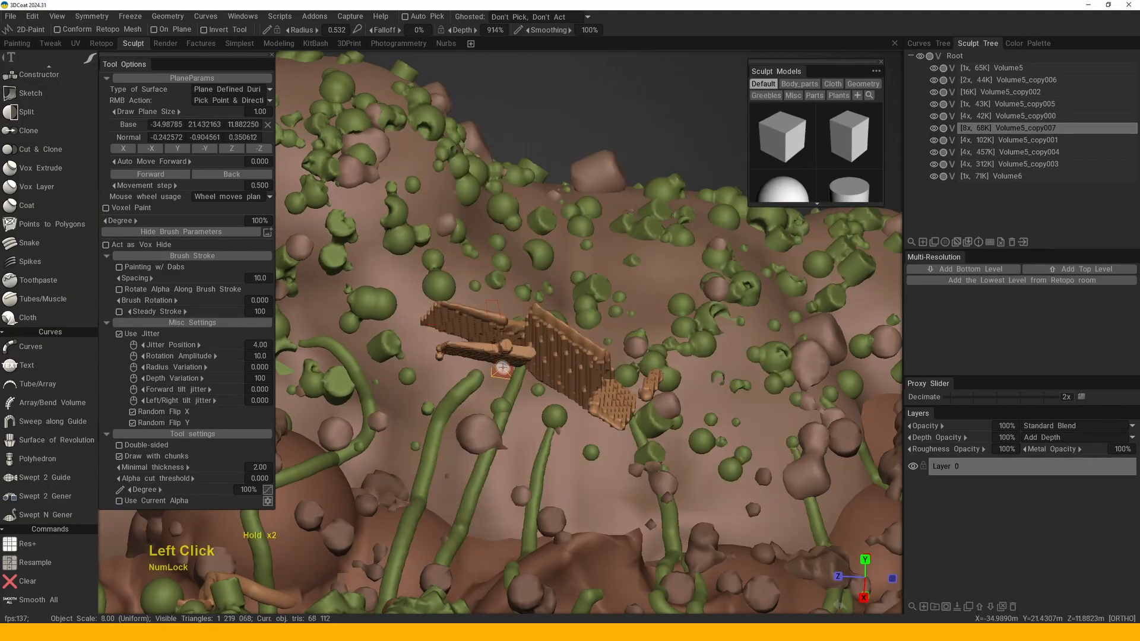
{"action": "left_click_drag", "start_coordinate": [532, 411], "coordinate": [666, 384]}
{"action": "key", "text": "x"}
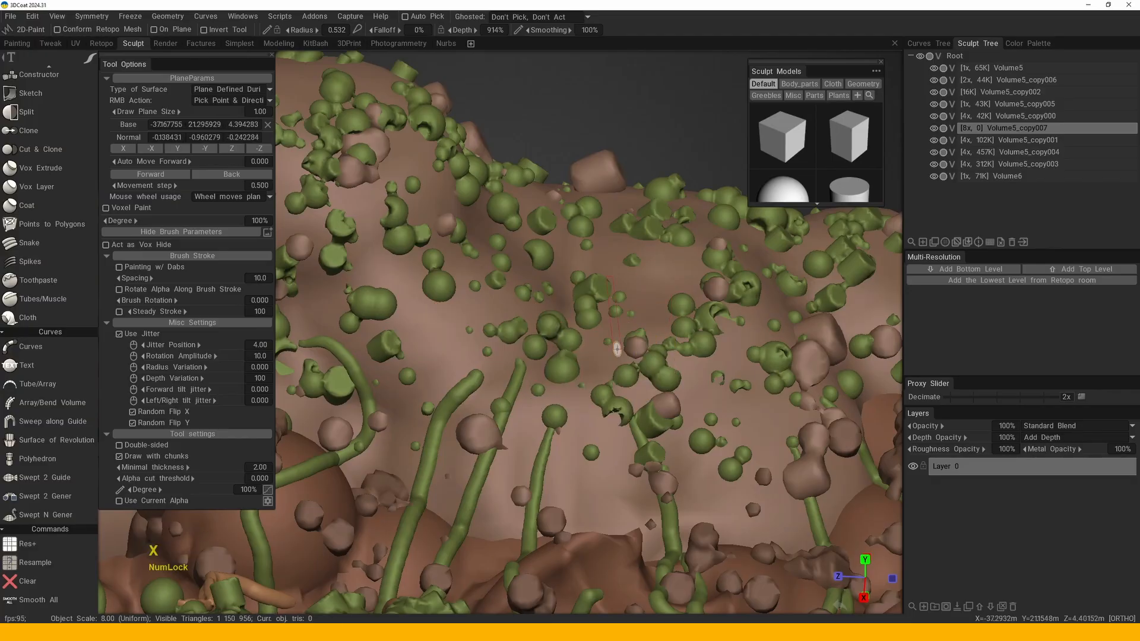
- Turn off Draw with chunks, set Jitter Position to 0, and paint a row of test trunks across the hillside
{"action": "left_click", "coordinate": [135, 458]}
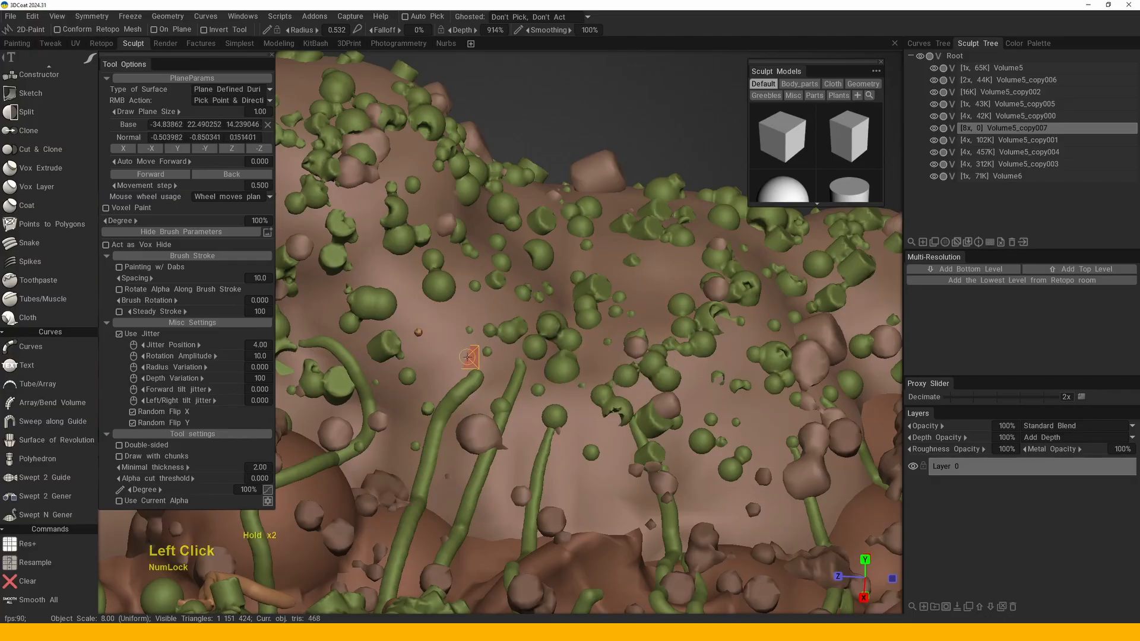
{"action": "left_click_drag", "start_coordinate": [667, 335], "coordinate": [446, 350], "text": "alt"}
{"action": "key", "text": "x"}
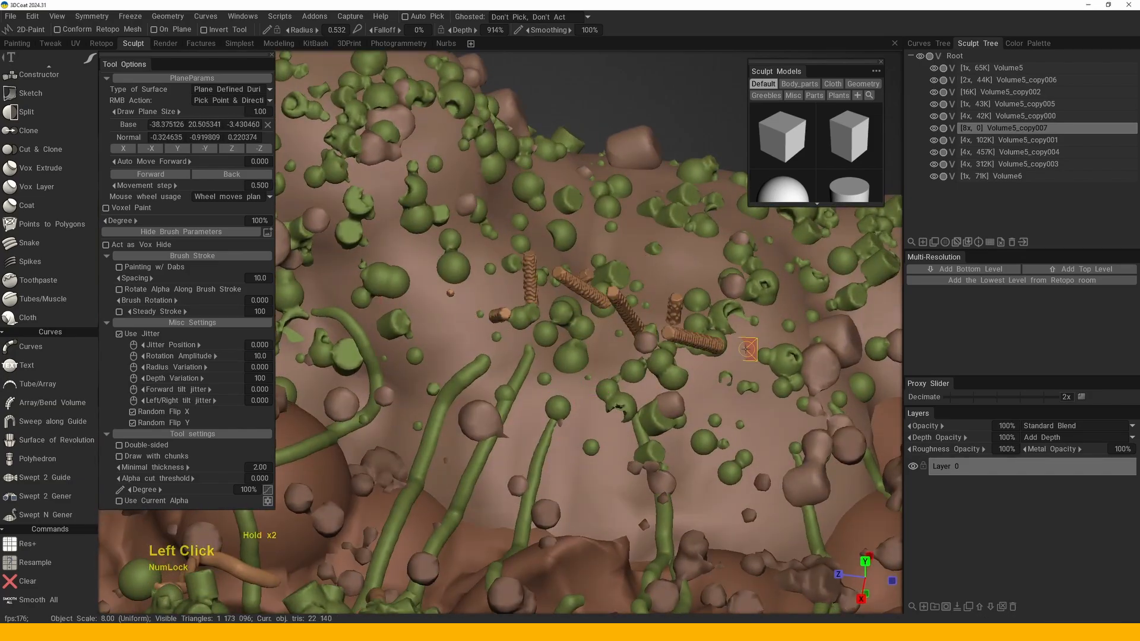
{"action": "left_click", "coordinate": [747, 350]}
{"action": "mouse_move", "coordinate": [747, 349]}
{"action": "left_mouse_down", "text": "alt"}
{"action": "mouse_move", "coordinate": [594, 331]}
{"action": "mouse_move", "coordinate": [691, 315]}
{"action": "mouse_move", "coordinate": [585, 326]}
{"action": "left_mouse_up", "text": "alt"}
{"action": "right_click_drag", "start_coordinate": [585, 326], "coordinate": [611, 363], "text": "alt"}
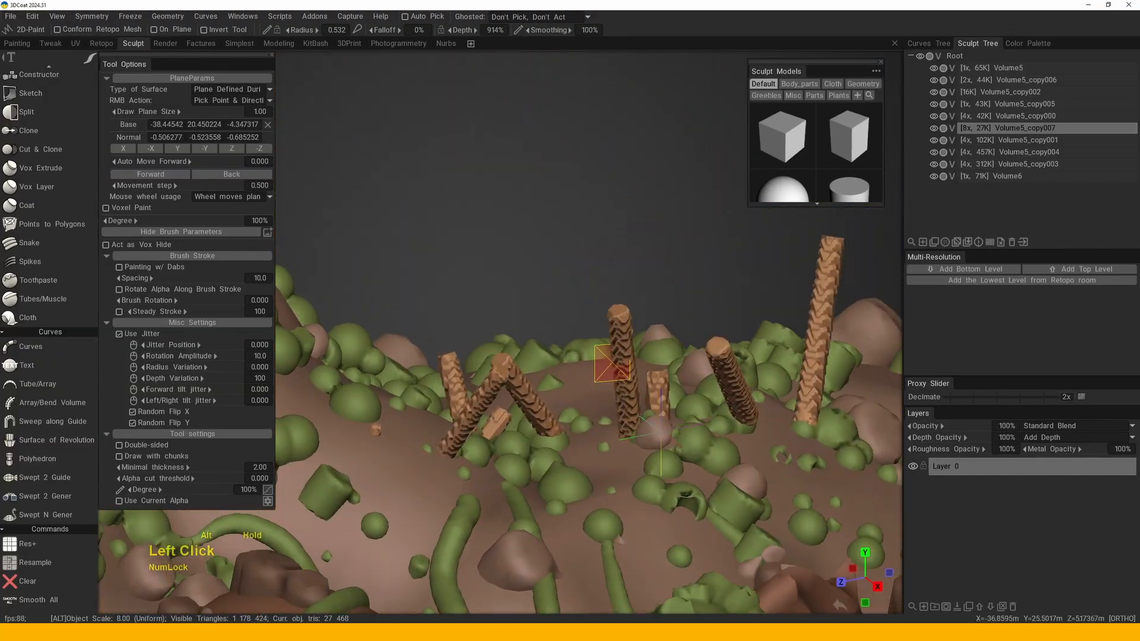
- Raise the resolution of Volume5_copy007 to 16x and examine the painted trunks' surface up close
{"action": "key", "text": "space"}
{"action": "left_click", "coordinate": [386, 556]}
{"action": "left_click_drag", "start_coordinate": [387, 557], "coordinate": [470, 369], "text": "alt"}
{"action": "middle_click_drag", "start_coordinate": [471, 369], "coordinate": [443, 477], "text": "alt"}
{"action": "right_click", "coordinate": [443, 477]}
{"action": "right_click", "coordinate": [443, 477]}
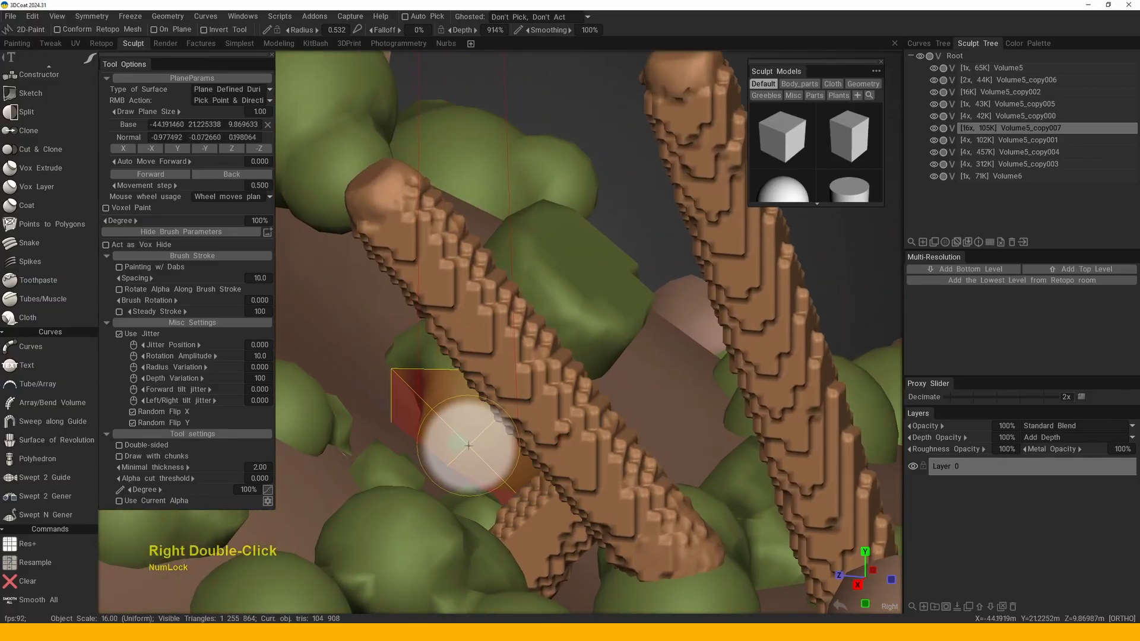
{"action": "right_click", "coordinate": [348, 341]}
{"action": "right_click", "coordinate": [348, 342]}
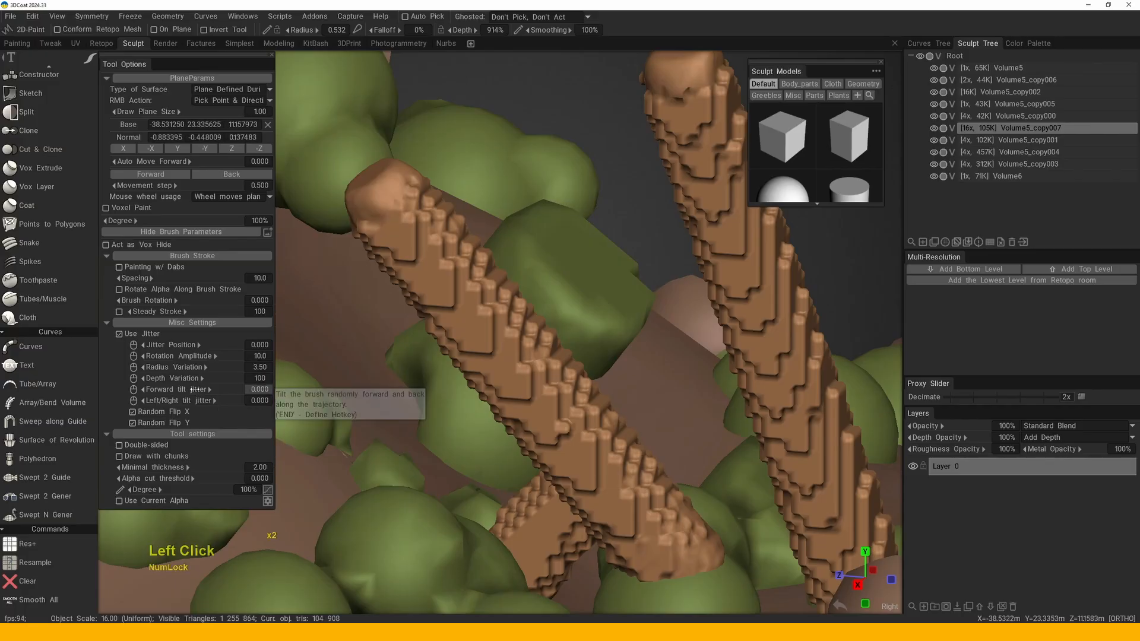
- Set Radius Variation to 3.50, forward tilt jitter to 2.70, left/right tilt jitter to 4.50 and spacing to 20, and clear the test trunks
{"action": "left_click_drag", "start_coordinate": [197, 390], "coordinate": [202, 391]}
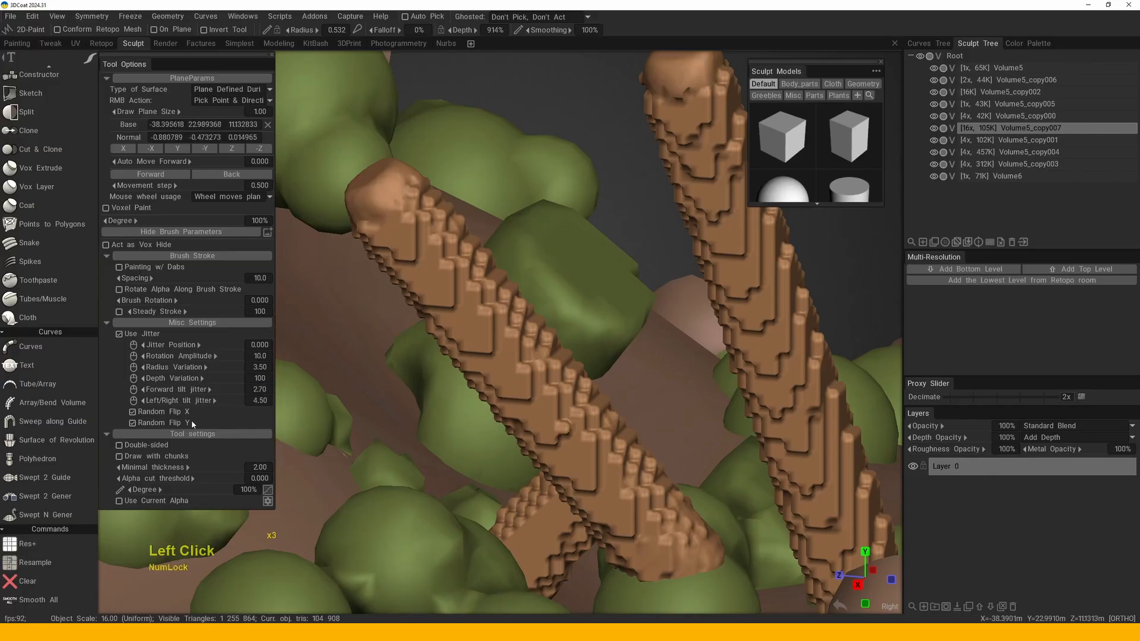
{"action": "left_click", "coordinate": [260, 279]}
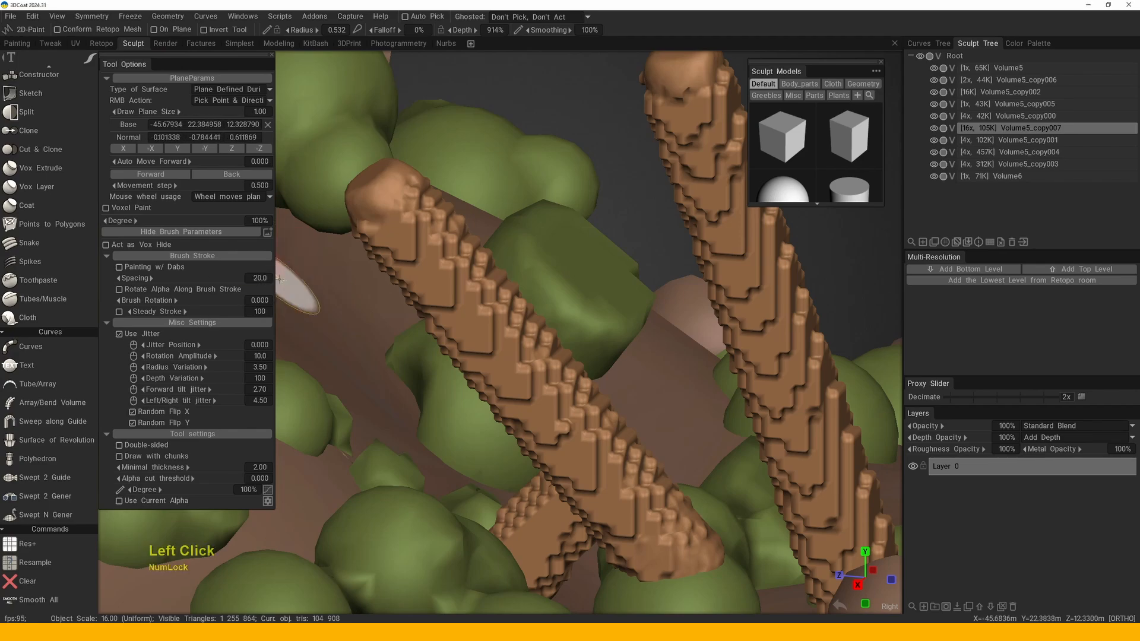
{"action": "right_click_drag", "start_coordinate": [279, 279], "coordinate": [415, 237], "text": "alt"}
{"action": "left_click_drag", "start_coordinate": [415, 237], "coordinate": [447, 332], "text": "alt"}
{"action": "right_click_drag", "start_coordinate": [447, 333], "coordinate": [457, 364], "text": "alt"}
{"action": "middle_click_drag", "start_coordinate": [458, 364], "coordinate": [488, 353], "text": "alt"}
{"action": "key", "text": "Delete"}
{"action": "right_click_drag", "start_coordinate": [488, 354], "coordinate": [461, 346], "text": "alt"}
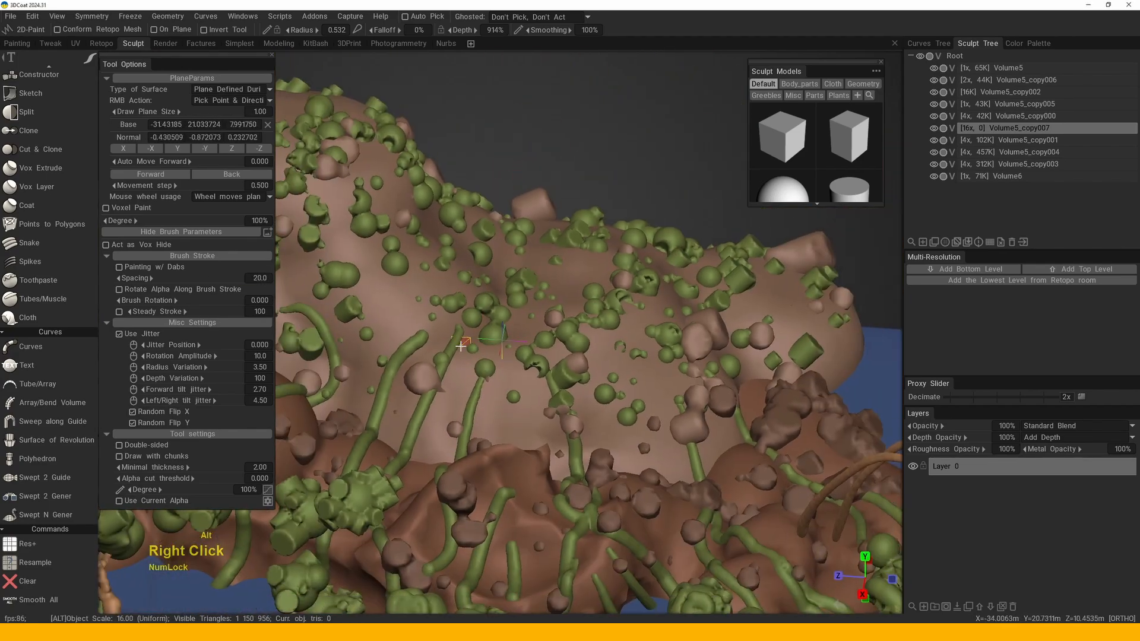
{"action": "middle_click_drag", "start_coordinate": [461, 346], "coordinate": [415, 305]}
- Paint a test row of trunks across the hillside with the new jitter settings, examine it, and undo it
{"action": "mouse_move", "coordinate": [445, 330]}
{"action": "left_mouse_down"}
{"action": "mouse_move", "coordinate": [564, 309]}
{"action": "mouse_move", "coordinate": [695, 356]}
{"action": "mouse_move", "coordinate": [613, 364]}
{"action": "mouse_move", "coordinate": [647, 374]}
{"action": "mouse_move", "coordinate": [703, 331]}
{"action": "mouse_move", "coordinate": [708, 339]}
{"action": "mouse_move", "coordinate": [653, 351]}
{"action": "left_mouse_up"}
{"action": "right_click_drag", "start_coordinate": [653, 351], "coordinate": [564, 428], "text": "alt"}
{"action": "left_click_drag", "start_coordinate": [564, 427], "coordinate": [641, 368], "text": "alt"}
{"action": "middle_click_drag", "start_coordinate": [641, 368], "coordinate": [622, 325], "text": "alt"}
{"action": "right_click_drag", "start_coordinate": [622, 325], "coordinate": [566, 303], "text": "alt"}
{"action": "left_click_drag", "start_coordinate": [567, 302], "coordinate": [499, 364], "text": "alt"}
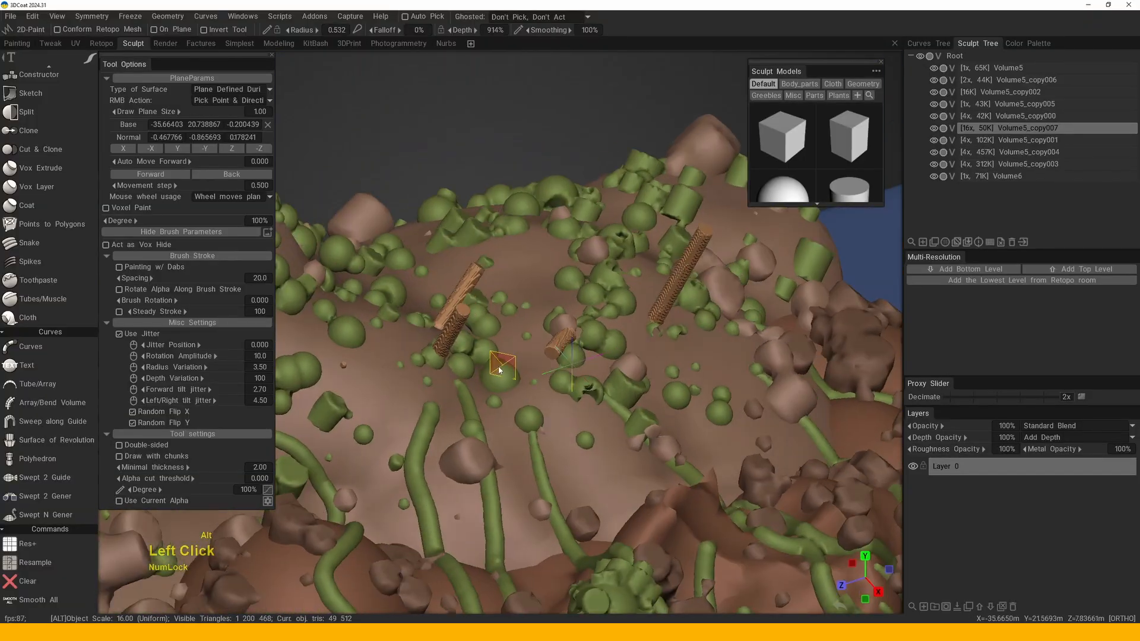
{"action": "right_click_drag", "start_coordinate": [499, 364], "coordinate": [502, 365], "text": "alt"}
{"action": "middle_click_drag", "start_coordinate": [502, 366], "coordinate": [500, 361], "text": "alt"}
{"action": "key", "text": "ctrl+z"}
{"action": "right_click_drag", "start_coordinate": [529, 364], "coordinate": [534, 309], "text": "alt"}
{"action": "middle_click_drag", "start_coordinate": [534, 308], "coordinate": [558, 333], "text": "alt"}
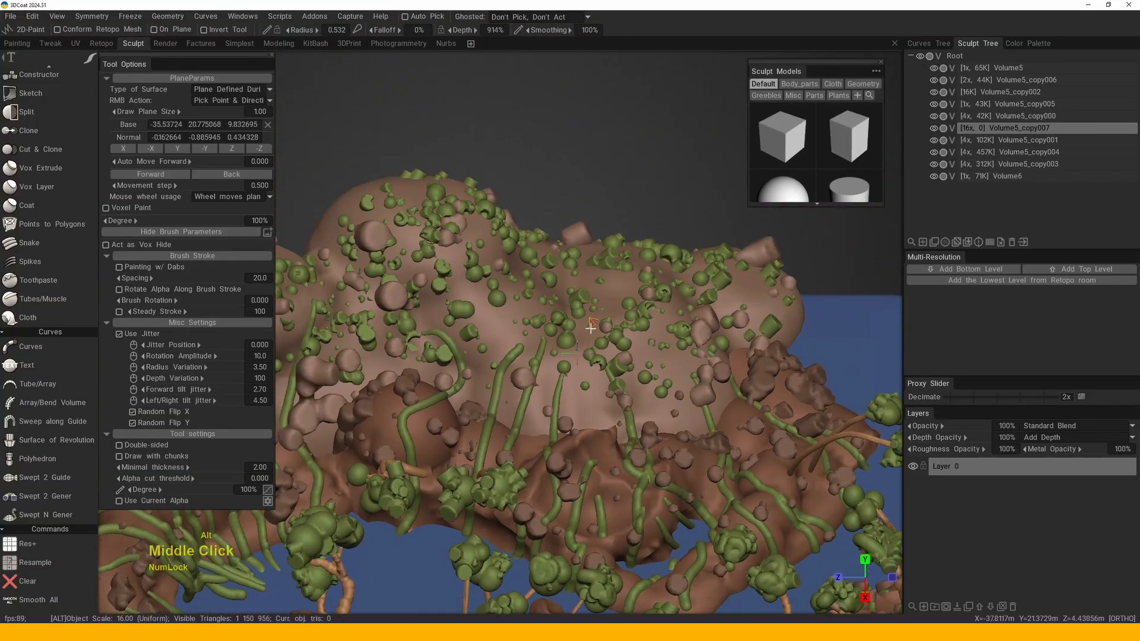
- Rename Volume5_copy007 as trees_BG
{"action": "left_click_drag", "start_coordinate": [558, 332], "coordinate": [599, 309], "text": "alt"}
{"action": "middle_click_drag", "start_coordinate": [600, 309], "coordinate": [693, 280], "text": "alt"}
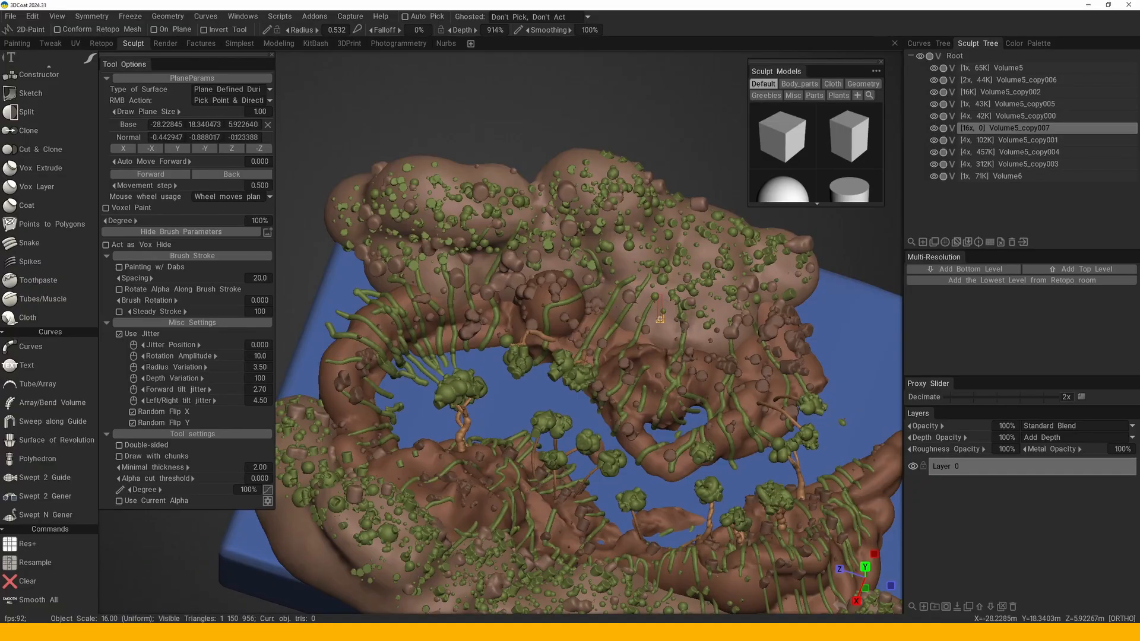
{"action": "double_click", "coordinate": [1029, 129]}
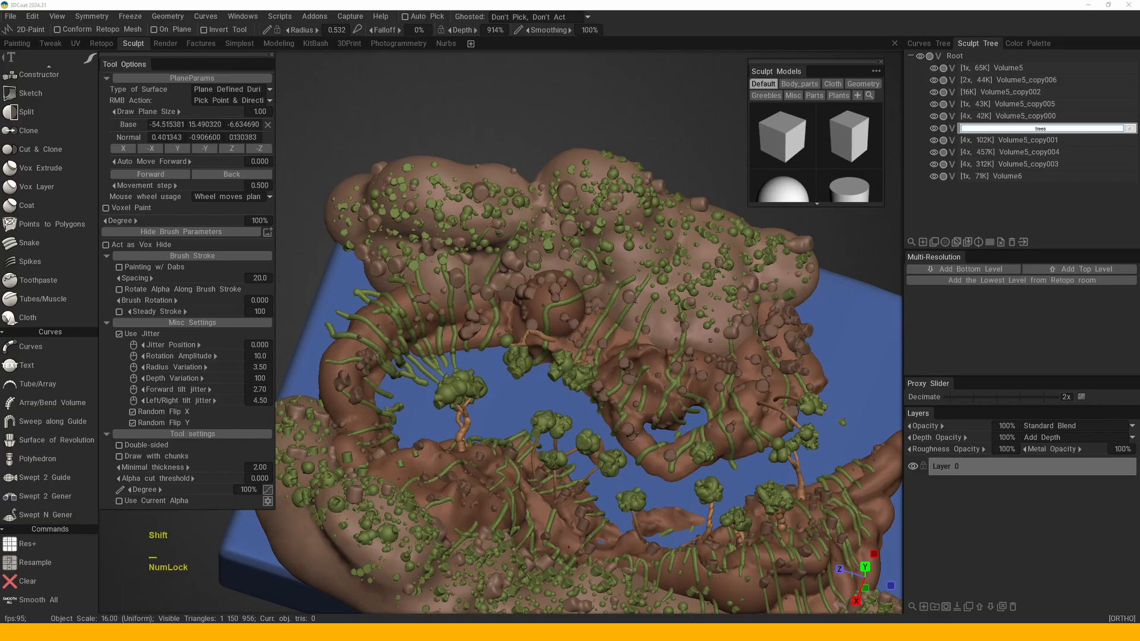
{"action": "key", "text": "Return"}
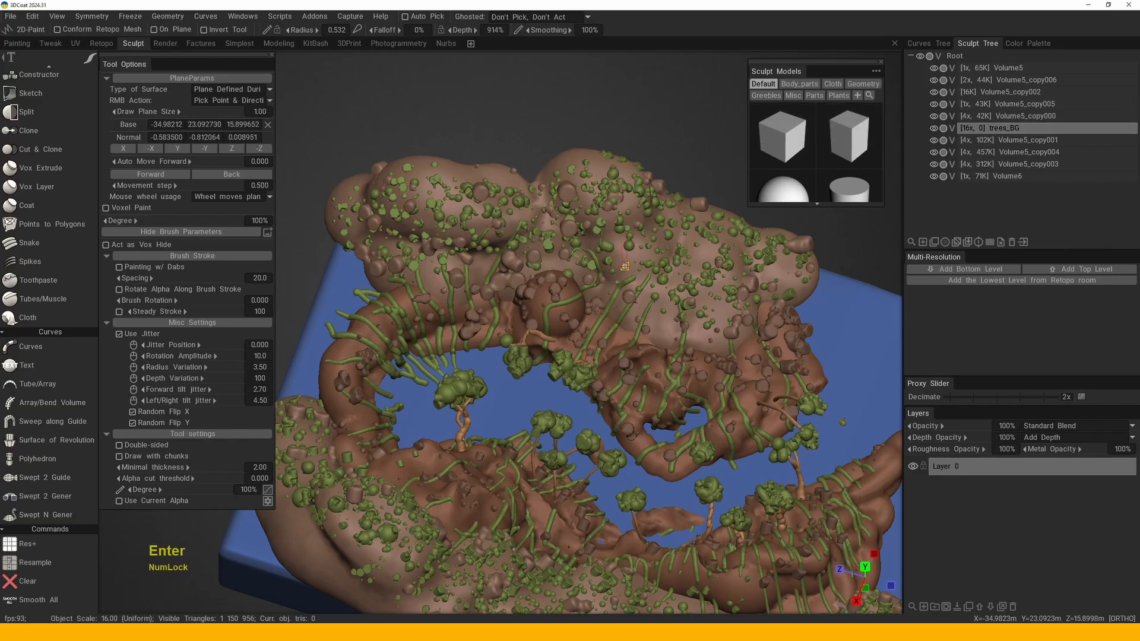
- Isolate the bare hill volume Volume5_copy002 and make trees_BG the active volume
{"action": "key", "text": "h"}
{"action": "left_click", "coordinate": [934, 92], "text": "alt"}
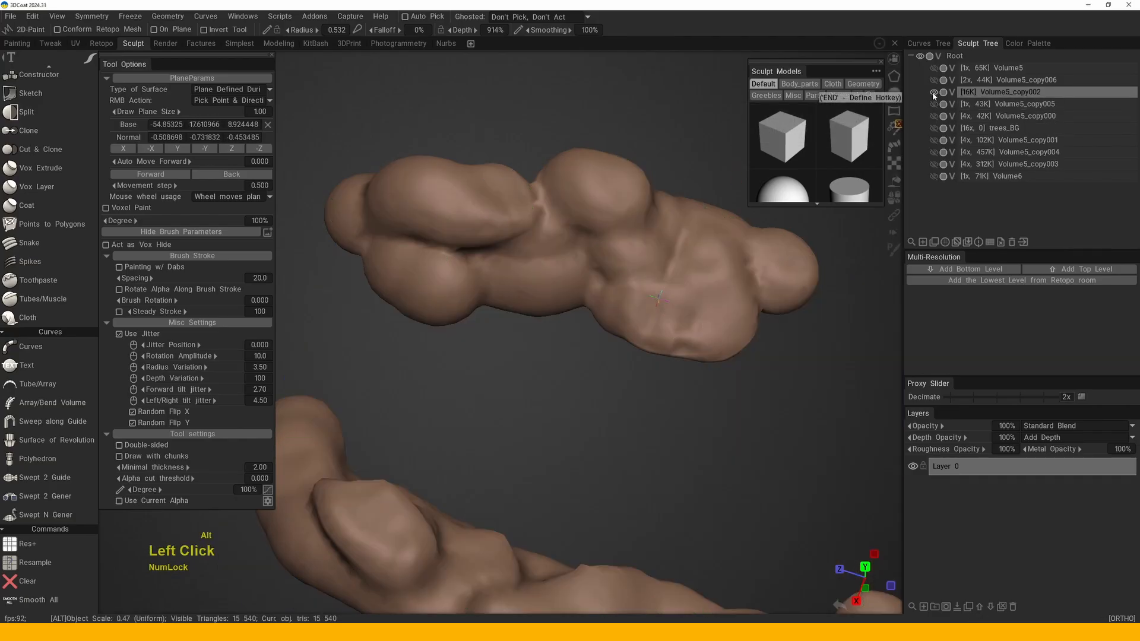
{"action": "left_click", "coordinate": [1004, 128]}
{"action": "middle_click_drag", "start_coordinate": [624, 269], "coordinate": [634, 302]}
- Paint a test row of trunks along the upper ridge of the rear hills, examine it from the side, and clear it
{"action": "left_click", "coordinate": [649, 226]}
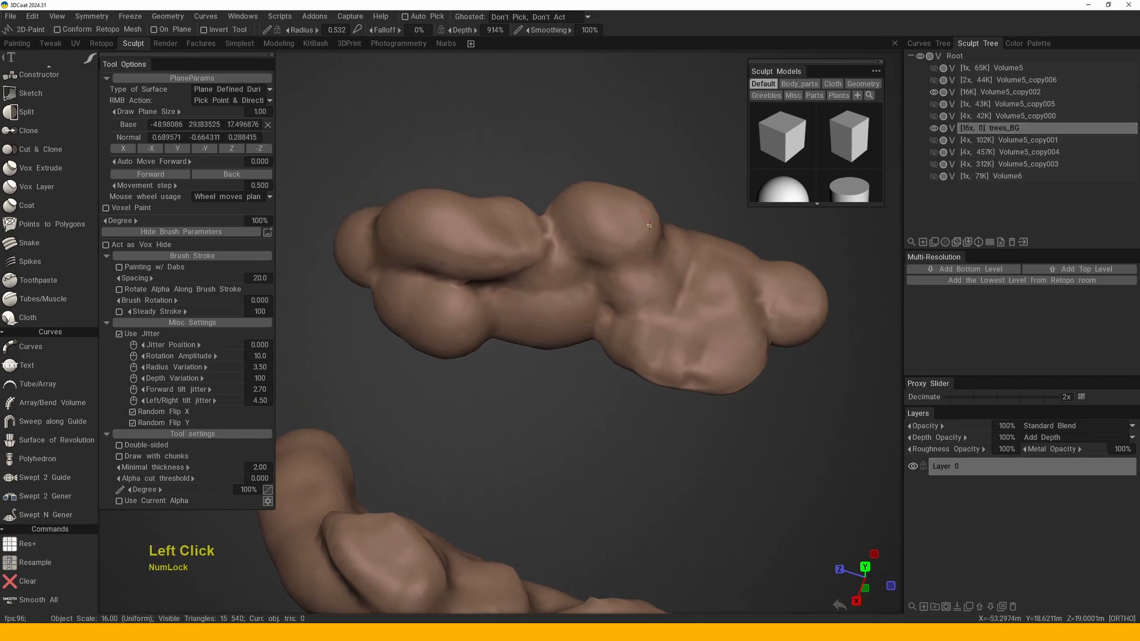
{"action": "left_click", "coordinate": [383, 233]}
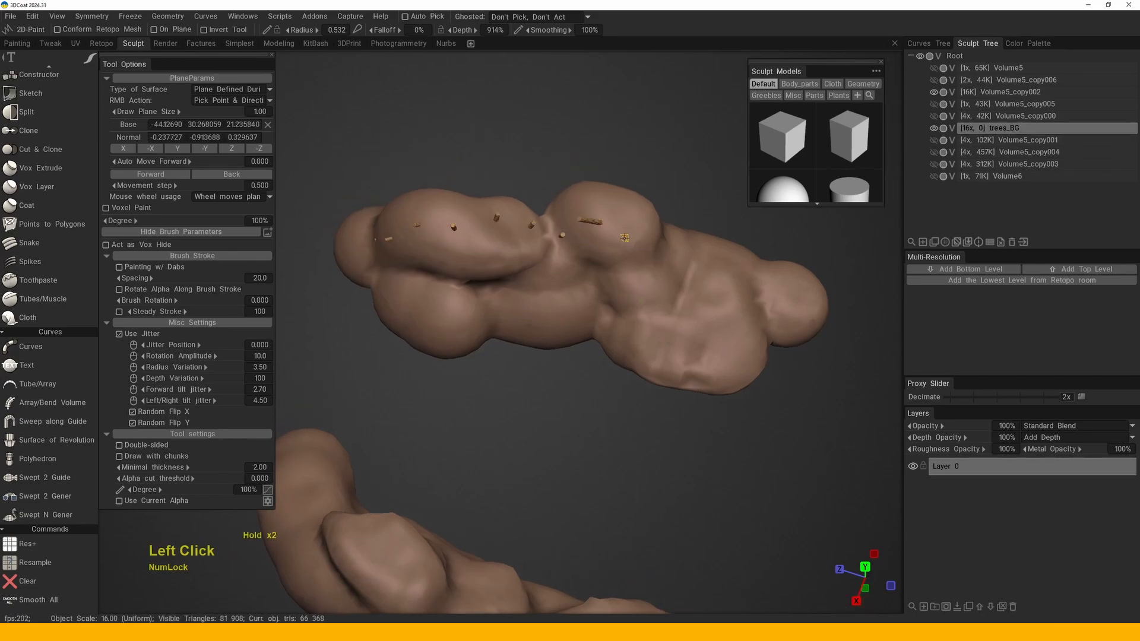
{"action": "left_click_drag", "start_coordinate": [700, 271], "coordinate": [641, 257], "text": "alt"}
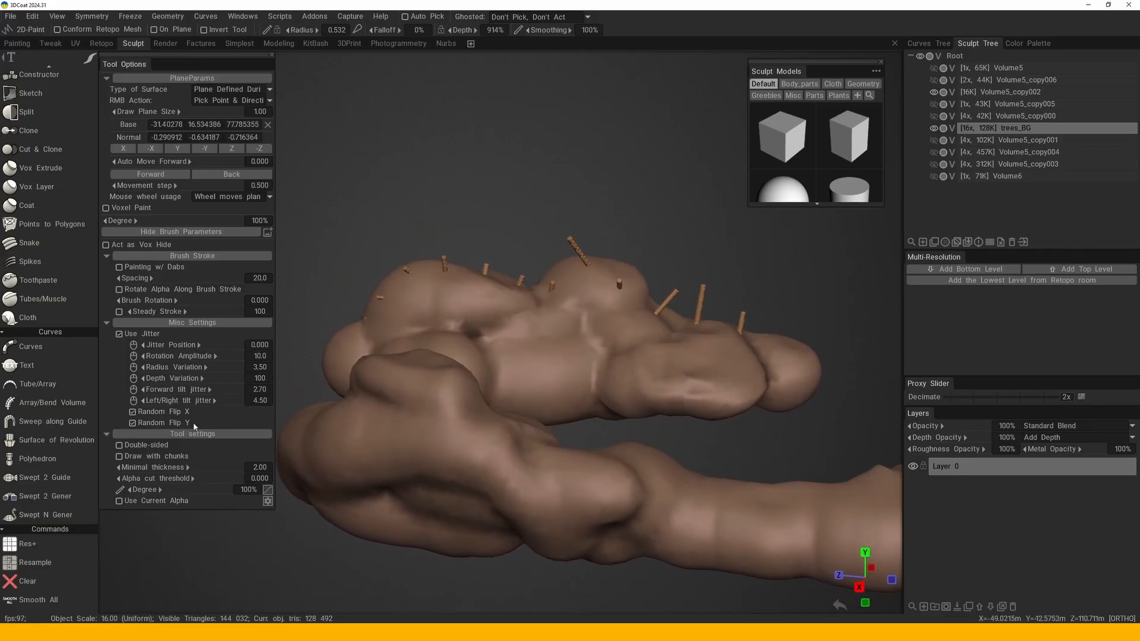
{"action": "left_click_drag", "start_coordinate": [520, 308], "coordinate": [521, 340], "text": "alt"}
{"action": "middle_click_drag", "start_coordinate": [521, 340], "coordinate": [522, 357], "text": "alt"}
{"action": "key", "text": "x"}
- Set Depth Variation to 0 and try a row of trunks on the rear hills, clearing it again
{"action": "left_click_drag", "start_coordinate": [391, 257], "coordinate": [391, 255]}
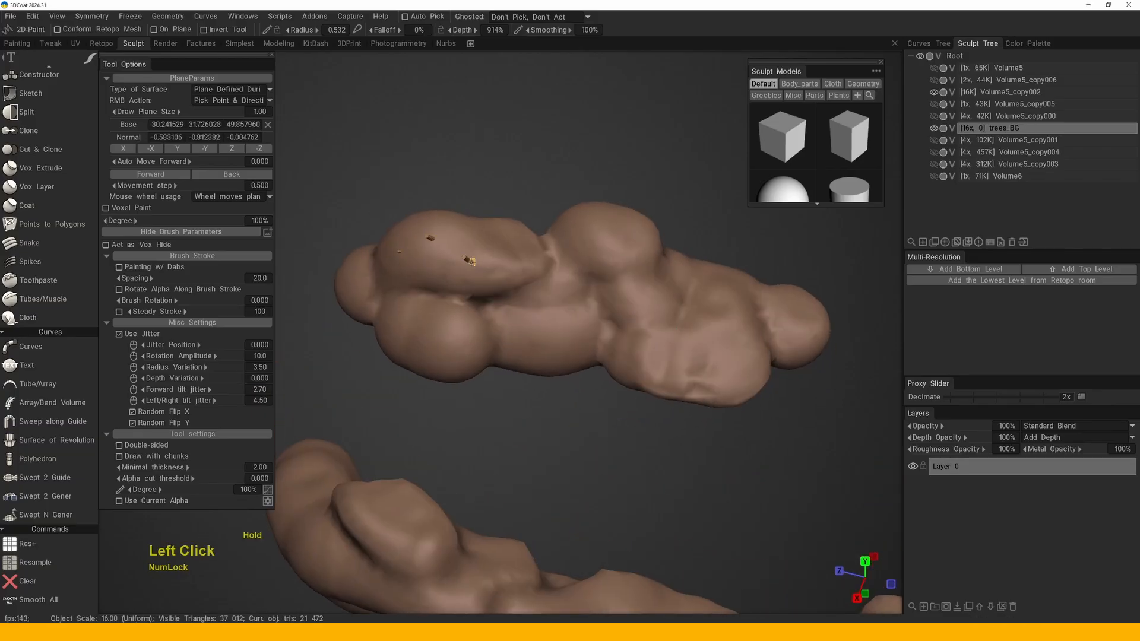
{"action": "left_click_drag", "start_coordinate": [582, 235], "coordinate": [600, 233]}
{"action": "mouse_move", "coordinate": [600, 232]}
{"action": "left_mouse_down", "text": "alt"}
{"action": "mouse_move", "coordinate": [573, 269]}
{"action": "mouse_move", "coordinate": [711, 262]}
{"action": "mouse_move", "coordinate": [621, 269]}
{"action": "mouse_move", "coordinate": [639, 260]}
{"action": "mouse_move", "coordinate": [426, 251]}
{"action": "left_mouse_up", "text": "alt"}
{"action": "key", "text": "x"}
- Set the brush depth to 2062% and the spacing to 10, painting rows of trunks along the rear hills' ridge
{"action": "left_click", "coordinate": [426, 251]}
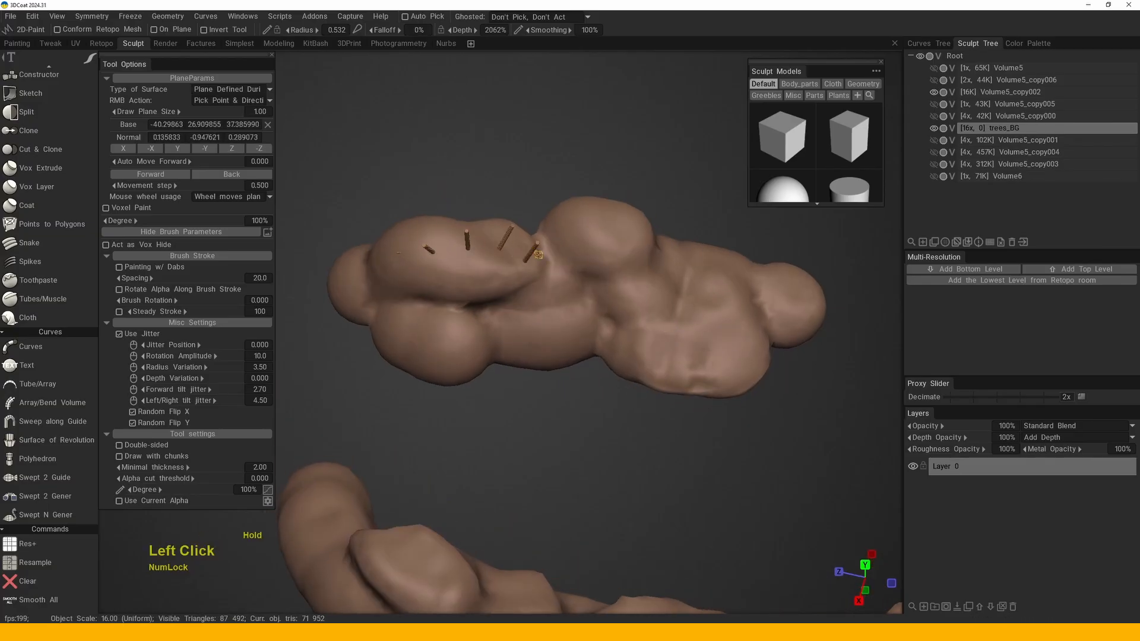
{"action": "mouse_move", "coordinate": [539, 255]}
{"action": "left_mouse_down"}
{"action": "mouse_move", "coordinate": [570, 256]}
{"action": "mouse_move", "coordinate": [604, 217]}
{"action": "mouse_move", "coordinate": [622, 242]}
{"action": "left_mouse_up"}
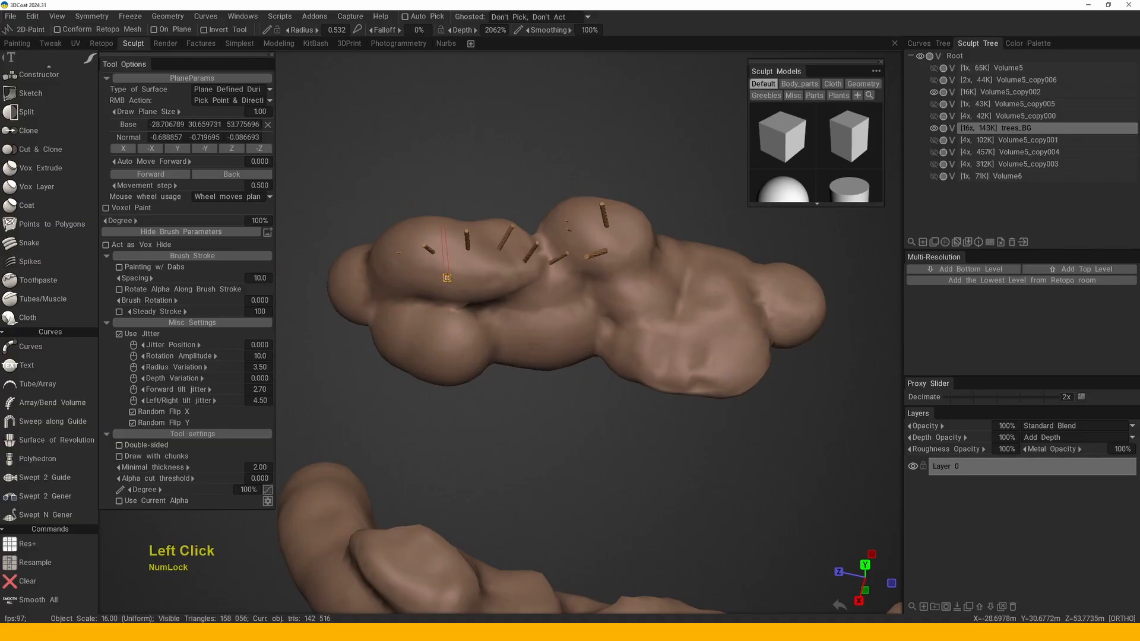
{"action": "mouse_move", "coordinate": [447, 278]}
{"action": "left_mouse_down"}
{"action": "mouse_move", "coordinate": [589, 261]}
{"action": "mouse_move", "coordinate": [650, 219]}
{"action": "mouse_move", "coordinate": [599, 266]}
{"action": "mouse_move", "coordinate": [534, 256]}
{"action": "left_mouse_up"}
{"action": "middle_click_drag", "start_coordinate": [534, 256], "coordinate": [549, 308]}
{"action": "left_click", "coordinate": [459, 265]}
{"action": "left_click", "coordinate": [550, 309]}
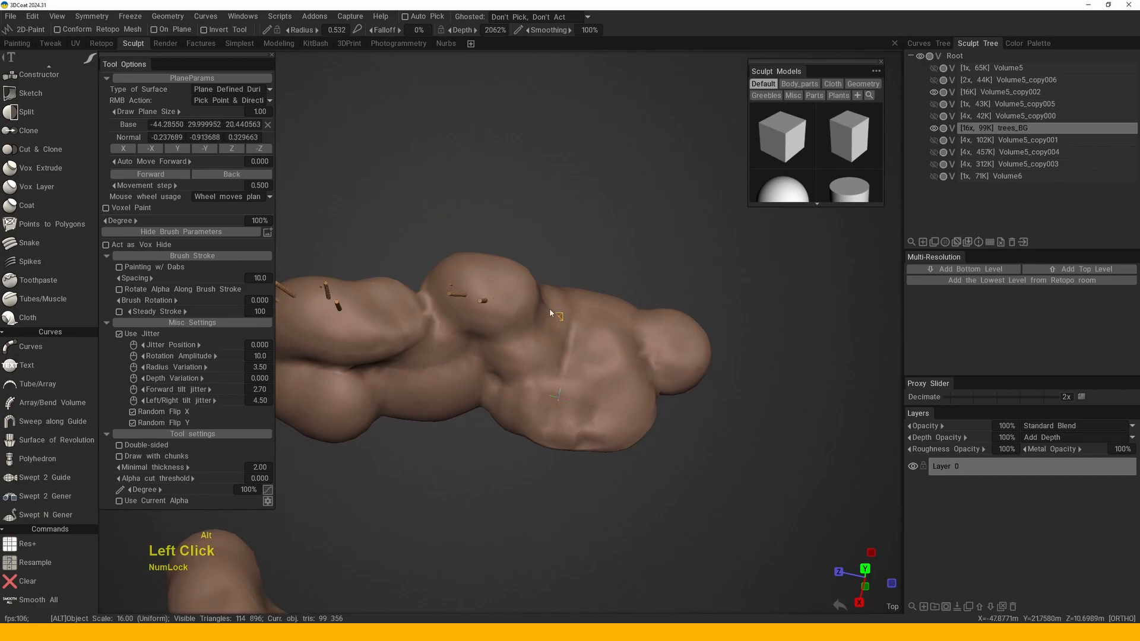
- Paint more trunks on the broad lobe at the near end of the rear hills
{"action": "left_click_drag", "start_coordinate": [550, 308], "coordinate": [559, 323], "text": "alt"}
{"action": "middle_click_drag", "start_coordinate": [559, 323], "coordinate": [534, 397]}
{"action": "left_click", "coordinate": [534, 397]}
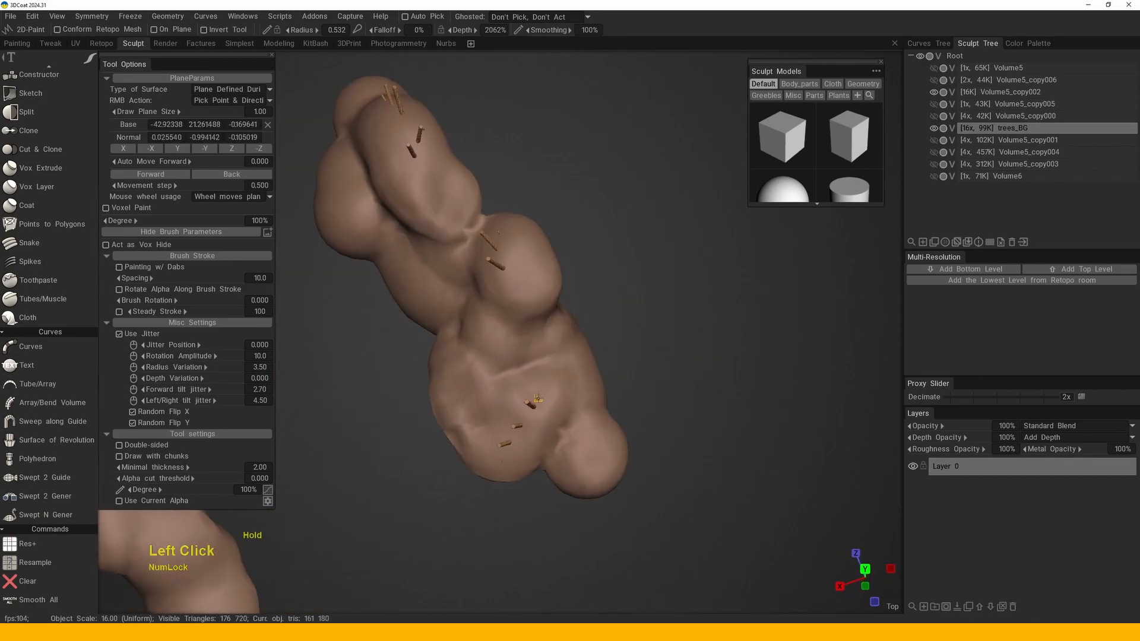
{"action": "left_click_drag", "start_coordinate": [538, 398], "coordinate": [638, 354], "text": "alt"}
{"action": "left_click_drag", "start_coordinate": [466, 384], "coordinate": [453, 356], "text": "alt"}
{"action": "middle_click_drag", "start_coordinate": [453, 357], "coordinate": [296, 384]}
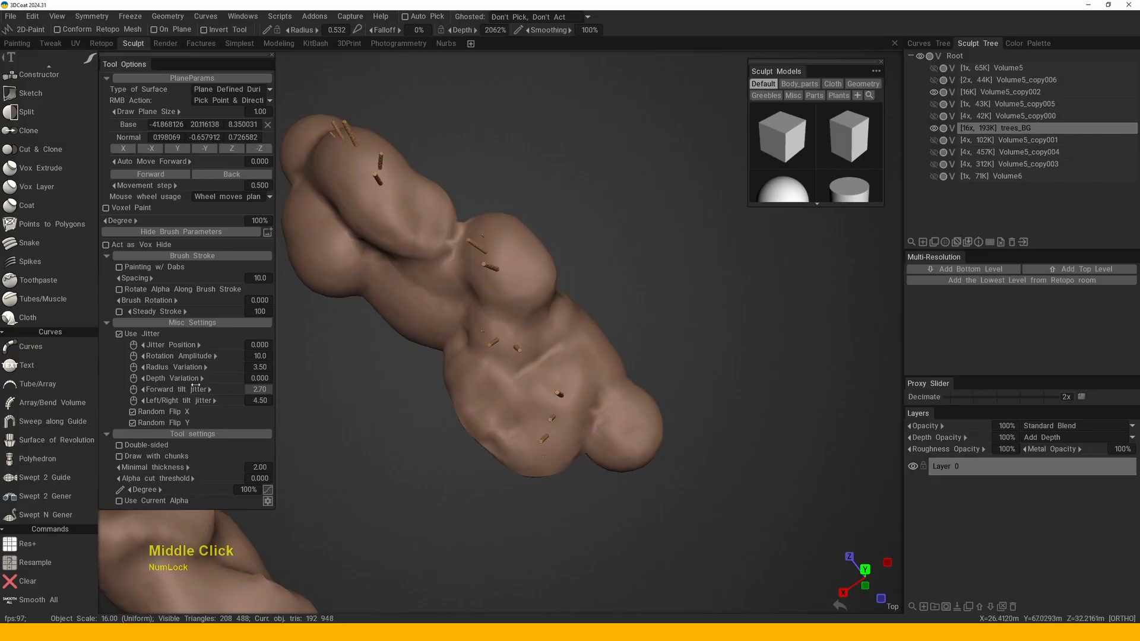
- Set forward tilt jitter to 84.6 and left/right tilt jitter to 63.9, and try the tilted trunks on the broad lobe before clearing trees_BG
{"action": "left_click_drag", "start_coordinate": [199, 378], "coordinate": [240, 377]}
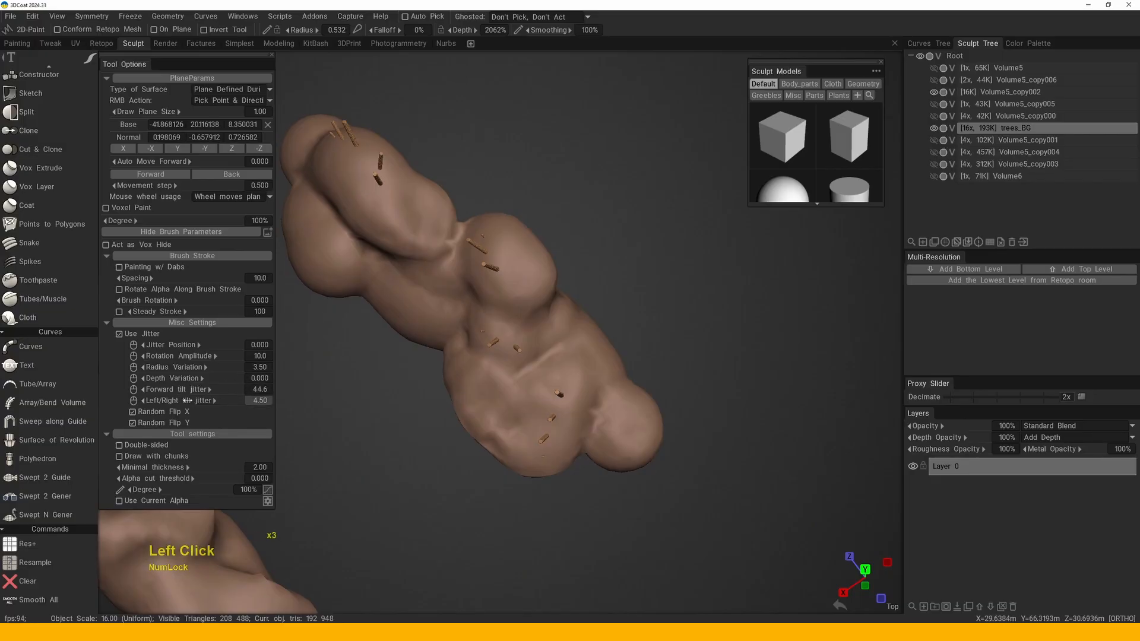
{"action": "left_click_drag", "start_coordinate": [493, 371], "coordinate": [523, 390]}
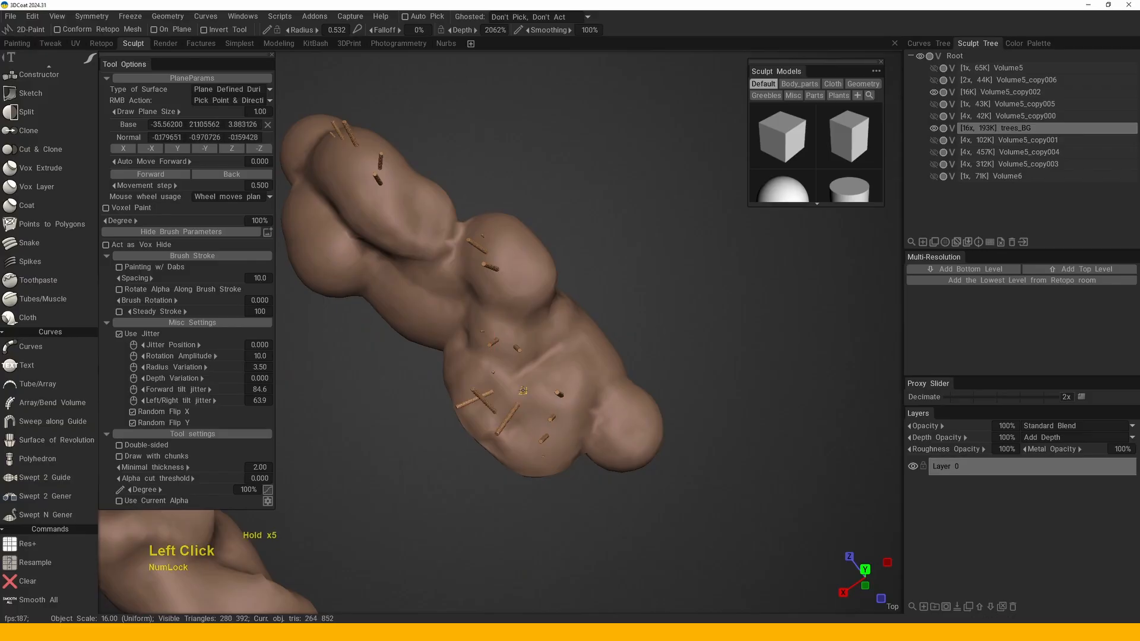
{"action": "mouse_move", "coordinate": [505, 279]}
{"action": "left_mouse_down", "text": "alt"}
{"action": "mouse_move", "coordinate": [509, 254]}
{"action": "mouse_move", "coordinate": [596, 270]}
{"action": "left_mouse_up", "text": "alt"}
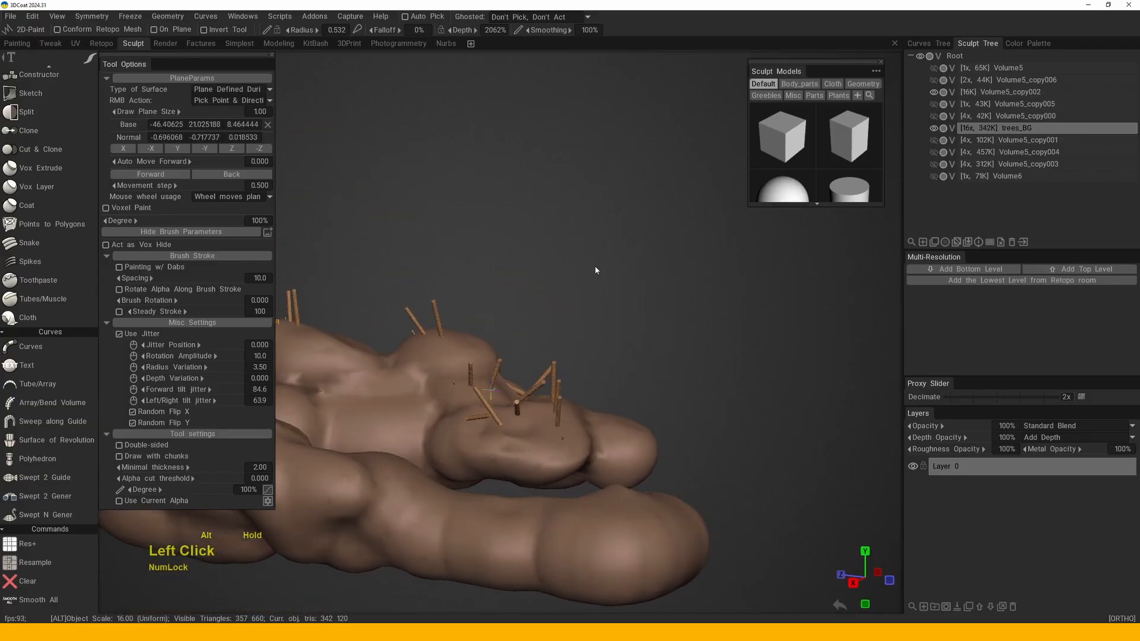
{"action": "middle_click_drag", "start_coordinate": [595, 269], "coordinate": [621, 310], "text": "alt"}
{"action": "mouse_move", "coordinate": [619, 310]}
{"action": "left_mouse_down"}
{"action": "mouse_move", "coordinate": [578, 326]}
{"action": "mouse_move", "coordinate": [611, 336]}
{"action": "left_mouse_up"}
{"action": "mouse_move", "coordinate": [611, 337]}
{"action": "middle_mouse_down"}
{"action": "mouse_move", "coordinate": [612, 291]}
{"action": "mouse_move", "coordinate": [555, 312]}
{"action": "middle_mouse_up"}
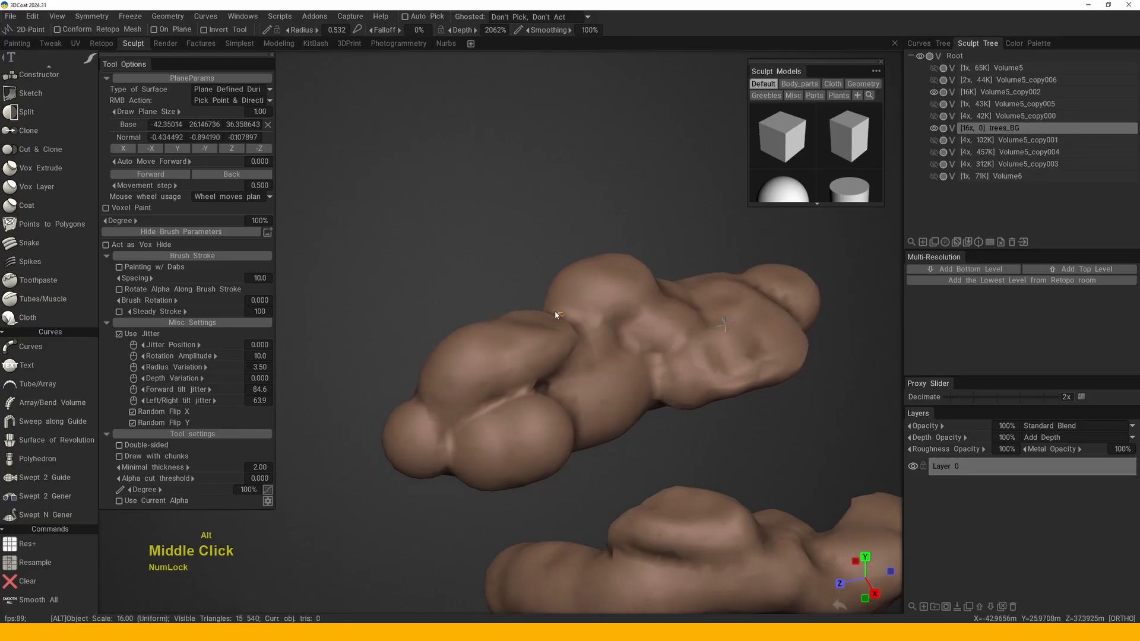
- Try a few strongly tilted trunks on the broad lobe of the rear hills and clear trees_BG
{"action": "mouse_move", "coordinate": [555, 311]}
{"action": "left_mouse_down"}
{"action": "mouse_move", "coordinate": [542, 402]}
{"action": "mouse_move", "coordinate": [522, 380]}
{"action": "left_mouse_up"}
{"action": "left_click", "coordinate": [512, 415]}
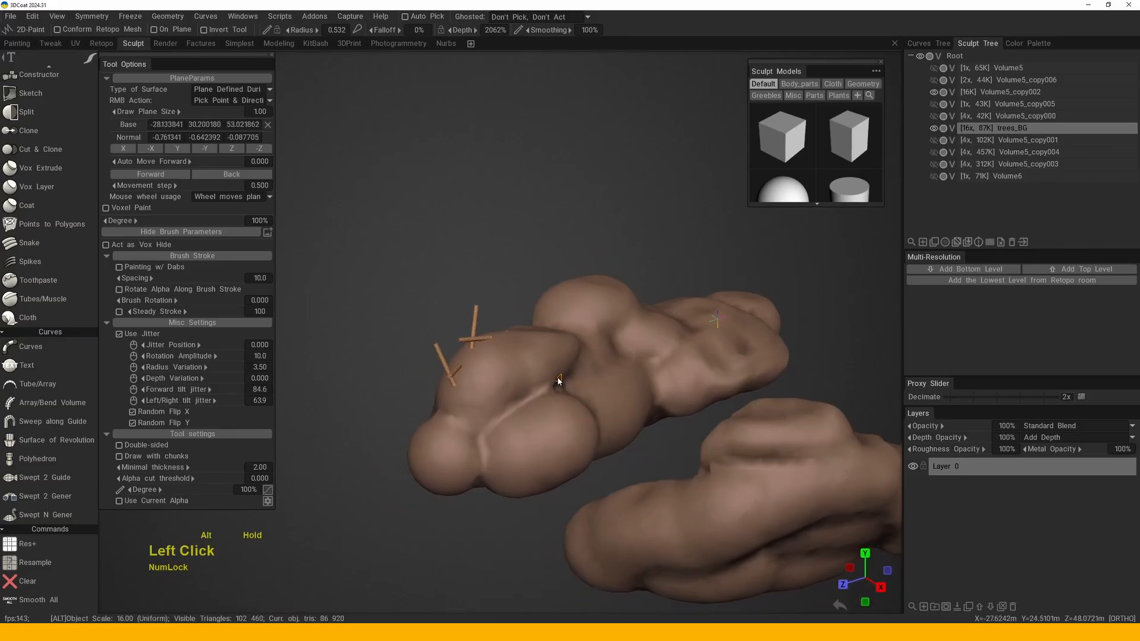
{"action": "key", "text": "x"}
- Set Forward tilt jitter and Left/Right tilt jitter to 0 and paint trial trunks on the broad lobe of the rear hills
{"action": "left_click", "coordinate": [258, 390]}
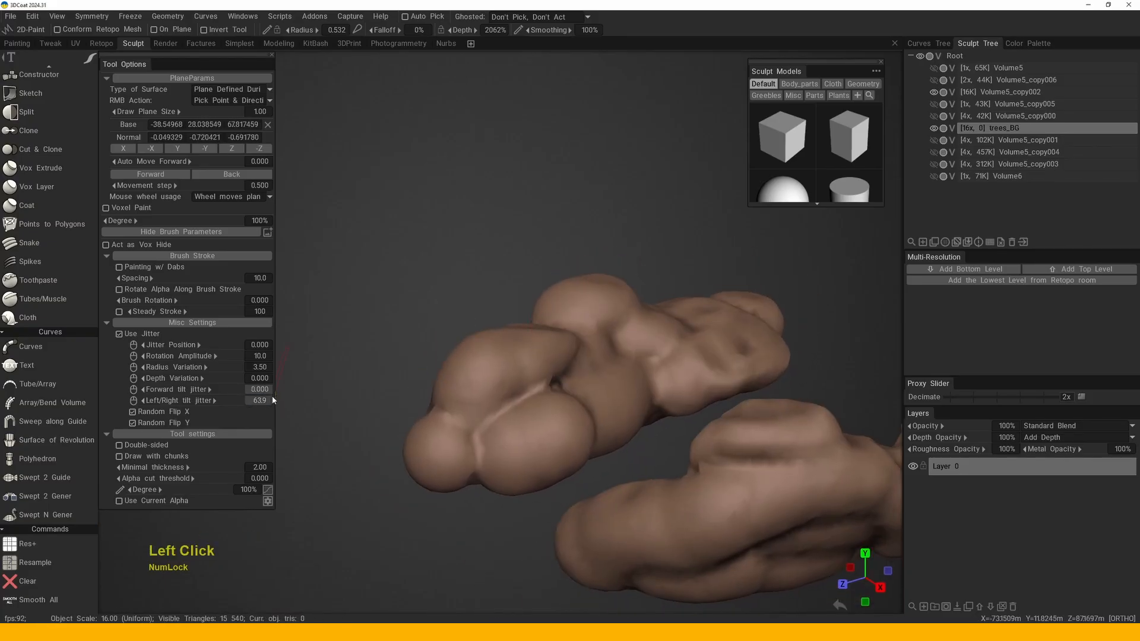
{"action": "left_click", "coordinate": [280, 402]}
{"action": "left_click_drag", "start_coordinate": [535, 386], "coordinate": [579, 406], "text": "alt"}
{"action": "left_click", "coordinate": [522, 392]}
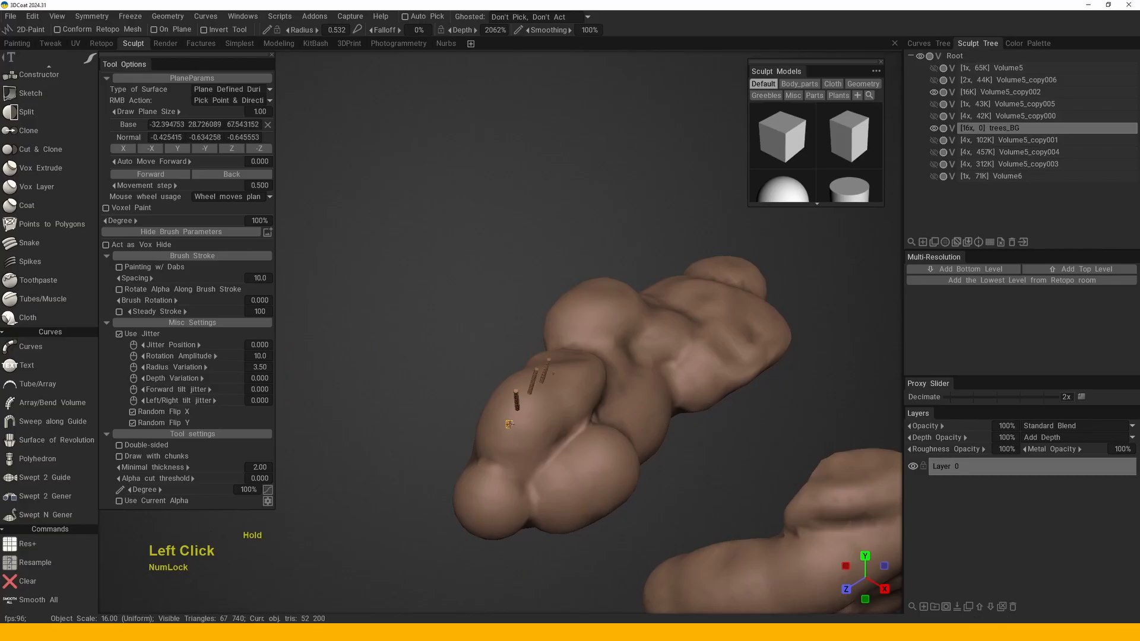
{"action": "left_click_drag", "start_coordinate": [489, 437], "coordinate": [546, 356]}
{"action": "left_click_drag", "start_coordinate": [578, 406], "coordinate": [605, 354], "text": "alt"}
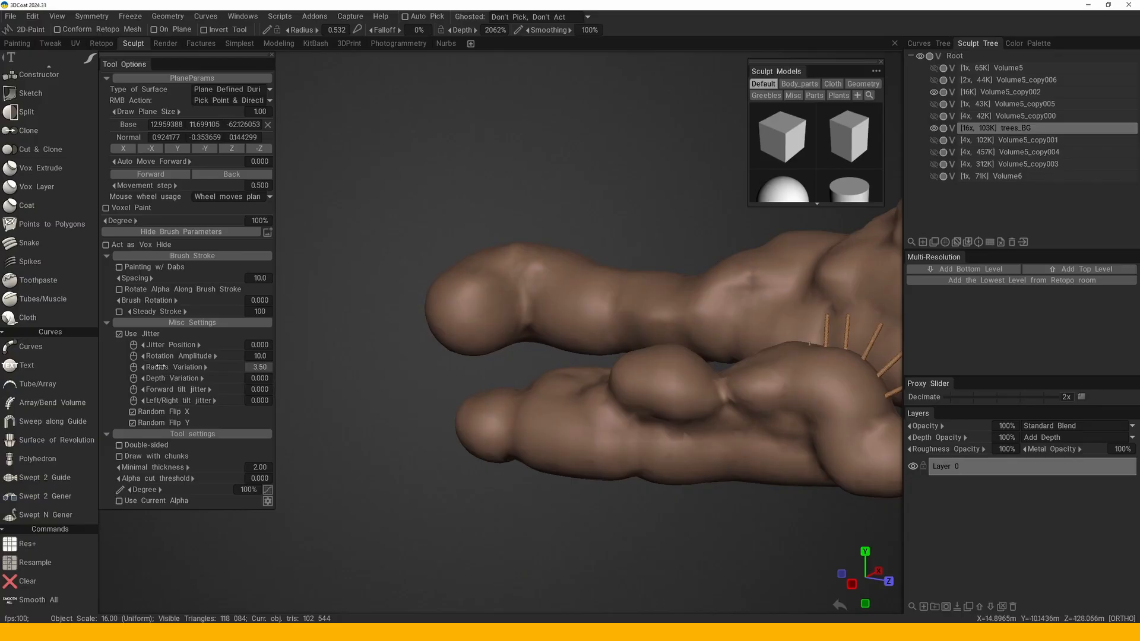
- Set Radius Variation to 100 and clear the trial trunks from trees_BG
{"action": "mouse_move", "coordinate": [292, 382]}
{"action": "left_mouse_down"}
{"action": "mouse_move", "coordinate": [506, 412]}
{"action": "mouse_move", "coordinate": [494, 341]}
{"action": "mouse_move", "coordinate": [529, 392]}
{"action": "mouse_move", "coordinate": [618, 428]}
{"action": "mouse_move", "coordinate": [576, 371]}
{"action": "mouse_move", "coordinate": [589, 352]}
{"action": "mouse_move", "coordinate": [739, 380]}
{"action": "left_mouse_up"}
{"action": "middle_click_drag", "start_coordinate": [739, 380], "coordinate": [661, 336]}
{"action": "key", "text": "x"}
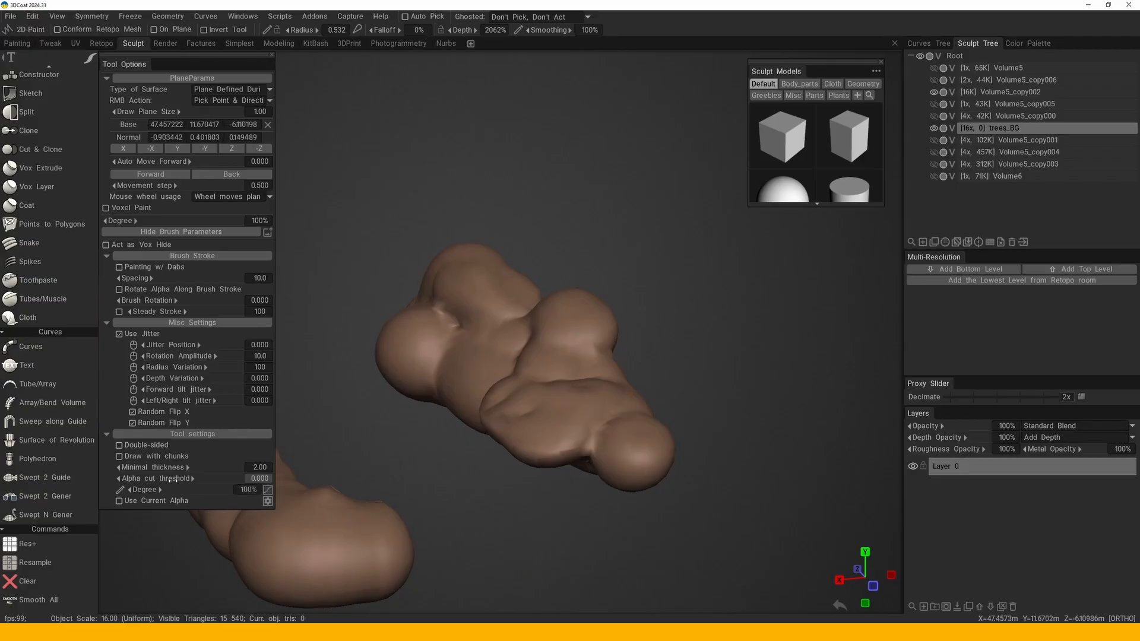
- Set the Alpha cut threshold to 0.005, try trunks of strongly varied thickness on the hills and clear trees_BG
{"action": "left_click_drag", "start_coordinate": [590, 326], "coordinate": [668, 336], "text": "alt"}
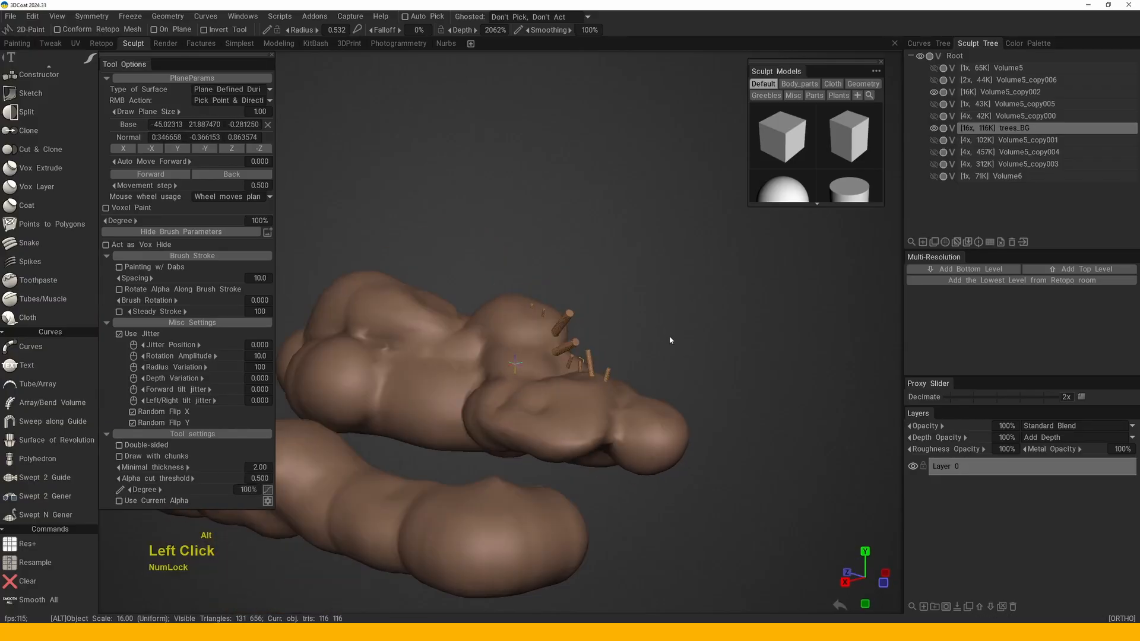
{"action": "middle_click_drag", "start_coordinate": [669, 336], "coordinate": [583, 300]}
{"action": "mouse_move", "coordinate": [583, 300]}
{"action": "right_mouse_down", "text": "alt"}
{"action": "mouse_move", "coordinate": [587, 351]}
{"action": "mouse_move", "coordinate": [359, 455]}
{"action": "right_mouse_up", "text": "alt"}
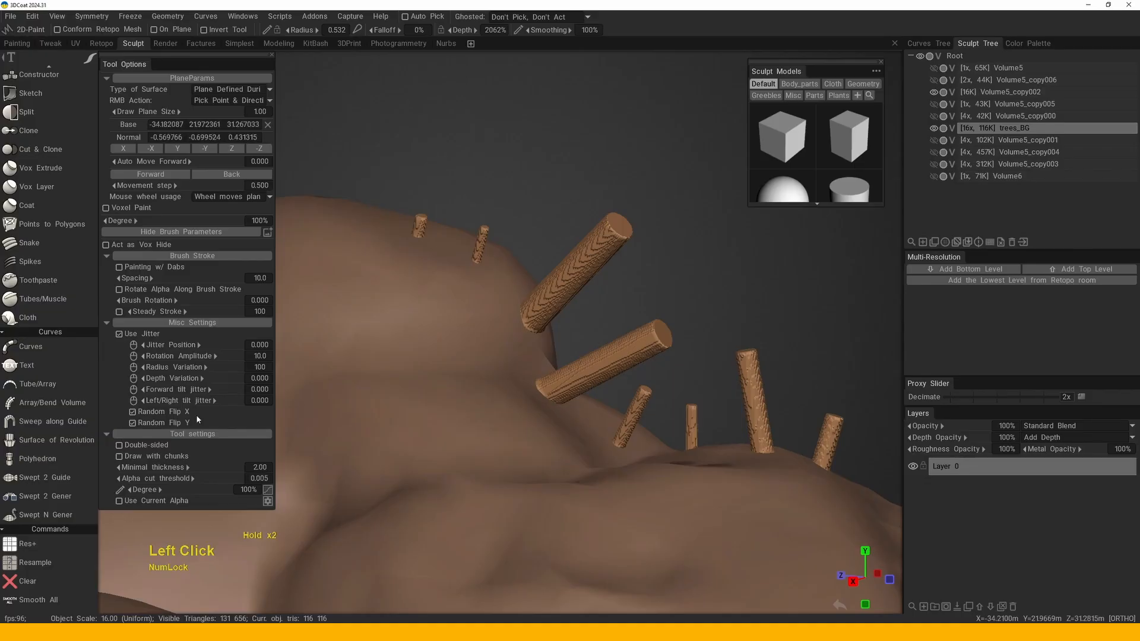
{"action": "left_click", "coordinate": [465, 316]}
{"action": "left_click", "coordinate": [493, 386]}
{"action": "mouse_move", "coordinate": [515, 387]}
{"action": "left_mouse_down", "text": "alt"}
{"action": "mouse_move", "coordinate": [532, 397]}
{"action": "mouse_move", "coordinate": [521, 374]}
{"action": "left_mouse_up", "text": "alt"}
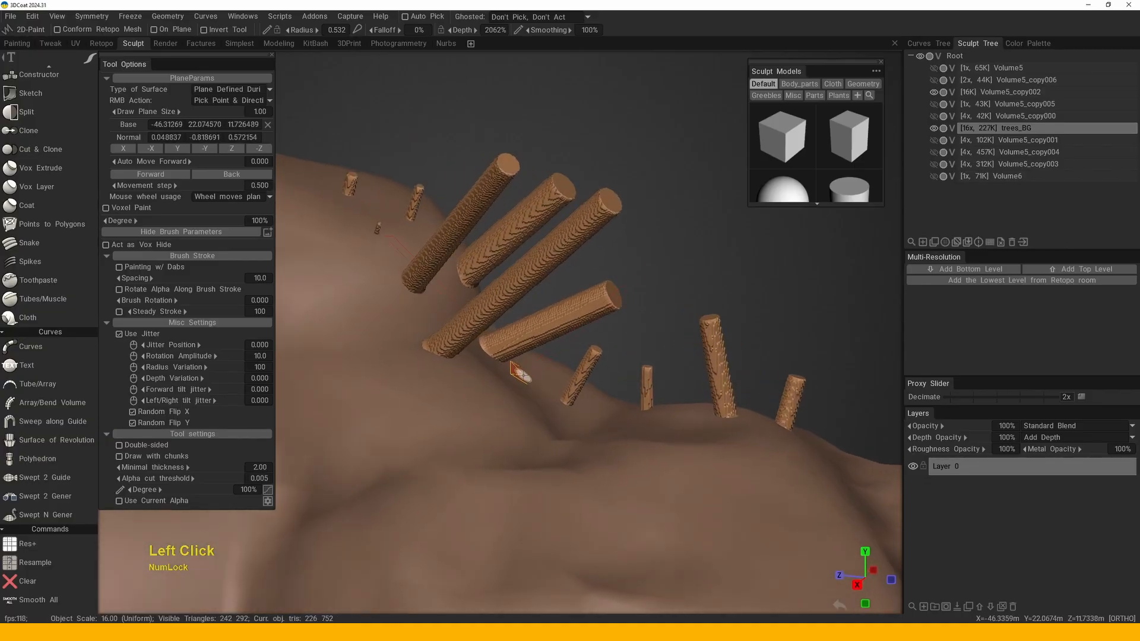
{"action": "key", "text": "x"}
- Set the brush's Radius Variation to 6.5
{"action": "middle_click_drag", "start_coordinate": [344, 411], "coordinate": [445, 349]}
{"action": "right_click", "coordinate": [445, 349]}
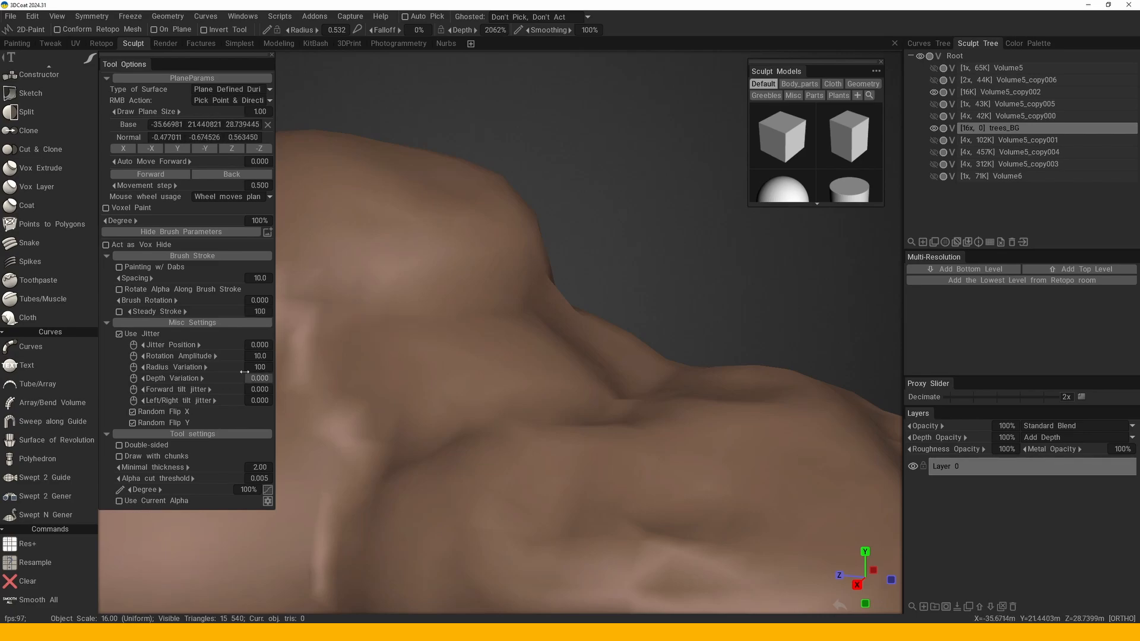
{"action": "mouse_move", "coordinate": [198, 367]}
{"action": "left_mouse_down"}
{"action": "mouse_move", "coordinate": [112, 357]}
{"action": "mouse_move", "coordinate": [176, 369]}
{"action": "left_mouse_up"}
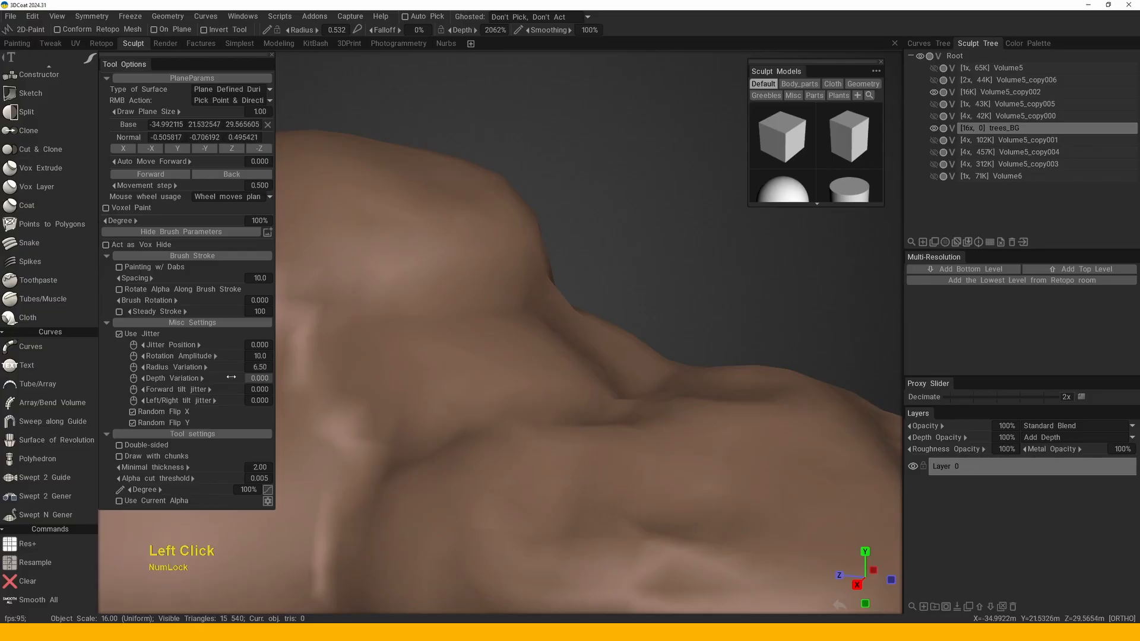
- Paint a row of trunks along the ridge of the long hills, from the raised lobe to the rounded far end
{"action": "middle_click_drag", "start_coordinate": [472, 321], "coordinate": [580, 331], "text": "alt"}
{"action": "right_click_drag", "start_coordinate": [580, 331], "coordinate": [507, 221], "text": "alt"}
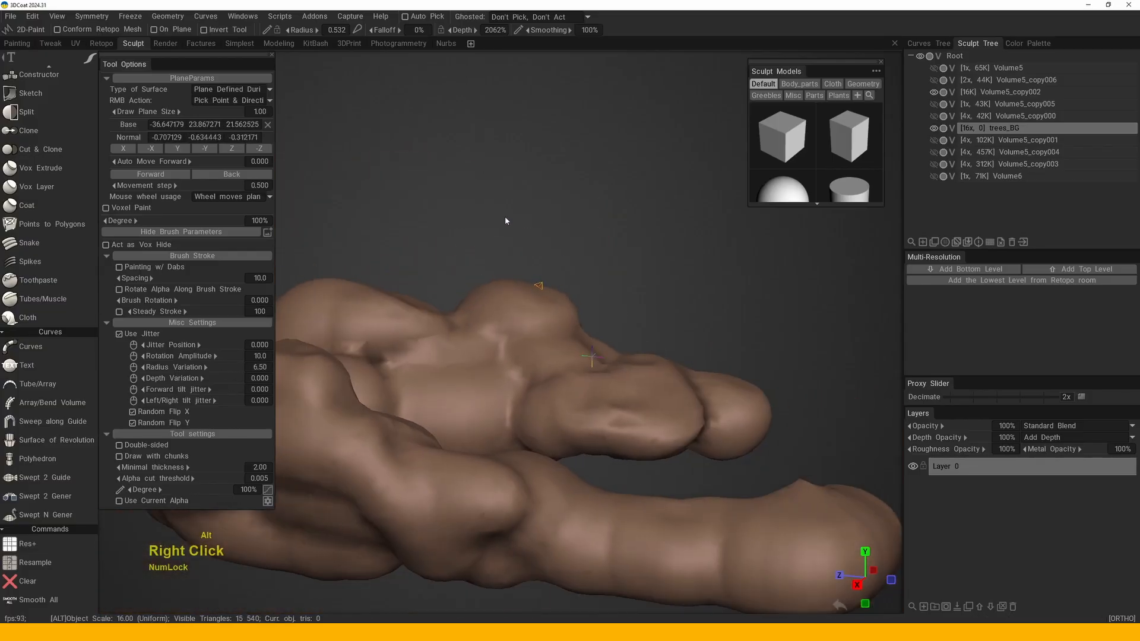
{"action": "mouse_move", "coordinate": [507, 222]}
{"action": "left_mouse_down", "text": "alt"}
{"action": "mouse_move", "coordinate": [517, 297]}
{"action": "mouse_move", "coordinate": [486, 333]}
{"action": "left_mouse_up", "text": "alt"}
{"action": "mouse_move", "coordinate": [487, 332]}
{"action": "right_mouse_down", "text": "alt"}
{"action": "mouse_move", "coordinate": [464, 302]}
{"action": "mouse_move", "coordinate": [492, 305]}
{"action": "right_mouse_up", "text": "alt"}
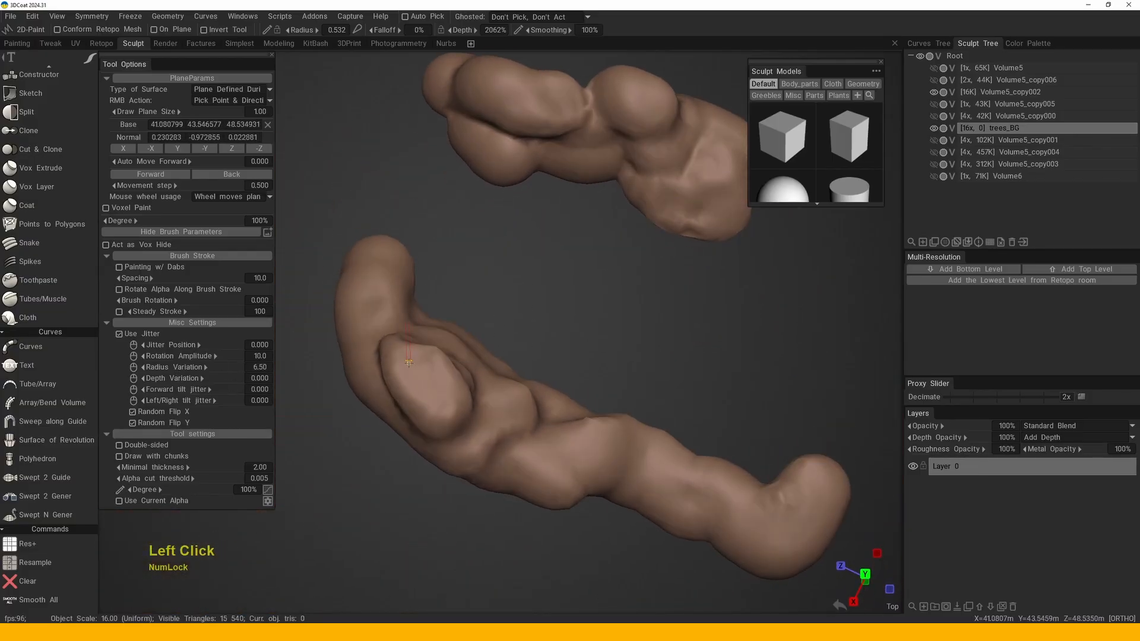
{"action": "left_click_drag", "start_coordinate": [446, 405], "coordinate": [477, 444], "text": "alt"}
{"action": "left_click_drag", "start_coordinate": [415, 367], "coordinate": [430, 383]}
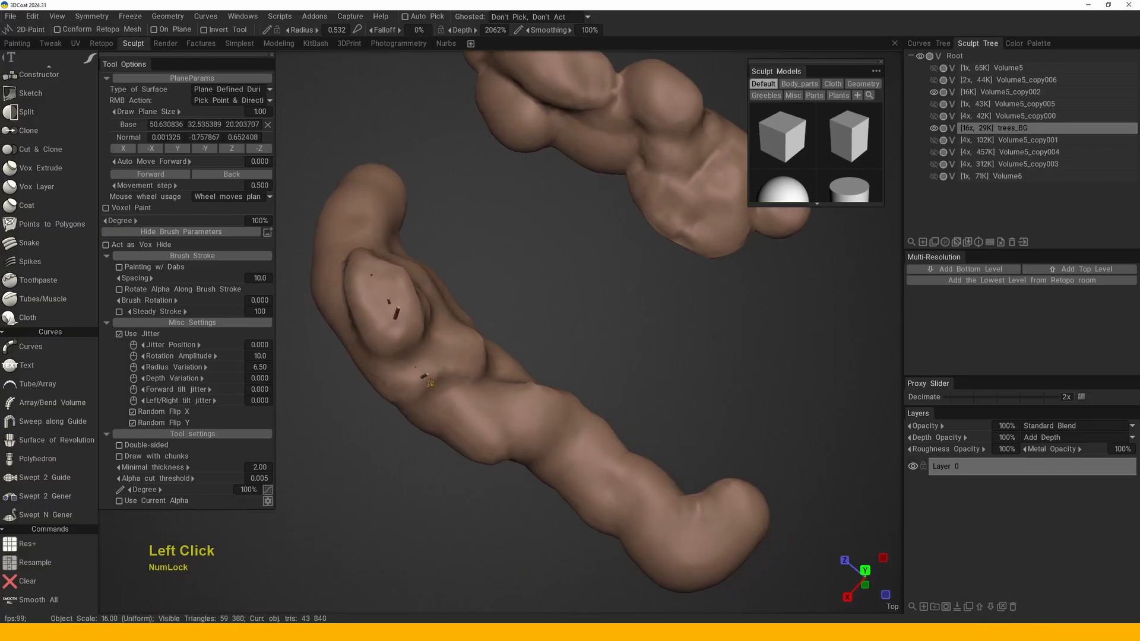
{"action": "left_click_drag", "start_coordinate": [491, 417], "coordinate": [473, 385], "text": "alt"}
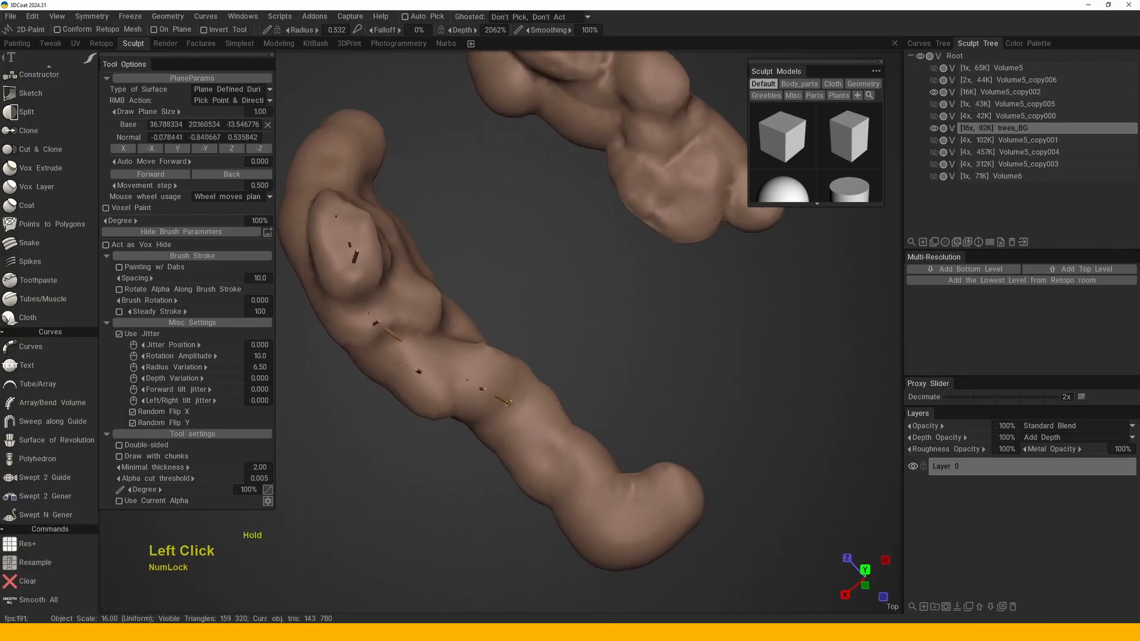
{"action": "left_click_drag", "start_coordinate": [539, 461], "coordinate": [547, 451], "text": "alt"}
{"action": "left_click_drag", "start_coordinate": [444, 402], "coordinate": [472, 459]}
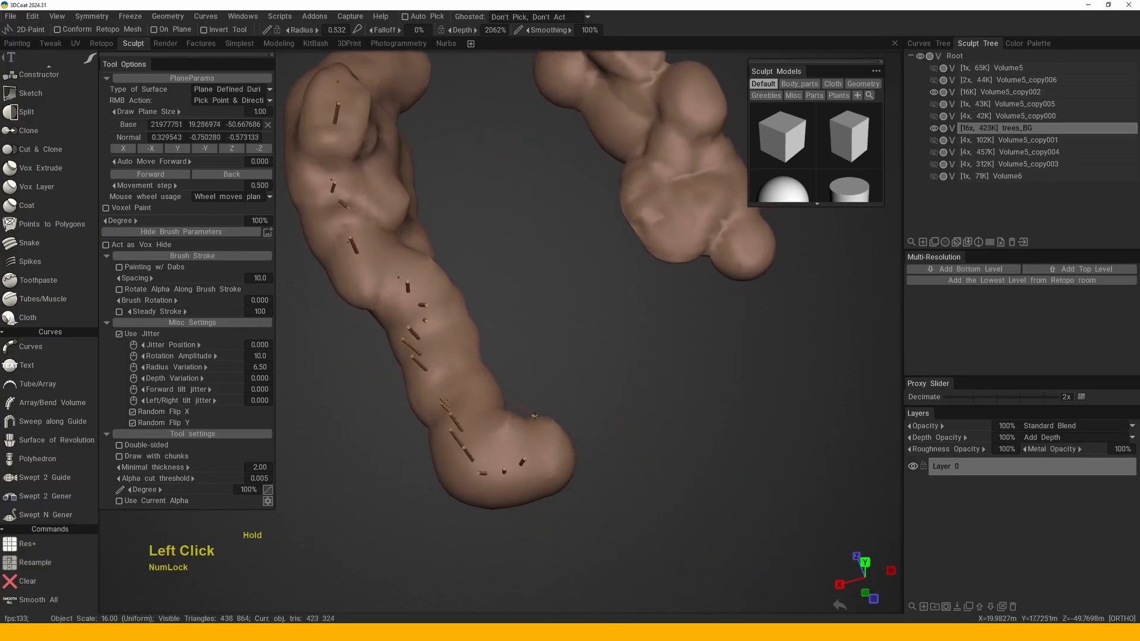
- Set the brush depth to 3513% and paint trunks across the lobes of the shorter hill range
{"action": "mouse_move", "coordinate": [522, 393]}
{"action": "middle_mouse_down", "text": "alt"}
{"action": "mouse_move", "coordinate": [527, 509]}
{"action": "mouse_move", "coordinate": [549, 584]}
{"action": "middle_mouse_up", "text": "alt"}
{"action": "middle_click_drag", "start_coordinate": [628, 254], "coordinate": [587, 300], "text": "alt"}
{"action": "left_click_drag", "start_coordinate": [581, 222], "coordinate": [590, 237]}
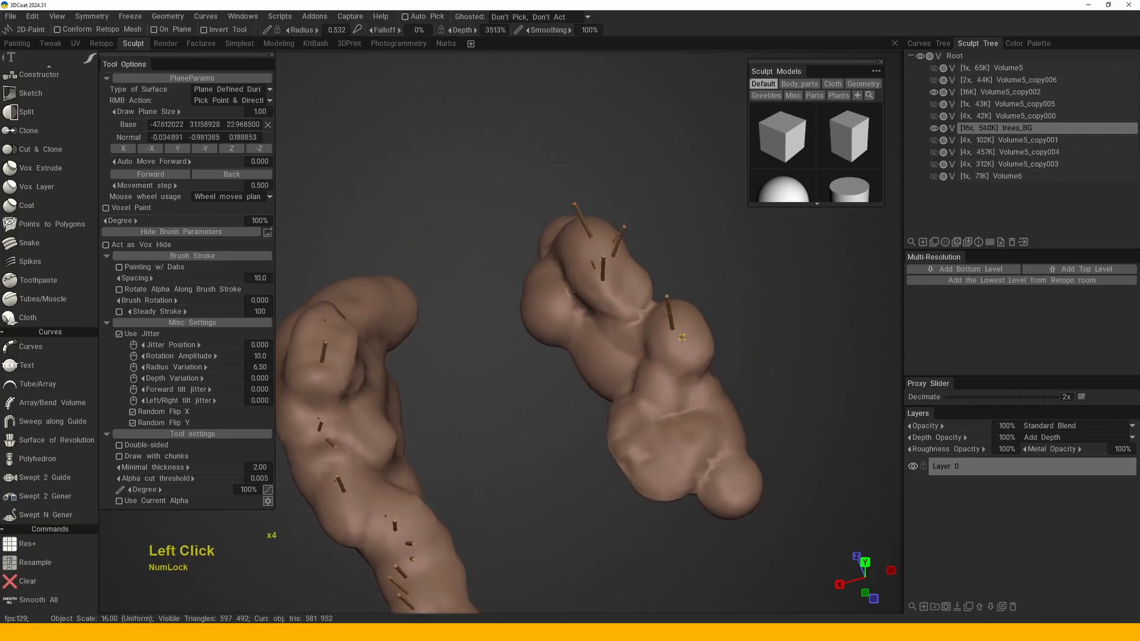
{"action": "middle_click_drag", "start_coordinate": [682, 338], "coordinate": [677, 350]}
{"action": "left_click_drag", "start_coordinate": [677, 350], "coordinate": [672, 362], "text": "alt"}
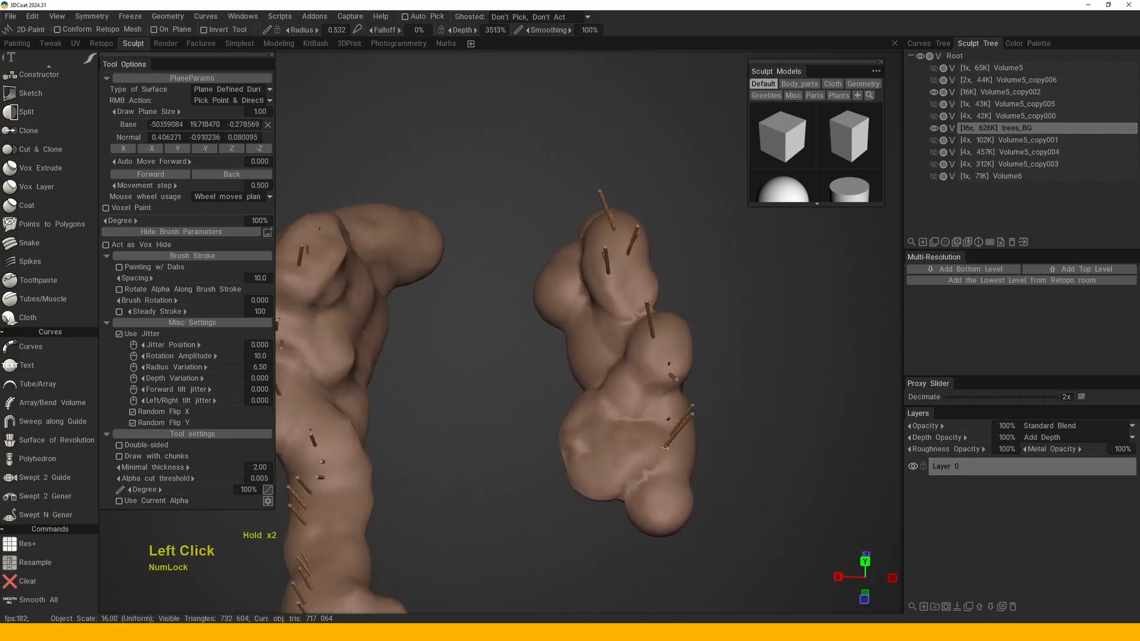
{"action": "mouse_move", "coordinate": [654, 490]}
{"action": "left_mouse_down", "text": "alt"}
{"action": "mouse_move", "coordinate": [534, 416]}
{"action": "mouse_move", "coordinate": [368, 409]}
{"action": "left_mouse_up", "text": "alt"}
- Add trunks on the two low lobes at the near end of the shorter hills
{"action": "middle_click_drag", "start_coordinate": [368, 410], "coordinate": [422, 373], "text": "alt"}
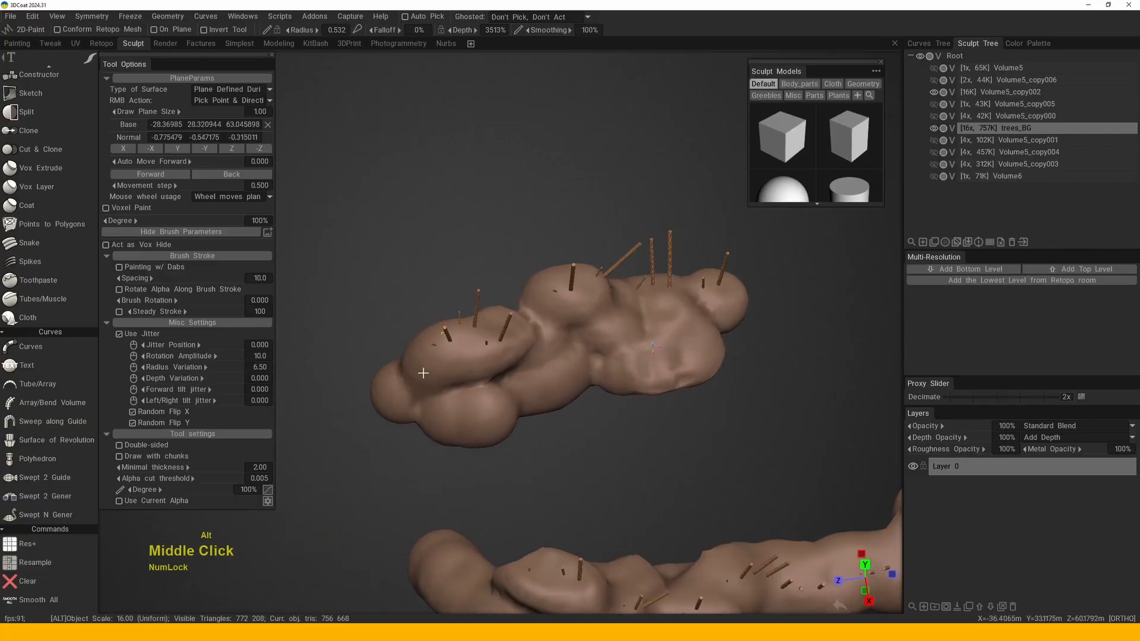
{"action": "mouse_move", "coordinate": [422, 363]}
{"action": "left_mouse_down", "text": "alt"}
{"action": "mouse_move", "coordinate": [505, 321]}
{"action": "mouse_move", "coordinate": [512, 362]}
{"action": "mouse_move", "coordinate": [486, 352]}
{"action": "left_mouse_up", "text": "alt"}
{"action": "left_click_drag", "start_coordinate": [434, 394], "coordinate": [451, 392]}
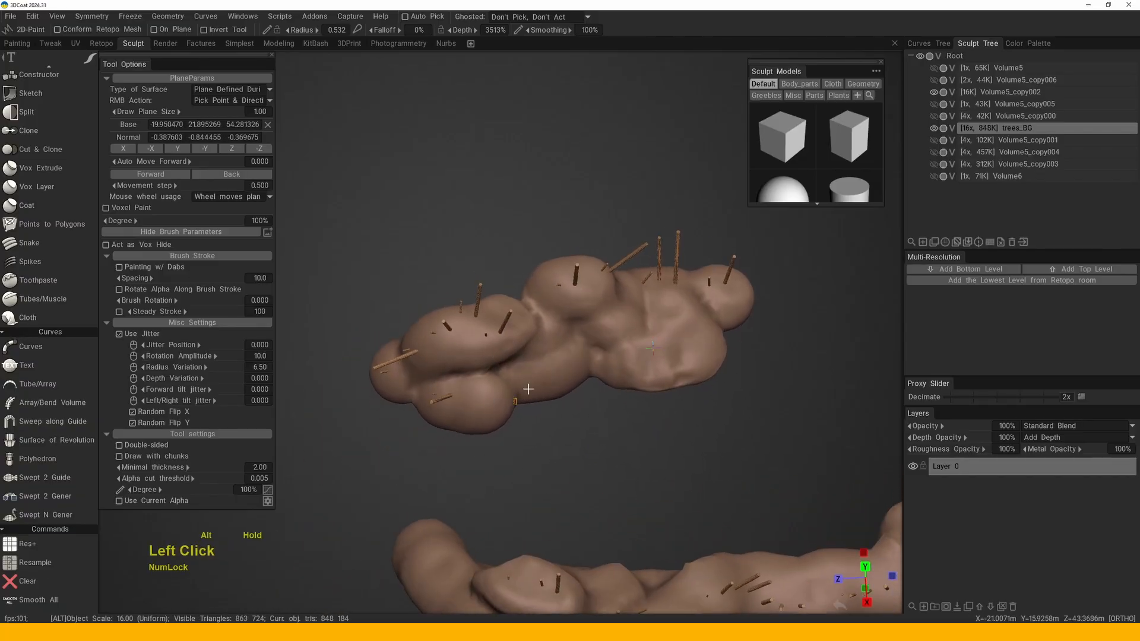
- Set the brush depth to 4812% and paint taller trunks on the bulky end of the long hills
{"action": "mouse_move", "coordinate": [523, 390]}
{"action": "left_mouse_down", "text": "alt"}
{"action": "mouse_move", "coordinate": [532, 386]}
{"action": "mouse_move", "coordinate": [502, 394]}
{"action": "mouse_move", "coordinate": [573, 400]}
{"action": "left_mouse_up", "text": "alt"}
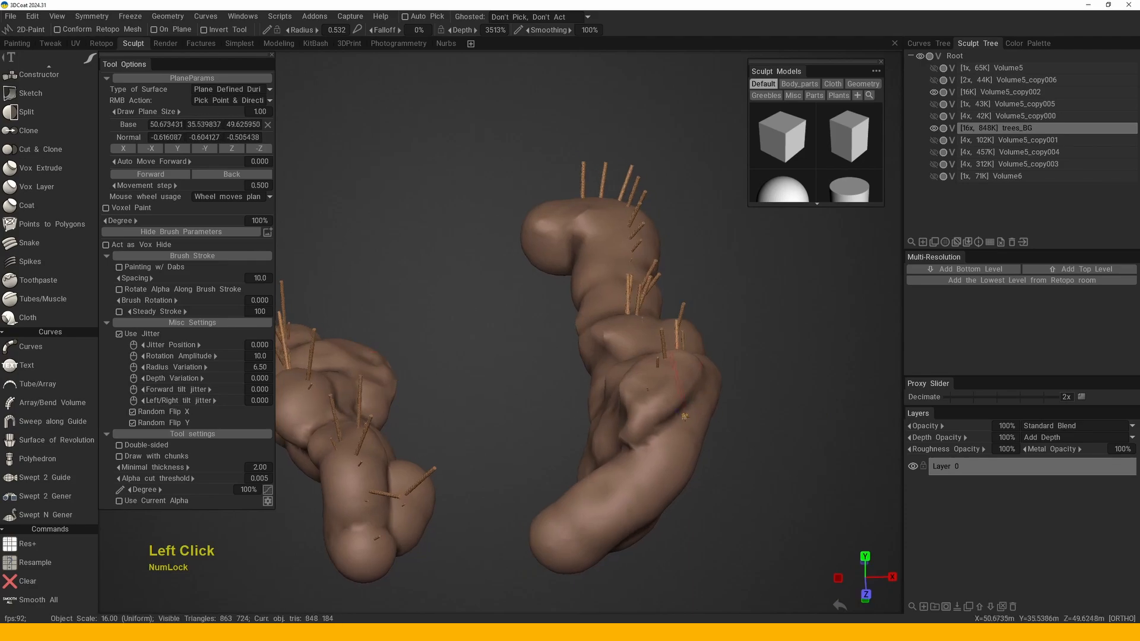
{"action": "left_click_drag", "start_coordinate": [707, 418], "coordinate": [637, 459]}
{"action": "mouse_move", "coordinate": [665, 380]}
{"action": "left_mouse_down", "text": "alt"}
{"action": "mouse_move", "coordinate": [594, 333]}
{"action": "mouse_move", "coordinate": [534, 326]}
{"action": "left_mouse_up", "text": "alt"}
{"action": "middle_click_drag", "start_coordinate": [535, 325], "coordinate": [566, 322], "text": "alt"}
{"action": "right_click_drag", "start_coordinate": [566, 322], "coordinate": [549, 332], "text": "alt"}
{"action": "left_click_drag", "start_coordinate": [549, 332], "coordinate": [517, 335], "text": "alt"}
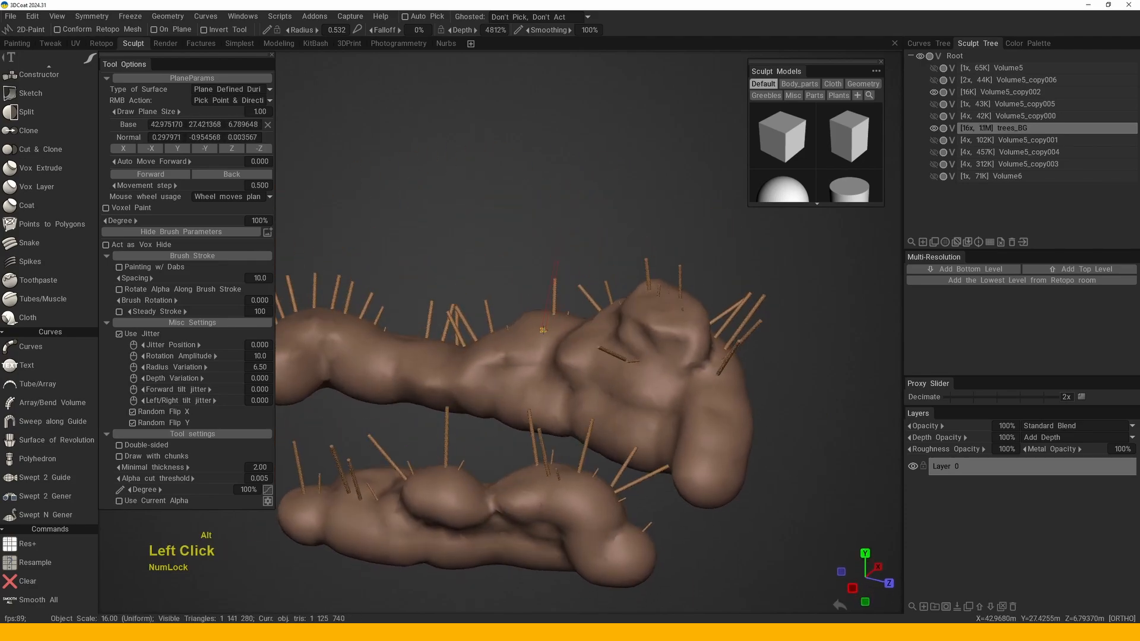
- Paint more tall trunks around the rounded far end of the long hills and over the shorter hills
{"action": "middle_click_drag", "start_coordinate": [517, 336], "coordinate": [493, 338], "text": "alt"}
{"action": "left_click_drag", "start_coordinate": [493, 338], "coordinate": [473, 340]}
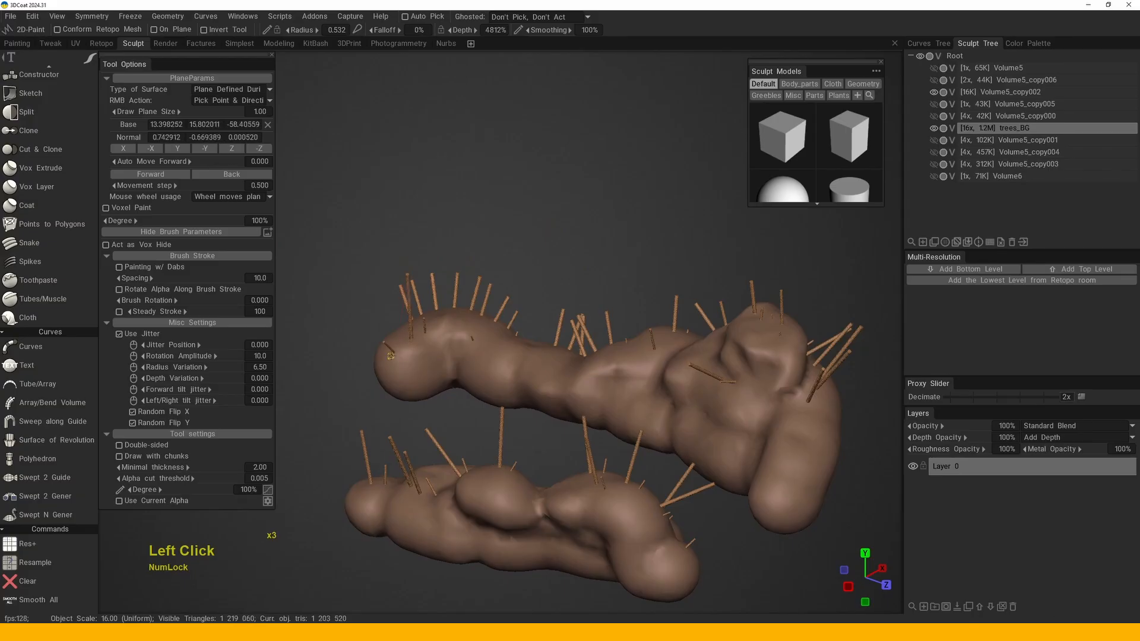
{"action": "left_click_drag", "start_coordinate": [390, 355], "coordinate": [506, 333]}
{"action": "middle_click_drag", "start_coordinate": [506, 333], "coordinate": [640, 330]}
{"action": "left_click_drag", "start_coordinate": [640, 330], "coordinate": [684, 361]}
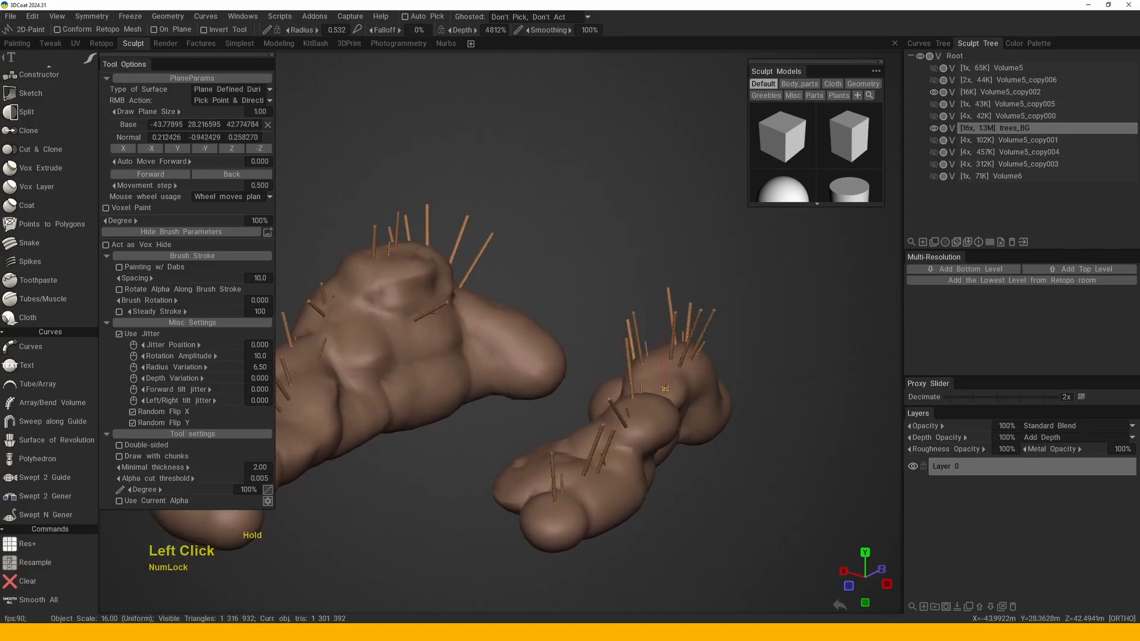
{"action": "left_click_drag", "start_coordinate": [614, 484], "coordinate": [564, 452]}
- Show all the hidden volumes again and frame the rocky cliff above the water
{"action": "right_click_drag", "start_coordinate": [564, 451], "coordinate": [491, 414], "text": "alt"}
{"action": "middle_click_drag", "start_coordinate": [490, 410], "coordinate": [457, 377], "text": "alt"}
{"action": "mouse_move", "coordinate": [458, 376]}
{"action": "left_mouse_down", "text": "alt"}
{"action": "mouse_move", "coordinate": [444, 389]}
{"action": "mouse_move", "coordinate": [621, 388]}
{"action": "mouse_move", "coordinate": [593, 380]}
{"action": "left_mouse_up", "text": "alt"}
{"action": "middle_click_drag", "start_coordinate": [594, 380], "coordinate": [623, 362], "text": "alt"}
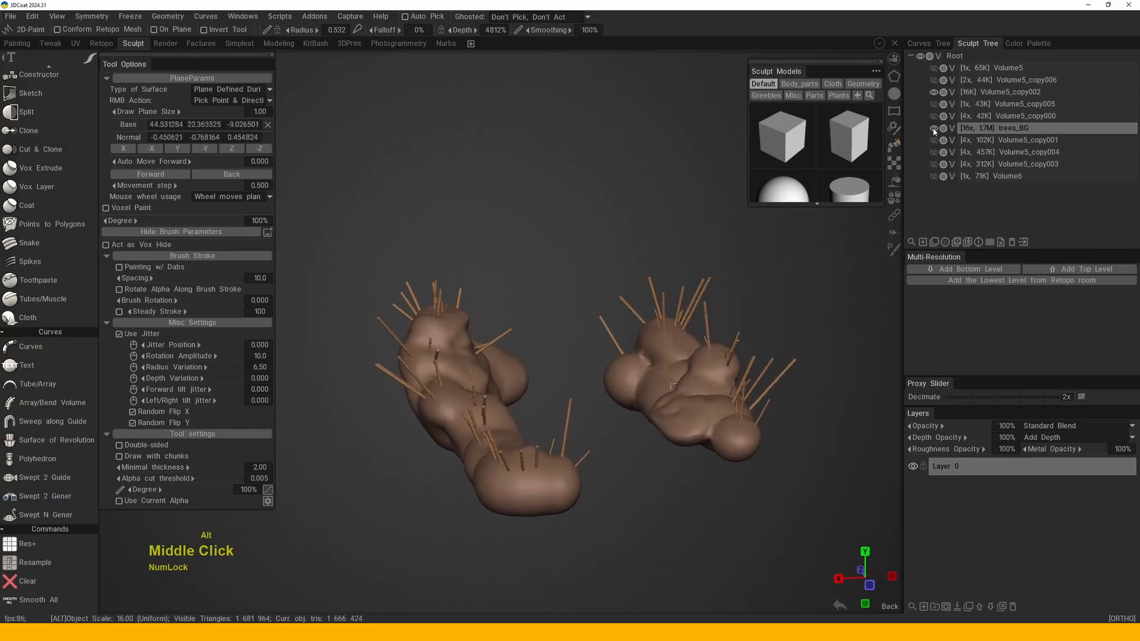
{"action": "left_click", "coordinate": [934, 104], "text": "alt"}
{"action": "right_click_drag", "start_coordinate": [585, 333], "coordinate": [573, 324], "text": "alt"}
{"action": "left_click_drag", "start_coordinate": [573, 324], "coordinate": [514, 328], "text": "alt"}
{"action": "right_click_drag", "start_coordinate": [514, 329], "coordinate": [522, 345], "text": "alt"}
{"action": "middle_click_drag", "start_coordinate": [523, 345], "coordinate": [321, 376], "text": "alt"}
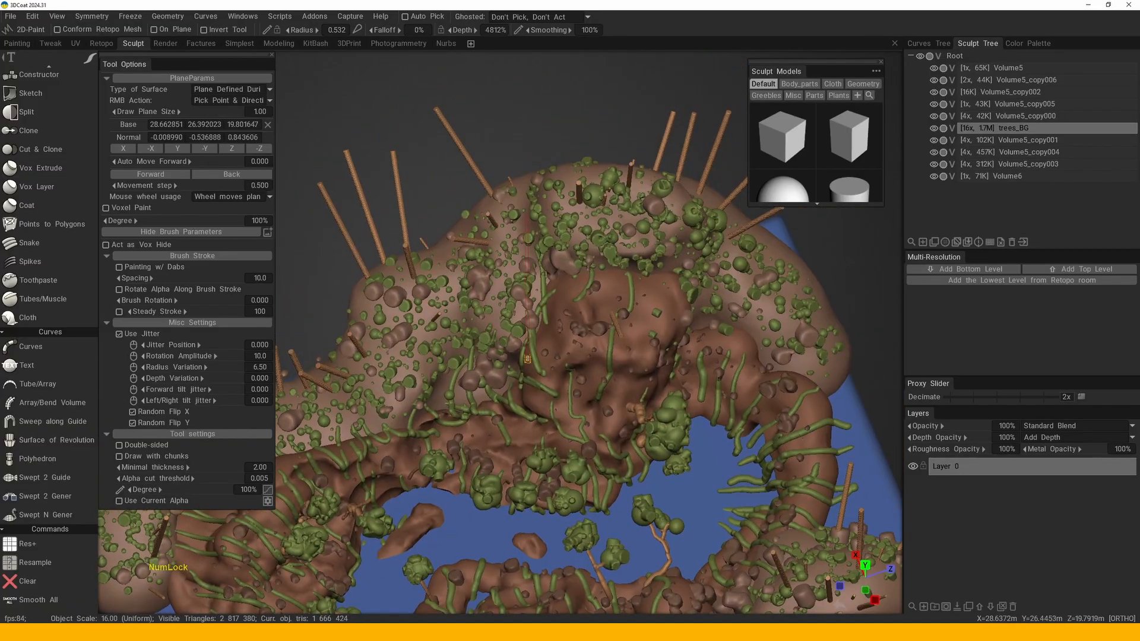
- Try painting trunks on the brown cliff above the water and undo them
{"action": "left_click", "coordinate": [544, 358]}
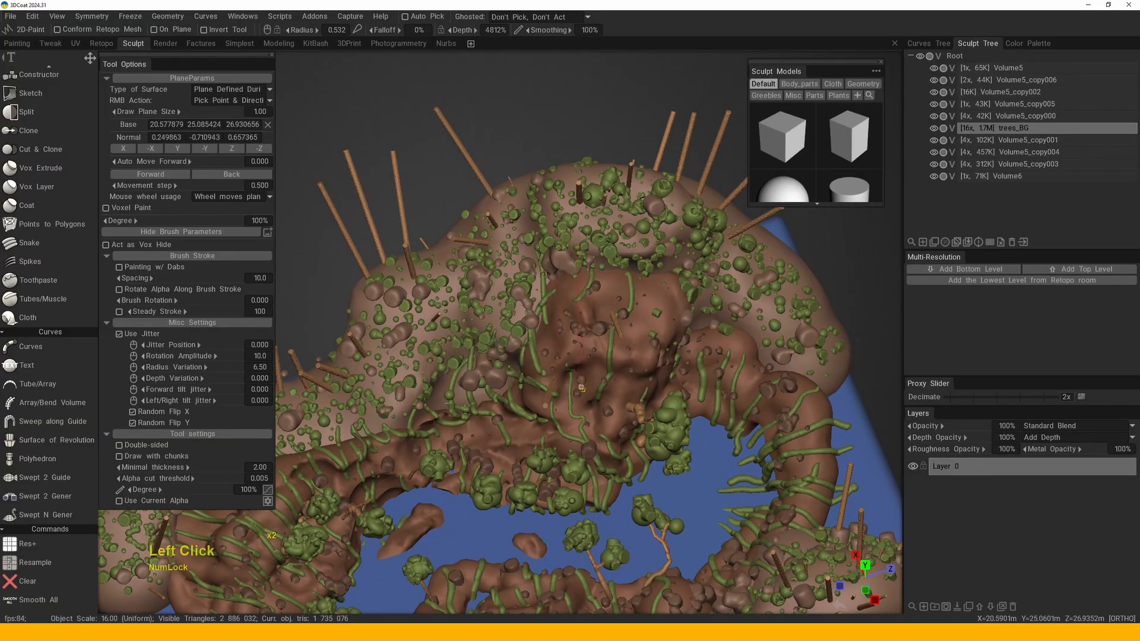
{"action": "left_click_drag", "start_coordinate": [543, 358], "coordinate": [569, 397], "text": "alt"}
{"action": "key", "text": "ctrl+z"}
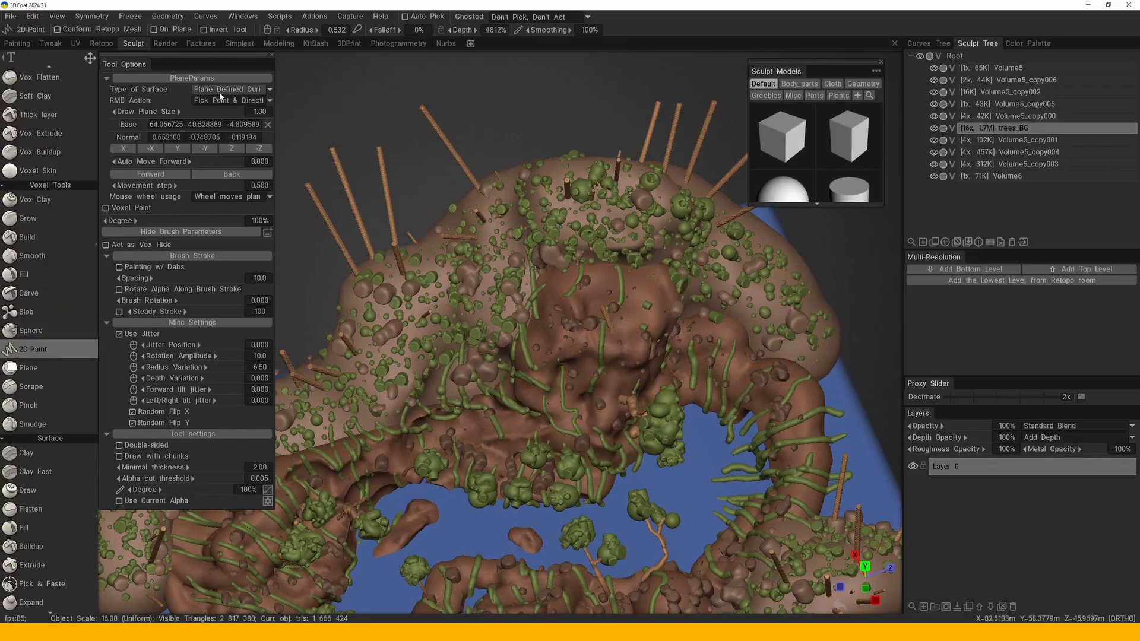
- Set the surface type to Plane Defined by RMB, pick a plane on the brown cliff and place a trunk there
{"action": "left_click", "coordinate": [258, 90]}
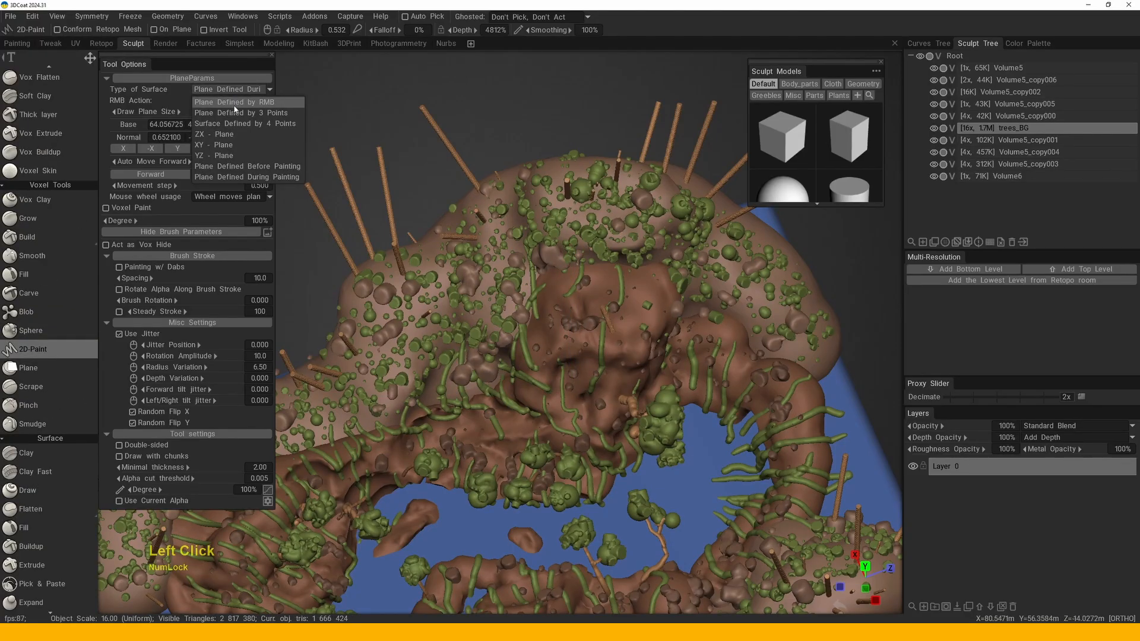
{"action": "left_click", "coordinate": [235, 103]}
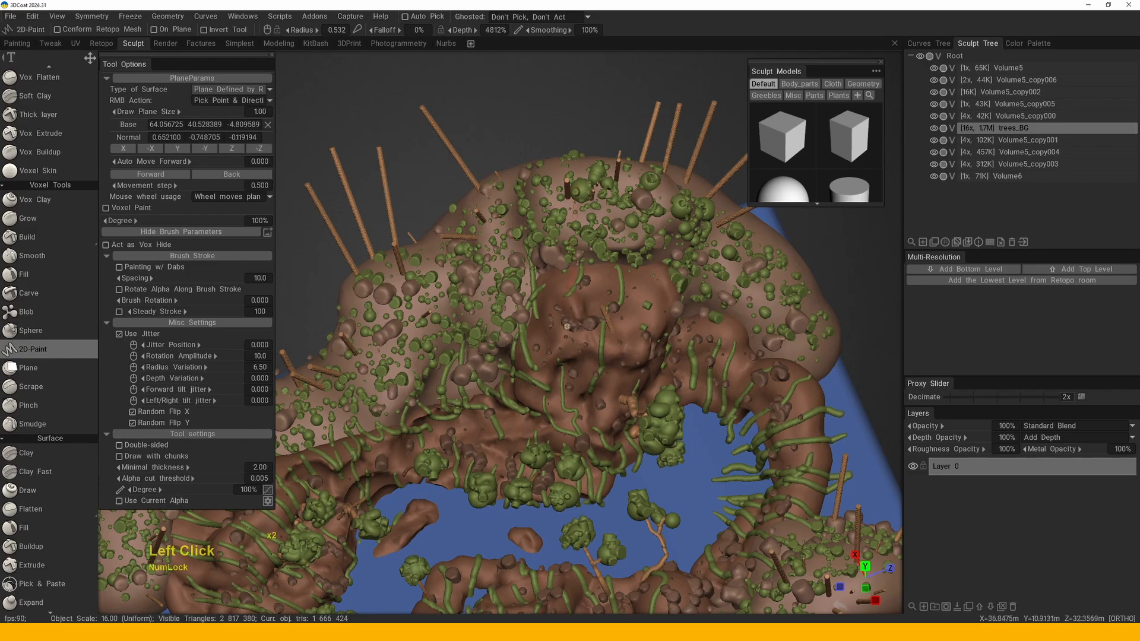
{"action": "left_click", "coordinate": [559, 357]}
{"action": "right_click", "coordinate": [561, 346]}
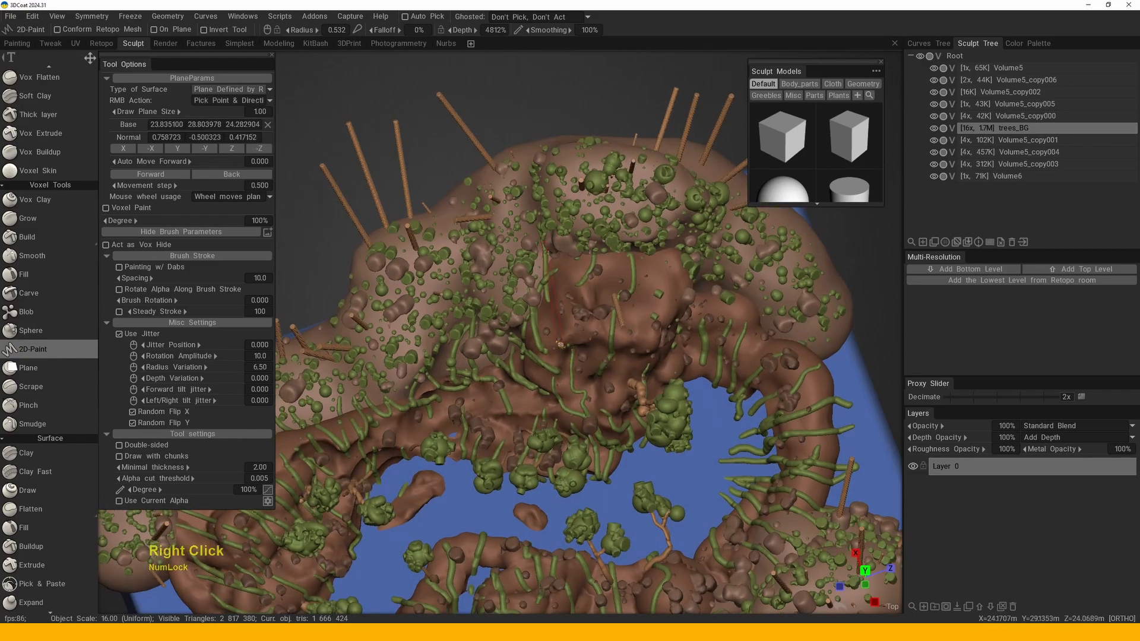
{"action": "left_click", "coordinate": [562, 346]}
{"action": "mouse_move", "coordinate": [575, 333]}
{"action": "left_mouse_down", "text": "alt"}
{"action": "mouse_move", "coordinate": [626, 281]}
{"action": "mouse_move", "coordinate": [579, 312]}
{"action": "left_mouse_up", "text": "alt"}
- Set the RMB action to Pick Point & Forward Direction, undo the last trunk and pick a new plane on the cliff
{"action": "left_click", "coordinate": [234, 100]}
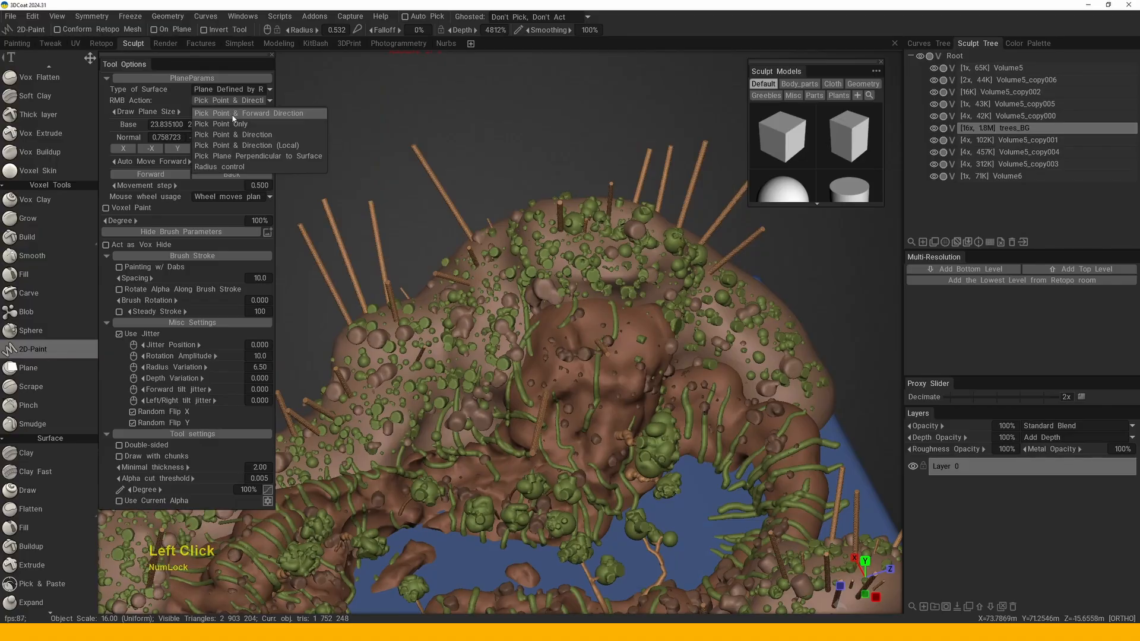
{"action": "left_click", "coordinate": [234, 114]}
{"action": "right_click", "coordinate": [552, 355]}
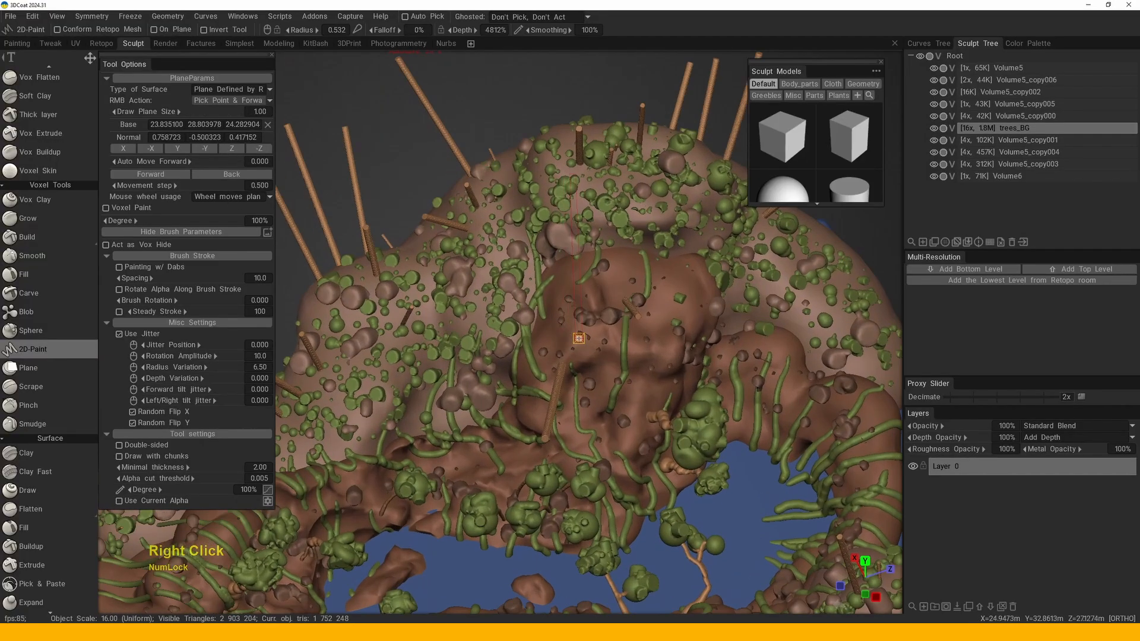
{"action": "key", "text": "z"}
{"action": "right_click", "coordinate": [568, 367]}
{"action": "left_click", "coordinate": [564, 350]}
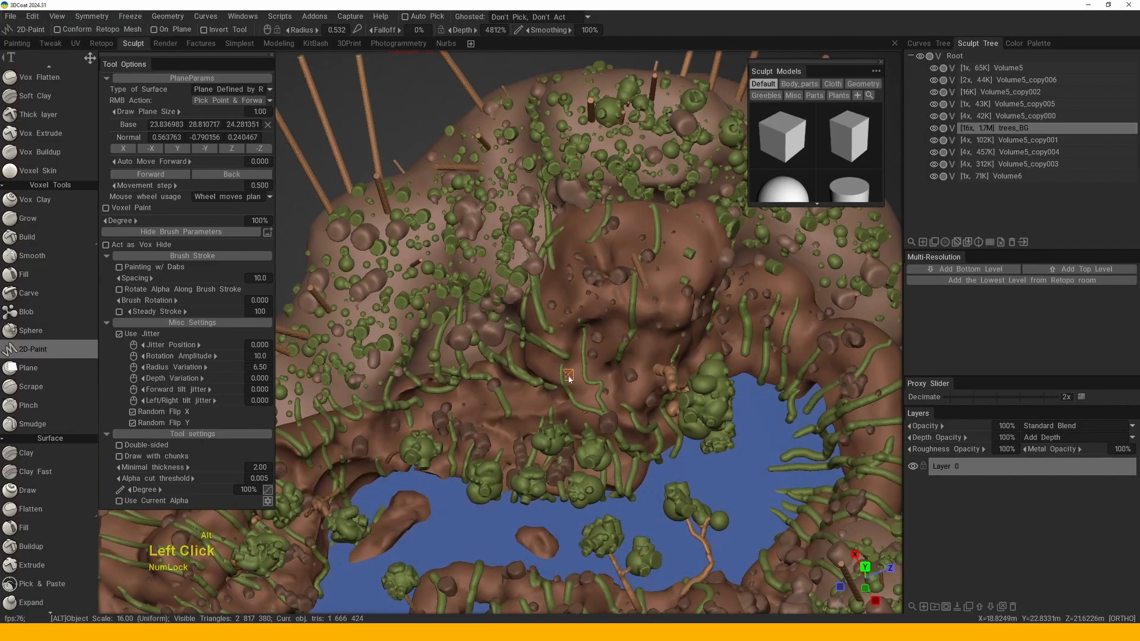
- Pick another plane point higher on the brown cliff and place a trunk there
{"action": "middle_click", "coordinate": [560, 327]}
{"action": "right_click", "coordinate": [560, 327]}
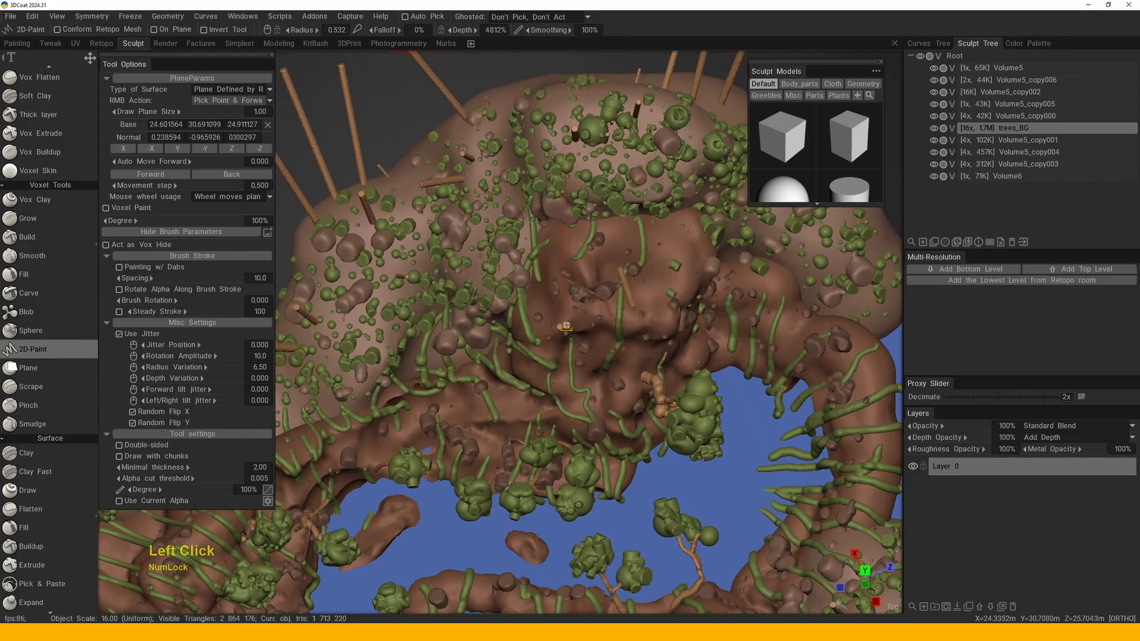
{"action": "middle_click", "coordinate": [594, 325]}
{"action": "left_click", "coordinate": [559, 333]}
{"action": "middle_click", "coordinate": [521, 343]}
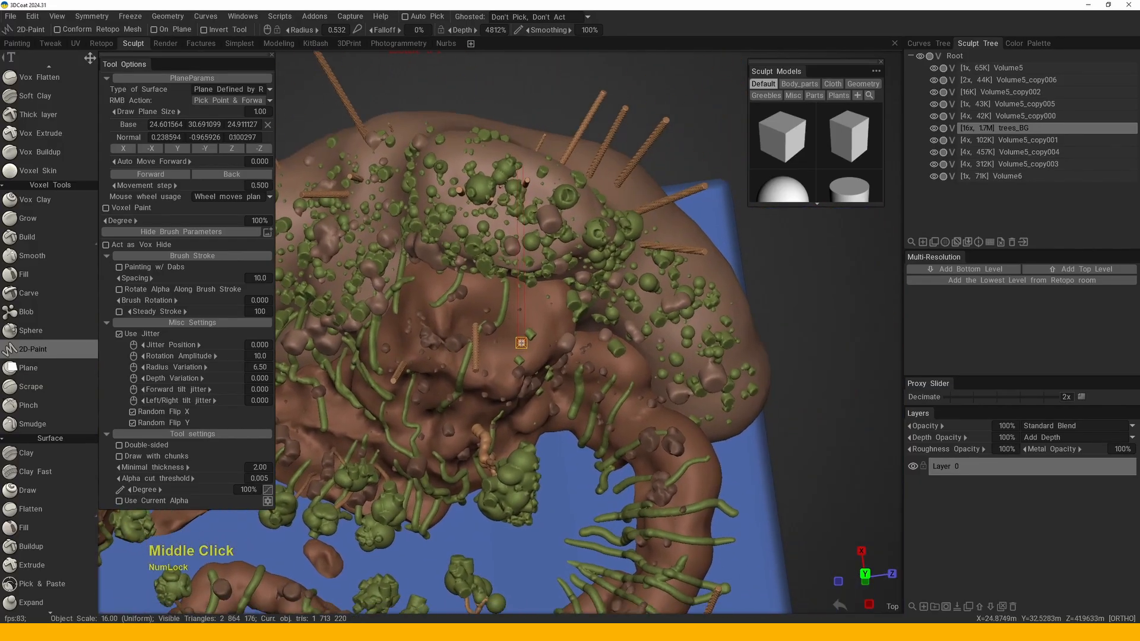
- Pick new plane points along the brown cliff and the neighbouring hillside and place more trunks there
{"action": "left_click_drag", "start_coordinate": [536, 396], "coordinate": [561, 303], "text": "alt"}
{"action": "middle_click_drag", "start_coordinate": [561, 302], "coordinate": [567, 298], "text": "alt"}
{"action": "left_click_drag", "start_coordinate": [567, 299], "coordinate": [593, 286], "text": "alt"}
{"action": "middle_click_drag", "start_coordinate": [594, 287], "coordinate": [570, 303], "text": "alt"}
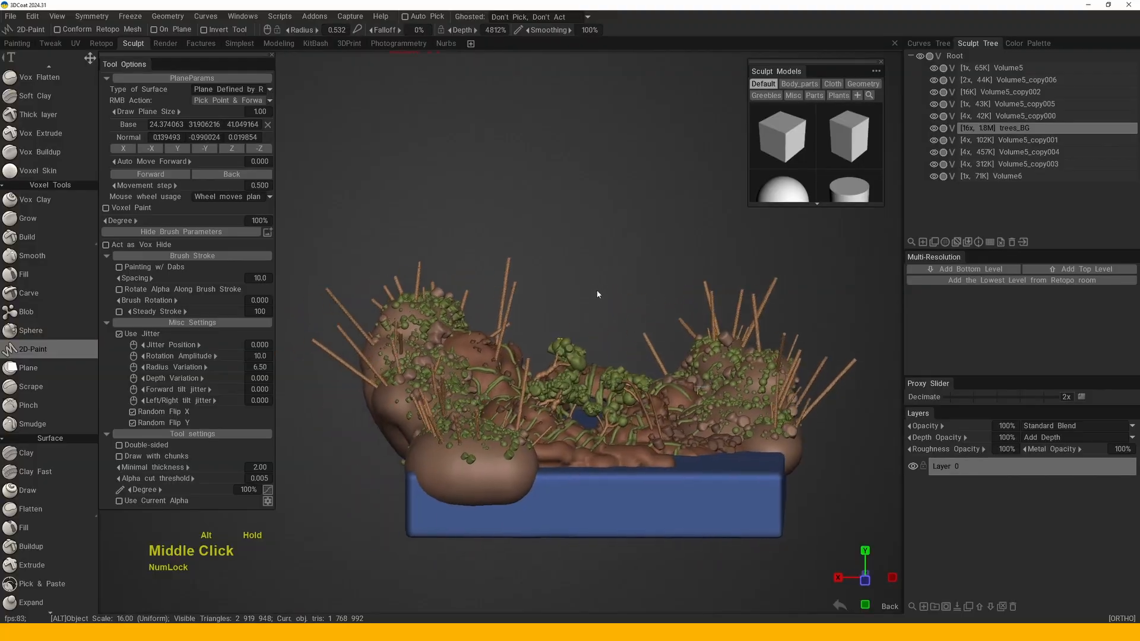
{"action": "left_click_drag", "start_coordinate": [570, 303], "coordinate": [534, 321], "text": "alt"}
{"action": "middle_click_drag", "start_coordinate": [534, 321], "coordinate": [509, 333], "text": "alt"}
{"action": "left_click_drag", "start_coordinate": [509, 334], "coordinate": [518, 408], "text": "alt"}
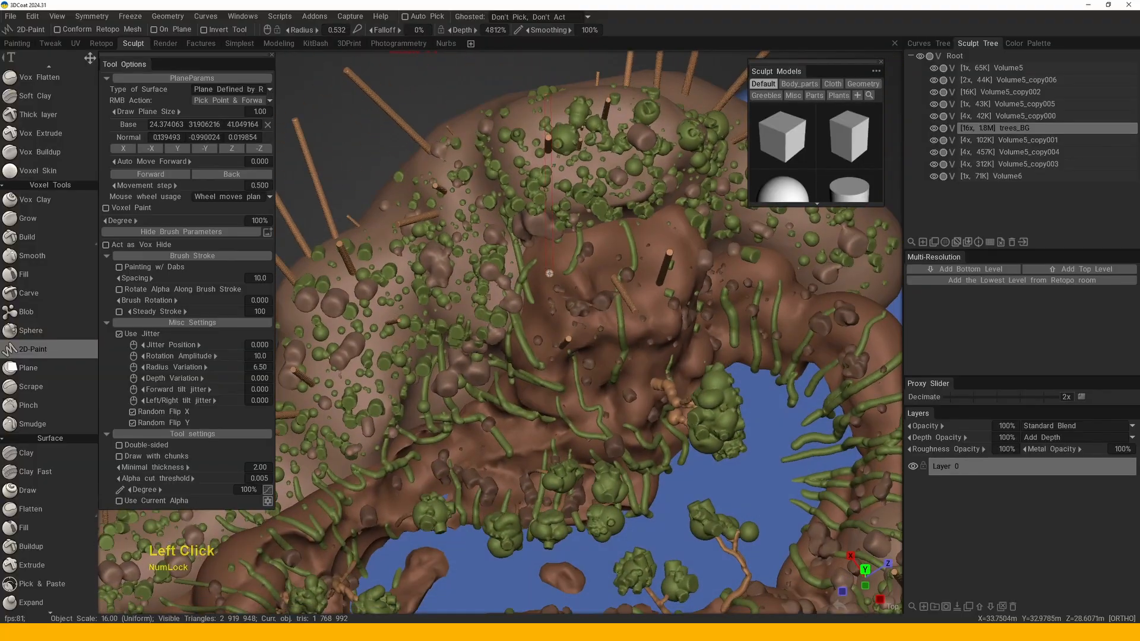
{"action": "middle_click_drag", "start_coordinate": [622, 239], "coordinate": [619, 236], "text": "alt"}
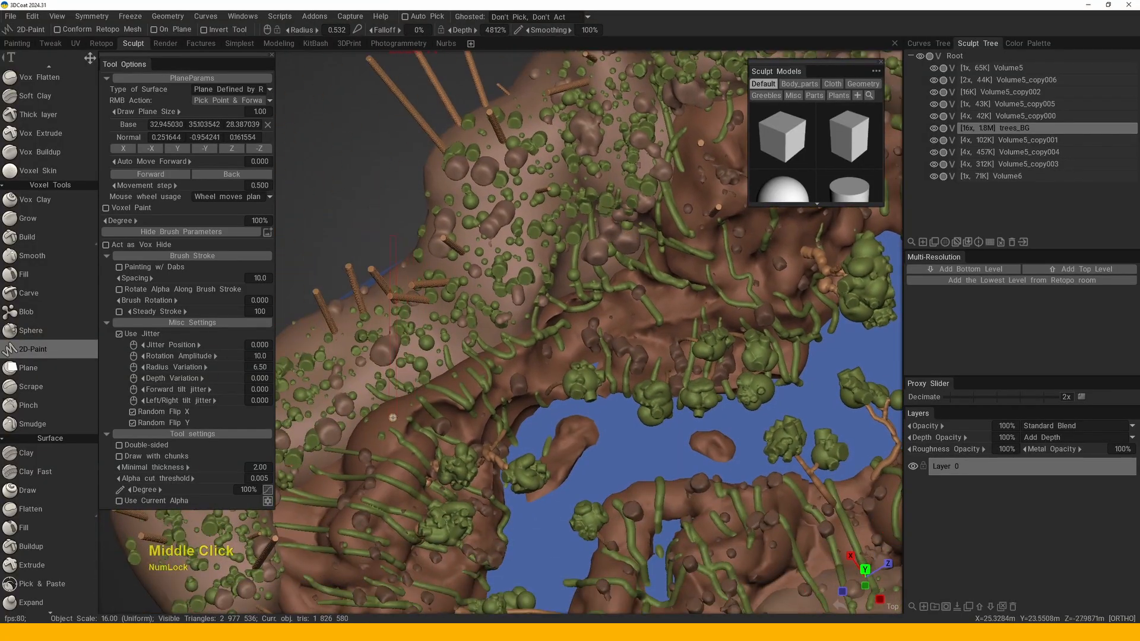
{"action": "left_click_drag", "start_coordinate": [447, 378], "coordinate": [556, 418]}
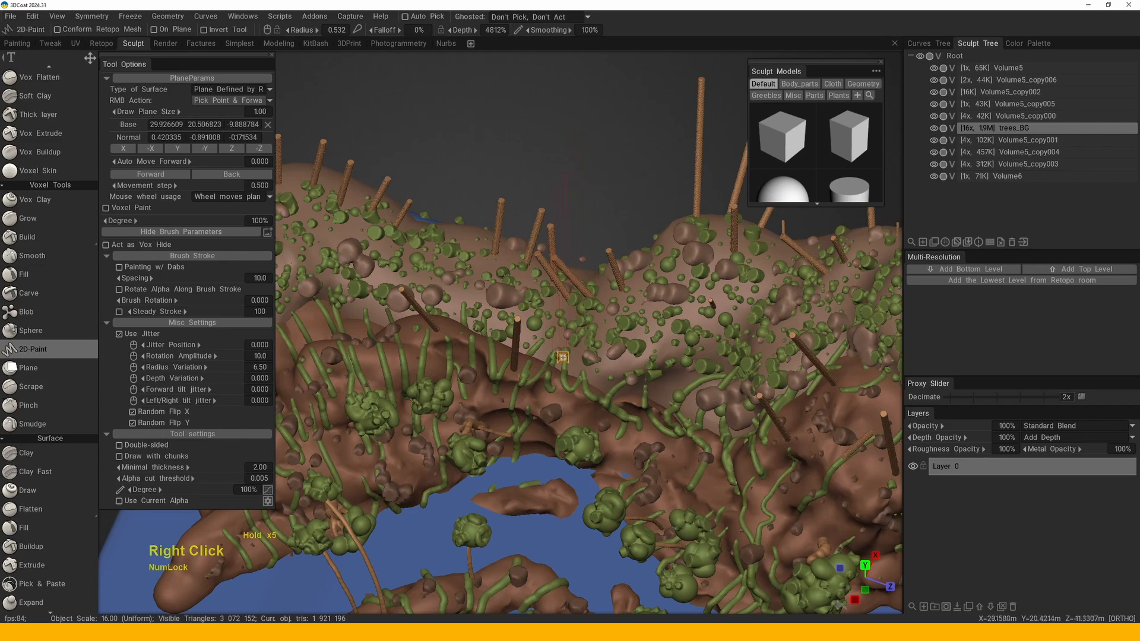
- Set the surface type to Plane Defined Before Painting and adjust the brush to radius 1.31 and depth about 2232%
{"action": "left_click", "coordinate": [230, 93]}
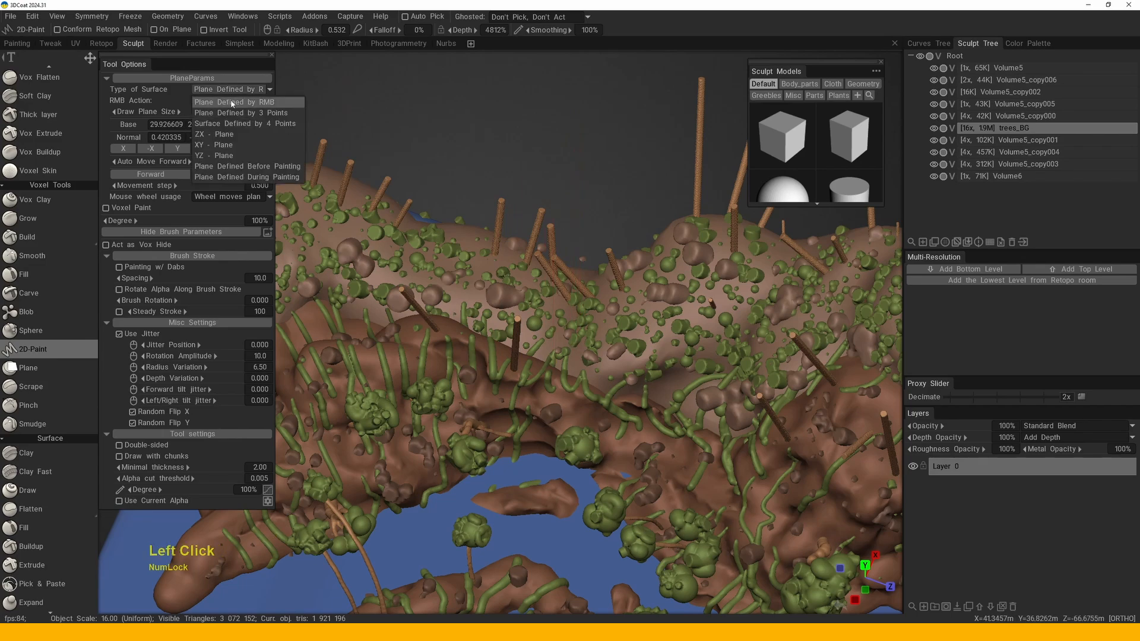
{"action": "left_click", "coordinate": [249, 168]}
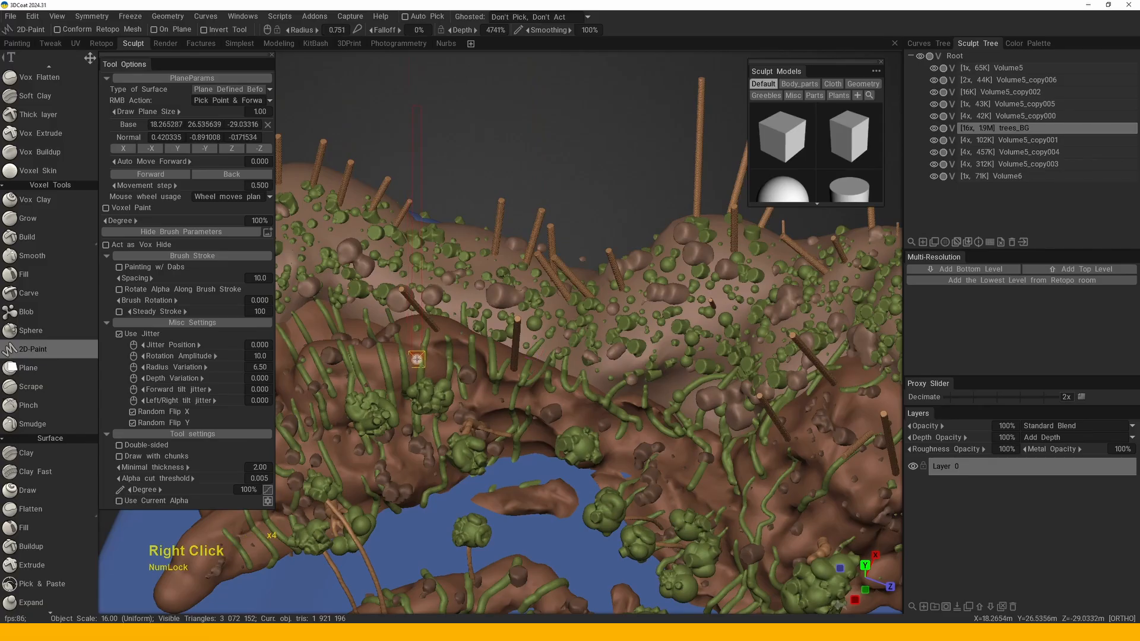
{"action": "mouse_move", "coordinate": [417, 359]}
{"action": "right_mouse_down"}
{"action": "mouse_move", "coordinate": [426, 333]}
{"action": "mouse_move", "coordinate": [407, 440]}
{"action": "right_mouse_up"}
{"action": "right_click", "coordinate": [423, 329]}
{"action": "right_click", "coordinate": [408, 384]}
{"action": "right_click", "coordinate": [407, 339]}
{"action": "right_click_drag", "start_coordinate": [417, 295], "coordinate": [407, 438]}
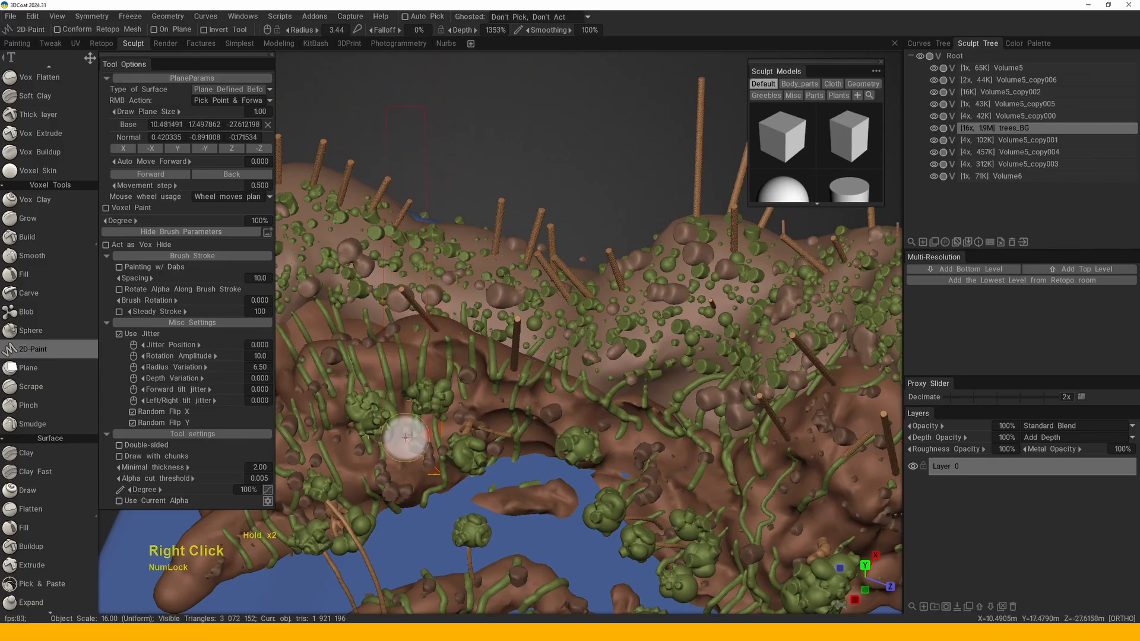
{"action": "right_click", "coordinate": [415, 309]}
{"action": "right_click_drag", "start_coordinate": [419, 316], "coordinate": [398, 327]}
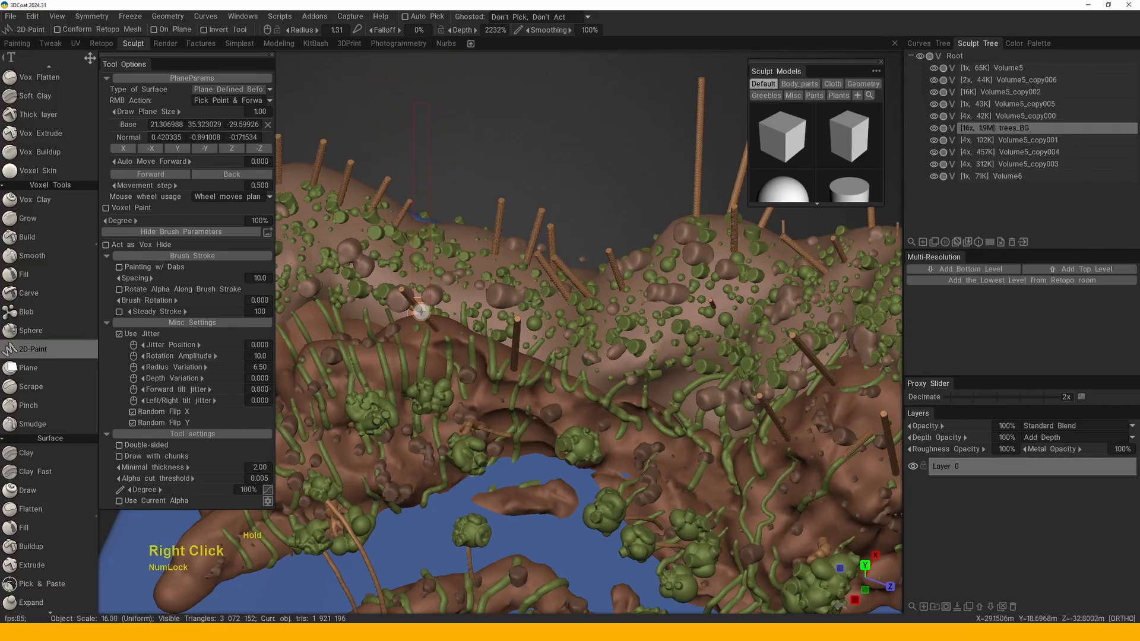
- Reduce the brush radius to 0.751 and place a trunk on the brown cliff above the water
{"action": "left_click", "coordinate": [222, 90]}
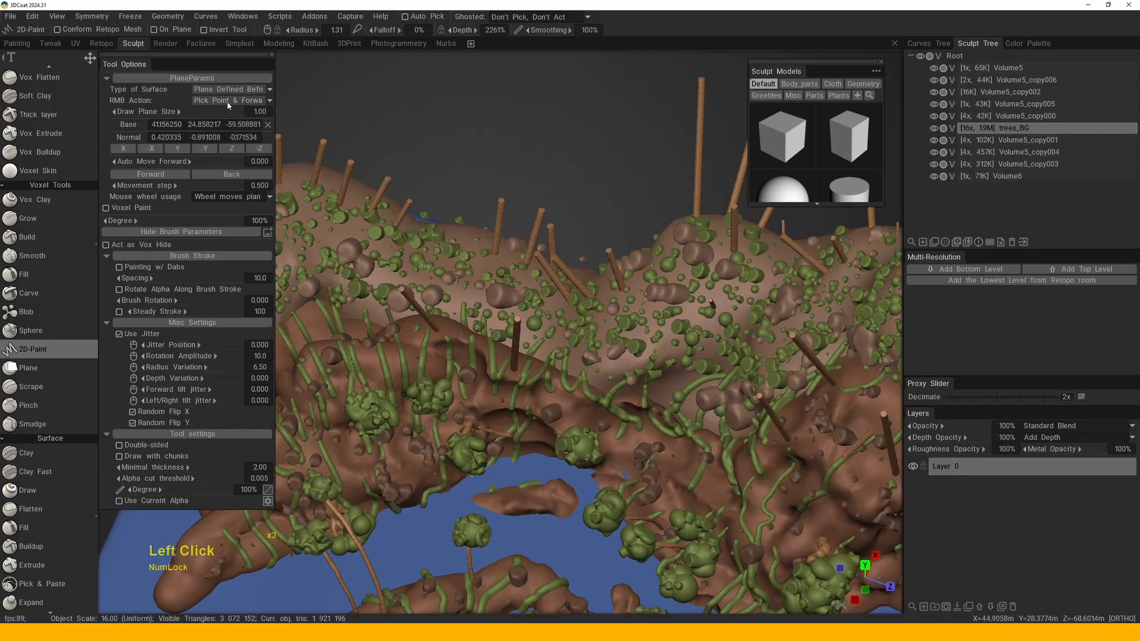
{"action": "left_click", "coordinate": [226, 101]}
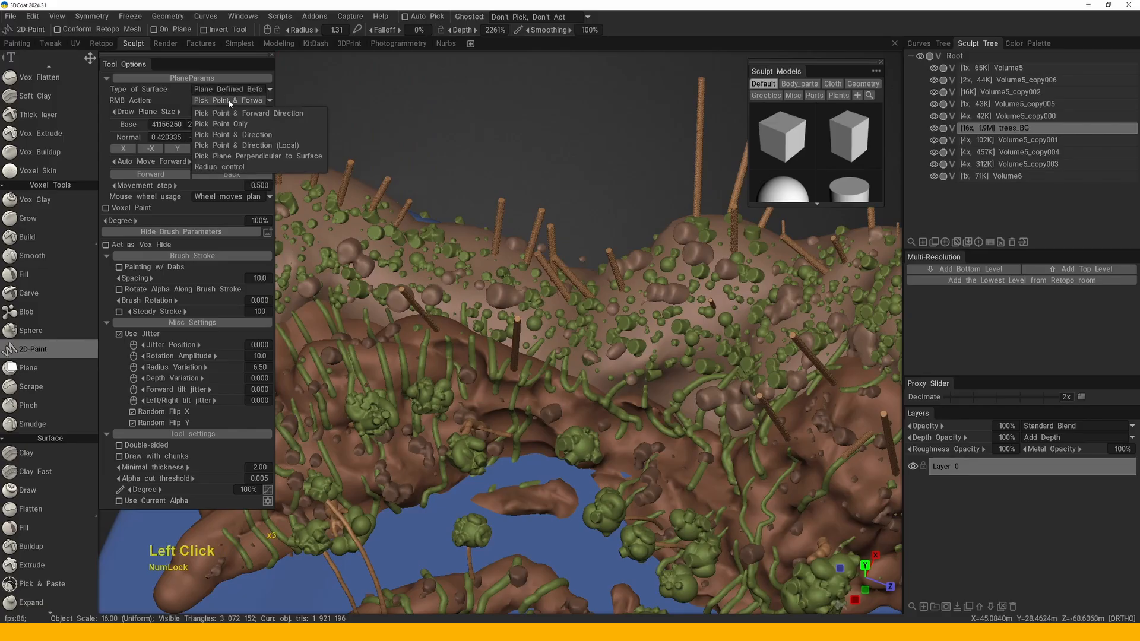
{"action": "left_click", "coordinate": [244, 157]}
{"action": "middle_click_drag", "start_coordinate": [414, 354], "coordinate": [428, 338]}
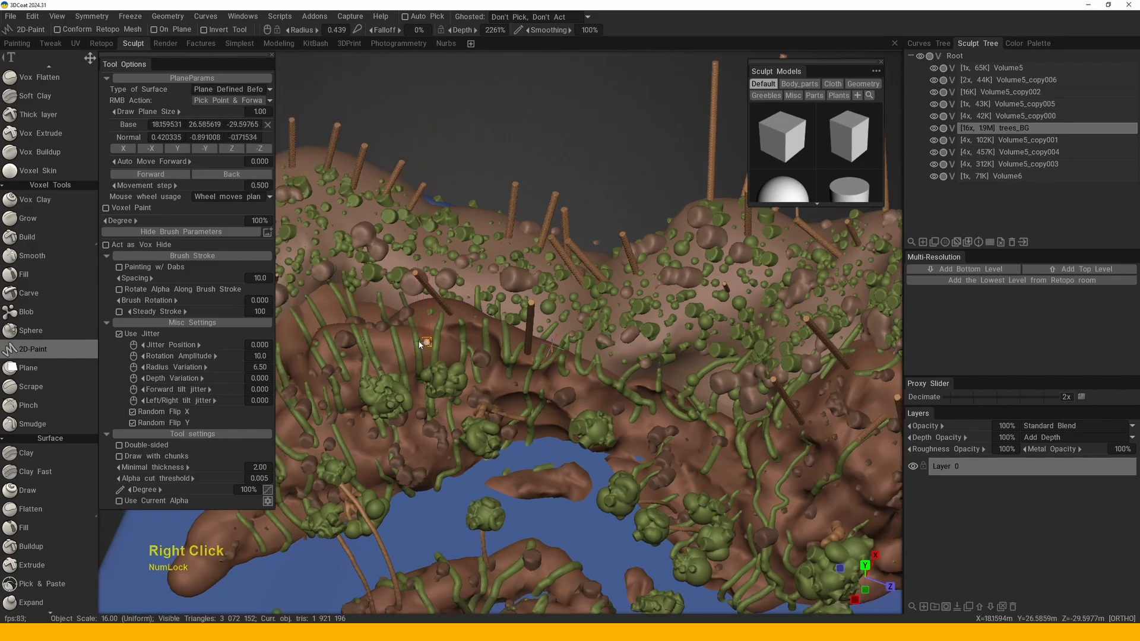
{"action": "left_click_drag", "start_coordinate": [440, 341], "coordinate": [477, 285], "text": "alt"}
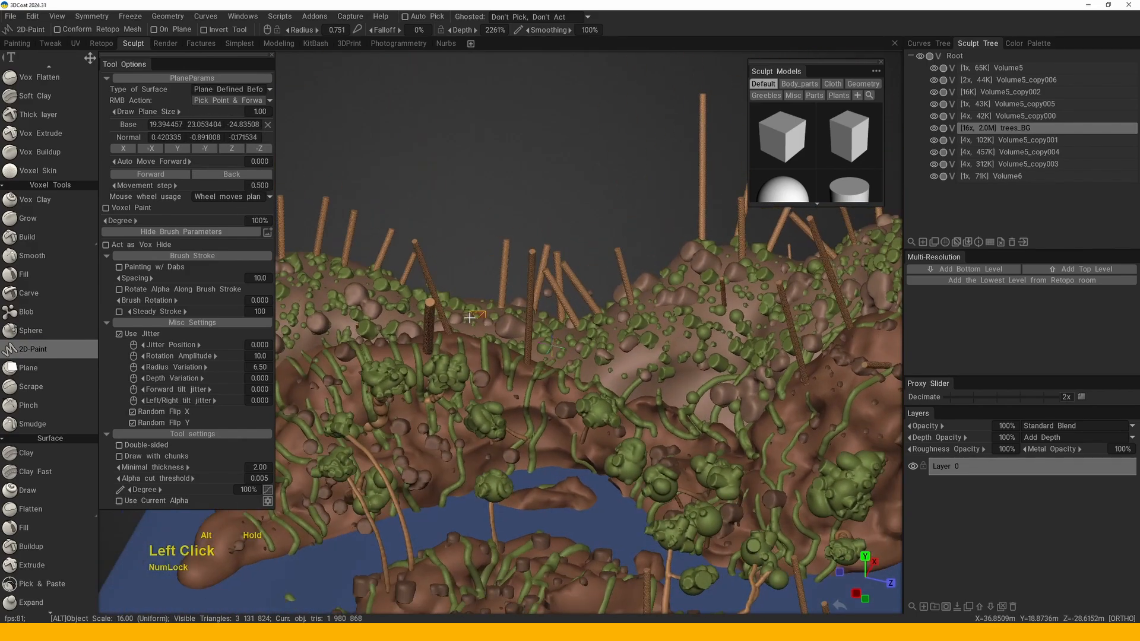
- Place another trunk on the brown rocky tip at the water's edge
{"action": "middle_click_drag", "start_coordinate": [476, 285], "coordinate": [509, 326]}
{"action": "left_click_drag", "start_coordinate": [508, 326], "coordinate": [474, 331], "text": "alt"}
{"action": "middle_click_drag", "start_coordinate": [473, 331], "coordinate": [454, 321]}
{"action": "left_click_drag", "start_coordinate": [454, 321], "coordinate": [439, 314], "text": "alt"}
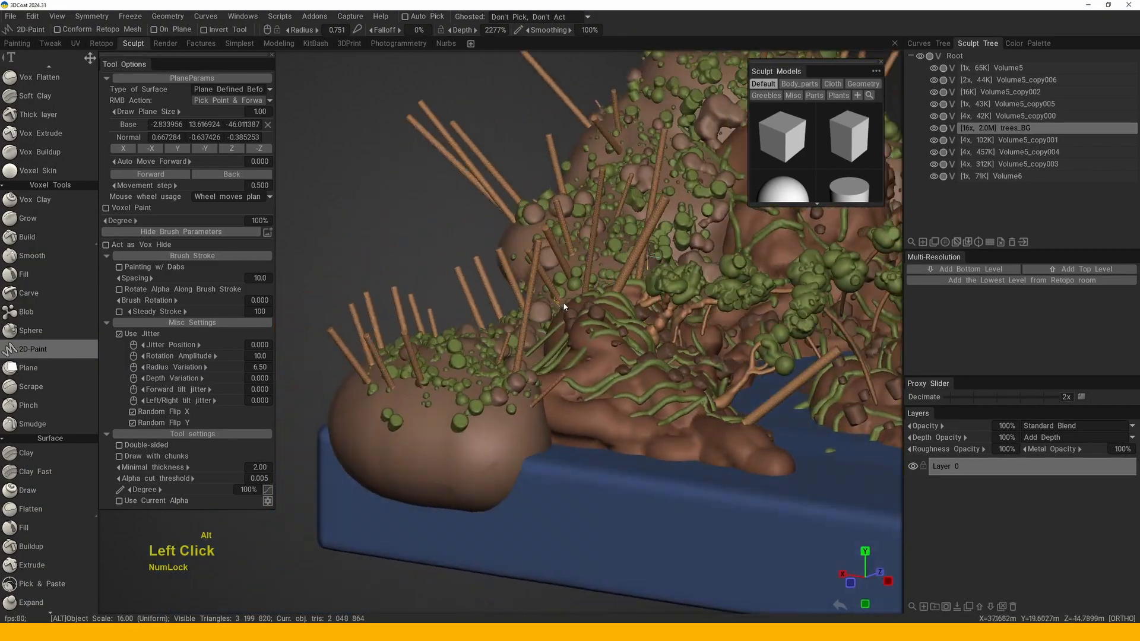
- Resample the trees_BG volume down to about 145K polygons with Smooth resampling quality
{"action": "right_click_drag", "start_coordinate": [439, 315], "coordinate": [469, 291], "text": "alt"}
{"action": "middle_click_drag", "start_coordinate": [469, 291], "coordinate": [480, 282]}
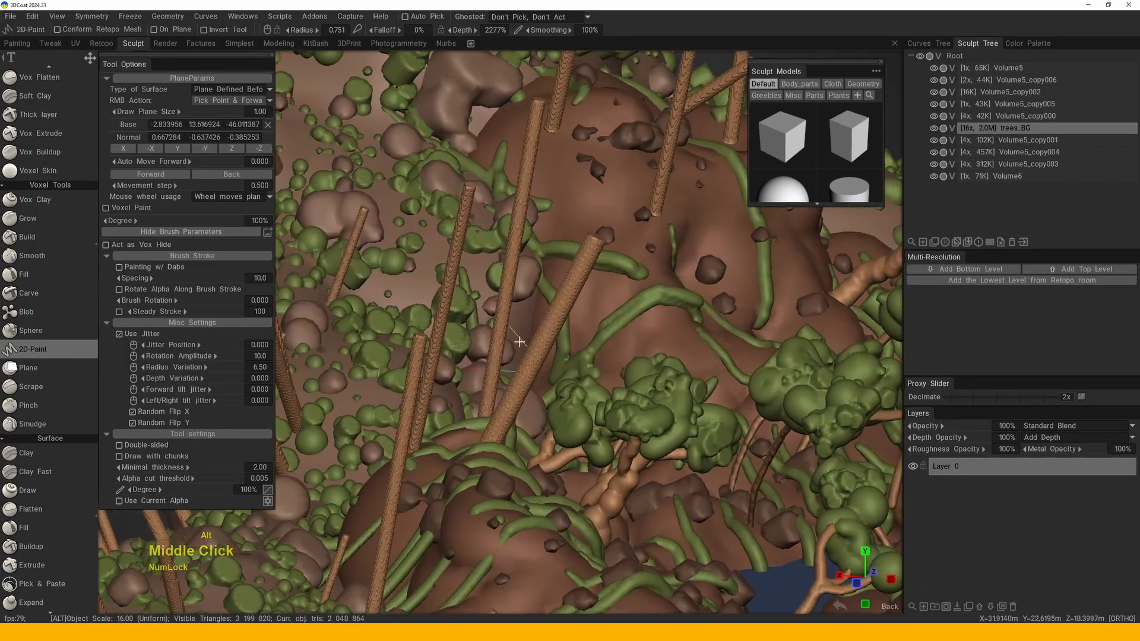
{"action": "right_click_drag", "start_coordinate": [481, 282], "coordinate": [491, 274], "text": "alt"}
{"action": "middle_click_drag", "start_coordinate": [491, 275], "coordinate": [514, 233]}
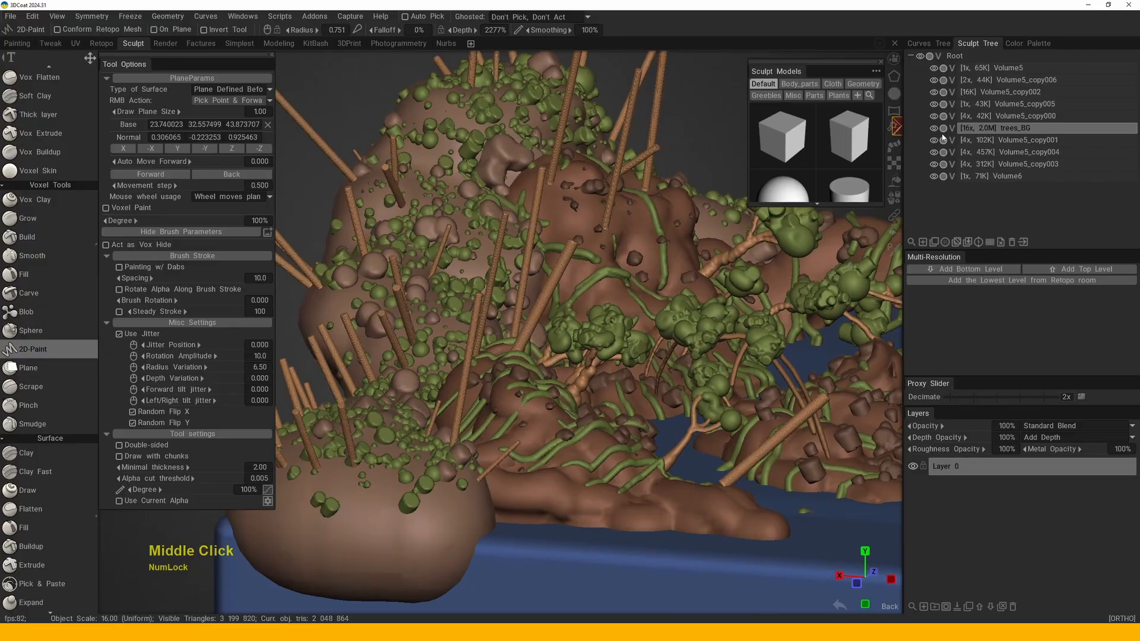
{"action": "middle_click_drag", "start_coordinate": [618, 244], "coordinate": [611, 275], "text": "alt"}
{"action": "right_click_drag", "start_coordinate": [611, 275], "coordinate": [573, 279], "text": "alt"}
{"action": "key", "text": "space"}
{"action": "left_click", "coordinate": [397, 527]}
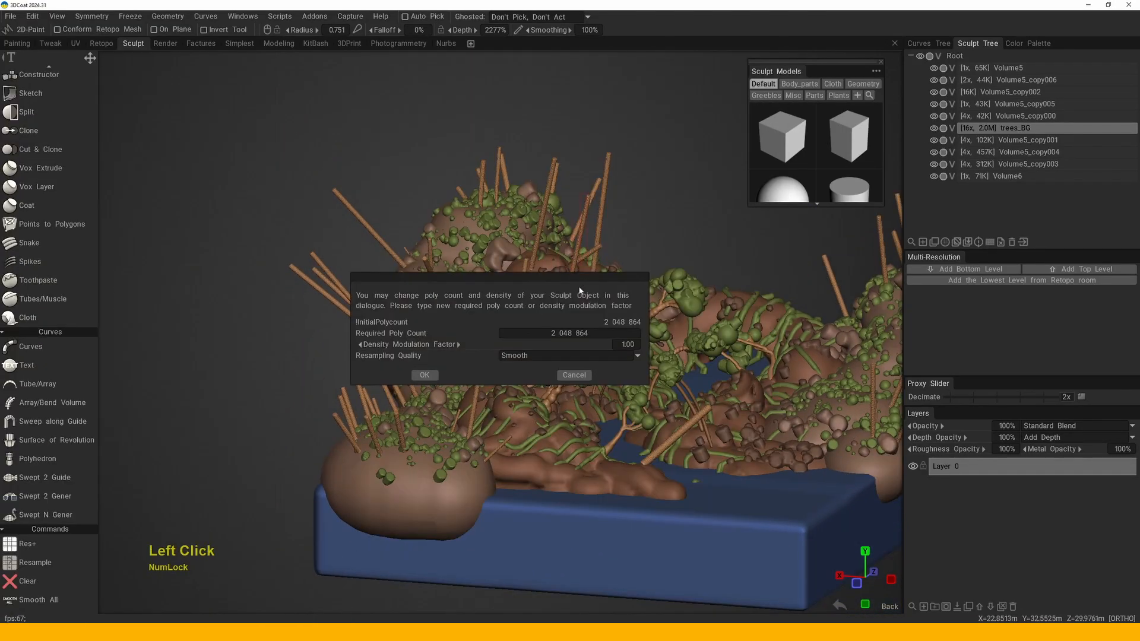
{"action": "left_click", "coordinate": [433, 377]}
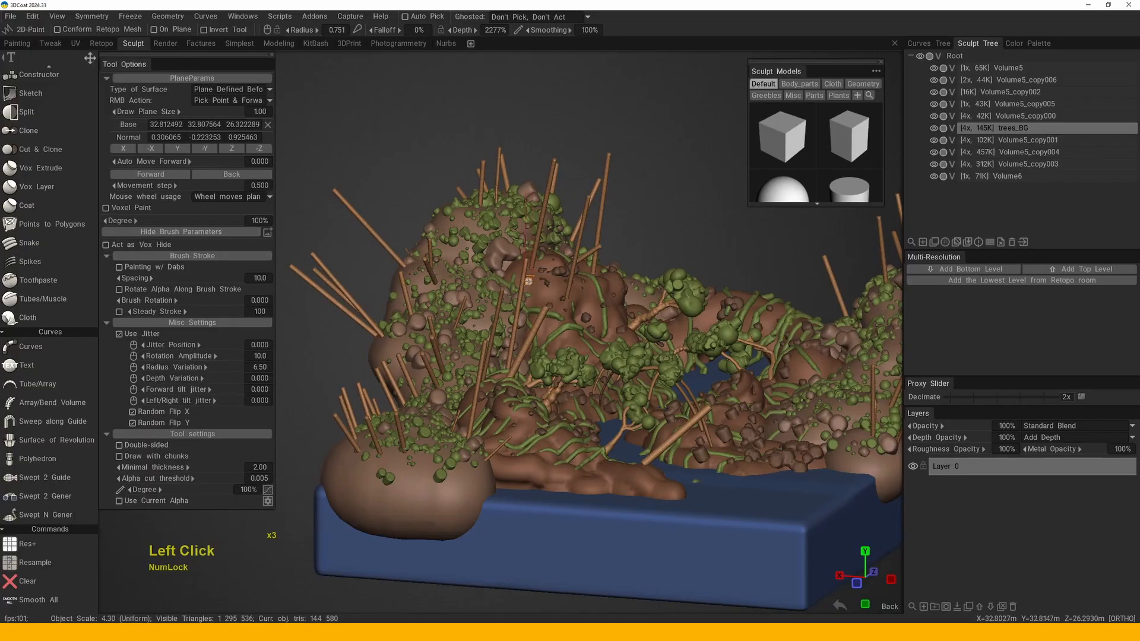
- Examine the resampled trunks close up on the hillside and across the whole terrain
{"action": "middle_click_drag", "start_coordinate": [546, 312], "coordinate": [518, 306], "text": "alt"}
{"action": "left_click_drag", "start_coordinate": [519, 306], "coordinate": [546, 291], "text": "alt"}
{"action": "middle_click_drag", "start_coordinate": [546, 291], "coordinate": [528, 303], "text": "alt"}
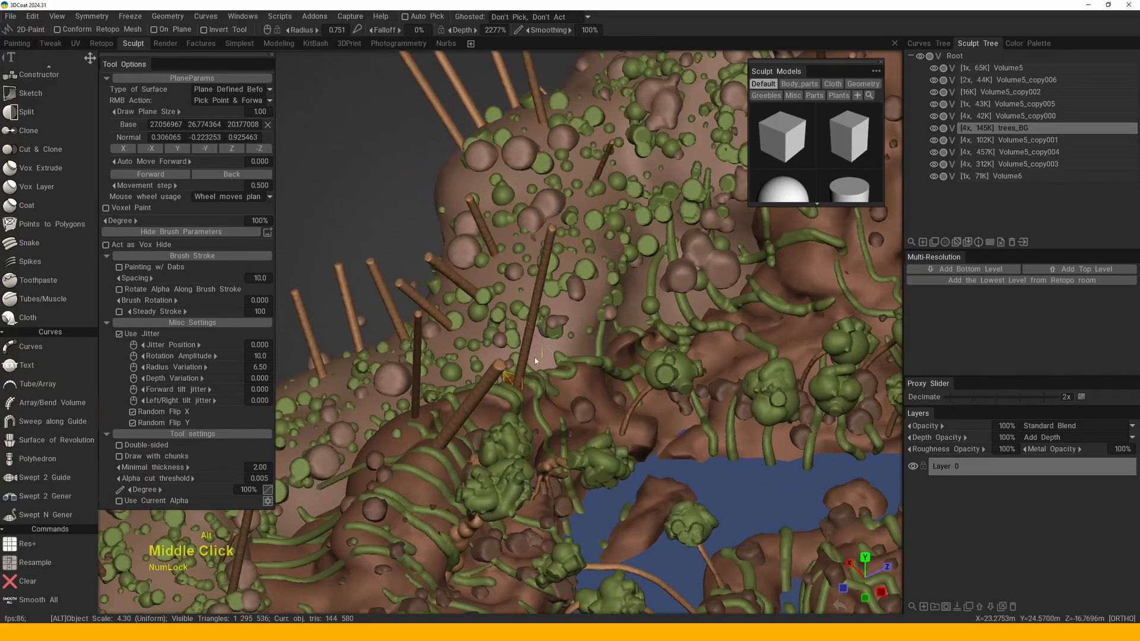
{"action": "left_click_drag", "start_coordinate": [528, 303], "coordinate": [594, 261], "text": "alt"}
{"action": "right_click_drag", "start_coordinate": [594, 261], "coordinate": [543, 262], "text": "alt"}
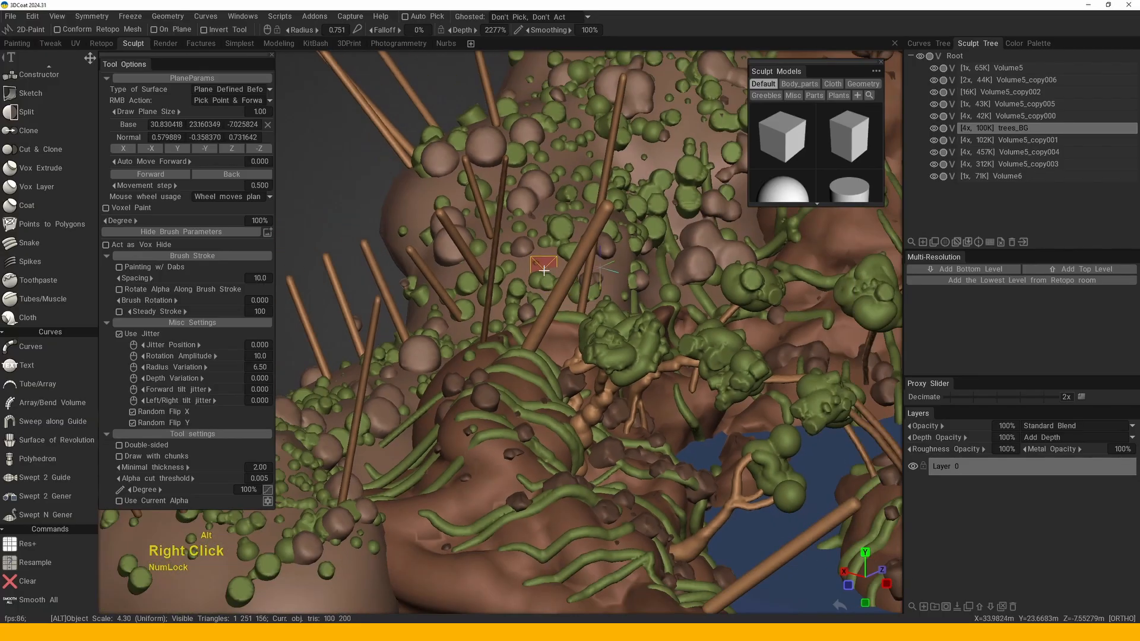
{"action": "left_click_drag", "start_coordinate": [542, 262], "coordinate": [536, 349], "text": "alt"}
{"action": "middle_click_drag", "start_coordinate": [536, 349], "coordinate": [603, 308]}
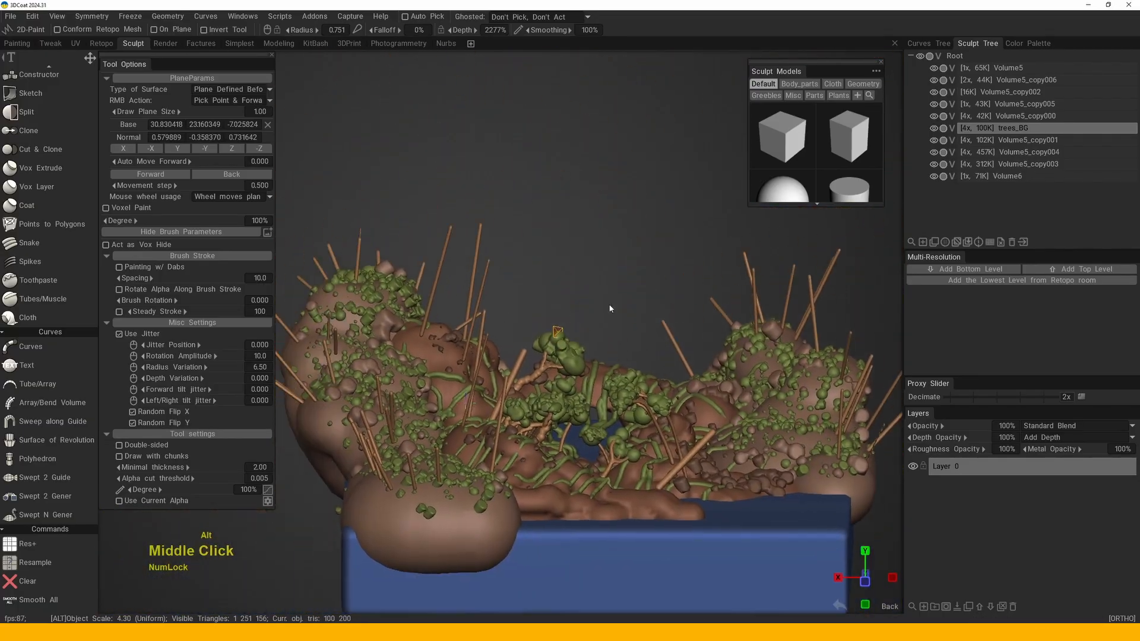
{"action": "right_click_drag", "start_coordinate": [603, 308], "coordinate": [594, 311]}
- Switch to the Move tool and enlarge its brush radius to 21.4
{"action": "key", "text": "space"}
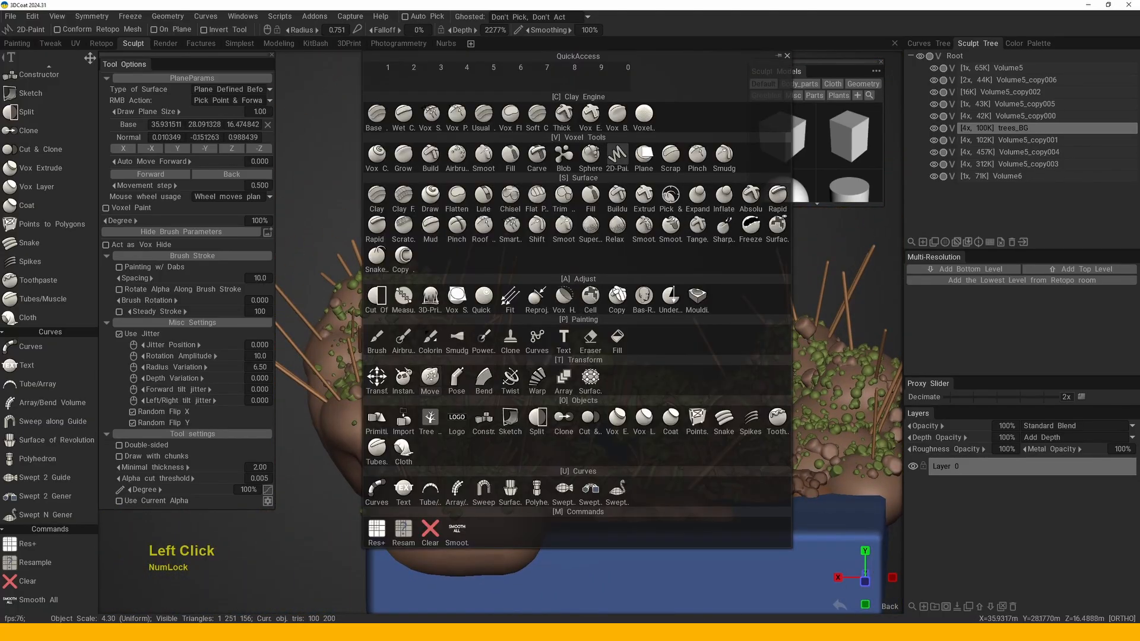
{"action": "left_click", "coordinate": [430, 378]}
{"action": "middle_click_drag", "start_coordinate": [482, 327], "coordinate": [496, 328], "text": "alt"}
{"action": "right_click_drag", "start_coordinate": [473, 286], "coordinate": [475, 286]}
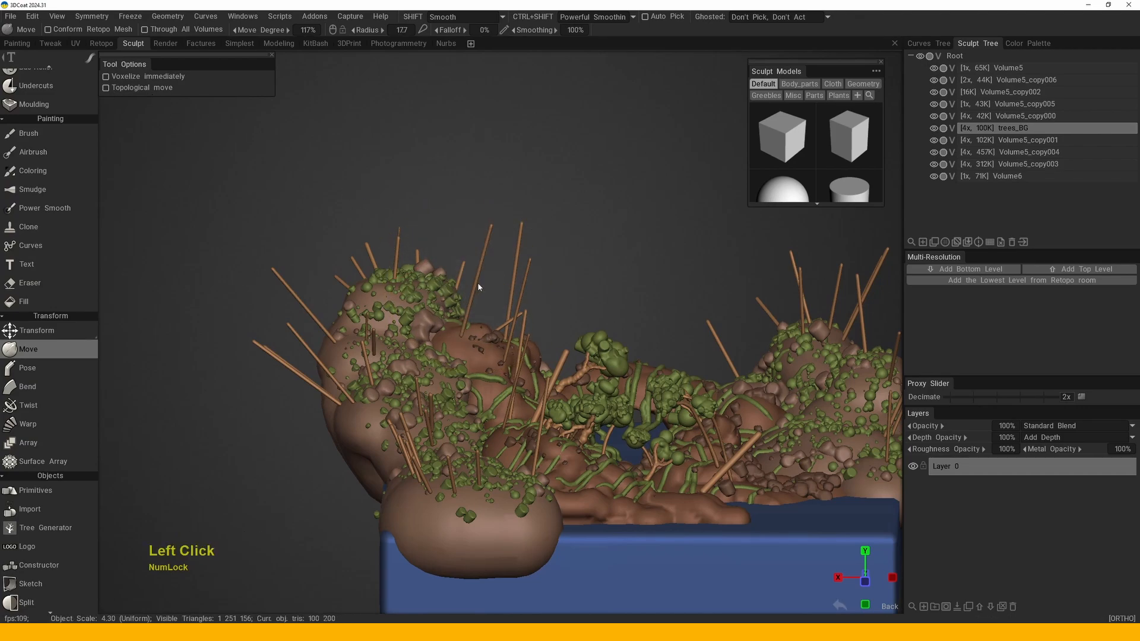
{"action": "key", "text": "space"}
{"action": "left_click", "coordinate": [537, 173]}
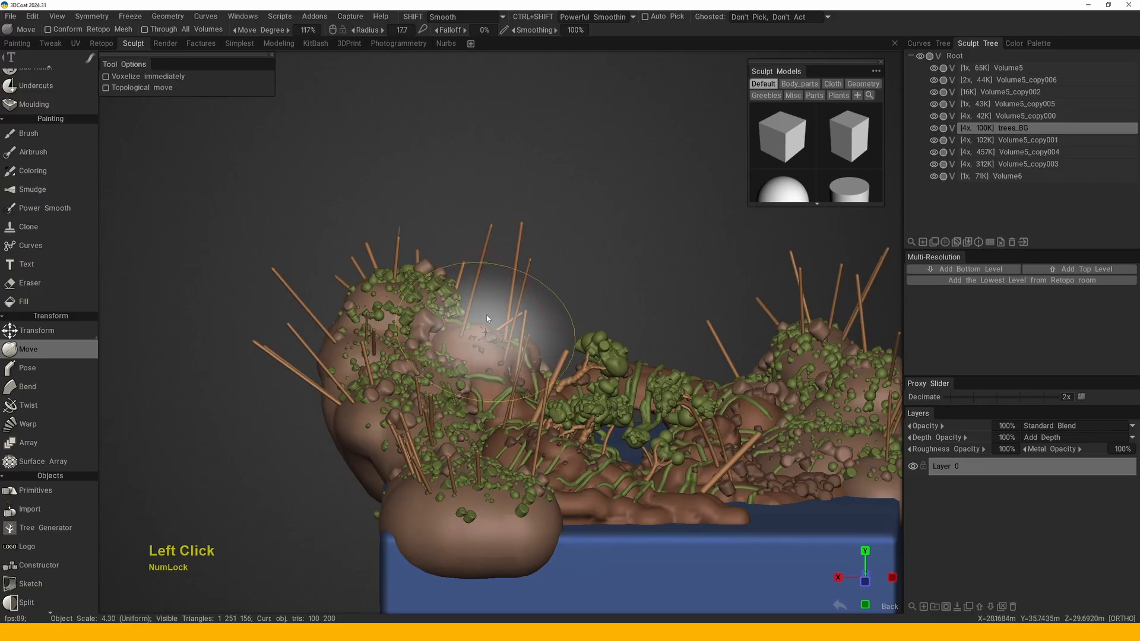
{"action": "right_click_drag", "start_coordinate": [475, 294], "coordinate": [470, 291]}
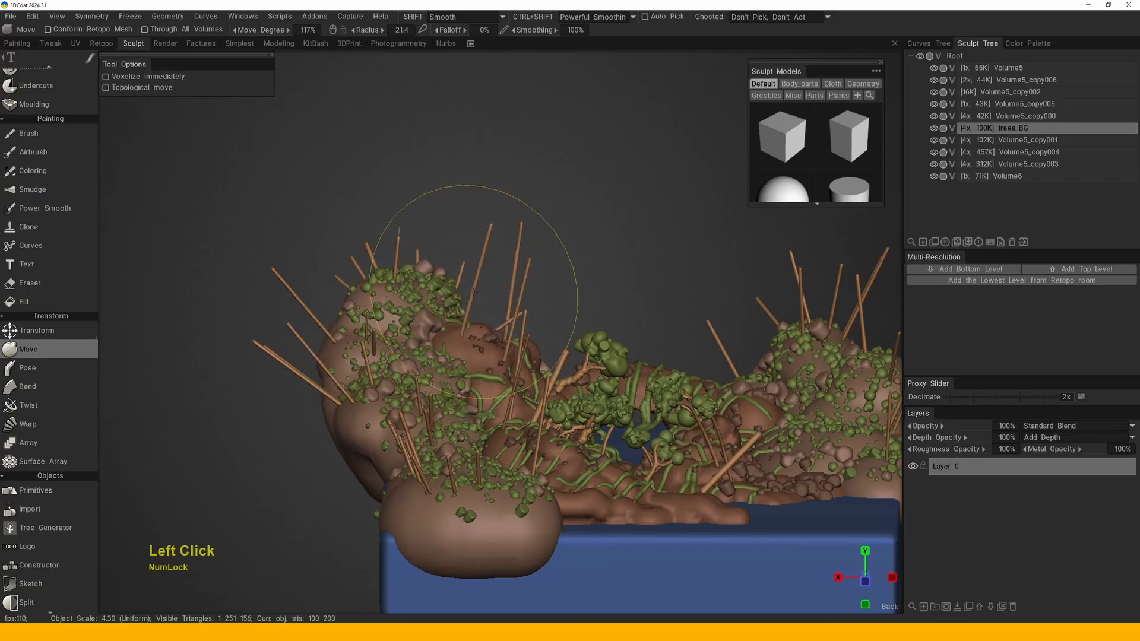
- Bend the tall trunks on the background hills slightly with the Move tool
{"action": "mouse_move", "coordinate": [508, 290]}
{"action": "left_mouse_down", "text": "alt"}
{"action": "mouse_move", "coordinate": [553, 279]}
{"action": "mouse_move", "coordinate": [583, 322]}
{"action": "mouse_move", "coordinate": [372, 318]}
{"action": "mouse_move", "coordinate": [356, 300]}
{"action": "mouse_move", "coordinate": [402, 300]}
{"action": "mouse_move", "coordinate": [301, 311]}
{"action": "mouse_move", "coordinate": [309, 353]}
{"action": "mouse_move", "coordinate": [527, 348]}
{"action": "left_mouse_up", "text": "alt"}
{"action": "middle_click_drag", "start_coordinate": [526, 349], "coordinate": [372, 288]}
{"action": "left_click_drag", "start_coordinate": [372, 287], "coordinate": [382, 269]}
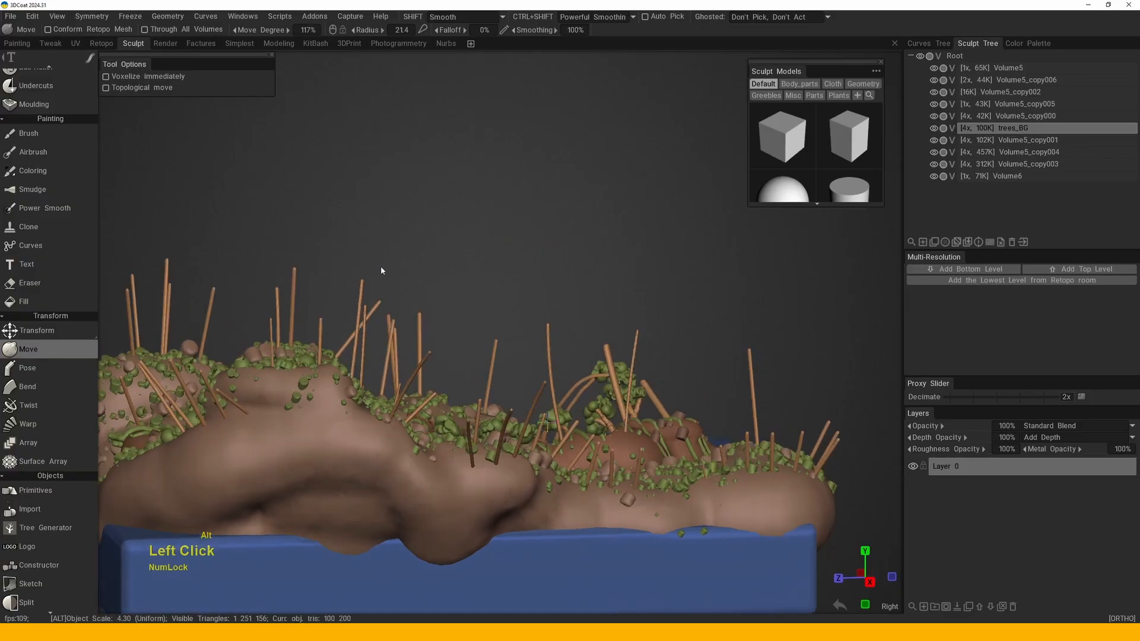
{"action": "left_click_drag", "start_coordinate": [294, 301], "coordinate": [303, 304]}
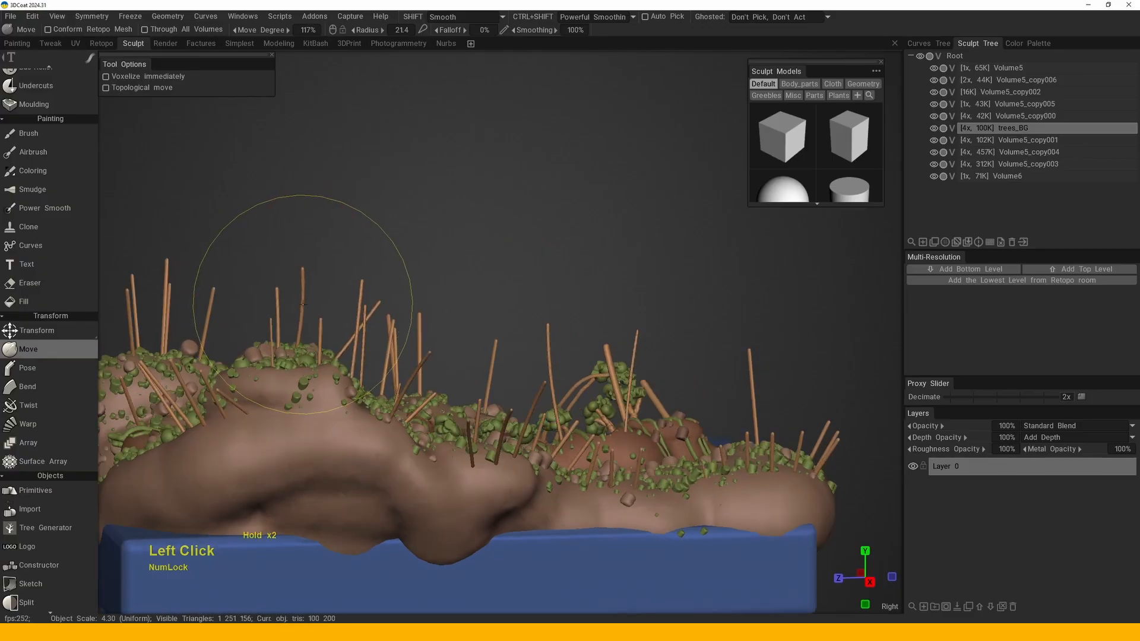
{"action": "mouse_move", "coordinate": [357, 358]}
{"action": "left_mouse_down", "text": "alt"}
{"action": "mouse_move", "coordinate": [471, 347]}
{"action": "mouse_move", "coordinate": [497, 333]}
{"action": "mouse_move", "coordinate": [490, 291]}
{"action": "left_mouse_up", "text": "alt"}
{"action": "middle_click_drag", "start_coordinate": [490, 291], "coordinate": [433, 193]}
{"action": "left_click_drag", "start_coordinate": [433, 193], "coordinate": [428, 194]}
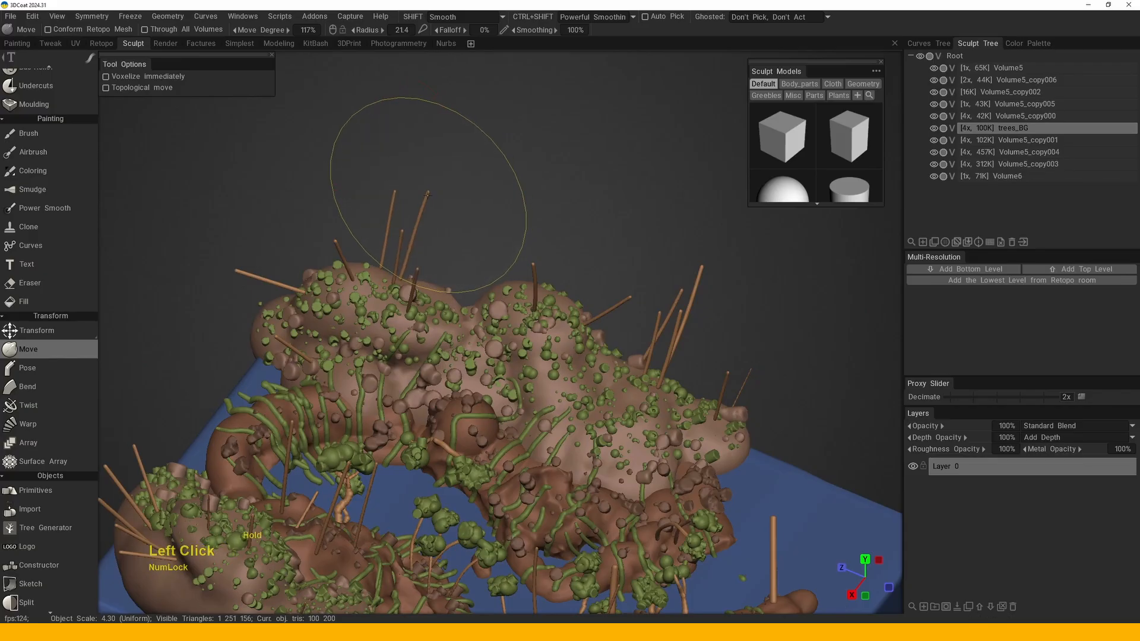
{"action": "key", "text": "space"}
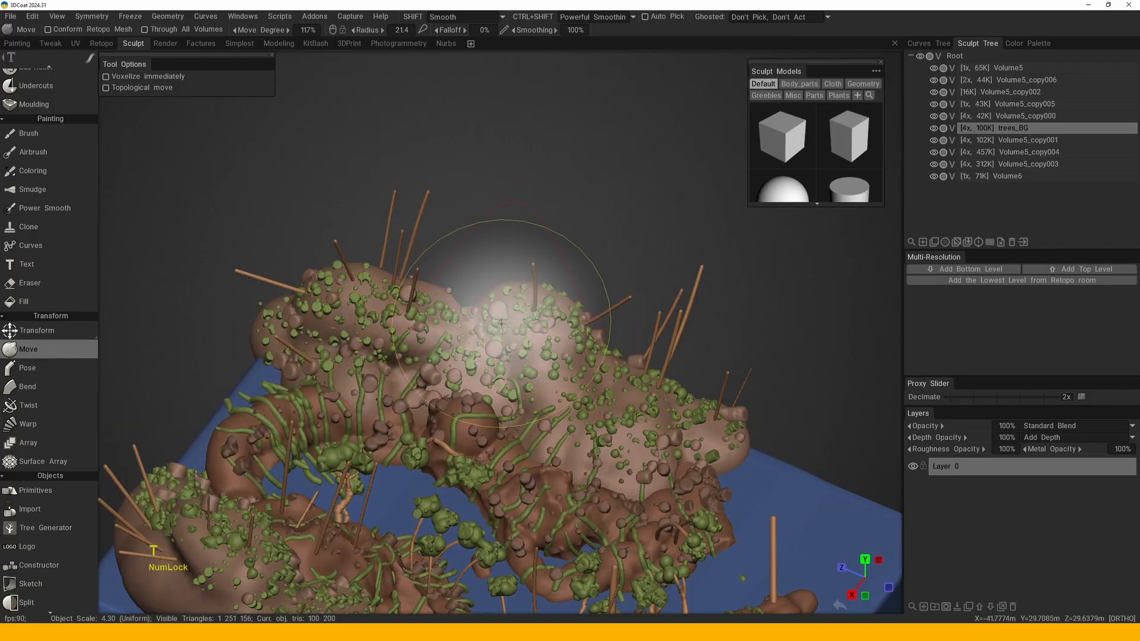
{"action": "key", "text": "t"}
{"action": "left_click", "coordinate": [477, 272]}
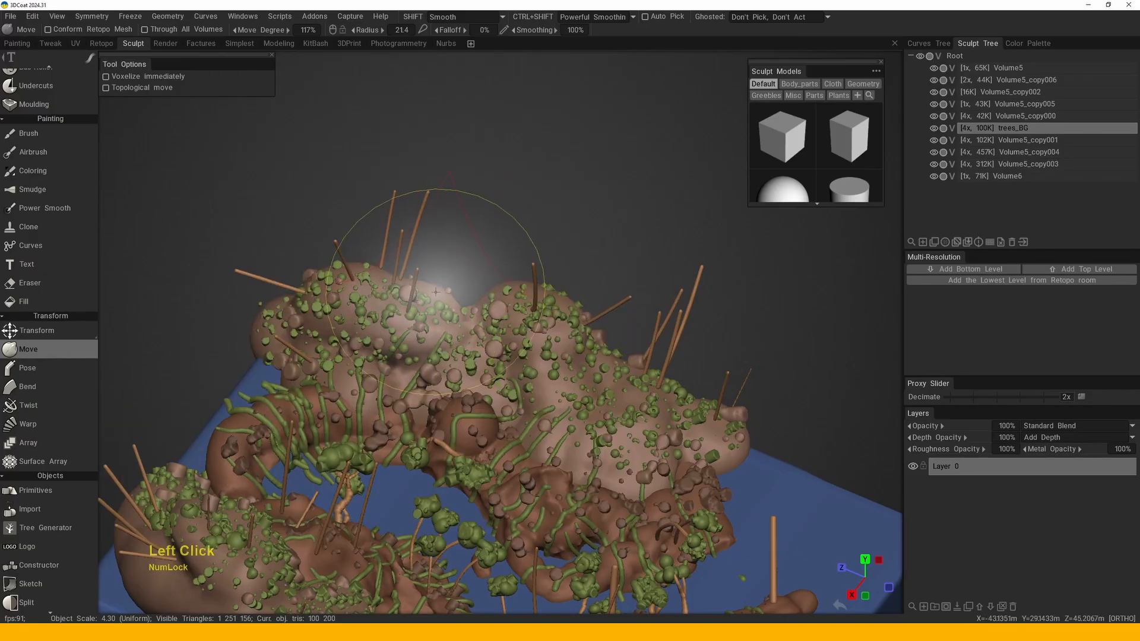
{"action": "key", "text": "t"}
{"action": "left_click", "coordinate": [441, 222]}
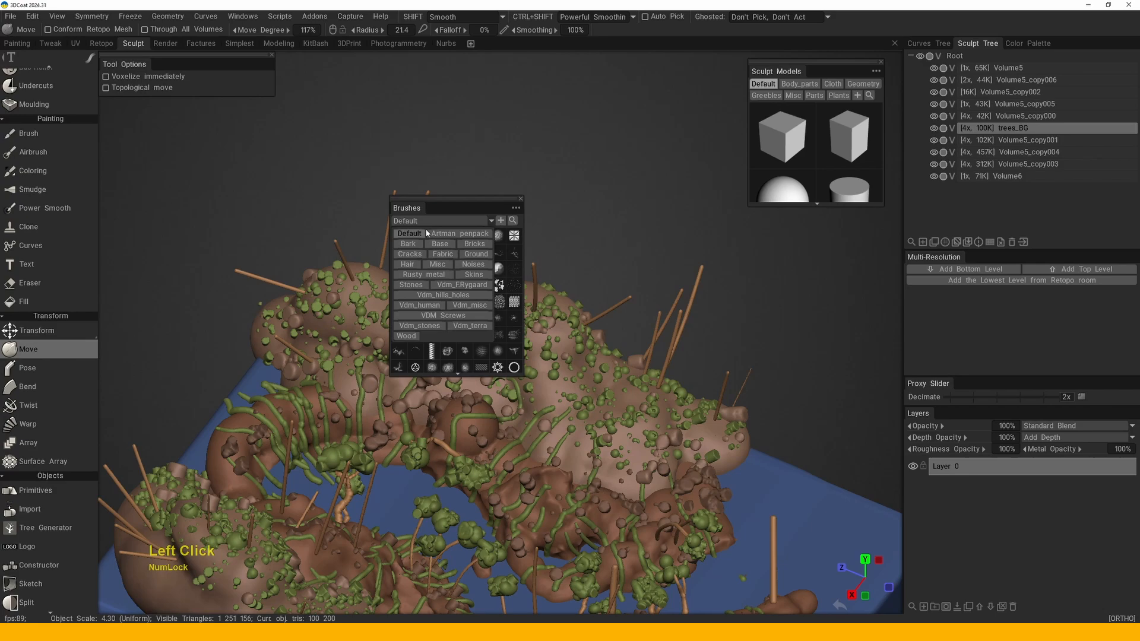
{"action": "left_click", "coordinate": [442, 337]}
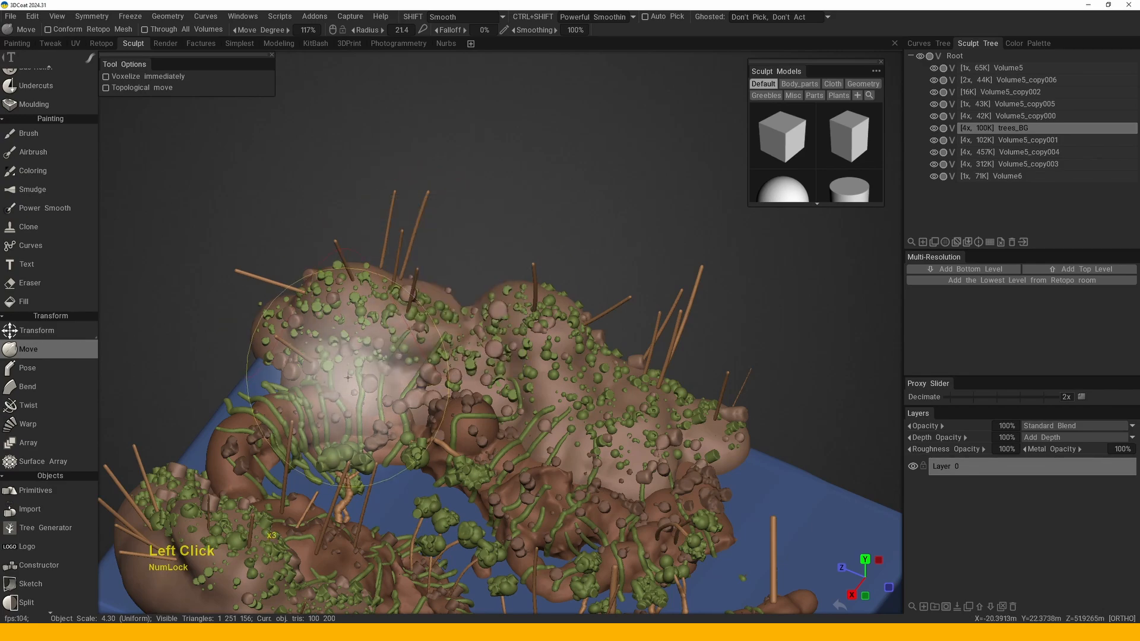
{"action": "key", "text": "t"}
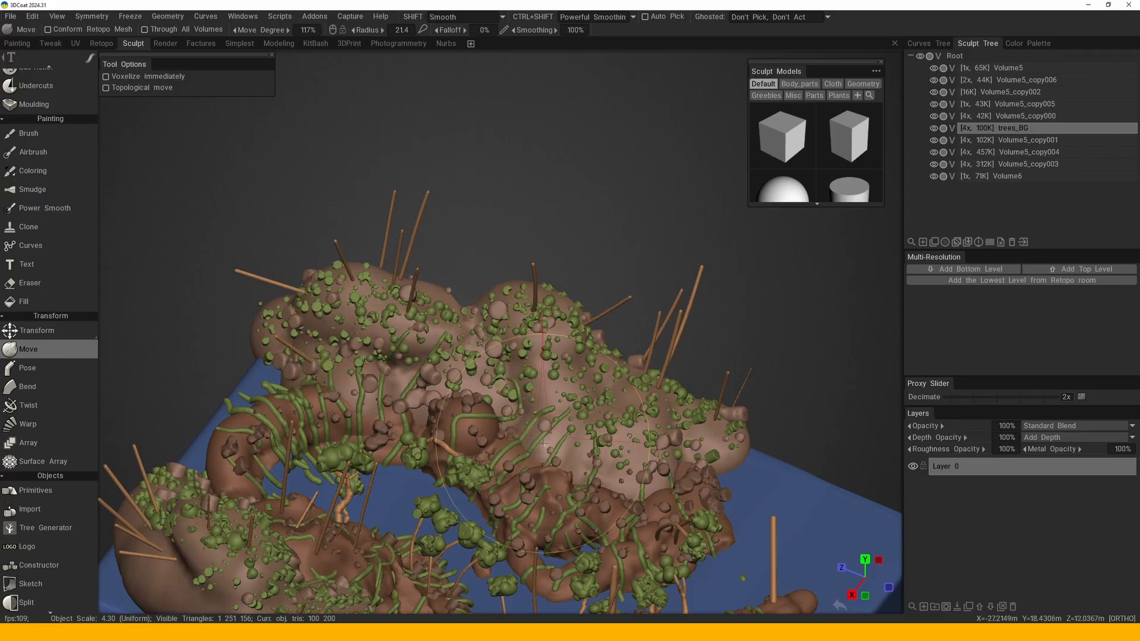
- Enlarge the Move brush radius to 49.3 and bend the lone trunk at the rocky shoreline tip over toward the opposite bank
{"action": "middle_click_drag", "start_coordinate": [430, 368], "coordinate": [620, 368]}
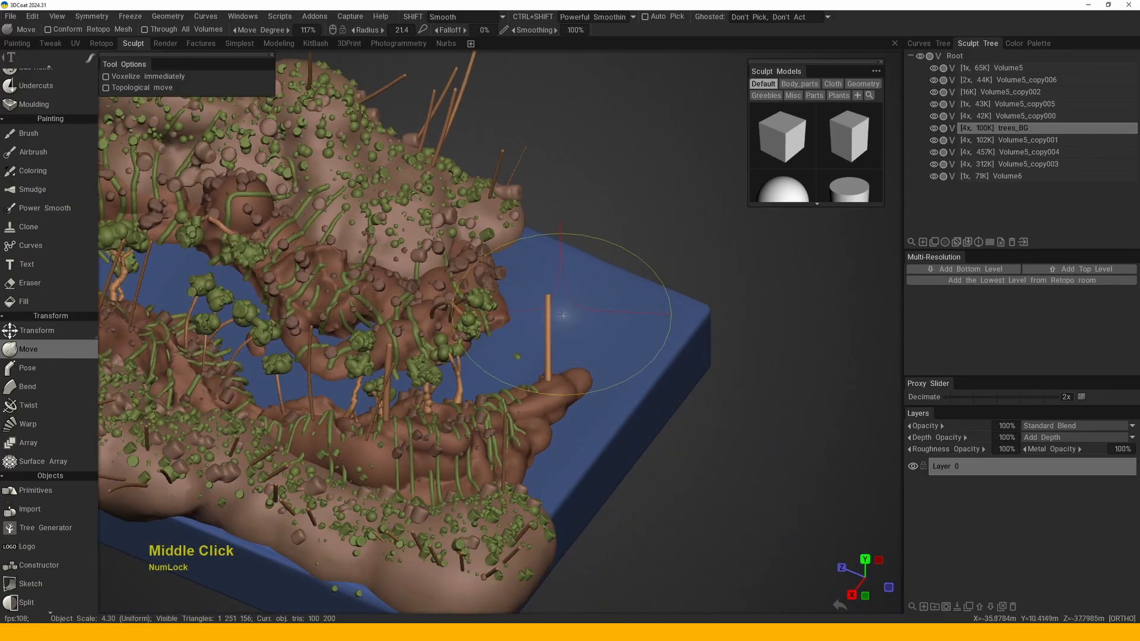
{"action": "left_click", "coordinate": [548, 295]}
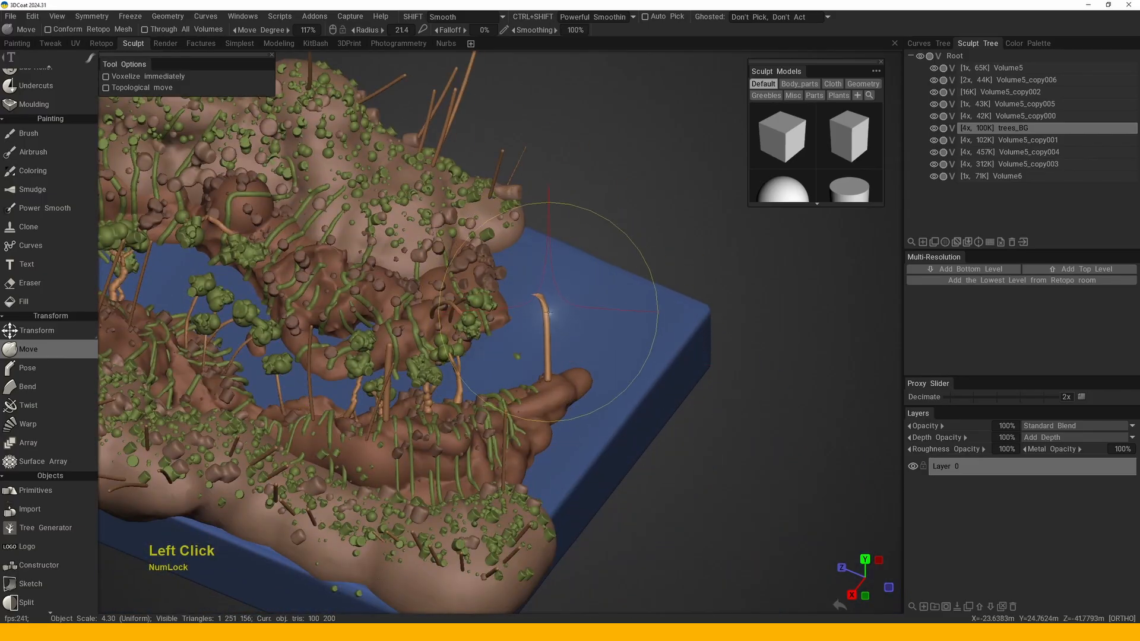
{"action": "key", "text": "ctrl+z"}
{"action": "mouse_move", "coordinate": [556, 298]}
{"action": "right_mouse_down"}
{"action": "mouse_move", "coordinate": [629, 330]}
{"action": "mouse_move", "coordinate": [557, 298]}
{"action": "right_mouse_up"}
{"action": "left_click_drag", "start_coordinate": [556, 299], "coordinate": [462, 312]}
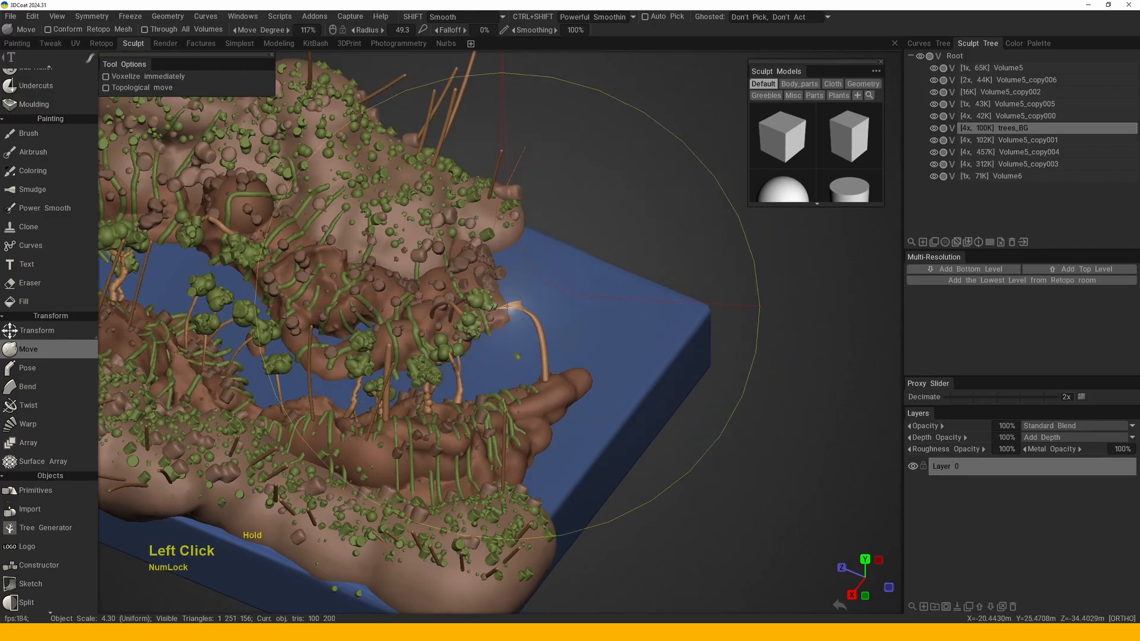
- Undo the last bend and try bending the lone shoreline trunk with another brush alpha from the Artman penpack set
{"action": "key", "text": "ctrl+z"}
{"action": "key", "text": "t"}
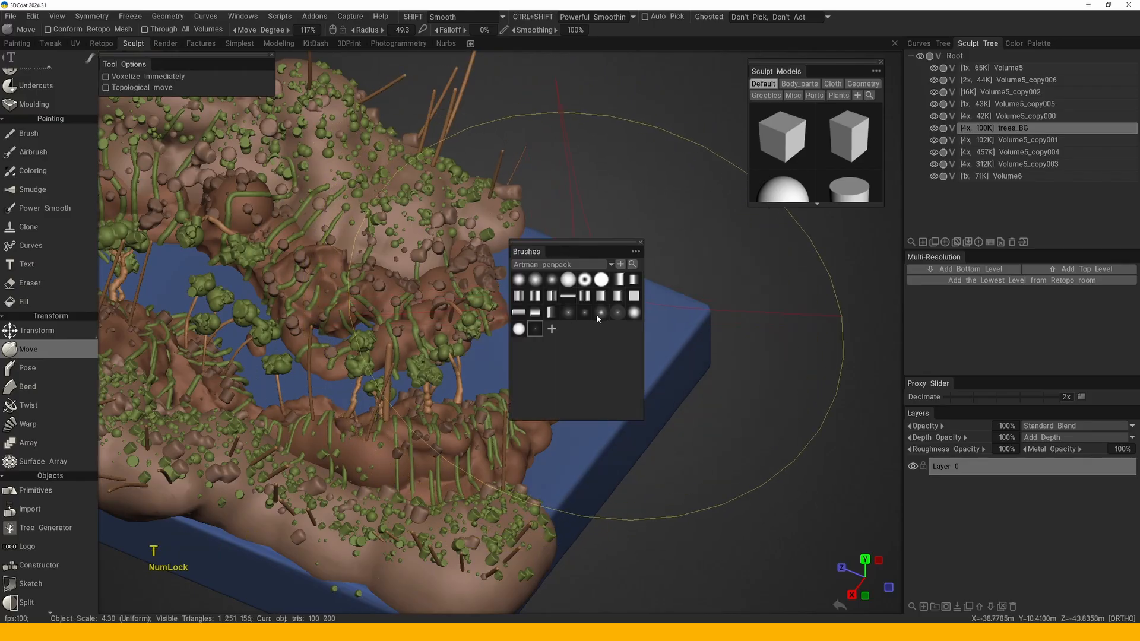
{"action": "left_click", "coordinate": [569, 313]}
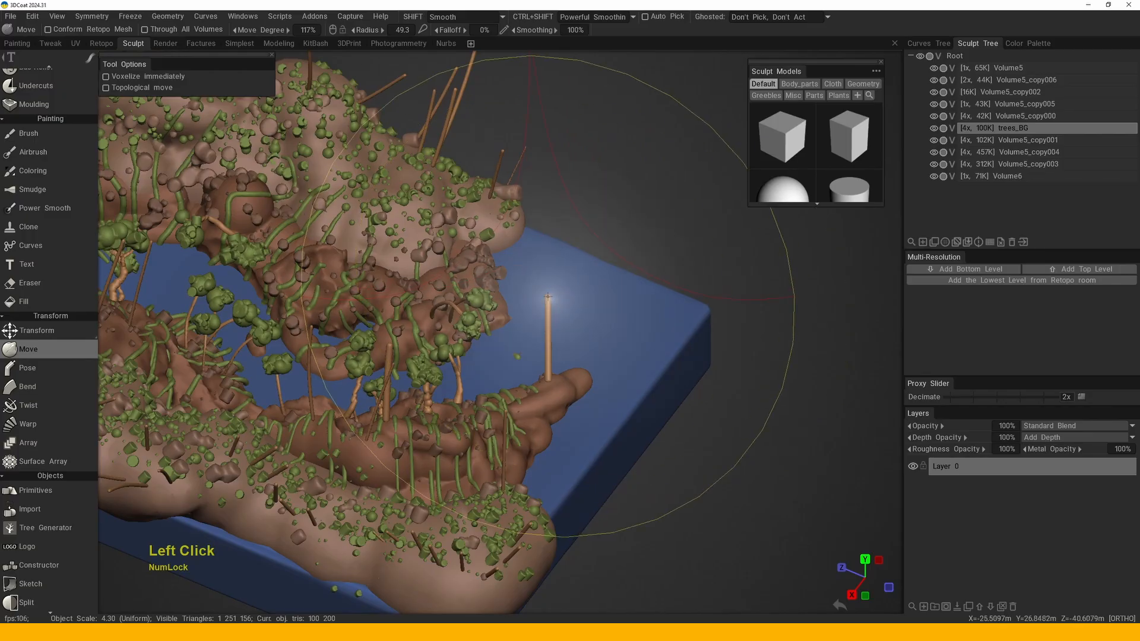
{"action": "left_click_drag", "start_coordinate": [548, 296], "coordinate": [502, 305]}
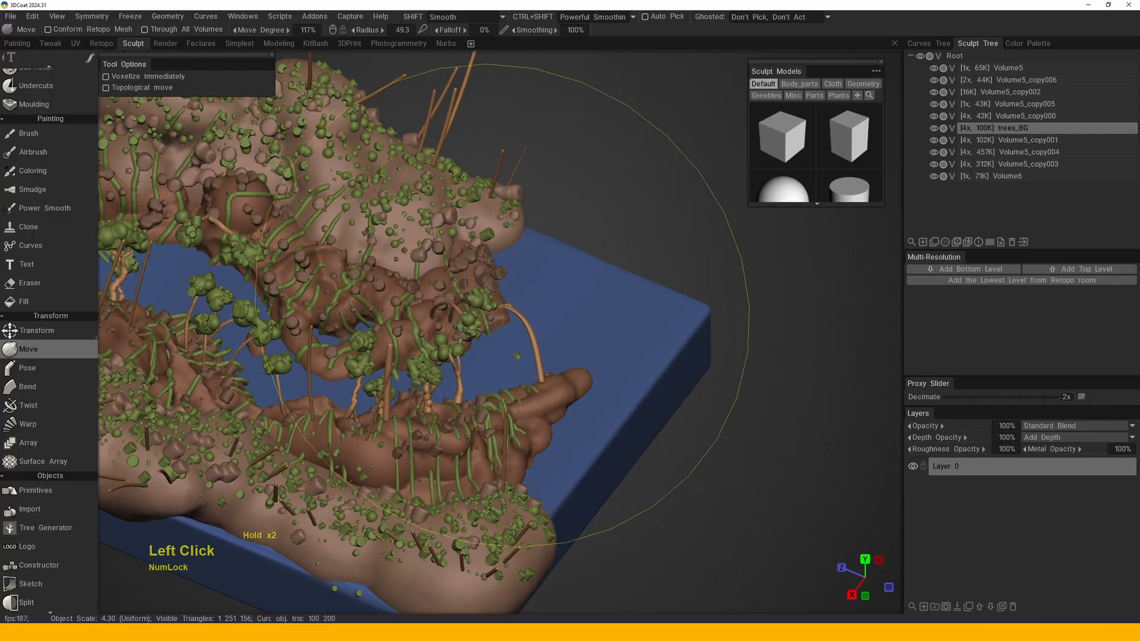
{"action": "key", "text": "ctrl+z"}
- Switch the Move tool's brush alpha to one from the Default set
{"action": "key", "text": "t"}
{"action": "left_click", "coordinate": [599, 274]}
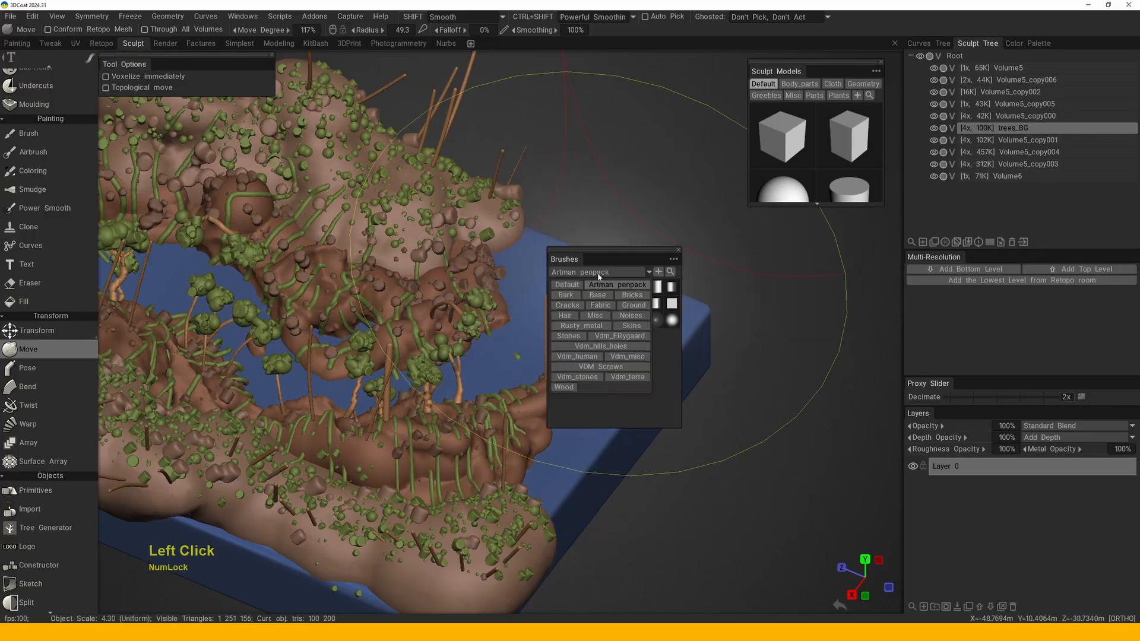
{"action": "left_click", "coordinate": [576, 285]}
{"action": "left_click", "coordinate": [603, 287]}
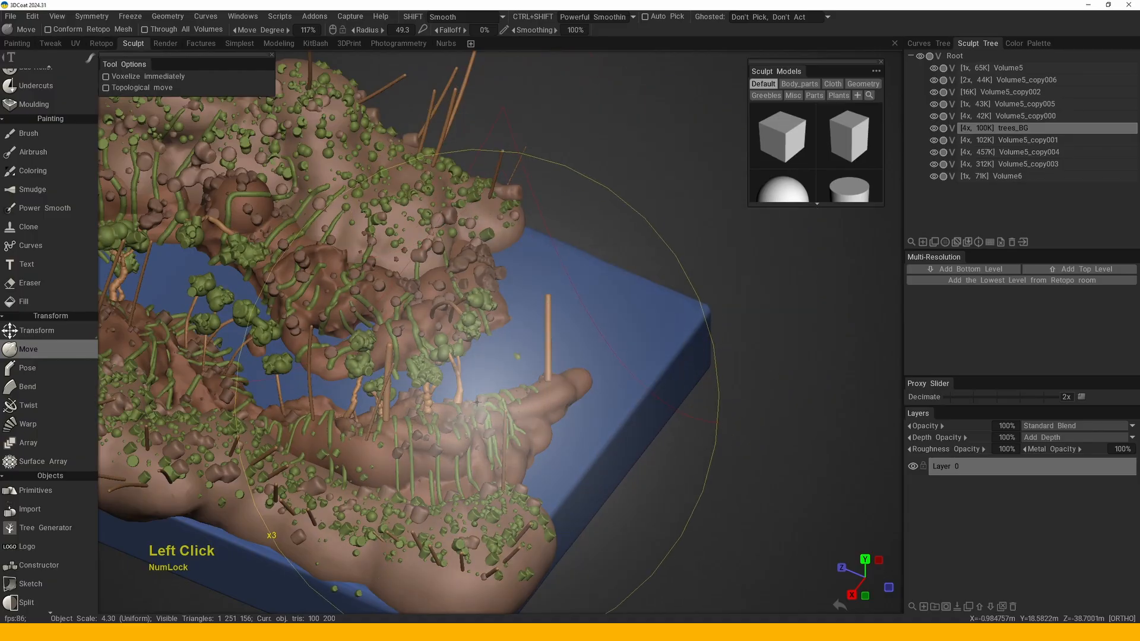
- Set the Move tool's radius to 16.4 and Move Degree to 194%, and bend the lone shoreline trunk gently toward the opposite bank
{"action": "right_click_drag", "start_coordinate": [477, 402], "coordinate": [443, 402]}
{"action": "left_click_drag", "start_coordinate": [548, 297], "coordinate": [526, 304]}
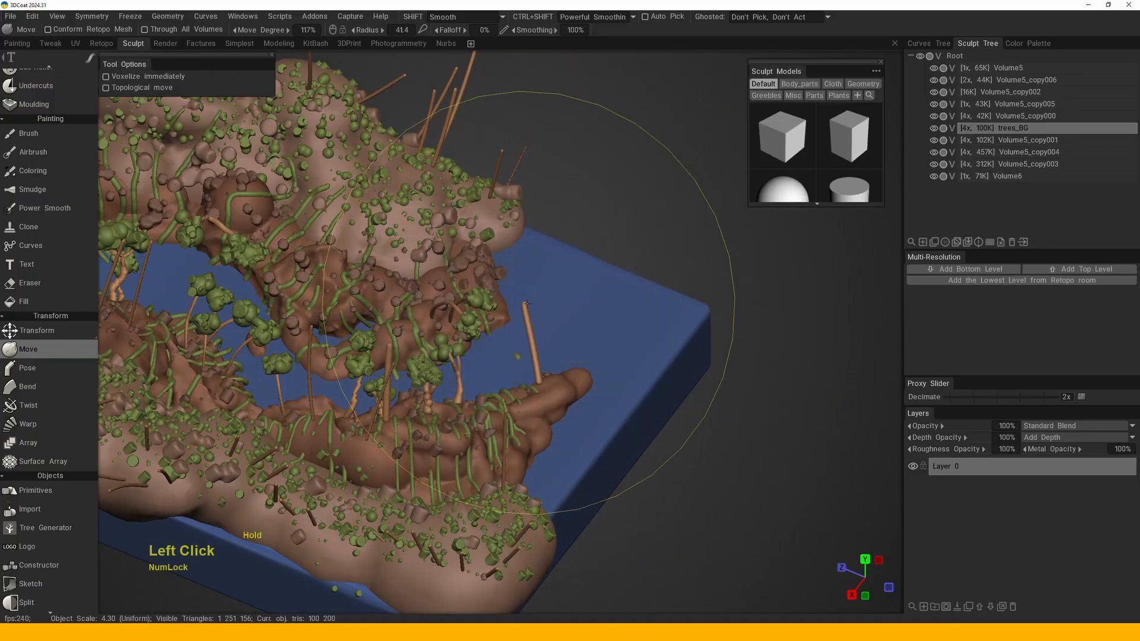
{"action": "key", "text": "ctrl+z"}
{"action": "mouse_move", "coordinate": [552, 318]}
{"action": "right_mouse_down"}
{"action": "mouse_move", "coordinate": [513, 319]}
{"action": "mouse_move", "coordinate": [547, 279]}
{"action": "right_mouse_up"}
{"action": "left_click_drag", "start_coordinate": [547, 299], "coordinate": [525, 276]}
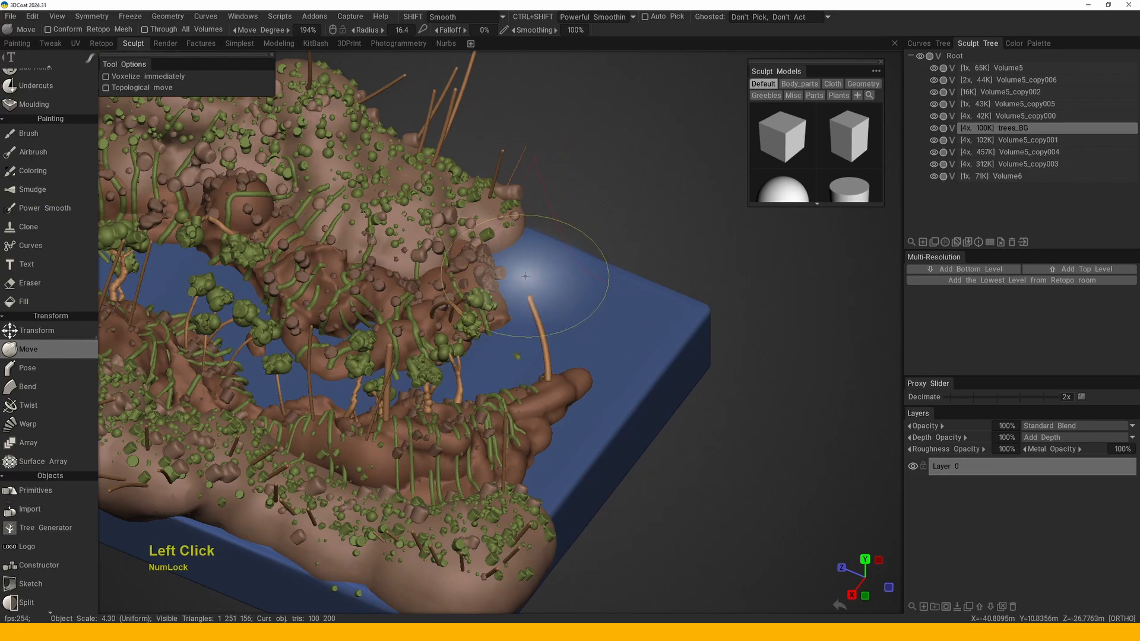
- Reduce the Move radius to 13.0 and bend the group of trunks at the outer end of the hill
{"action": "mouse_move", "coordinate": [525, 276]}
{"action": "middle_mouse_down"}
{"action": "mouse_move", "coordinate": [572, 331]}
{"action": "mouse_move", "coordinate": [578, 294]}
{"action": "middle_mouse_up"}
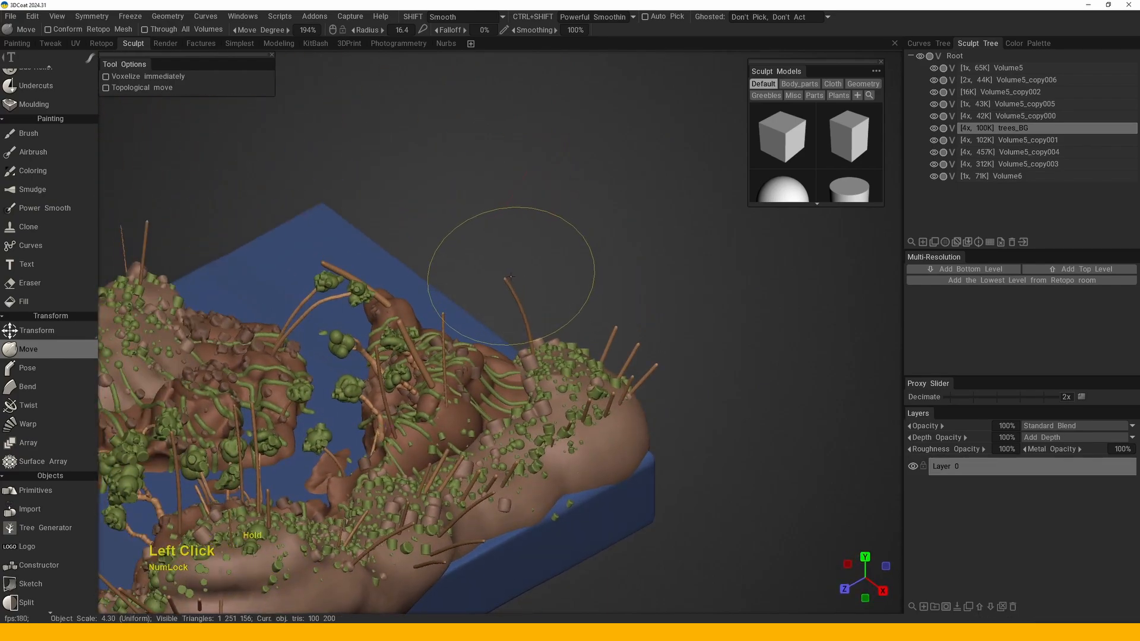
{"action": "left_click_drag", "start_coordinate": [633, 345], "coordinate": [633, 374]}
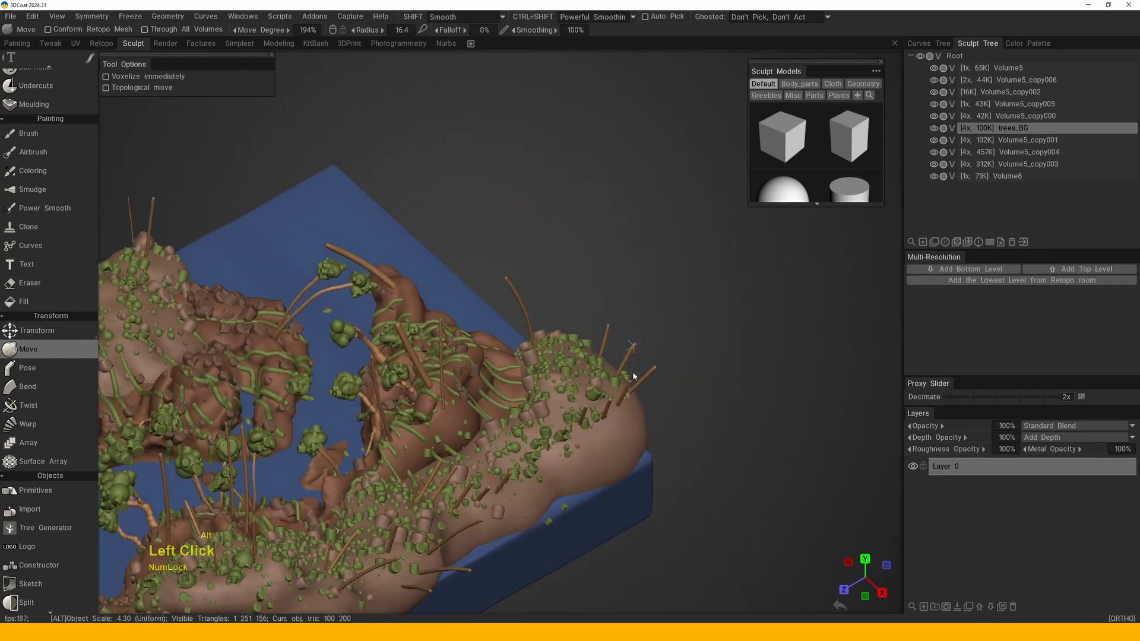
{"action": "right_click_drag", "start_coordinate": [634, 374], "coordinate": [624, 348]}
{"action": "left_click", "coordinate": [623, 344]}
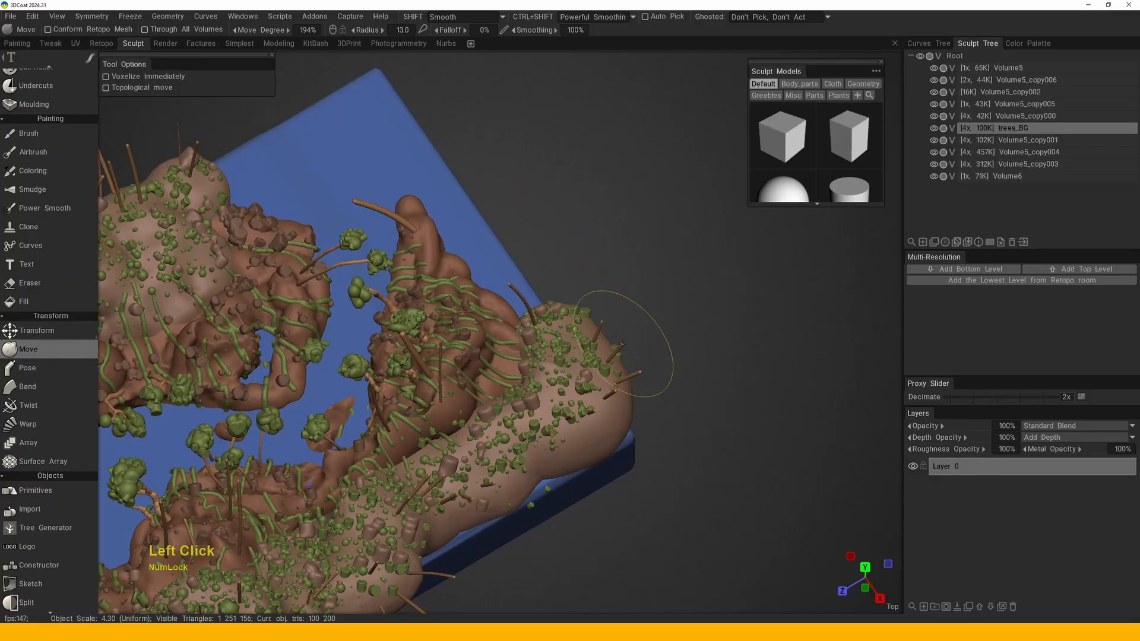
{"action": "left_click", "coordinate": [634, 374]}
{"action": "left_click_drag", "start_coordinate": [661, 349], "coordinate": [606, 315]}
{"action": "middle_click_drag", "start_coordinate": [606, 316], "coordinate": [570, 278]}
{"action": "left_click_drag", "start_coordinate": [782, 322], "coordinate": [775, 316]}
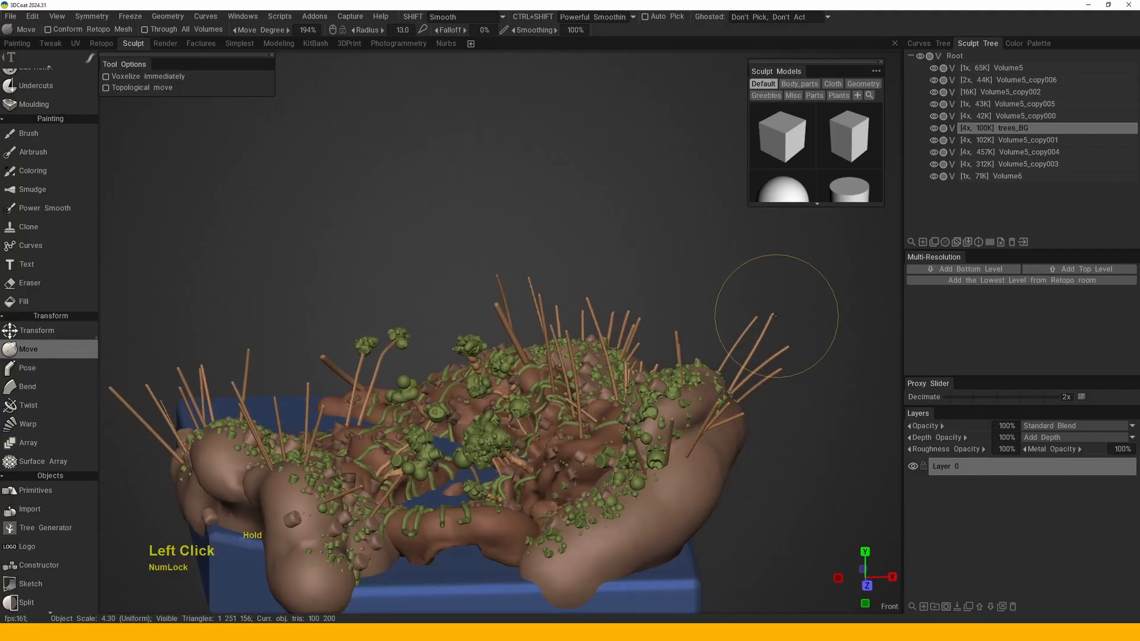
- Examine the bent trunks across the whole terrain from the front, the sides and above
{"action": "left_click_drag", "start_coordinate": [522, 379], "coordinate": [590, 356], "text": "alt"}
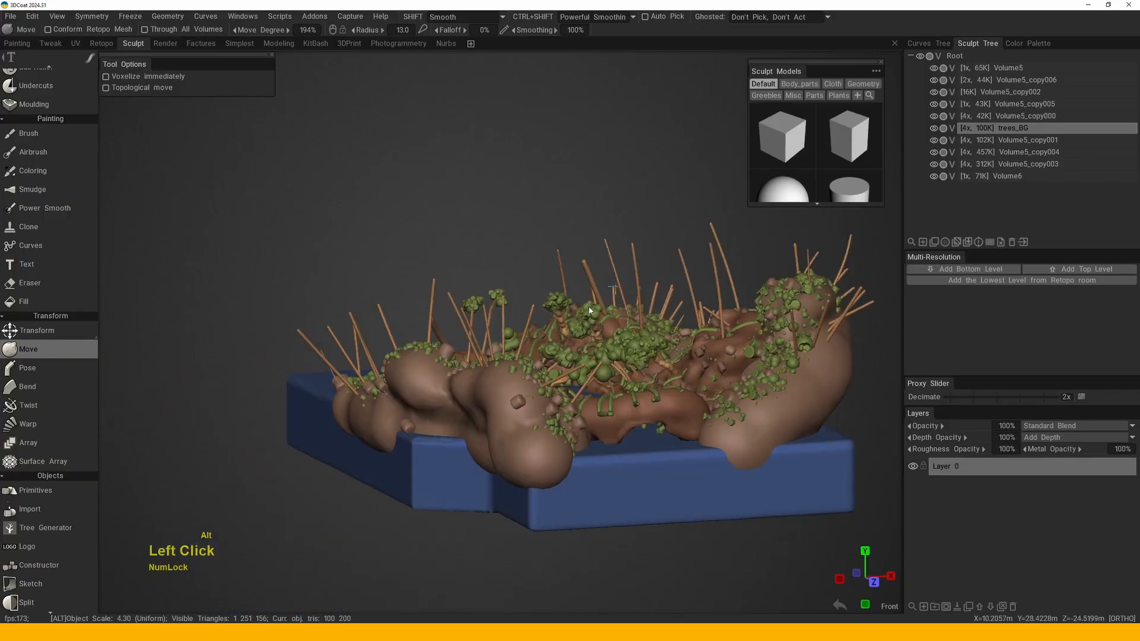
{"action": "middle_click_drag", "start_coordinate": [590, 356], "coordinate": [558, 285], "text": "alt"}
{"action": "left_click_drag", "start_coordinate": [559, 285], "coordinate": [580, 280], "text": "alt"}
{"action": "right_click_drag", "start_coordinate": [581, 280], "coordinate": [446, 421], "text": "alt"}
{"action": "left_click_drag", "start_coordinate": [446, 421], "coordinate": [580, 305], "text": "alt"}
{"action": "right_click_drag", "start_coordinate": [581, 305], "coordinate": [585, 303], "text": "alt"}
{"action": "left_click_drag", "start_coordinate": [586, 303], "coordinate": [492, 308], "text": "alt"}
{"action": "right_click_drag", "start_coordinate": [491, 308], "coordinate": [497, 340], "text": "alt"}
{"action": "left_click_drag", "start_coordinate": [497, 341], "coordinate": [480, 337], "text": "alt"}
{"action": "right_click_drag", "start_coordinate": [480, 336], "coordinate": [487, 309], "text": "alt"}
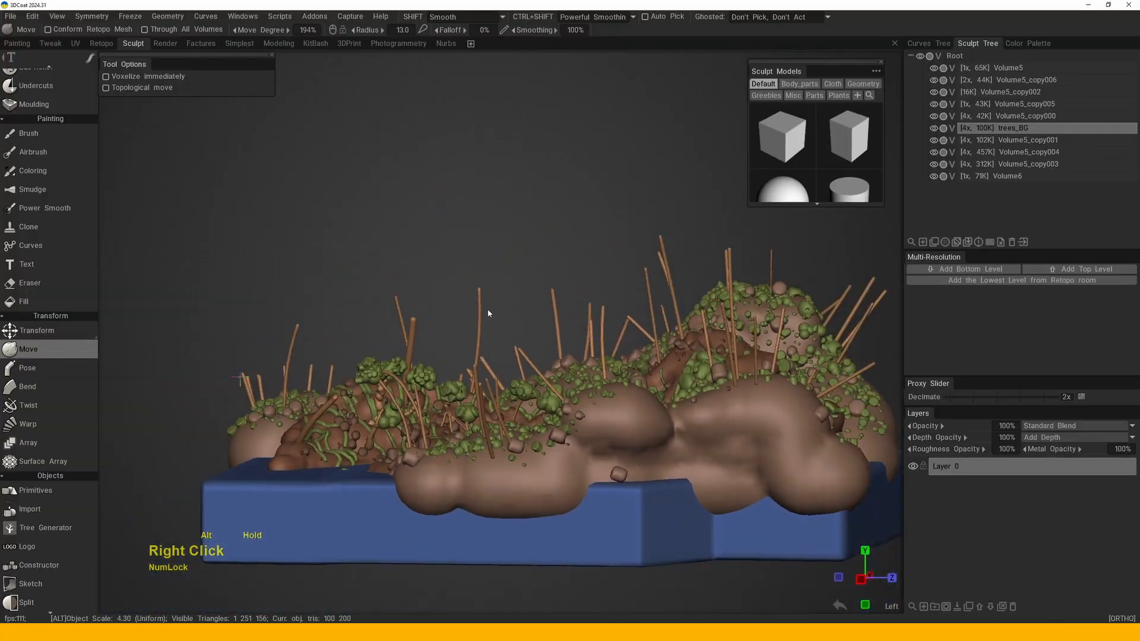
{"action": "left_click_drag", "start_coordinate": [487, 309], "coordinate": [513, 371], "text": "alt"}
{"action": "middle_click_drag", "start_coordinate": [514, 371], "coordinate": [532, 409], "text": "alt"}
{"action": "right_click_drag", "start_coordinate": [532, 409], "coordinate": [528, 398], "text": "alt"}
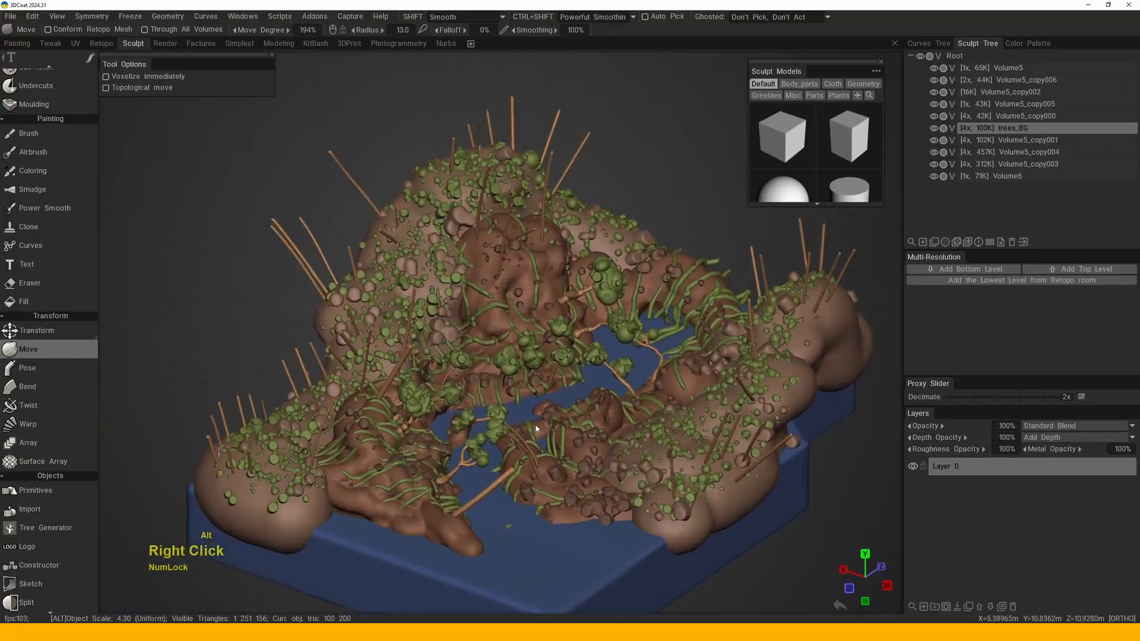
{"action": "left_click_drag", "start_coordinate": [527, 397], "coordinate": [521, 386], "text": "alt"}
{"action": "right_click_drag", "start_coordinate": [521, 385], "coordinate": [516, 376], "text": "alt"}
{"action": "left_click_drag", "start_coordinate": [517, 376], "coordinate": [537, 368], "text": "alt"}
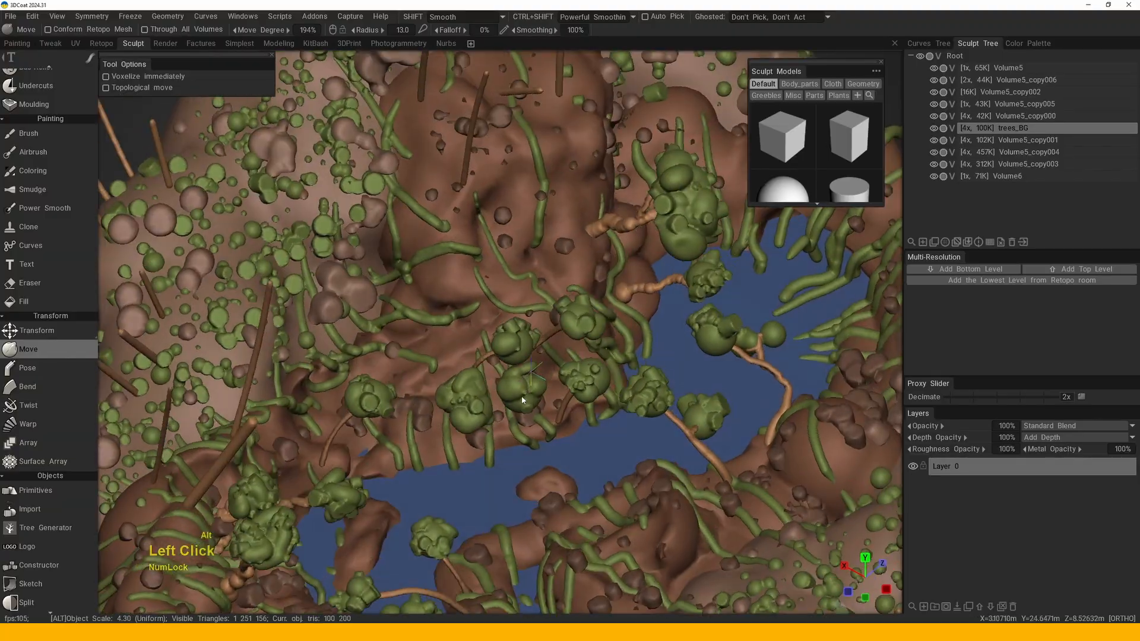
- Select the foliage volume Volume5_copy001 and switch to the Sphere tool with Jitter Position set to 1.08
{"action": "middle_click_drag", "start_coordinate": [537, 368], "coordinate": [570, 356], "text": "alt"}
{"action": "right_click_drag", "start_coordinate": [597, 344], "coordinate": [534, 380], "text": "alt"}
{"action": "left_click_drag", "start_coordinate": [534, 380], "coordinate": [516, 389], "text": "alt"}
{"action": "middle_click_drag", "start_coordinate": [517, 388], "coordinate": [503, 397], "text": "alt"}
{"action": "left_click_drag", "start_coordinate": [504, 398], "coordinate": [558, 348], "text": "alt"}
{"action": "right_click_drag", "start_coordinate": [558, 349], "coordinate": [579, 335], "text": "alt"}
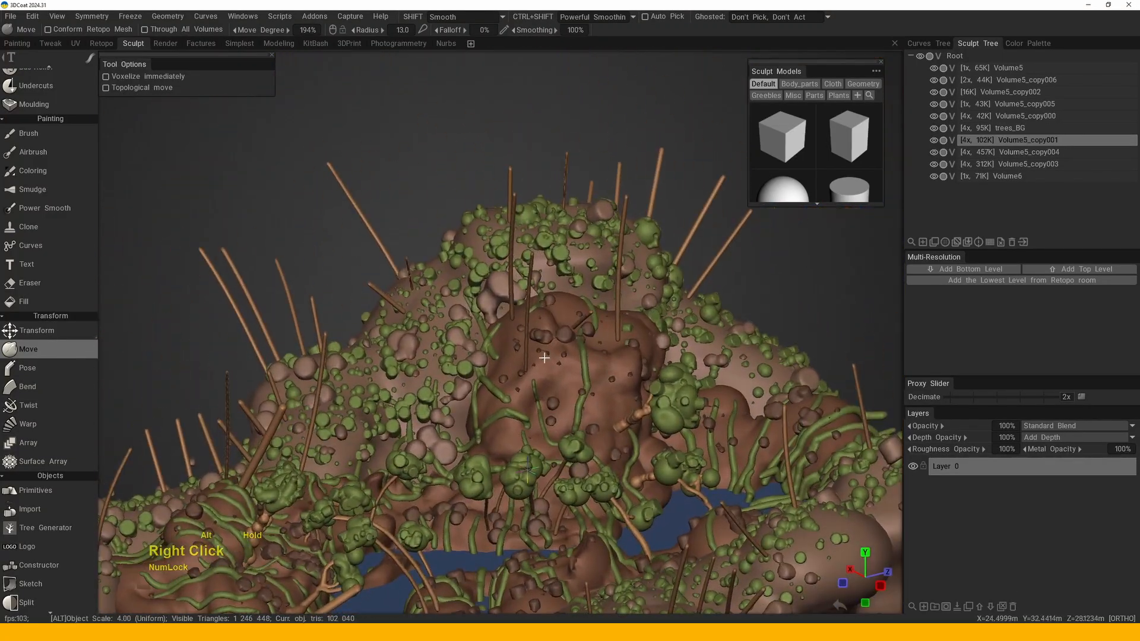
{"action": "left_click_drag", "start_coordinate": [579, 336], "coordinate": [614, 311], "text": "alt"}
{"action": "right_click_drag", "start_coordinate": [614, 311], "coordinate": [574, 338], "text": "alt"}
{"action": "middle_click_drag", "start_coordinate": [574, 338], "coordinate": [565, 353], "text": "alt"}
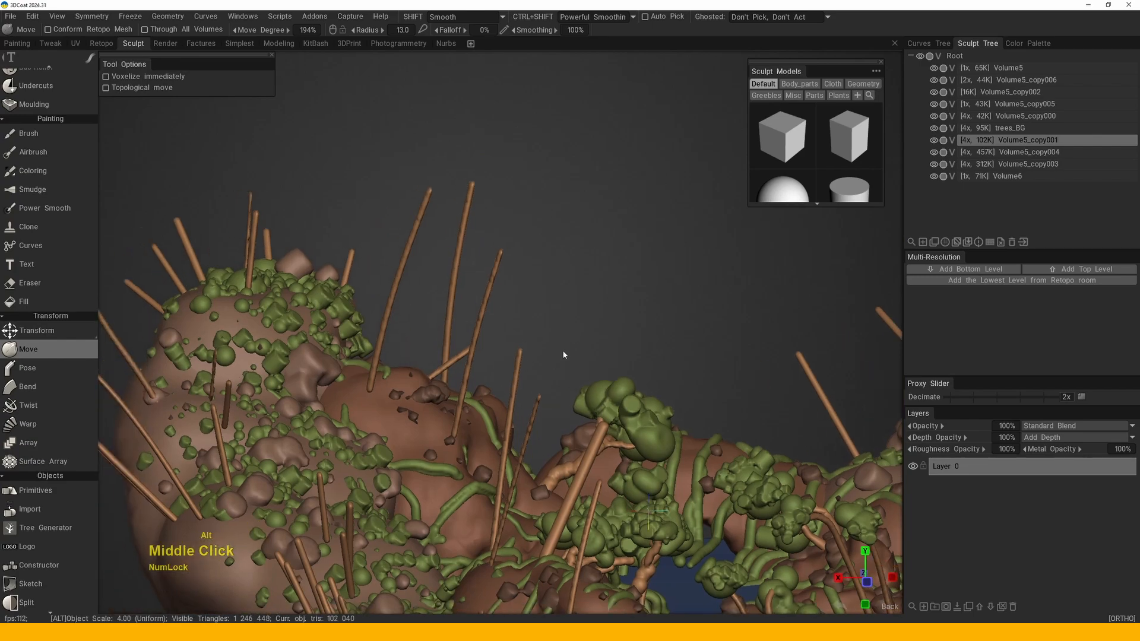
{"action": "key", "text": "space"}
{"action": "left_click", "coordinate": [579, 190]}
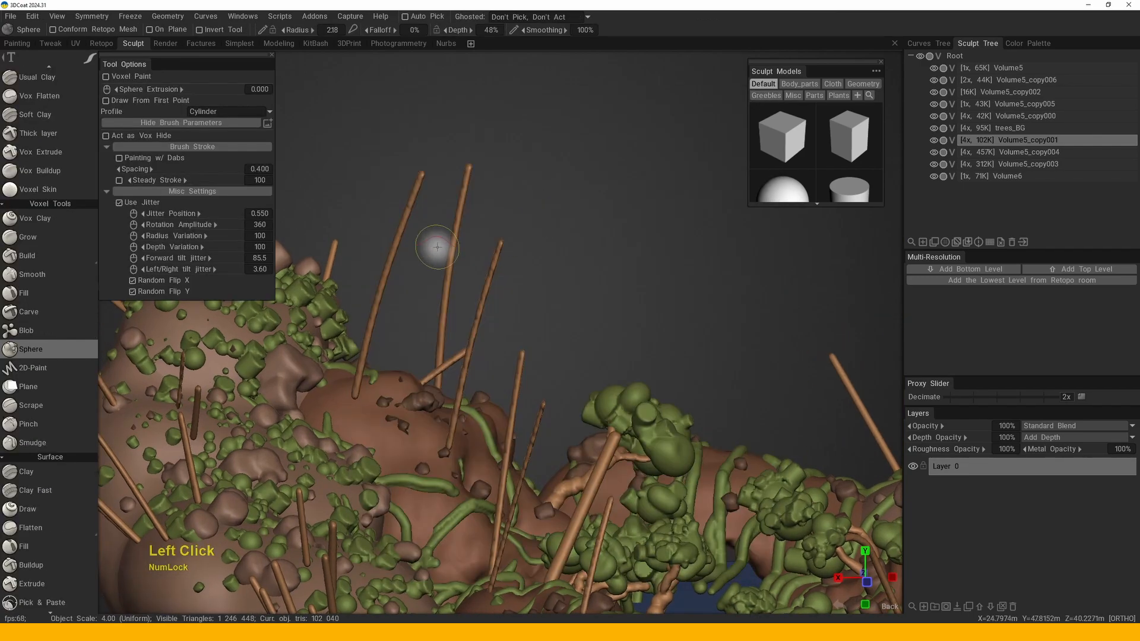
{"action": "left_click_drag", "start_coordinate": [177, 213], "coordinate": [200, 213]}
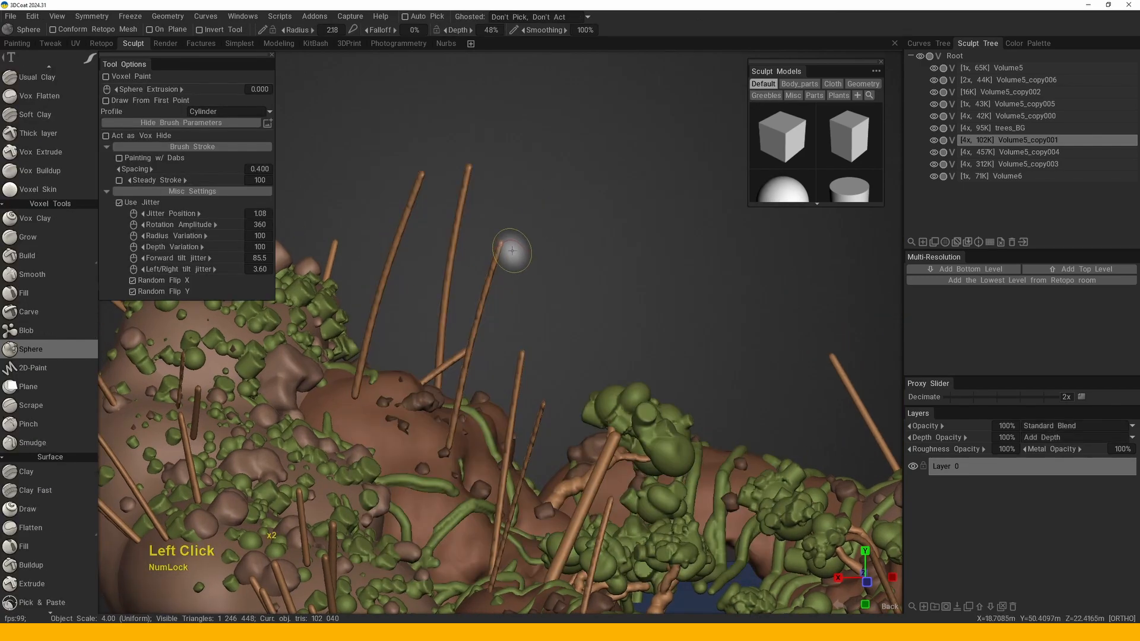
- Try to scatter cylinder foliage around the tall trunk tops on Volume5_copy001, and undo the stroke
{"action": "mouse_move", "coordinate": [503, 243]}
{"action": "left_mouse_down", "text": "alt"}
{"action": "mouse_move", "coordinate": [484, 253]}
{"action": "mouse_move", "coordinate": [424, 233]}
{"action": "left_mouse_up", "text": "alt"}
{"action": "left_click", "coordinate": [484, 252]}
{"action": "right_click_drag", "start_coordinate": [424, 233], "coordinate": [387, 189]}
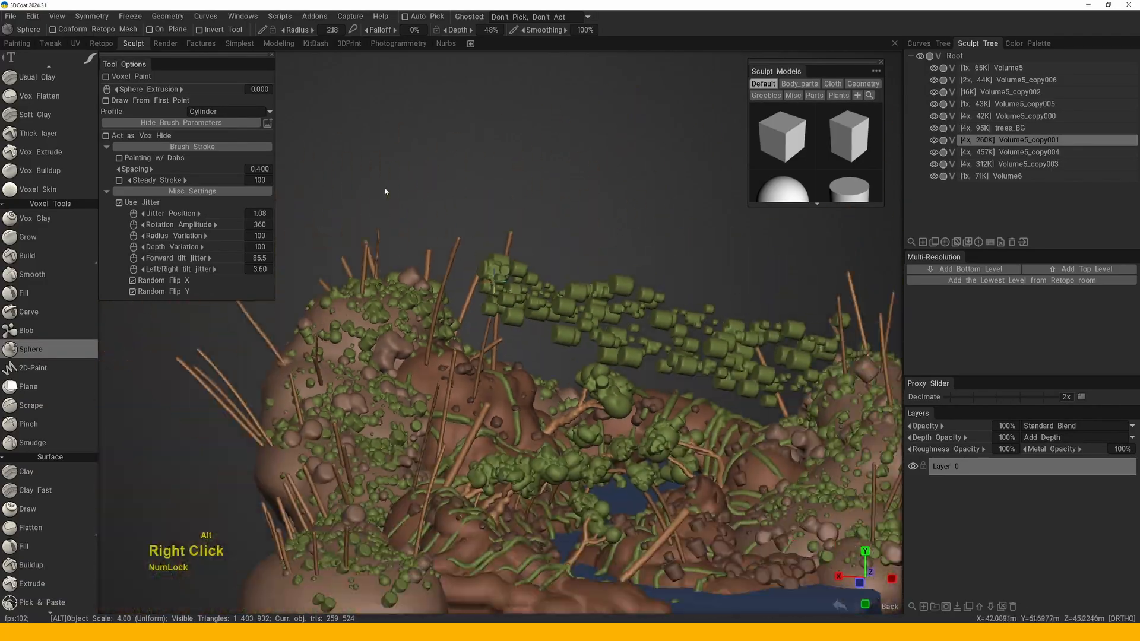
{"action": "middle_click_drag", "start_coordinate": [386, 188], "coordinate": [422, 183]}
{"action": "left_click_drag", "start_coordinate": [422, 183], "coordinate": [458, 244], "text": "alt"}
{"action": "middle_click_drag", "start_coordinate": [458, 244], "coordinate": [488, 216]}
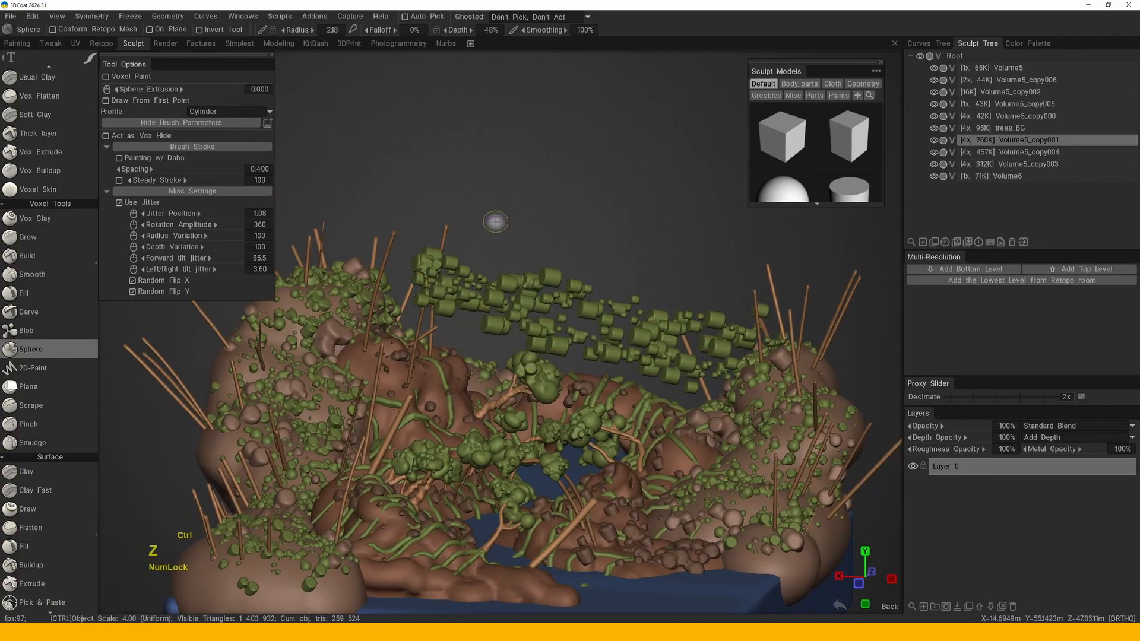
{"action": "key", "text": "ctrl+z"}
- Make an emptied duplicate of Volume5_copy001 and set the Sphere tool to Draw From First Point with a 1.25 radius
{"action": "left_click", "coordinate": [935, 243]}
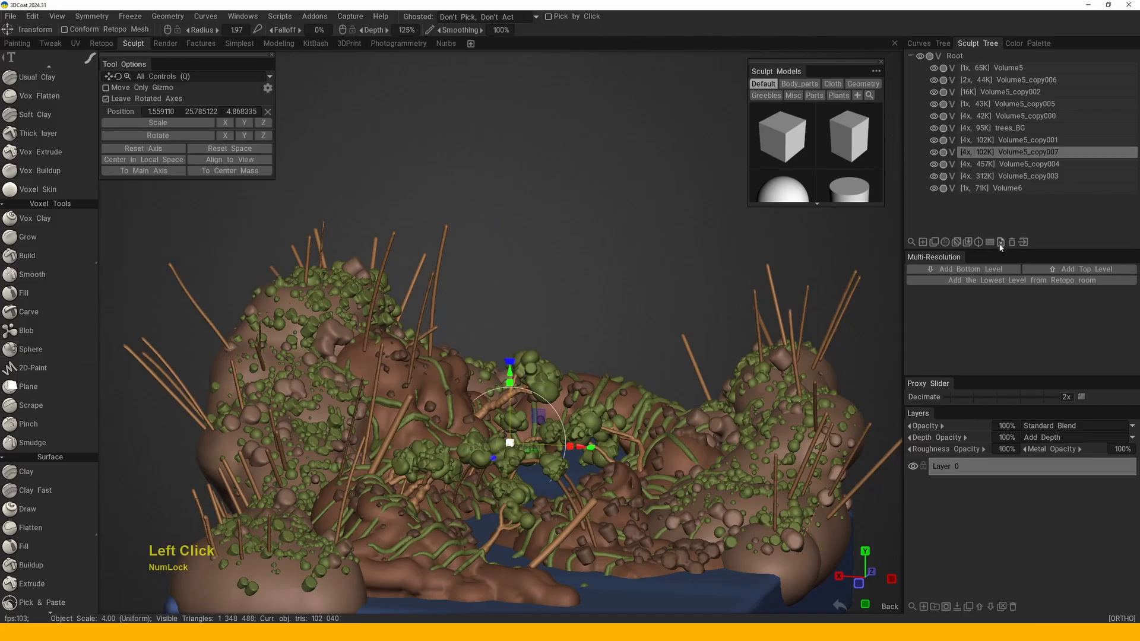
{"action": "right_click_drag", "start_coordinate": [707, 267], "coordinate": [564, 290]}
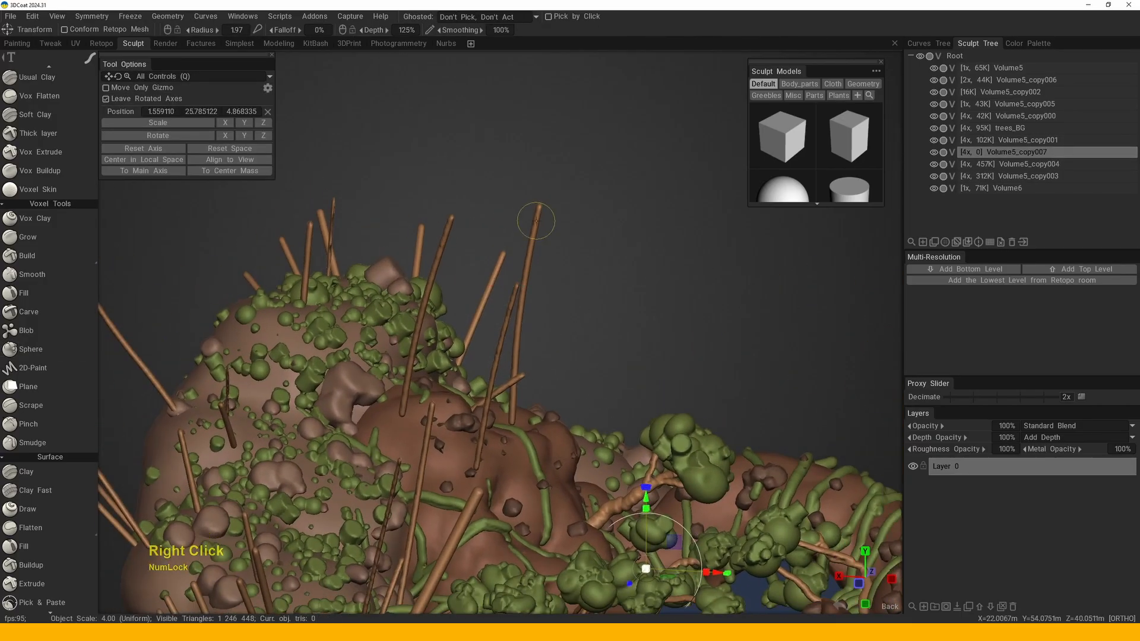
{"action": "key", "text": "space"}
{"action": "left_click", "coordinate": [550, 157]}
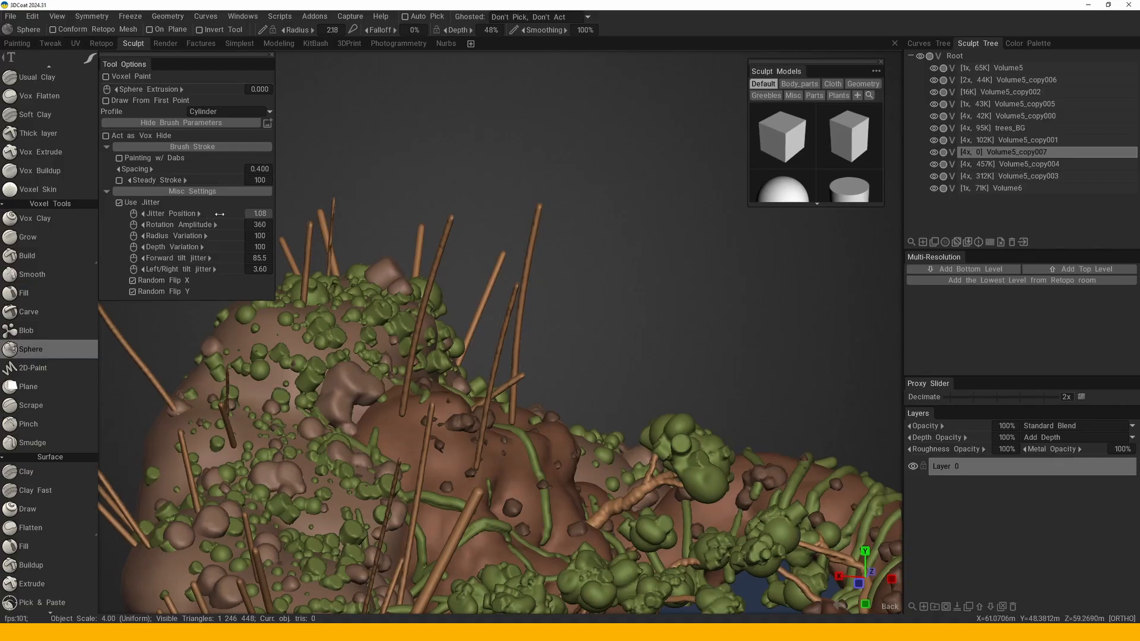
{"action": "left_click", "coordinate": [169, 100]}
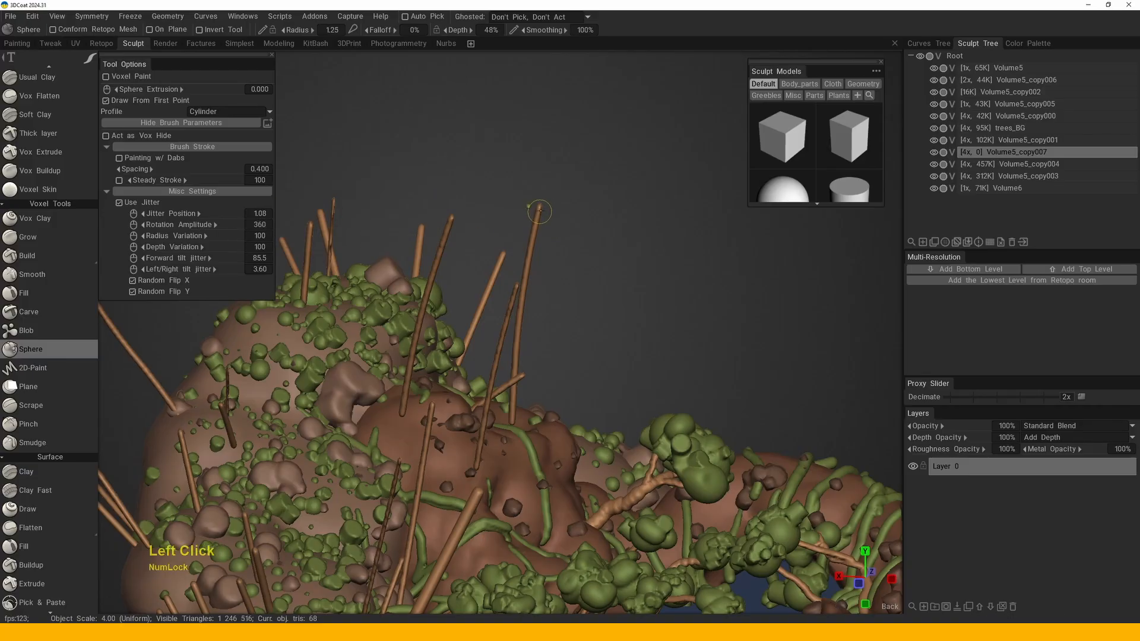
- Build clumps of small cylinder leaves around the tops of two tall trunks on the cliff with the Sphere tool
{"action": "right_click_drag", "start_coordinate": [539, 210], "coordinate": [514, 279]}
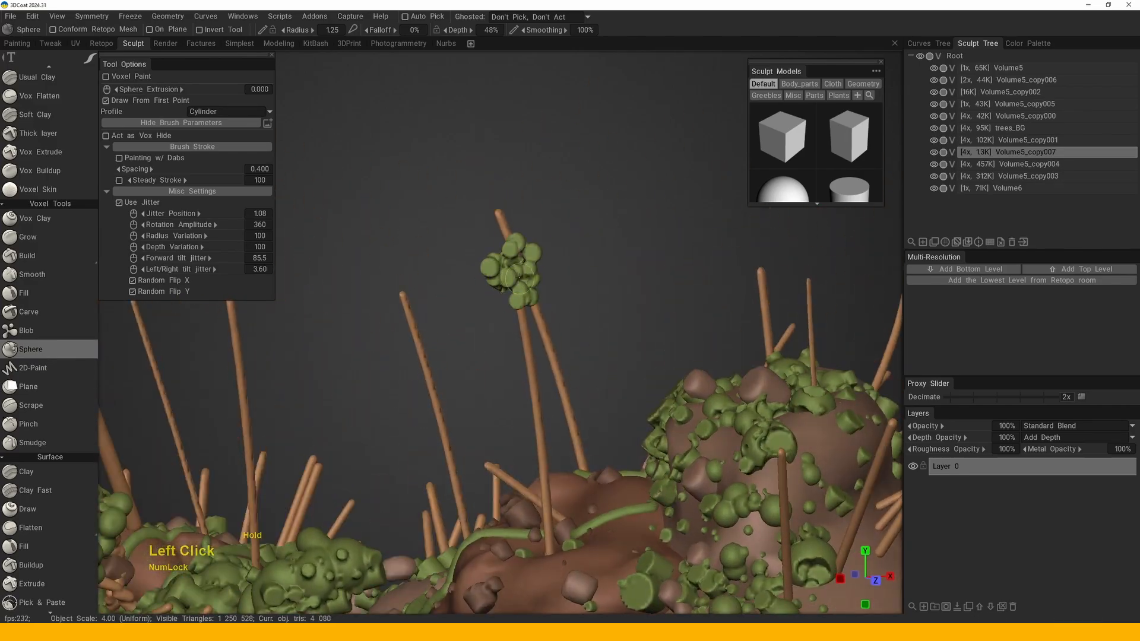
{"action": "left_click_drag", "start_coordinate": [519, 277], "coordinate": [439, 300], "text": "alt"}
{"action": "middle_click_drag", "start_coordinate": [440, 300], "coordinate": [398, 302], "text": "alt"}
{"action": "left_click_drag", "start_coordinate": [397, 303], "coordinate": [494, 305], "text": "alt"}
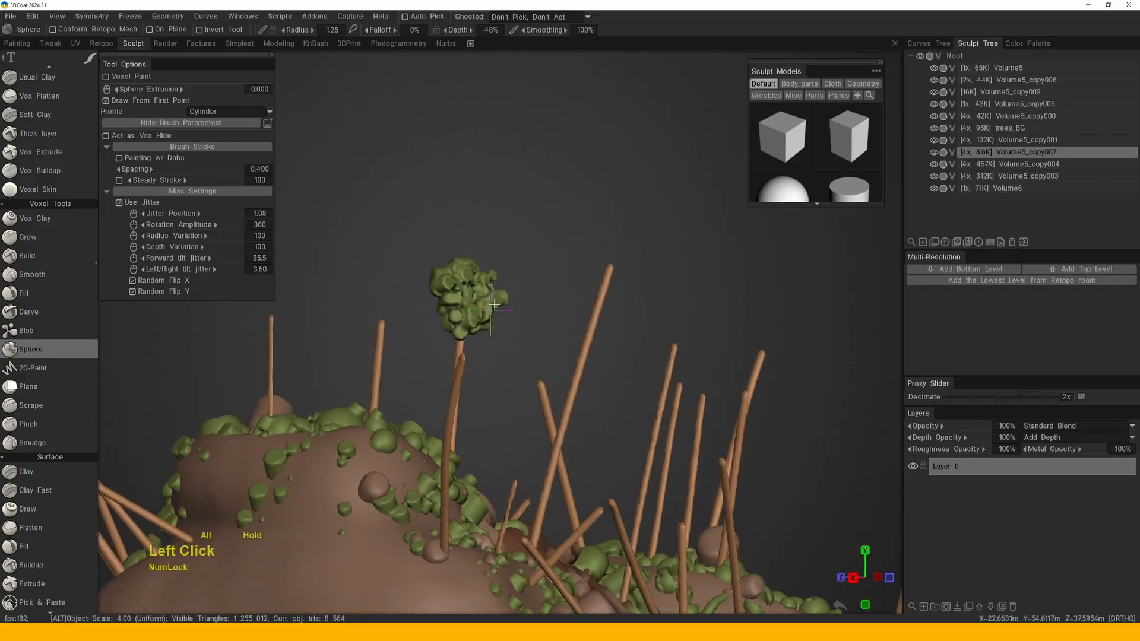
{"action": "left_click", "coordinate": [601, 272]}
{"action": "mouse_move", "coordinate": [602, 272]}
{"action": "left_mouse_down", "text": "alt"}
{"action": "mouse_move", "coordinate": [529, 262]}
{"action": "mouse_move", "coordinate": [661, 269]}
{"action": "left_mouse_up", "text": "alt"}
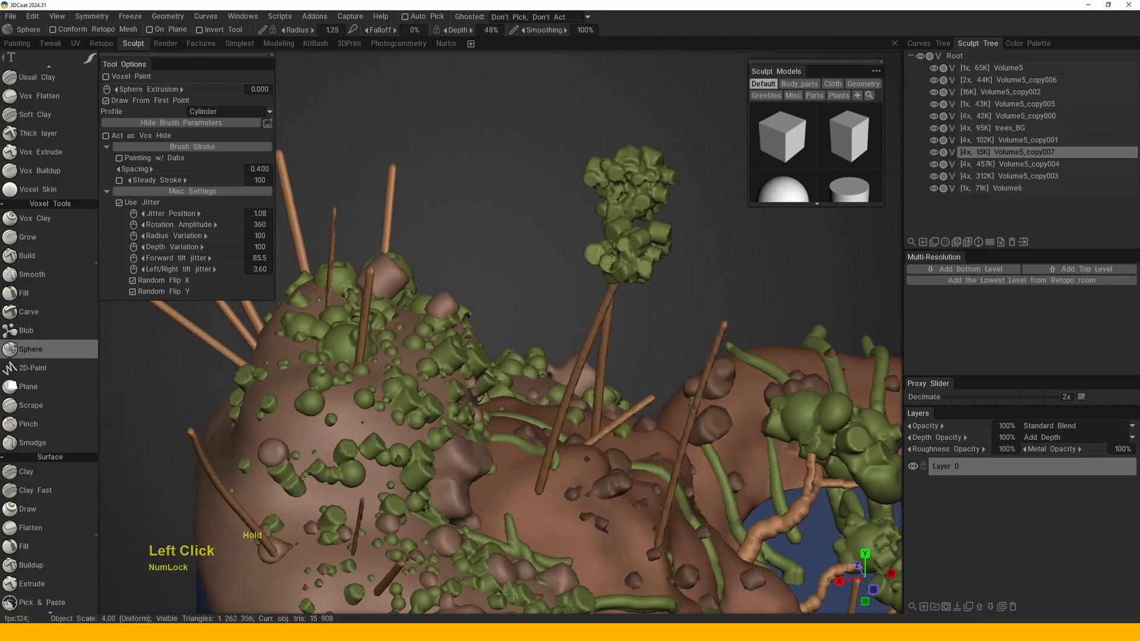
- Fill out the cliff trunks' foliage and add a leaf crown to the shorter trunk beside them
{"action": "left_click_drag", "start_coordinate": [610, 257], "coordinate": [615, 279]}
{"action": "mouse_move", "coordinate": [615, 279]}
{"action": "left_mouse_down", "text": "alt"}
{"action": "mouse_move", "coordinate": [651, 293]}
{"action": "mouse_move", "coordinate": [628, 260]}
{"action": "mouse_move", "coordinate": [624, 309]}
{"action": "left_mouse_up", "text": "alt"}
{"action": "mouse_move", "coordinate": [624, 309]}
{"action": "left_mouse_down", "text": "alt"}
{"action": "mouse_move", "coordinate": [743, 326]}
{"action": "mouse_move", "coordinate": [665, 283]}
{"action": "mouse_move", "coordinate": [695, 240]}
{"action": "mouse_move", "coordinate": [614, 370]}
{"action": "left_mouse_up", "text": "alt"}
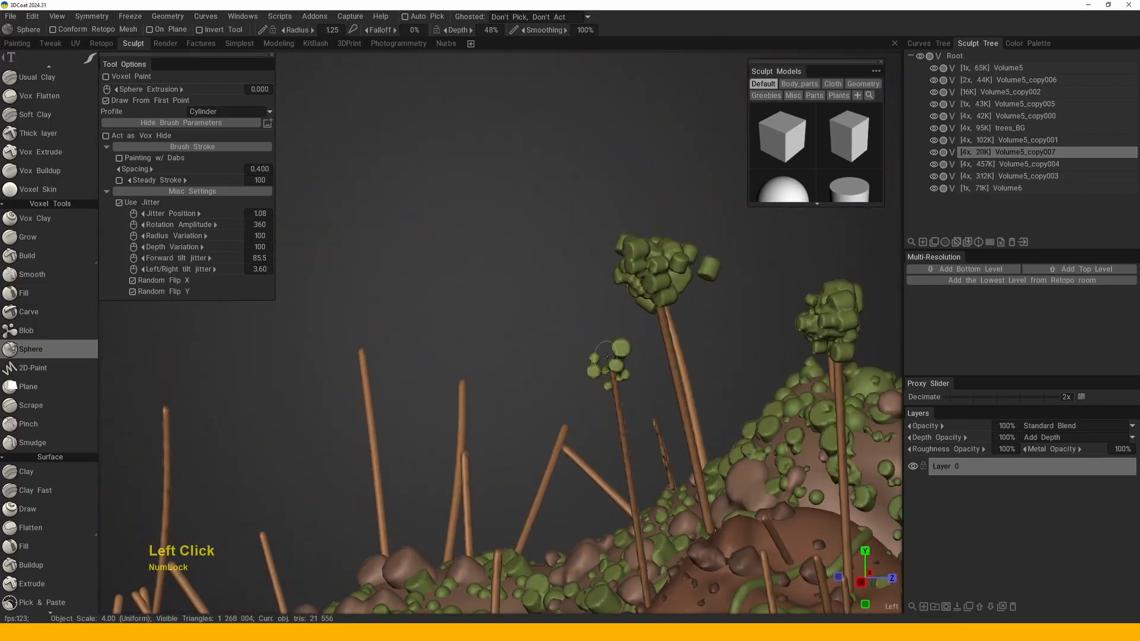
{"action": "mouse_move", "coordinate": [527, 334]}
{"action": "left_mouse_down"}
{"action": "mouse_move", "coordinate": [553, 326]}
{"action": "mouse_move", "coordinate": [553, 335]}
{"action": "left_mouse_up"}
{"action": "left_click_drag", "start_coordinate": [552, 335], "coordinate": [615, 295], "text": "alt"}
{"action": "left_click_drag", "start_coordinate": [521, 364], "coordinate": [520, 344]}
{"action": "left_click_drag", "start_coordinate": [520, 344], "coordinate": [481, 392], "text": "alt"}
{"action": "right_click_drag", "start_coordinate": [481, 392], "coordinate": [504, 352], "text": "alt"}
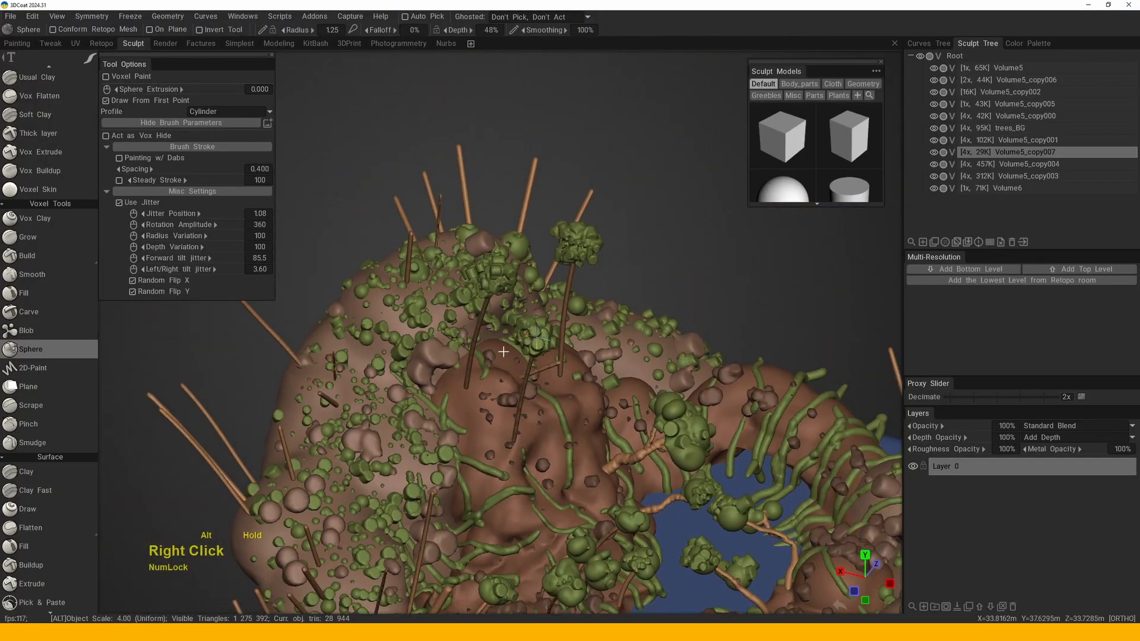
- Add leaf crowns to a trunk on the hilltop and to the bent trunk near the hill's far end
{"action": "mouse_move", "coordinate": [503, 352]}
{"action": "left_mouse_down", "text": "alt"}
{"action": "mouse_move", "coordinate": [474, 386]}
{"action": "mouse_move", "coordinate": [448, 261]}
{"action": "mouse_move", "coordinate": [400, 257]}
{"action": "mouse_move", "coordinate": [341, 299]}
{"action": "mouse_move", "coordinate": [394, 313]}
{"action": "mouse_move", "coordinate": [429, 281]}
{"action": "left_mouse_up", "text": "alt"}
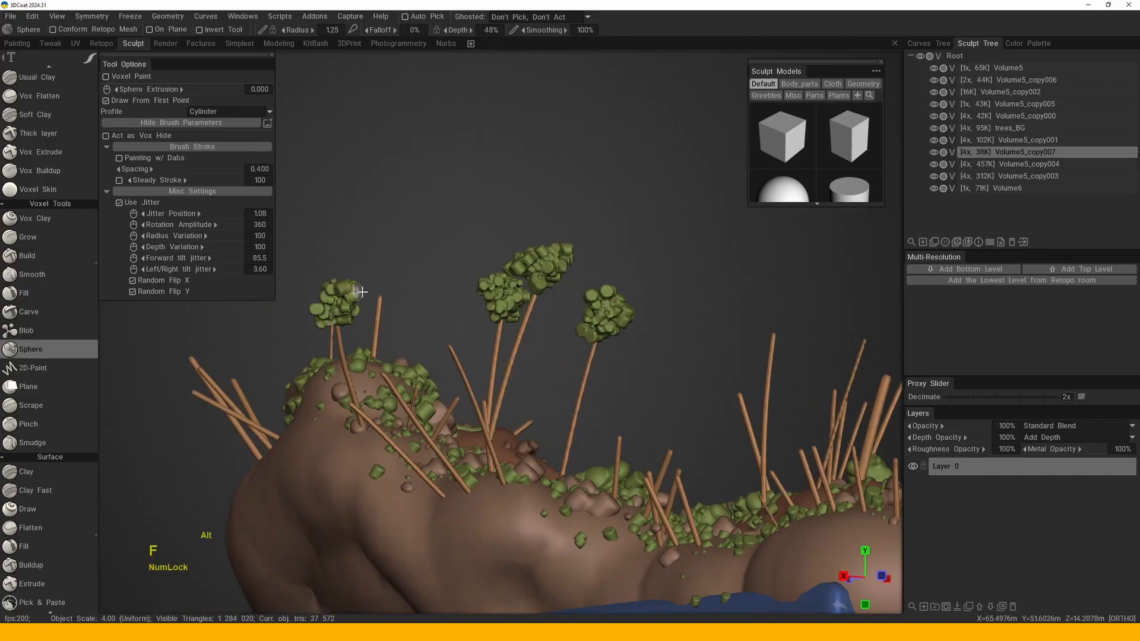
{"action": "left_click_drag", "start_coordinate": [359, 291], "coordinate": [522, 320], "text": "alt"}
{"action": "middle_click_drag", "start_coordinate": [522, 320], "coordinate": [420, 248], "text": "alt"}
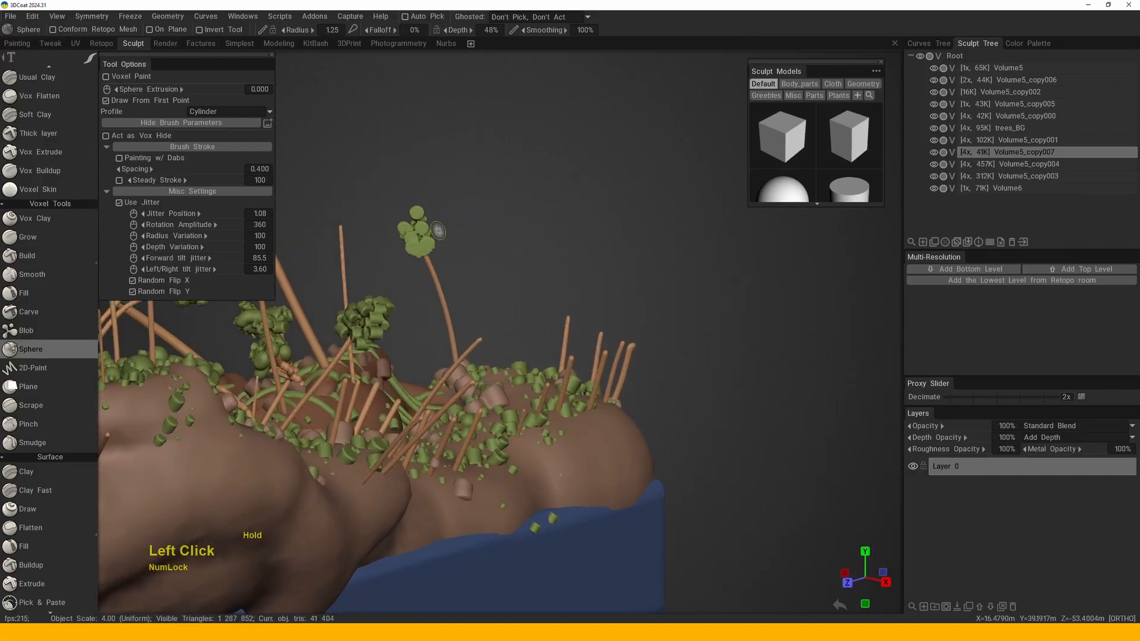
{"action": "left_click_drag", "start_coordinate": [617, 232], "coordinate": [428, 238]}
{"action": "left_click", "coordinate": [427, 238]}
- Add leaf crowns to the leaning trunks along the summit and outer slope of the big hill
{"action": "middle_click_drag", "start_coordinate": [427, 237], "coordinate": [424, 274], "text": "alt"}
{"action": "left_click_drag", "start_coordinate": [425, 273], "coordinate": [475, 333], "text": "alt"}
{"action": "right_click_drag", "start_coordinate": [475, 333], "coordinate": [451, 321], "text": "alt"}
{"action": "mouse_move", "coordinate": [451, 321]}
{"action": "middle_mouse_down", "text": "alt"}
{"action": "mouse_move", "coordinate": [445, 346]}
{"action": "mouse_move", "coordinate": [476, 360]}
{"action": "middle_mouse_up", "text": "alt"}
{"action": "right_click_drag", "start_coordinate": [476, 359], "coordinate": [565, 205], "text": "alt"}
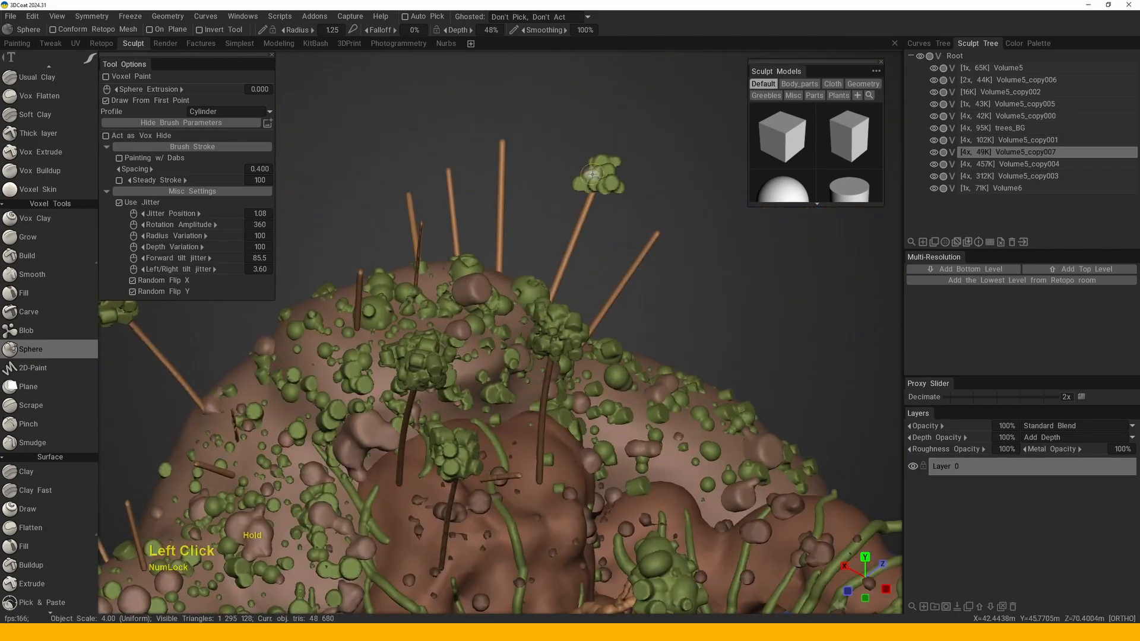
{"action": "middle_click_drag", "start_coordinate": [576, 163], "coordinate": [498, 178], "text": "alt"}
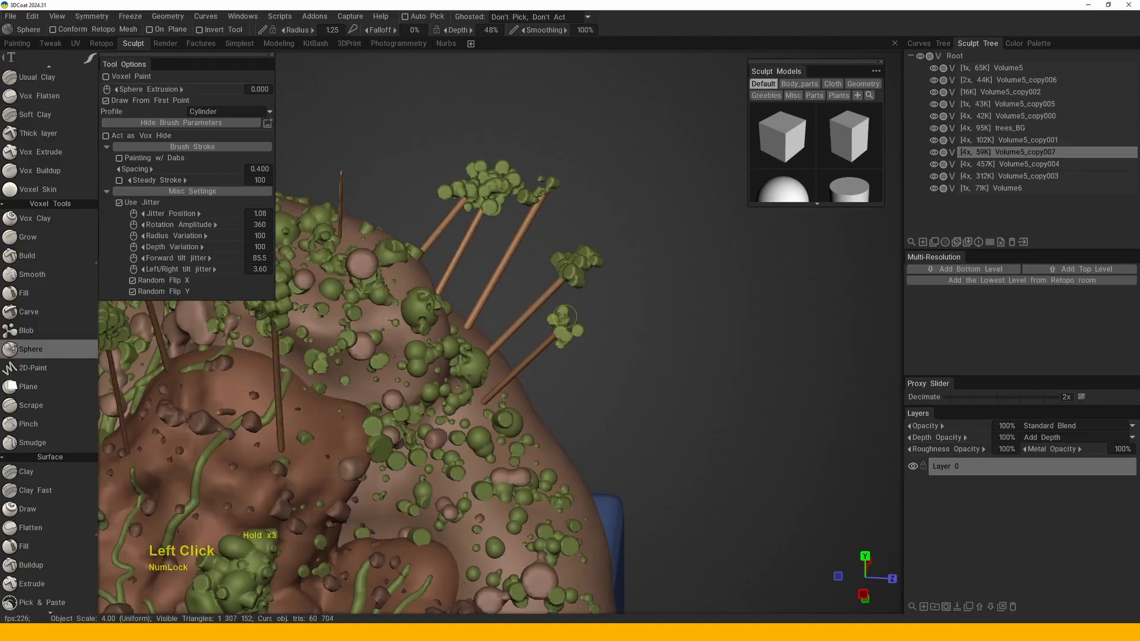
{"action": "left_click", "coordinate": [564, 317]}
{"action": "left_click_drag", "start_coordinate": [565, 317], "coordinate": [517, 303], "text": "alt"}
{"action": "middle_click_drag", "start_coordinate": [517, 303], "coordinate": [495, 273]}
{"action": "left_click", "coordinate": [496, 272]}
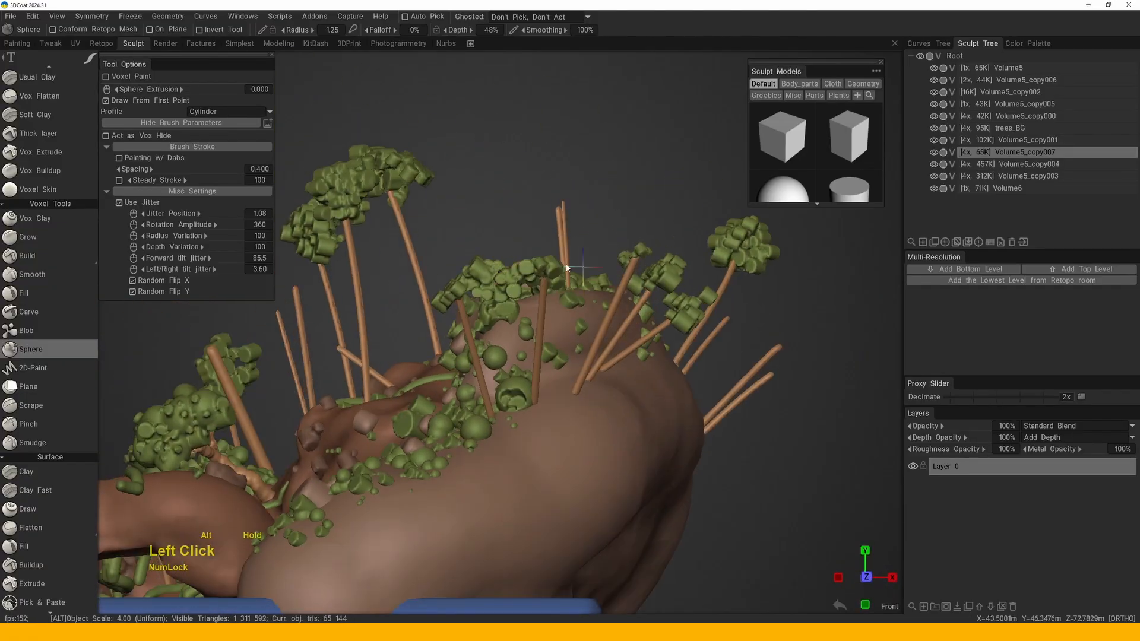
- Add cylinder leaf crowns to the paired upright trunks on the big hill's summit and the trunks beside them
{"action": "left_click_drag", "start_coordinate": [567, 268], "coordinate": [504, 261], "text": "alt"}
{"action": "left_click", "coordinate": [504, 261]}
{"action": "left_click", "coordinate": [591, 262]}
{"action": "left_click_drag", "start_coordinate": [582, 260], "coordinate": [622, 294], "text": "alt"}
{"action": "left_click_drag", "start_coordinate": [646, 345], "coordinate": [665, 368]}
{"action": "middle_click_drag", "start_coordinate": [647, 370], "coordinate": [632, 369], "text": "alt"}
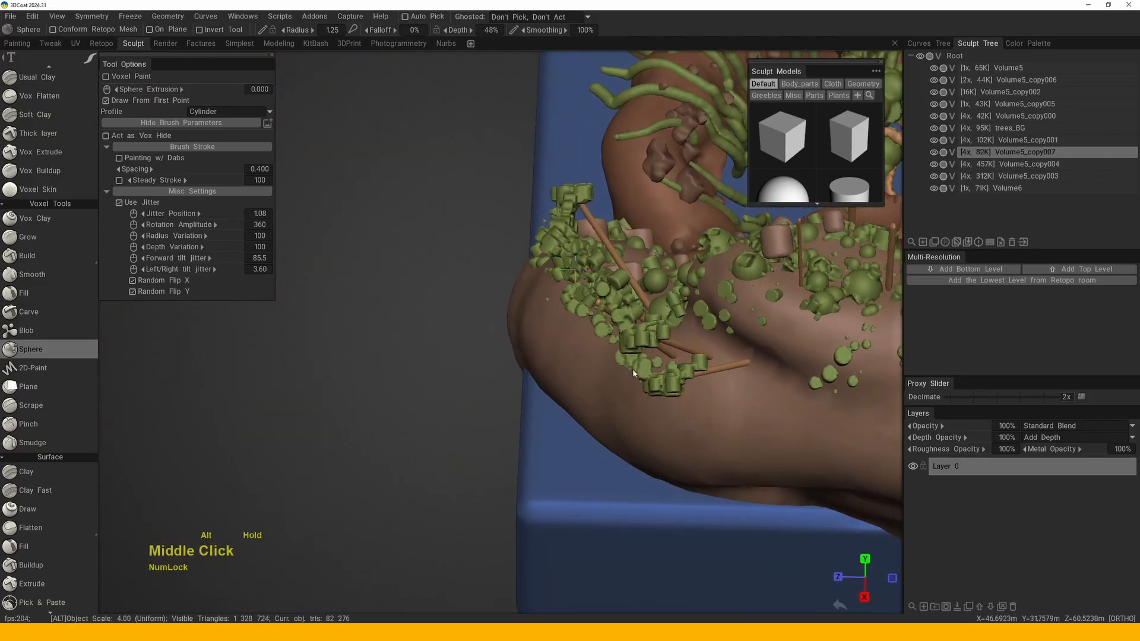
- Fill the remaining gaps in the summit foliage of the big hill, working around the trunk tops
{"action": "left_click_drag", "start_coordinate": [633, 369], "coordinate": [697, 253], "text": "alt"}
{"action": "mouse_move", "coordinate": [681, 294]}
{"action": "left_mouse_down"}
{"action": "mouse_move", "coordinate": [638, 302]}
{"action": "mouse_move", "coordinate": [620, 280]}
{"action": "left_mouse_up"}
{"action": "left_click_drag", "start_coordinate": [620, 280], "coordinate": [615, 289], "text": "alt"}
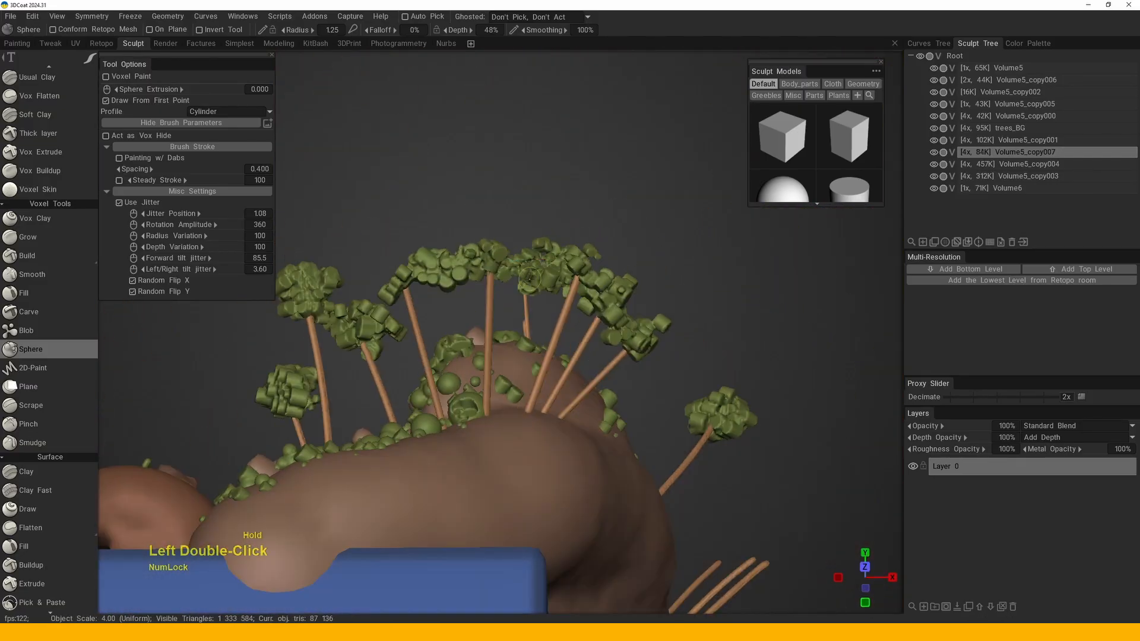
{"action": "left_click_drag", "start_coordinate": [530, 279], "coordinate": [493, 278], "text": "alt"}
{"action": "left_click", "coordinate": [492, 277]}
- Add leaf crowns to the tall trunks on the big hill's shoulder and the first trunks along the adjoining ridge
{"action": "left_click_drag", "start_coordinate": [422, 260], "coordinate": [546, 338], "text": "alt"}
{"action": "middle_click_drag", "start_coordinate": [547, 339], "coordinate": [529, 308], "text": "alt"}
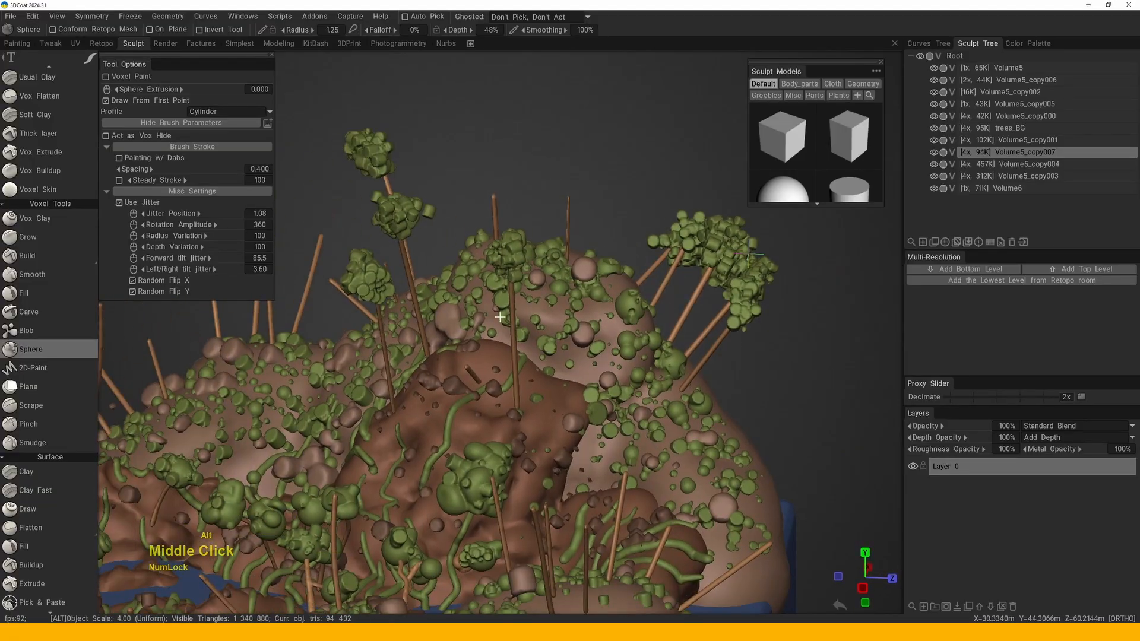
{"action": "mouse_move", "coordinate": [529, 309]}
{"action": "left_mouse_down", "text": "alt"}
{"action": "mouse_move", "coordinate": [509, 255]}
{"action": "mouse_move", "coordinate": [469, 247]}
{"action": "left_mouse_up", "text": "alt"}
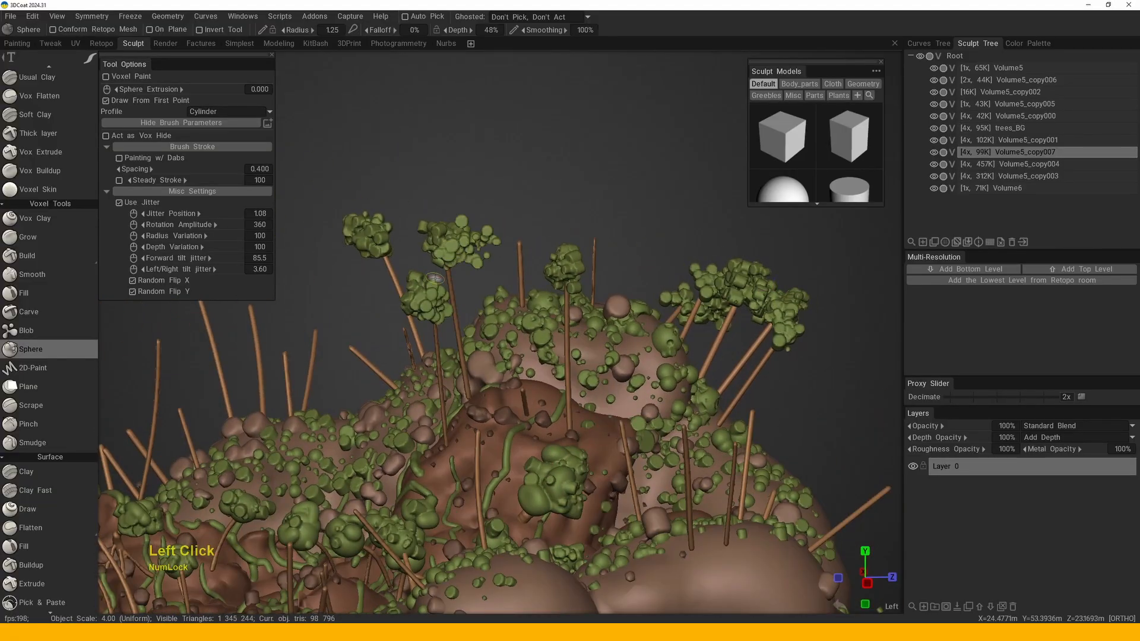
{"action": "mouse_move", "coordinate": [429, 301]}
{"action": "left_mouse_down", "text": "alt"}
{"action": "mouse_move", "coordinate": [385, 292]}
{"action": "mouse_move", "coordinate": [447, 292]}
{"action": "left_mouse_up", "text": "alt"}
{"action": "middle_click_drag", "start_coordinate": [447, 292], "coordinate": [439, 304], "text": "alt"}
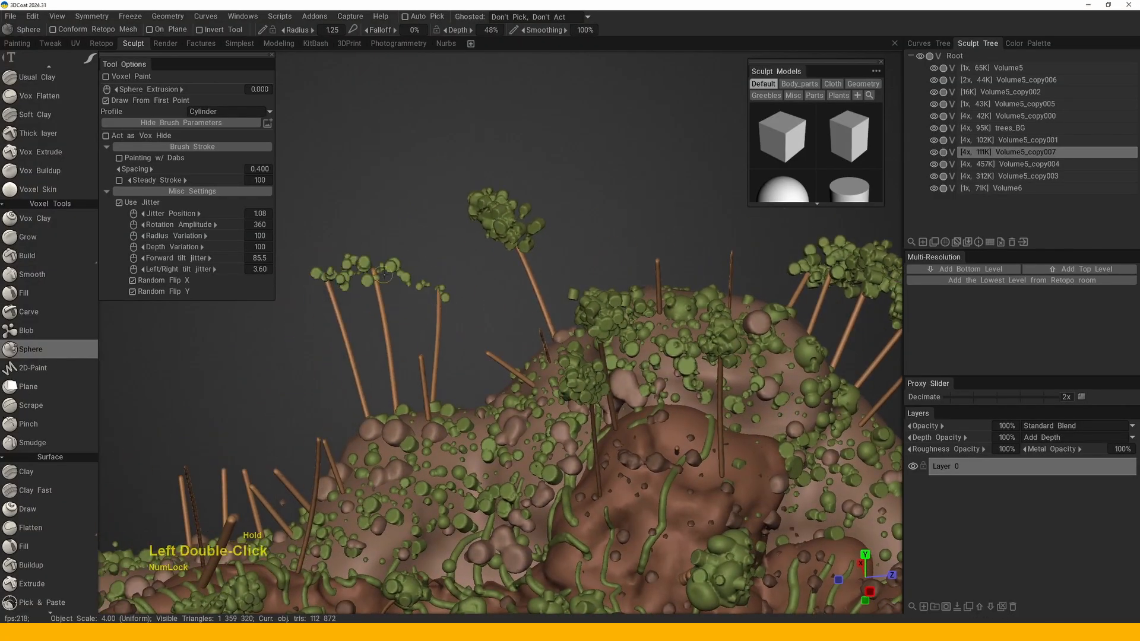
- Thicken the leaf crowns over the group of ridge trunks from several sides
{"action": "mouse_move", "coordinate": [384, 274]}
{"action": "left_mouse_down"}
{"action": "mouse_move", "coordinate": [411, 289]}
{"action": "mouse_move", "coordinate": [350, 347]}
{"action": "mouse_move", "coordinate": [561, 345]}
{"action": "mouse_move", "coordinate": [499, 338]}
{"action": "left_mouse_up"}
{"action": "left_click_drag", "start_coordinate": [419, 336], "coordinate": [392, 360]}
{"action": "mouse_move", "coordinate": [392, 360]}
{"action": "left_mouse_down", "text": "alt"}
{"action": "mouse_move", "coordinate": [443, 362]}
{"action": "mouse_move", "coordinate": [426, 369]}
{"action": "left_mouse_up", "text": "alt"}
{"action": "left_click_drag", "start_coordinate": [426, 369], "coordinate": [386, 383]}
{"action": "left_click_drag", "start_coordinate": [386, 383], "coordinate": [452, 350], "text": "alt"}
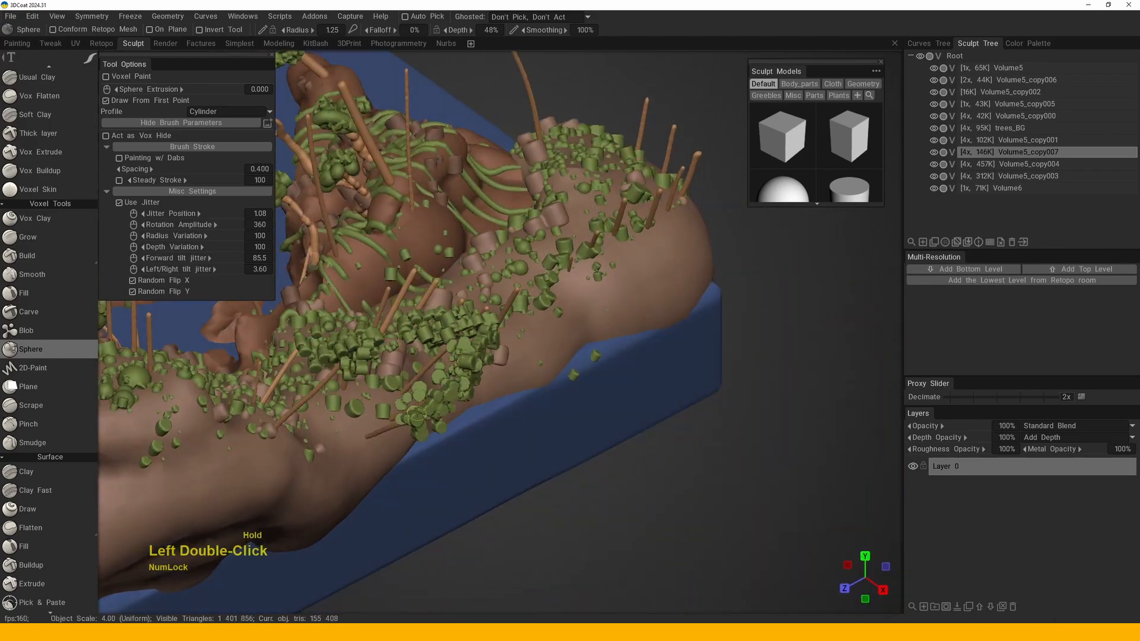
- Build a leaf crown around the top of the thin trunk next to the thick bare trunk
{"action": "left_click_drag", "start_coordinate": [417, 414], "coordinate": [581, 379], "text": "alt"}
{"action": "right_click_drag", "start_coordinate": [581, 379], "coordinate": [528, 344], "text": "alt"}
{"action": "middle_click_drag", "start_coordinate": [529, 345], "coordinate": [501, 278], "text": "alt"}
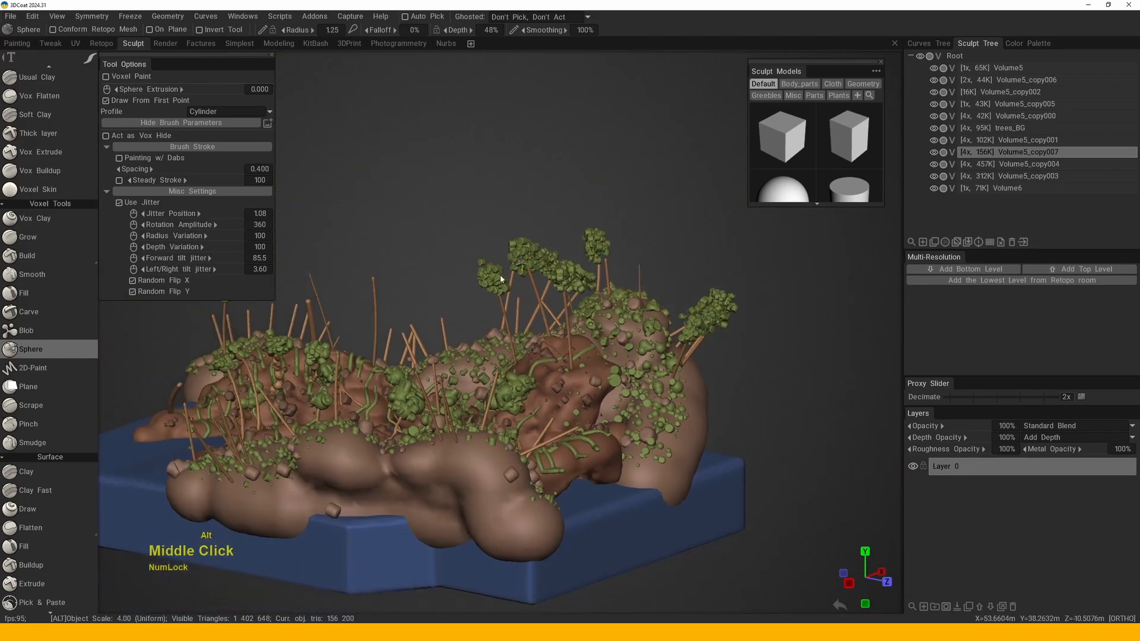
{"action": "left_click_drag", "start_coordinate": [501, 279], "coordinate": [560, 297], "text": "alt"}
{"action": "right_click_drag", "start_coordinate": [561, 297], "coordinate": [529, 300], "text": "alt"}
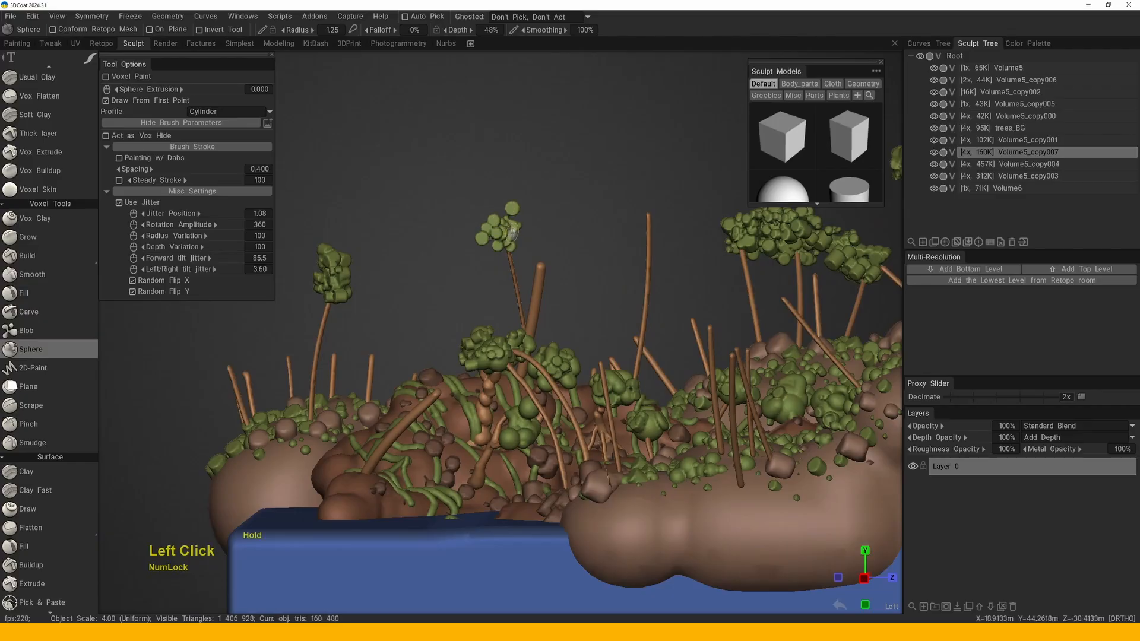
{"action": "left_click_drag", "start_coordinate": [512, 233], "coordinate": [504, 232]}
{"action": "left_click_drag", "start_coordinate": [528, 237], "coordinate": [588, 264]}
{"action": "left_click_drag", "start_coordinate": [475, 228], "coordinate": [503, 237]}
{"action": "left_click_drag", "start_coordinate": [529, 238], "coordinate": [519, 196]}
{"action": "left_click_drag", "start_coordinate": [475, 246], "coordinate": [492, 234]}
- Add leaf crowns to the thick trunk and the tall thin trunk standing near it
{"action": "mouse_move", "coordinate": [492, 233]}
{"action": "left_mouse_down", "text": "alt"}
{"action": "mouse_move", "coordinate": [483, 322]}
{"action": "mouse_move", "coordinate": [472, 307]}
{"action": "mouse_move", "coordinate": [404, 301]}
{"action": "mouse_move", "coordinate": [557, 267]}
{"action": "mouse_move", "coordinate": [564, 228]}
{"action": "left_mouse_up", "text": "alt"}
{"action": "left_click", "coordinate": [558, 267]}
{"action": "left_click", "coordinate": [565, 228]}
{"action": "middle_click_drag", "start_coordinate": [562, 234], "coordinate": [512, 287], "text": "alt"}
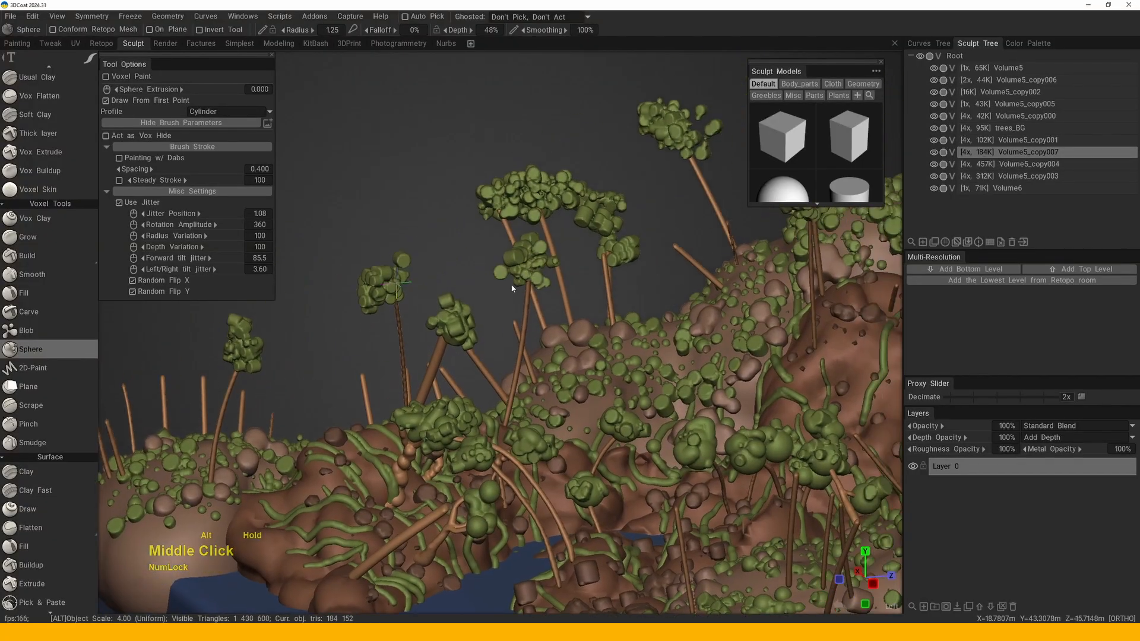
{"action": "left_click_drag", "start_coordinate": [512, 287], "coordinate": [460, 252], "text": "alt"}
{"action": "left_click", "coordinate": [460, 252]}
- Lay cylinder leaves across the tops of the short trunks at the end of the low hill
{"action": "middle_click_drag", "start_coordinate": [460, 252], "coordinate": [502, 295], "text": "alt"}
{"action": "right_click_drag", "start_coordinate": [502, 296], "coordinate": [415, 229], "text": "alt"}
{"action": "left_click_drag", "start_coordinate": [415, 229], "coordinate": [427, 279], "text": "alt"}
{"action": "middle_click_drag", "start_coordinate": [428, 279], "coordinate": [499, 309], "text": "alt"}
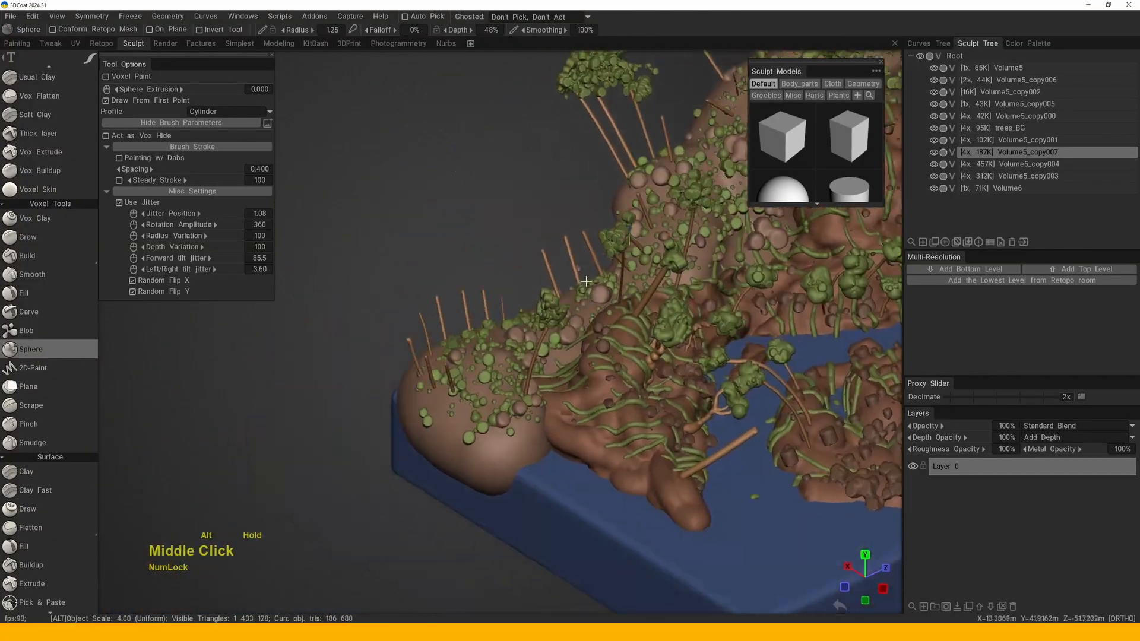
{"action": "right_click_drag", "start_coordinate": [499, 308], "coordinate": [529, 350], "text": "alt"}
{"action": "left_click_drag", "start_coordinate": [529, 350], "coordinate": [616, 336], "text": "alt"}
{"action": "left_click", "coordinate": [428, 337]}
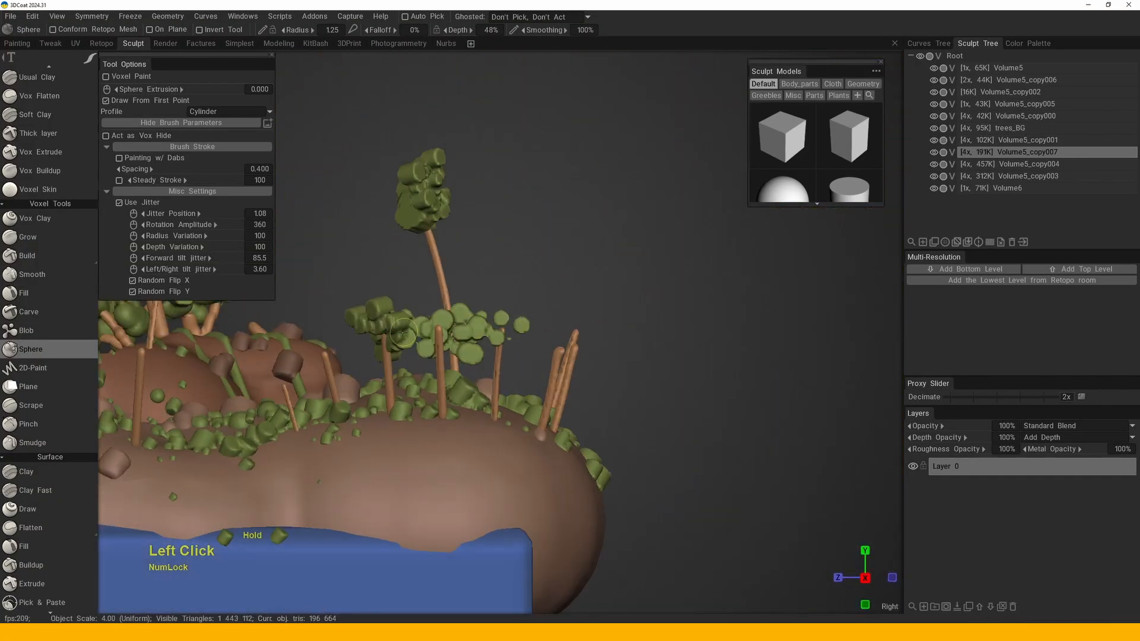
{"action": "left_click_drag", "start_coordinate": [402, 334], "coordinate": [542, 333]}
{"action": "left_click", "coordinate": [439, 323]}
- Extend the foliage along the rest of the short trunk row on the low hill
{"action": "mouse_move", "coordinate": [439, 324]}
{"action": "left_mouse_down"}
{"action": "mouse_move", "coordinate": [356, 360]}
{"action": "mouse_move", "coordinate": [315, 359]}
{"action": "left_mouse_up"}
{"action": "left_click", "coordinate": [349, 362]}
{"action": "double_click", "coordinate": [315, 358]}
{"action": "left_click_drag", "start_coordinate": [547, 349], "coordinate": [522, 419], "text": "alt"}
{"action": "left_click", "coordinate": [521, 418]}
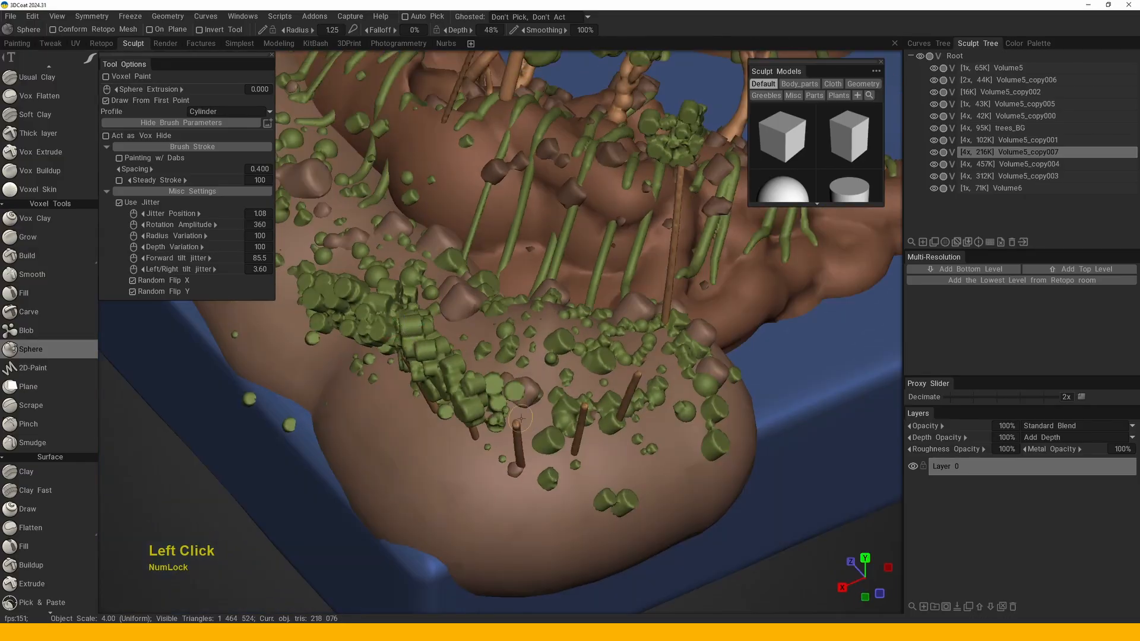
{"action": "middle_click_drag", "start_coordinate": [536, 409], "coordinate": [432, 383]}
{"action": "left_click_drag", "start_coordinate": [432, 383], "coordinate": [401, 316], "text": "alt"}
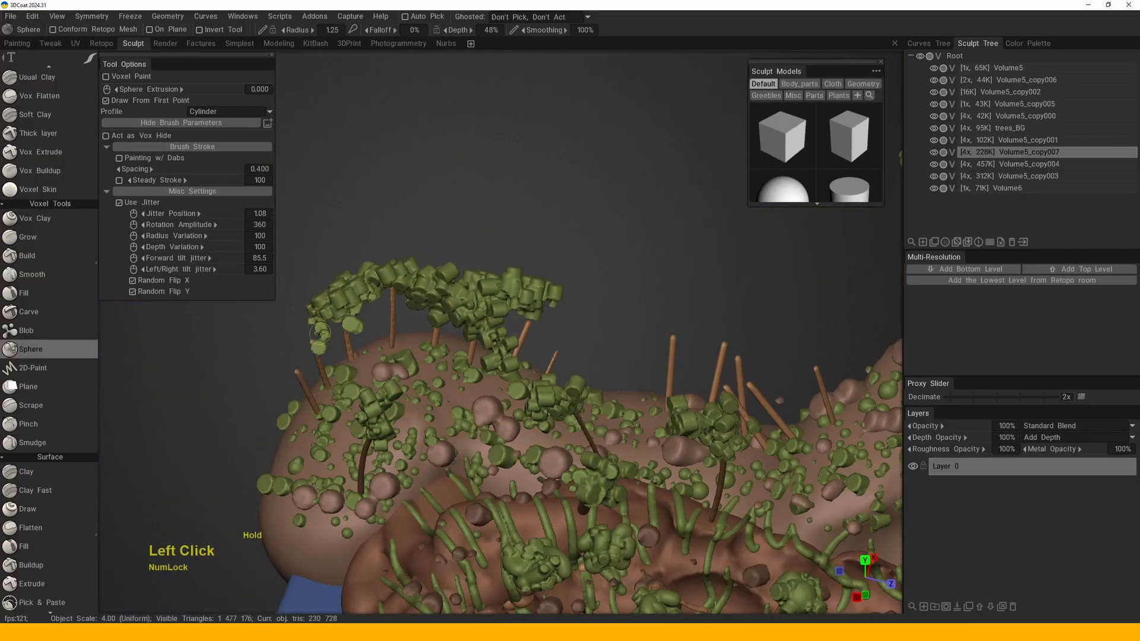
- Widen the low hill's leaf canopy around the short trunks on its outer edge
{"action": "mouse_move", "coordinate": [327, 319]}
{"action": "left_mouse_down"}
{"action": "mouse_move", "coordinate": [331, 376]}
{"action": "mouse_move", "coordinate": [494, 439]}
{"action": "left_mouse_up"}
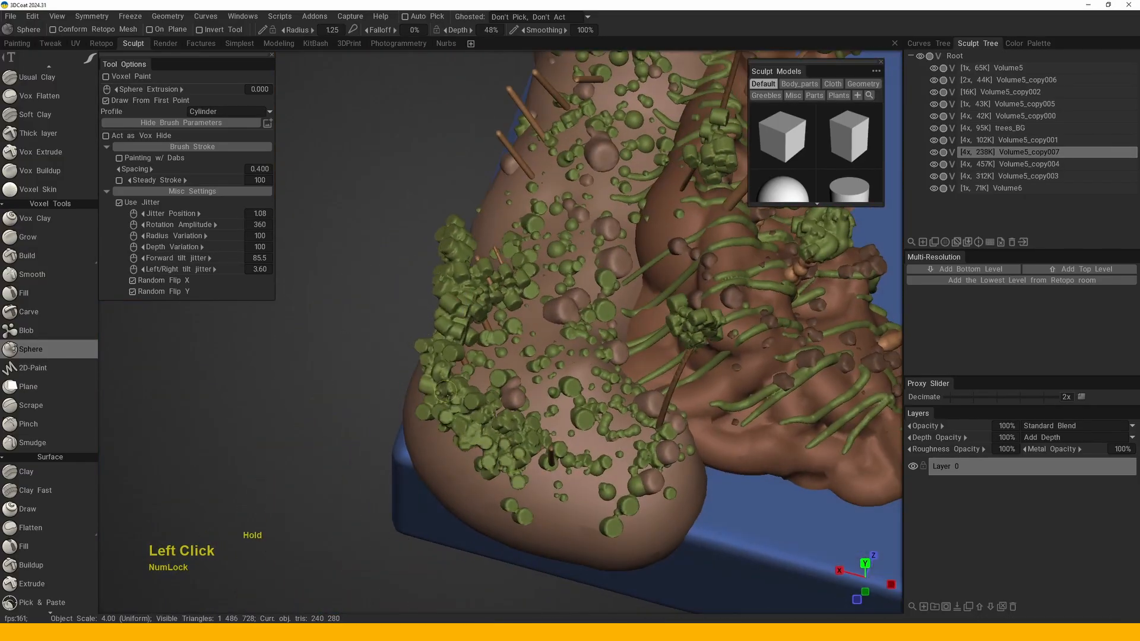
{"action": "left_click_drag", "start_coordinate": [446, 392], "coordinate": [440, 333]}
{"action": "middle_click_drag", "start_coordinate": [440, 334], "coordinate": [464, 334]}
{"action": "left_click_drag", "start_coordinate": [452, 354], "coordinate": [387, 315], "text": "alt"}
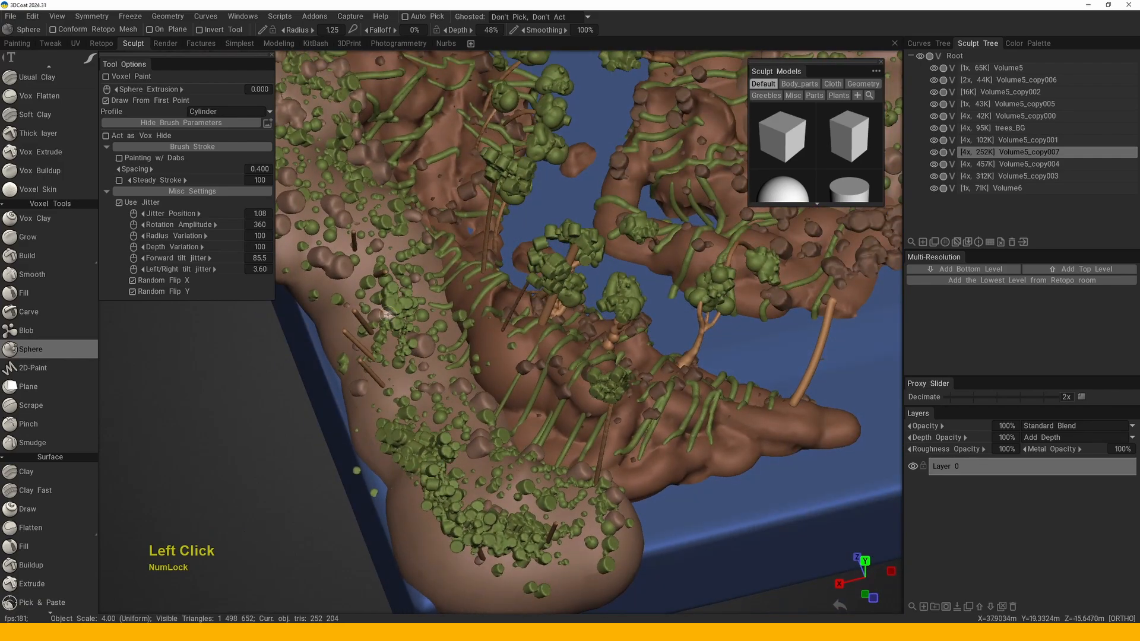
- Add leaf crowns to the mid-ridge trunks and to the trunks leaning outward from the back slope
{"action": "left_click_drag", "start_coordinate": [378, 385], "coordinate": [523, 267], "text": "alt"}
{"action": "middle_click_drag", "start_coordinate": [522, 267], "coordinate": [547, 257]}
{"action": "left_click_drag", "start_coordinate": [547, 257], "coordinate": [629, 276]}
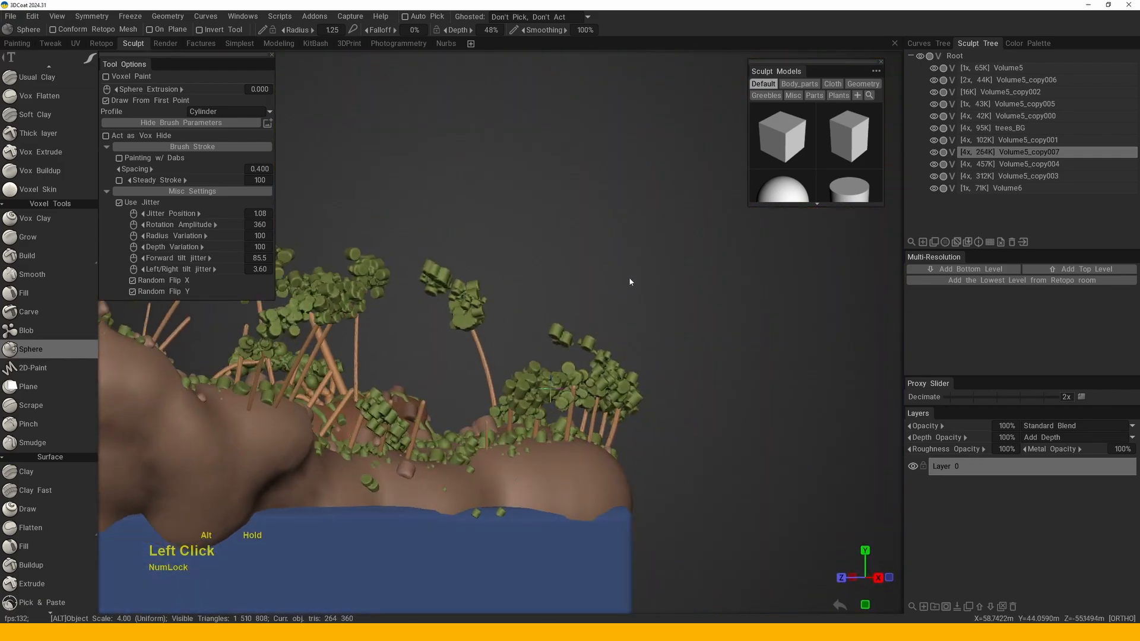
{"action": "right_click_drag", "start_coordinate": [629, 276], "coordinate": [451, 365]}
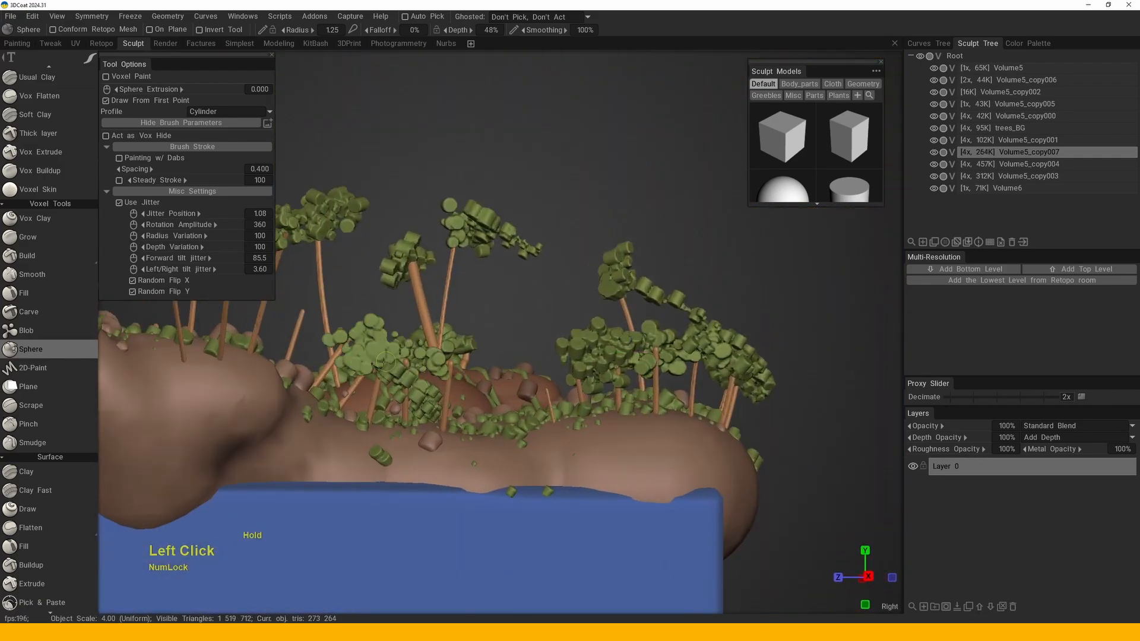
{"action": "left_click_drag", "start_coordinate": [385, 361], "coordinate": [384, 371], "text": "alt"}
{"action": "middle_click_drag", "start_coordinate": [527, 313], "coordinate": [386, 321]}
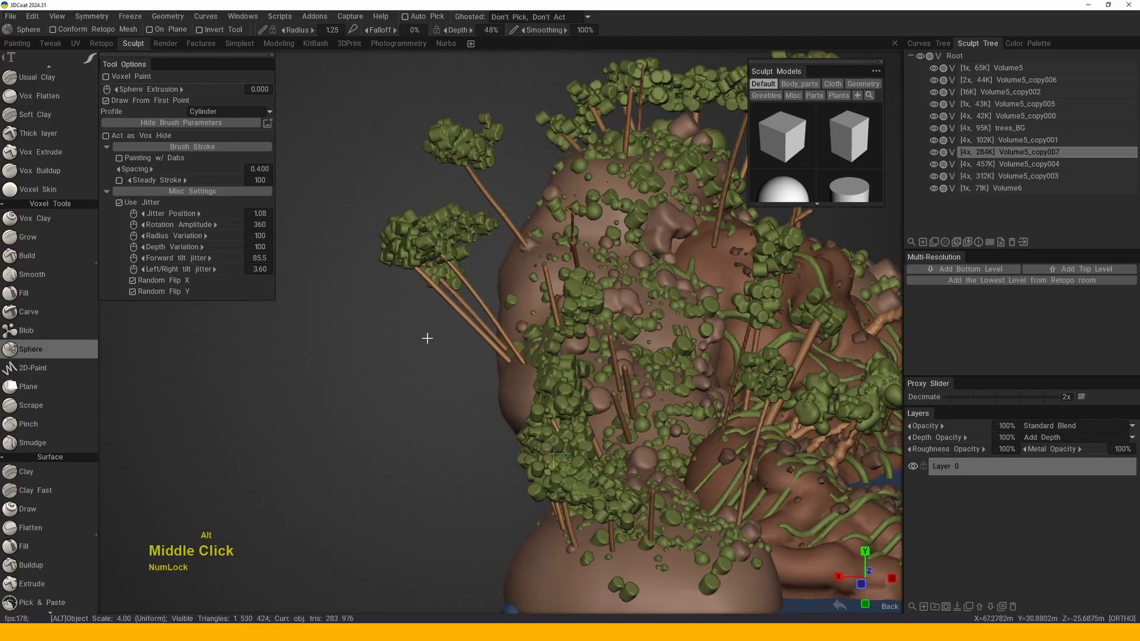
- Add leaf crowns to the outward-leaning and upright trunks on the opposite hill
{"action": "right_click_drag", "start_coordinate": [385, 320], "coordinate": [305, 301]}
{"action": "middle_click_drag", "start_coordinate": [305, 301], "coordinate": [573, 347]}
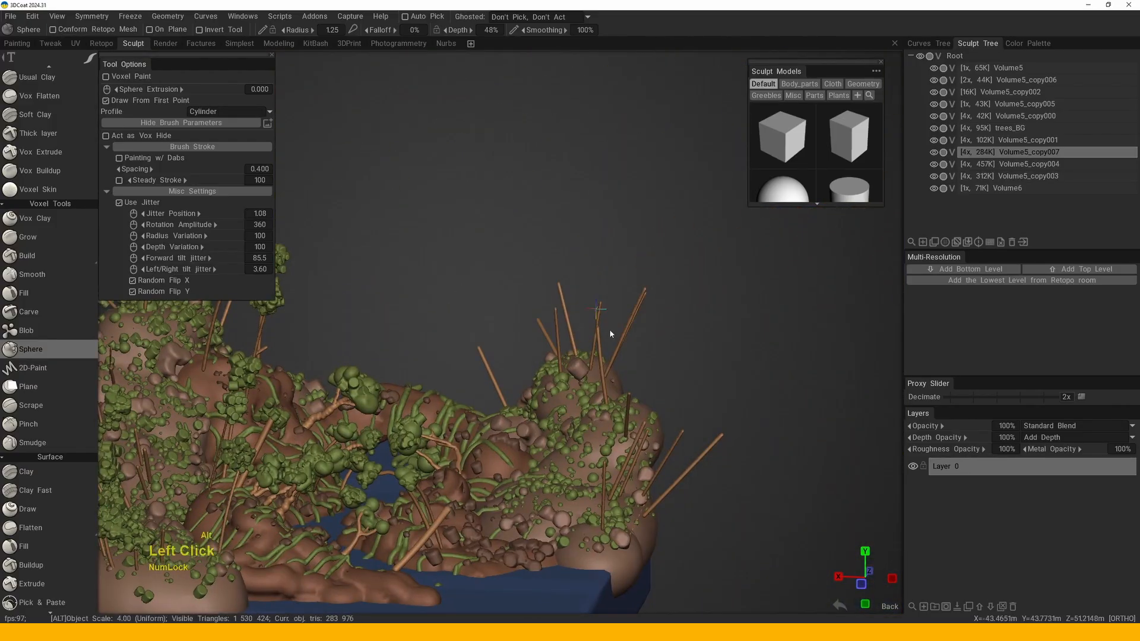
{"action": "left_click_drag", "start_coordinate": [610, 332], "coordinate": [500, 302], "text": "alt"}
{"action": "double_click", "coordinate": [622, 369]}
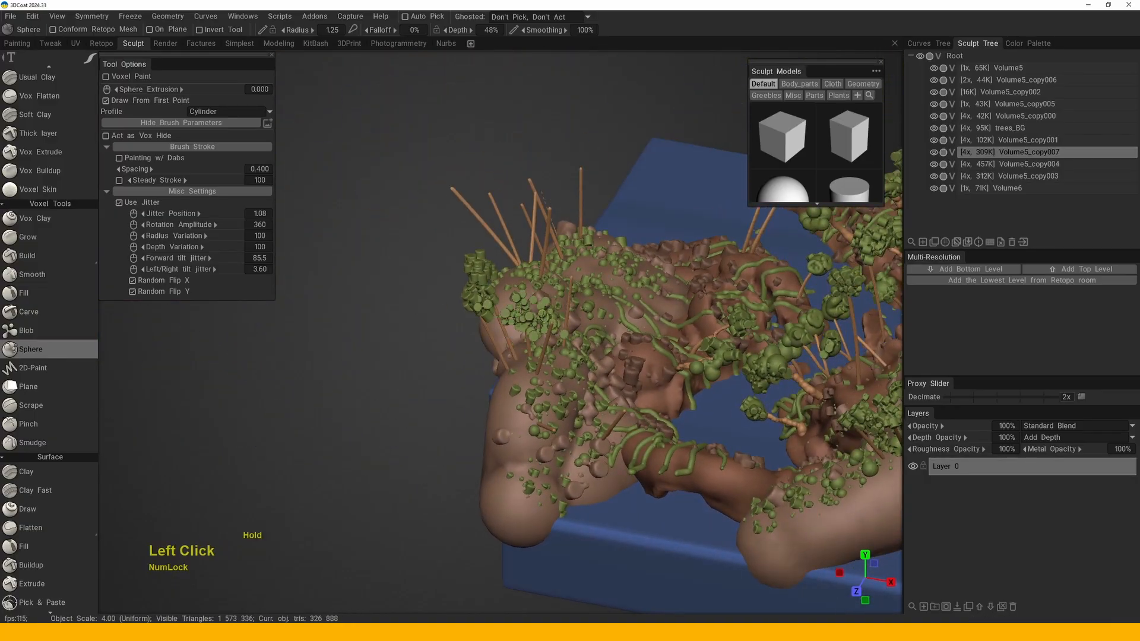
{"action": "left_click_drag", "start_coordinate": [586, 320], "coordinate": [632, 365], "text": "alt"}
{"action": "middle_click_drag", "start_coordinate": [632, 365], "coordinate": [440, 377], "text": "alt"}
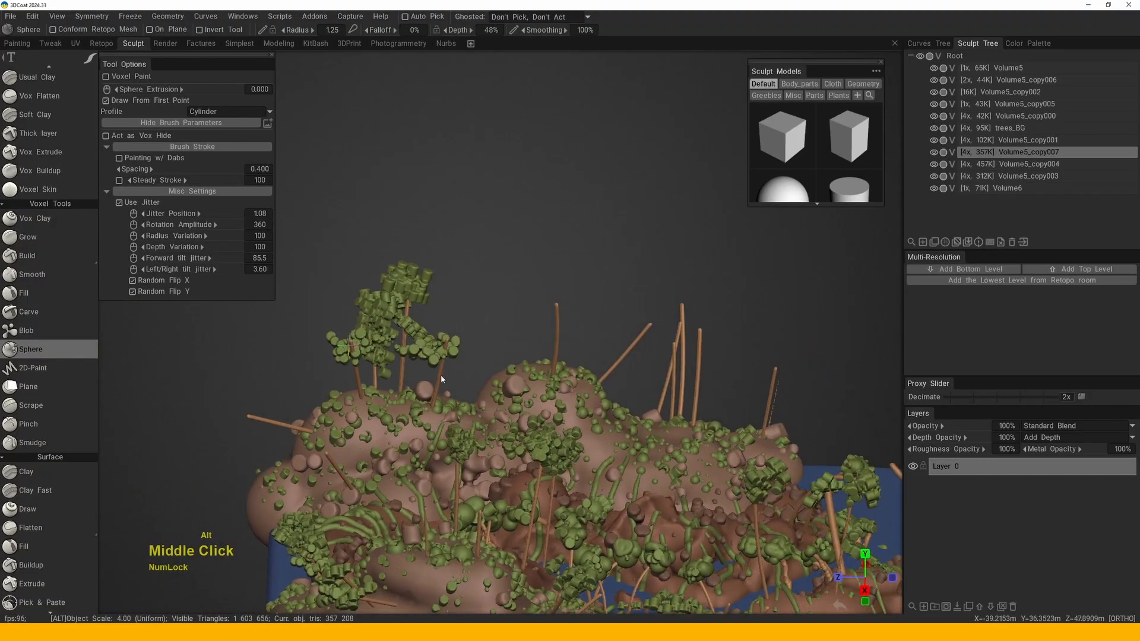
- Add leaf crowns to the single upright trunk and the slanted trunk on the neighbouring hilltop
{"action": "scroll", "coordinate": [440, 377], "scroll_direction": "up", "scroll_amount": 2}
{"action": "left_click_drag", "start_coordinate": [440, 376], "coordinate": [424, 388], "text": "alt"}
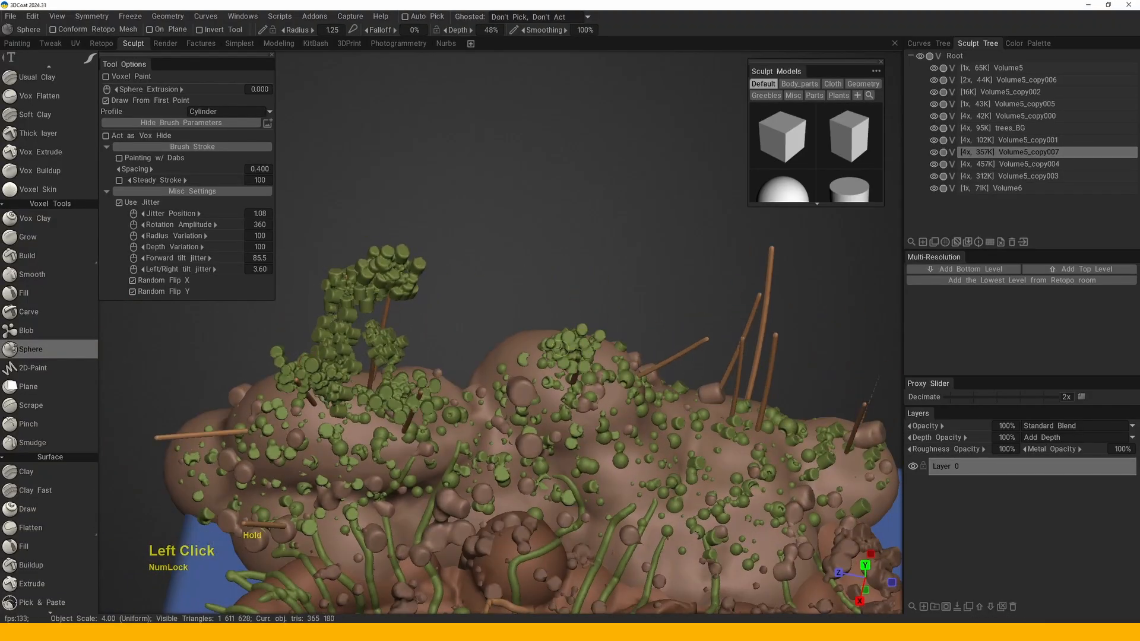
{"action": "left_click_drag", "start_coordinate": [560, 346], "coordinate": [593, 276], "text": "alt"}
{"action": "left_click_drag", "start_coordinate": [585, 339], "coordinate": [608, 350]}
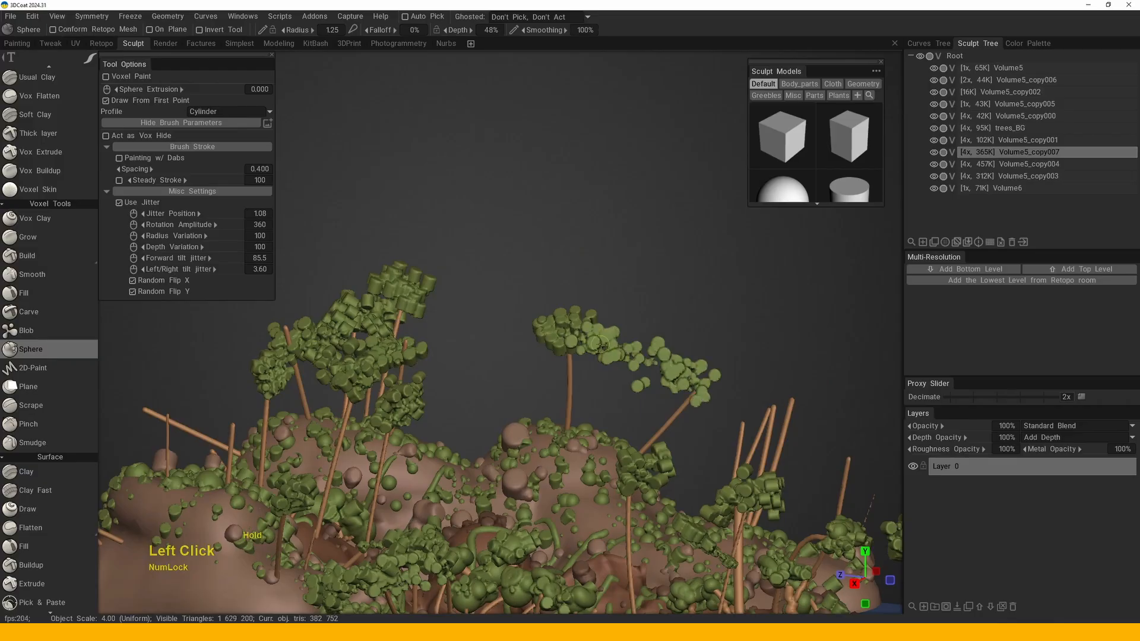
{"action": "middle_click_drag", "start_coordinate": [599, 343], "coordinate": [464, 316], "text": "alt"}
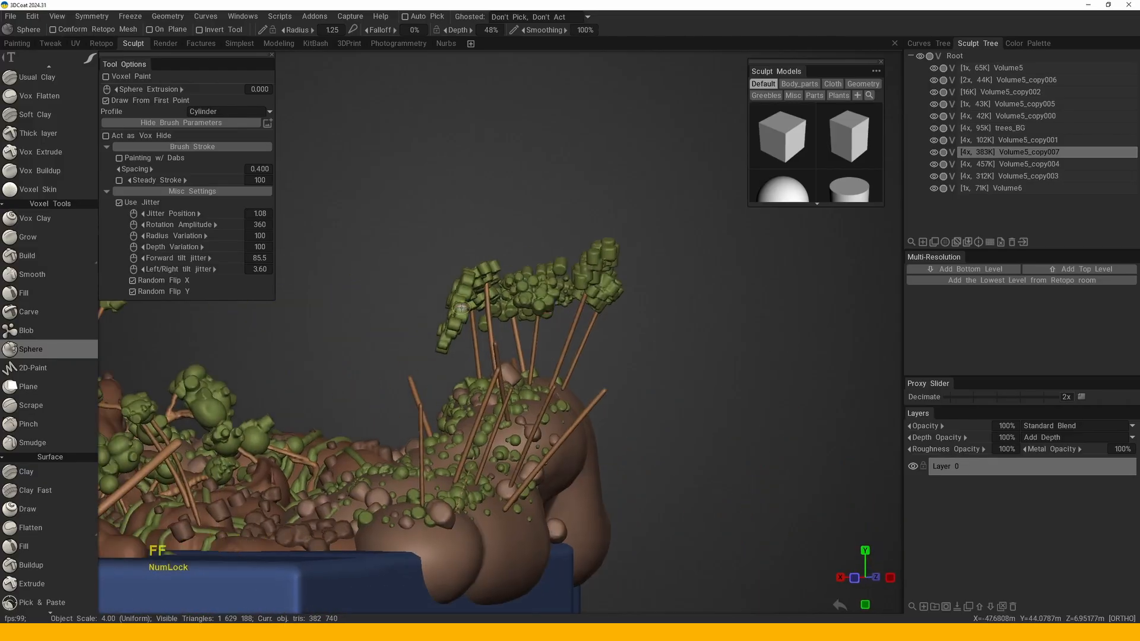
- Continue the leaf canopy over the cluster of slanted trunks beside the neighbouring hilltop
{"action": "left_click_drag", "start_coordinate": [461, 308], "coordinate": [535, 301]}
{"action": "left_click_drag", "start_coordinate": [527, 374], "coordinate": [463, 475]}
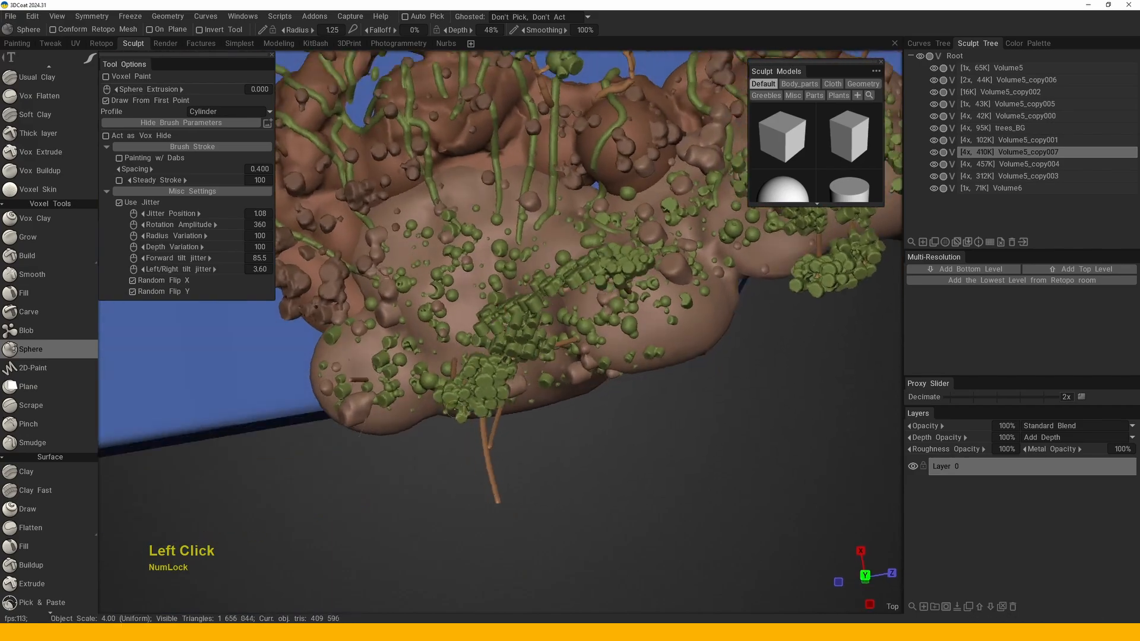
{"action": "left_click_drag", "start_coordinate": [380, 373], "coordinate": [660, 330], "text": "alt"}
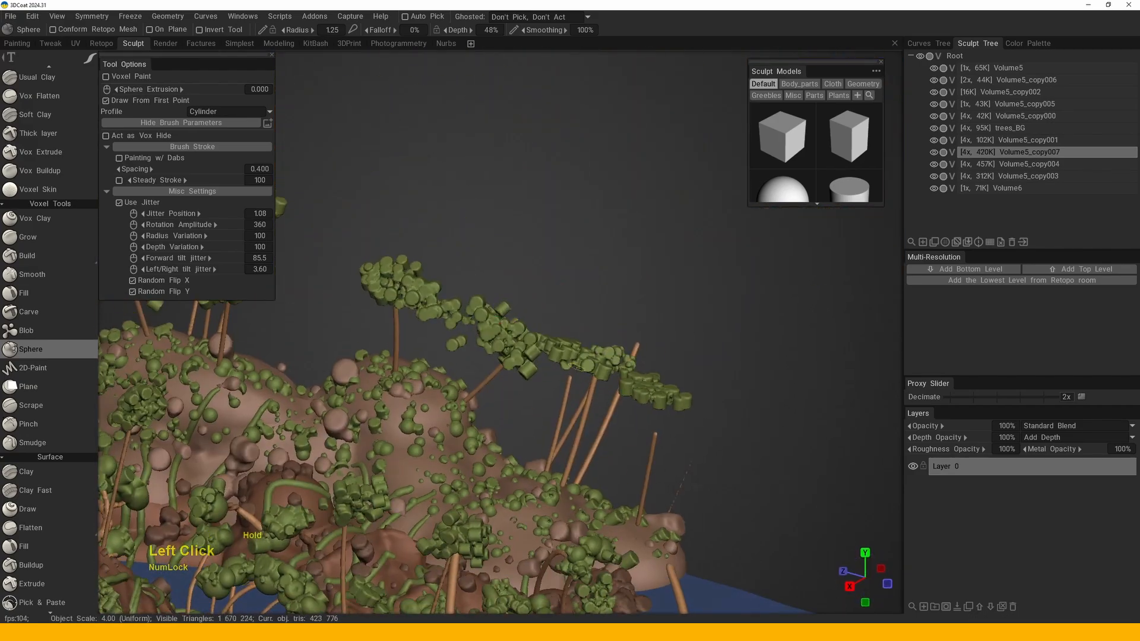
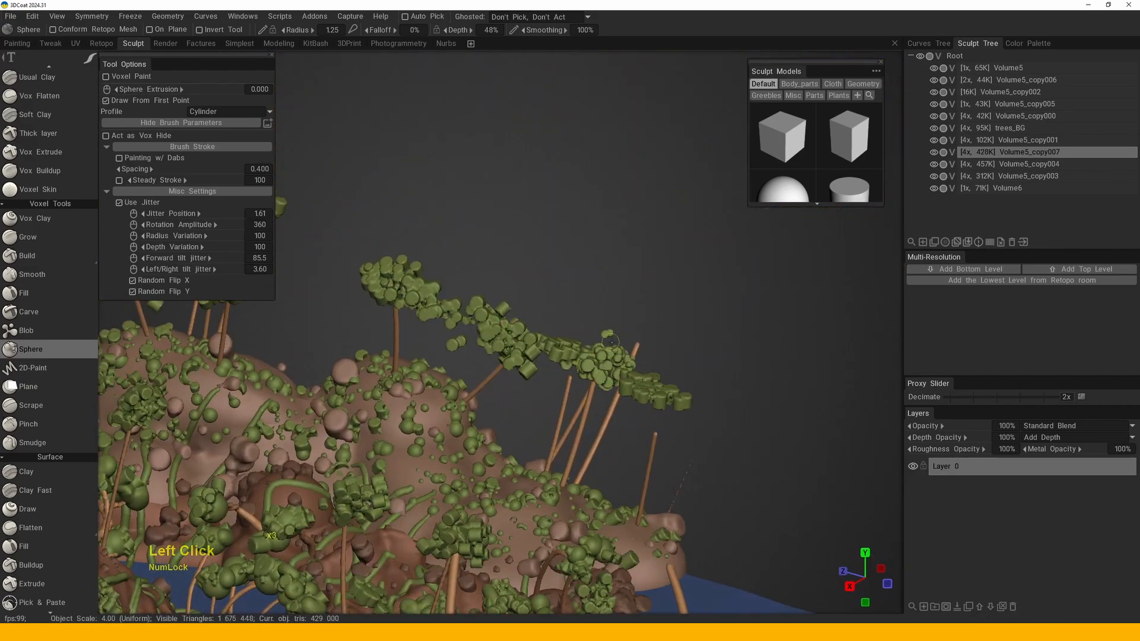
- Raise the position jitter to 1.61 and bulk up the foliage over the slanted cluster and the lone trunk beyond it
{"action": "left_click_drag", "start_coordinate": [643, 365], "coordinate": [644, 327], "text": "alt"}
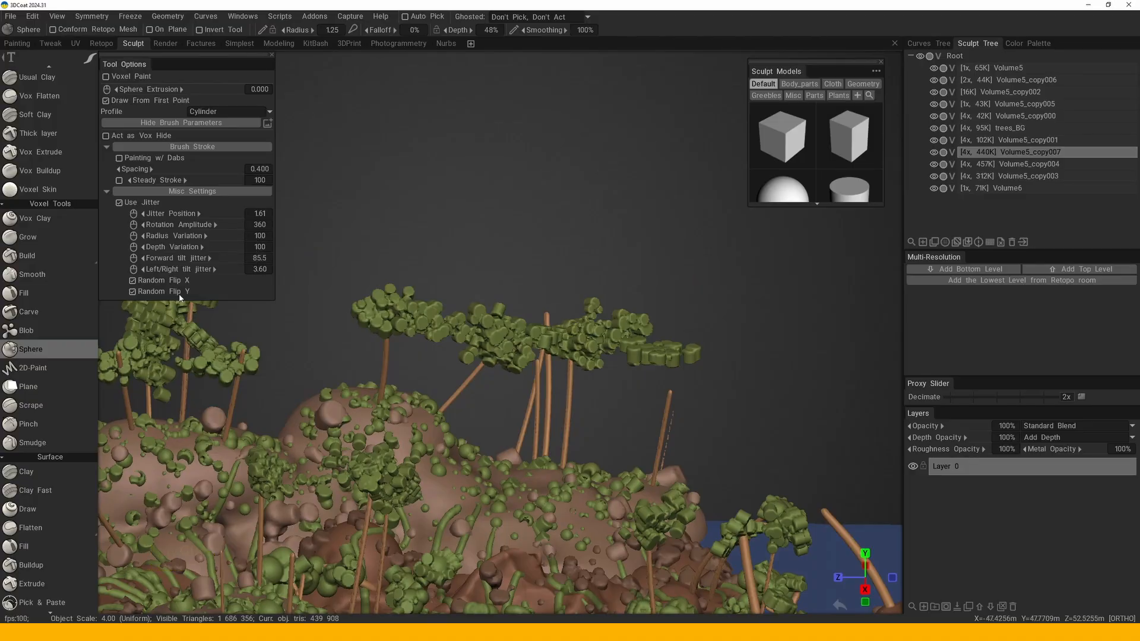
{"action": "left_click_drag", "start_coordinate": [417, 267], "coordinate": [553, 367], "text": "alt"}
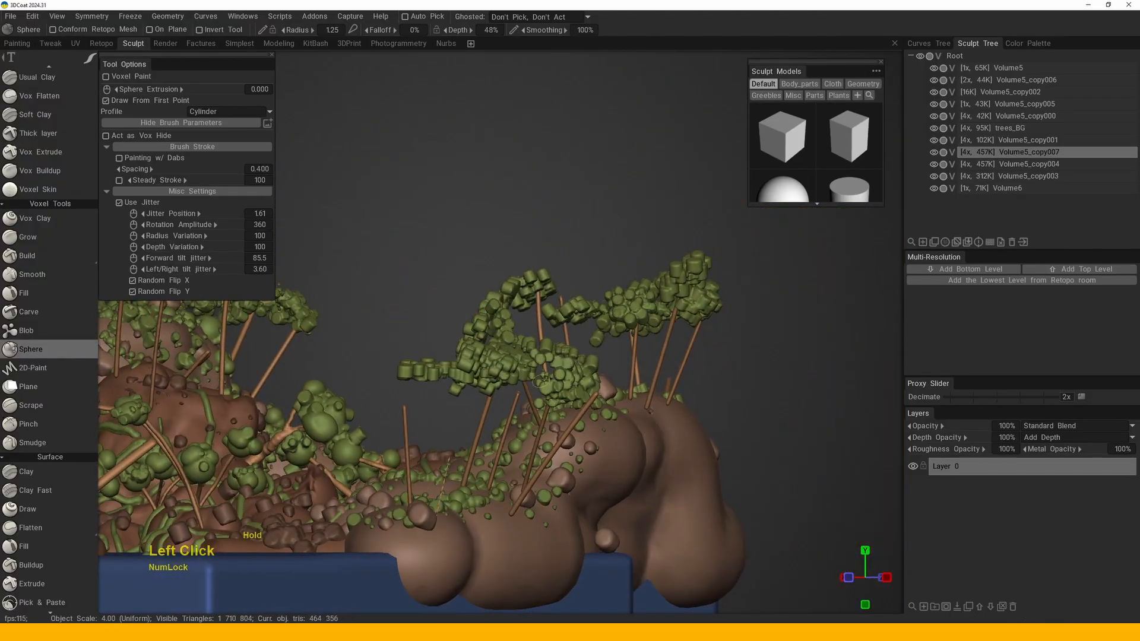
{"action": "left_click", "coordinate": [540, 381]}
{"action": "double_click", "coordinate": [651, 387]}
{"action": "left_click_drag", "start_coordinate": [613, 399], "coordinate": [615, 365], "text": "alt"}
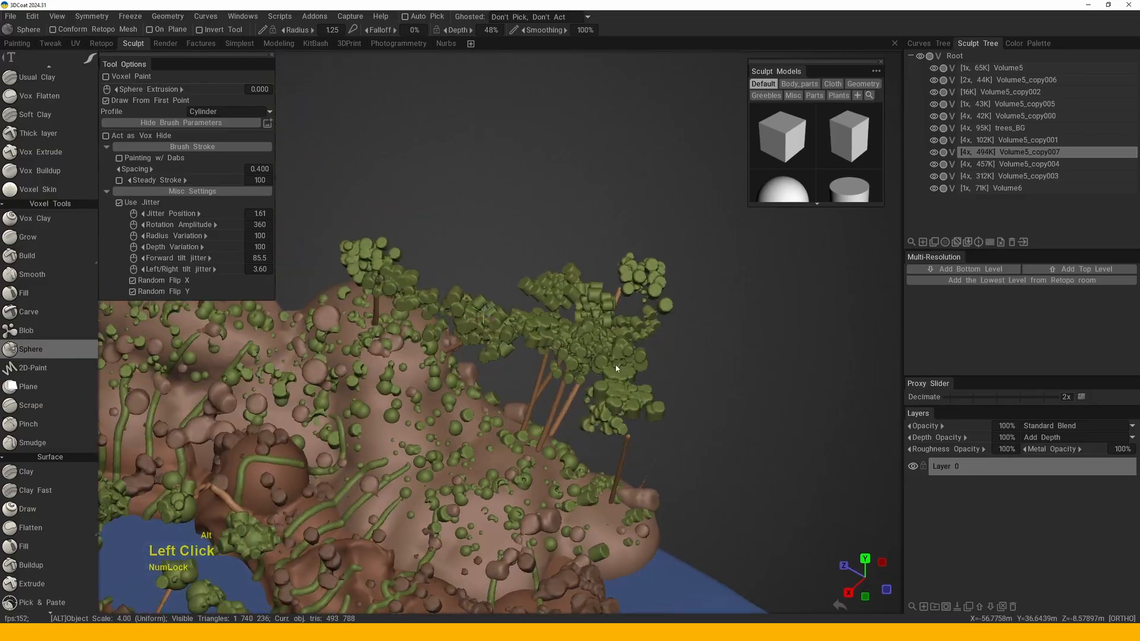
- Start a leaf crown on the bare trunk leaning over the inner edge of the opposite hill
{"action": "middle_click_drag", "start_coordinate": [615, 364], "coordinate": [570, 333], "text": "alt"}
{"action": "scroll", "coordinate": [527, 308], "scroll_direction": "down", "scroll_amount": 3}
{"action": "left_click_drag", "start_coordinate": [527, 308], "coordinate": [442, 312], "text": "alt"}
{"action": "right_click_drag", "start_coordinate": [443, 312], "coordinate": [534, 410], "text": "alt"}
{"action": "left_click_drag", "start_coordinate": [534, 410], "coordinate": [493, 481], "text": "alt"}
{"action": "middle_click_drag", "start_coordinate": [493, 481], "coordinate": [475, 534], "text": "alt"}
{"action": "right_click_drag", "start_coordinate": [475, 535], "coordinate": [490, 292], "text": "alt"}
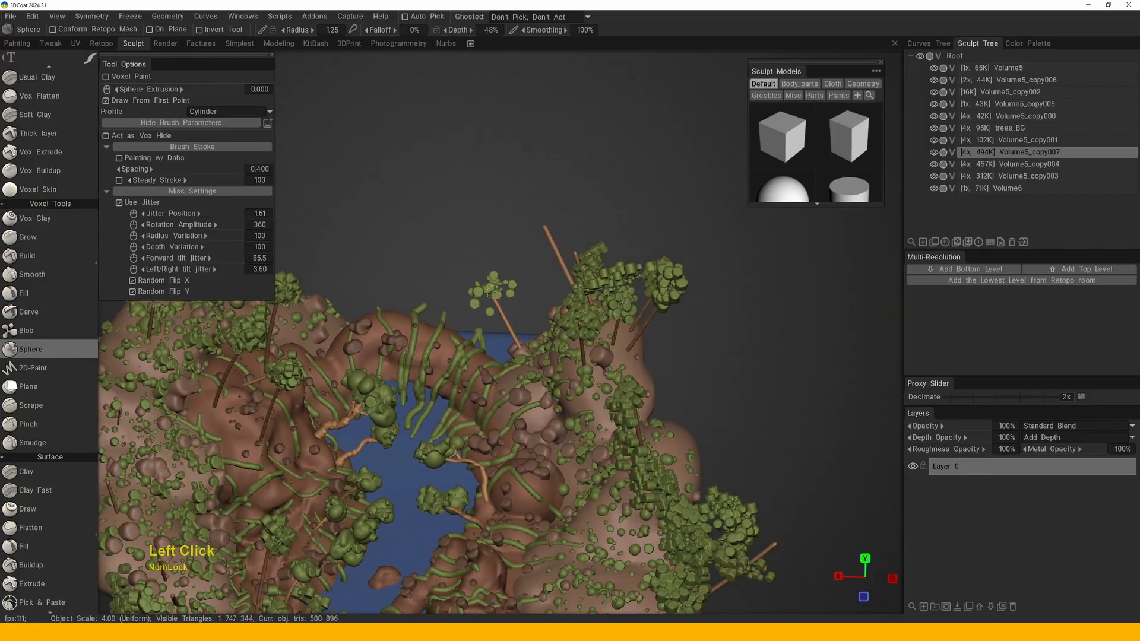
- Fill out the leaning trunk's crown and add leaves to the remaining bare trunks around it
{"action": "mouse_move", "coordinate": [484, 284]}
{"action": "left_mouse_down", "text": "alt"}
{"action": "mouse_move", "coordinate": [547, 261]}
{"action": "mouse_move", "coordinate": [516, 279]}
{"action": "left_mouse_up", "text": "alt"}
{"action": "middle_click_drag", "start_coordinate": [517, 279], "coordinate": [468, 307], "text": "alt"}
{"action": "mouse_move", "coordinate": [451, 294]}
{"action": "left_mouse_down"}
{"action": "mouse_move", "coordinate": [435, 285]}
{"action": "mouse_move", "coordinate": [416, 320]}
{"action": "left_mouse_up"}
{"action": "left_click_drag", "start_coordinate": [415, 321], "coordinate": [555, 294], "text": "alt"}
{"action": "mouse_move", "coordinate": [555, 294]}
{"action": "middle_mouse_down"}
{"action": "mouse_move", "coordinate": [569, 290]}
{"action": "mouse_move", "coordinate": [549, 303]}
{"action": "middle_mouse_up"}
{"action": "mouse_move", "coordinate": [433, 333]}
{"action": "left_mouse_down"}
{"action": "mouse_move", "coordinate": [393, 358]}
{"action": "mouse_move", "coordinate": [496, 389]}
{"action": "mouse_move", "coordinate": [487, 394]}
{"action": "left_mouse_up"}
{"action": "mouse_move", "coordinate": [466, 496]}
{"action": "left_mouse_down"}
{"action": "mouse_move", "coordinate": [483, 510]}
{"action": "mouse_move", "coordinate": [445, 428]}
{"action": "left_mouse_up"}
- Add leaves to the top of the thick trunk rising behind the dense grove
{"action": "middle_click_drag", "start_coordinate": [445, 428], "coordinate": [481, 424], "text": "alt"}
{"action": "left_click_drag", "start_coordinate": [481, 425], "coordinate": [404, 440], "text": "alt"}
{"action": "middle_click_drag", "start_coordinate": [403, 439], "coordinate": [386, 457], "text": "alt"}
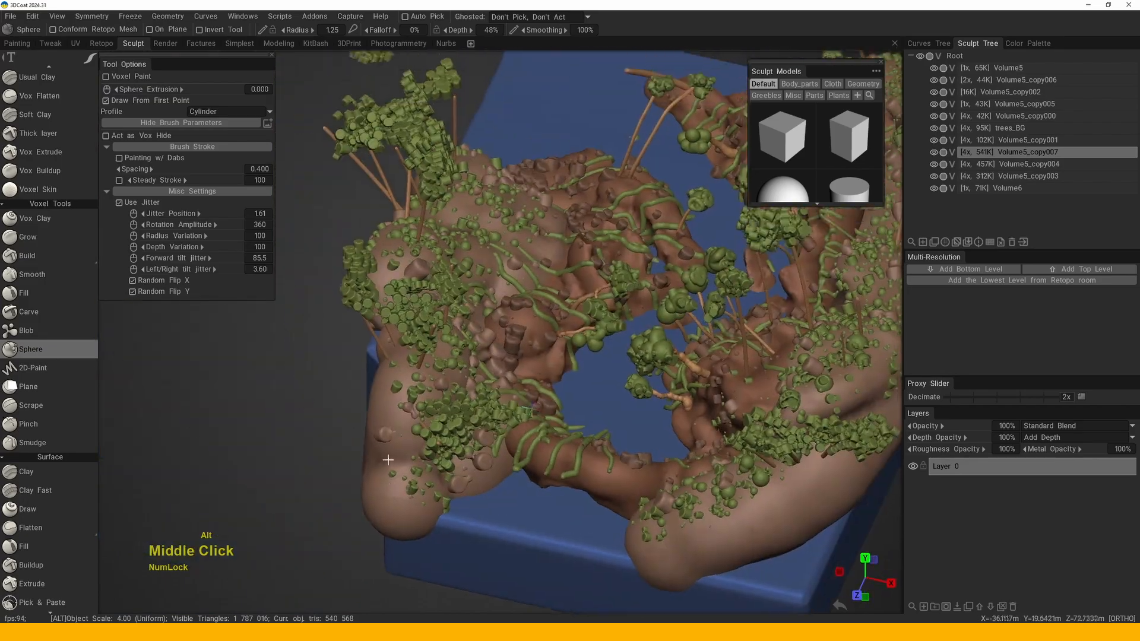
{"action": "right_click_drag", "start_coordinate": [386, 458], "coordinate": [408, 323], "text": "alt"}
{"action": "left_click", "coordinate": [404, 335]}
{"action": "left_click_drag", "start_coordinate": [404, 336], "coordinate": [499, 316], "text": "alt"}
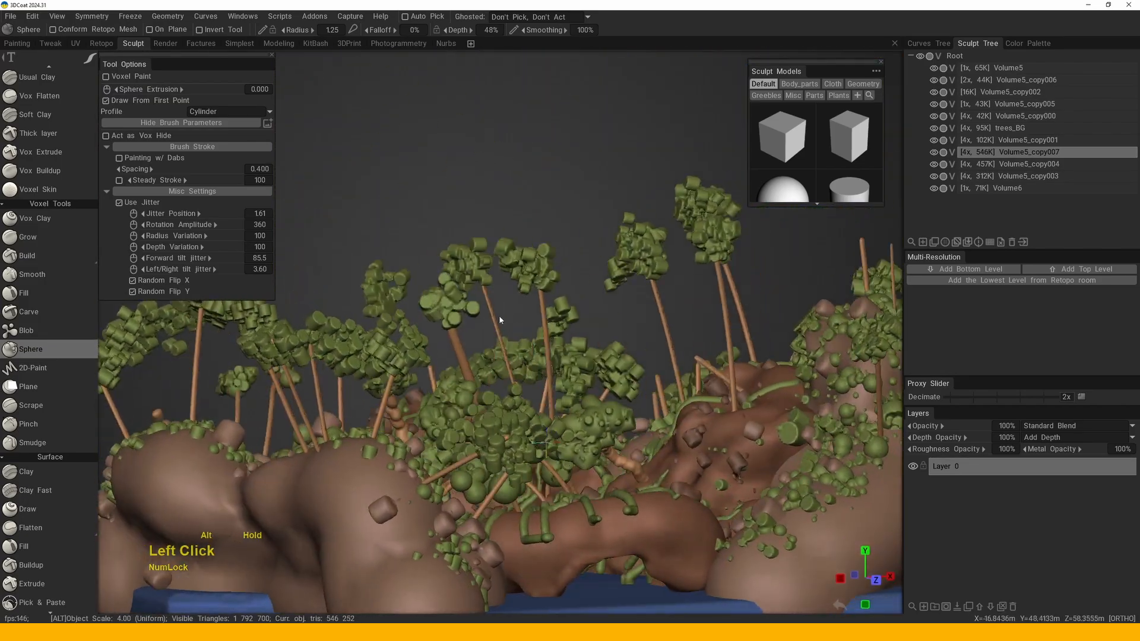
- Examine the whole island from several sides to check the overall tree foliage
{"action": "right_click_drag", "start_coordinate": [499, 315], "coordinate": [476, 265], "text": "alt"}
{"action": "mouse_move", "coordinate": [475, 265]}
{"action": "left_mouse_down", "text": "alt"}
{"action": "mouse_move", "coordinate": [502, 297]}
{"action": "mouse_move", "coordinate": [527, 285]}
{"action": "left_mouse_up", "text": "alt"}
{"action": "middle_click_drag", "start_coordinate": [527, 285], "coordinate": [532, 280], "text": "alt"}
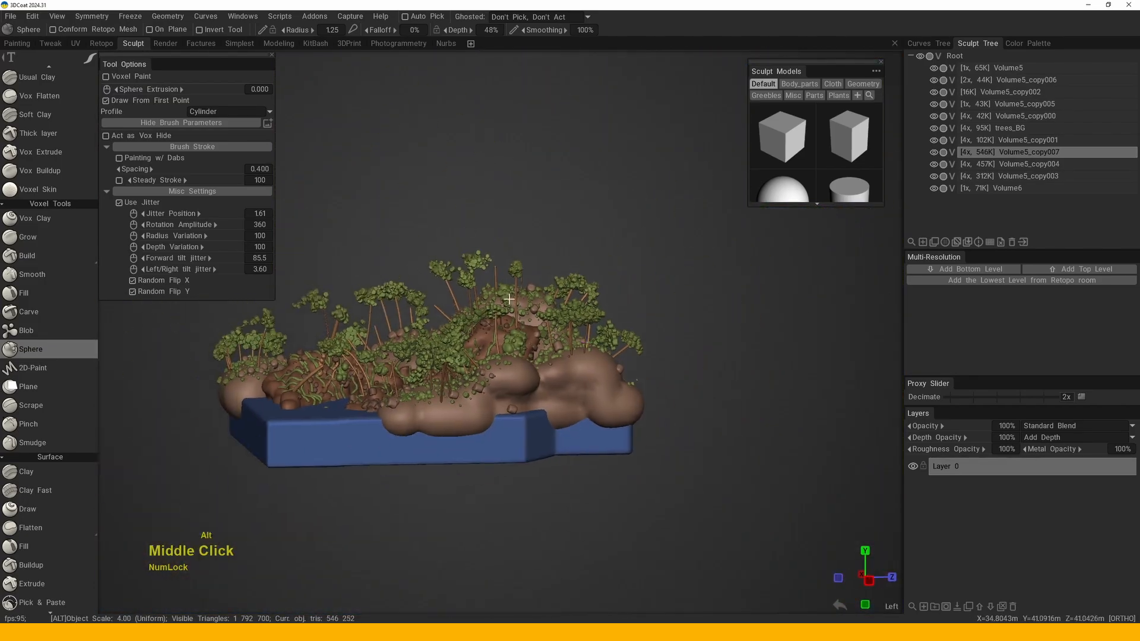
{"action": "right_click_drag", "start_coordinate": [531, 280], "coordinate": [535, 276], "text": "alt"}
{"action": "left_click_drag", "start_coordinate": [535, 276], "coordinate": [587, 291], "text": "alt"}
{"action": "right_click_drag", "start_coordinate": [588, 291], "coordinate": [590, 306], "text": "alt"}
{"action": "left_click_drag", "start_coordinate": [590, 305], "coordinate": [582, 326], "text": "alt"}
{"action": "middle_click_drag", "start_coordinate": [582, 326], "coordinate": [593, 305], "text": "alt"}
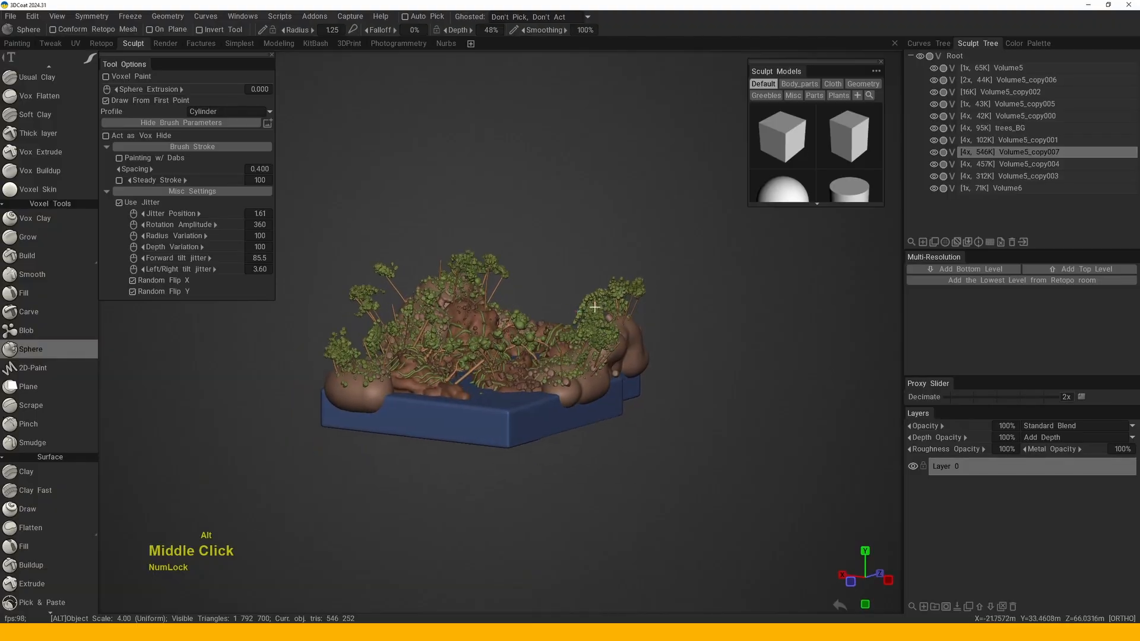
- Add a cylinder foliage crown to the bare trunk leaning over the water at the front of the island
{"action": "right_click_drag", "start_coordinate": [593, 305], "coordinate": [469, 382], "text": "alt"}
{"action": "left_click_drag", "start_coordinate": [470, 377], "coordinate": [428, 463], "text": "alt"}
{"action": "right_click_drag", "start_coordinate": [428, 463], "coordinate": [516, 468], "text": "alt"}
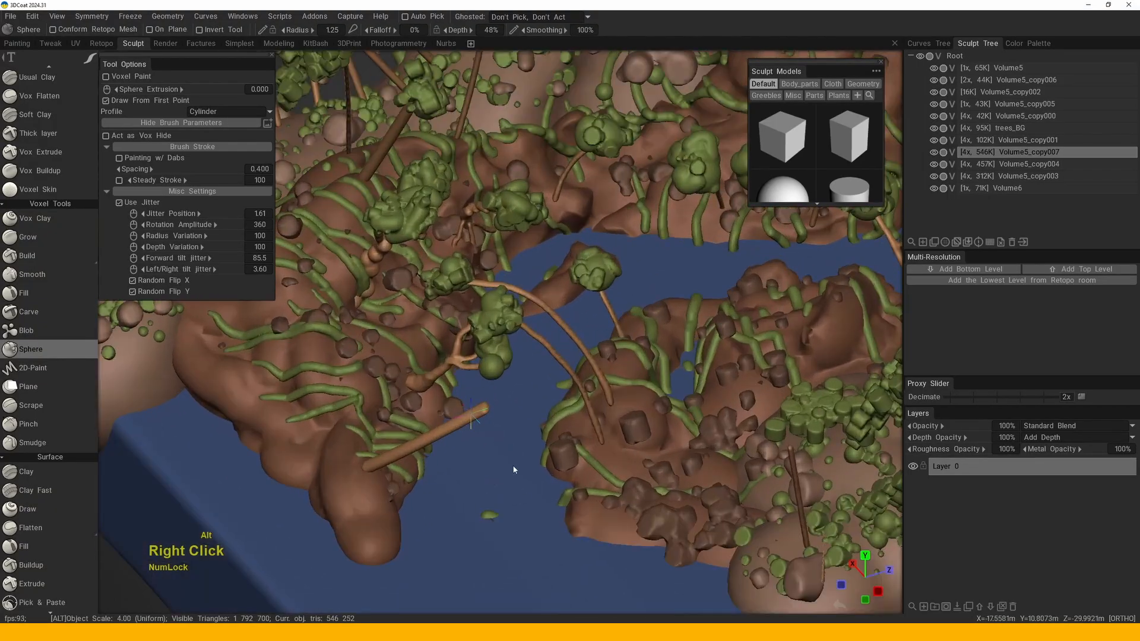
{"action": "mouse_move", "coordinate": [517, 469]}
{"action": "left_mouse_down", "text": "alt"}
{"action": "mouse_move", "coordinate": [482, 409]}
{"action": "mouse_move", "coordinate": [454, 435]}
{"action": "mouse_move", "coordinate": [478, 404]}
{"action": "mouse_move", "coordinate": [715, 397]}
{"action": "left_mouse_up", "text": "alt"}
{"action": "left_click", "coordinate": [454, 414]}
{"action": "middle_click_drag", "start_coordinate": [715, 398], "coordinate": [594, 386], "text": "alt"}
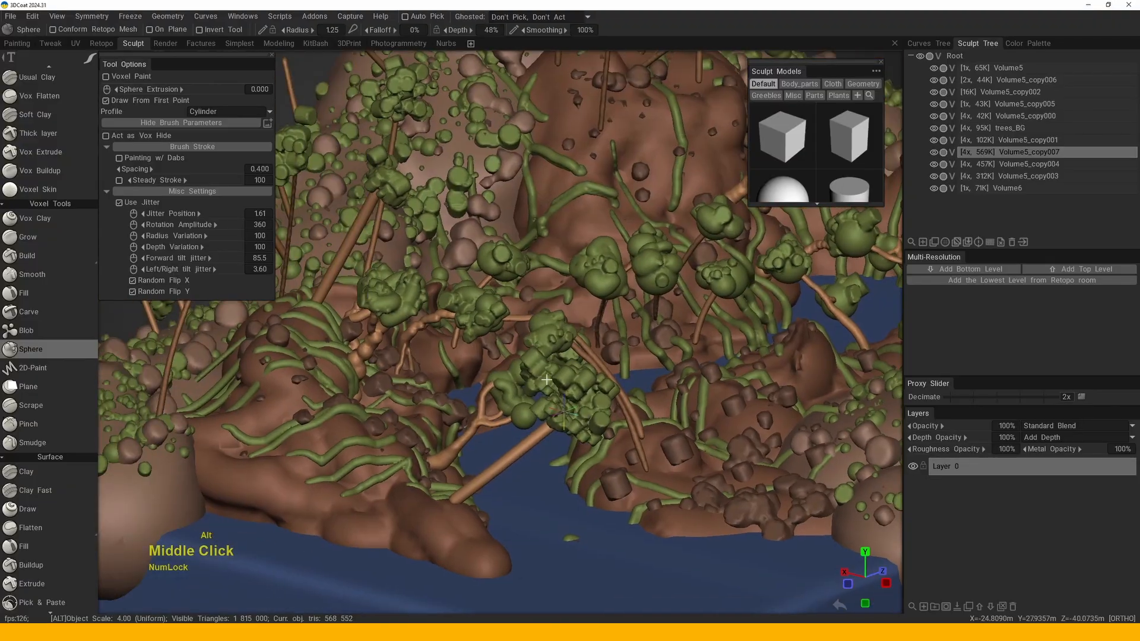
- Switch to perspective and examine the whole island's trees from several sides and distances
{"action": "left_click_drag", "start_coordinate": [594, 386], "coordinate": [565, 383], "text": "alt"}
{"action": "right_click_drag", "start_coordinate": [564, 383], "coordinate": [542, 380], "text": "alt"}
{"action": "left_click_drag", "start_coordinate": [543, 380], "coordinate": [540, 351], "text": "alt"}
{"action": "key", "text": "KP_5"}
{"action": "middle_click_drag", "start_coordinate": [540, 351], "coordinate": [537, 368], "text": "alt"}
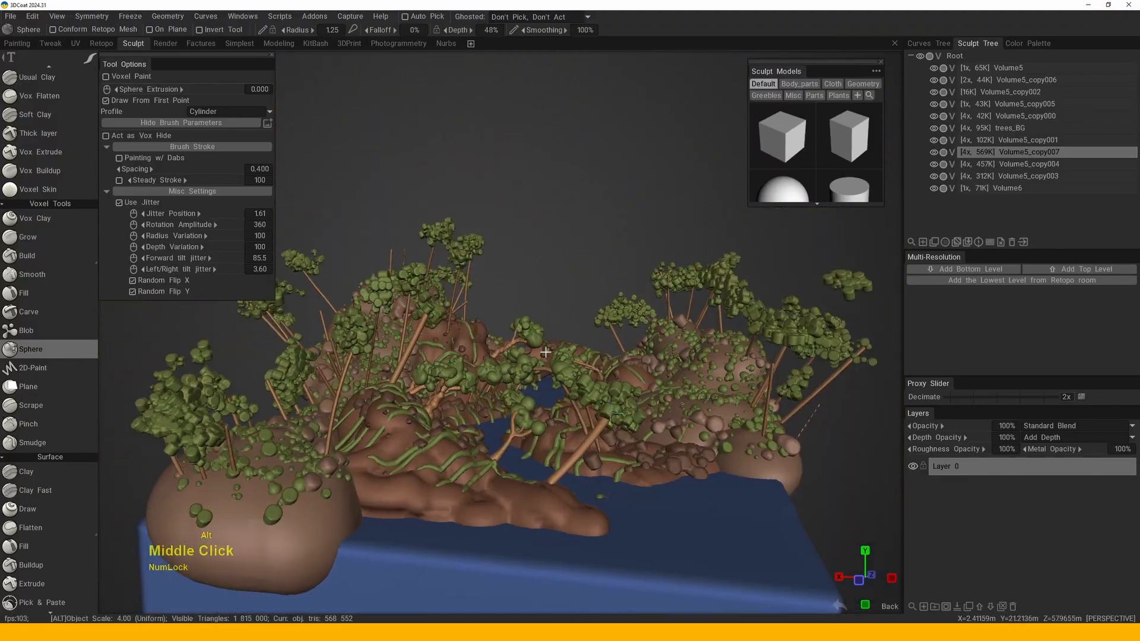
{"action": "left_click_drag", "start_coordinate": [538, 368], "coordinate": [523, 392], "text": "alt"}
{"action": "middle_click_drag", "start_coordinate": [522, 392], "coordinate": [511, 383], "text": "alt"}
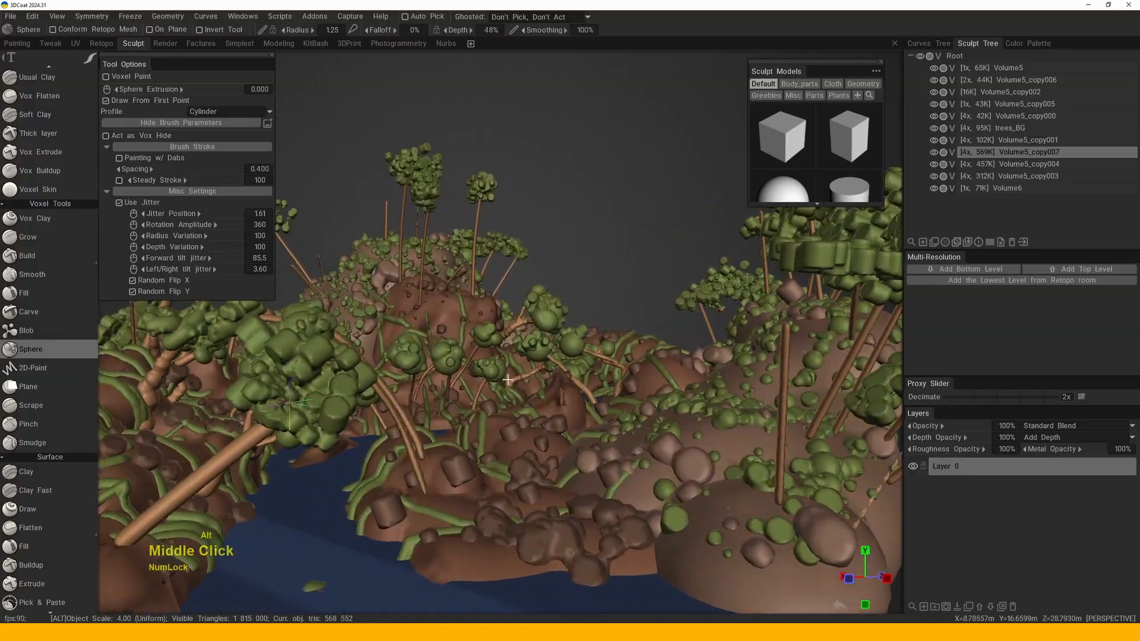
{"action": "left_click_drag", "start_coordinate": [511, 383], "coordinate": [505, 368], "text": "alt"}
{"action": "right_click_drag", "start_coordinate": [504, 368], "coordinate": [501, 351], "text": "alt"}
{"action": "middle_click_drag", "start_coordinate": [500, 351], "coordinate": [503, 350]}
{"action": "left_click_drag", "start_coordinate": [503, 349], "coordinate": [511, 341]}
{"action": "middle_click_drag", "start_coordinate": [511, 341], "coordinate": [515, 339]}
{"action": "left_click_drag", "start_coordinate": [514, 339], "coordinate": [514, 328], "text": "alt"}
{"action": "middle_click_drag", "start_coordinate": [514, 327], "coordinate": [509, 323], "text": "alt"}
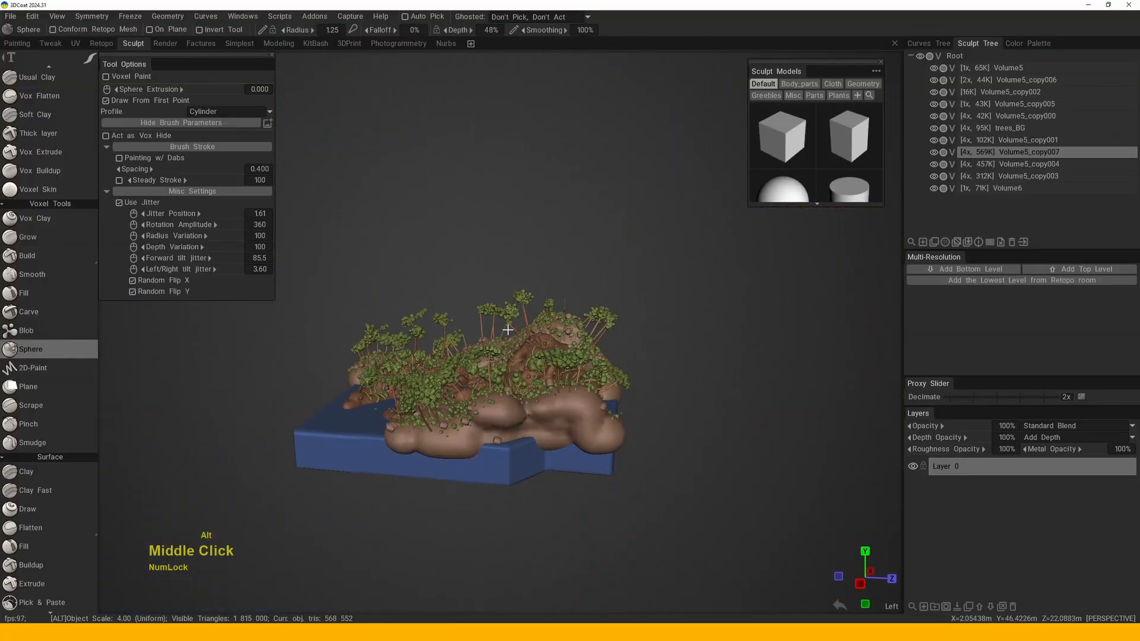
{"action": "left_click_drag", "start_coordinate": [509, 323], "coordinate": [596, 340], "text": "alt"}
{"action": "right_click_drag", "start_coordinate": [595, 341], "coordinate": [600, 372], "text": "alt"}
{"action": "left_click_drag", "start_coordinate": [600, 372], "coordinate": [626, 323], "text": "alt"}
{"action": "middle_click_drag", "start_coordinate": [626, 323], "coordinate": [621, 344], "text": "alt"}
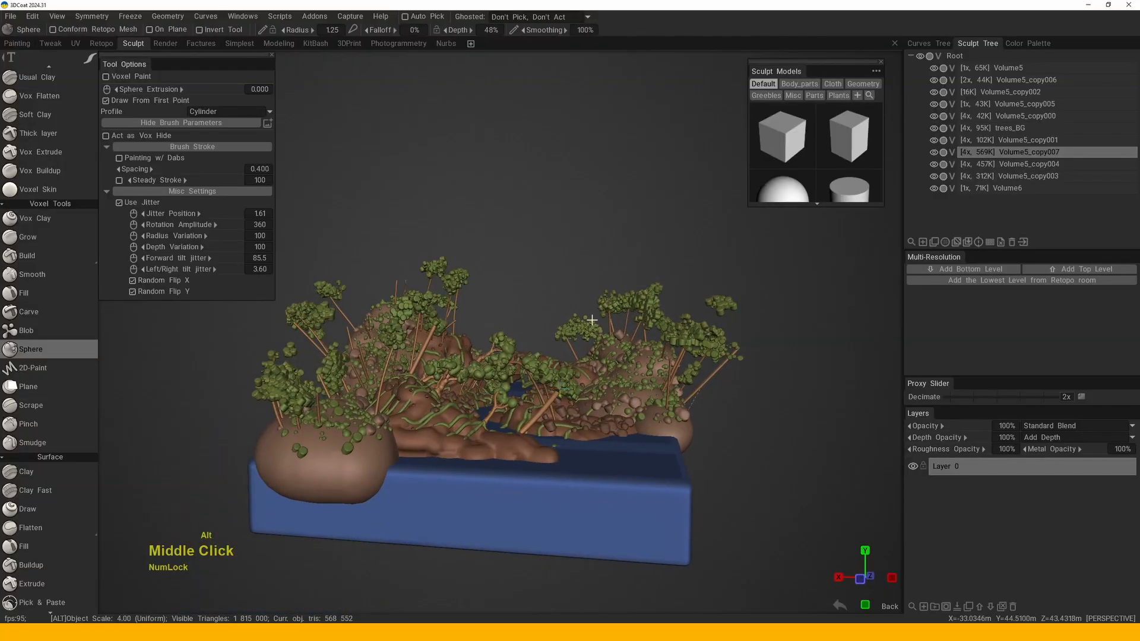
{"action": "left_click_drag", "start_coordinate": [621, 344], "coordinate": [585, 374], "text": "alt"}
{"action": "right_click_drag", "start_coordinate": [585, 374], "coordinate": [541, 380], "text": "alt"}
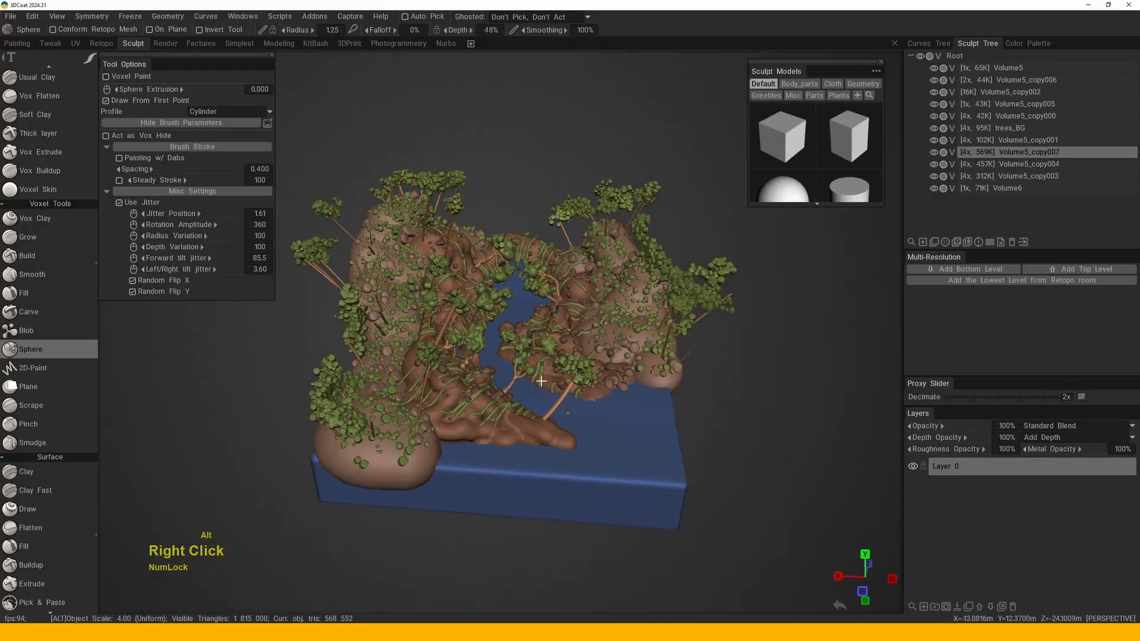
{"action": "mouse_move", "coordinate": [541, 380]}
{"action": "left_mouse_down", "text": "alt"}
{"action": "mouse_move", "coordinate": [569, 357]}
{"action": "mouse_move", "coordinate": [409, 471]}
{"action": "left_mouse_up", "text": "alt"}
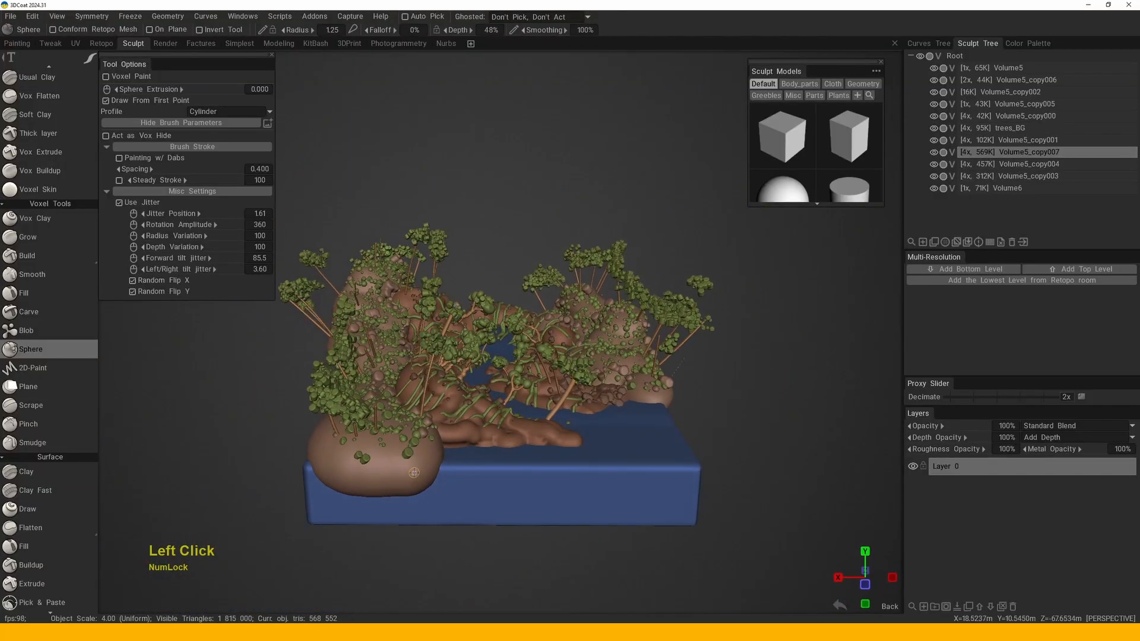
- Duplicate the Volume5_copy002 volume, clear the copy's contents and activate the Sphere tool on it
{"action": "key", "text": "h"}
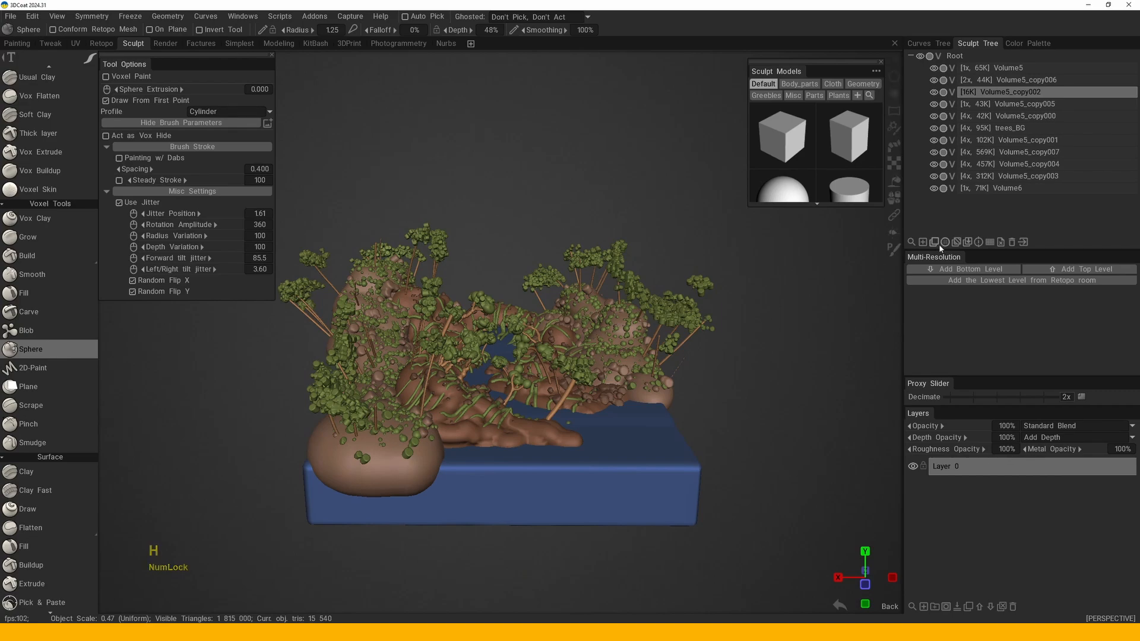
{"action": "left_click", "coordinate": [937, 242]}
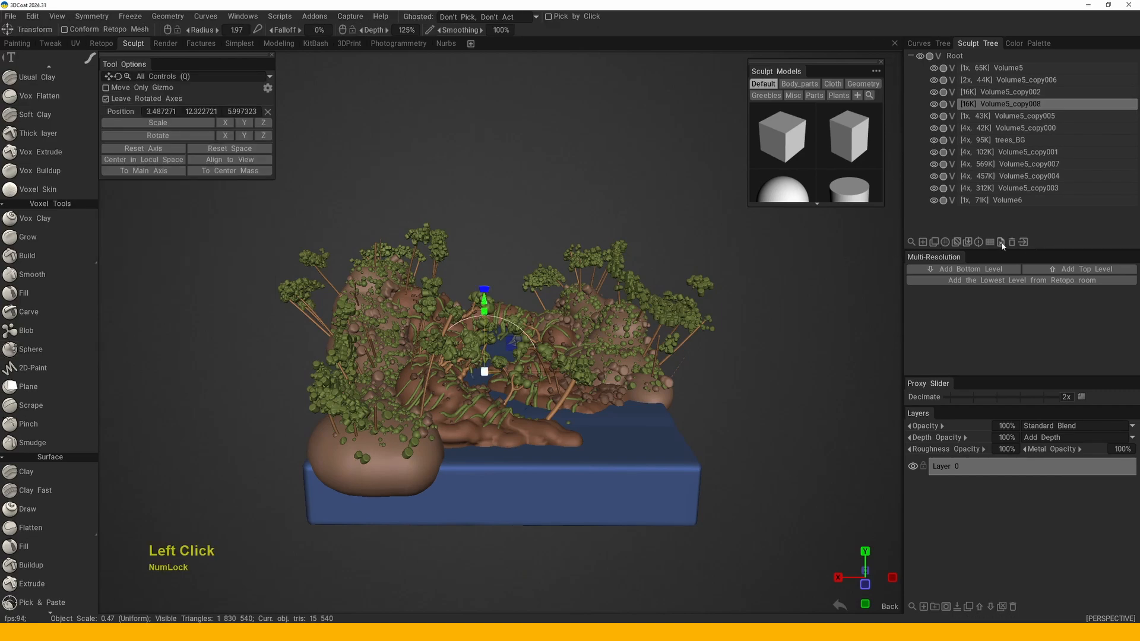
{"action": "key", "text": "space"}
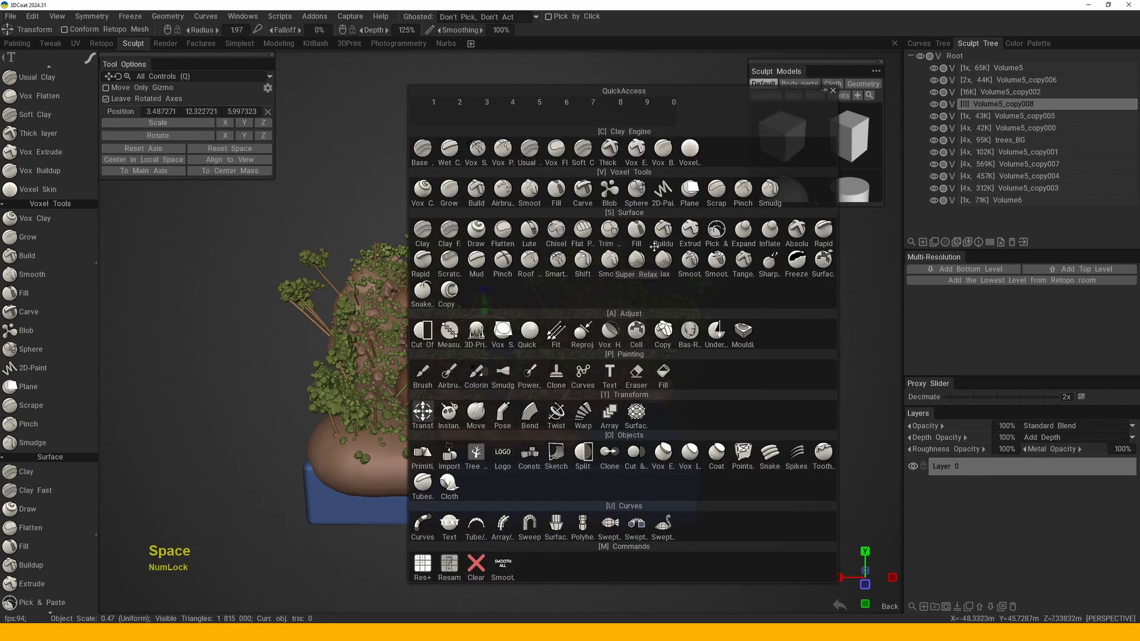
{"action": "left_click", "coordinate": [637, 189]}
- Draw a first trail of cylinder rocks outward from the island's outer edge with a brush radius of 18.2
{"action": "middle_click_drag", "start_coordinate": [493, 529], "coordinate": [588, 297]}
{"action": "right_click_drag", "start_coordinate": [588, 297], "coordinate": [590, 284]}
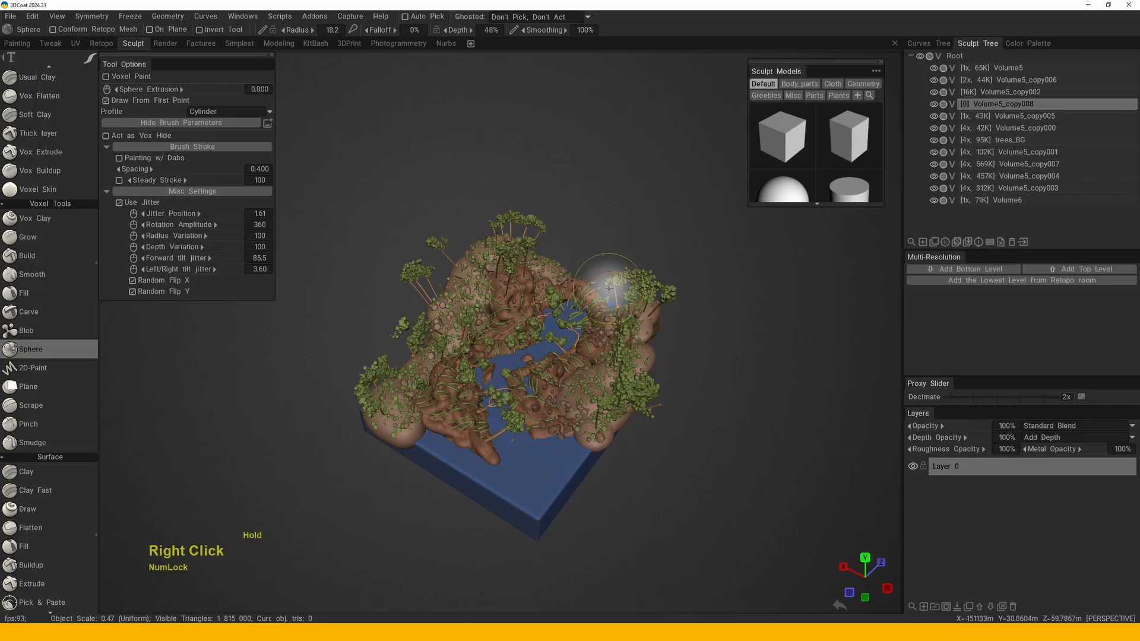
{"action": "left_click_drag", "start_coordinate": [608, 288], "coordinate": [585, 290]}
{"action": "middle_click_drag", "start_coordinate": [586, 290], "coordinate": [330, 289]}
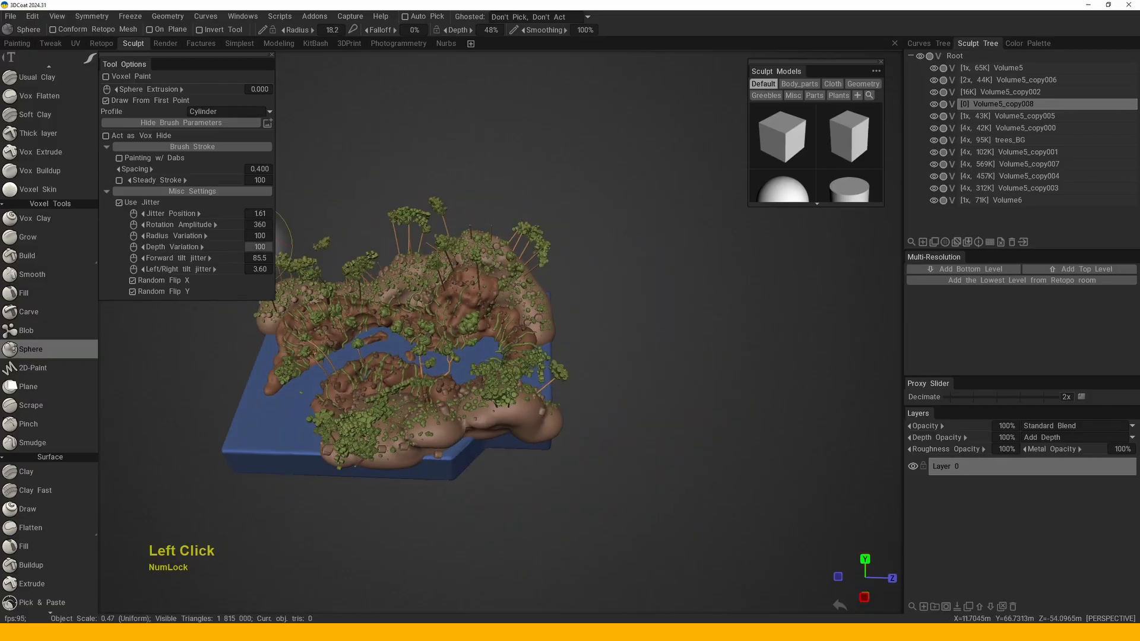
{"action": "left_click_drag", "start_coordinate": [517, 368], "coordinate": [534, 391], "text": "alt"}
{"action": "left_click_drag", "start_coordinate": [435, 497], "coordinate": [449, 570]}
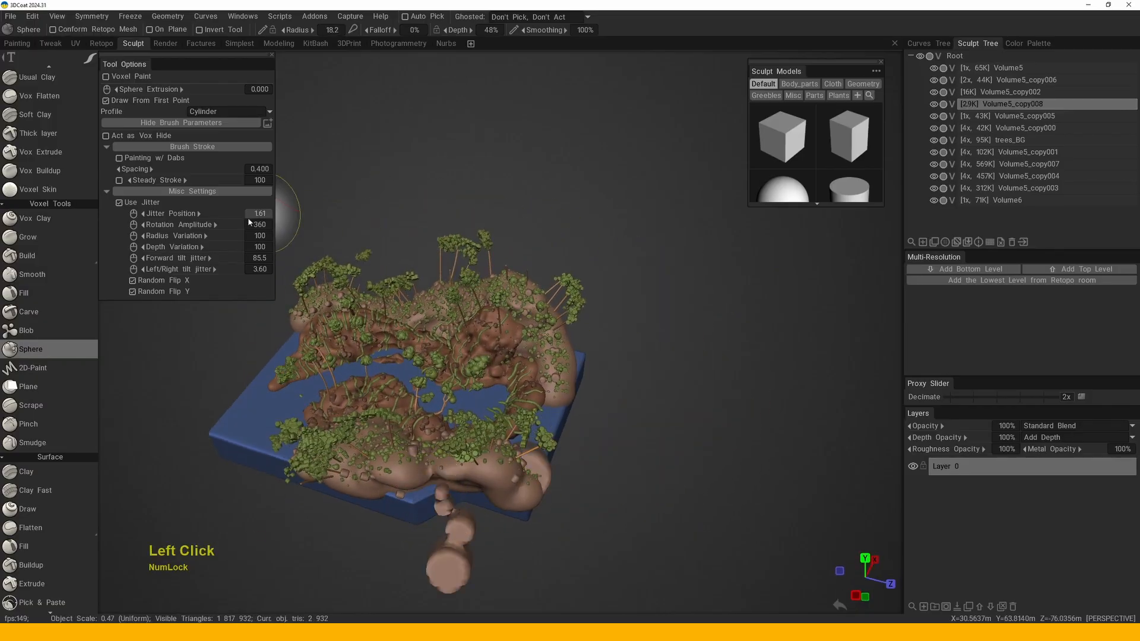
- Set the jitter position to 0 and place large rock blocks with a radius of 23.3 behind the outer hill
{"action": "right_click_drag", "start_coordinate": [415, 469], "coordinate": [439, 469]}
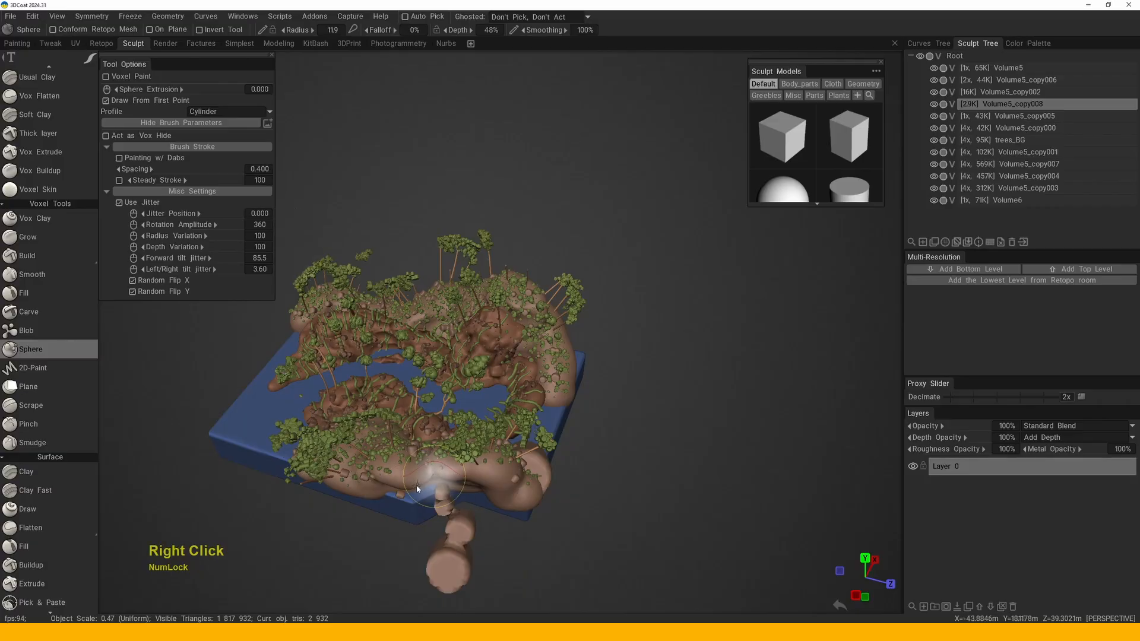
{"action": "mouse_move", "coordinate": [439, 469]}
{"action": "left_mouse_down"}
{"action": "mouse_move", "coordinate": [428, 534]}
{"action": "mouse_move", "coordinate": [542, 517]}
{"action": "mouse_move", "coordinate": [457, 353]}
{"action": "mouse_move", "coordinate": [451, 297]}
{"action": "mouse_move", "coordinate": [434, 379]}
{"action": "mouse_move", "coordinate": [504, 345]}
{"action": "mouse_move", "coordinate": [455, 327]}
{"action": "mouse_move", "coordinate": [344, 416]}
{"action": "mouse_move", "coordinate": [409, 380]}
{"action": "mouse_move", "coordinate": [402, 439]}
{"action": "left_mouse_up"}
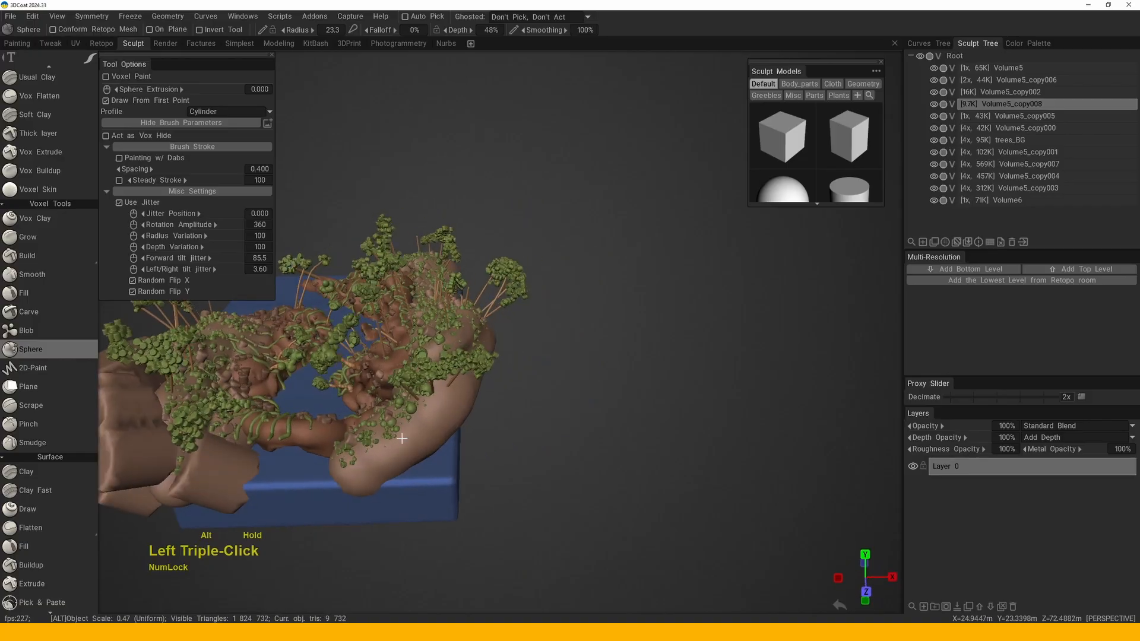
{"action": "middle_click", "coordinate": [402, 438], "text": "alt"}
{"action": "middle_click", "coordinate": [402, 438], "text": "alt"}
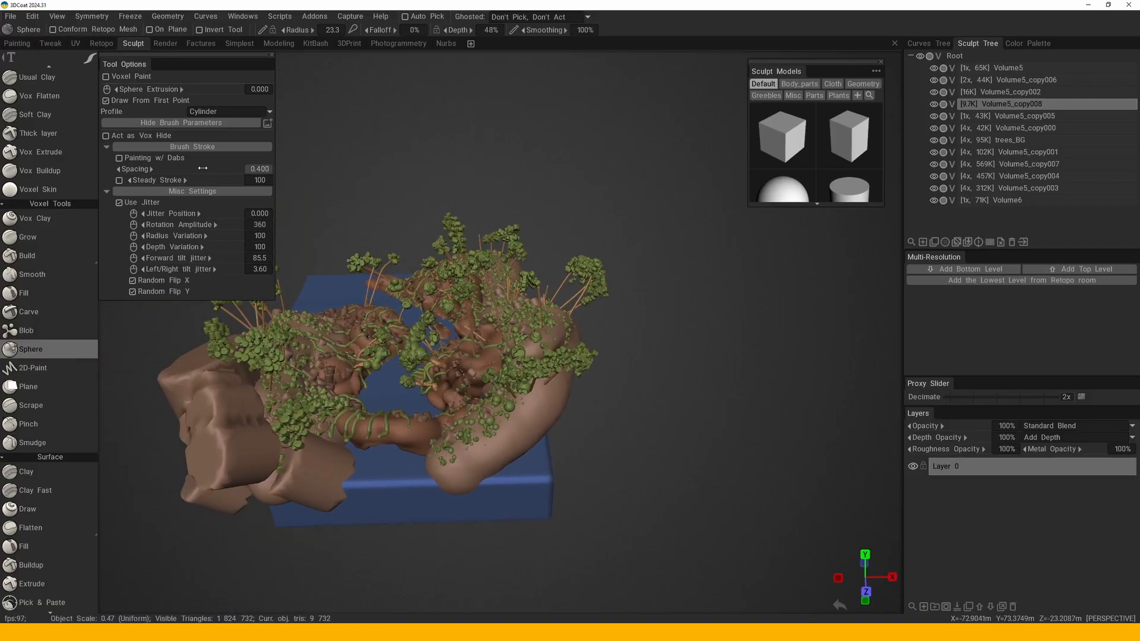
- Set the stroke spacing to 0.074 and draw denser cylinder rocks along the island's back and outer edges
{"action": "mouse_move", "coordinate": [593, 333]}
{"action": "left_mouse_down"}
{"action": "mouse_move", "coordinate": [497, 452]}
{"action": "mouse_move", "coordinate": [439, 445]}
{"action": "mouse_move", "coordinate": [416, 416]}
{"action": "left_mouse_up"}
{"action": "mouse_move", "coordinate": [594, 356]}
{"action": "left_mouse_down"}
{"action": "mouse_move", "coordinate": [493, 422]}
{"action": "mouse_move", "coordinate": [531, 431]}
{"action": "mouse_move", "coordinate": [529, 407]}
{"action": "left_mouse_up"}
{"action": "left_click", "coordinate": [531, 419]}
{"action": "mouse_move", "coordinate": [529, 408]}
{"action": "middle_mouse_down", "text": "alt"}
{"action": "mouse_move", "coordinate": [657, 346]}
{"action": "mouse_move", "coordinate": [658, 329]}
{"action": "middle_mouse_up", "text": "alt"}
{"action": "left_click_drag", "start_coordinate": [658, 329], "coordinate": [642, 343], "text": "alt"}
{"action": "double_click", "coordinate": [636, 332]}
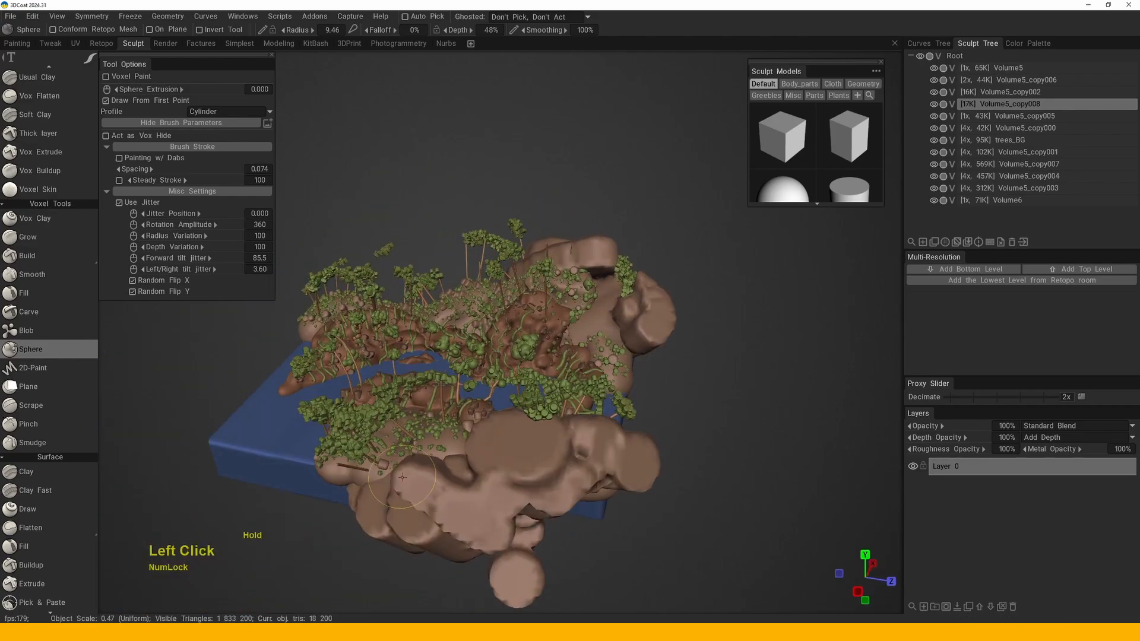
- Extend the rock wall around the rear and side of the island using a brush radius of 9.46
{"action": "scroll", "coordinate": [477, 451], "scroll_direction": "down", "scroll_amount": 4}
{"action": "left_click_drag", "start_coordinate": [477, 452], "coordinate": [535, 499], "text": "alt"}
{"action": "middle_click_drag", "start_coordinate": [535, 416], "coordinate": [547, 339], "text": "alt"}
{"action": "scroll", "coordinate": [558, 371], "scroll_direction": "up", "scroll_amount": 4}
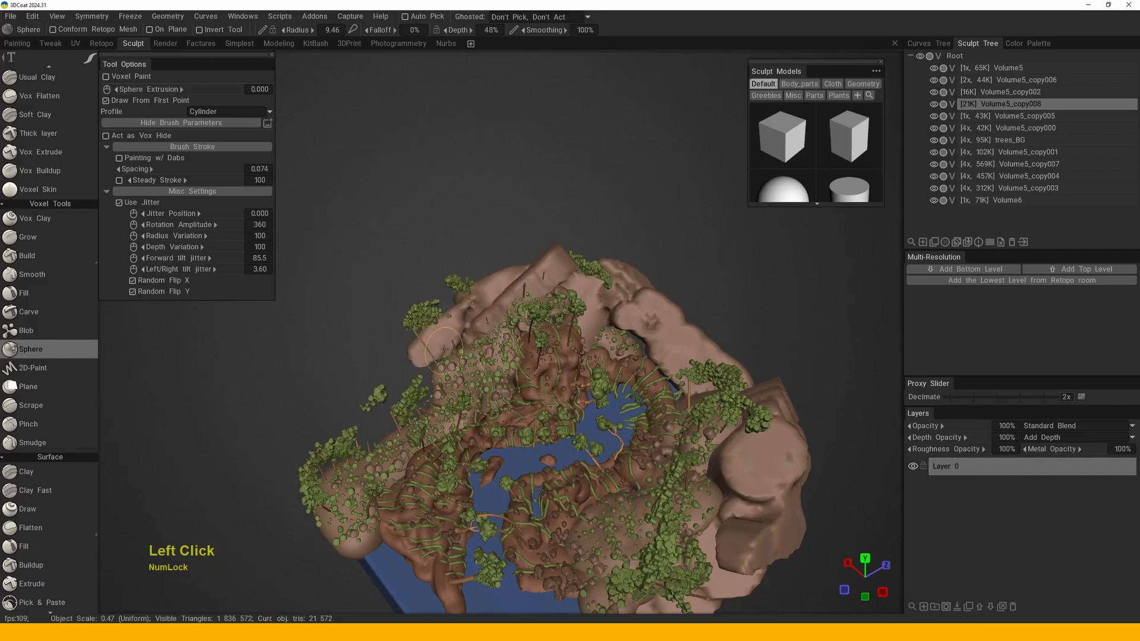
{"action": "left_click_drag", "start_coordinate": [356, 371], "coordinate": [588, 292]}
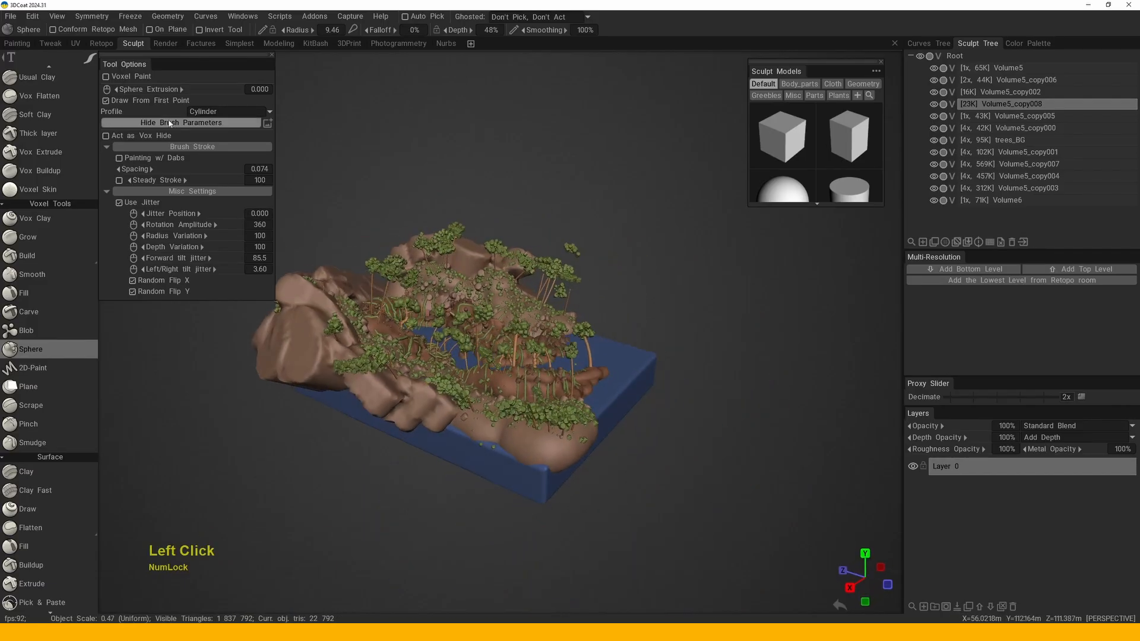
{"action": "mouse_move", "coordinate": [333, 487]}
{"action": "left_mouse_down"}
{"action": "mouse_move", "coordinate": [430, 416]}
{"action": "mouse_move", "coordinate": [506, 418]}
{"action": "left_mouse_up"}
- Turn off Draw From First Point and build up the rock wall along the outer rim
{"action": "left_click_drag", "start_coordinate": [314, 391], "coordinate": [487, 445], "text": "alt"}
{"action": "right_click_drag", "start_coordinate": [487, 445], "coordinate": [493, 386], "text": "alt"}
{"action": "left_click_drag", "start_coordinate": [493, 386], "coordinate": [507, 412], "text": "alt"}
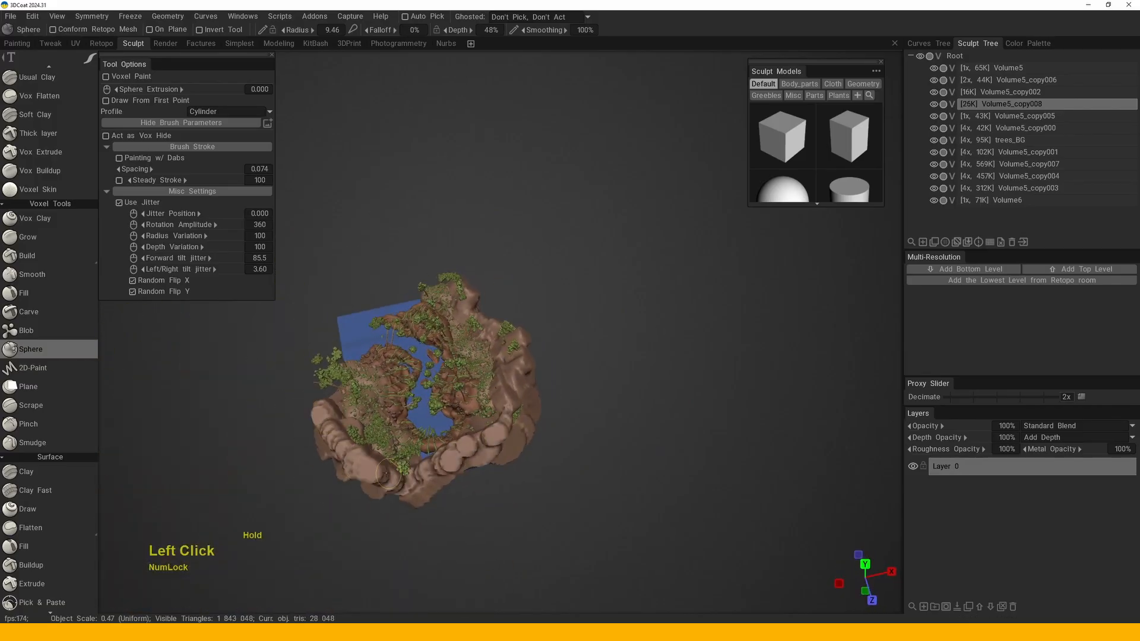
{"action": "left_click_drag", "start_coordinate": [445, 477], "coordinate": [471, 416], "text": "alt"}
{"action": "middle_click_drag", "start_coordinate": [470, 416], "coordinate": [475, 410], "text": "alt+shift"}
{"action": "left_click_drag", "start_coordinate": [475, 410], "coordinate": [568, 402], "text": "alt+shift"}
{"action": "middle_click_drag", "start_coordinate": [568, 403], "coordinate": [559, 436]}
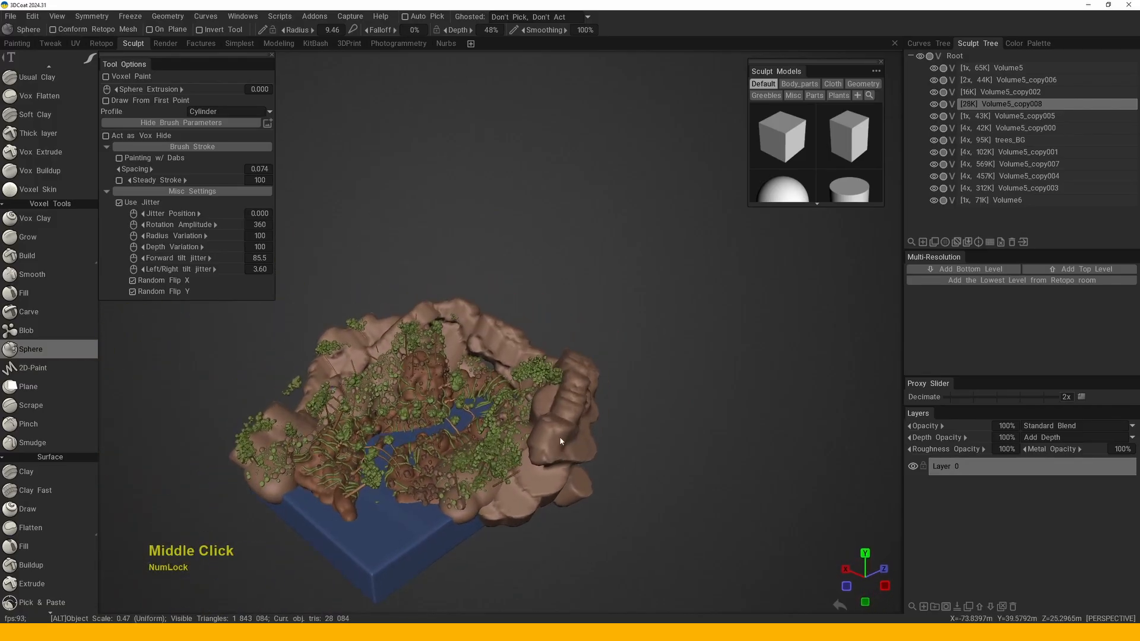
- Draw a raised ridge of rocks along the top of the wall behind the tall hill
{"action": "left_click_drag", "start_coordinate": [559, 437], "coordinate": [491, 336], "text": "alt"}
{"action": "left_click_drag", "start_coordinate": [403, 253], "coordinate": [279, 300]}
{"action": "middle_click_drag", "start_coordinate": [279, 300], "coordinate": [493, 292]}
{"action": "mouse_move", "coordinate": [491, 277]}
{"action": "left_mouse_down", "text": "alt"}
{"action": "mouse_move", "coordinate": [486, 309]}
{"action": "mouse_move", "coordinate": [523, 268]}
{"action": "left_mouse_up", "text": "alt"}
{"action": "left_click_drag", "start_coordinate": [535, 236], "coordinate": [390, 301]}
{"action": "right_click_drag", "start_coordinate": [416, 332], "coordinate": [463, 275], "text": "alt"}
- Thicken the back of the rock wall and continue it around the hill across the river
{"action": "left_click_drag", "start_coordinate": [464, 275], "coordinate": [523, 249], "text": "alt"}
{"action": "right_click_drag", "start_coordinate": [522, 250], "coordinate": [516, 285], "text": "alt"}
{"action": "left_click_drag", "start_coordinate": [516, 285], "coordinate": [475, 297], "text": "alt"}
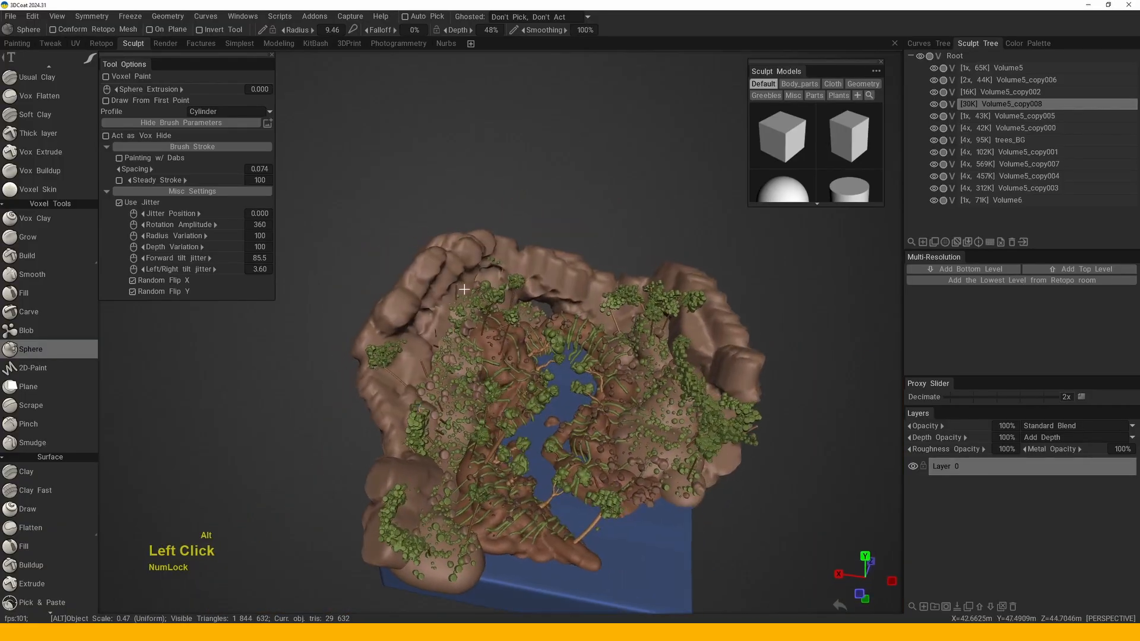
{"action": "middle_click_drag", "start_coordinate": [475, 297], "coordinate": [517, 285], "text": "alt"}
{"action": "left_click_drag", "start_coordinate": [517, 285], "coordinate": [566, 273], "text": "alt"}
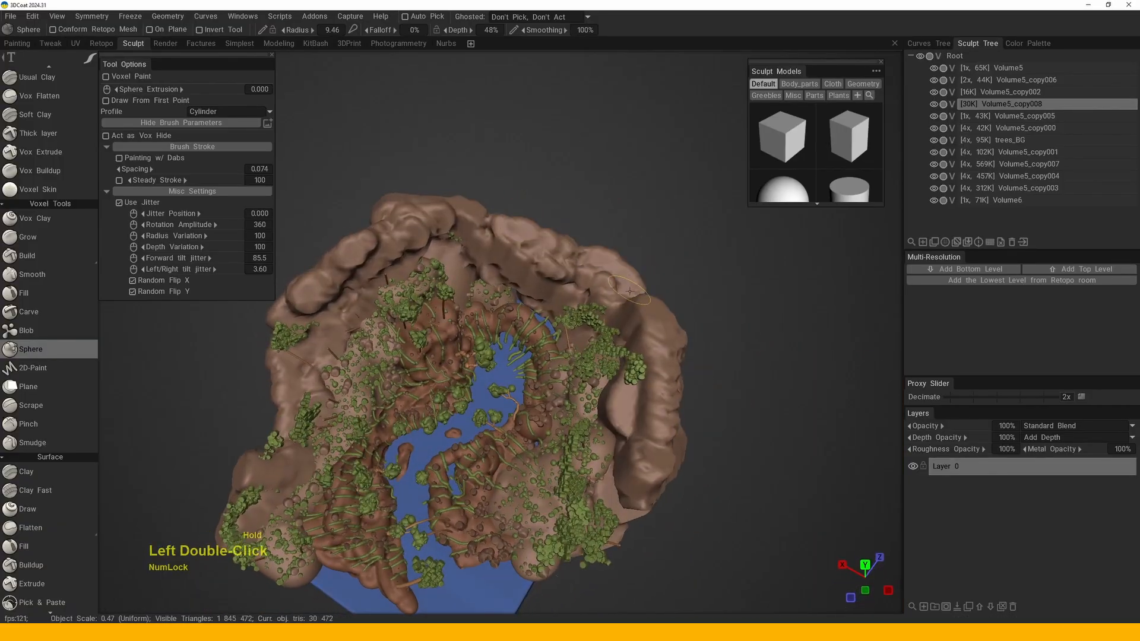
{"action": "left_click_drag", "start_coordinate": [622, 509], "coordinate": [642, 360], "text": "alt"}
{"action": "left_click_drag", "start_coordinate": [626, 377], "coordinate": [588, 422]}
- Extend the rock wall forward along the tall hill's side to the rounded boulder at the front
{"action": "left_click_drag", "start_coordinate": [285, 291], "coordinate": [279, 326], "text": "alt"}
{"action": "middle_click_drag", "start_coordinate": [279, 326], "coordinate": [420, 359], "text": "alt"}
{"action": "mouse_move", "coordinate": [420, 359]}
{"action": "left_mouse_down", "text": "alt"}
{"action": "mouse_move", "coordinate": [451, 348]}
{"action": "mouse_move", "coordinate": [391, 343]}
{"action": "left_mouse_up", "text": "alt"}
{"action": "left_click", "coordinate": [377, 340]}
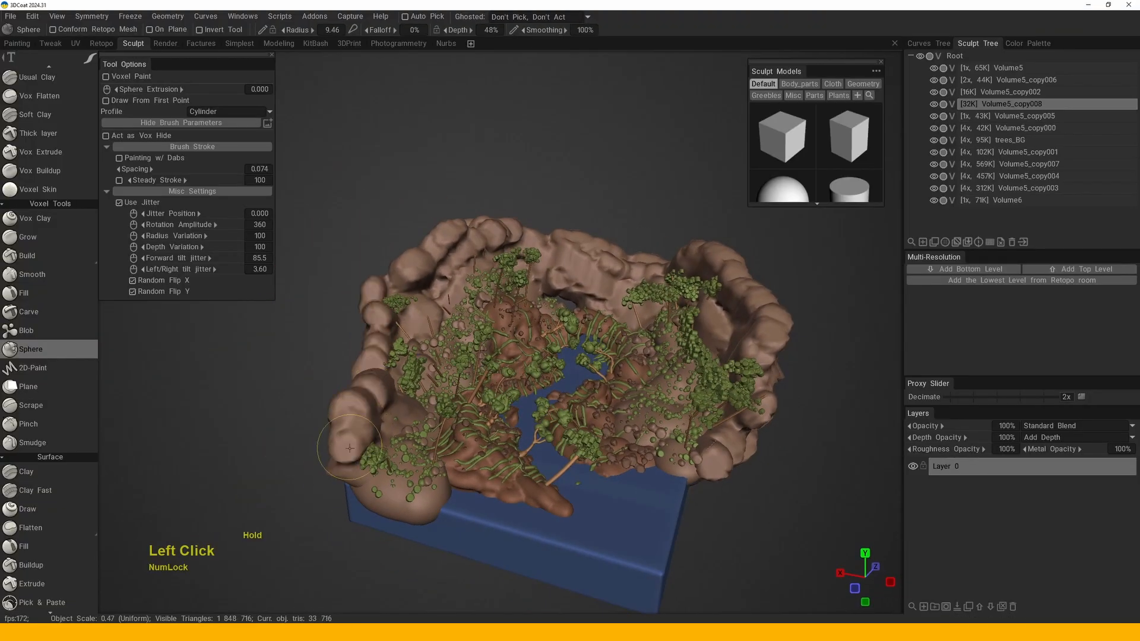
{"action": "left_click", "coordinate": [349, 448]}
- Fill out both front ends of the rock wall with more rounded rocks
{"action": "left_click_drag", "start_coordinate": [350, 448], "coordinate": [363, 416], "text": "alt"}
{"action": "middle_click_drag", "start_coordinate": [362, 415], "coordinate": [380, 374], "text": "alt"}
{"action": "left_click_drag", "start_coordinate": [380, 374], "coordinate": [392, 350], "text": "alt"}
{"action": "middle_click_drag", "start_coordinate": [392, 351], "coordinate": [400, 334], "text": "alt"}
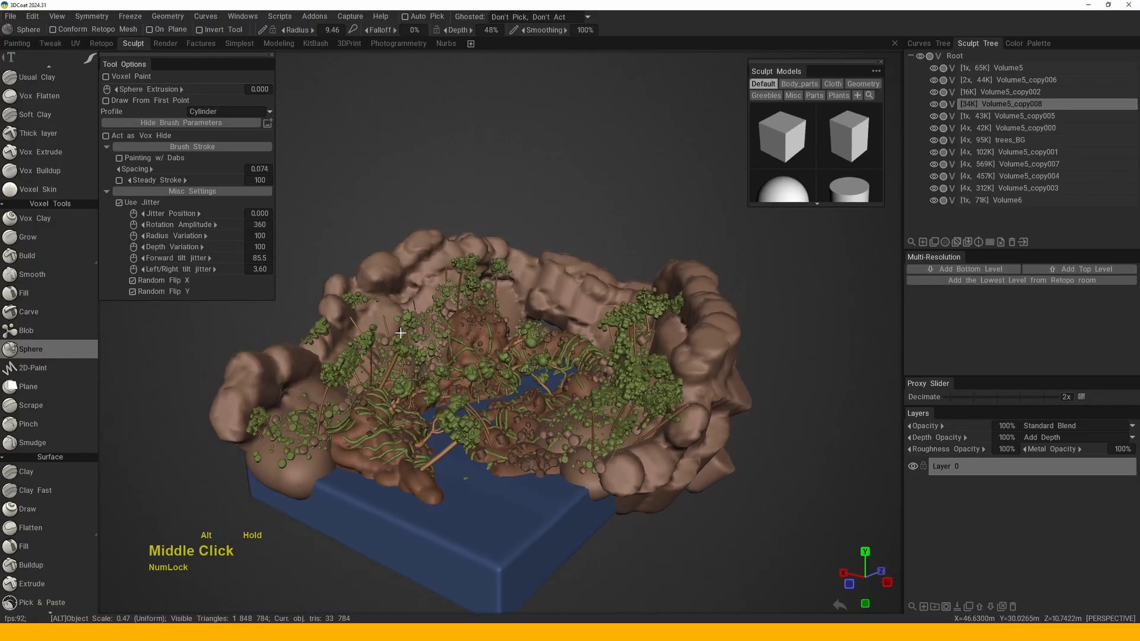
{"action": "mouse_move", "coordinate": [401, 333]}
{"action": "left_mouse_down", "text": "alt"}
{"action": "mouse_move", "coordinate": [387, 355]}
{"action": "mouse_move", "coordinate": [404, 392]}
{"action": "left_mouse_up", "text": "alt"}
{"action": "left_click_drag", "start_coordinate": [493, 362], "coordinate": [380, 353], "text": "alt"}
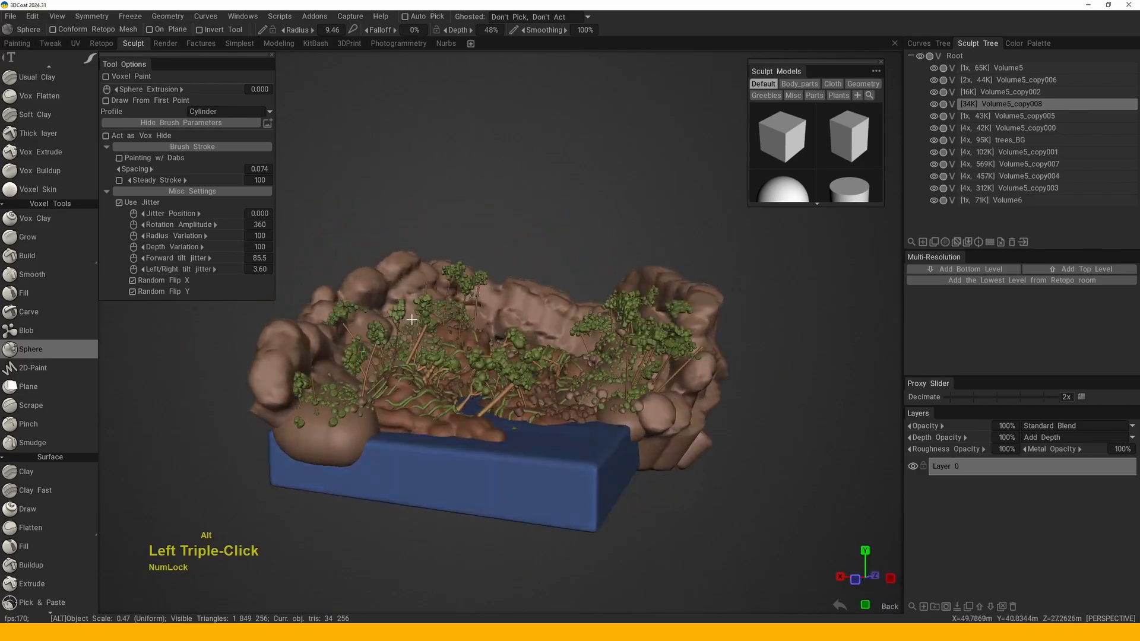
- Activate the Move tool and use it on the base of the thick trunk leaning over the water
{"action": "right_click_drag", "start_coordinate": [380, 354], "coordinate": [450, 348], "text": "alt"}
{"action": "middle_click_drag", "start_coordinate": [450, 348], "coordinate": [564, 349], "text": "alt"}
{"action": "right_click_drag", "start_coordinate": [565, 349], "coordinate": [561, 340], "text": "alt"}
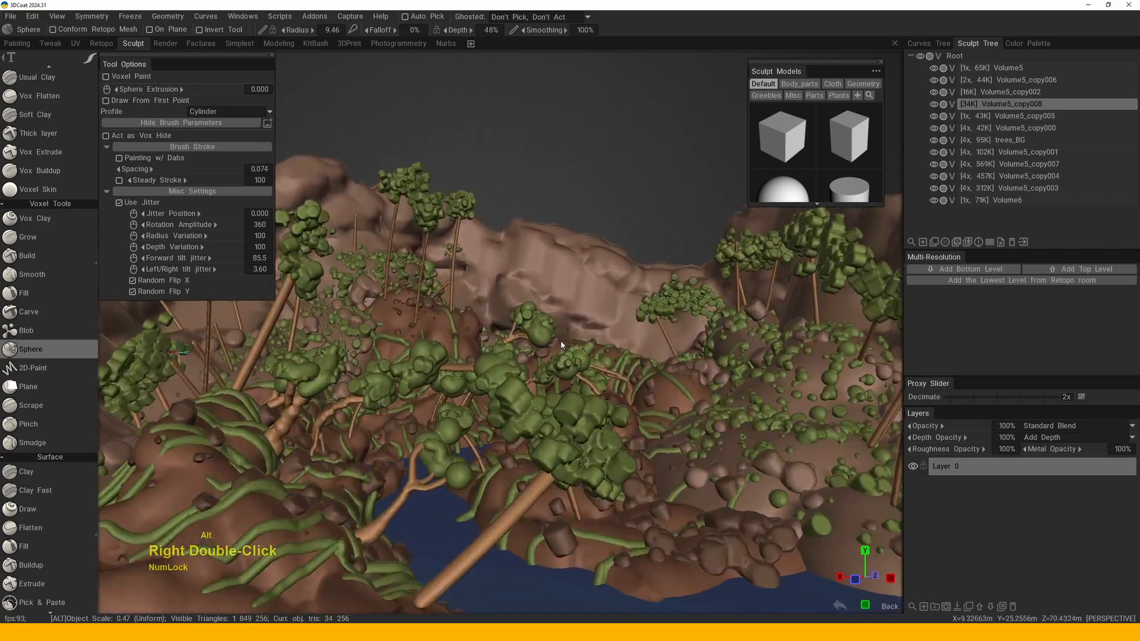
{"action": "left_click_drag", "start_coordinate": [561, 340], "coordinate": [573, 309], "text": "alt"}
{"action": "mouse_move", "coordinate": [573, 309]}
{"action": "middle_mouse_down", "text": "alt"}
{"action": "mouse_move", "coordinate": [585, 287]}
{"action": "mouse_move", "coordinate": [571, 256]}
{"action": "middle_mouse_up", "text": "alt"}
{"action": "right_click_drag", "start_coordinate": [571, 257], "coordinate": [576, 296], "text": "alt"}
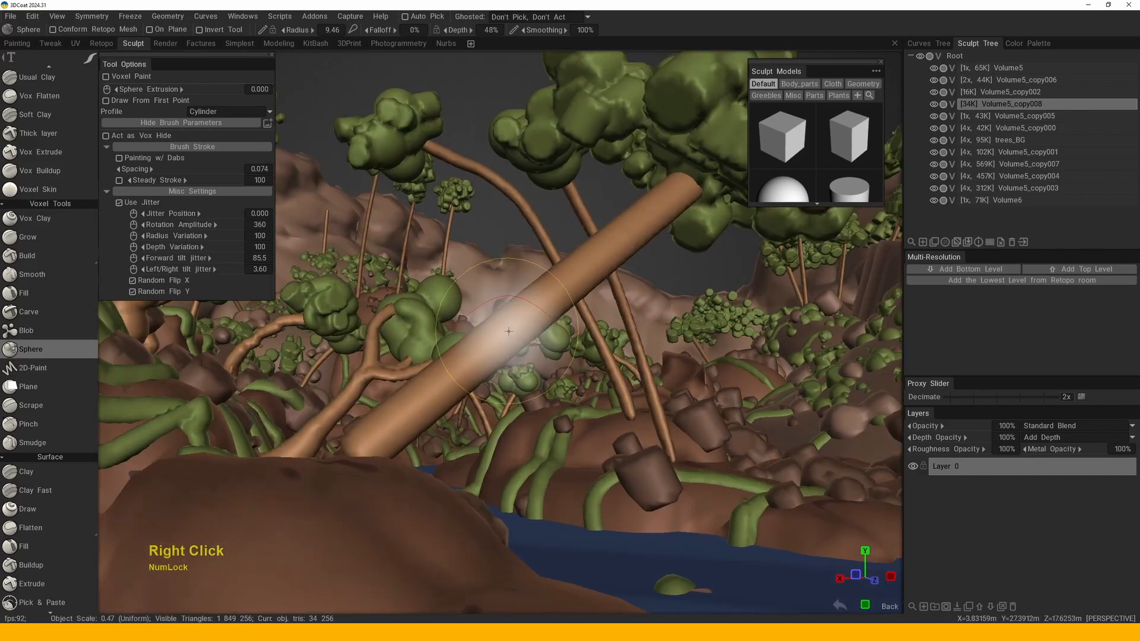
{"action": "key", "text": "space"}
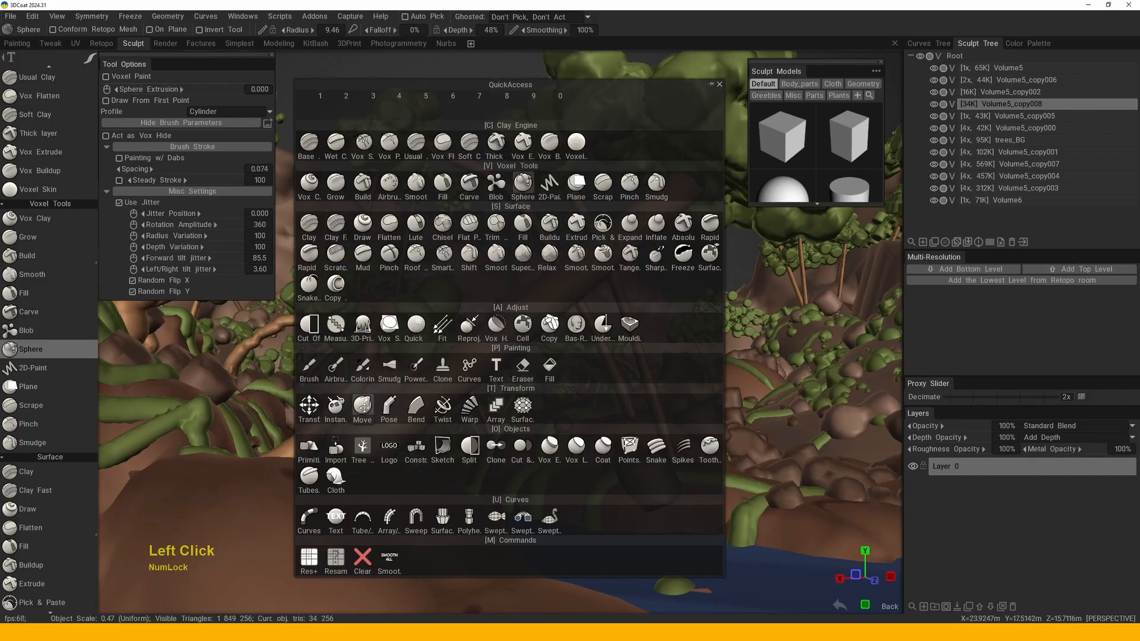
{"action": "left_click", "coordinate": [362, 407]}
{"action": "key", "text": "space"}
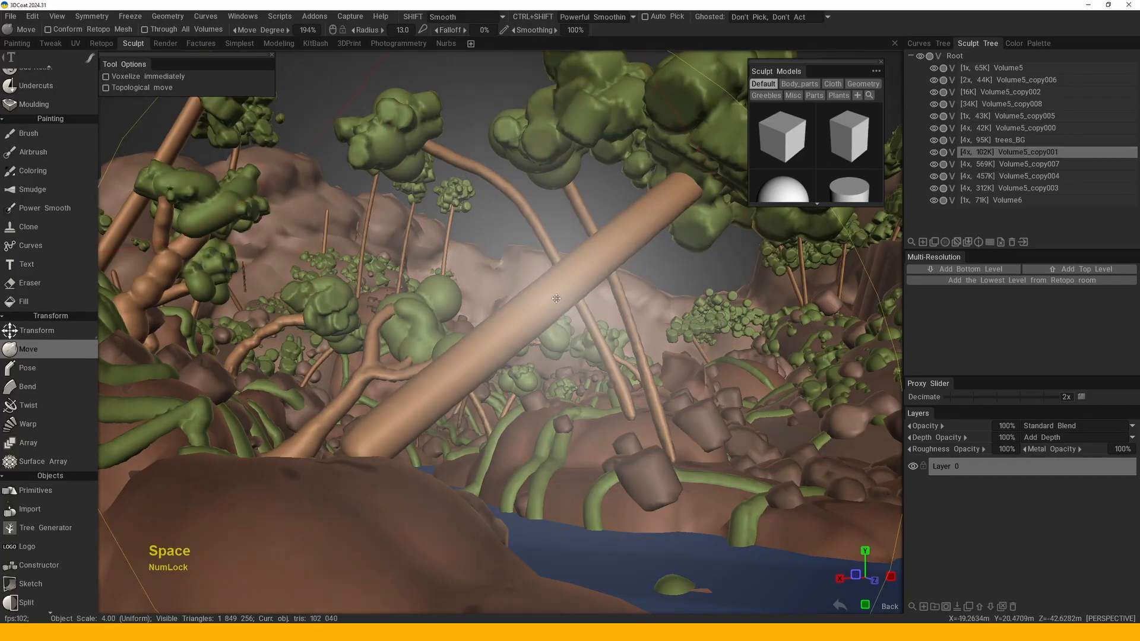
{"action": "left_click", "coordinate": [407, 380]}
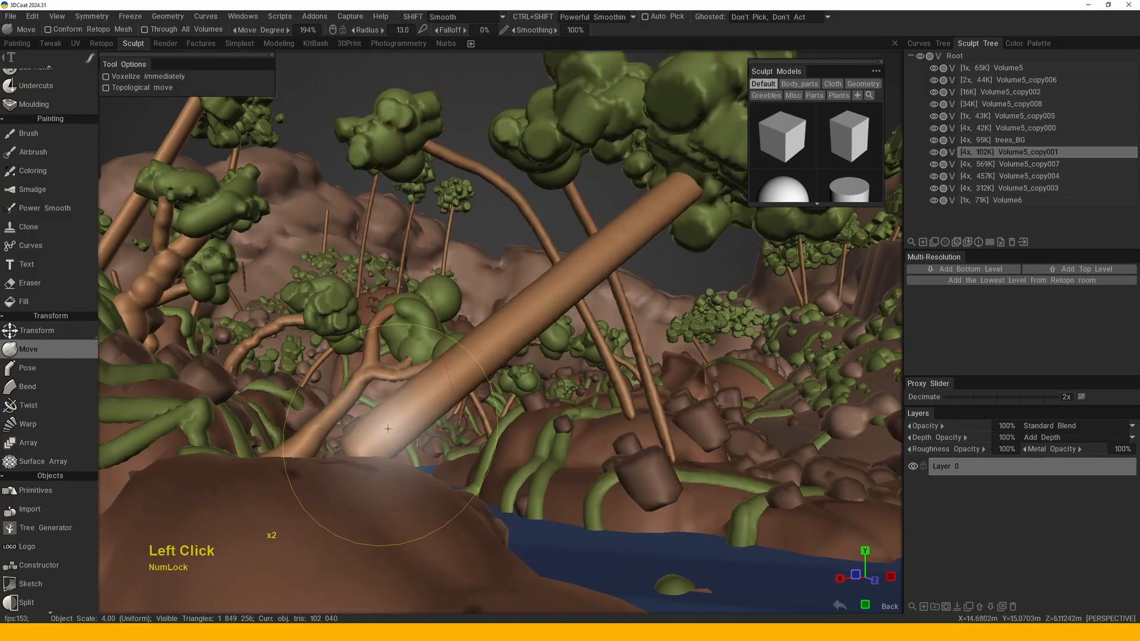
{"action": "left_click_drag", "start_coordinate": [373, 452], "coordinate": [347, 456]}
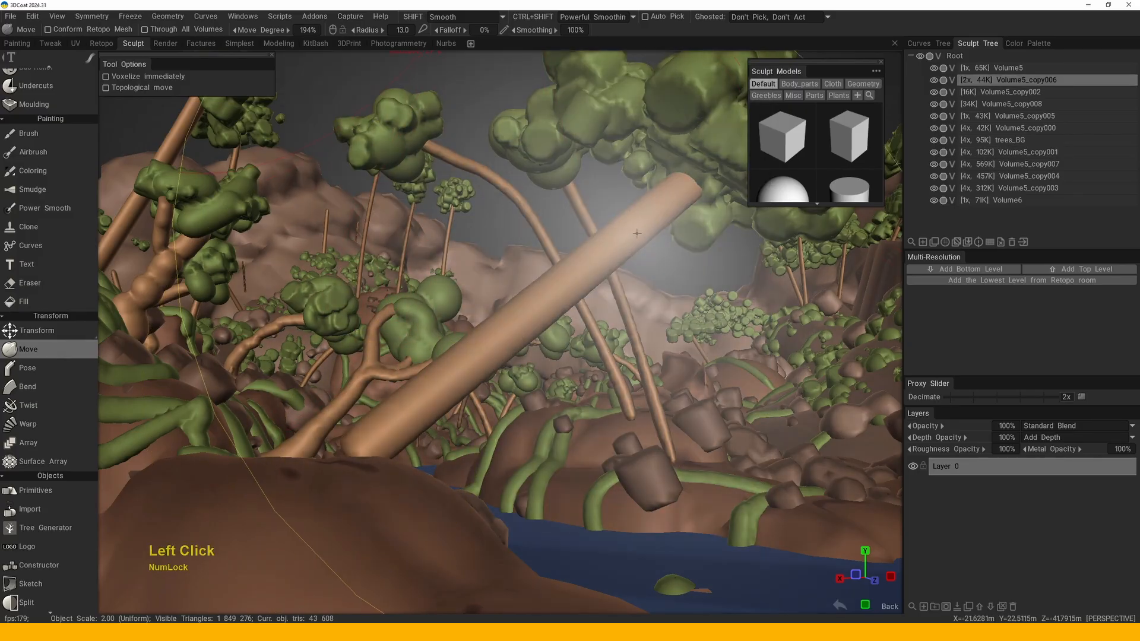
- Select the trees_BG volume and reshape the lower part of the thick trunk leaning over the water with the Move tool
{"action": "key", "text": "h"}
{"action": "right_click_drag", "start_coordinate": [365, 453], "coordinate": [392, 451]}
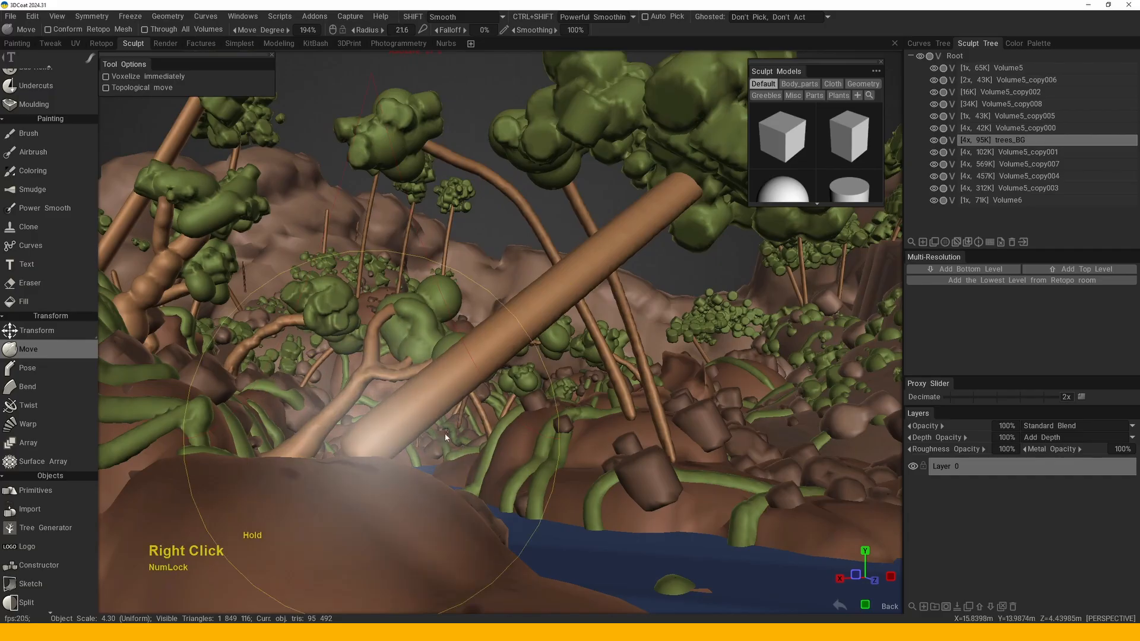
{"action": "left_click", "coordinate": [392, 451]}
{"action": "key", "text": "space"}
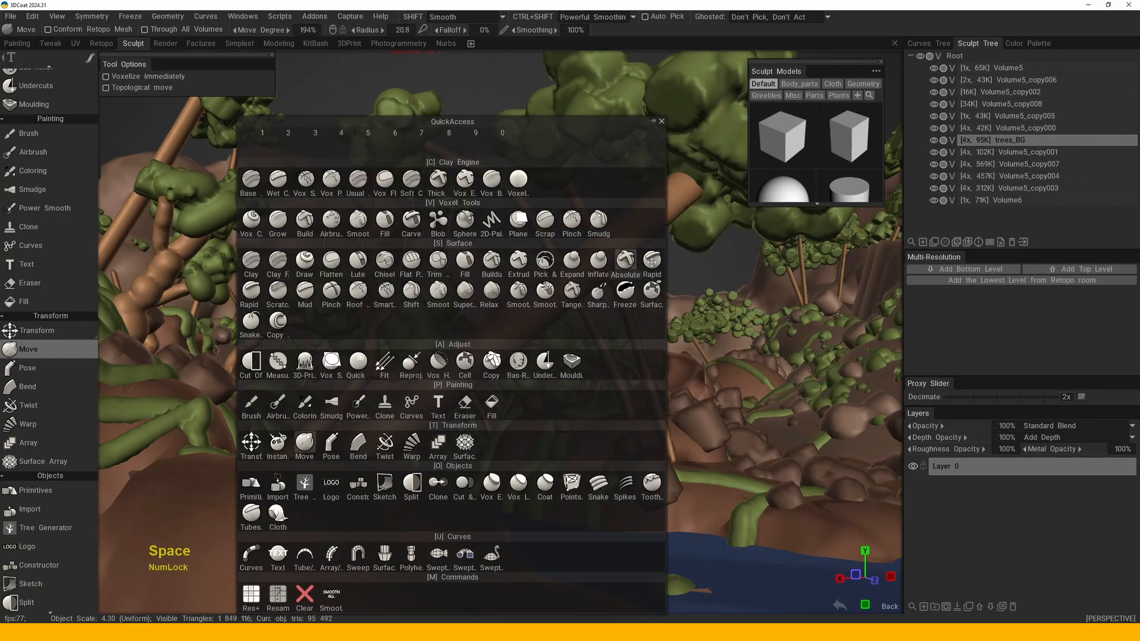
{"action": "key", "text": "Escape"}
{"action": "middle_click_drag", "start_coordinate": [594, 361], "coordinate": [508, 363]}
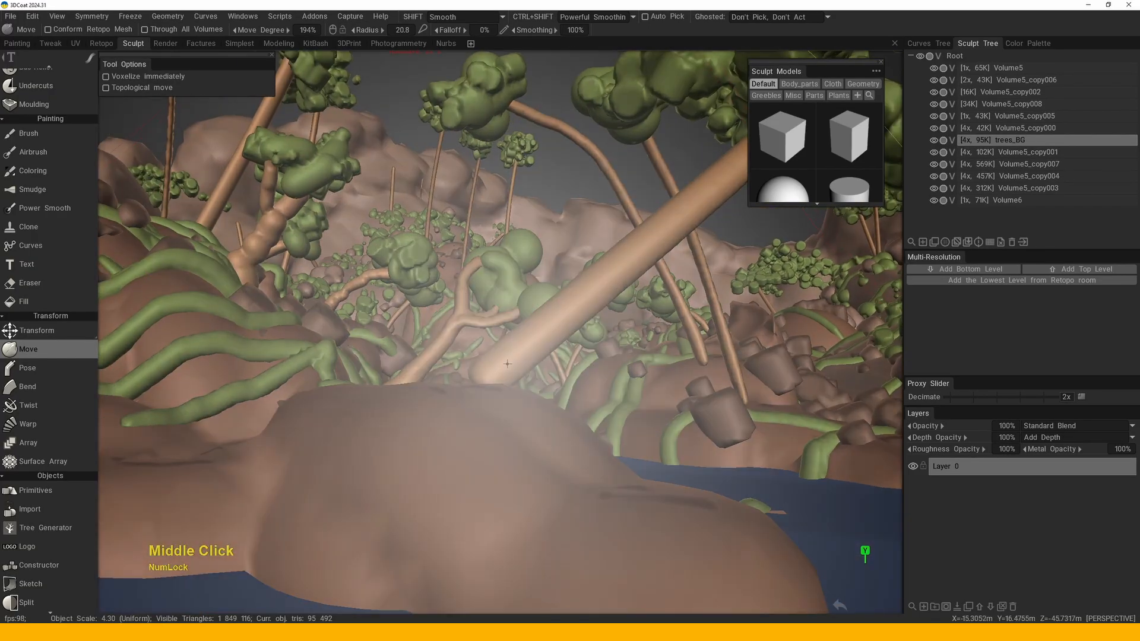
{"action": "left_click_drag", "start_coordinate": [516, 356], "coordinate": [514, 383]}
{"action": "left_click_drag", "start_coordinate": [564, 311], "coordinate": [571, 333]}
{"action": "middle_click_drag", "start_coordinate": [585, 314], "coordinate": [523, 358]}
{"action": "right_click_drag", "start_coordinate": [523, 358], "coordinate": [500, 357]}
{"action": "left_click_drag", "start_coordinate": [512, 358], "coordinate": [495, 318]}
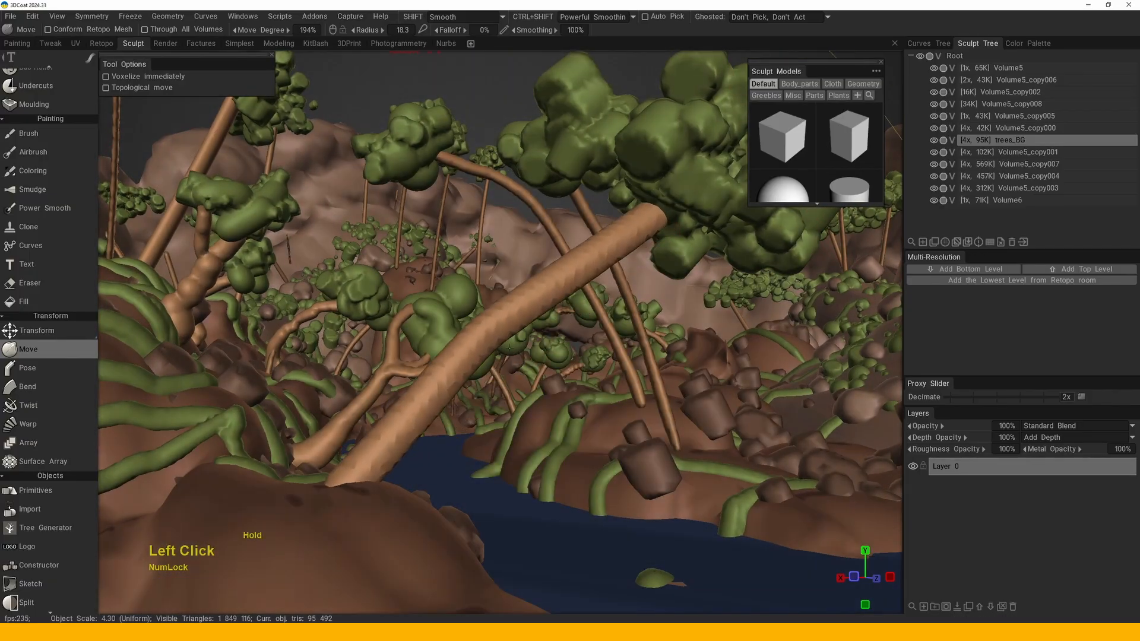
- Bend the middle of the thick leaning trunk into a gentle curve using a smaller Move brush
{"action": "mouse_move", "coordinate": [498, 317]}
{"action": "right_mouse_down"}
{"action": "mouse_move", "coordinate": [499, 288]}
{"action": "mouse_move", "coordinate": [584, 281]}
{"action": "right_mouse_up"}
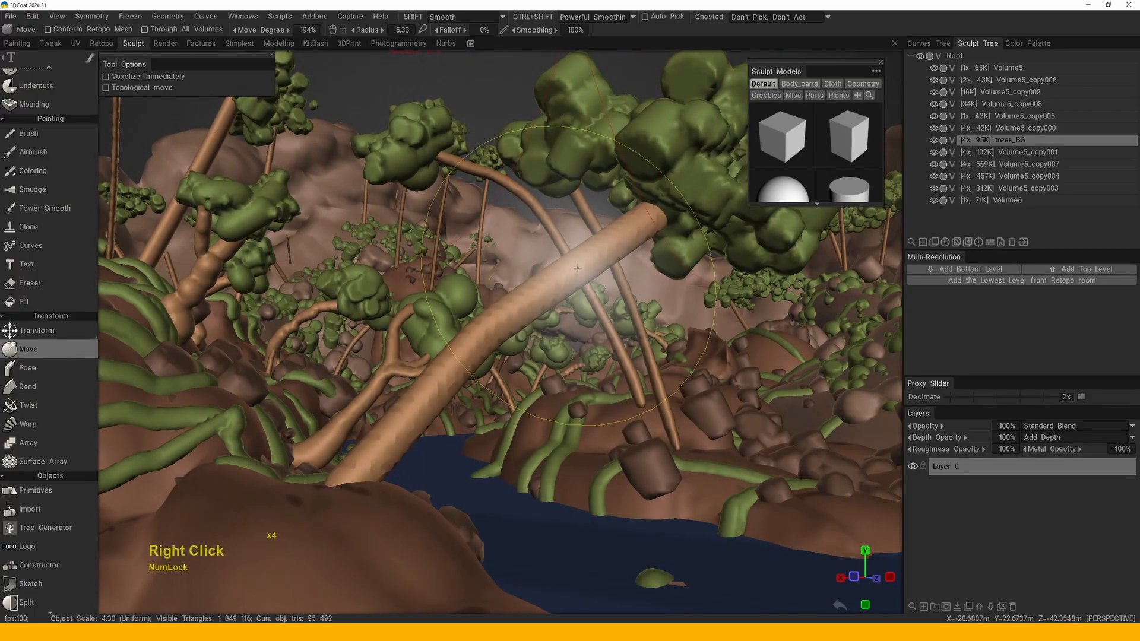
{"action": "left_click_drag", "start_coordinate": [577, 268], "coordinate": [595, 280], "text": "alt"}
{"action": "right_click_drag", "start_coordinate": [564, 267], "coordinate": [526, 320]}
{"action": "left_click_drag", "start_coordinate": [525, 321], "coordinate": [493, 323]}
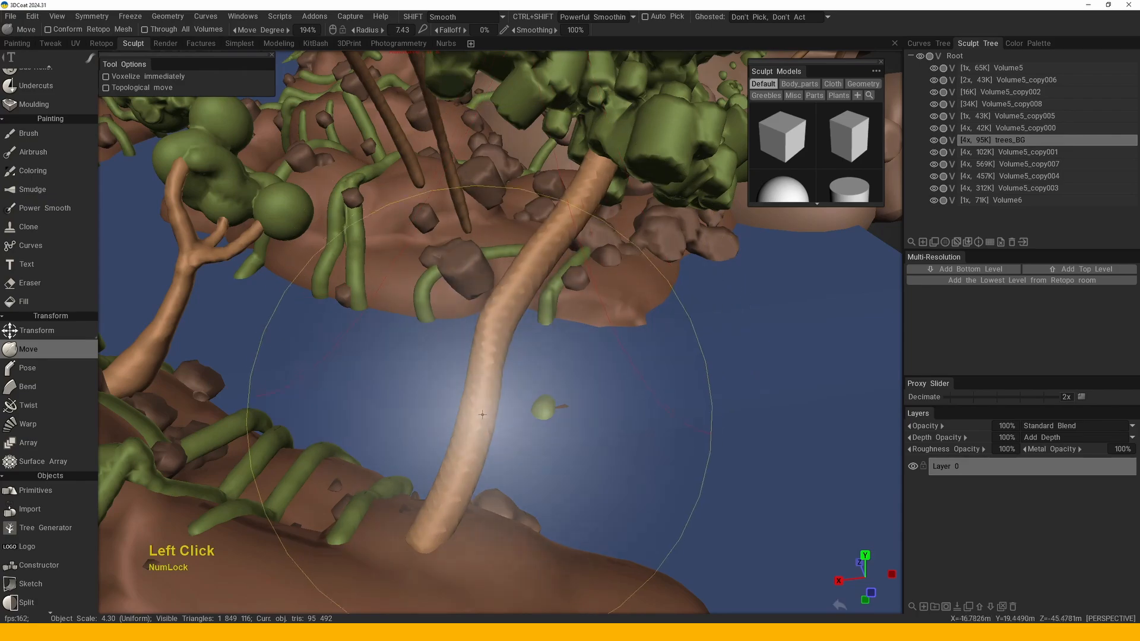
{"action": "left_click_drag", "start_coordinate": [482, 415], "coordinate": [498, 416]}
- Set the Move Degree to 46% and reshape the thin trunks on the rocky hill beside the river
{"action": "right_click_drag", "start_coordinate": [499, 416], "coordinate": [475, 386], "text": "alt"}
{"action": "left_click_drag", "start_coordinate": [475, 386], "coordinate": [440, 371], "text": "alt"}
{"action": "middle_click_drag", "start_coordinate": [439, 371], "coordinate": [437, 378], "text": "alt"}
{"action": "right_click_drag", "start_coordinate": [437, 378], "coordinate": [451, 427], "text": "alt"}
{"action": "mouse_move", "coordinate": [452, 427]}
{"action": "middle_mouse_down", "text": "alt"}
{"action": "mouse_move", "coordinate": [411, 351]}
{"action": "mouse_move", "coordinate": [440, 333]}
{"action": "middle_mouse_up", "text": "alt"}
{"action": "mouse_move", "coordinate": [440, 332]}
{"action": "right_mouse_down"}
{"action": "mouse_move", "coordinate": [471, 313]}
{"action": "mouse_move", "coordinate": [463, 415]}
{"action": "right_mouse_up"}
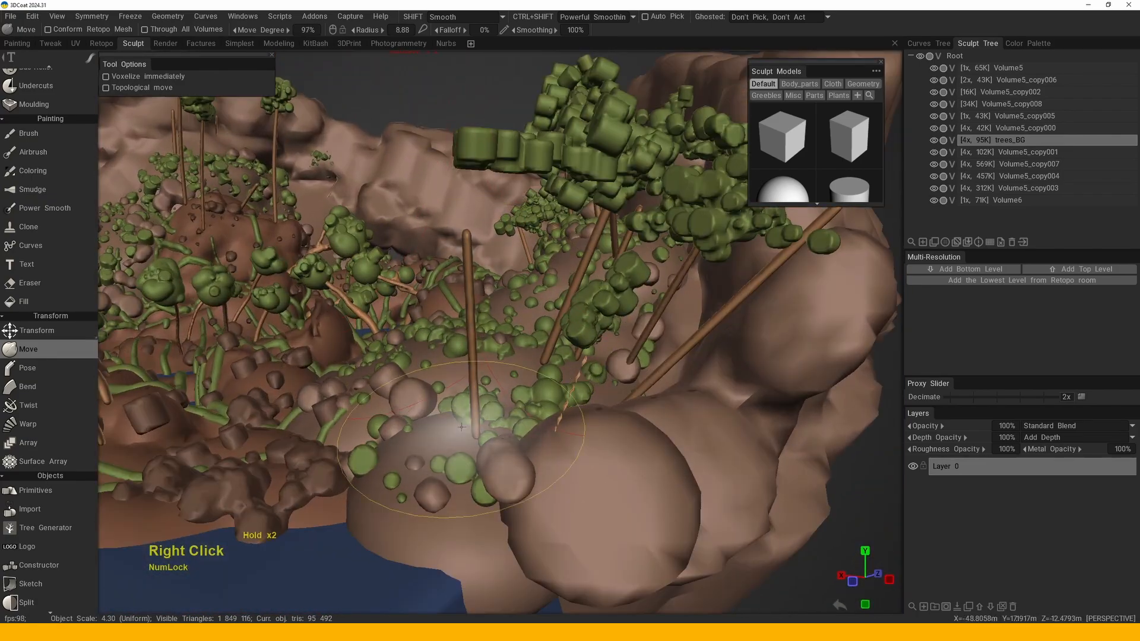
{"action": "mouse_move", "coordinate": [472, 332]}
{"action": "left_mouse_down"}
{"action": "mouse_move", "coordinate": [478, 384]}
{"action": "mouse_move", "coordinate": [593, 372]}
{"action": "left_mouse_up"}
{"action": "key", "text": "alt"}
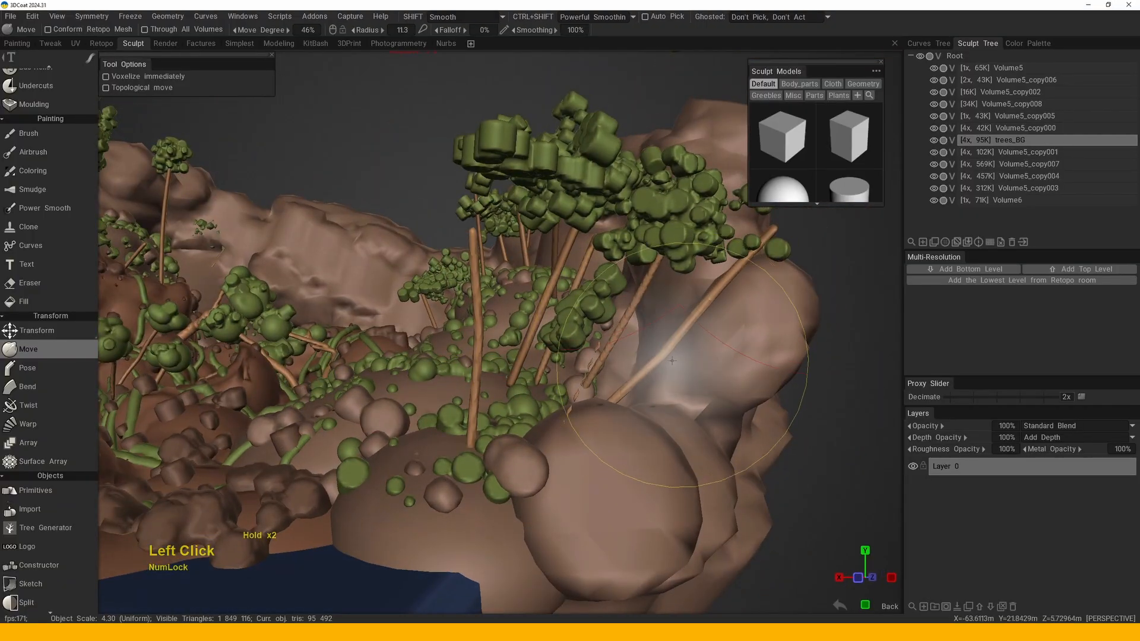
- Examine the whole island and its rock wall from the front, the sides and above
{"action": "middle_click_drag", "start_coordinate": [592, 326], "coordinate": [622, 327], "text": "alt"}
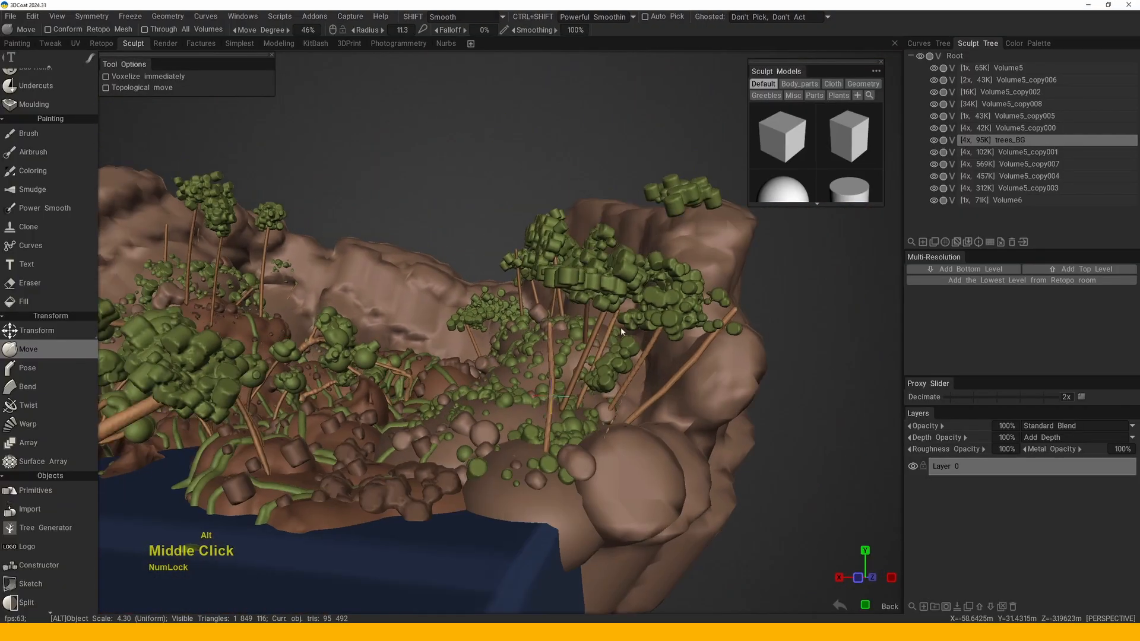
{"action": "left_click_drag", "start_coordinate": [621, 327], "coordinate": [570, 324], "text": "alt"}
{"action": "right_click_drag", "start_coordinate": [570, 324], "coordinate": [531, 320], "text": "alt"}
{"action": "left_click_drag", "start_coordinate": [531, 321], "coordinate": [611, 357], "text": "alt"}
{"action": "right_click_drag", "start_coordinate": [611, 357], "coordinate": [641, 333], "text": "alt"}
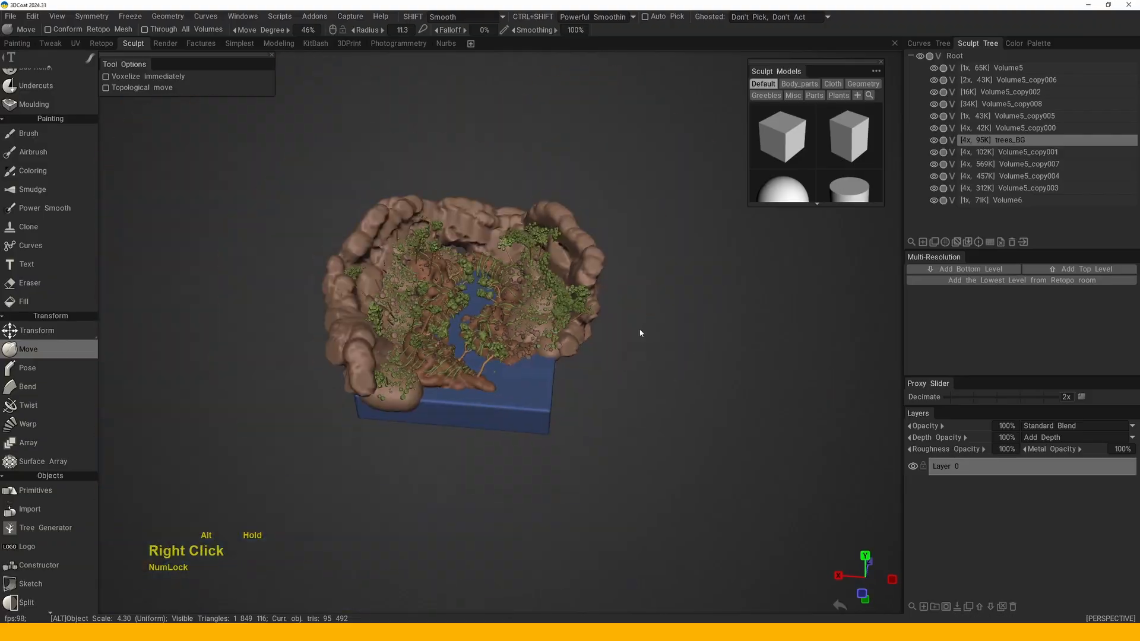
{"action": "middle_click_drag", "start_coordinate": [642, 333], "coordinate": [669, 344], "text": "alt"}
{"action": "left_click_drag", "start_coordinate": [669, 343], "coordinate": [618, 368], "text": "alt"}
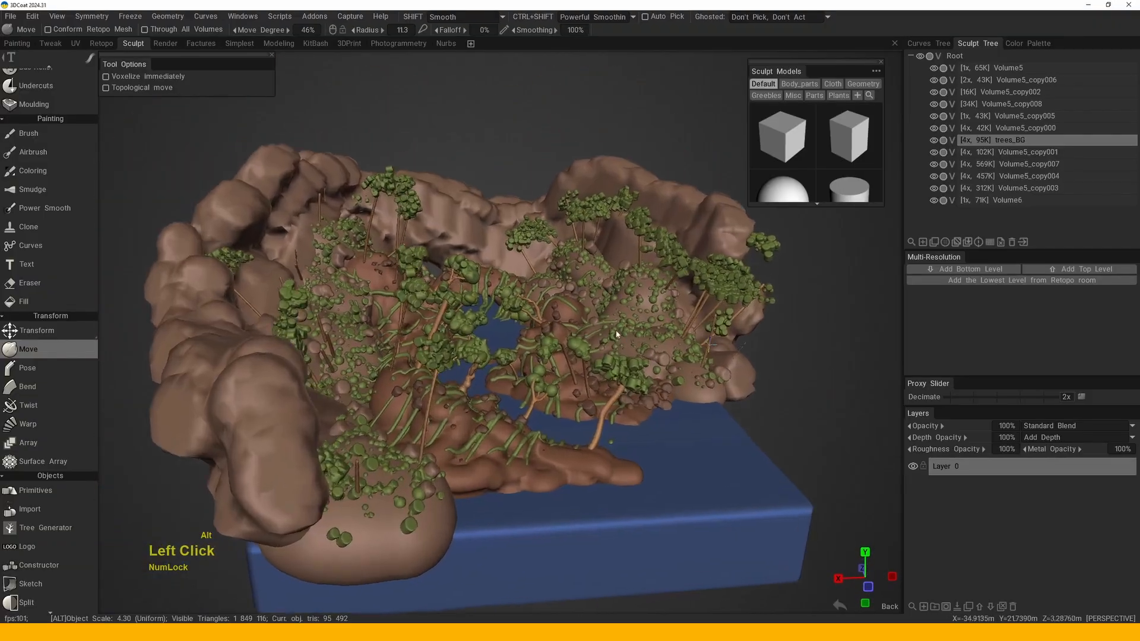
{"action": "right_click_drag", "start_coordinate": [618, 368], "coordinate": [522, 487], "text": "alt"}
{"action": "middle_click_drag", "start_coordinate": [523, 487], "coordinate": [548, 446], "text": "alt"}
{"action": "right_click_drag", "start_coordinate": [548, 445], "coordinate": [503, 325], "text": "alt"}
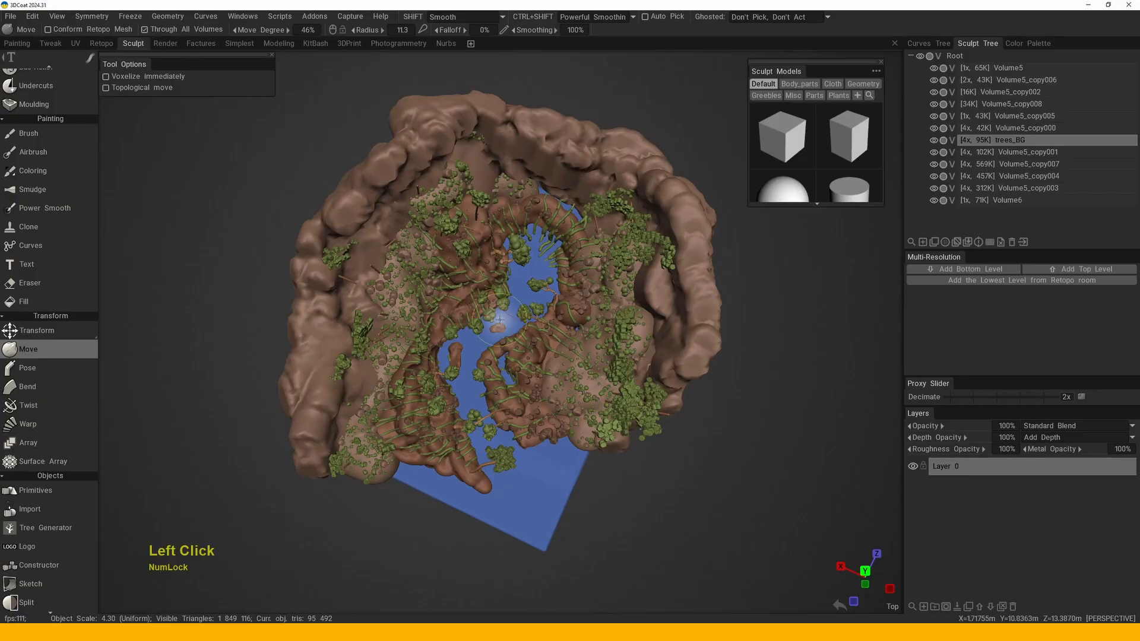
- Shift the background trees around the river from above with a large Move brush, raising the Move Degree to 73%
{"action": "middle_click_drag", "start_coordinate": [500, 319], "coordinate": [511, 333], "text": "alt"}
{"action": "right_click_drag", "start_coordinate": [511, 333], "coordinate": [552, 355], "text": "alt"}
{"action": "middle_click_drag", "start_coordinate": [552, 355], "coordinate": [540, 356], "text": "alt"}
{"action": "mouse_move", "coordinate": [540, 357]}
{"action": "right_mouse_down", "text": "alt"}
{"action": "mouse_move", "coordinate": [547, 362]}
{"action": "mouse_move", "coordinate": [536, 344]}
{"action": "right_mouse_up", "text": "alt"}
{"action": "right_click", "coordinate": [536, 343]}
{"action": "right_click", "coordinate": [536, 343]}
{"action": "mouse_move", "coordinate": [531, 343]}
{"action": "left_mouse_down"}
{"action": "mouse_move", "coordinate": [538, 352]}
{"action": "mouse_move", "coordinate": [587, 291]}
{"action": "left_mouse_up"}
{"action": "left_click_drag", "start_coordinate": [463, 291], "coordinate": [475, 279]}
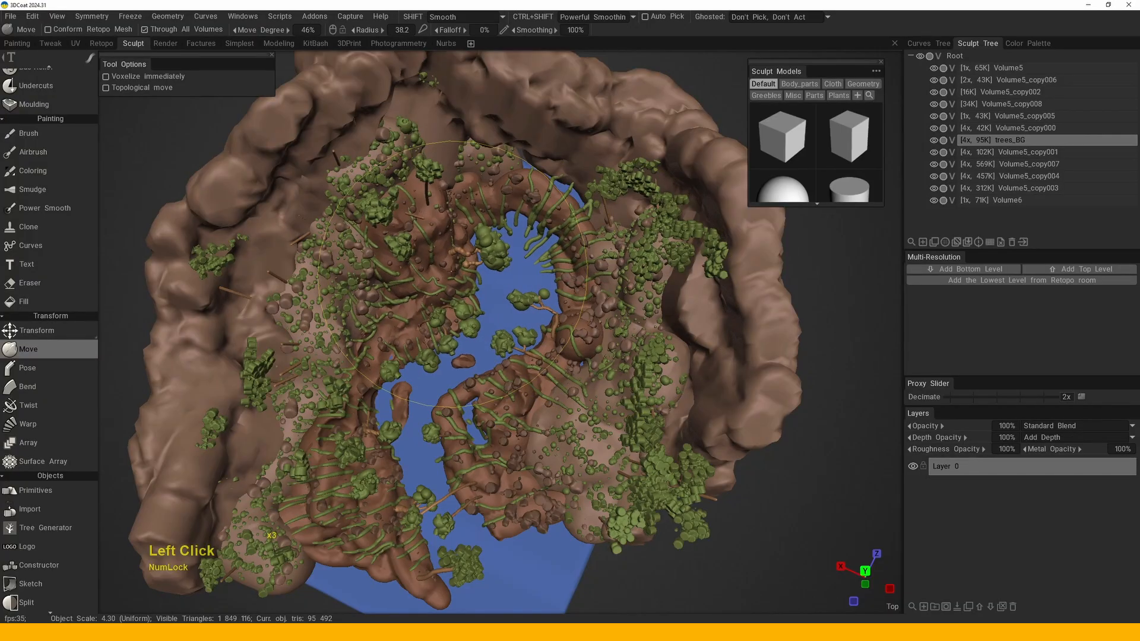
{"action": "left_click_drag", "start_coordinate": [475, 237], "coordinate": [476, 202]}
{"action": "left_click_drag", "start_coordinate": [481, 327], "coordinate": [546, 367], "text": "alt"}
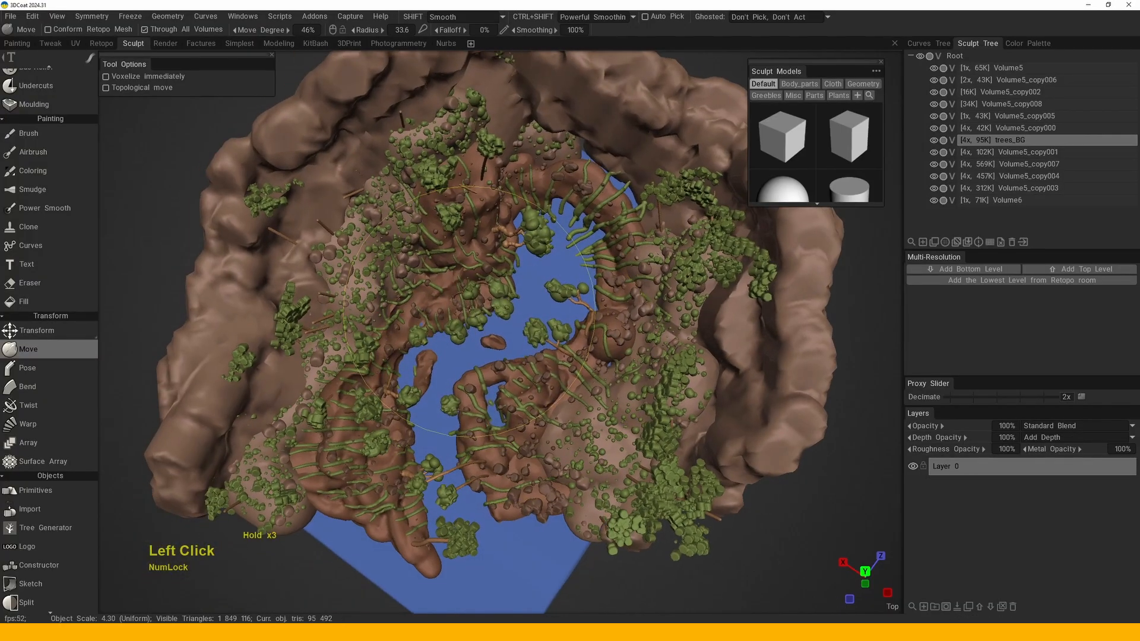
{"action": "right_click", "coordinate": [365, 270]}
{"action": "mouse_move", "coordinate": [378, 273]}
{"action": "left_mouse_down"}
{"action": "mouse_move", "coordinate": [550, 193]}
{"action": "mouse_move", "coordinate": [535, 208]}
{"action": "left_mouse_up"}
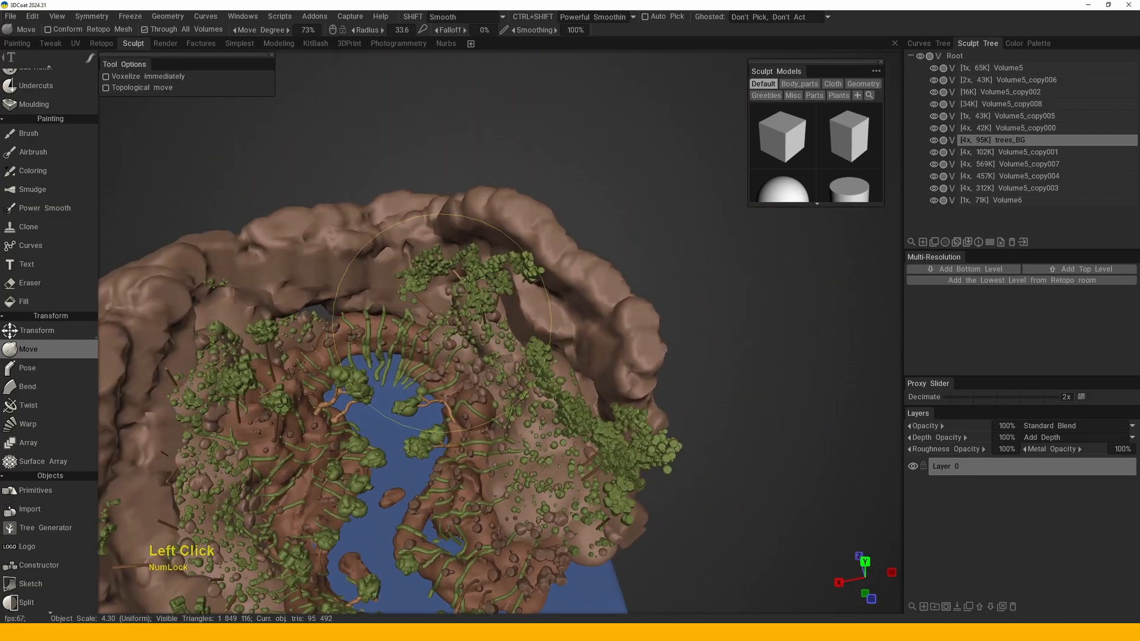
- Inspect the tree placement and rock wall from above, from the front and close along the river
{"action": "left_click_drag", "start_coordinate": [446, 305], "coordinate": [466, 264], "text": "alt"}
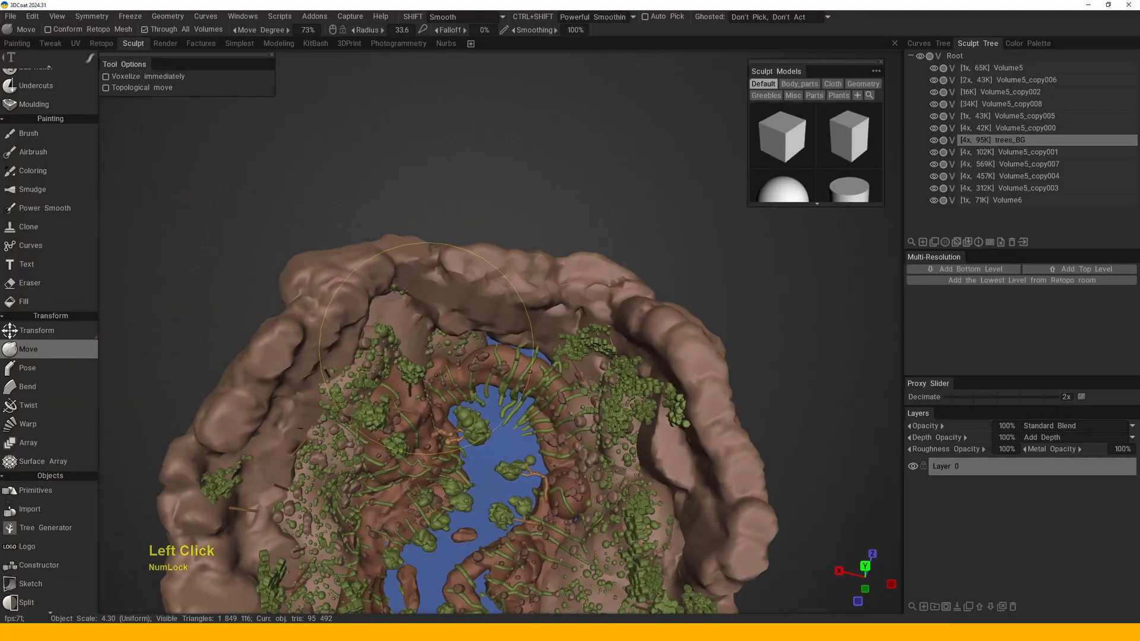
{"action": "right_click_drag", "start_coordinate": [466, 265], "coordinate": [457, 357], "text": "alt"}
{"action": "left_click_drag", "start_coordinate": [457, 356], "coordinate": [451, 423], "text": "alt"}
{"action": "right_click_drag", "start_coordinate": [451, 424], "coordinate": [472, 404], "text": "alt"}
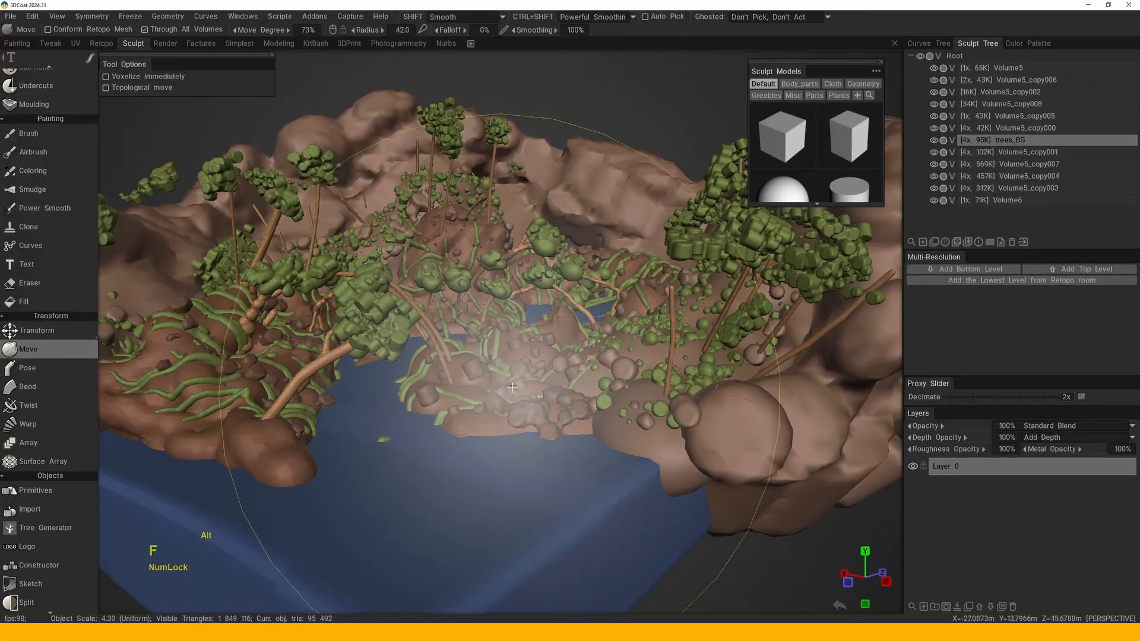
{"action": "left_click_drag", "start_coordinate": [475, 397], "coordinate": [534, 368], "text": "alt"}
{"action": "right_click_drag", "start_coordinate": [534, 368], "coordinate": [580, 362], "text": "alt"}
{"action": "left_click_drag", "start_coordinate": [580, 361], "coordinate": [564, 357], "text": "alt"}
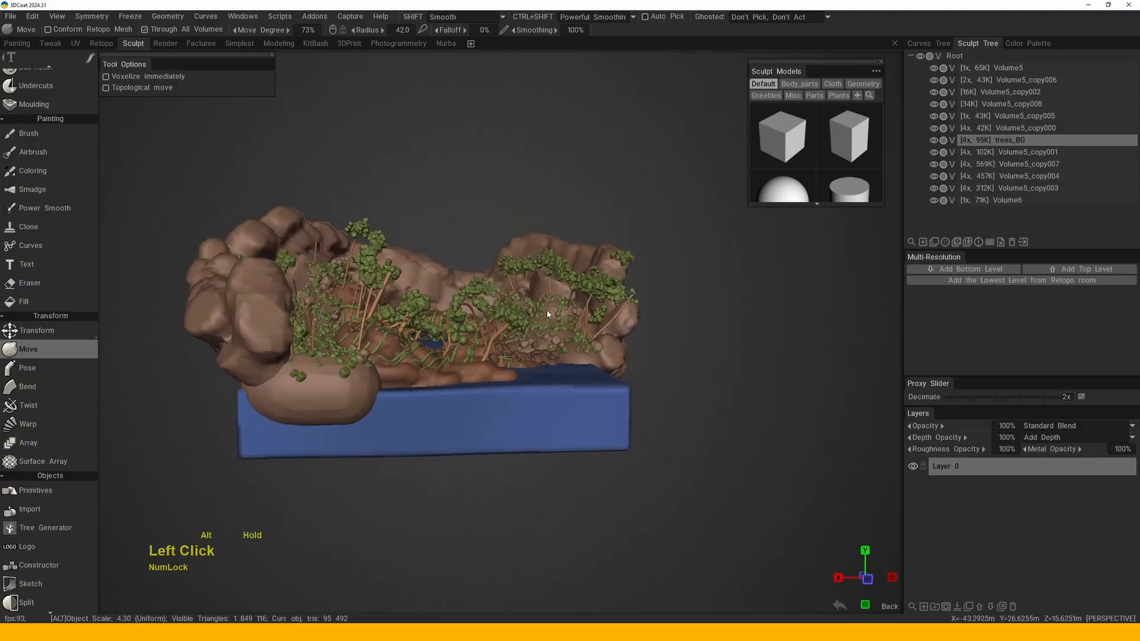
{"action": "right_click_drag", "start_coordinate": [564, 357], "coordinate": [545, 238], "text": "alt"}
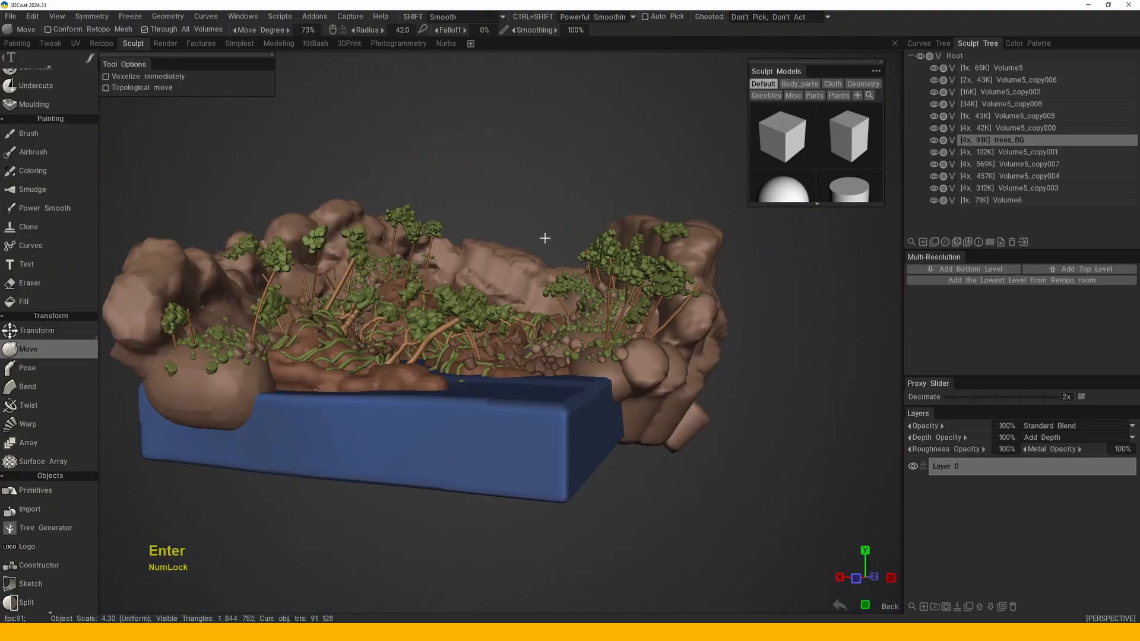
{"action": "left_click_drag", "start_coordinate": [544, 238], "coordinate": [492, 303], "text": "alt"}
{"action": "right_click_drag", "start_coordinate": [492, 303], "coordinate": [511, 315], "text": "alt"}
{"action": "left_click_drag", "start_coordinate": [510, 315], "coordinate": [539, 302], "text": "alt"}
{"action": "right_click_drag", "start_coordinate": [539, 301], "coordinate": [541, 297], "text": "alt"}
{"action": "left_click_drag", "start_coordinate": [542, 297], "coordinate": [544, 294], "text": "alt"}
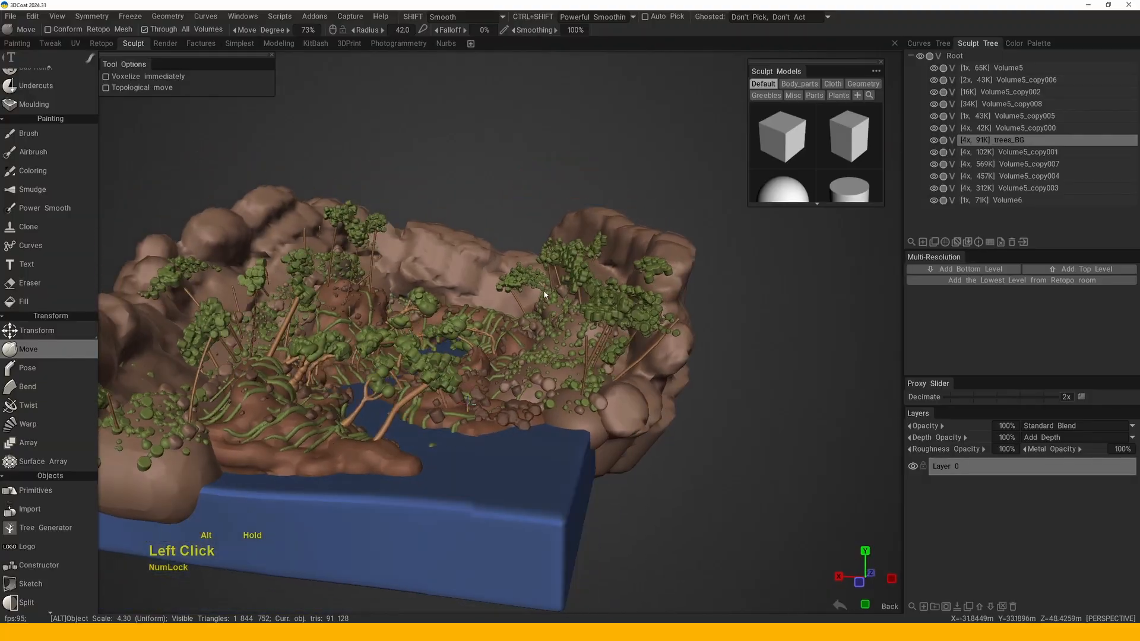
{"action": "middle_click_drag", "start_coordinate": [545, 294], "coordinate": [547, 303], "text": "alt"}
{"action": "left_click_drag", "start_coordinate": [547, 303], "coordinate": [553, 314], "text": "alt"}
{"action": "right_click_drag", "start_coordinate": [552, 314], "coordinate": [560, 342], "text": "alt"}
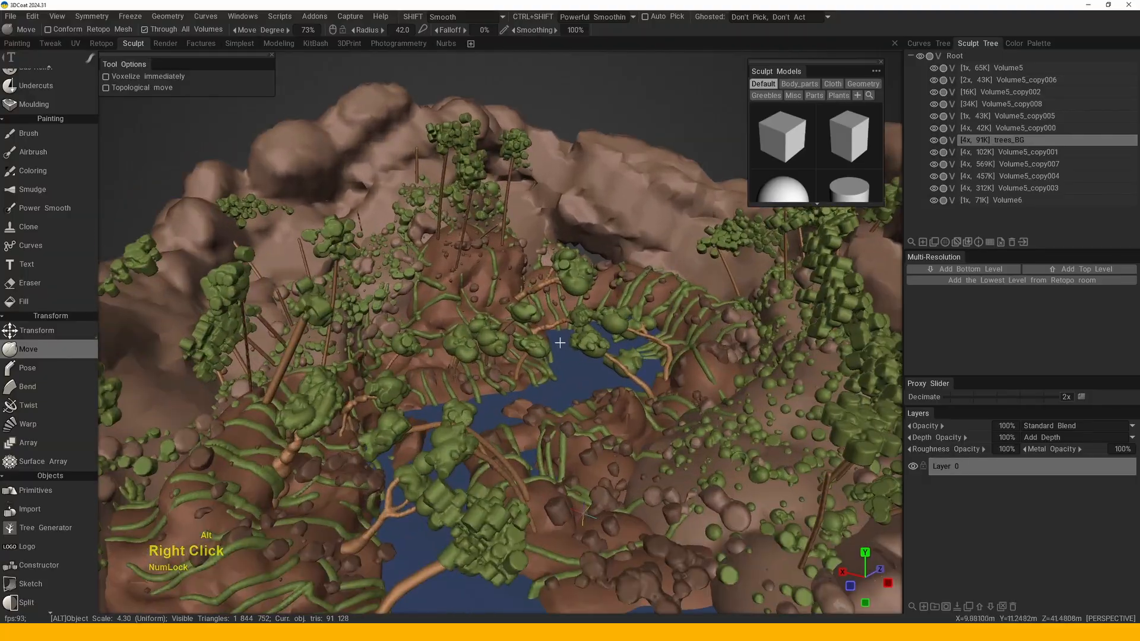
{"action": "left_click_drag", "start_coordinate": [560, 343], "coordinate": [534, 332], "text": "alt"}
{"action": "middle_click_drag", "start_coordinate": [534, 332], "coordinate": [510, 323], "text": "alt"}
{"action": "right_click_drag", "start_coordinate": [510, 324], "coordinate": [487, 317], "text": "alt"}
{"action": "left_click_drag", "start_coordinate": [487, 318], "coordinate": [363, 345]}
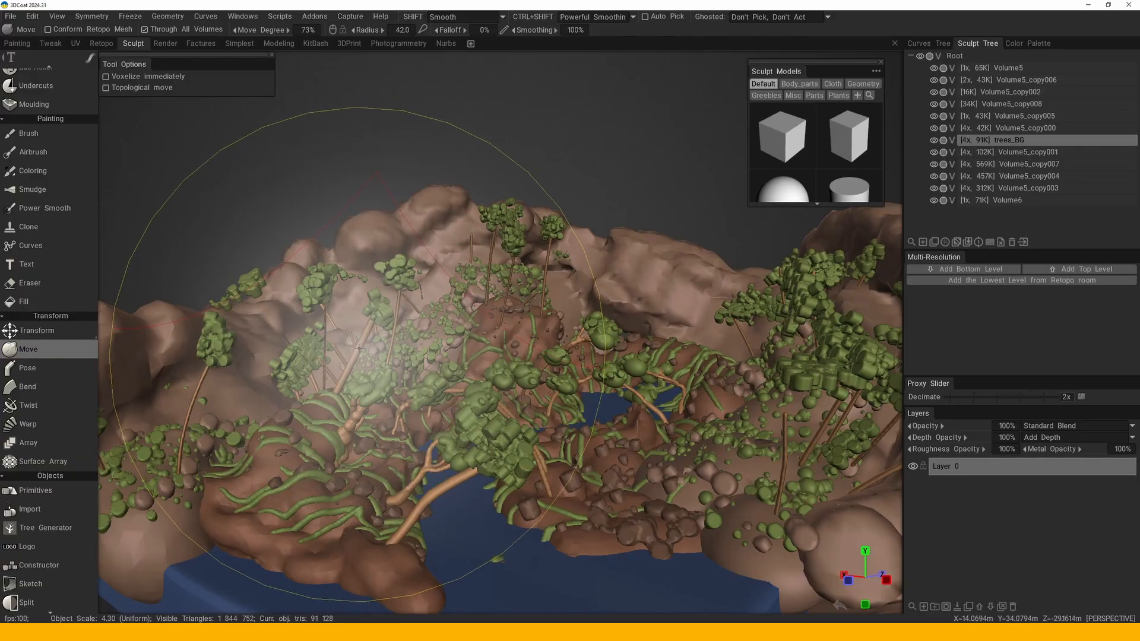
- Activate the Sphere voxel brush with the Sphere profile on the trees_BG volume and enable Draw From First Point
{"action": "key", "text": "h"}
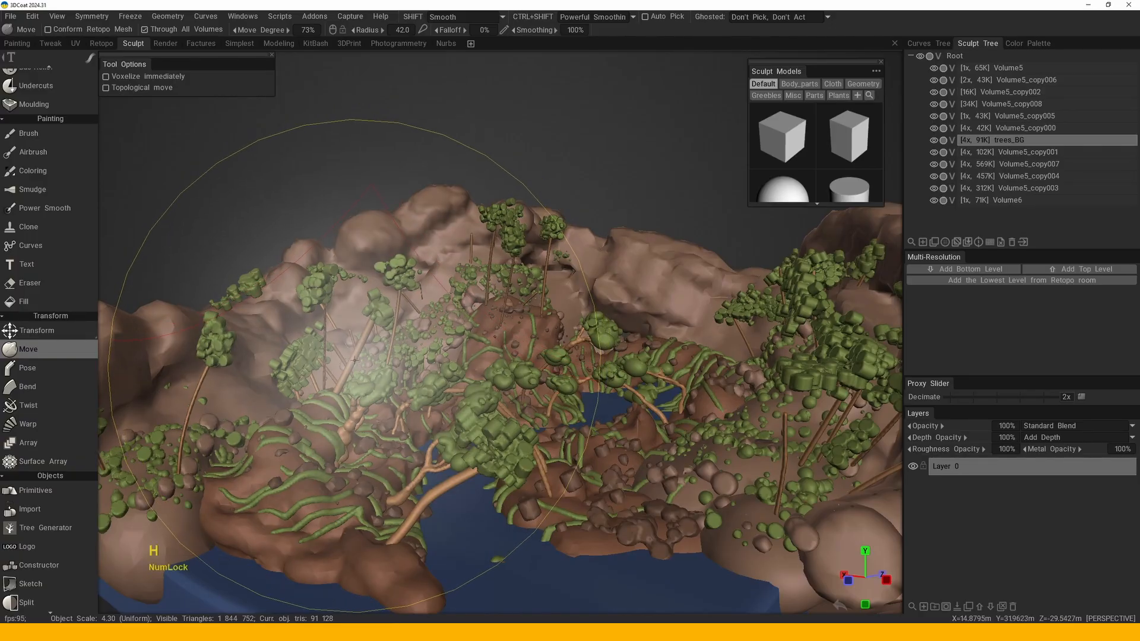
{"action": "key", "text": "space"}
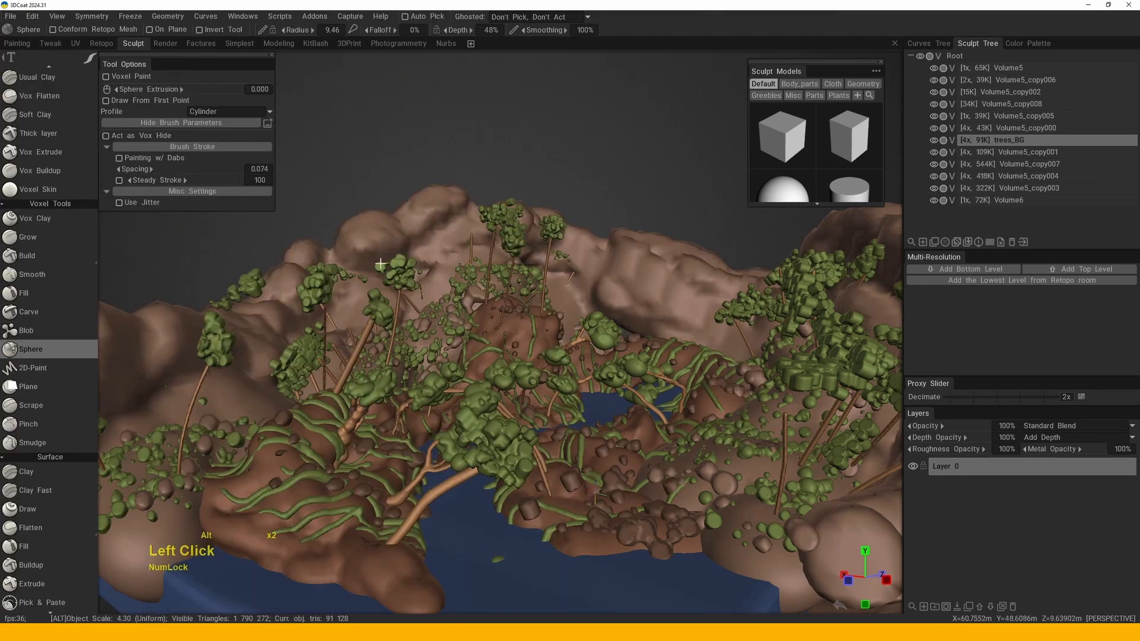
{"action": "middle_click_drag", "start_coordinate": [381, 264], "coordinate": [433, 269]}
{"action": "middle_click_drag", "start_coordinate": [324, 228], "coordinate": [426, 313]}
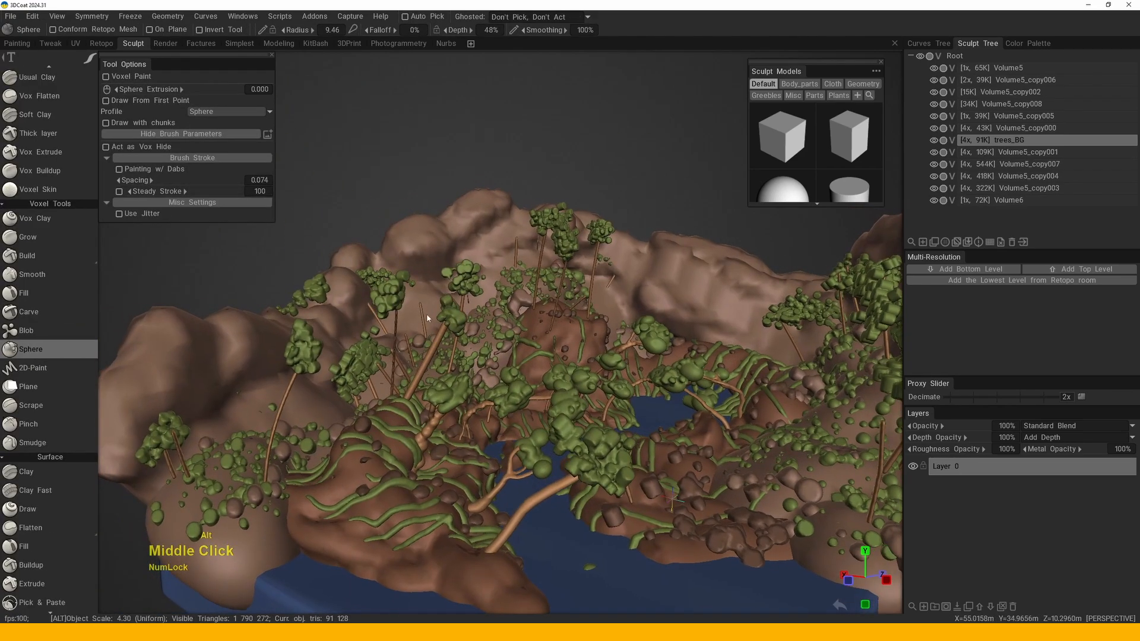
{"action": "right_click_drag", "start_coordinate": [427, 313], "coordinate": [406, 370]}
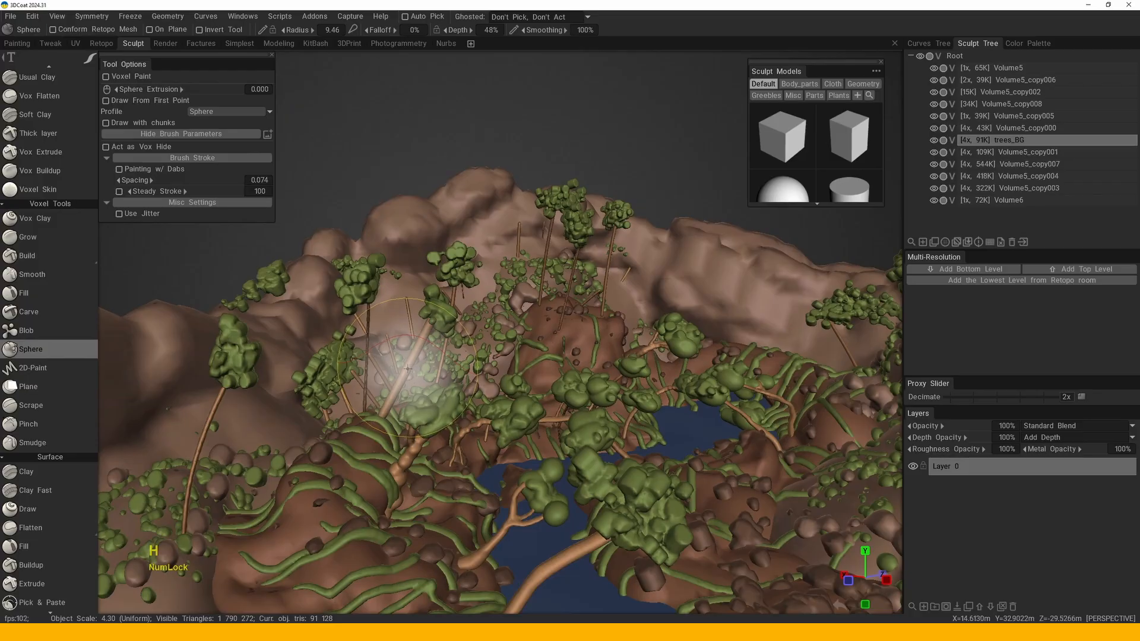
{"action": "left_click_drag", "start_coordinate": [408, 368], "coordinate": [449, 346], "text": "alt"}
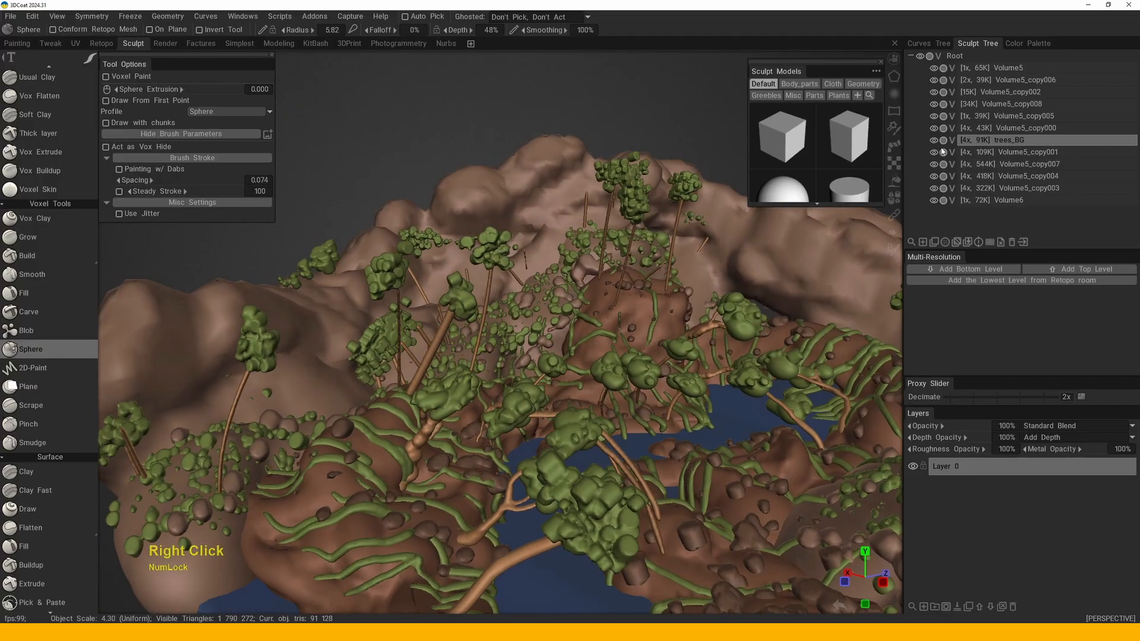
{"action": "right_click_drag", "start_coordinate": [657, 273], "coordinate": [615, 261], "text": "alt"}
{"action": "left_click_drag", "start_coordinate": [606, 276], "coordinate": [475, 338], "text": "alt"}
{"action": "middle_click_drag", "start_coordinate": [475, 339], "coordinate": [438, 350], "text": "alt"}
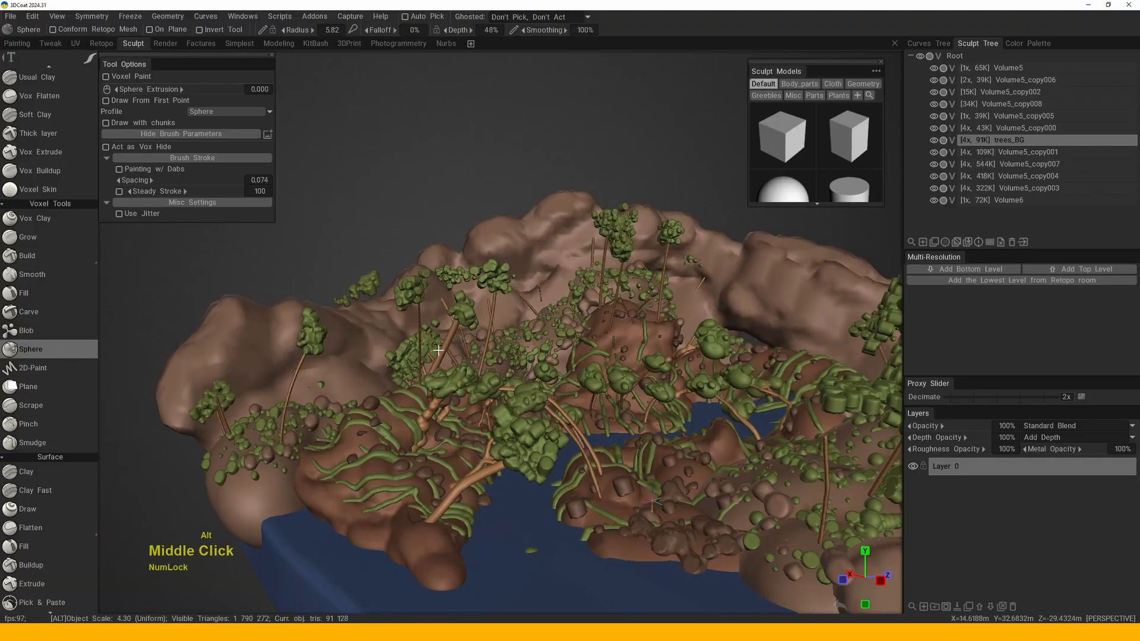
{"action": "key", "text": "space"}
{"action": "left_click", "coordinate": [378, 204]}
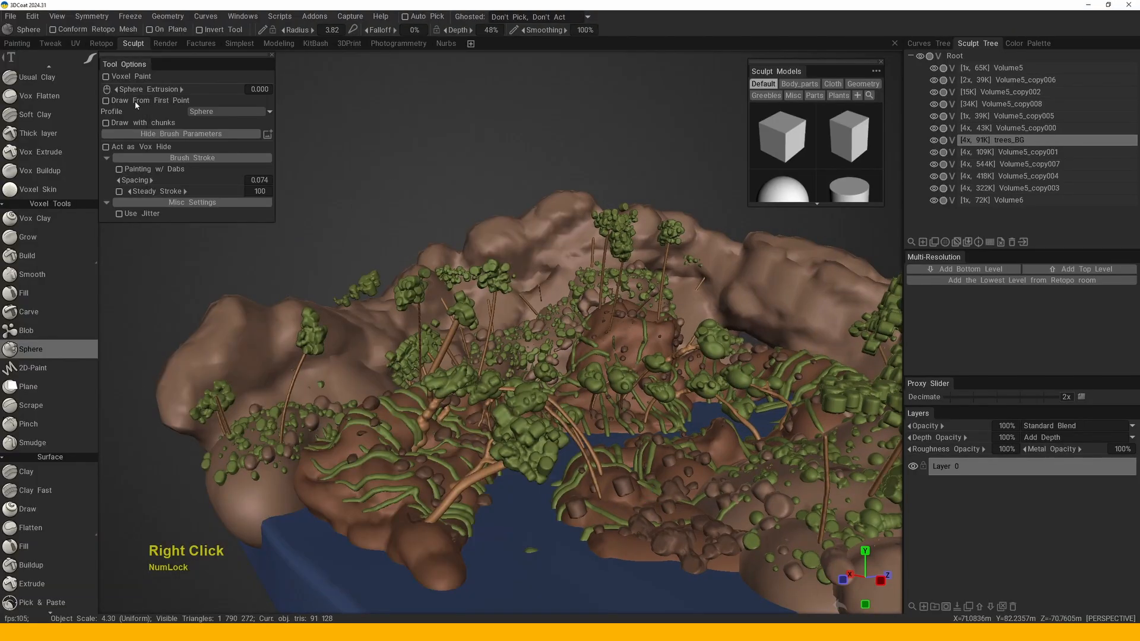
- Try drawing a new trunk behind the root-covered bank directly on the trees_BG volume
{"action": "left_click_drag", "start_coordinate": [343, 270], "coordinate": [386, 379]}
{"action": "right_click_drag", "start_coordinate": [376, 379], "coordinate": [372, 378]}
{"action": "left_click_drag", "start_coordinate": [374, 380], "coordinate": [406, 359]}
{"action": "right_click_drag", "start_coordinate": [366, 407], "coordinate": [362, 409]}
{"action": "middle_click_drag", "start_coordinate": [346, 404], "coordinate": [345, 389]}
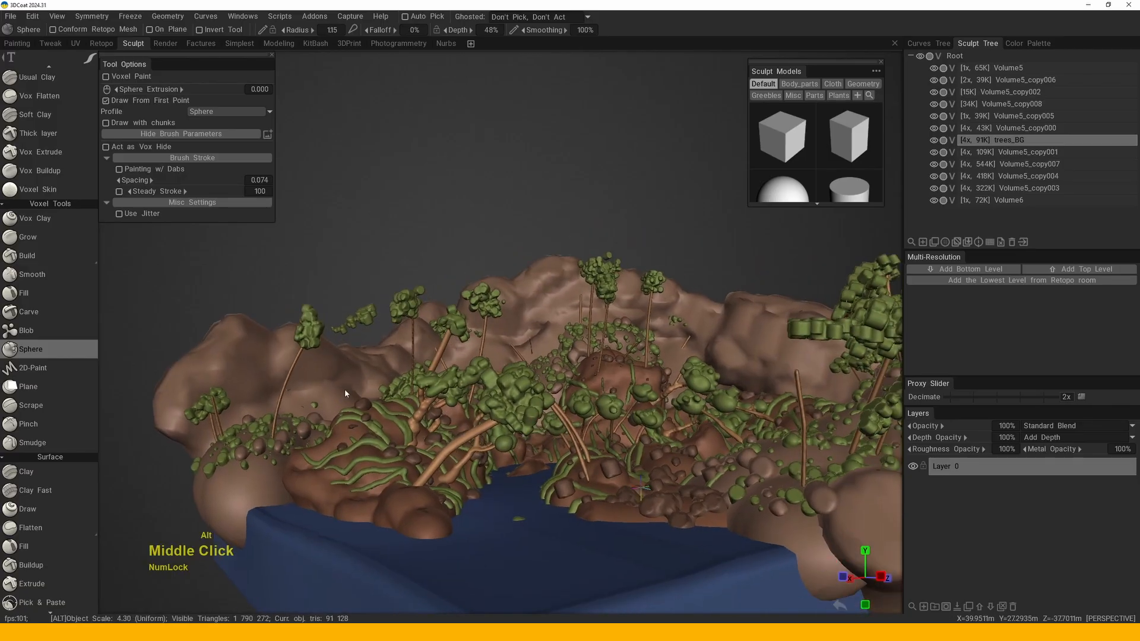
{"action": "left_click_drag", "start_coordinate": [344, 389], "coordinate": [280, 410]}
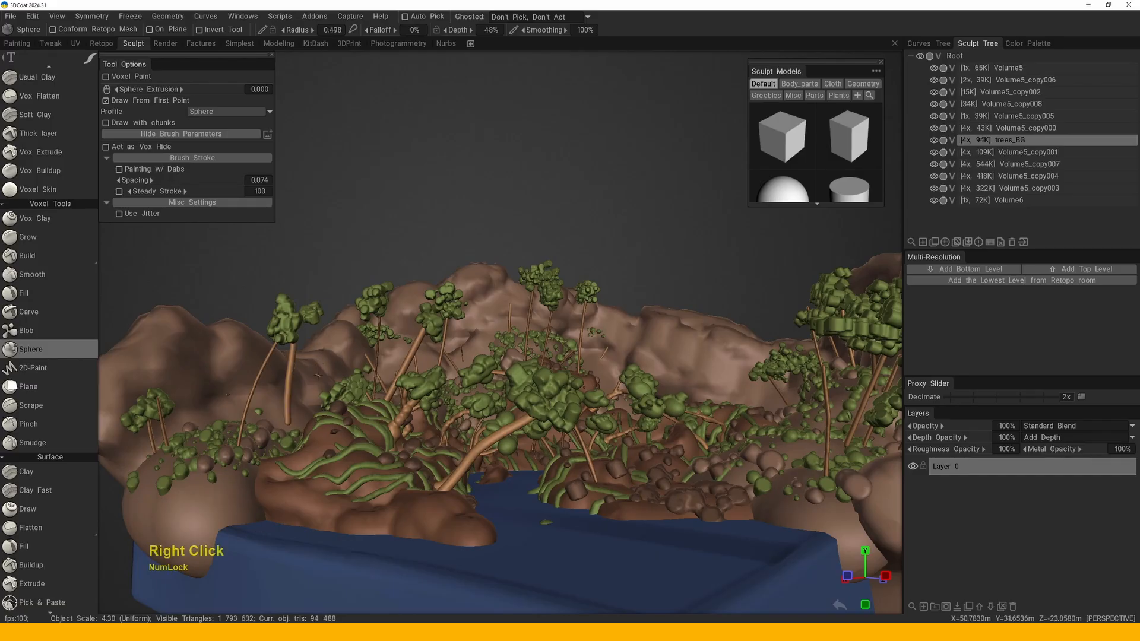
- Create an empty trees_BG_copy000 volume and reactivate the Sphere brush on it
{"action": "left_click", "coordinate": [944, 244]}
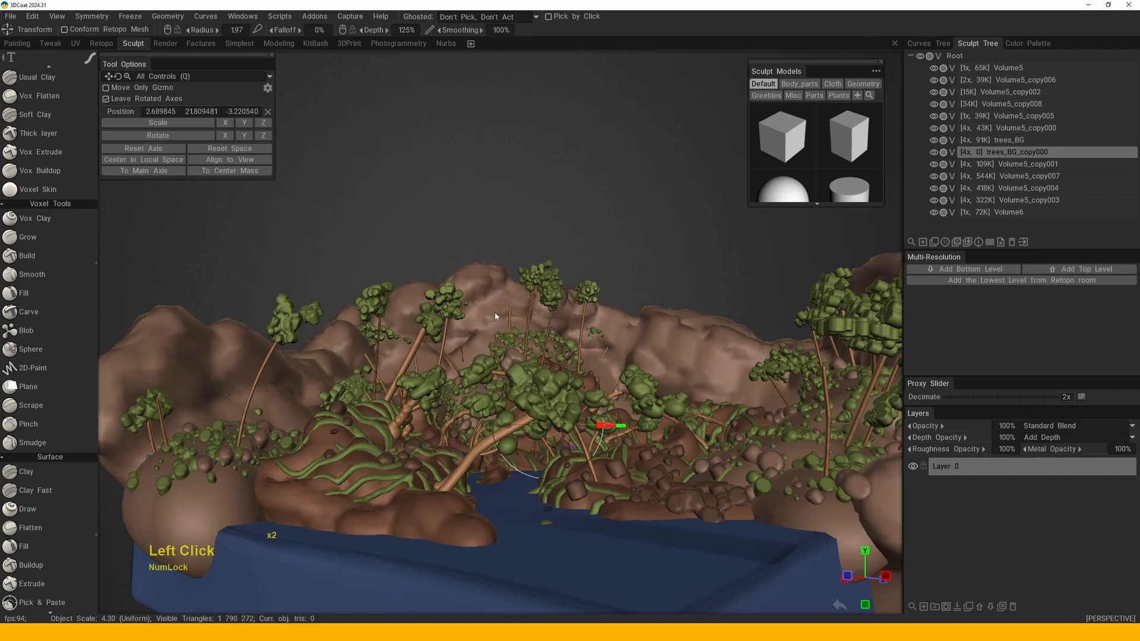
{"action": "key", "text": "space"}
{"action": "left_click", "coordinate": [307, 223]}
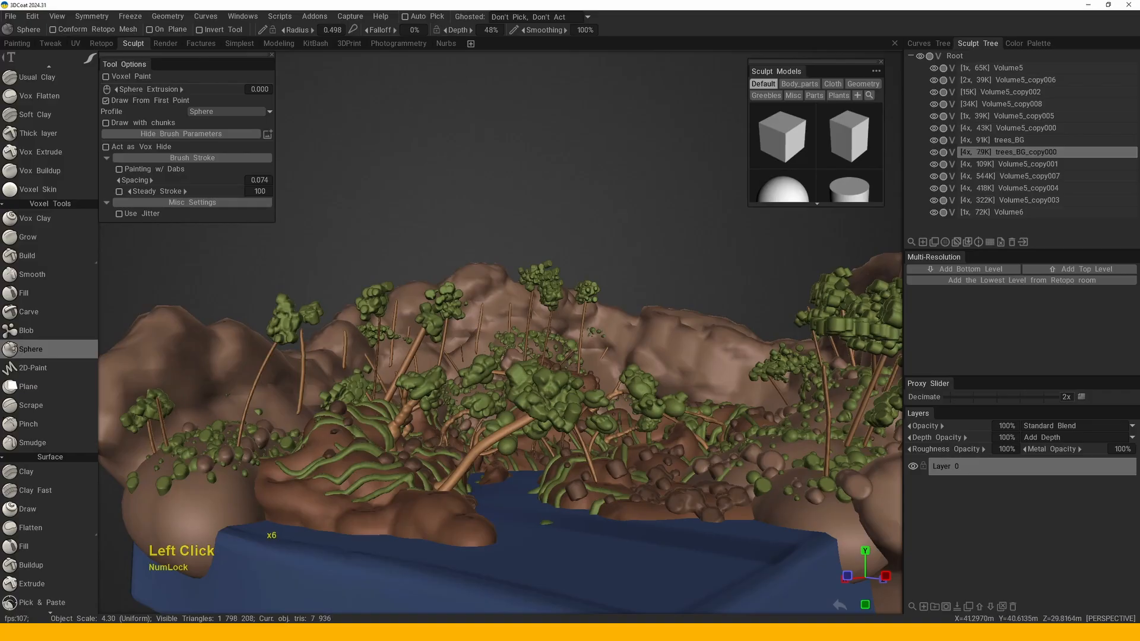
- Draw additional trunks among the trees on the hills and along the rock wall in the trees_BG_copy000 volume
{"action": "left_click_drag", "start_coordinate": [493, 321], "coordinate": [641, 336], "text": "alt"}
{"action": "mouse_move", "coordinate": [527, 345]}
{"action": "left_mouse_down"}
{"action": "mouse_move", "coordinate": [567, 328]}
{"action": "mouse_move", "coordinate": [484, 353]}
{"action": "mouse_move", "coordinate": [440, 344]}
{"action": "left_mouse_up"}
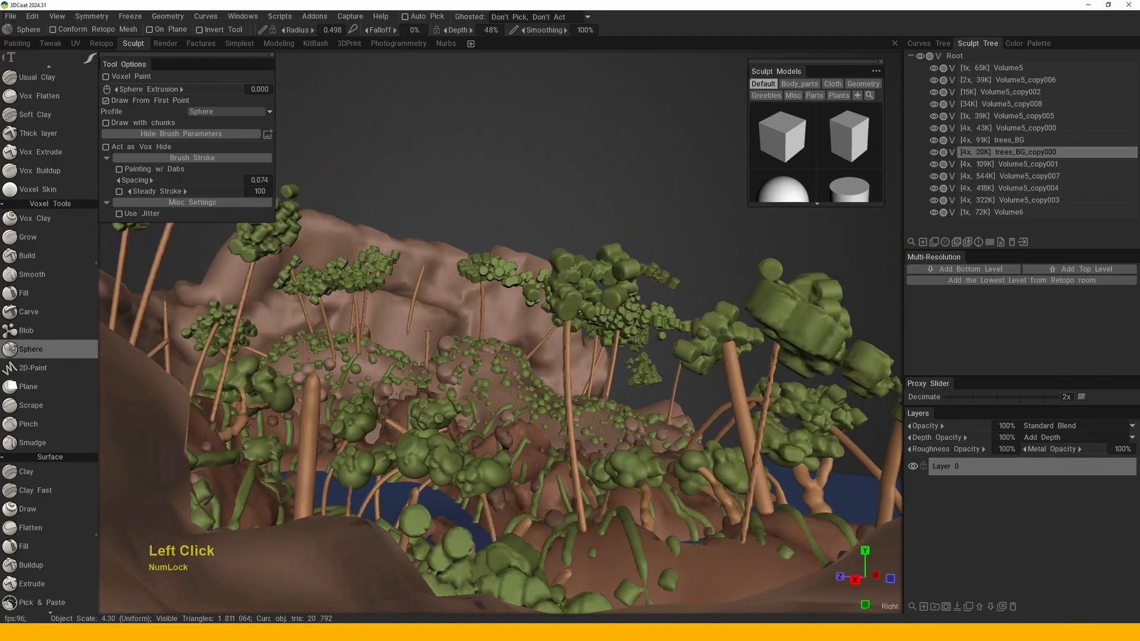
{"action": "left_click_drag", "start_coordinate": [377, 376], "coordinate": [483, 296], "text": "alt"}
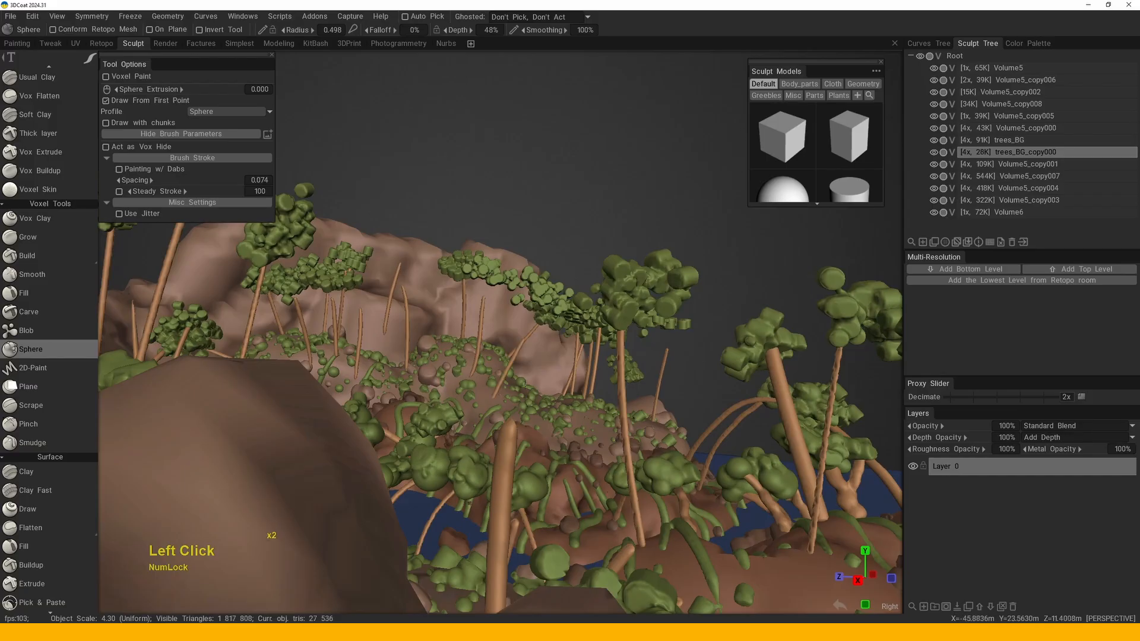
- Draw more slender trunks across the hills bordering the river in the trees_BG_copy000 volume
{"action": "left_click_drag", "start_coordinate": [535, 356], "coordinate": [629, 416], "text": "alt"}
{"action": "left_click", "coordinate": [530, 360]}
{"action": "left_click", "coordinate": [548, 442]}
{"action": "middle_click_drag", "start_coordinate": [629, 416], "coordinate": [600, 423]}
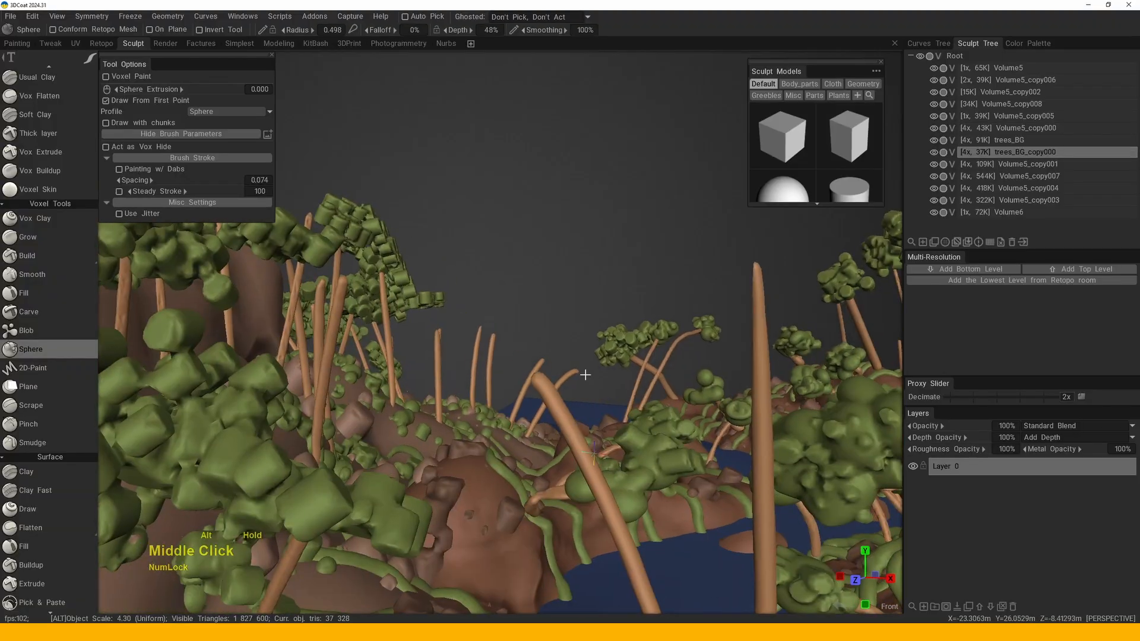
{"action": "double_click", "coordinate": [572, 427]}
{"action": "left_click_drag", "start_coordinate": [600, 423], "coordinate": [546, 334], "text": "alt"}
{"action": "left_click", "coordinate": [556, 434]}
{"action": "left_click", "coordinate": [558, 367]}
{"action": "middle_click_drag", "start_coordinate": [546, 334], "coordinate": [523, 356]}
{"action": "left_click_drag", "start_coordinate": [523, 356], "coordinate": [504, 369], "text": "alt"}
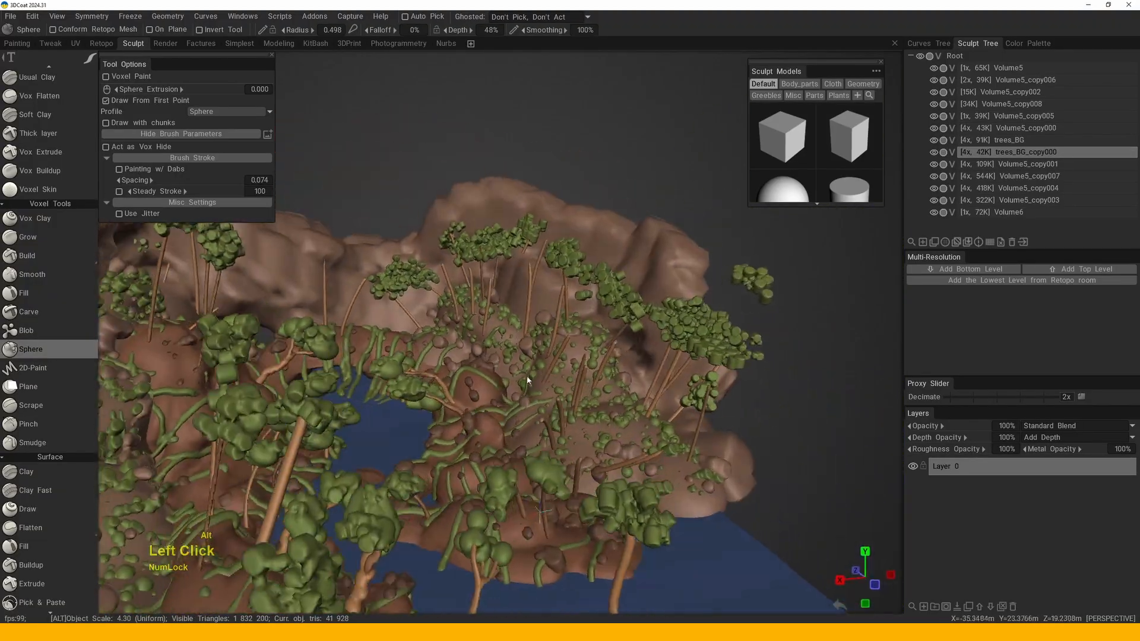
- Draw a denser row of thin trunks against the inner face of the rear rock wall
{"action": "middle_click_drag", "start_coordinate": [505, 368], "coordinate": [492, 379], "text": "alt"}
{"action": "left_click_drag", "start_coordinate": [492, 379], "coordinate": [504, 309], "text": "alt"}
{"action": "middle_click_drag", "start_coordinate": [504, 308], "coordinate": [493, 312], "text": "alt"}
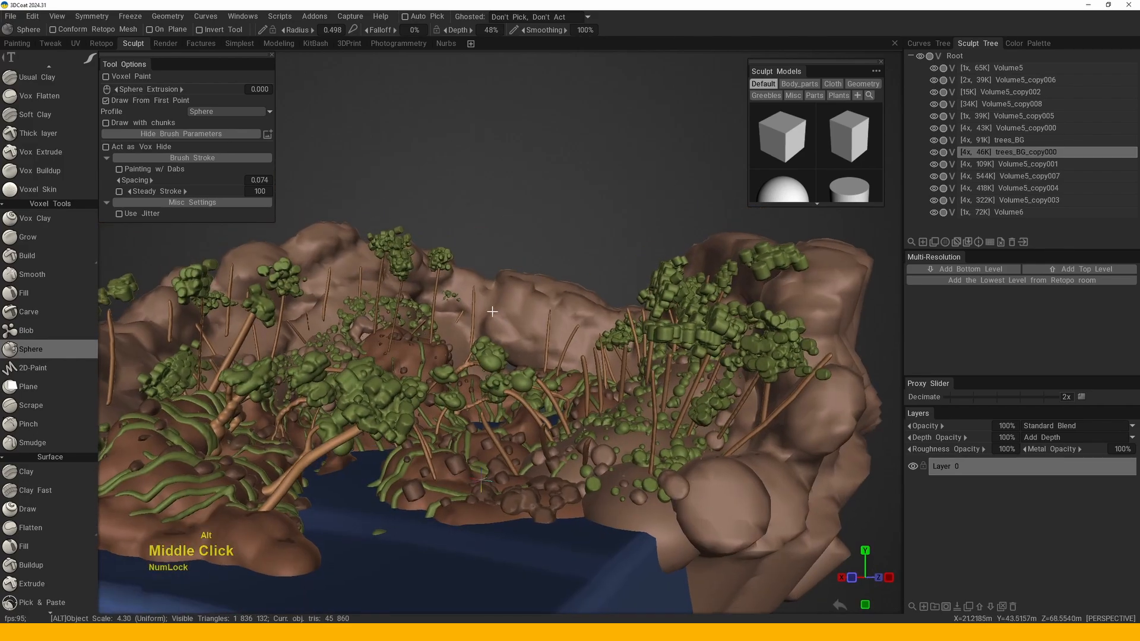
{"action": "left_click", "coordinate": [511, 316]}
{"action": "left_click_drag", "start_coordinate": [510, 316], "coordinate": [362, 336], "text": "alt"}
{"action": "left_click", "coordinate": [478, 402]}
{"action": "left_click", "coordinate": [342, 362]}
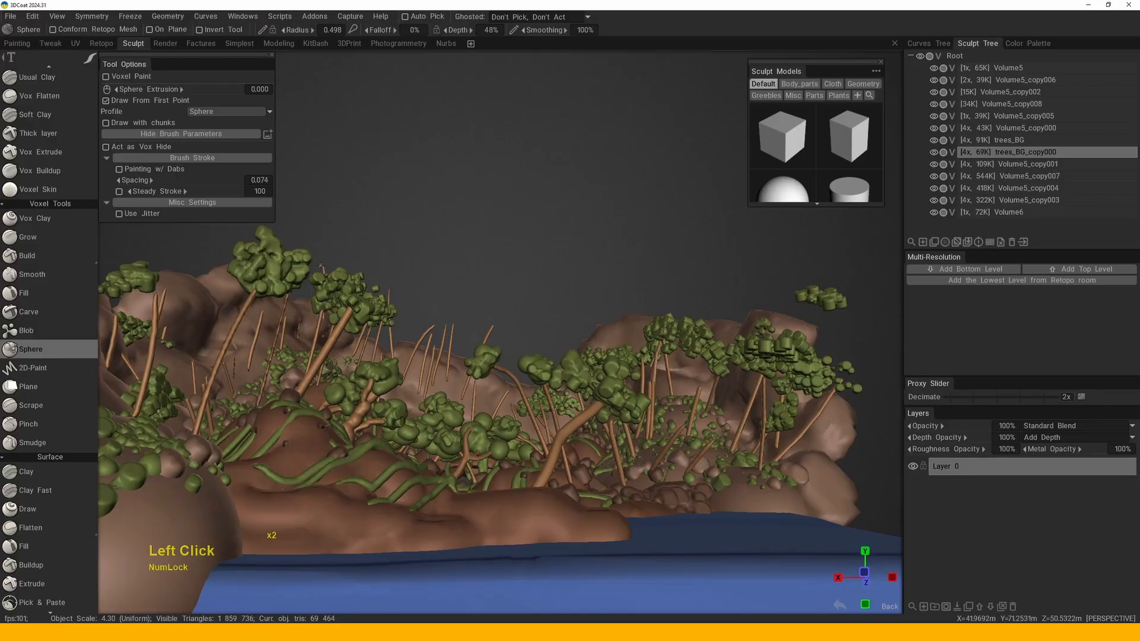
{"action": "left_click_drag", "start_coordinate": [265, 321], "coordinate": [251, 373], "text": "alt"}
{"action": "left_click", "coordinate": [248, 318]}
{"action": "left_click", "coordinate": [251, 374]}
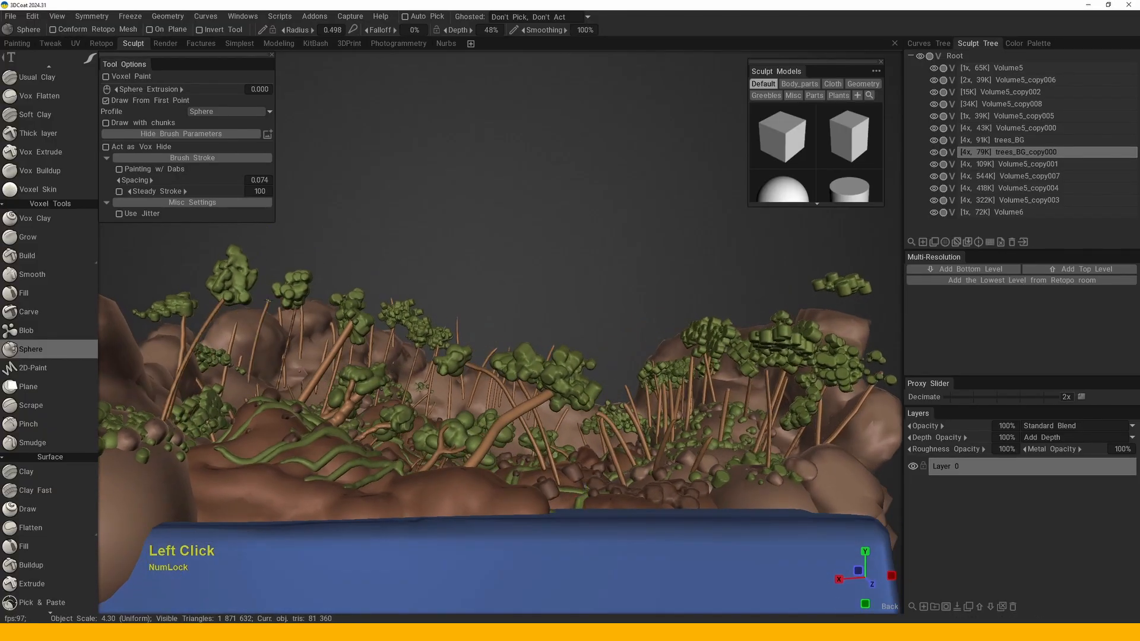
{"action": "left_click_drag", "start_coordinate": [416, 362], "coordinate": [587, 385], "text": "alt"}
{"action": "left_click", "coordinate": [524, 312]}
{"action": "left_click", "coordinate": [547, 386]}
{"action": "left_click_drag", "start_coordinate": [633, 369], "coordinate": [431, 381], "text": "alt"}
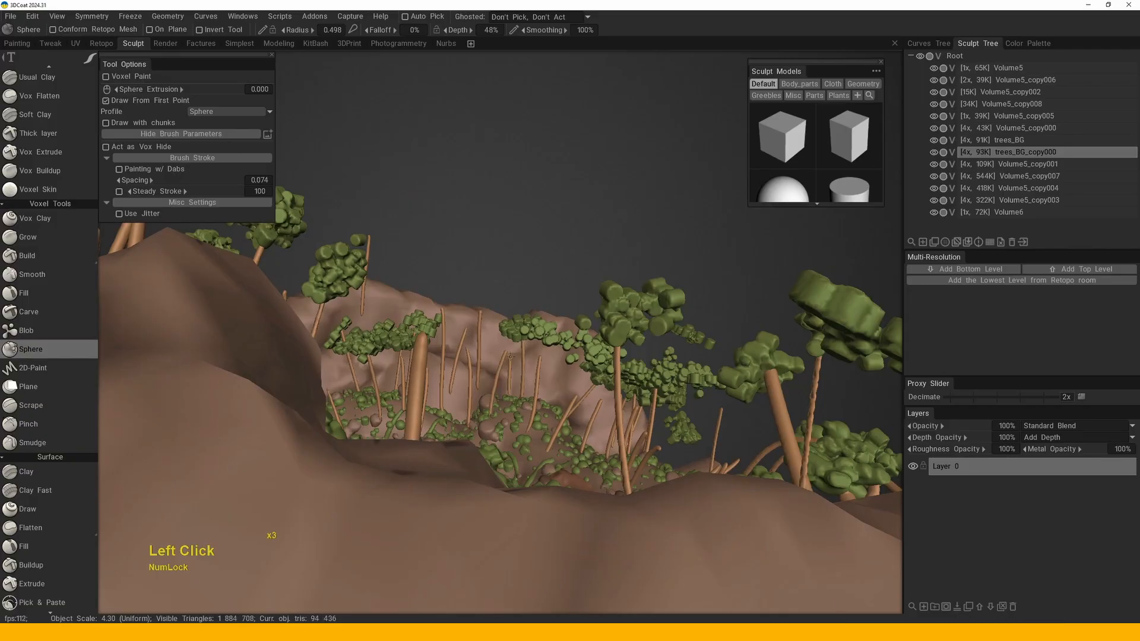
- Add tall trunks rising above the rock wall's crest and fill the gaps behind the bush-covered hill
{"action": "left_click_drag", "start_coordinate": [386, 309], "coordinate": [391, 254]}
{"action": "mouse_move", "coordinate": [391, 254]}
{"action": "left_mouse_down"}
{"action": "mouse_move", "coordinate": [450, 310]}
{"action": "mouse_move", "coordinate": [504, 324]}
{"action": "left_mouse_up"}
{"action": "right_click_drag", "start_coordinate": [390, 332], "coordinate": [416, 368]}
{"action": "mouse_move", "coordinate": [416, 368]}
{"action": "left_mouse_down"}
{"action": "mouse_move", "coordinate": [577, 327]}
{"action": "mouse_move", "coordinate": [702, 351]}
{"action": "mouse_move", "coordinate": [723, 328]}
{"action": "mouse_move", "coordinate": [710, 328]}
{"action": "left_mouse_up"}
{"action": "scroll", "coordinate": [722, 329], "scroll_direction": "up", "scroll_amount": 3}
{"action": "scroll", "coordinate": [658, 338], "scroll_direction": "down", "scroll_amount": 3}
{"action": "middle_click_drag", "start_coordinate": [656, 339], "coordinate": [642, 323]}
{"action": "left_click_drag", "start_coordinate": [641, 323], "coordinate": [633, 300]}
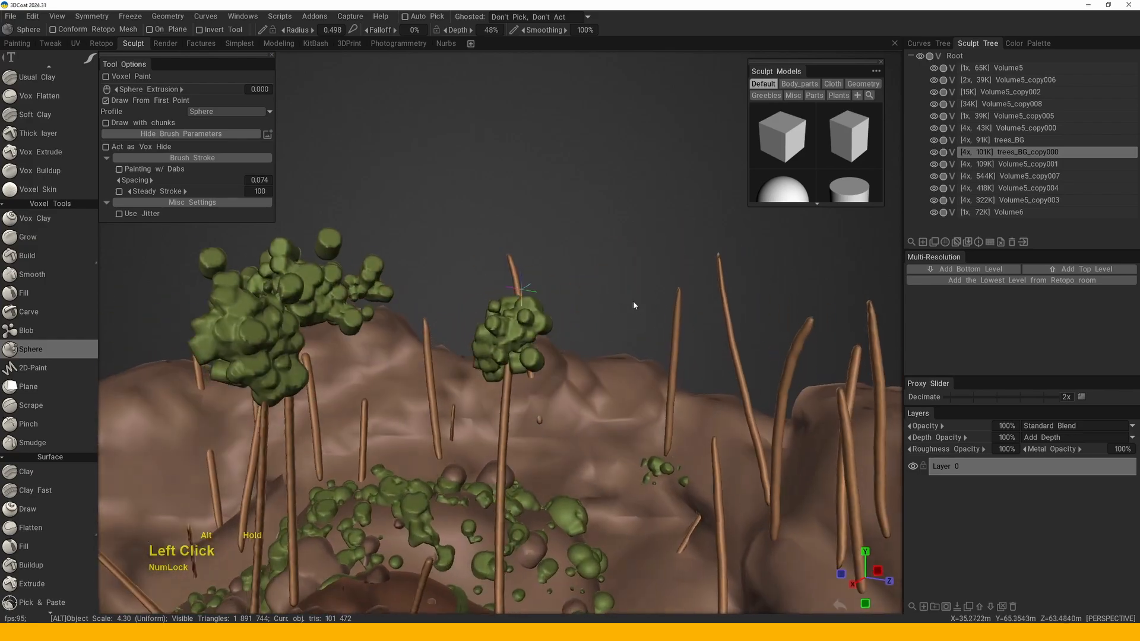
{"action": "right_click_drag", "start_coordinate": [633, 300], "coordinate": [605, 344]}
{"action": "left_click_drag", "start_coordinate": [605, 345], "coordinate": [576, 421], "text": "alt"}
{"action": "double_click", "coordinate": [557, 440]}
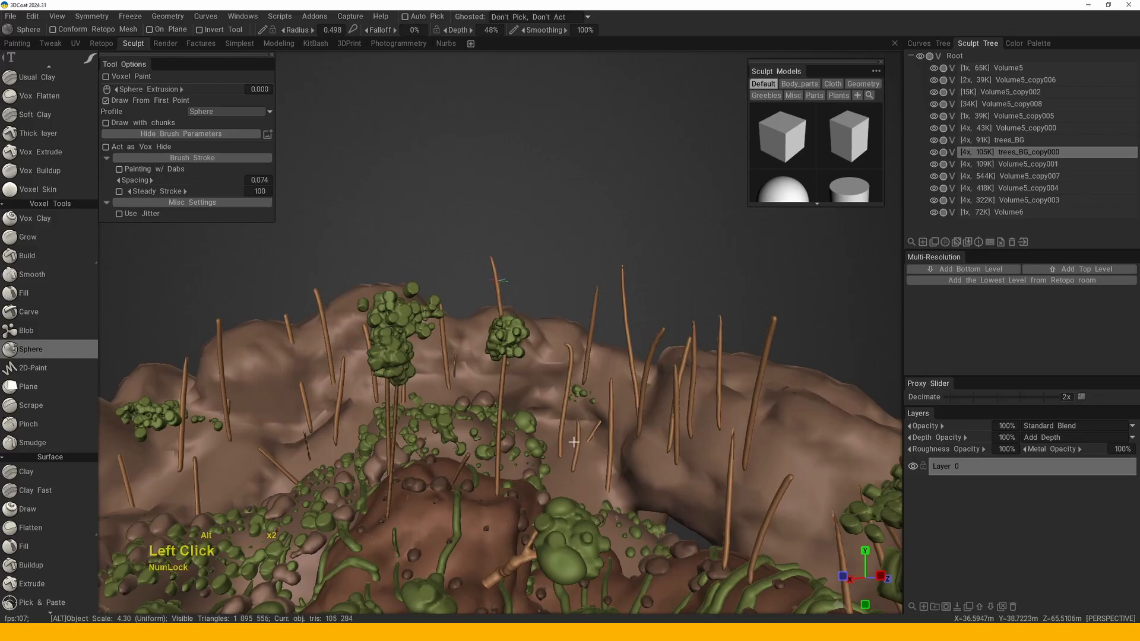
- Activate the Inflate surface brush on the trees_BG_copy000 volume with a radius of about 28.6
{"action": "right_click_drag", "start_coordinate": [561, 456], "coordinate": [597, 408]}
{"action": "left_click", "coordinate": [597, 408], "text": "alt"}
{"action": "left_click_drag", "start_coordinate": [597, 405], "coordinate": [570, 418], "text": "alt"}
{"action": "right_click_drag", "start_coordinate": [570, 419], "coordinate": [502, 347], "text": "alt"}
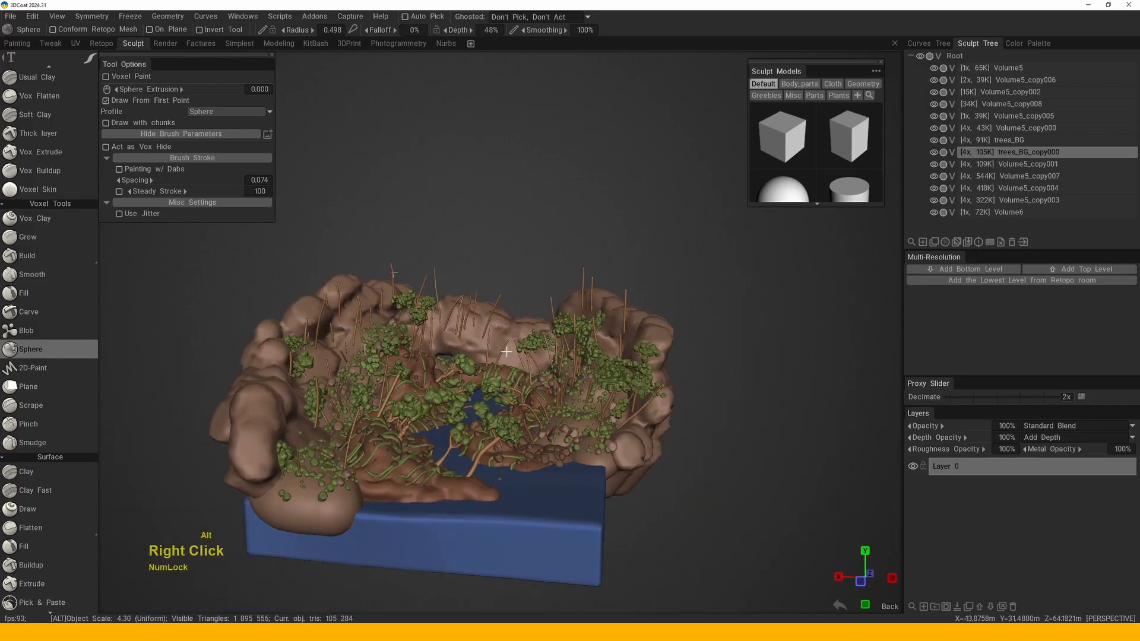
{"action": "middle_click_drag", "start_coordinate": [454, 340], "coordinate": [480, 326], "text": "alt"}
{"action": "right_click_drag", "start_coordinate": [479, 327], "coordinate": [475, 350], "text": "alt"}
{"action": "left_click_drag", "start_coordinate": [475, 351], "coordinate": [517, 351], "text": "alt"}
{"action": "middle_click_drag", "start_coordinate": [516, 351], "coordinate": [535, 332], "text": "alt"}
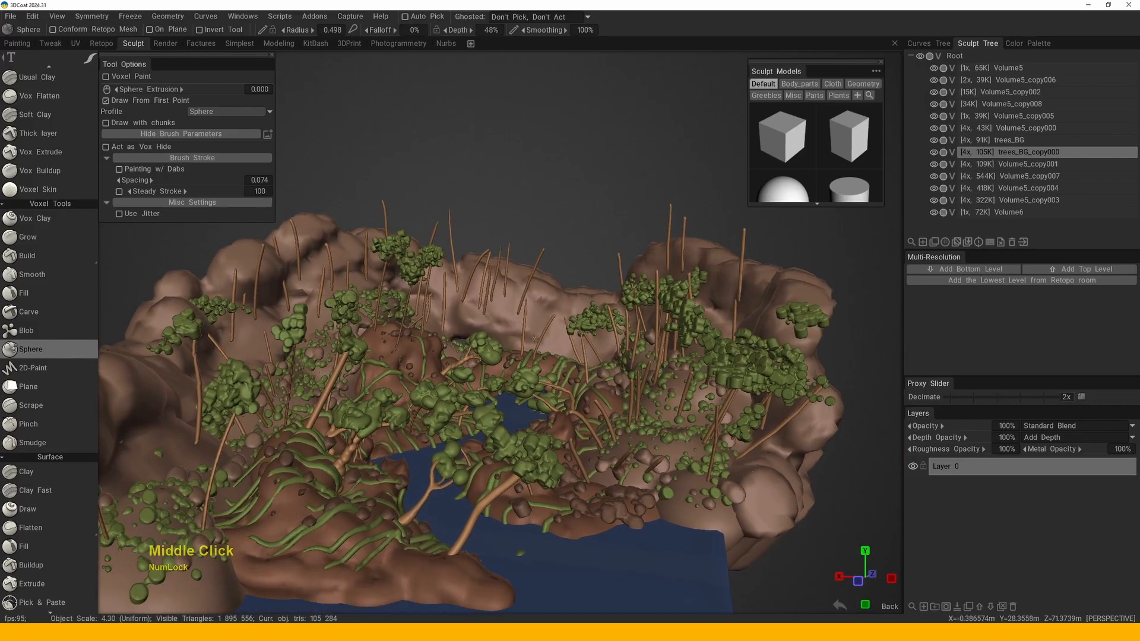
{"action": "key", "text": "space"}
{"action": "left_click", "coordinate": [675, 233]}
{"action": "right_click_drag", "start_coordinate": [331, 265], "coordinate": [320, 295]}
{"action": "left_click", "coordinate": [319, 295]}
{"action": "left_click", "coordinate": [319, 297]}
{"action": "left_click", "coordinate": [320, 297]}
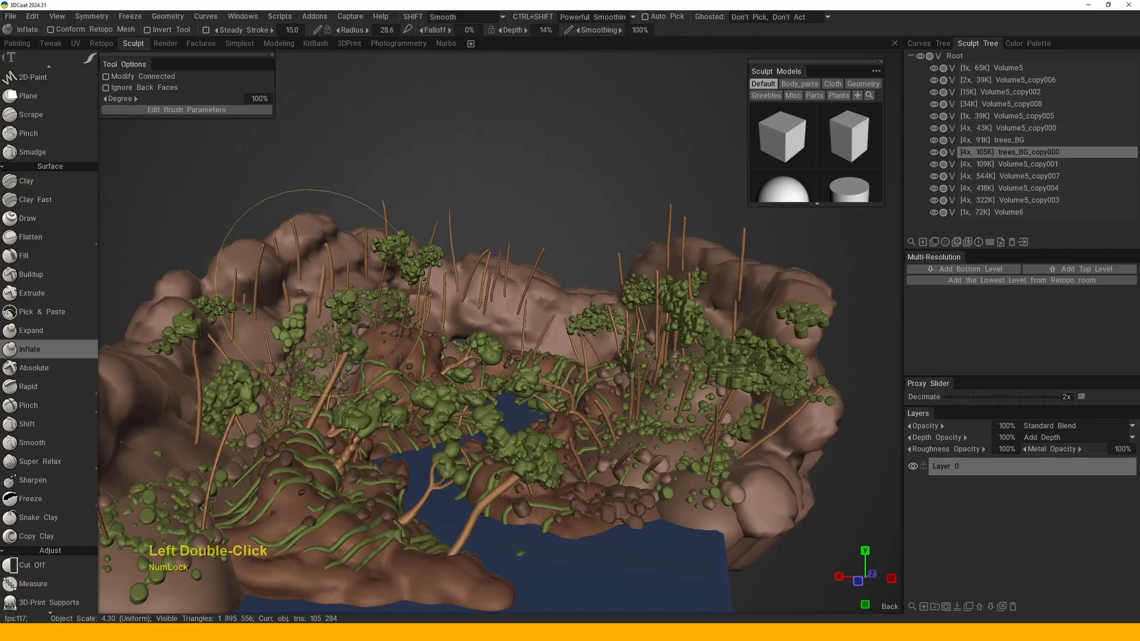
- Enlarge the Inflate radius to 48.8 and thicken the background trunks along the rock wall
{"action": "left_click", "coordinate": [520, 311]}
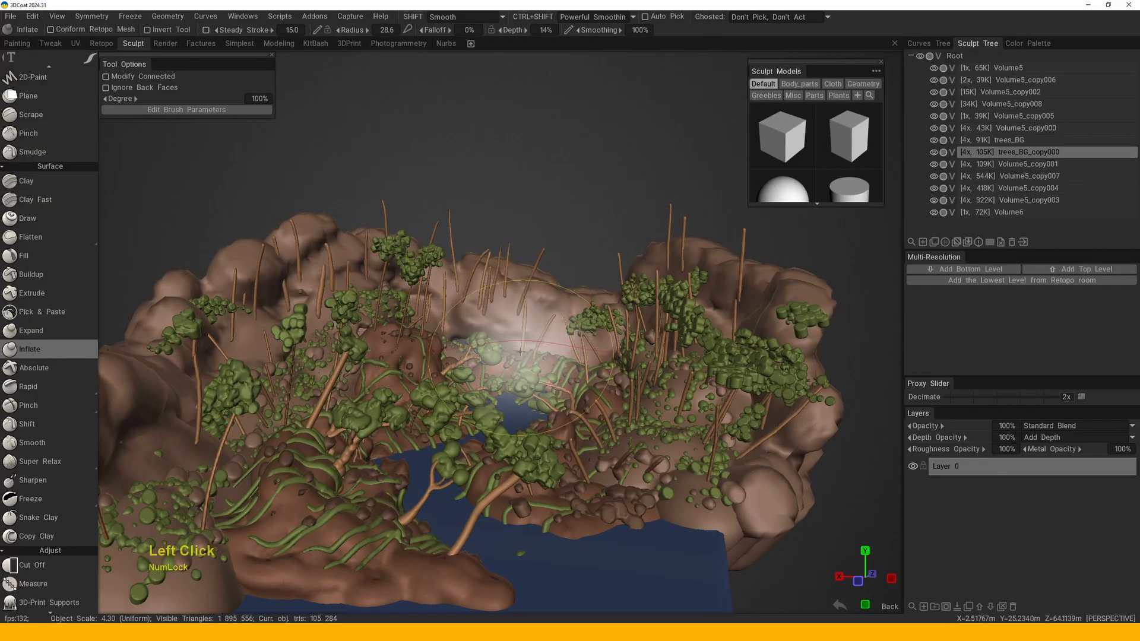
{"action": "right_click_drag", "start_coordinate": [520, 311], "coordinate": [552, 323], "text": "alt"}
{"action": "left_click_drag", "start_coordinate": [552, 323], "coordinate": [589, 338], "text": "alt"}
{"action": "right_click_drag", "start_coordinate": [589, 338], "coordinate": [631, 320]}
{"action": "left_click", "coordinate": [632, 267]}
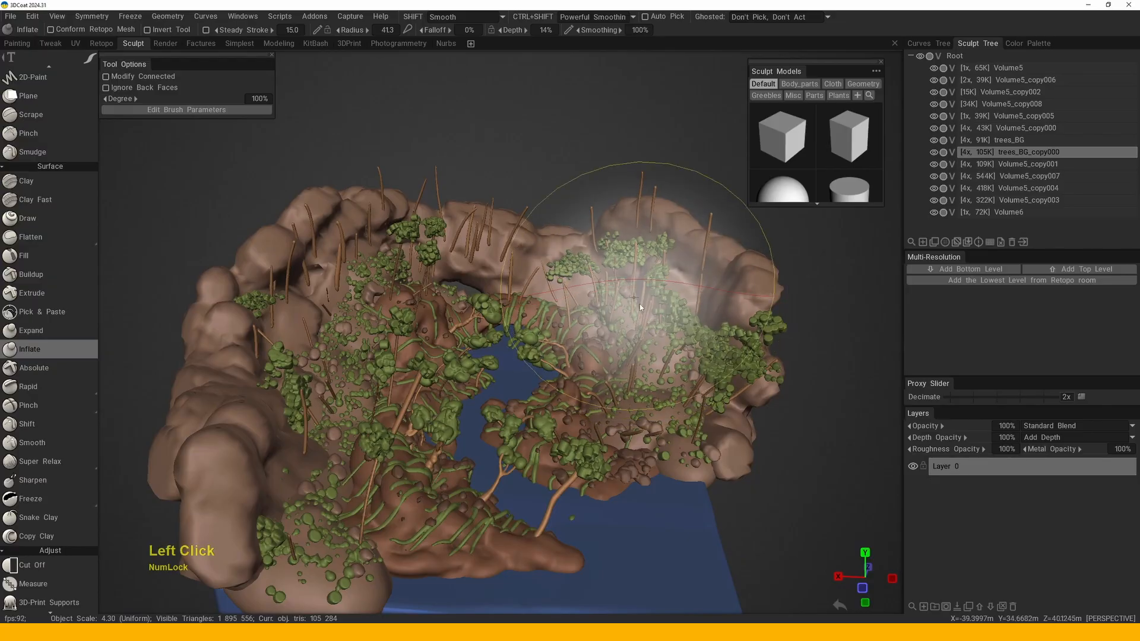
{"action": "double_click", "coordinate": [634, 232]}
{"action": "middle_click_drag", "start_coordinate": [636, 201], "coordinate": [645, 208]}
{"action": "right_click_drag", "start_coordinate": [644, 208], "coordinate": [535, 321]}
{"action": "left_click_drag", "start_coordinate": [535, 320], "coordinate": [525, 339], "text": "alt"}
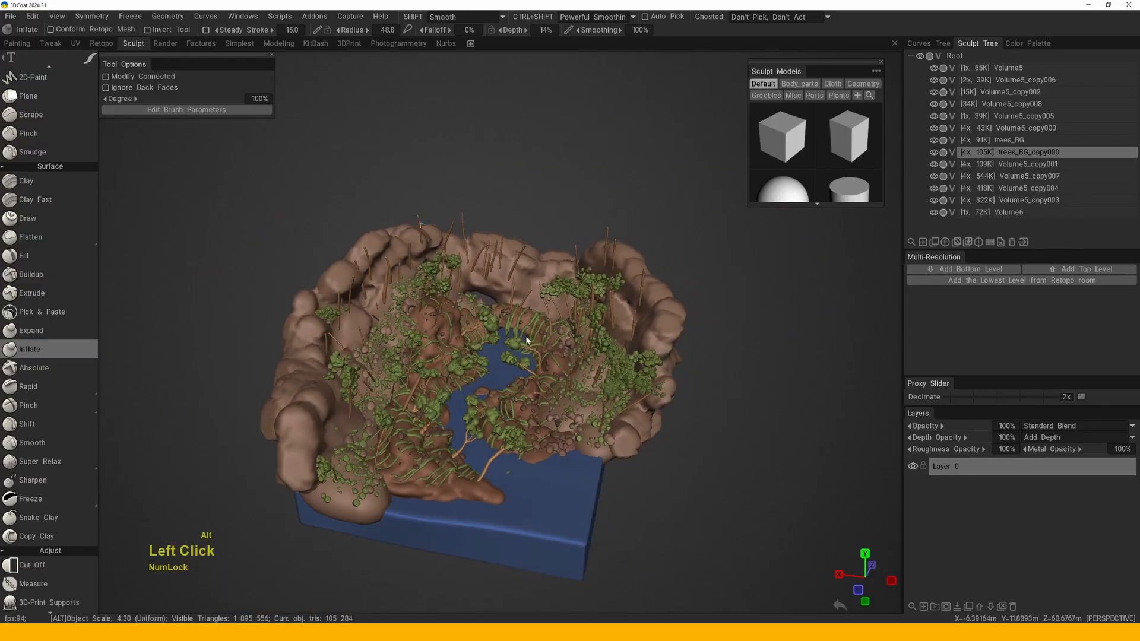
- Examine the thickened trunks around the whole river scene from above and at closer range
{"action": "right_click_drag", "start_coordinate": [525, 338], "coordinate": [538, 330]}
{"action": "middle_click_drag", "start_coordinate": [538, 329], "coordinate": [546, 299]}
{"action": "left_click_drag", "start_coordinate": [546, 300], "coordinate": [570, 327], "text": "alt"}
{"action": "right_click_drag", "start_coordinate": [570, 327], "coordinate": [574, 328]}
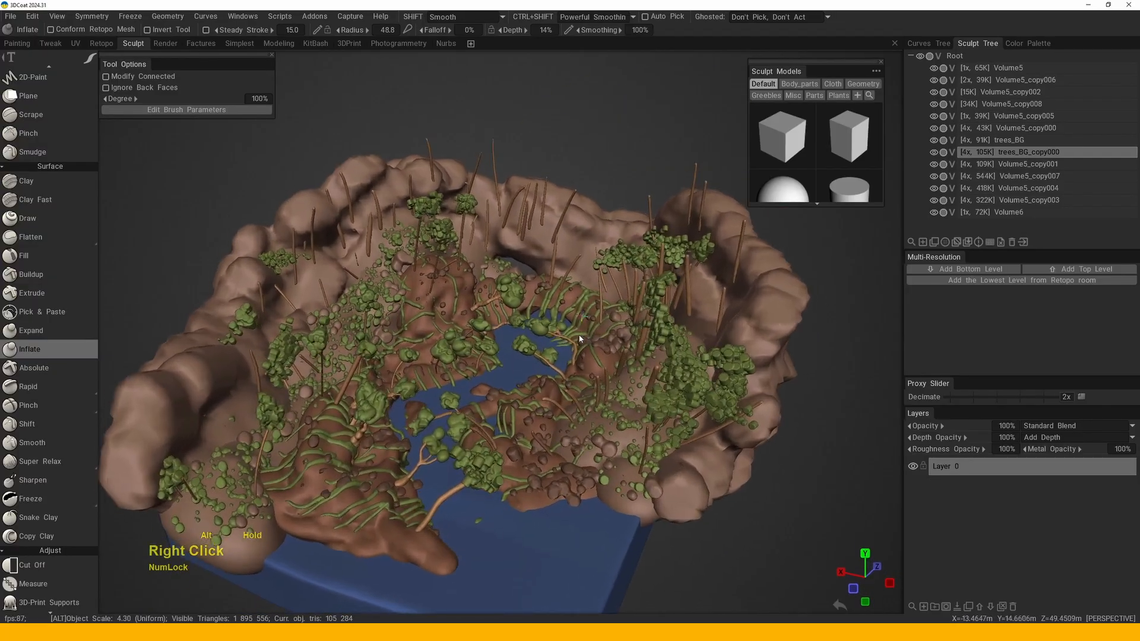
{"action": "left_click_drag", "start_coordinate": [574, 327], "coordinate": [579, 329], "text": "alt"}
{"action": "right_click_drag", "start_coordinate": [578, 329], "coordinate": [578, 334], "text": "alt"}
{"action": "middle_click_drag", "start_coordinate": [577, 335], "coordinate": [571, 320]}
{"action": "left_click_drag", "start_coordinate": [571, 321], "coordinate": [562, 306], "text": "alt"}
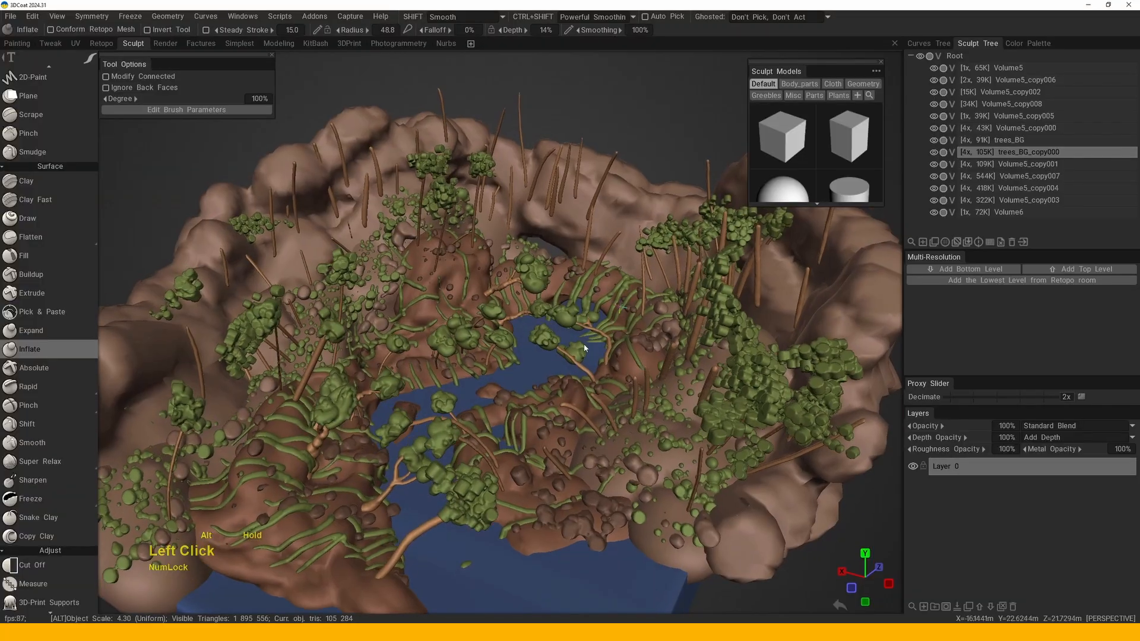
{"action": "right_click_drag", "start_coordinate": [561, 306], "coordinate": [555, 295], "text": "alt"}
{"action": "right_click_drag", "start_coordinate": [586, 340], "coordinate": [588, 342], "text": "alt"}
{"action": "middle_click_drag", "start_coordinate": [587, 342], "coordinate": [612, 348]}
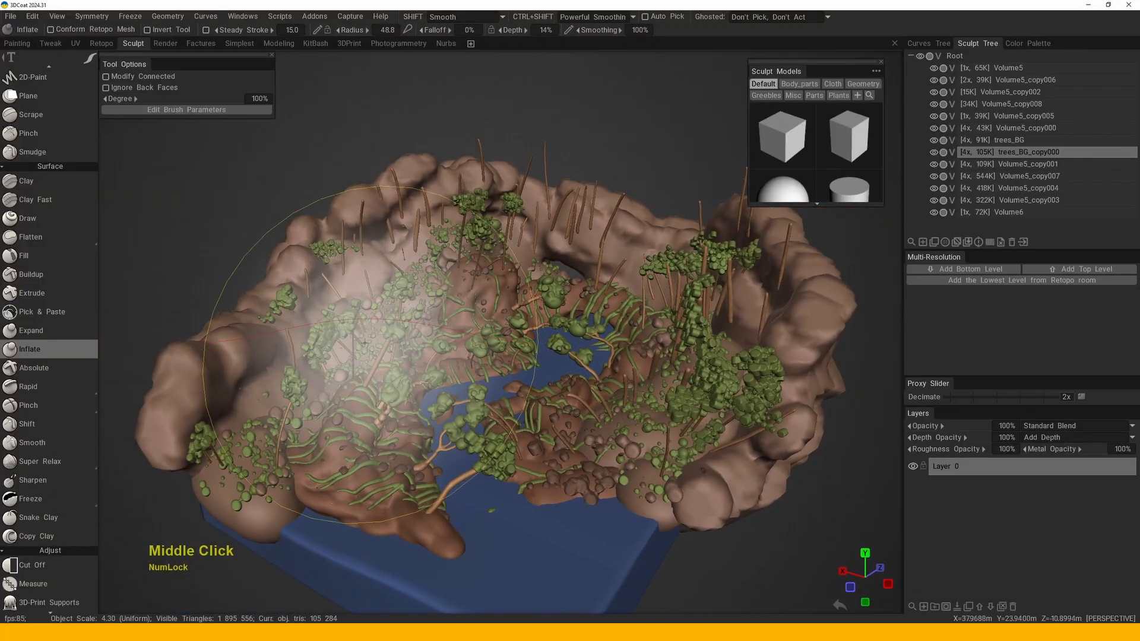
{"action": "middle_click_drag", "start_coordinate": [350, 321], "coordinate": [383, 335], "text": "alt"}
- Duplicate Volume5_copy007, clear the copy's contents, and activate the Sphere voxel brush on it
{"action": "key", "text": "h"}
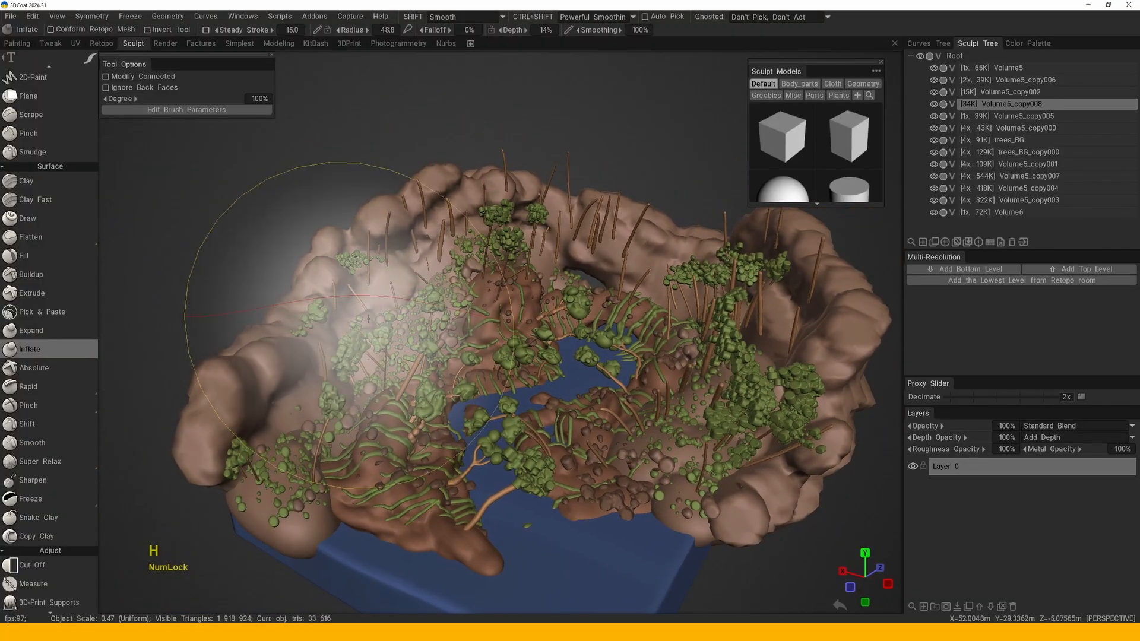
{"action": "middle_click_drag", "start_coordinate": [345, 402], "coordinate": [350, 409], "text": "alt"}
{"action": "right_click_drag", "start_coordinate": [350, 409], "coordinate": [356, 351], "text": "alt"}
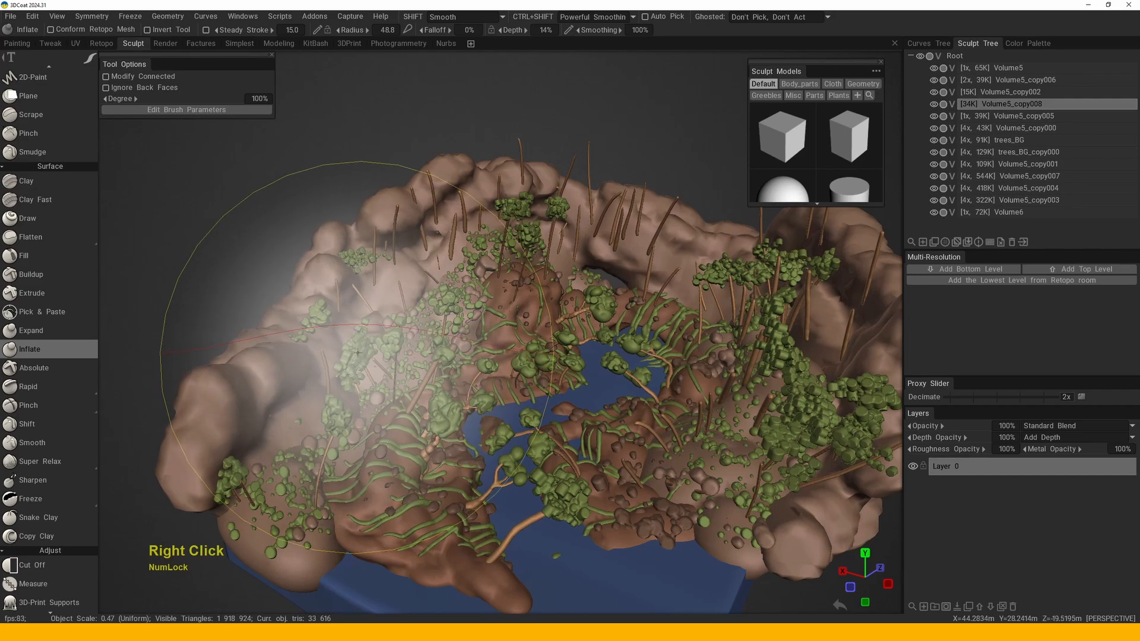
{"action": "key", "text": "h"}
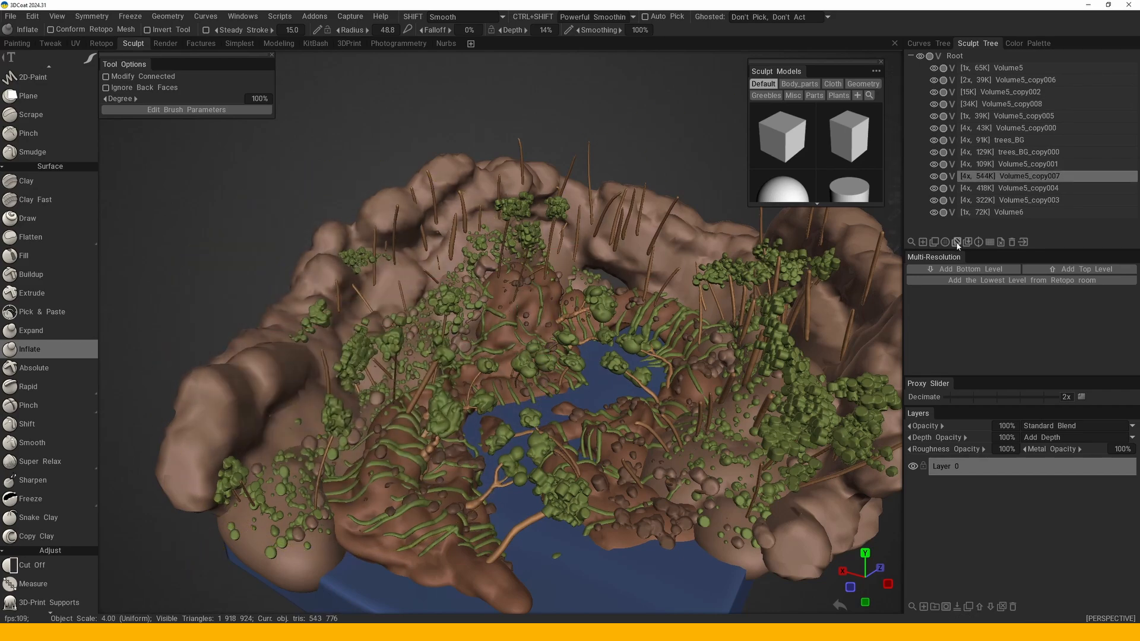
{"action": "left_click", "coordinate": [935, 242]}
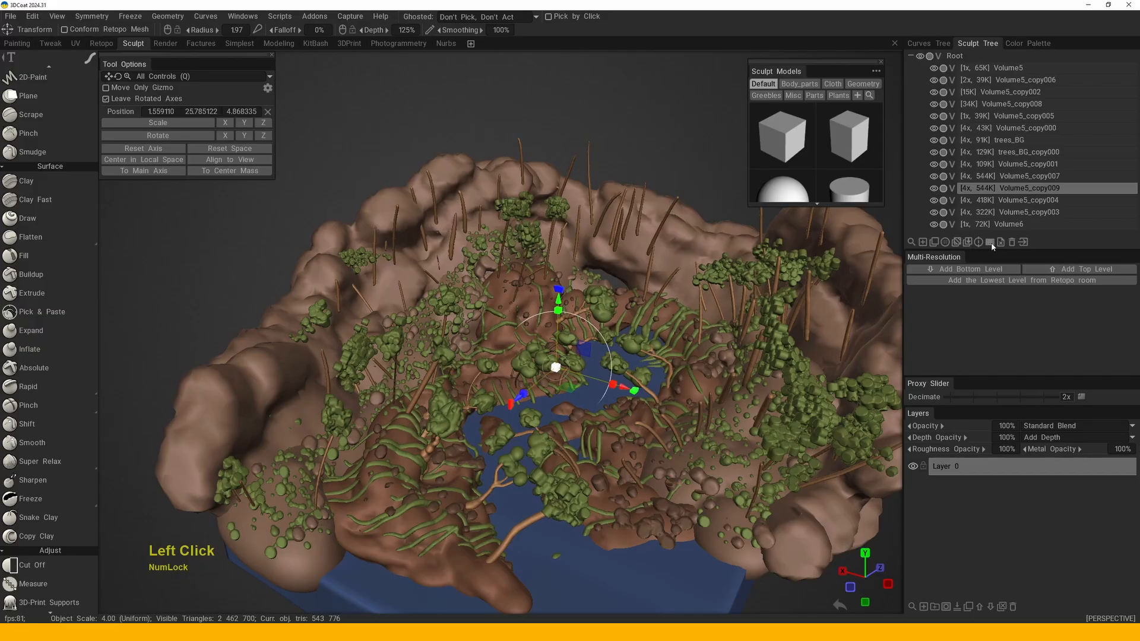
{"action": "key", "text": "space"}
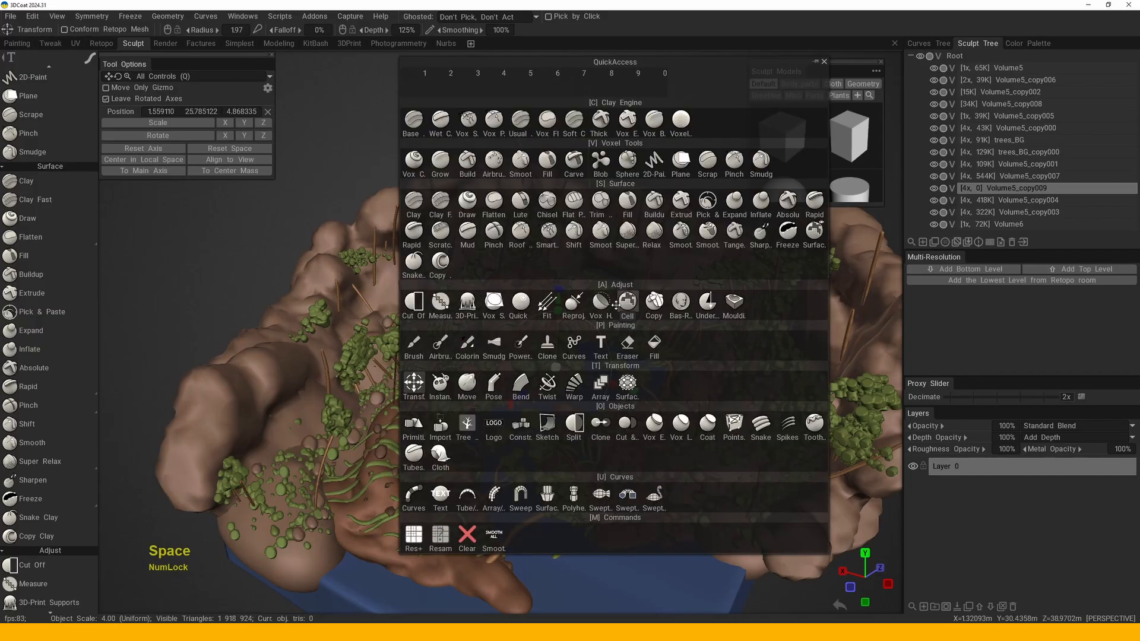
{"action": "left_click", "coordinate": [628, 162]}
{"action": "middle_click_drag", "start_coordinate": [386, 278], "coordinate": [392, 285]}
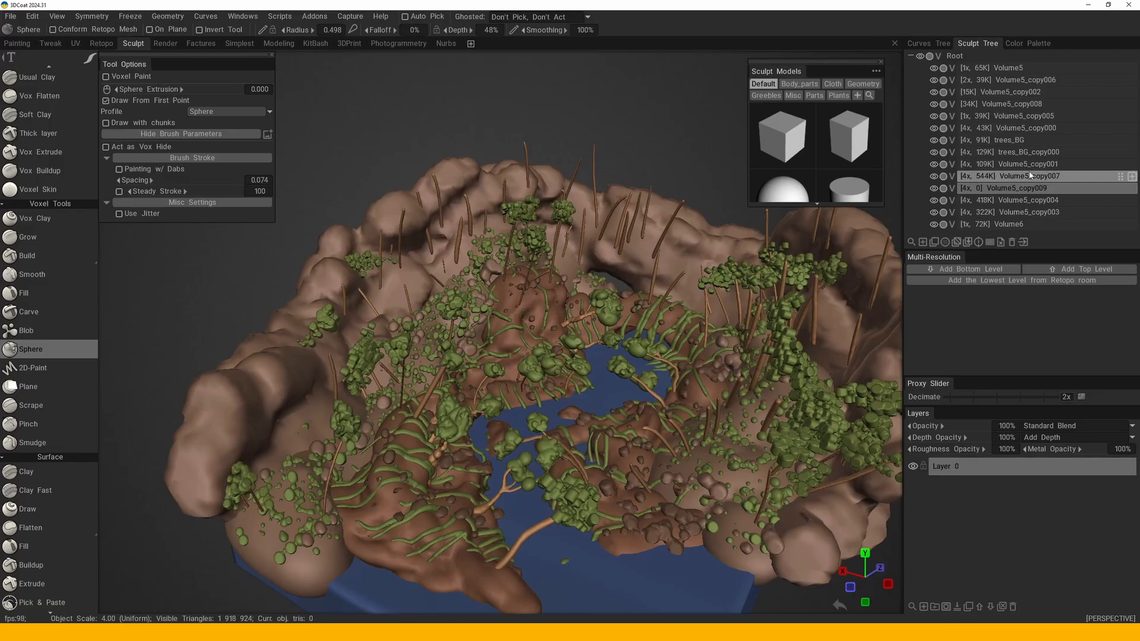
- Rename the empty volume as green and show only it and the rock wall volume, Volume5_copy008
{"action": "double_click", "coordinate": [1010, 187]}
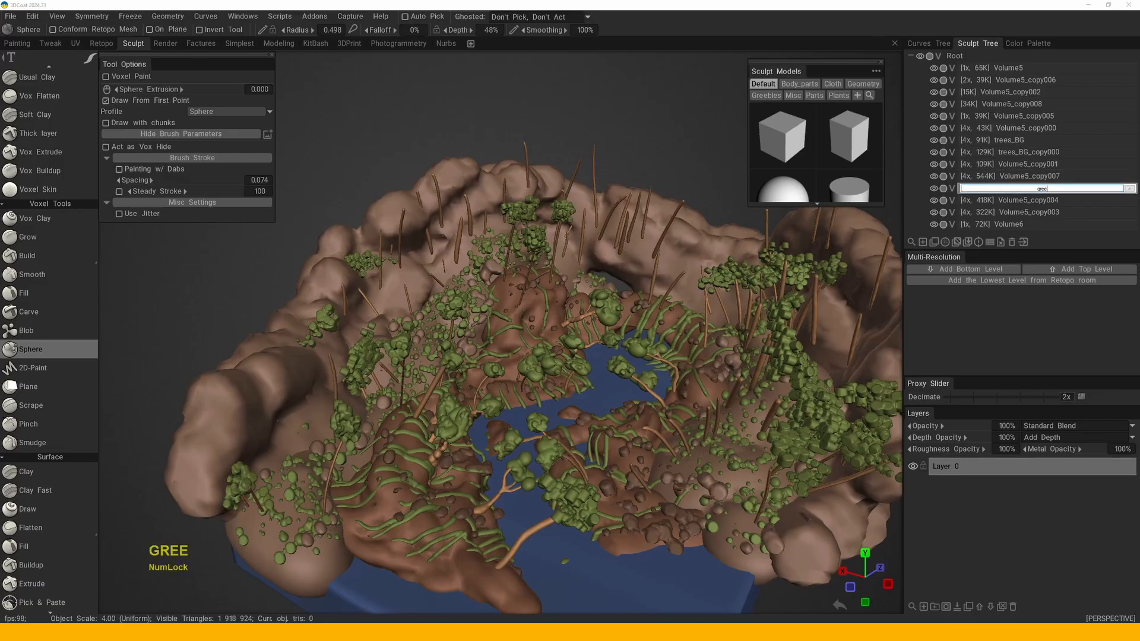
{"action": "key", "text": "Return"}
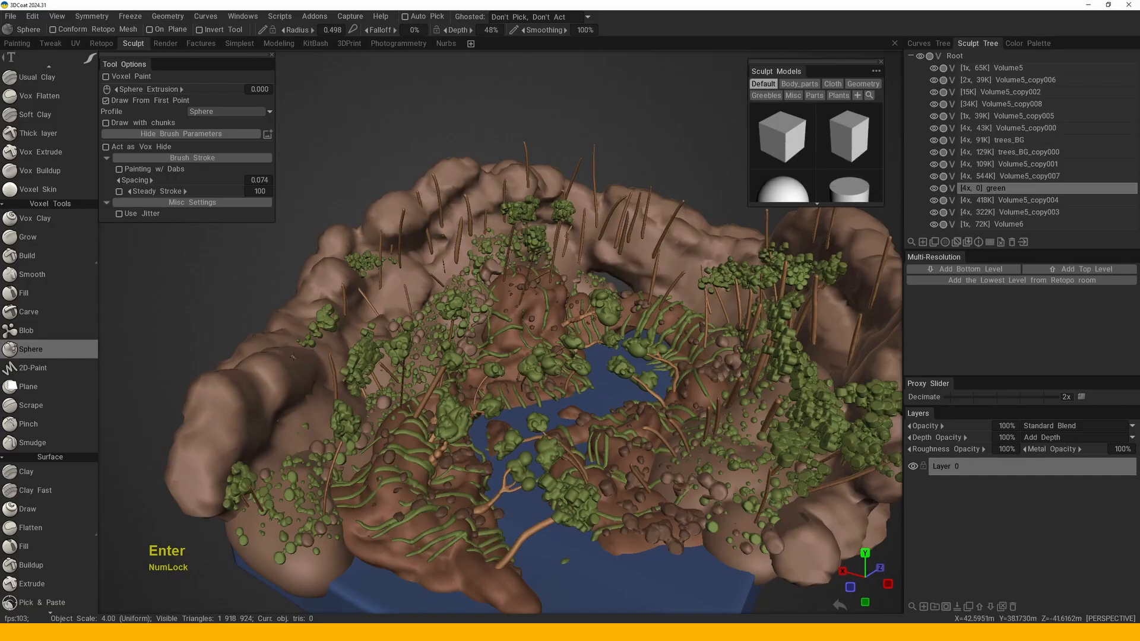
{"action": "left_click", "coordinate": [943, 104]}
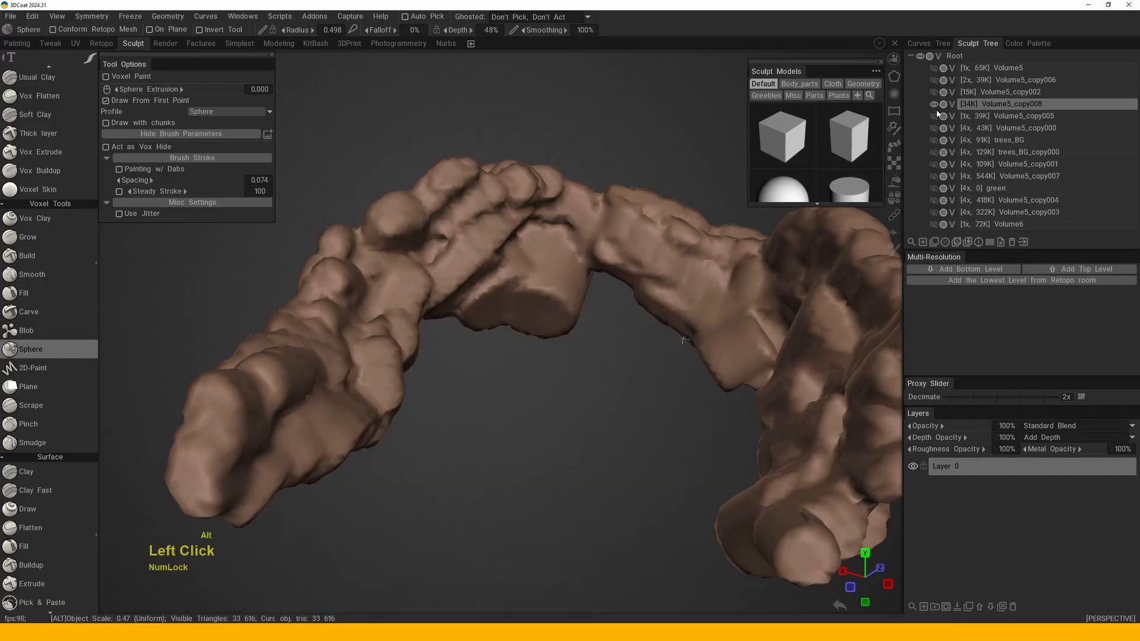
{"action": "left_click", "coordinate": [944, 189]}
{"action": "middle_click", "coordinate": [469, 249]}
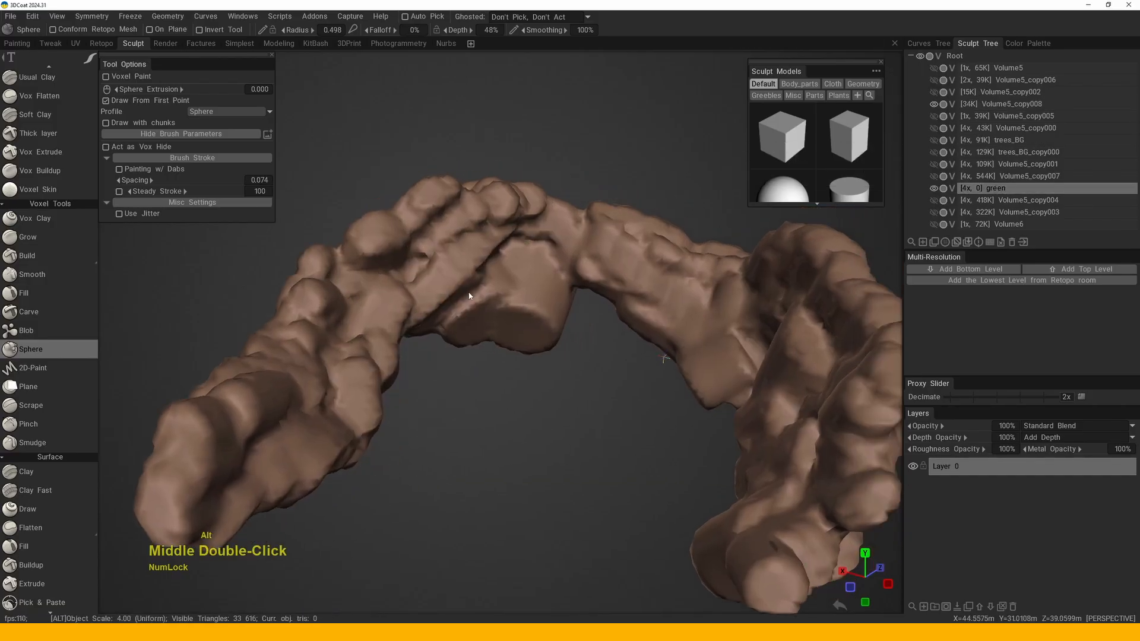
{"action": "right_click_drag", "start_coordinate": [469, 250], "coordinate": [452, 290], "text": "alt"}
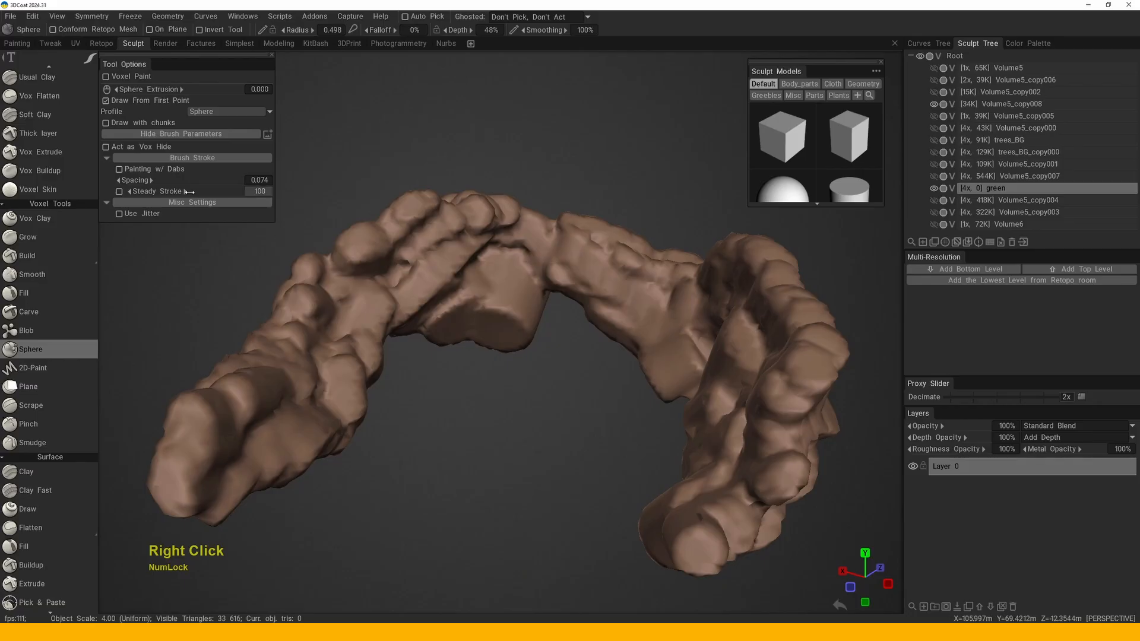
- Enable Use Jitter, disable Draw From First Point, and paint a thin foliage strip on one arm of the rock wall
{"action": "left_click", "coordinate": [120, 214]}
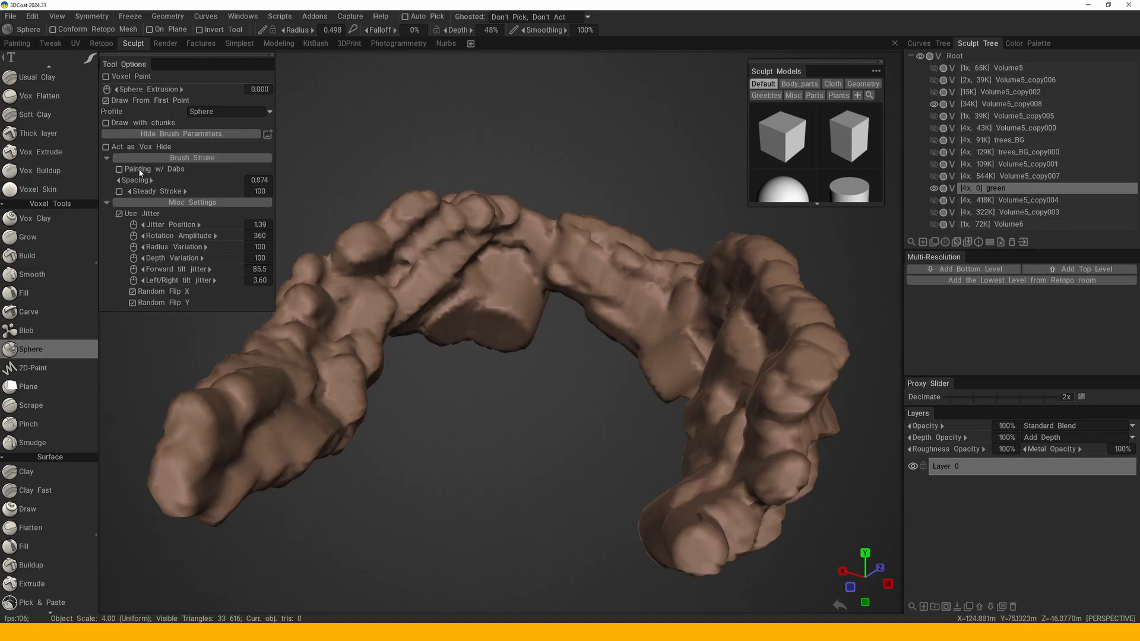
{"action": "left_click", "coordinate": [107, 101]}
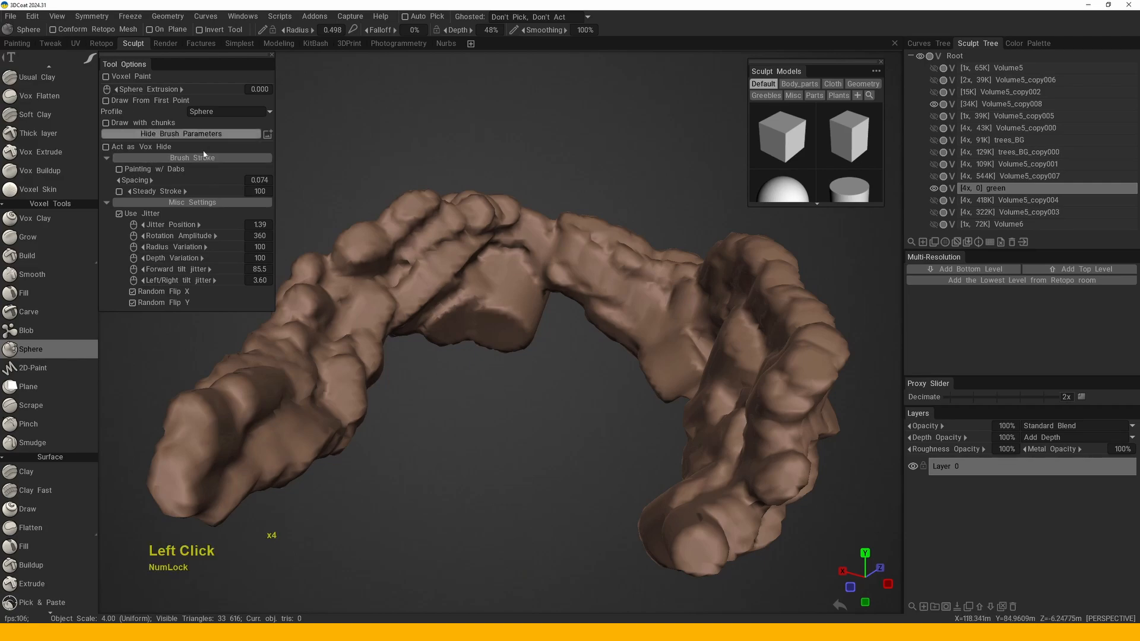
{"action": "left_click_drag", "start_coordinate": [475, 445], "coordinate": [511, 457]}
{"action": "left_click_drag", "start_coordinate": [366, 315], "coordinate": [409, 268]}
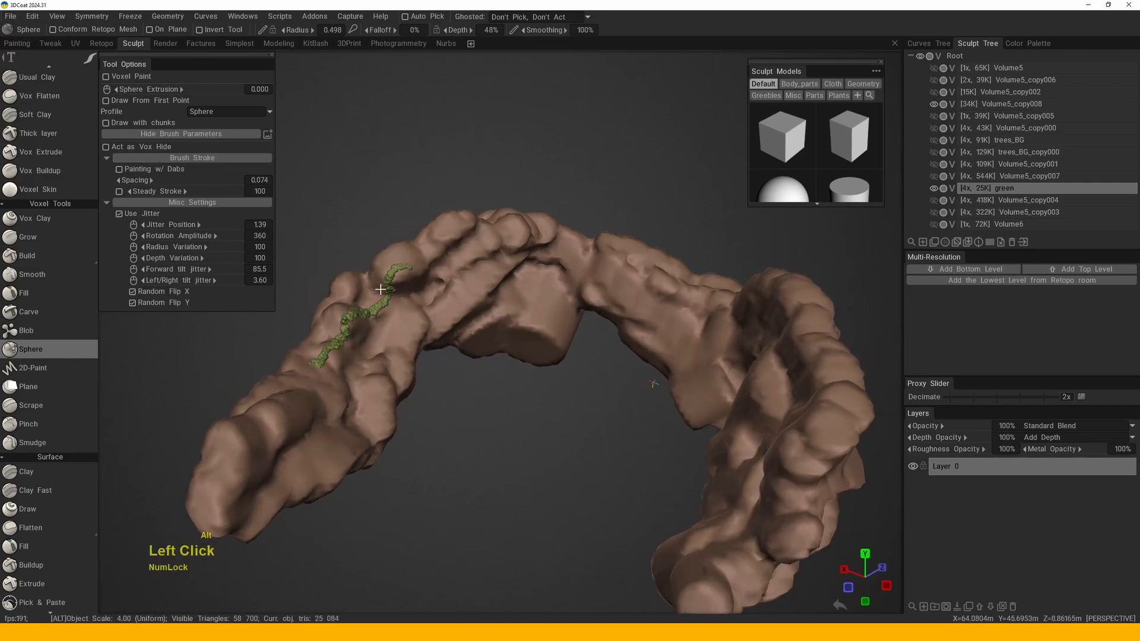
- Enlarge the Sphere brush radius to 1.63 and paint thicker foliage clusters along the same arm of the wall
{"action": "left_click", "coordinate": [405, 274]}
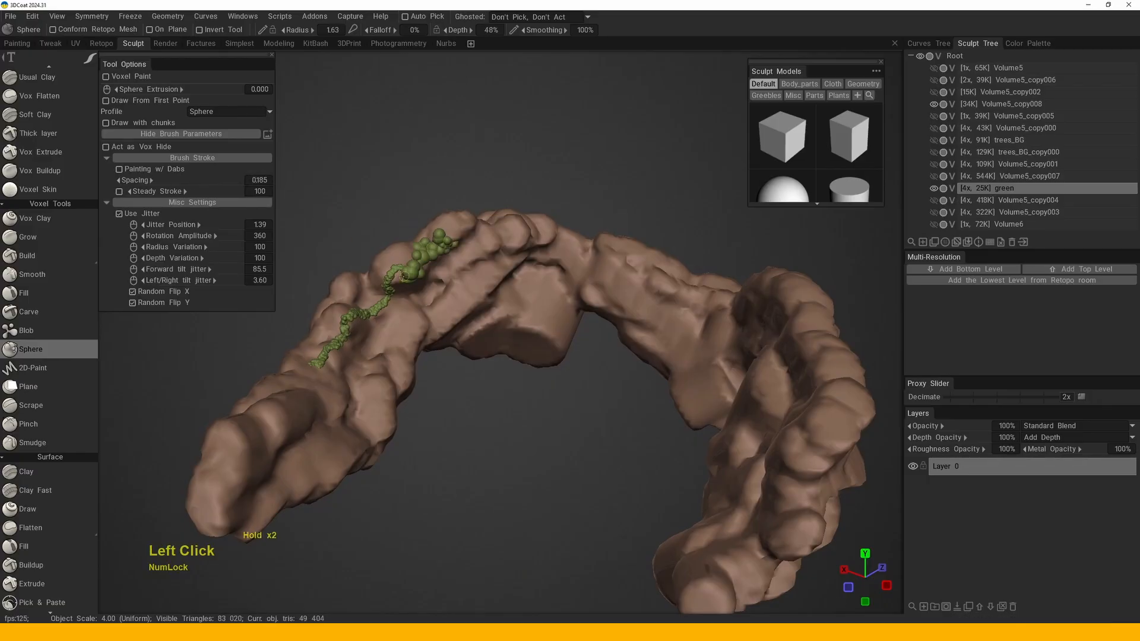
{"action": "left_click_drag", "start_coordinate": [405, 277], "coordinate": [345, 308]}
{"action": "mouse_move", "coordinate": [233, 432]}
{"action": "left_mouse_down"}
{"action": "mouse_move", "coordinate": [362, 297]}
{"action": "mouse_move", "coordinate": [487, 234]}
{"action": "mouse_move", "coordinate": [463, 268]}
{"action": "left_mouse_up"}
{"action": "mouse_move", "coordinate": [463, 267]}
{"action": "left_mouse_down", "text": "alt"}
{"action": "mouse_move", "coordinate": [505, 279]}
{"action": "mouse_move", "coordinate": [533, 313]}
{"action": "mouse_move", "coordinate": [487, 300]}
{"action": "mouse_move", "coordinate": [564, 279]}
{"action": "mouse_move", "coordinate": [542, 287]}
{"action": "left_mouse_up", "text": "alt"}
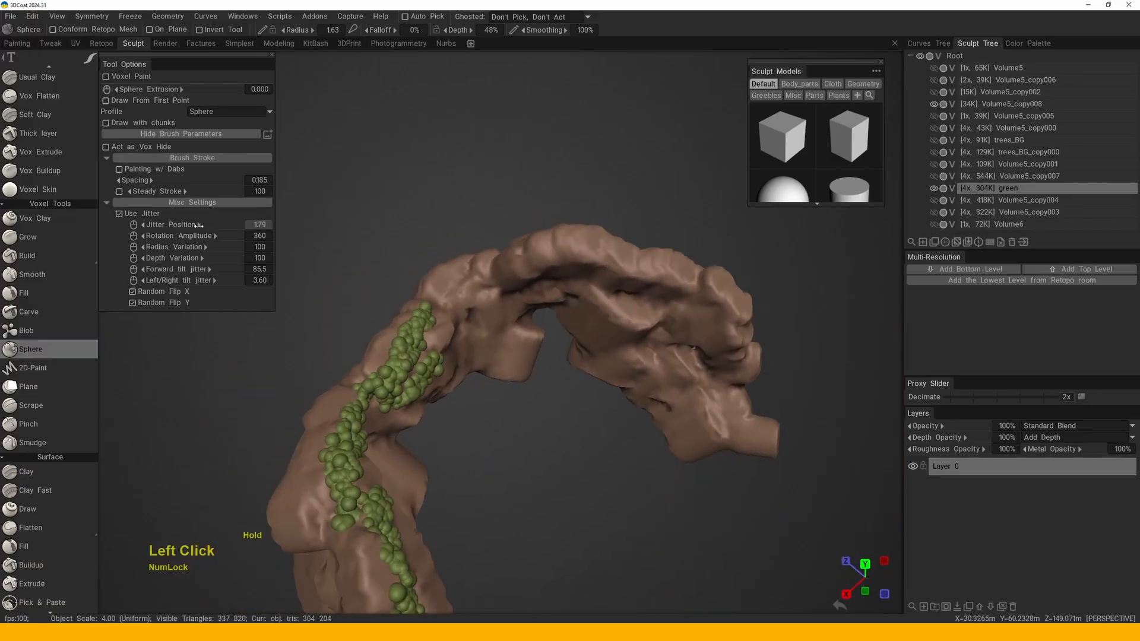
- Set Jitter Position to 2.00 and paint scattered foliage over the wall's rear crest and opposite arm
{"action": "mouse_move", "coordinate": [444, 290]}
{"action": "left_mouse_down"}
{"action": "mouse_move", "coordinate": [505, 268]}
{"action": "mouse_move", "coordinate": [612, 262]}
{"action": "mouse_move", "coordinate": [590, 275]}
{"action": "mouse_move", "coordinate": [695, 361]}
{"action": "mouse_move", "coordinate": [698, 442]}
{"action": "mouse_move", "coordinate": [683, 380]}
{"action": "mouse_move", "coordinate": [653, 345]}
{"action": "left_mouse_up"}
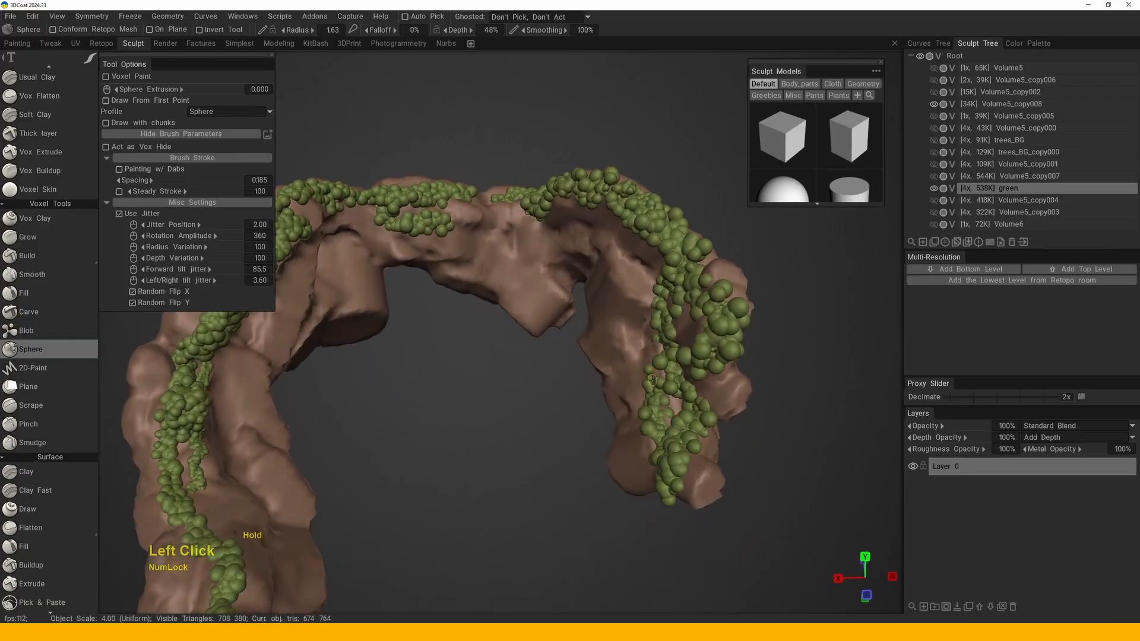
{"action": "mouse_move", "coordinate": [653, 345]}
{"action": "middle_mouse_down", "text": "alt"}
{"action": "mouse_move", "coordinate": [663, 335]}
{"action": "mouse_move", "coordinate": [594, 321]}
{"action": "middle_mouse_up", "text": "alt"}
{"action": "mouse_move", "coordinate": [593, 321]}
{"action": "left_mouse_down", "text": "alt"}
{"action": "mouse_move", "coordinate": [451, 279]}
{"action": "mouse_move", "coordinate": [392, 321]}
{"action": "mouse_move", "coordinate": [482, 238]}
{"action": "mouse_move", "coordinate": [270, 469]}
{"action": "mouse_move", "coordinate": [275, 487]}
{"action": "left_mouse_up", "text": "alt"}
{"action": "mouse_move", "coordinate": [309, 504]}
{"action": "left_mouse_down"}
{"action": "mouse_move", "coordinate": [405, 372]}
{"action": "mouse_move", "coordinate": [409, 332]}
{"action": "mouse_move", "coordinate": [500, 203]}
{"action": "left_mouse_up"}
{"action": "middle_click_drag", "start_coordinate": [501, 203], "coordinate": [510, 249]}
{"action": "left_click_drag", "start_coordinate": [594, 356], "coordinate": [535, 333]}
{"action": "mouse_move", "coordinate": [439, 238]}
{"action": "left_mouse_down"}
{"action": "mouse_move", "coordinate": [552, 279]}
{"action": "mouse_move", "coordinate": [531, 360]}
{"action": "mouse_move", "coordinate": [588, 380]}
{"action": "mouse_move", "coordinate": [523, 409]}
{"action": "mouse_move", "coordinate": [422, 403]}
{"action": "mouse_move", "coordinate": [463, 424]}
{"action": "mouse_move", "coordinate": [555, 389]}
{"action": "left_mouse_up"}
- Cover the remaining bare areas on top of the rock wall with dense foliage spheres in the green volume
{"action": "mouse_move", "coordinate": [535, 395]}
{"action": "left_mouse_down", "text": "alt"}
{"action": "mouse_move", "coordinate": [563, 405]}
{"action": "mouse_move", "coordinate": [591, 392]}
{"action": "left_mouse_up", "text": "alt"}
{"action": "mouse_move", "coordinate": [587, 386]}
{"action": "left_mouse_down"}
{"action": "mouse_move", "coordinate": [478, 416]}
{"action": "mouse_move", "coordinate": [590, 390]}
{"action": "mouse_move", "coordinate": [594, 362]}
{"action": "left_mouse_up"}
{"action": "mouse_move", "coordinate": [579, 327]}
{"action": "left_mouse_down"}
{"action": "mouse_move", "coordinate": [505, 311]}
{"action": "mouse_move", "coordinate": [377, 350]}
{"action": "mouse_move", "coordinate": [356, 338]}
{"action": "mouse_move", "coordinate": [274, 428]}
{"action": "mouse_move", "coordinate": [476, 343]}
{"action": "mouse_move", "coordinate": [427, 386]}
{"action": "mouse_move", "coordinate": [594, 440]}
{"action": "mouse_move", "coordinate": [549, 384]}
{"action": "mouse_move", "coordinate": [507, 368]}
{"action": "left_mouse_up"}
{"action": "left_click_drag", "start_coordinate": [507, 368], "coordinate": [588, 374], "text": "alt"}
{"action": "mouse_move", "coordinate": [587, 374]}
{"action": "left_mouse_down"}
{"action": "mouse_move", "coordinate": [466, 365]}
{"action": "mouse_move", "coordinate": [452, 353]}
{"action": "left_mouse_up"}
{"action": "mouse_move", "coordinate": [451, 354]}
{"action": "left_mouse_down", "text": "alt"}
{"action": "mouse_move", "coordinate": [469, 357]}
{"action": "mouse_move", "coordinate": [526, 317]}
{"action": "mouse_move", "coordinate": [558, 325]}
{"action": "mouse_move", "coordinate": [517, 347]}
{"action": "mouse_move", "coordinate": [439, 324]}
{"action": "left_mouse_up", "text": "alt"}
{"action": "left_click", "coordinate": [437, 322]}
{"action": "left_click_drag", "start_coordinate": [364, 419], "coordinate": [339, 374]}
{"action": "middle_click_drag", "start_coordinate": [338, 374], "coordinate": [353, 383], "text": "alt"}
{"action": "left_click_drag", "start_coordinate": [353, 383], "coordinate": [428, 408], "text": "alt"}
{"action": "middle_click_drag", "start_coordinate": [427, 408], "coordinate": [442, 415], "text": "alt"}
{"action": "right_click_drag", "start_coordinate": [442, 415], "coordinate": [481, 374], "text": "alt"}
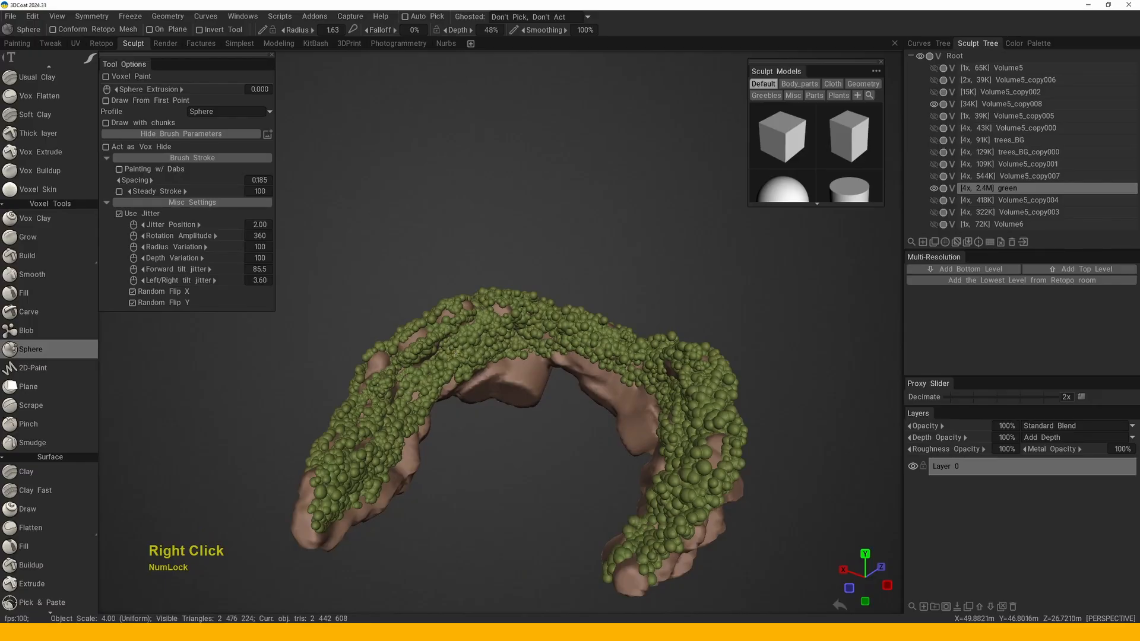
- Set the Sphere brush radius to 0.800 and paint small foliage spheres on one arm of the rock wall
{"action": "middle_click_drag", "start_coordinate": [481, 375], "coordinate": [453, 212], "text": "alt"}
{"action": "left_click", "coordinate": [332, 30]}
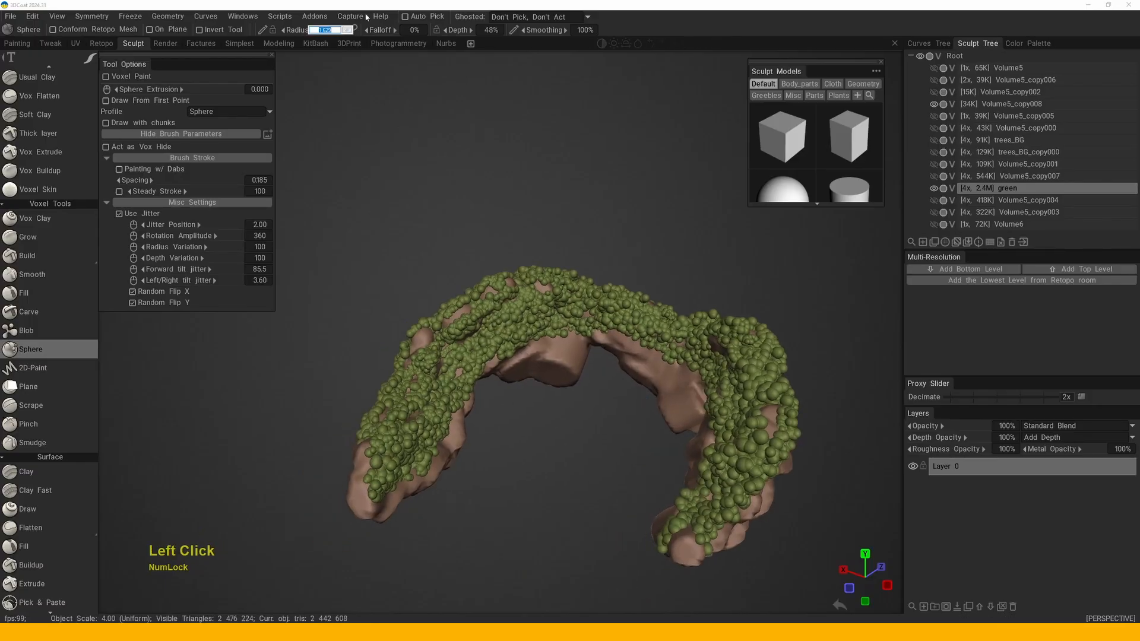
{"action": "middle_click_drag", "start_coordinate": [408, 415], "coordinate": [404, 385], "text": "alt"}
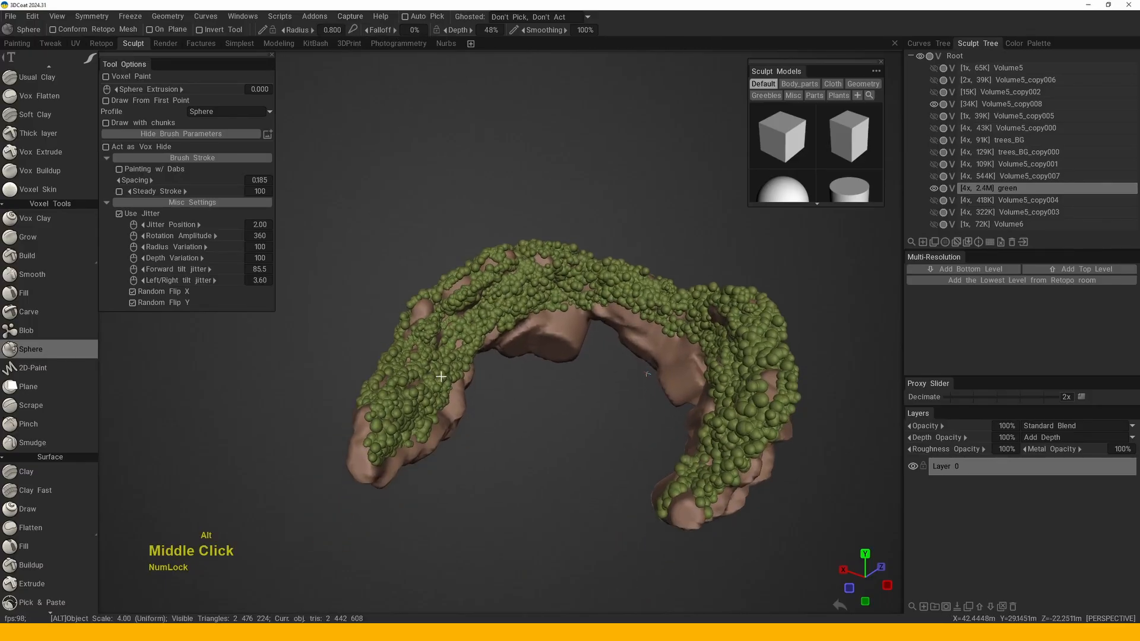
{"action": "right_click_drag", "start_coordinate": [403, 385], "coordinate": [437, 352], "text": "alt"}
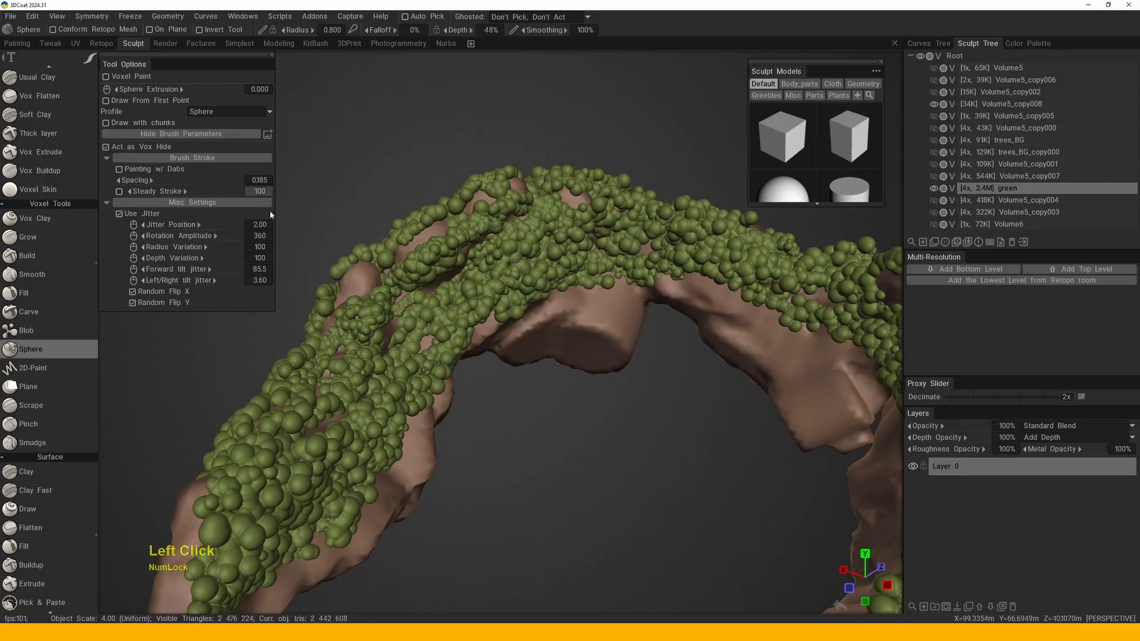
{"action": "right_click_drag", "start_coordinate": [513, 306], "coordinate": [461, 336], "text": "alt"}
{"action": "left_click", "coordinate": [462, 336]}
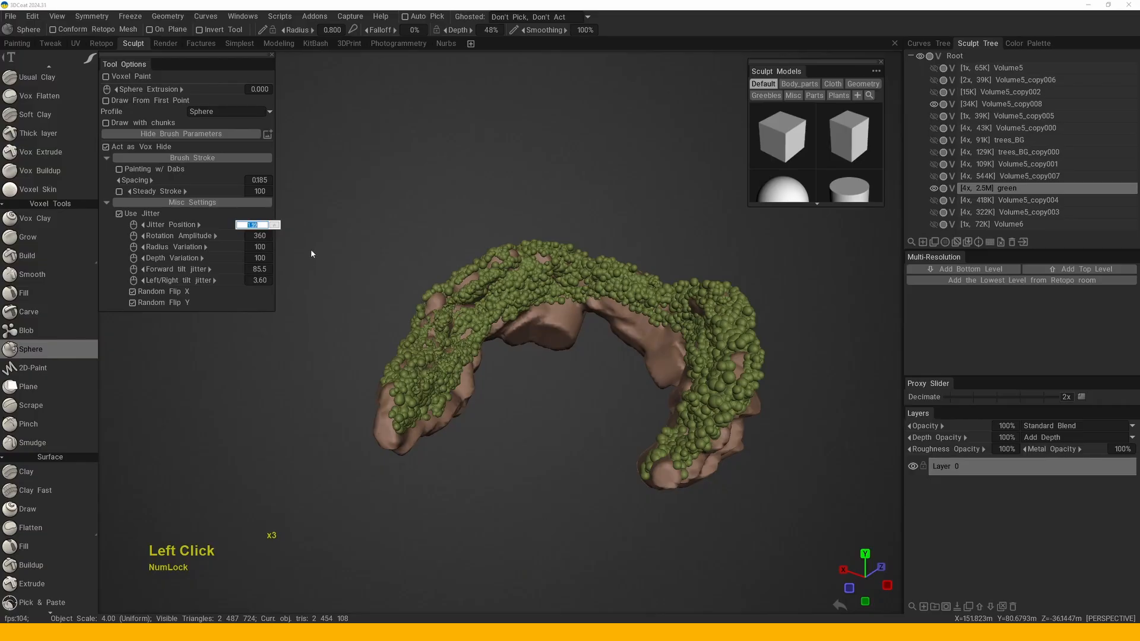
- Set Jitter Position to 4.00 and Spacing to 1.32, and scatter foliage over the wall's arm and rear crest
{"action": "type", "text": "4"}
{"action": "left_click_drag", "start_coordinate": [411, 372], "coordinate": [509, 267]}
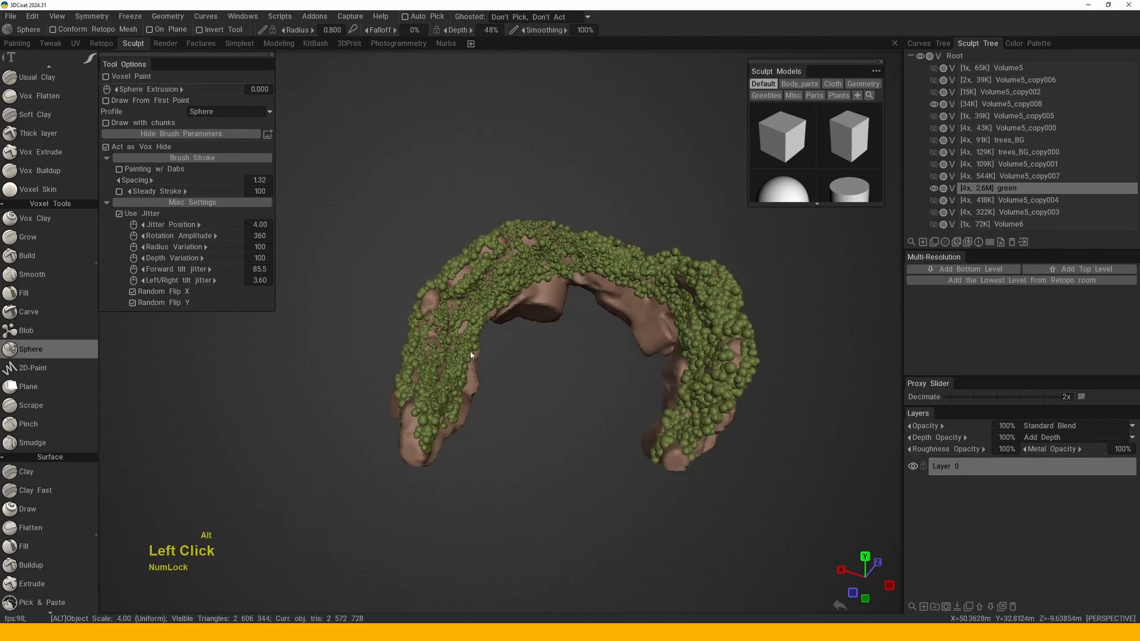
{"action": "middle_click_drag", "start_coordinate": [476, 296], "coordinate": [528, 299], "text": "alt"}
{"action": "left_click", "coordinate": [511, 263]}
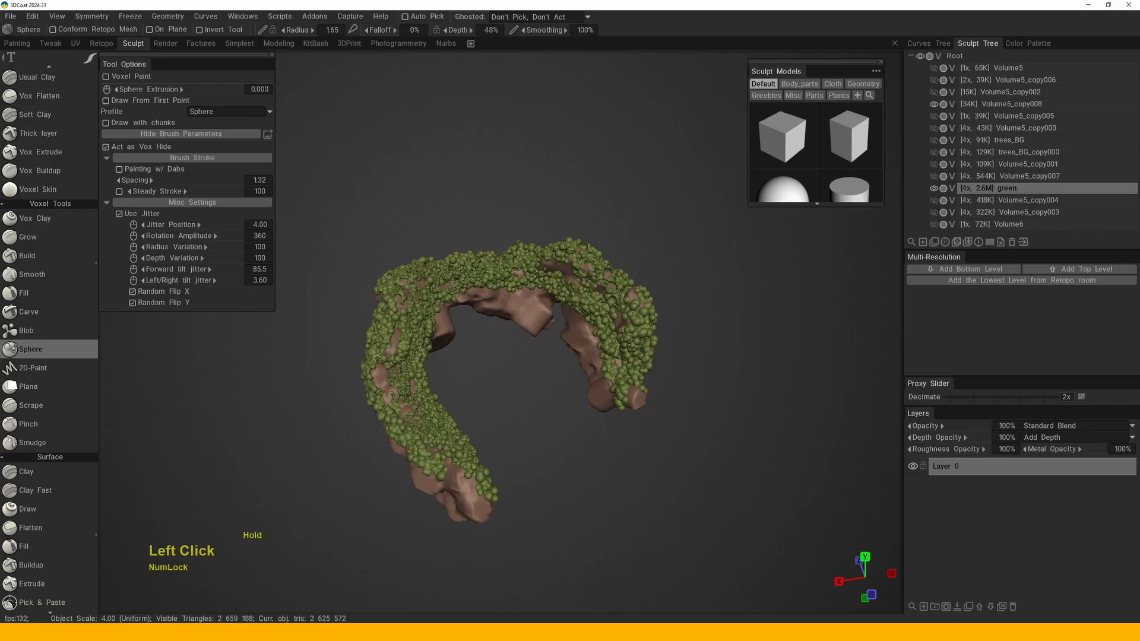
- Paint larger foliage spheres along the rear crest and adjoining arm of the wall with a brush radius of 1.65
{"action": "left_click_drag", "start_coordinate": [377, 358], "coordinate": [383, 320], "text": "alt"}
{"action": "middle_click_drag", "start_coordinate": [383, 320], "coordinate": [386, 308], "text": "alt"}
{"action": "right_click_drag", "start_coordinate": [386, 308], "coordinate": [415, 333], "text": "alt"}
{"action": "left_click_drag", "start_coordinate": [415, 332], "coordinate": [398, 323], "text": "alt"}
{"action": "middle_click_drag", "start_coordinate": [398, 323], "coordinate": [380, 332], "text": "alt"}
{"action": "right_click_drag", "start_coordinate": [380, 333], "coordinate": [398, 356], "text": "alt"}
{"action": "left_click", "coordinate": [462, 301]}
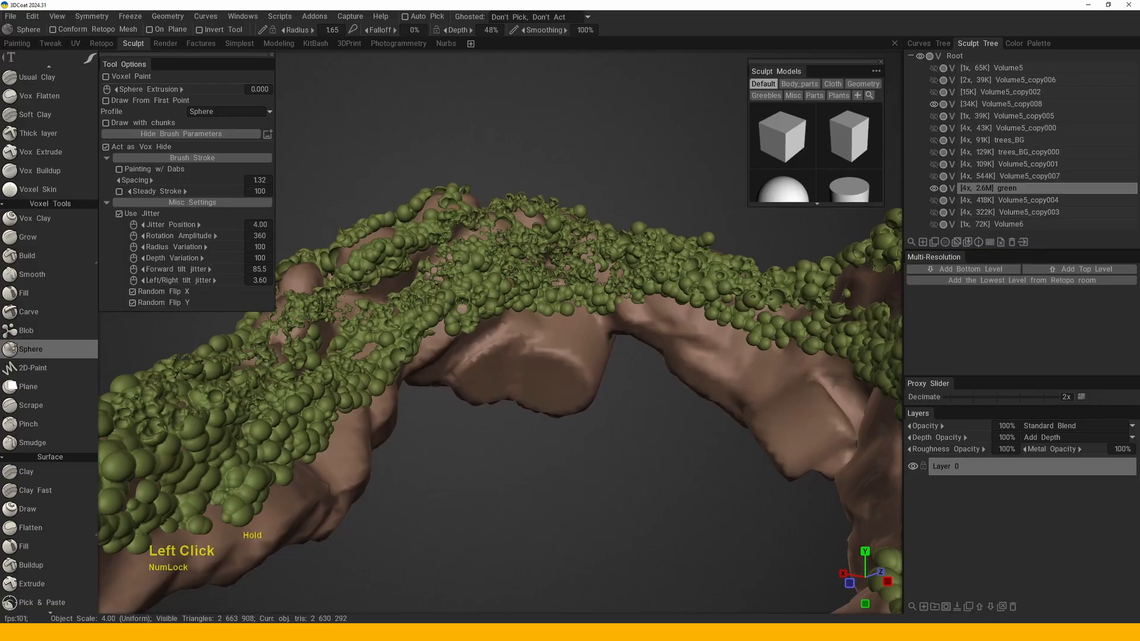
{"action": "left_click_drag", "start_coordinate": [462, 301], "coordinate": [409, 314]}
{"action": "middle_click_drag", "start_coordinate": [410, 314], "coordinate": [457, 309], "text": "alt"}
{"action": "double_click", "coordinate": [356, 378]}
{"action": "middle_click_drag", "start_coordinate": [356, 378], "coordinate": [478, 345], "text": "alt"}
{"action": "mouse_move", "coordinate": [348, 407]}
{"action": "left_mouse_down"}
{"action": "mouse_move", "coordinate": [369, 341]}
{"action": "mouse_move", "coordinate": [366, 380]}
{"action": "left_mouse_up"}
- Reduce the Sphere brush radius to 0.757 and paint finer foliage over the arm and rear crest of the wall
{"action": "right_click_drag", "start_coordinate": [412, 358], "coordinate": [389, 358]}
{"action": "mouse_move", "coordinate": [412, 358]}
{"action": "left_mouse_down"}
{"action": "mouse_move", "coordinate": [427, 380]}
{"action": "mouse_move", "coordinate": [402, 321]}
{"action": "mouse_move", "coordinate": [464, 324]}
{"action": "left_mouse_up"}
{"action": "left_click_drag", "start_coordinate": [488, 219], "coordinate": [550, 236]}
{"action": "middle_click_drag", "start_coordinate": [617, 249], "coordinate": [463, 238], "text": "alt"}
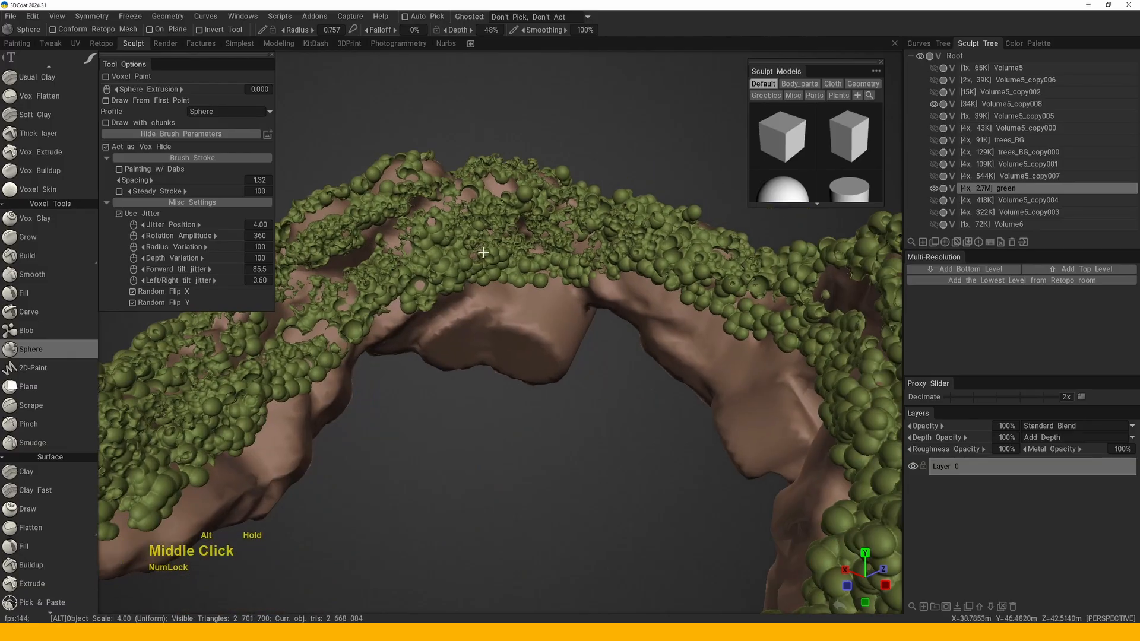
{"action": "left_click_drag", "start_coordinate": [505, 261], "coordinate": [487, 227]}
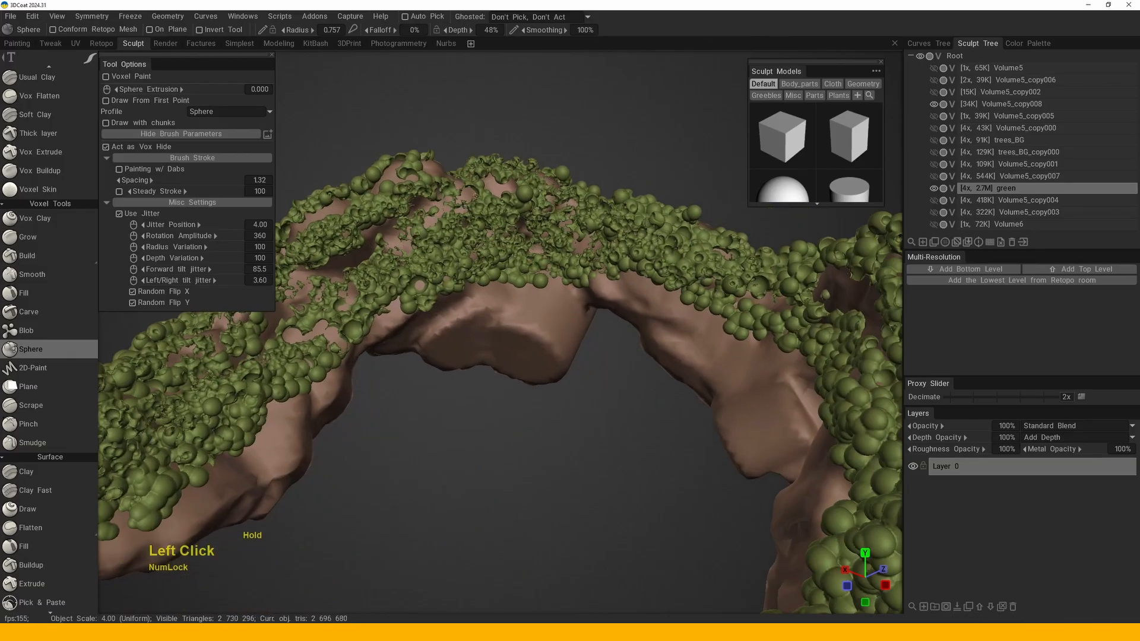
- Cover the opposite arm of the rock wall with fine scattered foliage from its front end up to the crest
{"action": "left_click_drag", "start_coordinate": [534, 309], "coordinate": [558, 315], "text": "alt"}
{"action": "middle_click_drag", "start_coordinate": [558, 314], "coordinate": [567, 318], "text": "alt"}
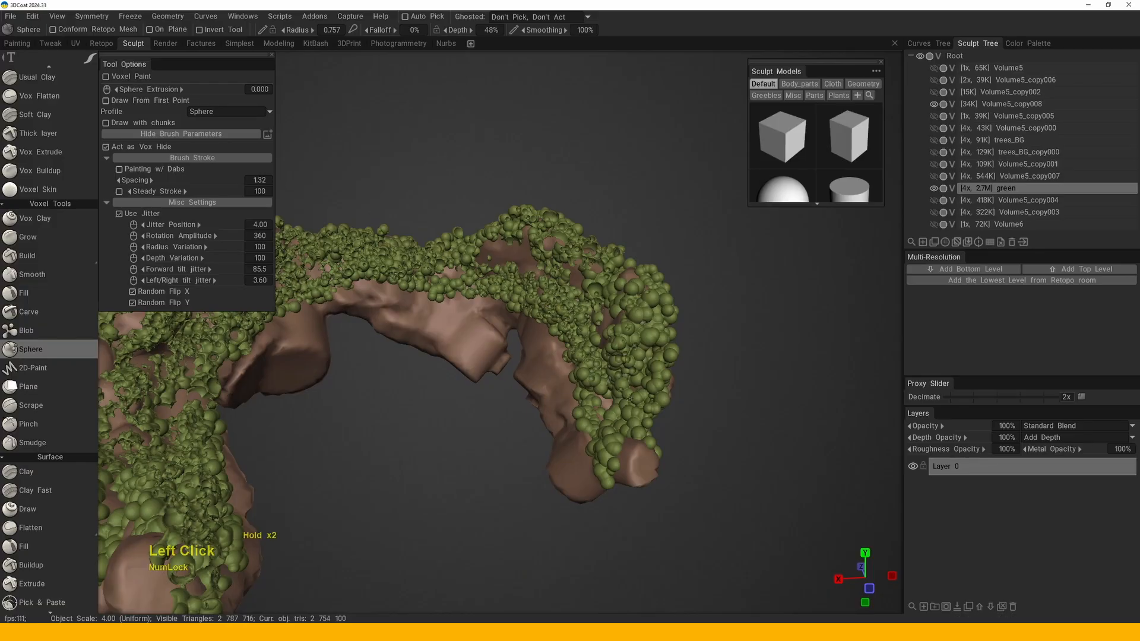
{"action": "mouse_move", "coordinate": [591, 463]}
{"action": "left_mouse_down"}
{"action": "mouse_move", "coordinate": [677, 369]}
{"action": "mouse_move", "coordinate": [421, 328]}
{"action": "left_mouse_up"}
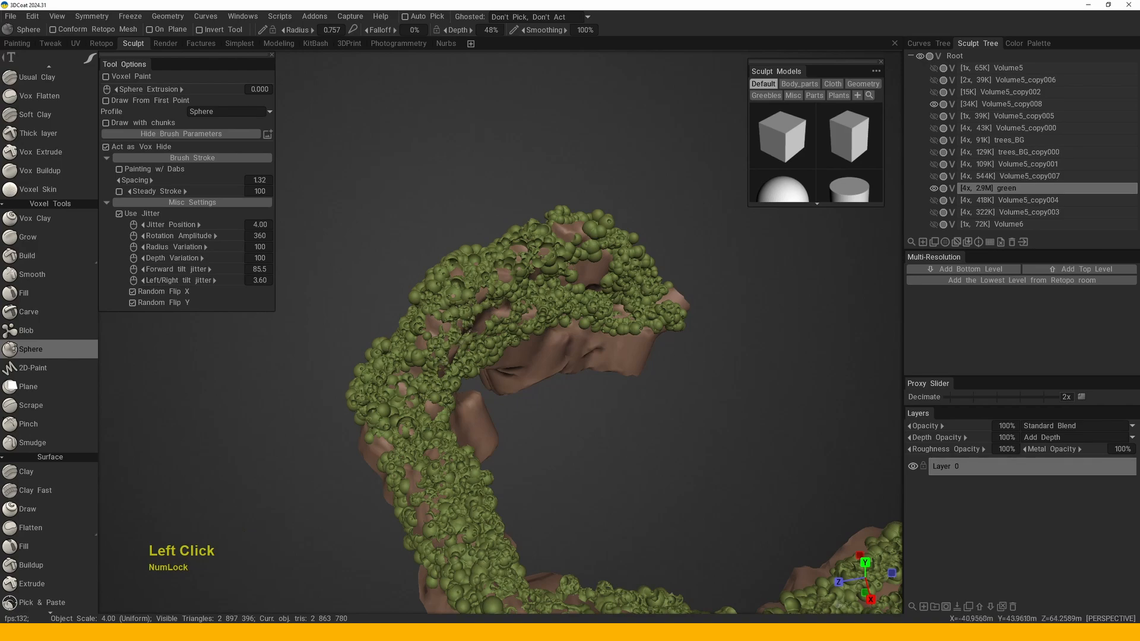
- Fill bare patches around the wall's outer side and bends with more small foliage spheres
{"action": "left_click_drag", "start_coordinate": [534, 357], "coordinate": [446, 390], "text": "alt"}
{"action": "left_click", "coordinate": [446, 391]}
{"action": "left_click", "coordinate": [404, 344]}
{"action": "left_click_drag", "start_coordinate": [404, 345], "coordinate": [386, 442], "text": "alt"}
{"action": "left_click", "coordinate": [416, 415]}
{"action": "left_click", "coordinate": [645, 367]}
{"action": "left_click", "coordinate": [650, 415]}
{"action": "double_click", "coordinate": [543, 319]}
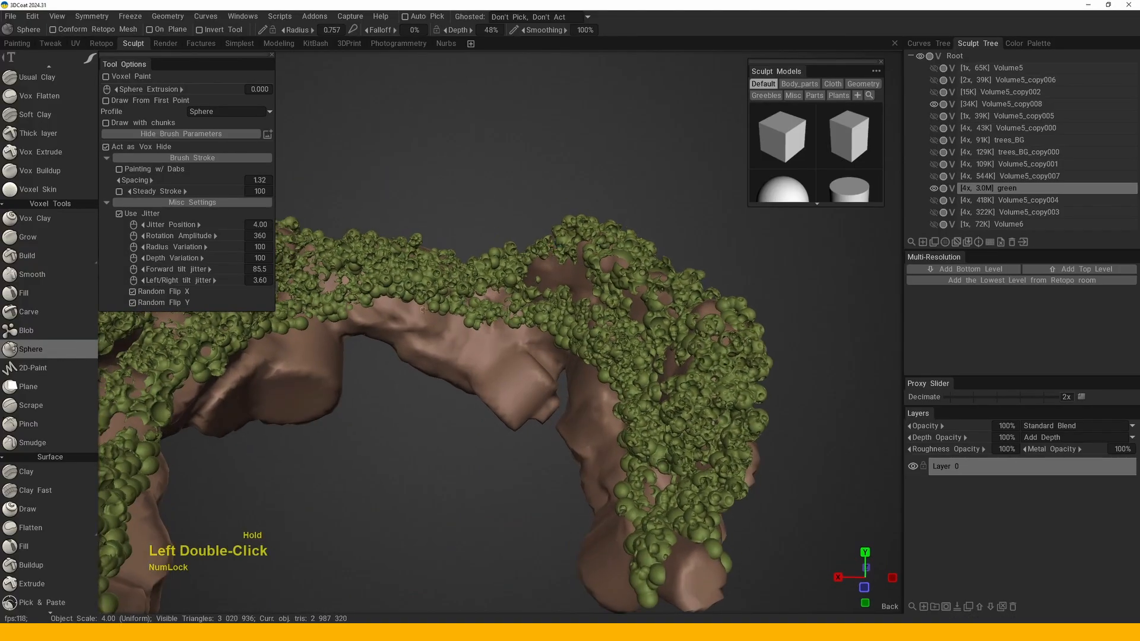
- Thicken the fine foliage along the wall's inner edge, rear crest and the front end of one arm
{"action": "middle_click_drag", "start_coordinate": [475, 416], "coordinate": [487, 386]}
{"action": "left_click", "coordinate": [534, 357]}
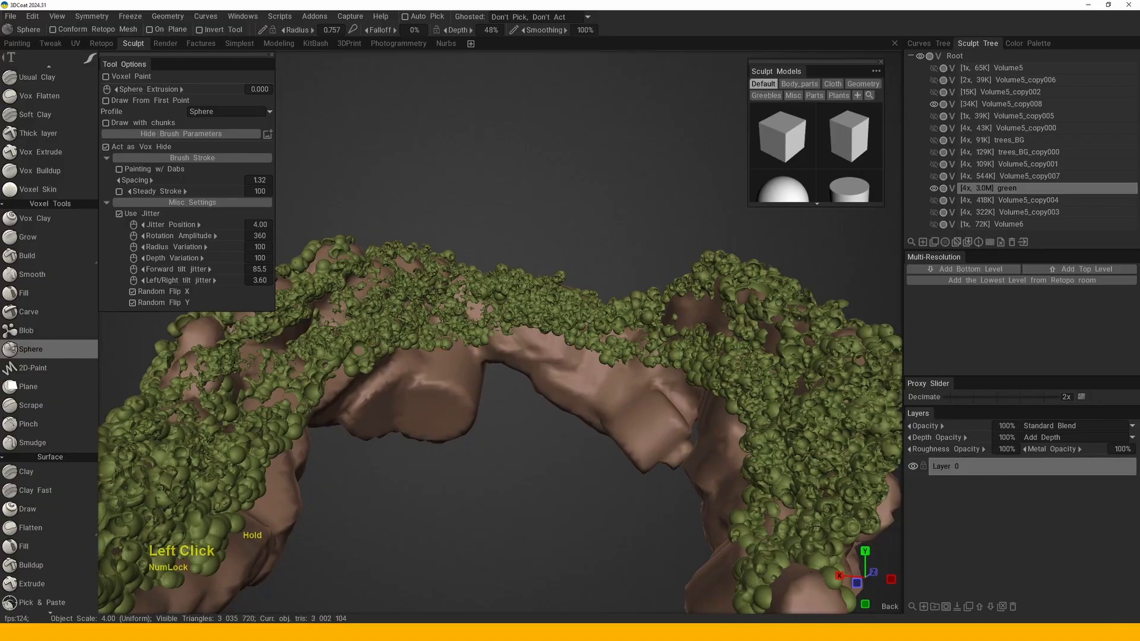
{"action": "mouse_move", "coordinate": [475, 505]}
{"action": "left_mouse_down"}
{"action": "mouse_move", "coordinate": [487, 337]}
{"action": "mouse_move", "coordinate": [499, 333]}
{"action": "left_mouse_up"}
{"action": "double_click", "coordinate": [239, 407]}
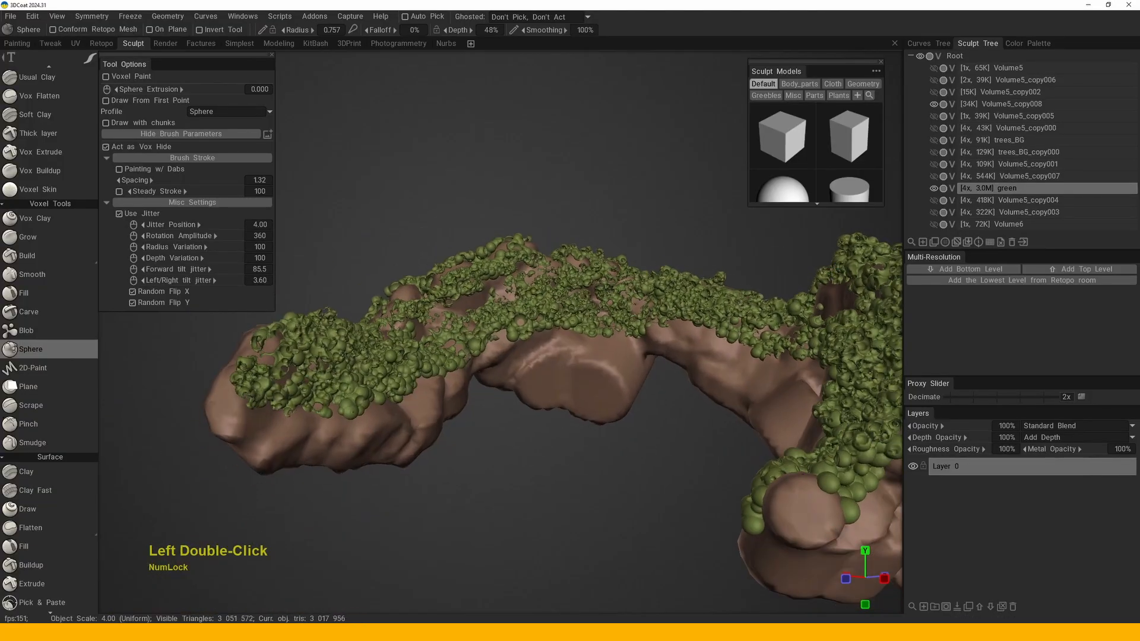
{"action": "left_click", "coordinate": [426, 372]}
{"action": "left_click_drag", "start_coordinate": [426, 371], "coordinate": [443, 317]}
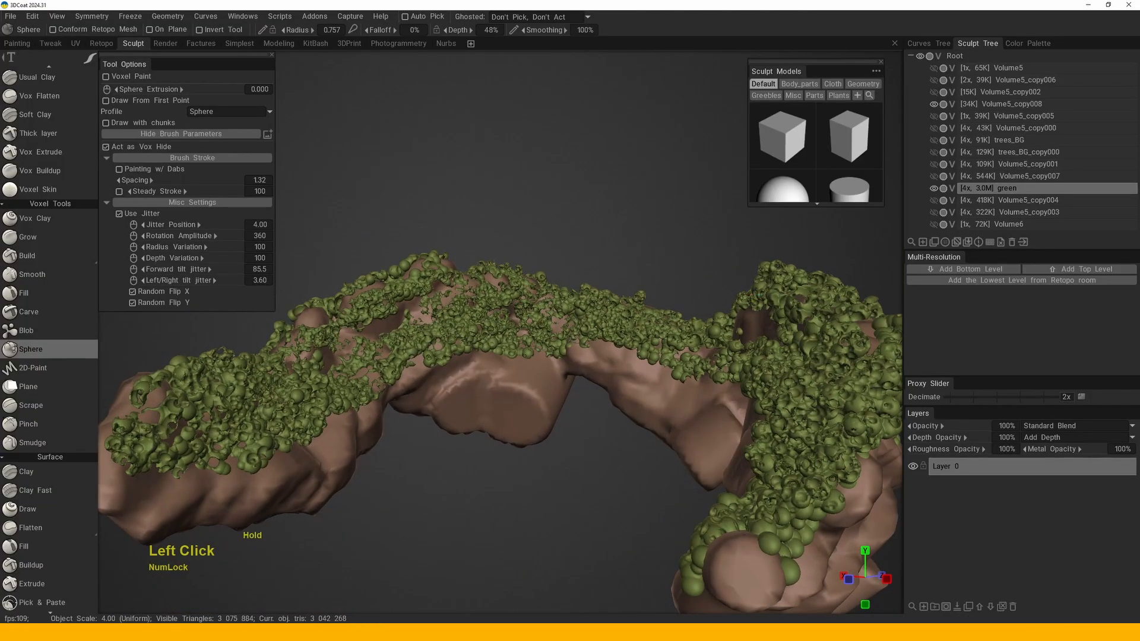
- Add fine foliage to the remaining gaps along the rear crest and both arms of the rock wall
{"action": "left_click", "coordinate": [585, 329]}
{"action": "mouse_move", "coordinate": [594, 505]}
{"action": "left_mouse_down"}
{"action": "mouse_move", "coordinate": [630, 487]}
{"action": "mouse_move", "coordinate": [618, 511]}
{"action": "mouse_move", "coordinate": [641, 517]}
{"action": "left_mouse_up"}
{"action": "left_click", "coordinate": [668, 327]}
{"action": "left_click_drag", "start_coordinate": [437, 345], "coordinate": [451, 327]}
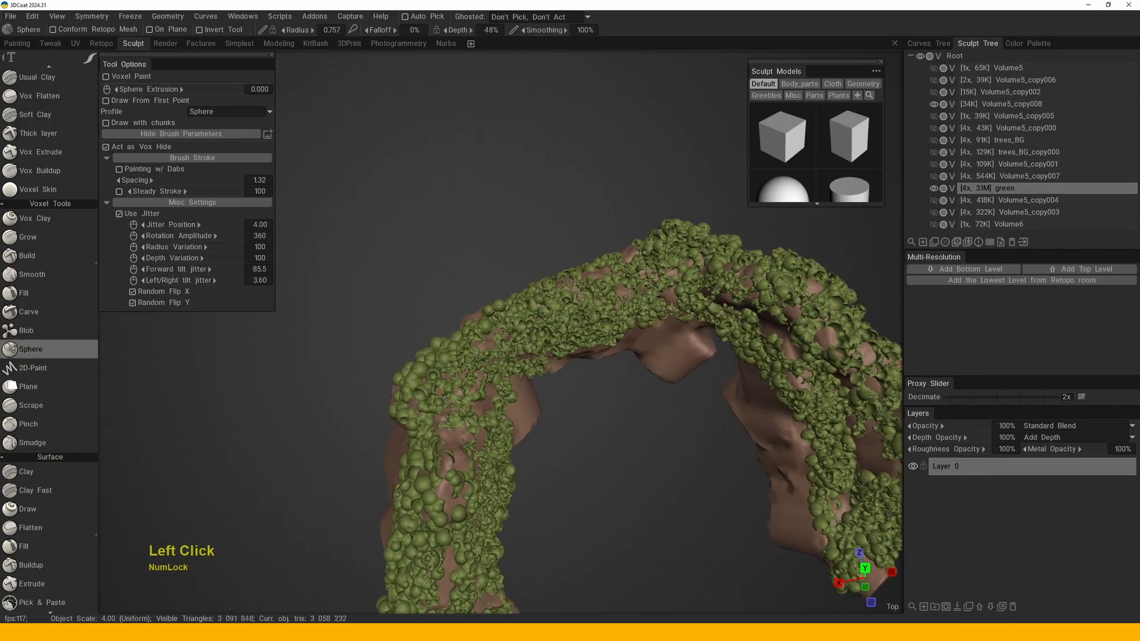
{"action": "middle_click_drag", "start_coordinate": [535, 356], "coordinate": [475, 416], "text": "alt"}
- Show all hidden volumes and inspect how the wall foliage sits around the full river scene
{"action": "left_click", "coordinate": [934, 191]}
{"action": "right_click_drag", "start_coordinate": [618, 285], "coordinate": [611, 323]}
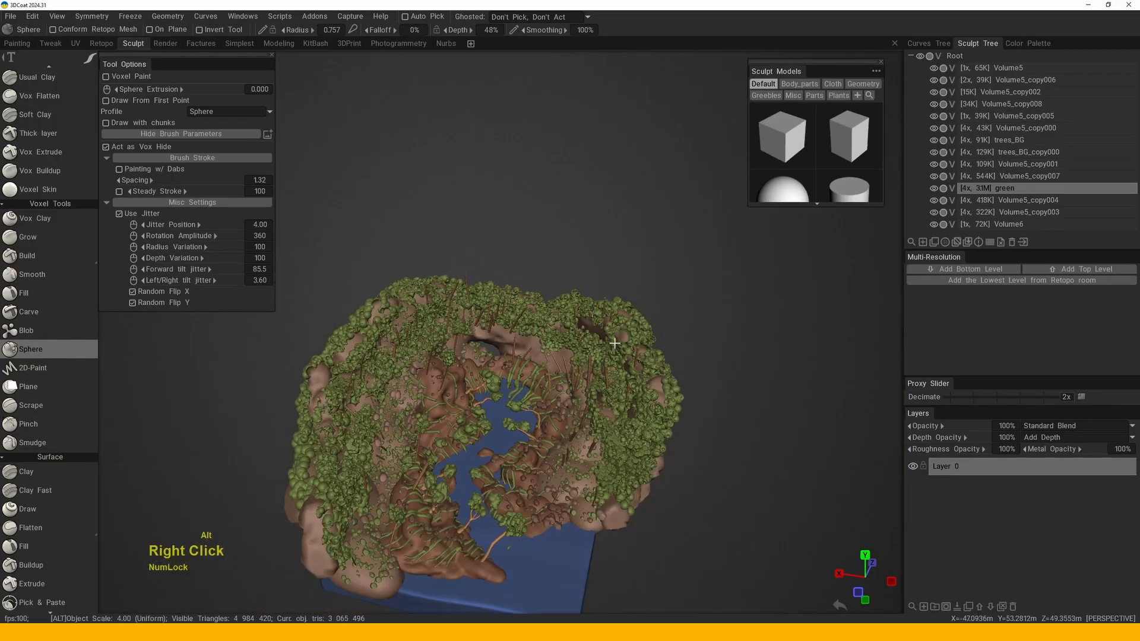
{"action": "middle_click_drag", "start_coordinate": [611, 323], "coordinate": [625, 308]}
{"action": "mouse_move", "coordinate": [624, 308]}
{"action": "right_mouse_down"}
{"action": "mouse_move", "coordinate": [576, 340]}
{"action": "mouse_move", "coordinate": [410, 335]}
{"action": "right_mouse_up"}
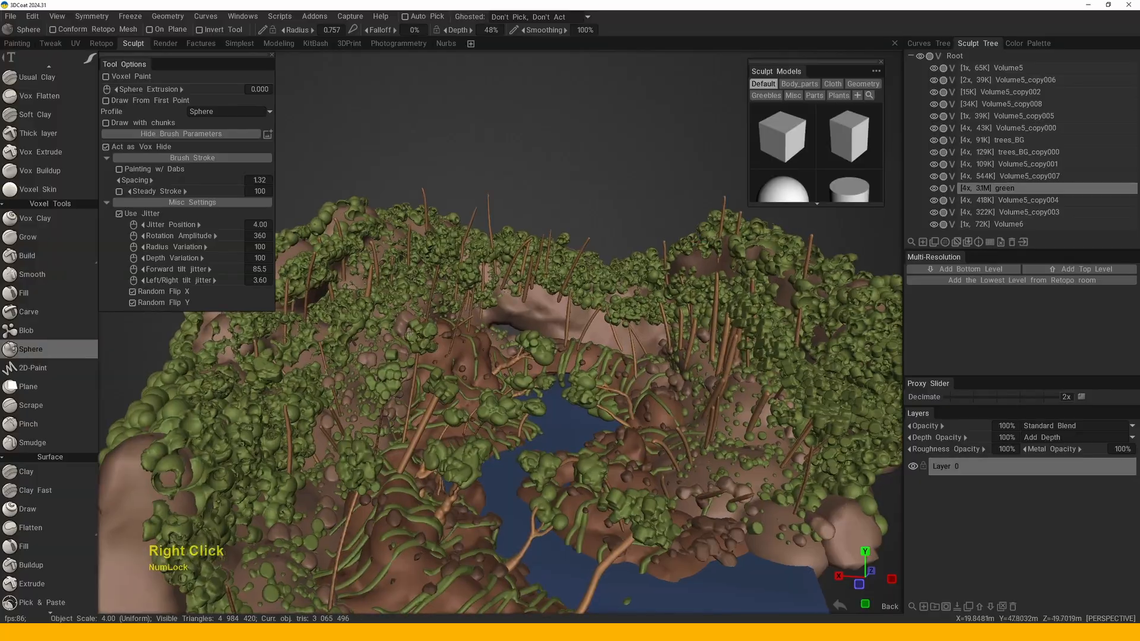
{"action": "left_click_drag", "start_coordinate": [410, 336], "coordinate": [437, 363]}
{"action": "middle_click_drag", "start_coordinate": [438, 364], "coordinate": [445, 321]}
{"action": "right_click_drag", "start_coordinate": [446, 321], "coordinate": [458, 362], "text": "alt"}
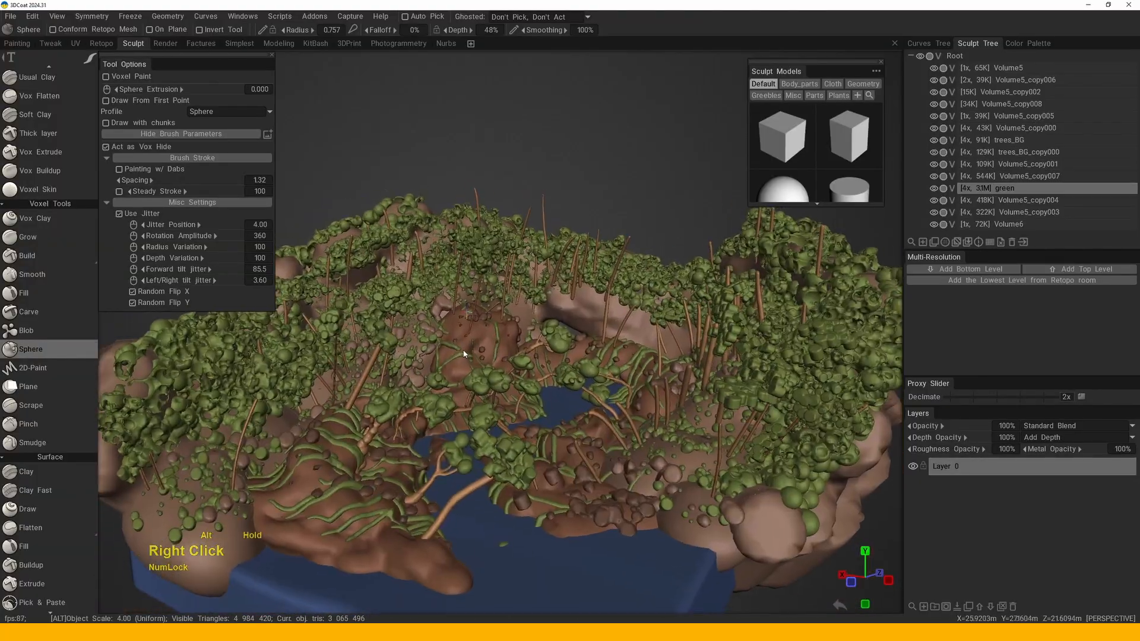
{"action": "left_click_drag", "start_coordinate": [457, 362], "coordinate": [505, 368]}
{"action": "middle_click_drag", "start_coordinate": [505, 368], "coordinate": [534, 380]}
{"action": "left_click_drag", "start_coordinate": [534, 380], "coordinate": [582, 291], "text": "alt"}
{"action": "middle_click_drag", "start_coordinate": [582, 291], "coordinate": [558, 284]}
- Reduce the Sphere brush radius to 0.378 and paint small foliage among the tree trunks on the wall's inner slope
{"action": "right_click", "coordinate": [549, 284]}
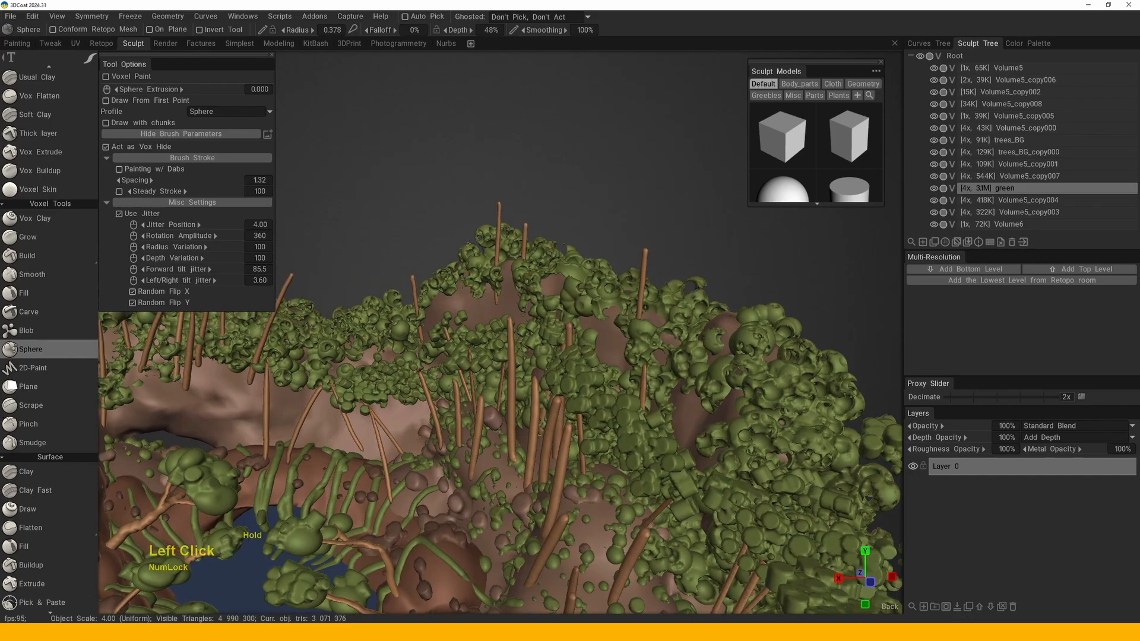
{"action": "middle_click_drag", "start_coordinate": [569, 386], "coordinate": [573, 339], "text": "alt"}
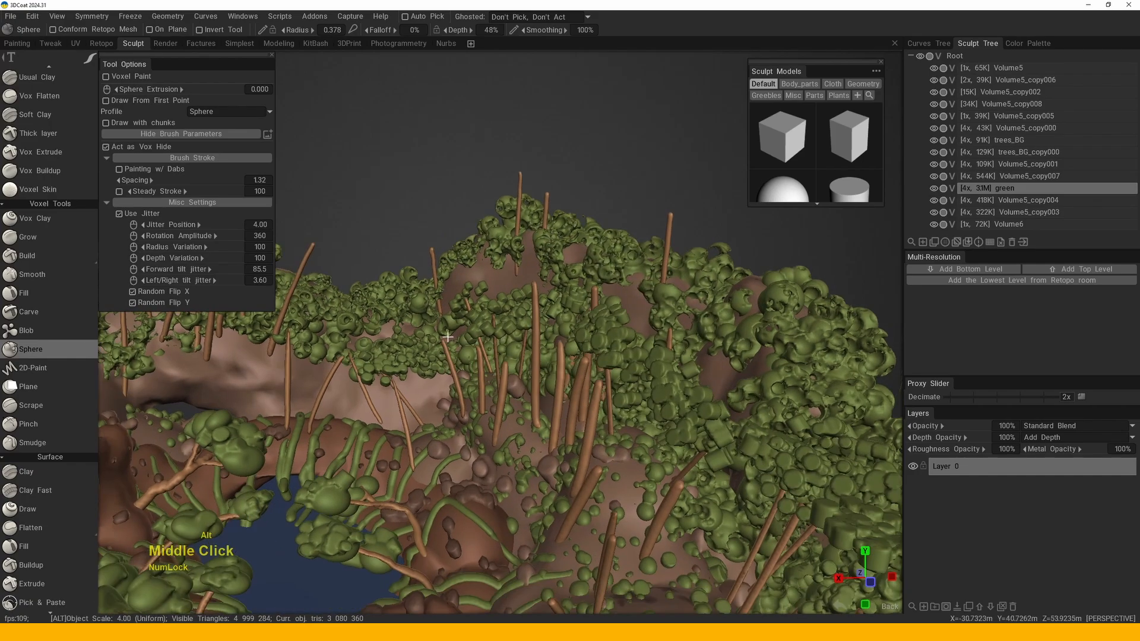
{"action": "double_click", "coordinate": [315, 333]}
{"action": "mouse_move", "coordinate": [315, 332]}
{"action": "left_mouse_down"}
{"action": "mouse_move", "coordinate": [378, 317]}
{"action": "mouse_move", "coordinate": [554, 377]}
{"action": "mouse_move", "coordinate": [505, 267]}
{"action": "mouse_move", "coordinate": [540, 294]}
{"action": "mouse_move", "coordinate": [501, 280]}
{"action": "left_mouse_up"}
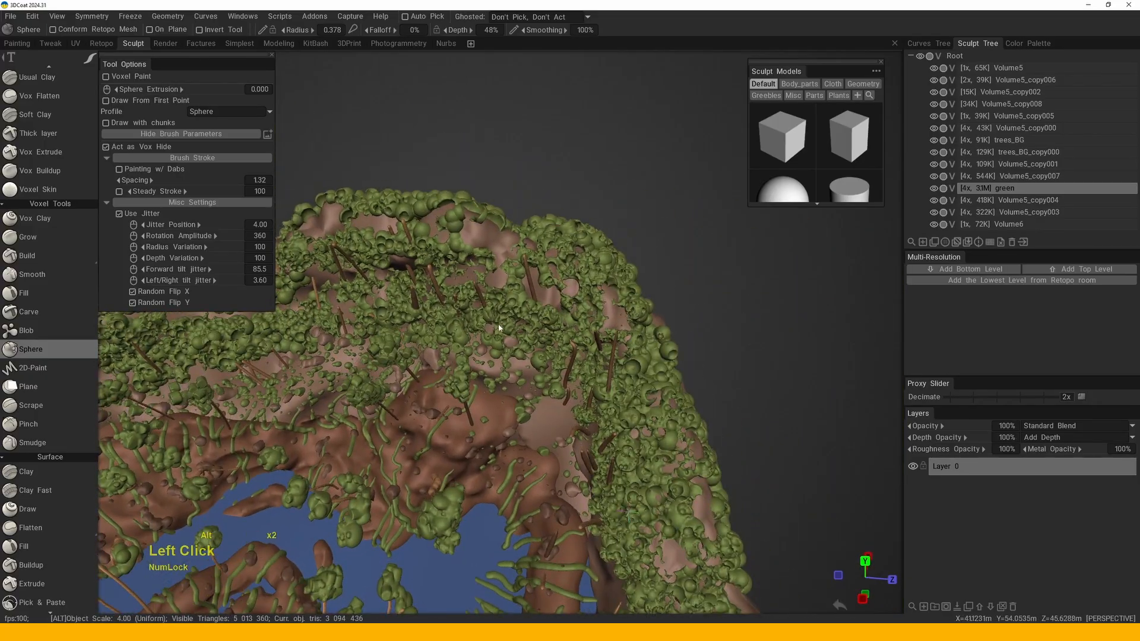
- Paint strips of small foliage across the bare terraces and inner slope of the wall's other side
{"action": "left_click_drag", "start_coordinate": [498, 327], "coordinate": [484, 321], "text": "alt"}
{"action": "mouse_move", "coordinate": [353, 184]}
{"action": "left_mouse_down"}
{"action": "mouse_move", "coordinate": [557, 332]}
{"action": "mouse_move", "coordinate": [457, 260]}
{"action": "left_mouse_up"}
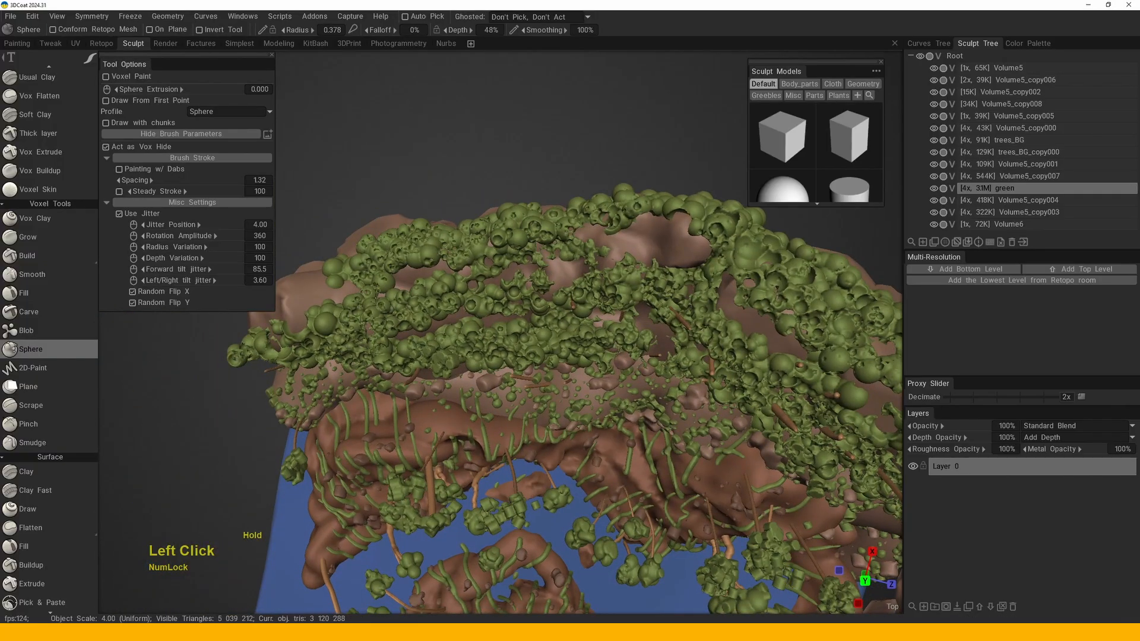
{"action": "mouse_move", "coordinate": [352, 272]}
{"action": "left_mouse_down"}
{"action": "mouse_move", "coordinate": [350, 316]}
{"action": "mouse_move", "coordinate": [487, 309]}
{"action": "mouse_move", "coordinate": [462, 240]}
{"action": "left_mouse_up"}
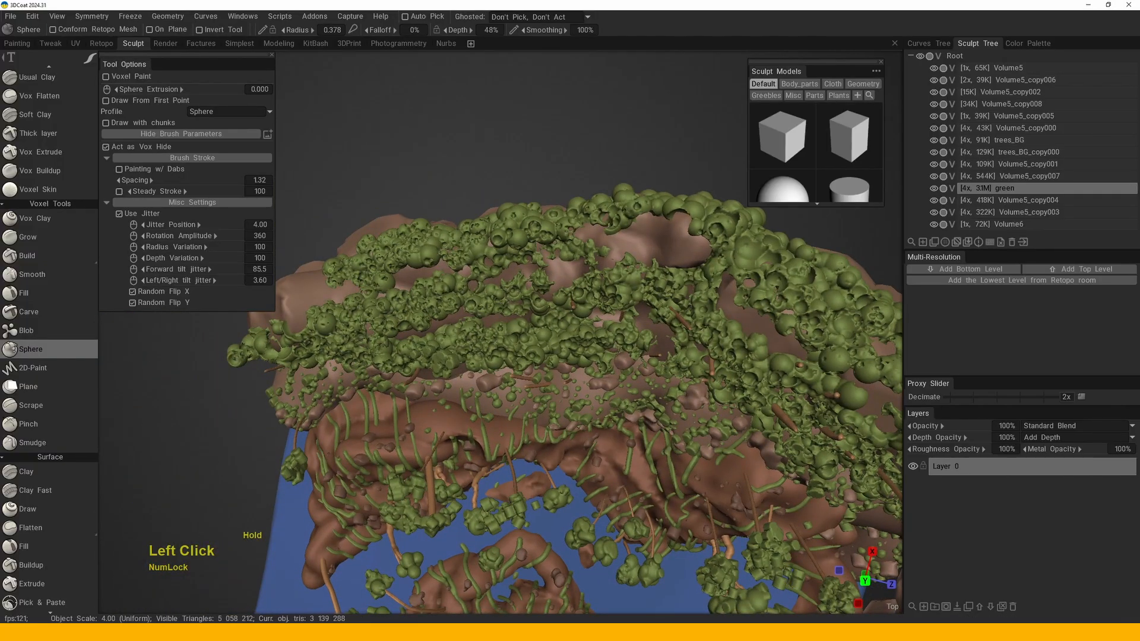
{"action": "mouse_move", "coordinate": [489, 338]}
{"action": "left_mouse_down"}
{"action": "mouse_move", "coordinate": [549, 334]}
{"action": "mouse_move", "coordinate": [519, 290]}
{"action": "left_mouse_up"}
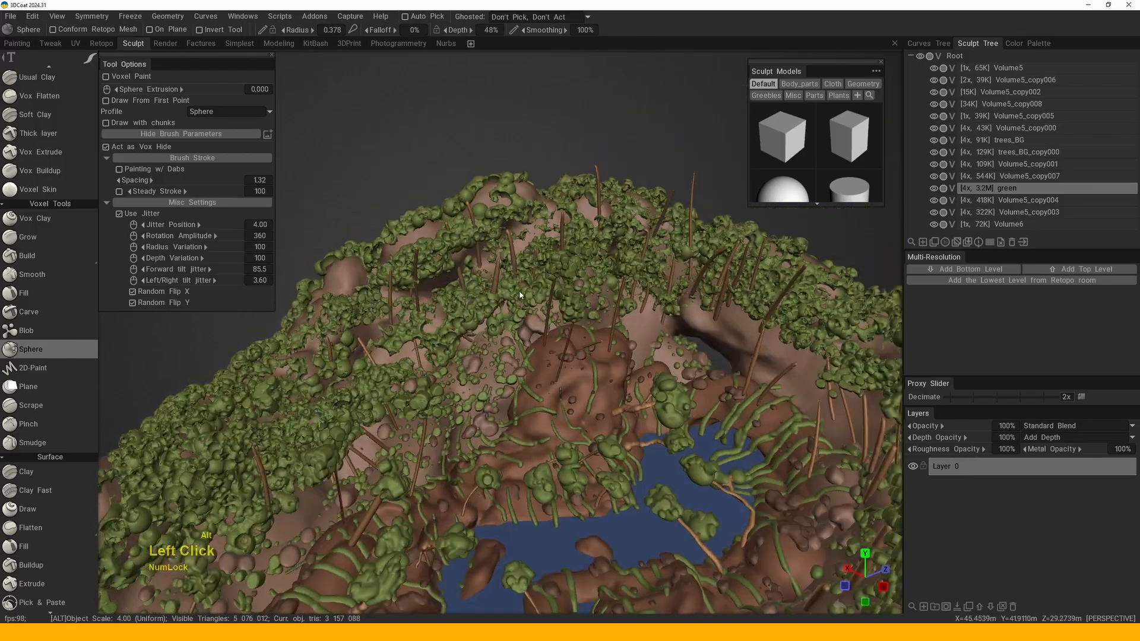
- Examine the river scene with its foliage-covered rock wall from the front and the side
{"action": "middle_click_drag", "start_coordinate": [519, 290], "coordinate": [513, 294], "text": "alt"}
{"action": "right_click_drag", "start_coordinate": [513, 295], "coordinate": [505, 315], "text": "alt"}
{"action": "left_click_drag", "start_coordinate": [505, 315], "coordinate": [482, 313], "text": "alt"}
{"action": "middle_click_drag", "start_coordinate": [483, 313], "coordinate": [415, 386]}
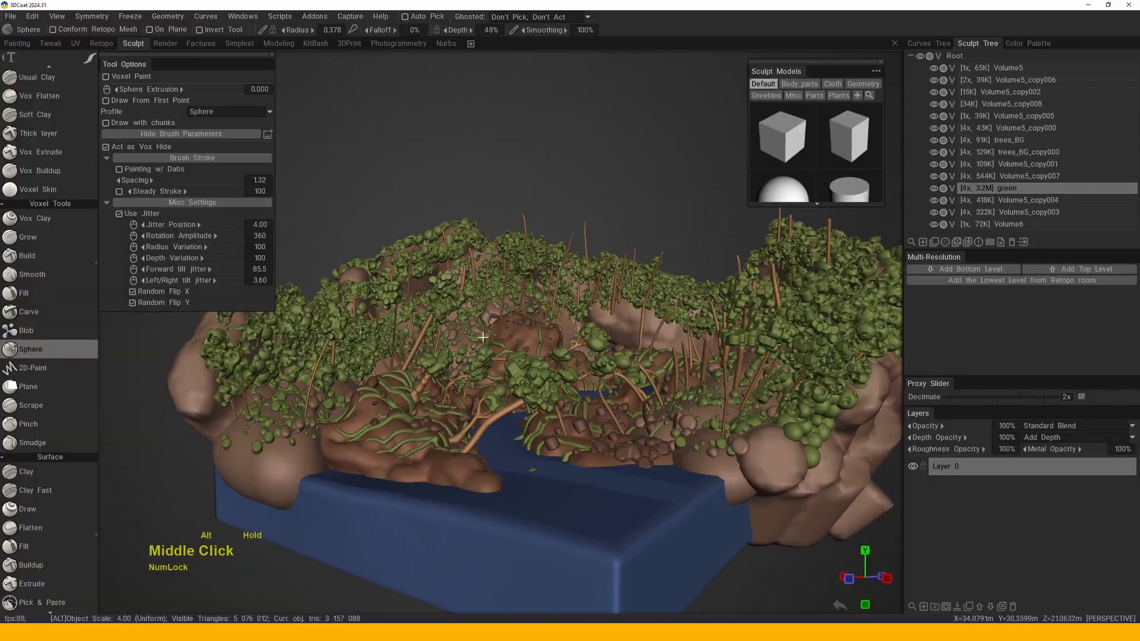
{"action": "left_click_drag", "start_coordinate": [415, 386], "coordinate": [304, 481]}
{"action": "middle_click_drag", "start_coordinate": [304, 481], "coordinate": [298, 470]}
{"action": "left_click_drag", "start_coordinate": [299, 470], "coordinate": [410, 443]}
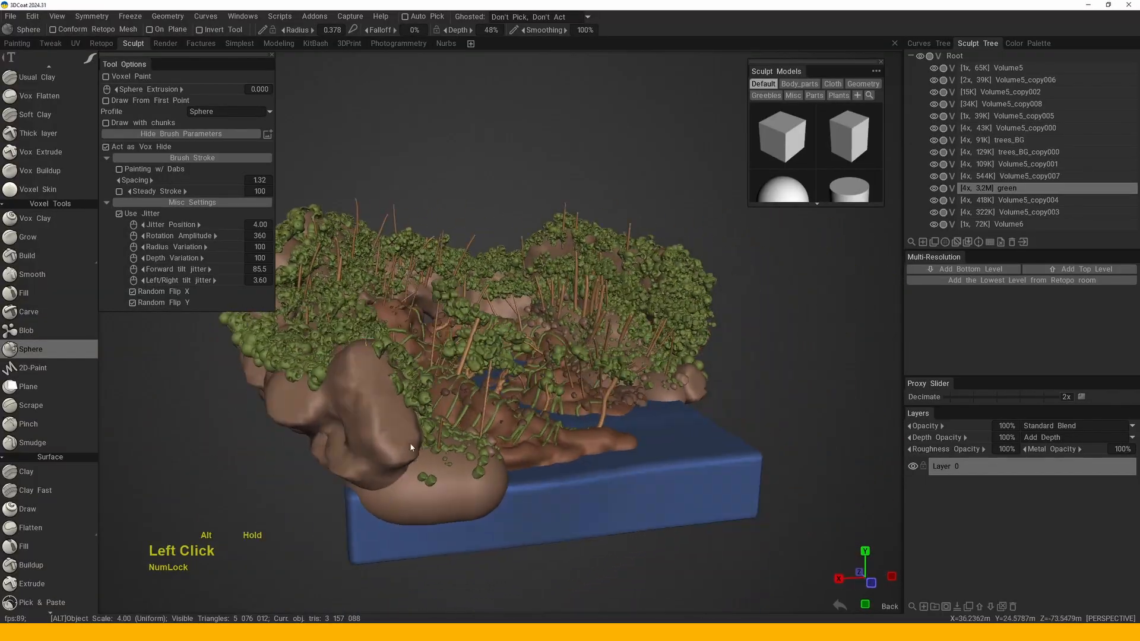
{"action": "middle_click_drag", "start_coordinate": [410, 443], "coordinate": [471, 415]}
{"action": "left_click_drag", "start_coordinate": [471, 416], "coordinate": [406, 436], "text": "alt"}
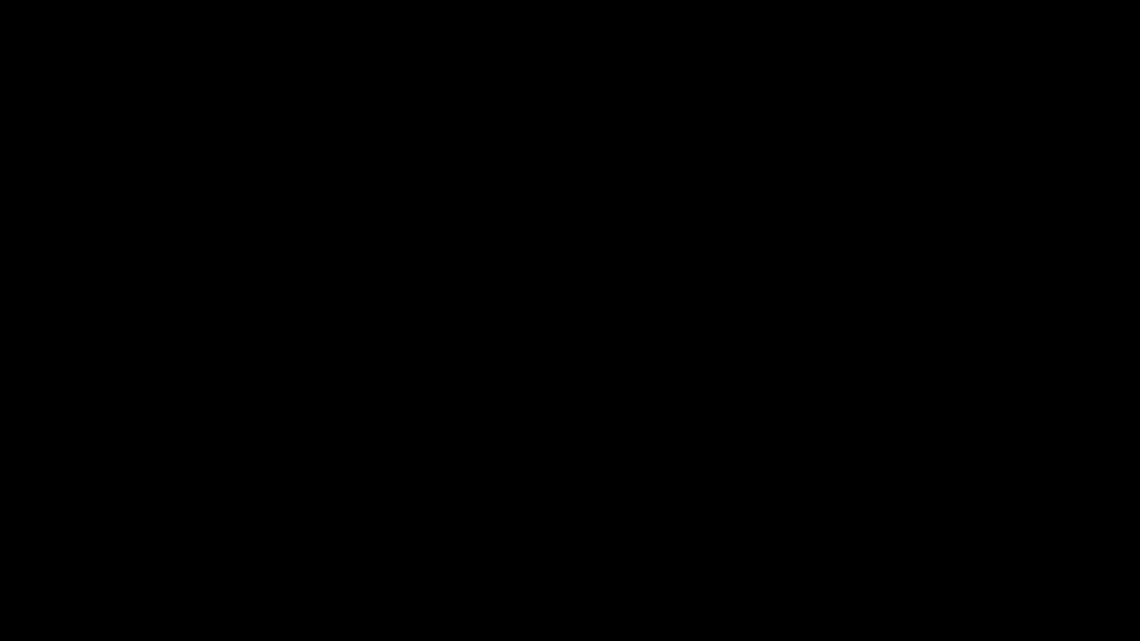